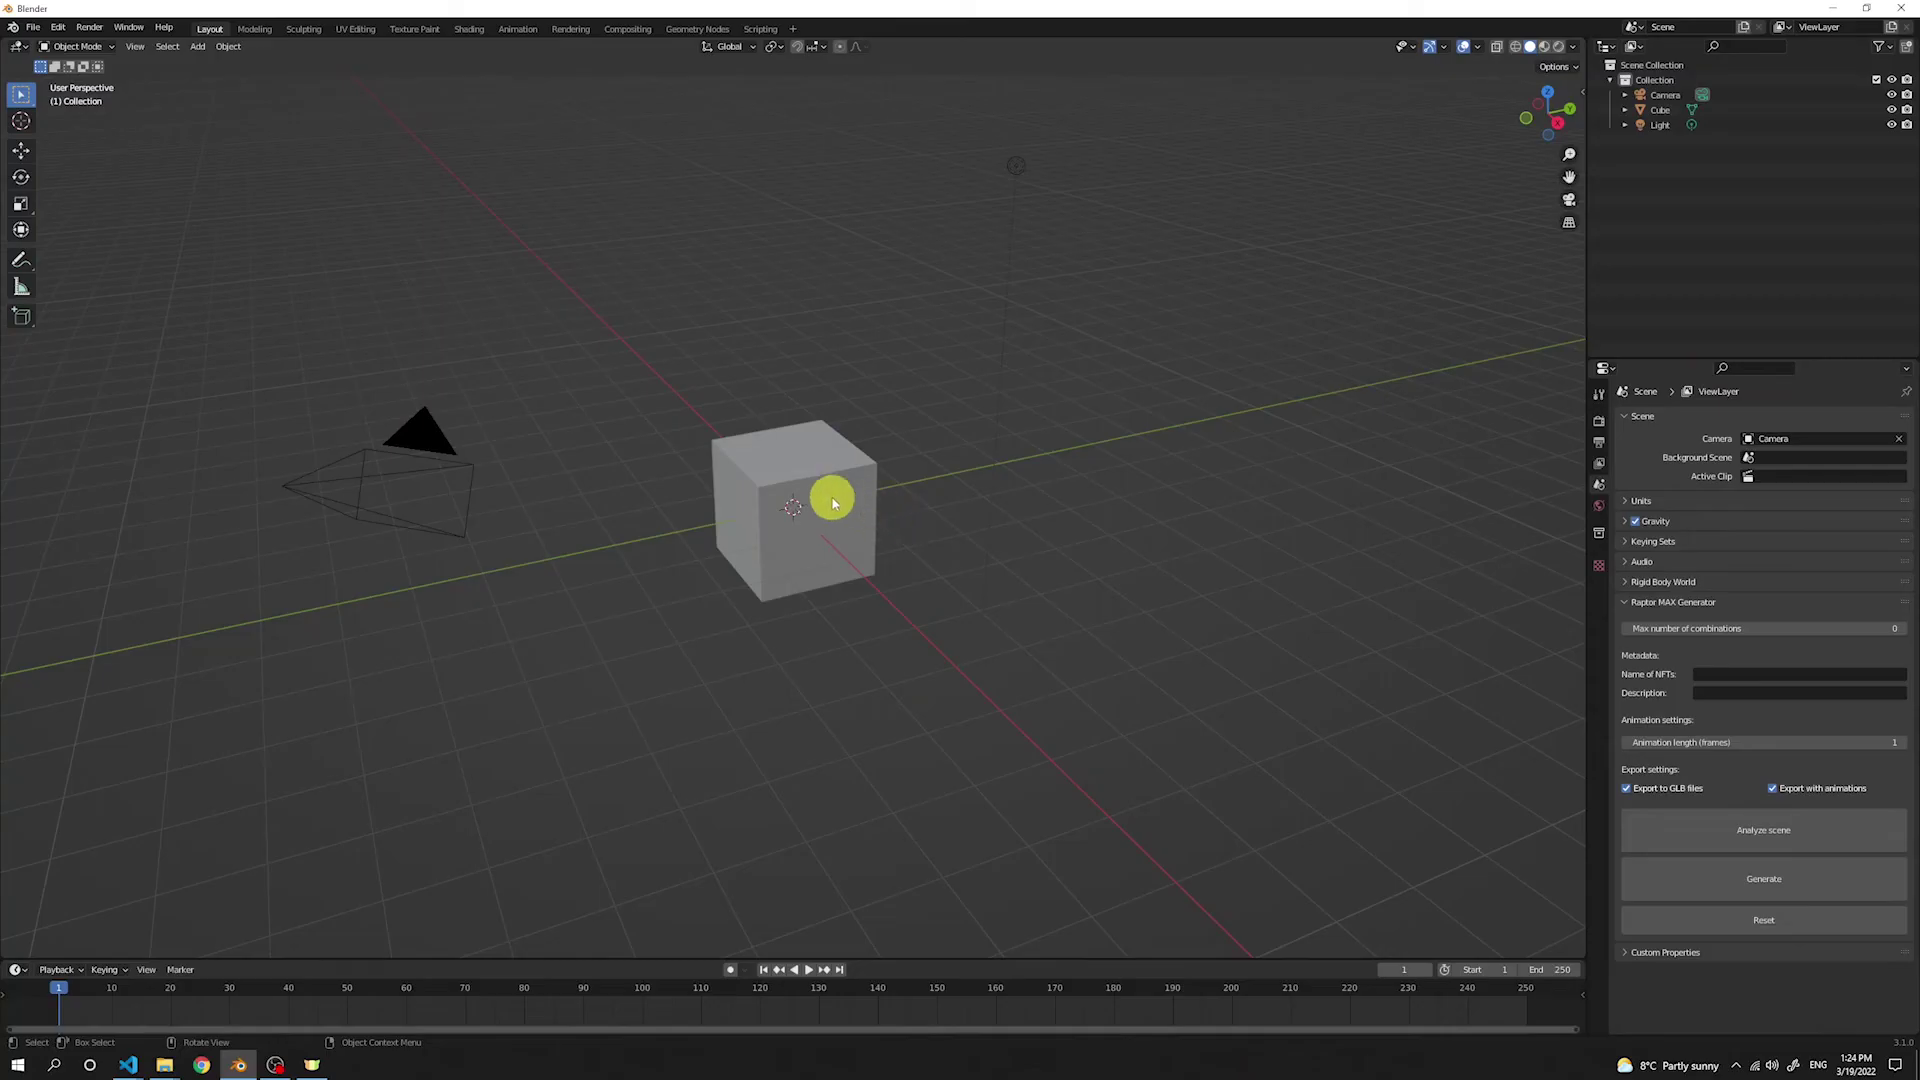
Step: Delete the default cube from the scene
{"action": "left_click", "coordinate": [825, 488]}
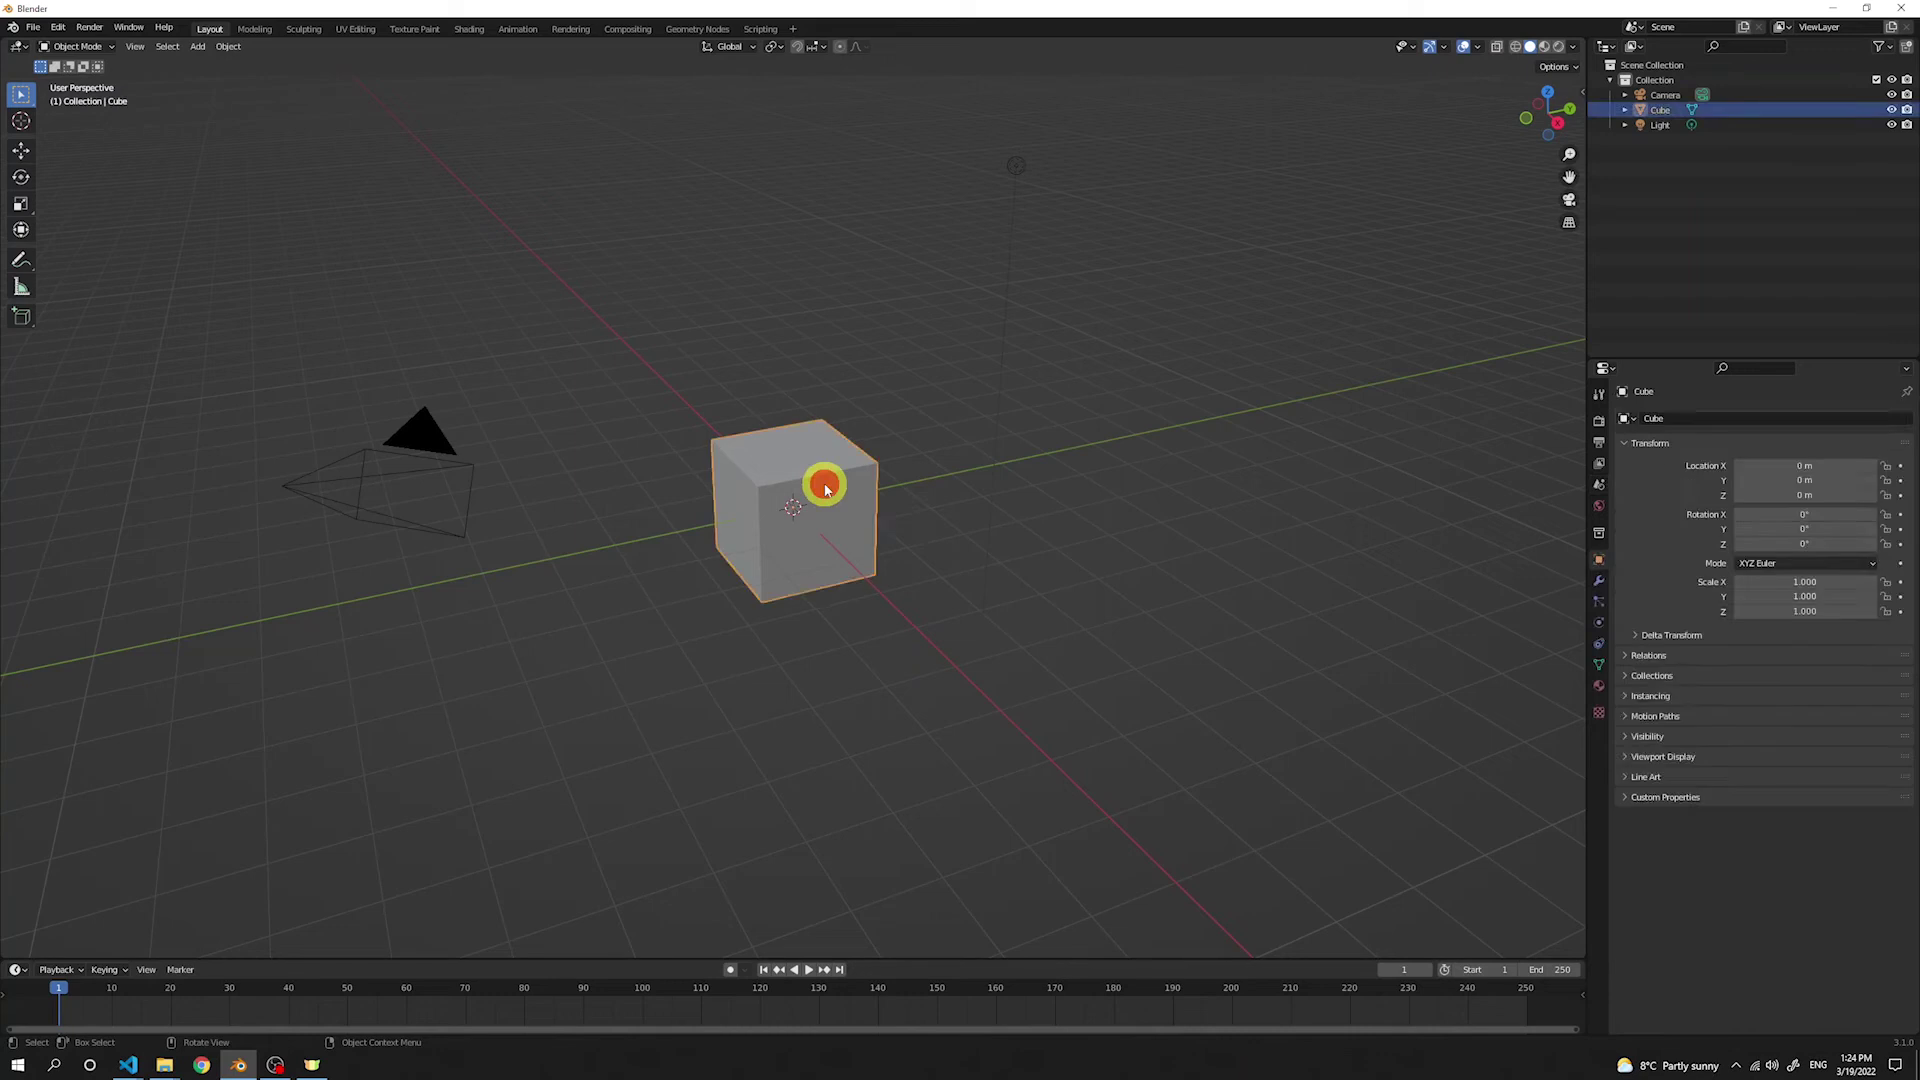
{"action": "key", "text": "x"}
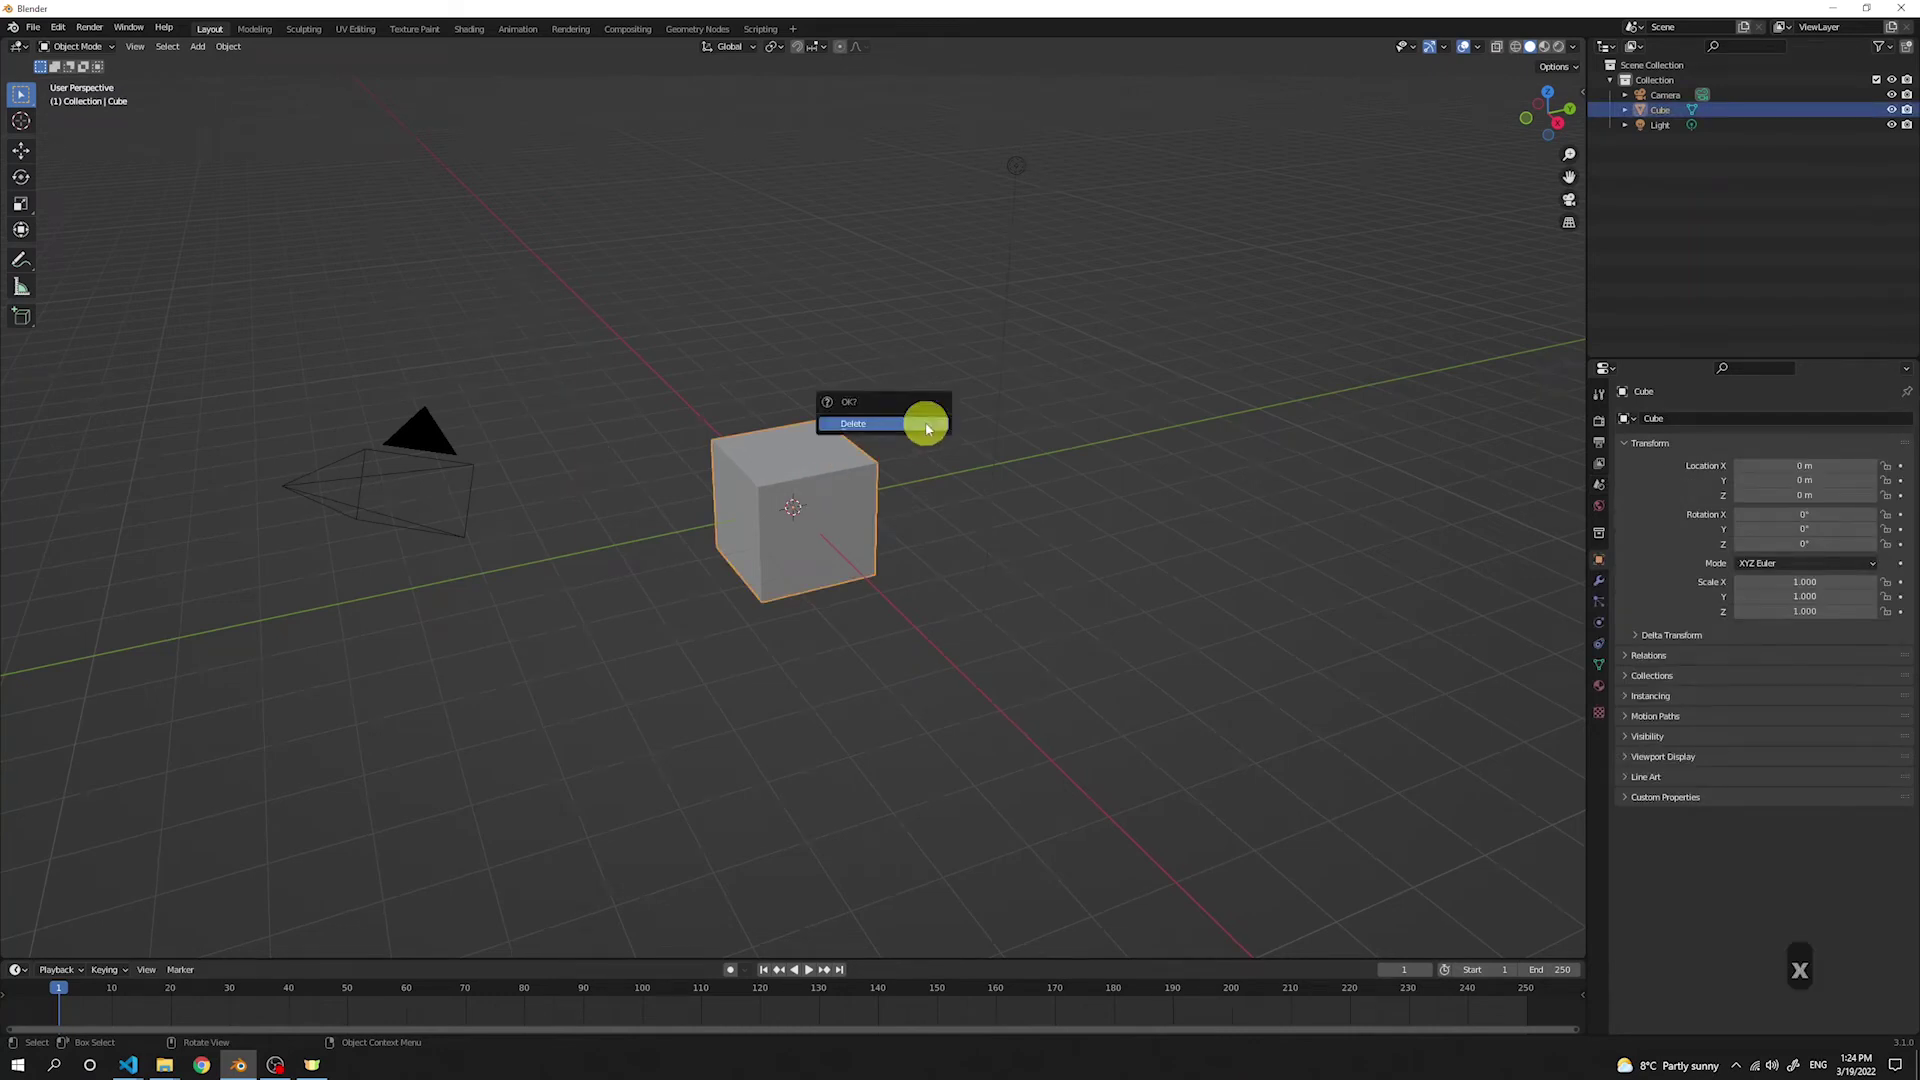
{"action": "left_click", "coordinate": [926, 424]}
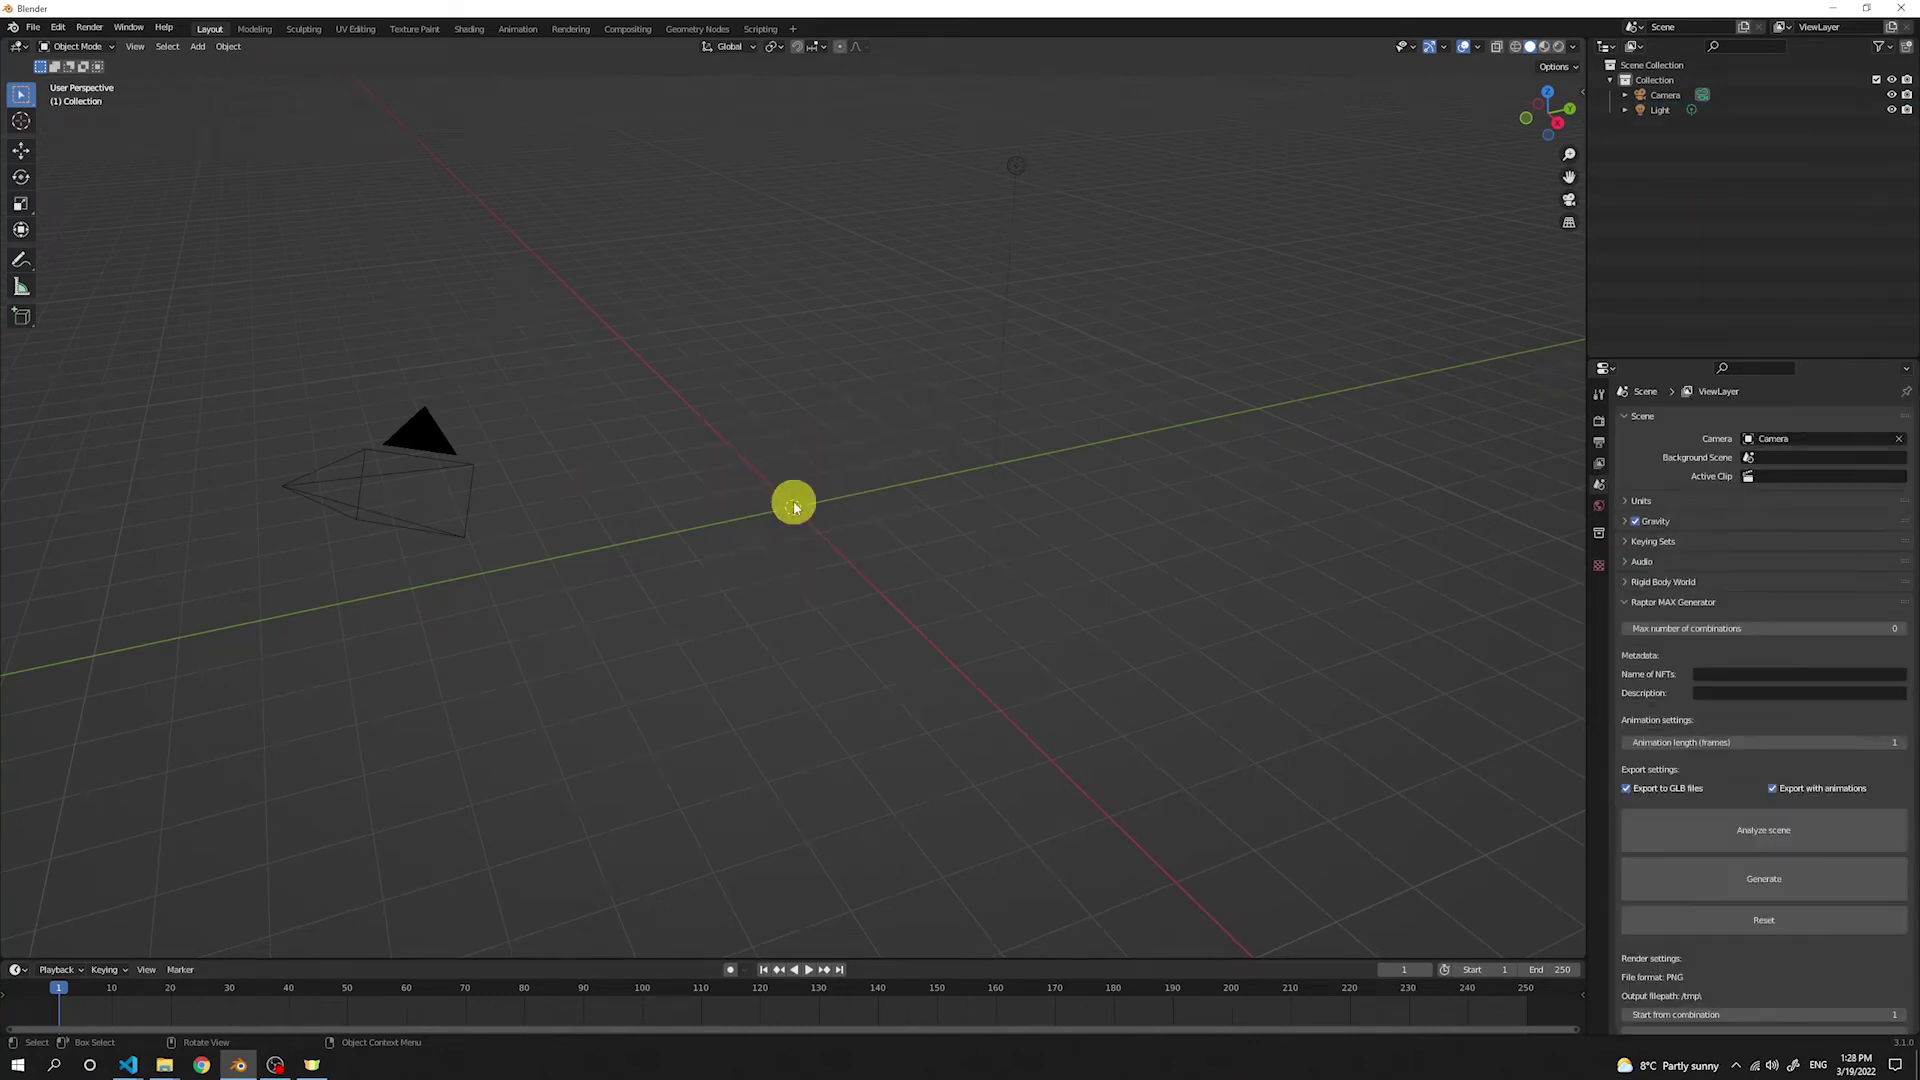
Step: Add a mesh circle at the origin and set its vertex count to 12
{"action": "key", "text": "shift+a"}
{"action": "mouse_move", "coordinate": [793, 501]}
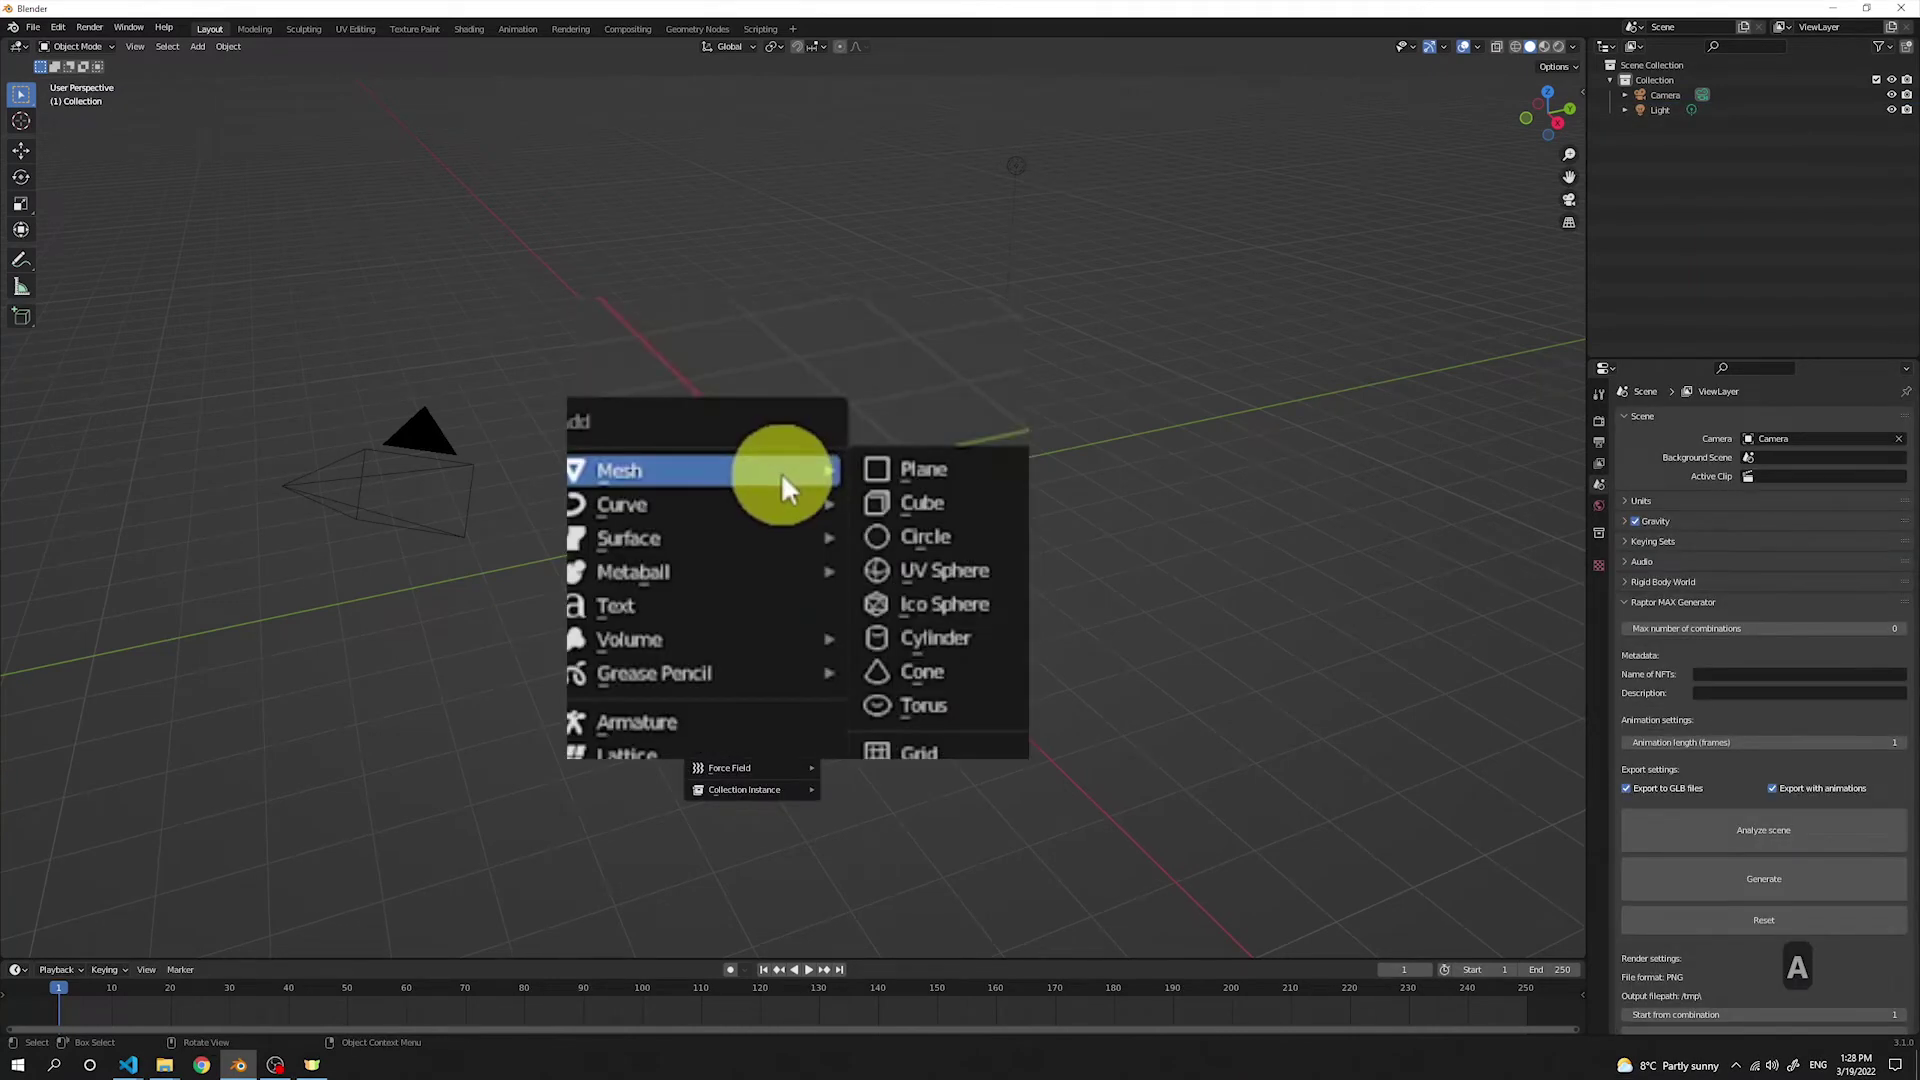
{"action": "left_click", "coordinate": [925, 536]}
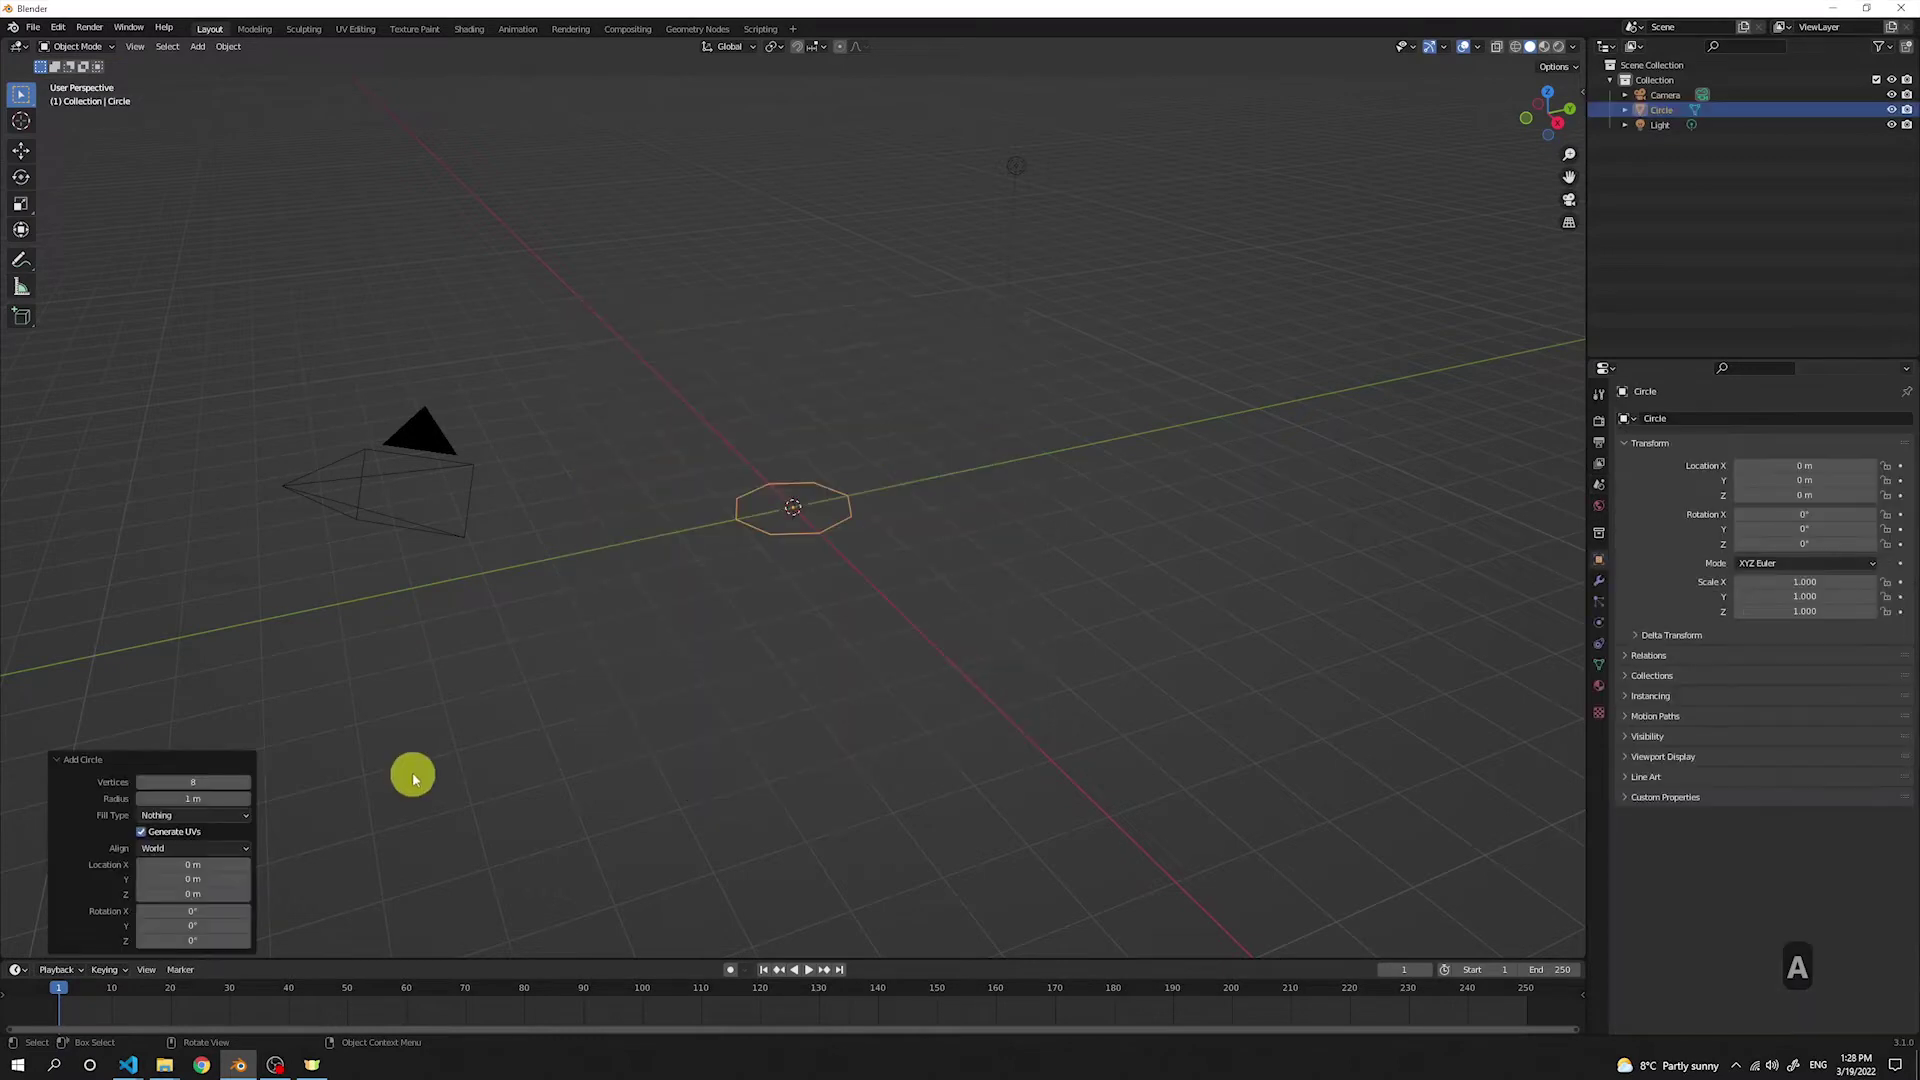
{"action": "mouse_move", "coordinate": [193, 777]}
{"action": "left_mouse_down"}
{"action": "mouse_move", "coordinate": [107, 780]}
{"action": "mouse_move", "coordinate": [205, 784]}
{"action": "left_mouse_up"}
{"action": "left_click", "coordinate": [205, 783]}
{"action": "type", "text": "12"}
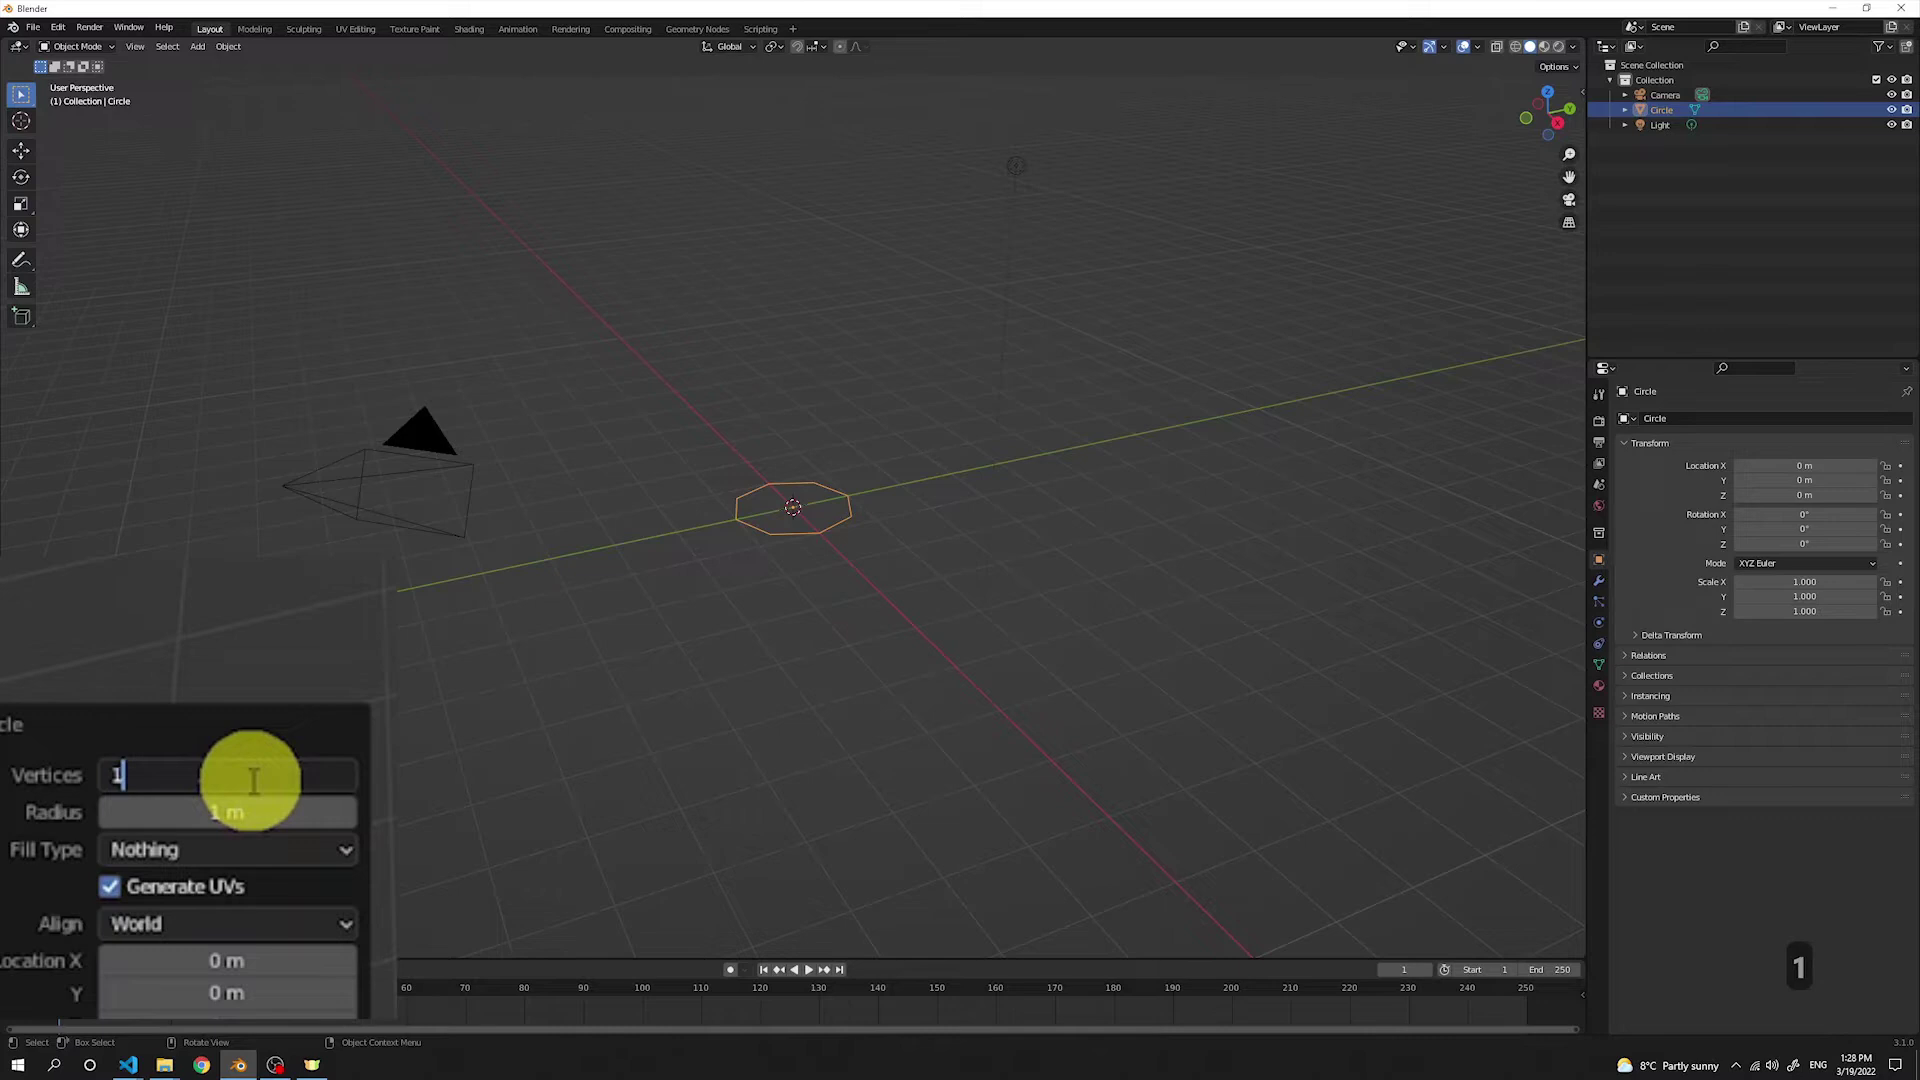
{"action": "key", "text": "Return"}
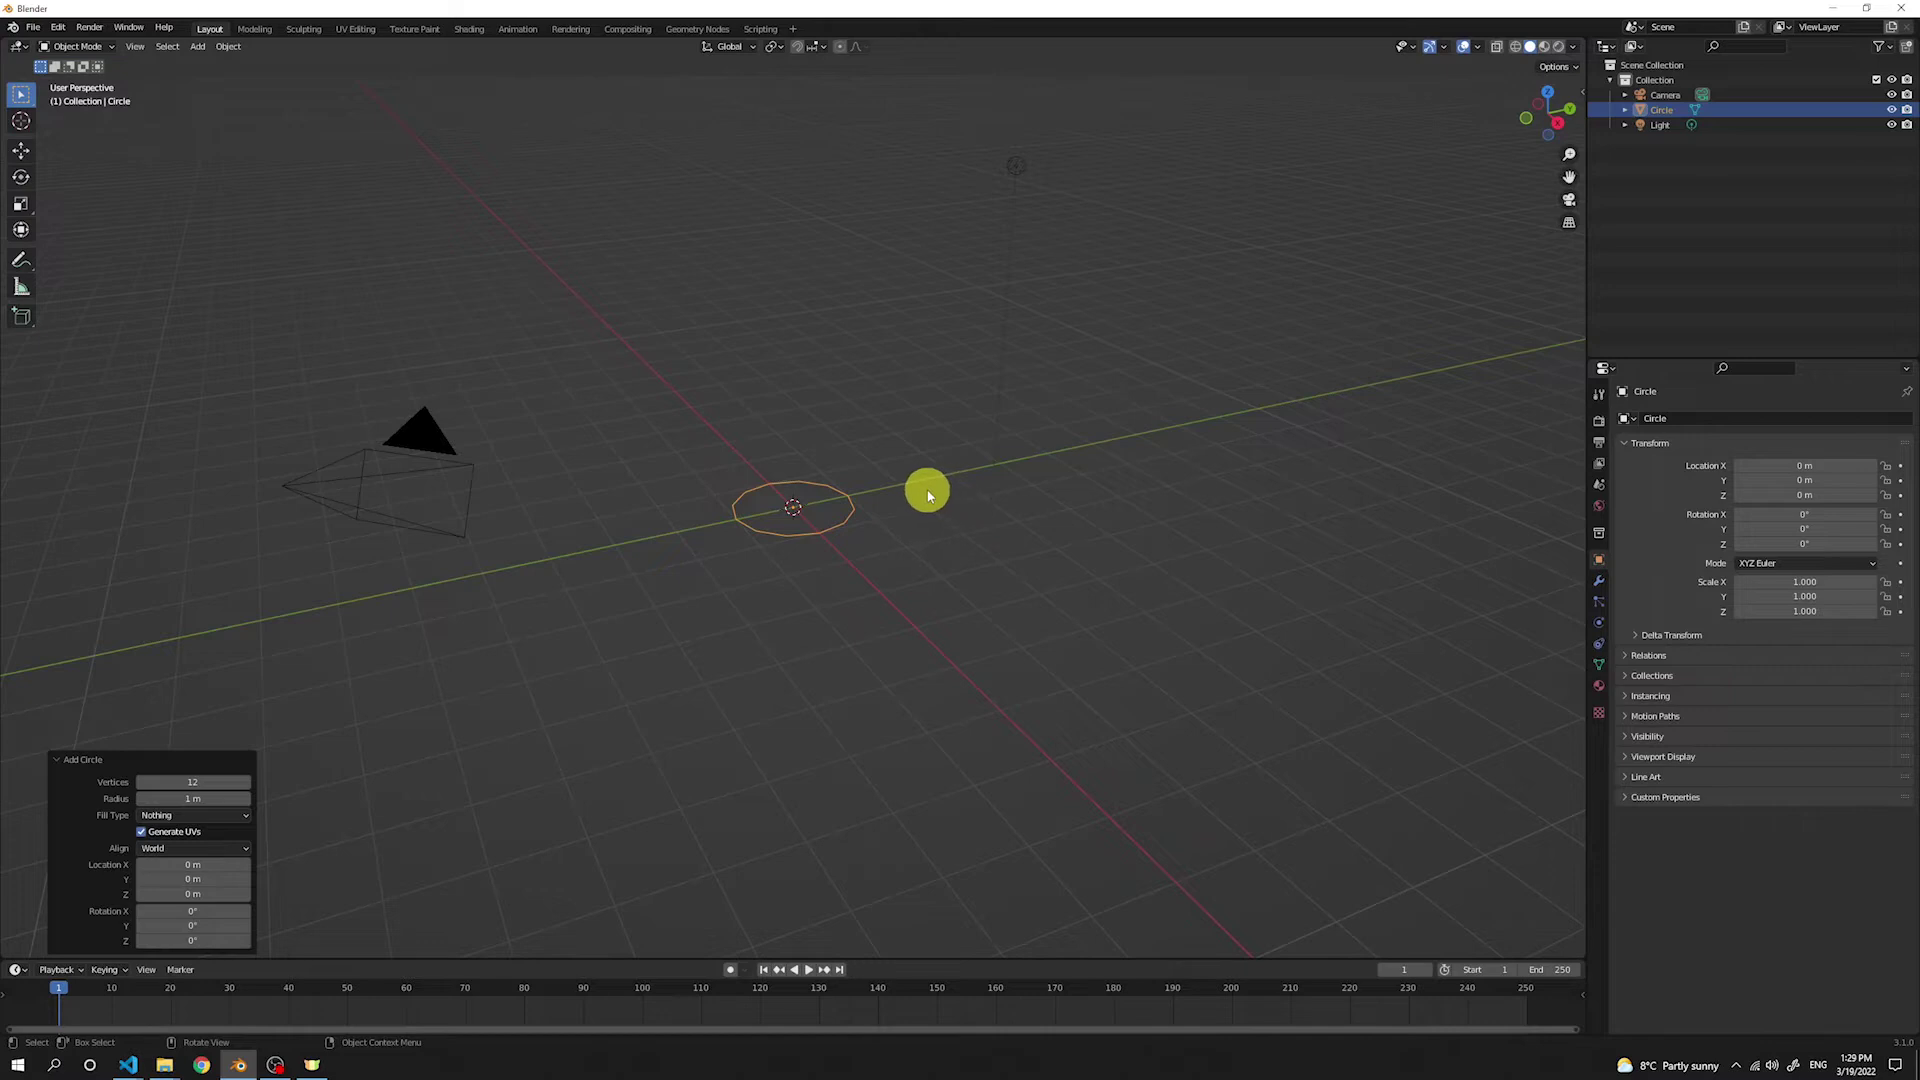
Step: Rotate the circle 90° about the global Y axis so it stands upright
{"action": "key", "text": "r"}
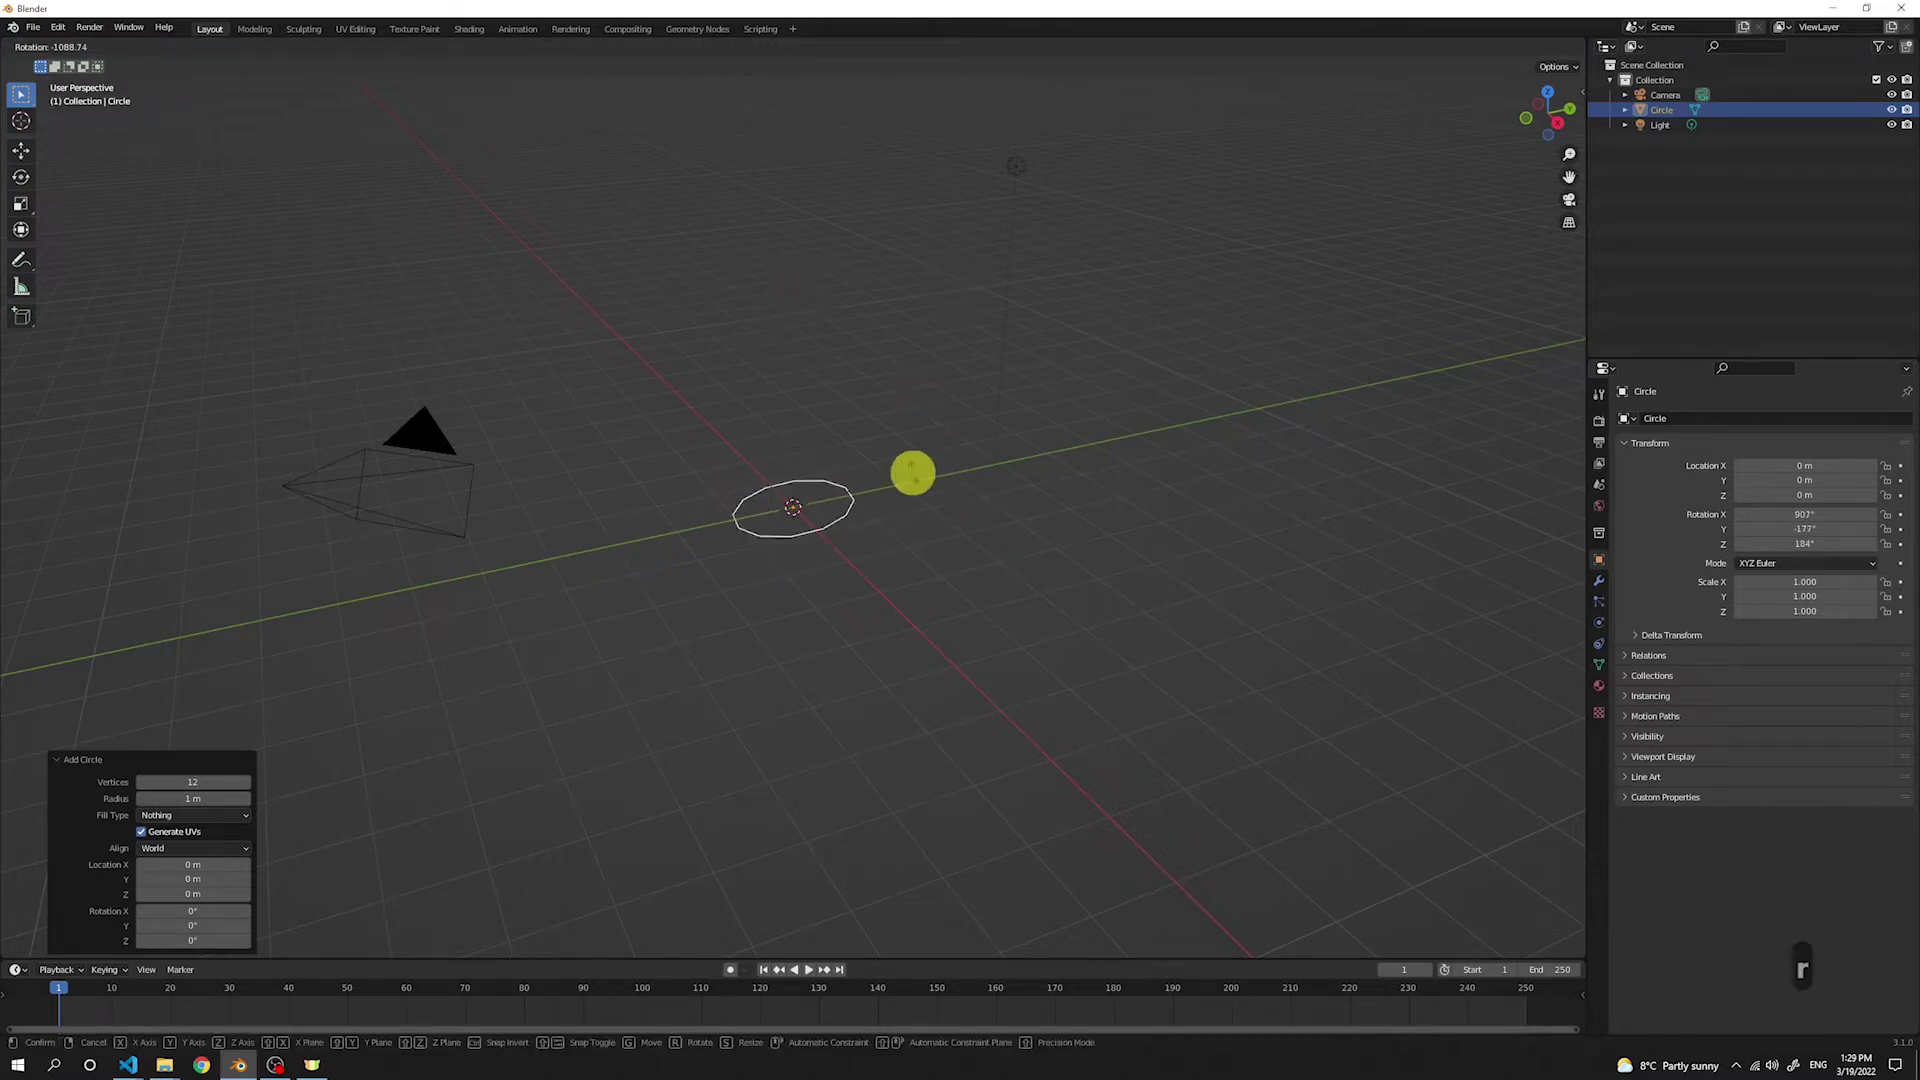
{"action": "key", "text": "y"}
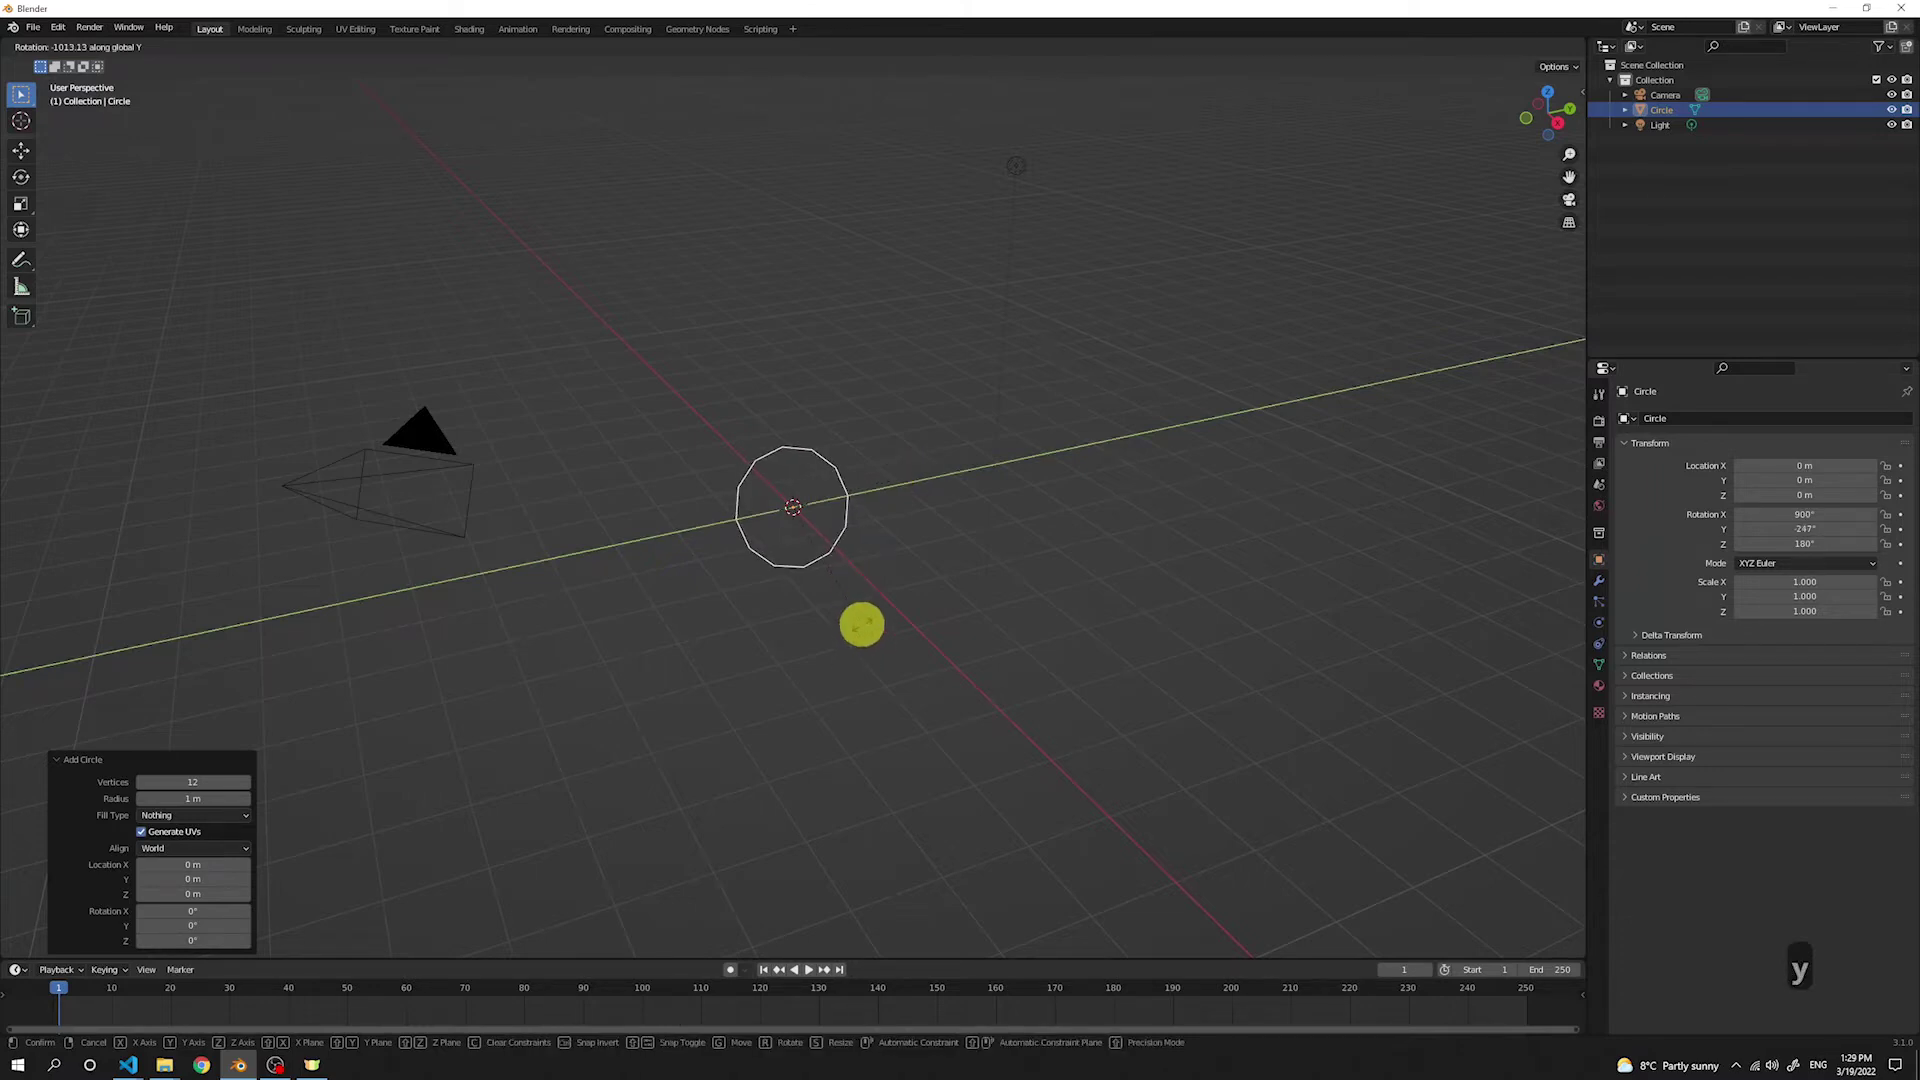
{"action": "type", "text": "90"}
{"action": "key", "text": "Return"}
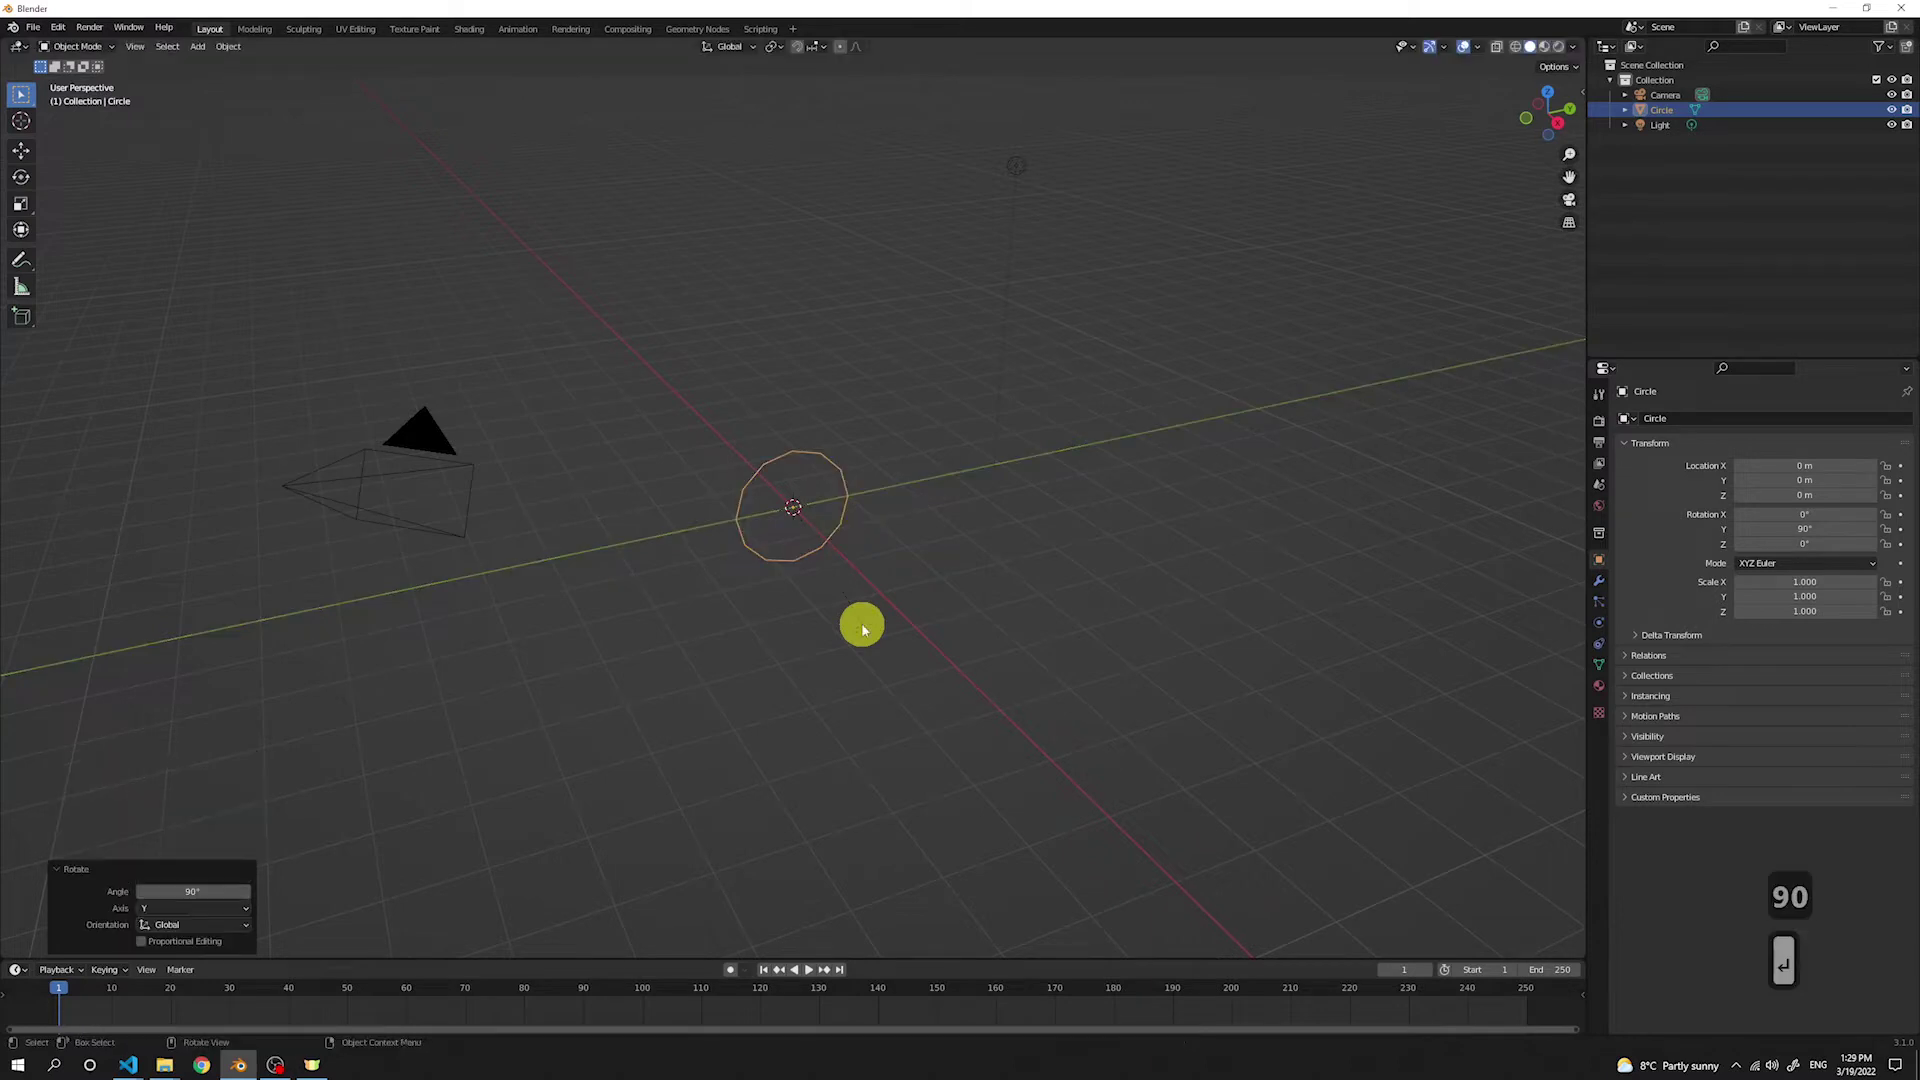
Step: Scale the upright circle up uniformly to about 2.03 times its size
{"action": "middle_click_drag", "start_coordinate": [819, 574], "coordinate": [798, 500]}
{"action": "middle_click_drag", "start_coordinate": [1007, 471], "coordinate": [951, 495]}
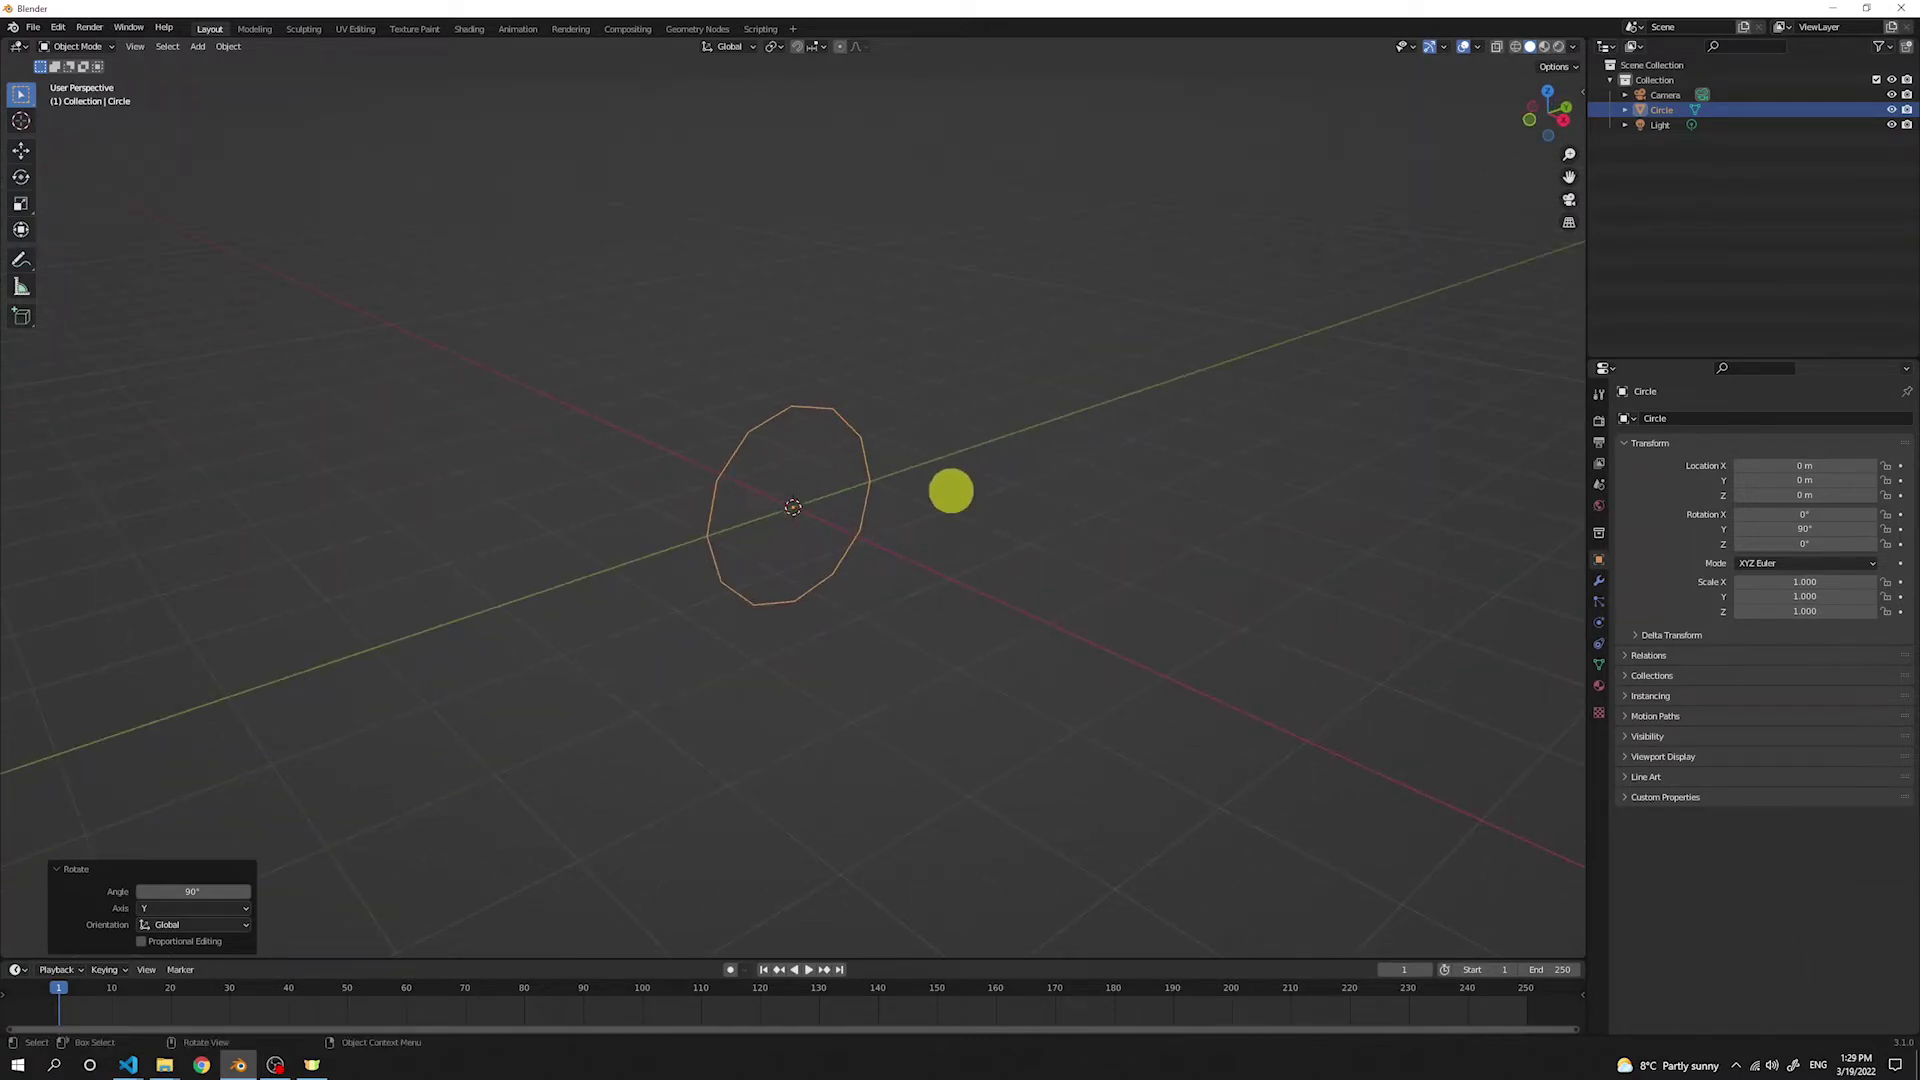
{"action": "key", "text": "s"}
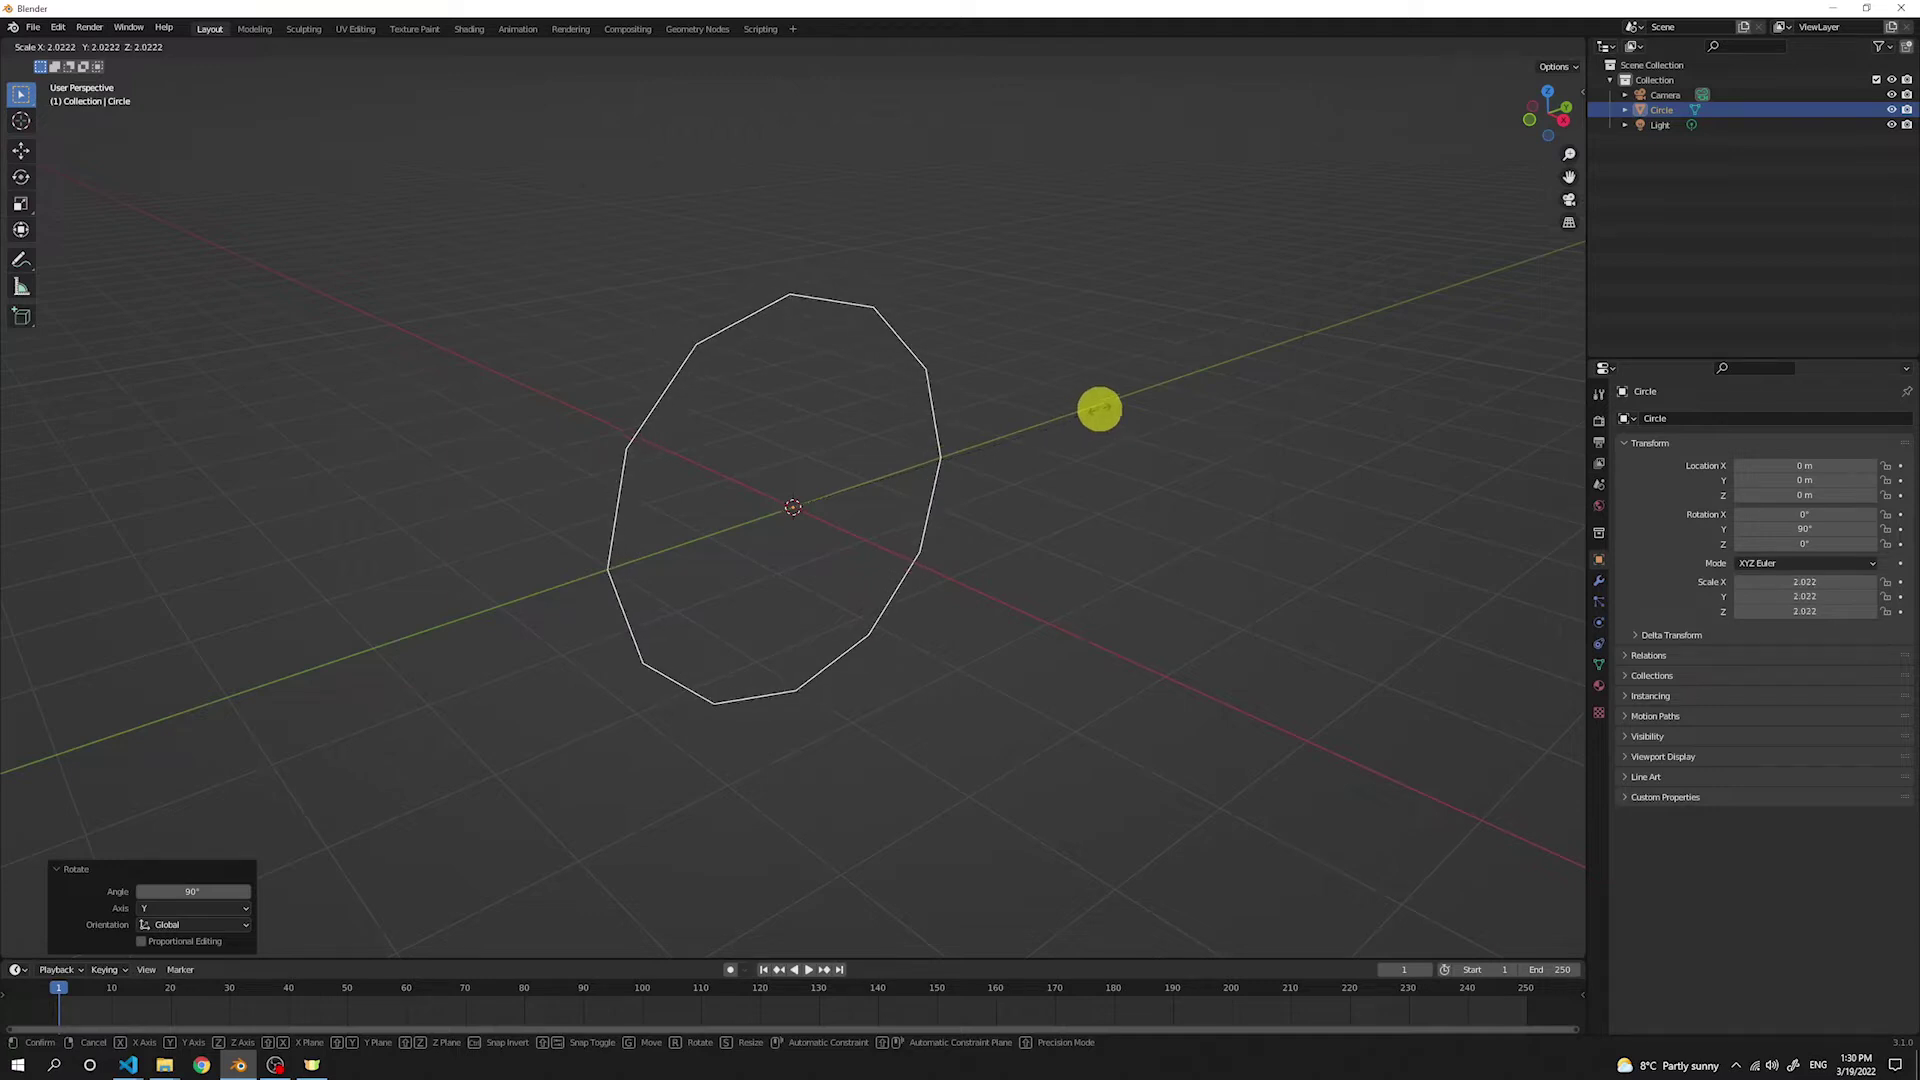
{"action": "left_click", "coordinate": [1101, 411]}
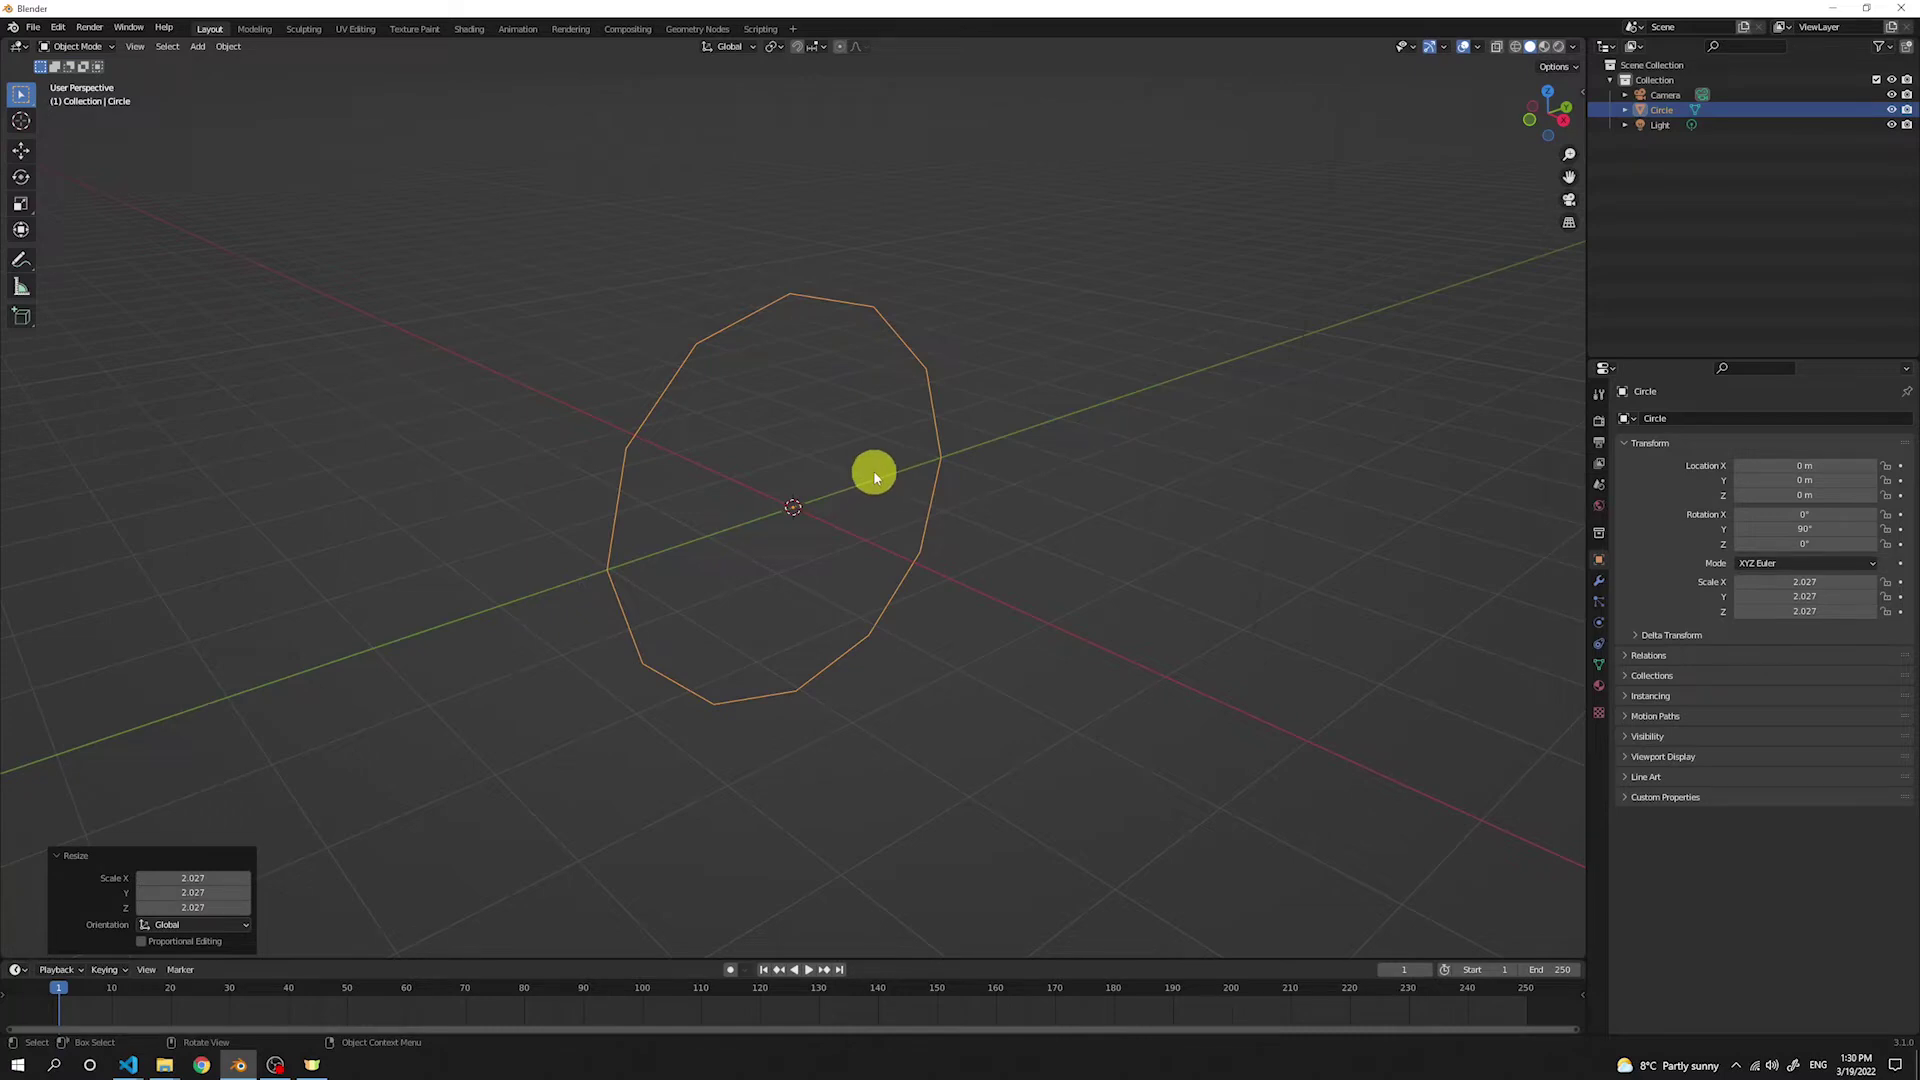
Step: In Edit Mode, extrude the whole circle outline in place and scale it inward to about 0.095, leaving a small central hole
{"action": "key", "text": "Tab"}
{"action": "left_click", "coordinate": [789, 297]}
{"action": "left_click", "coordinate": [931, 365]}
{"action": "key", "text": "a"}
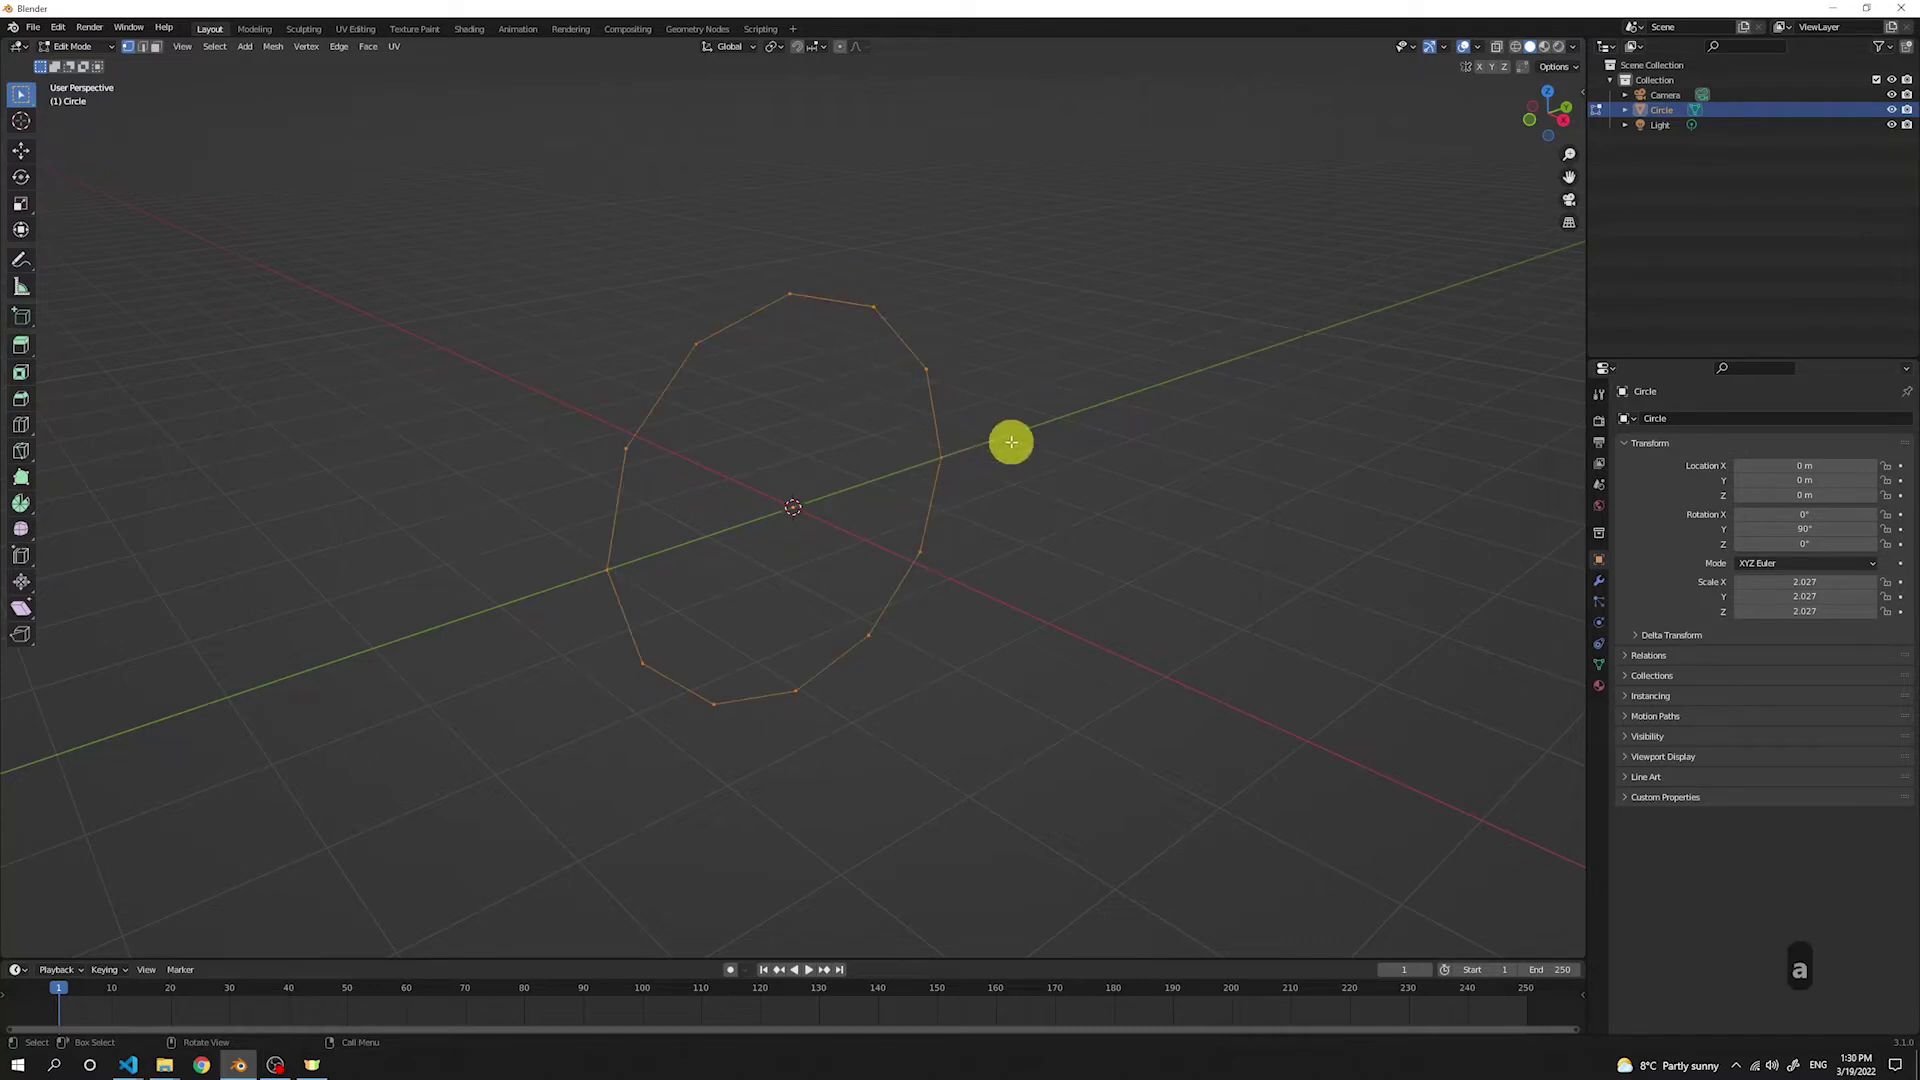
{"action": "key", "text": "e"}
{"action": "right_click", "coordinate": [981, 416]}
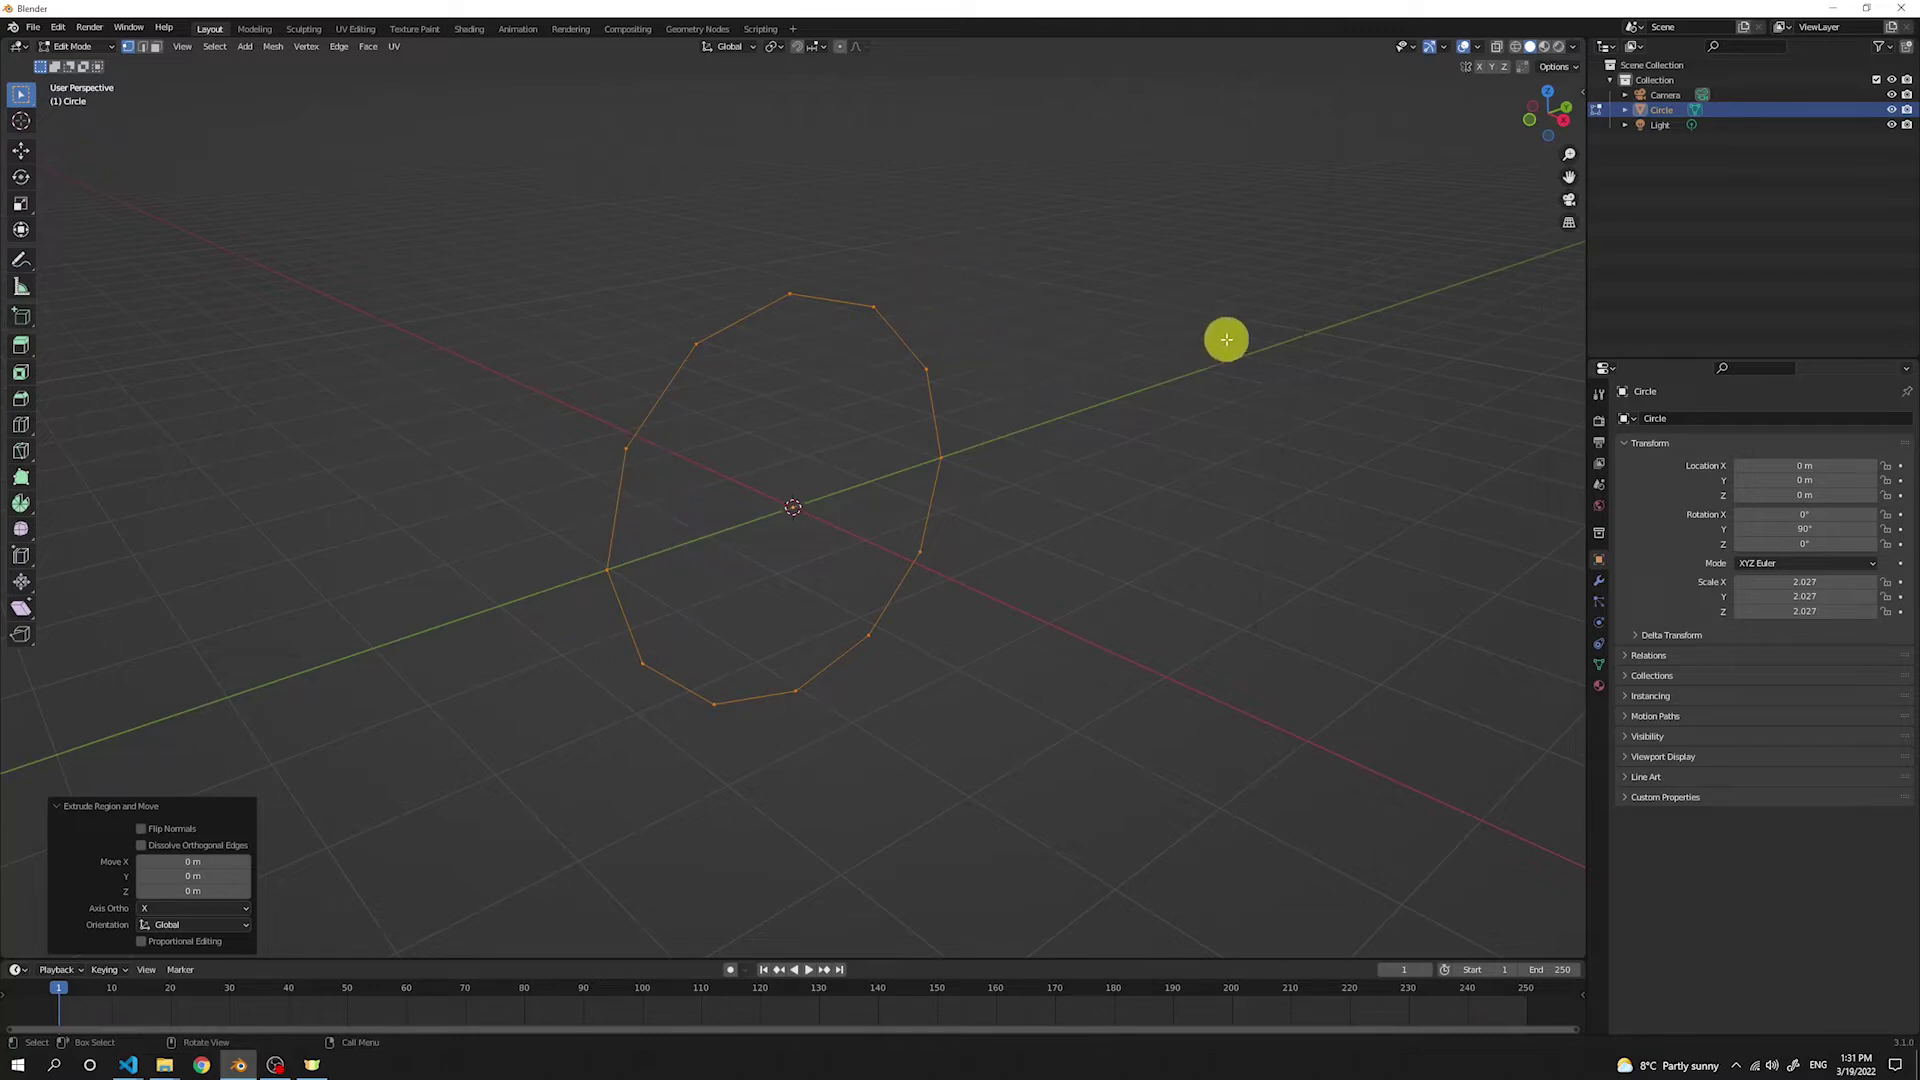
{"action": "key", "text": "s"}
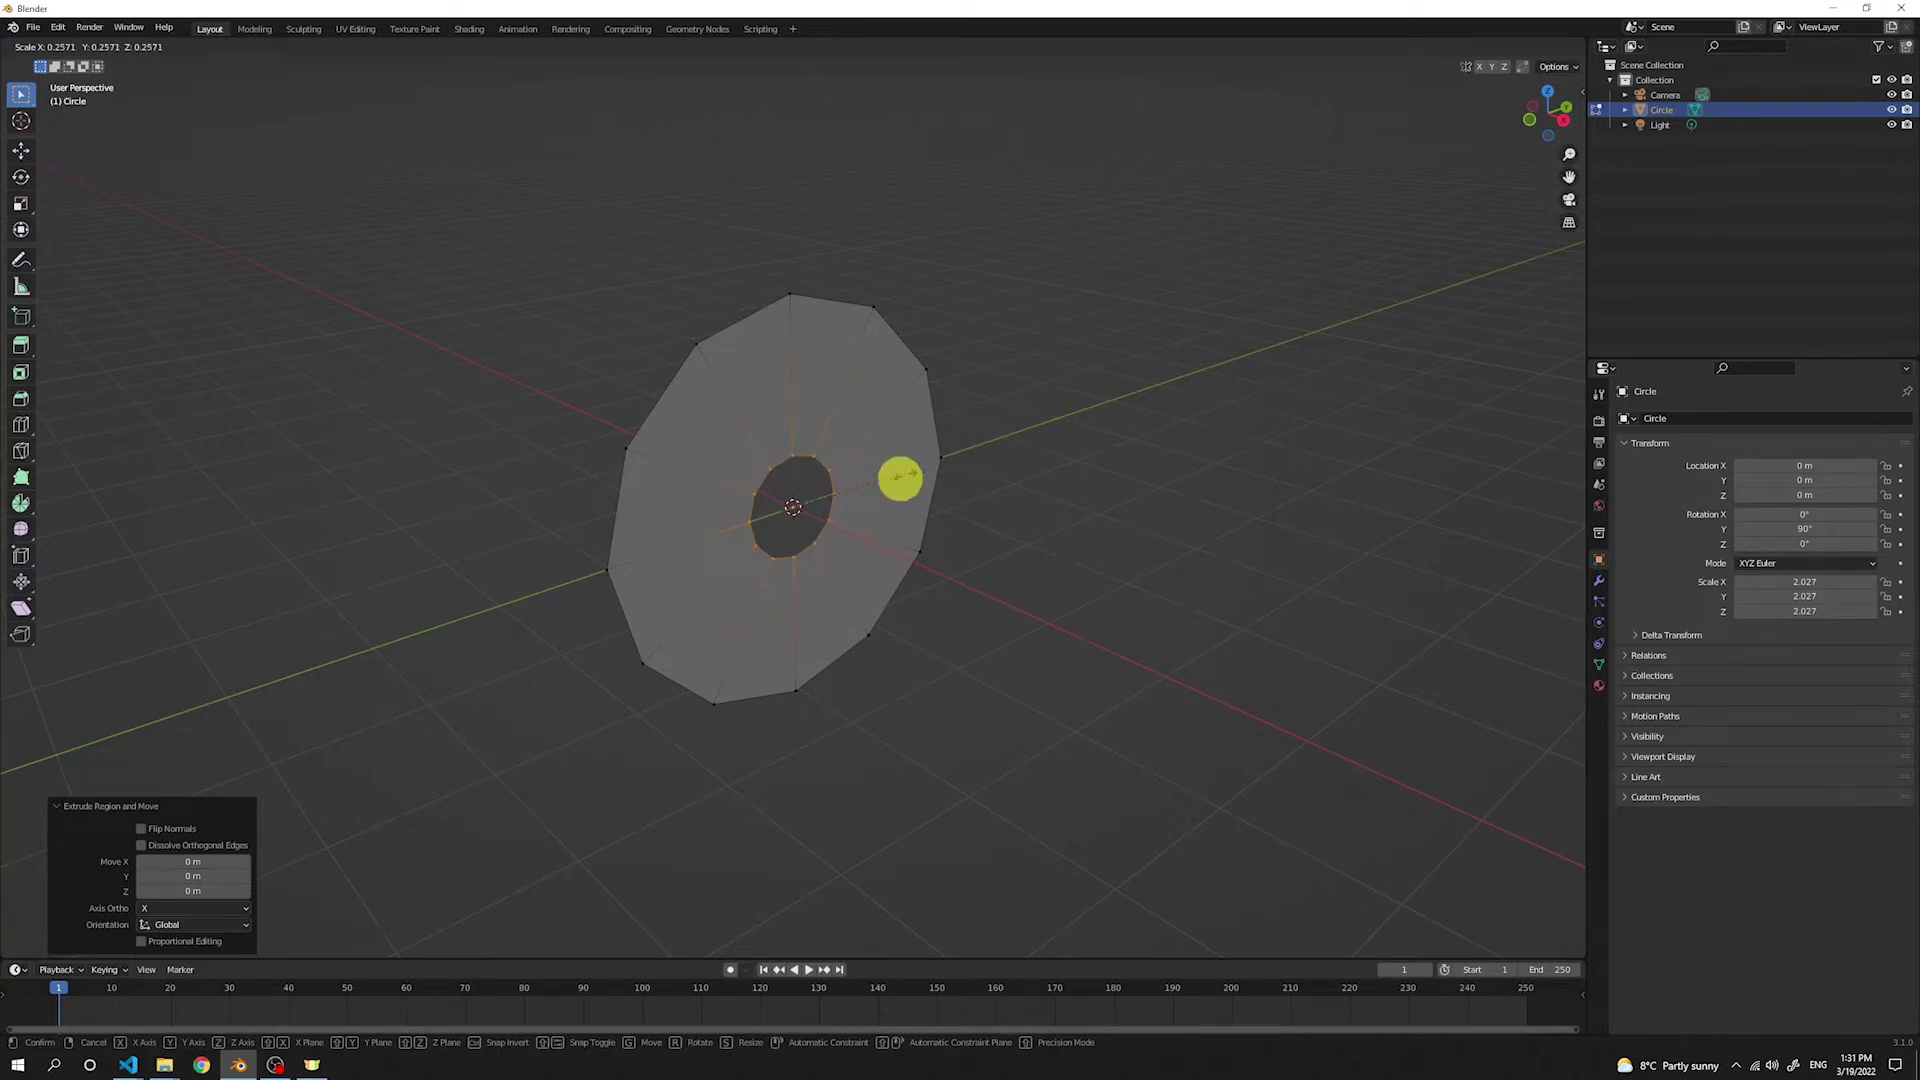
{"action": "left_click", "coordinate": [837, 499]}
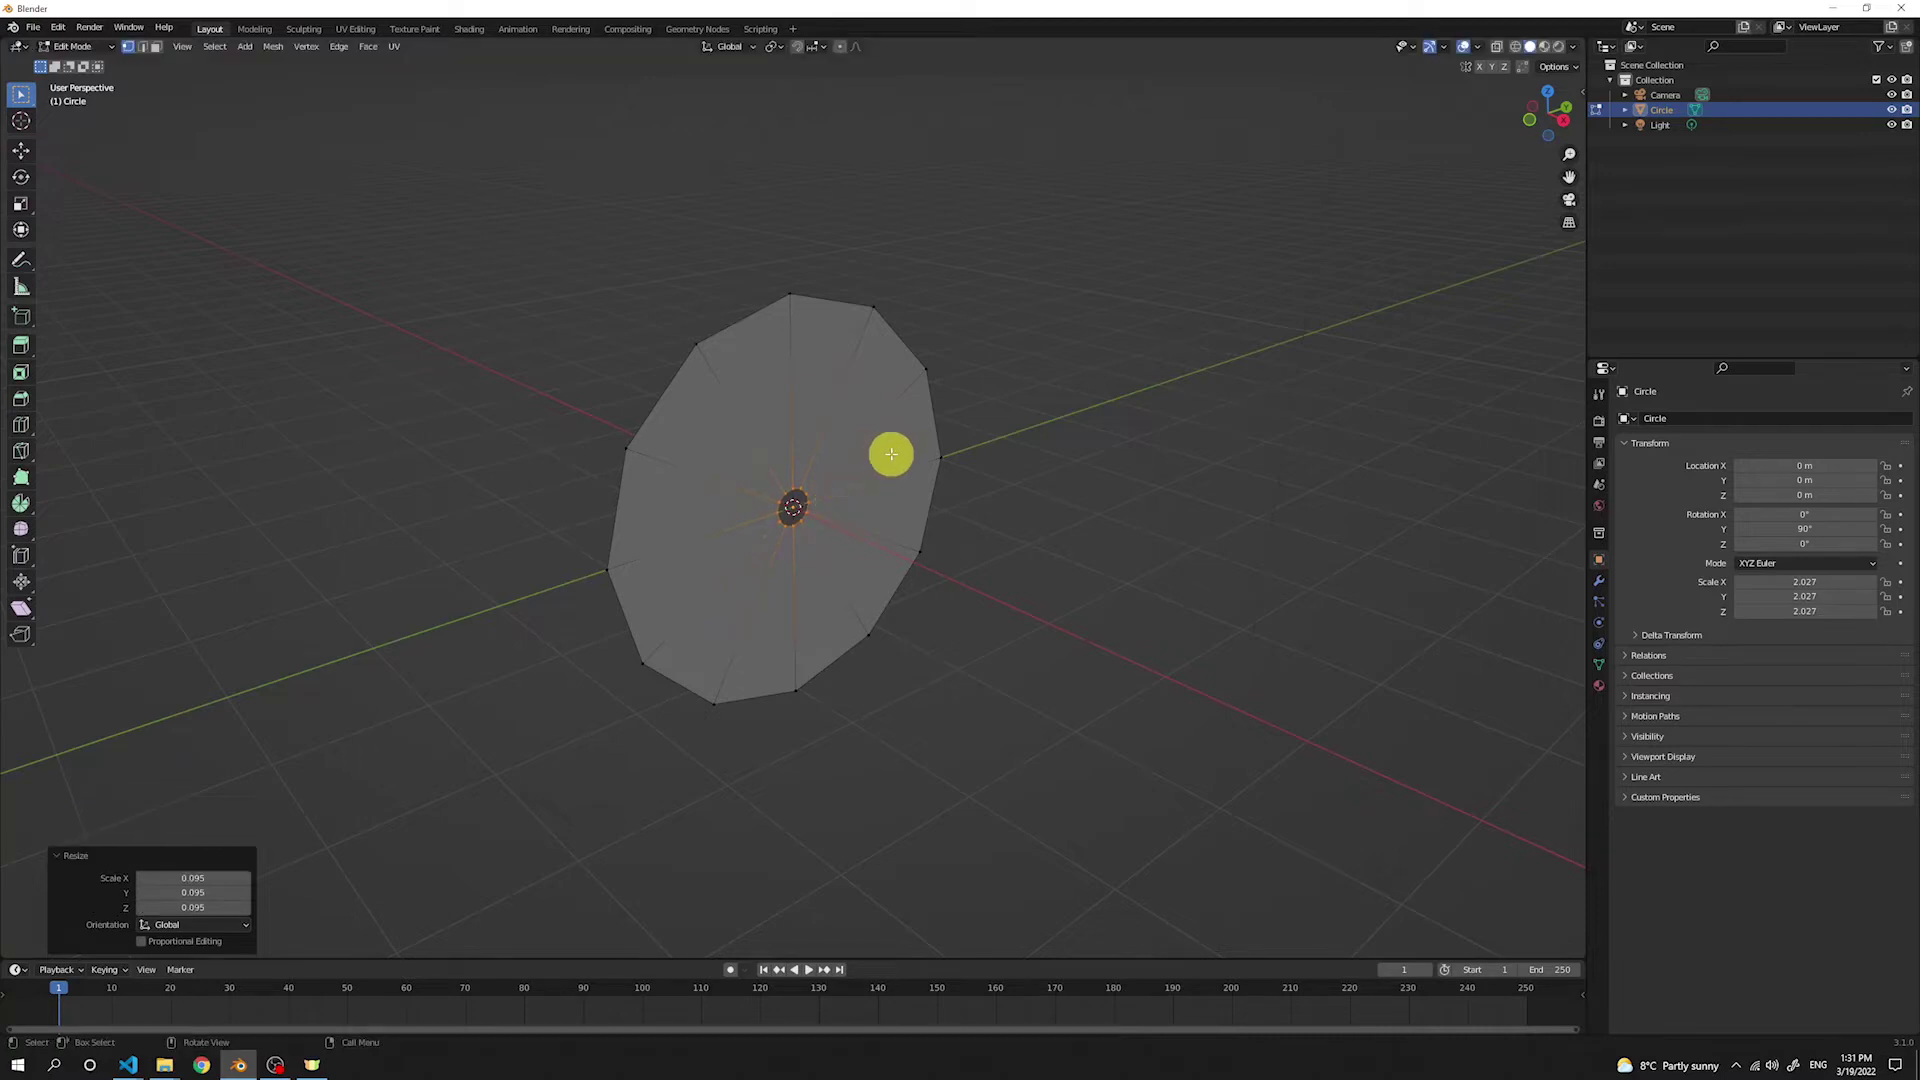
Step: Extrude the entire disc about 1 m along its normal into a thick wheel, and return to Object Mode
{"action": "key", "text": "a"}
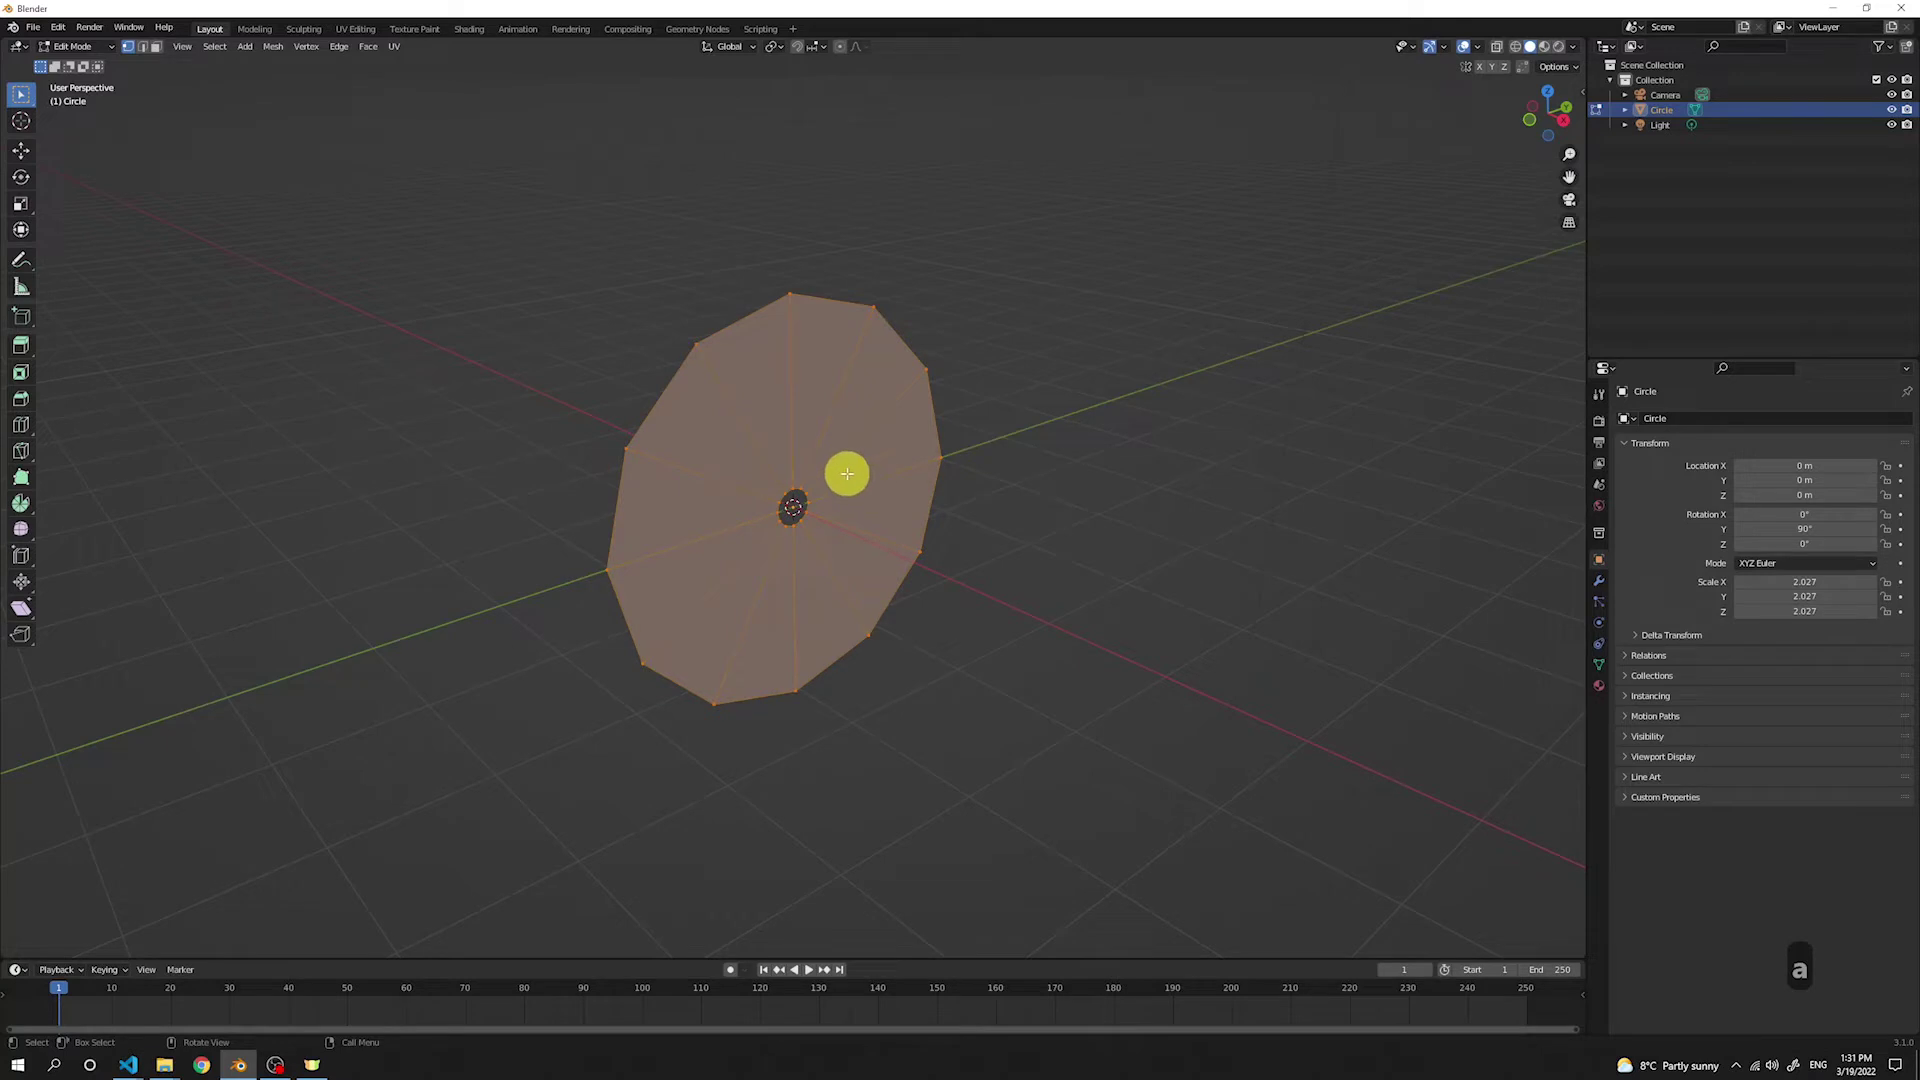
{"action": "key", "text": "e"}
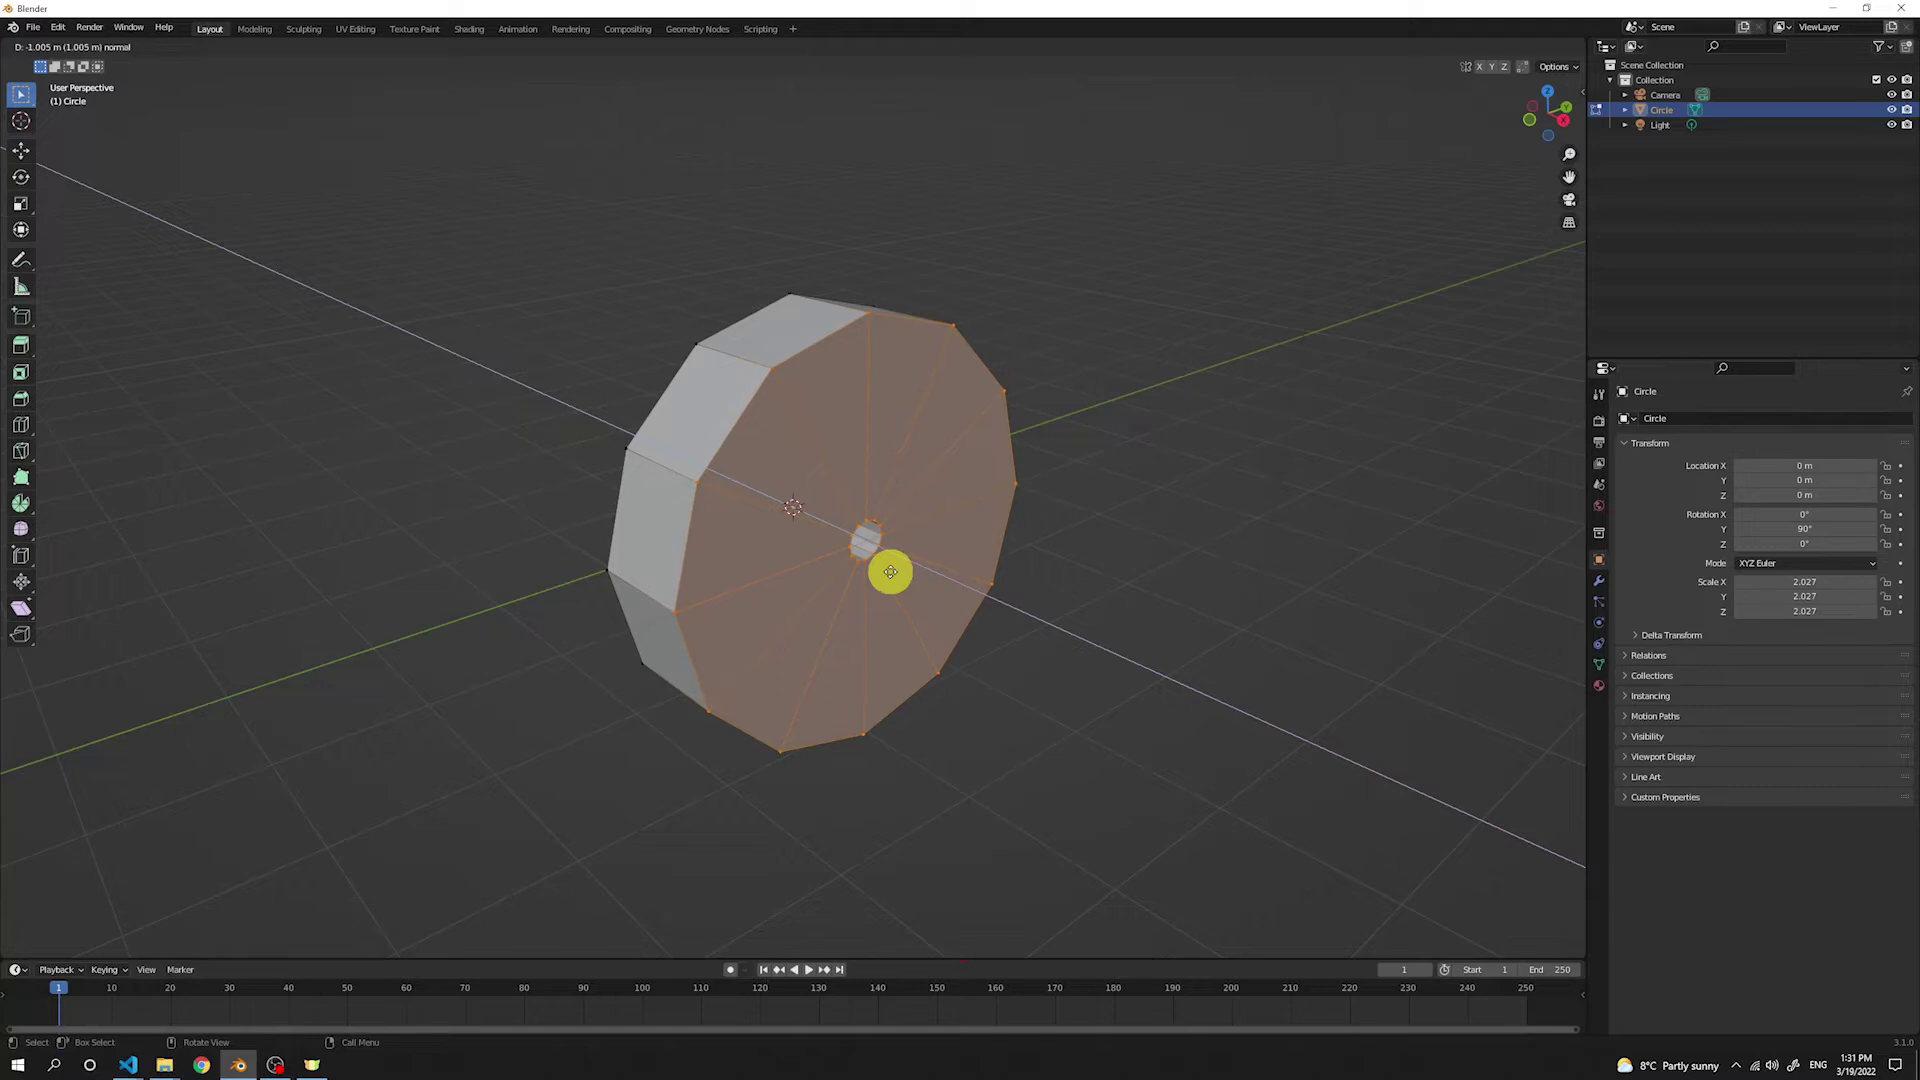
{"action": "left_click", "coordinate": [888, 567]}
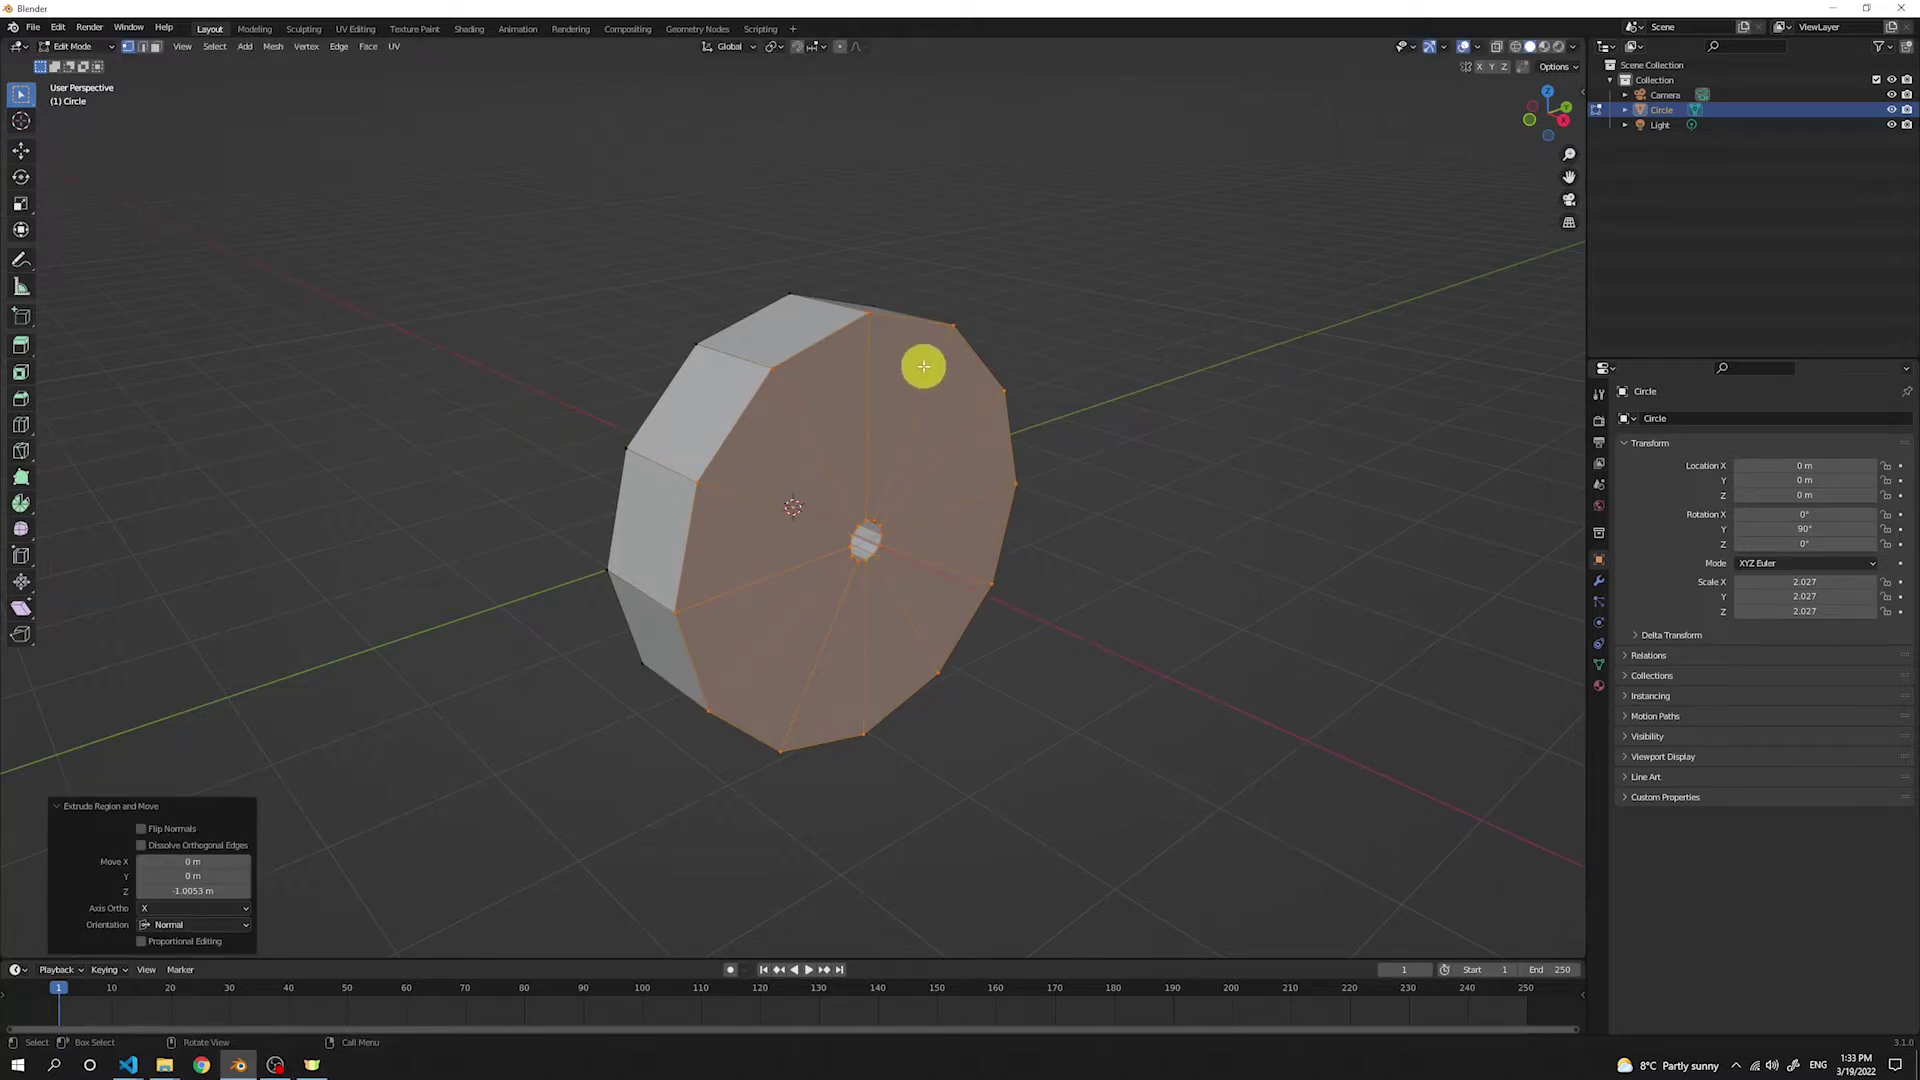
{"action": "key", "text": "Tab"}
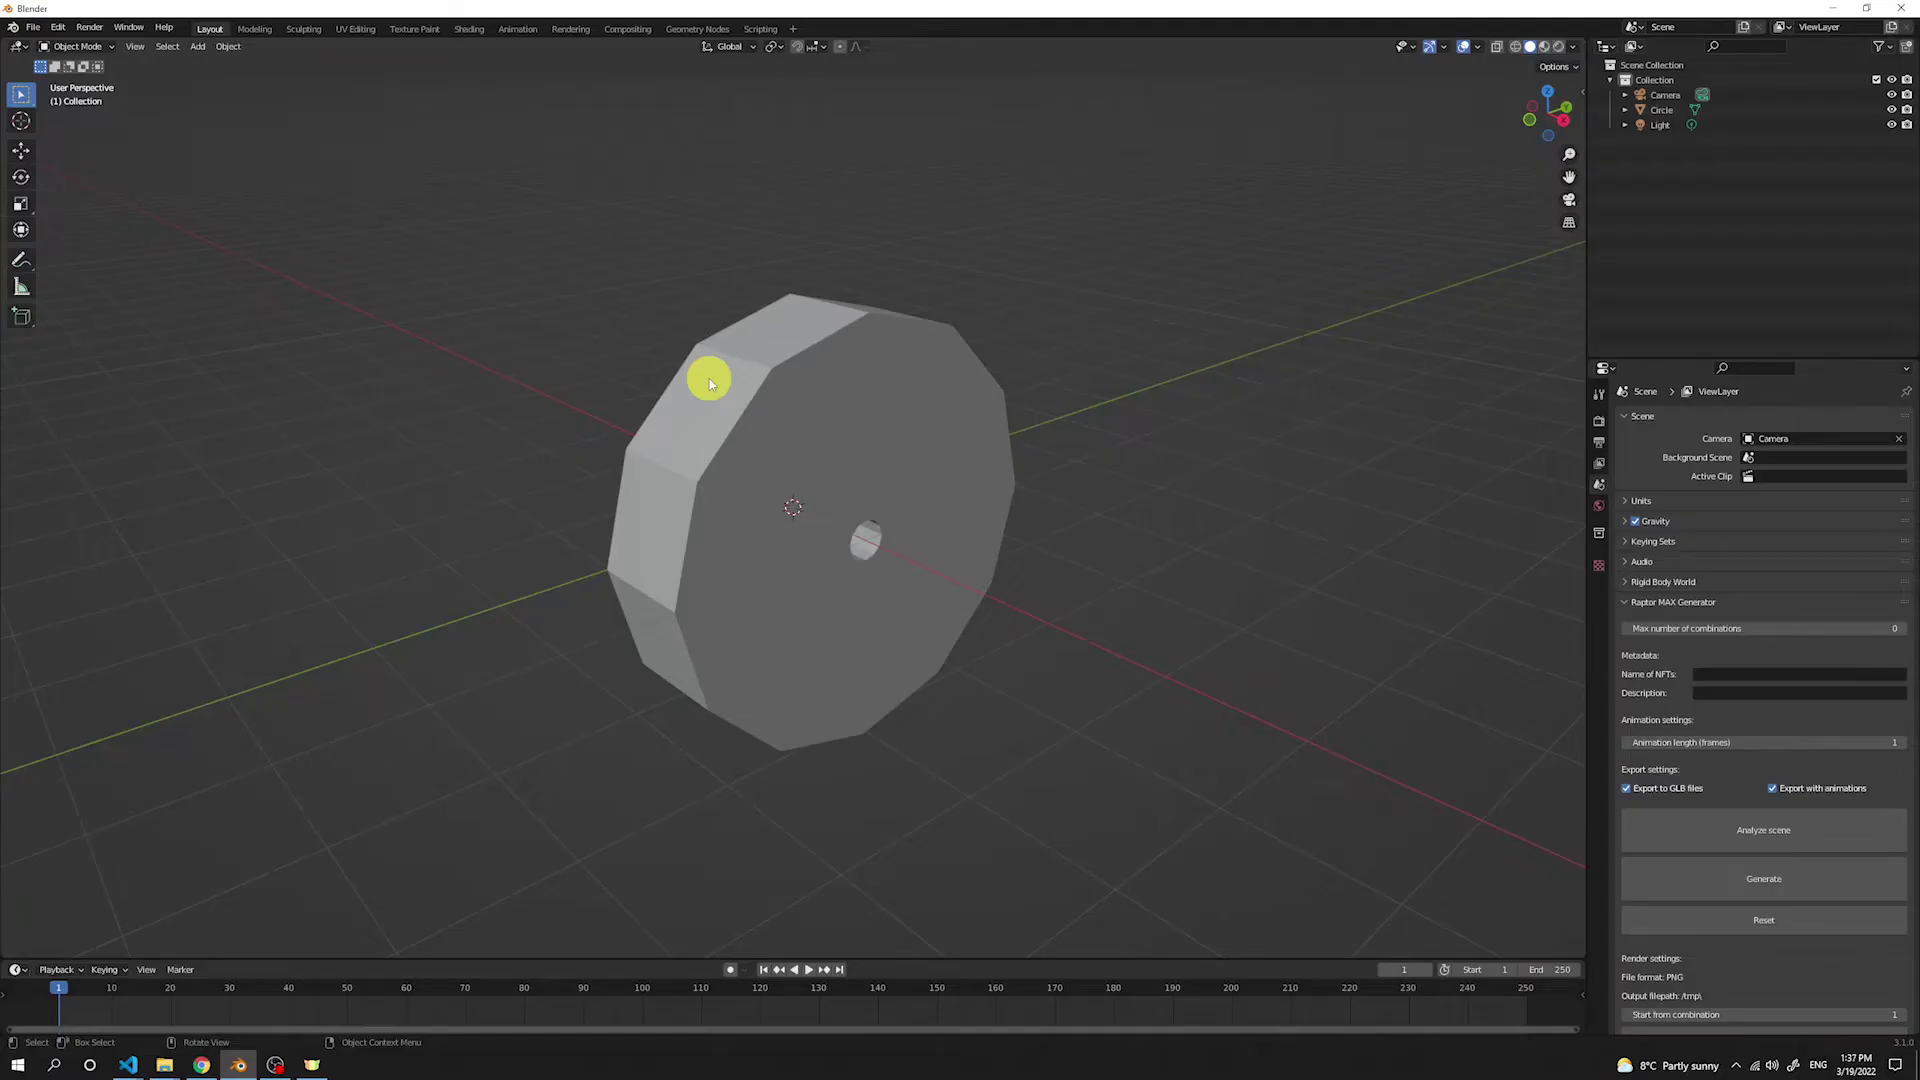
Step: Add a UV sphere at the origin and scale it down uniformly to about 0.257
{"action": "key", "text": "shift+a"}
{"action": "mouse_move", "coordinate": [711, 379]}
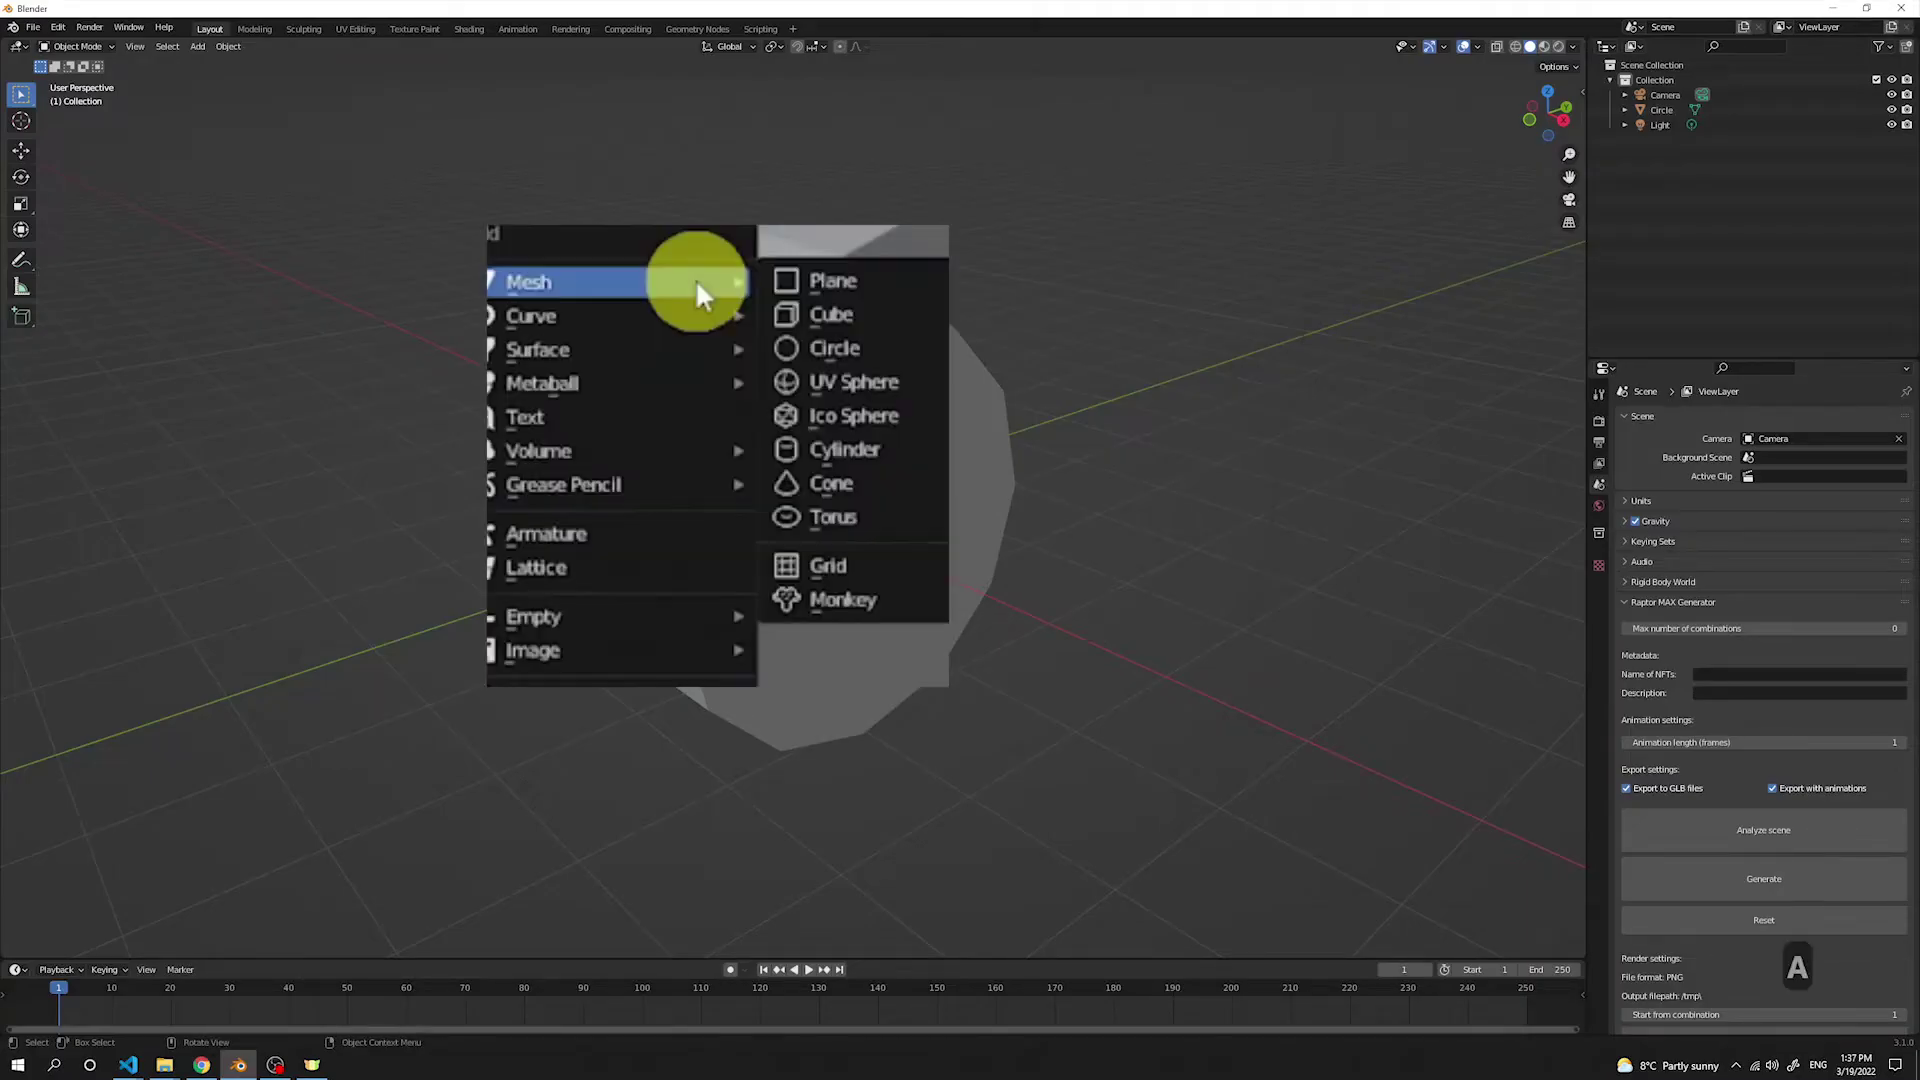
{"action": "left_click", "coordinate": [915, 379]}
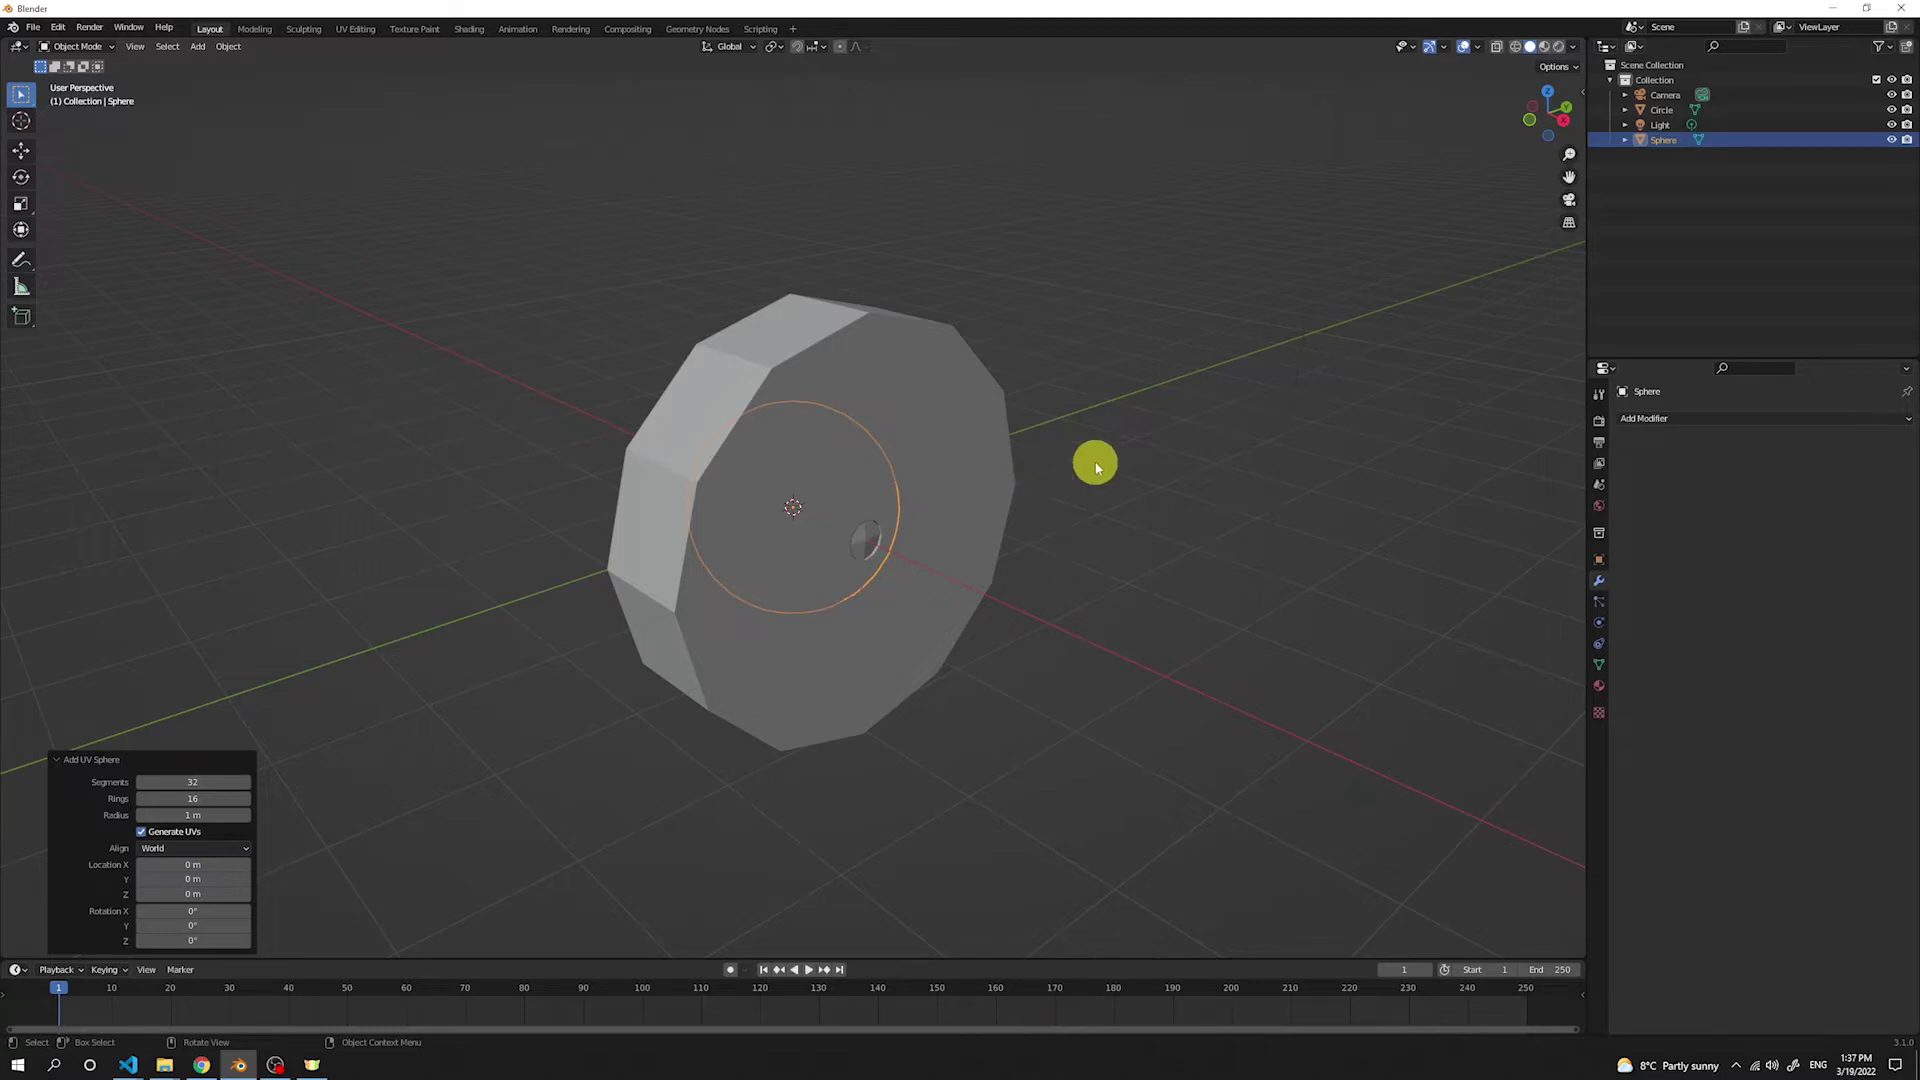
{"action": "key", "text": "KP_7"}
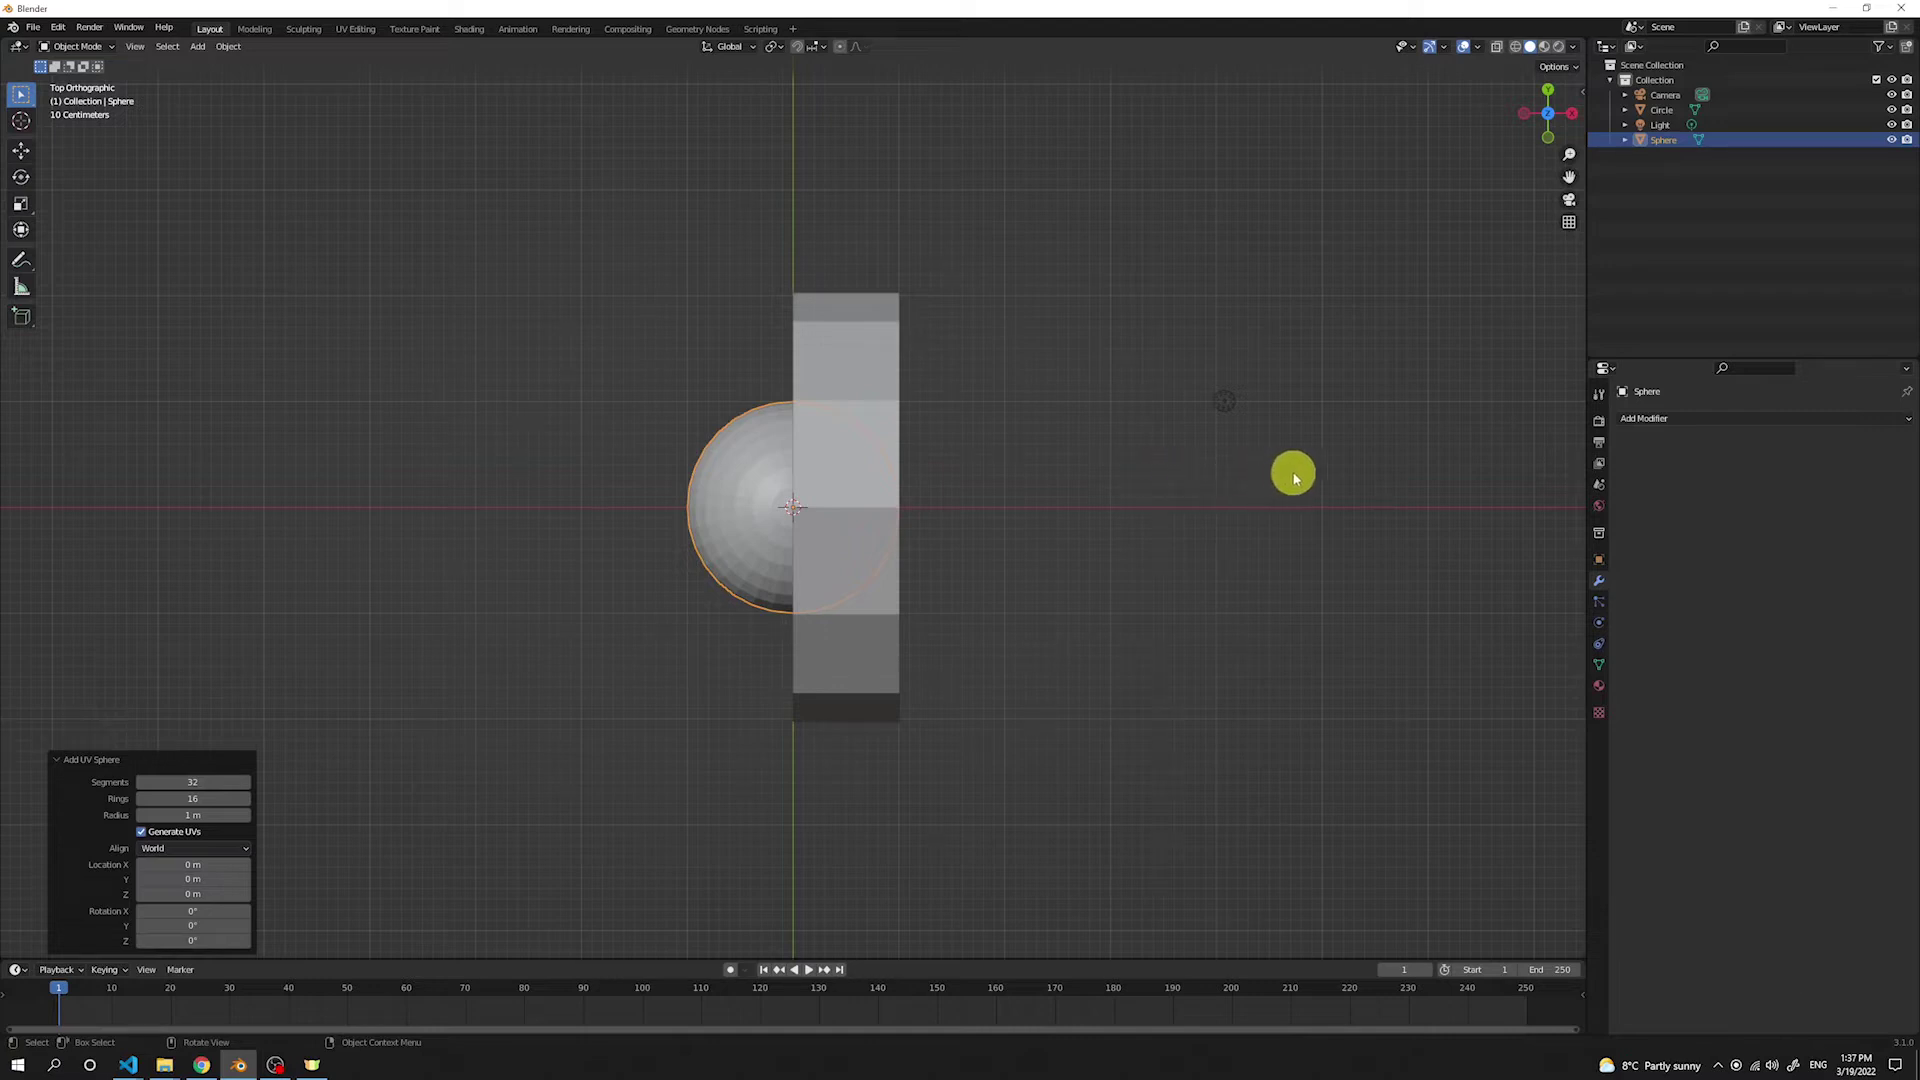
{"action": "key", "text": "s"}
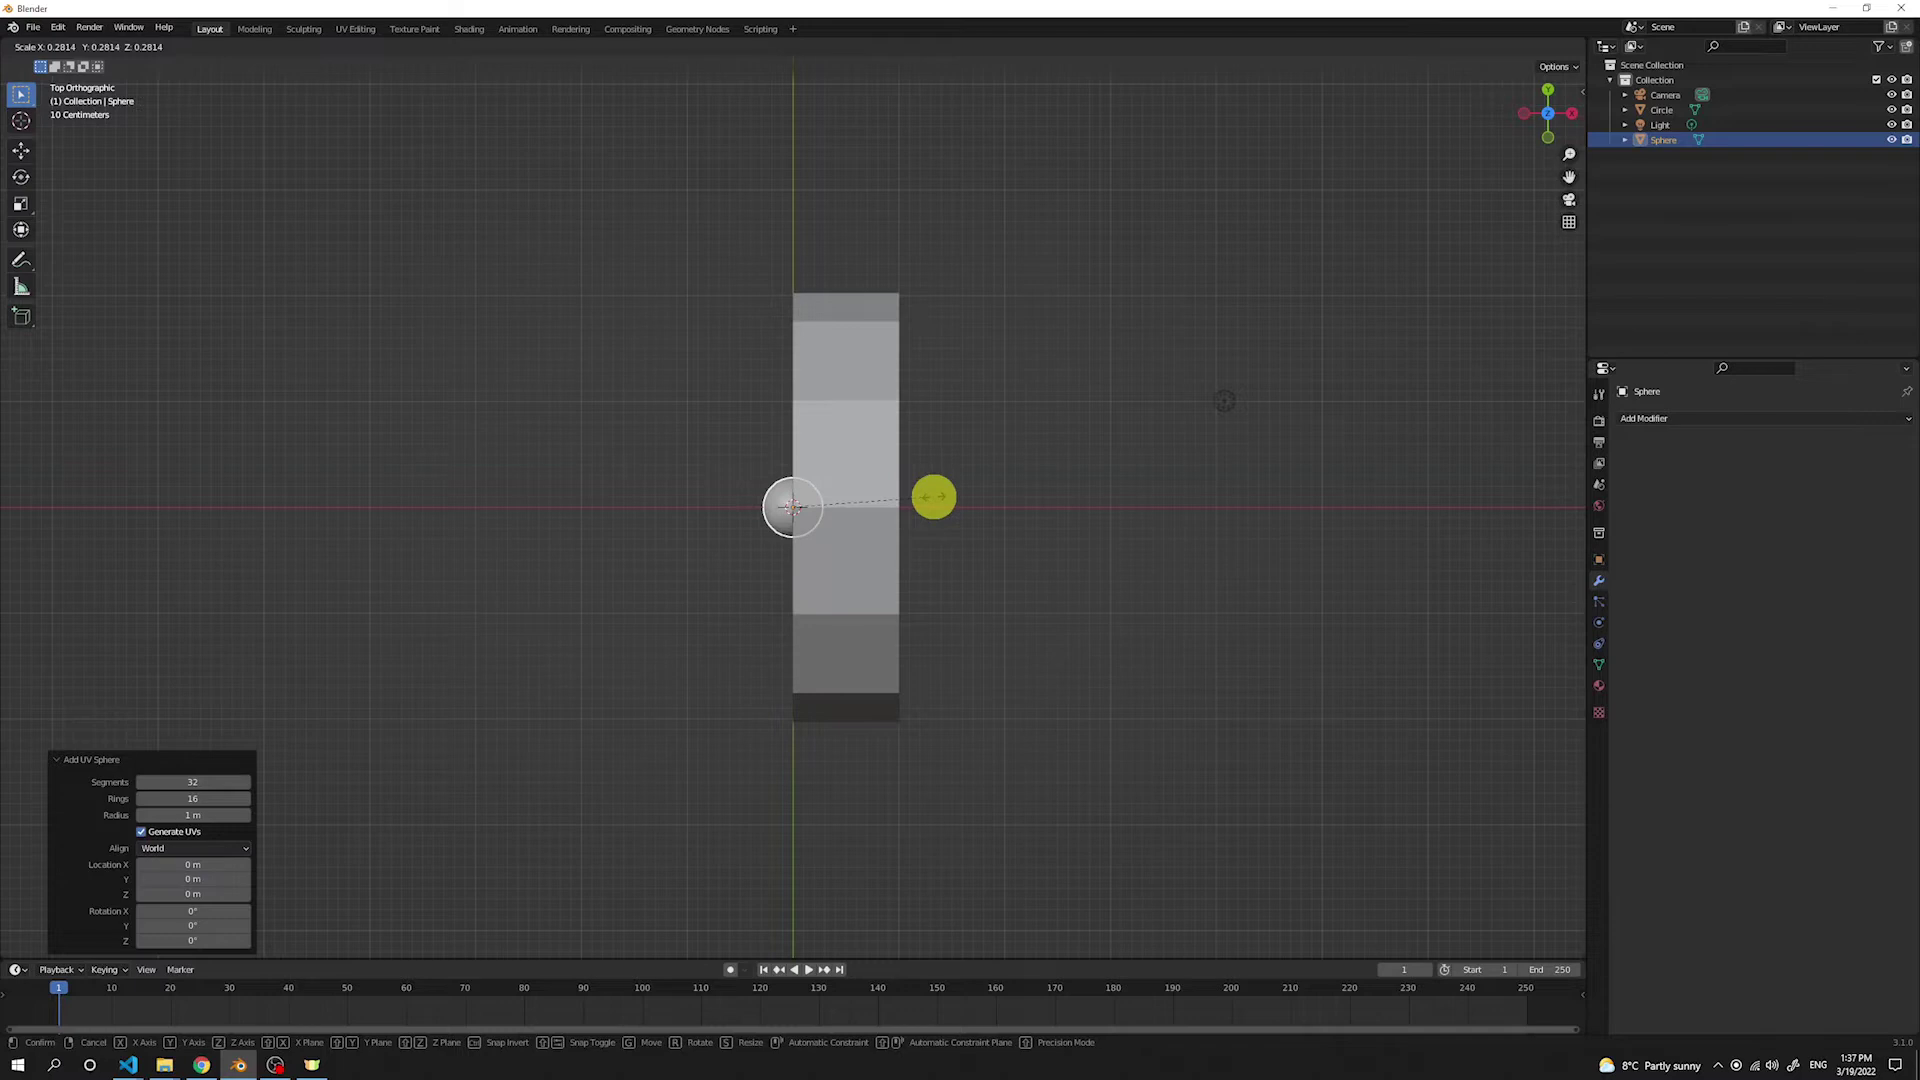
{"action": "left_click", "coordinate": [921, 497]}
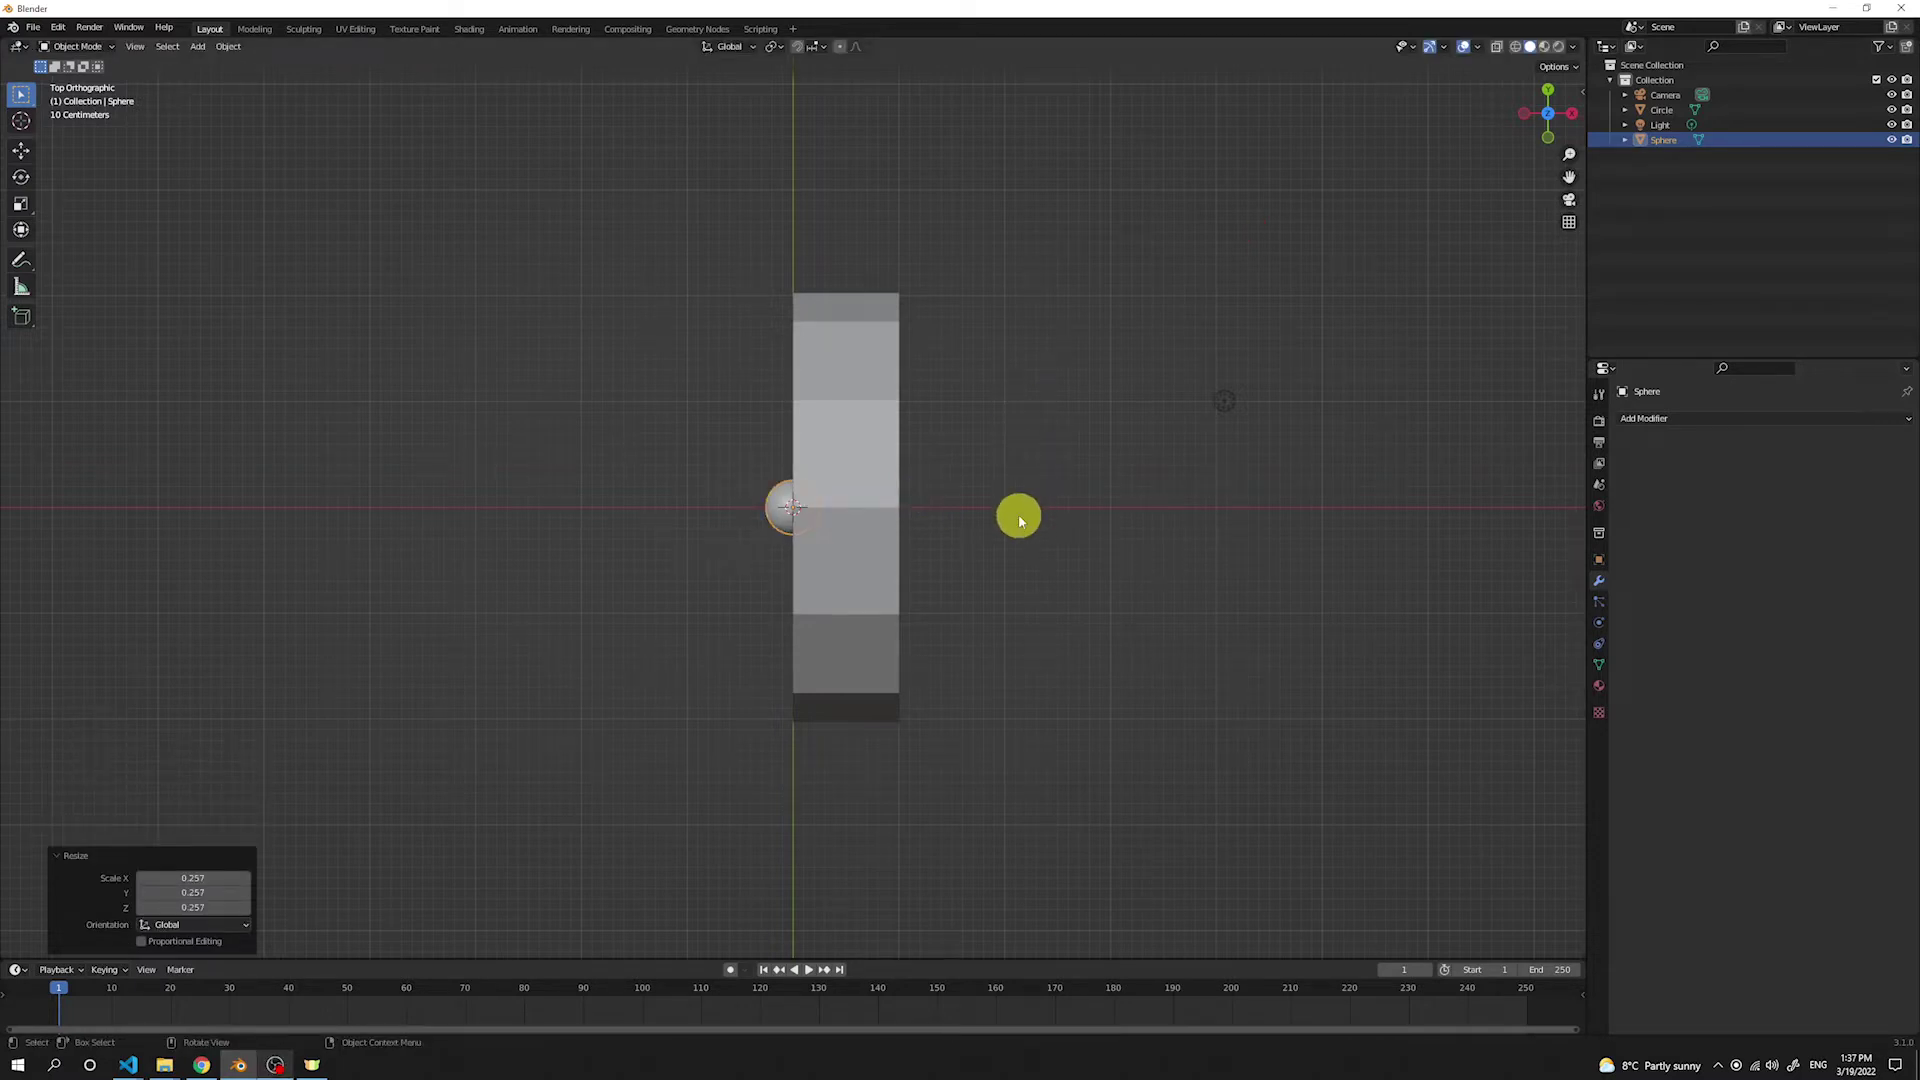
Step: In the front view, move the sphere up about 2.28 m along Z so it sits just above the wheel
{"action": "key", "text": "KP_1"}
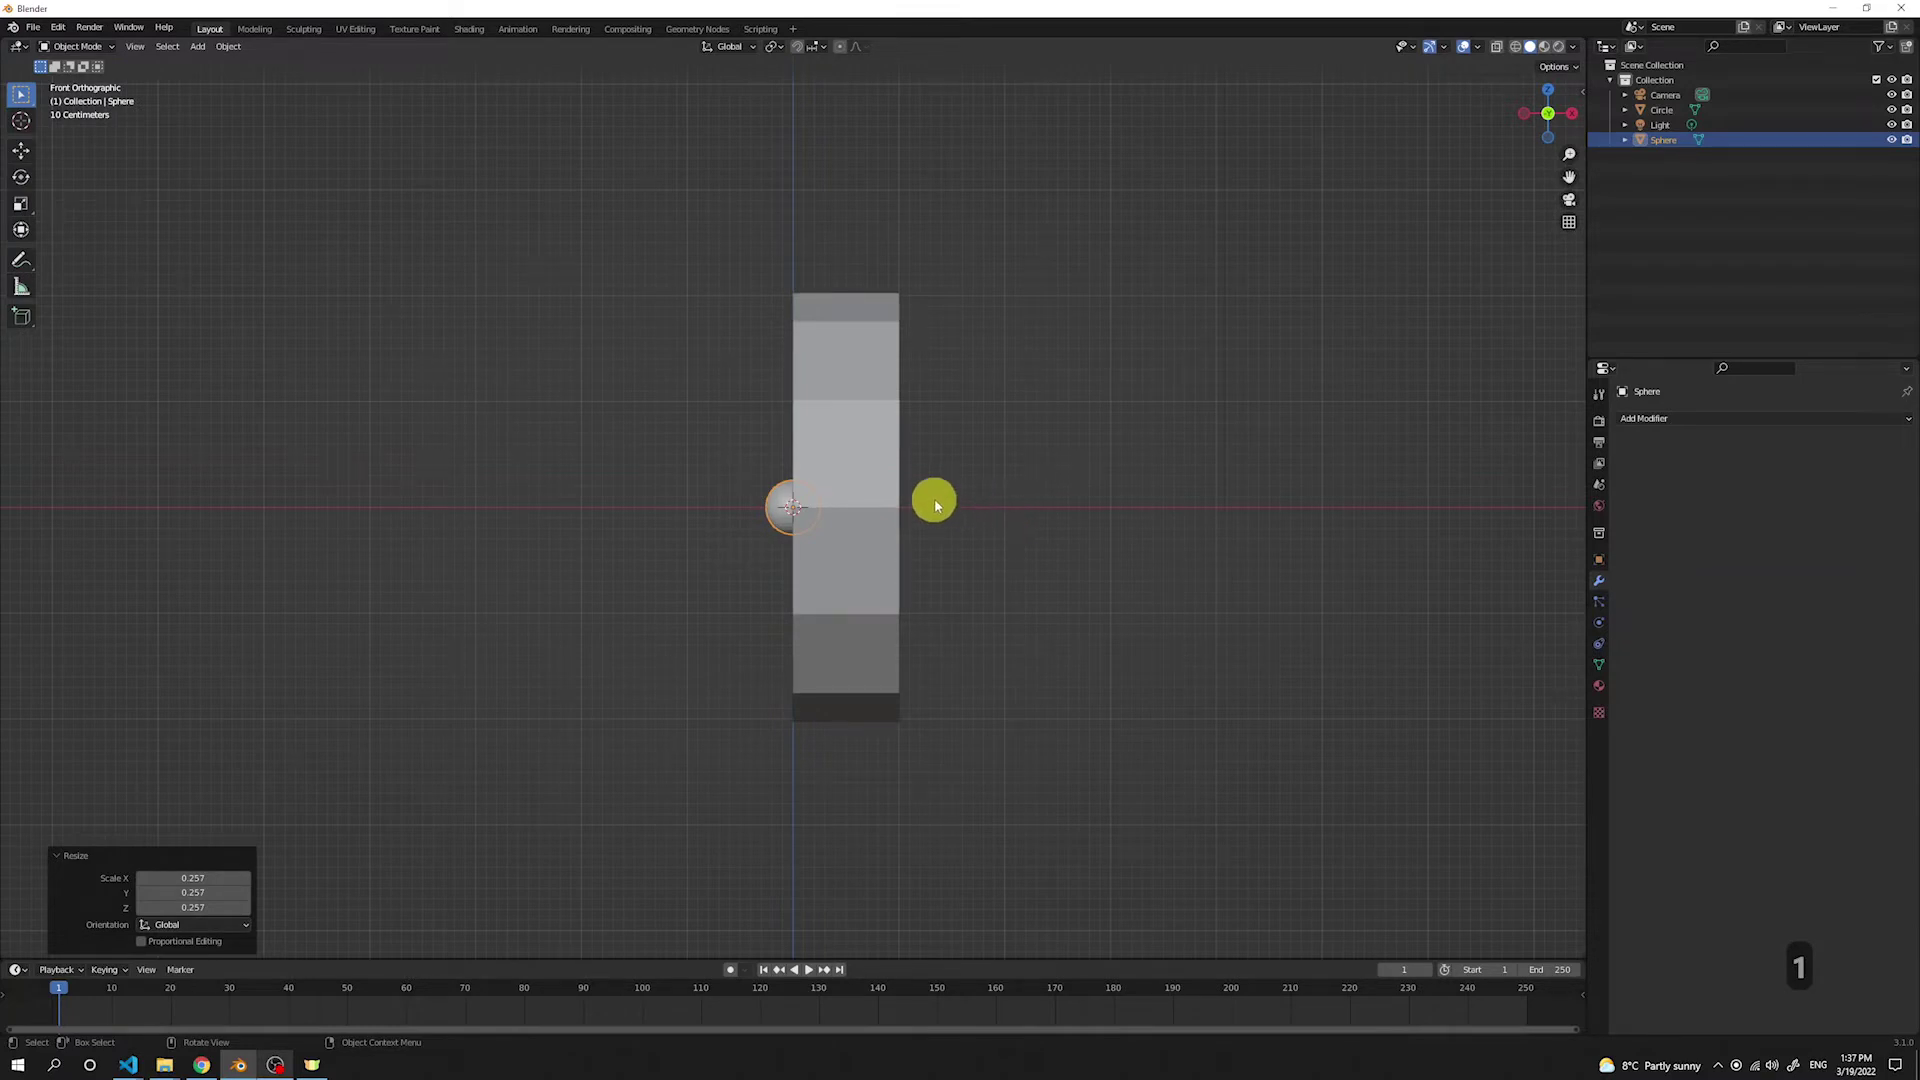
{"action": "key", "text": "g"}
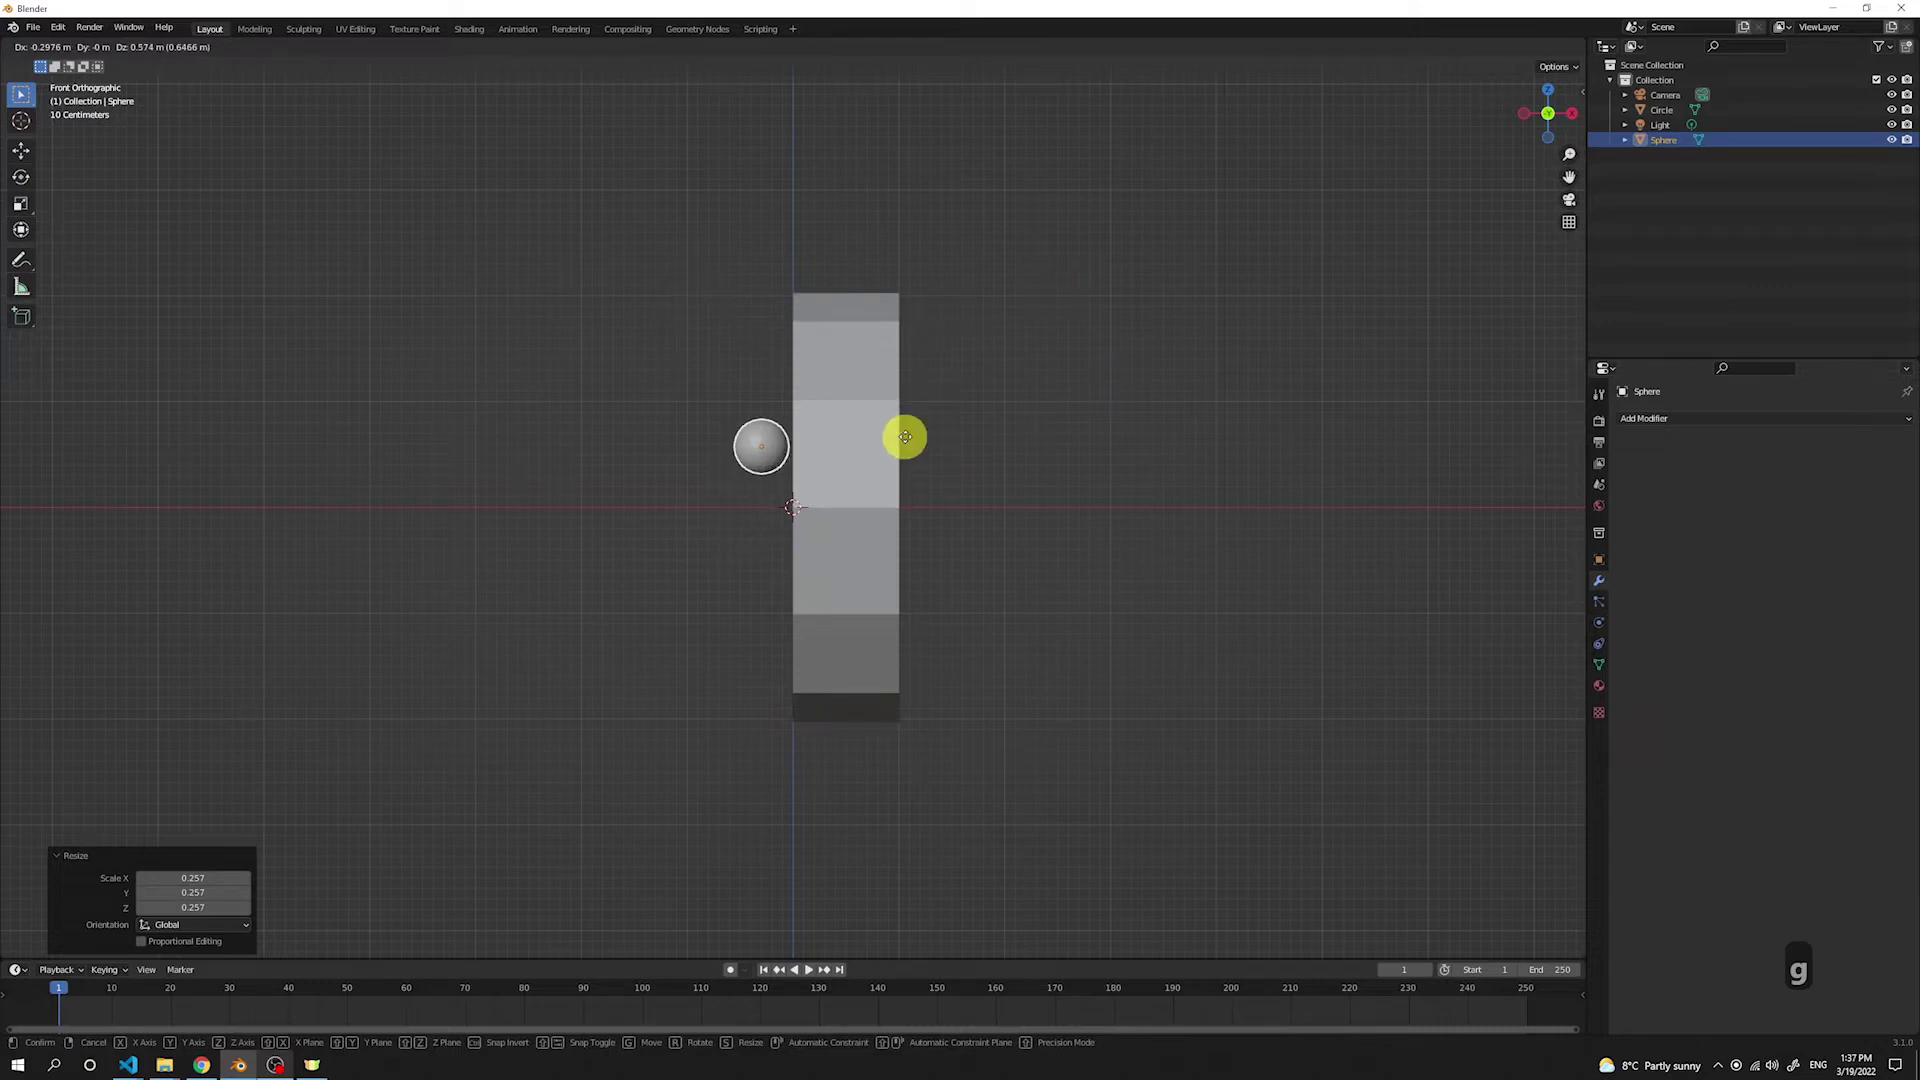
{"action": "key", "text": "z"}
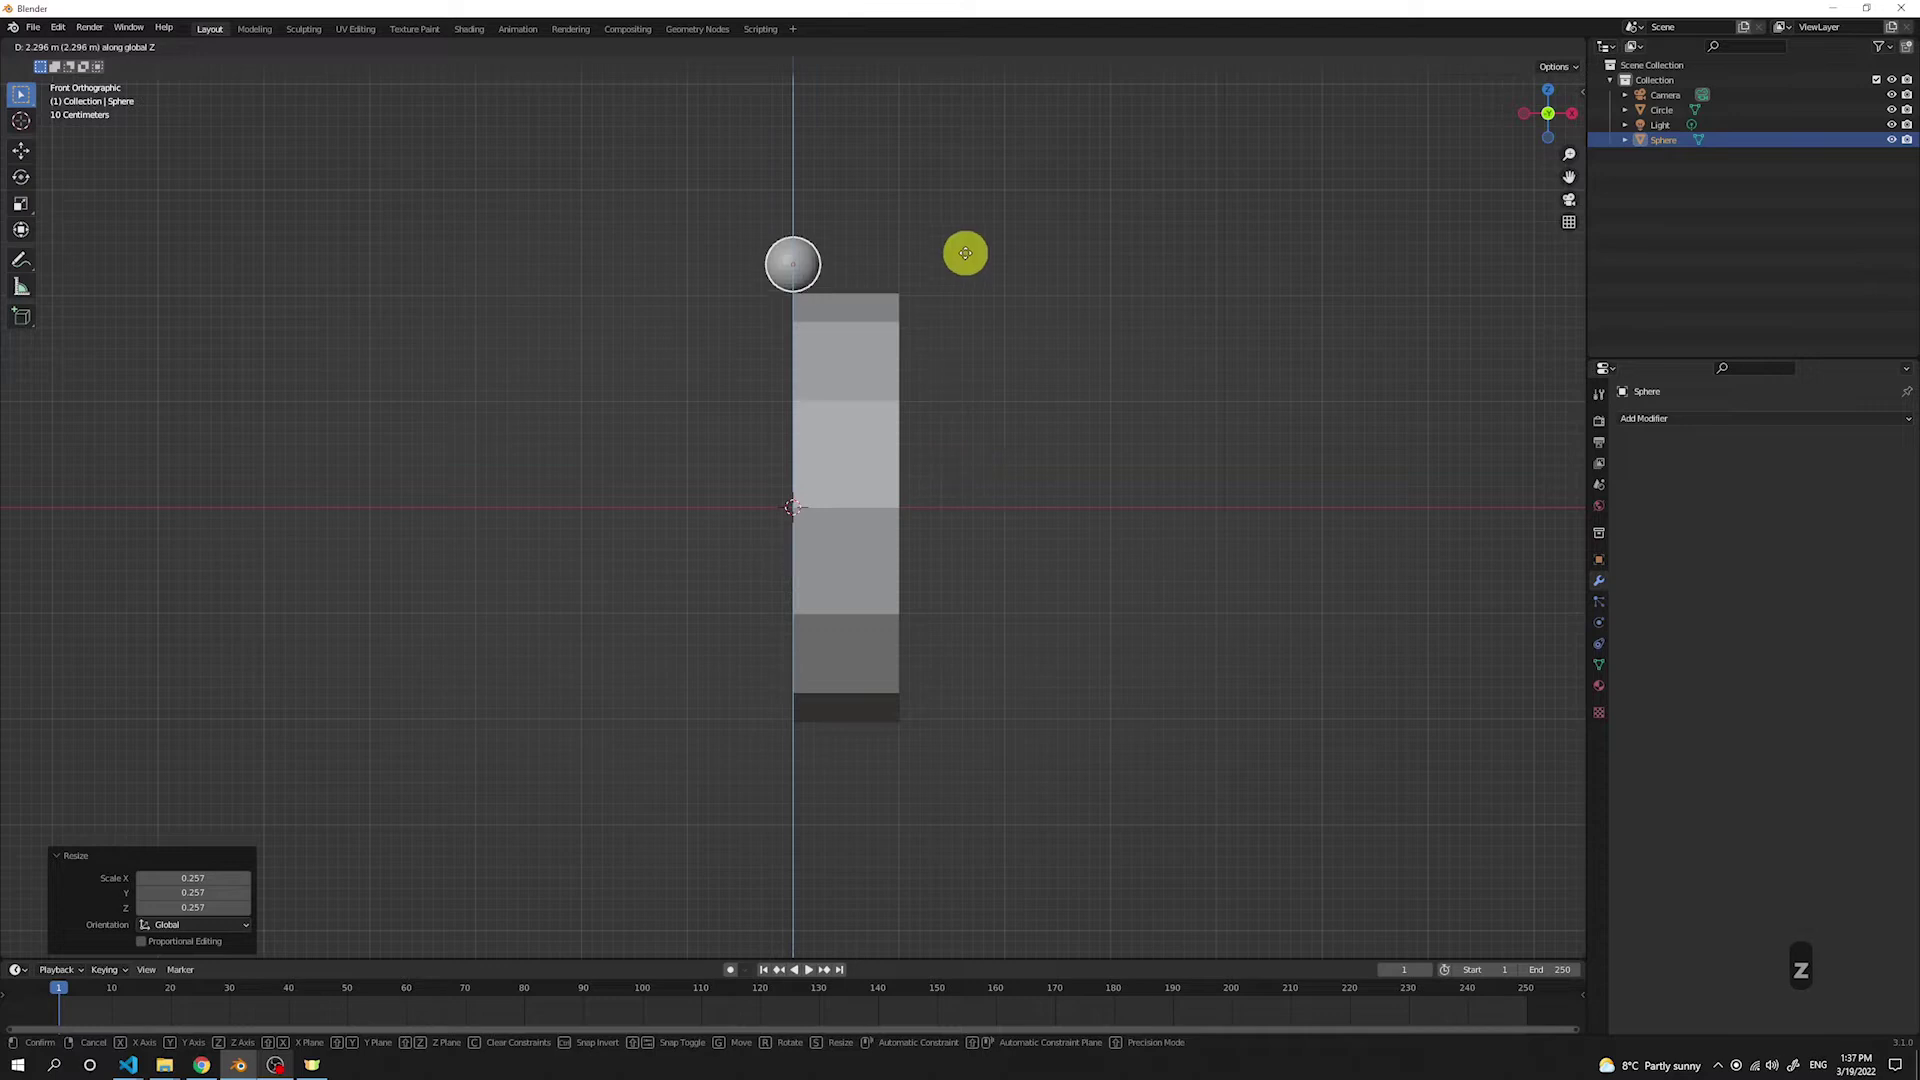
{"action": "left_click", "coordinate": [966, 256]}
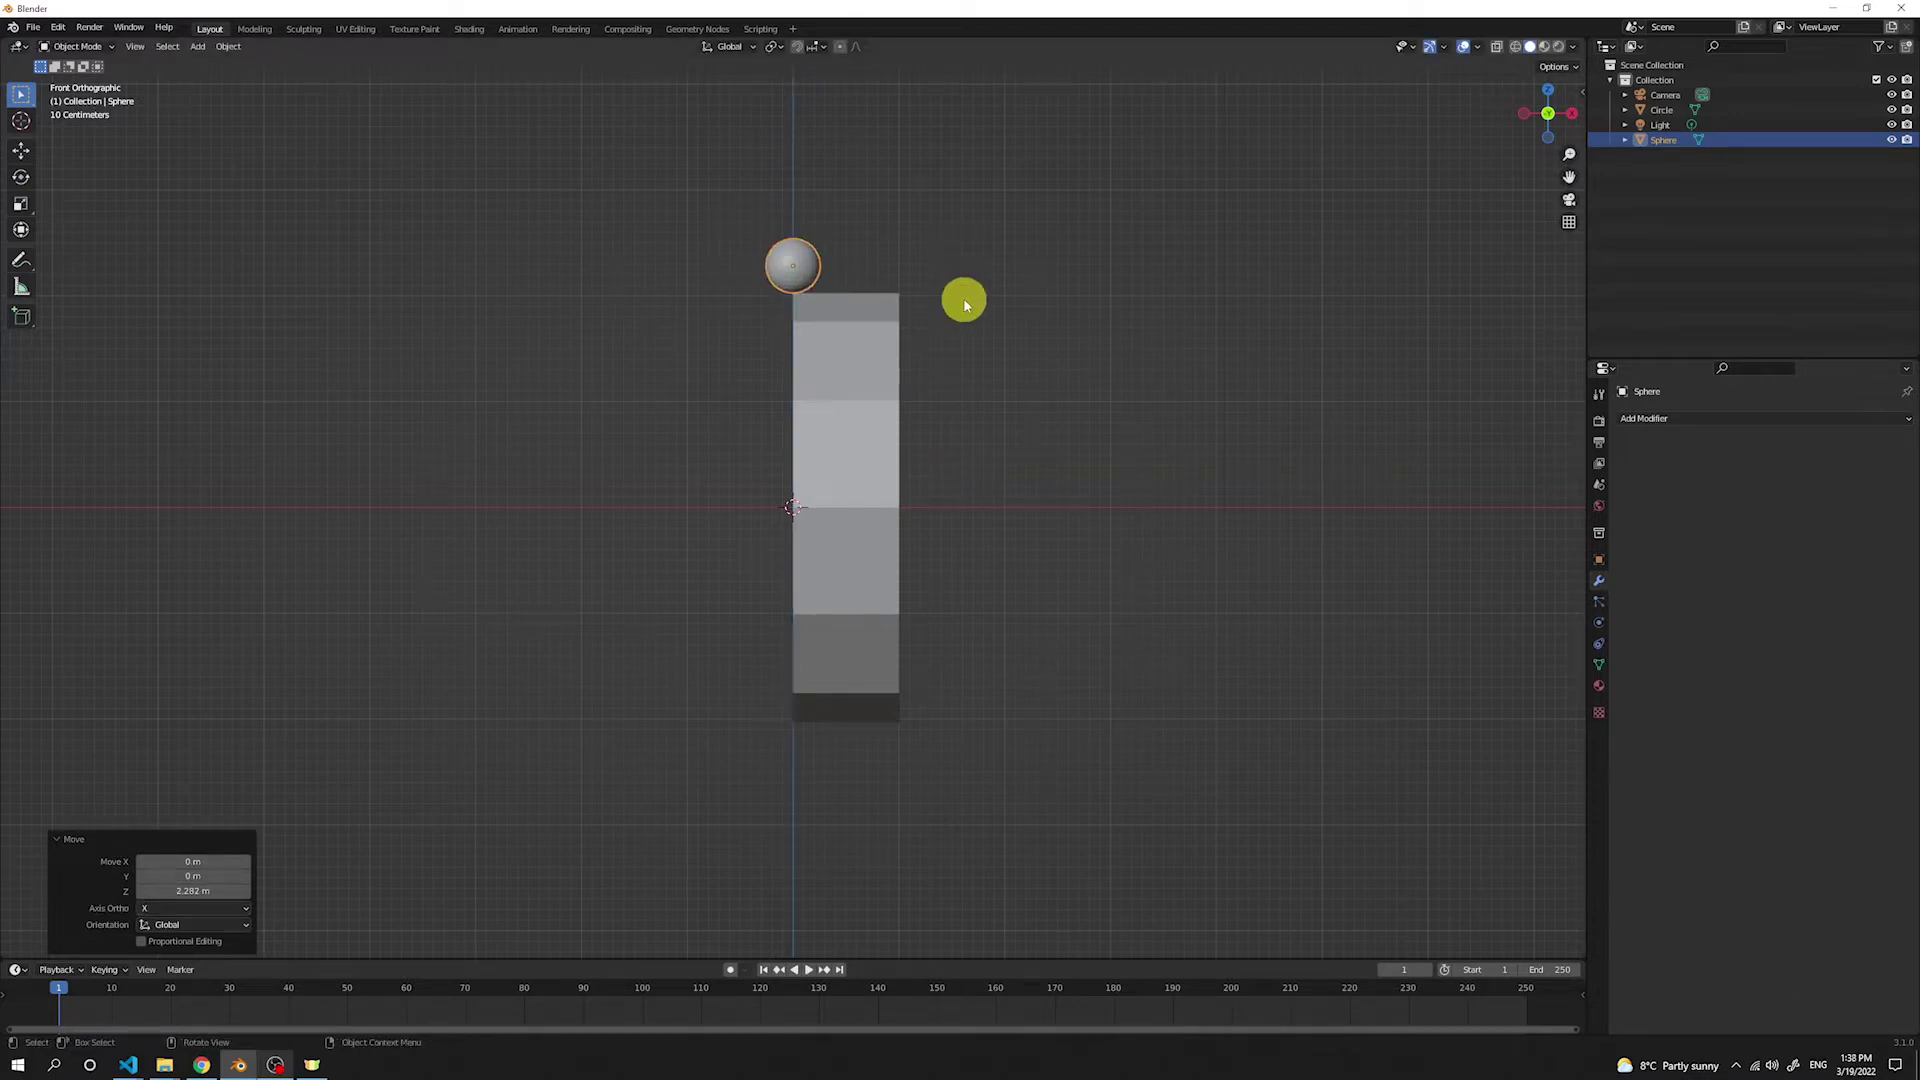
Step: In the right view, move the sphere about 0.8 m along Y and slightly down onto the wheel's adjacent sloping facet
{"action": "key", "text": "KP_3"}
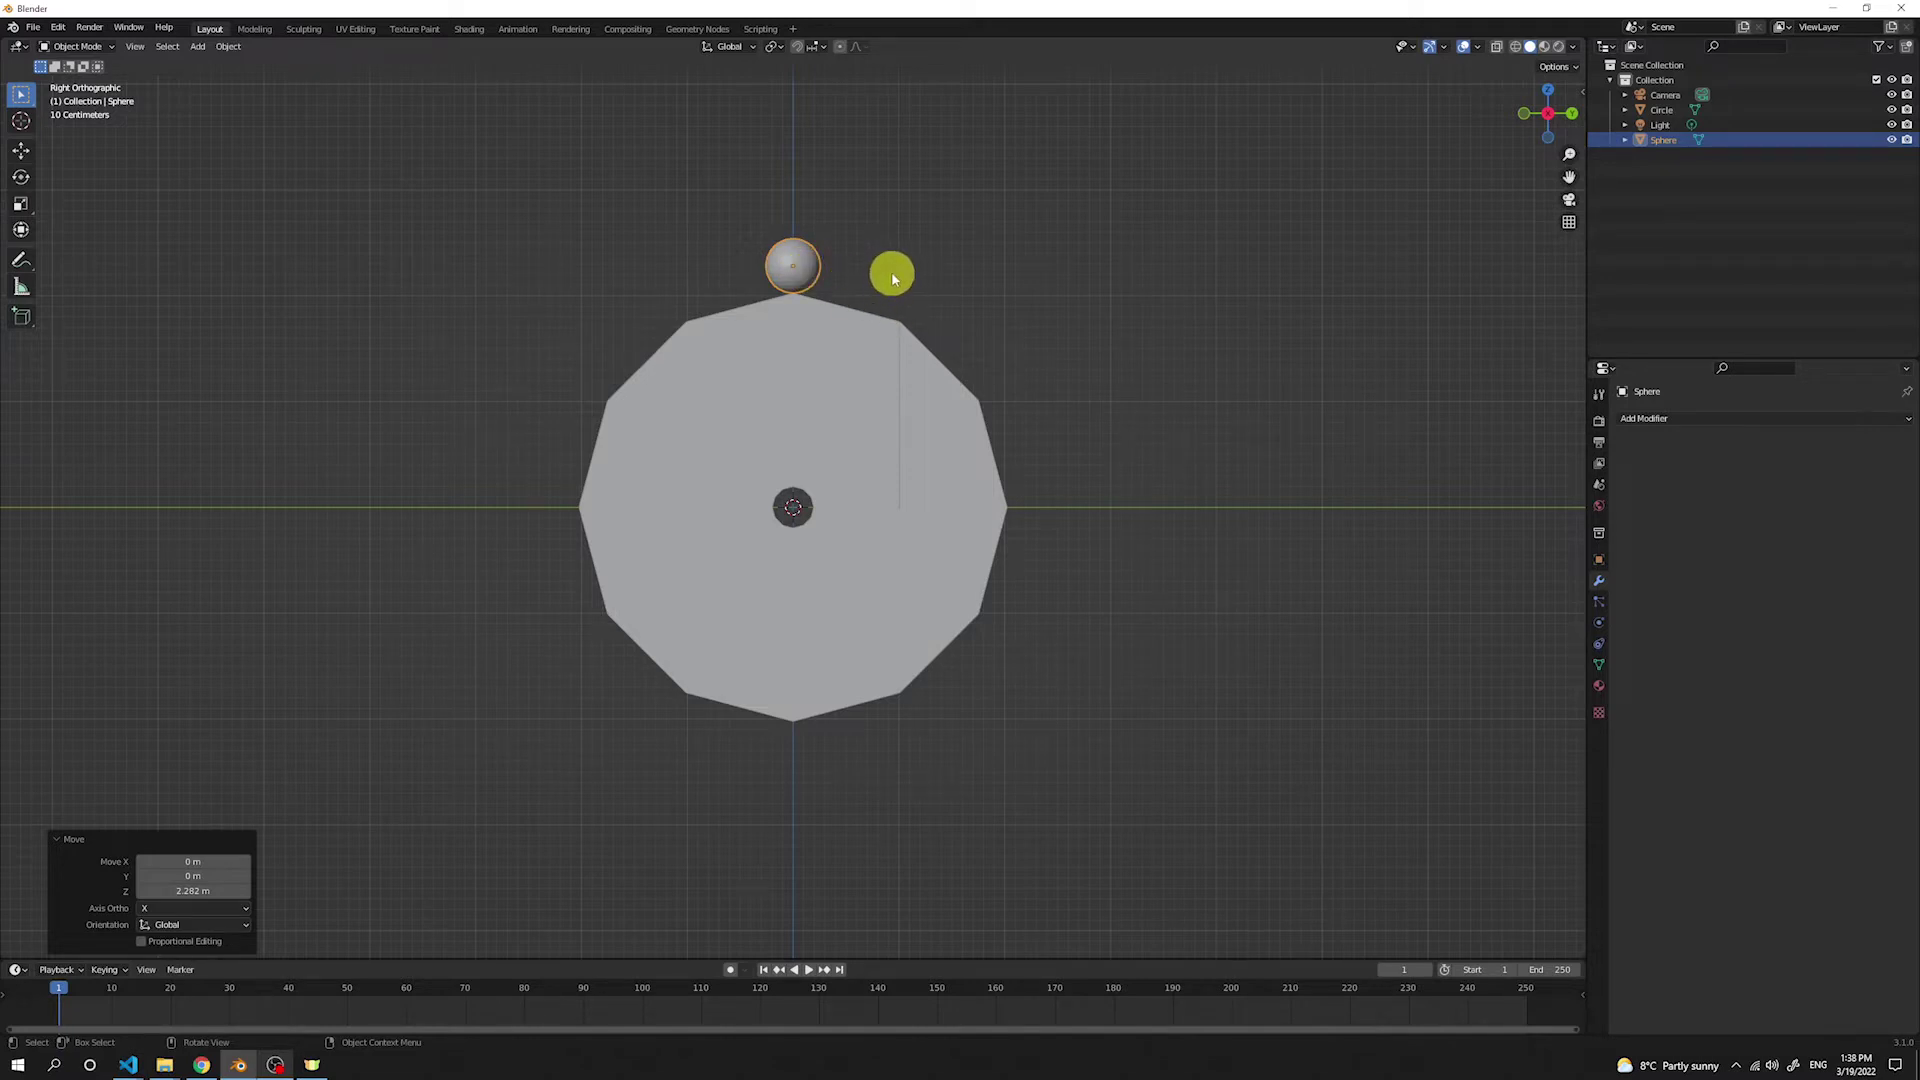
{"action": "key", "text": "g"}
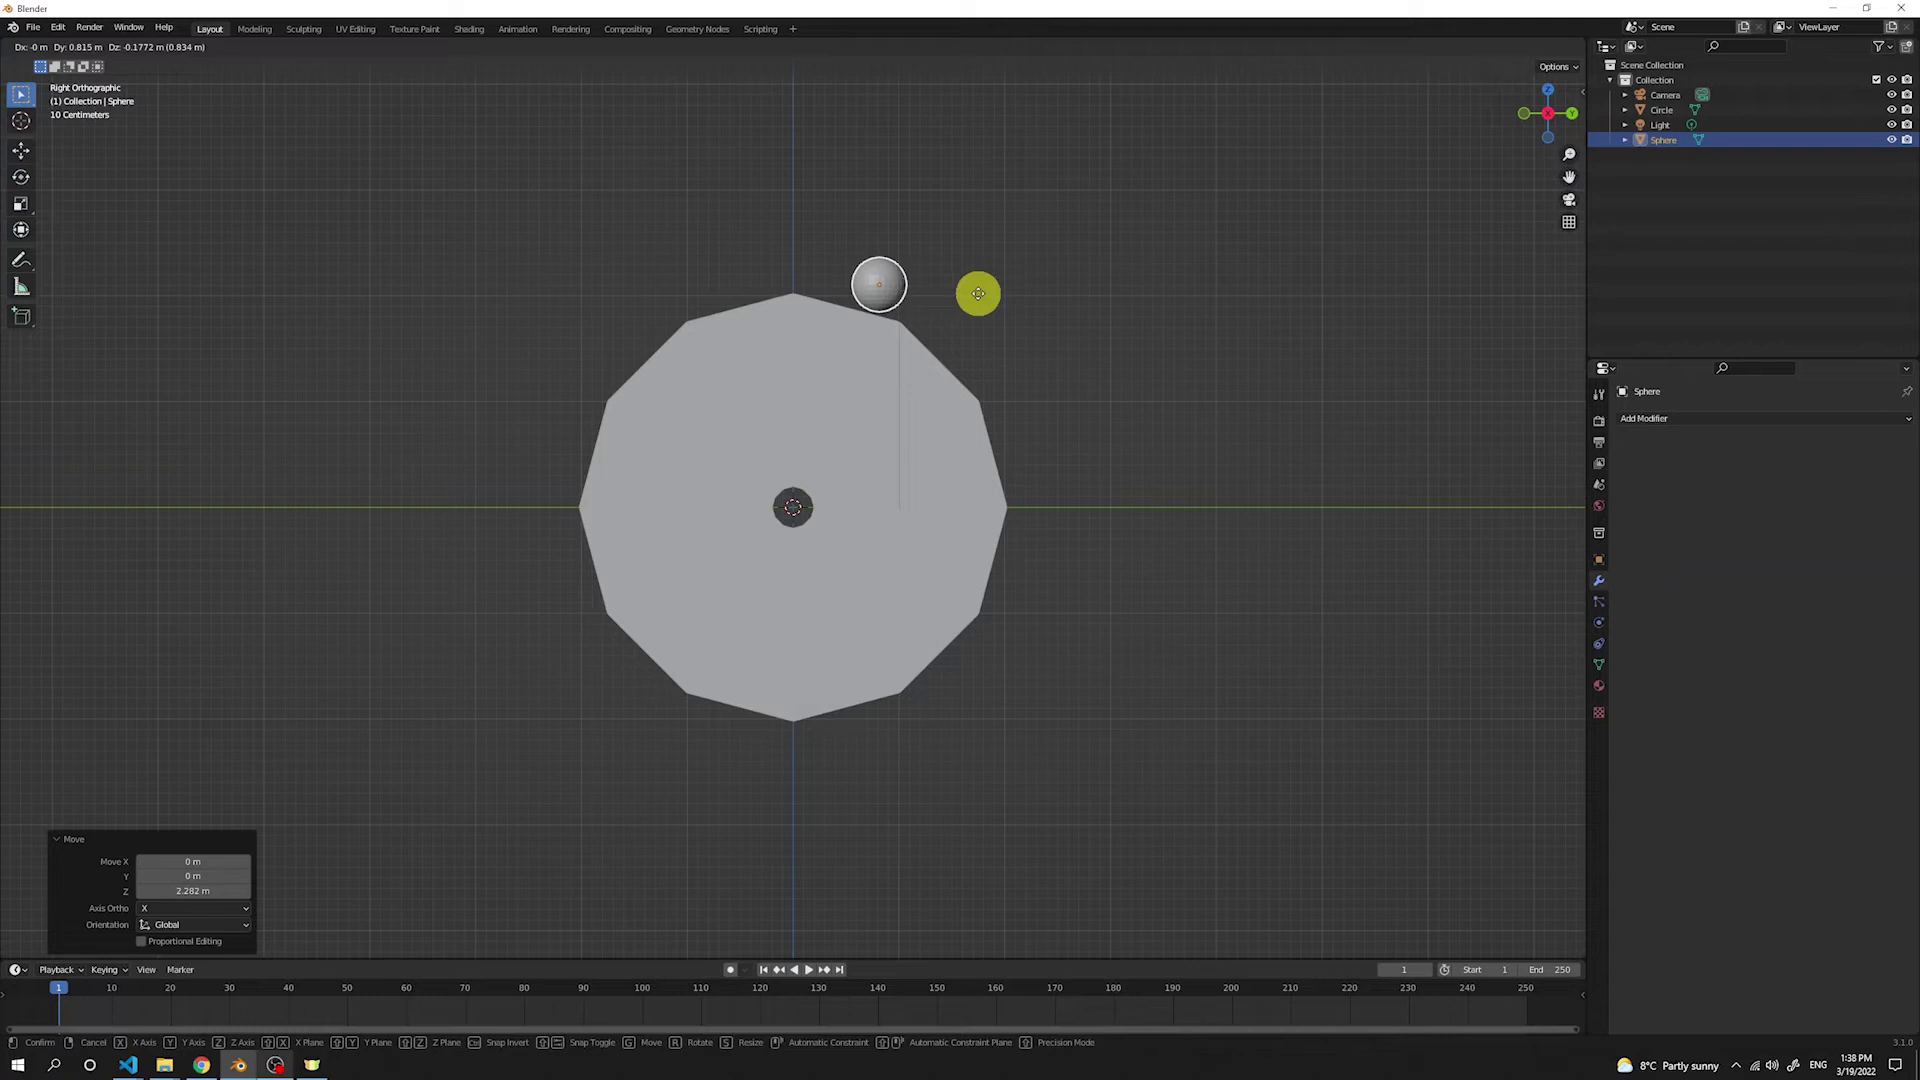
{"action": "left_click", "coordinate": [980, 297]}
Step: Move the sphere about 0.59 m along the global X axis to the middle of the wheel's width
{"action": "mouse_move", "coordinate": [979, 297]}
{"action": "middle_mouse_down"}
{"action": "mouse_move", "coordinate": [1067, 261]}
{"action": "mouse_move", "coordinate": [891, 266]}
{"action": "mouse_move", "coordinate": [1040, 272]}
{"action": "mouse_move", "coordinate": [986, 280]}
{"action": "middle_mouse_up"}
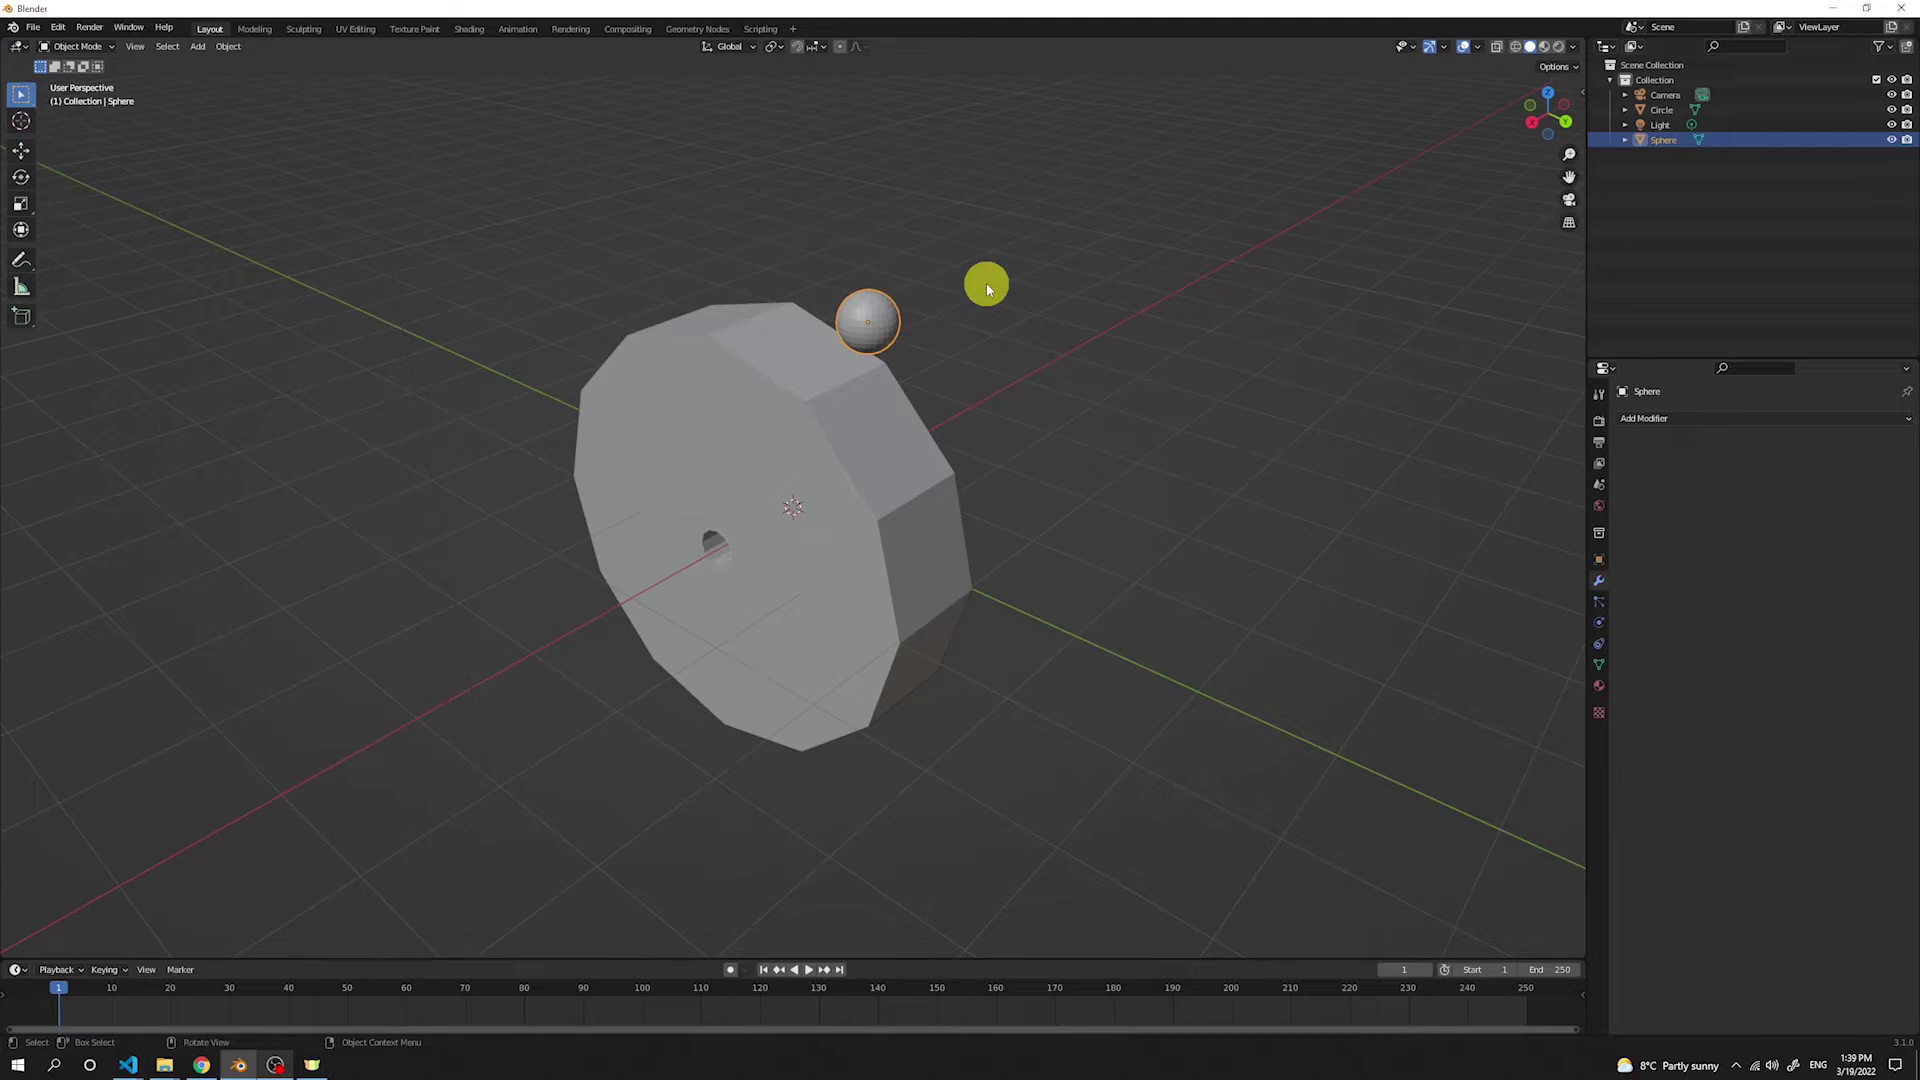
{"action": "key", "text": "g"}
{"action": "key", "text": "x"}
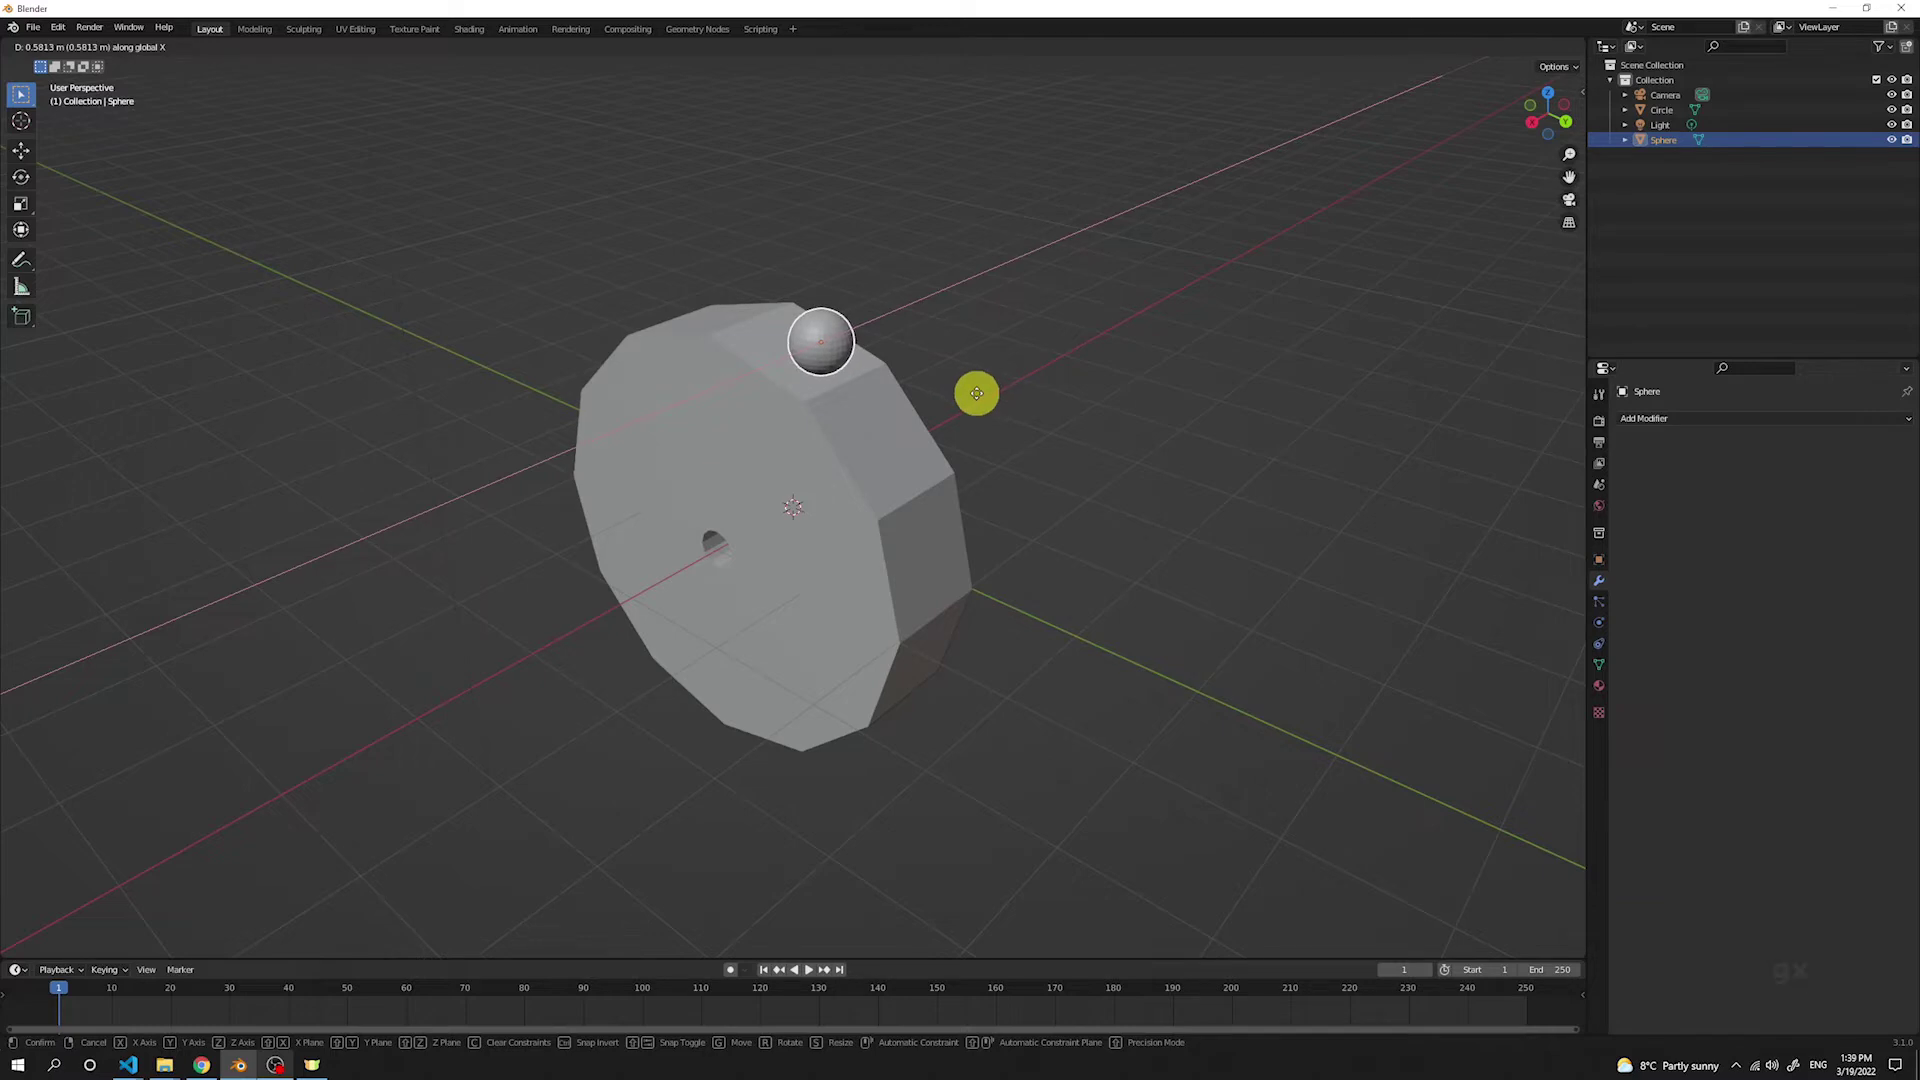
{"action": "left_click", "coordinate": [975, 394]}
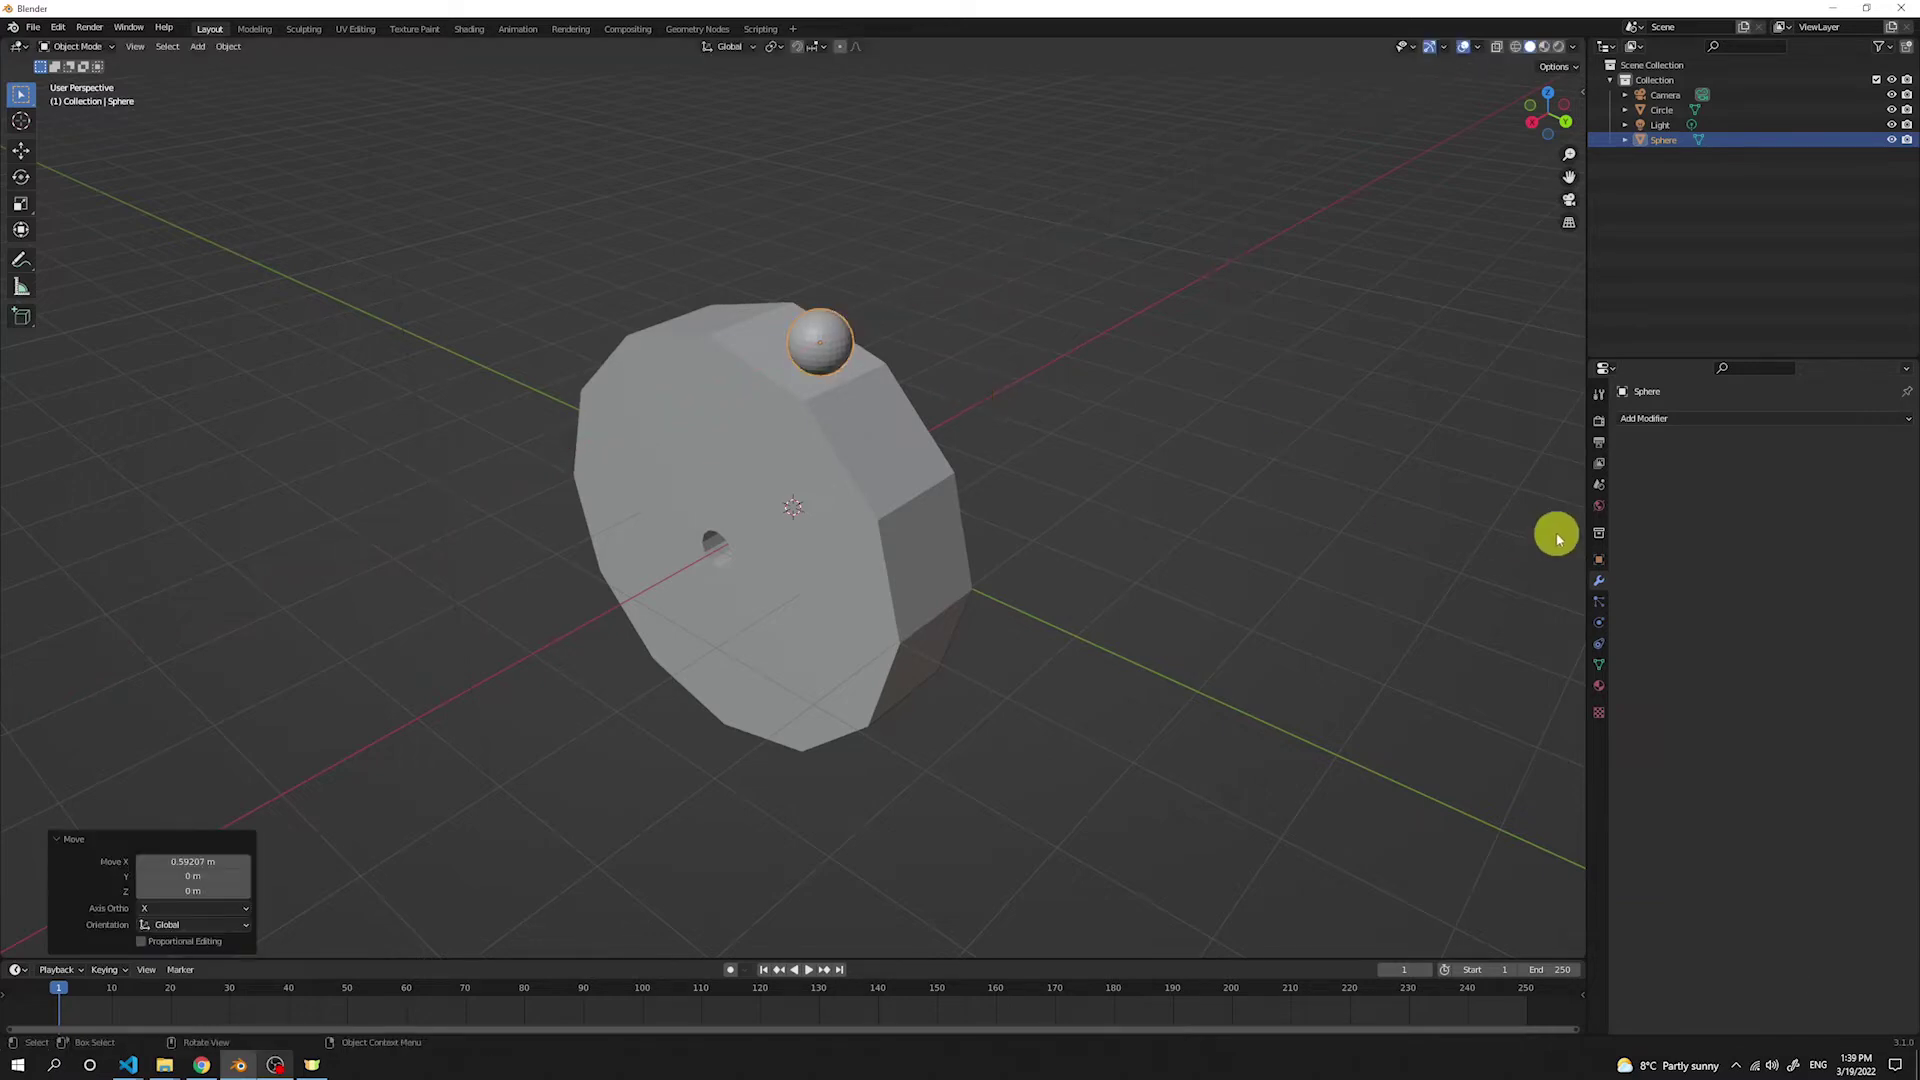
Step: Add a Mirror modifier to the sphere, using the wheel (Circle) as the mirror object and mirroring only on the Y axis
{"action": "left_click", "coordinate": [1697, 425]}
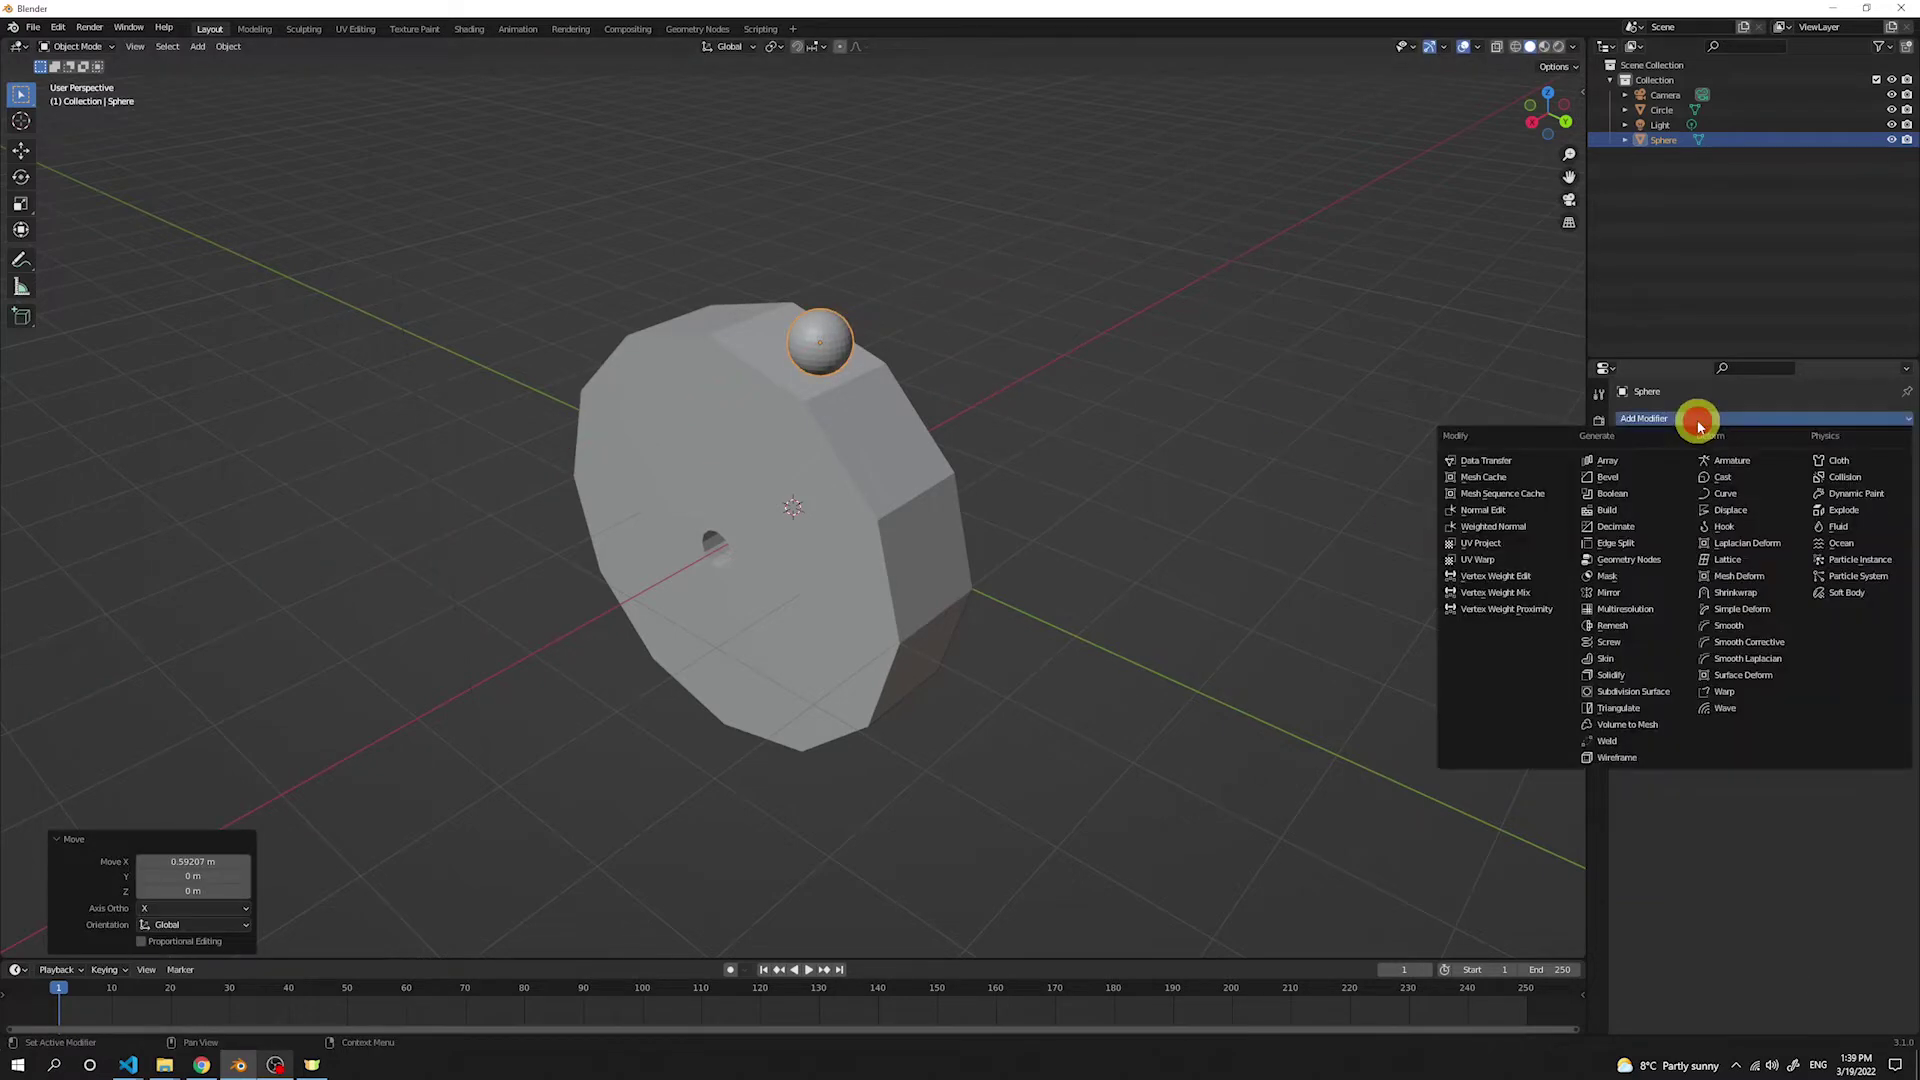
{"action": "left_click", "coordinate": [1590, 669]}
{"action": "left_click", "coordinate": [1884, 519]}
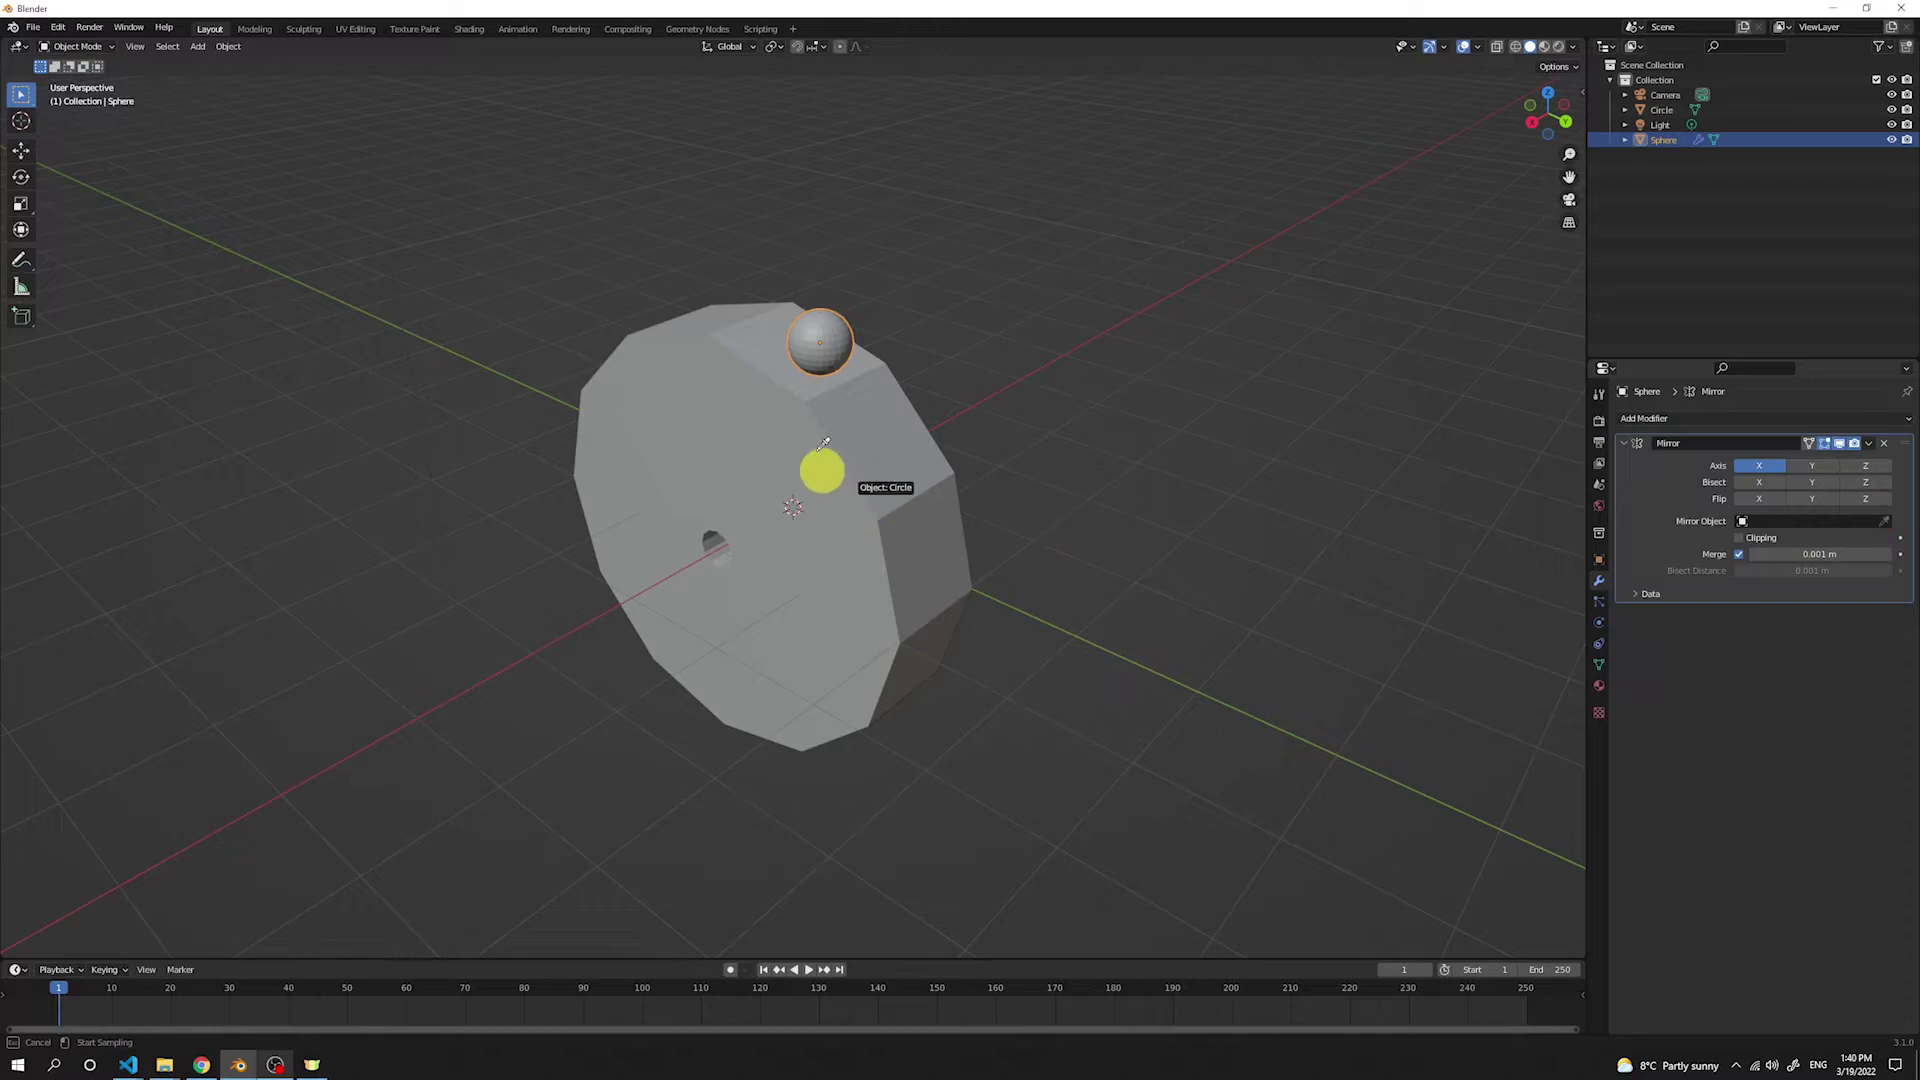
{"action": "left_click", "coordinate": [754, 394]}
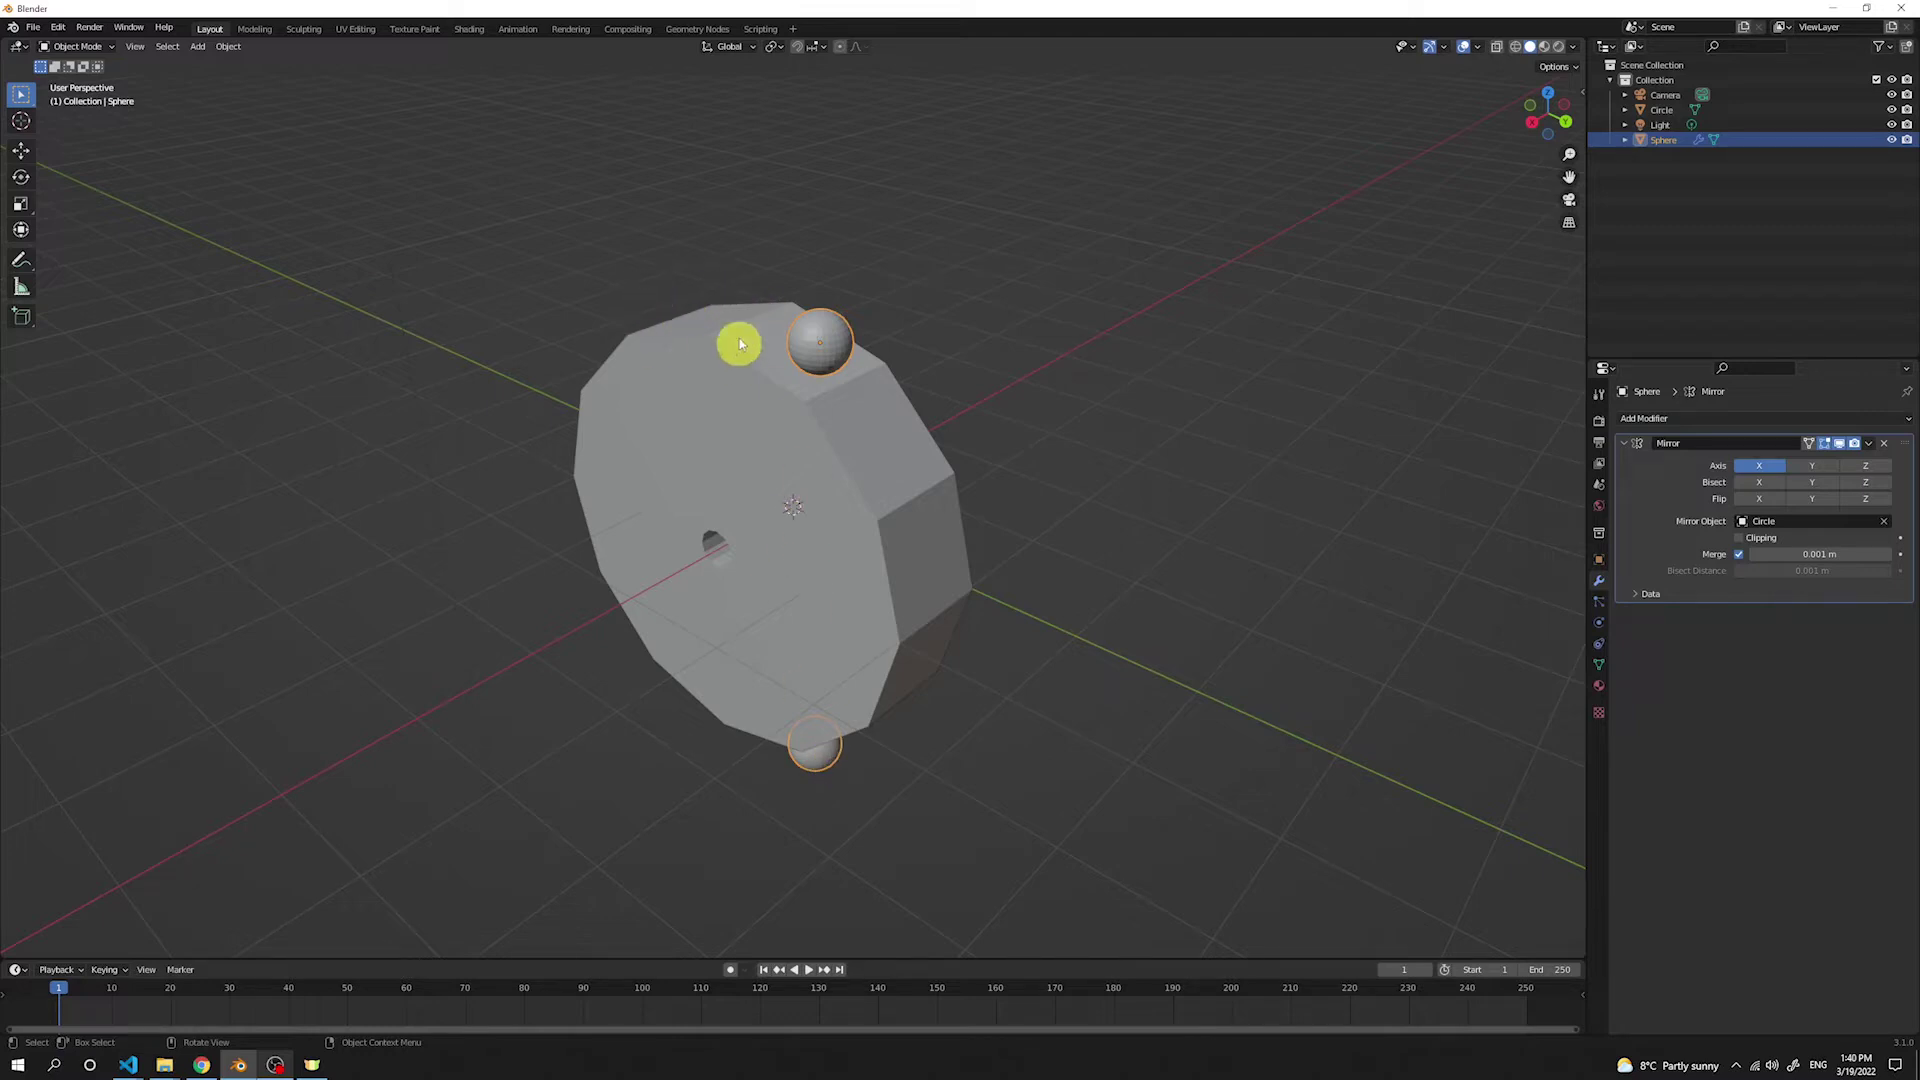
{"action": "left_click", "coordinate": [1811, 465]}
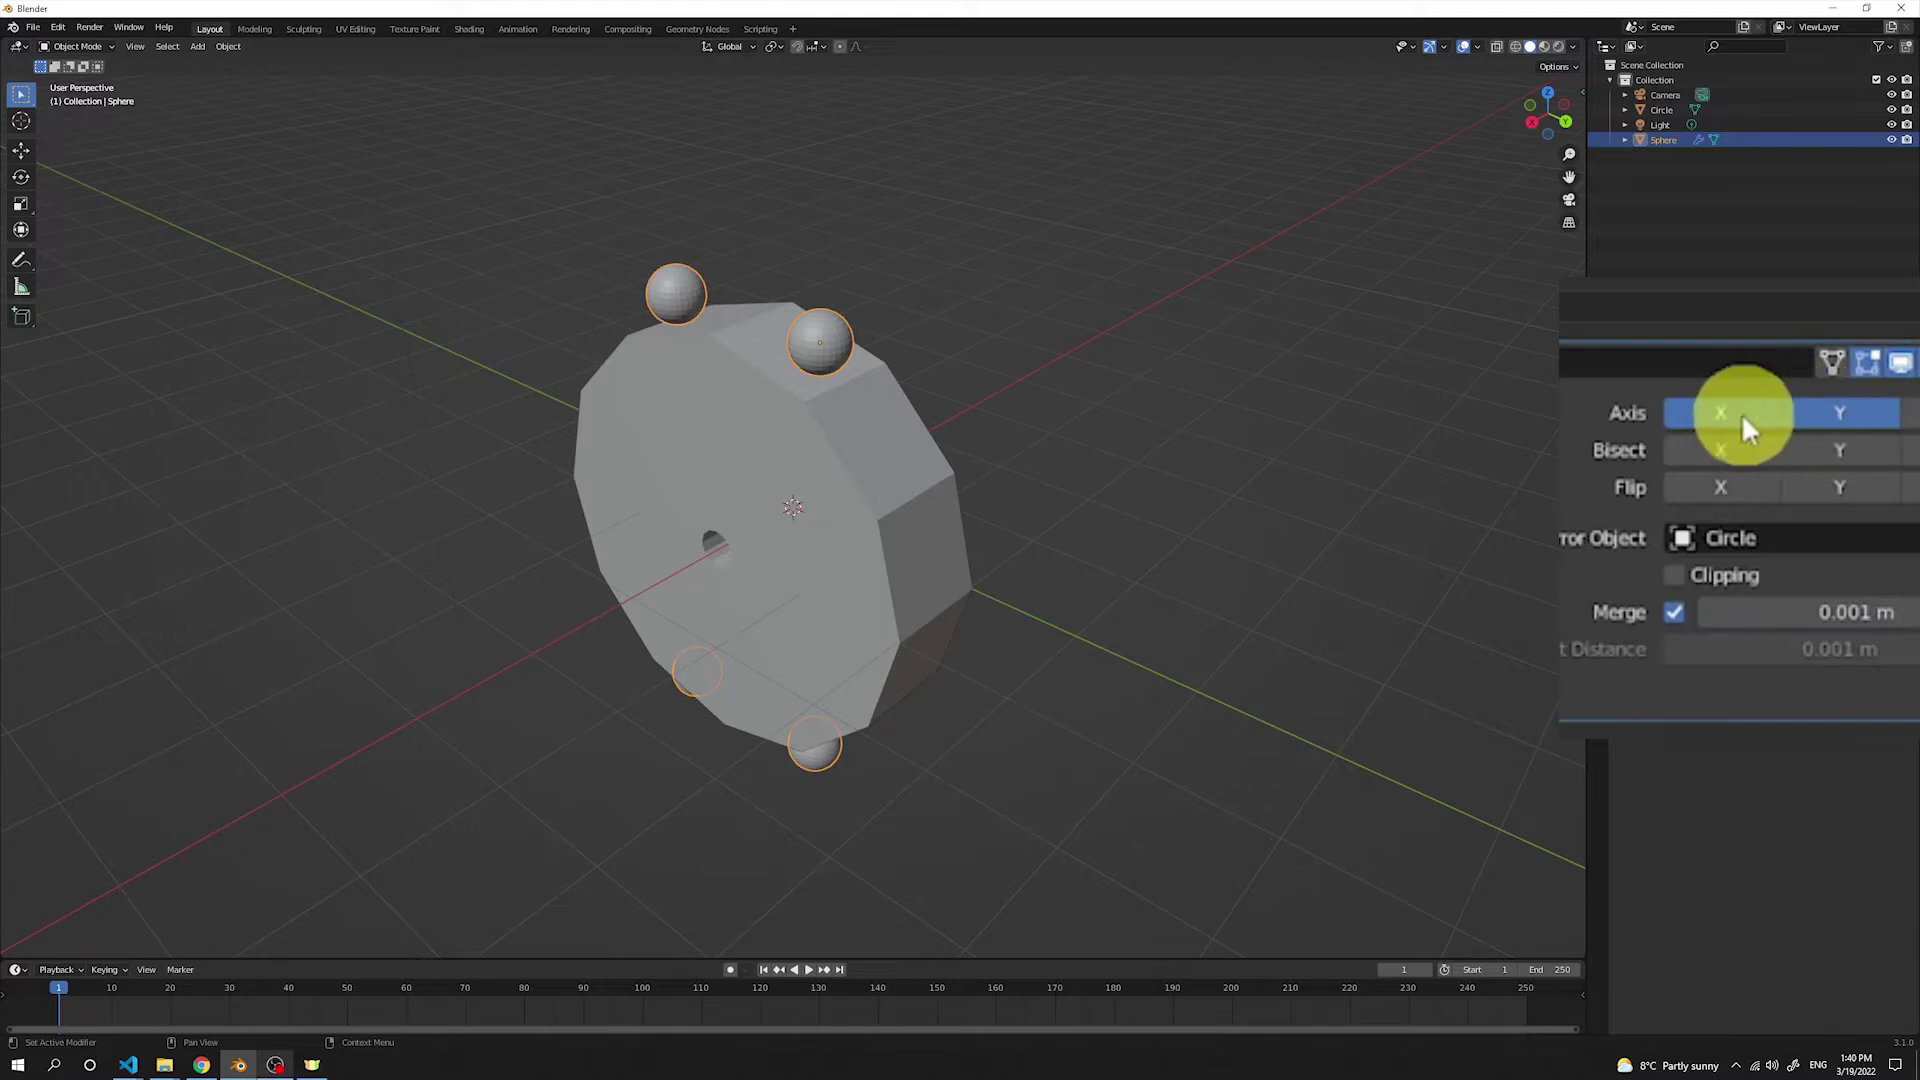
{"action": "left_click", "coordinate": [1759, 465]}
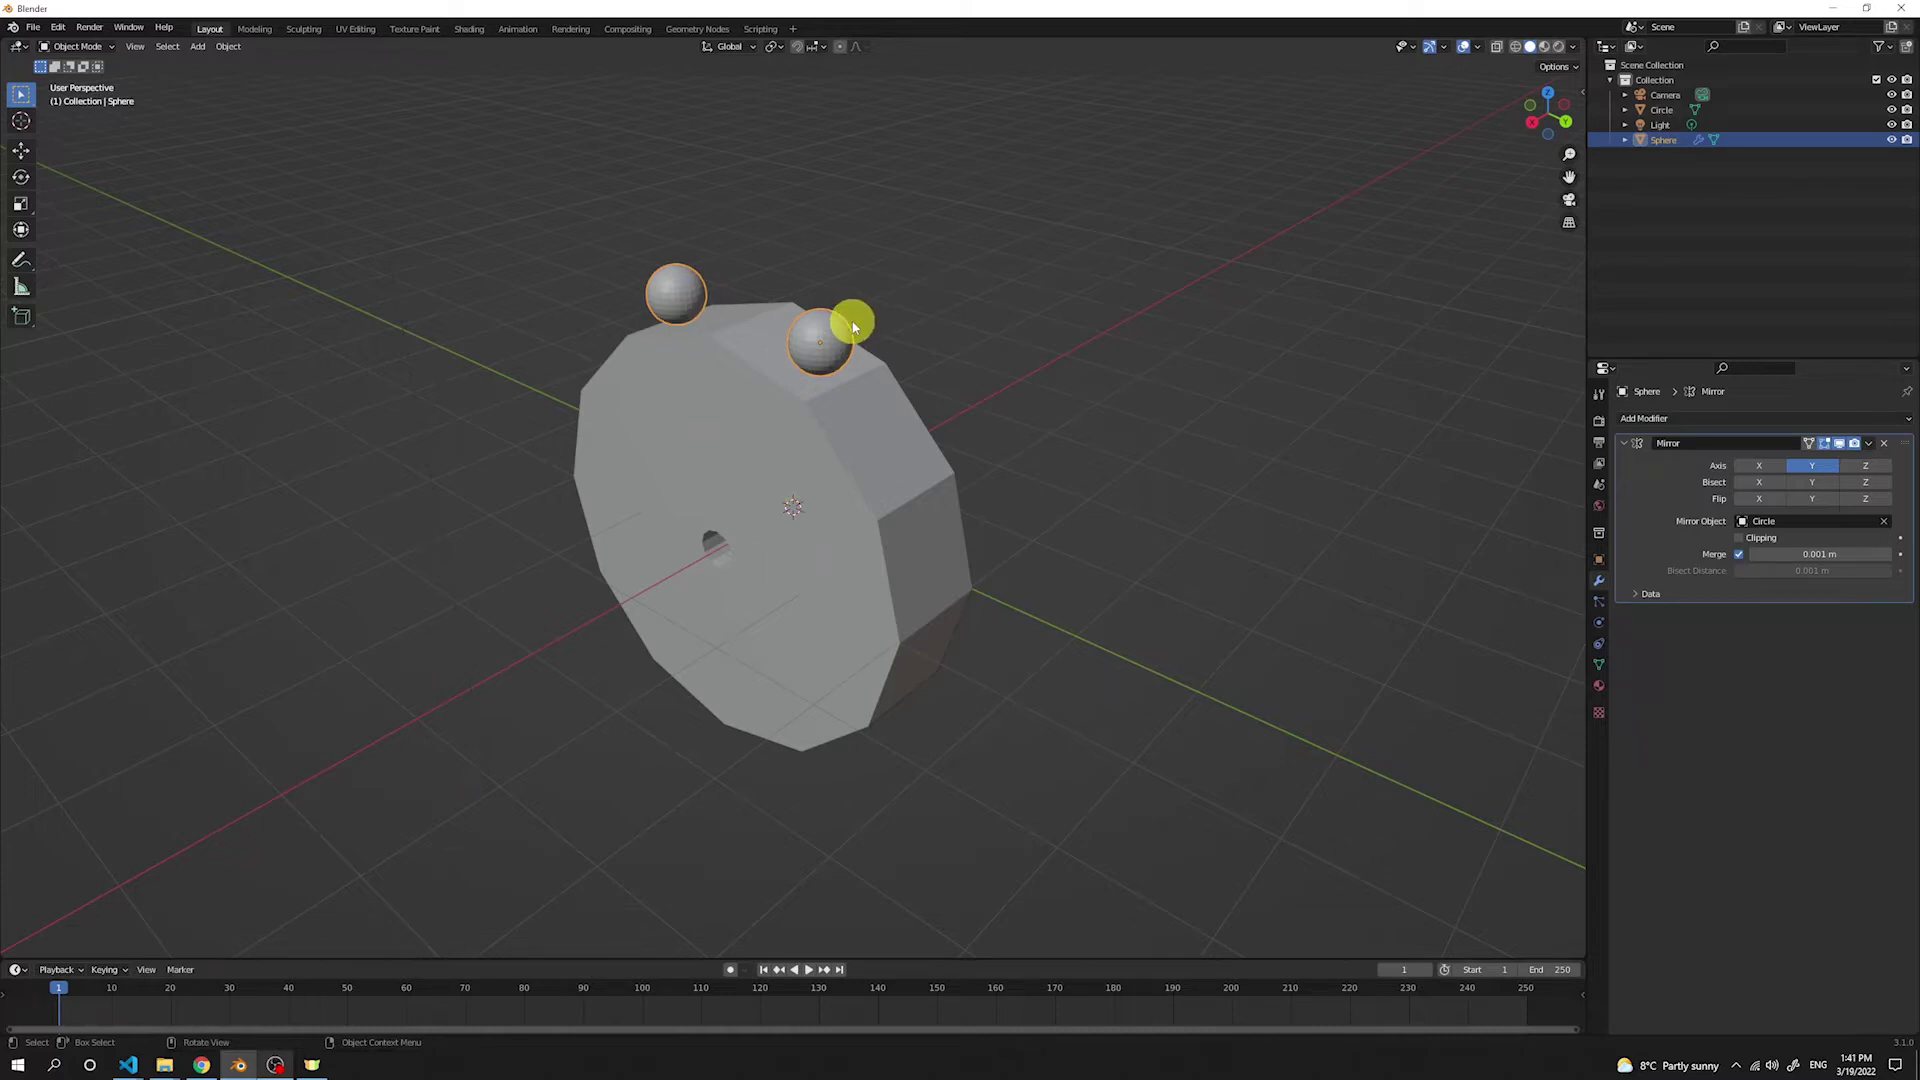
Step: Rotate the sphere 90° about the global Y axis
{"action": "key", "text": "r"}
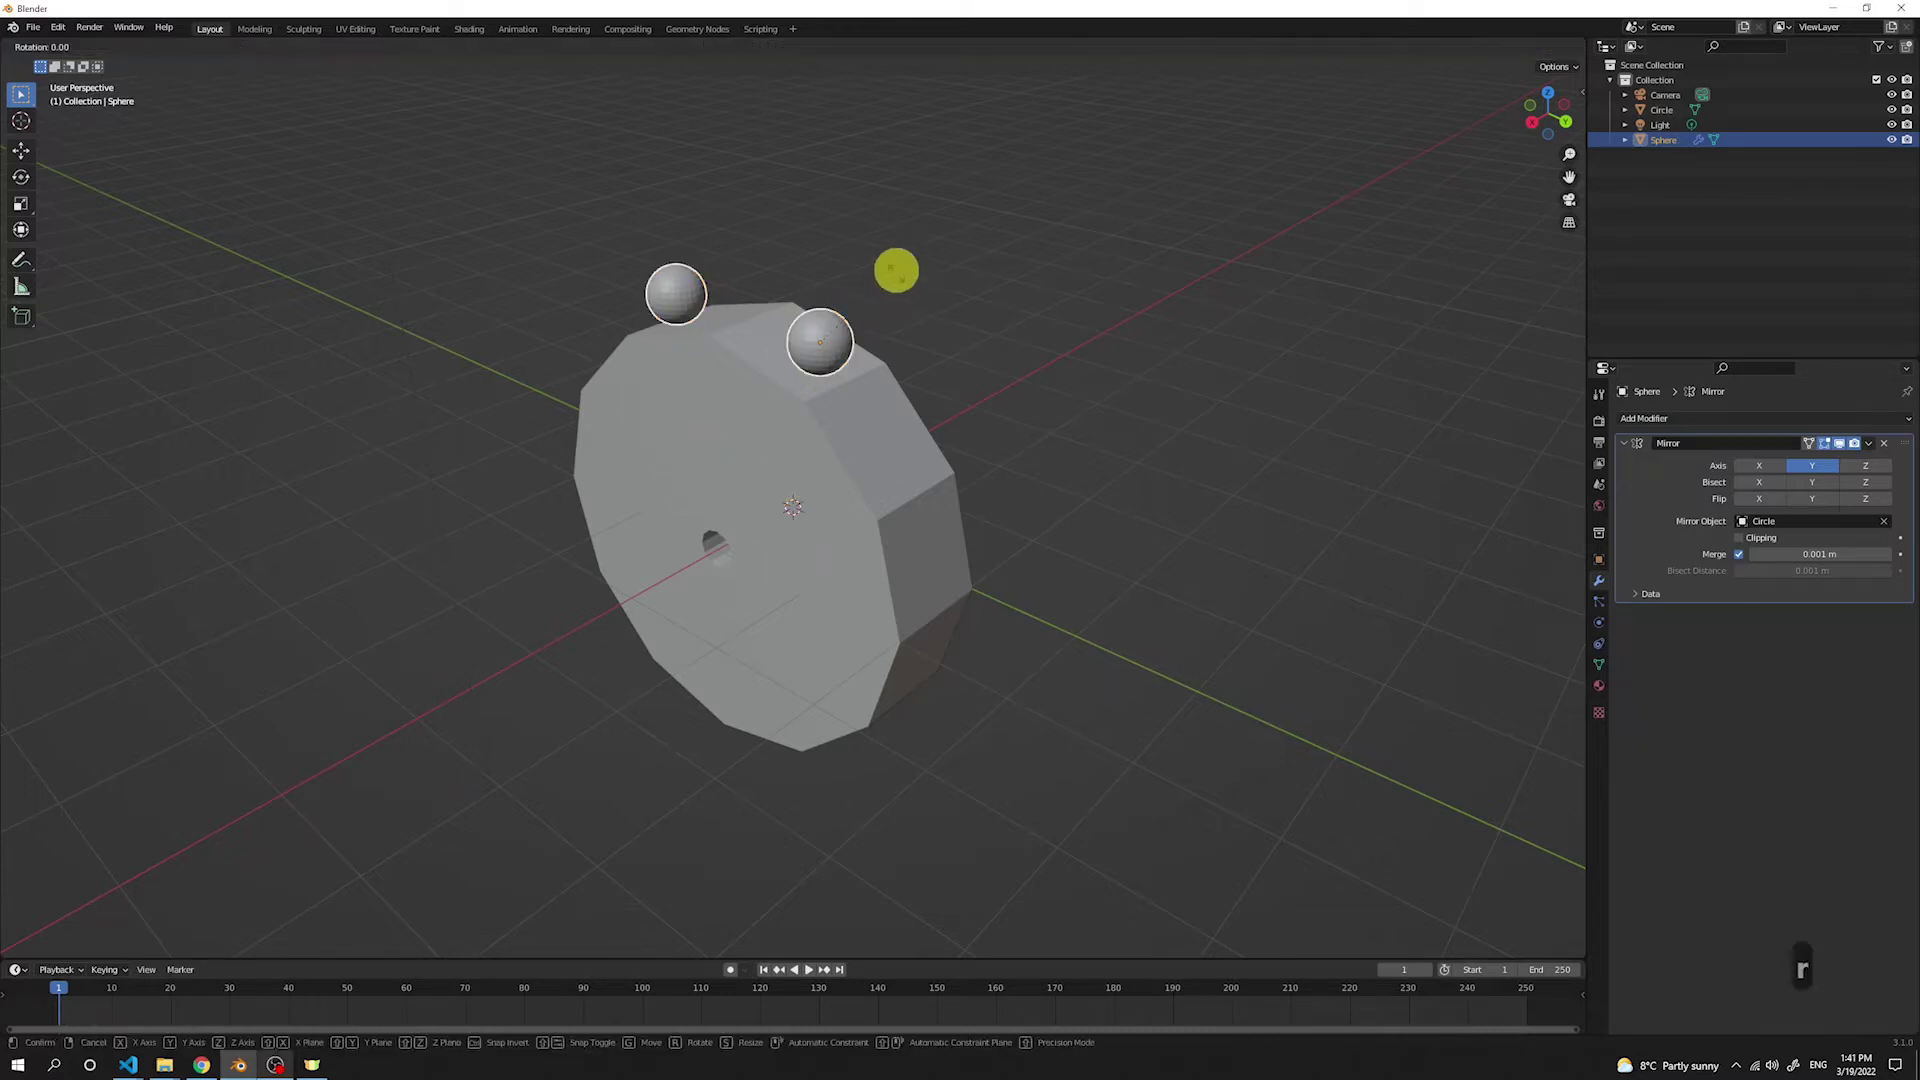
{"action": "type", "text": "y90"}
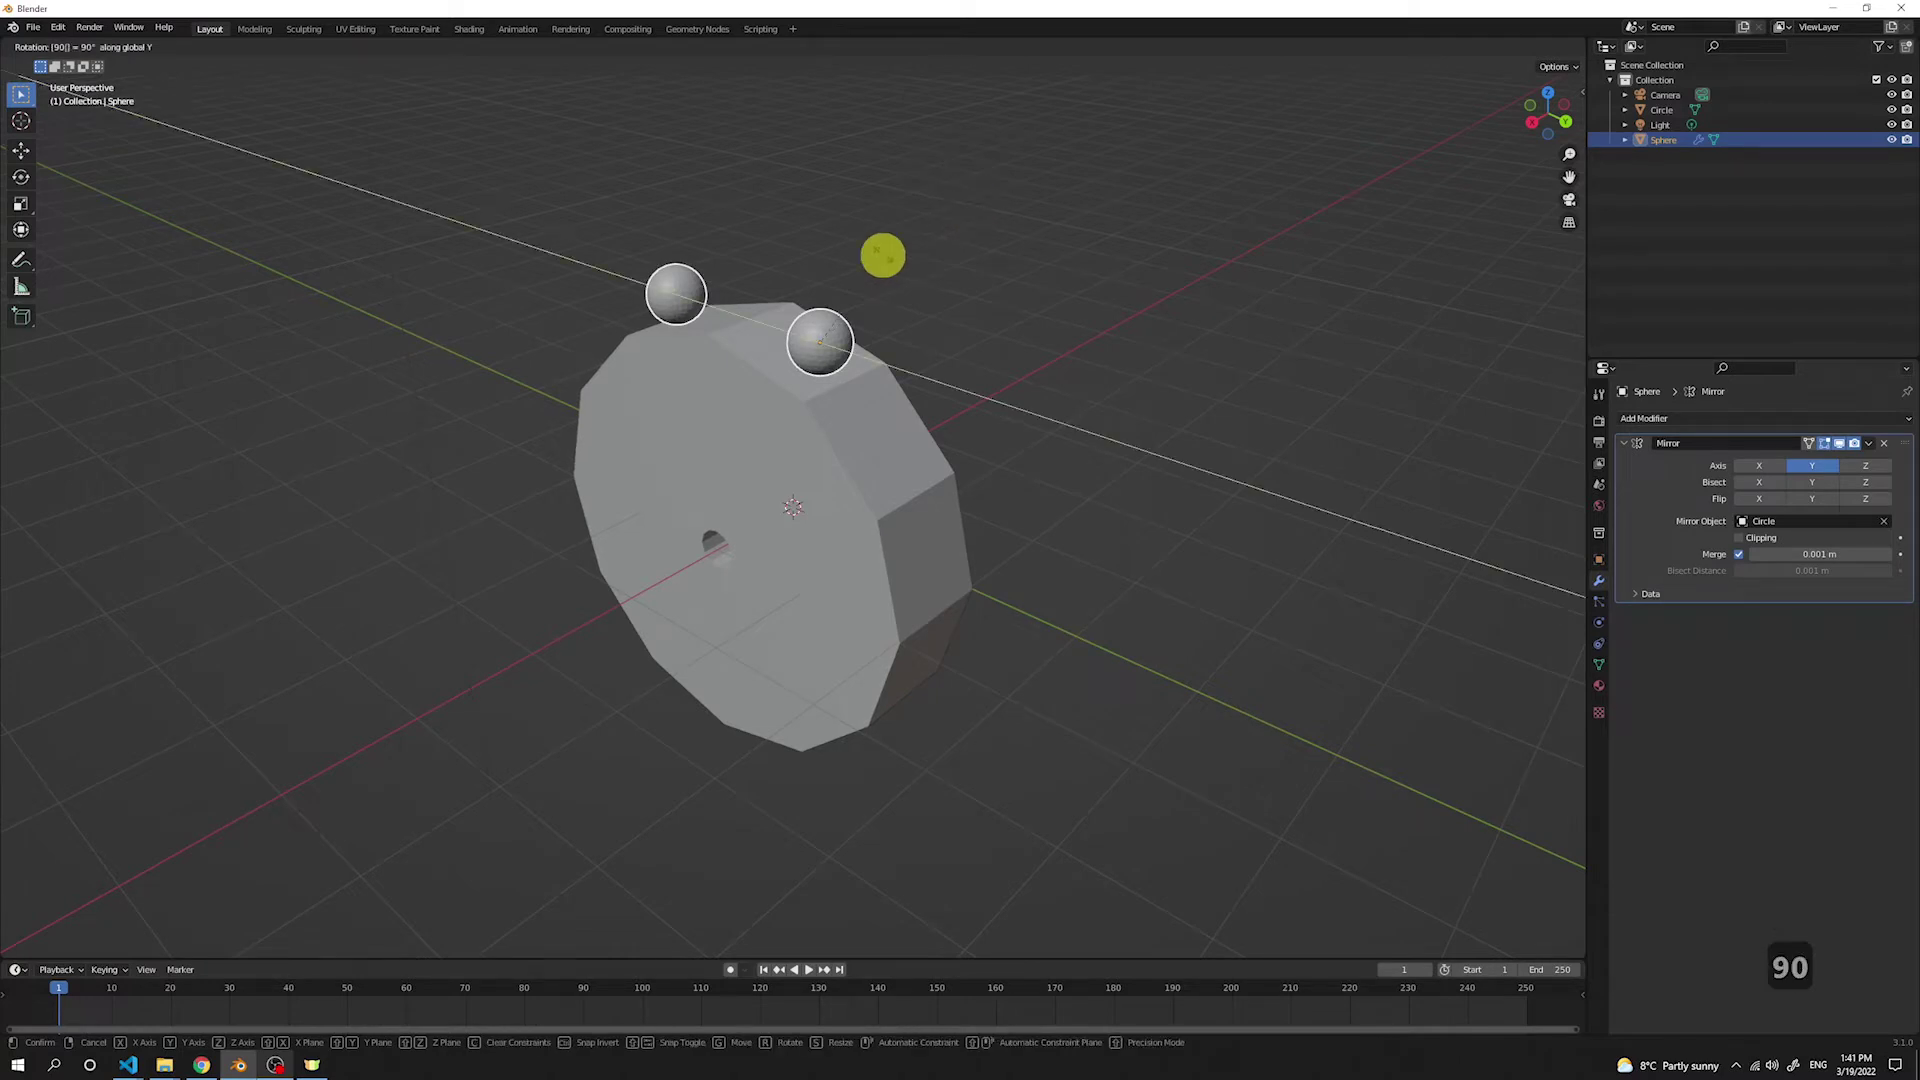
{"action": "key", "text": "Return"}
Step: Add a cylinder at the origin and rotate it 90° about the global Y axis
{"action": "scroll", "coordinate": [883, 255], "scroll_direction": "up", "scroll_amount": 7}
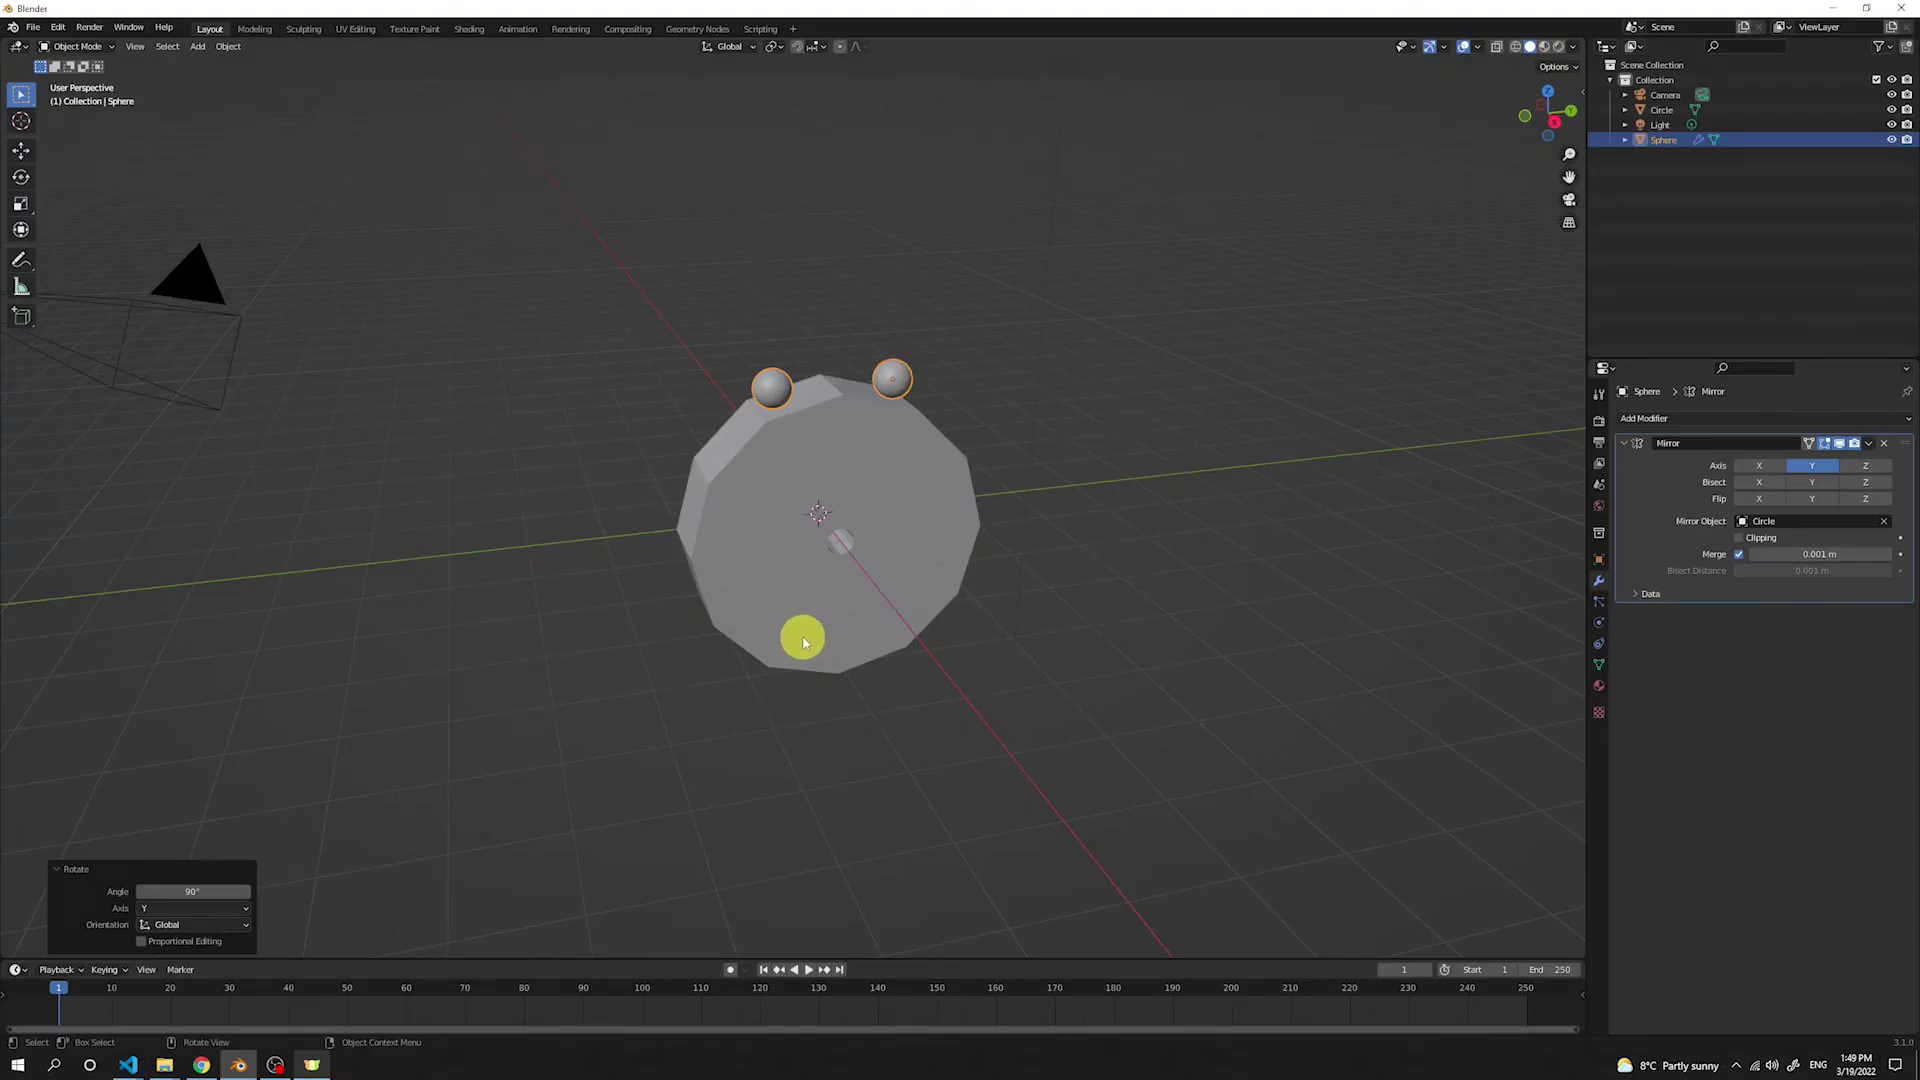
{"action": "key", "text": "shift+a"}
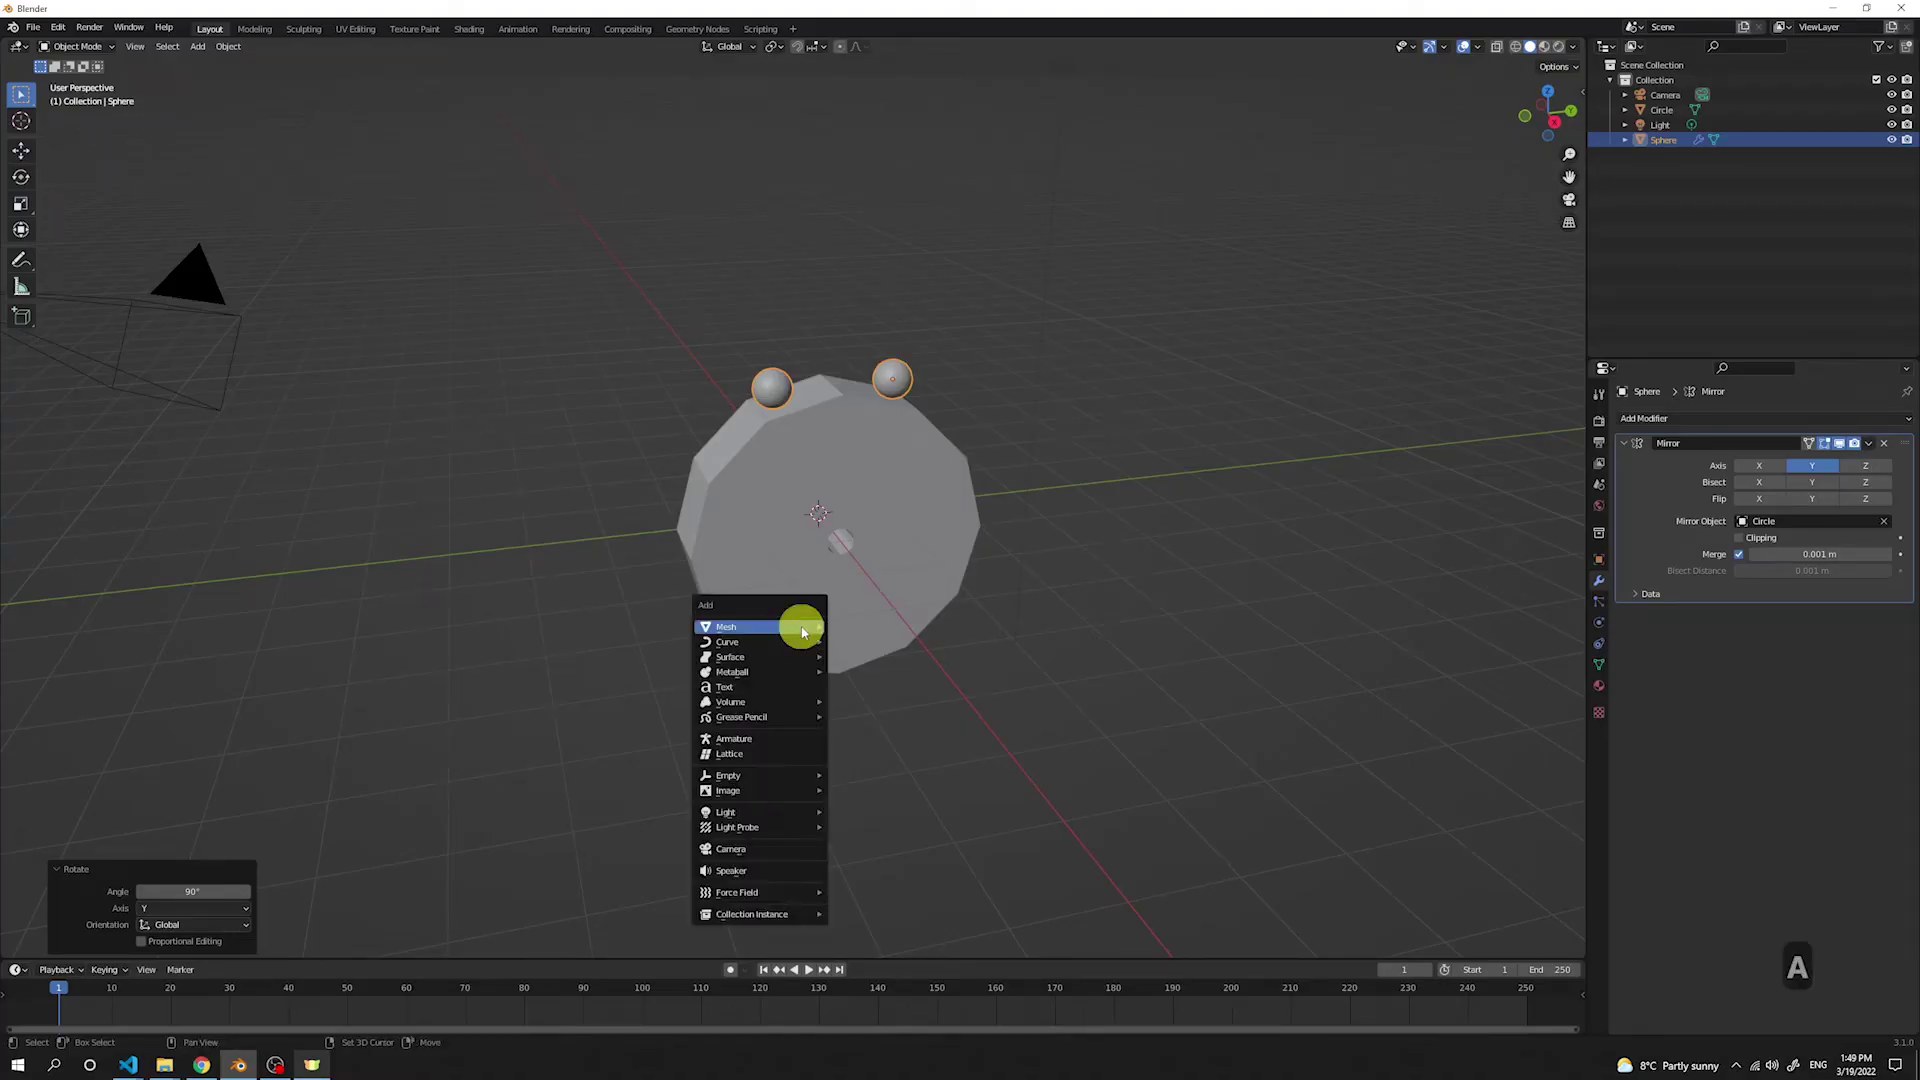
{"action": "mouse_move", "coordinate": [801, 628]}
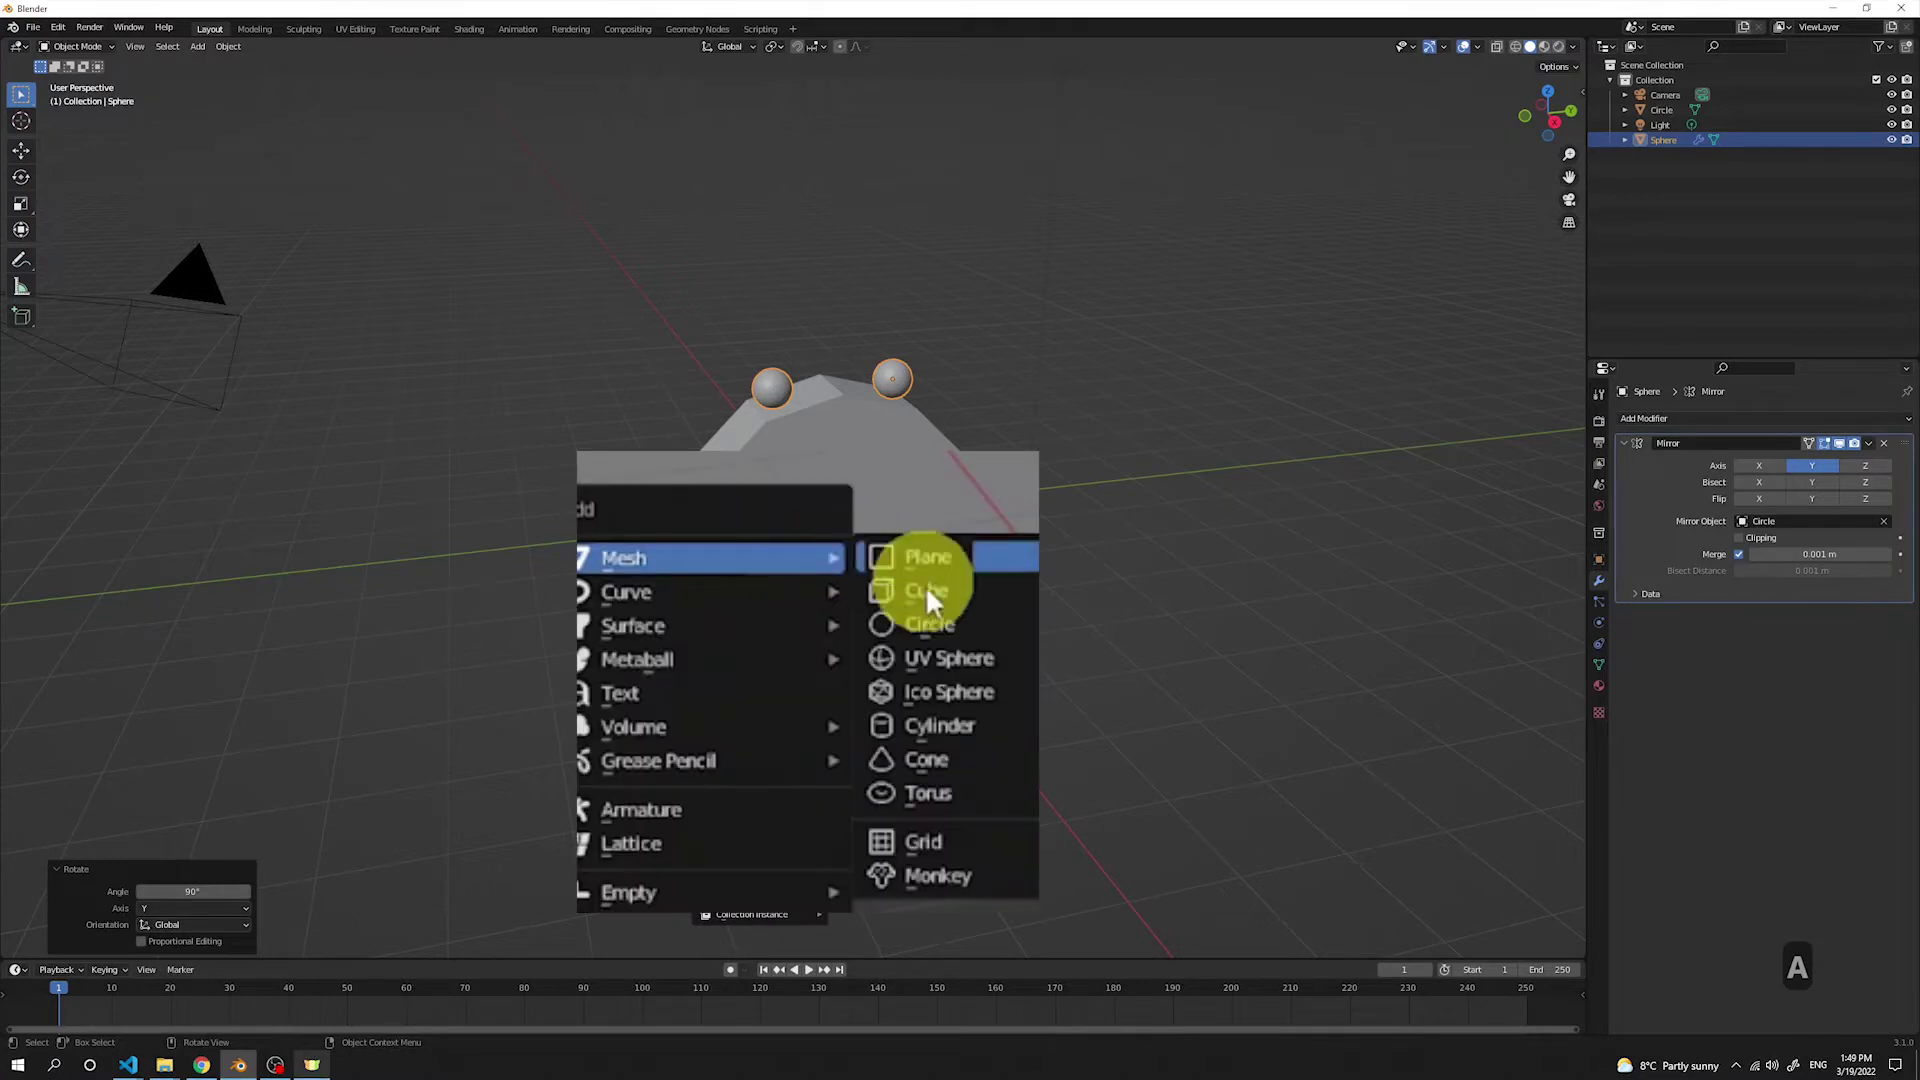
{"action": "left_click", "coordinate": [939, 716]}
{"action": "middle_click_drag", "start_coordinate": [676, 480], "coordinate": [801, 484]}
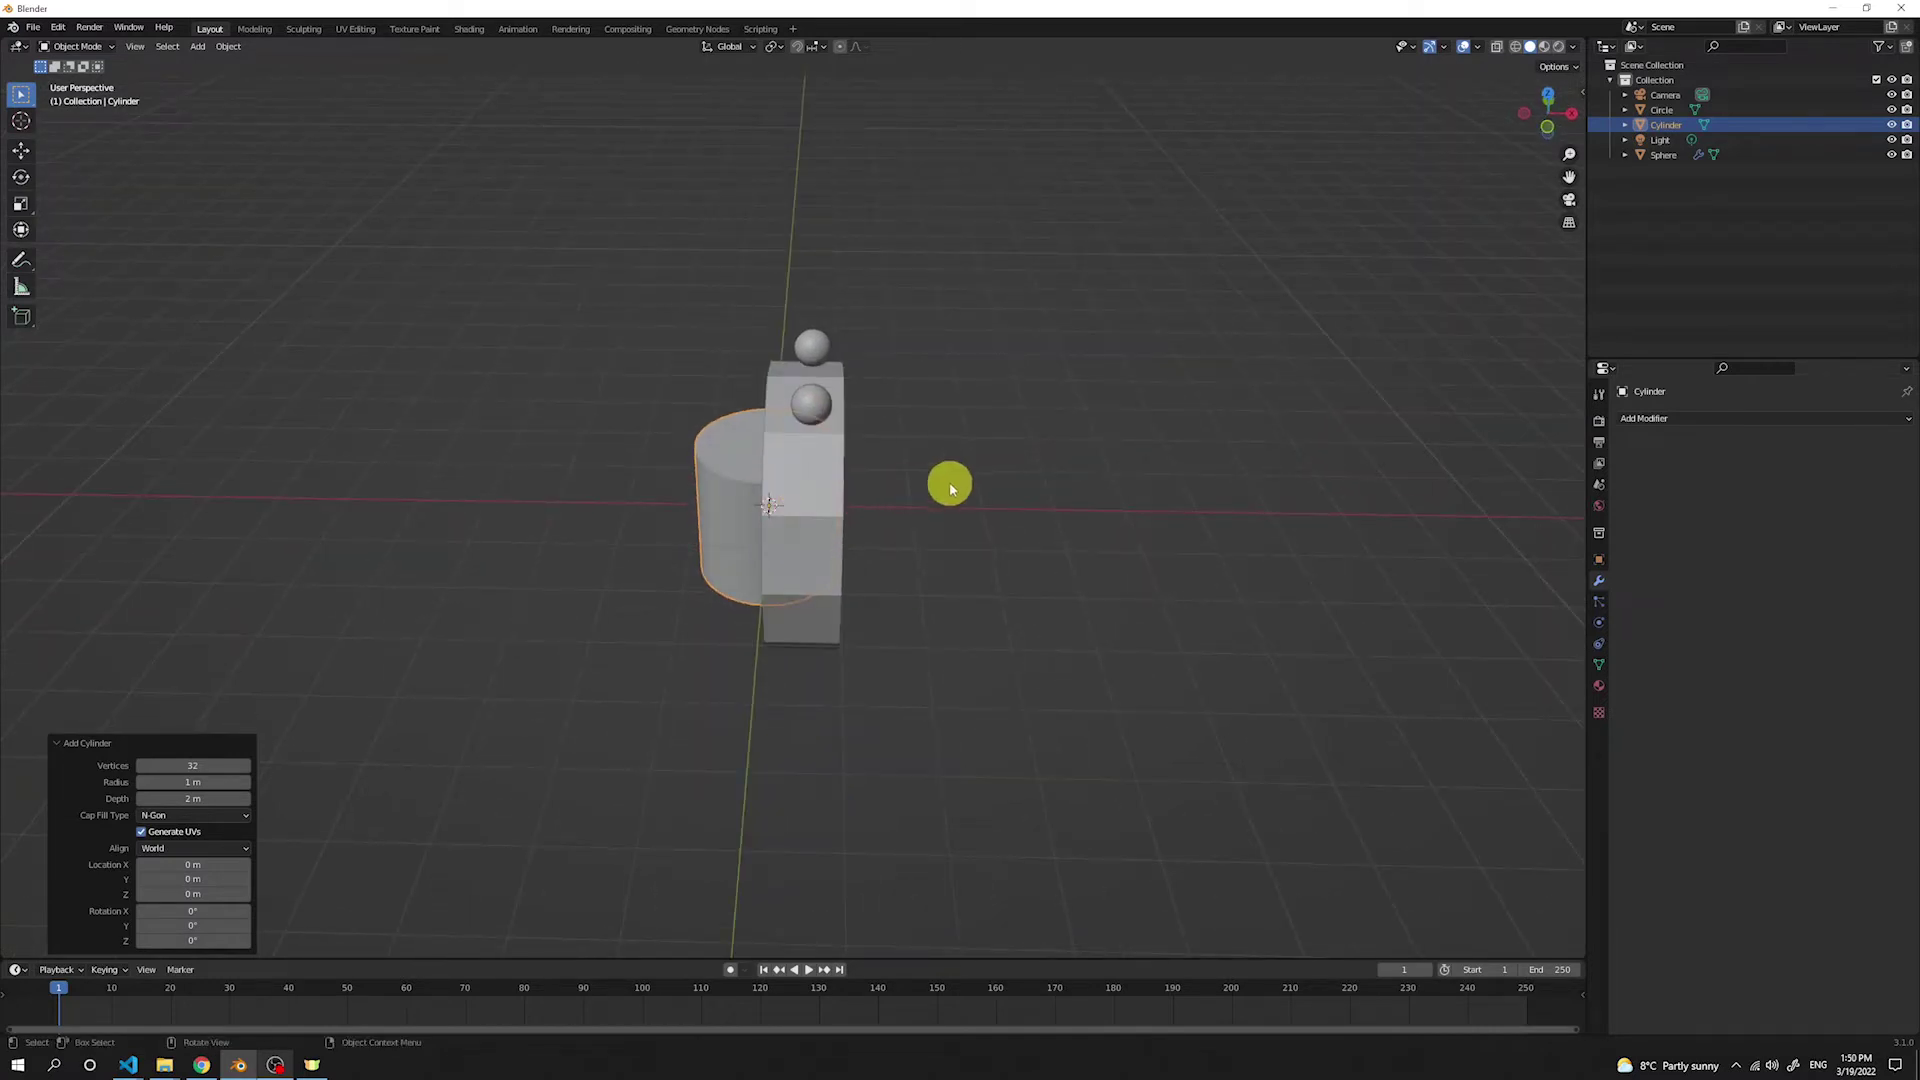
{"action": "key", "text": "r"}
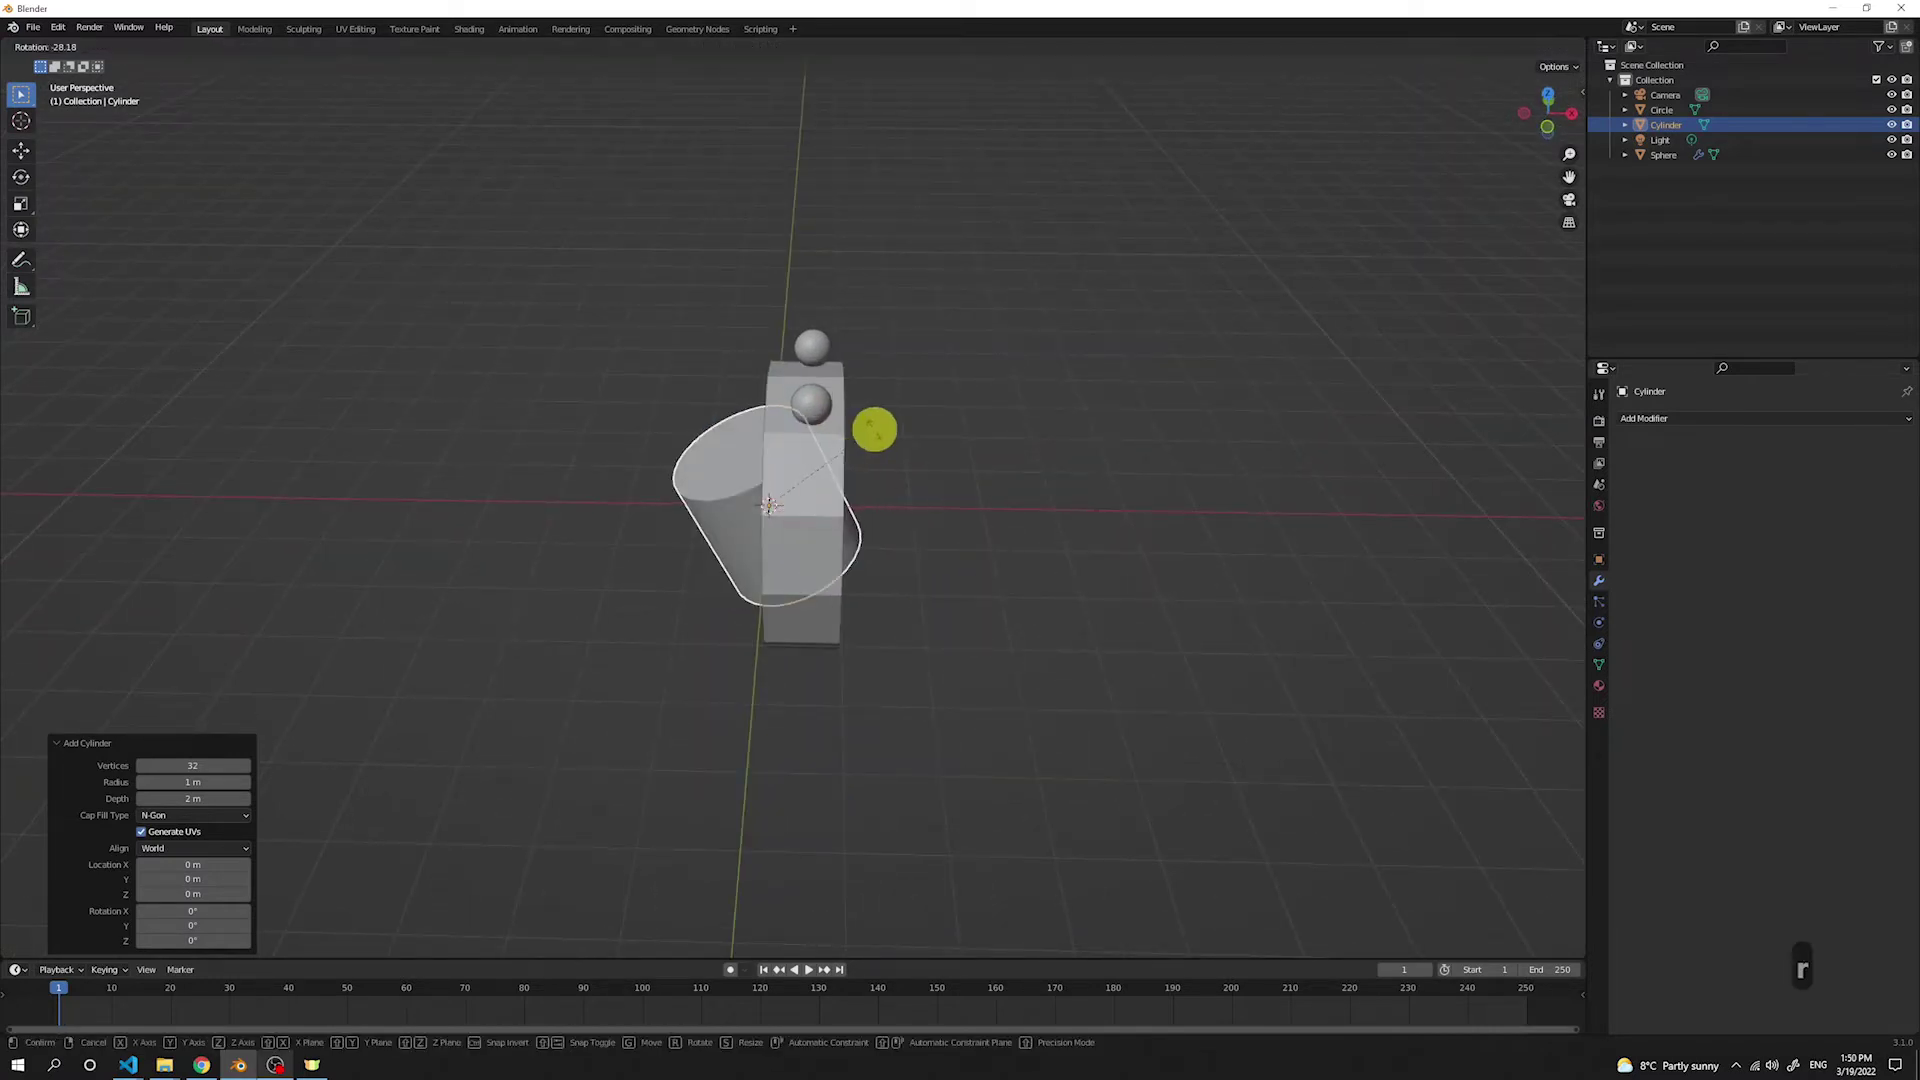
{"action": "key", "text": "y"}
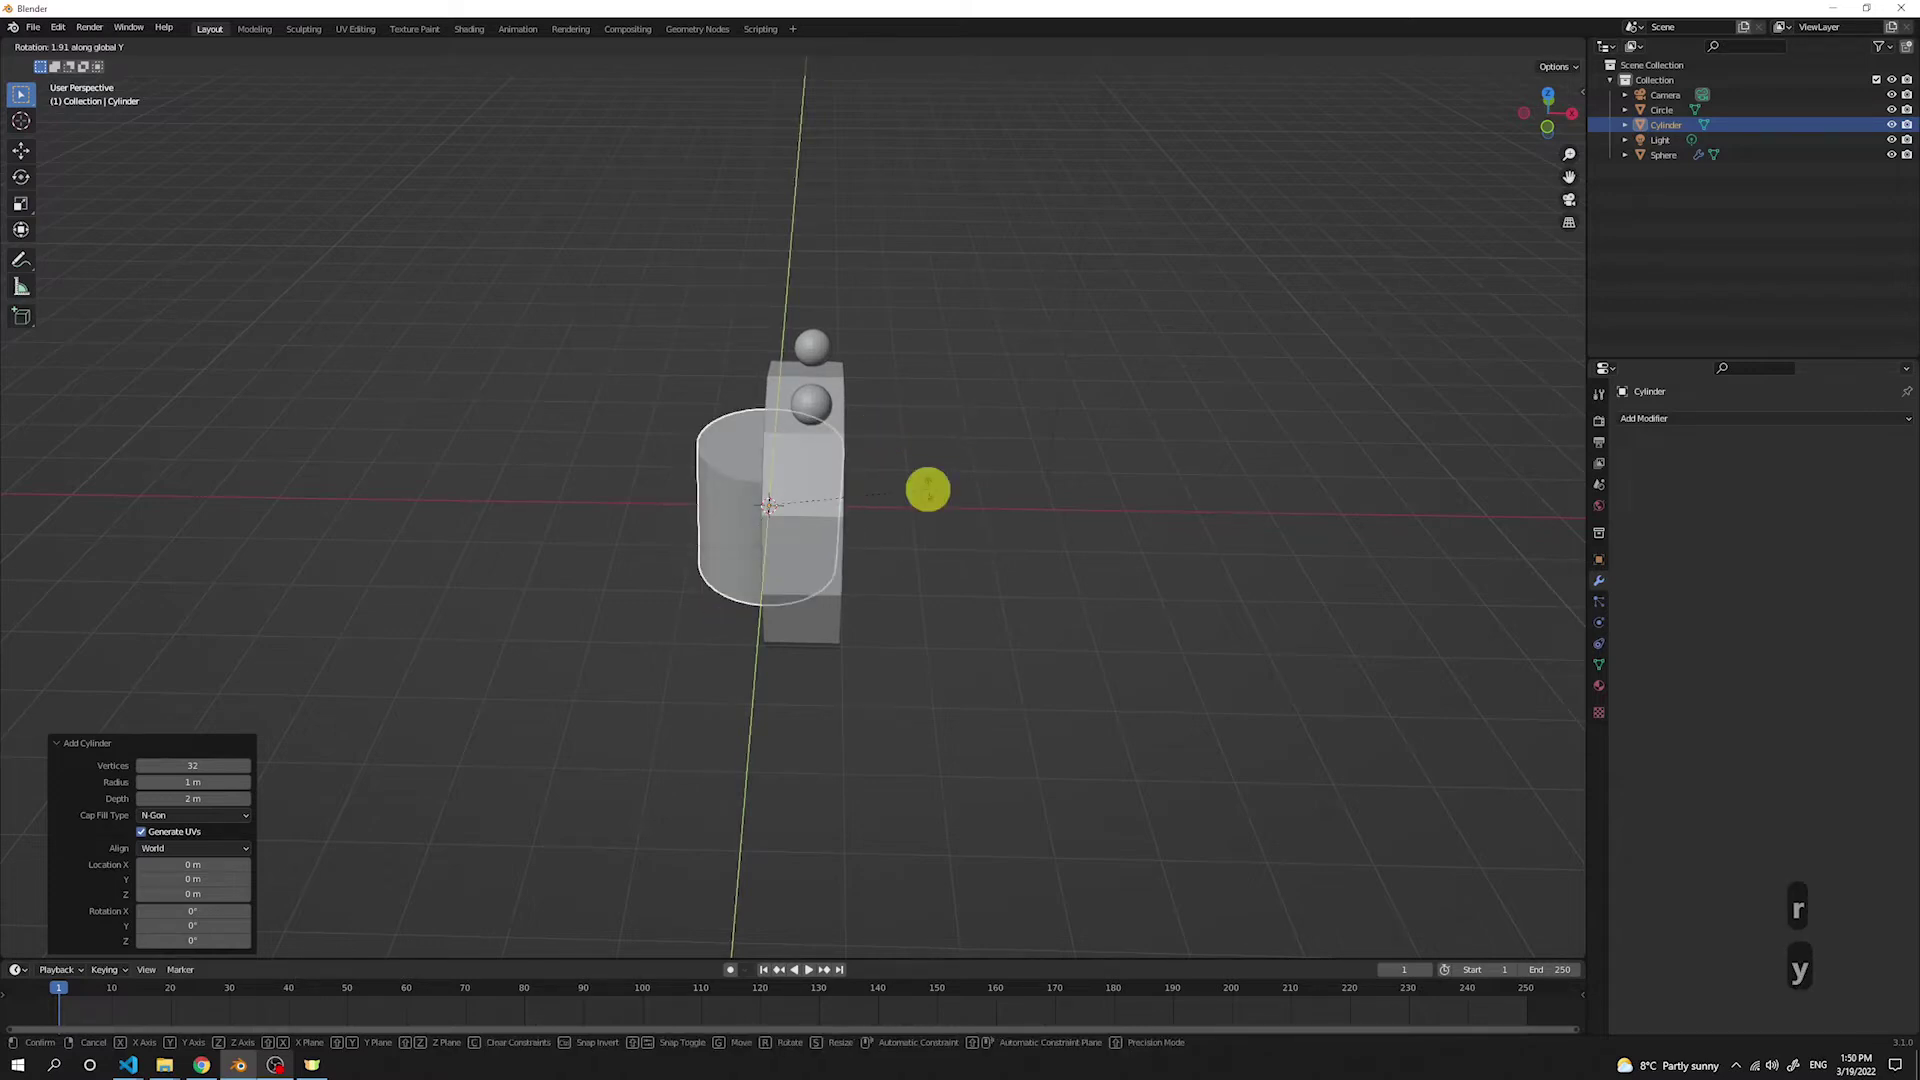
{"action": "type", "text": "90"}
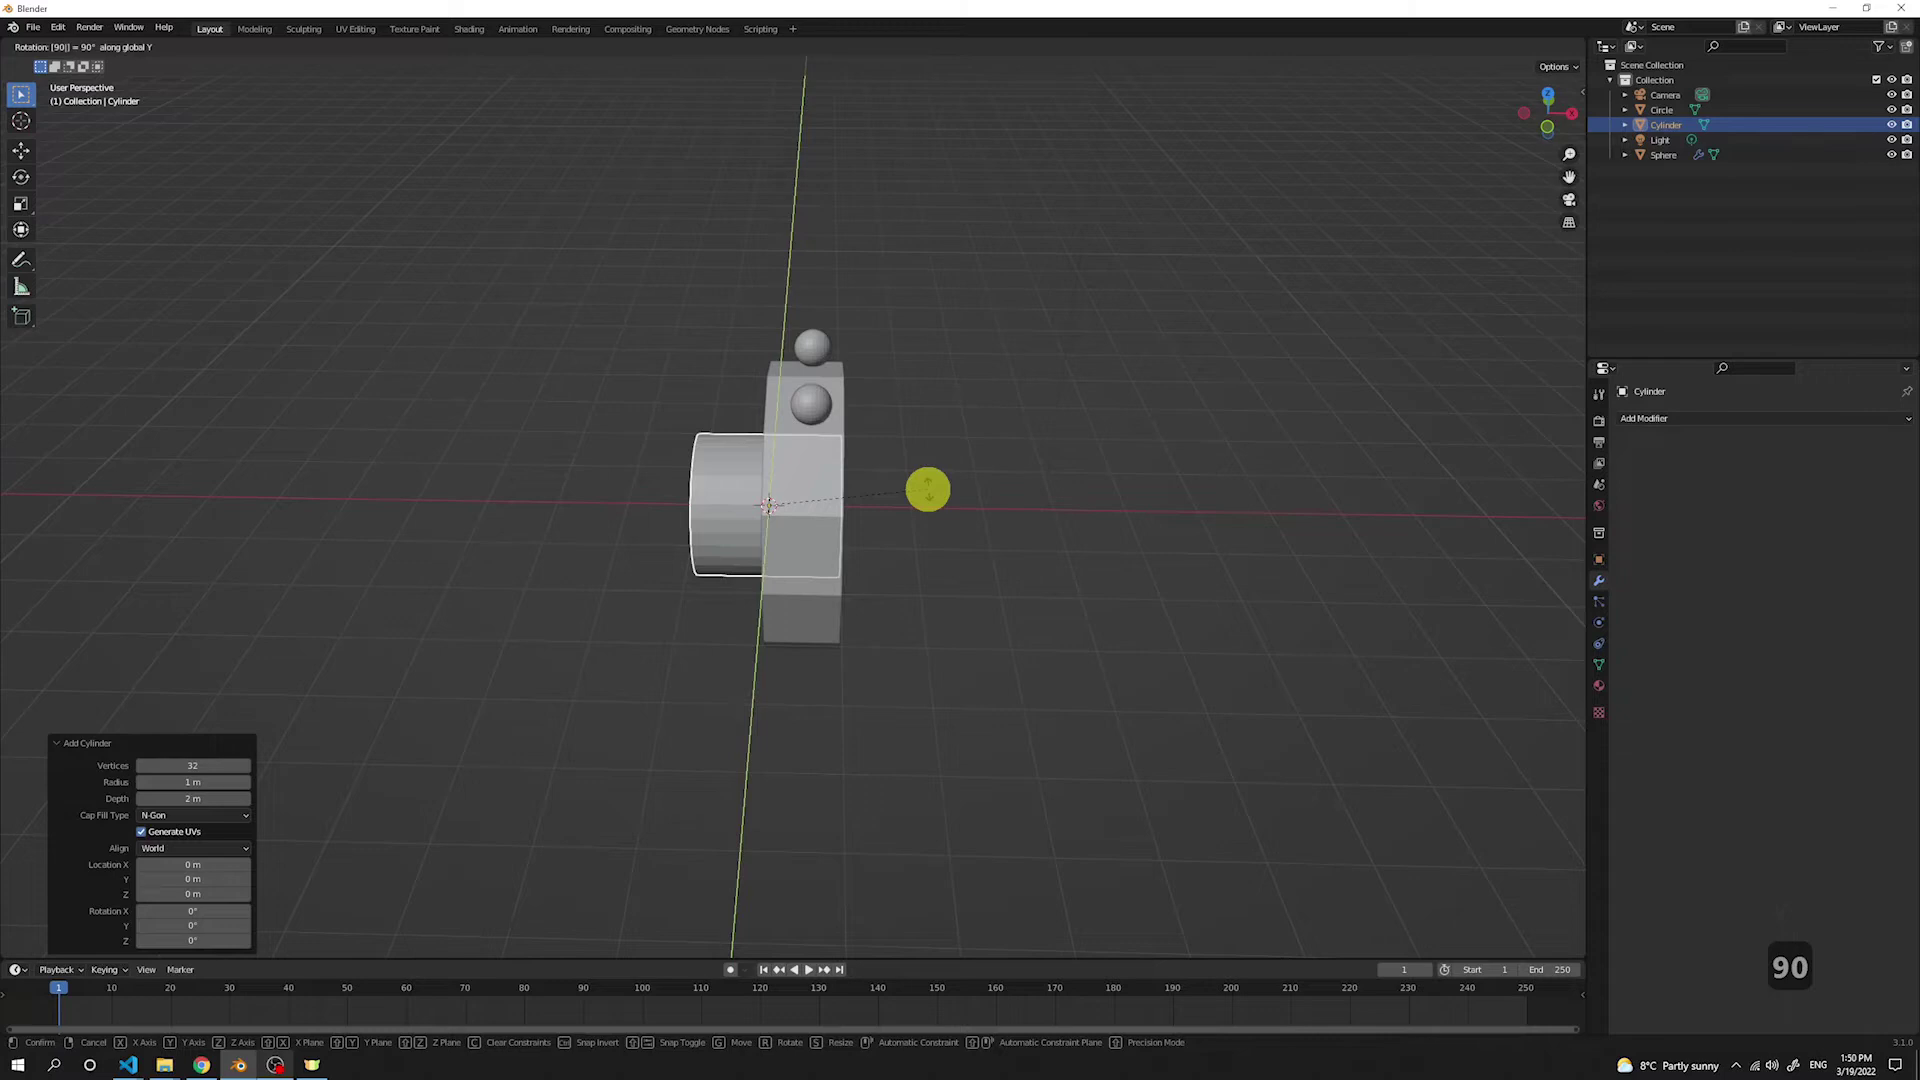
{"action": "key", "text": "Return"}
Step: Scale the cylinder down uniformly to about 0.293
{"action": "middle_click_drag", "start_coordinate": [926, 489], "coordinate": [1114, 522]}
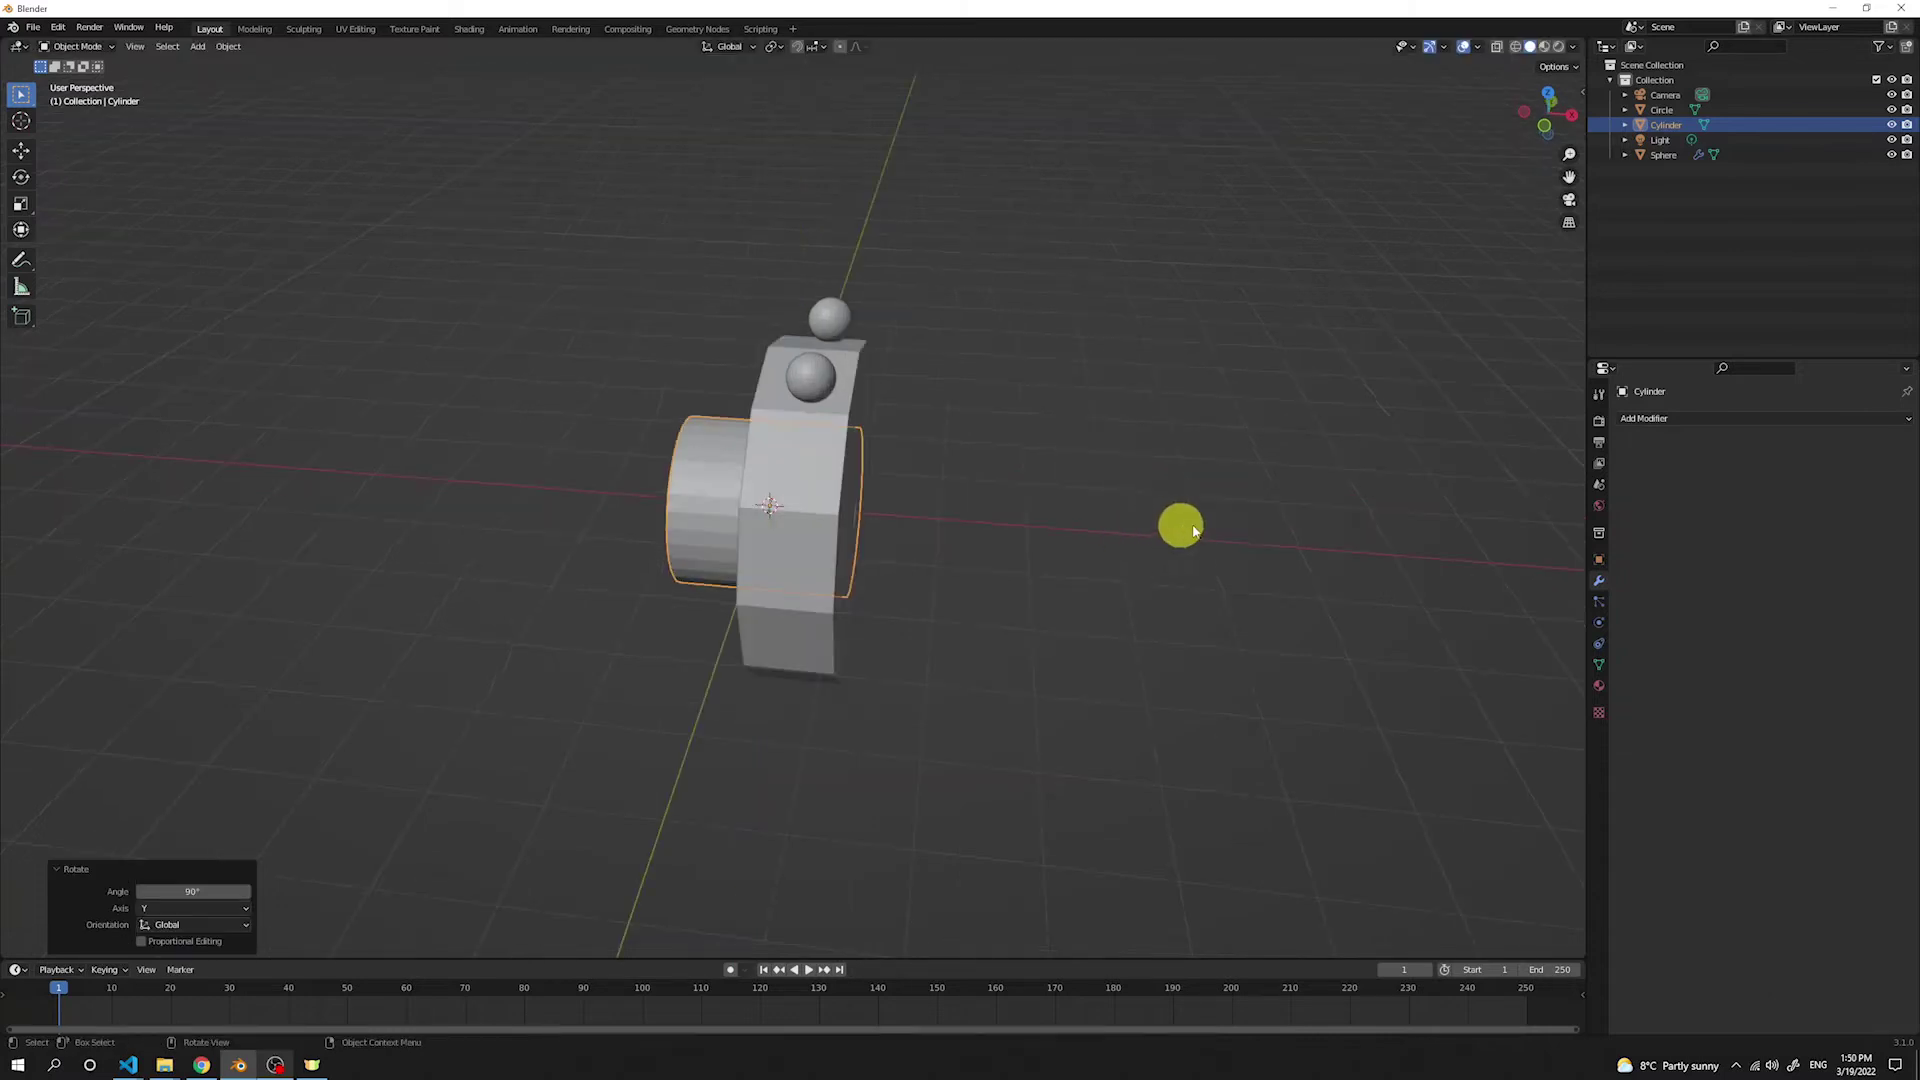
{"action": "key", "text": "s"}
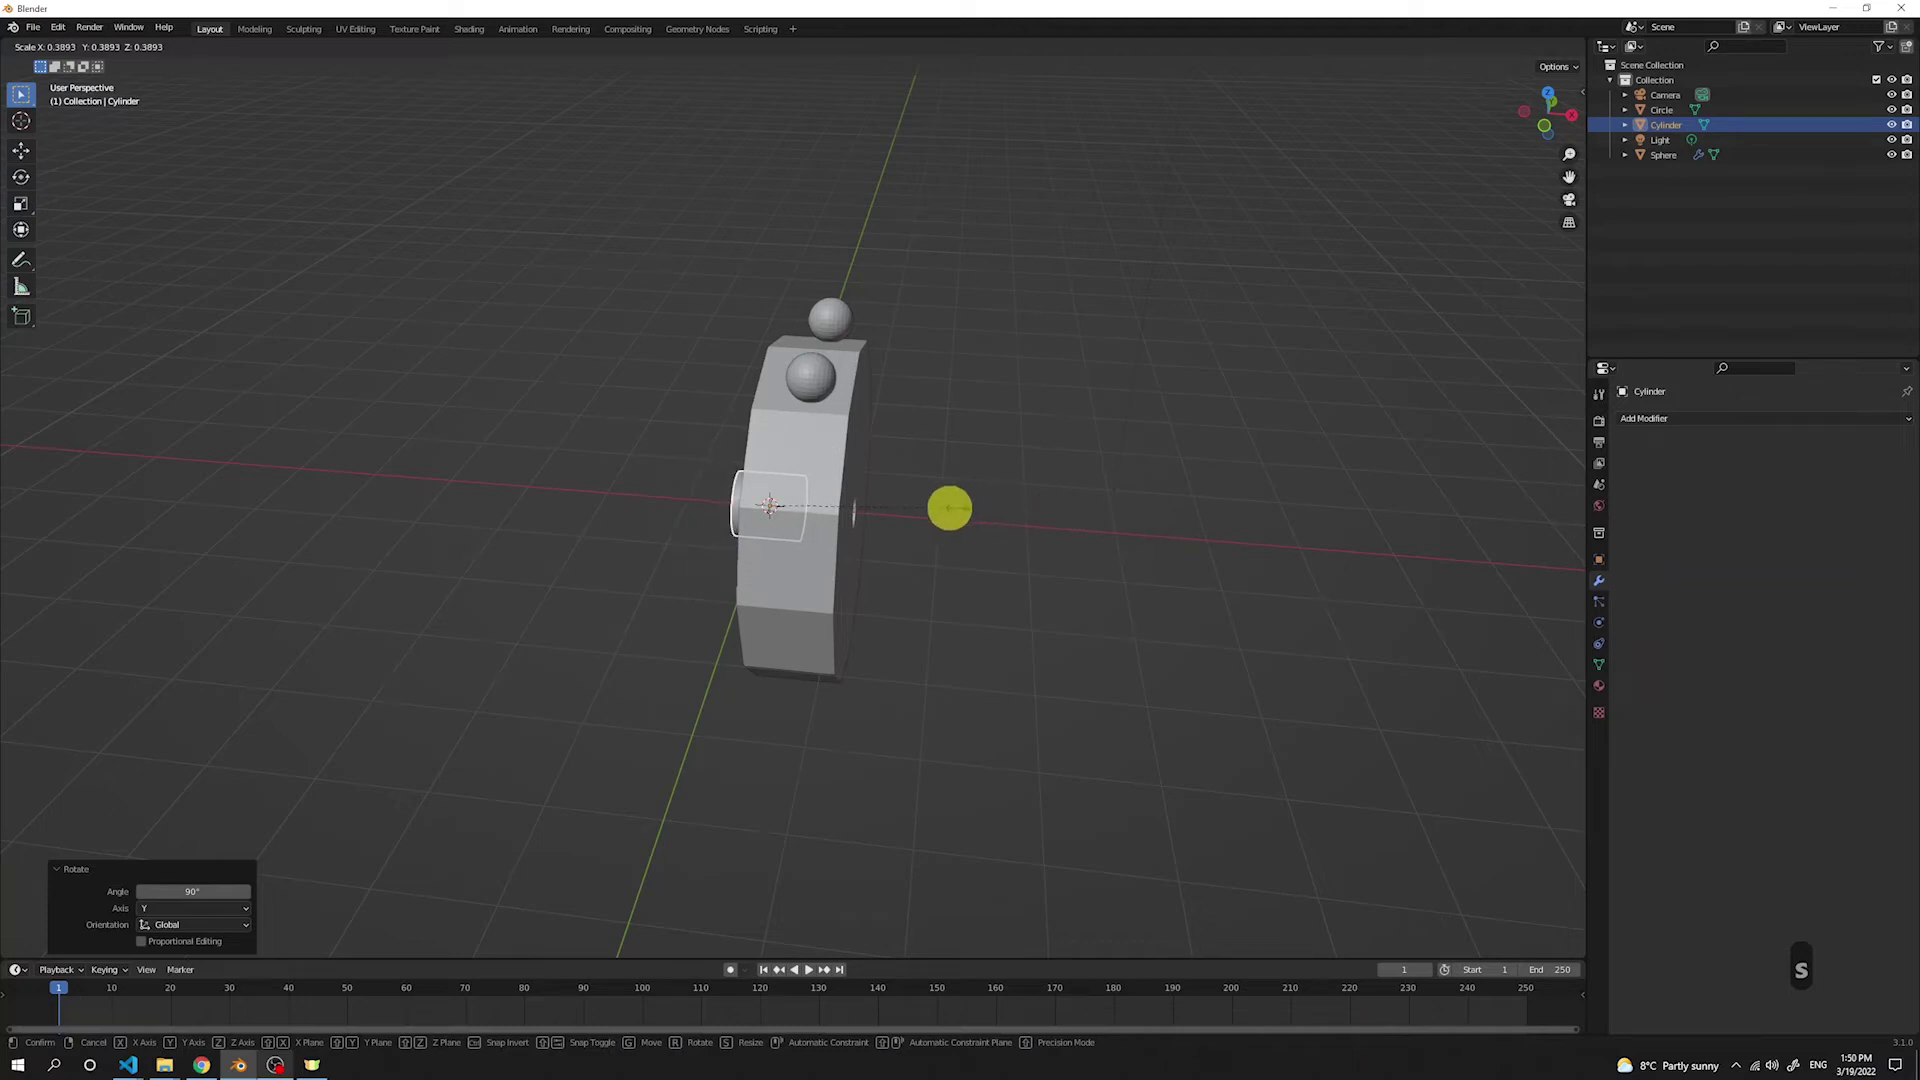
{"action": "left_click", "coordinate": [913, 510]}
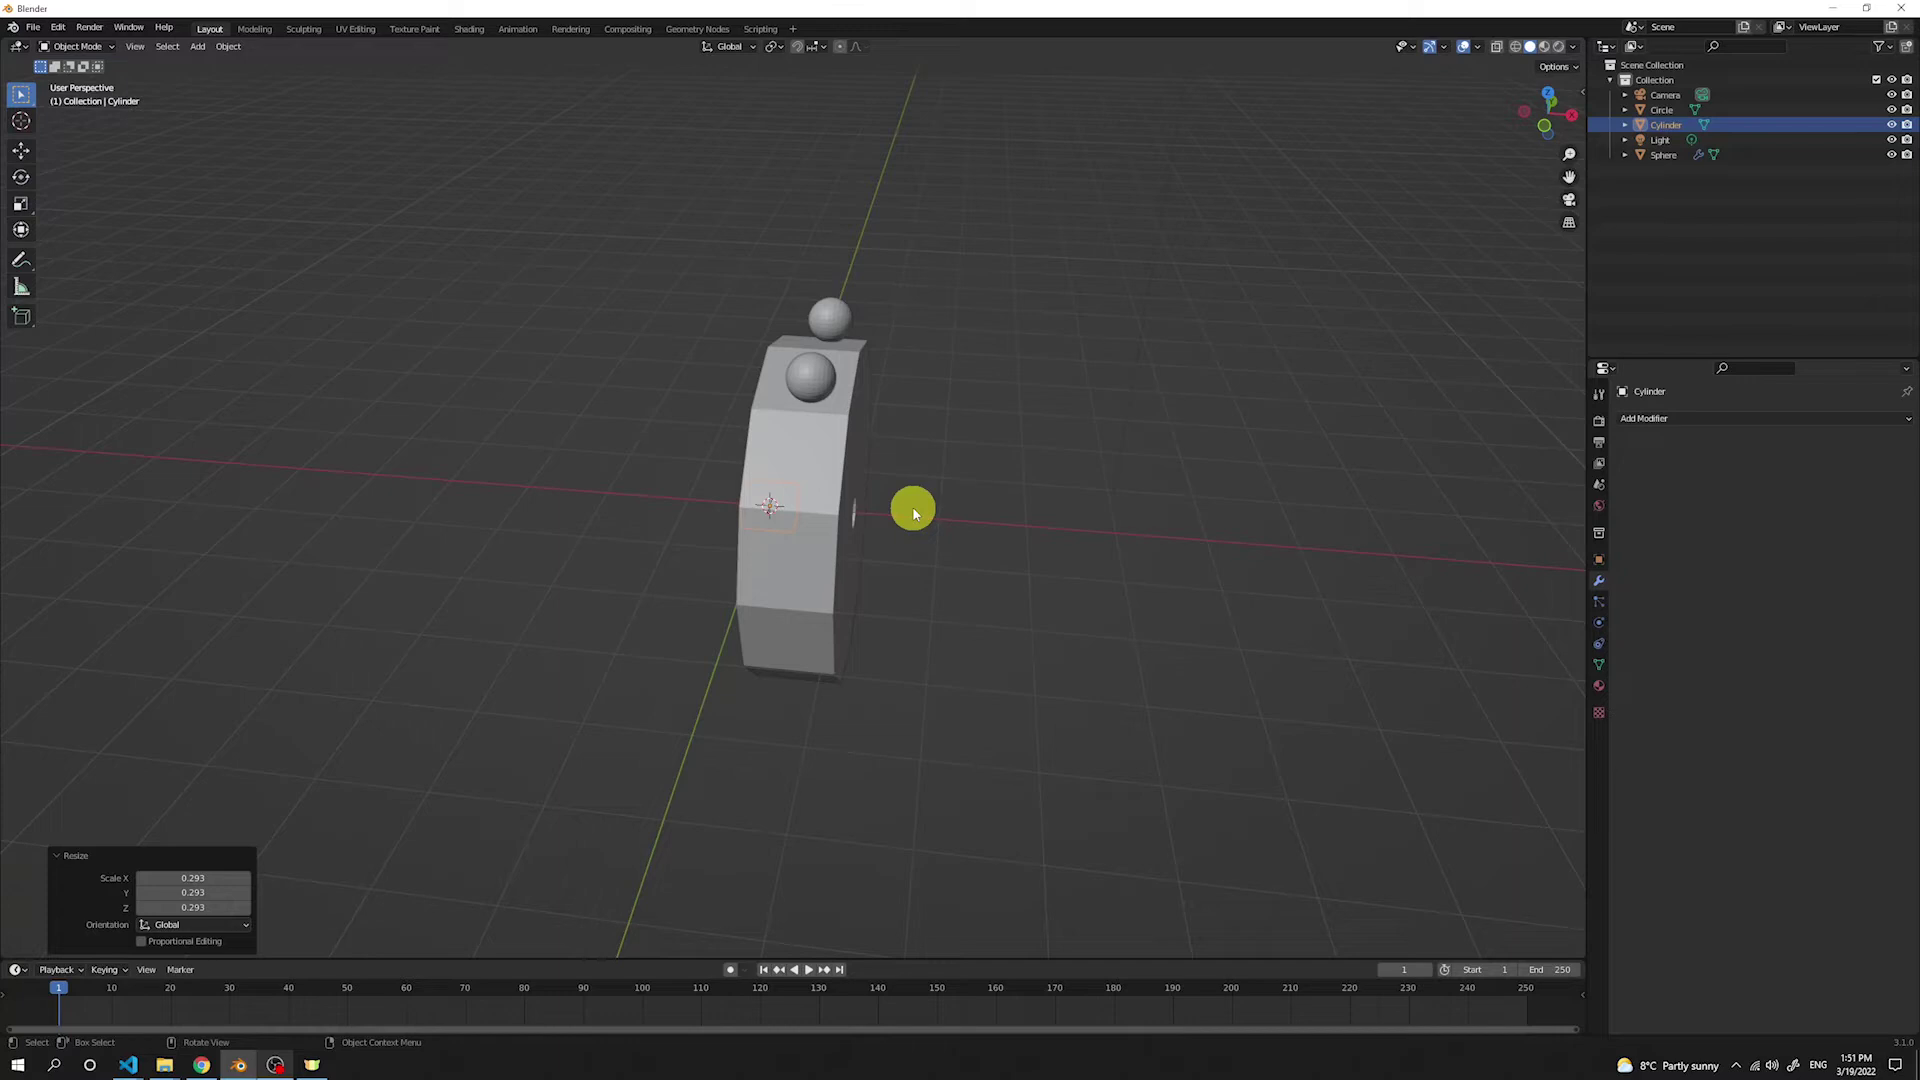
Step: In the right view, move the cylinder about 0.66 m along Y and 2.14 m down, against the wheel's lower edge
{"action": "key", "text": "3"}
{"action": "key", "text": "g"}
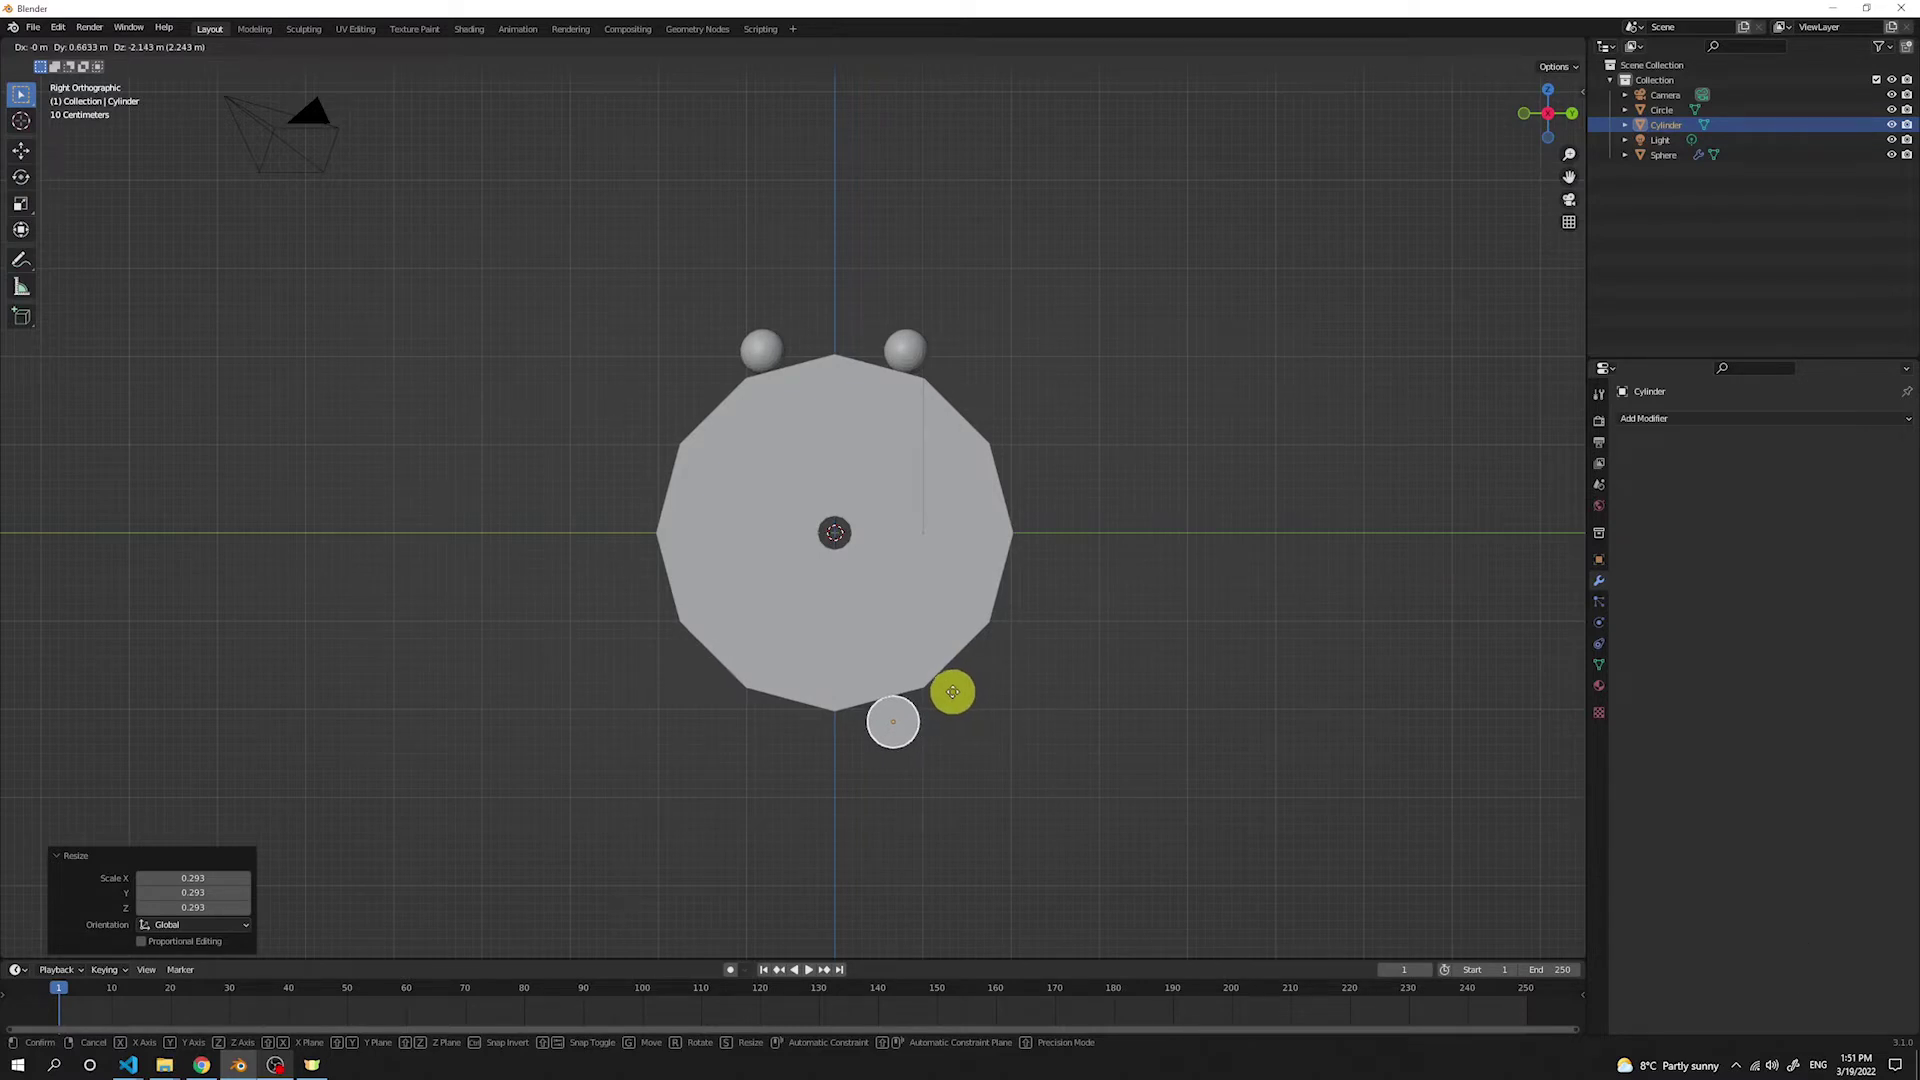
{"action": "left_click", "coordinate": [955, 691]}
{"action": "scroll", "coordinate": [1197, 622], "scroll_direction": "up", "scroll_amount": 1}
Step: In the front view, move the cylinder about 0.51 m along the global X axis to the middle of the wheel's width
{"action": "key", "text": "KP_1"}
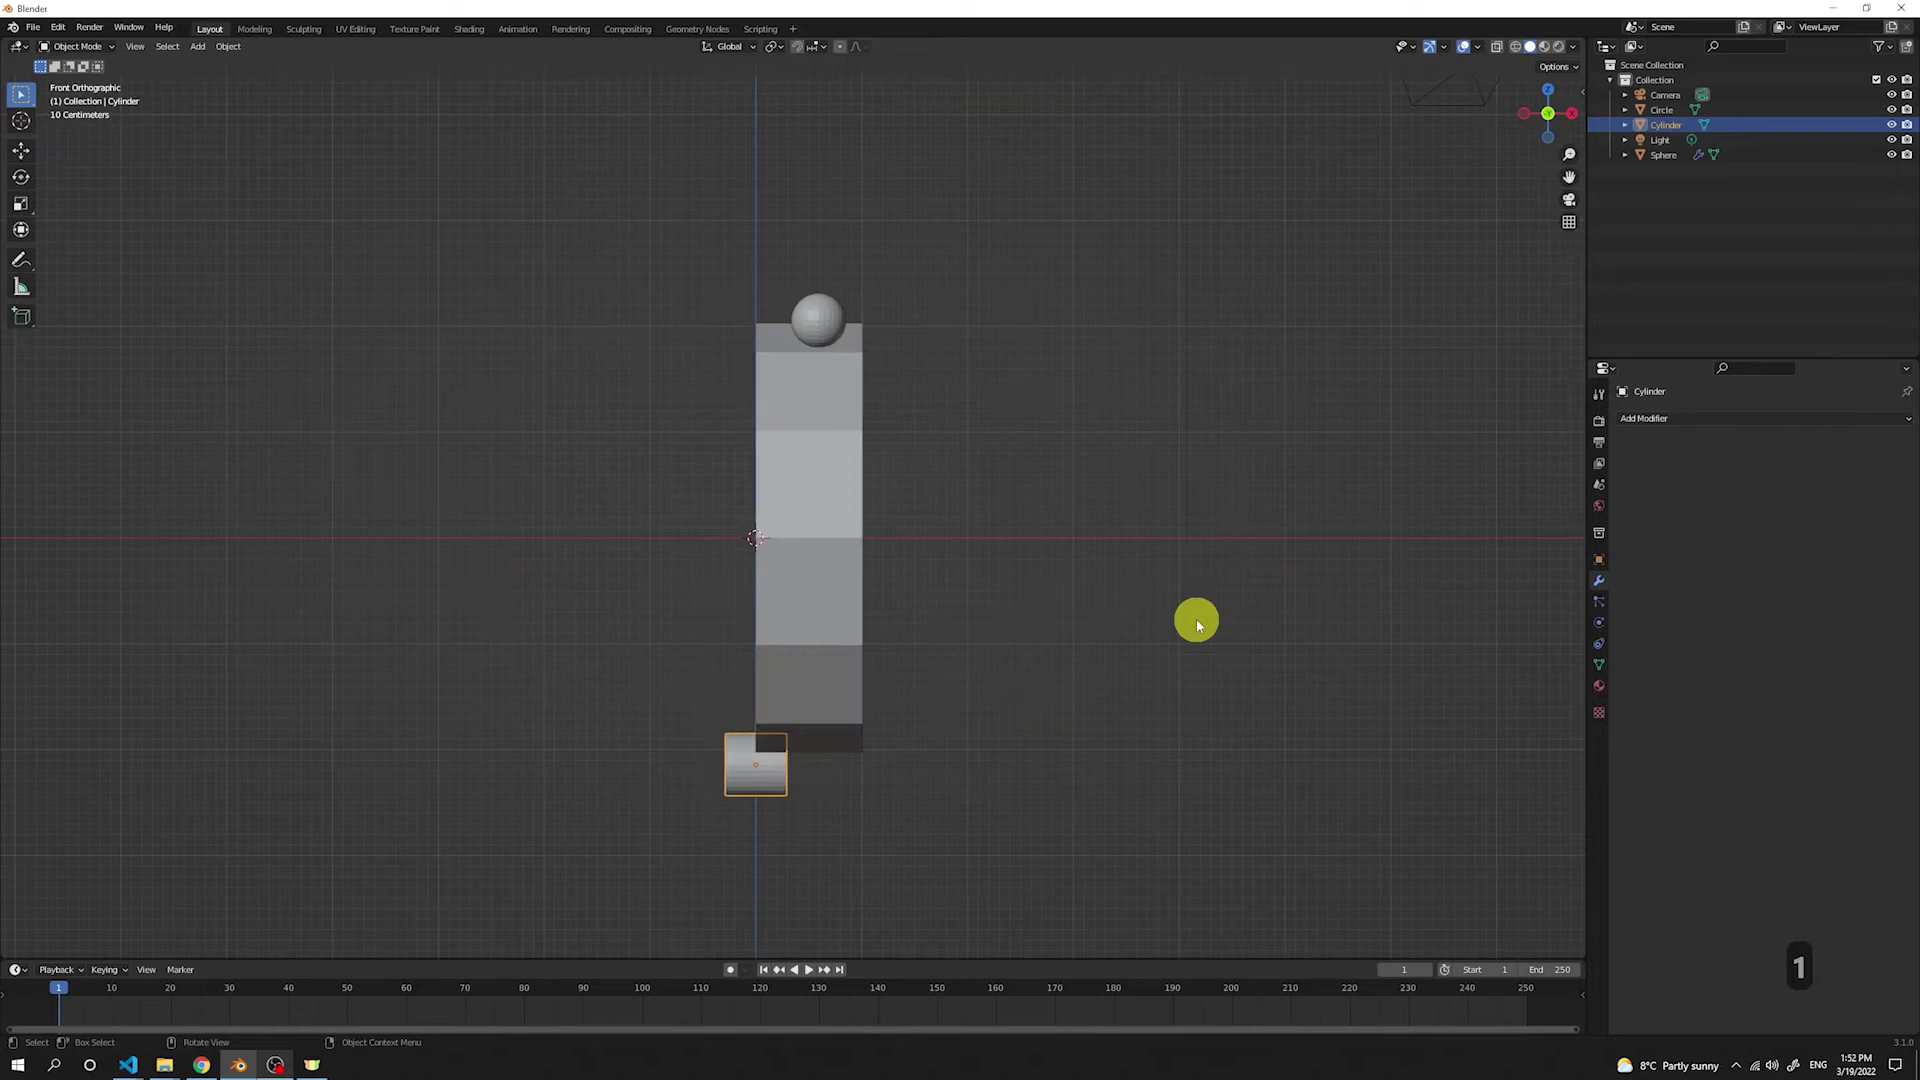
{"action": "key", "text": "g"}
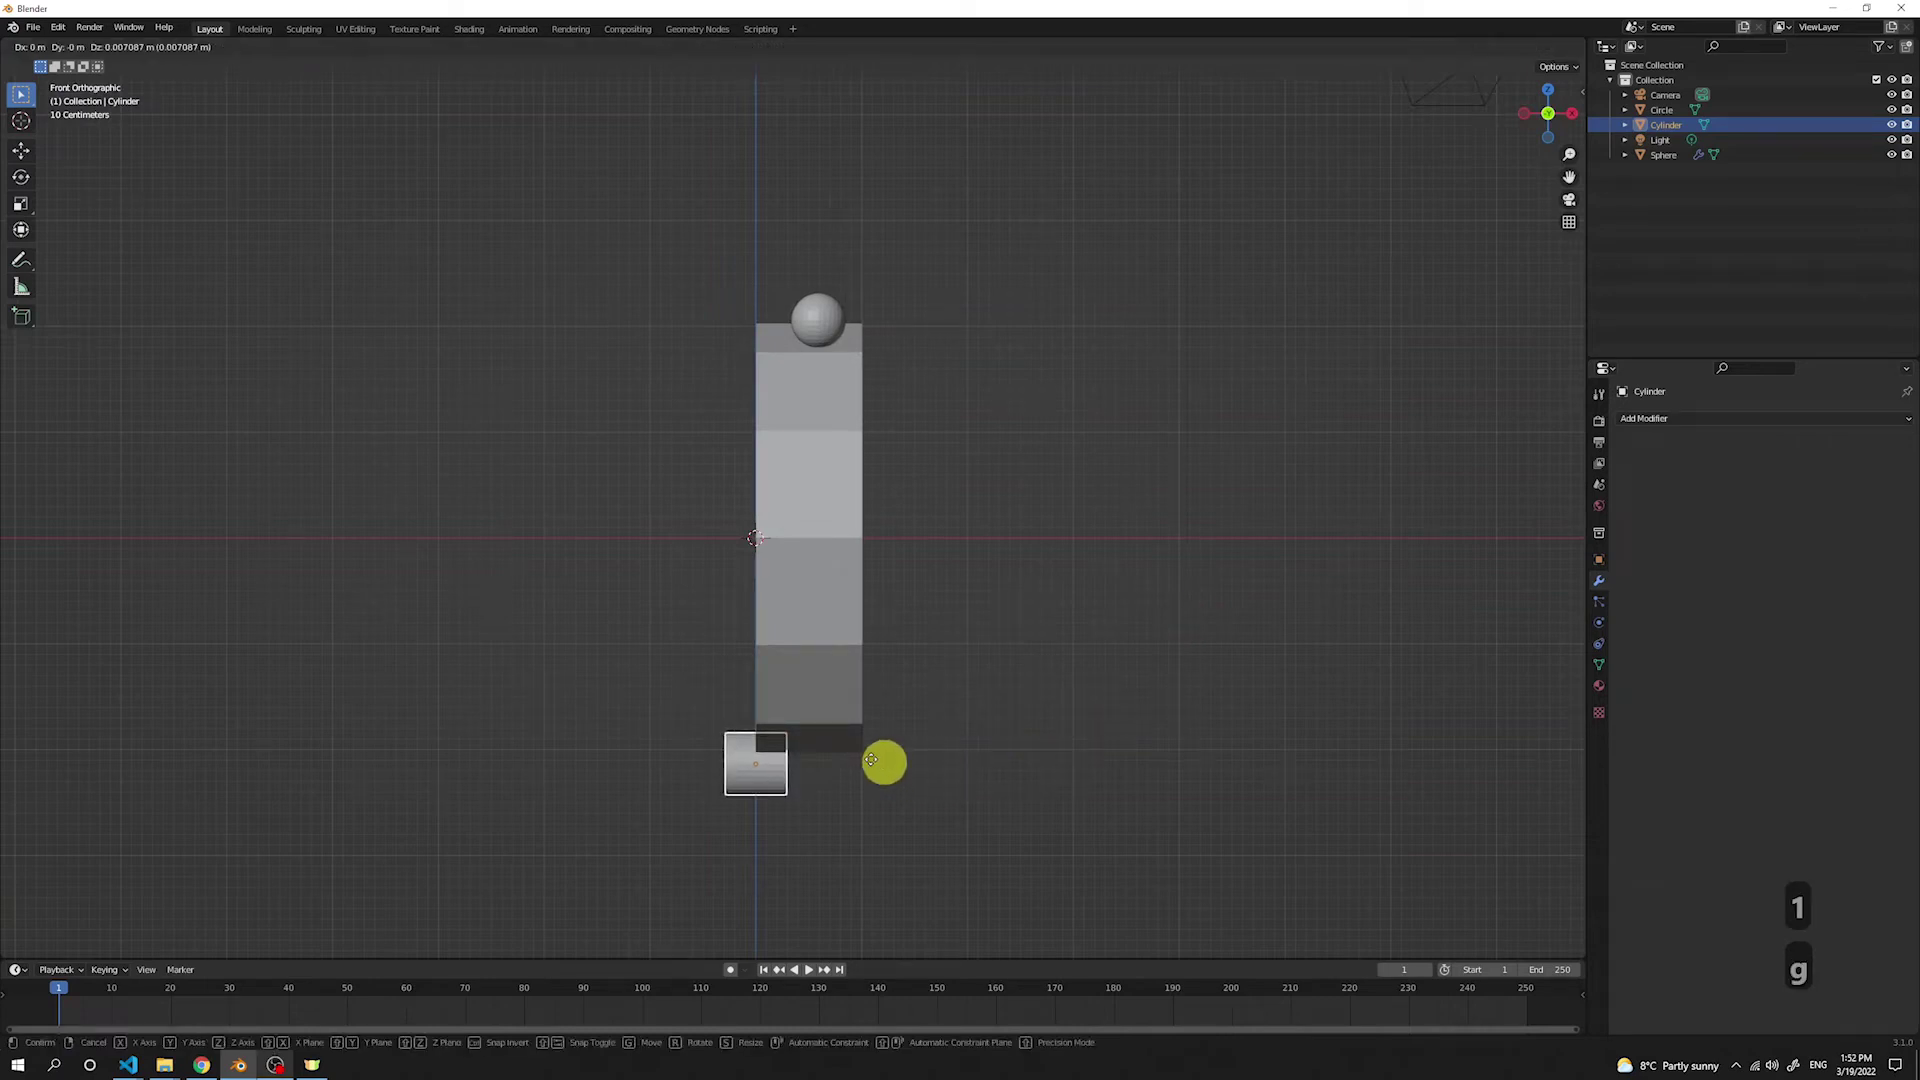
{"action": "key", "text": "x"}
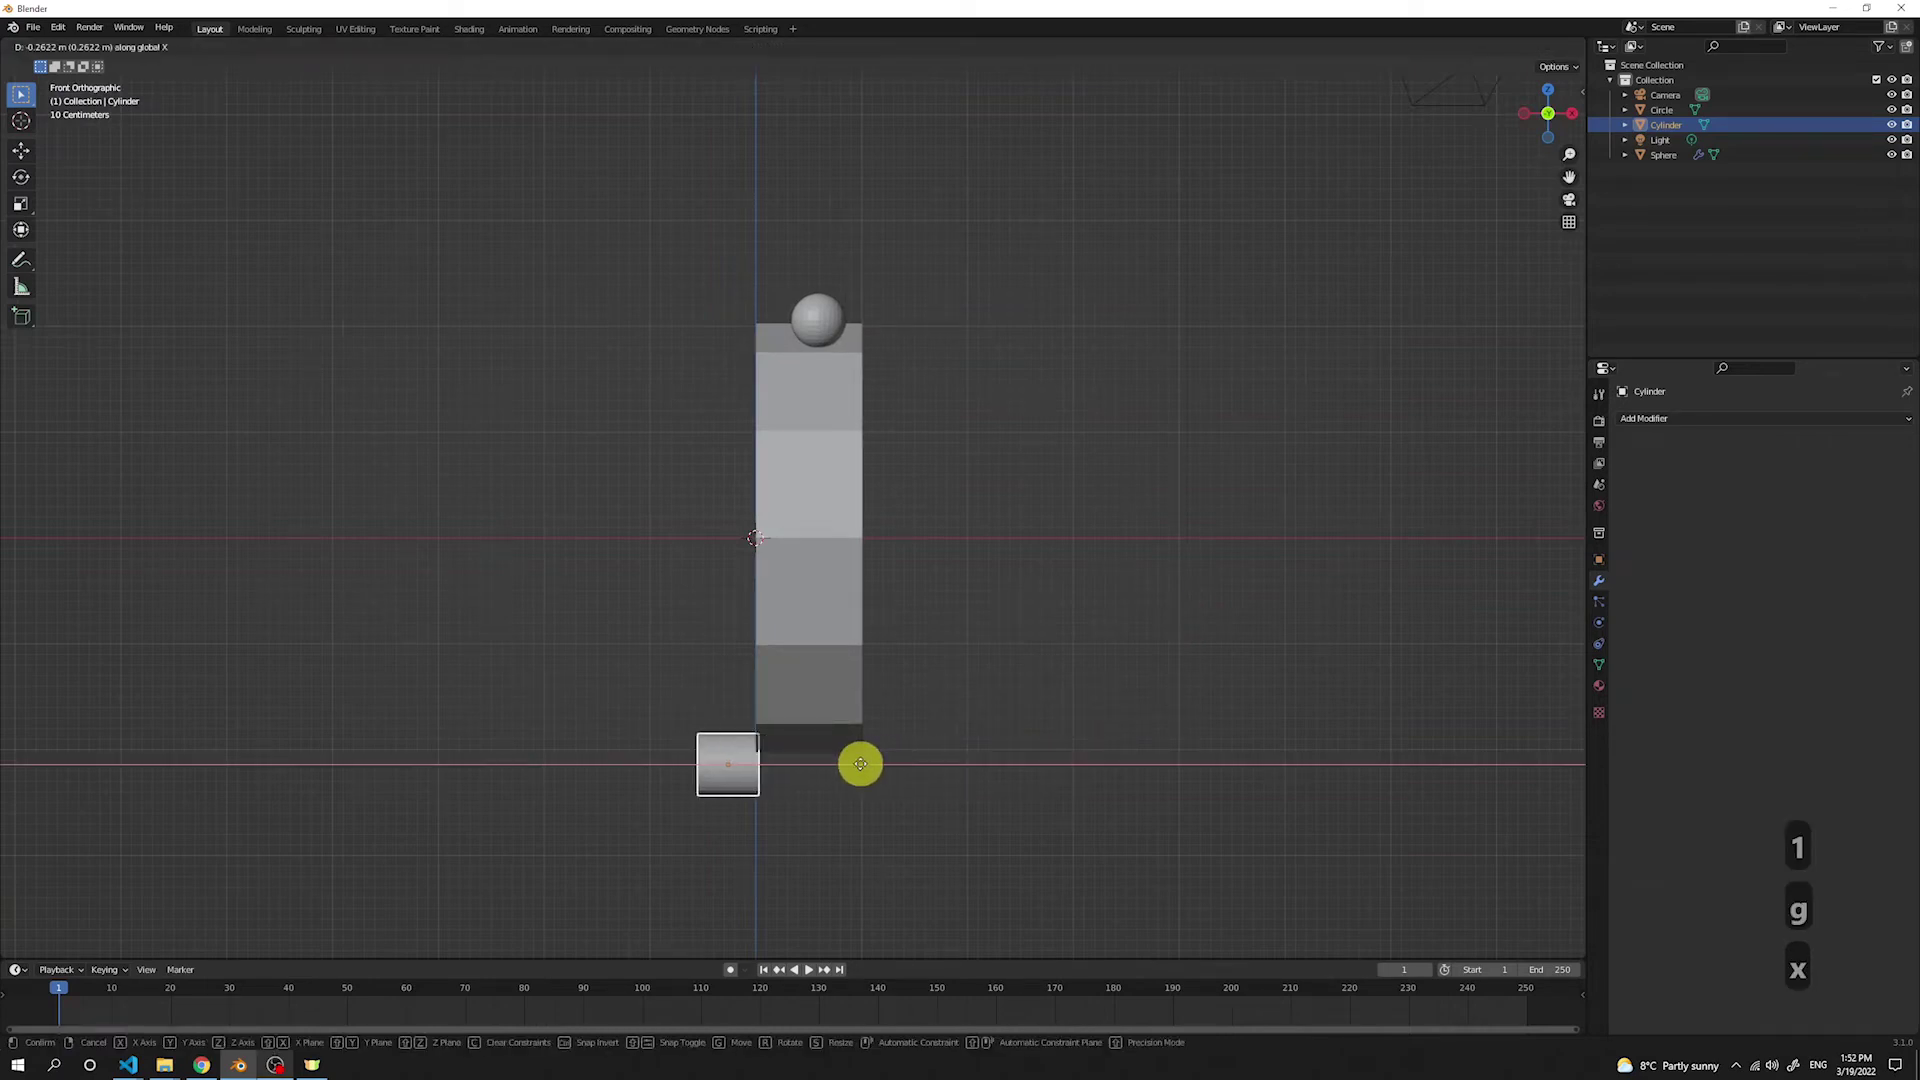
{"action": "left_click", "coordinate": [942, 768]}
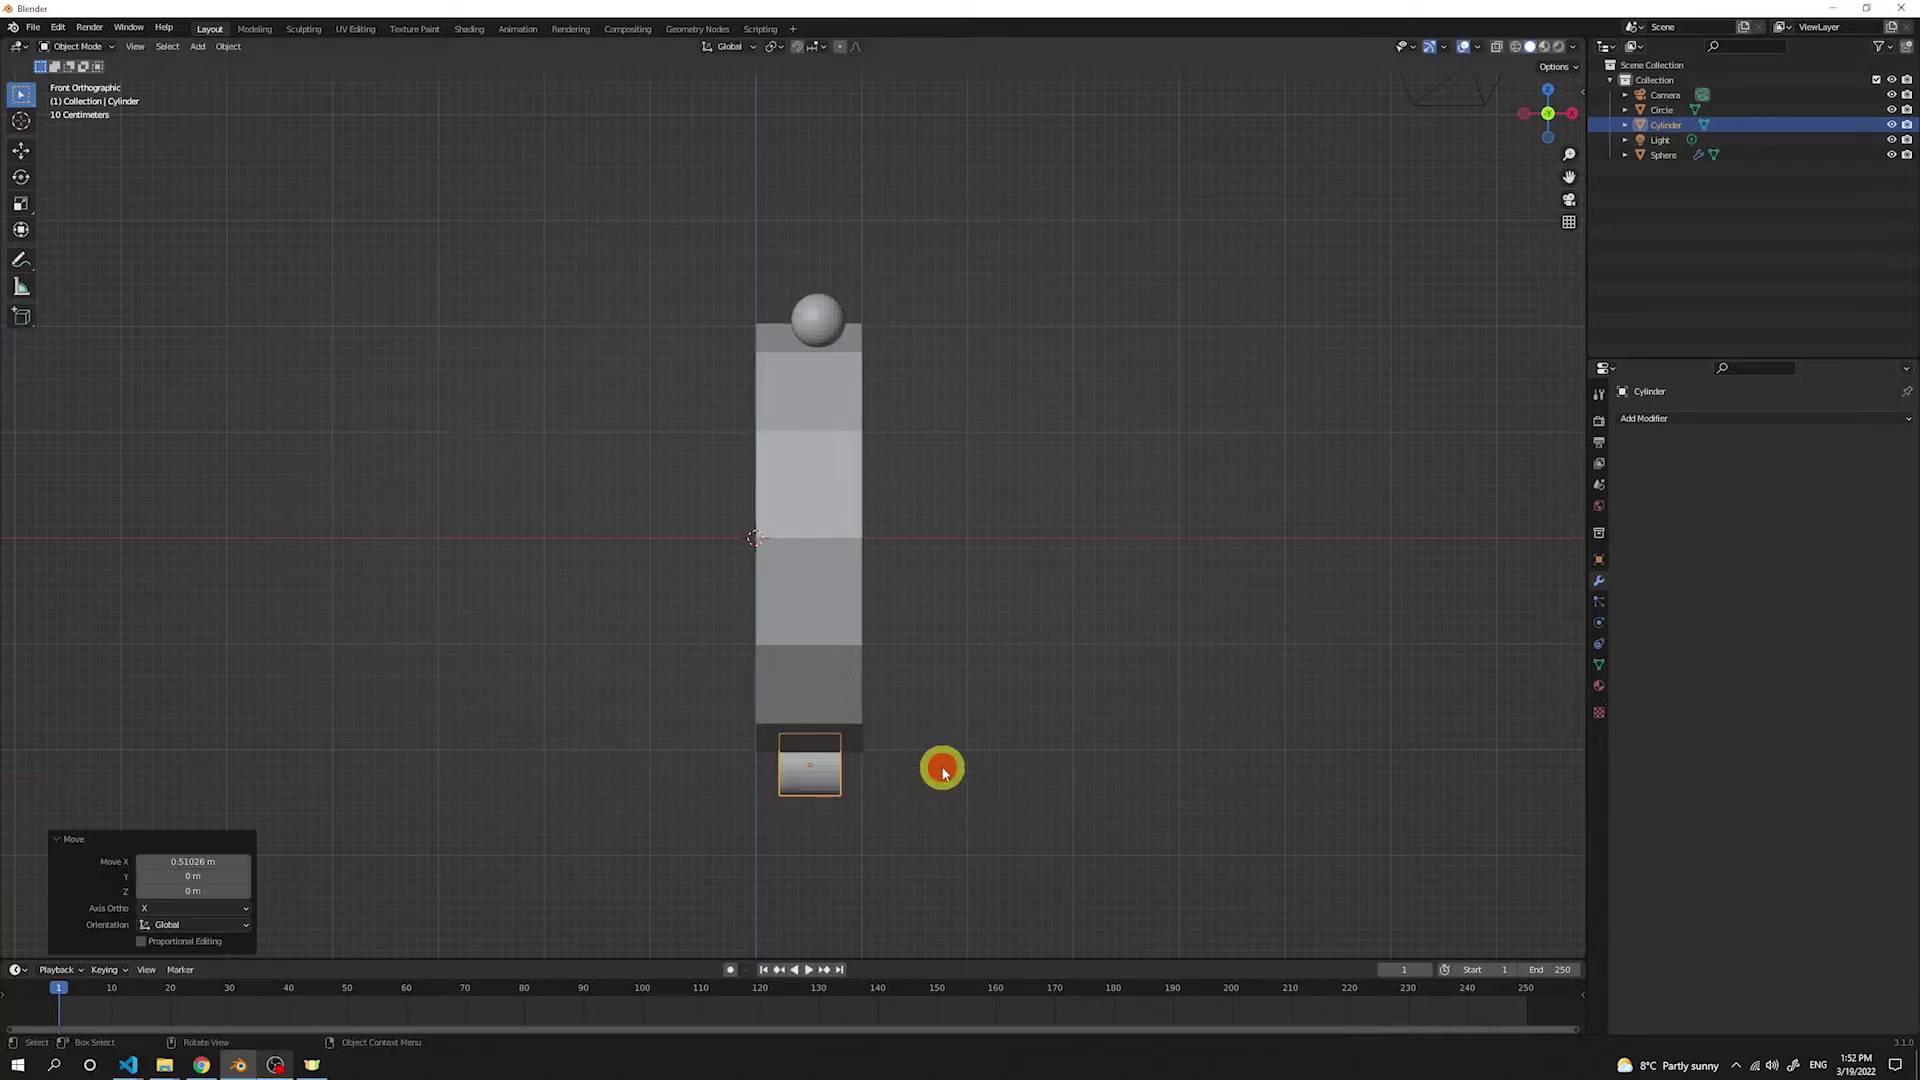
Step: Stretch the cylinder along the global X axis by about 2.464 so it extends past both sides of the wheel
{"action": "key", "text": "s"}
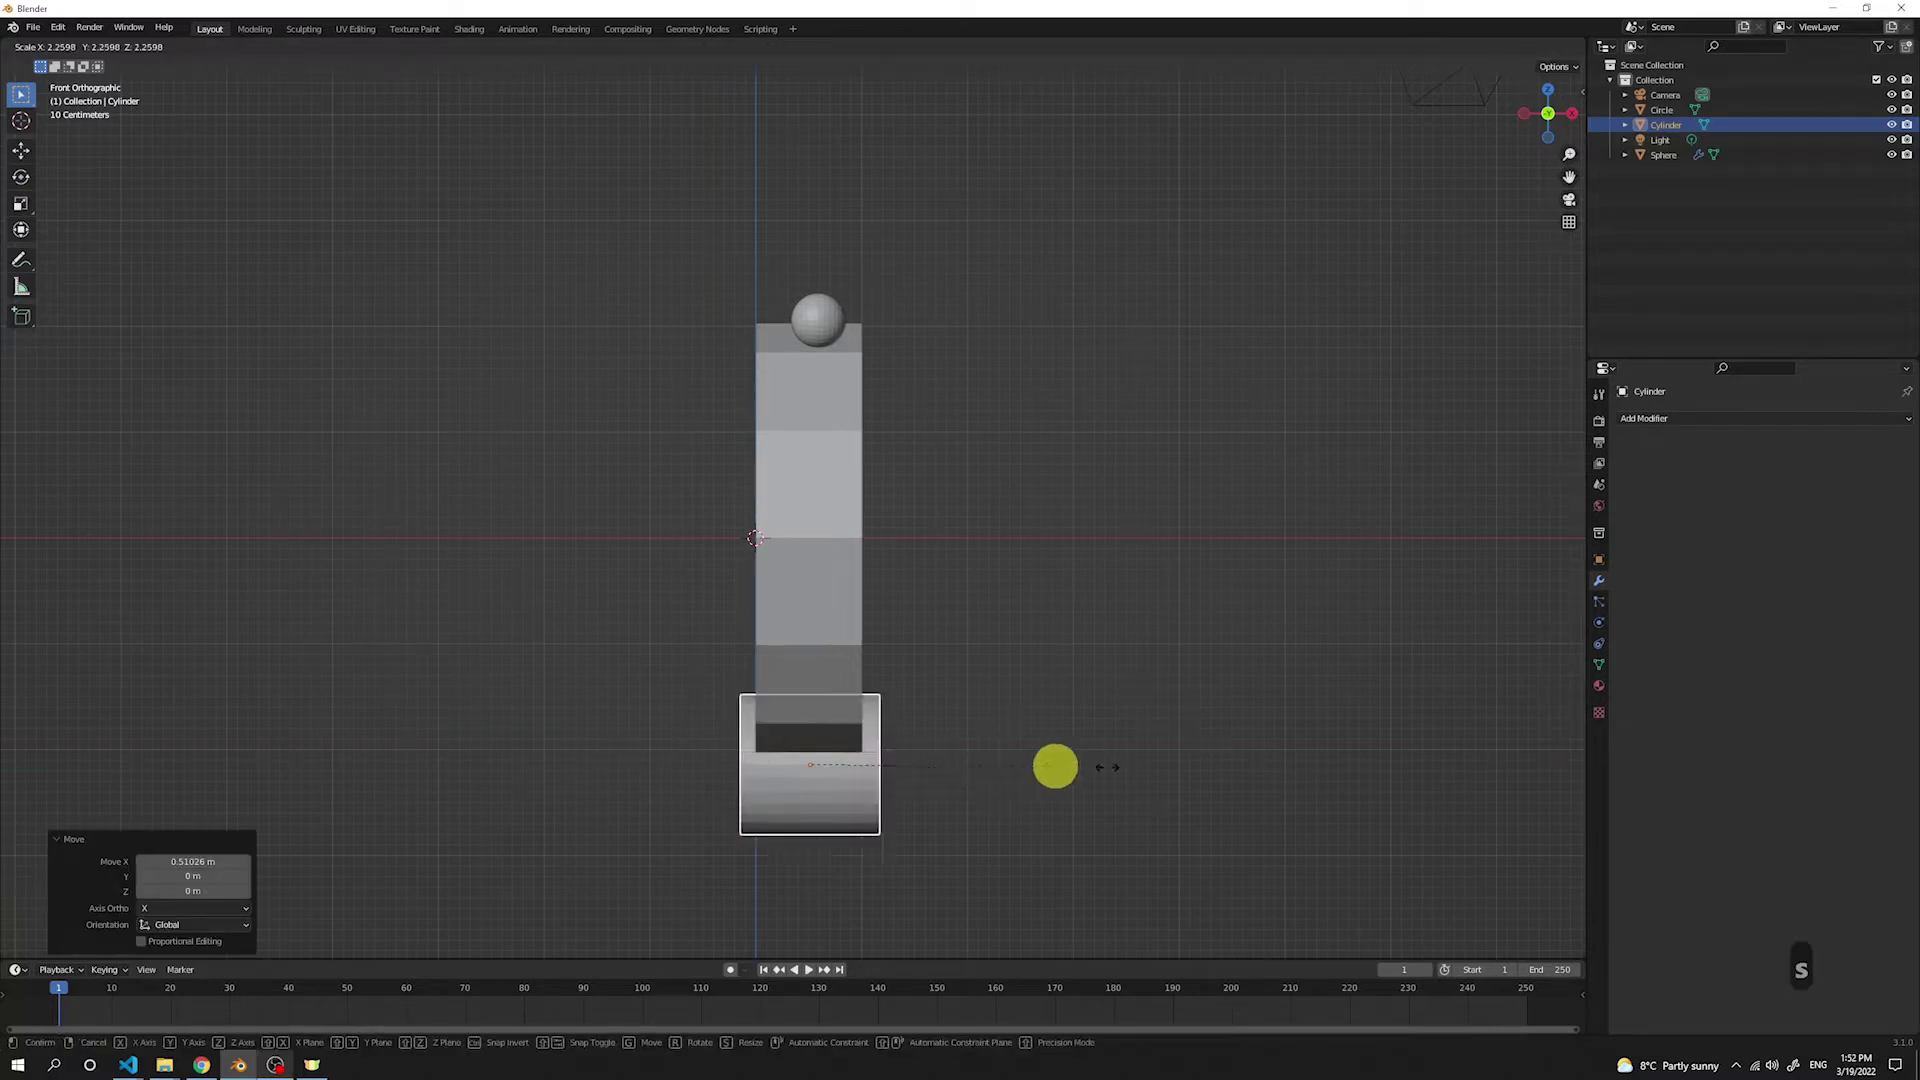
{"action": "key", "text": "x"}
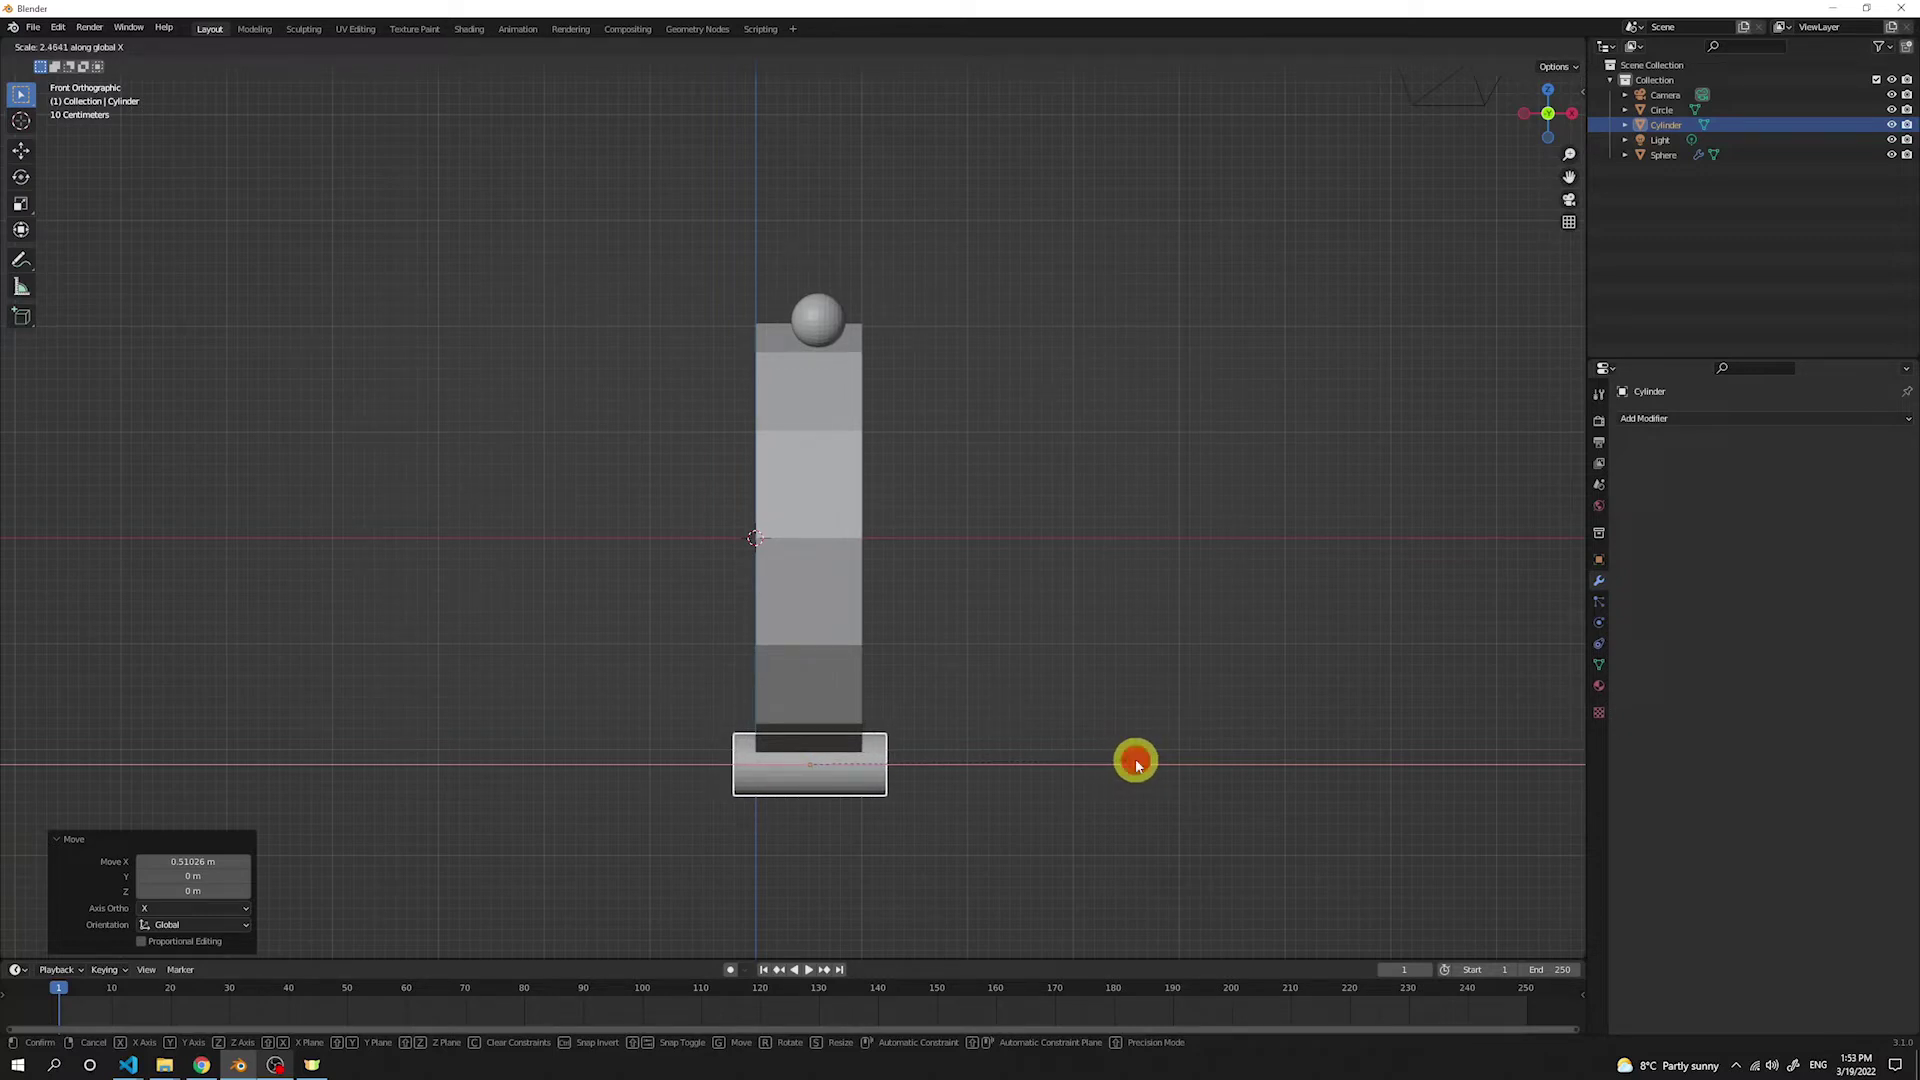
{"action": "left_click", "coordinate": [1135, 763]}
Step: In Edit Mode with X-ray on, select the vertices of the cylinder's lower half from the front view and delete them
{"action": "scroll", "coordinate": [880, 870], "scroll_direction": "up", "scroll_amount": 5}
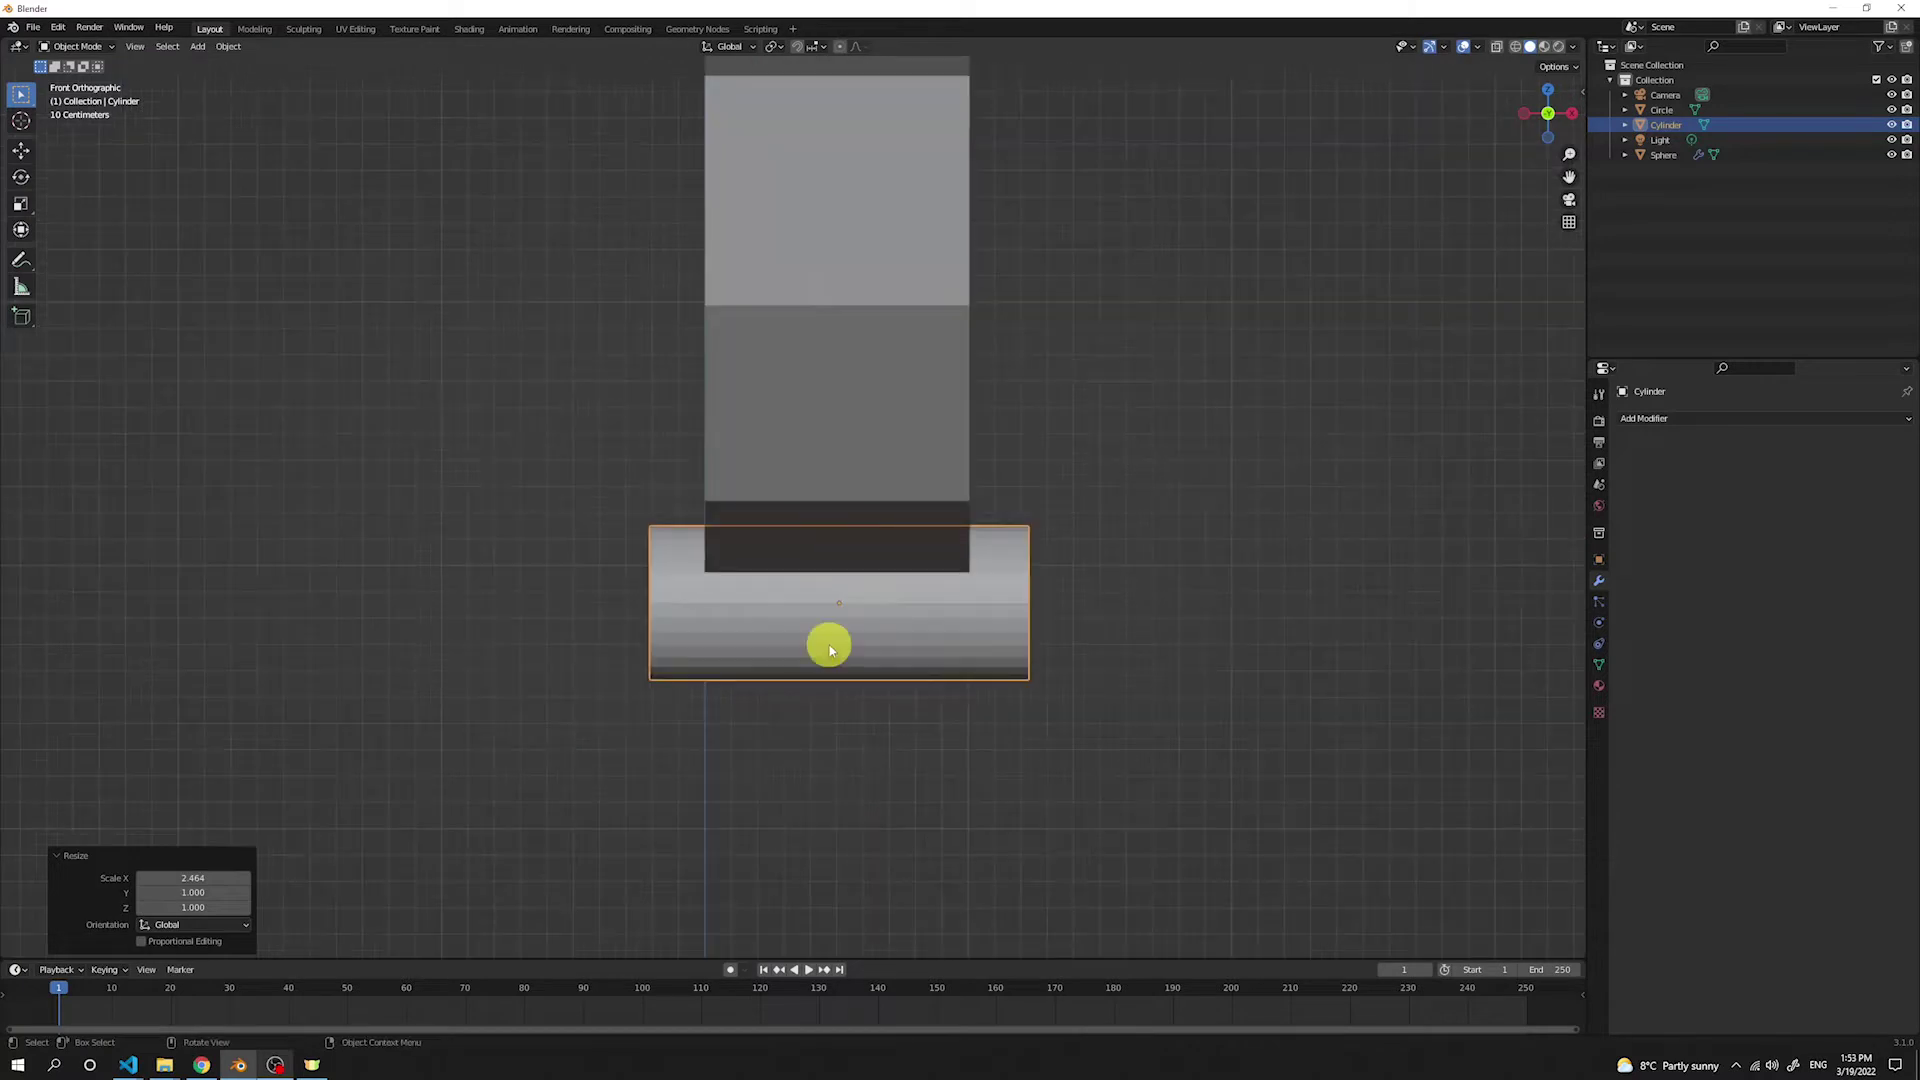
{"action": "key", "text": "Tab"}
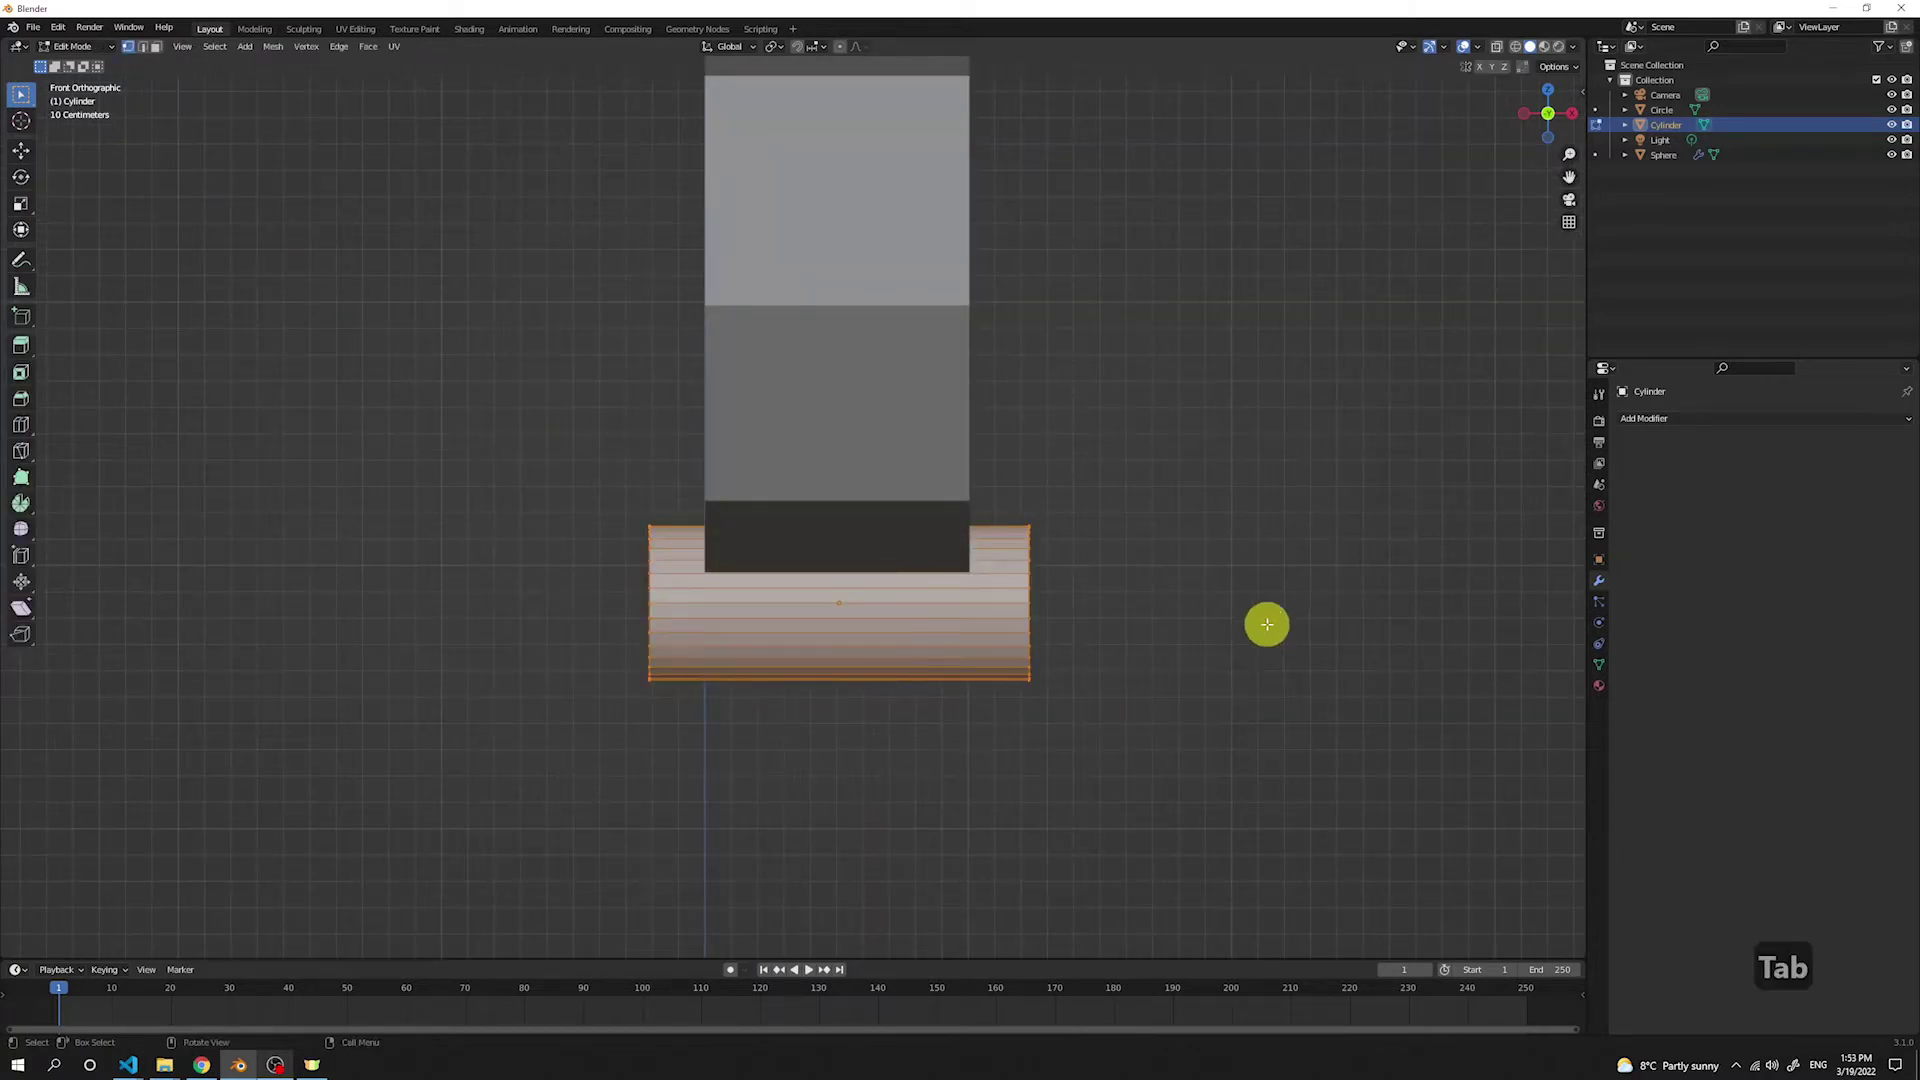
{"action": "middle_click_drag", "start_coordinate": [1222, 650], "coordinate": [1093, 646]}
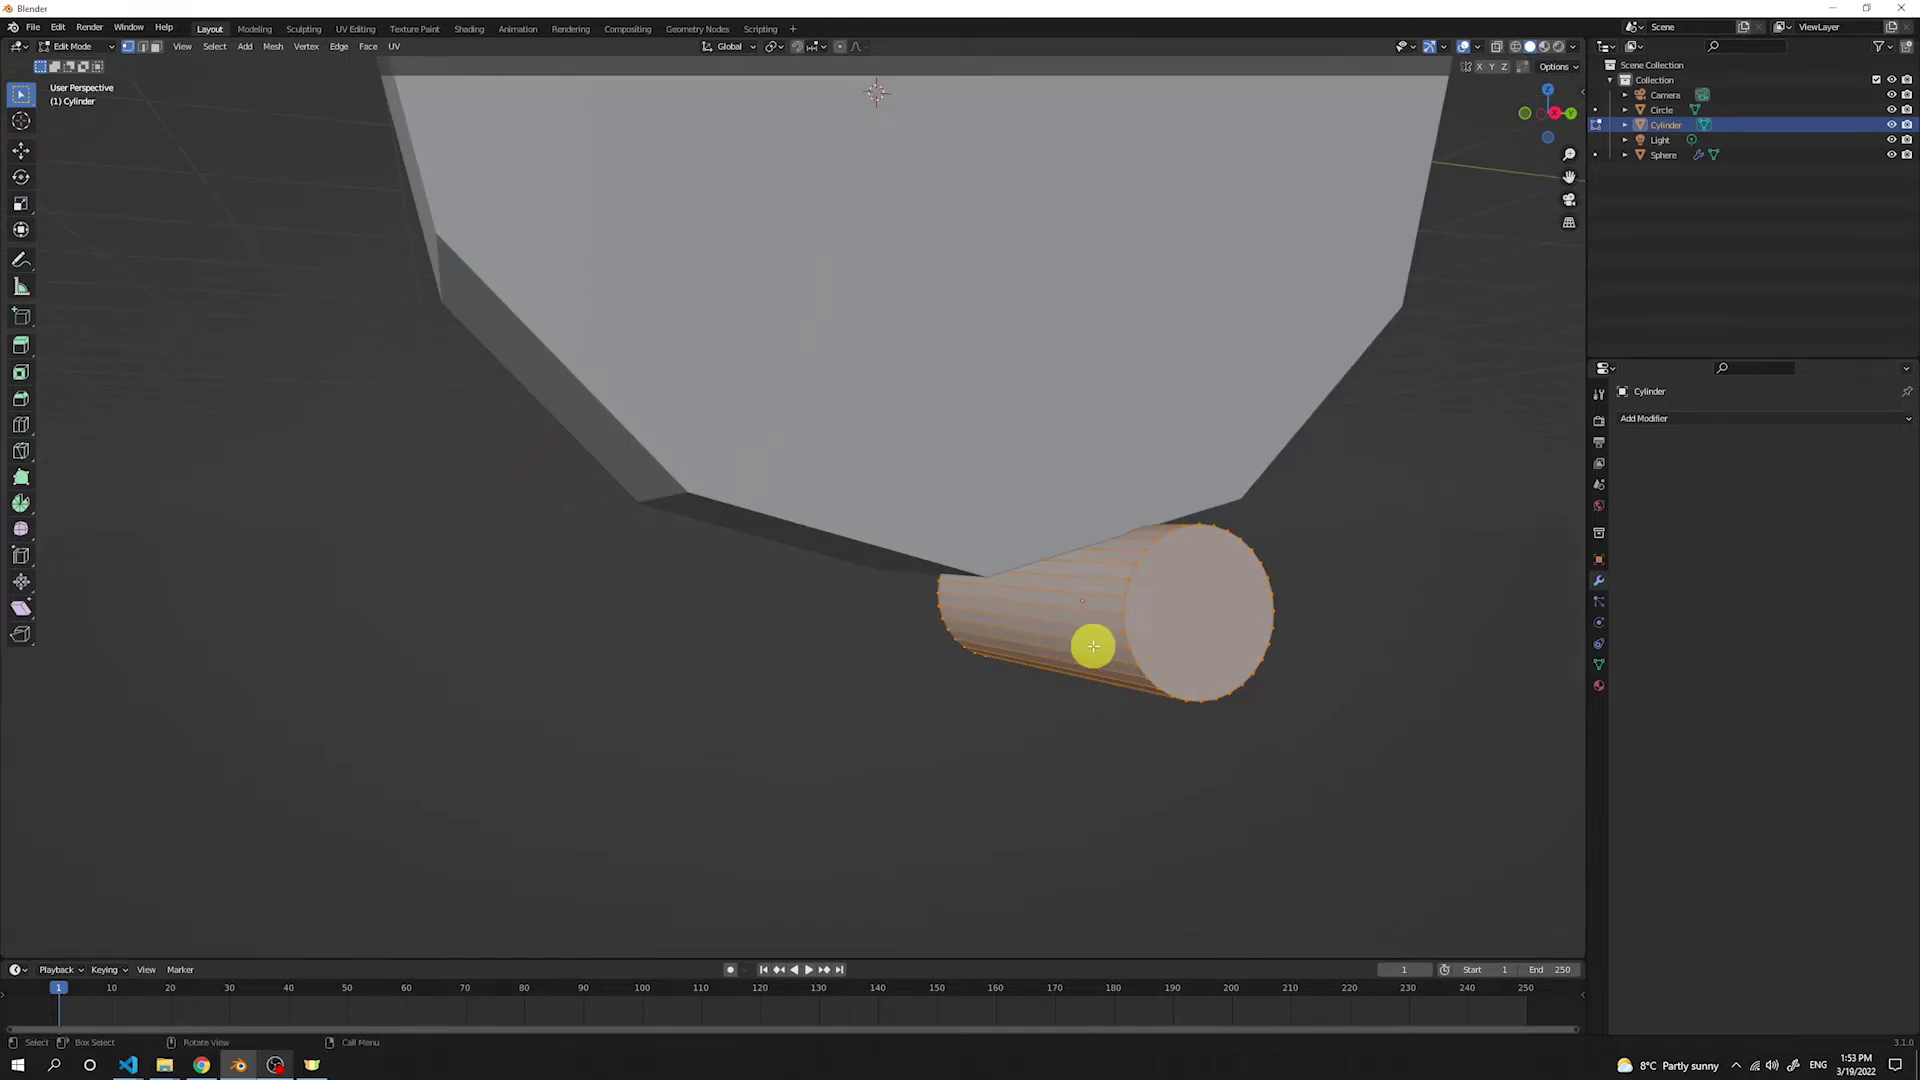
{"action": "key", "text": "KP_1"}
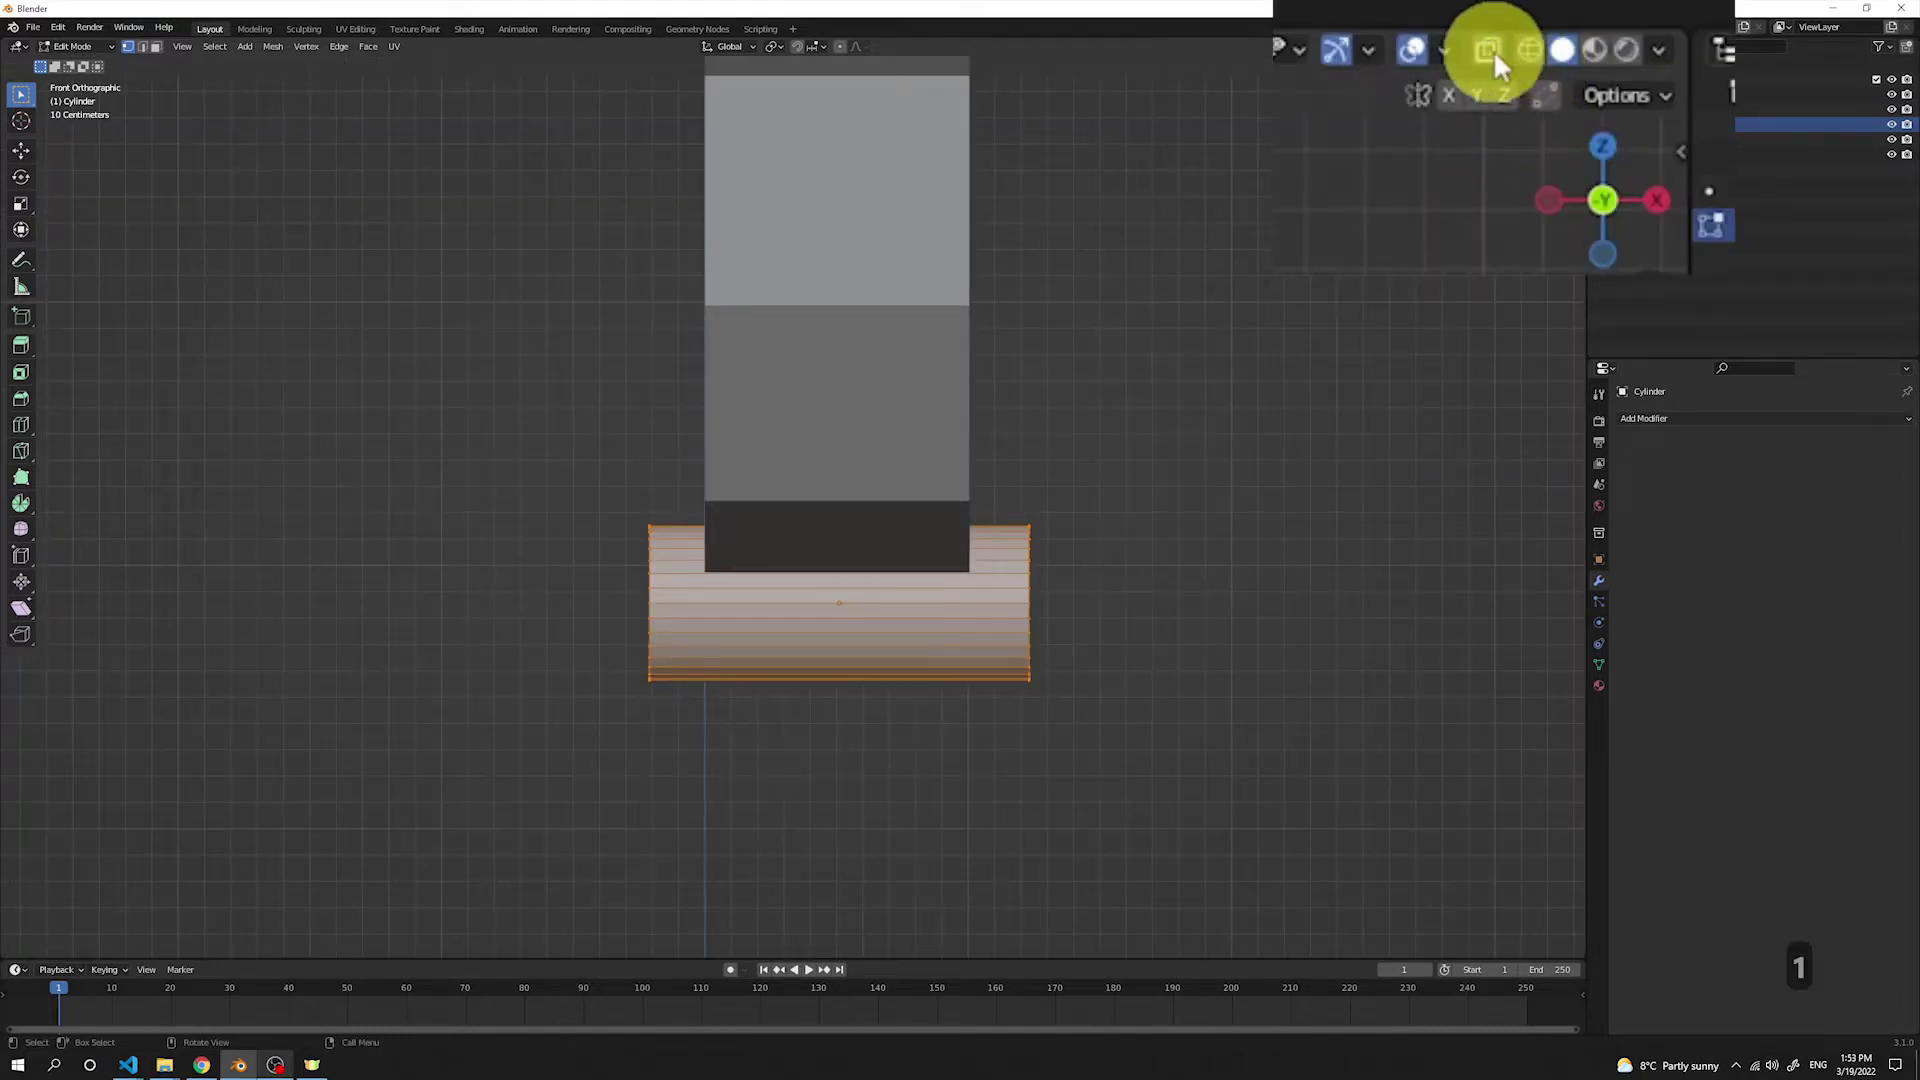
{"action": "left_click", "coordinate": [1497, 48]}
{"action": "left_click", "coordinate": [1132, 612]}
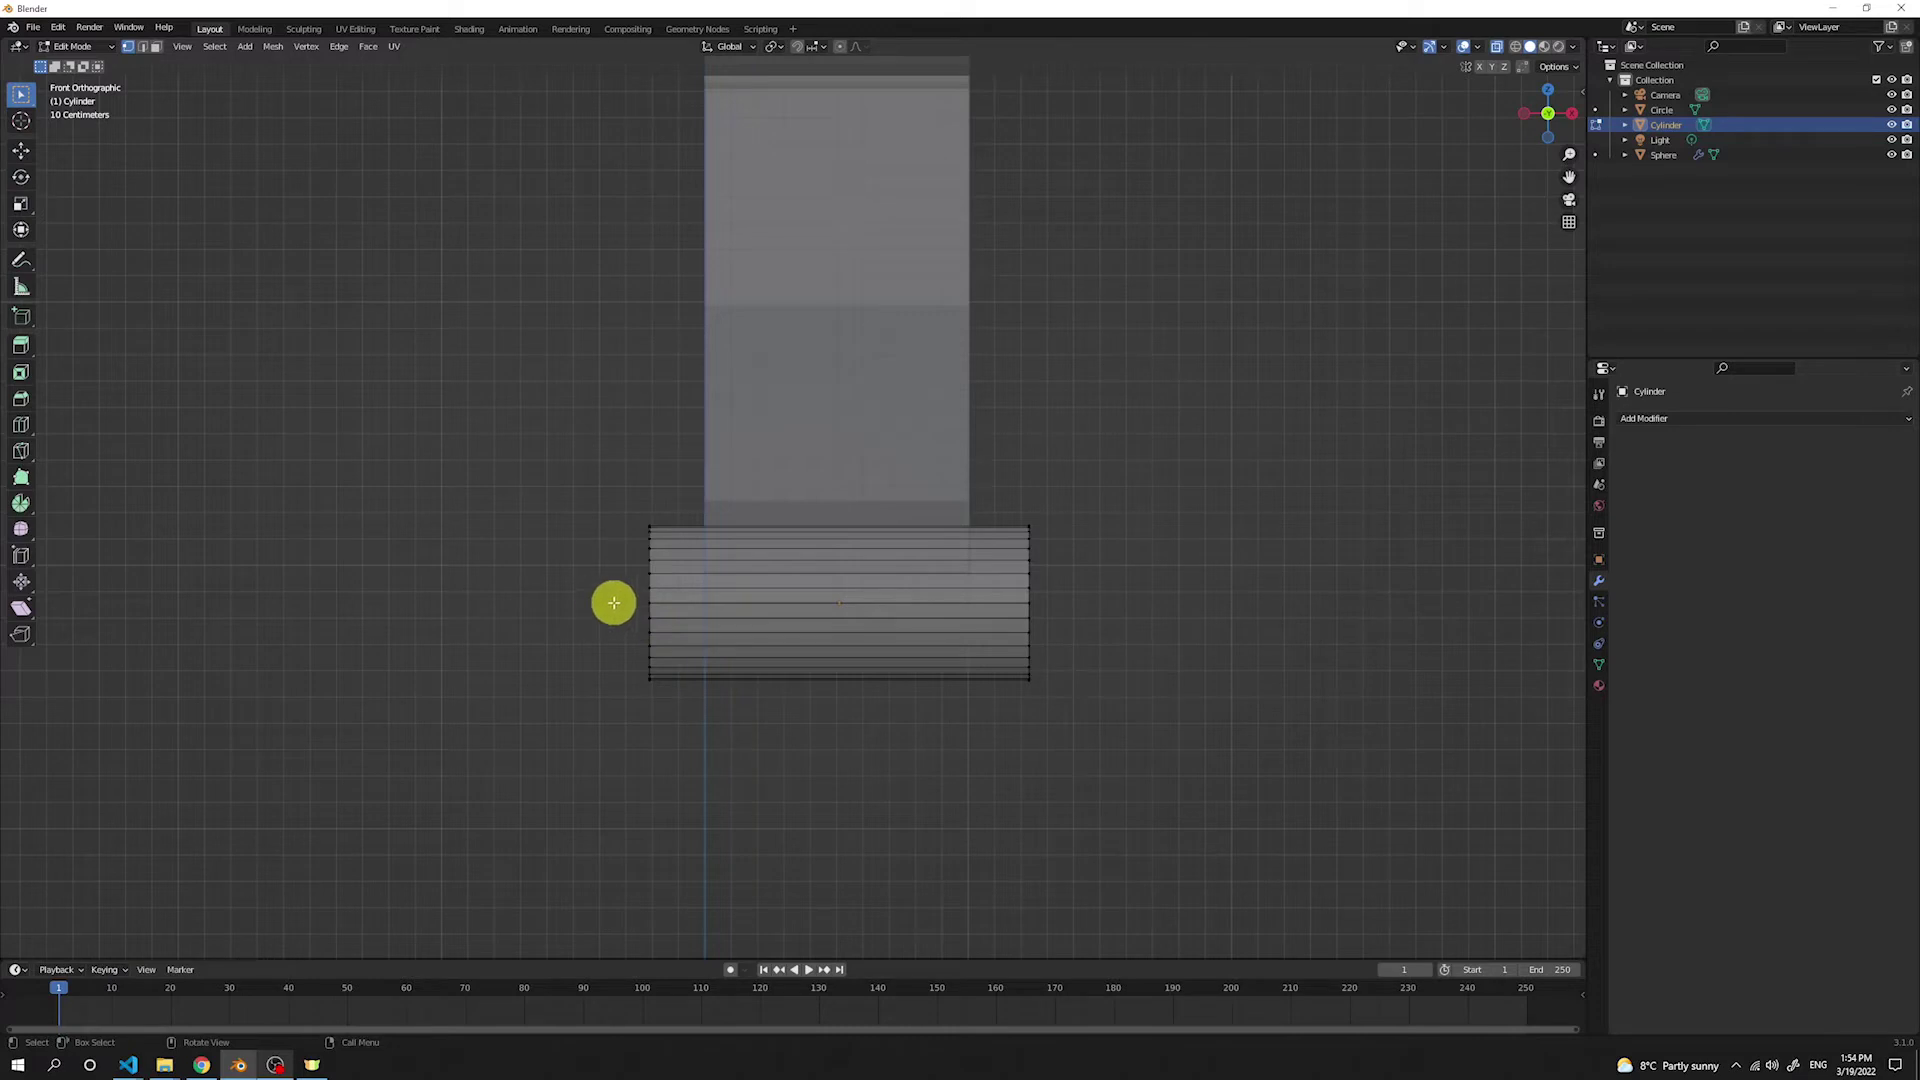
{"action": "left_click_drag", "start_coordinate": [608, 611], "coordinate": [1148, 715]}
{"action": "middle_click_drag", "start_coordinate": [1217, 613], "coordinate": [1149, 604]}
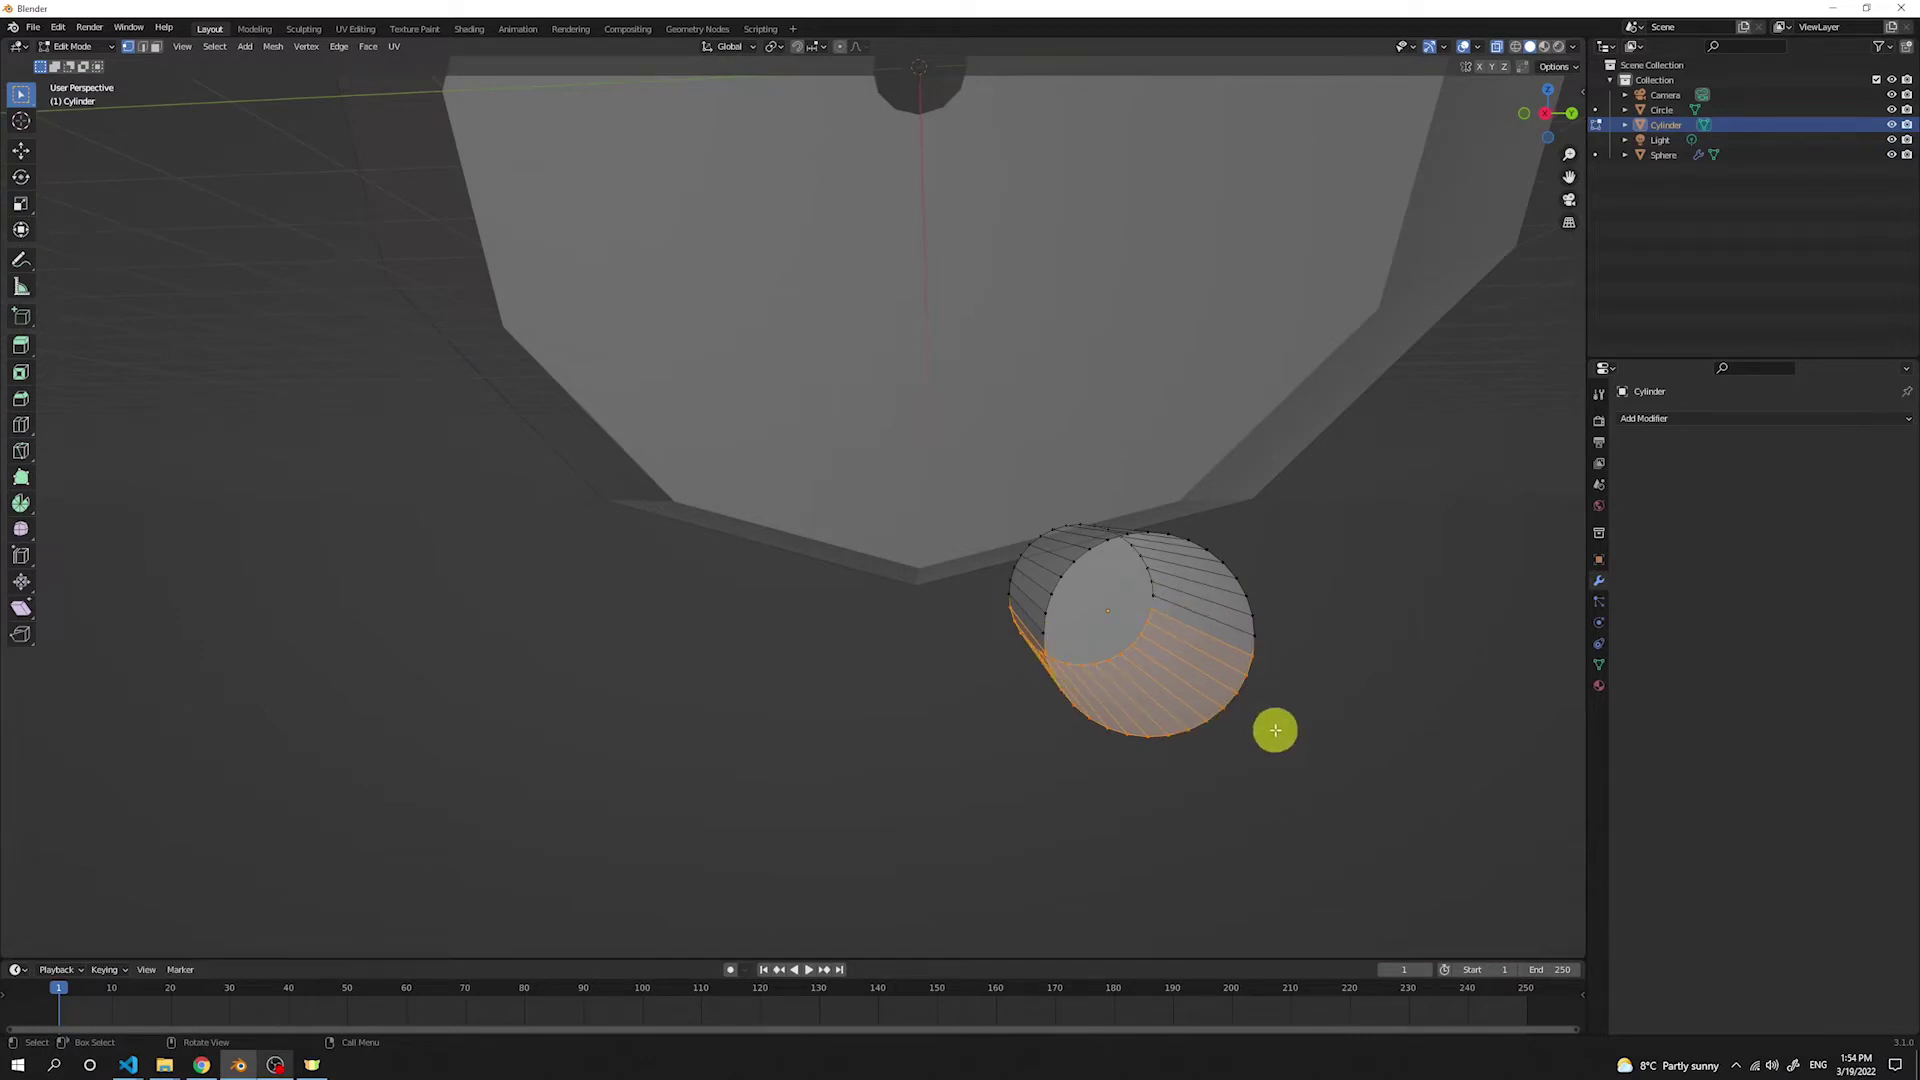
{"action": "key", "text": "x"}
{"action": "left_click", "coordinate": [1318, 603]}
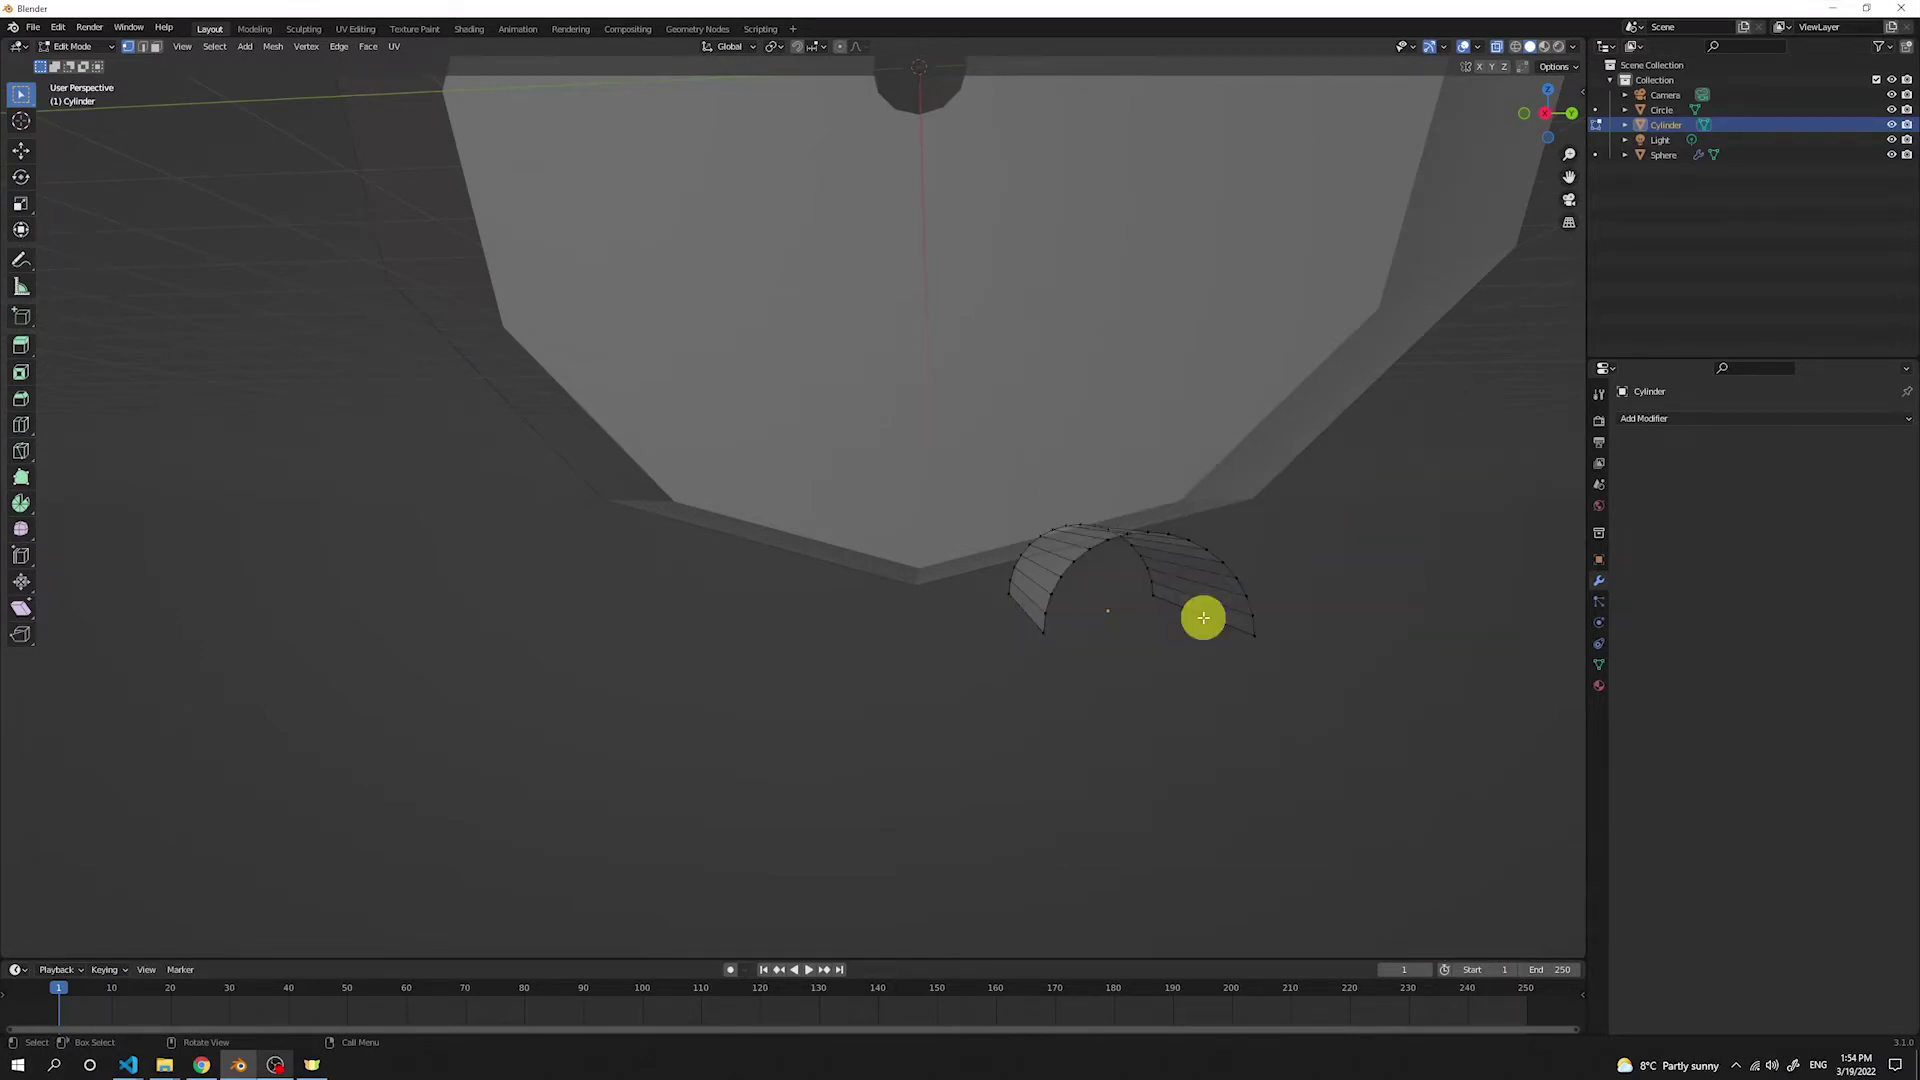
Step: Fill a face between the half cylinder's two lowest long edges to close its flat underside, and turn X-ray off
{"action": "key", "text": "KP_1"}
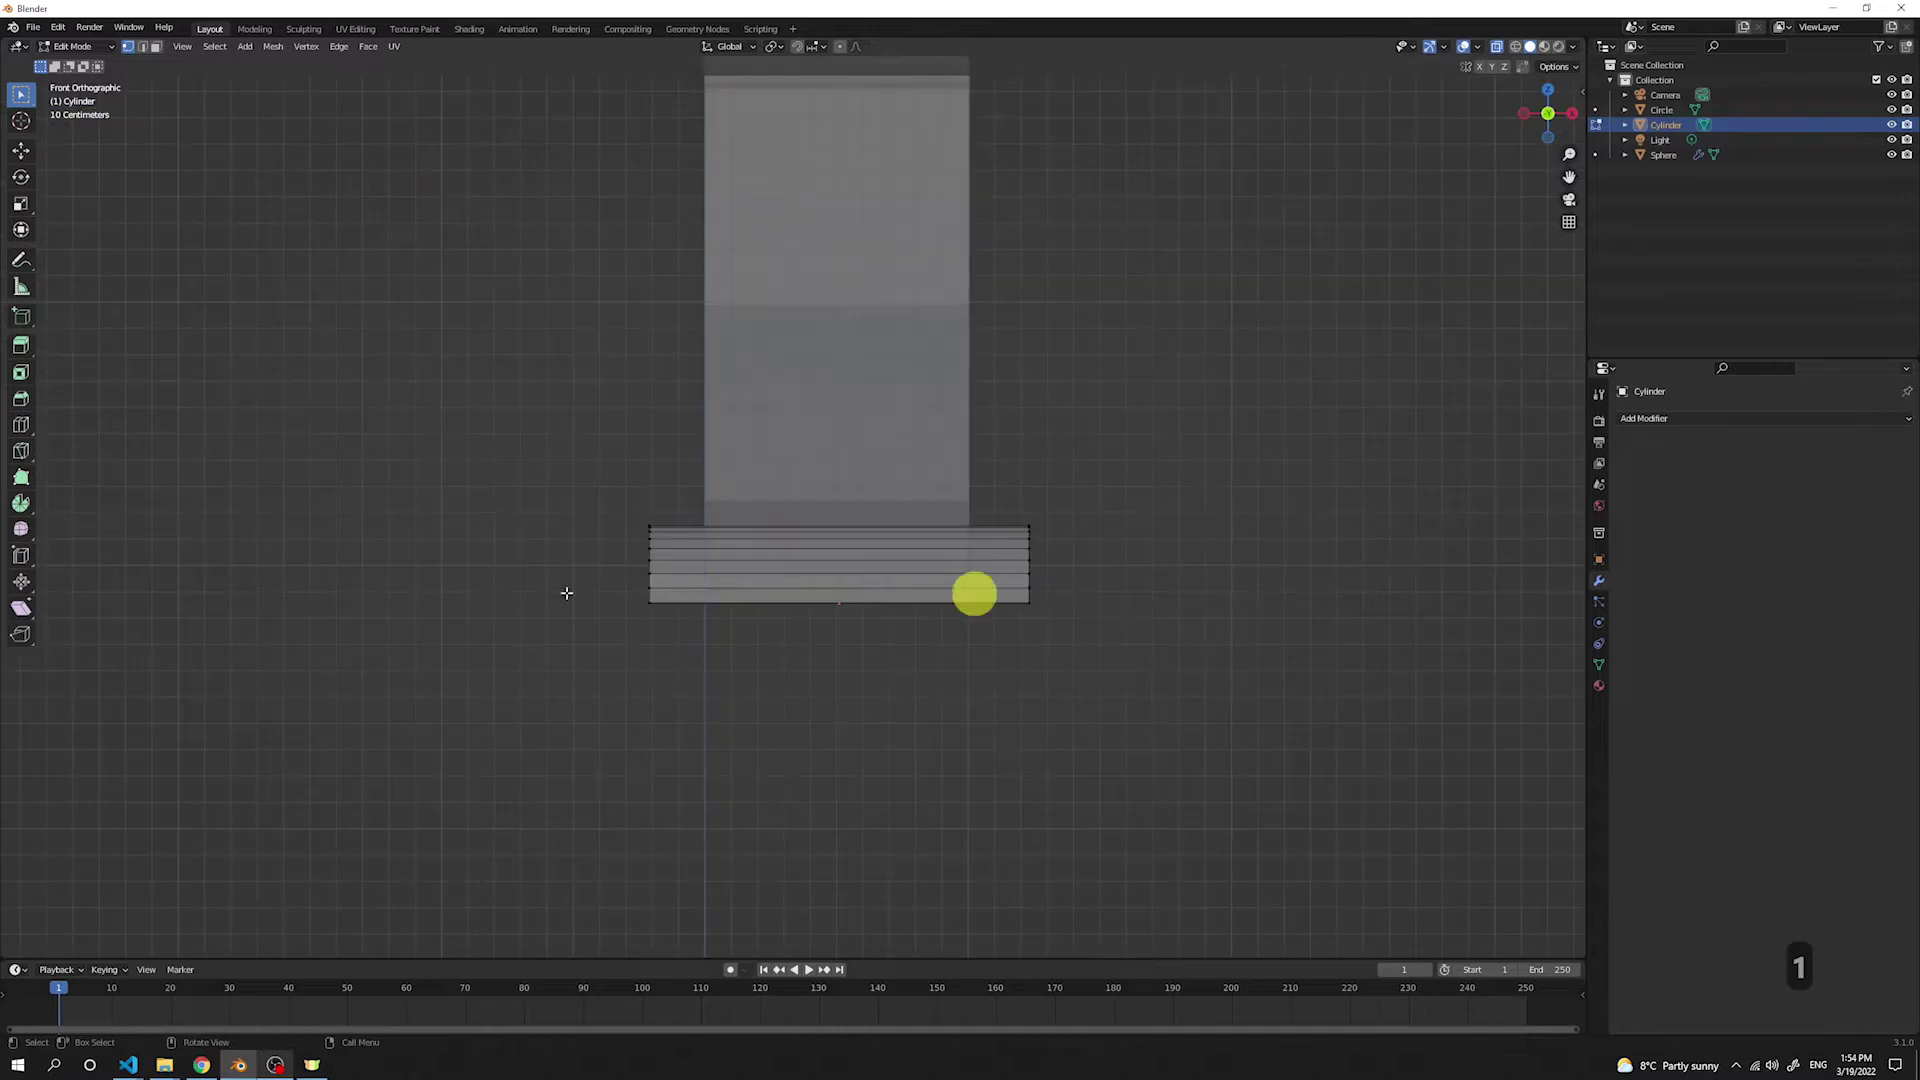
{"action": "left_click_drag", "start_coordinate": [613, 593], "coordinate": [1123, 626]}
{"action": "middle_click_drag", "start_coordinate": [1189, 571], "coordinate": [1174, 664]}
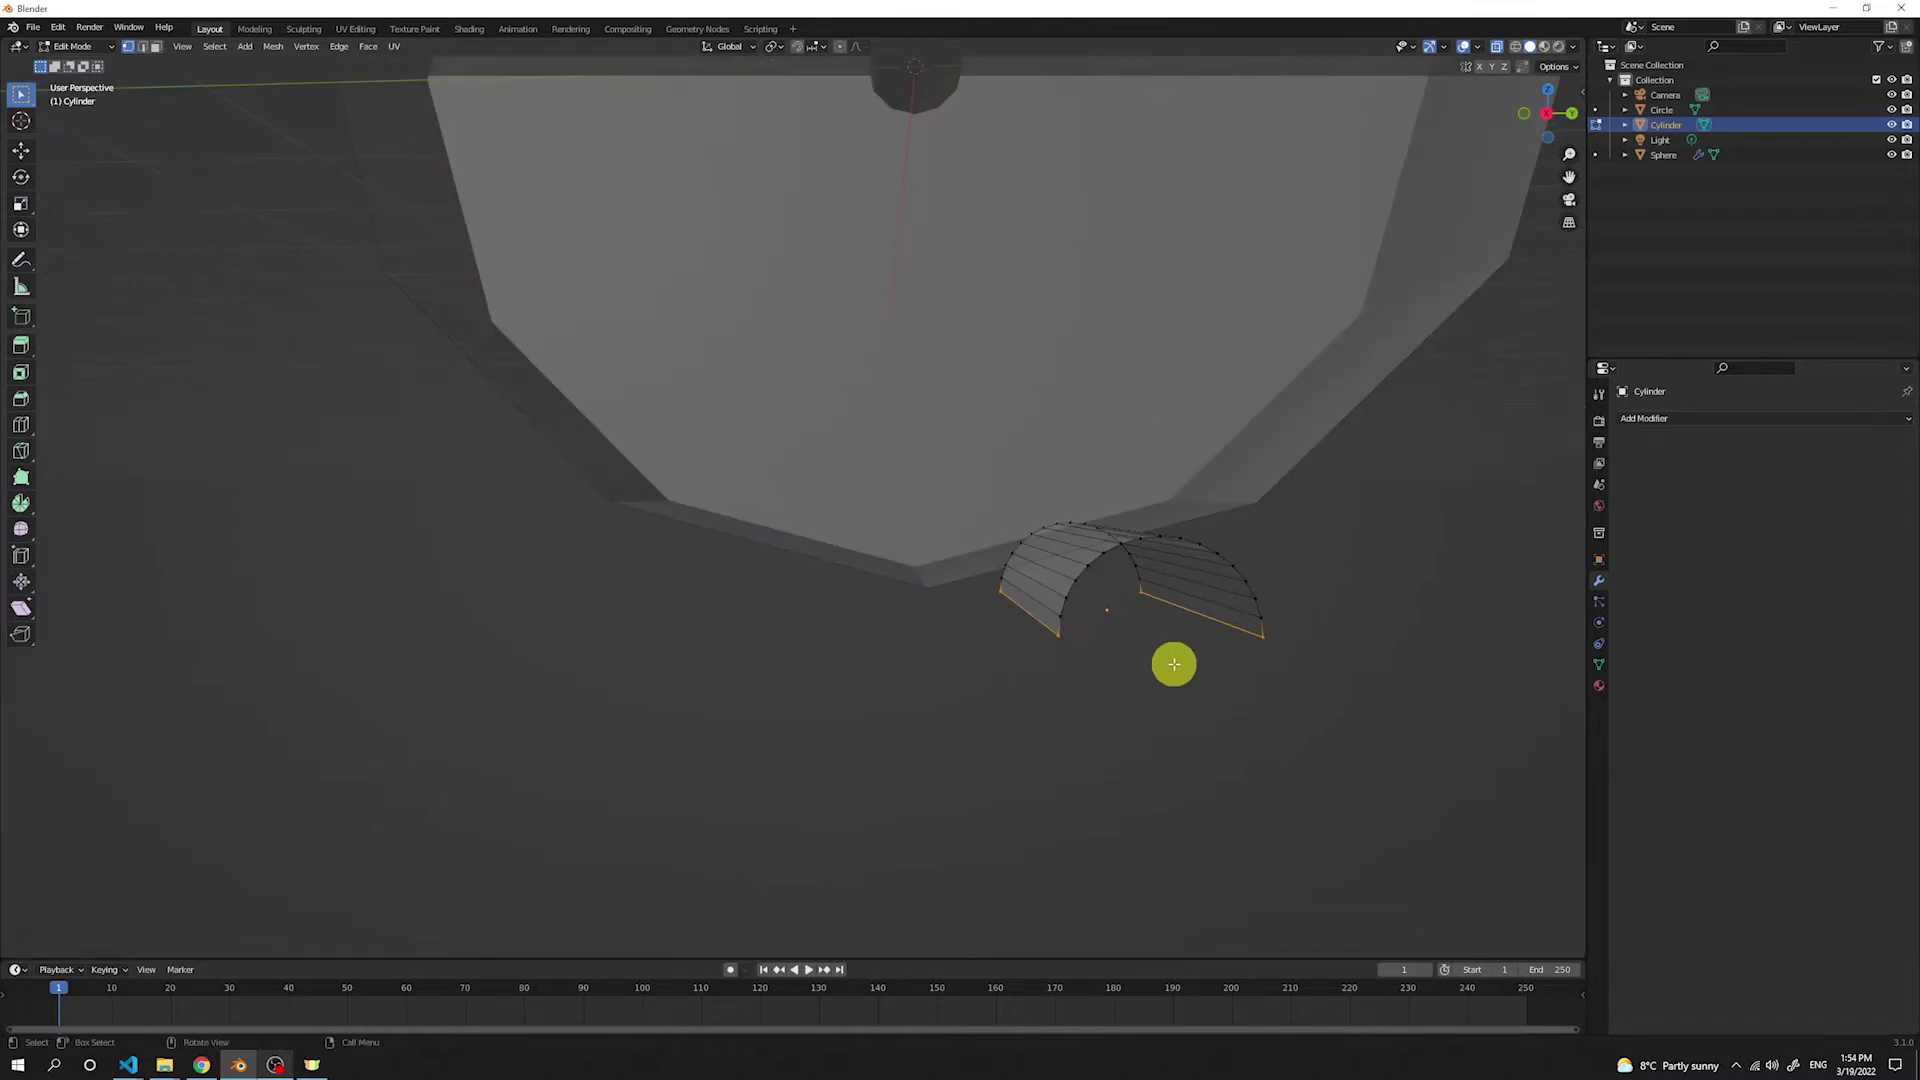
{"action": "key", "text": "f"}
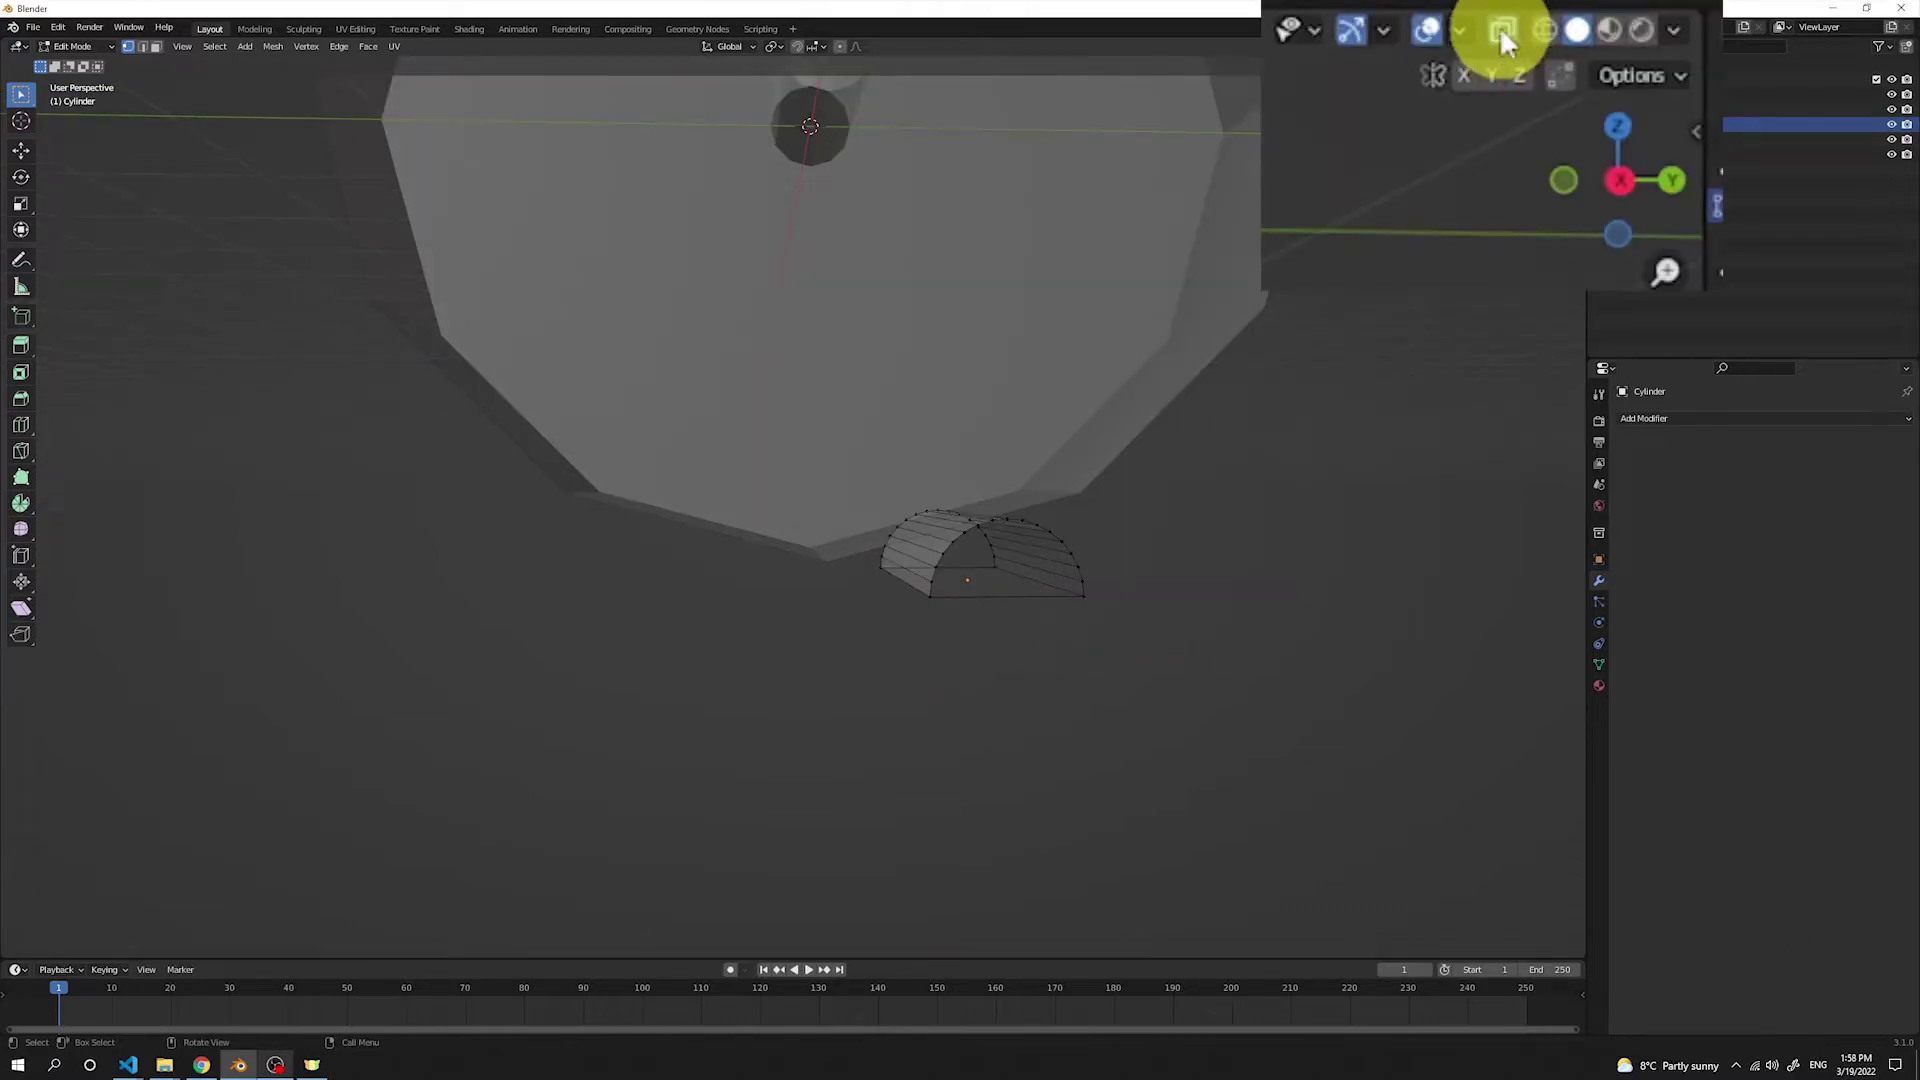
{"action": "left_click", "coordinate": [1497, 48]}
{"action": "scroll", "coordinate": [1119, 544], "scroll_direction": "up", "scroll_amount": 2}
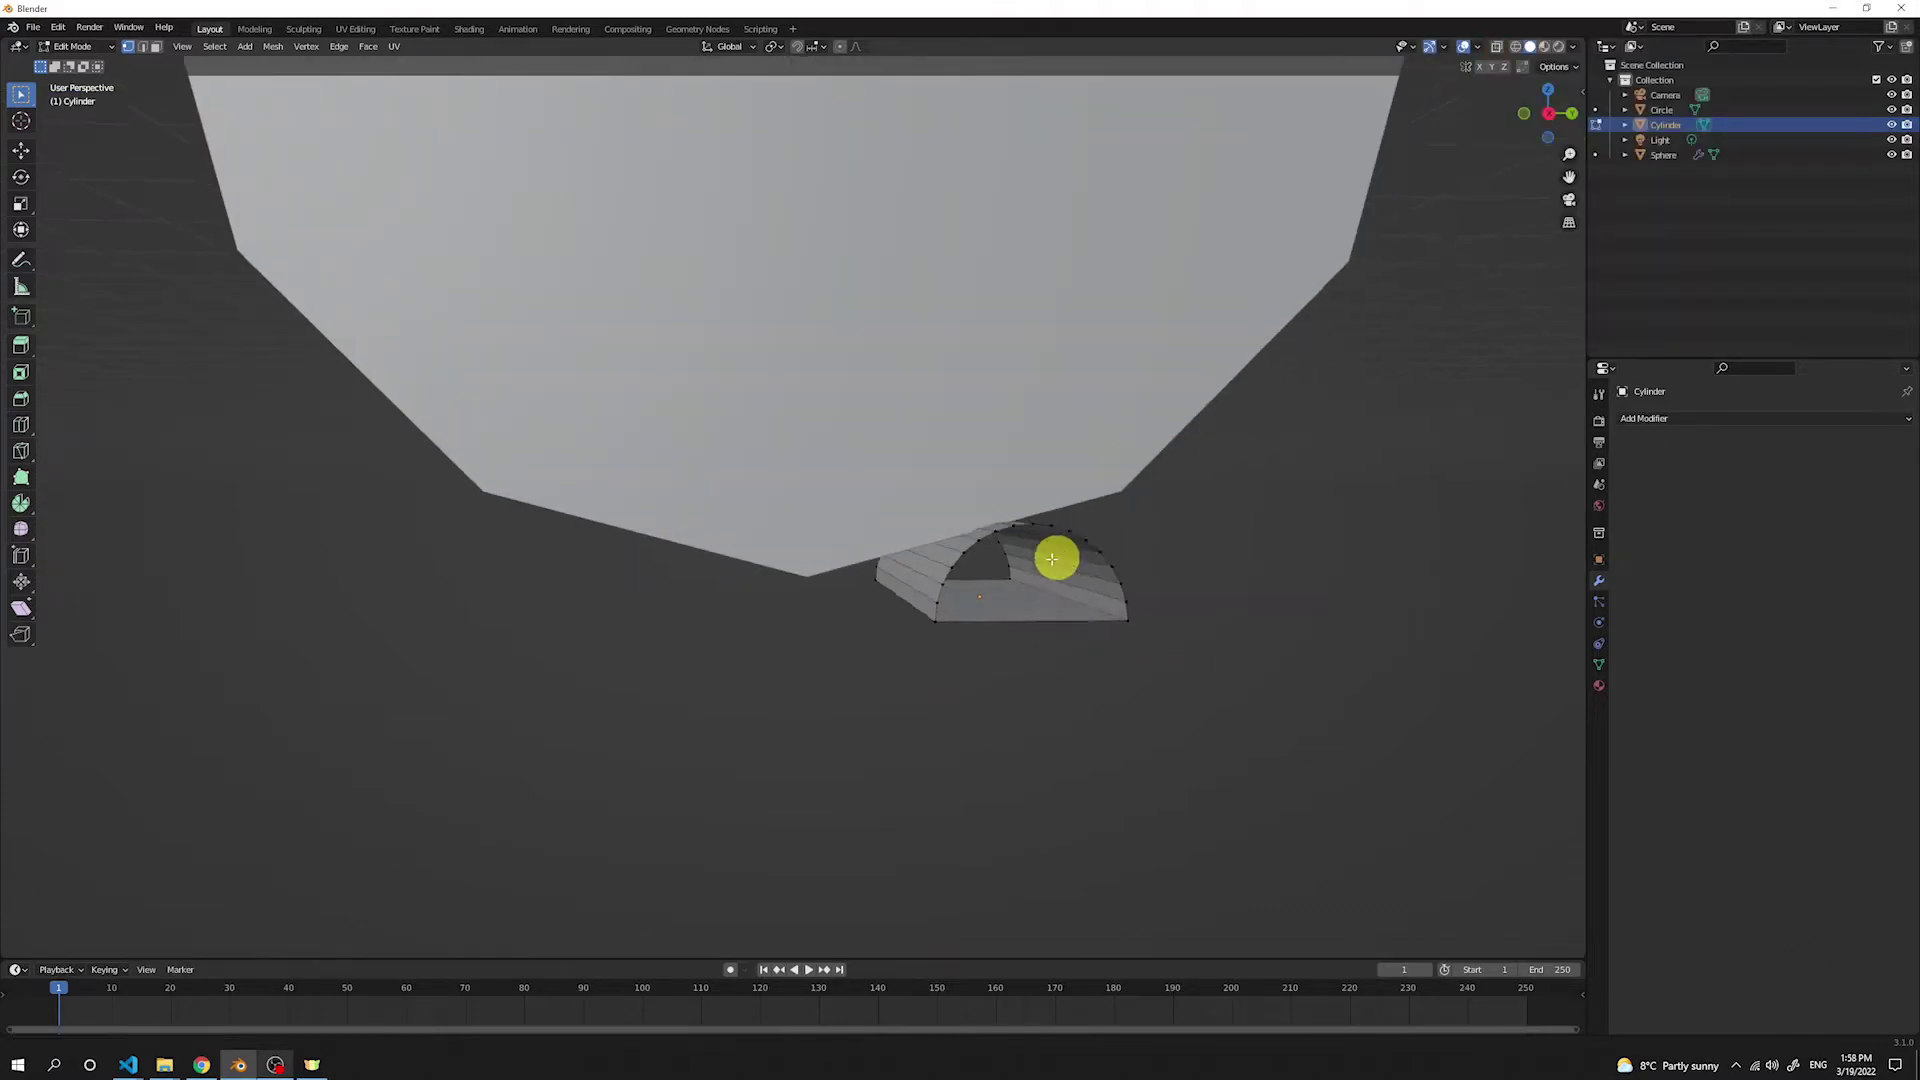
Step: In edge select mode, select the edge loop around the half cylinder's near open end and fill it with a face
{"action": "scroll", "coordinate": [1040, 560], "scroll_direction": "up", "scroll_amount": 2}
{"action": "middle_click_drag", "start_coordinate": [1050, 587], "coordinate": [956, 583], "text": "shift"}
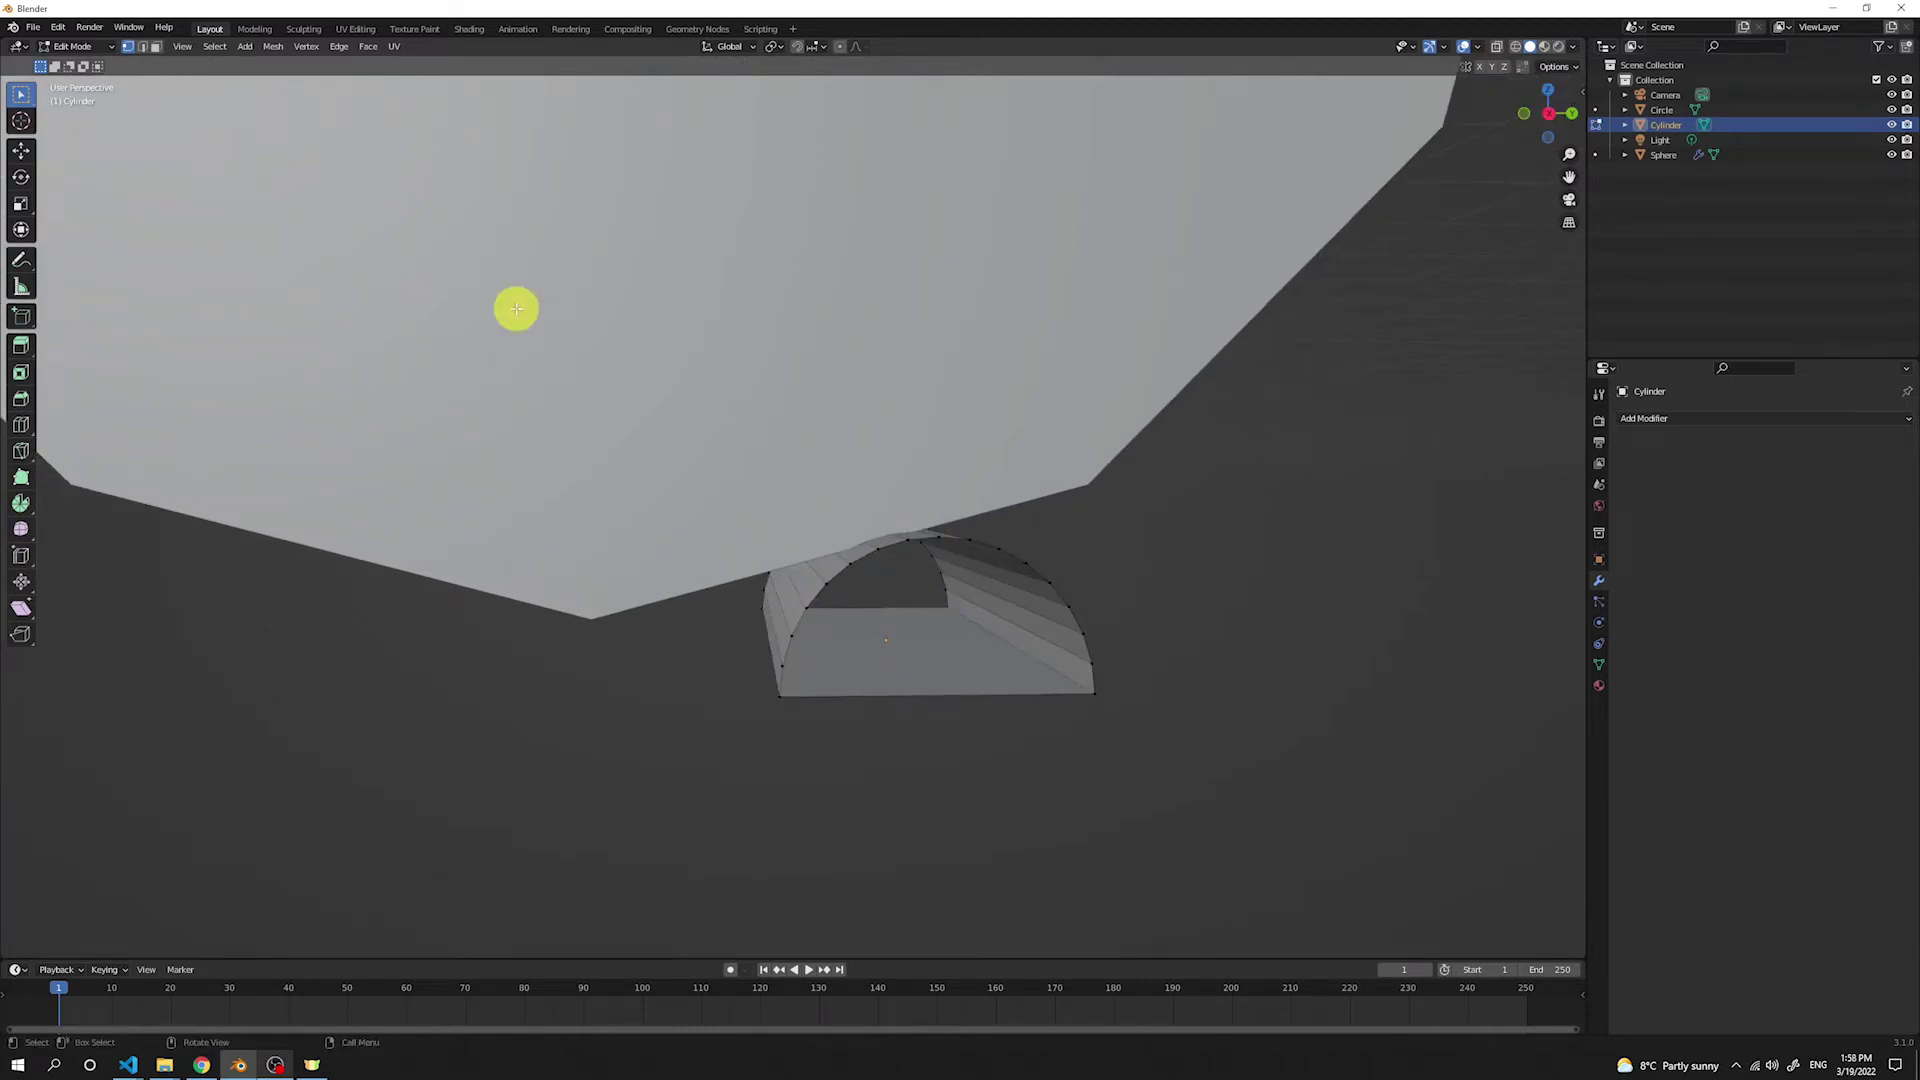
{"action": "left_click", "coordinate": [141, 46]}
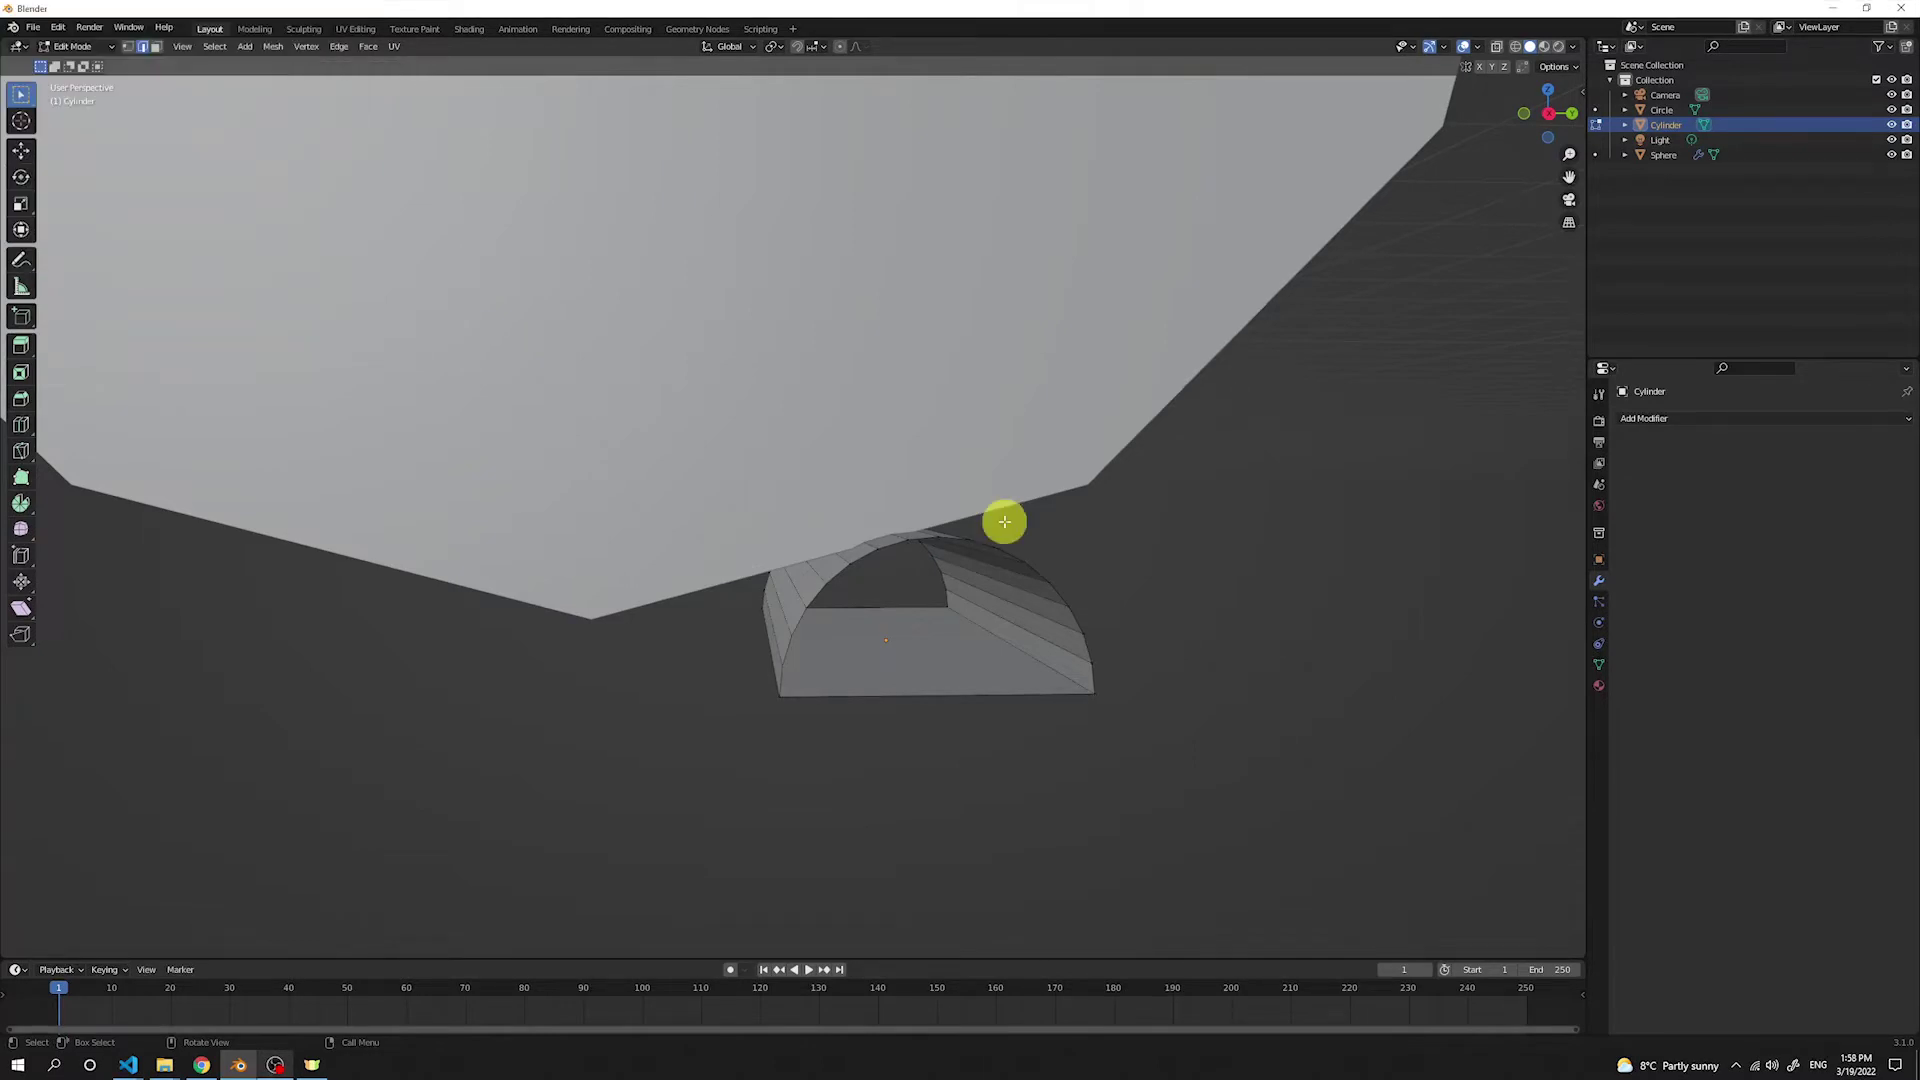
{"action": "left_click", "coordinate": [1035, 571], "text": "alt"}
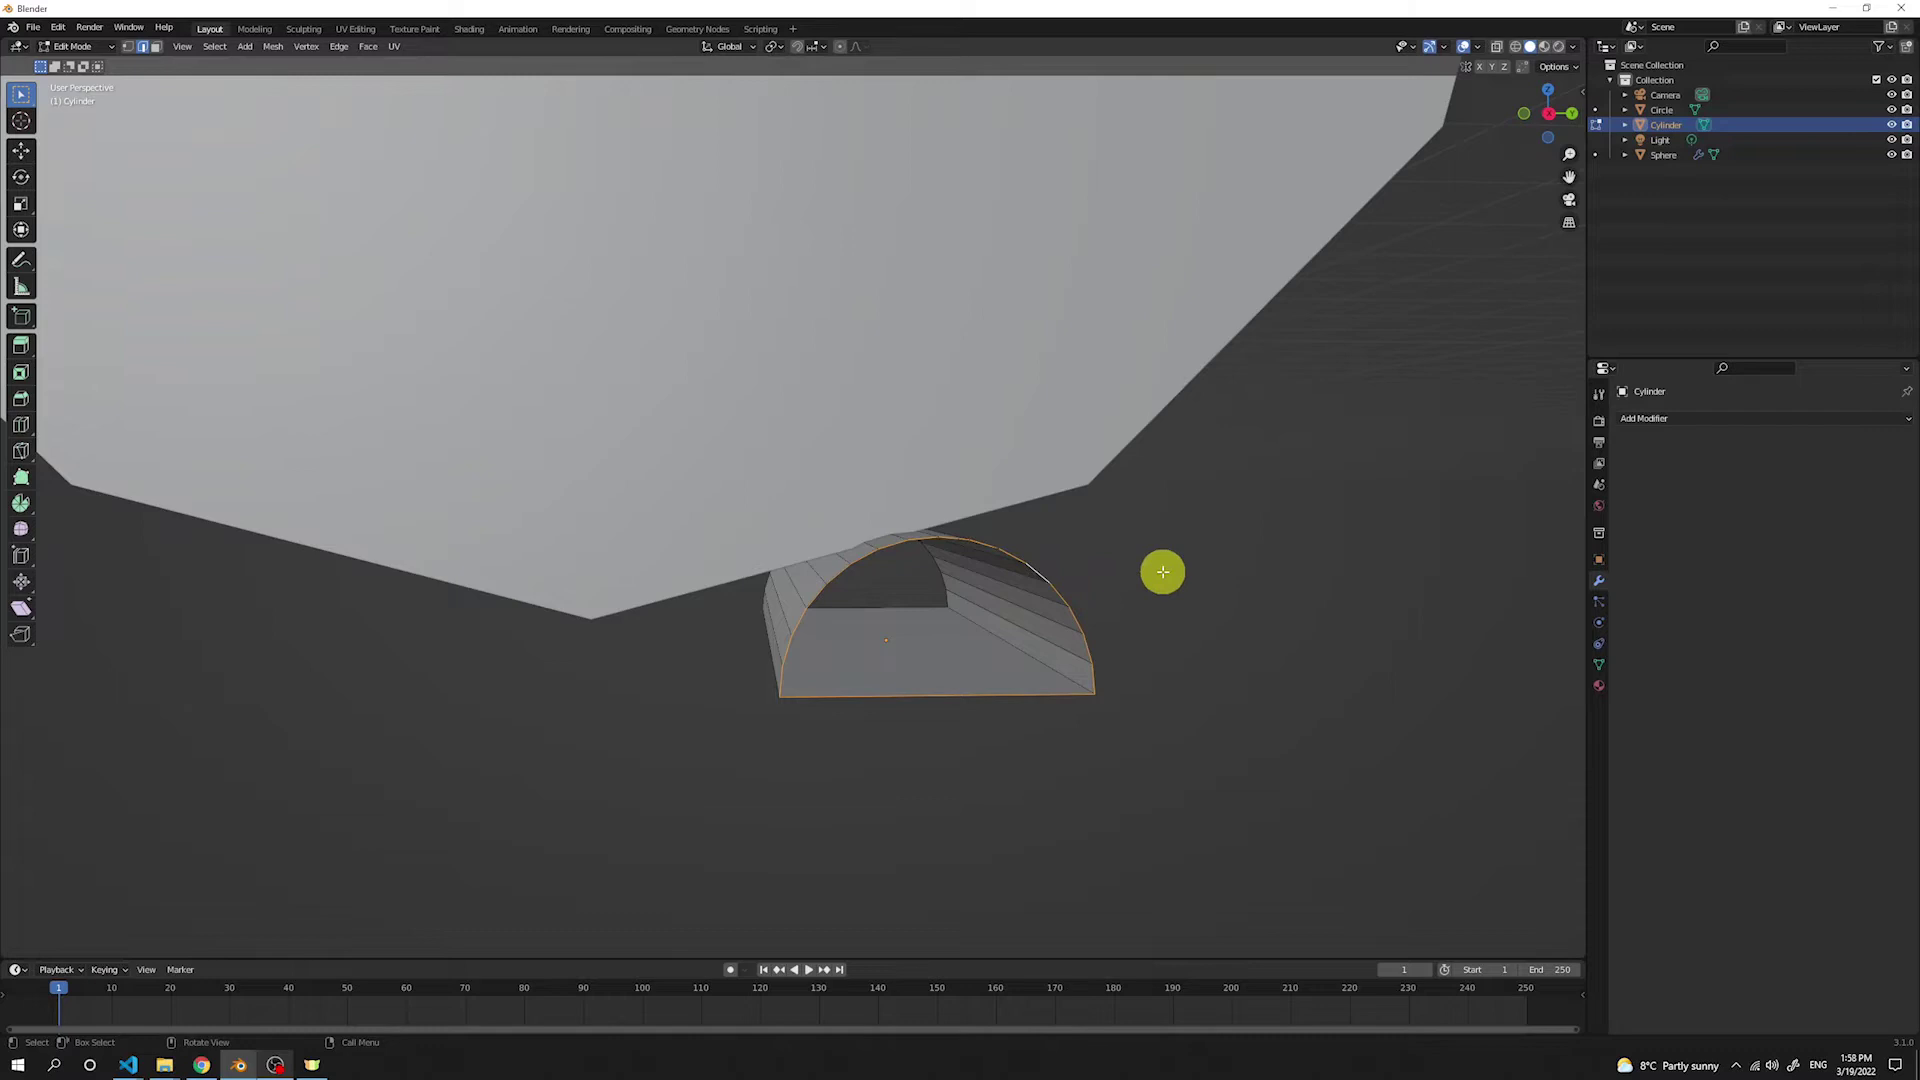
{"action": "key", "text": "f"}
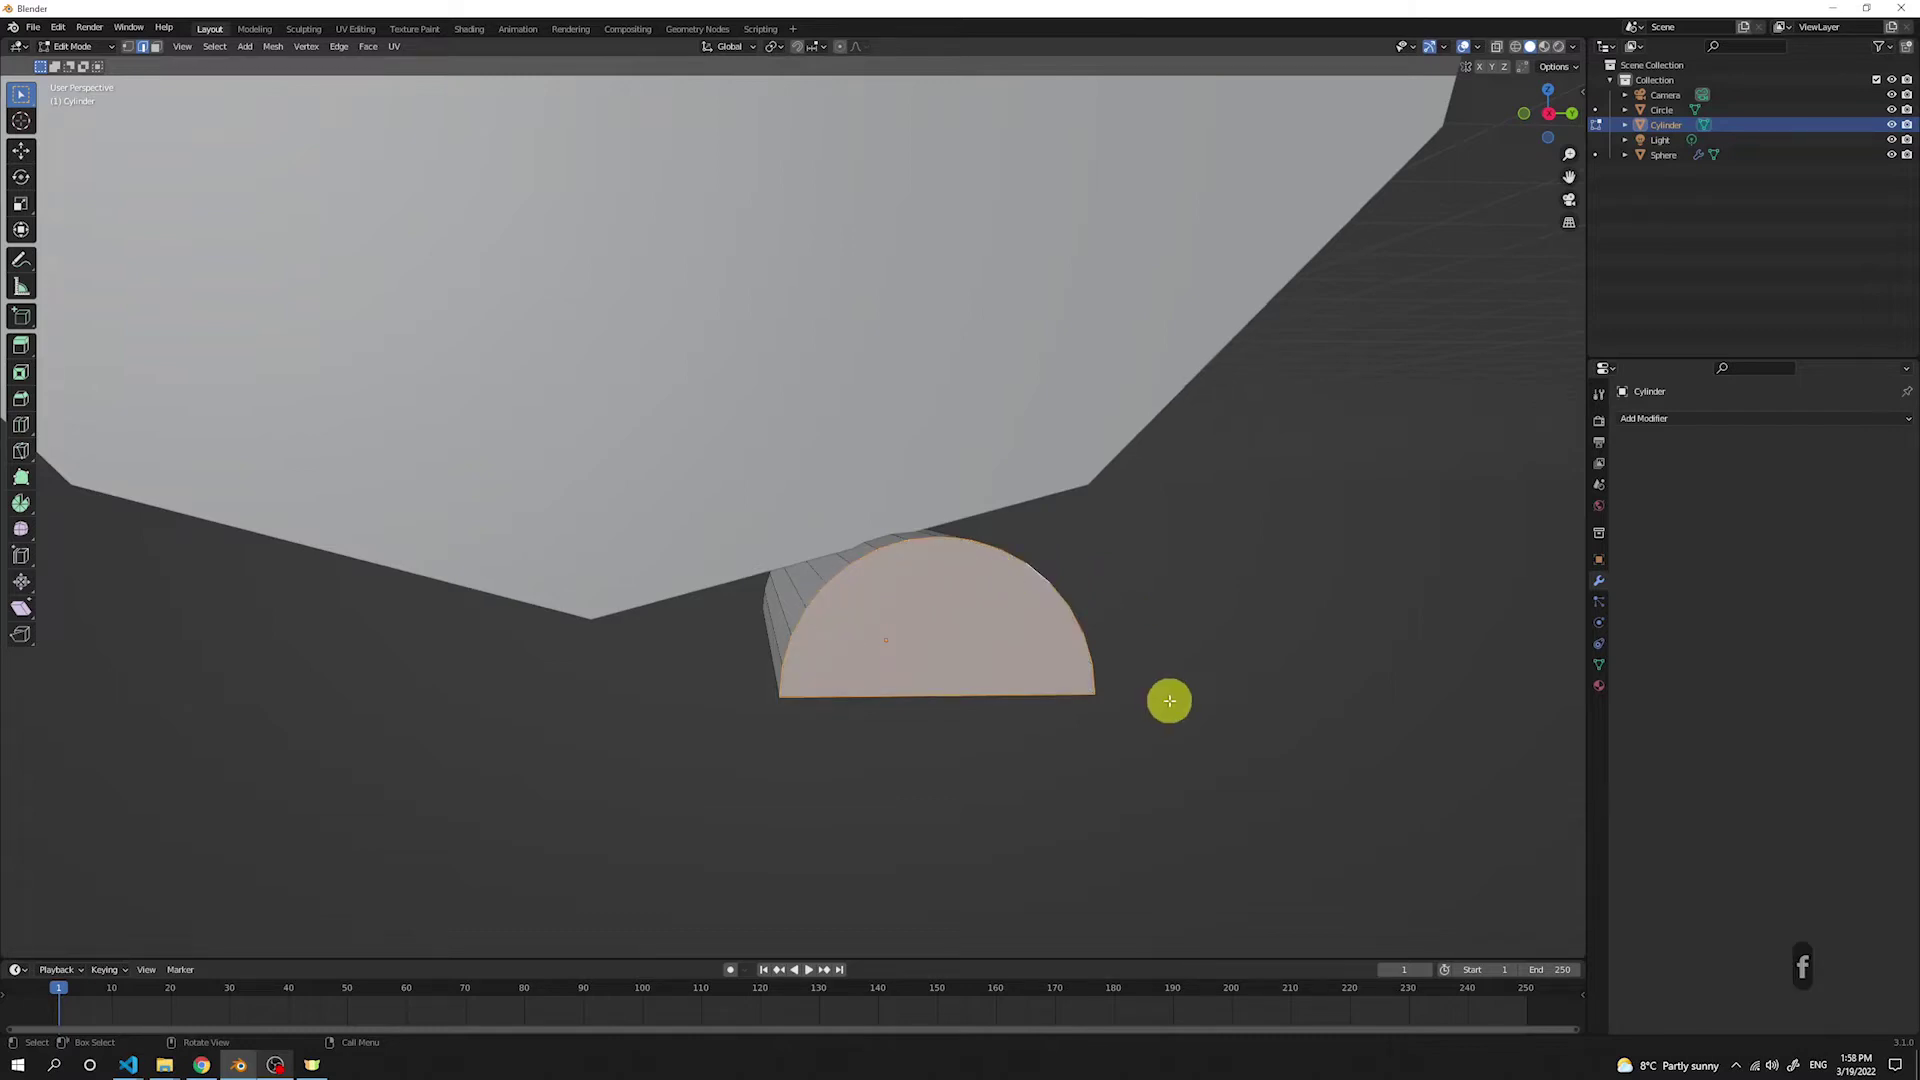
Step: Fill the half cylinder's opposite open end with a face as well and return to Object Mode
{"action": "middle_click_drag", "start_coordinate": [1299, 591], "coordinate": [994, 647]}
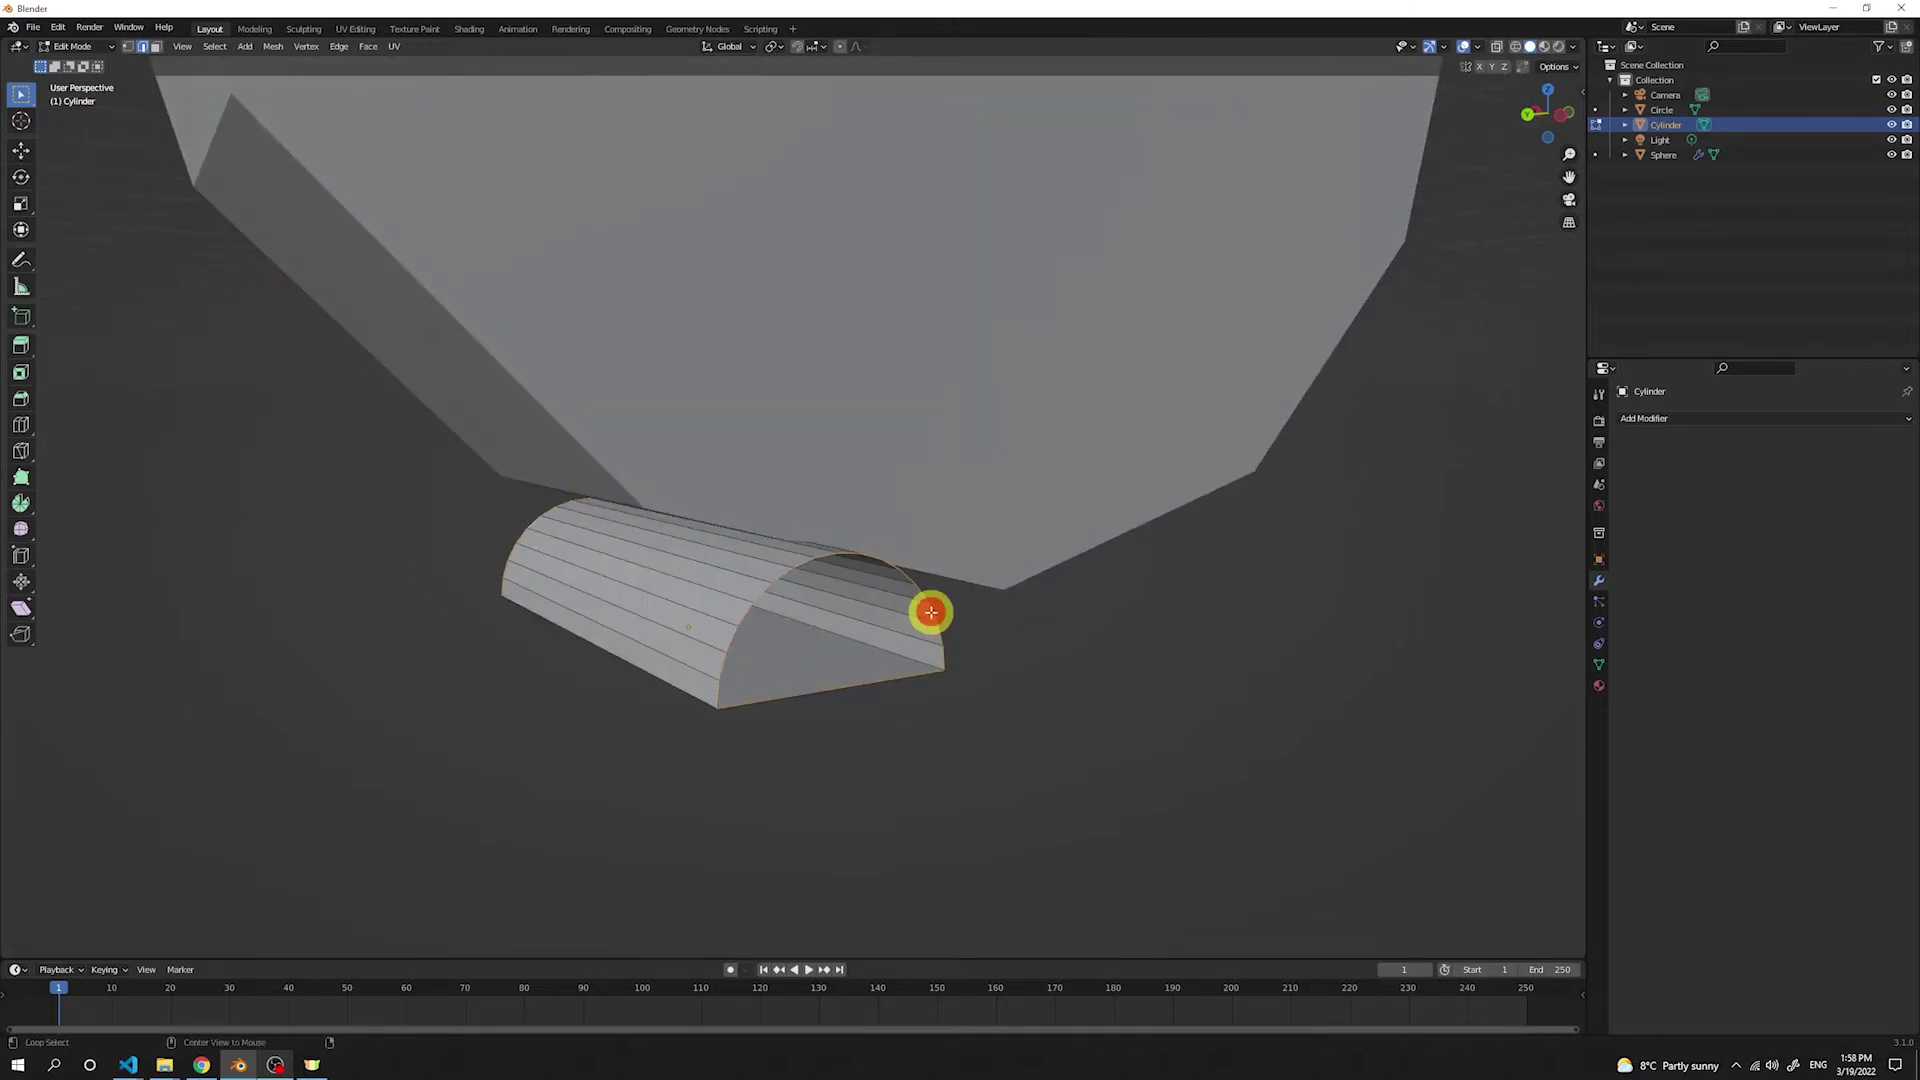
{"action": "left_click", "coordinate": [845, 619]}
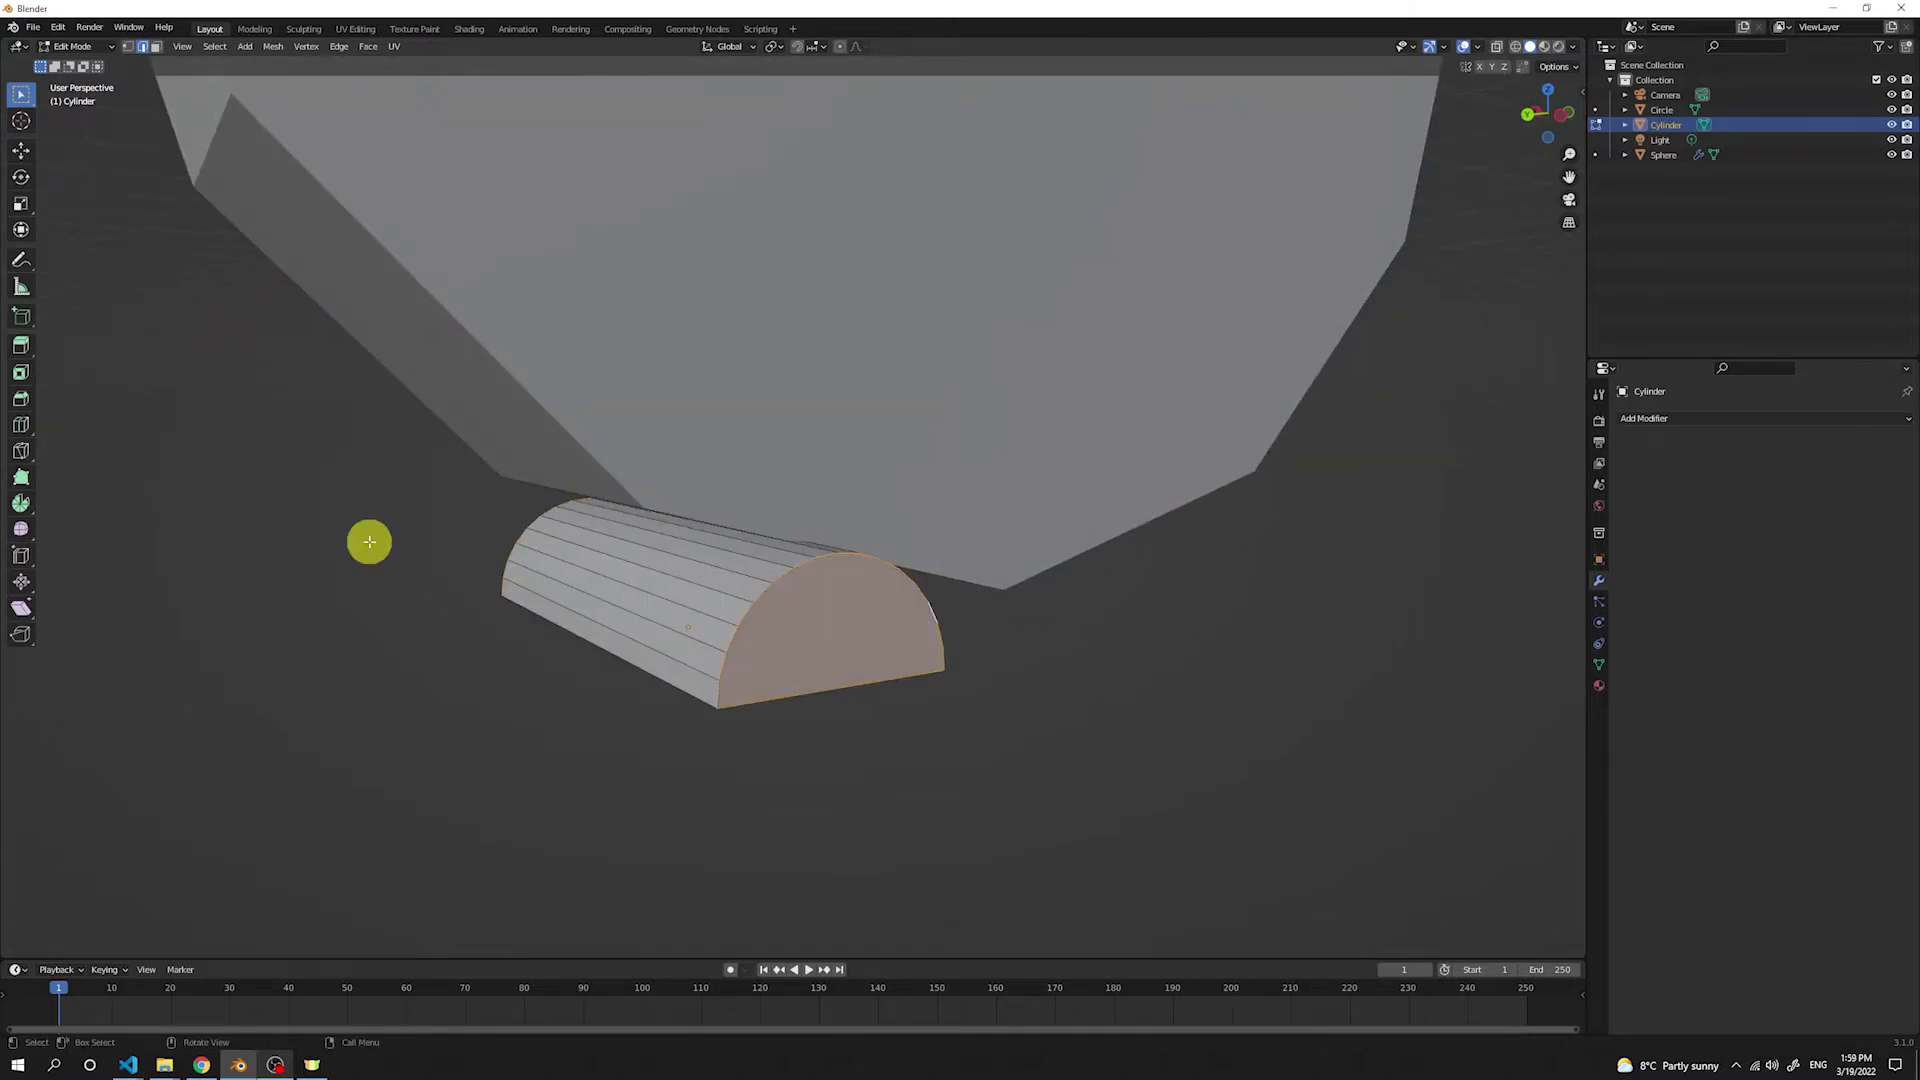
{"action": "key", "text": "Tab"}
{"action": "middle_click_drag", "start_coordinate": [360, 510], "coordinate": [854, 509]}
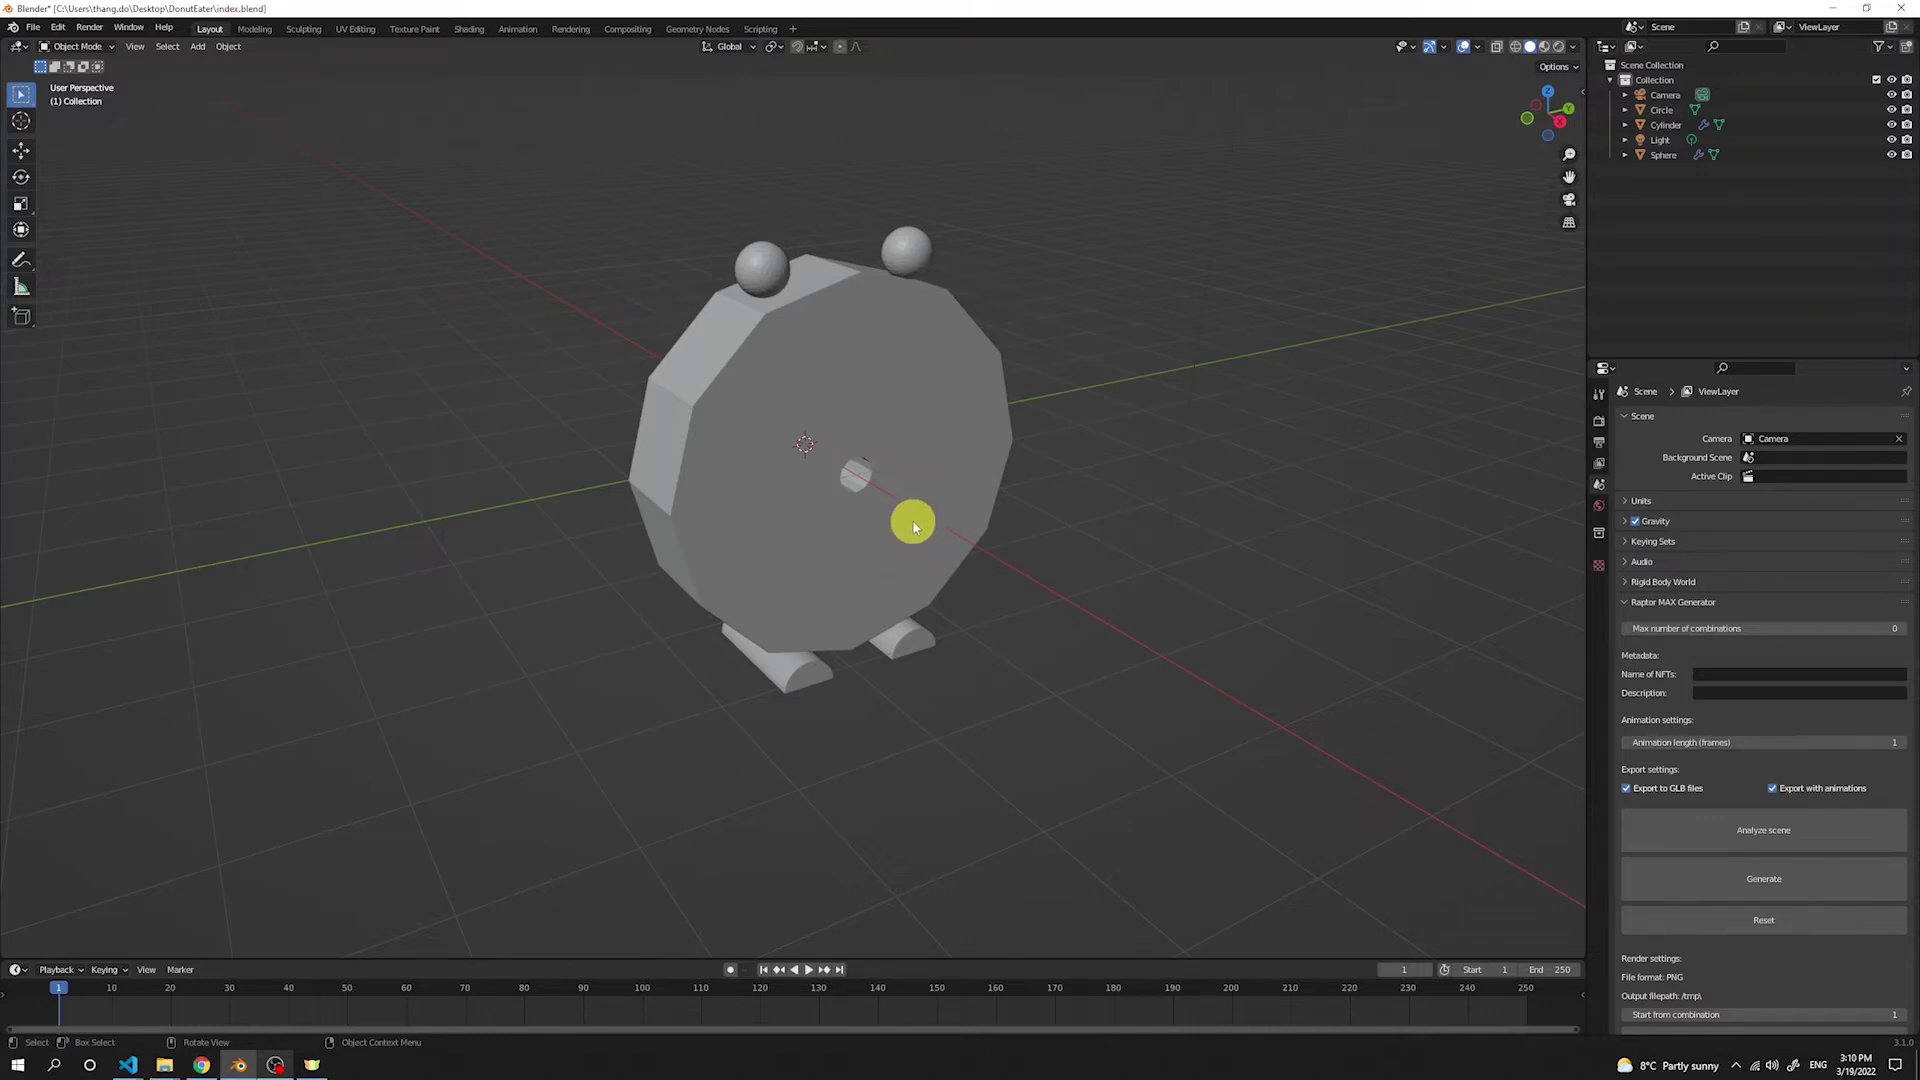
Step: Add a torus mesh and set its minor radius to 0.5 m
{"action": "key", "text": "shift+a"}
{"action": "mouse_move", "coordinate": [909, 514]}
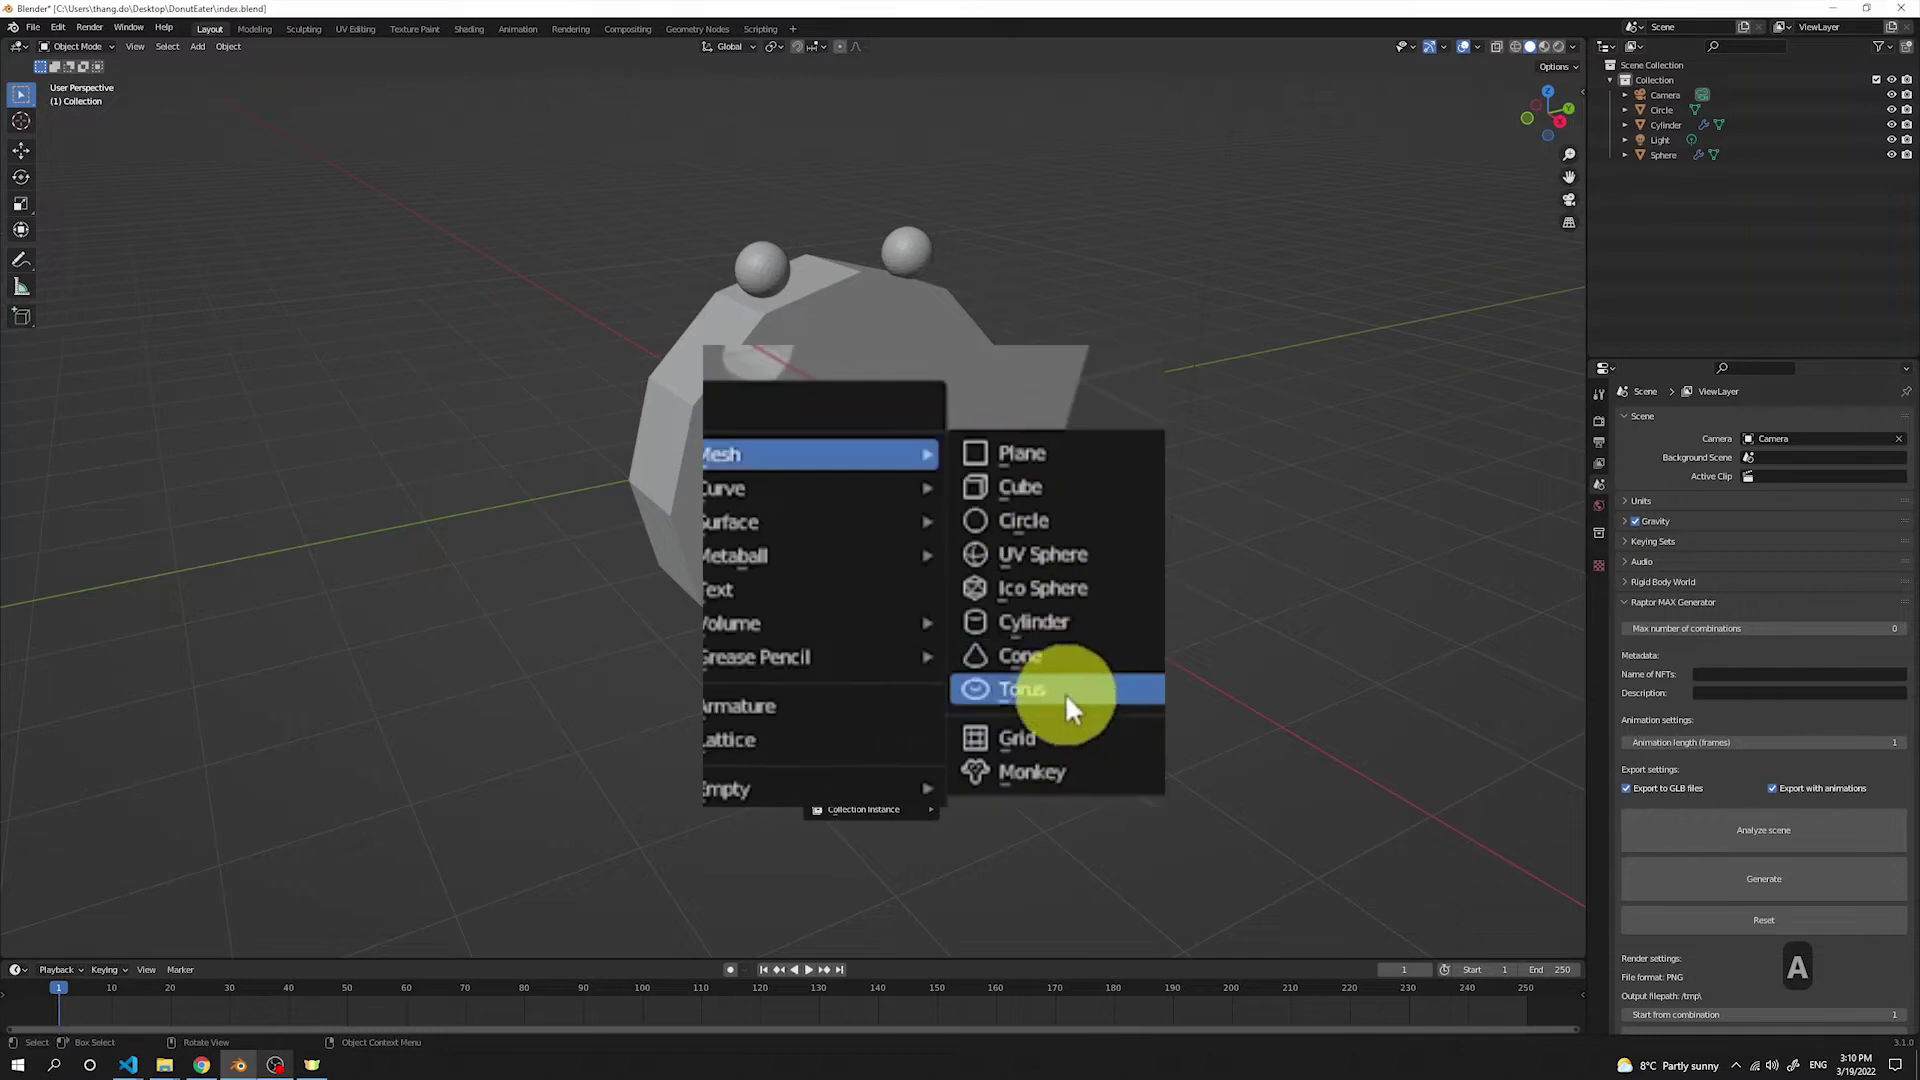
{"action": "left_click", "coordinate": [1065, 693]}
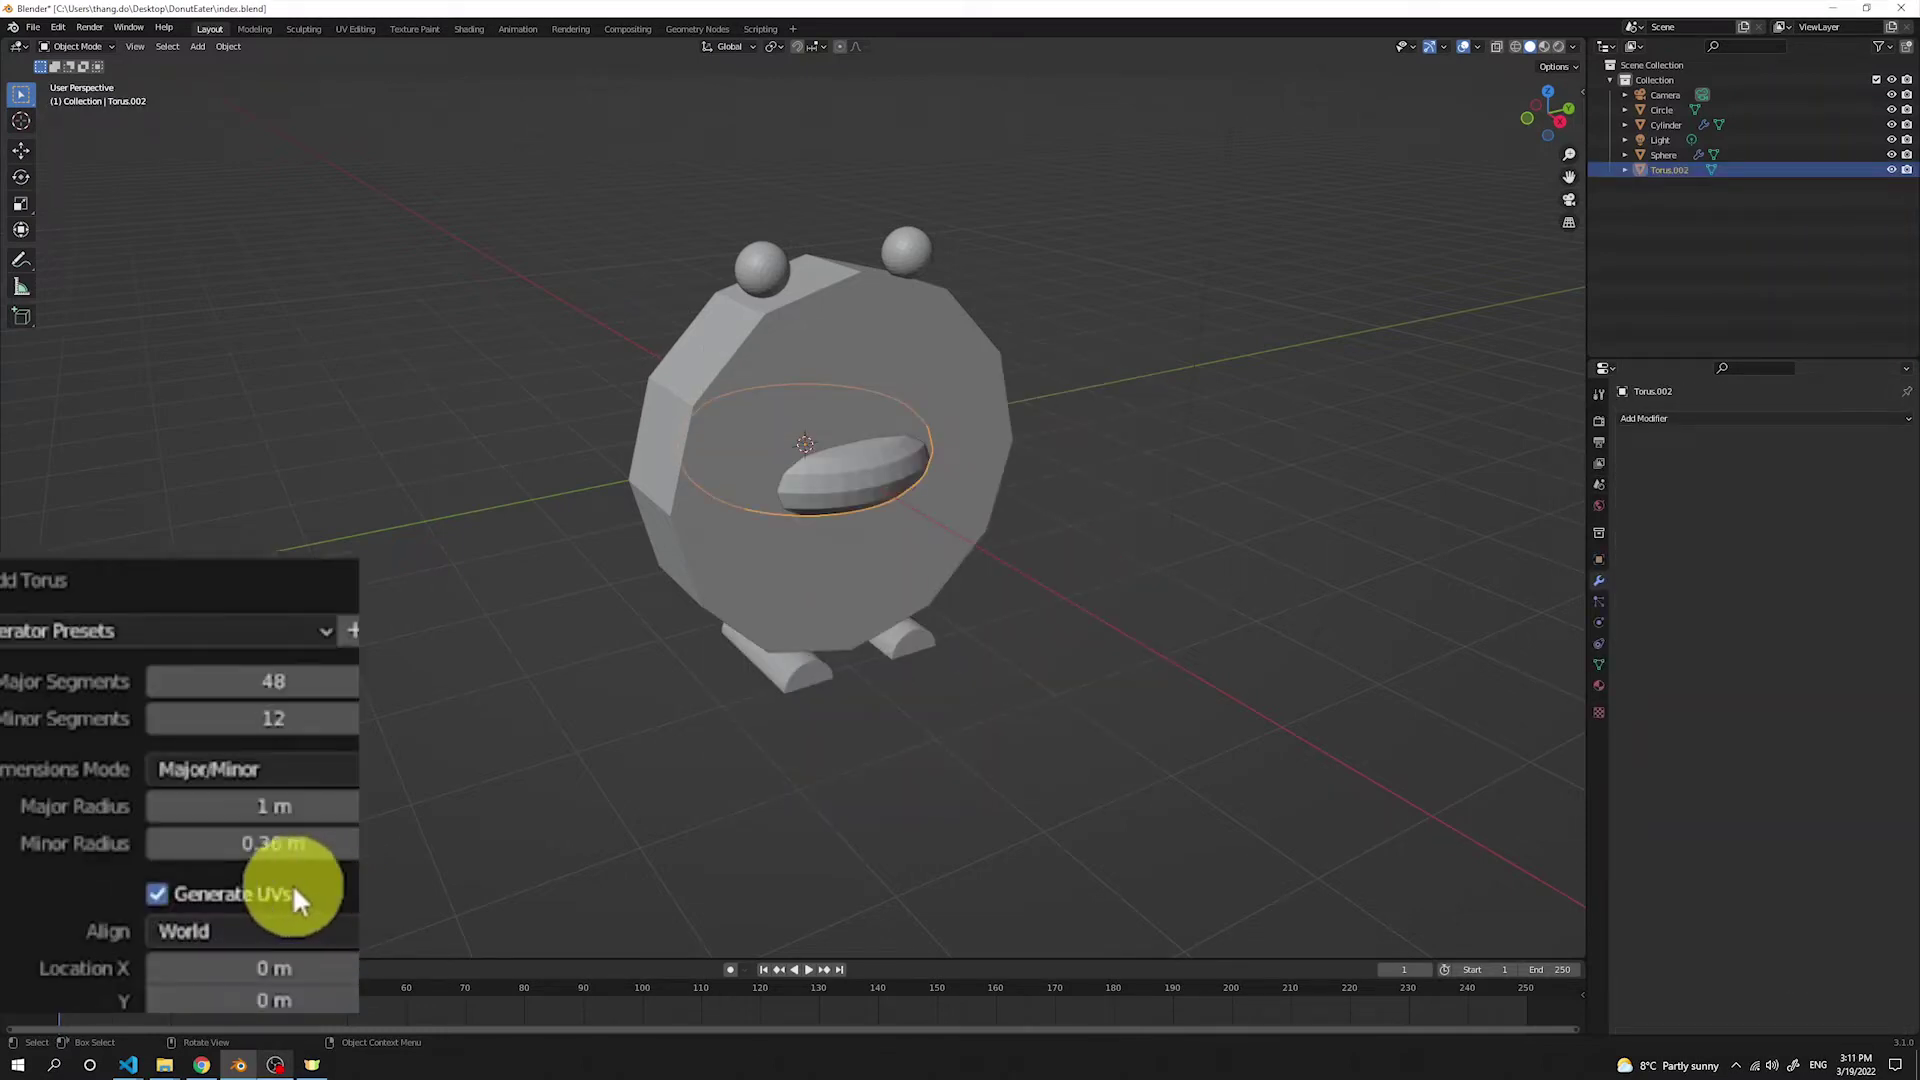
{"action": "left_click", "coordinate": [266, 844]}
{"action": "type", "text": "0."}
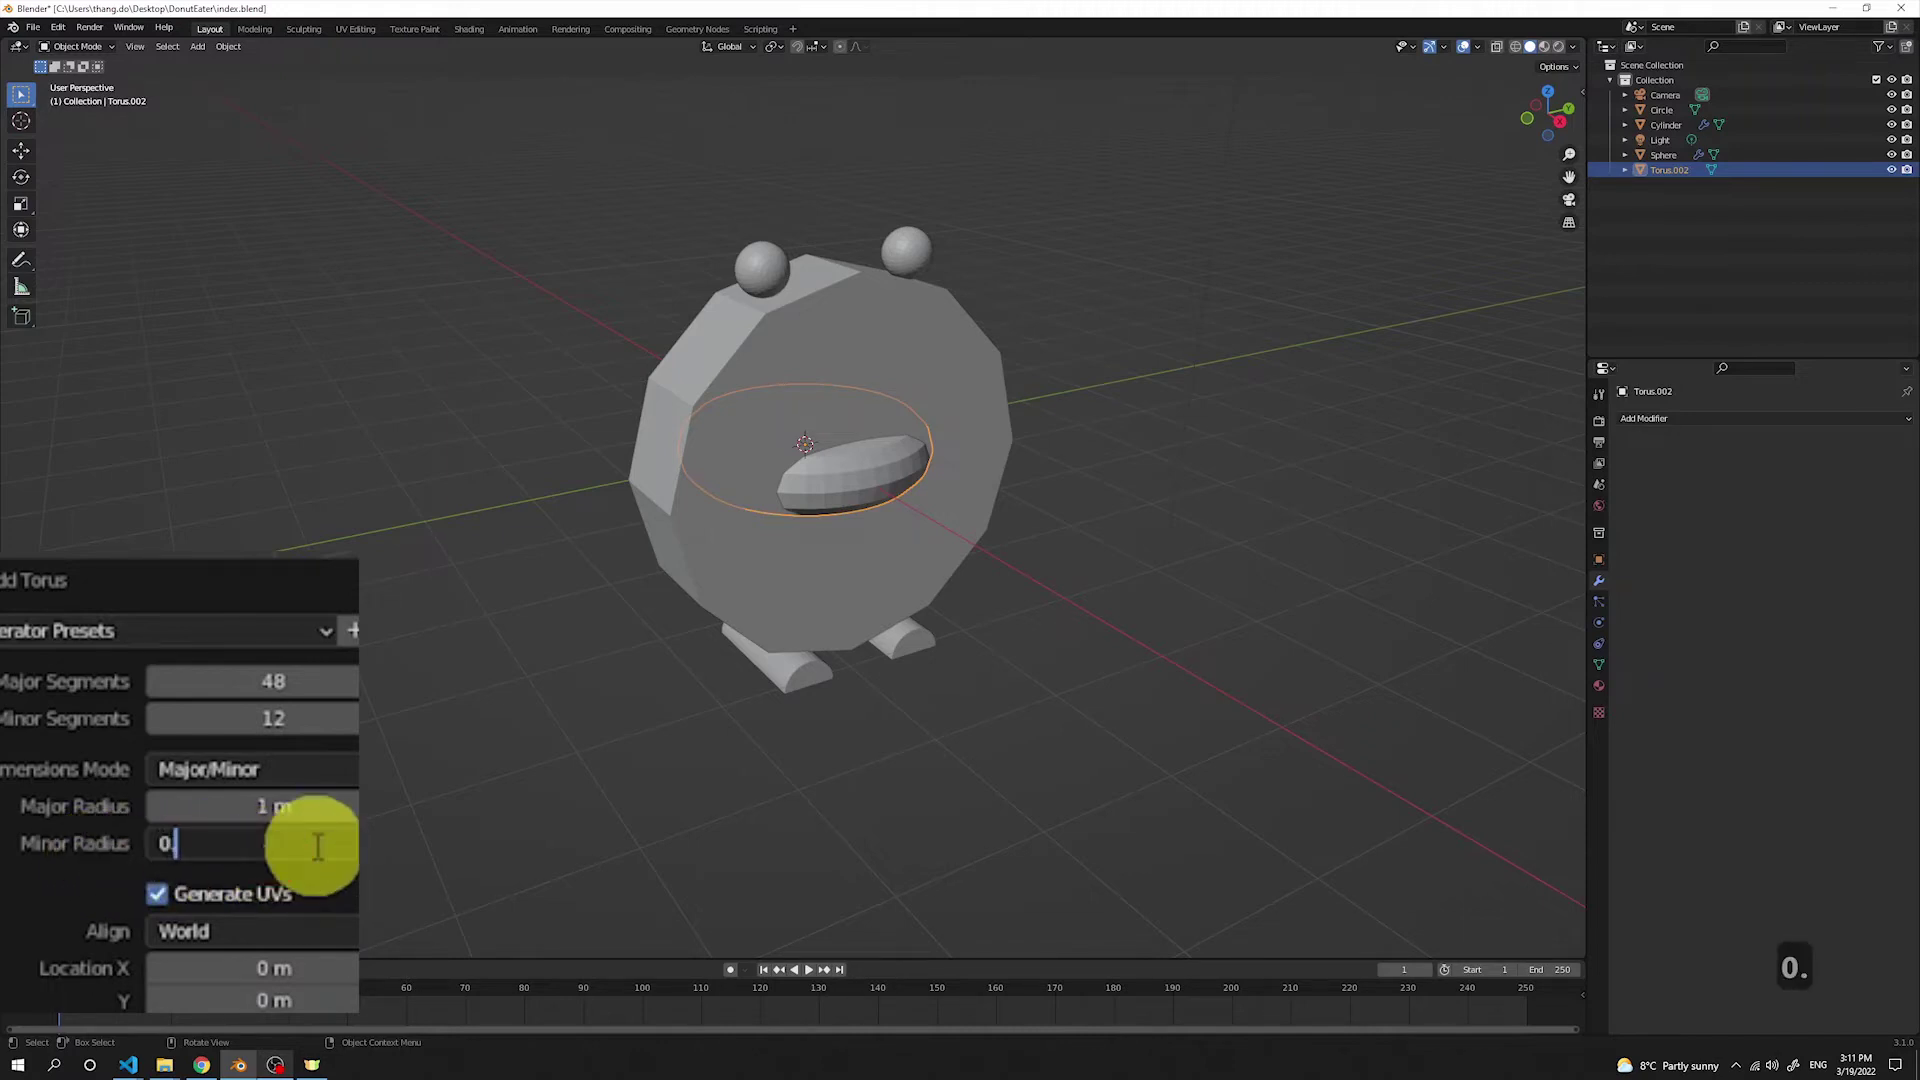
{"action": "type", "text": "5"}
{"action": "key", "text": "Return"}
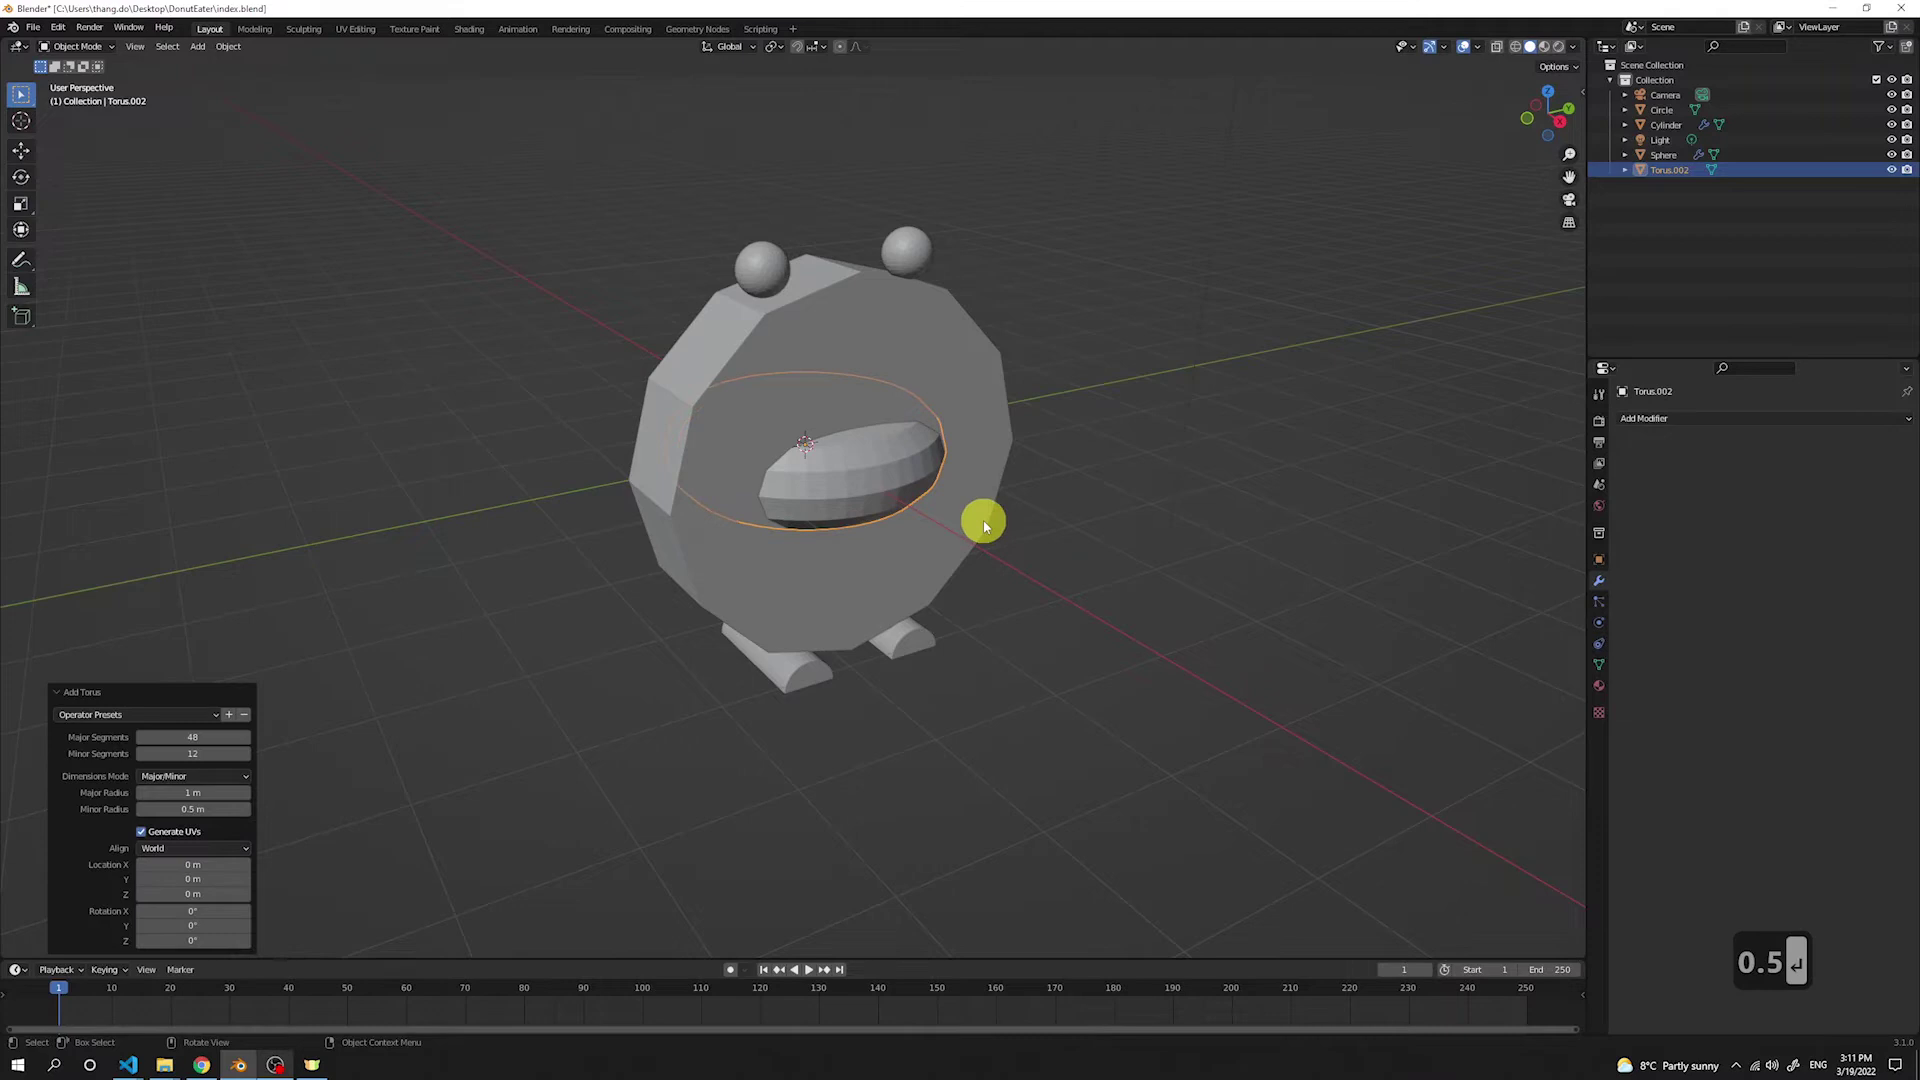
Step: Move the torus about 3.009 m along the global X axis, out in front of the wheel, and scale it down
{"action": "key", "text": "g"}
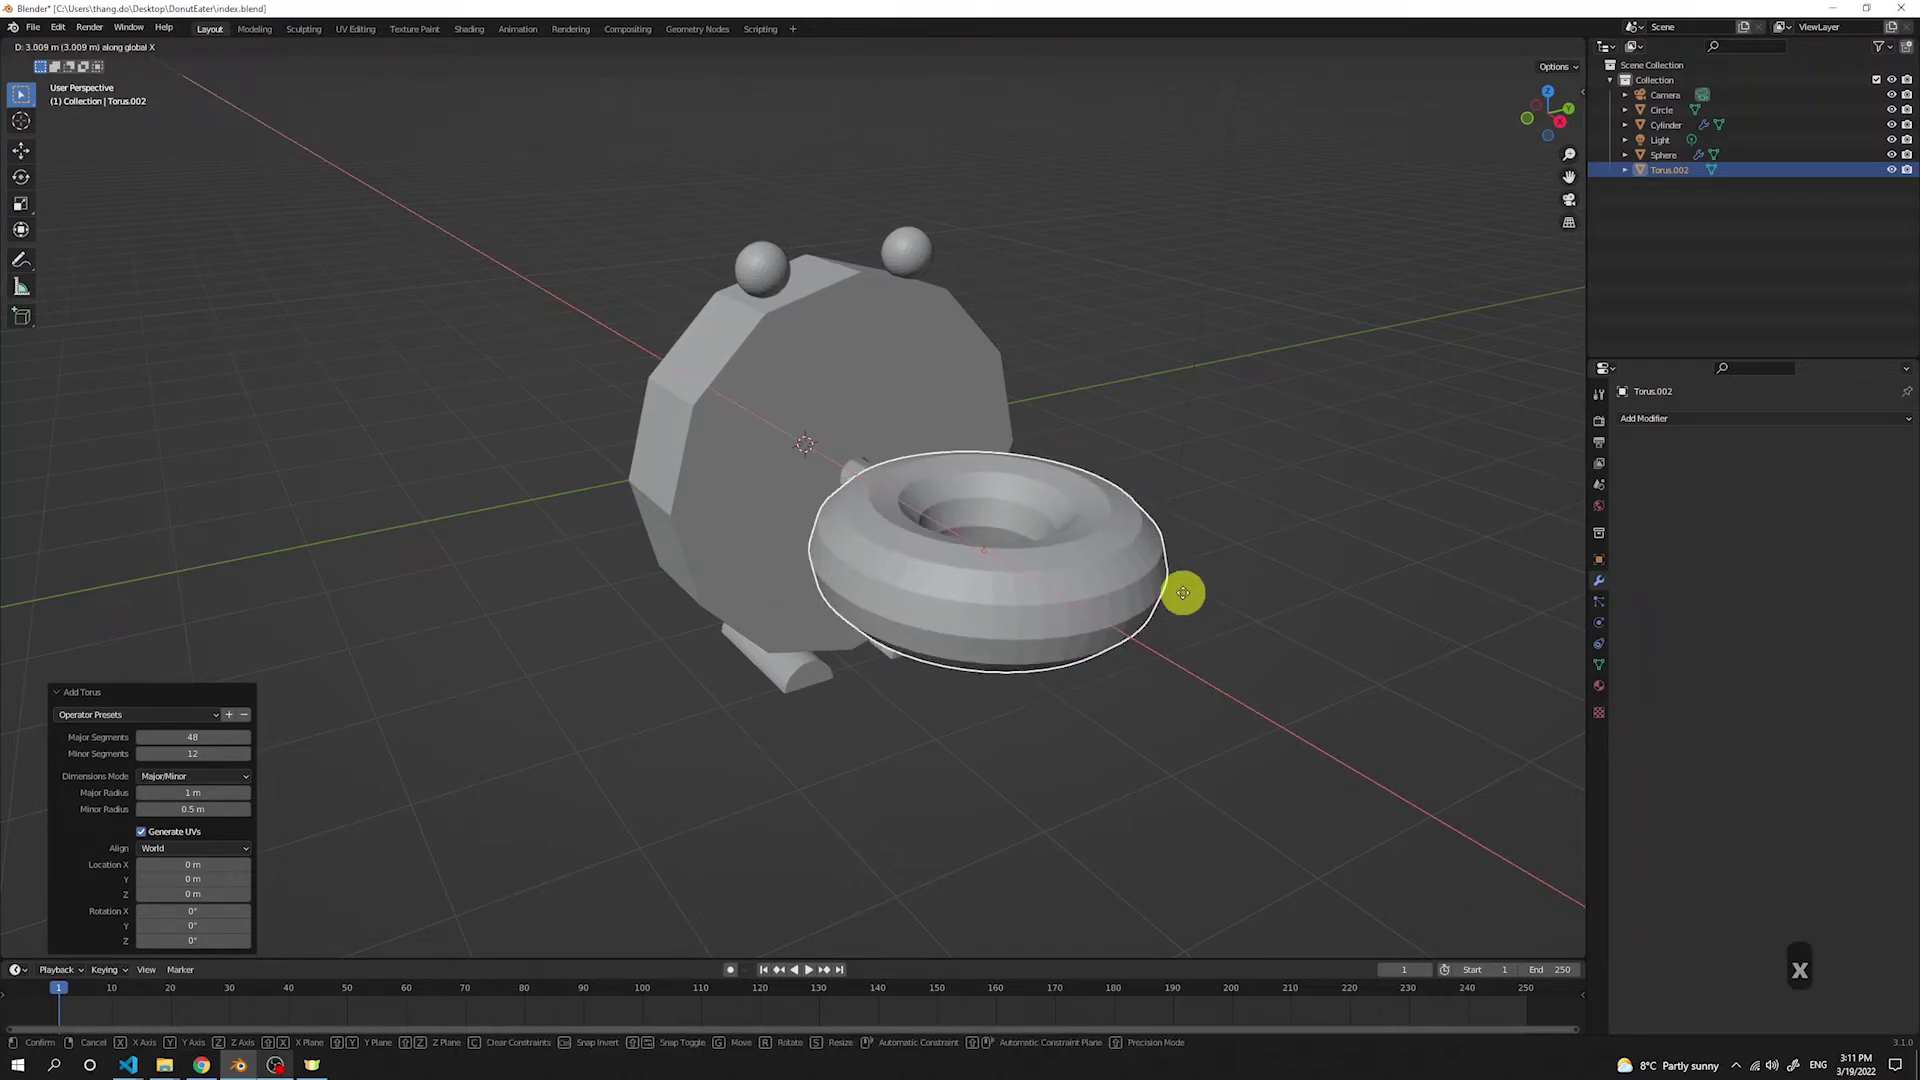
{"action": "left_click", "coordinate": [1182, 593]}
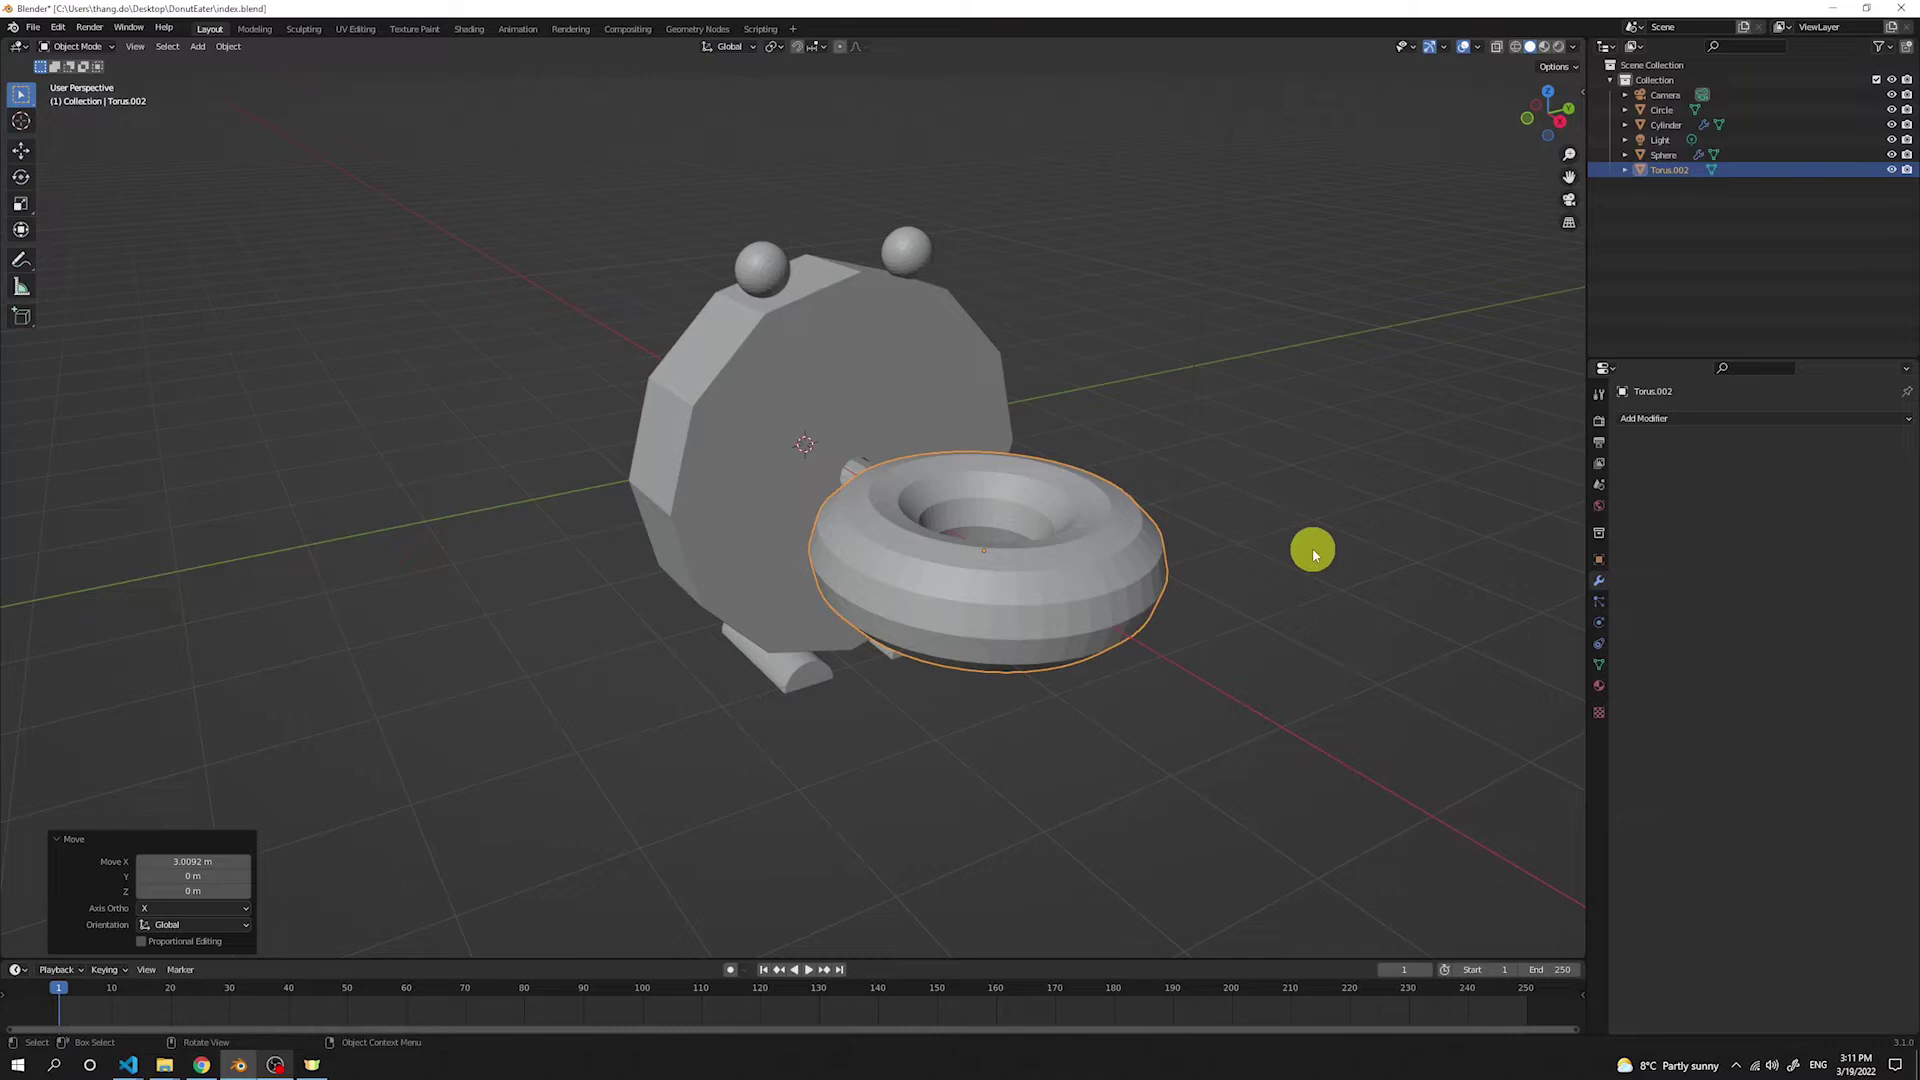
{"action": "key", "text": "s"}
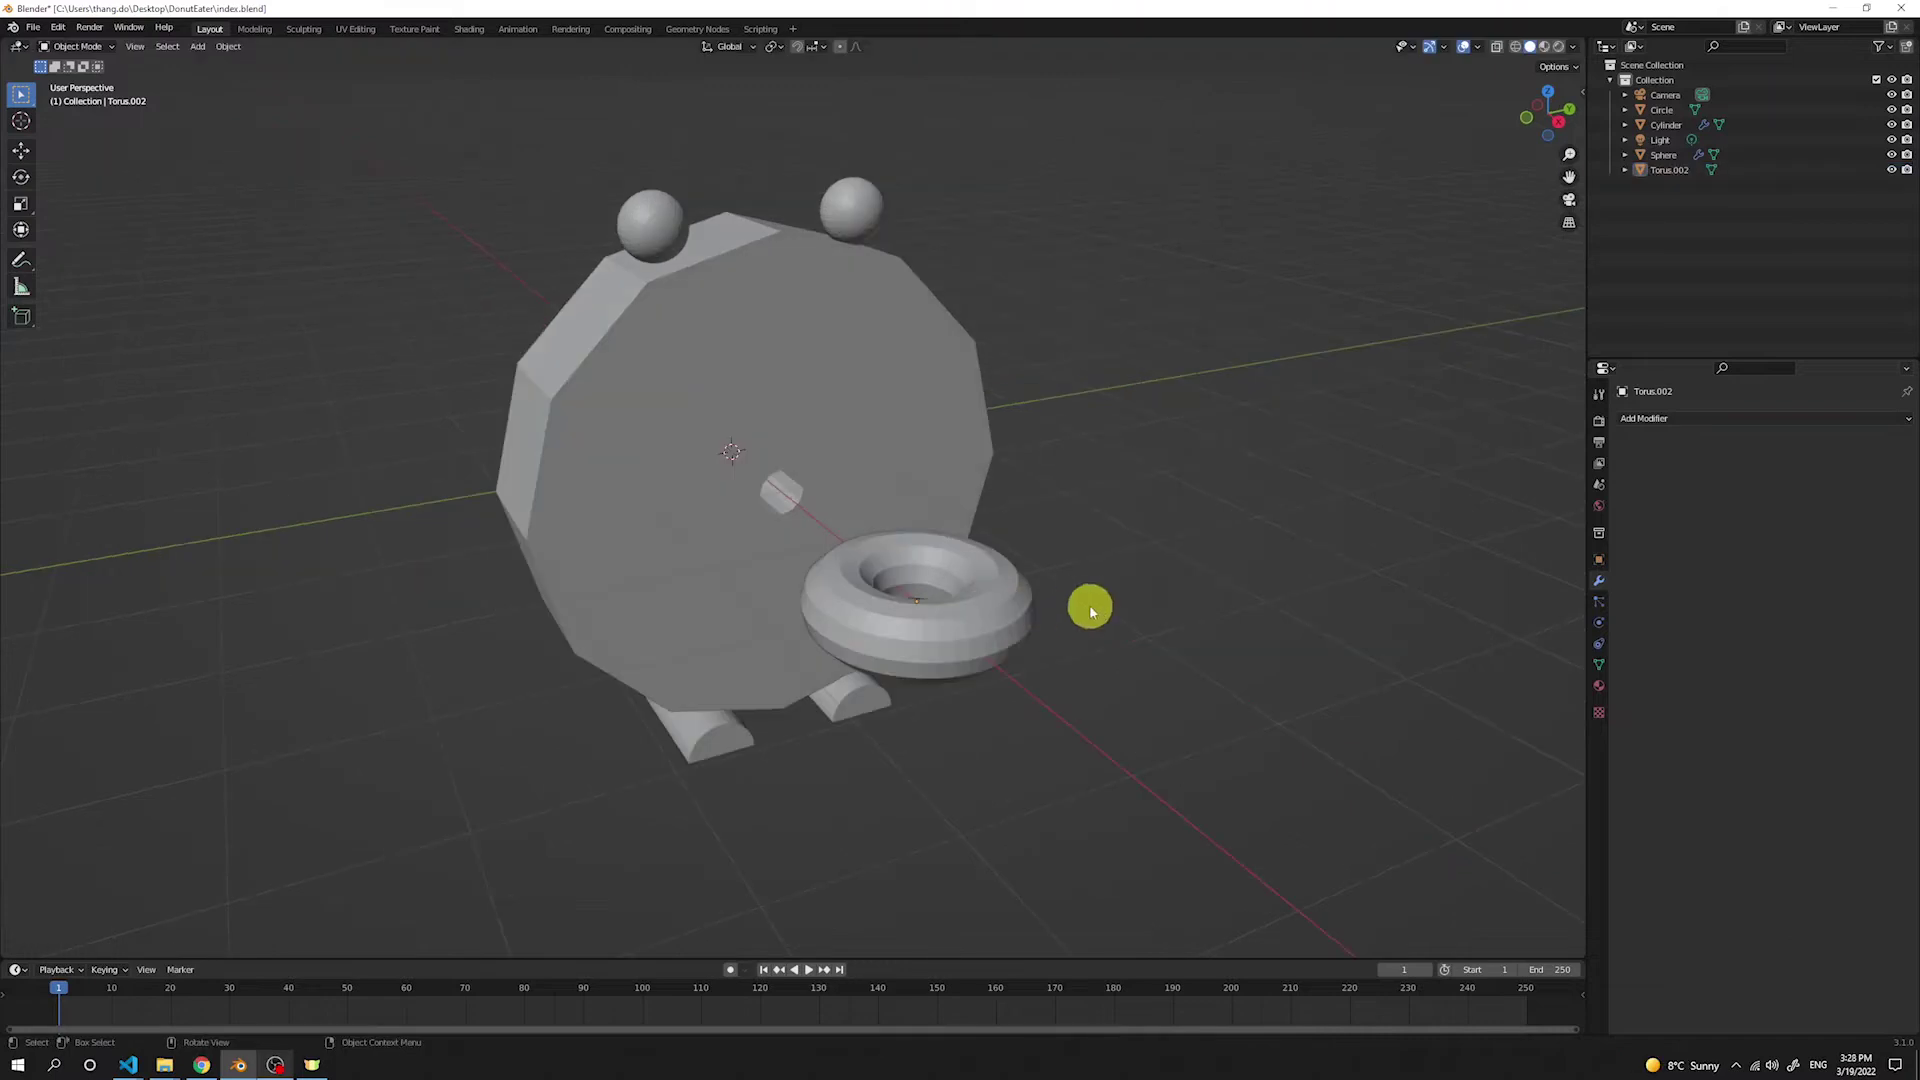
Step: In Edit Mode with X-ray on, select the torus's upper-half vertices from the right view, including the middle ring, and turn X-ray off
{"action": "left_click", "coordinate": [997, 611]}
{"action": "key", "text": "Tab"}
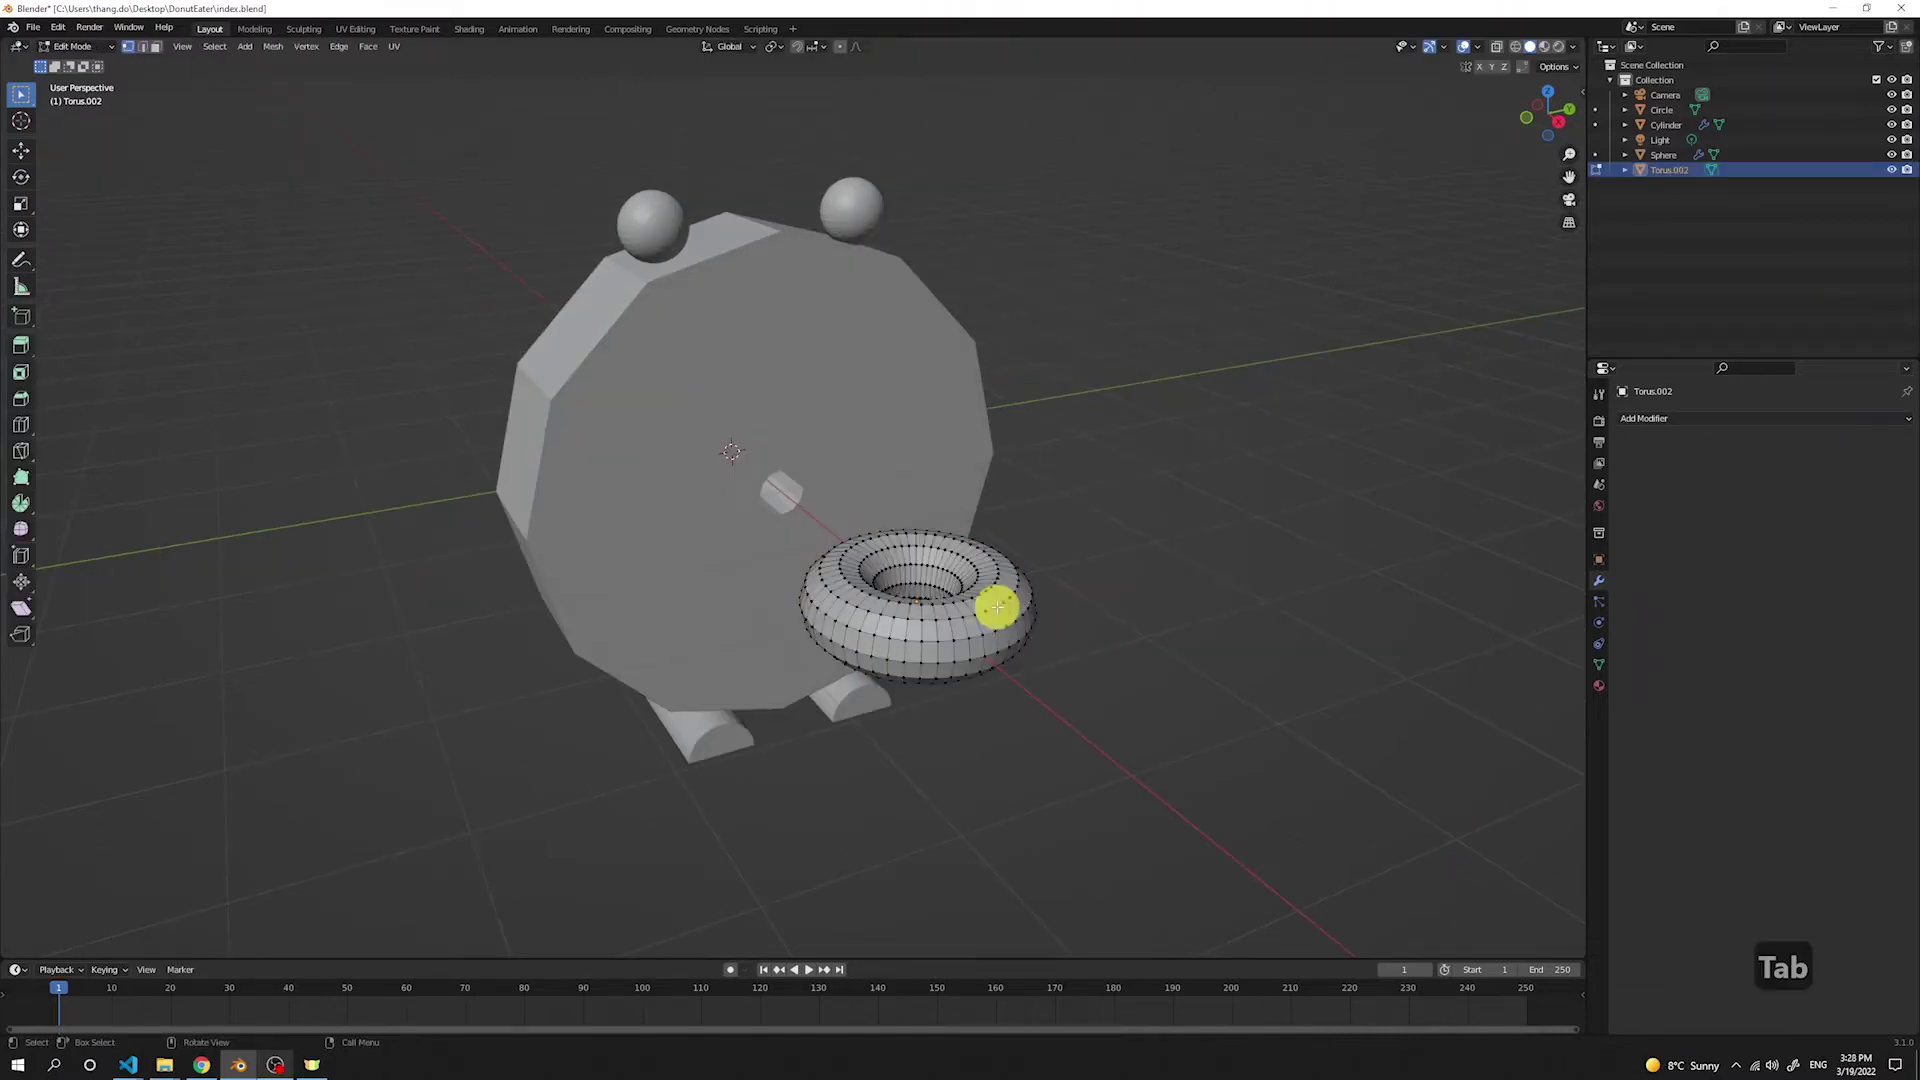
{"action": "scroll", "coordinate": [1033, 634], "scroll_direction": "up", "scroll_amount": 3}
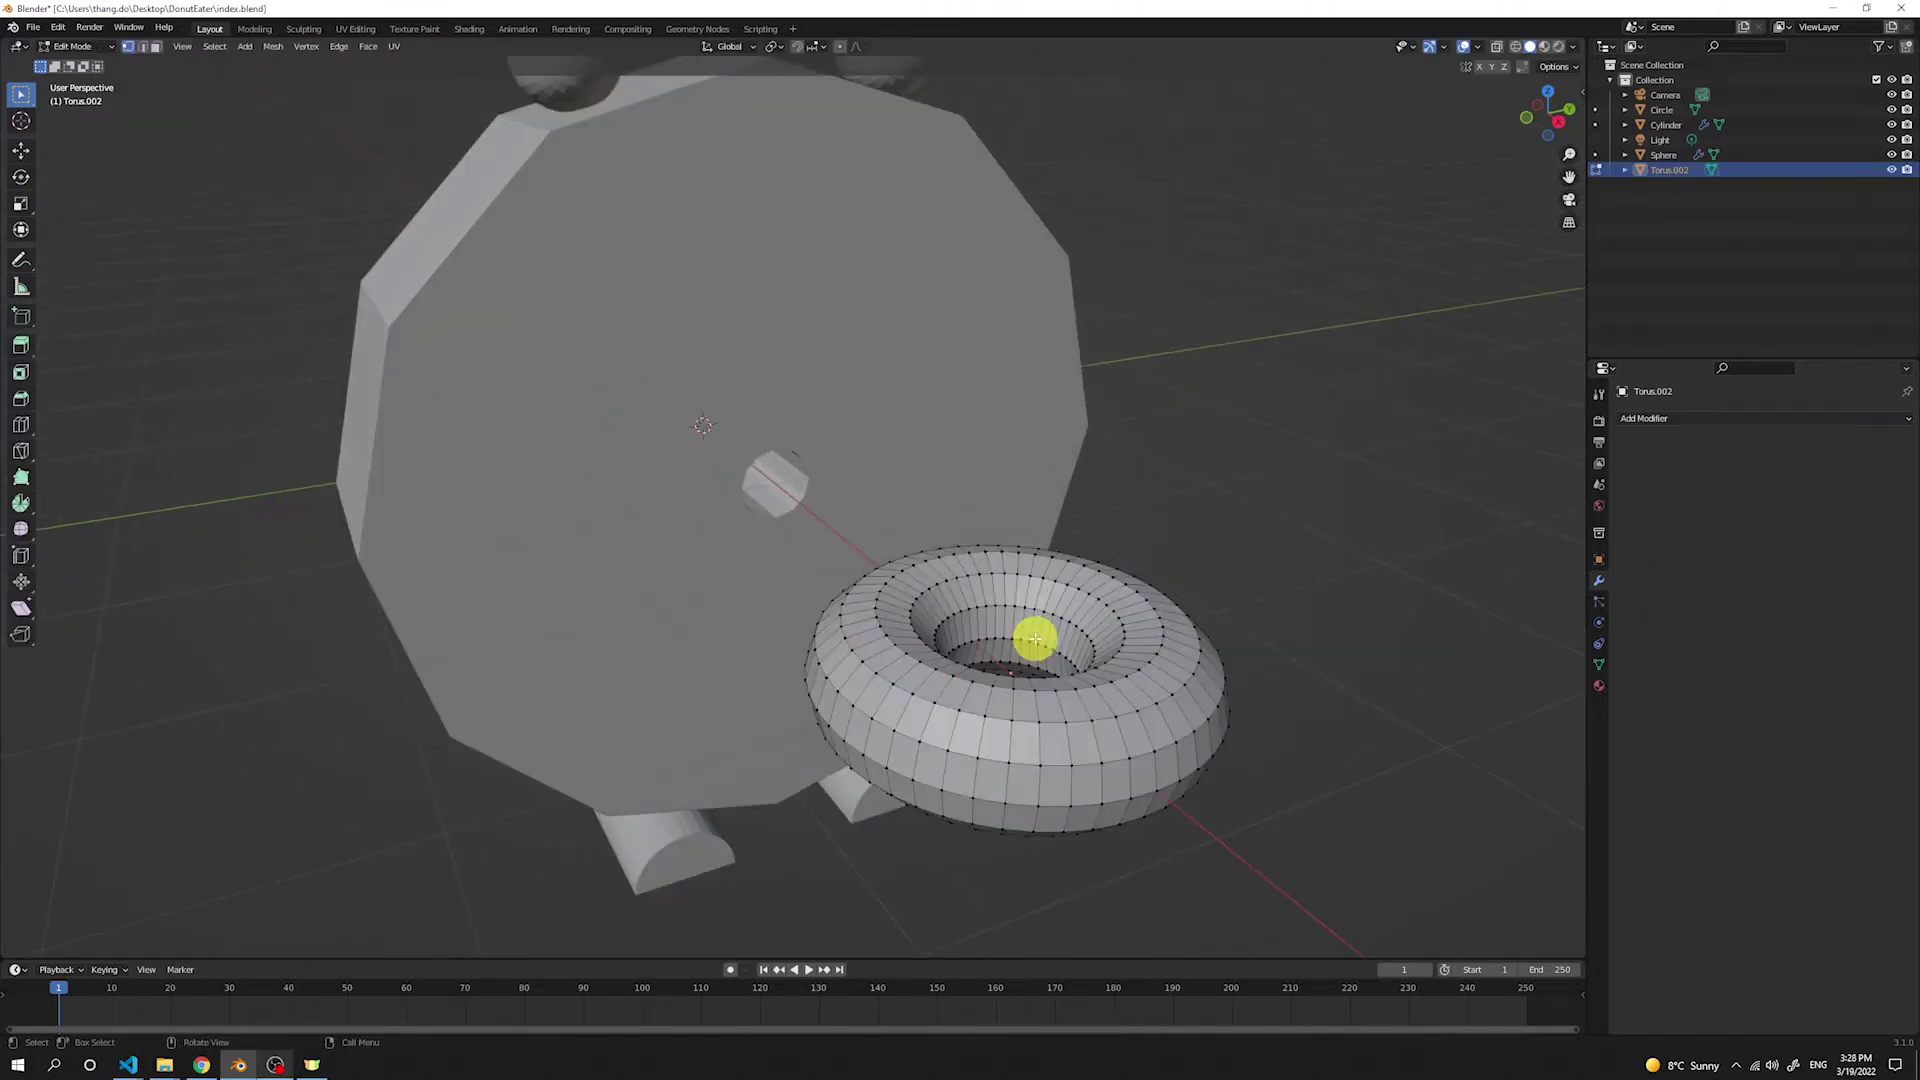
{"action": "key", "text": "KP_3"}
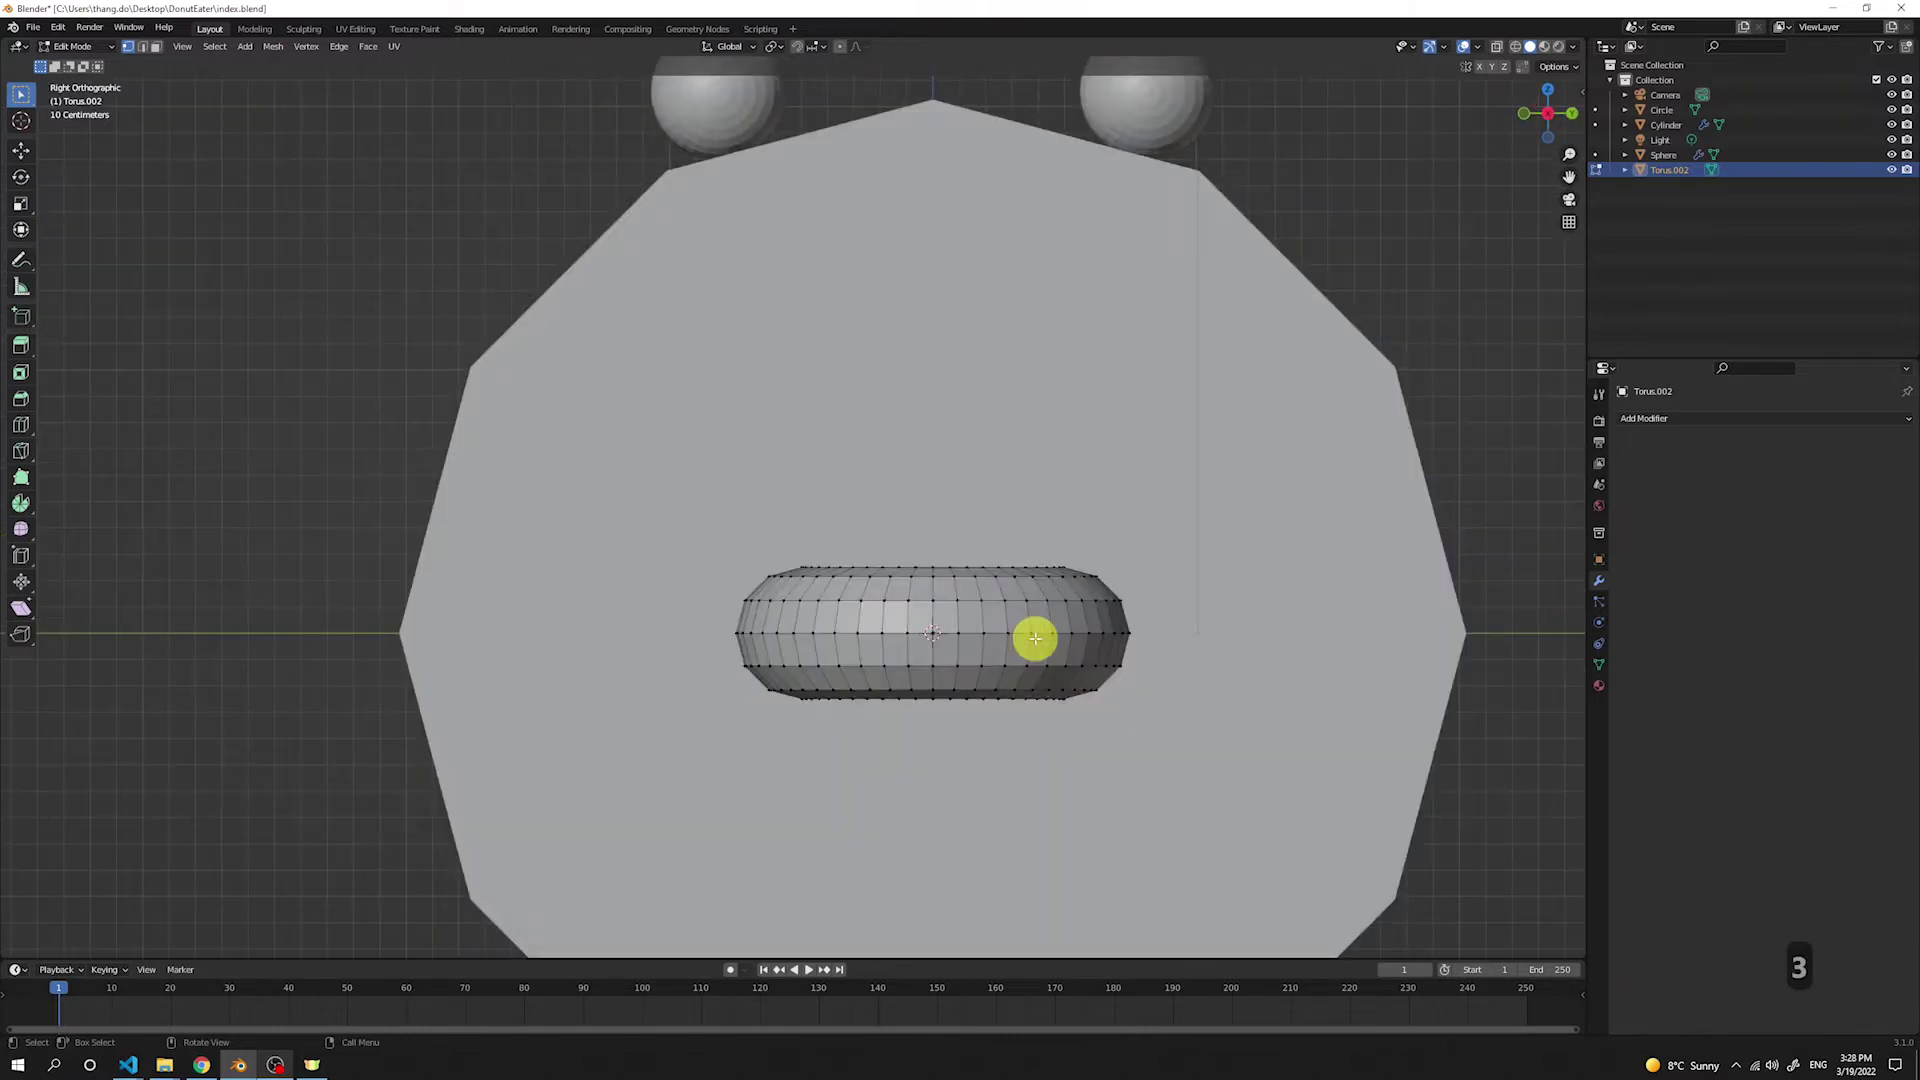
{"action": "left_click", "coordinate": [1495, 46]}
{"action": "left_click_drag", "start_coordinate": [584, 481], "coordinate": [1282, 647]}
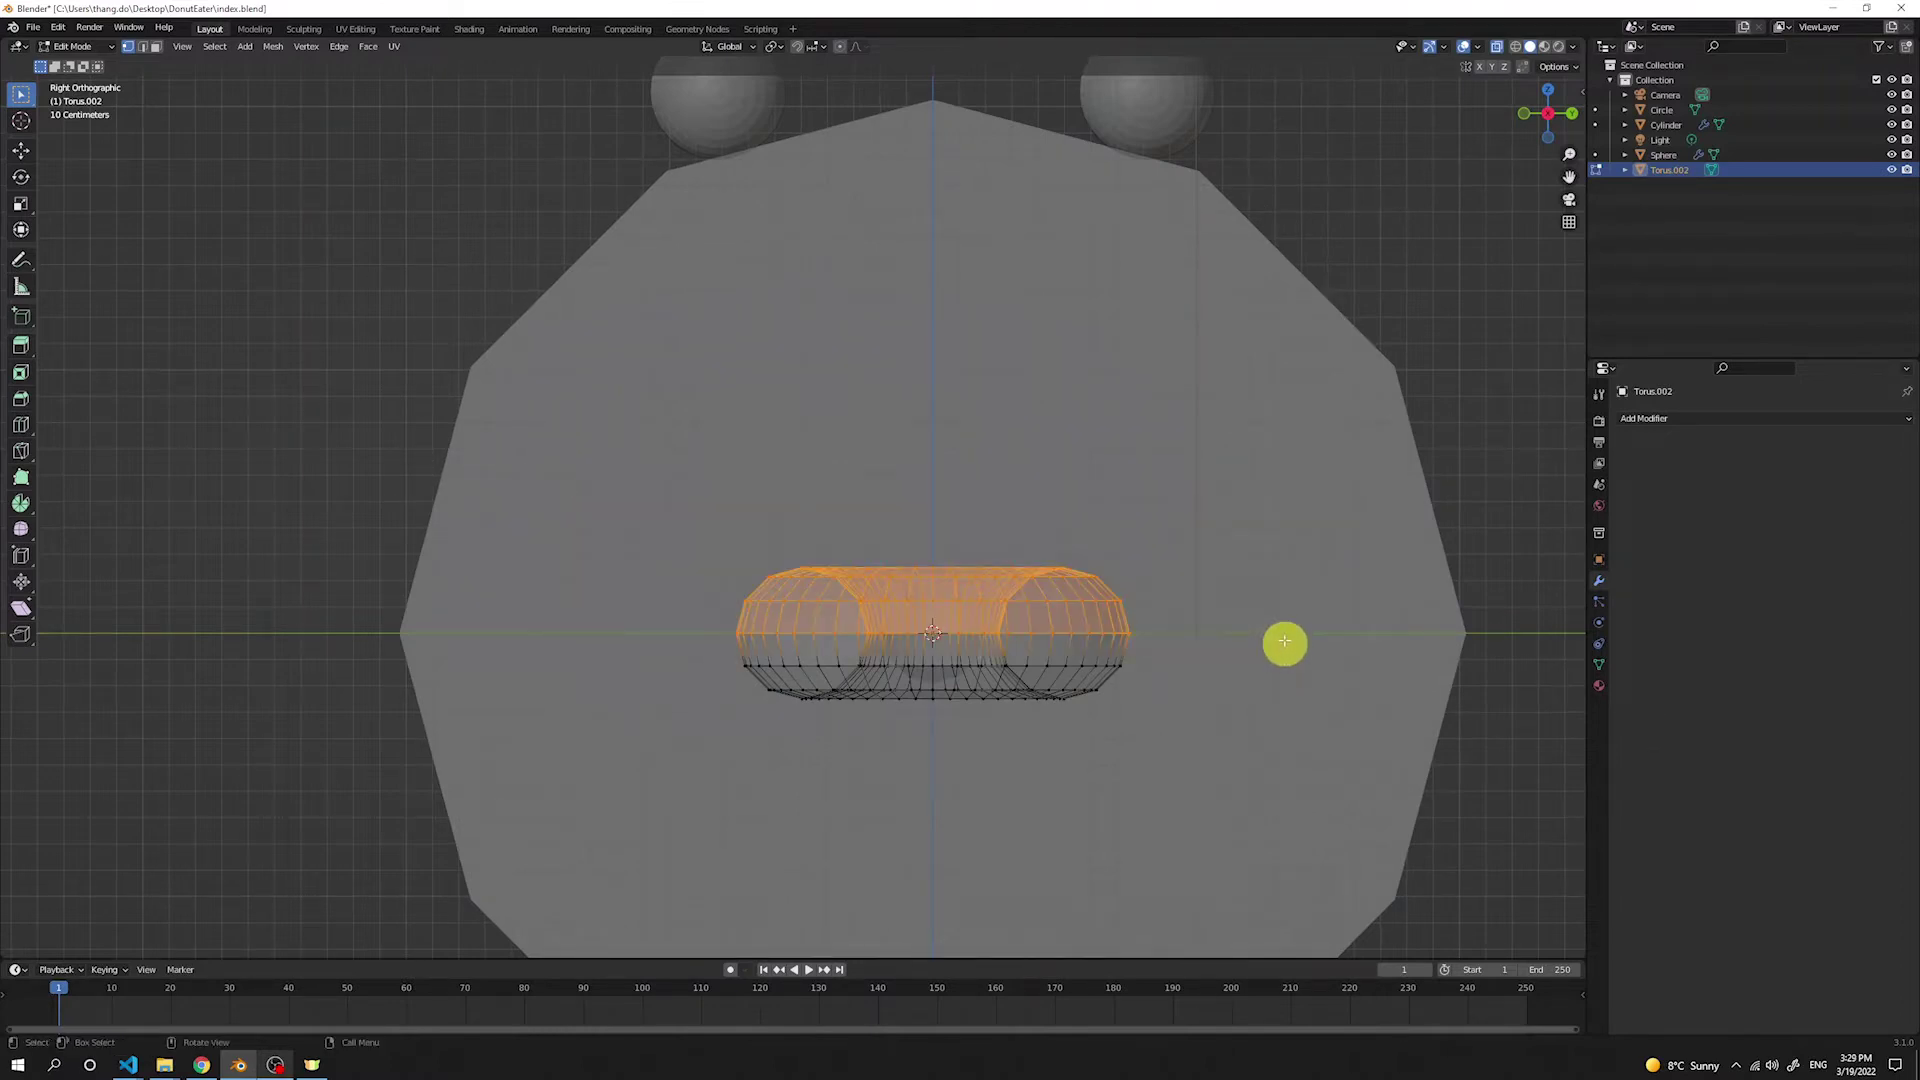
{"action": "middle_click_drag", "start_coordinate": [1199, 390], "coordinate": [874, 660]}
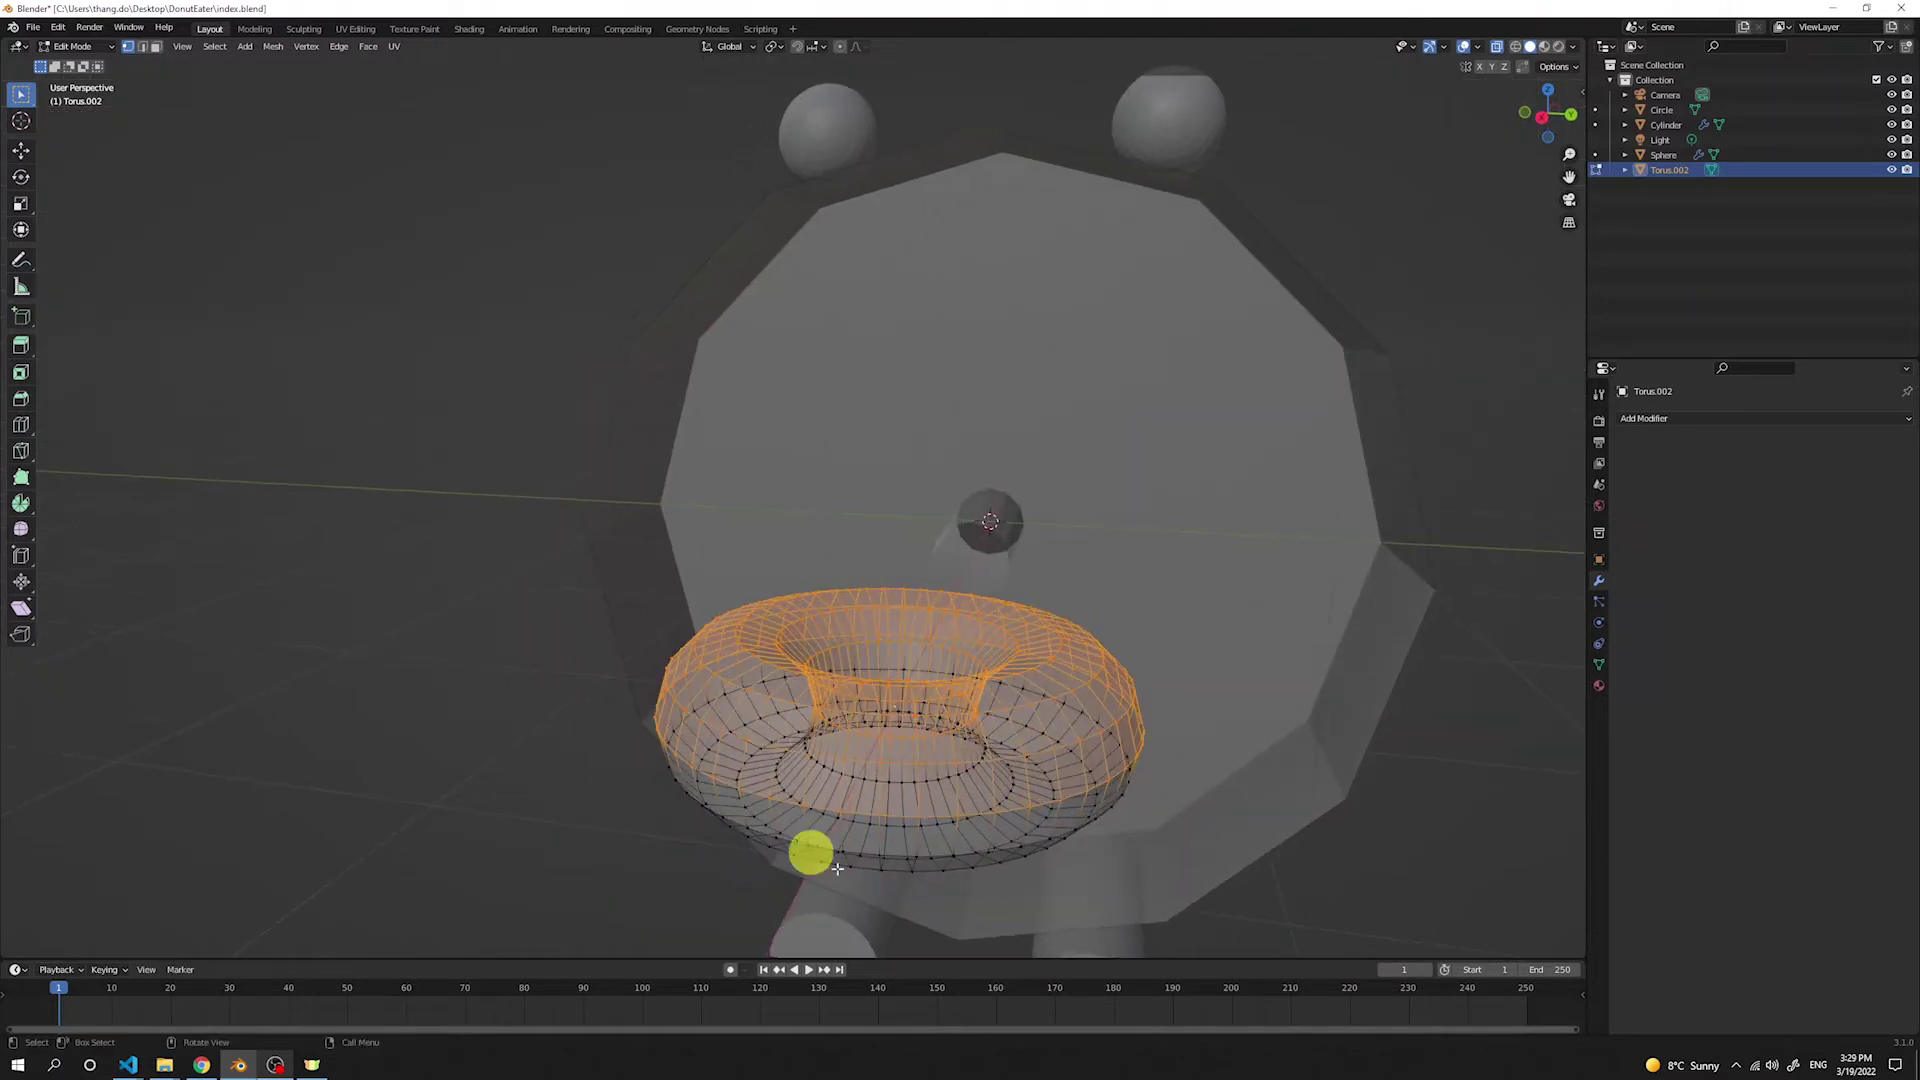
{"action": "left_click", "coordinate": [1500, 47]}
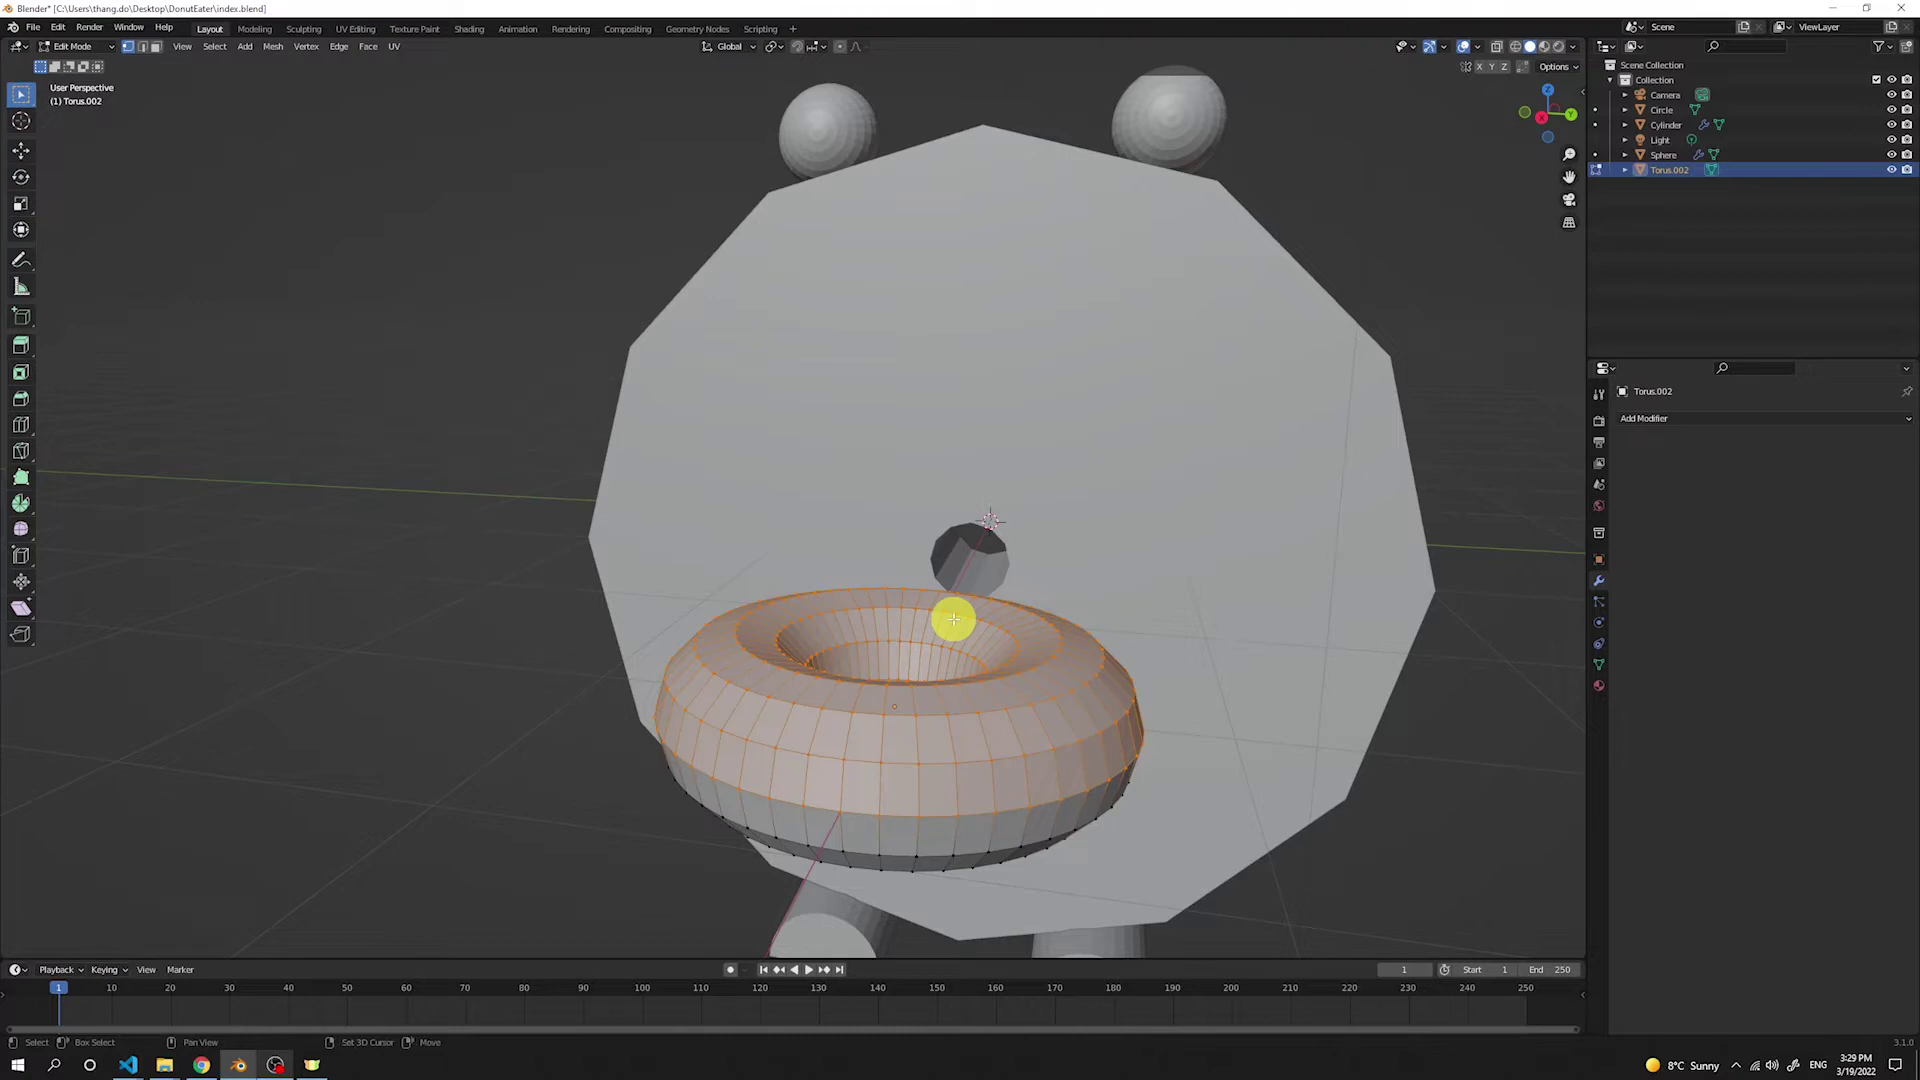
Step: Duplicate the selected upper half, raise the copy about 0.322 m along the global Z axis and separate it into its own object
{"action": "key", "text": "shift+d"}
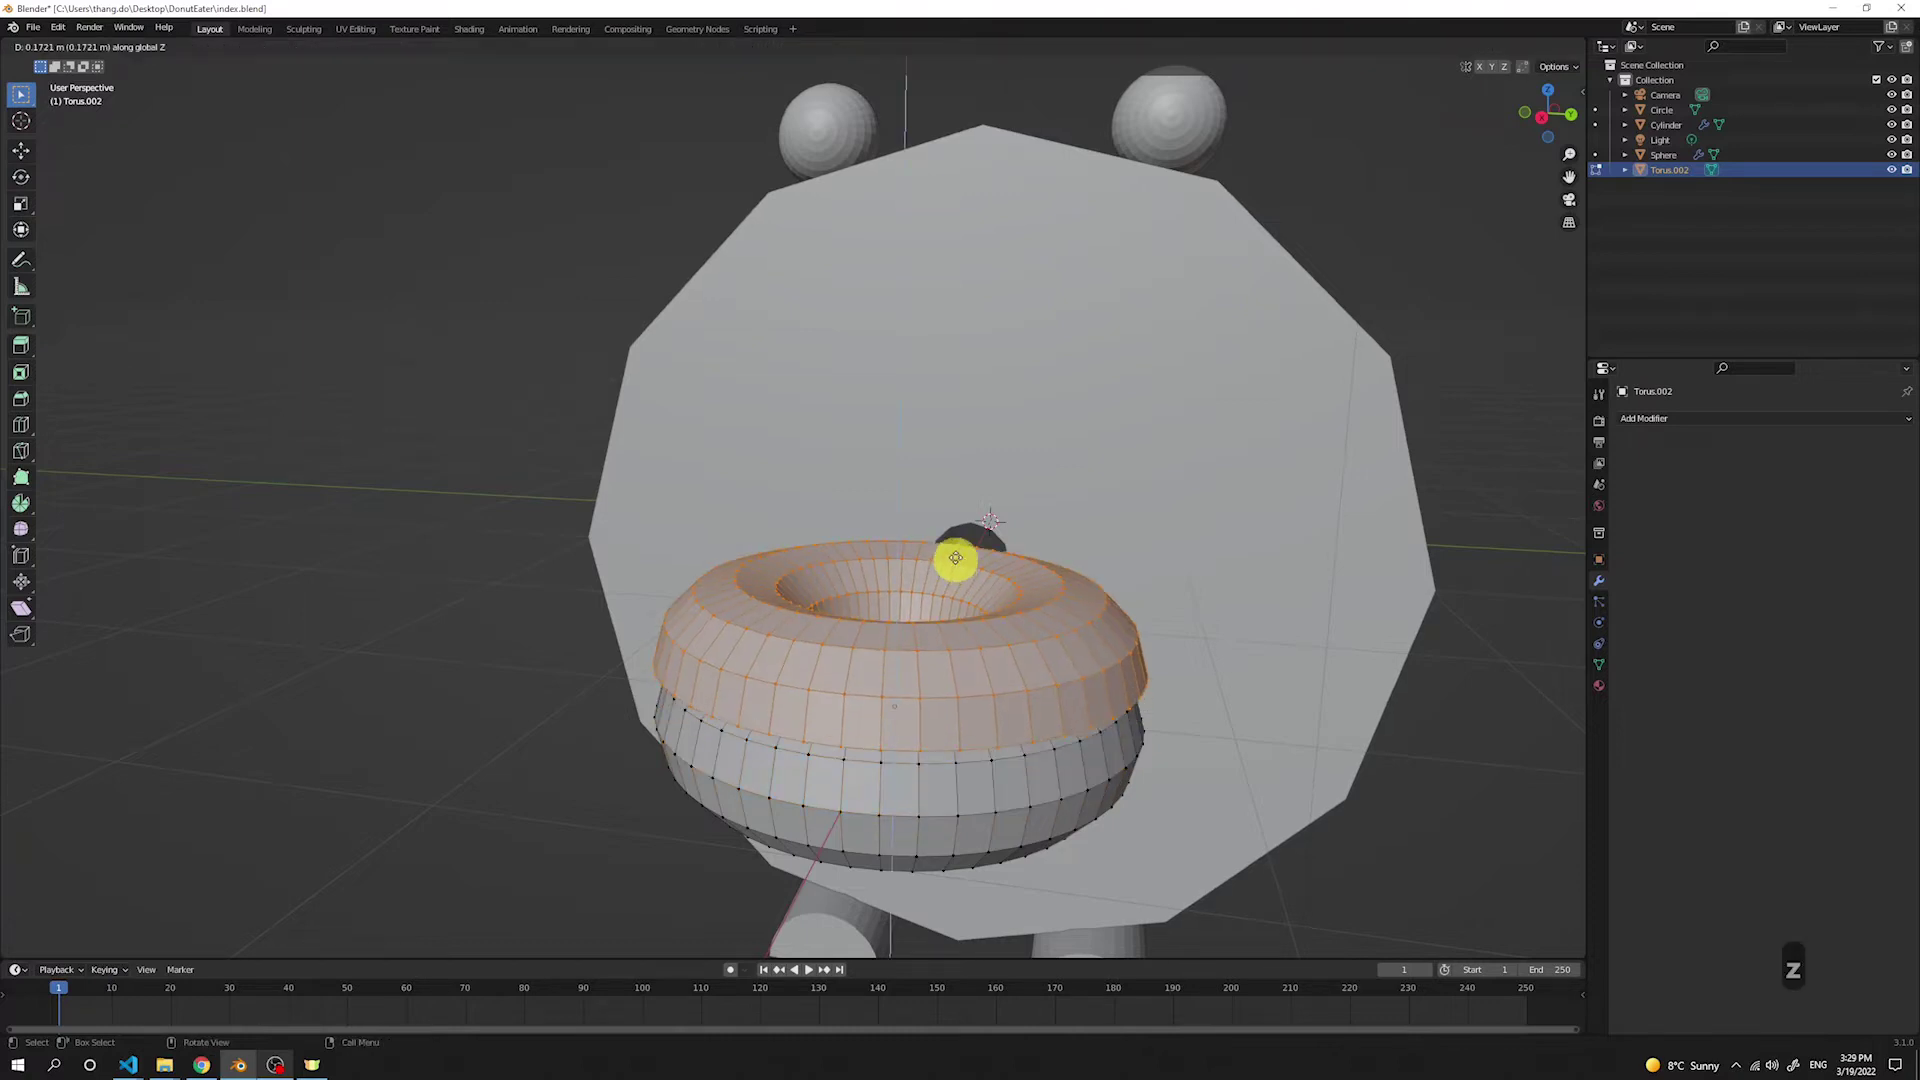
{"action": "key", "text": "z"}
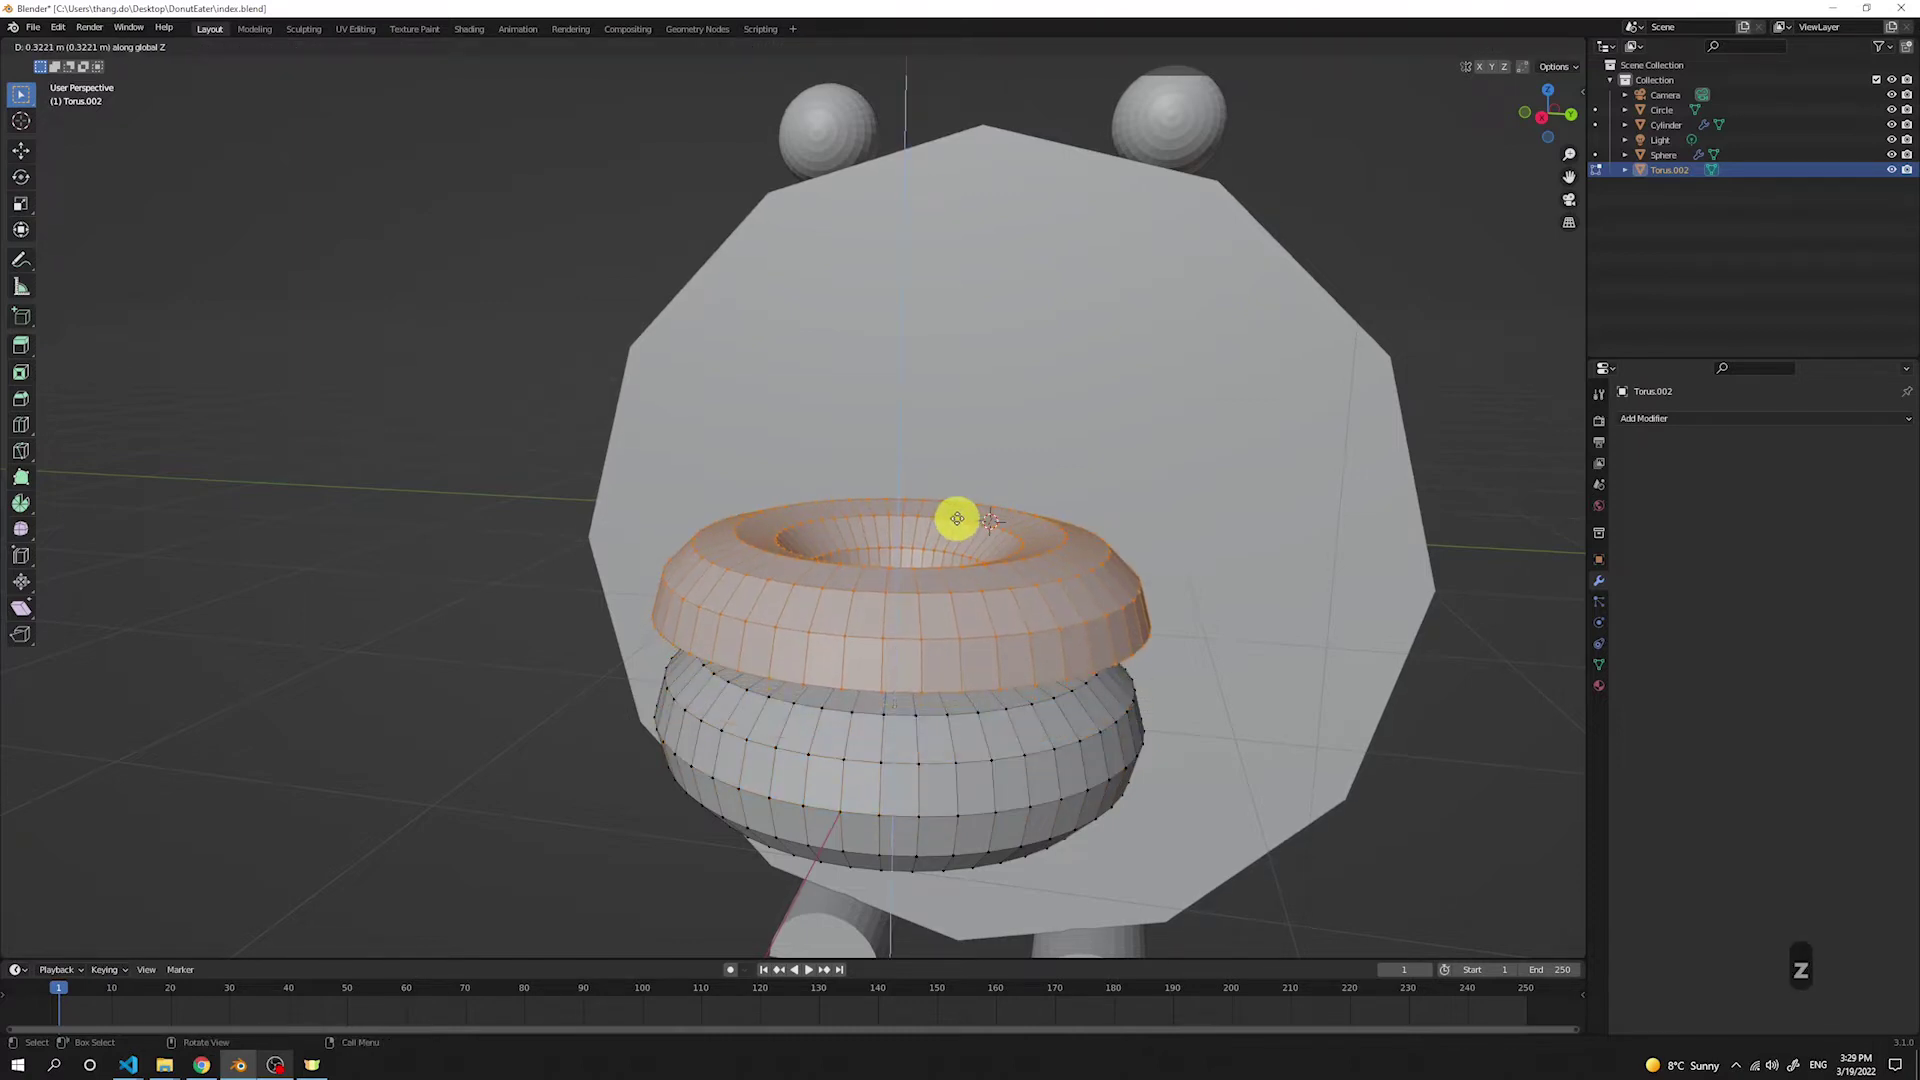
{"action": "left_click", "coordinate": [956, 517]}
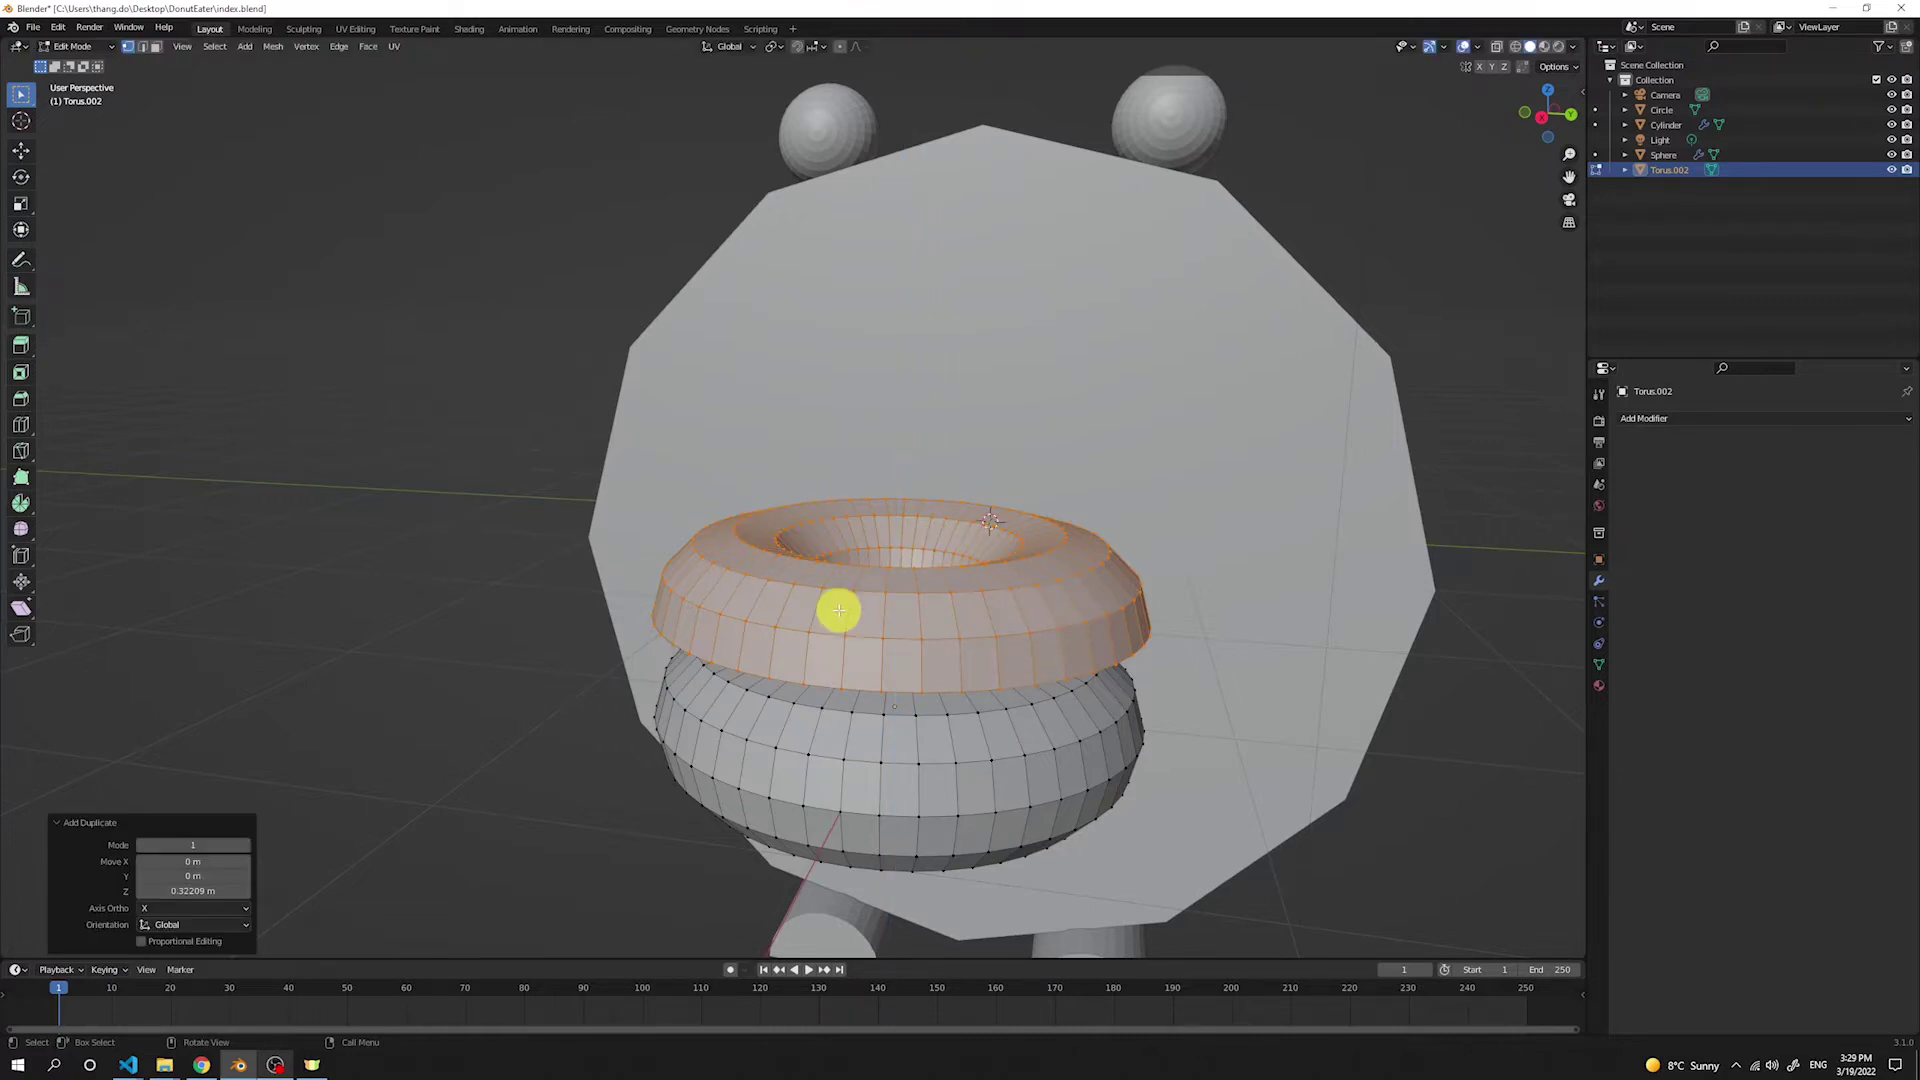
{"action": "key", "text": "p"}
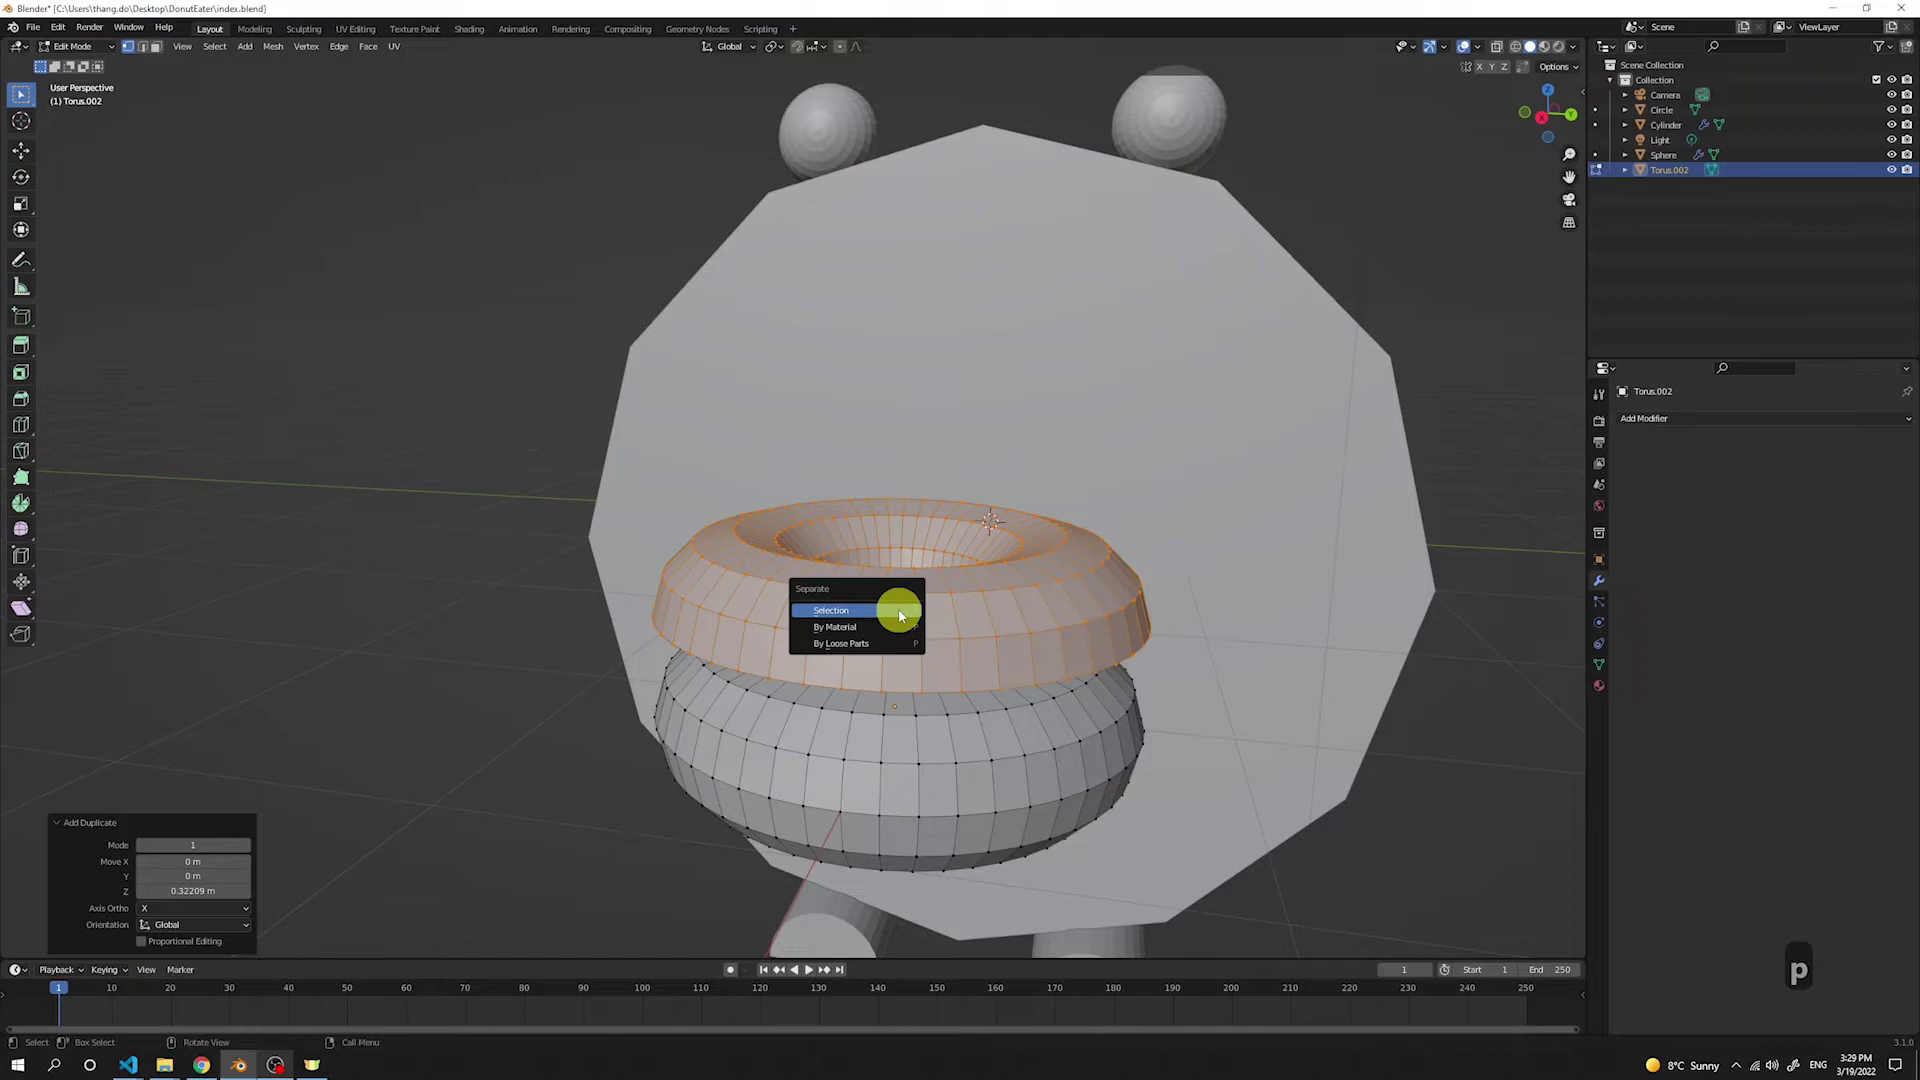
{"action": "left_click", "coordinate": [845, 612]}
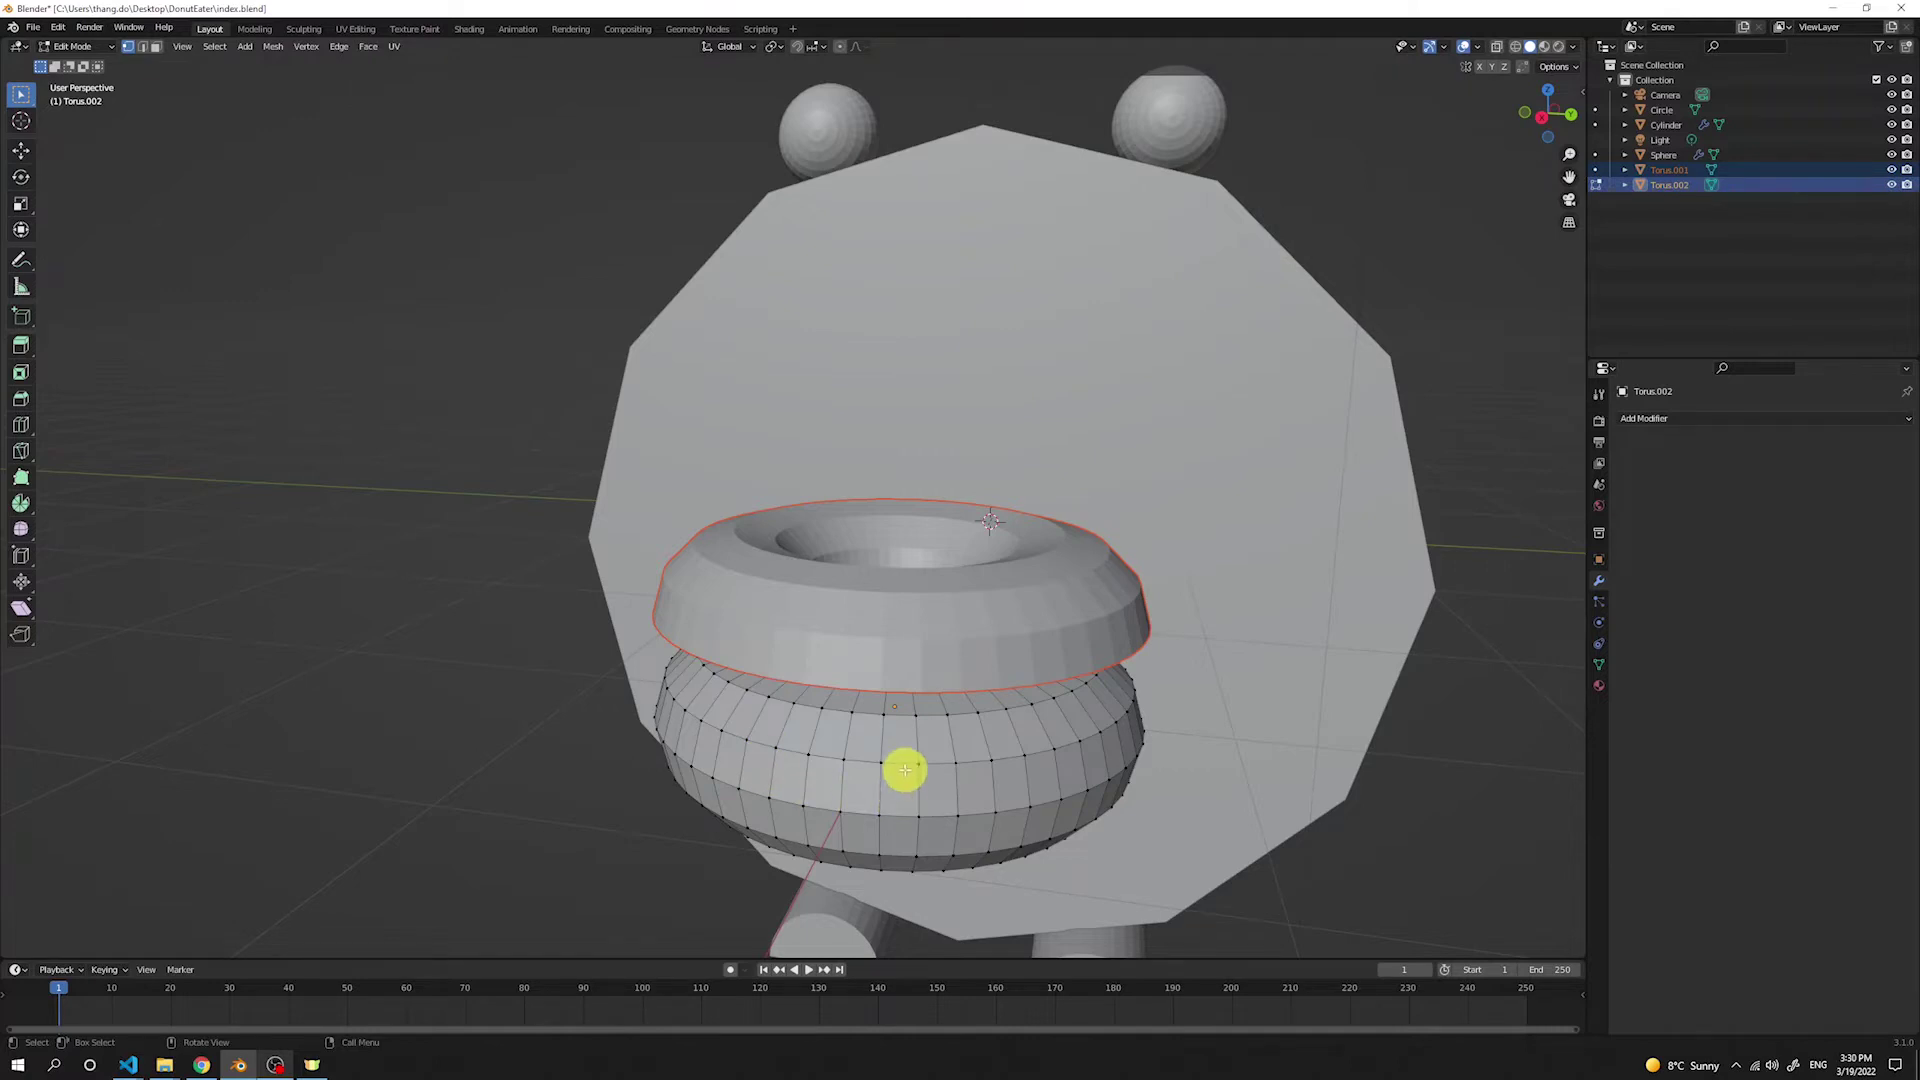
Step: Edit the separated upper half and lower all its vertices about 0.288 m along the global Z axis so it sits just over the torus
{"action": "key", "text": "Tab"}
{"action": "left_click", "coordinate": [1076, 579]}
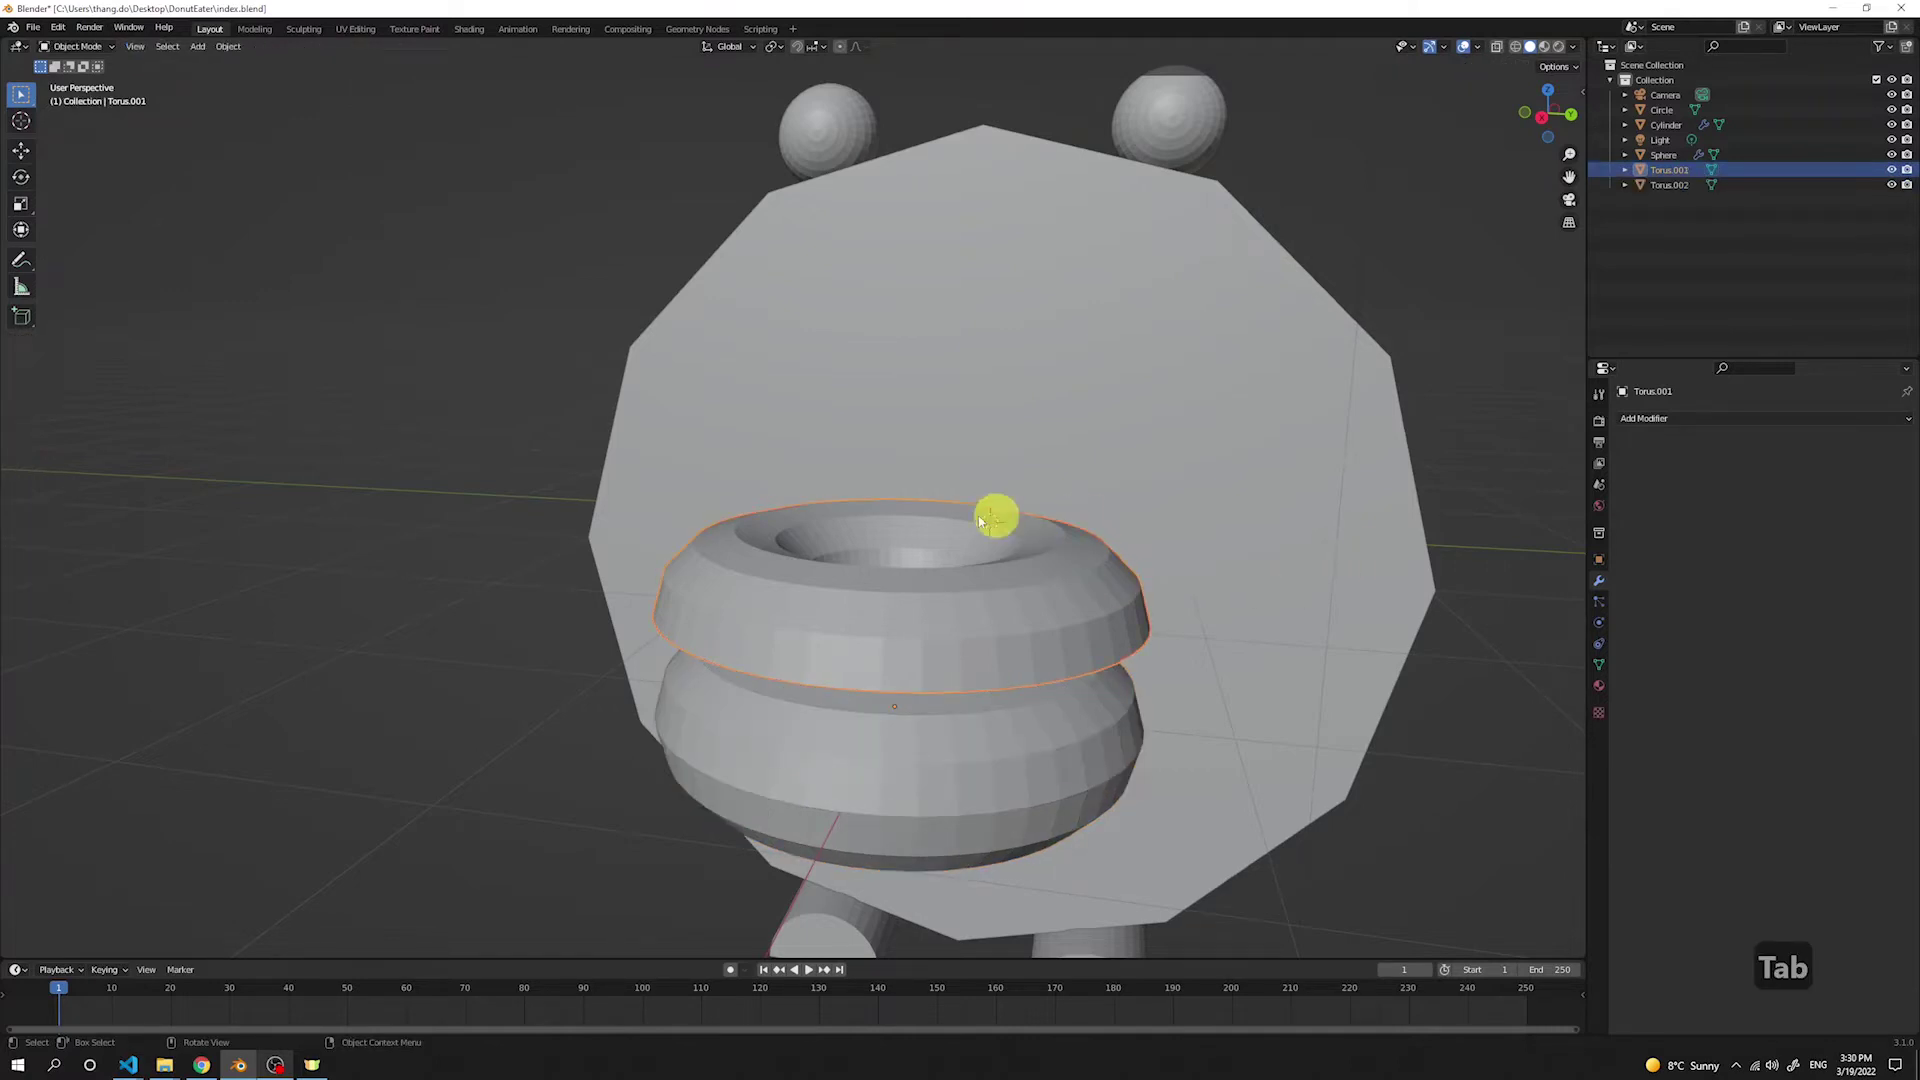
{"action": "key", "text": "Tab"}
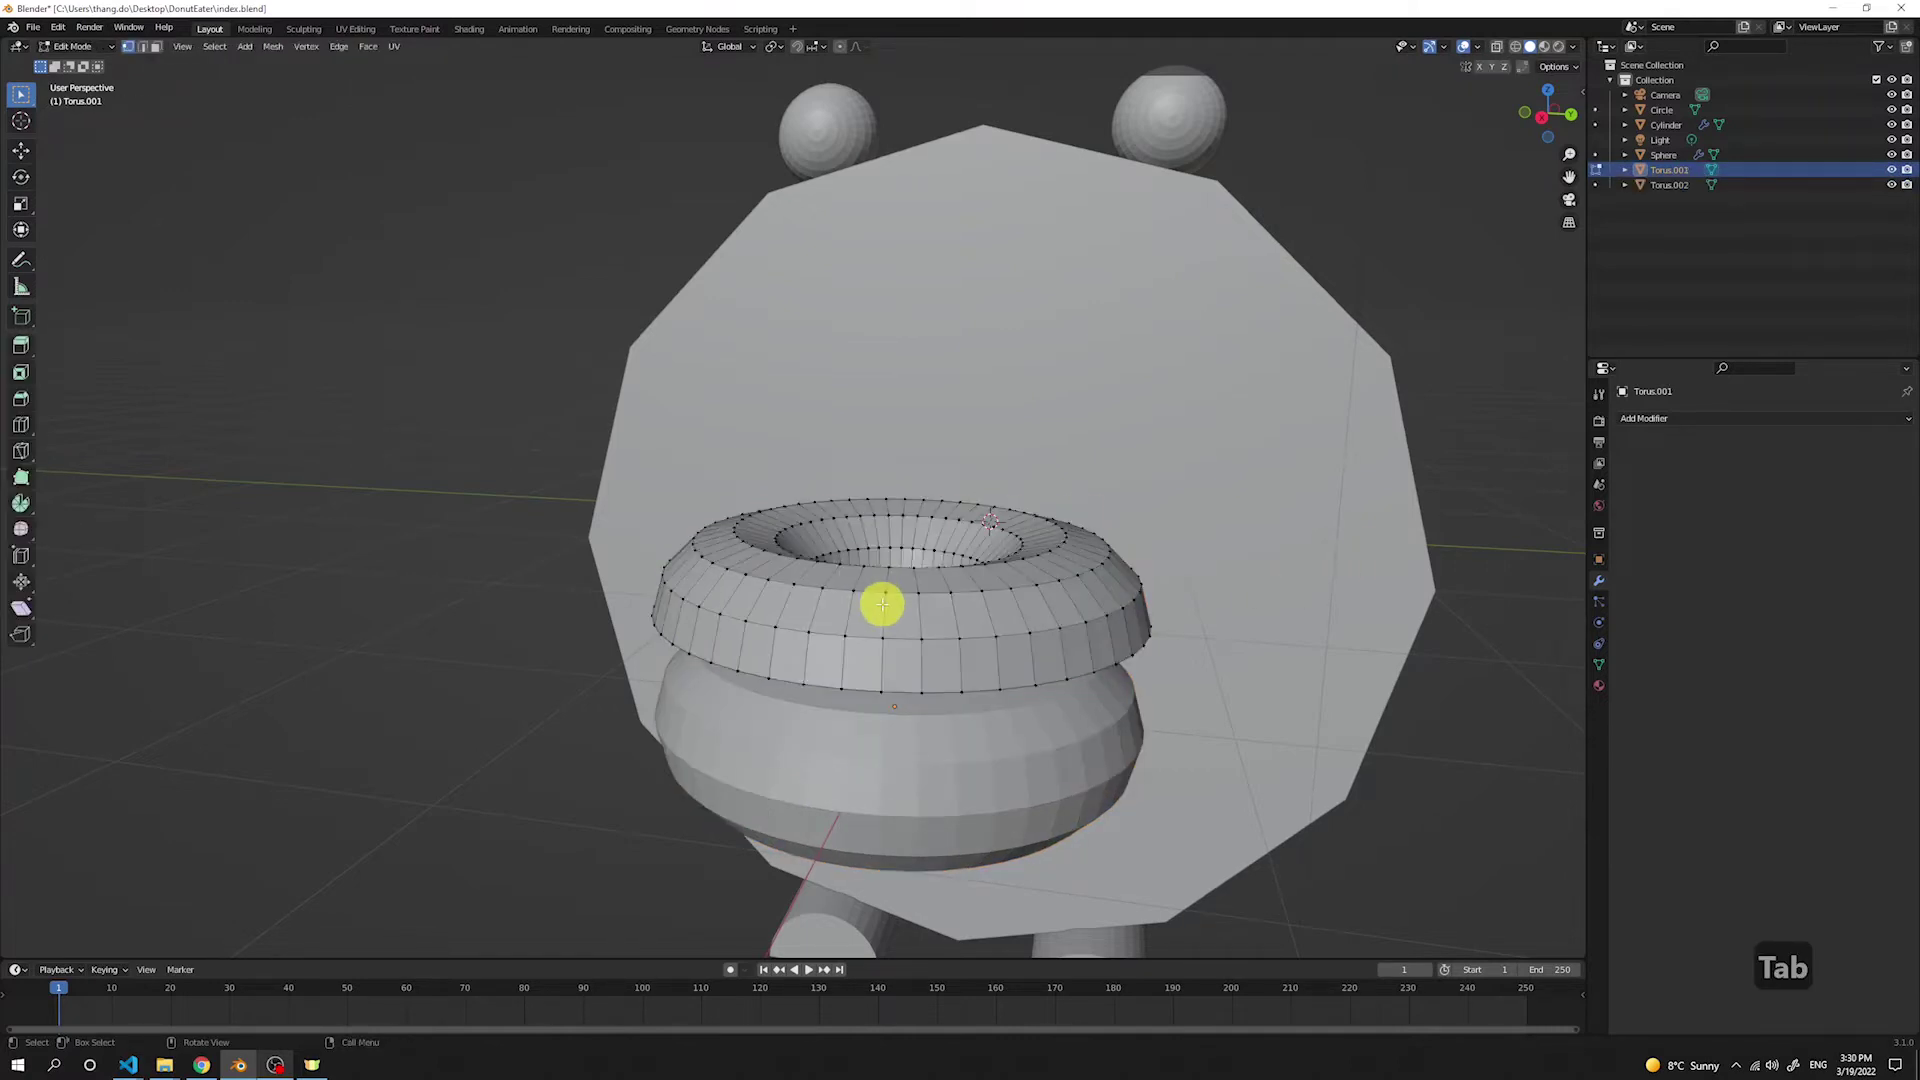
{"action": "key", "text": "a"}
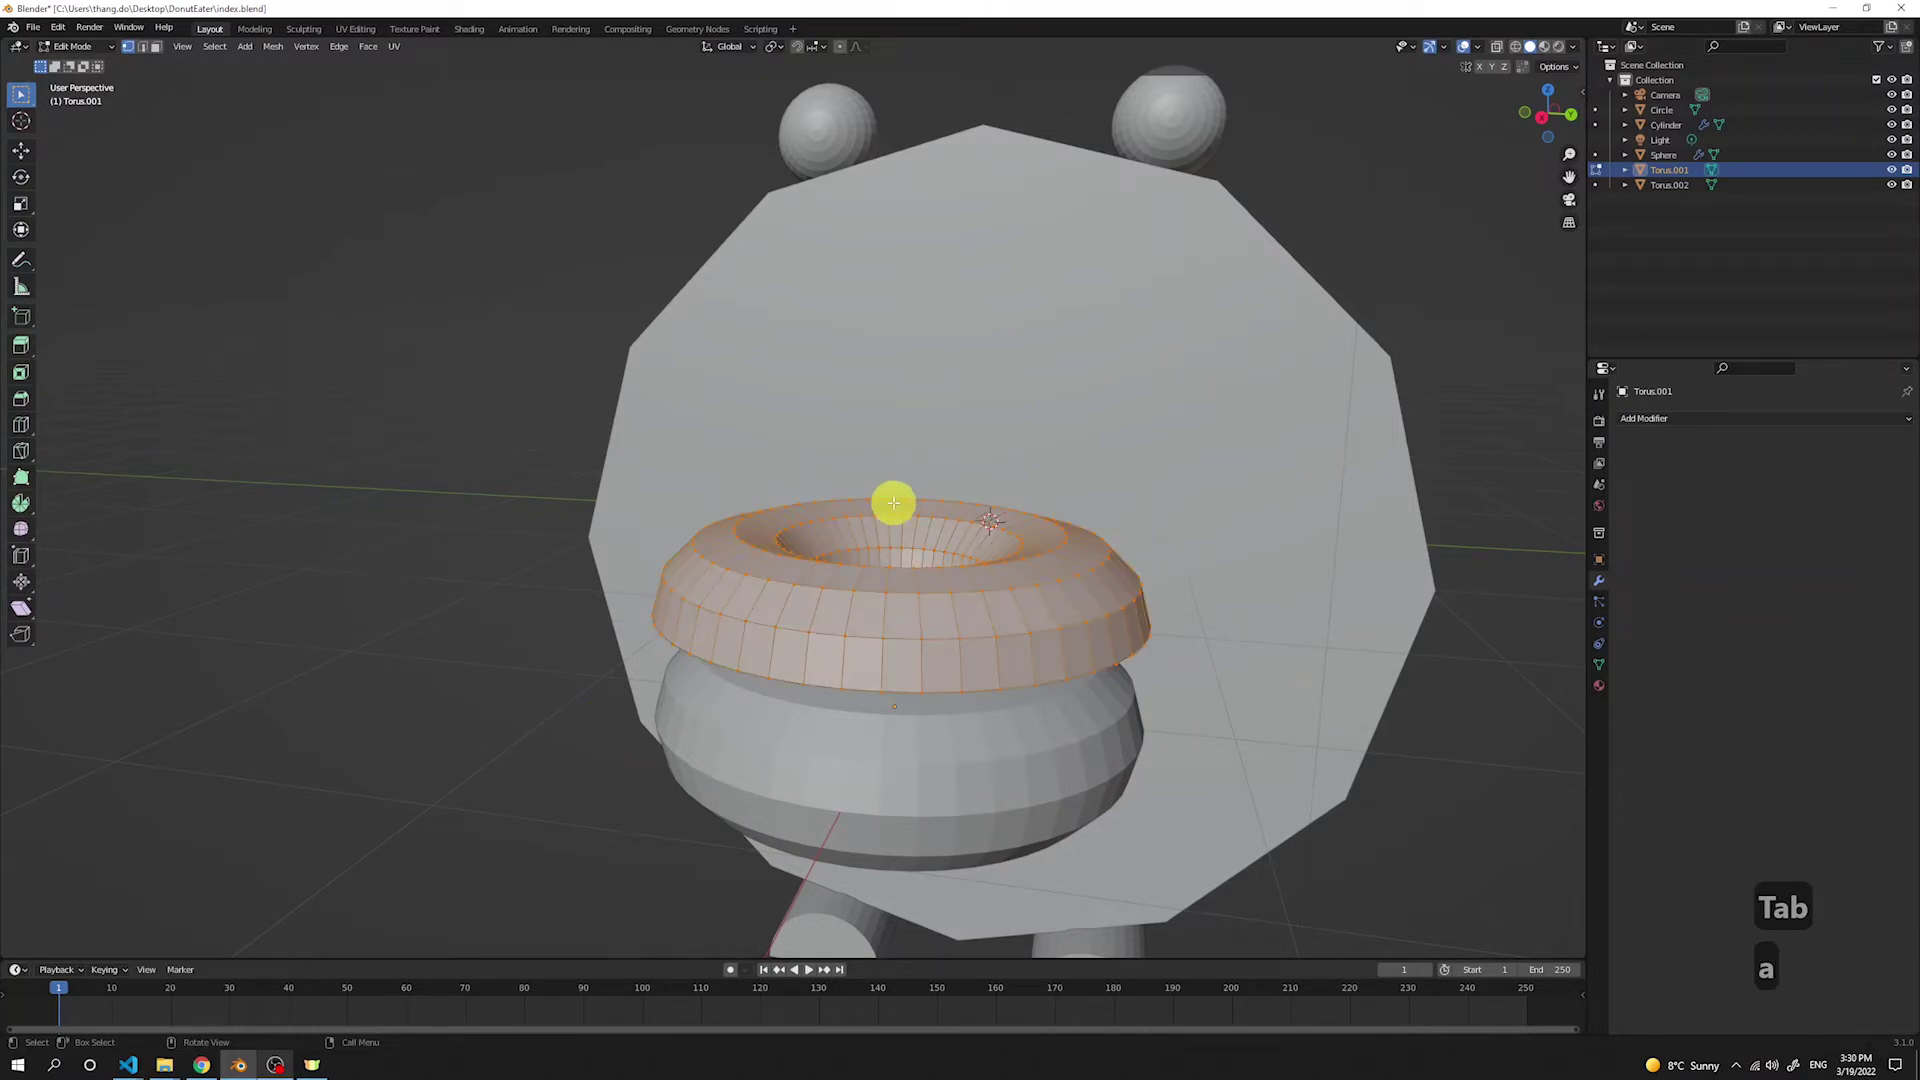
{"action": "key", "text": "g"}
{"action": "key", "text": "z"}
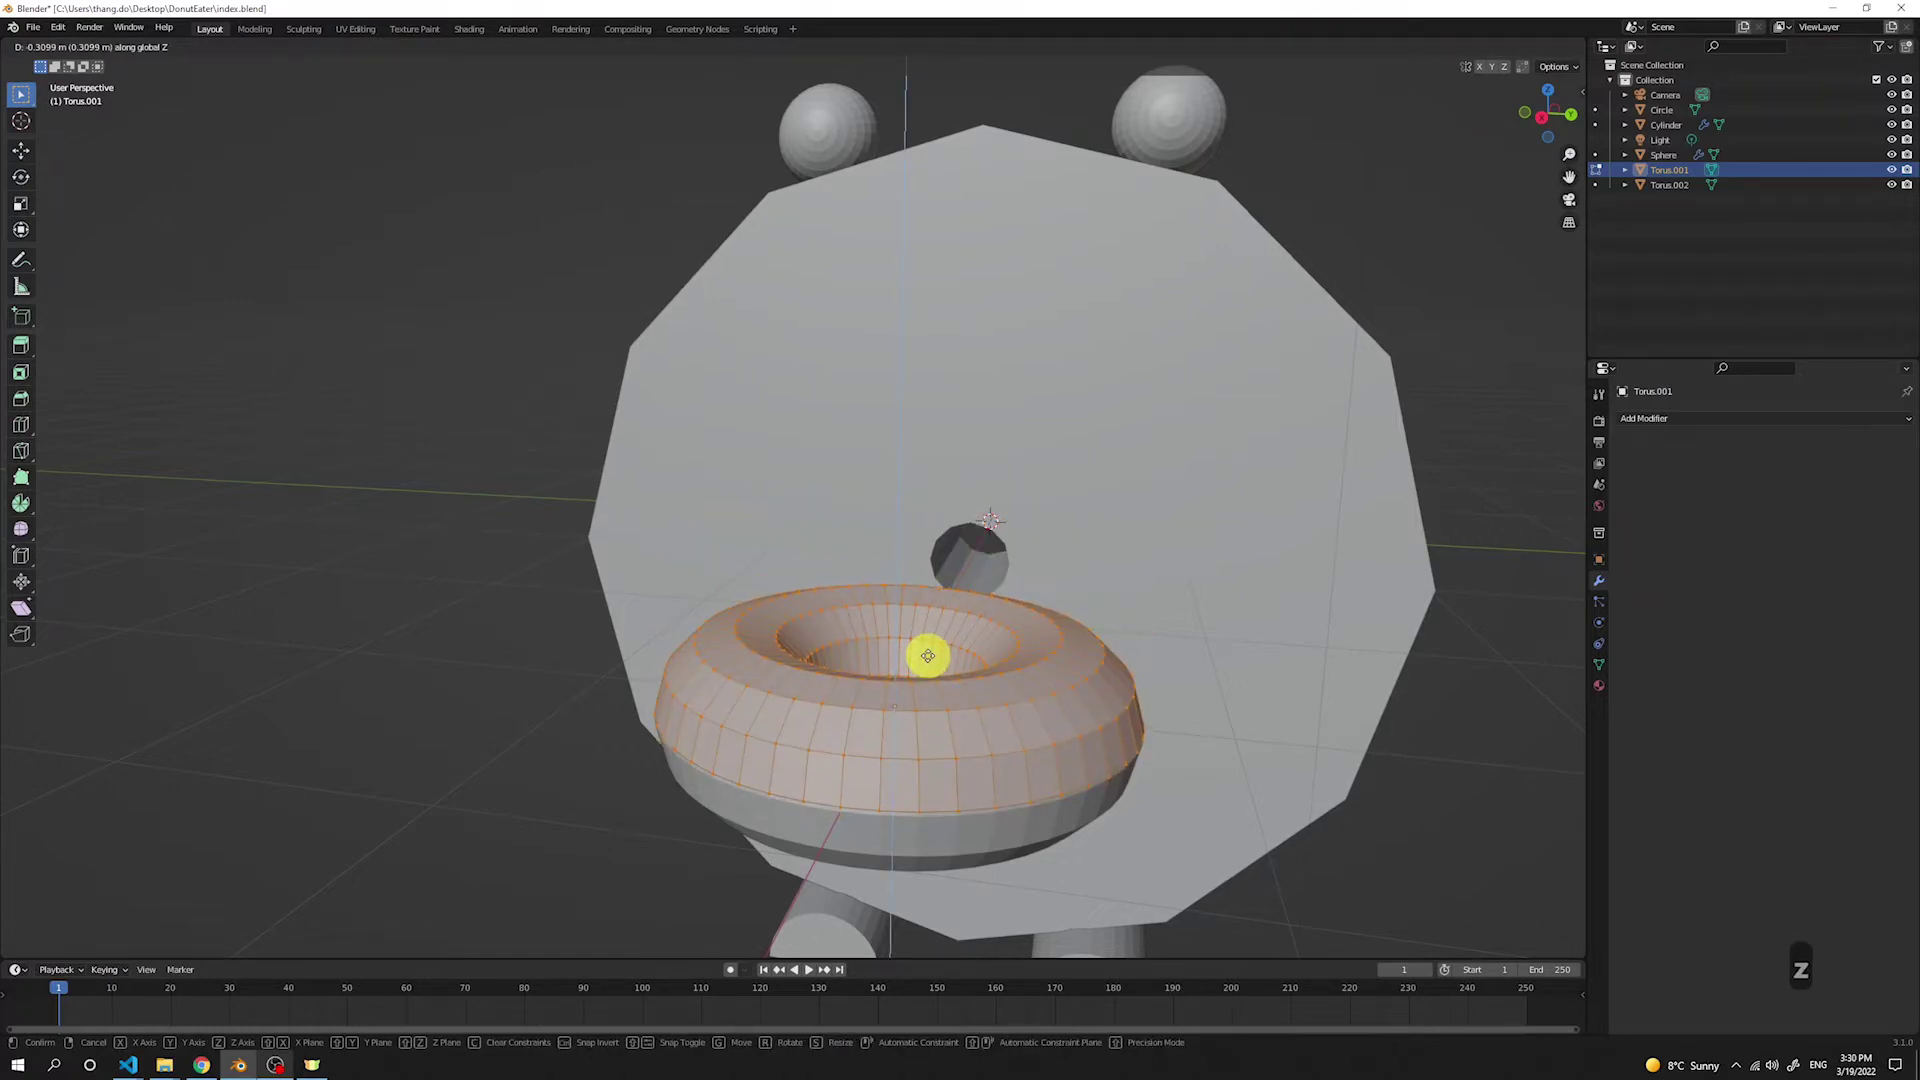
{"action": "left_click", "coordinate": [927, 649]}
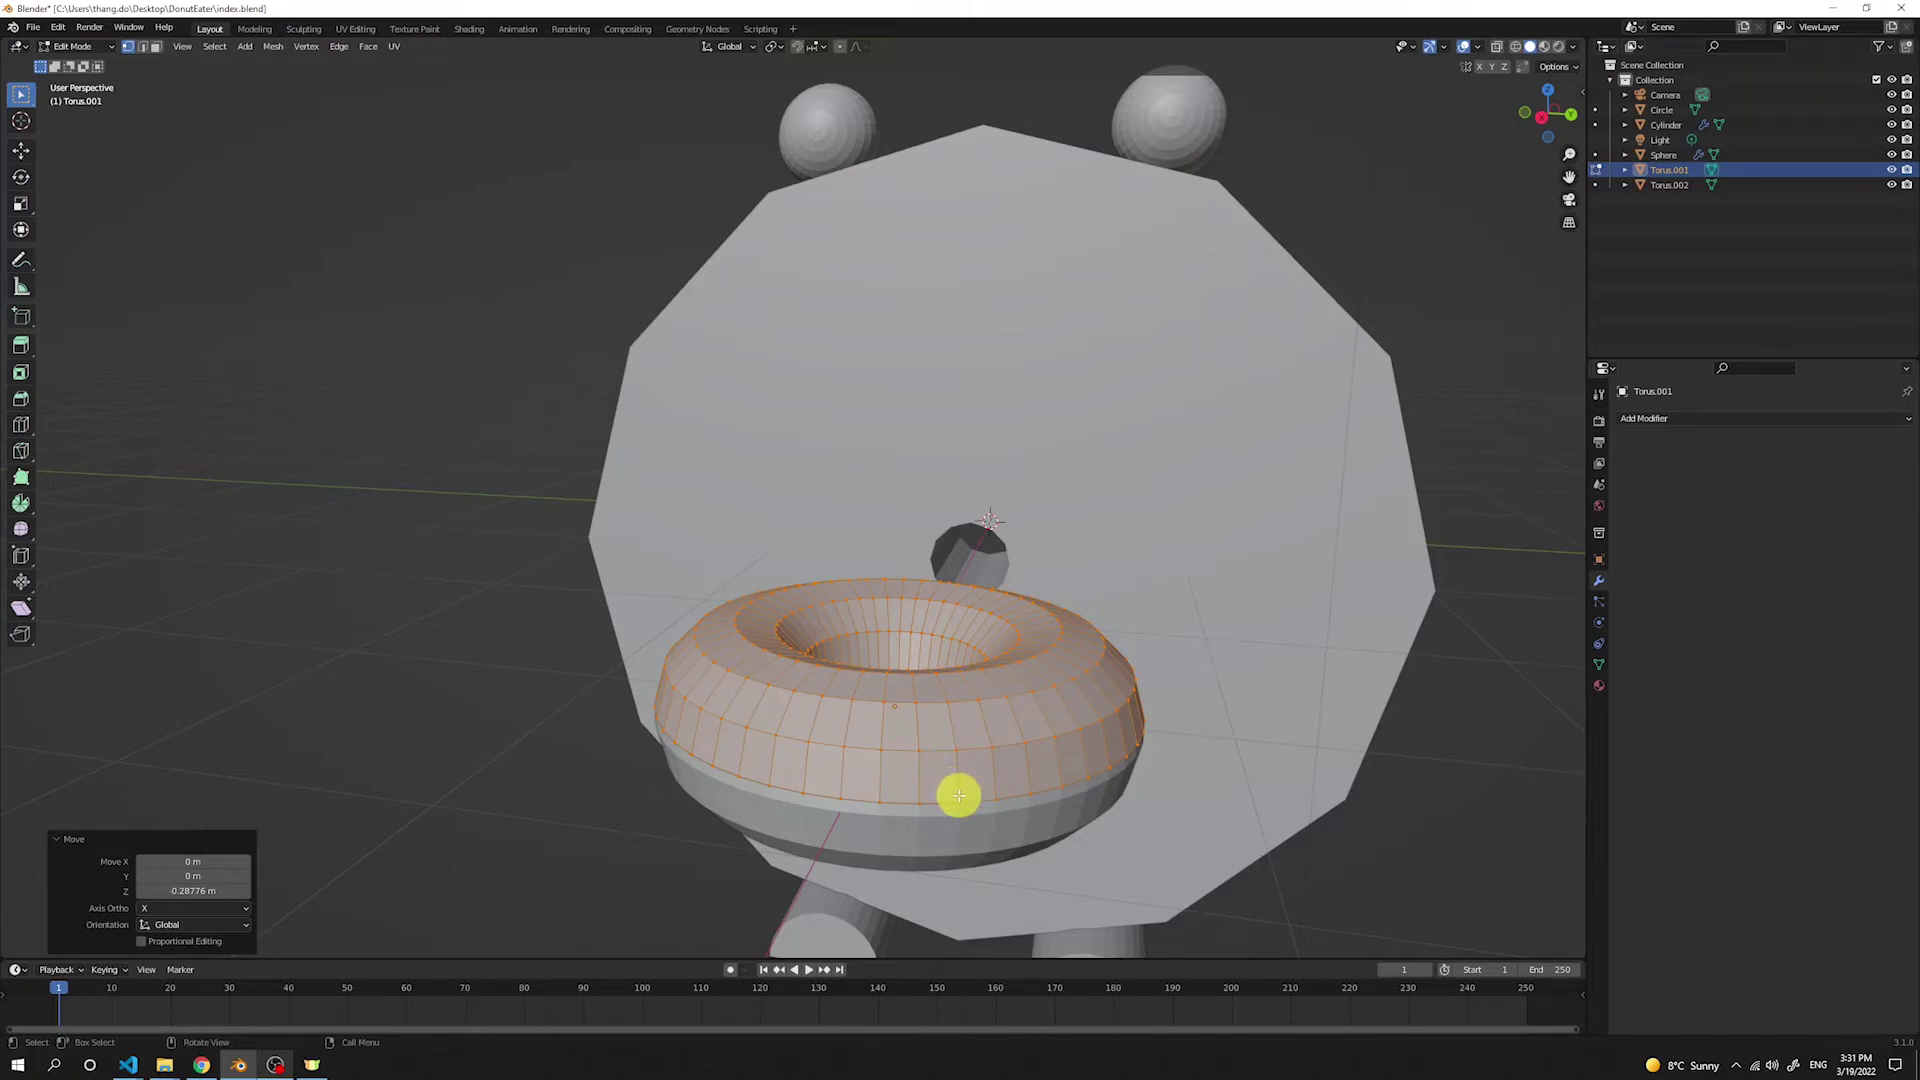
Step: Pull one front vertex on the icing's lower rim down about 0.082 m along the global Z axis to form a drip
{"action": "key", "text": "a"}
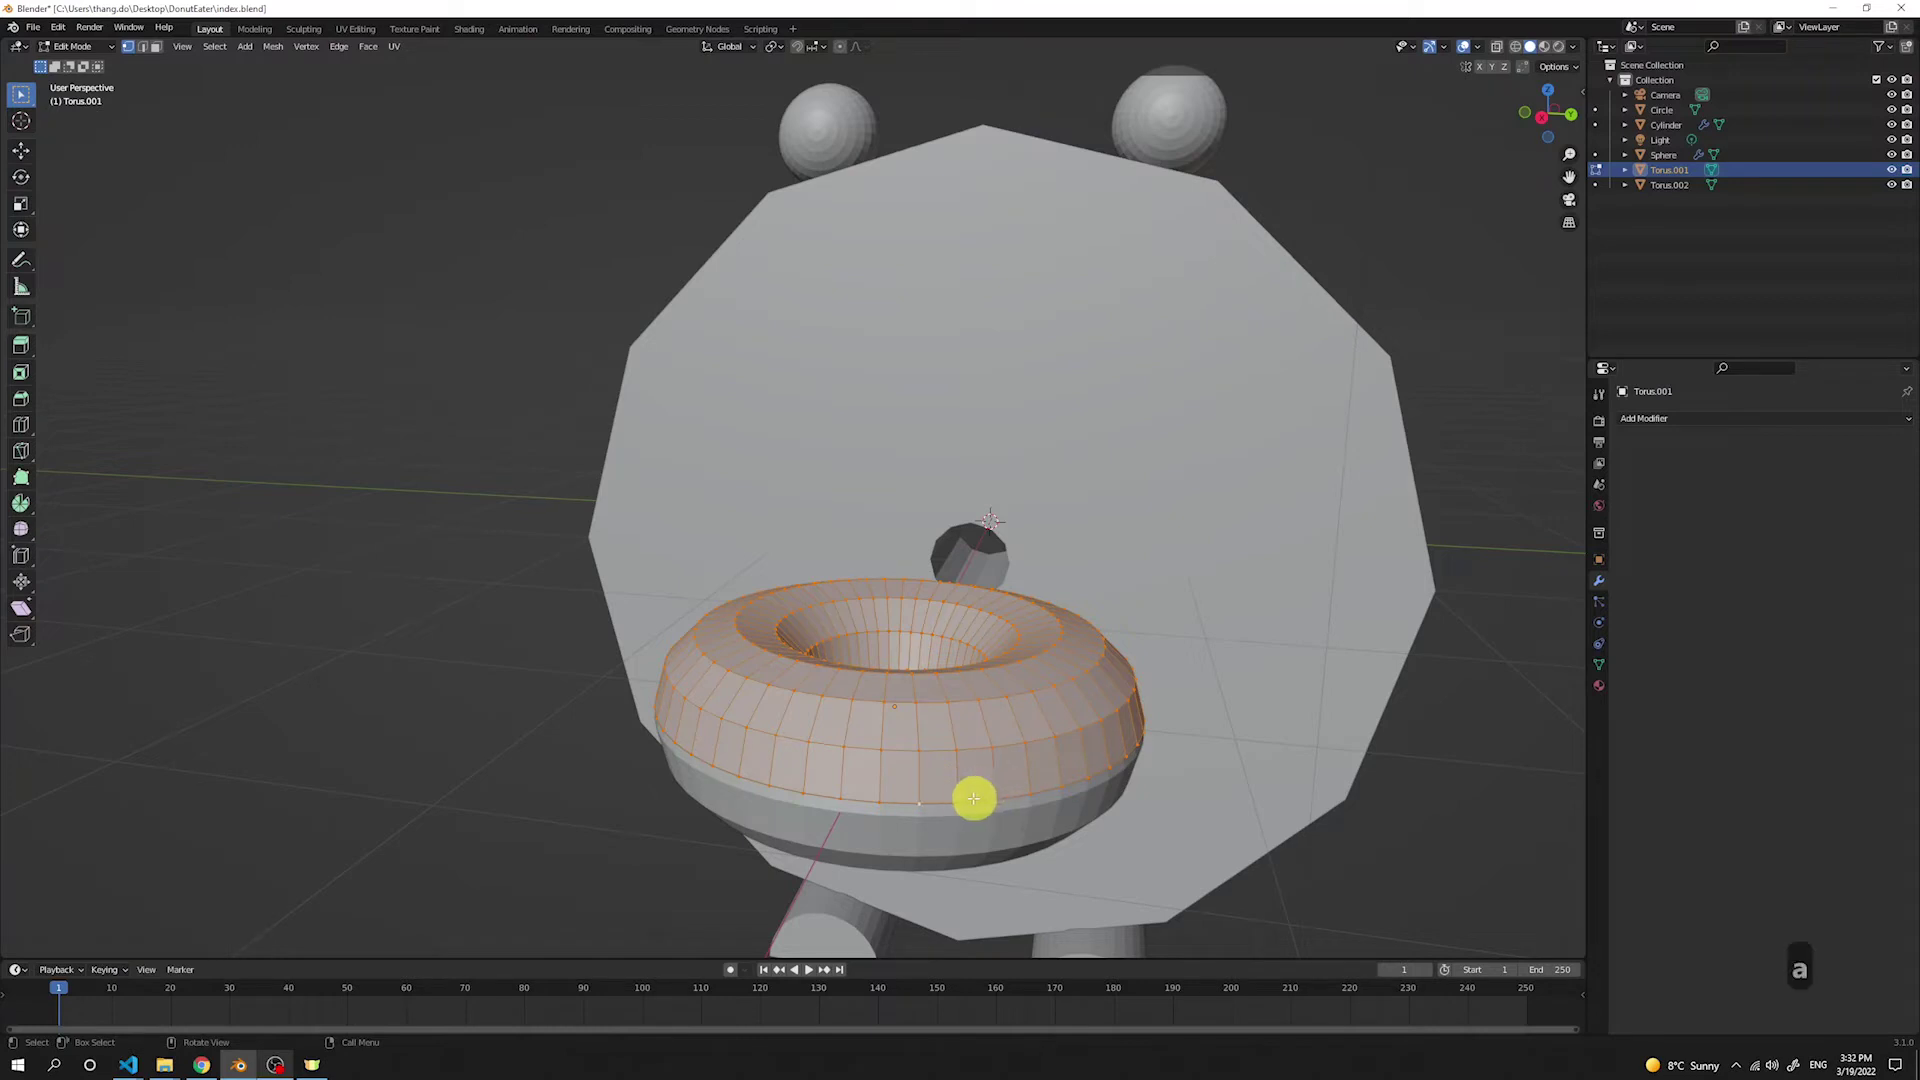
{"action": "left_click", "coordinate": [957, 800]}
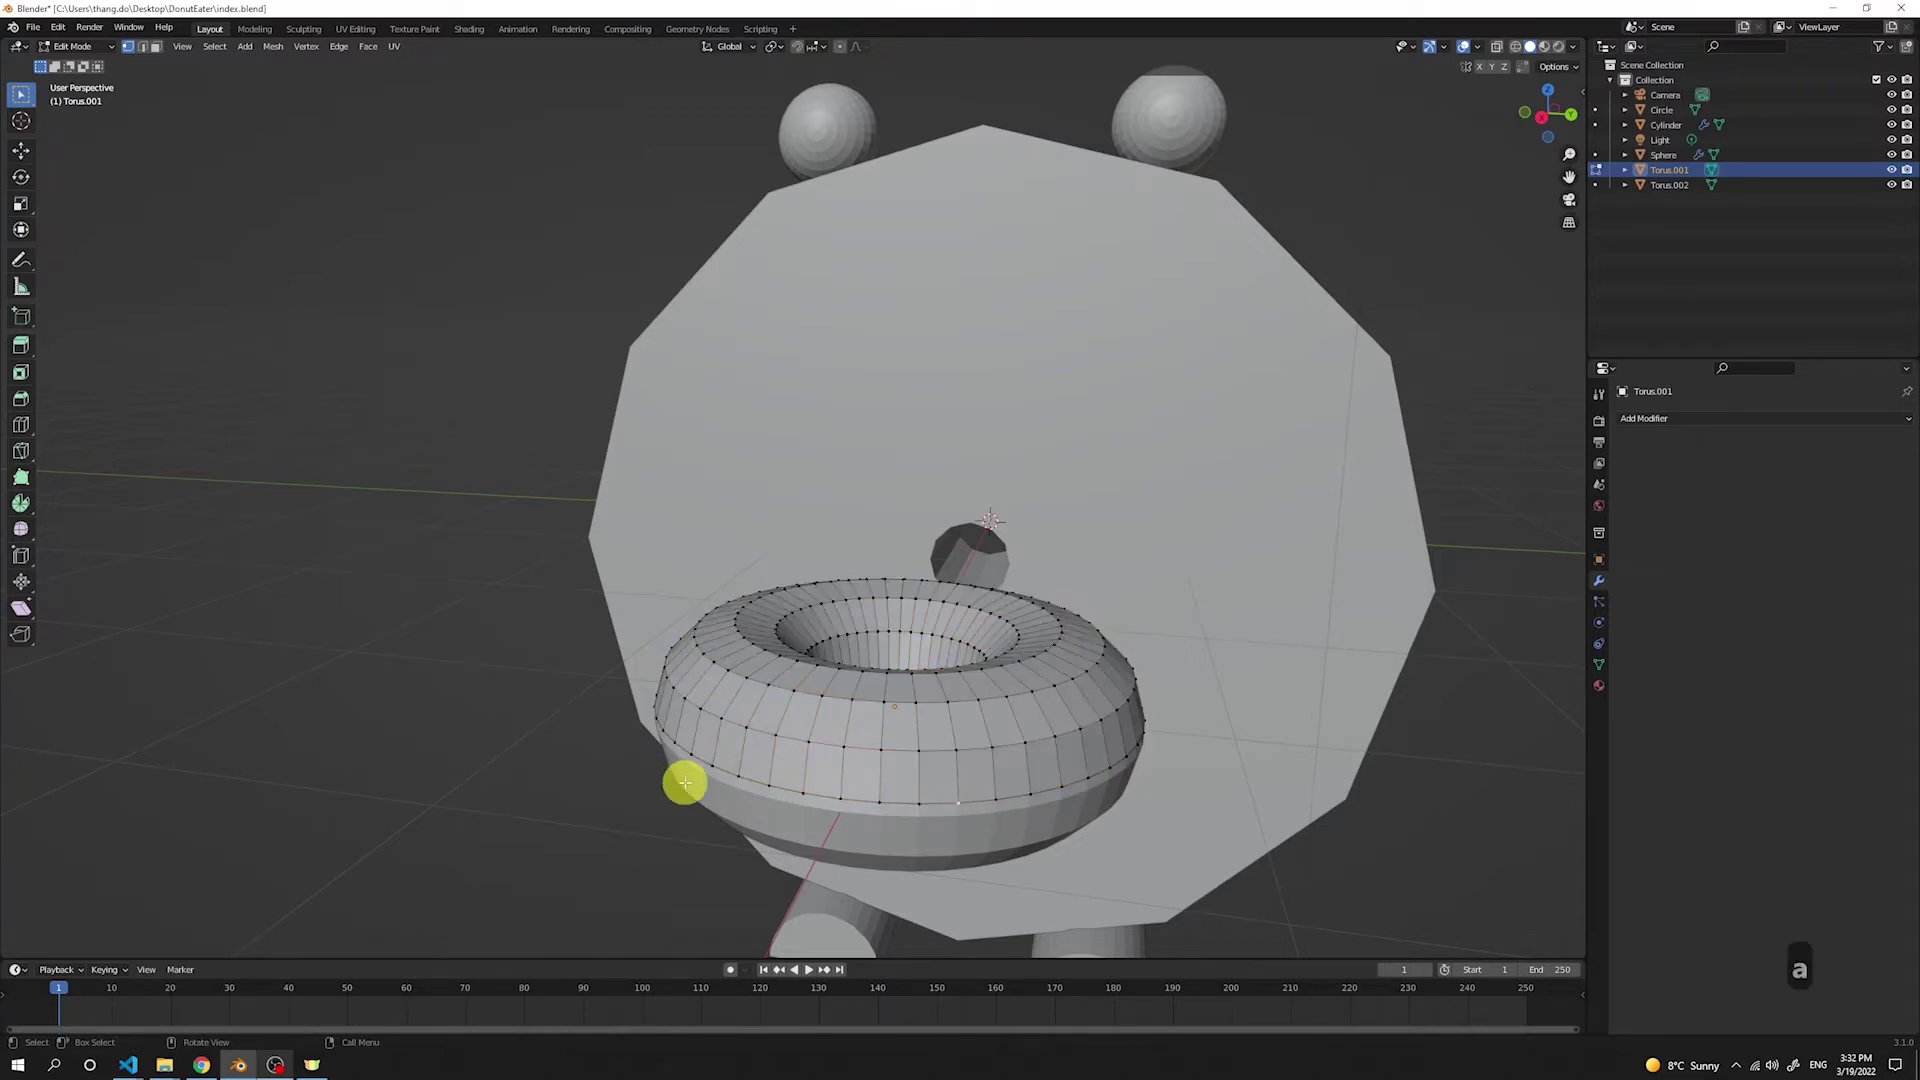
{"action": "key", "text": "g"}
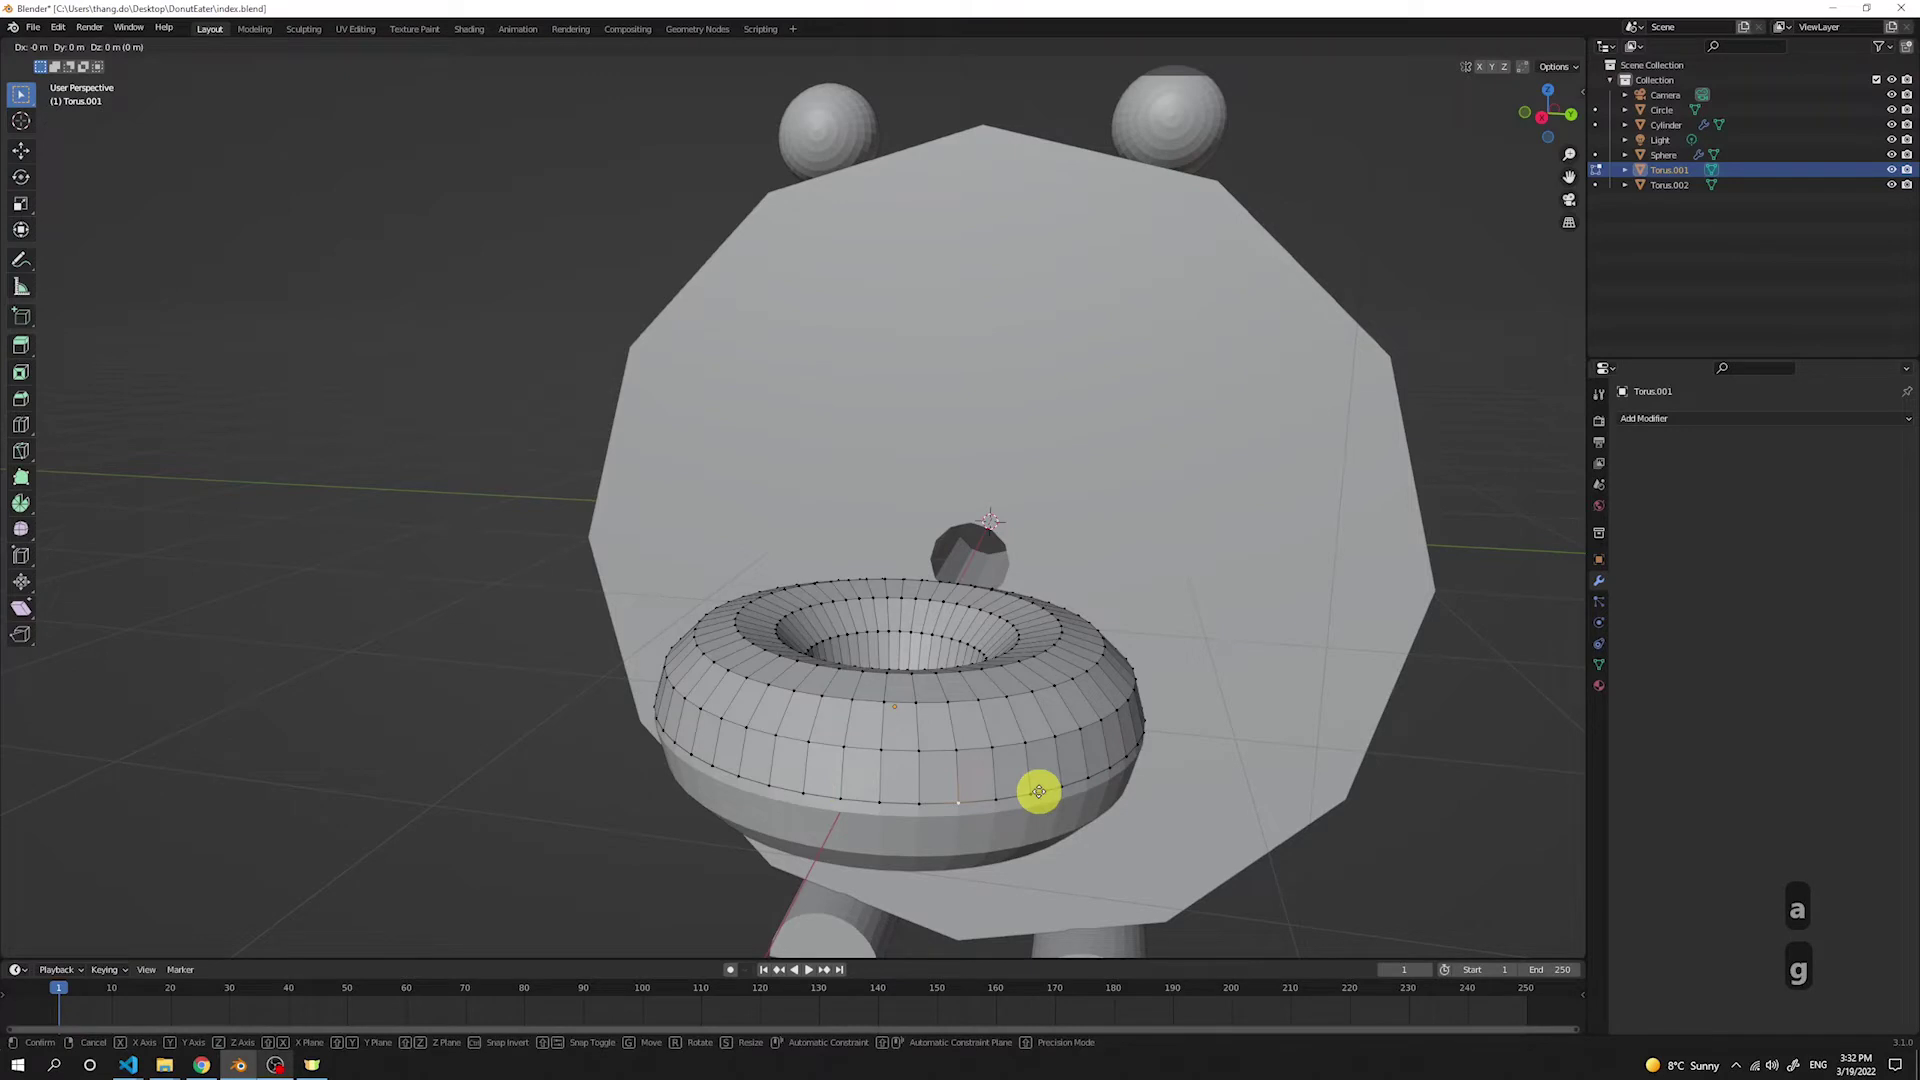
{"action": "key", "text": "z"}
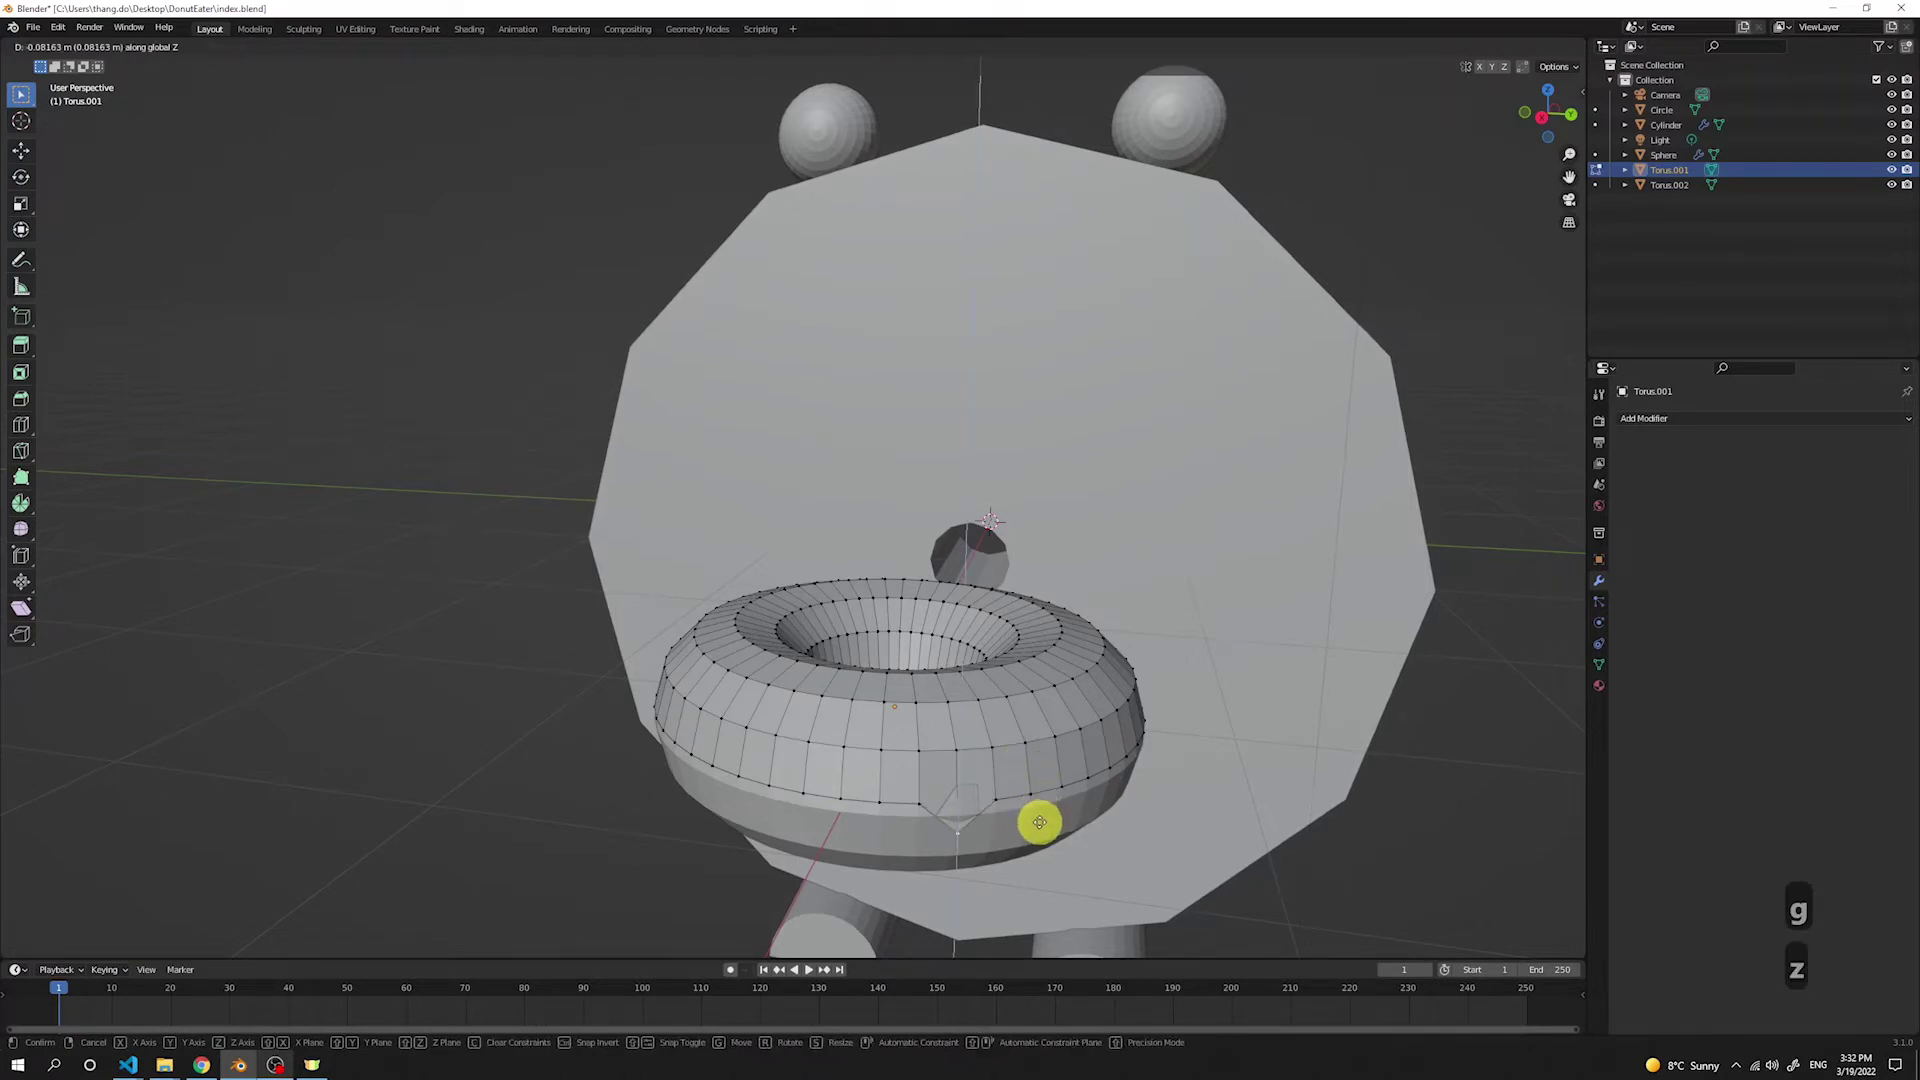
{"action": "left_click", "coordinate": [1039, 822]}
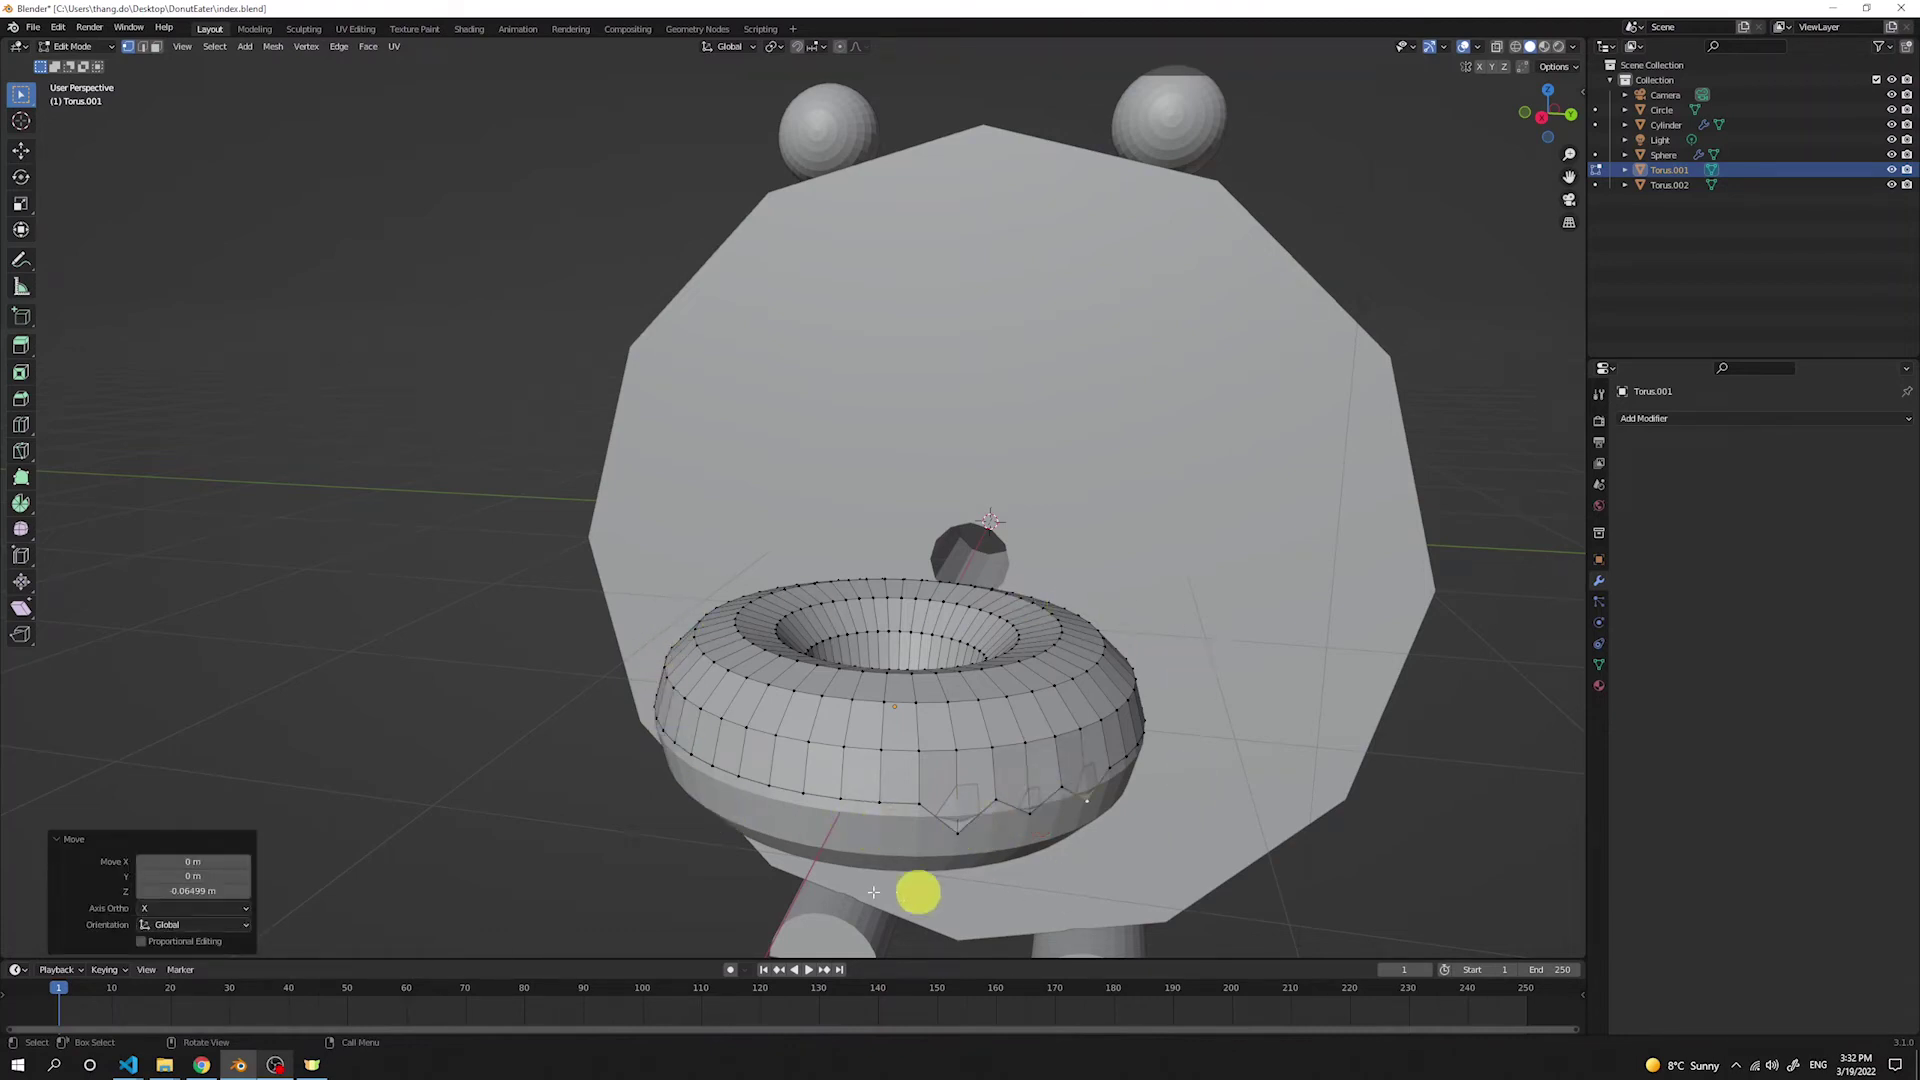
Step: Move more vertices along the icing's lower rim vertically on the global Z axis to give it uneven drips
{"action": "key", "text": "g"}
{"action": "key", "text": "z"}
{"action": "right_click", "coordinate": [797, 802]}
{"action": "key", "text": "ctrl+z"}
{"action": "key", "text": "g"}
{"action": "middle_click_drag", "start_coordinate": [793, 793], "coordinate": [896, 736]}
{"action": "right_click", "coordinate": [1014, 762]}
{"action": "key", "text": "g"}
{"action": "key", "text": "z"}
{"action": "right_click", "coordinate": [896, 737]}
{"action": "scroll", "coordinate": [896, 736], "scroll_direction": "up", "scroll_amount": 4}
{"action": "key", "text": "g"}
{"action": "key", "text": "z"}
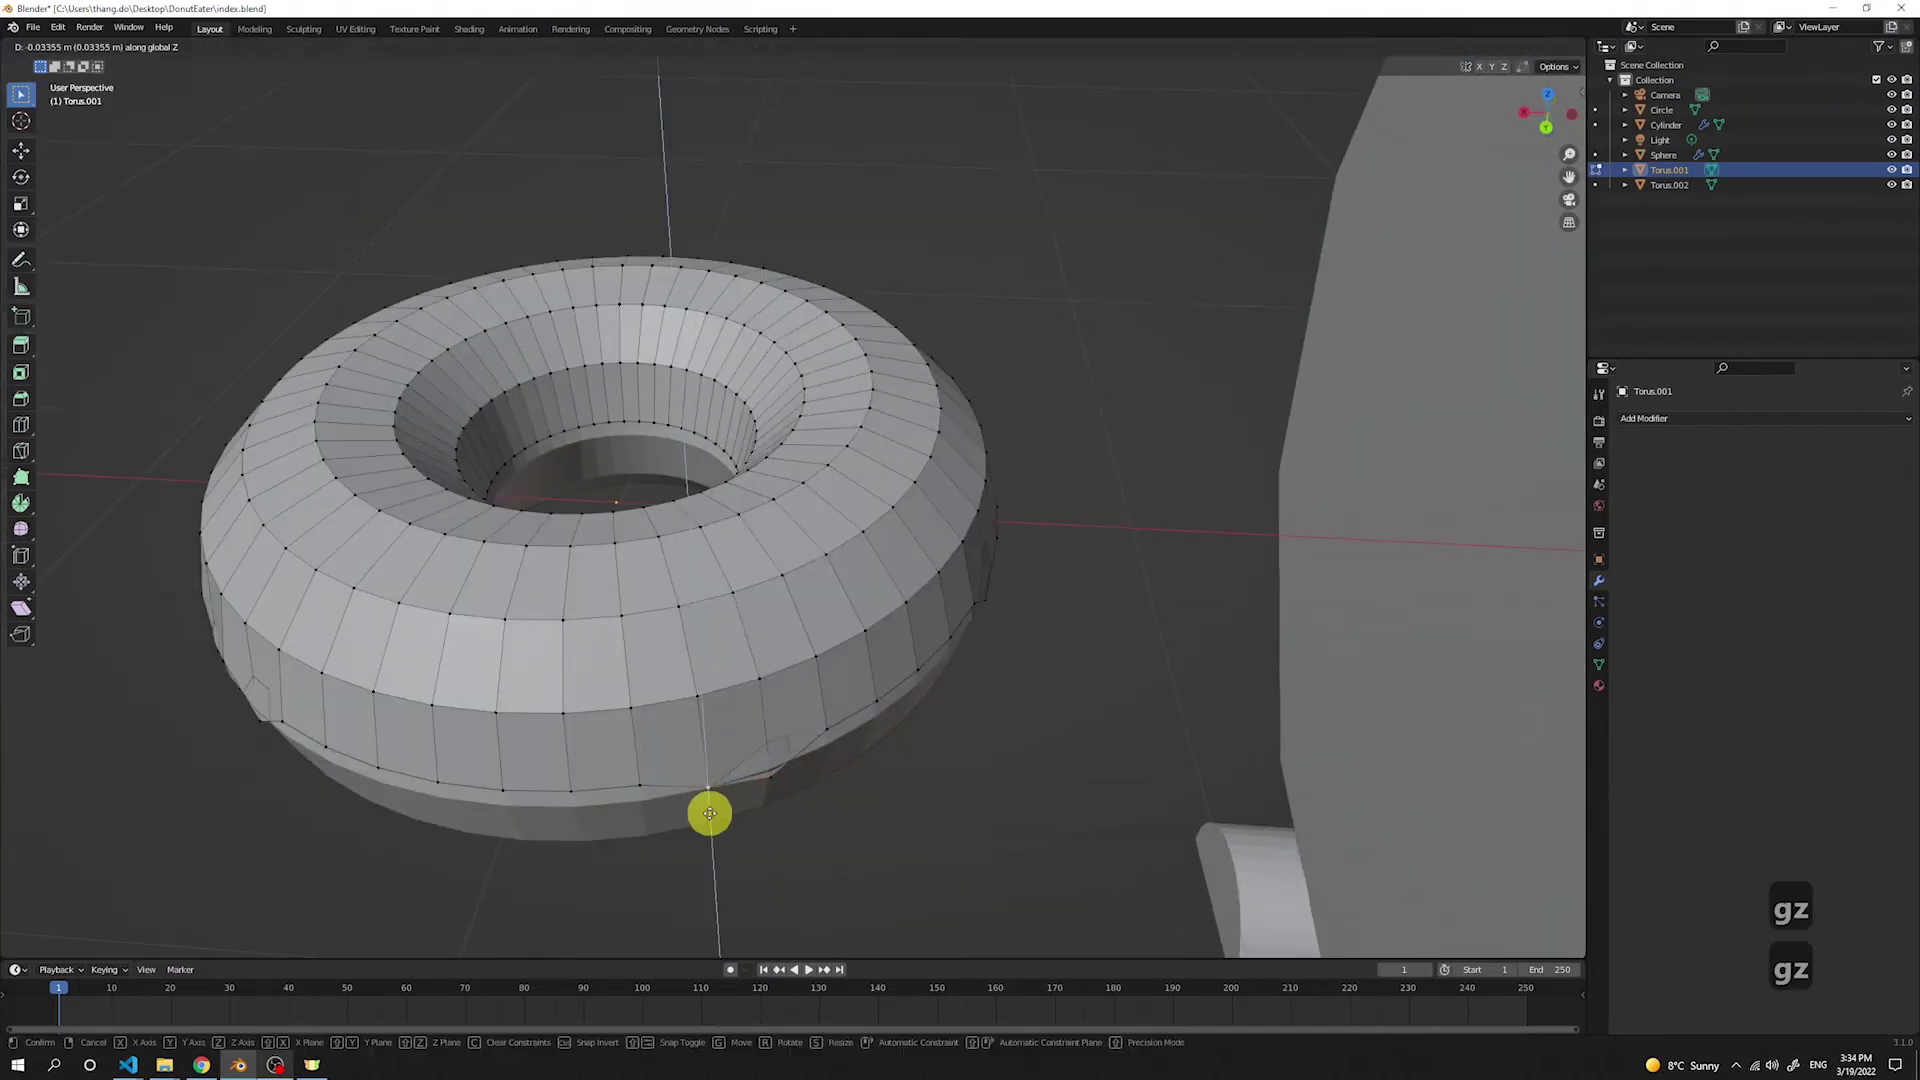
{"action": "right_click", "coordinate": [977, 643]}
{"action": "middle_click_drag", "start_coordinate": [976, 642], "coordinate": [600, 720]}
{"action": "key", "text": "g"}
{"action": "key", "text": "z"}
{"action": "left_click", "coordinate": [612, 575]}
{"action": "key", "text": "g"}
{"action": "key", "text": "z"}
{"action": "left_click", "coordinate": [643, 429]}
{"action": "scroll", "coordinate": [600, 720], "scroll_direction": "down", "scroll_amount": 3}
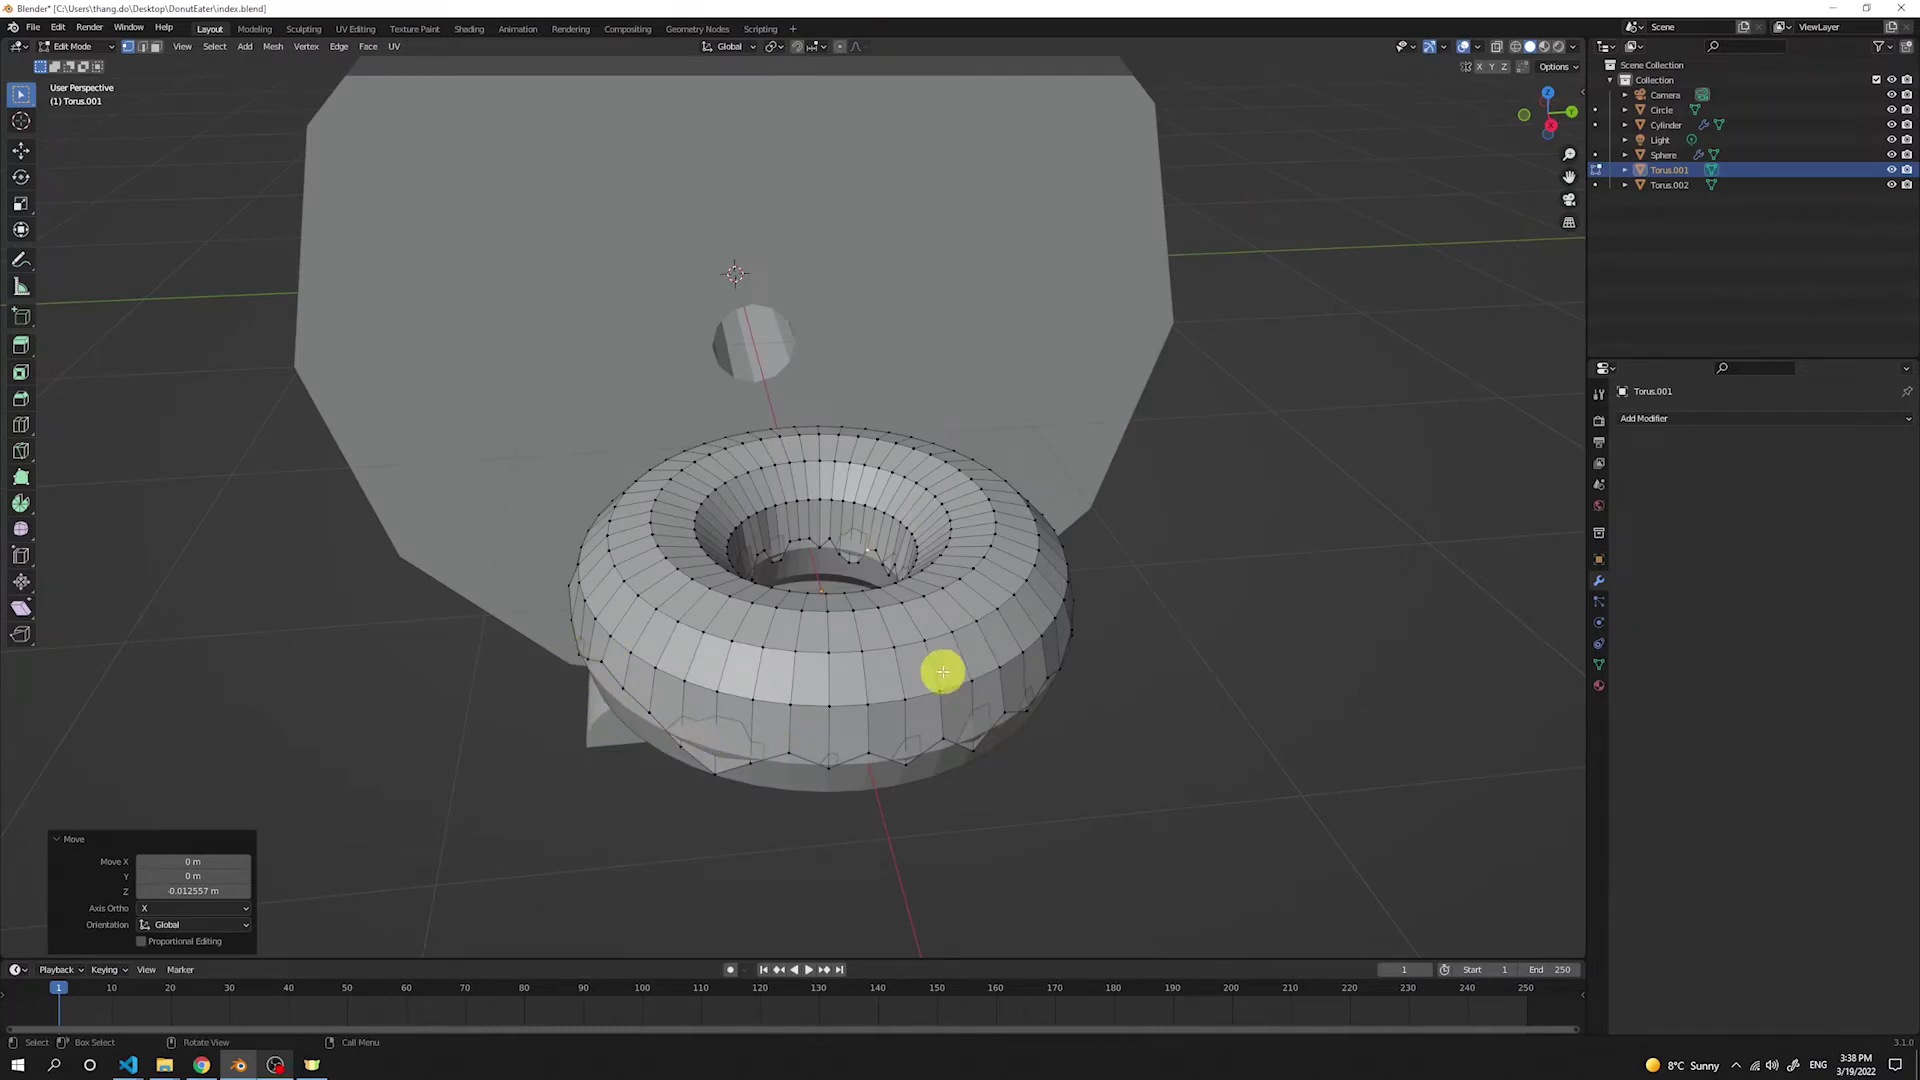
Step: Extrude all of the icing's faces along their normals by about 0.036 m to thicken it, and return to Object Mode
{"action": "key", "text": "a"}
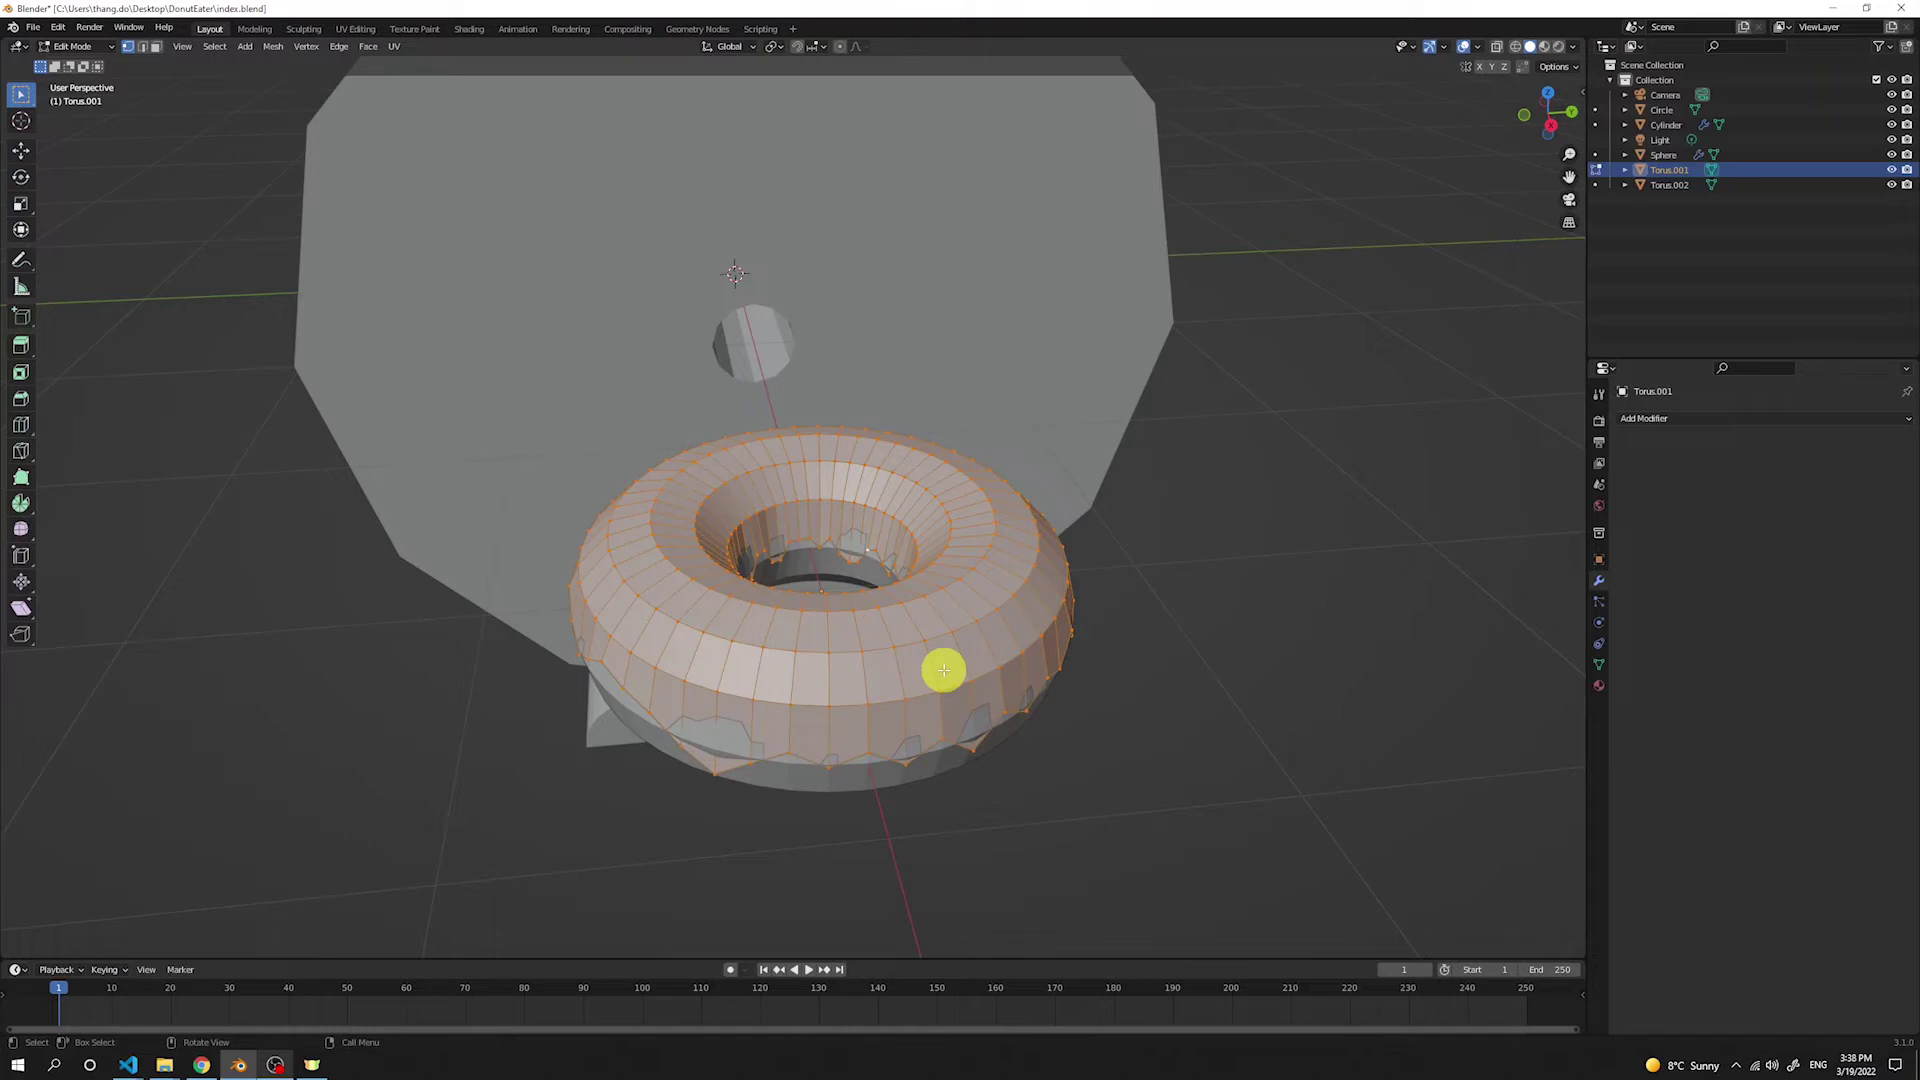
{"action": "key", "text": "alt+e"}
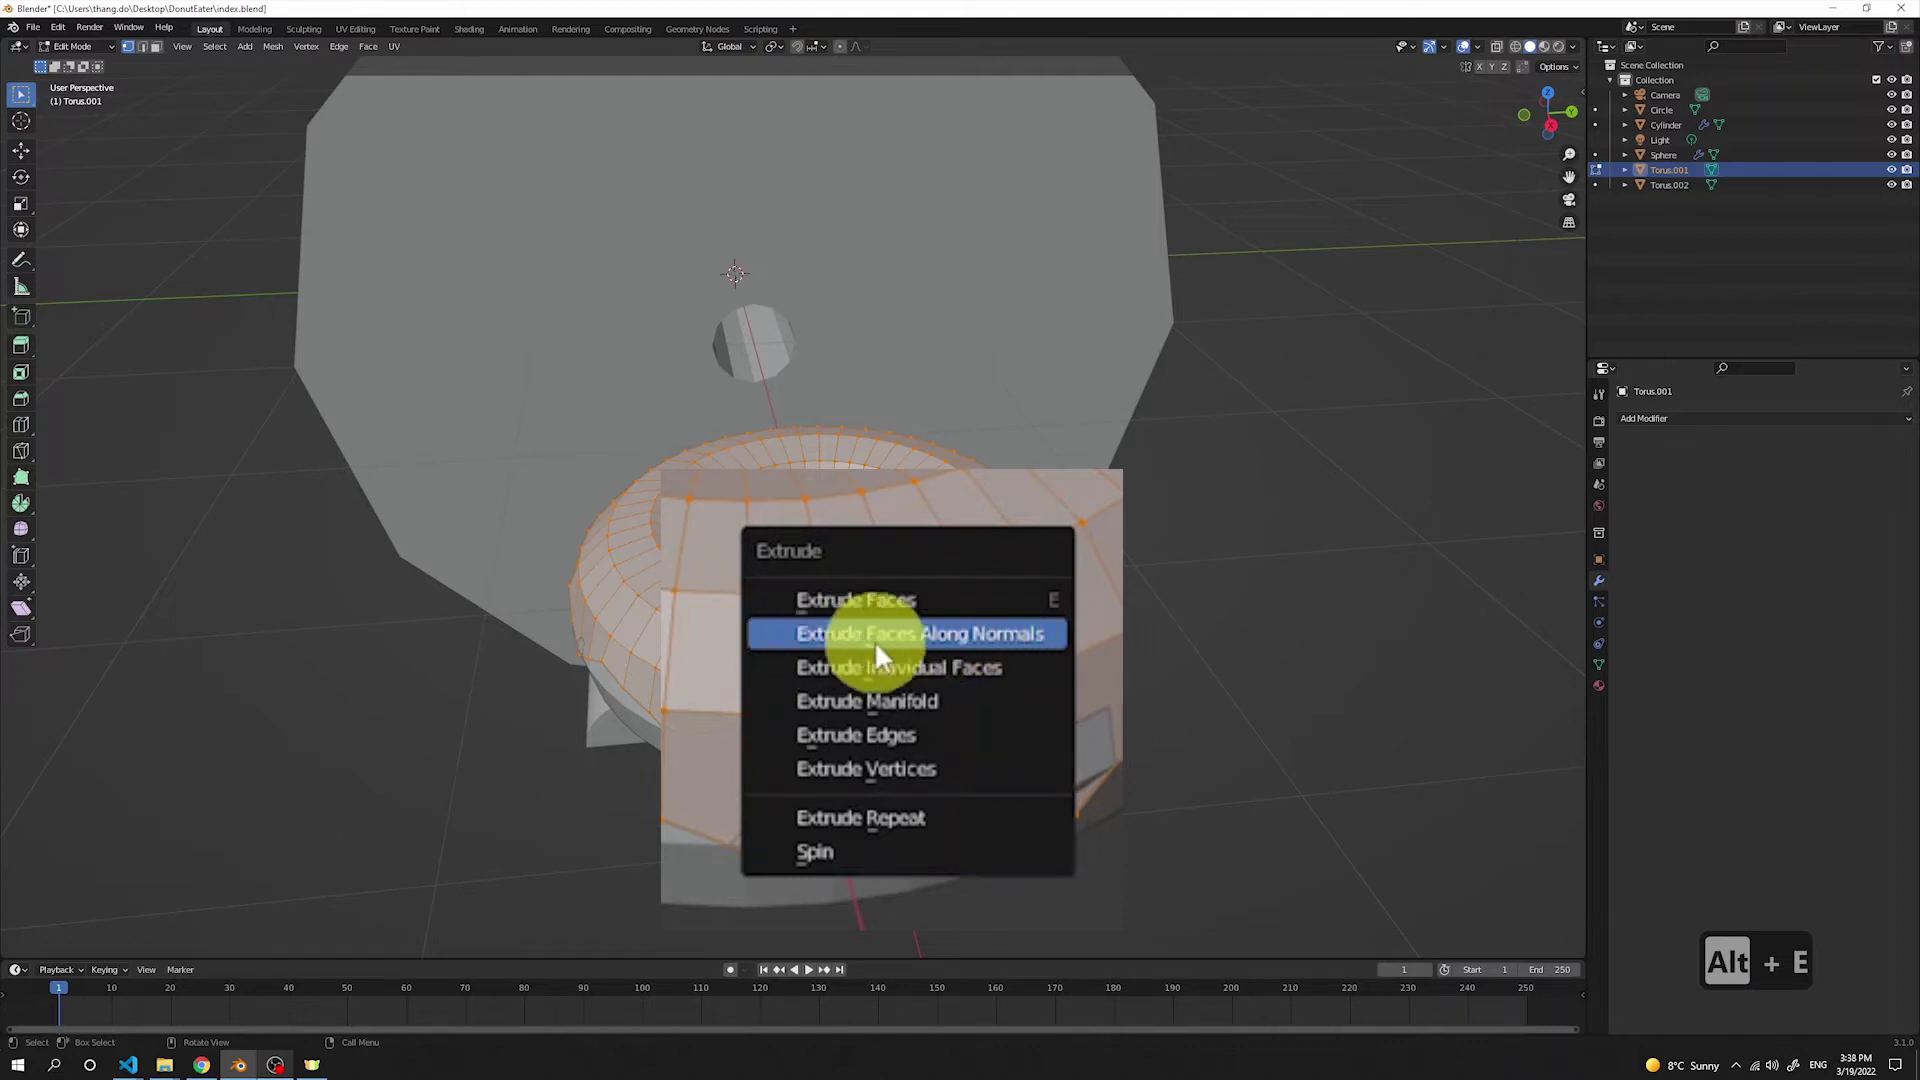
{"action": "left_click", "coordinate": [936, 661]}
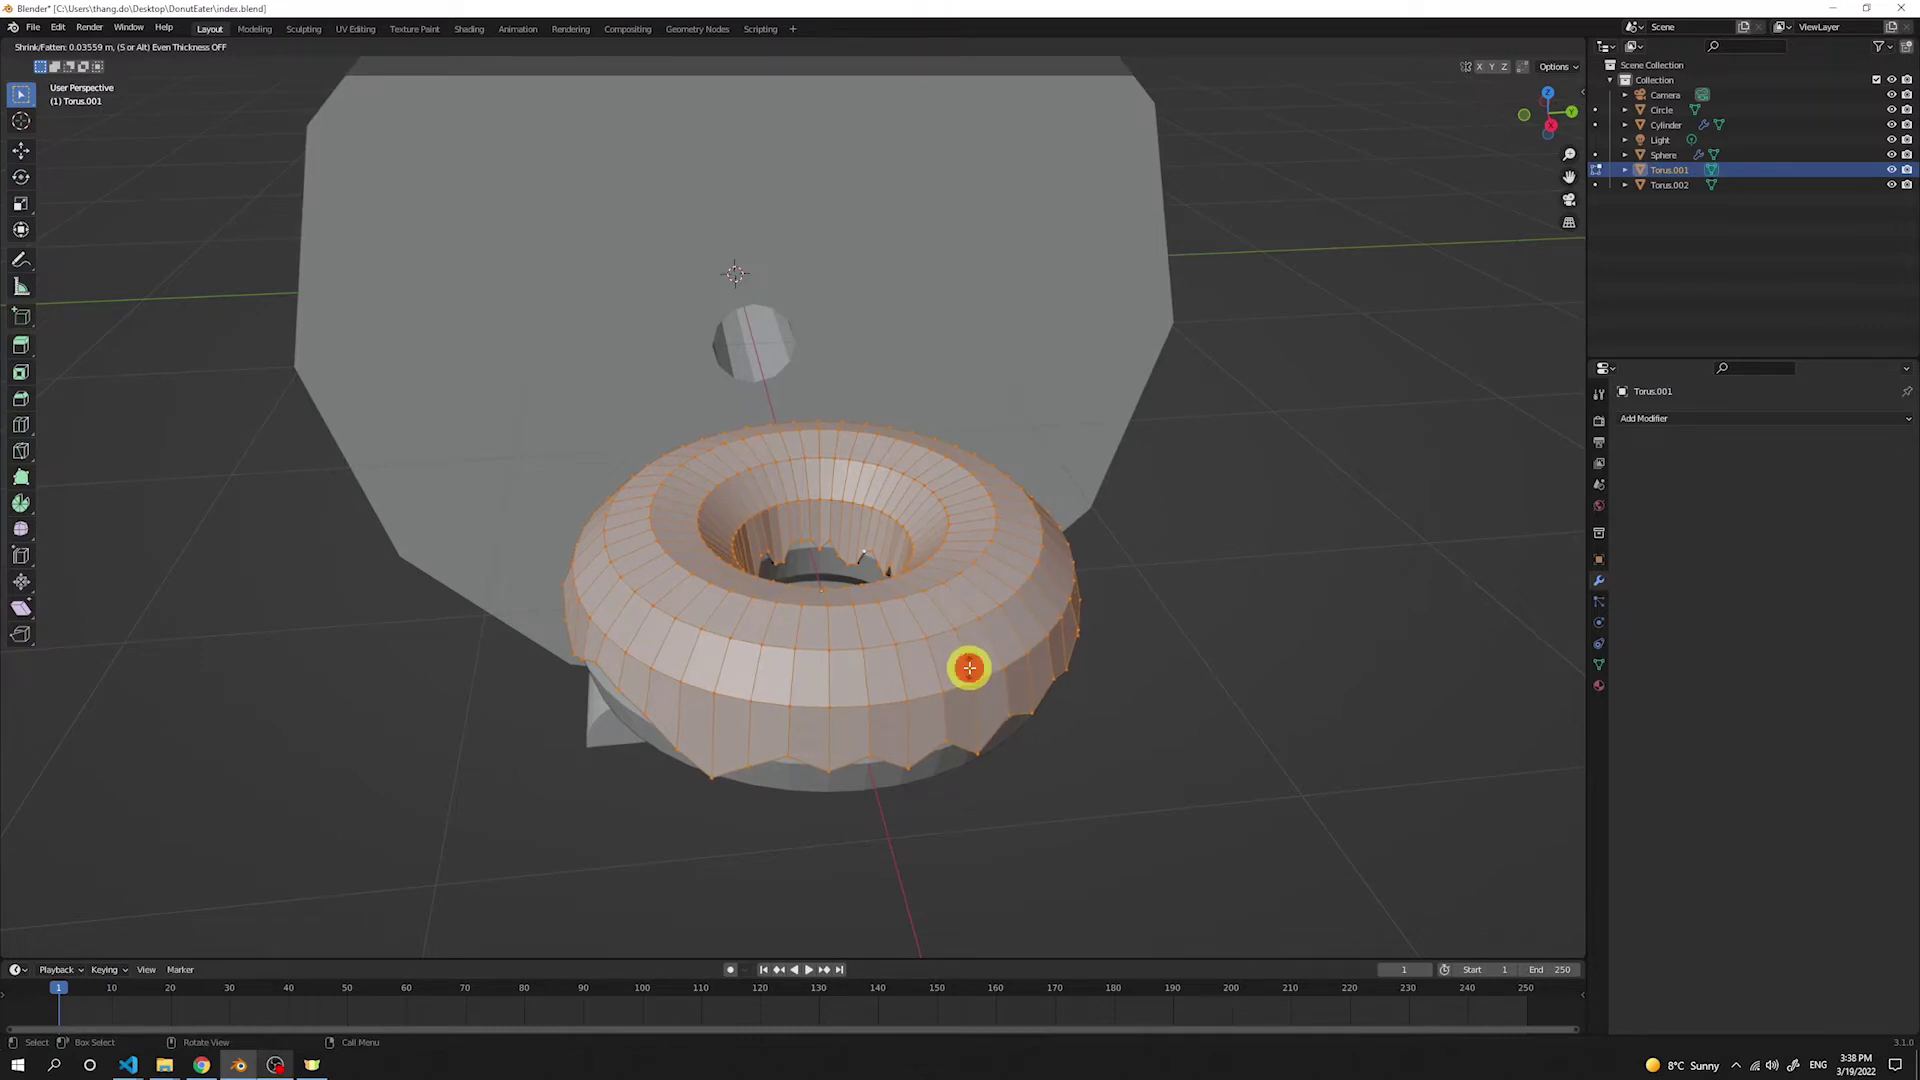
{"action": "left_click", "coordinate": [968, 667]}
{"action": "middle_click_drag", "start_coordinate": [965, 673], "coordinate": [1006, 685]}
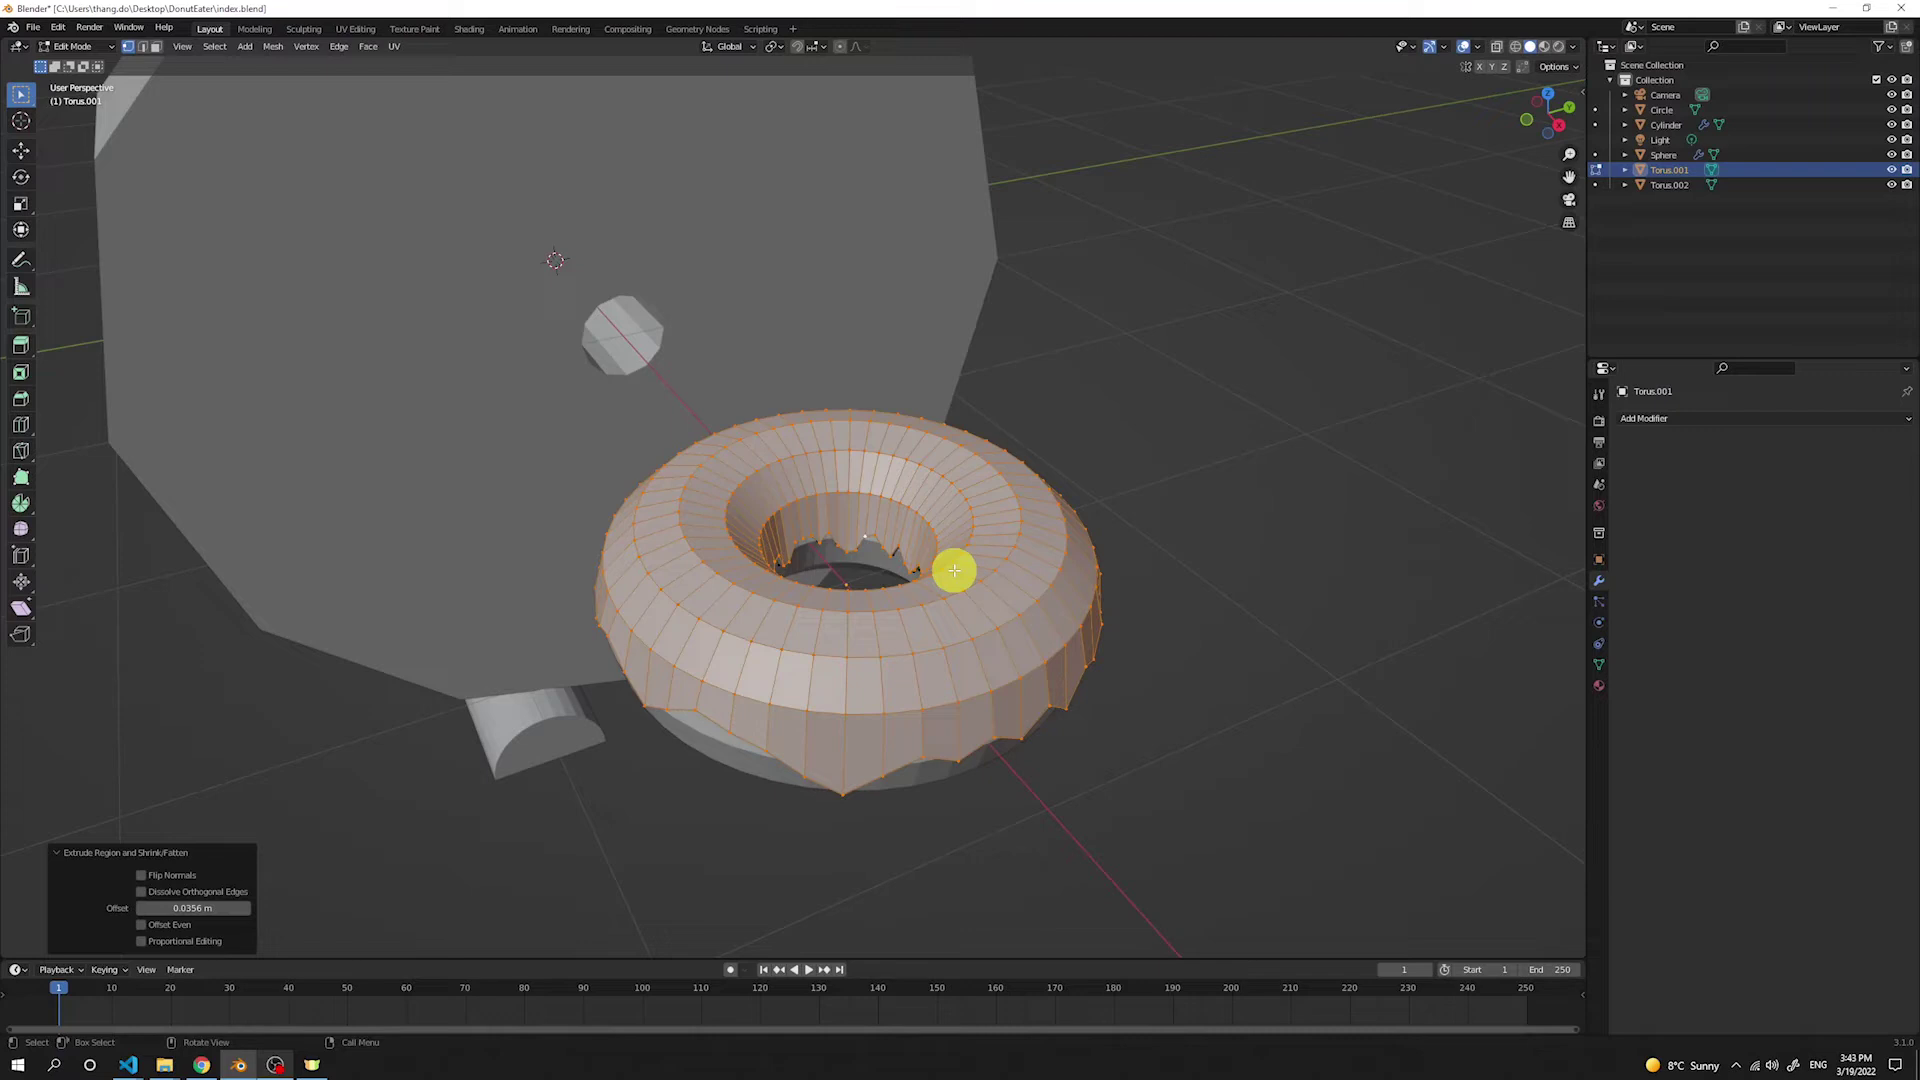
{"action": "key", "text": "Tab"}
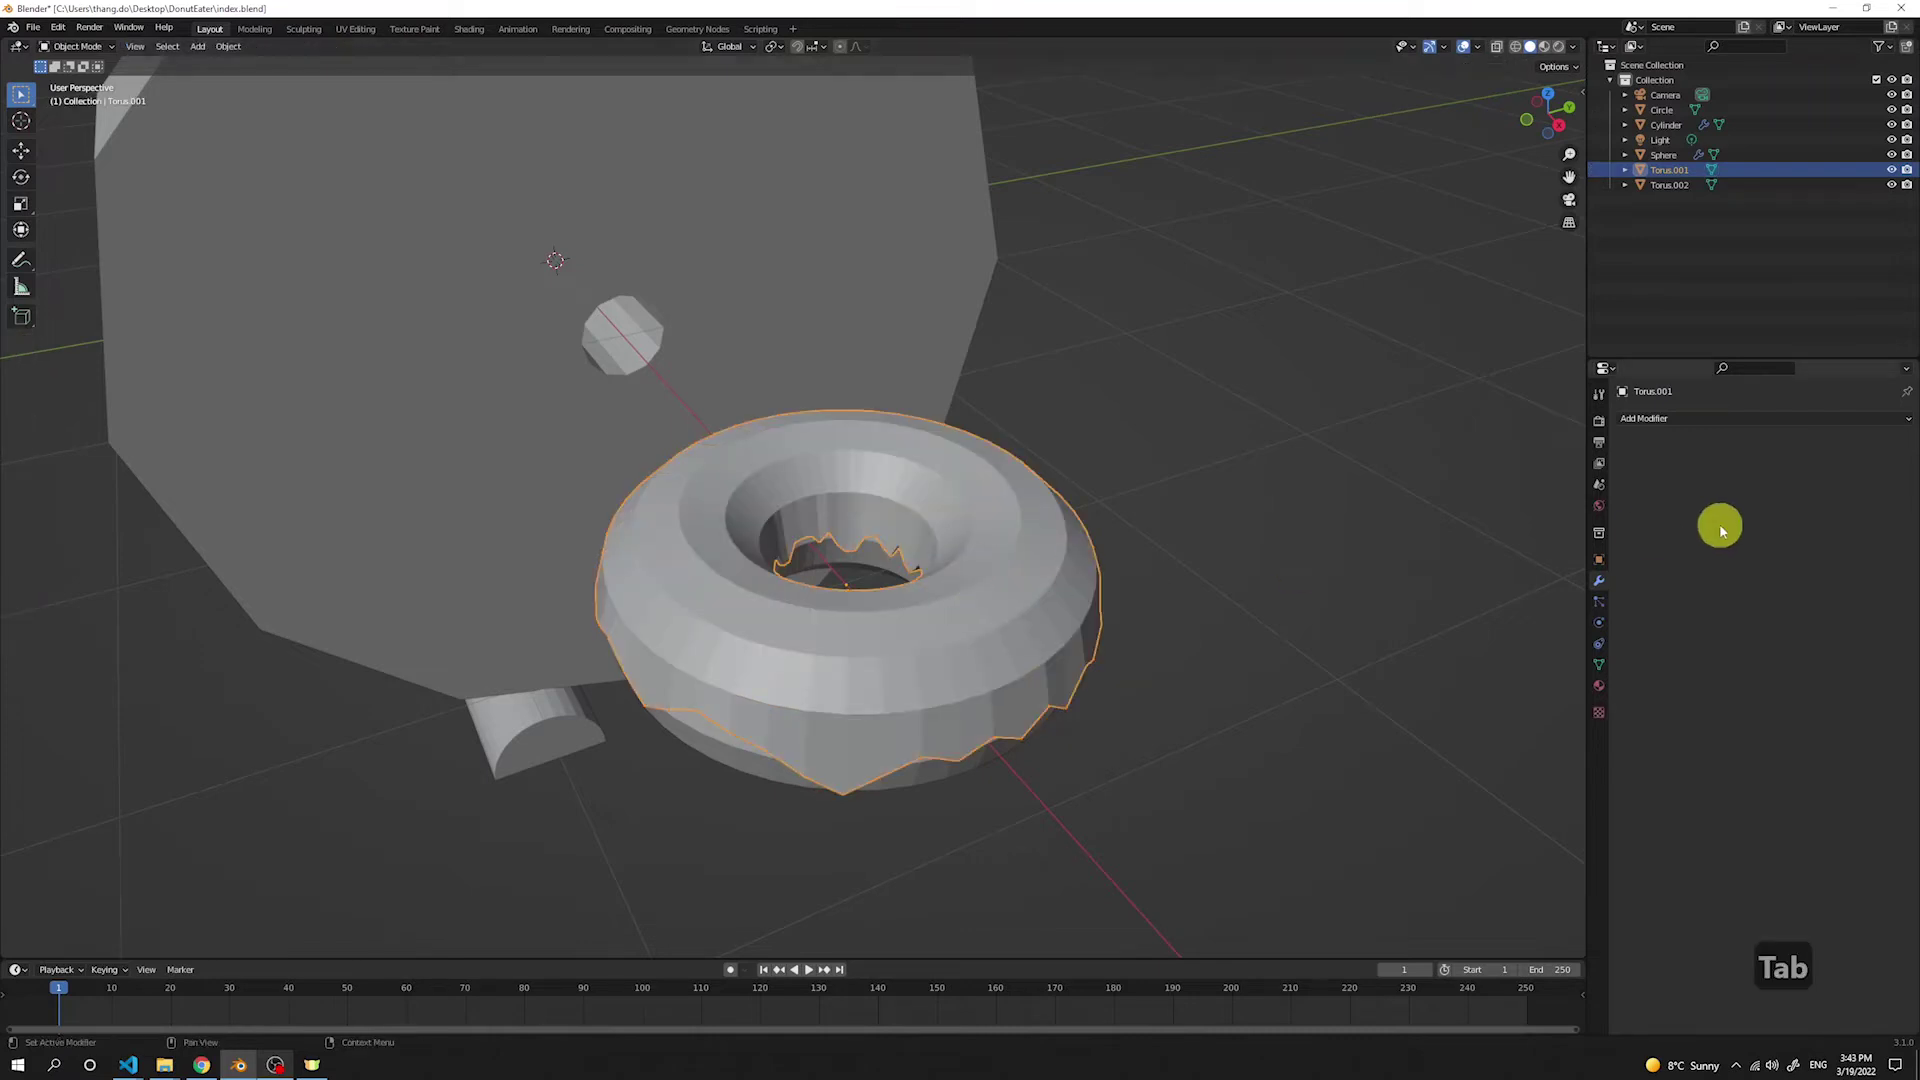
Step: Add a Subdivision Surface modifier to the icing
{"action": "left_click", "coordinate": [1695, 423]}
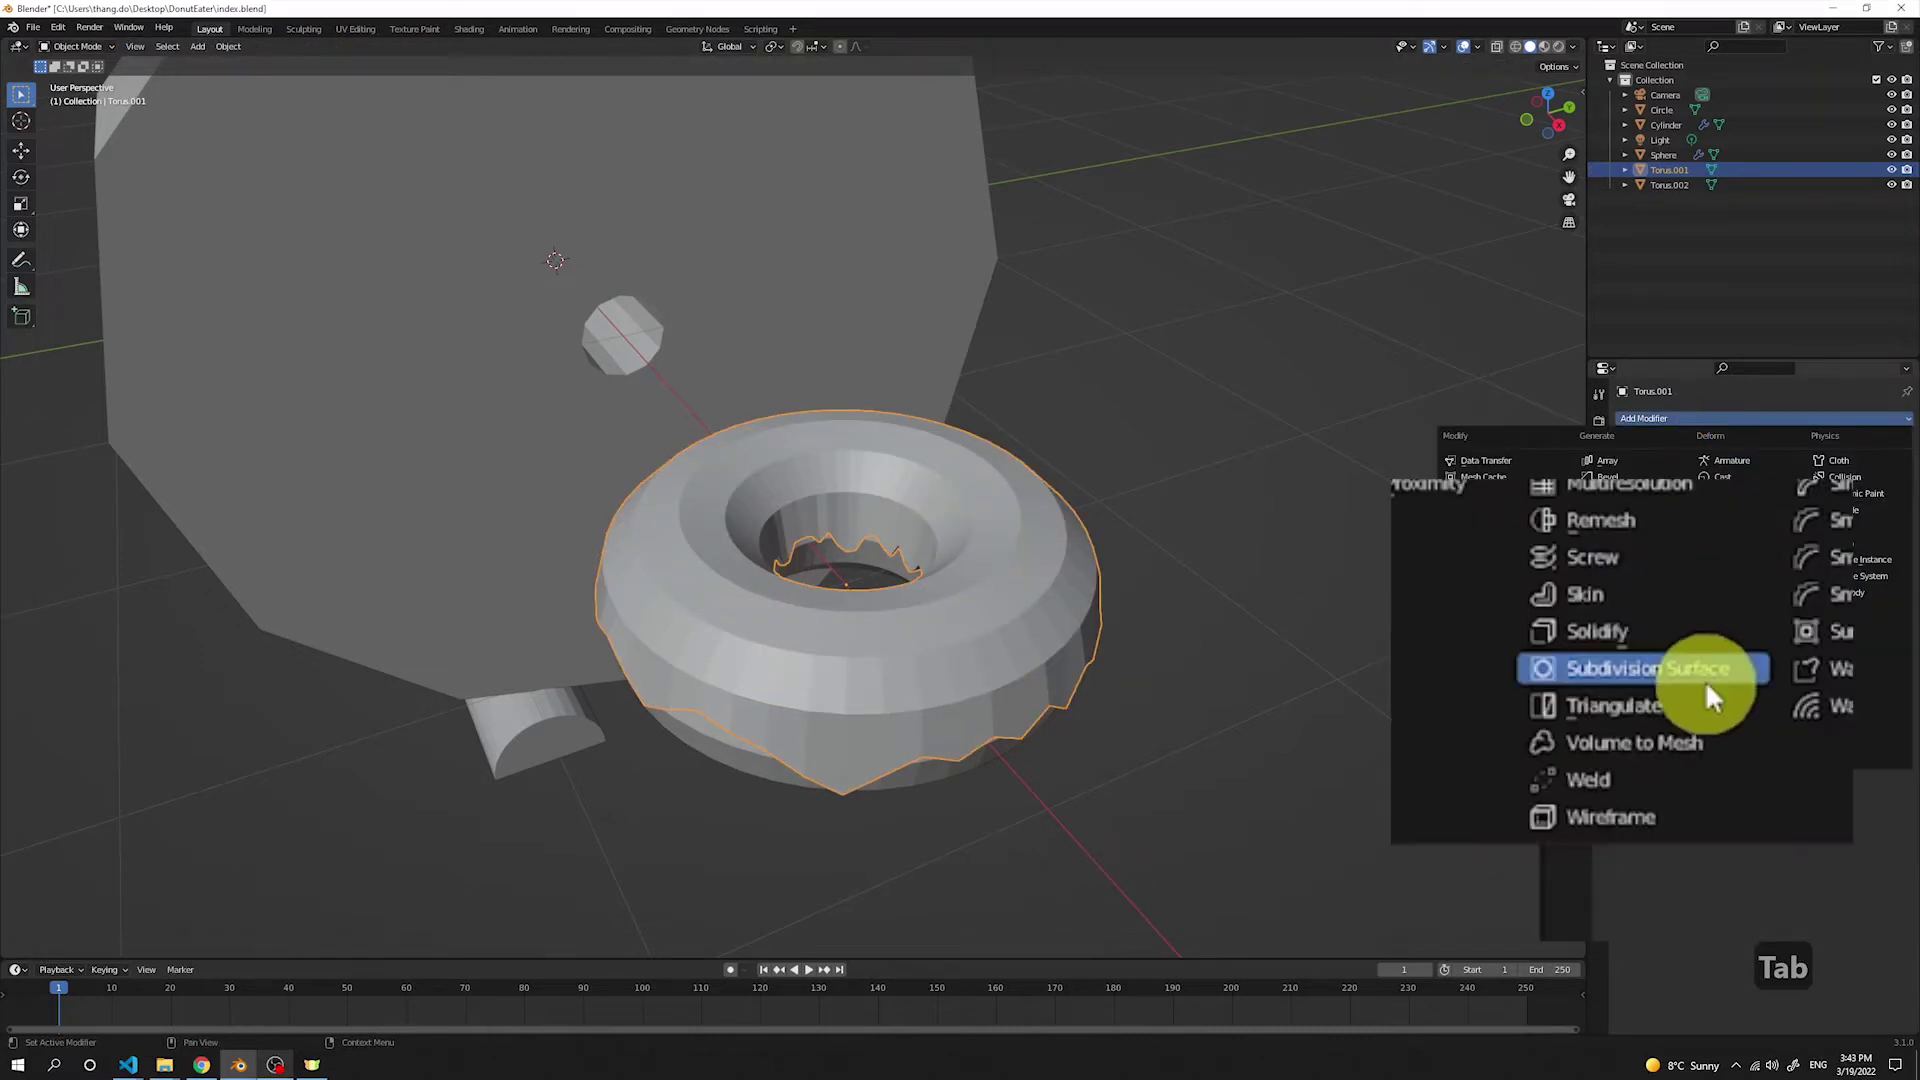
{"action": "left_click", "coordinate": [1702, 666]}
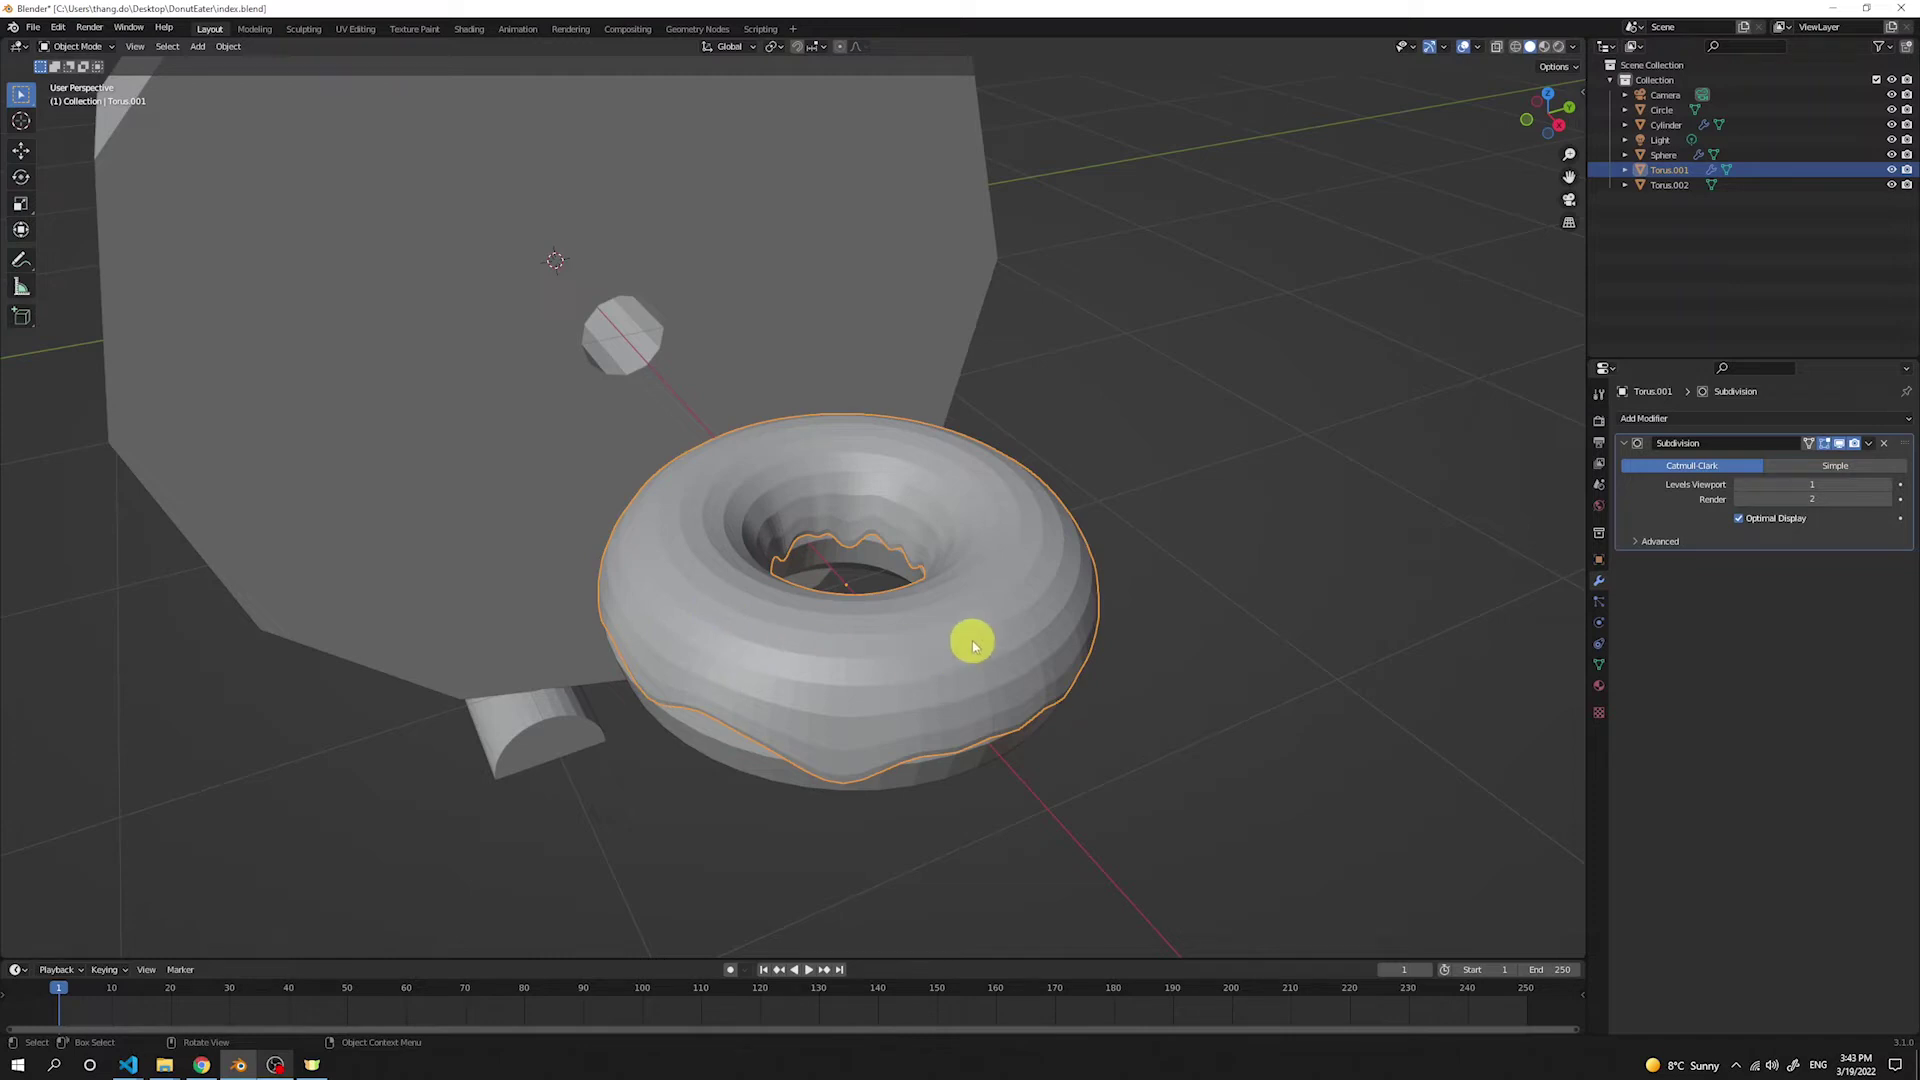
{"action": "middle_click_drag", "start_coordinate": [903, 663], "coordinate": [900, 620]}
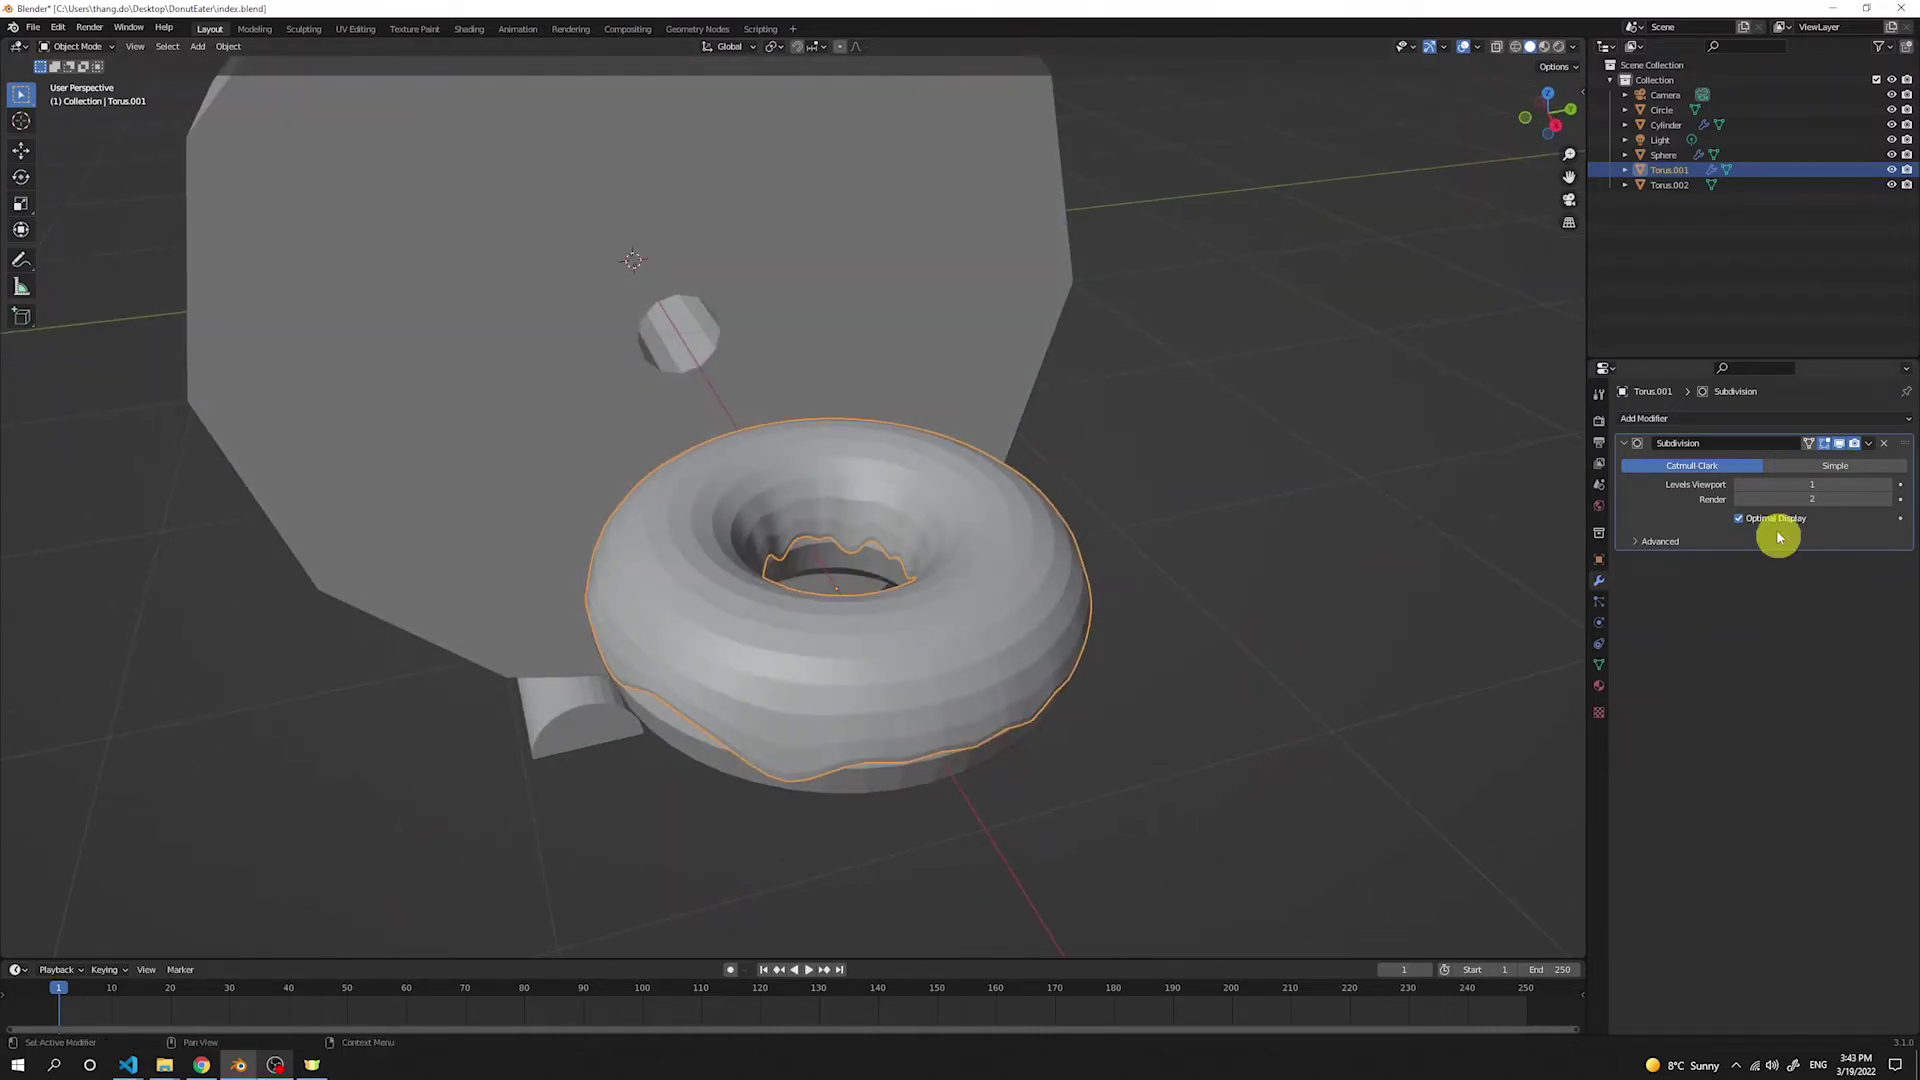
Step: Try a viewport subdivision level of 5 on the icing and set it back to 1
{"action": "left_click", "coordinate": [1815, 485]}
{"action": "type", "text": "5"}
{"action": "key", "text": "Return"}
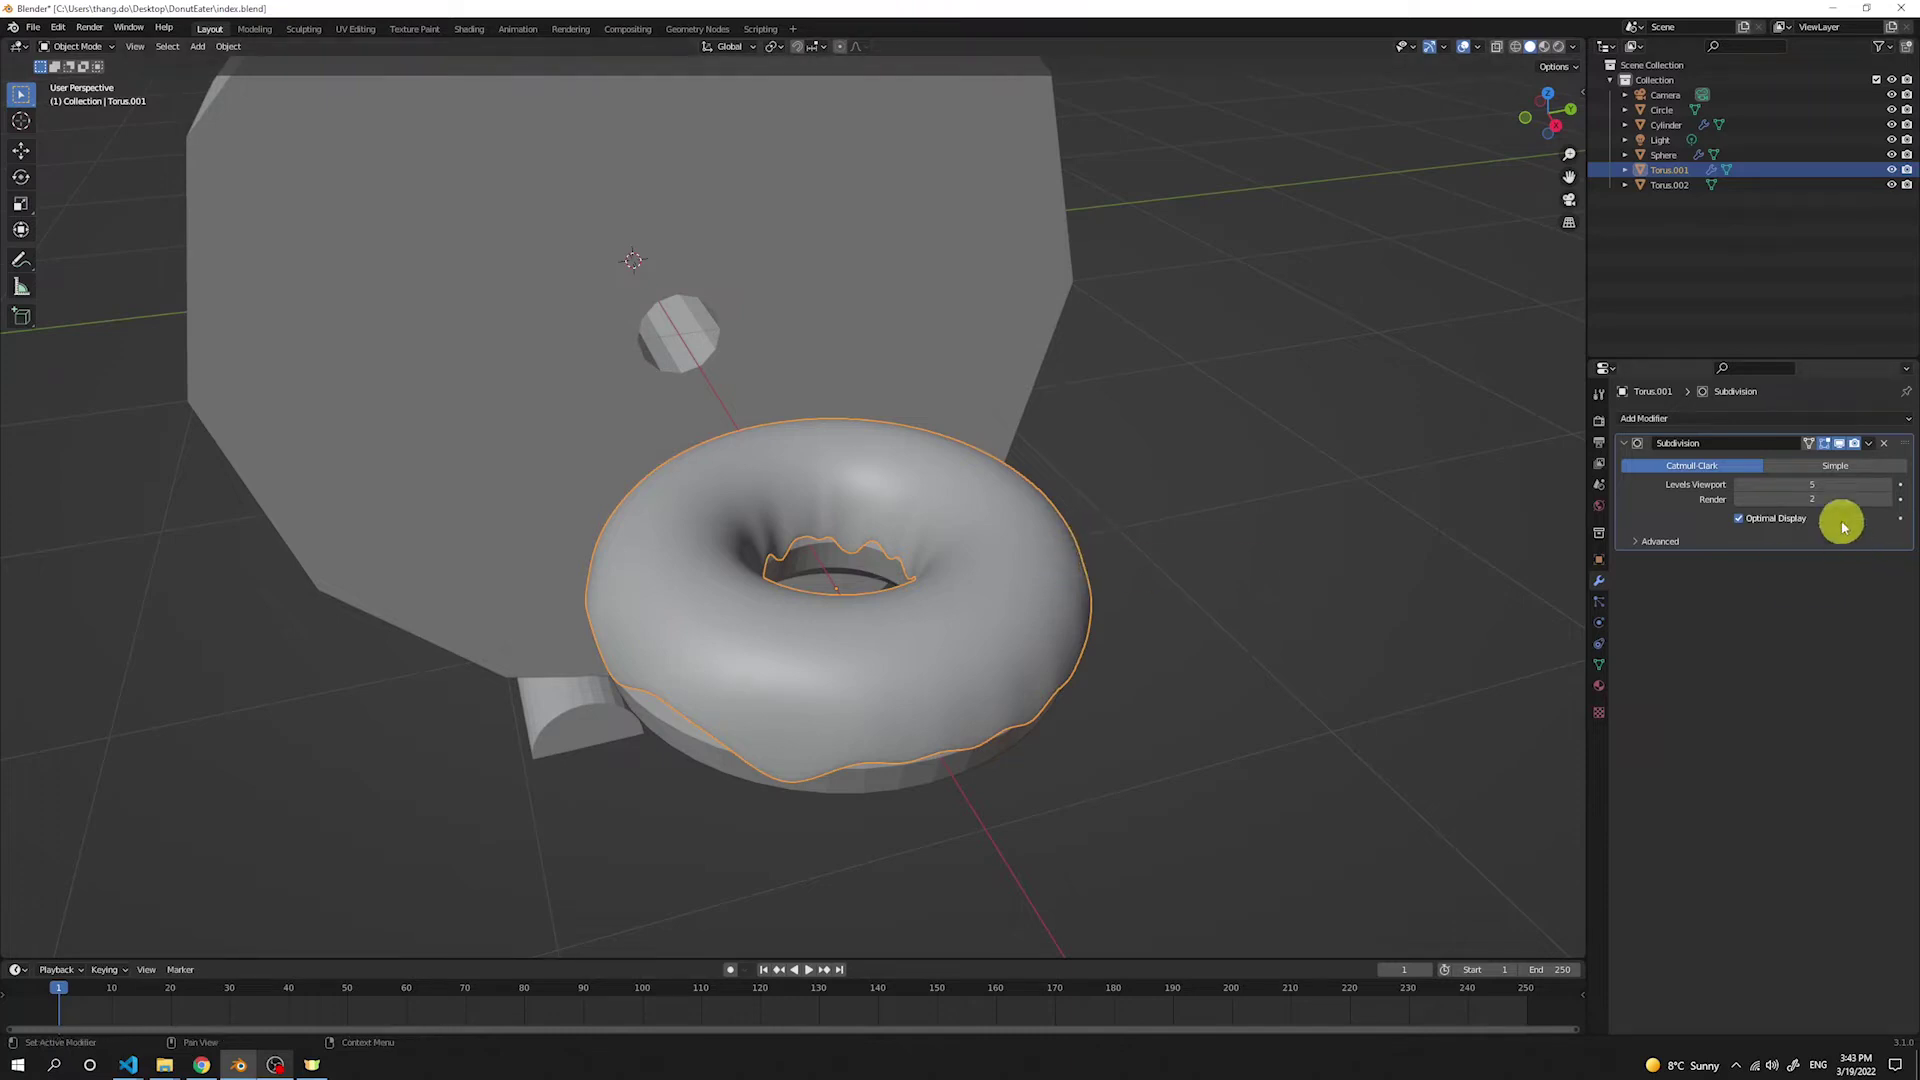
{"action": "left_click", "coordinate": [1828, 484]}
{"action": "type", "text": "1"}
{"action": "key", "text": "Return"}
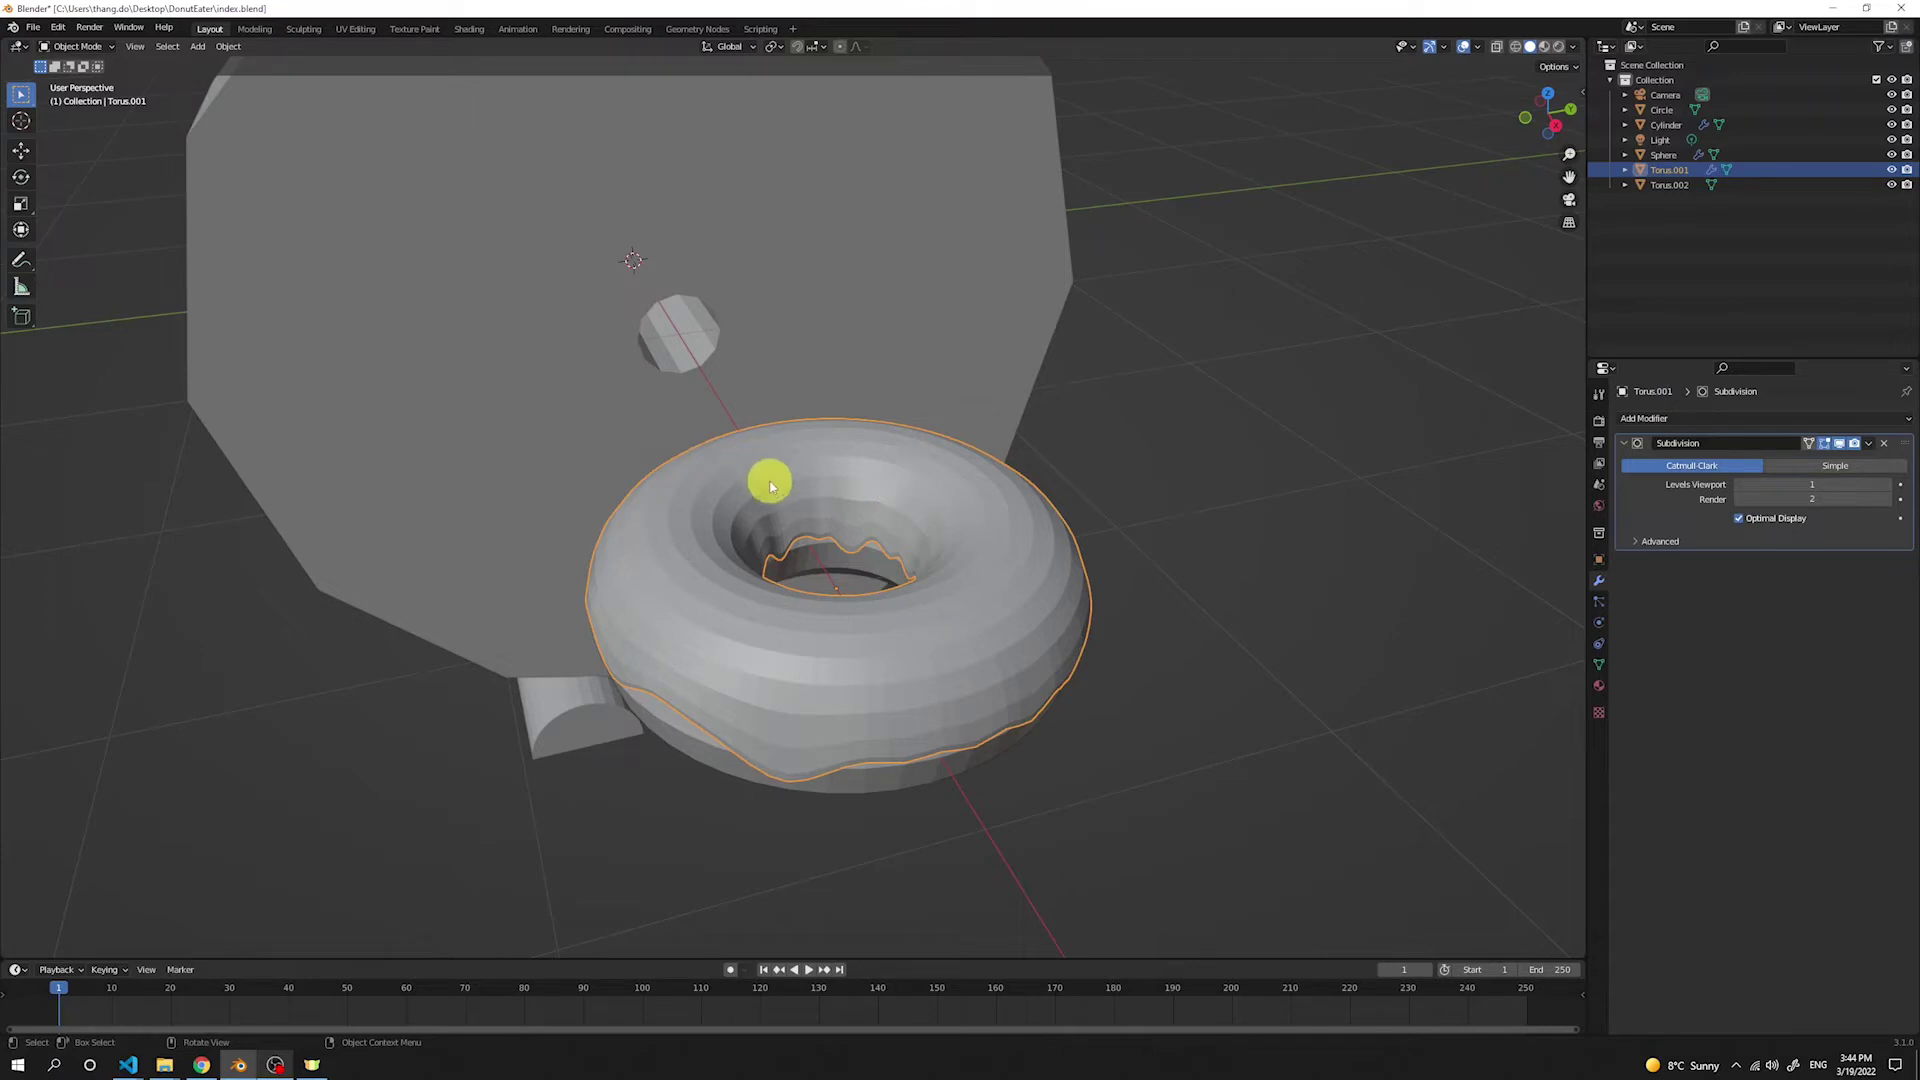
Step: Add a cylinder mesh for a sprinkle and set its vertices to 12
{"action": "key", "text": "shift+a"}
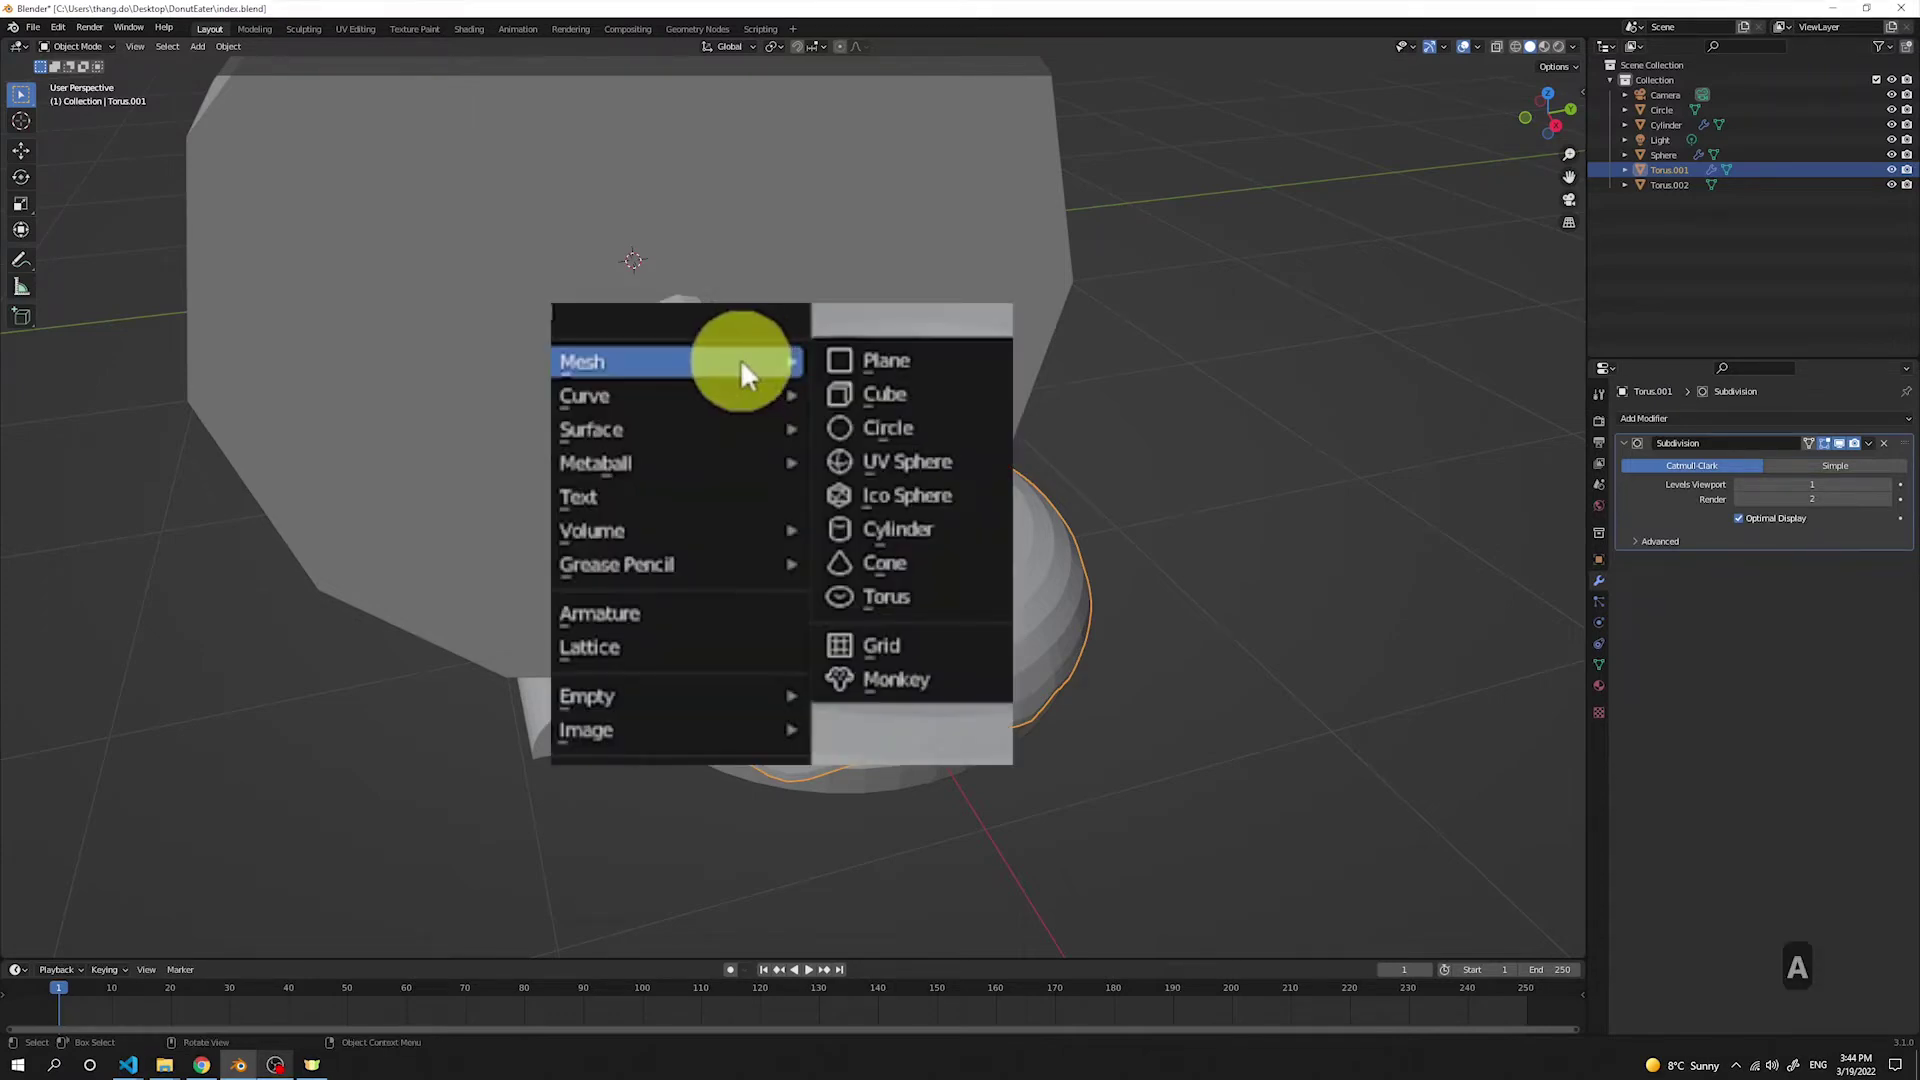
{"action": "left_click", "coordinate": [891, 521]}
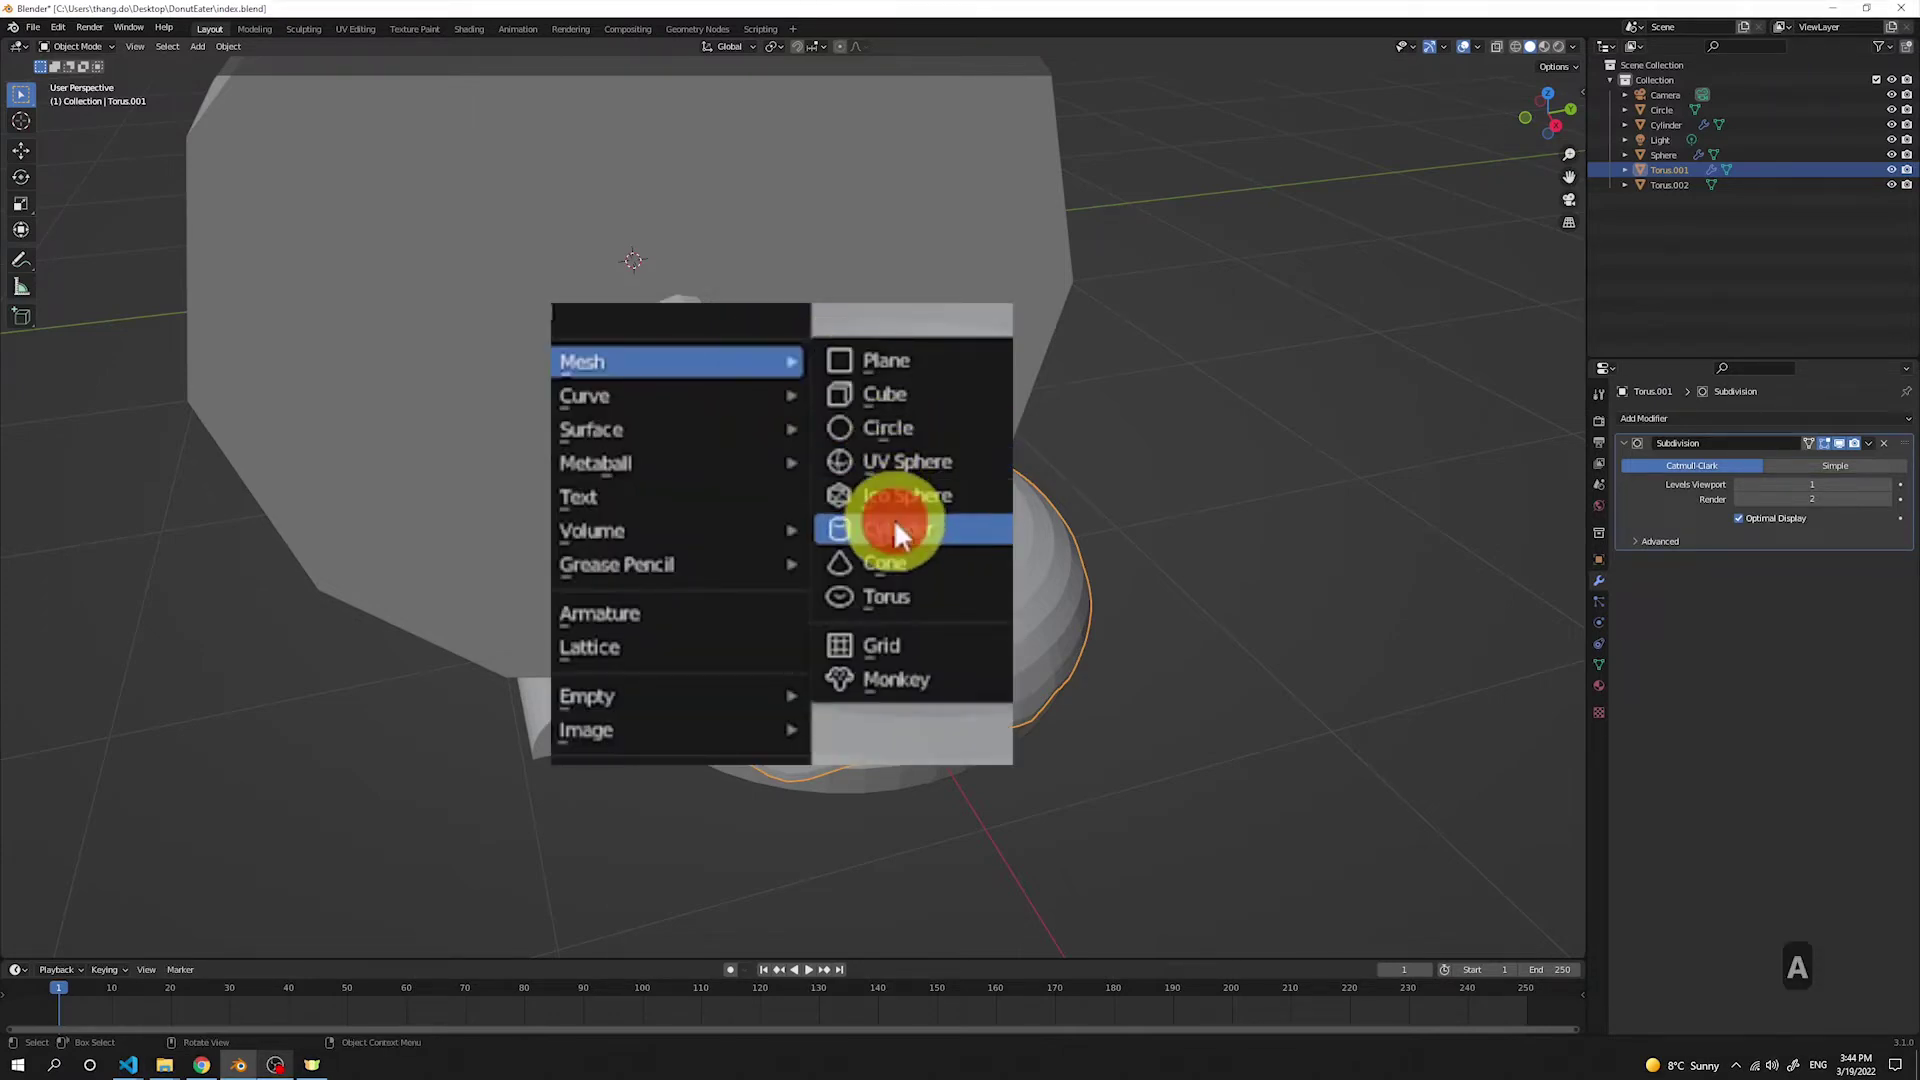
{"action": "scroll", "coordinate": [740, 400], "scroll_direction": "down", "scroll_amount": 3}
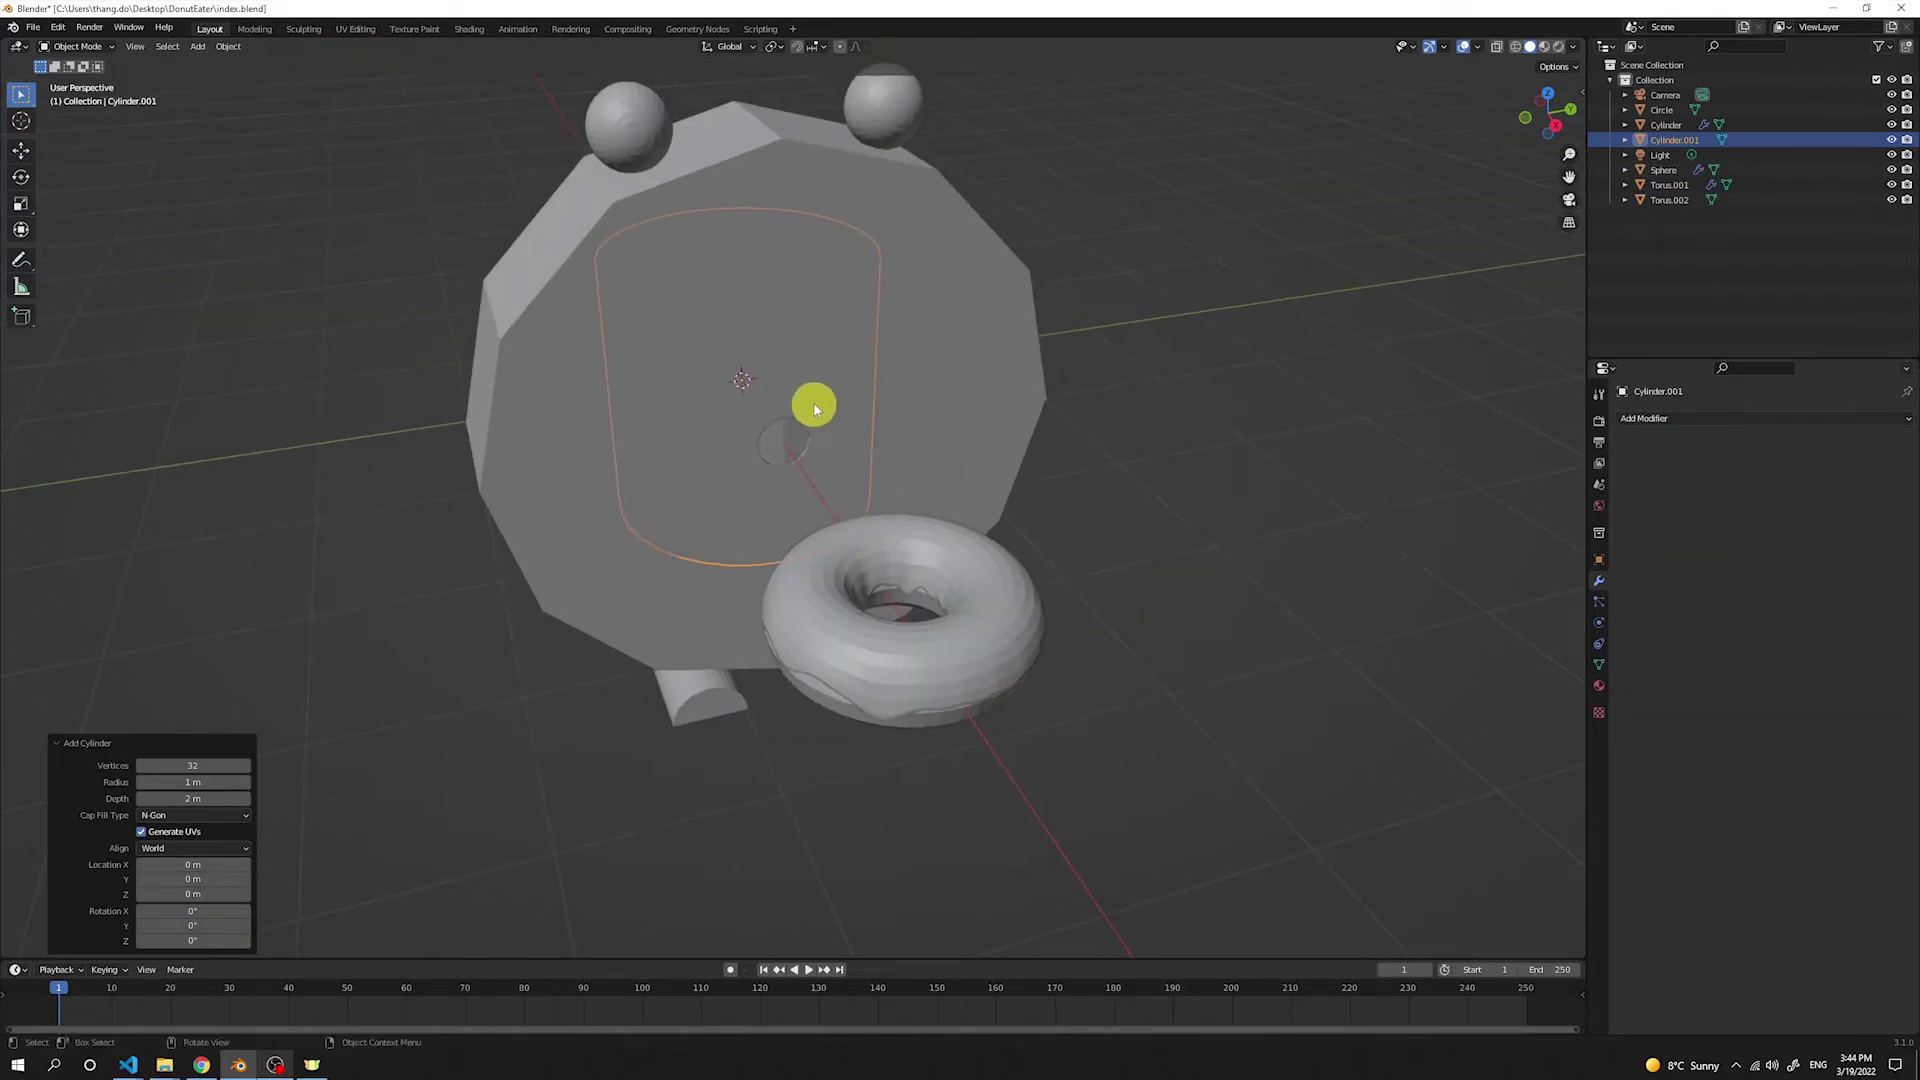
{"action": "middle_click_drag", "start_coordinate": [814, 396], "coordinate": [849, 394]}
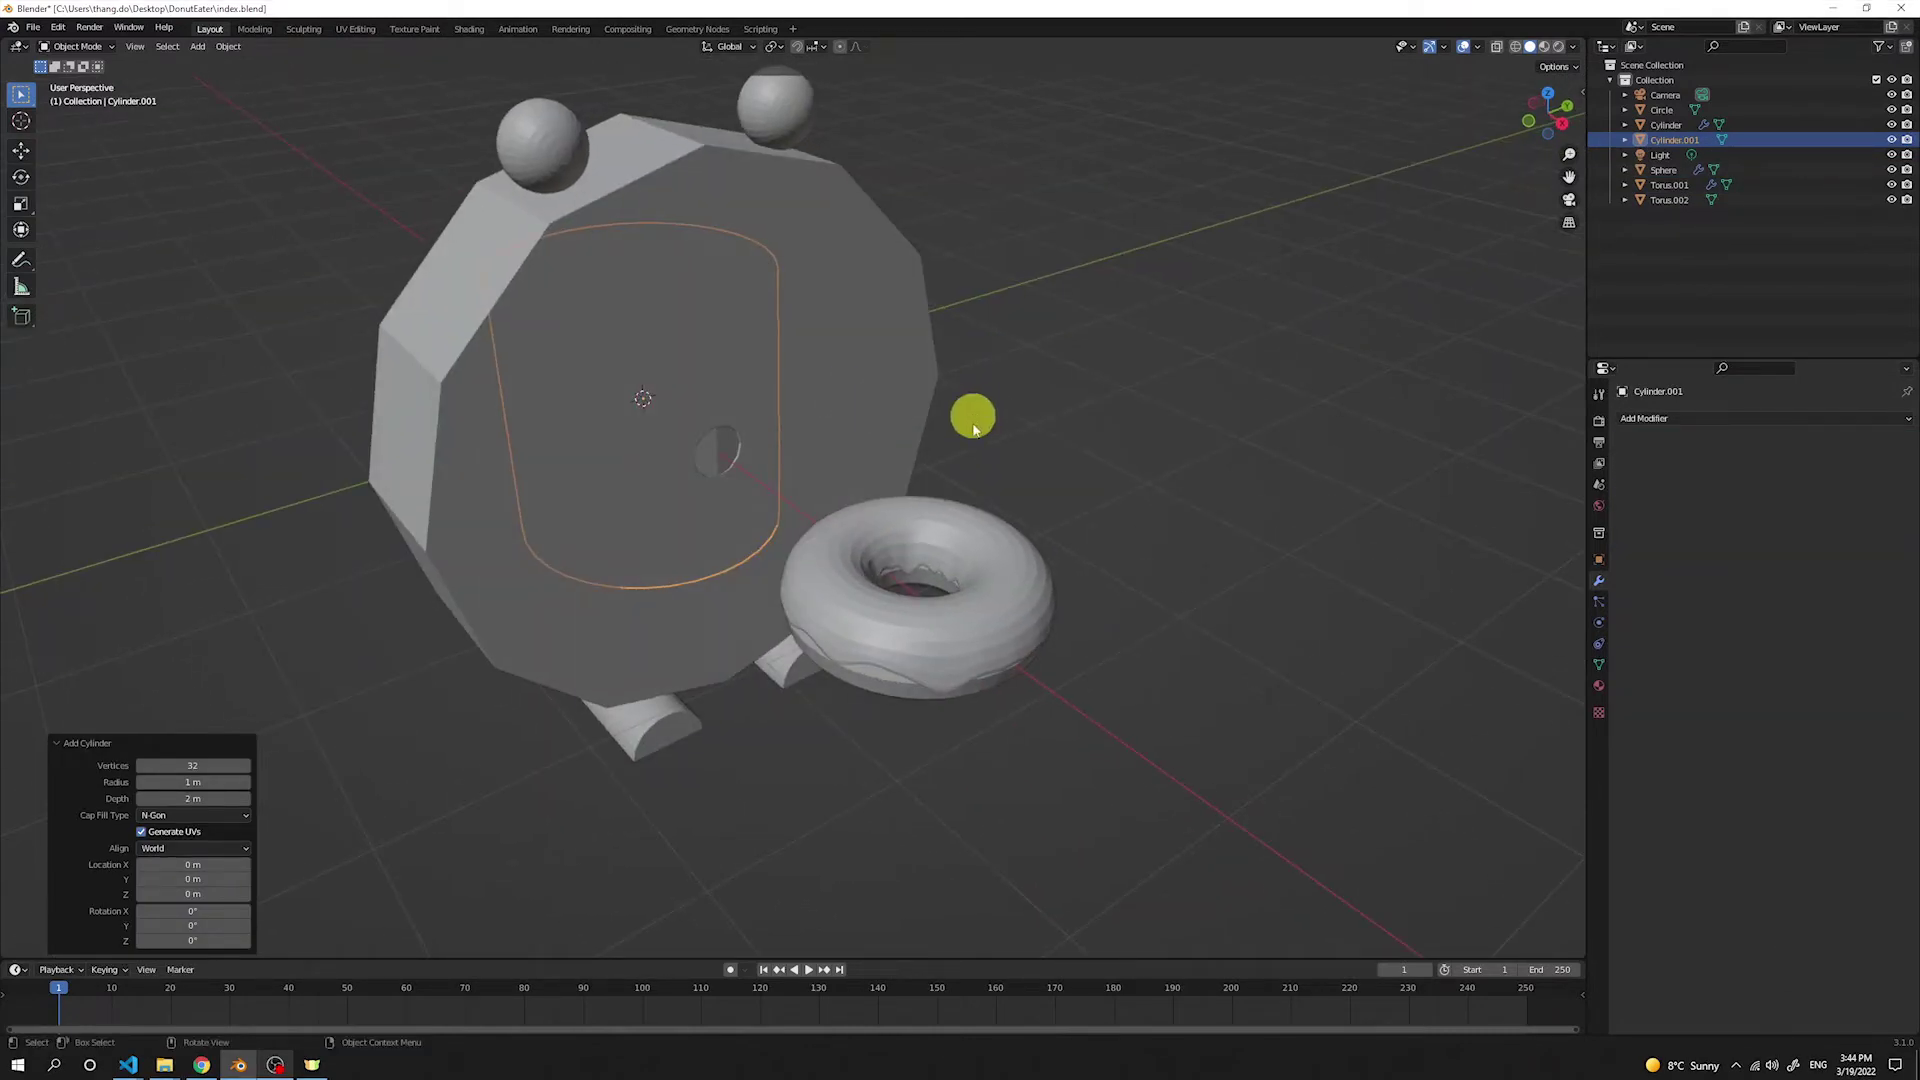
{"action": "left_click", "coordinate": [197, 766]}
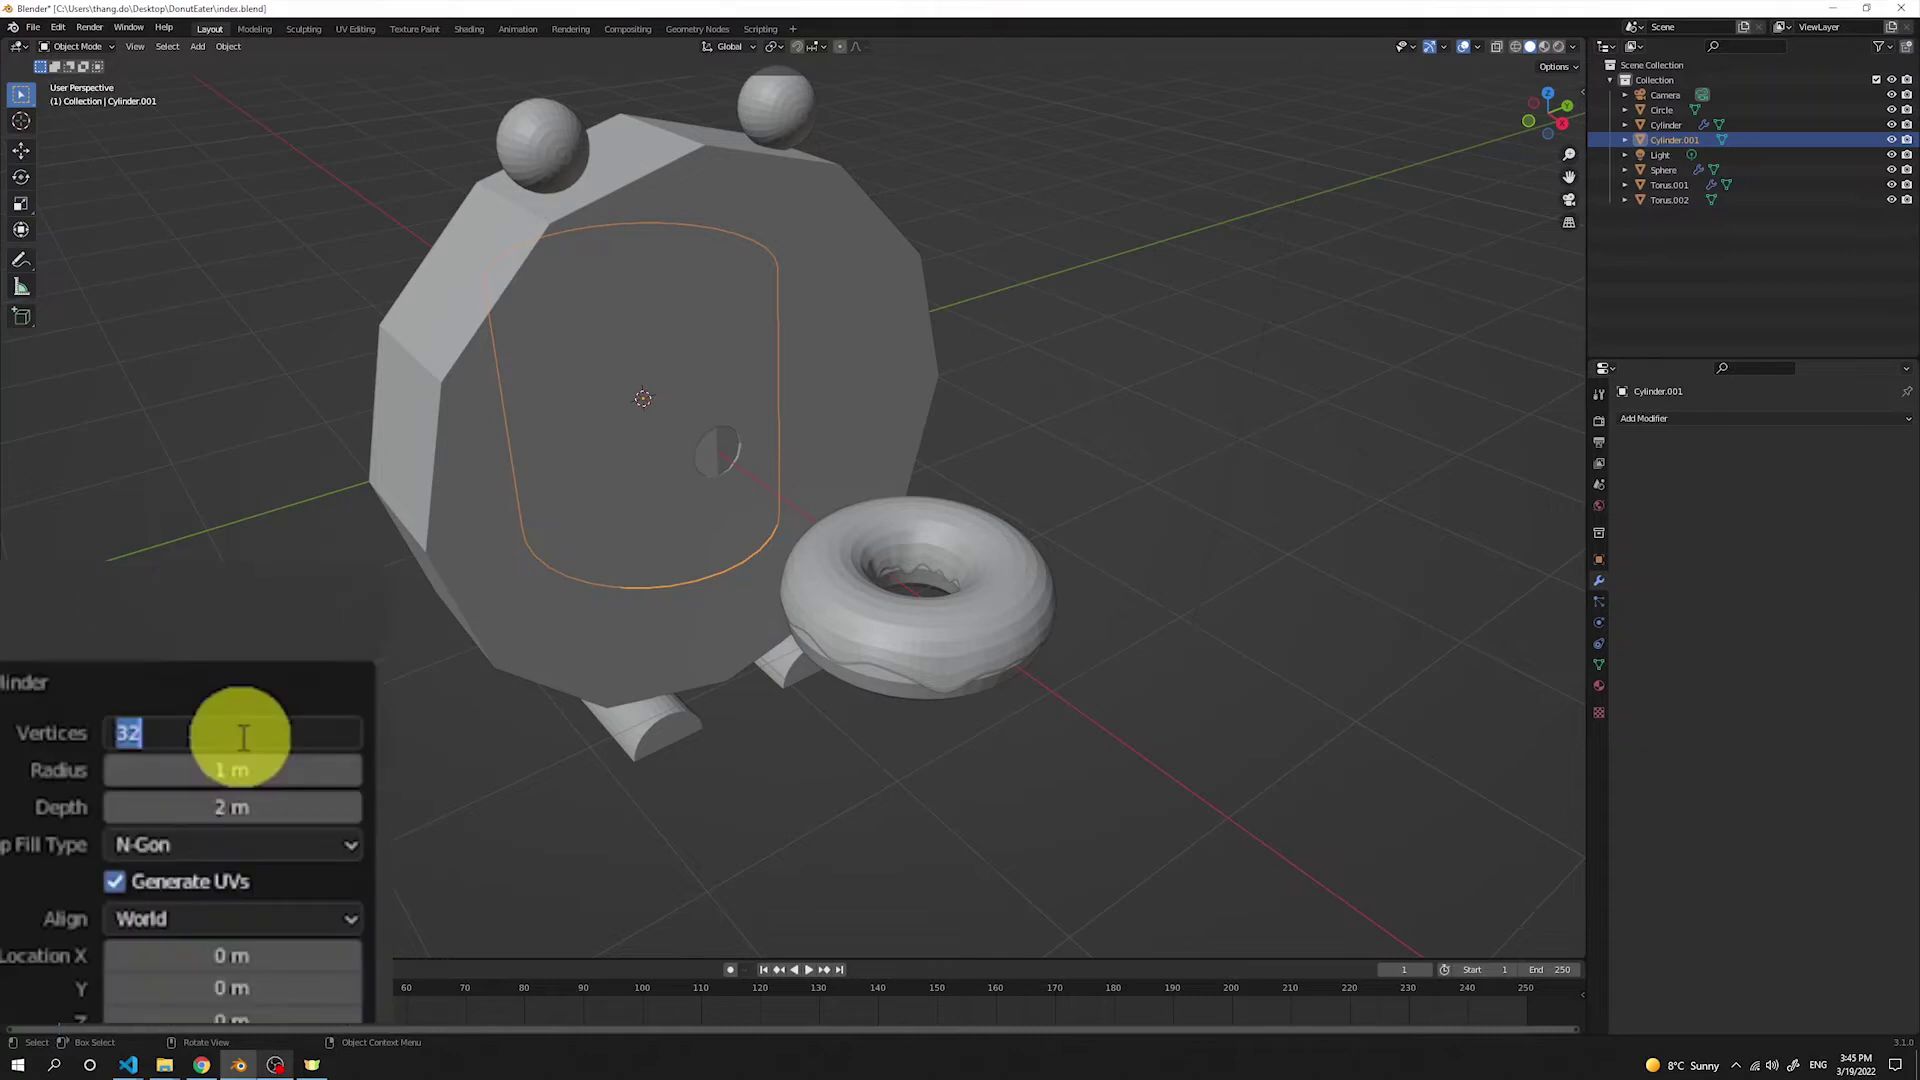
{"action": "type", "text": "12"}
{"action": "key", "text": "Return"}
Step: Move the new cylinder about 3.24 m along the global X axis and scale it down to about 0.033
{"action": "key", "text": "g"}
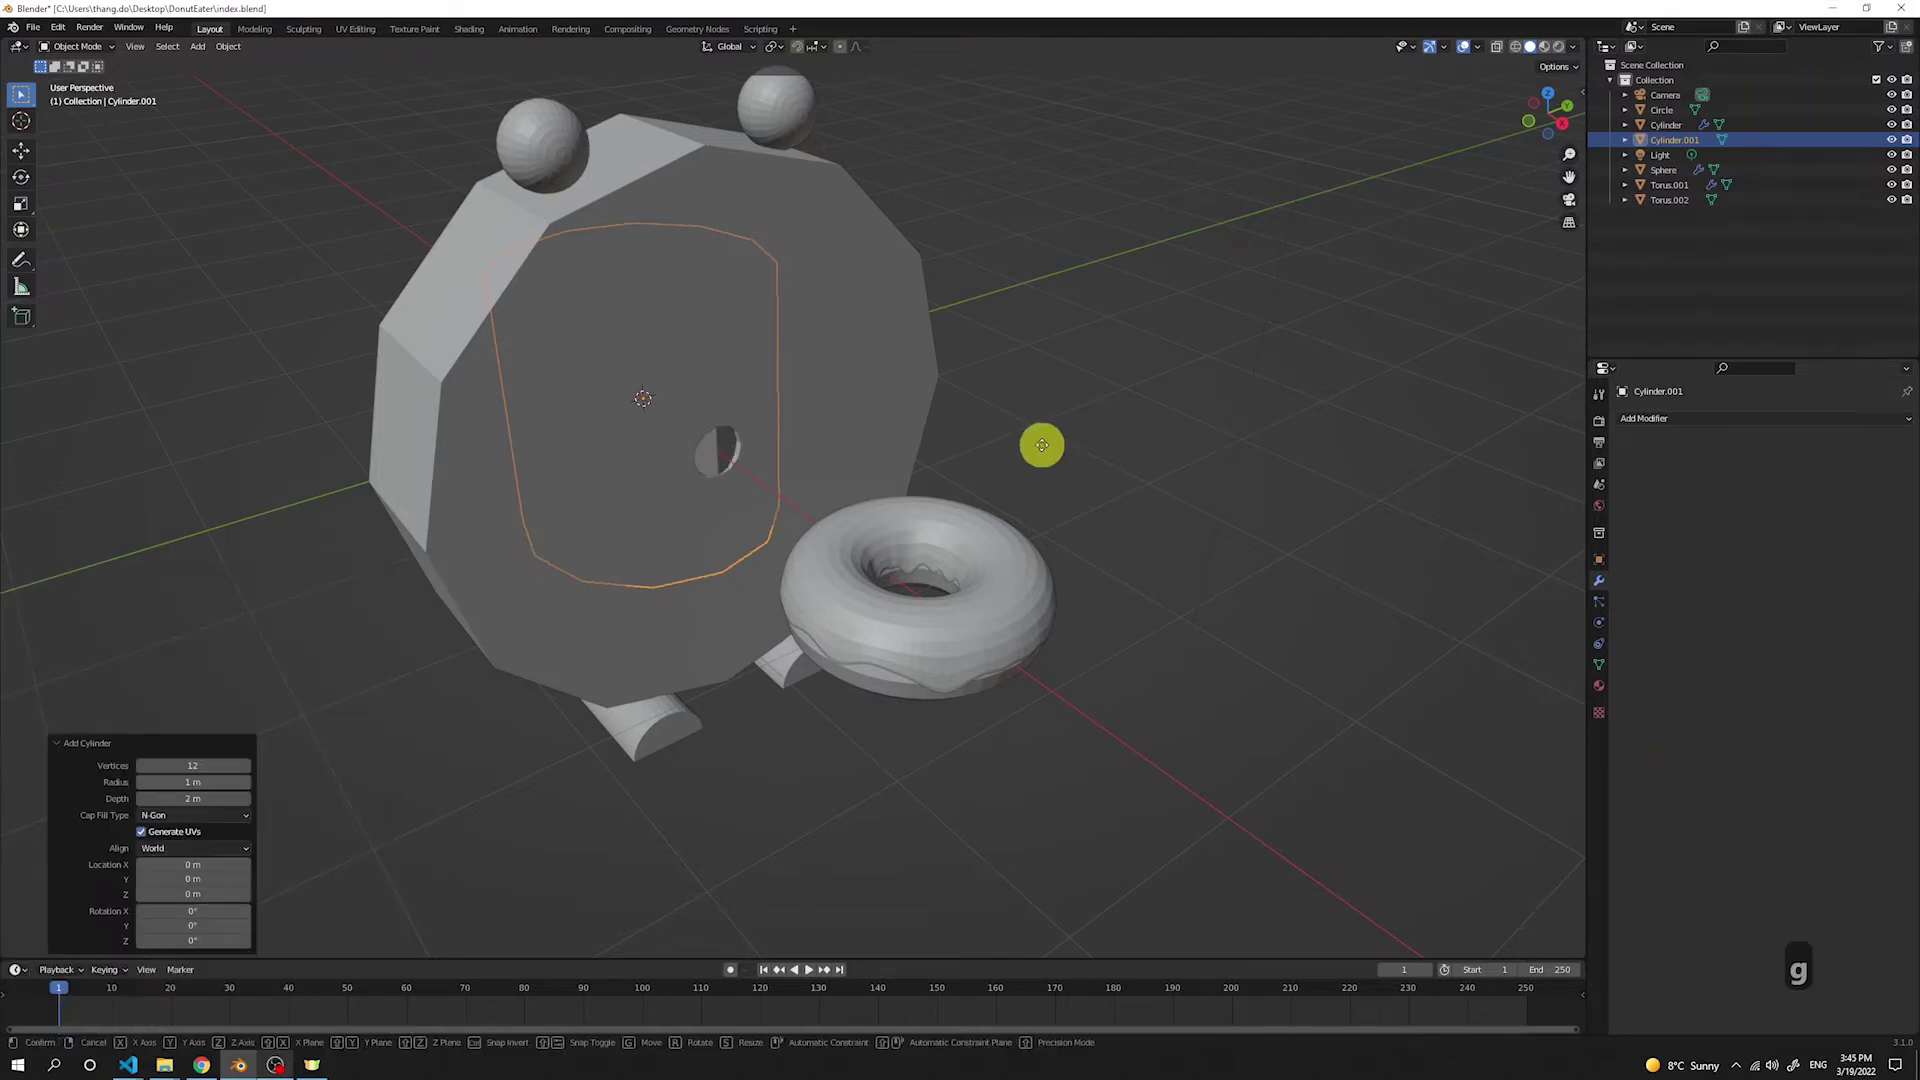
{"action": "key", "text": "x"}
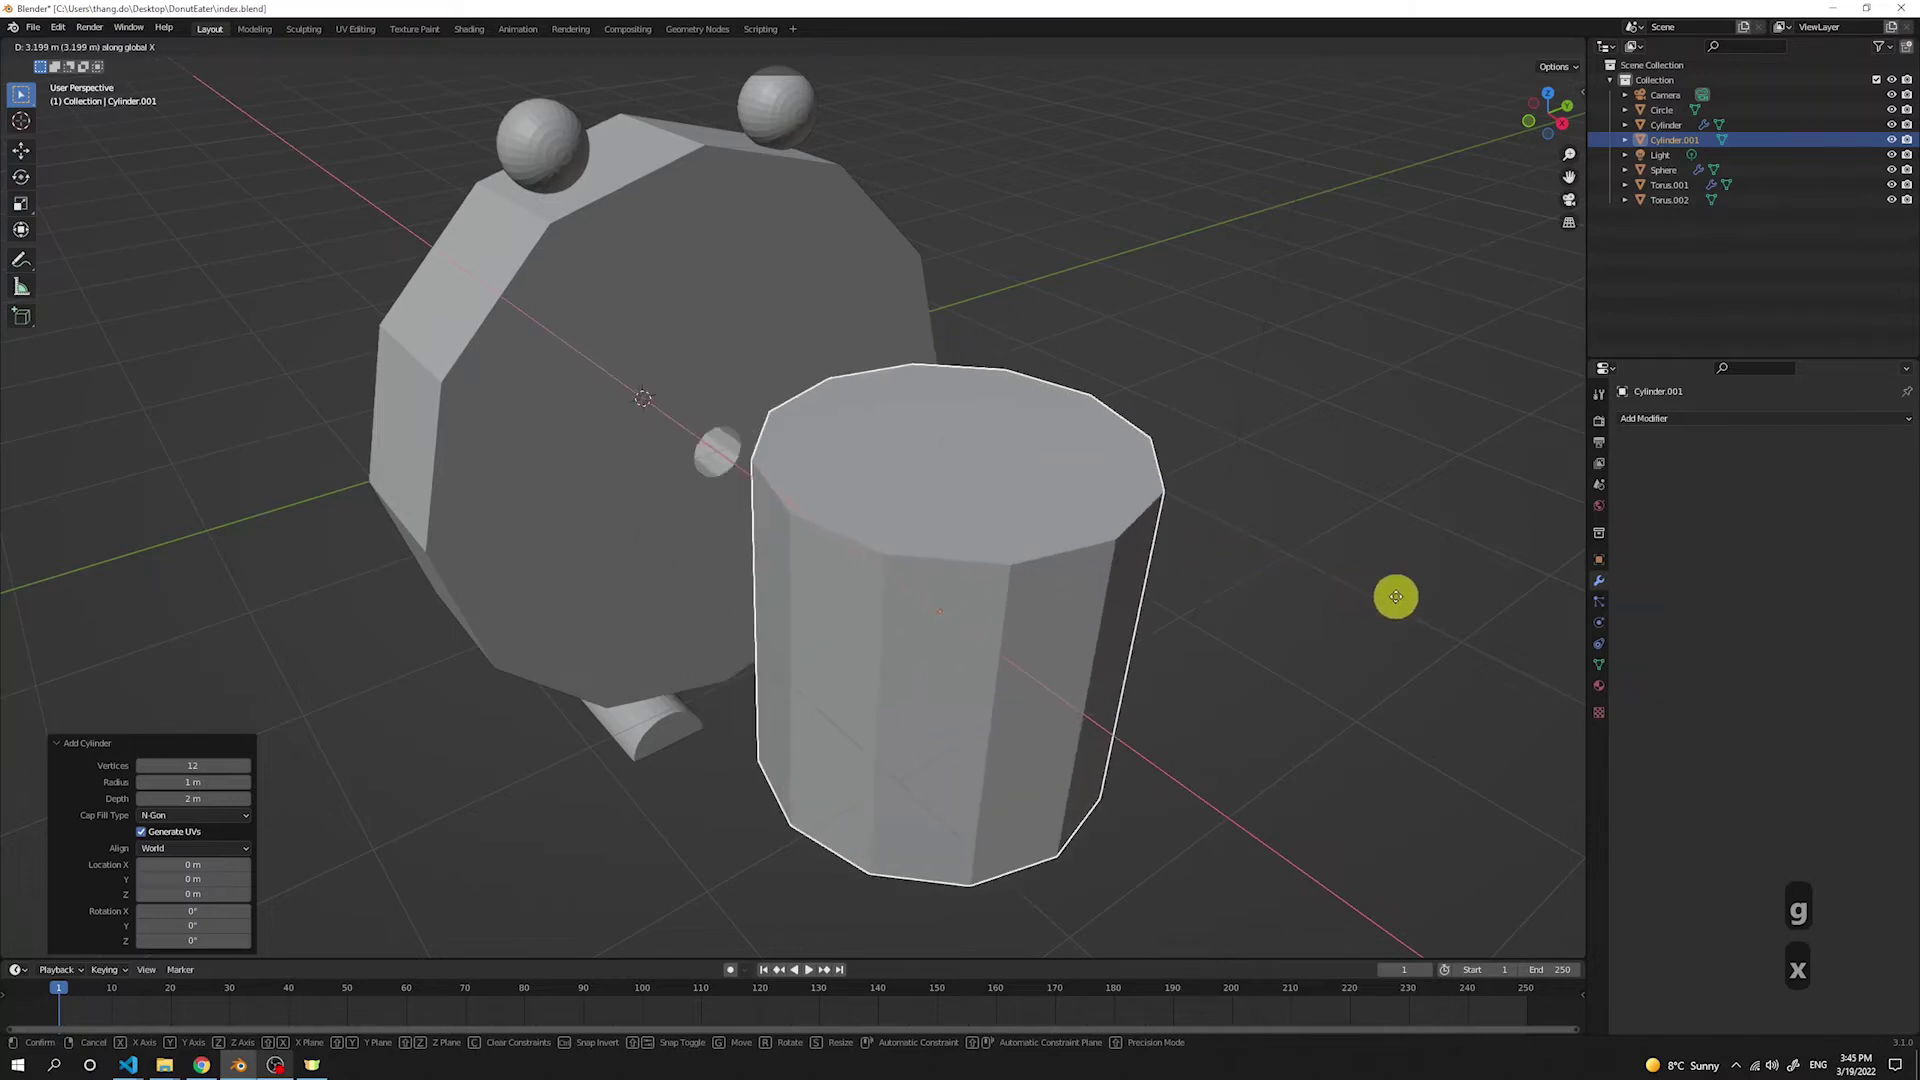
{"action": "left_click", "coordinate": [1392, 598]}
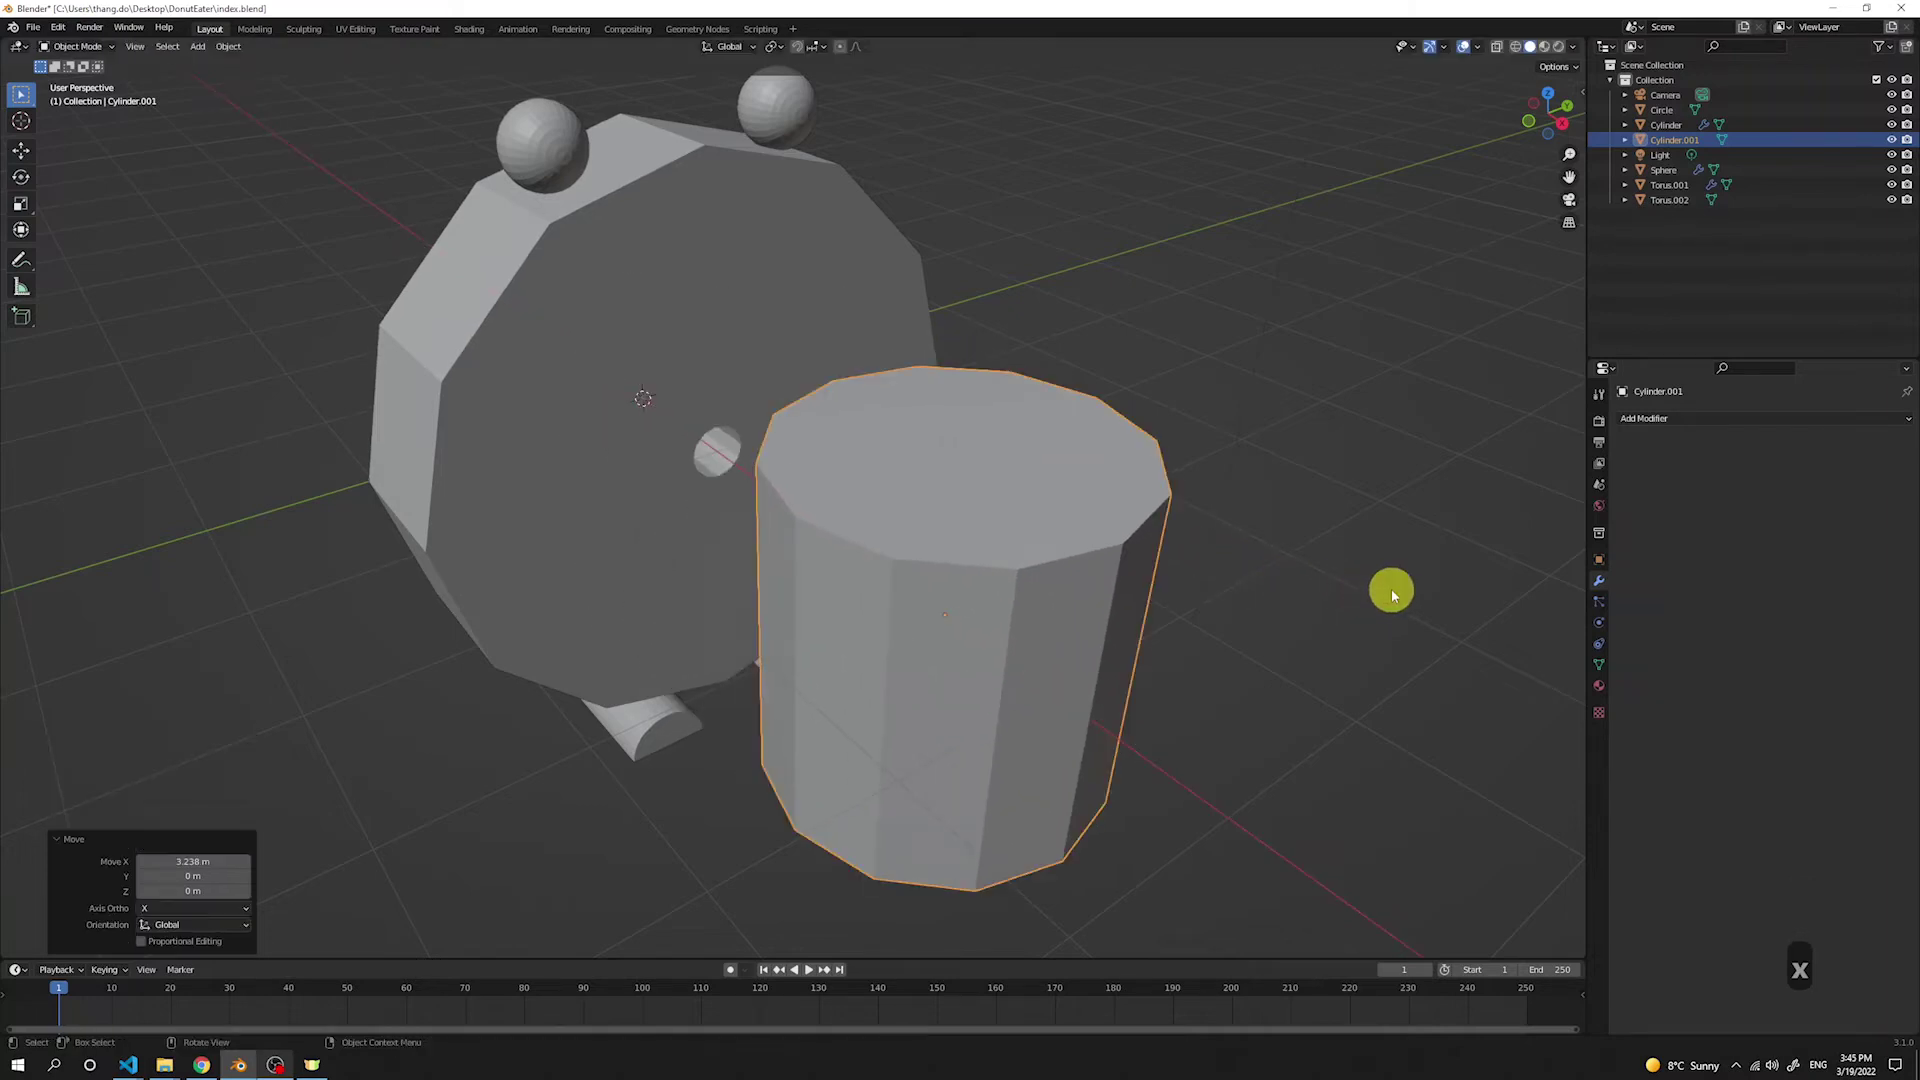
{"action": "key", "text": "s"}
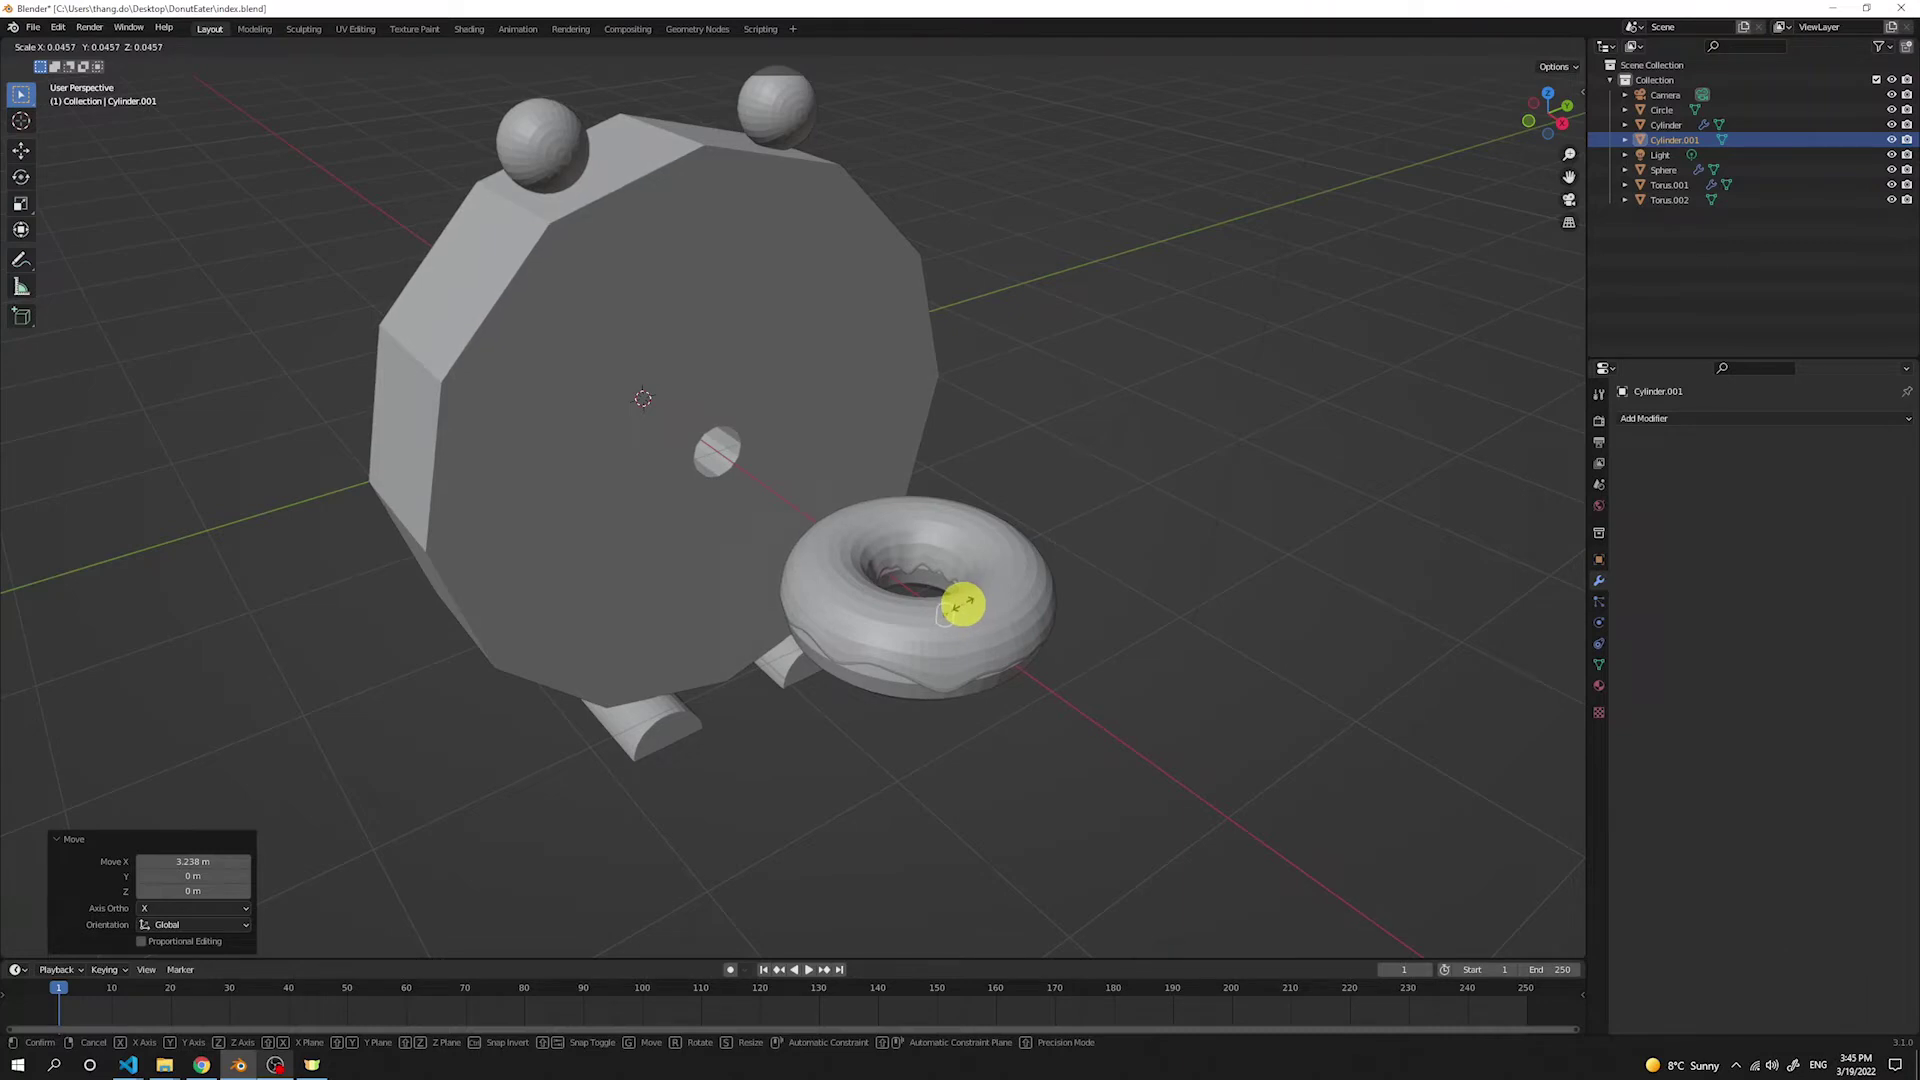
{"action": "left_click", "coordinate": [957, 604]}
{"action": "scroll", "coordinate": [1041, 626], "scroll_direction": "up", "scroll_amount": 5}
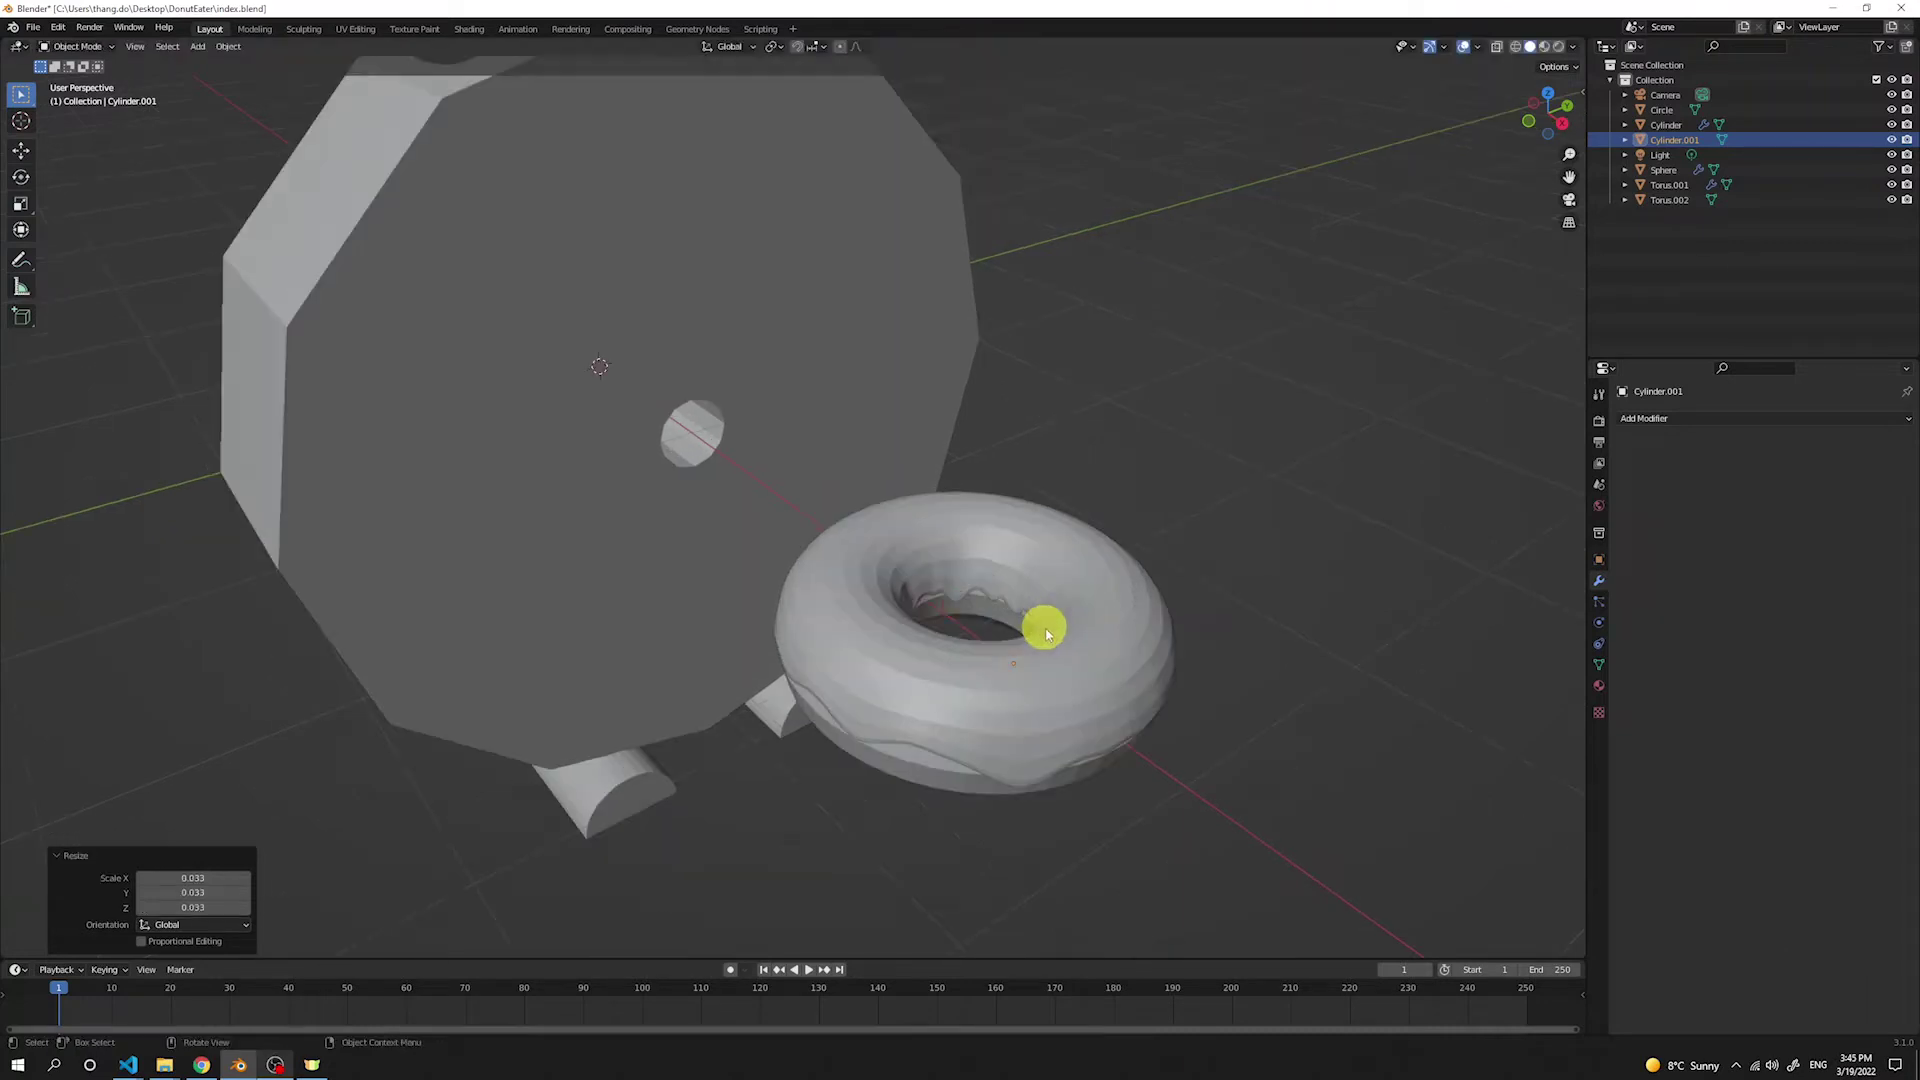
Step: Raise the small cylinder about 0.66 m along the global Z axis above the donut and scale it by about 0.392
{"action": "key", "text": "g"}
{"action": "key", "text": "z"}
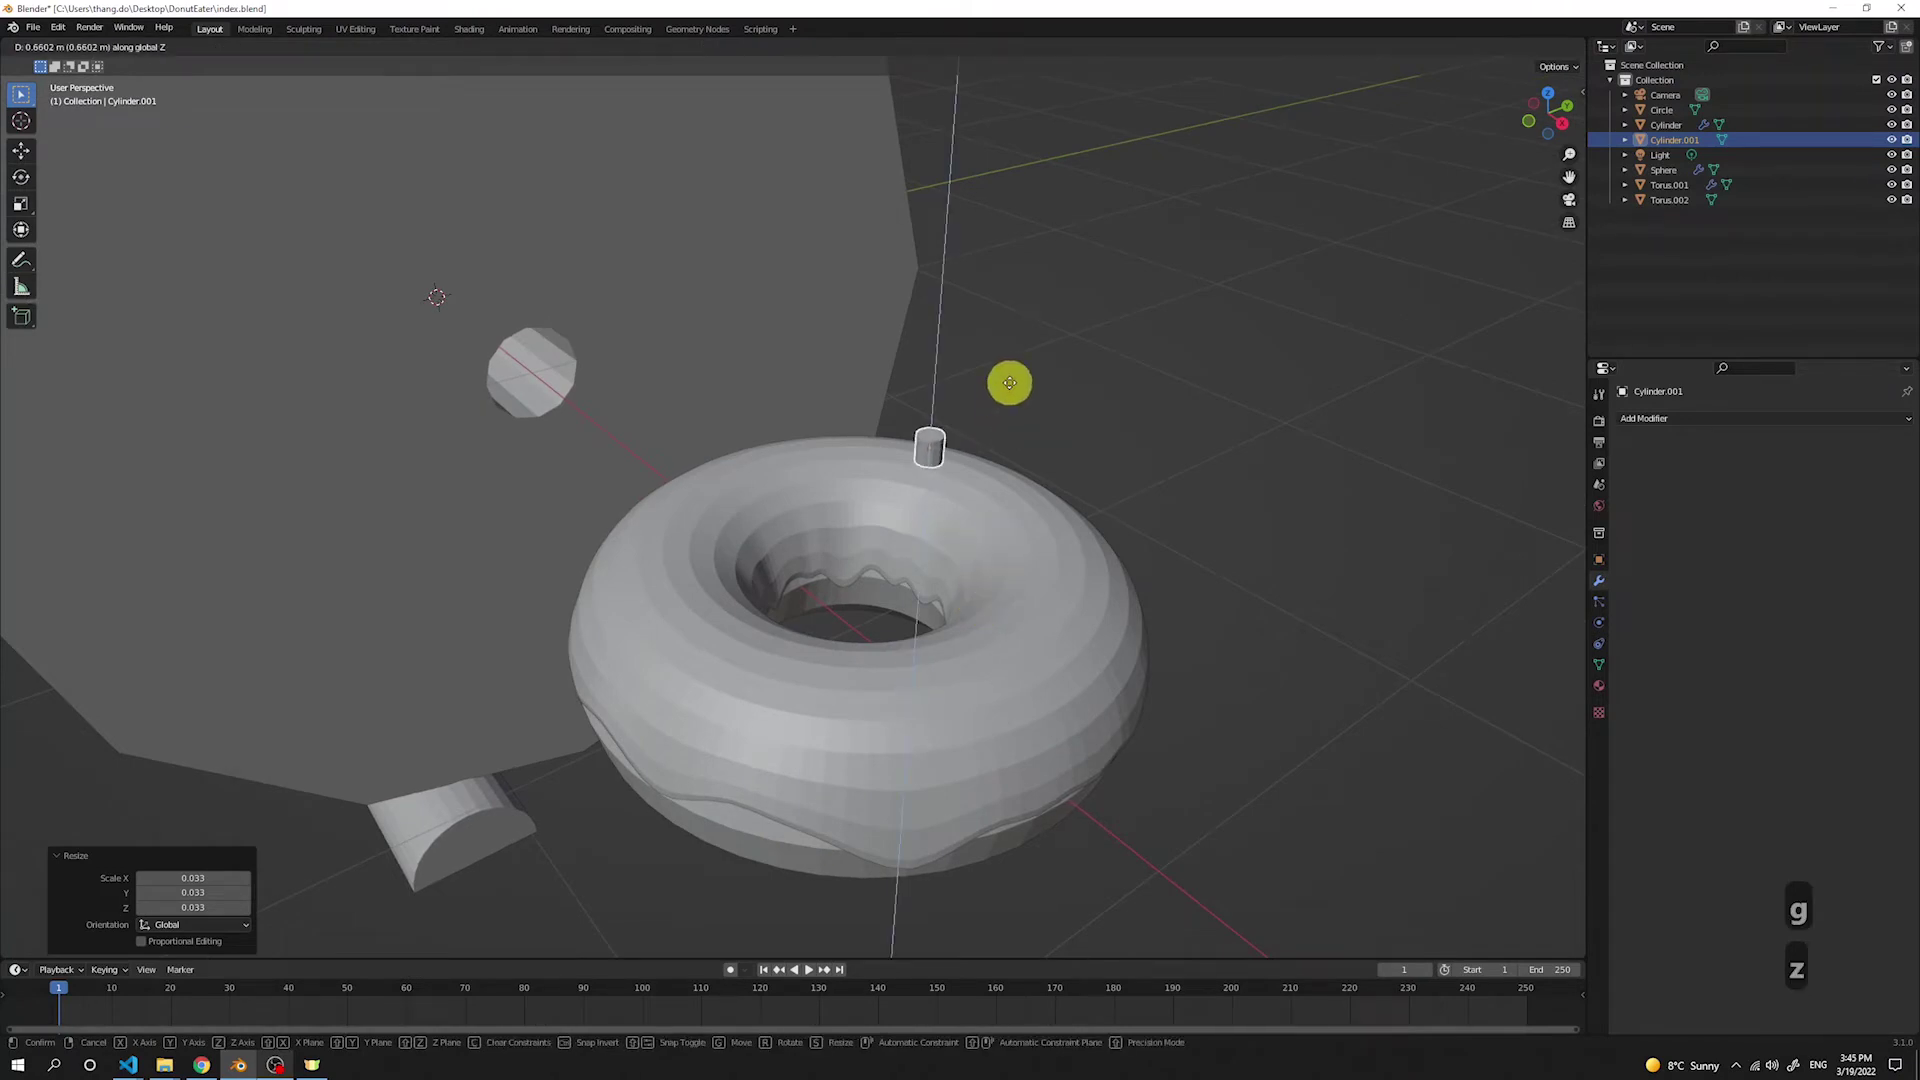
{"action": "left_click", "coordinate": [1010, 388]}
{"action": "middle_click_drag", "start_coordinate": [1062, 411], "coordinate": [1046, 483]}
{"action": "scroll", "coordinate": [1099, 459], "scroll_direction": "up", "scroll_amount": 3}
{"action": "key", "text": "s"}
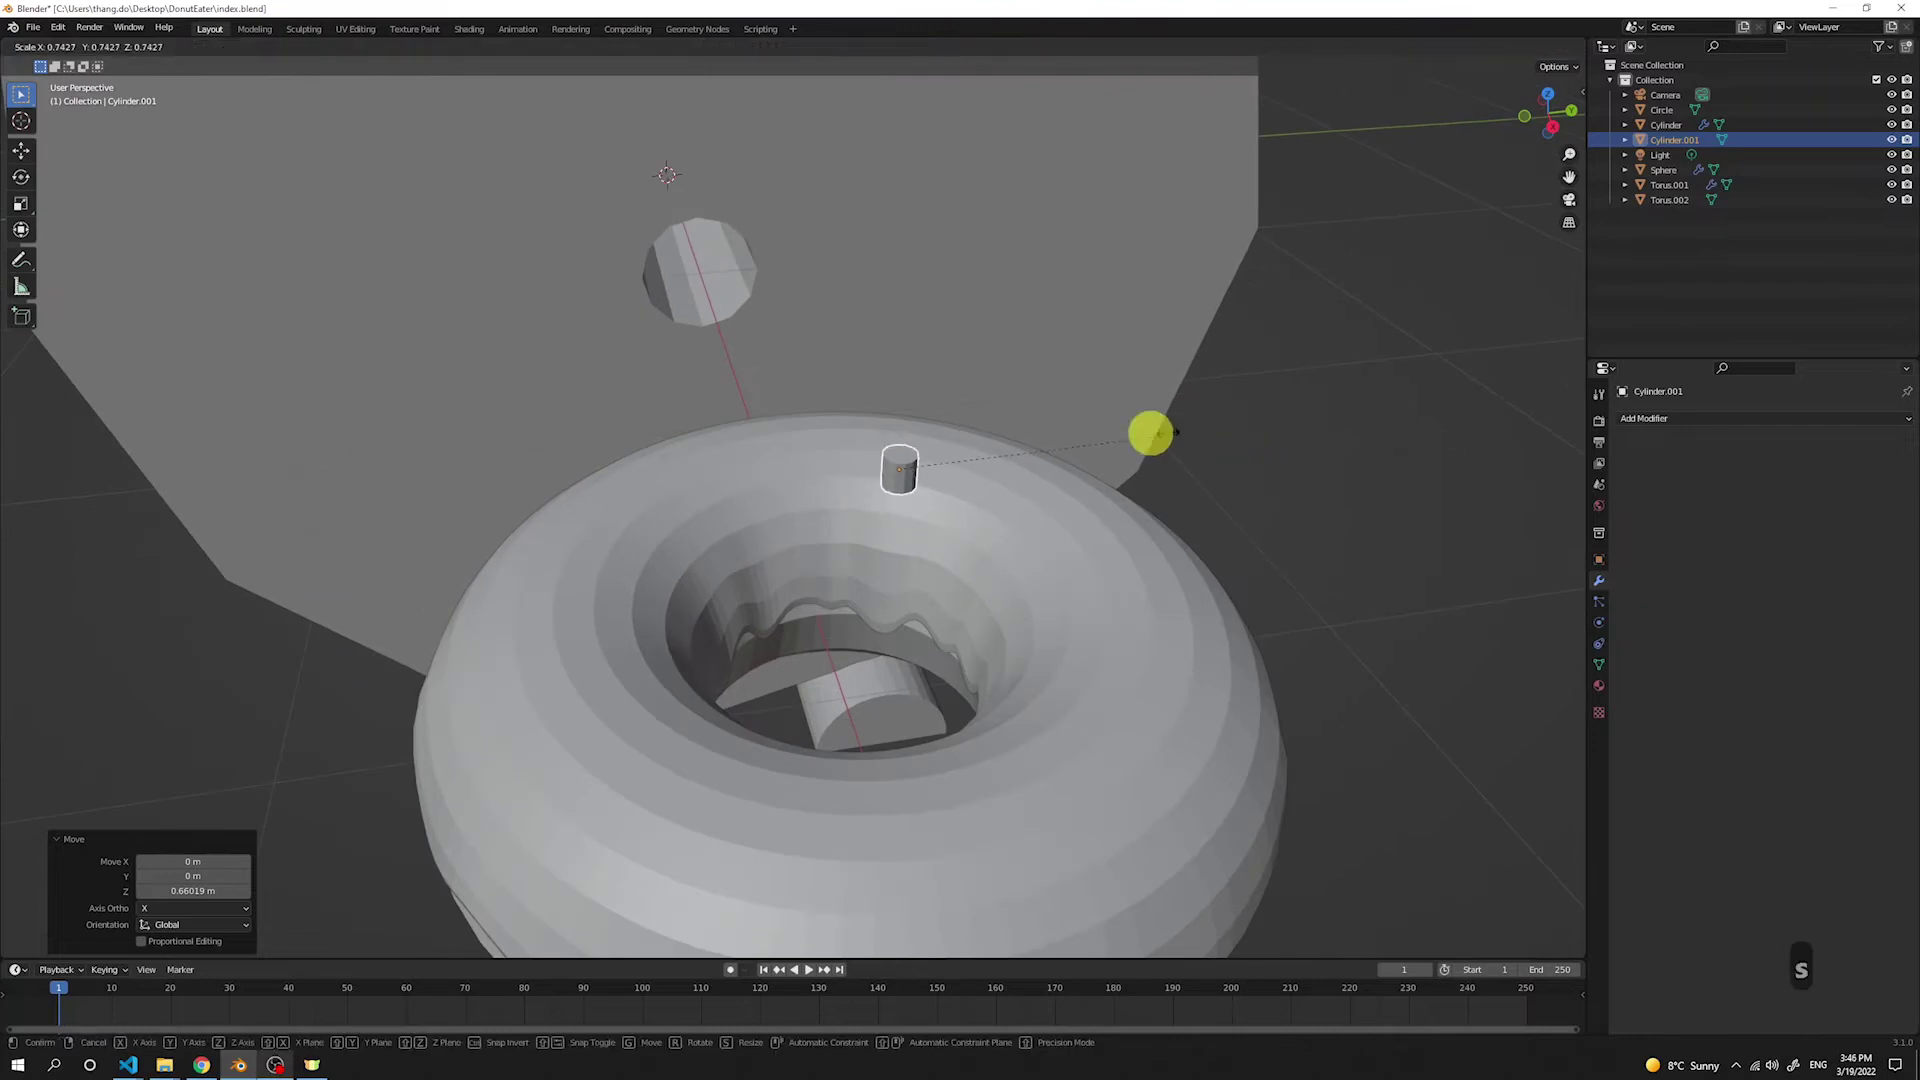
{"action": "left_click", "coordinate": [1048, 437]}
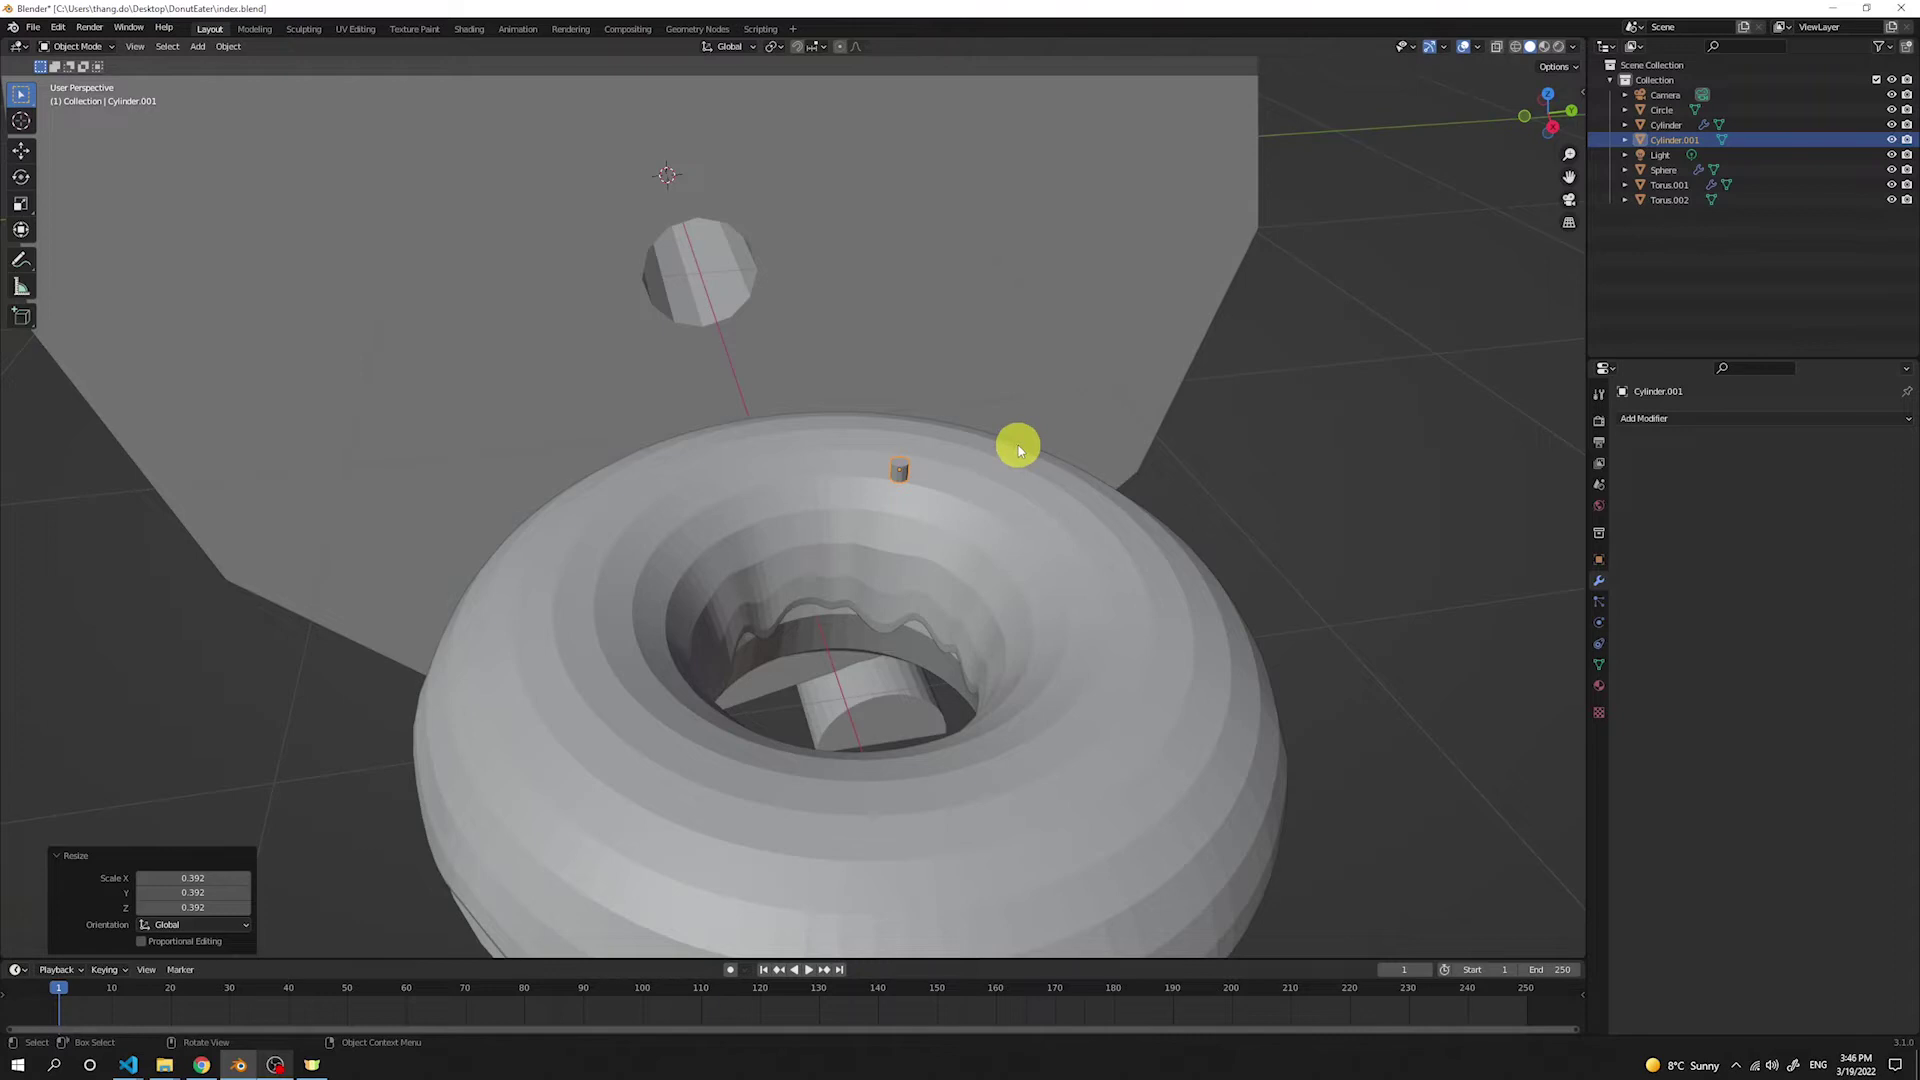
Step: Stretch the small cylinder along the global Z axis by a factor of about 3.76 into a thin sprinkle
{"action": "key", "text": "s"}
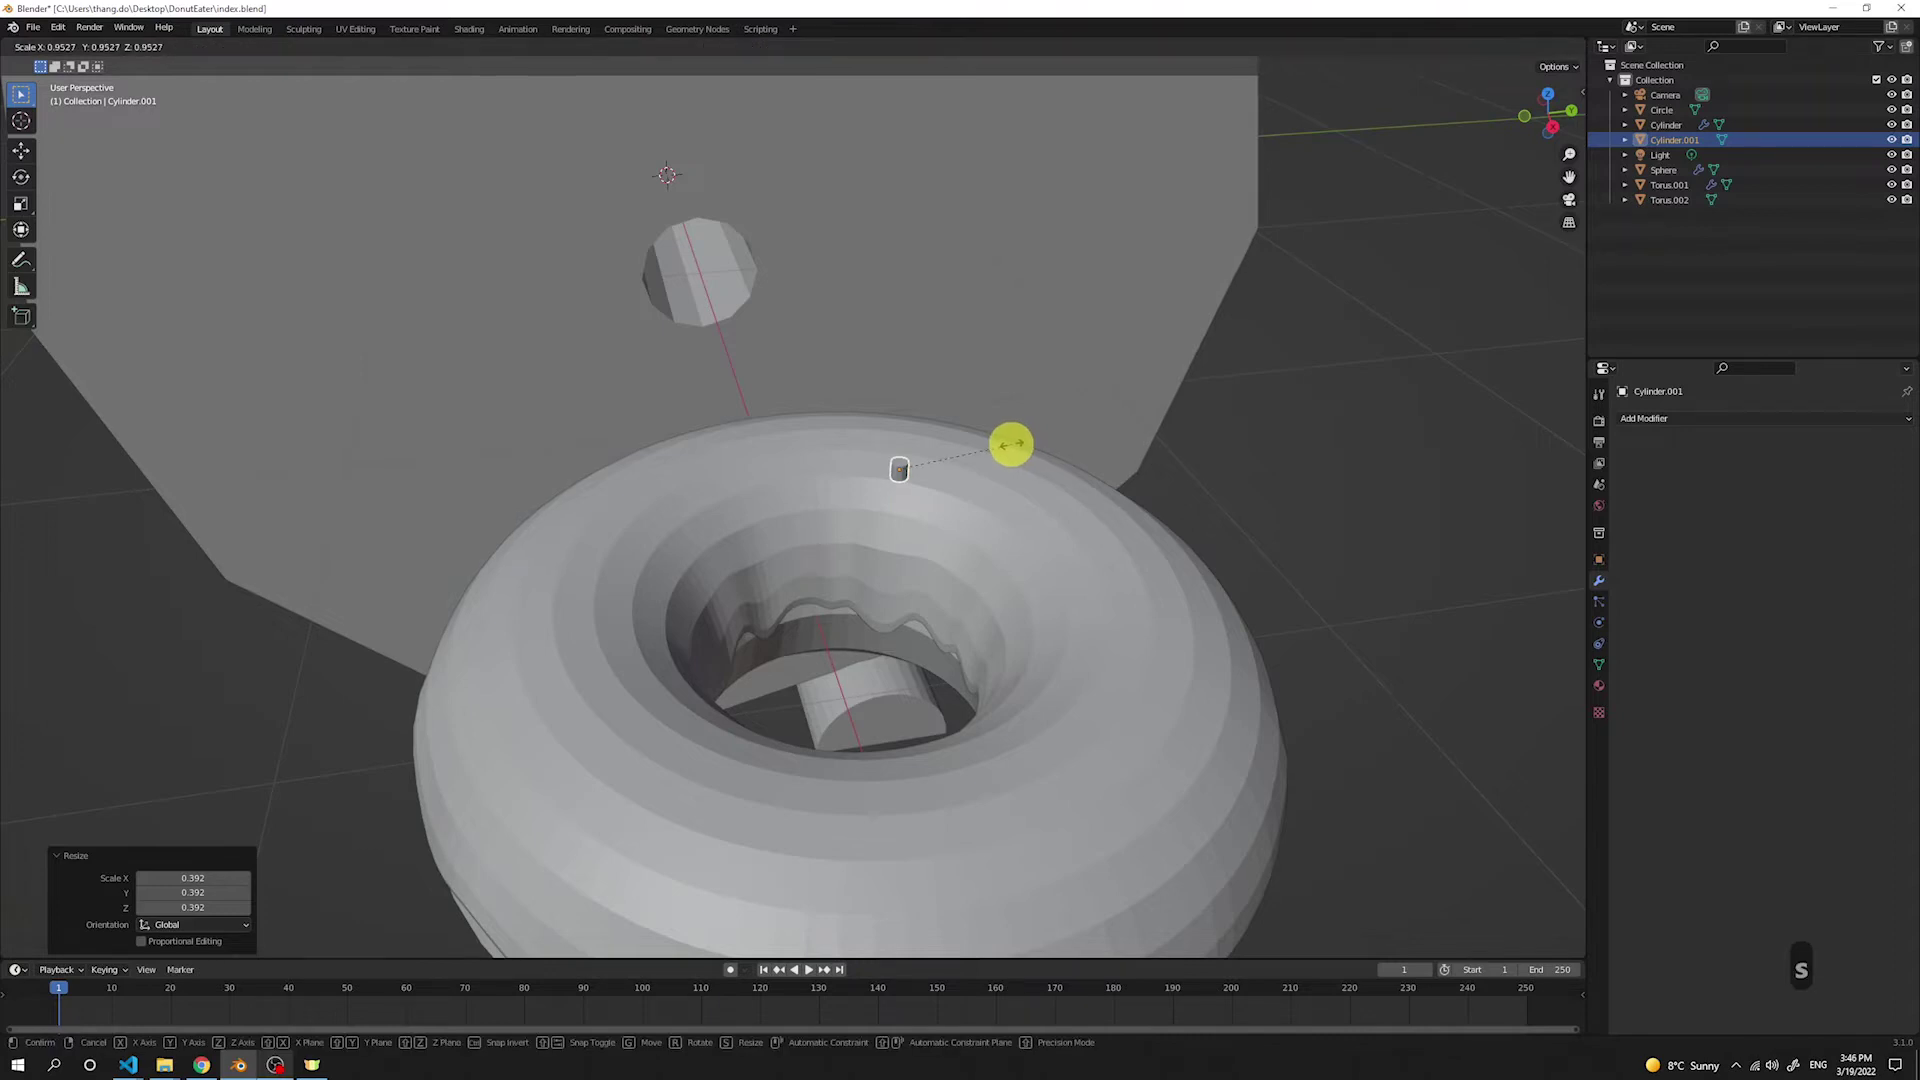
{"action": "key", "text": "z"}
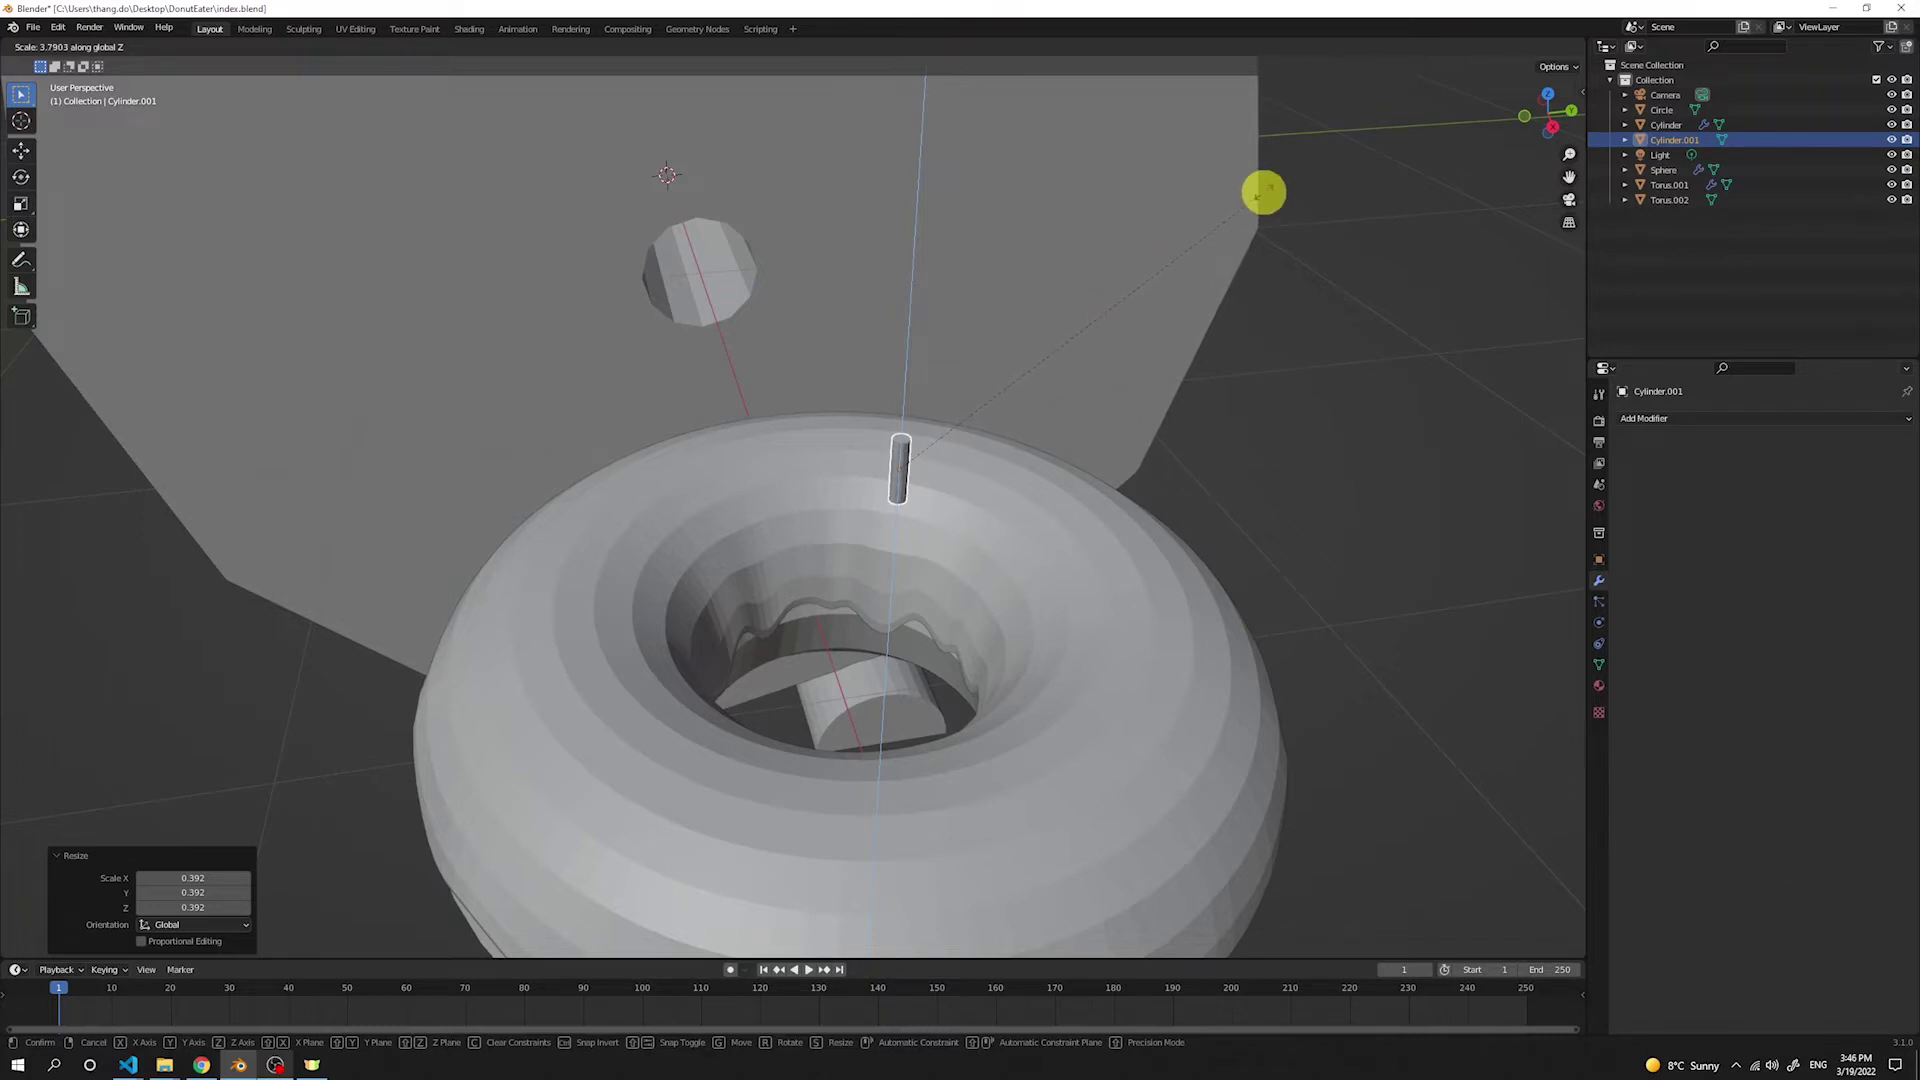
{"action": "left_click", "coordinate": [1262, 200]}
{"action": "middle_click_drag", "start_coordinate": [1263, 200], "coordinate": [977, 557]}
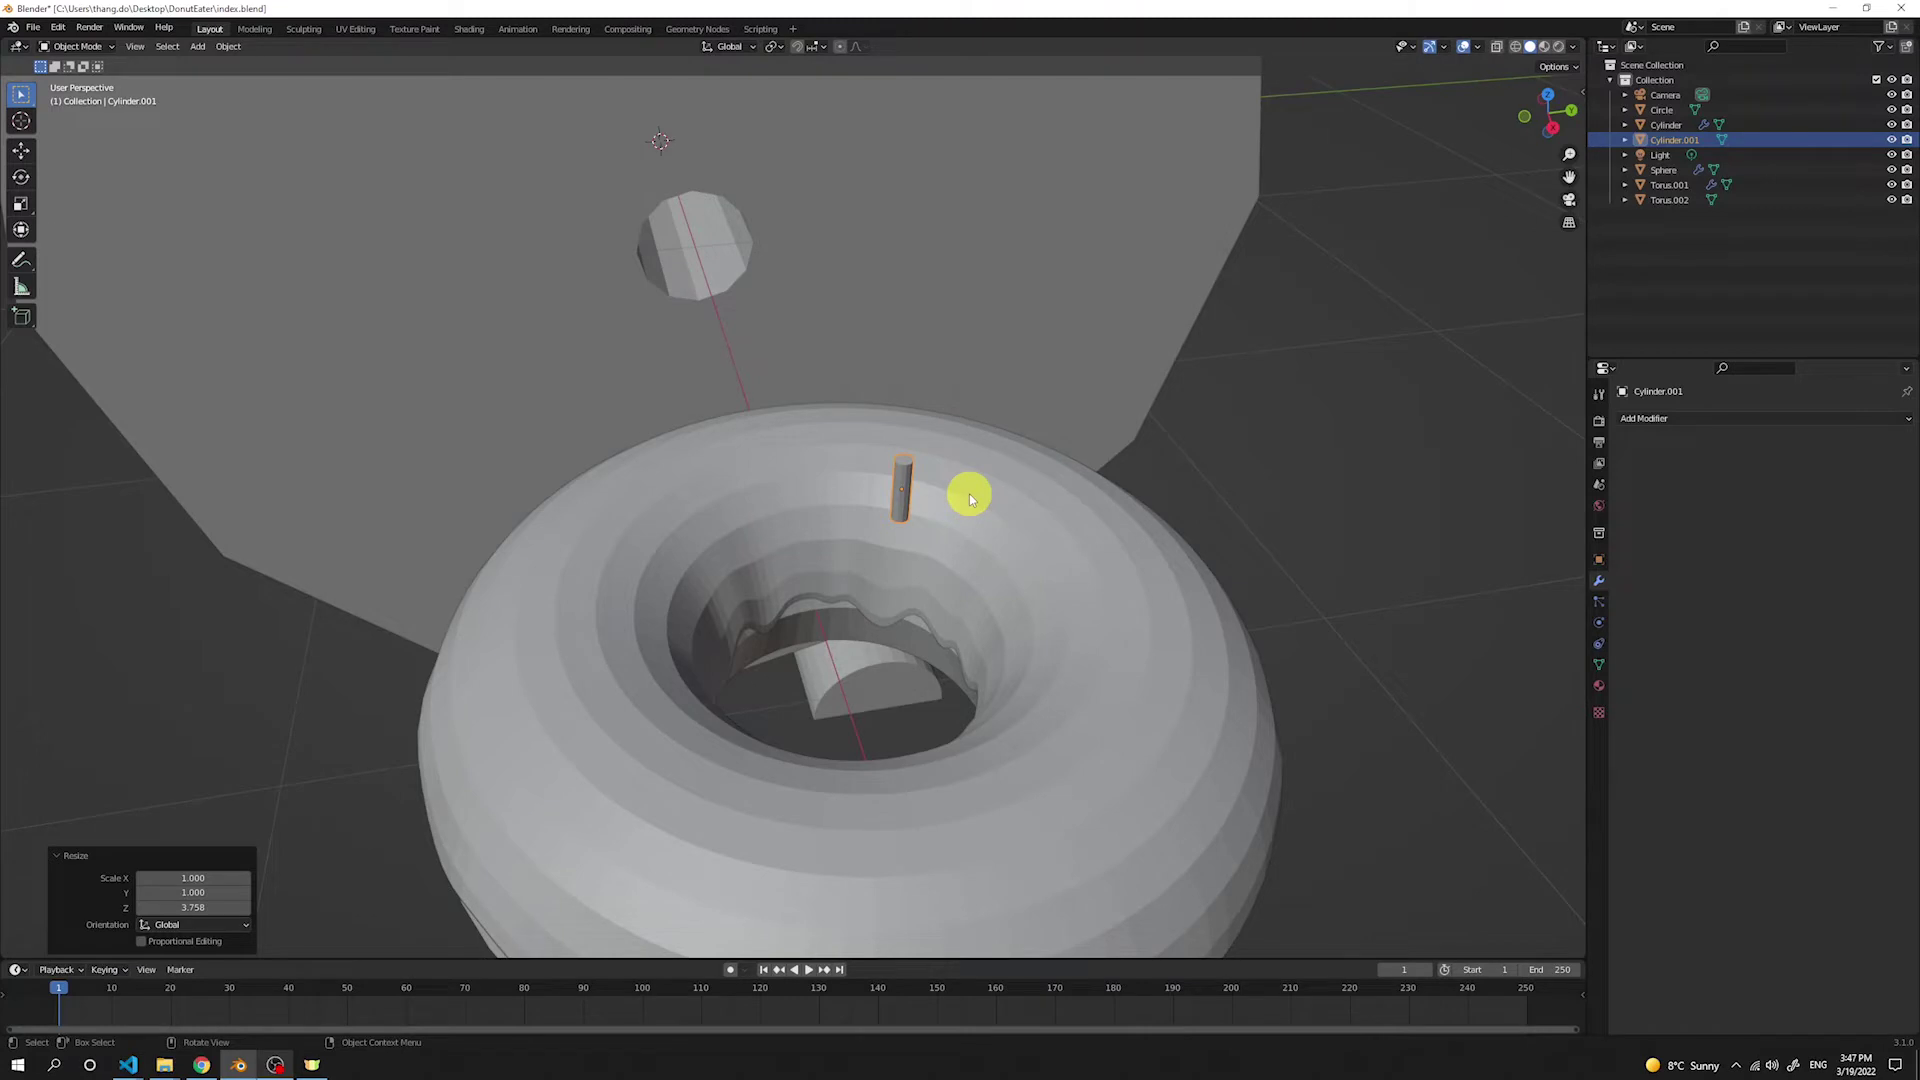
Step: From the right view, move the sprinkle about 0.446 m along Y and about 0.363 m down onto the icing
{"action": "key", "text": "KP_3"}
{"action": "key", "text": "g"}
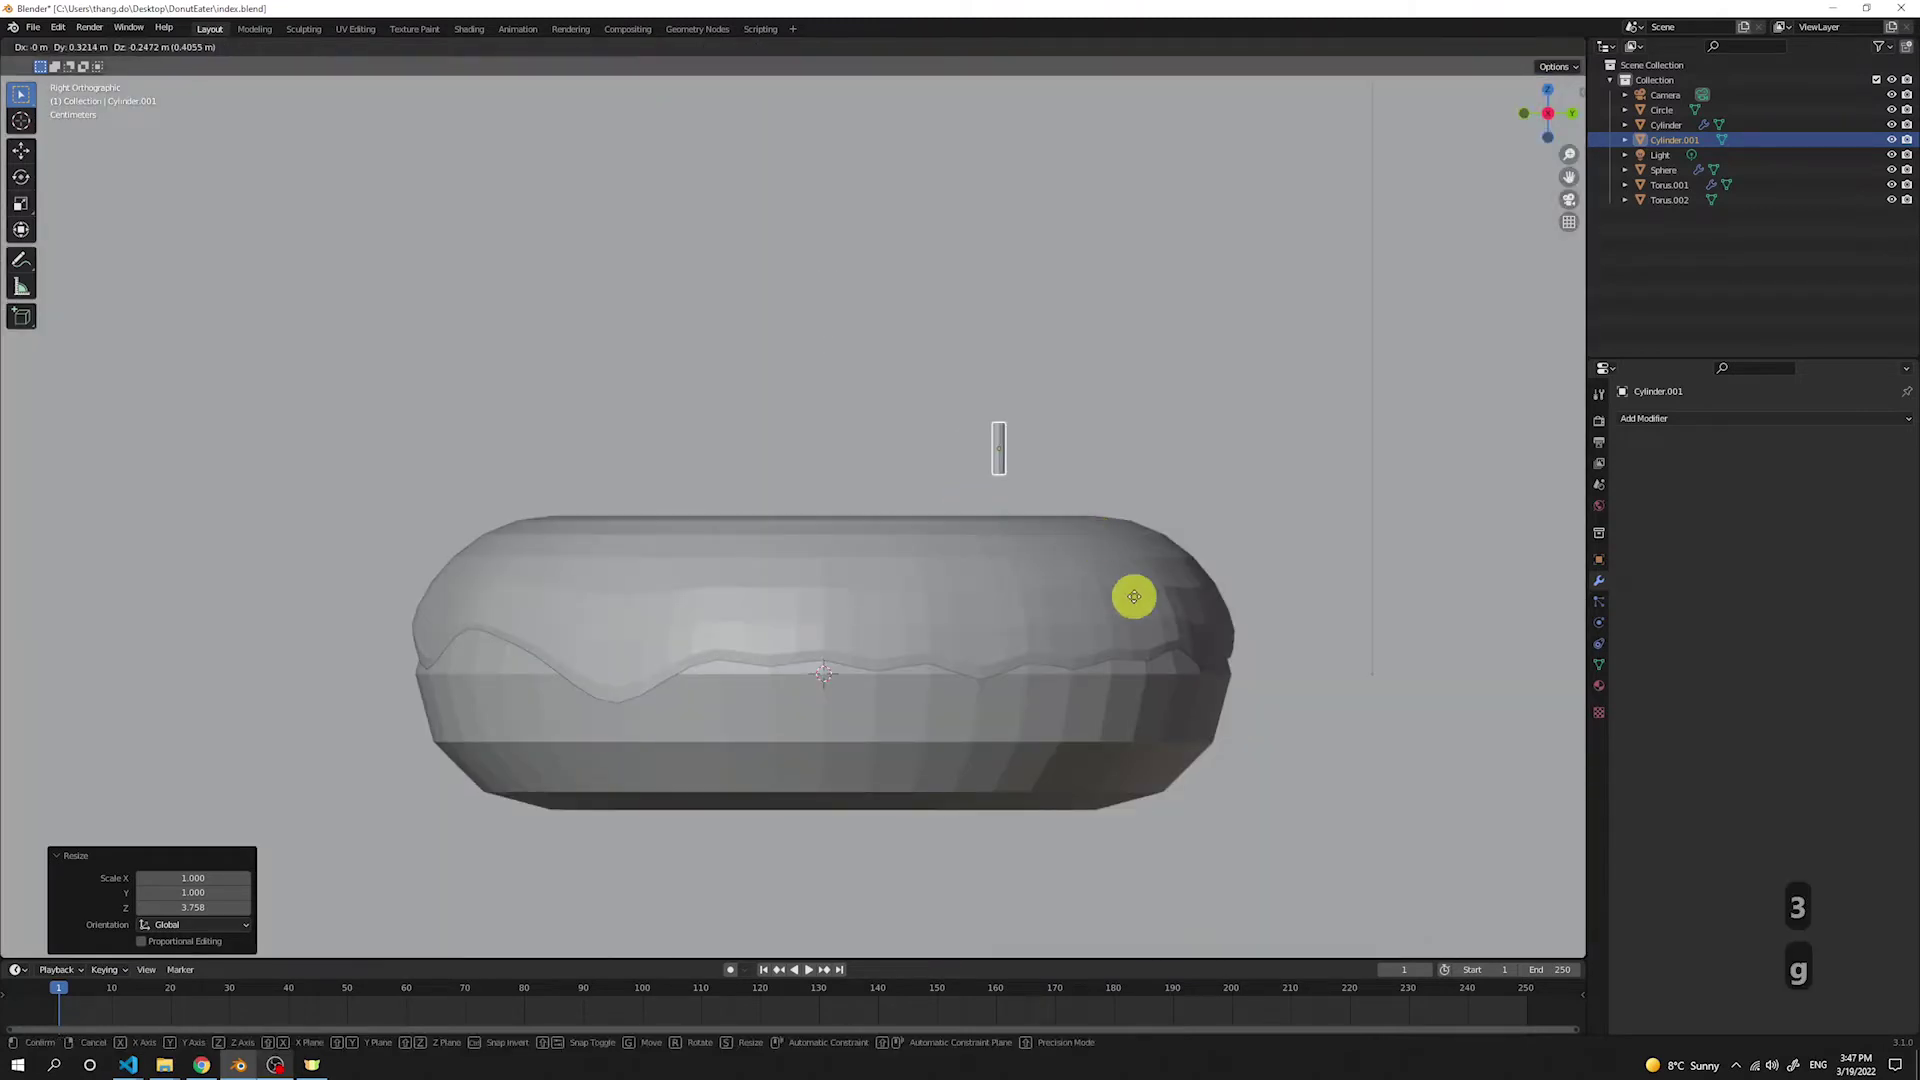
{"action": "left_click", "coordinate": [1208, 656]}
{"action": "middle_click_drag", "start_coordinate": [1209, 596], "coordinate": [999, 580]}
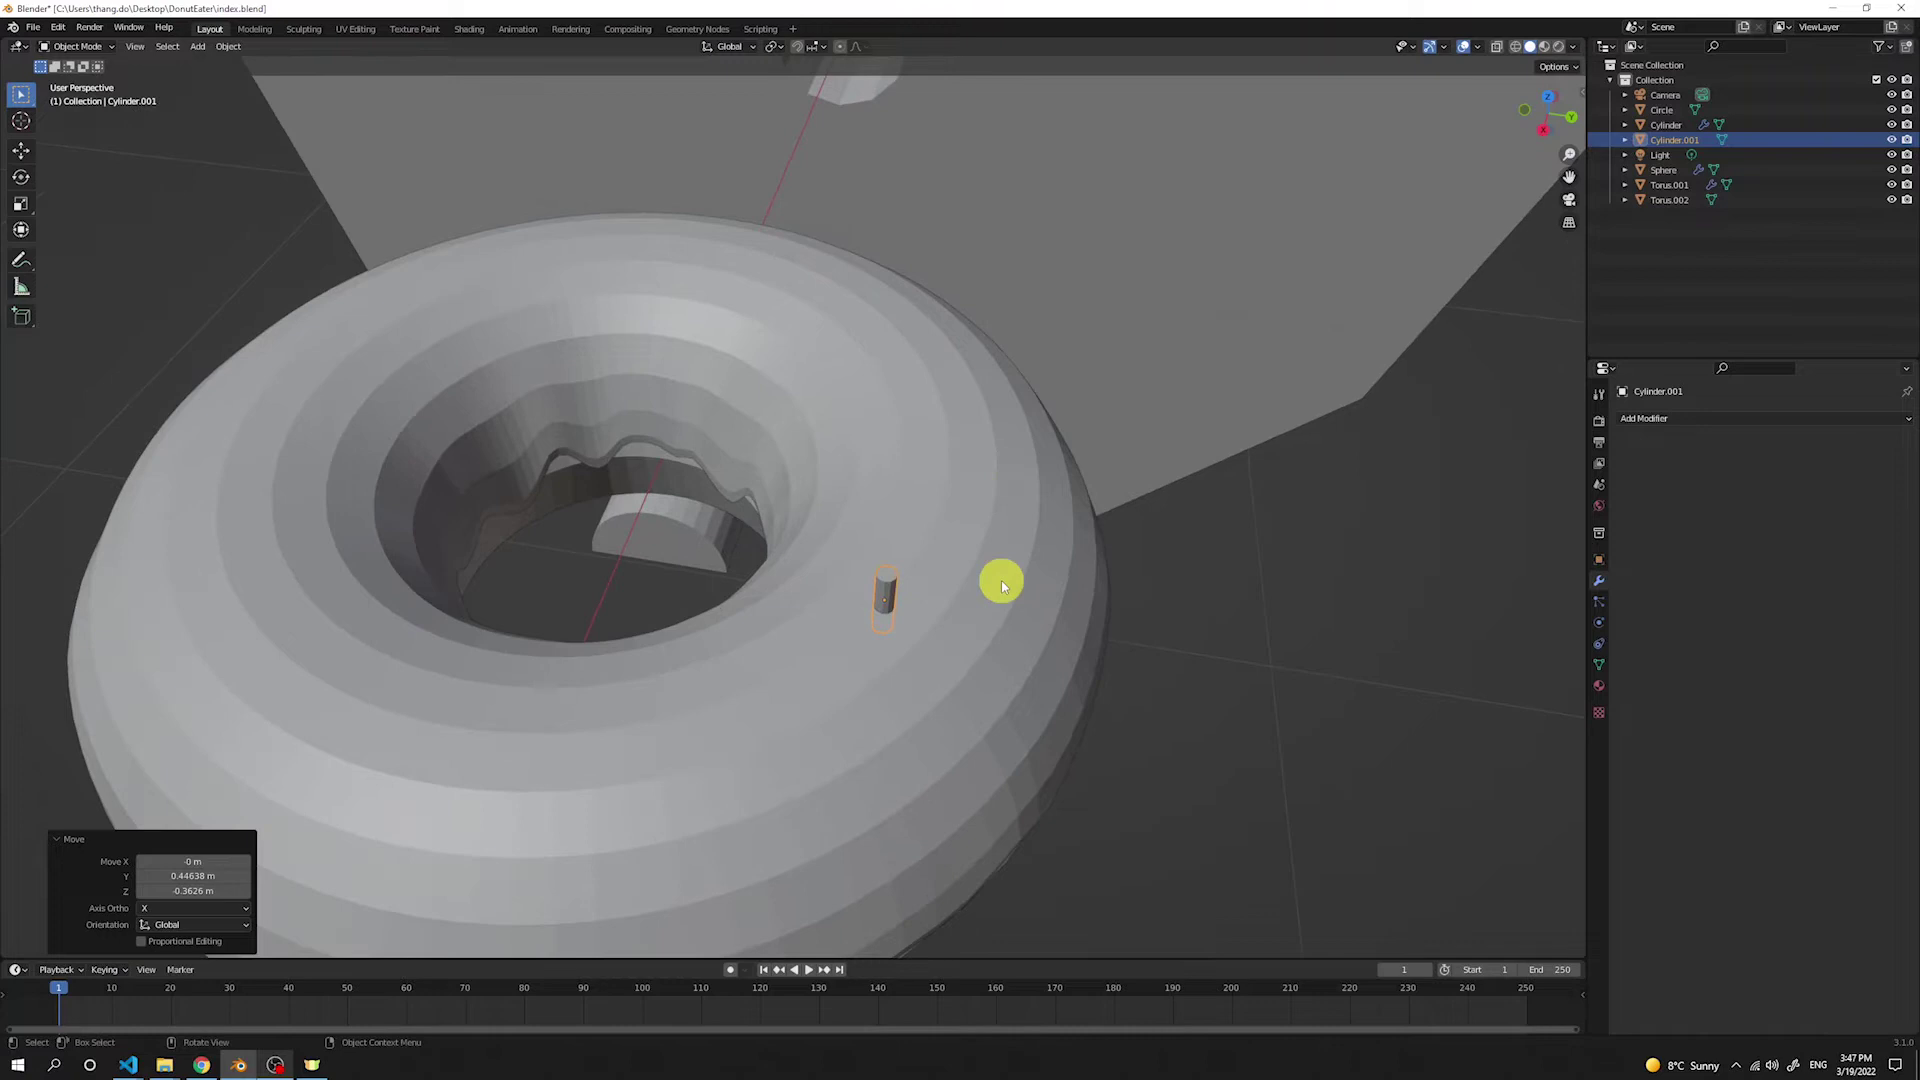
Step: Rotate the sprinkle 90° about the view axis and shift it about 0.077 m along negative Y so it lies on the icing
{"action": "key", "text": "r"}
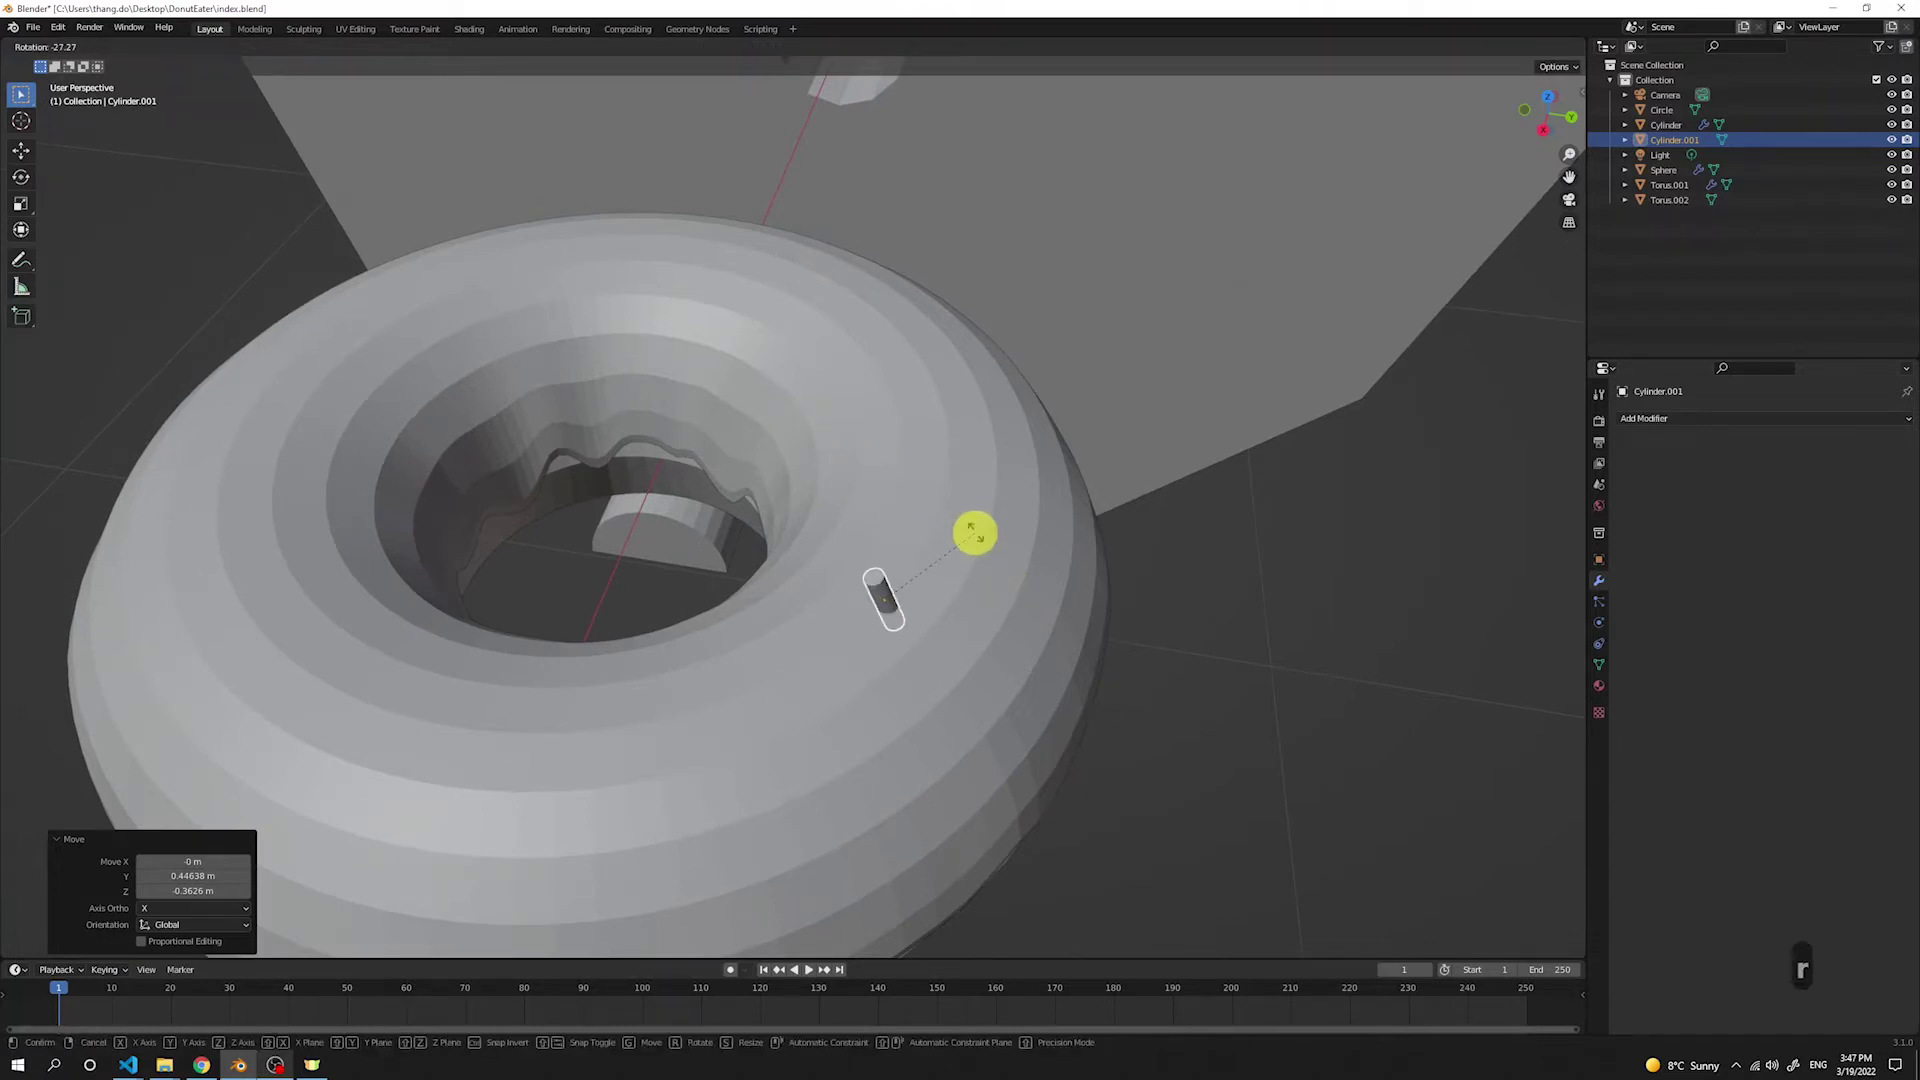
{"action": "type", "text": "90"}
{"action": "key", "text": "Return"}
{"action": "middle_click_drag", "start_coordinate": [975, 533], "coordinate": [1025, 390]}
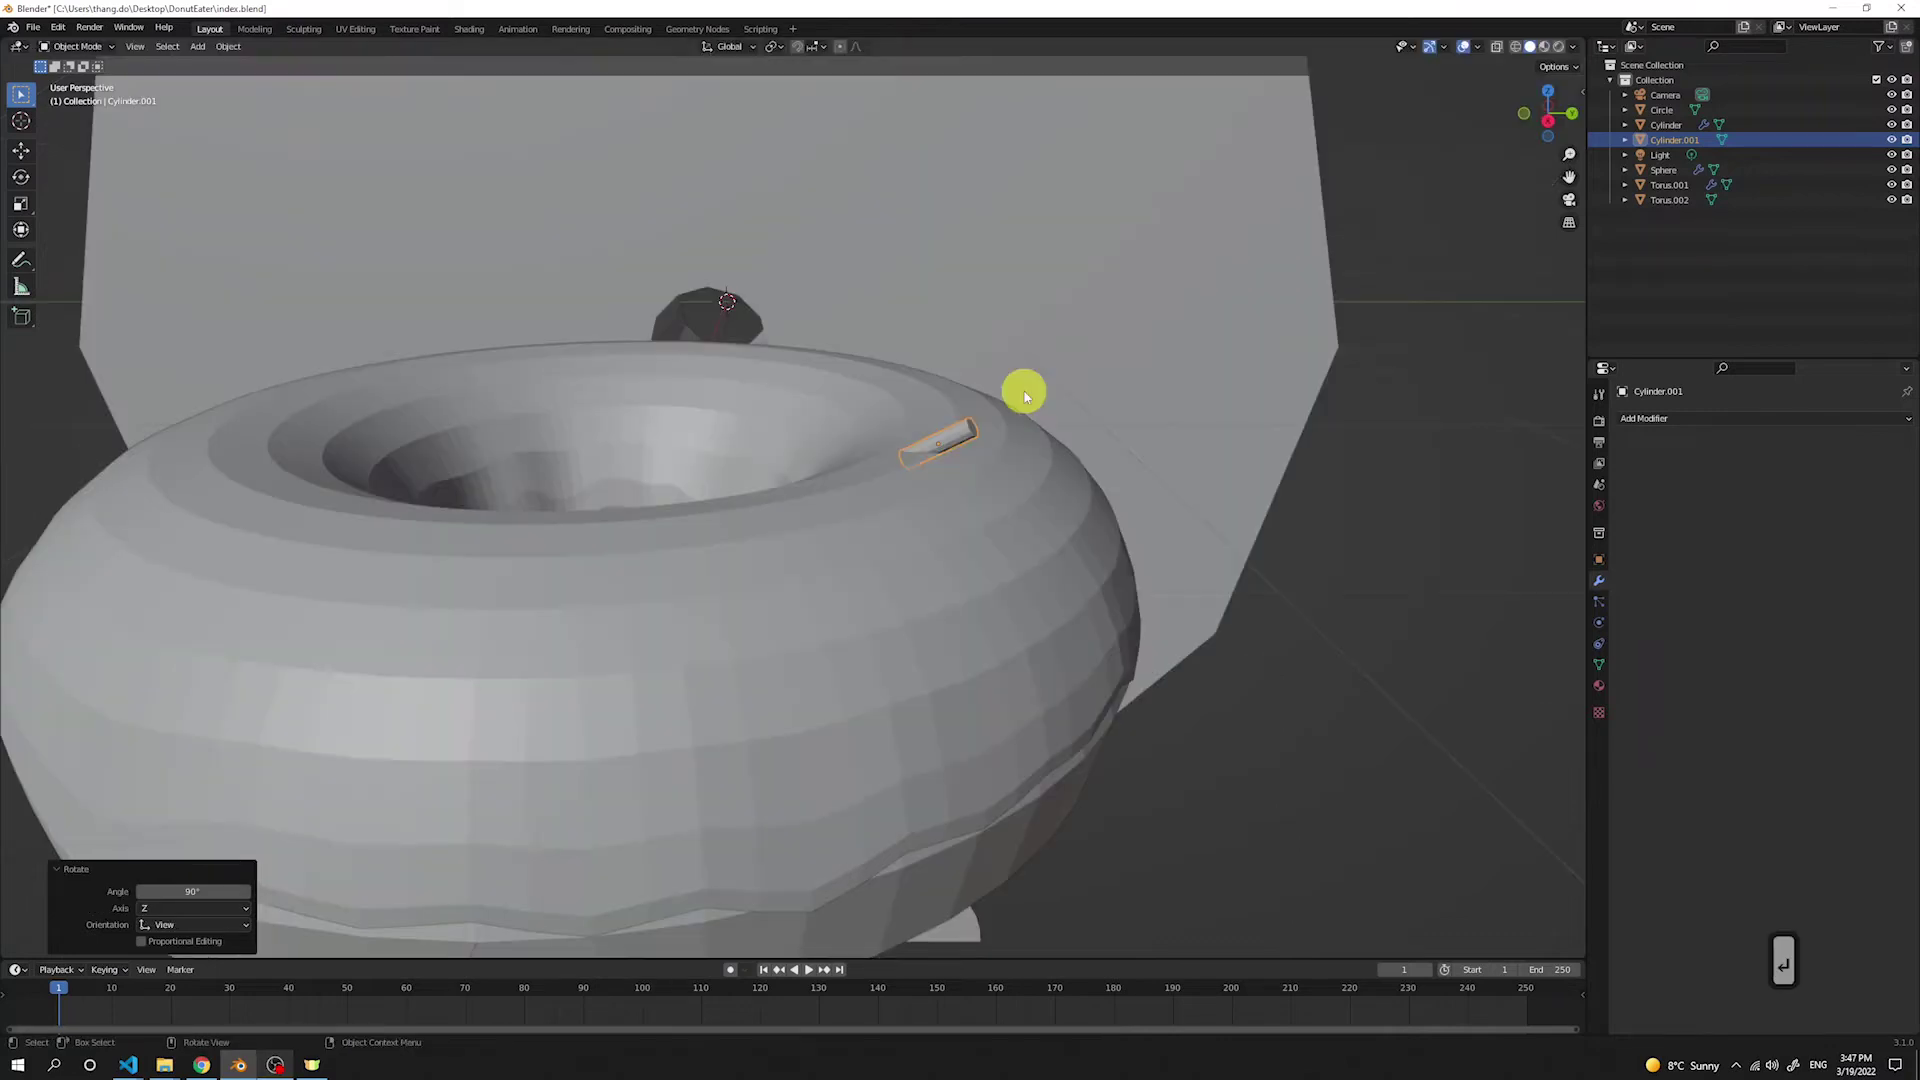
{"action": "key", "text": "g"}
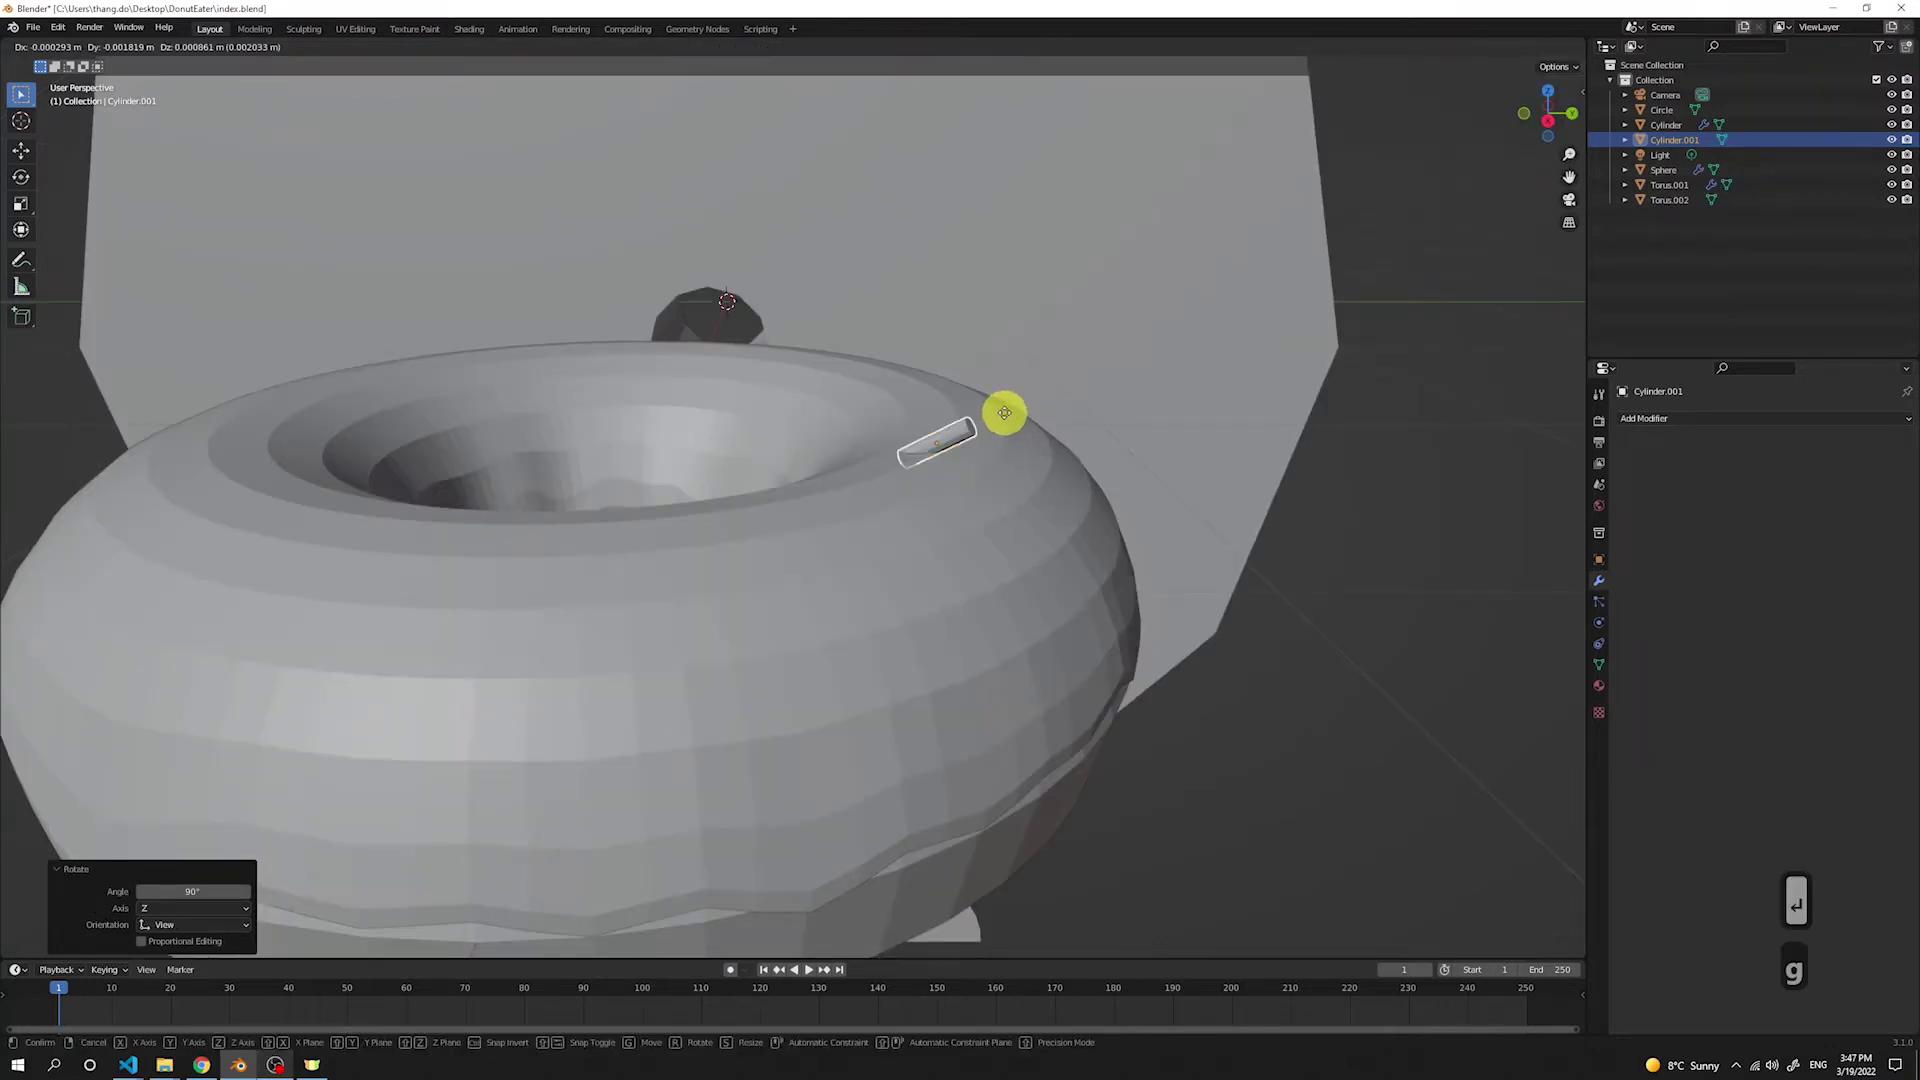
{"action": "left_click", "coordinate": [962, 419]}
{"action": "middle_click_drag", "start_coordinate": [962, 419], "coordinate": [1725, 94]}
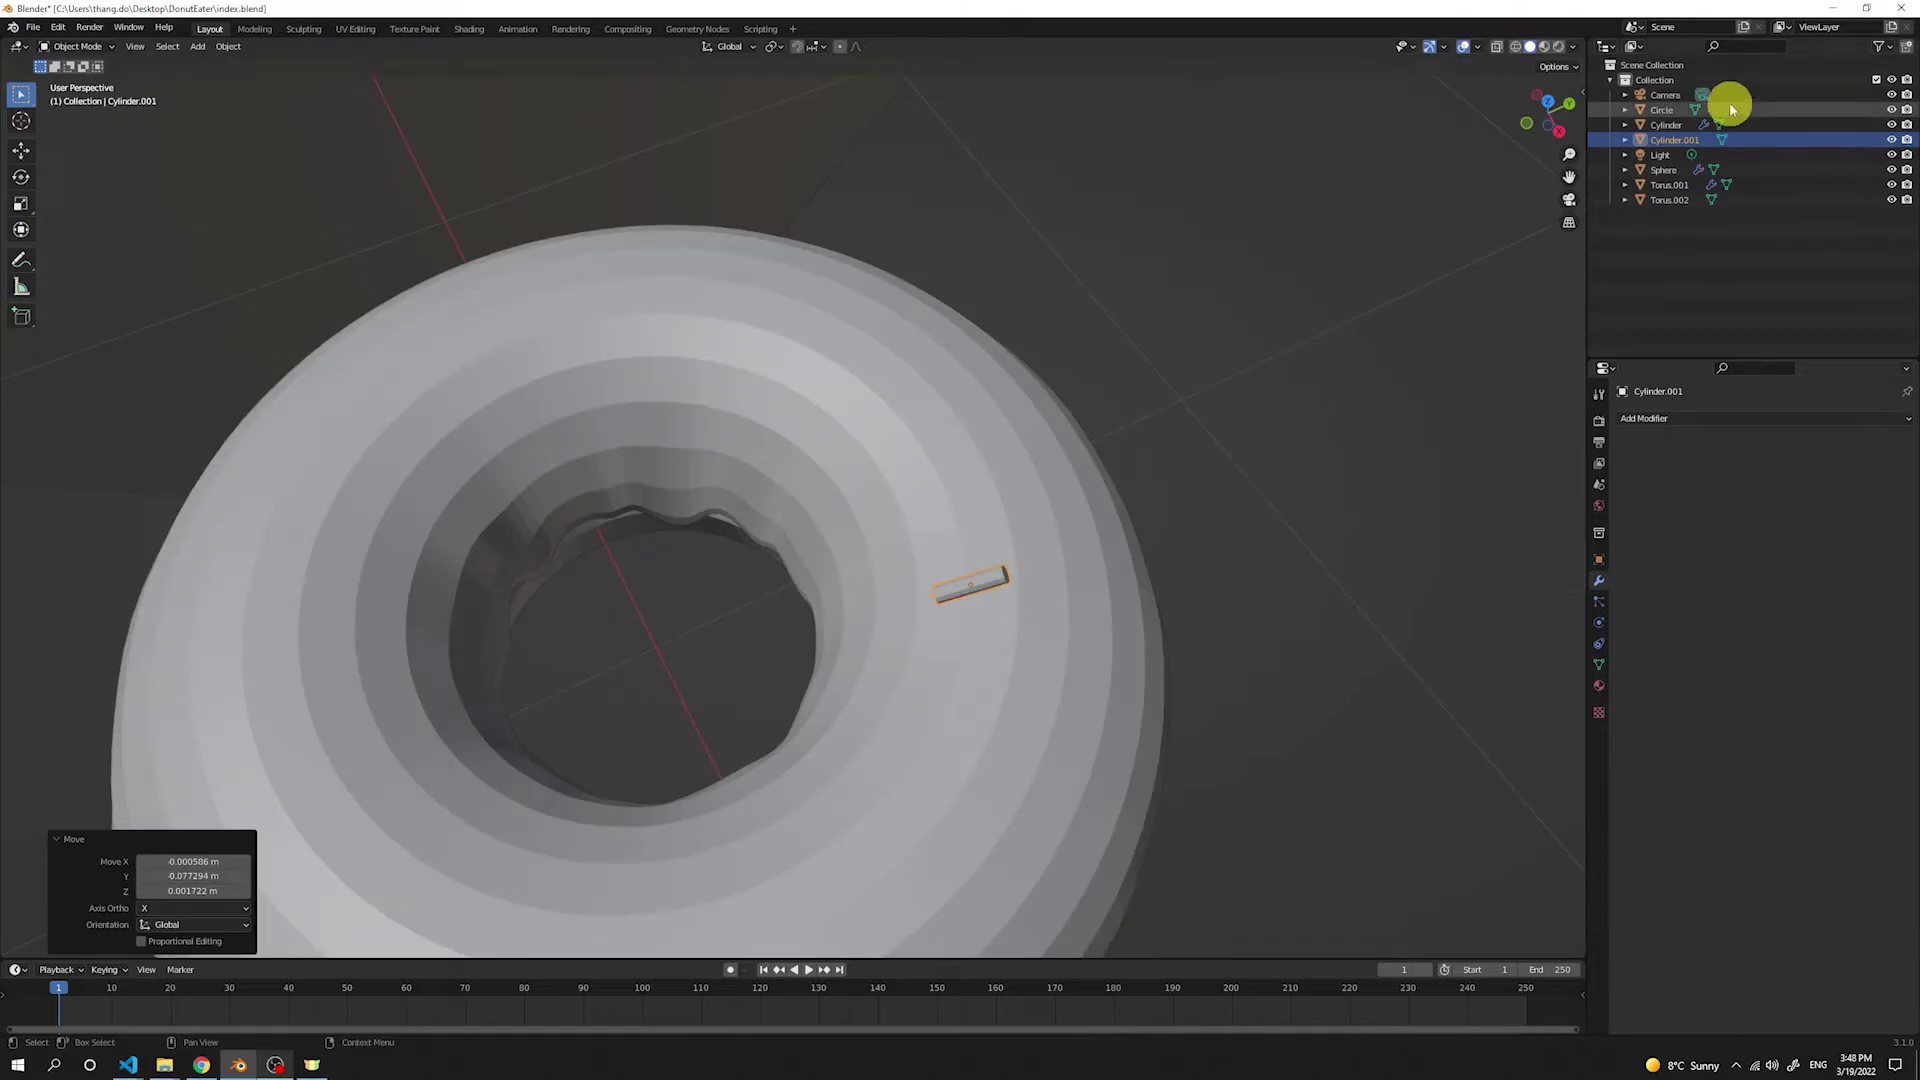
Step: Create a new collection in the scene and name it "Toping"
{"action": "left_click", "coordinate": [1908, 48]}
{"action": "double_click", "coordinate": [1649, 214]}
{"action": "type", "text": "Toping"}
{"action": "key", "text": "Return"}
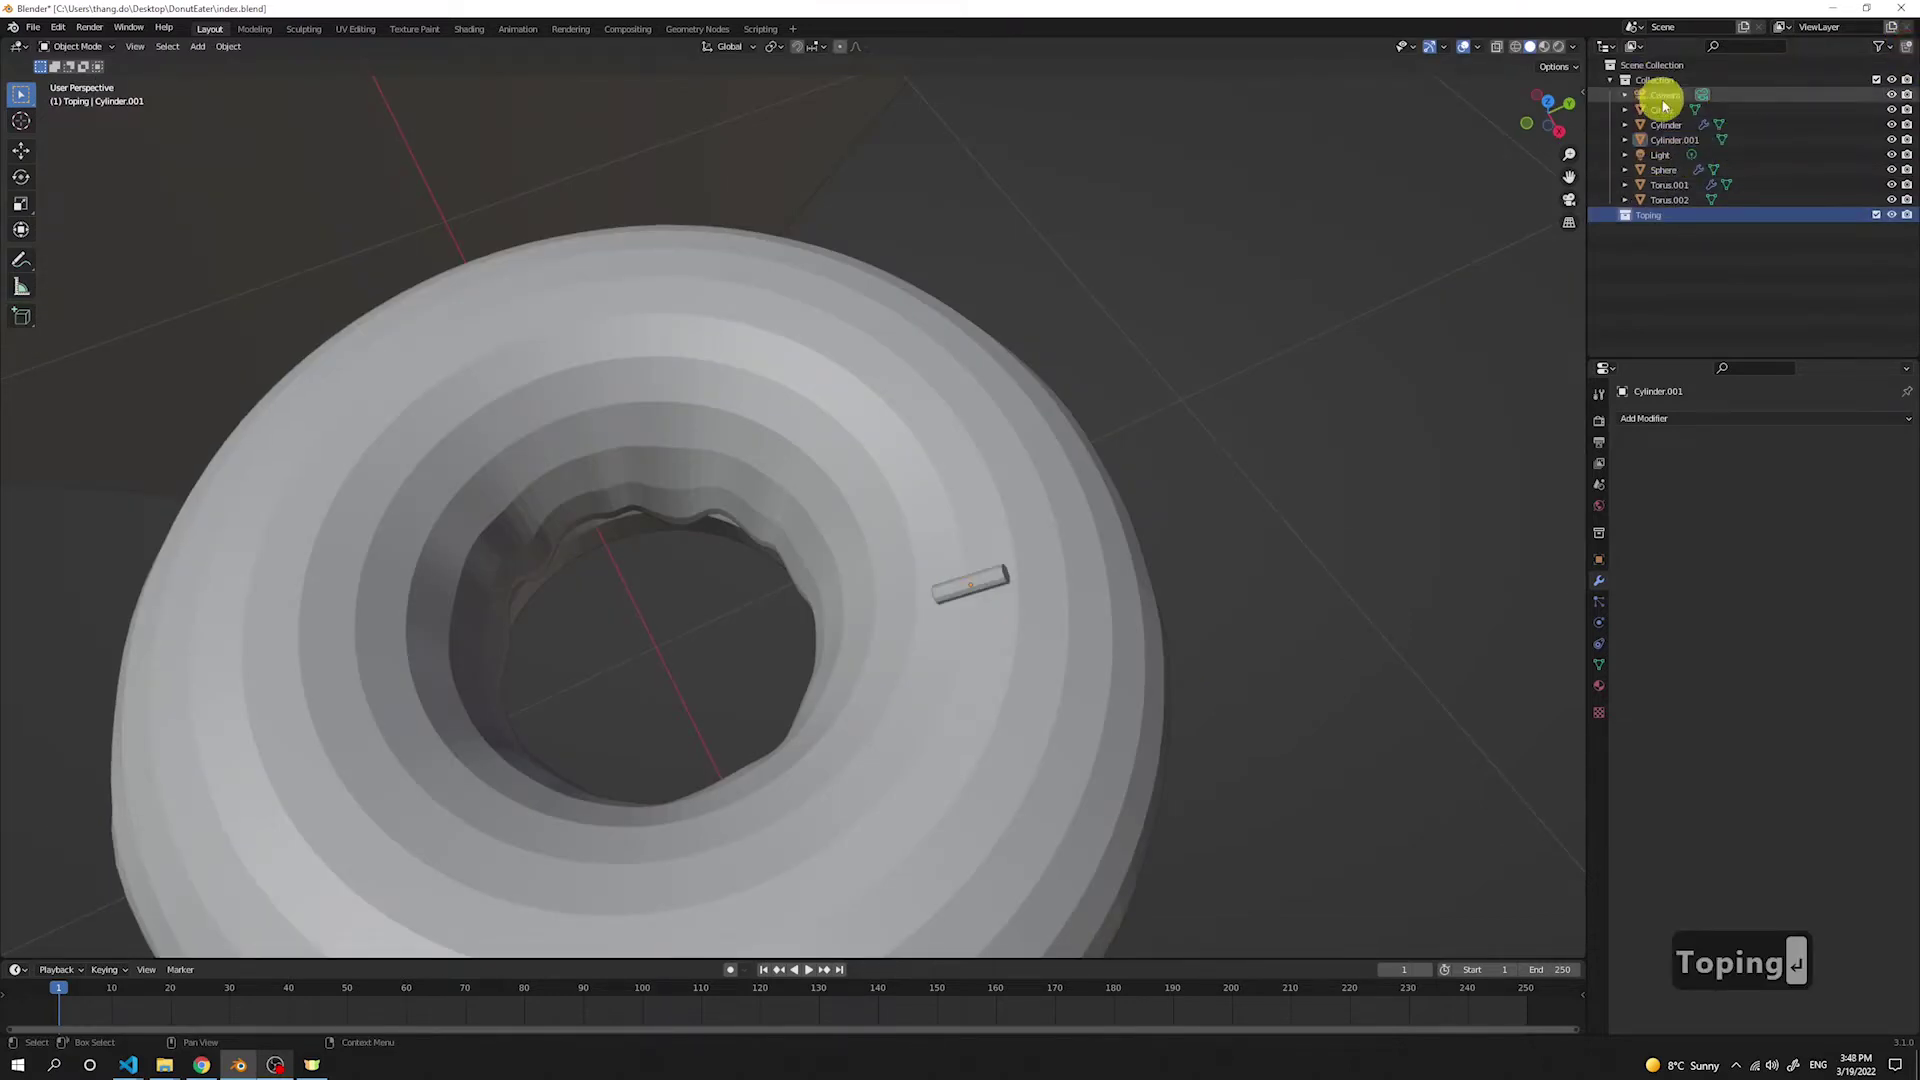
Step: Move the sprinkle into the Toping collection and place a duplicate of it beside the original, closer to the donut's hole
{"action": "left_click_drag", "start_coordinate": [1671, 141], "coordinate": [1649, 217]}
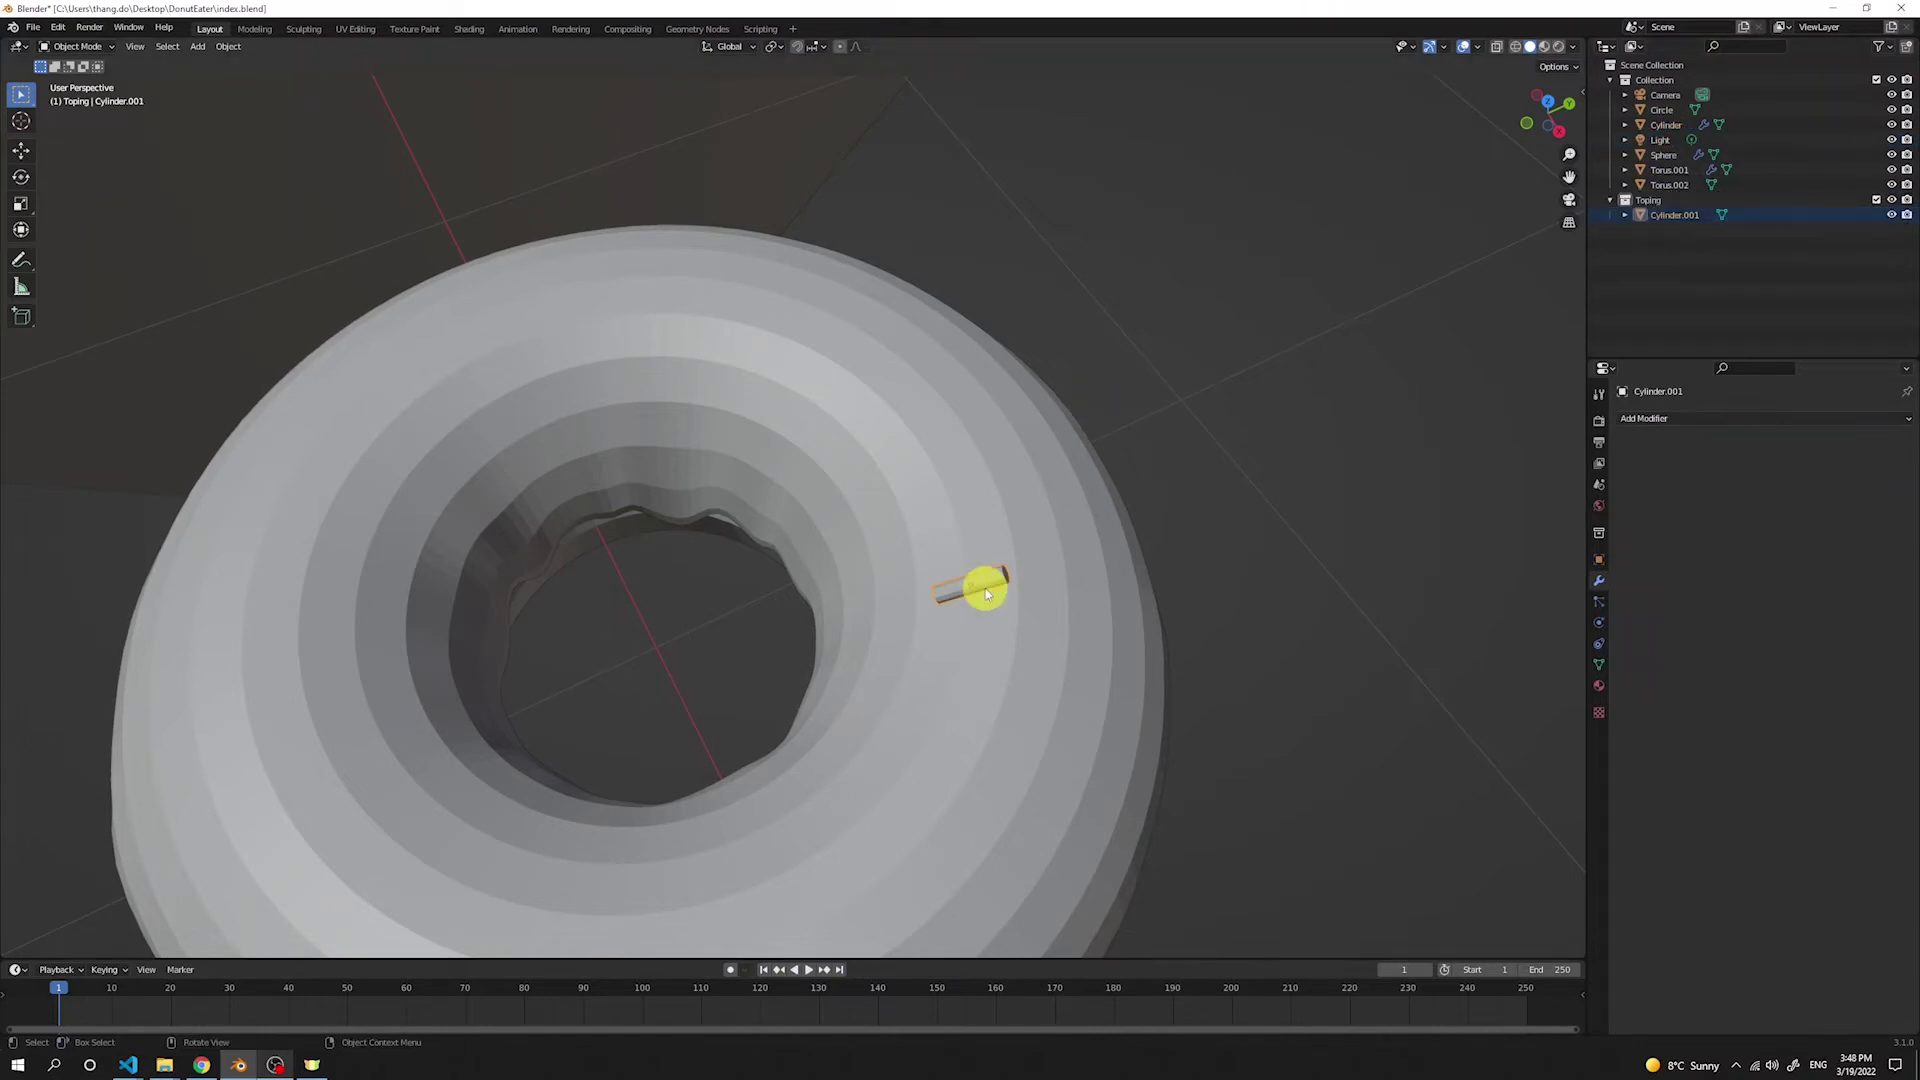
{"action": "key", "text": "shift+d"}
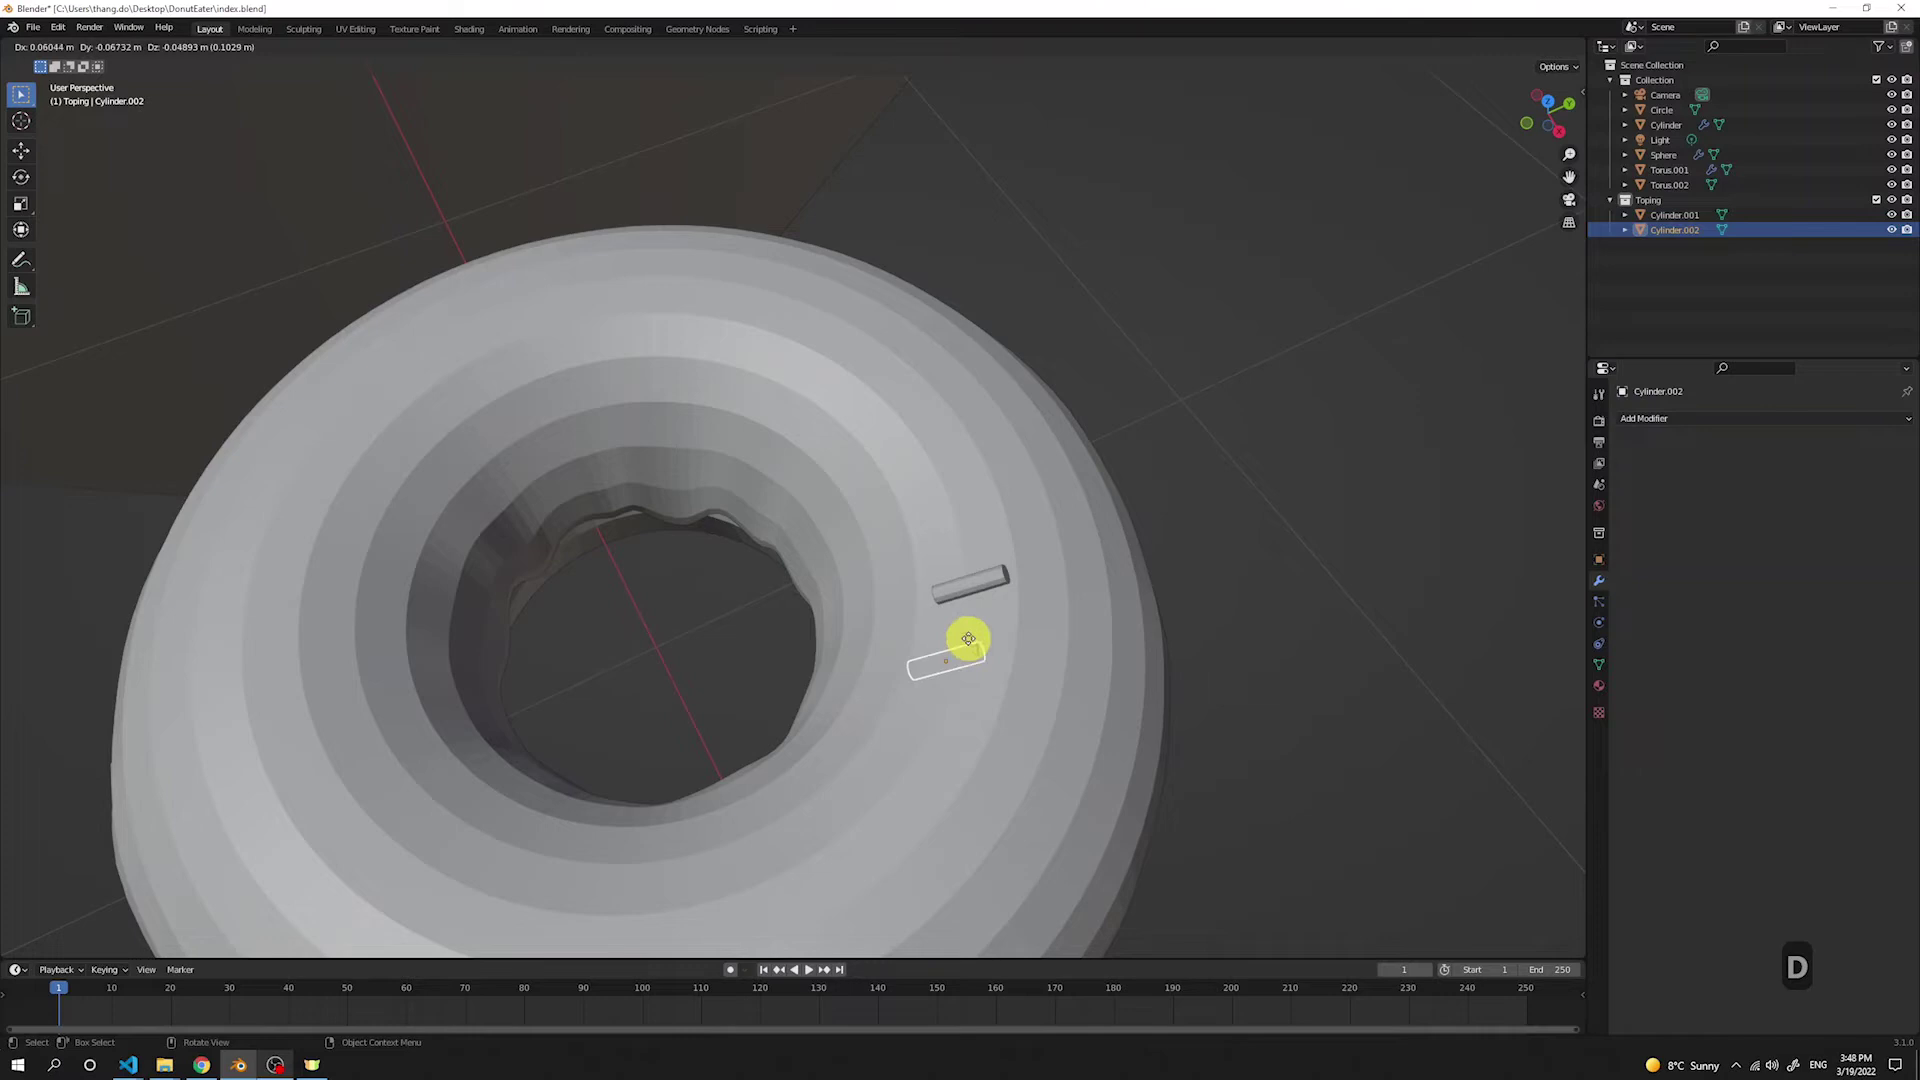
{"action": "left_click", "coordinate": [933, 640]}
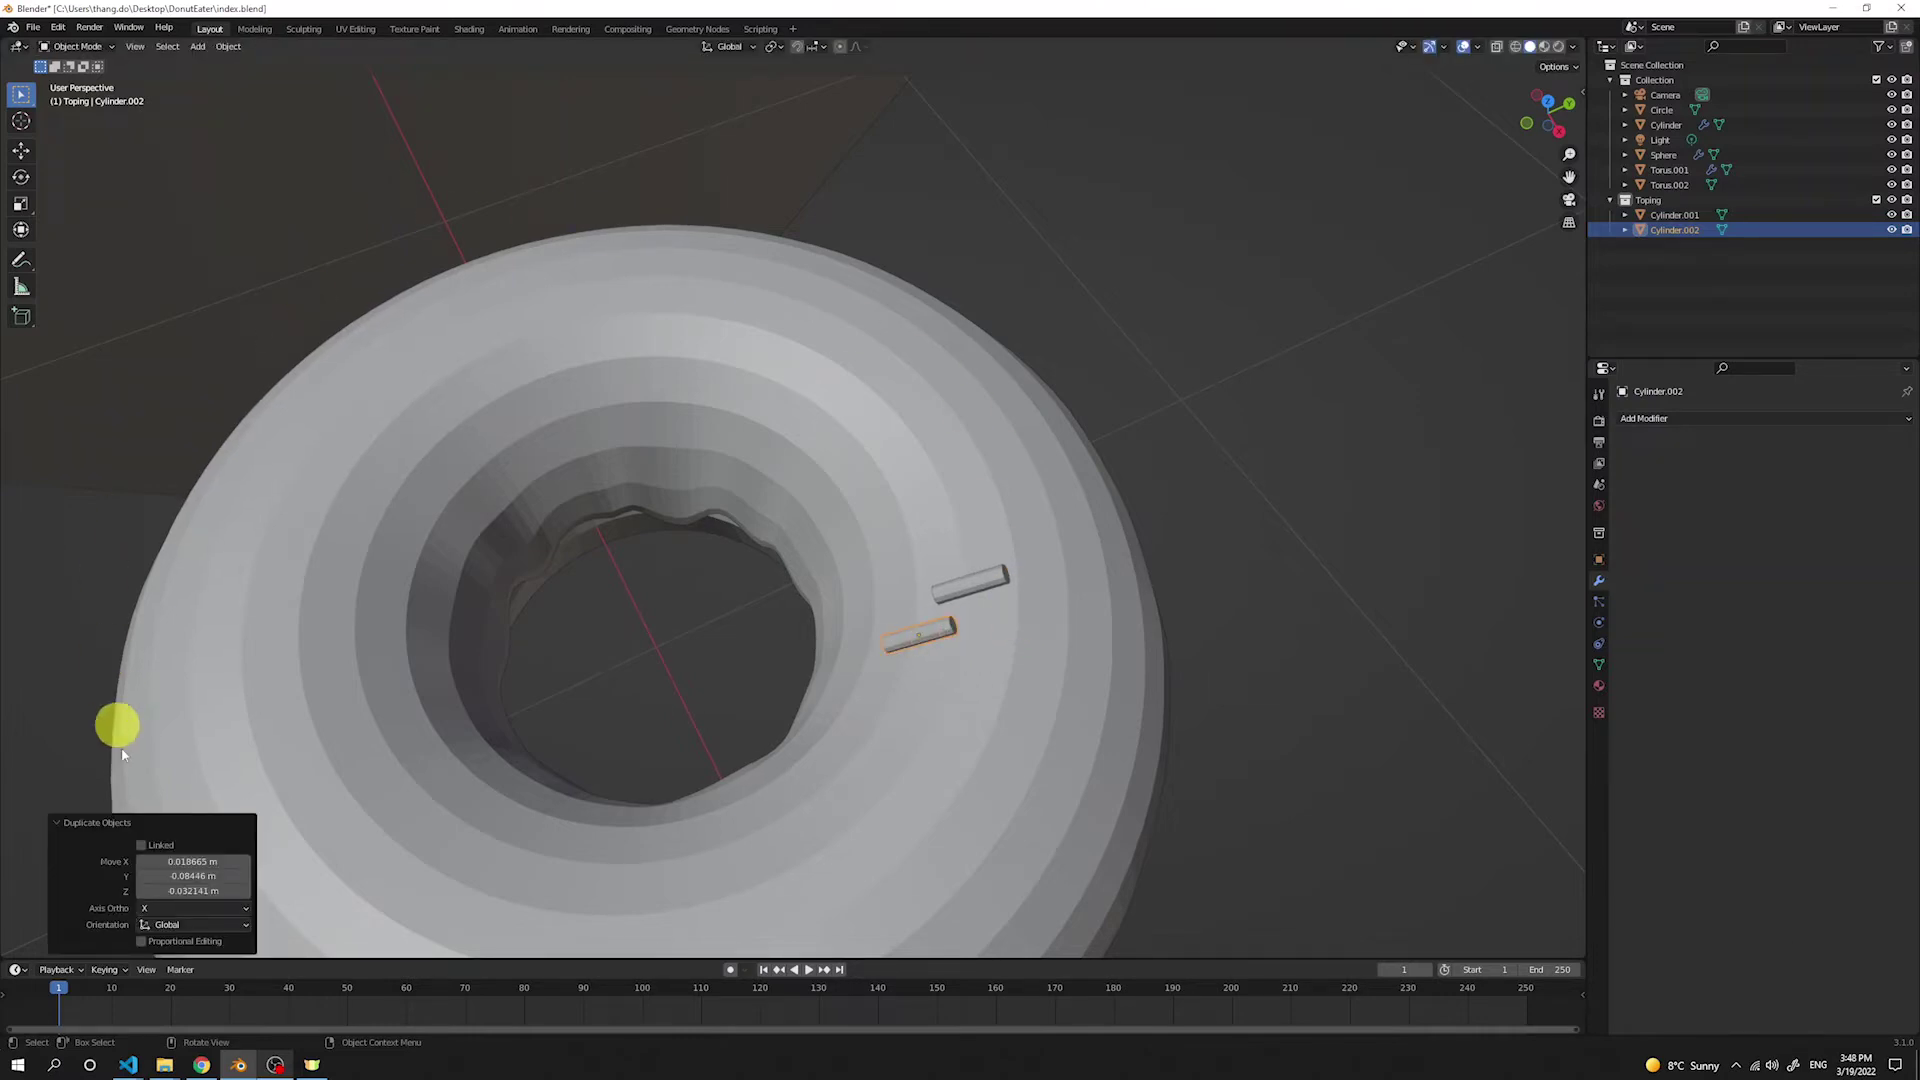
Step: Rotate the duplicated sprinkle about the global Z axis so it points in a different direction from the original
{"action": "middle_click_drag", "start_coordinate": [1059, 684], "coordinate": [990, 519]}
{"action": "key", "text": "r"}
{"action": "key", "text": "z"}
{"action": "left_click", "coordinate": [880, 558]}
Step: Duplicate the rotated sprinkle in place and turn the copy about 57° around the global Z axis
{"action": "middle_click_drag", "start_coordinate": [880, 558], "coordinate": [870, 487]}
{"action": "key", "text": "shift+d"}
{"action": "key", "text": "r"}
{"action": "key", "text": "z"}
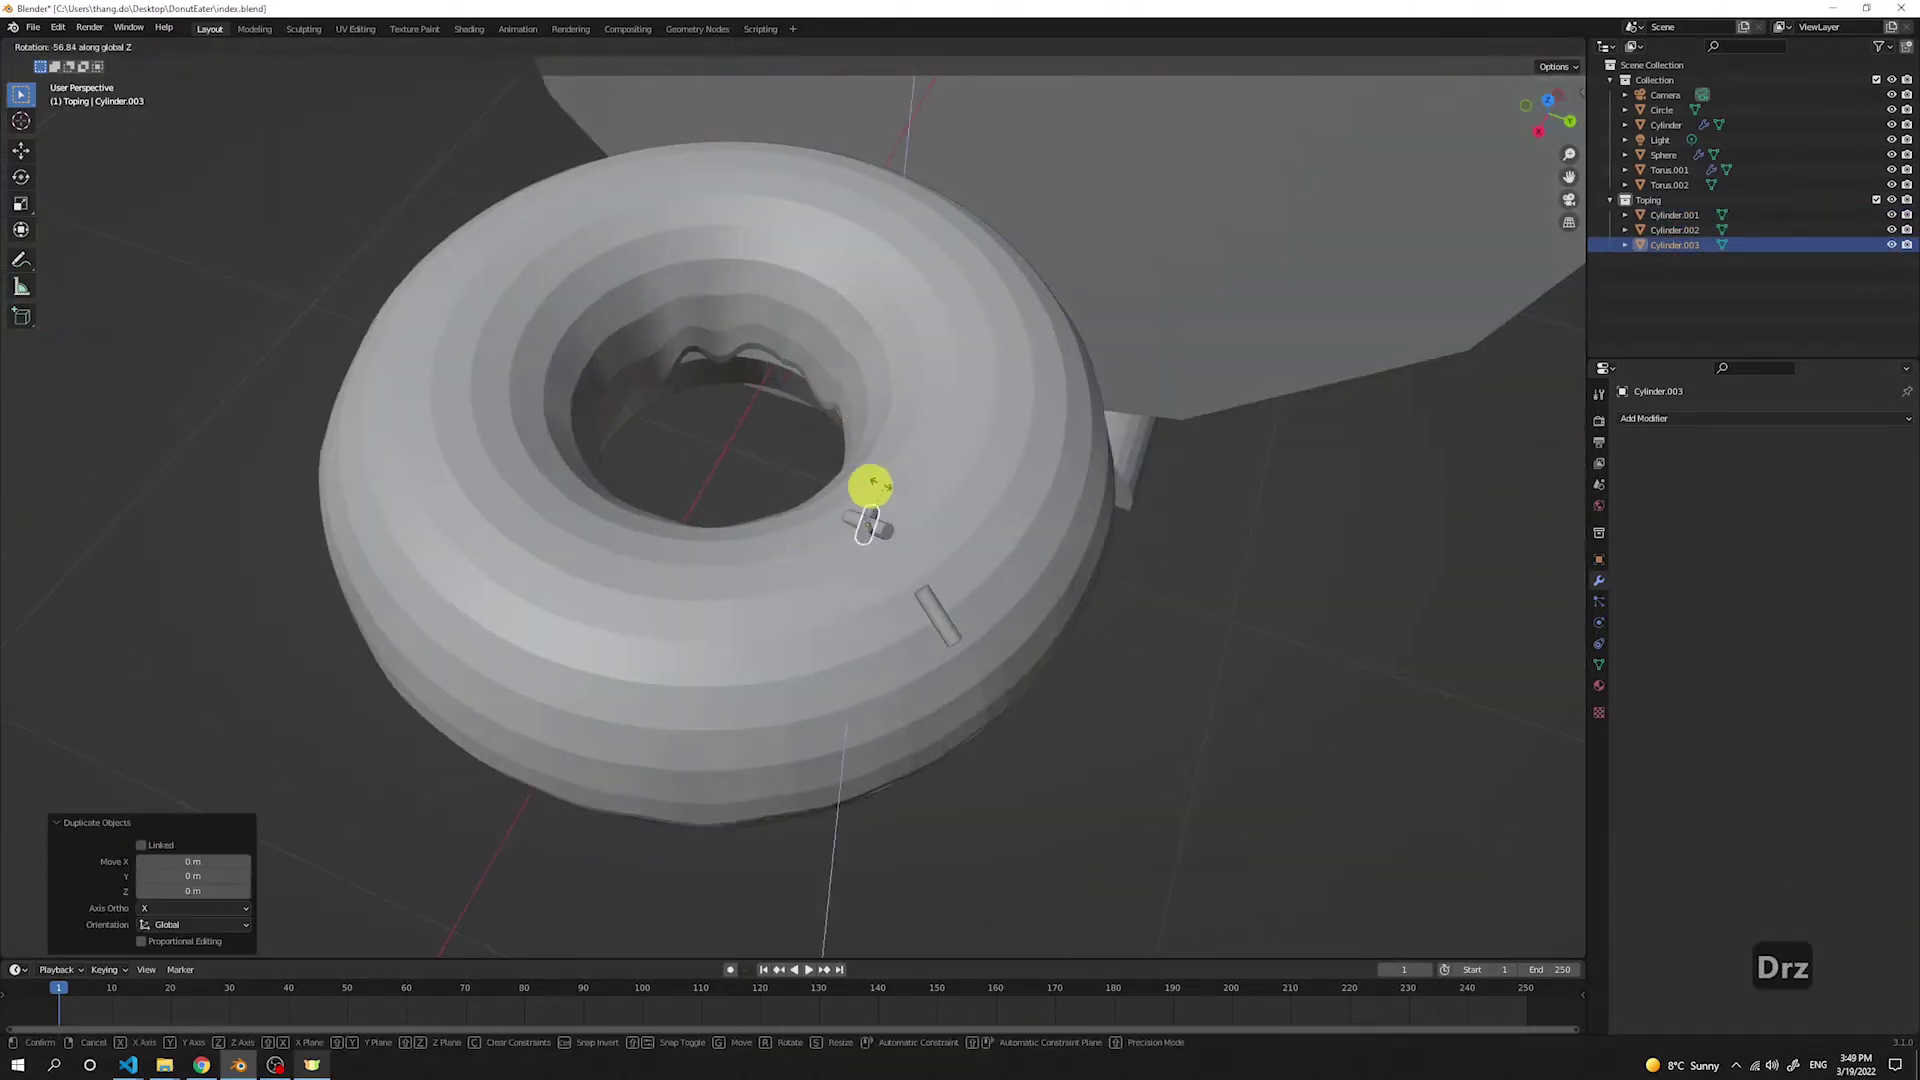
{"action": "left_click", "coordinate": [870, 486]}
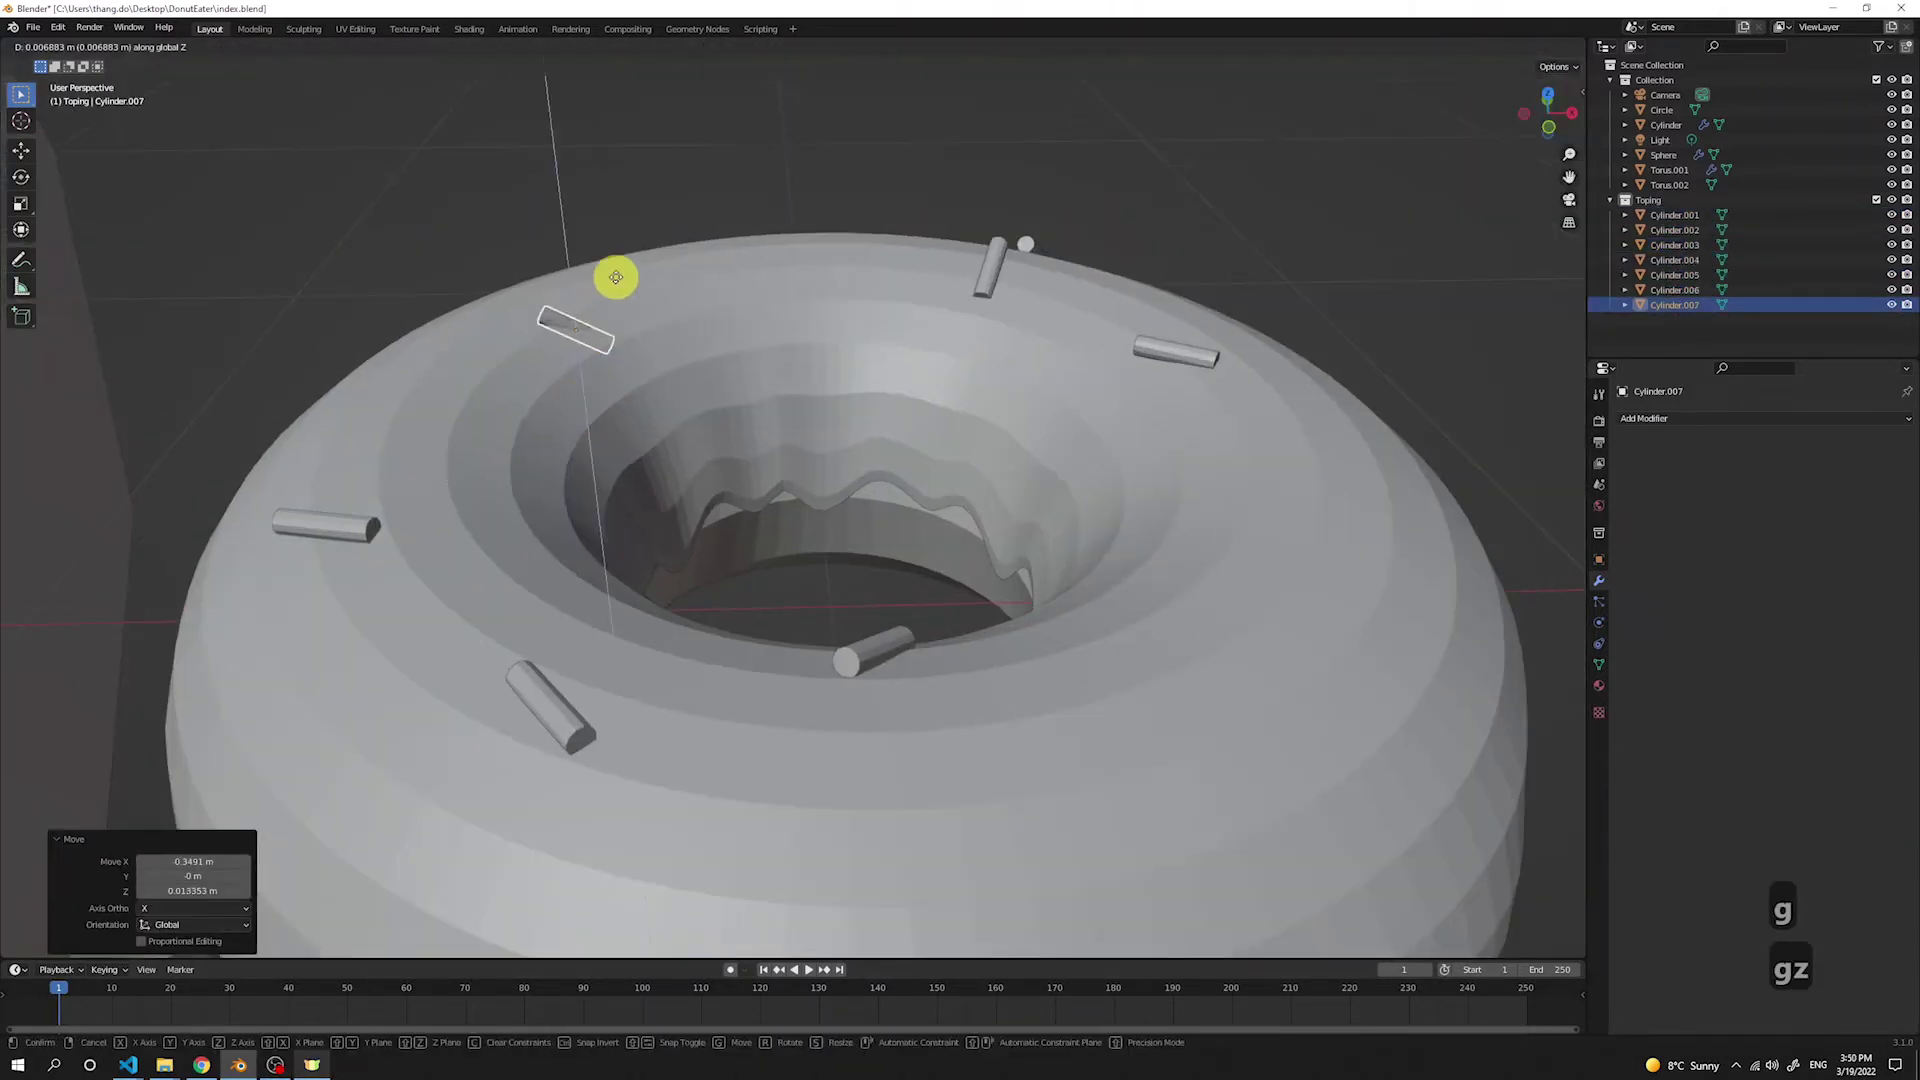
Step: Tilt the sprinkle Cylinder.007 about 13.8° around the global Y axis to follow the icing's slope
{"action": "key", "text": "r"}
{"action": "key", "text": "y"}
{"action": "left_click", "coordinate": [845, 342]}
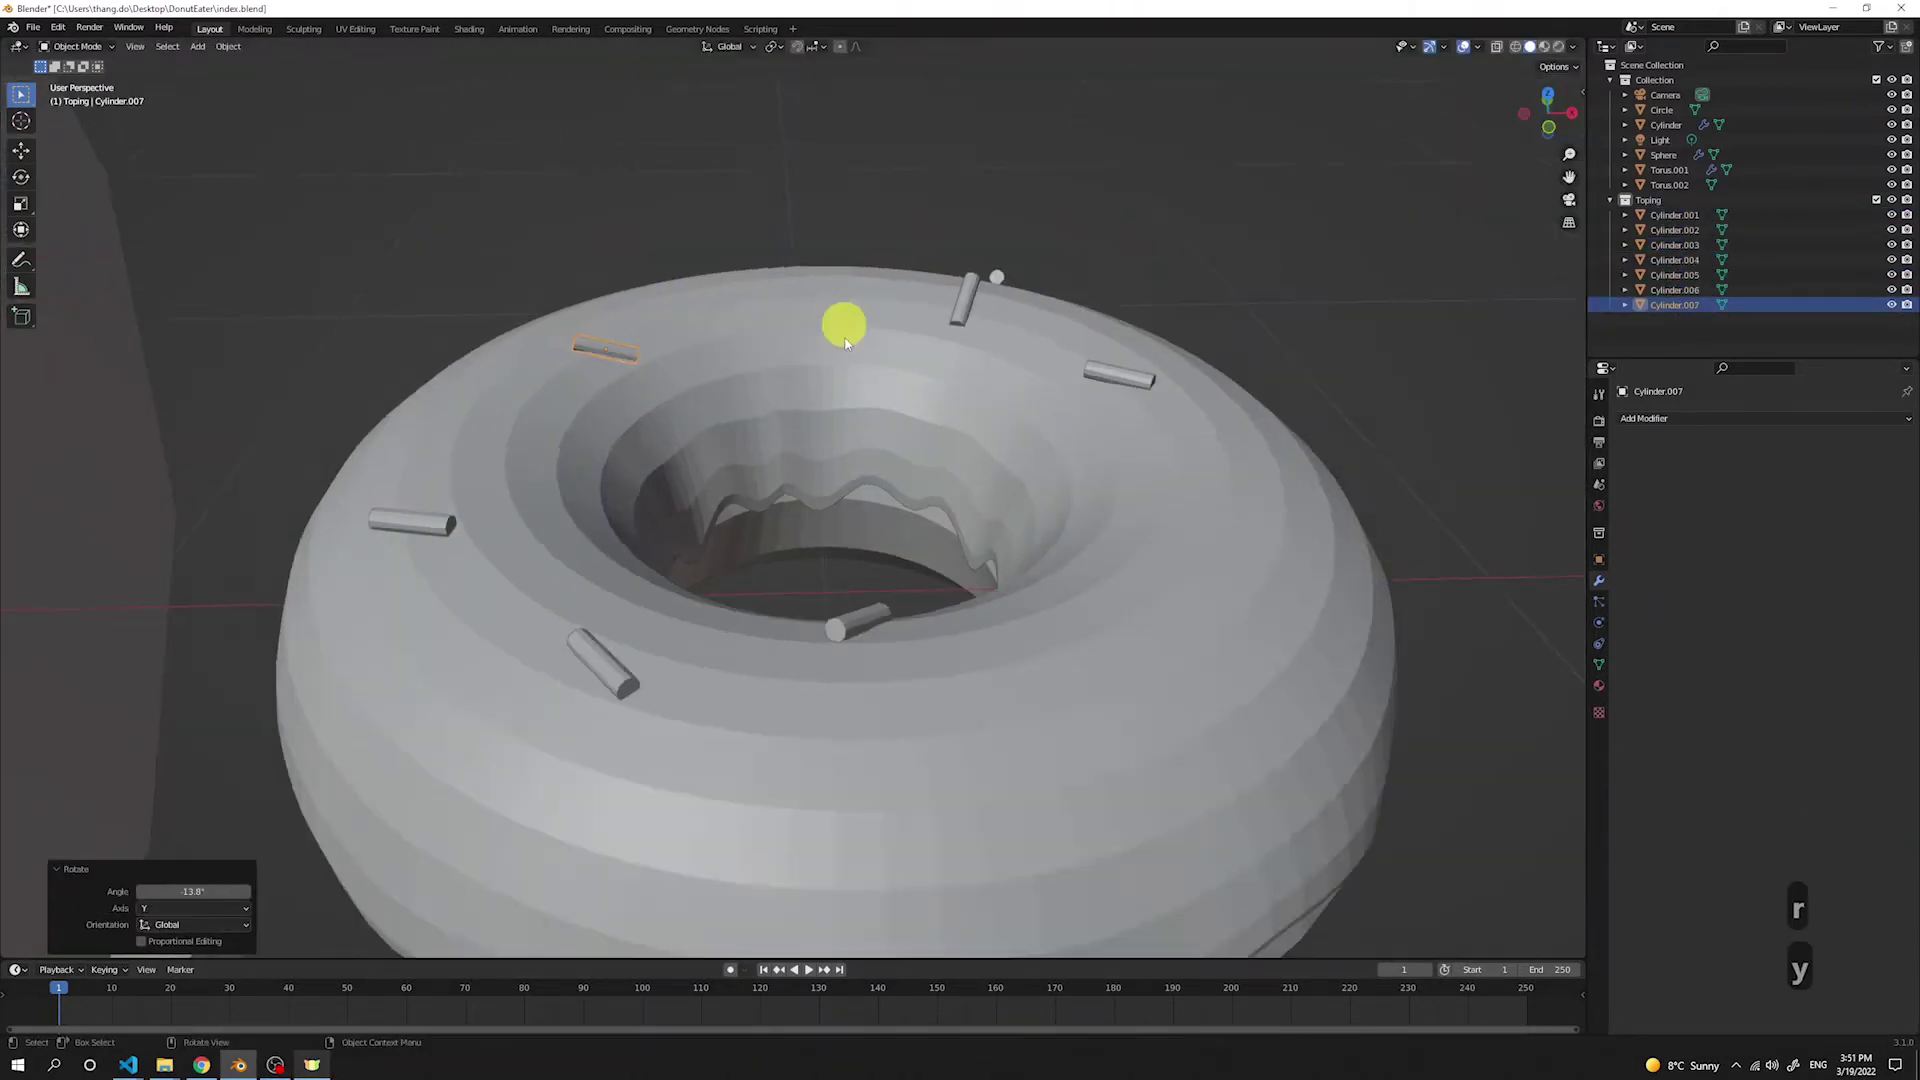
Step: Duplicate the sprinkle to another spot on the icing and shift the copy along the global X axis
{"action": "middle_click_drag", "start_coordinate": [845, 342], "coordinate": [1260, 651]}
{"action": "key", "text": "shift+d"}
{"action": "left_click", "coordinate": [1577, 664]}
{"action": "key", "text": "g"}
{"action": "key", "text": "x"}
{"action": "left_click", "coordinate": [956, 501]}
{"action": "scroll", "coordinate": [956, 501], "scroll_direction": "up", "scroll_amount": 4}
{"action": "middle_click_drag", "start_coordinate": [956, 500], "coordinate": [1163, 529]}
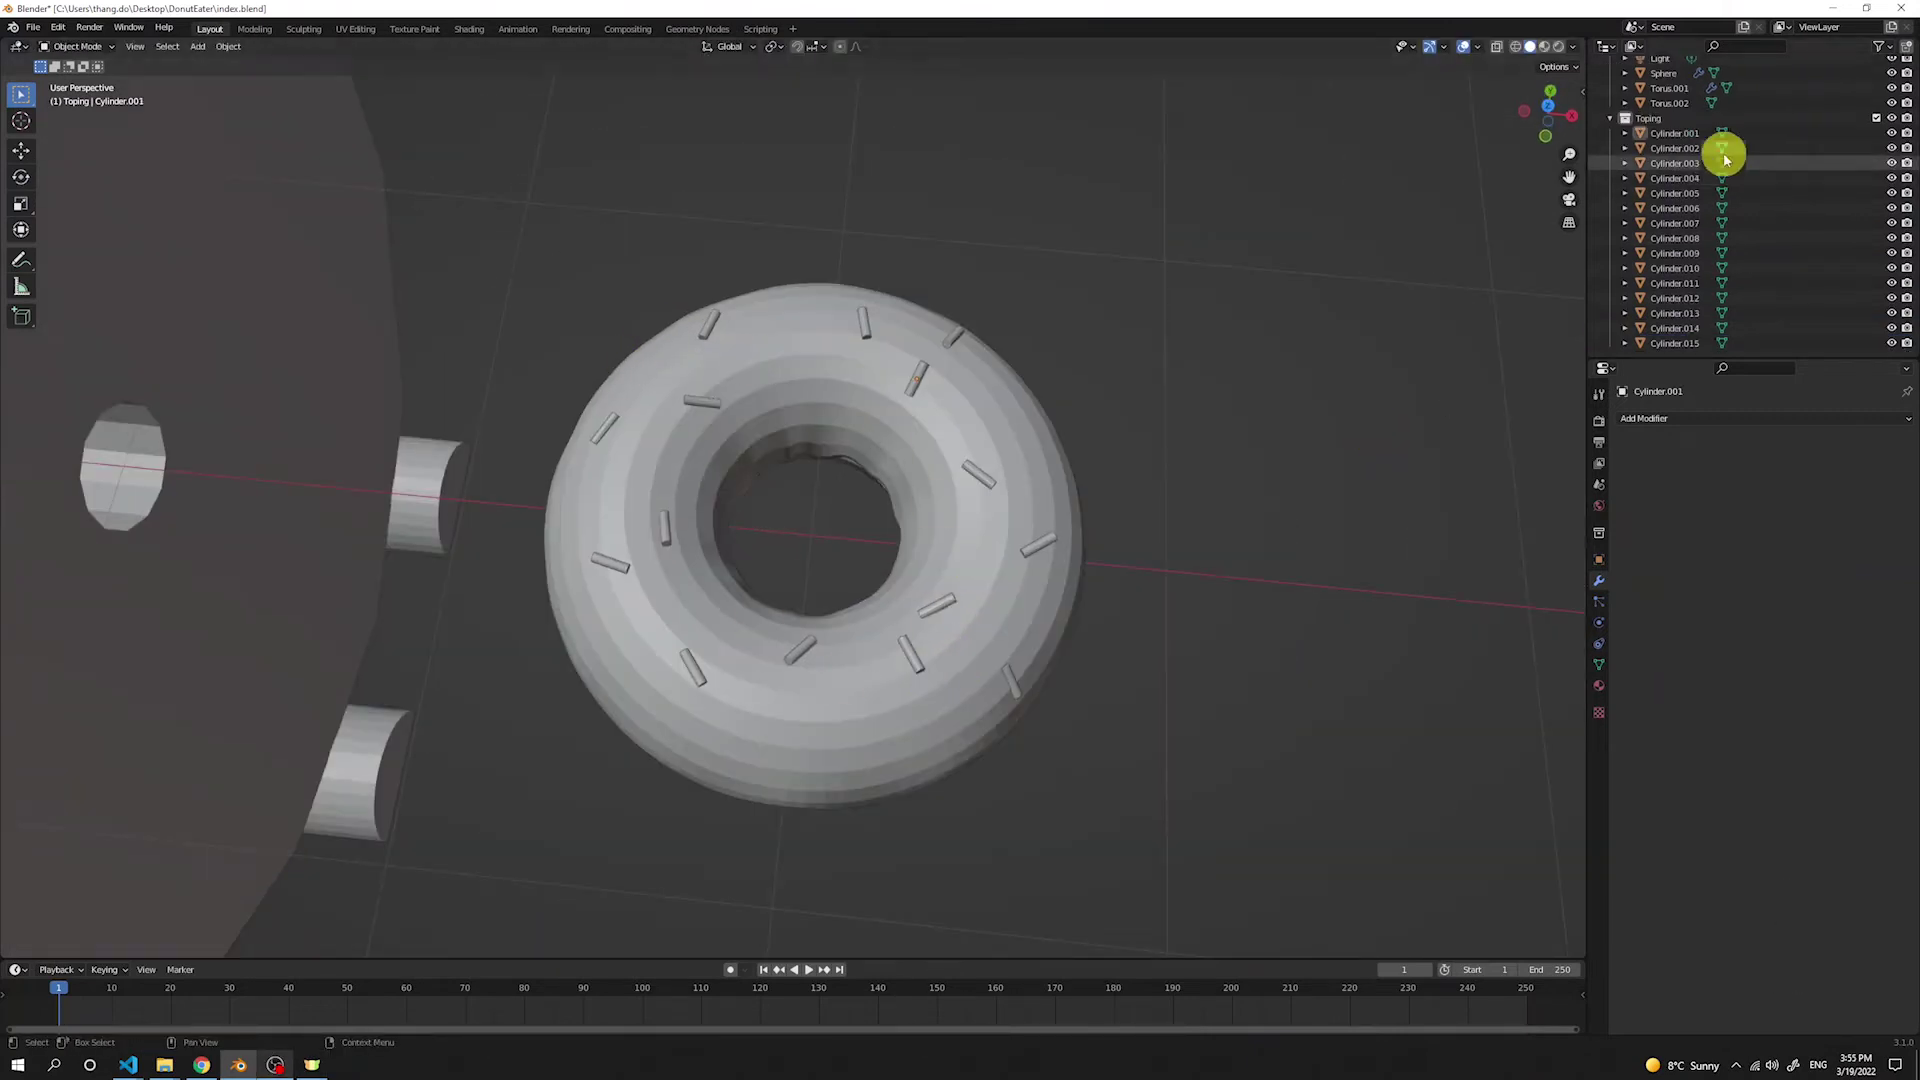
Step: Duplicate all the sprinkles from Cylinder.001 to Cylinder.015 in place and rotate the copies about 60° around the global Z axis
{"action": "left_click", "coordinate": [1688, 138]}
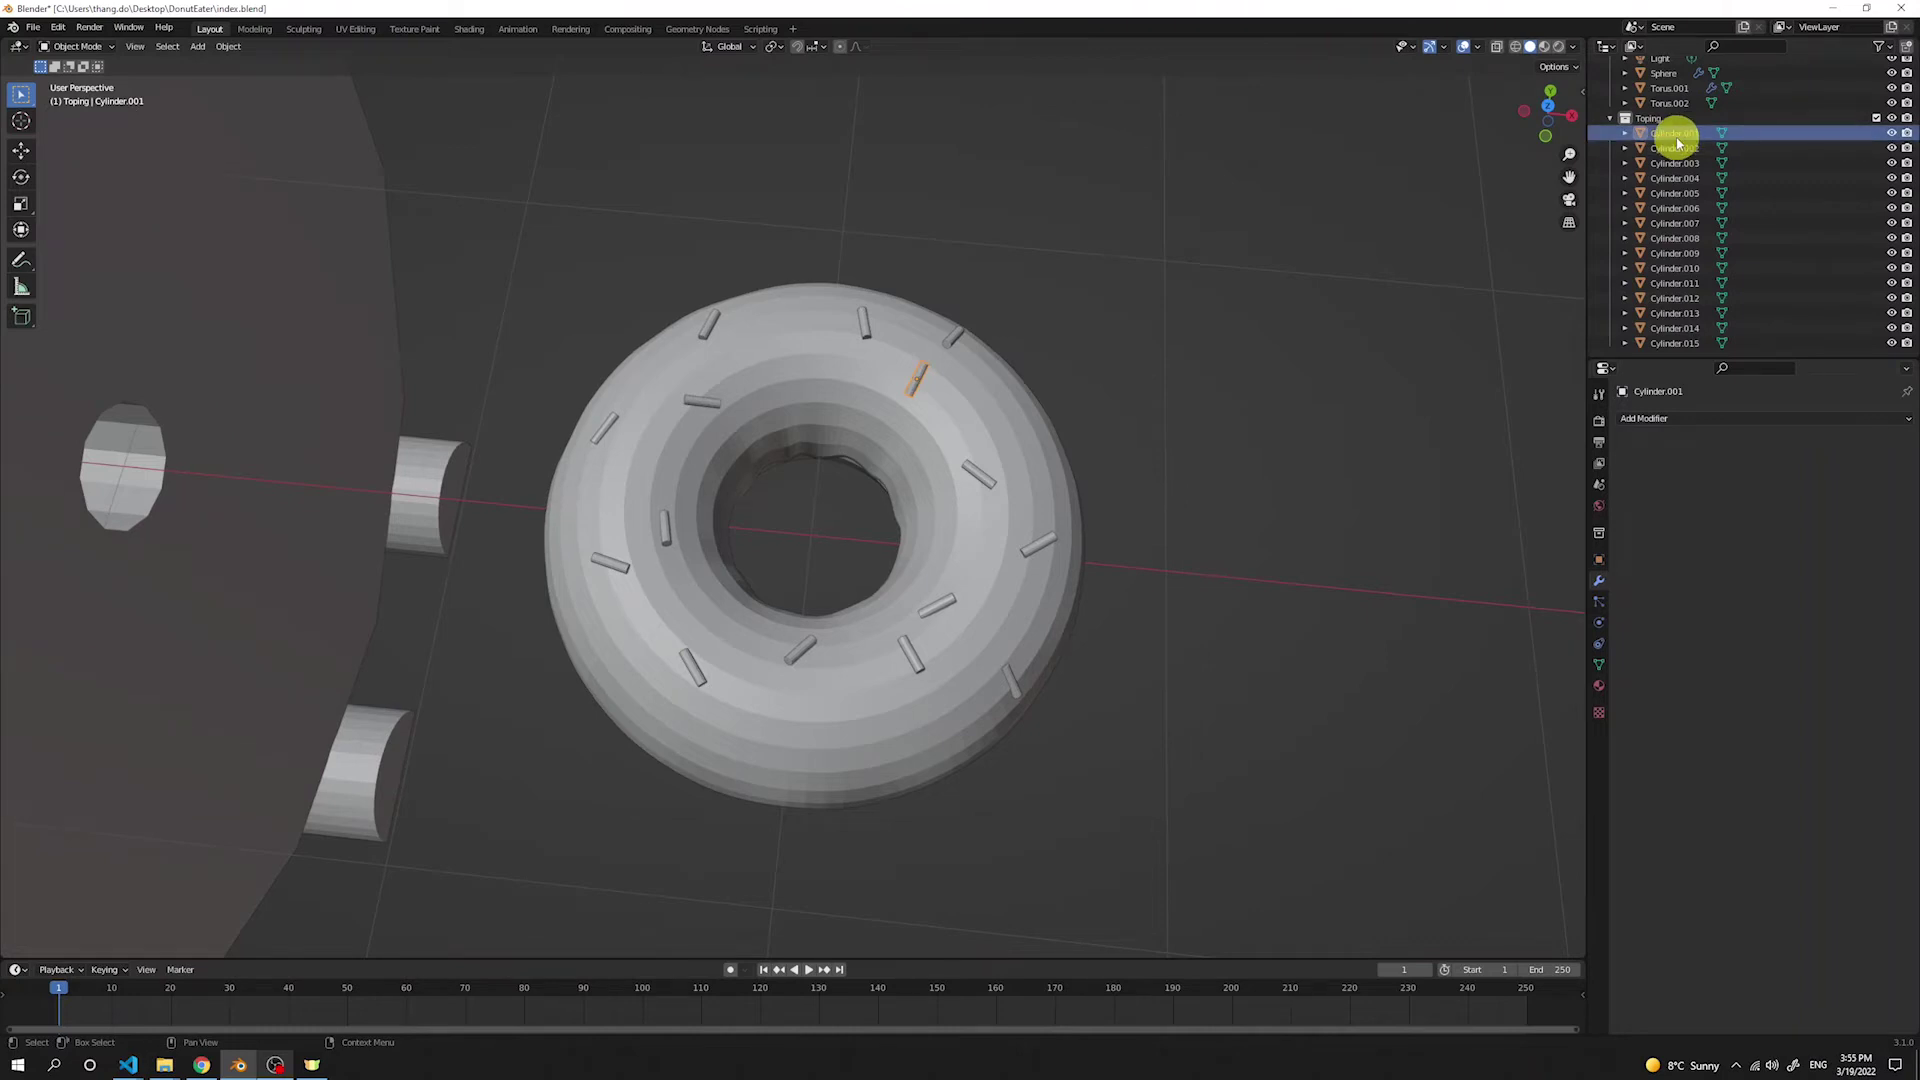
{"action": "left_click", "coordinate": [1683, 343], "text": "shift"}
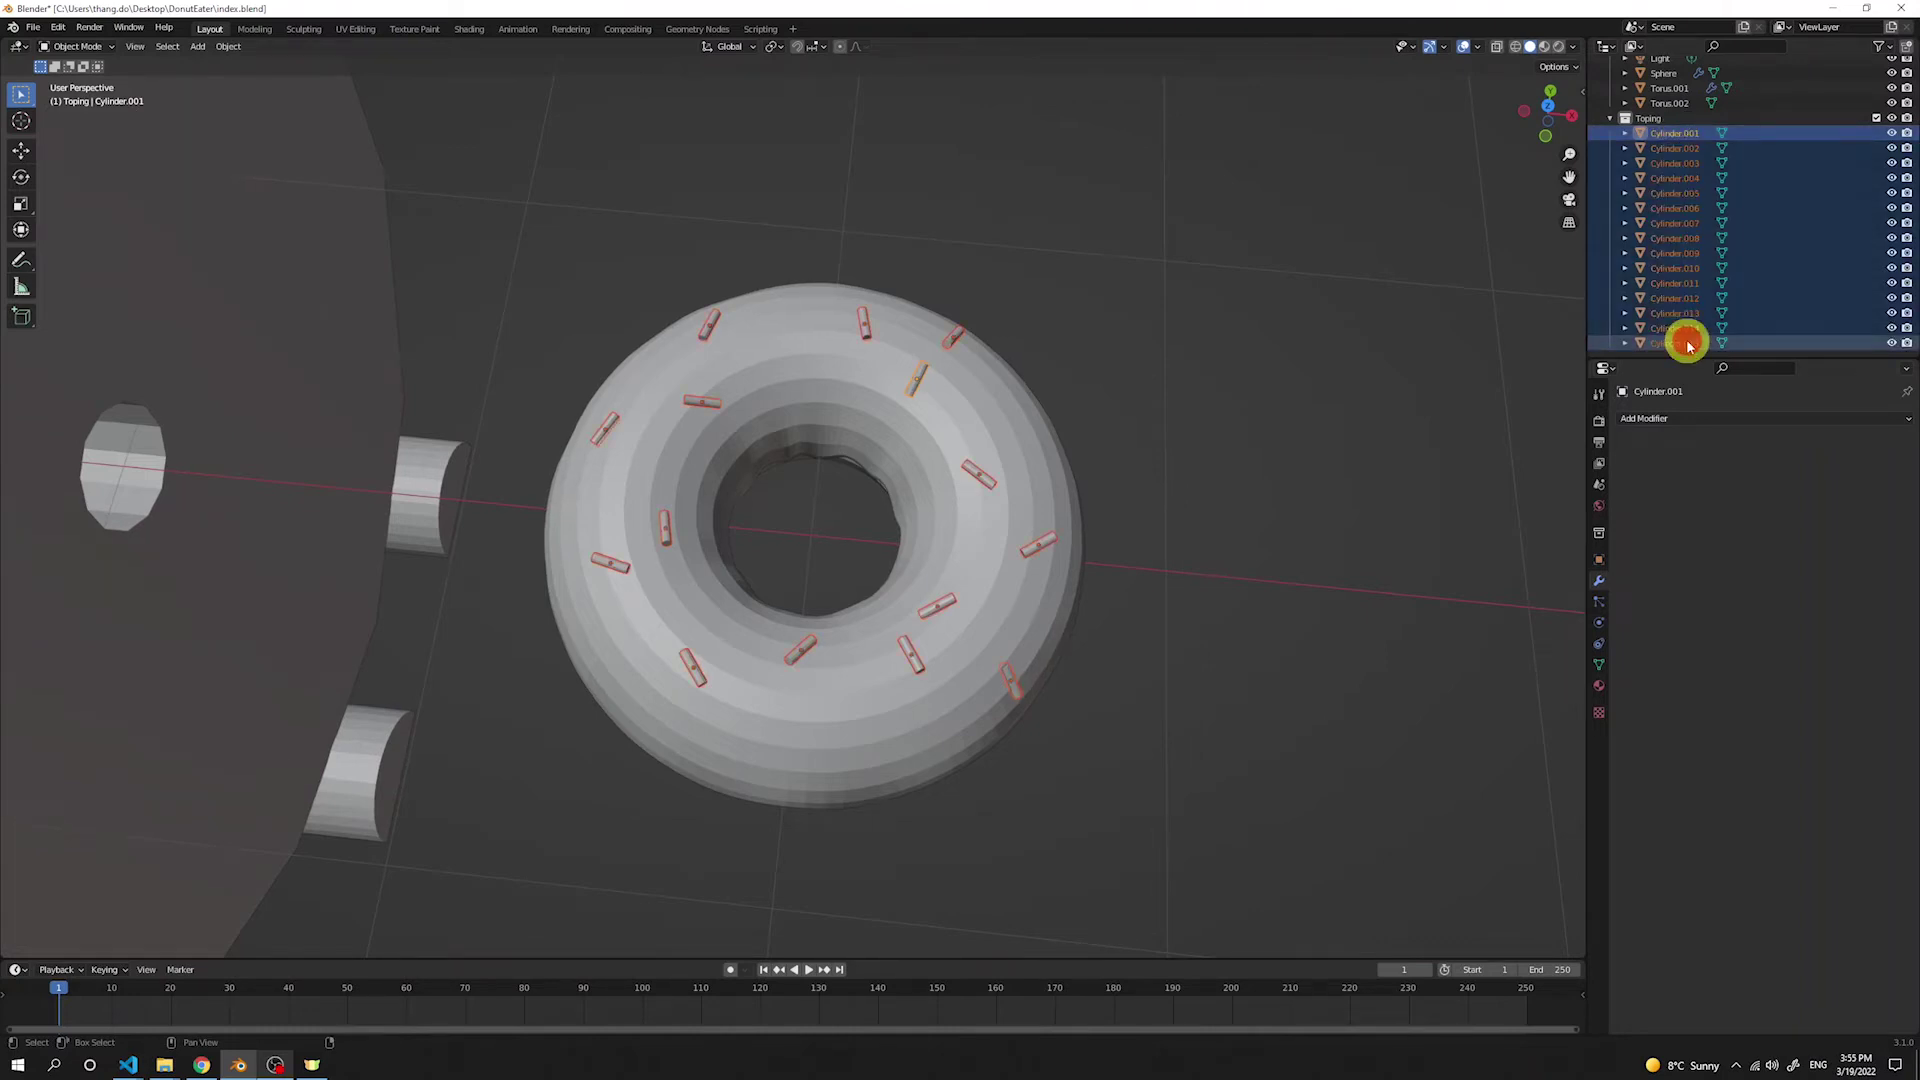
{"action": "right_click", "coordinate": [818, 428]}
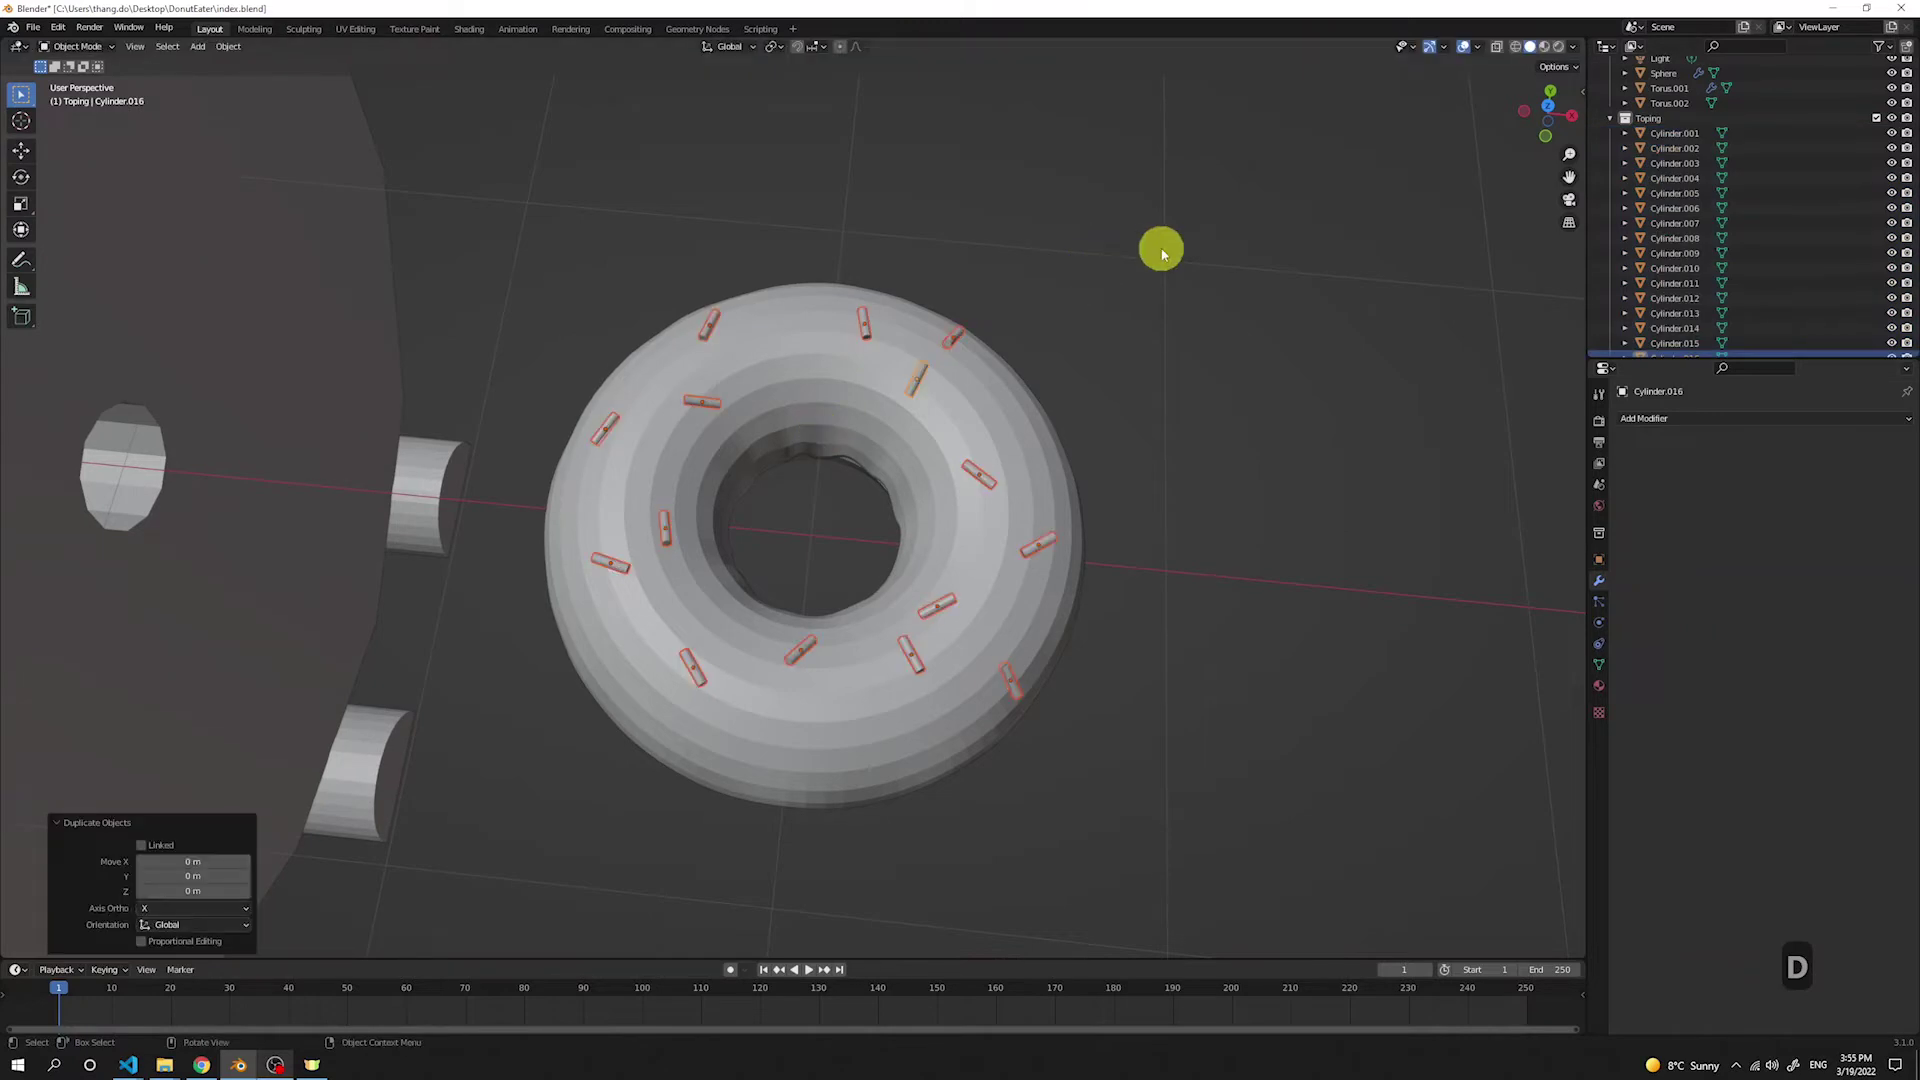
{"action": "key", "text": "r"}
{"action": "key", "text": "z"}
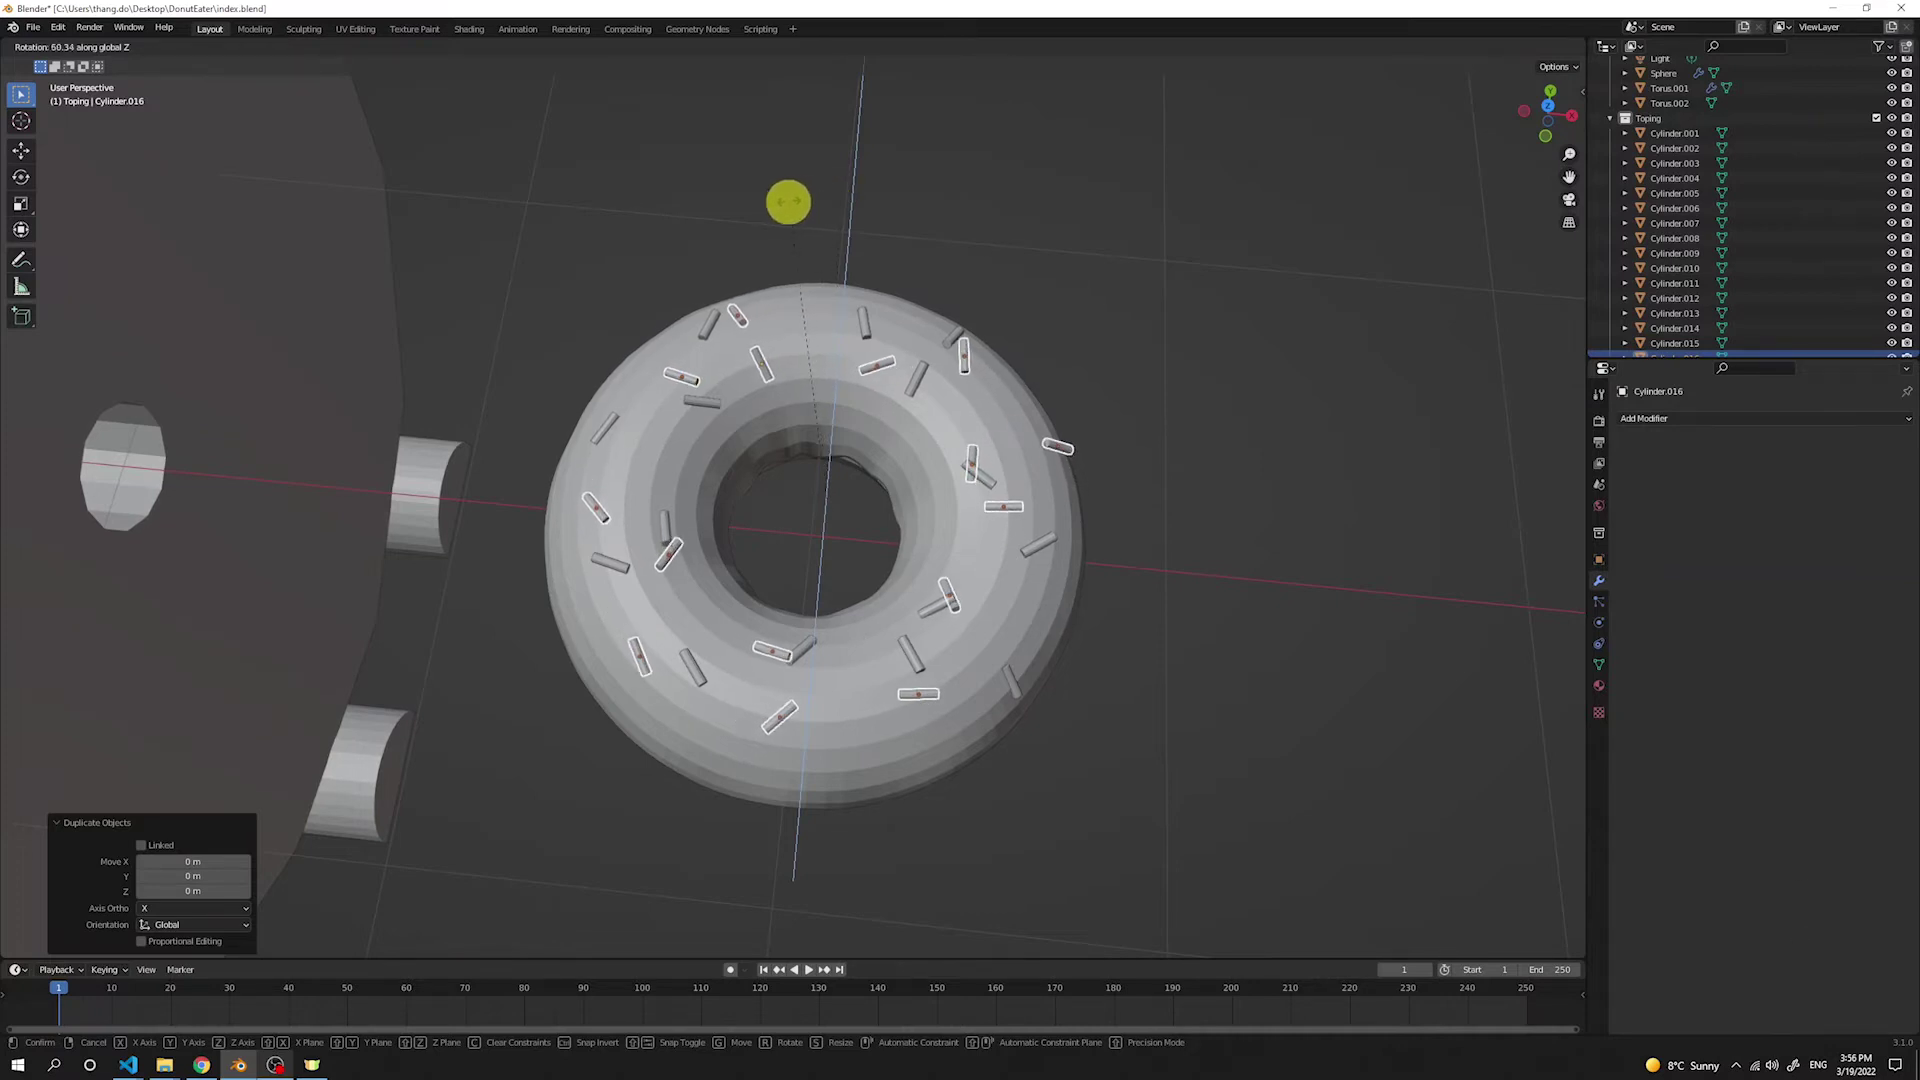
{"action": "left_click", "coordinate": [786, 203]}
{"action": "middle_click_drag", "start_coordinate": [831, 286], "coordinate": [736, 250]}
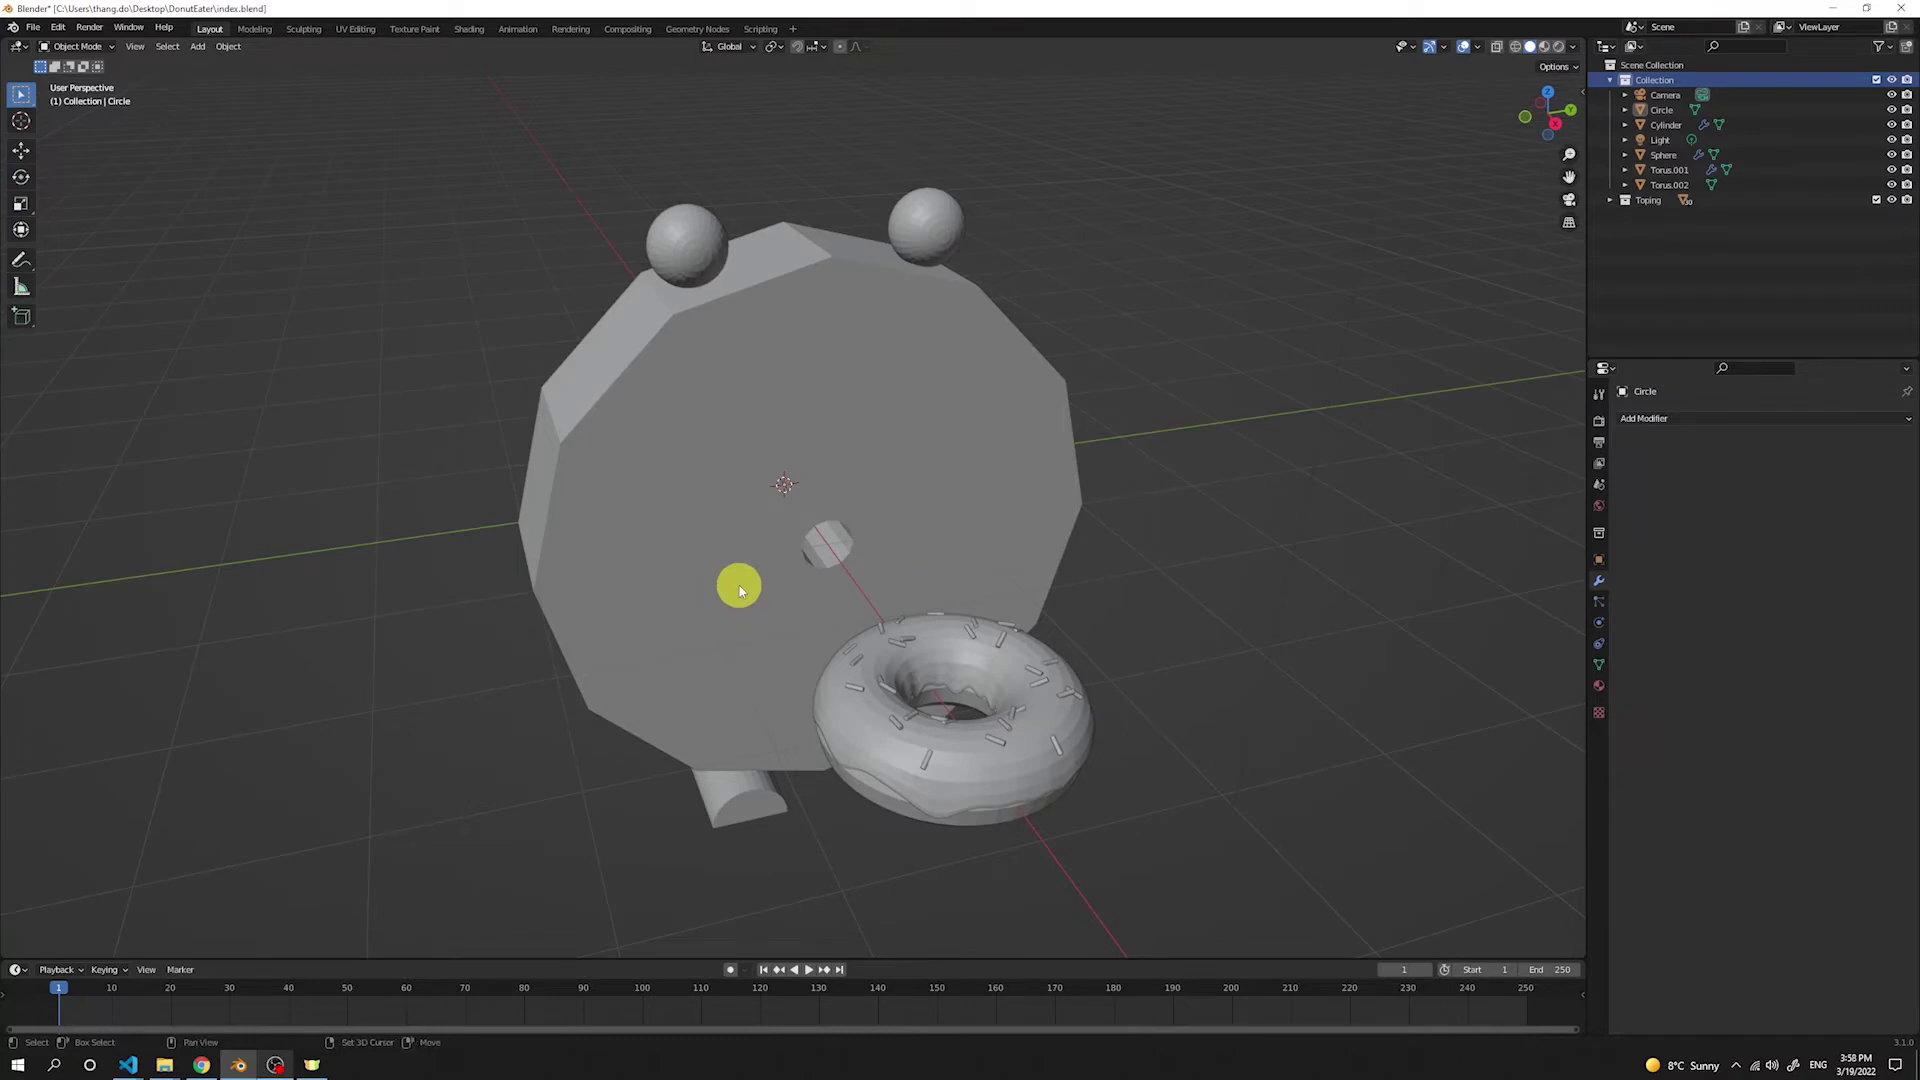
Step: Add a plane mesh and, from the front view, lower it about 2.17 m along Z beneath the figure's feet
{"action": "key", "text": "shift+a"}
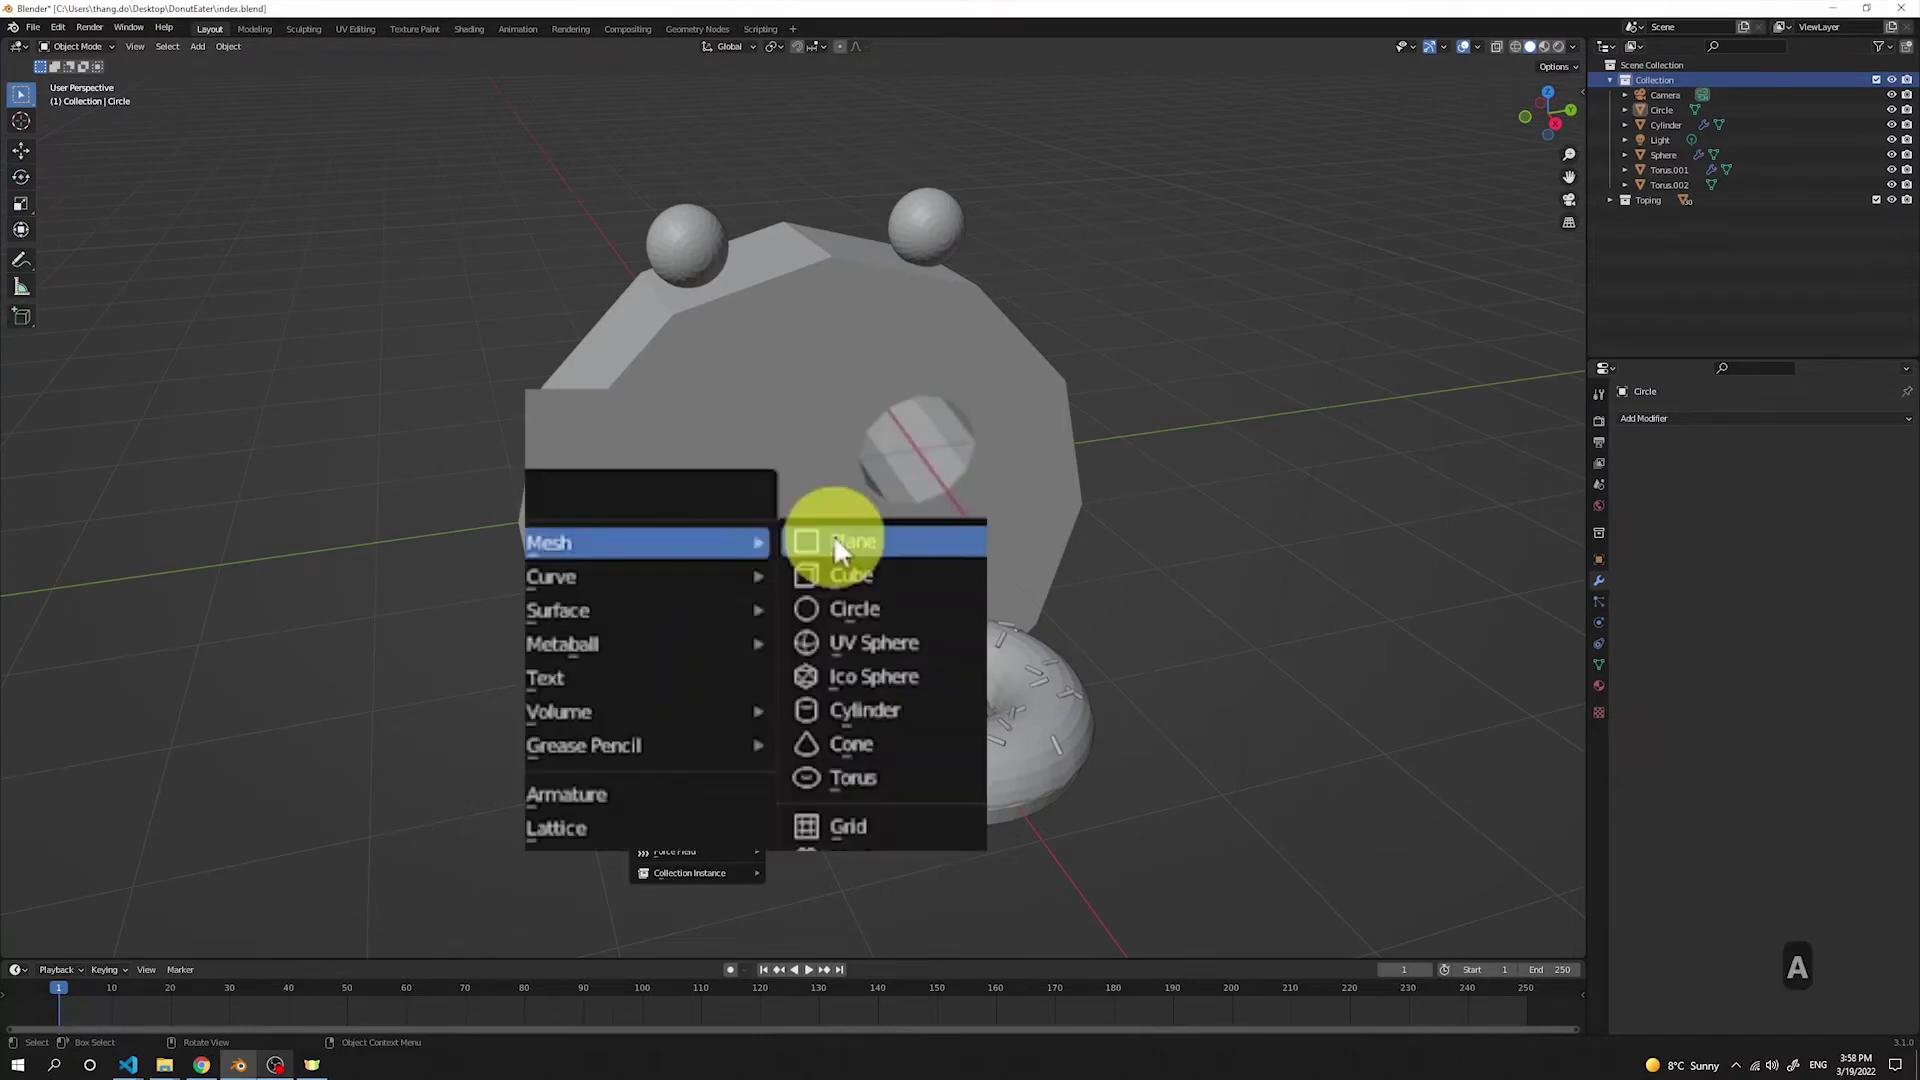
{"action": "left_click", "coordinate": [831, 534]}
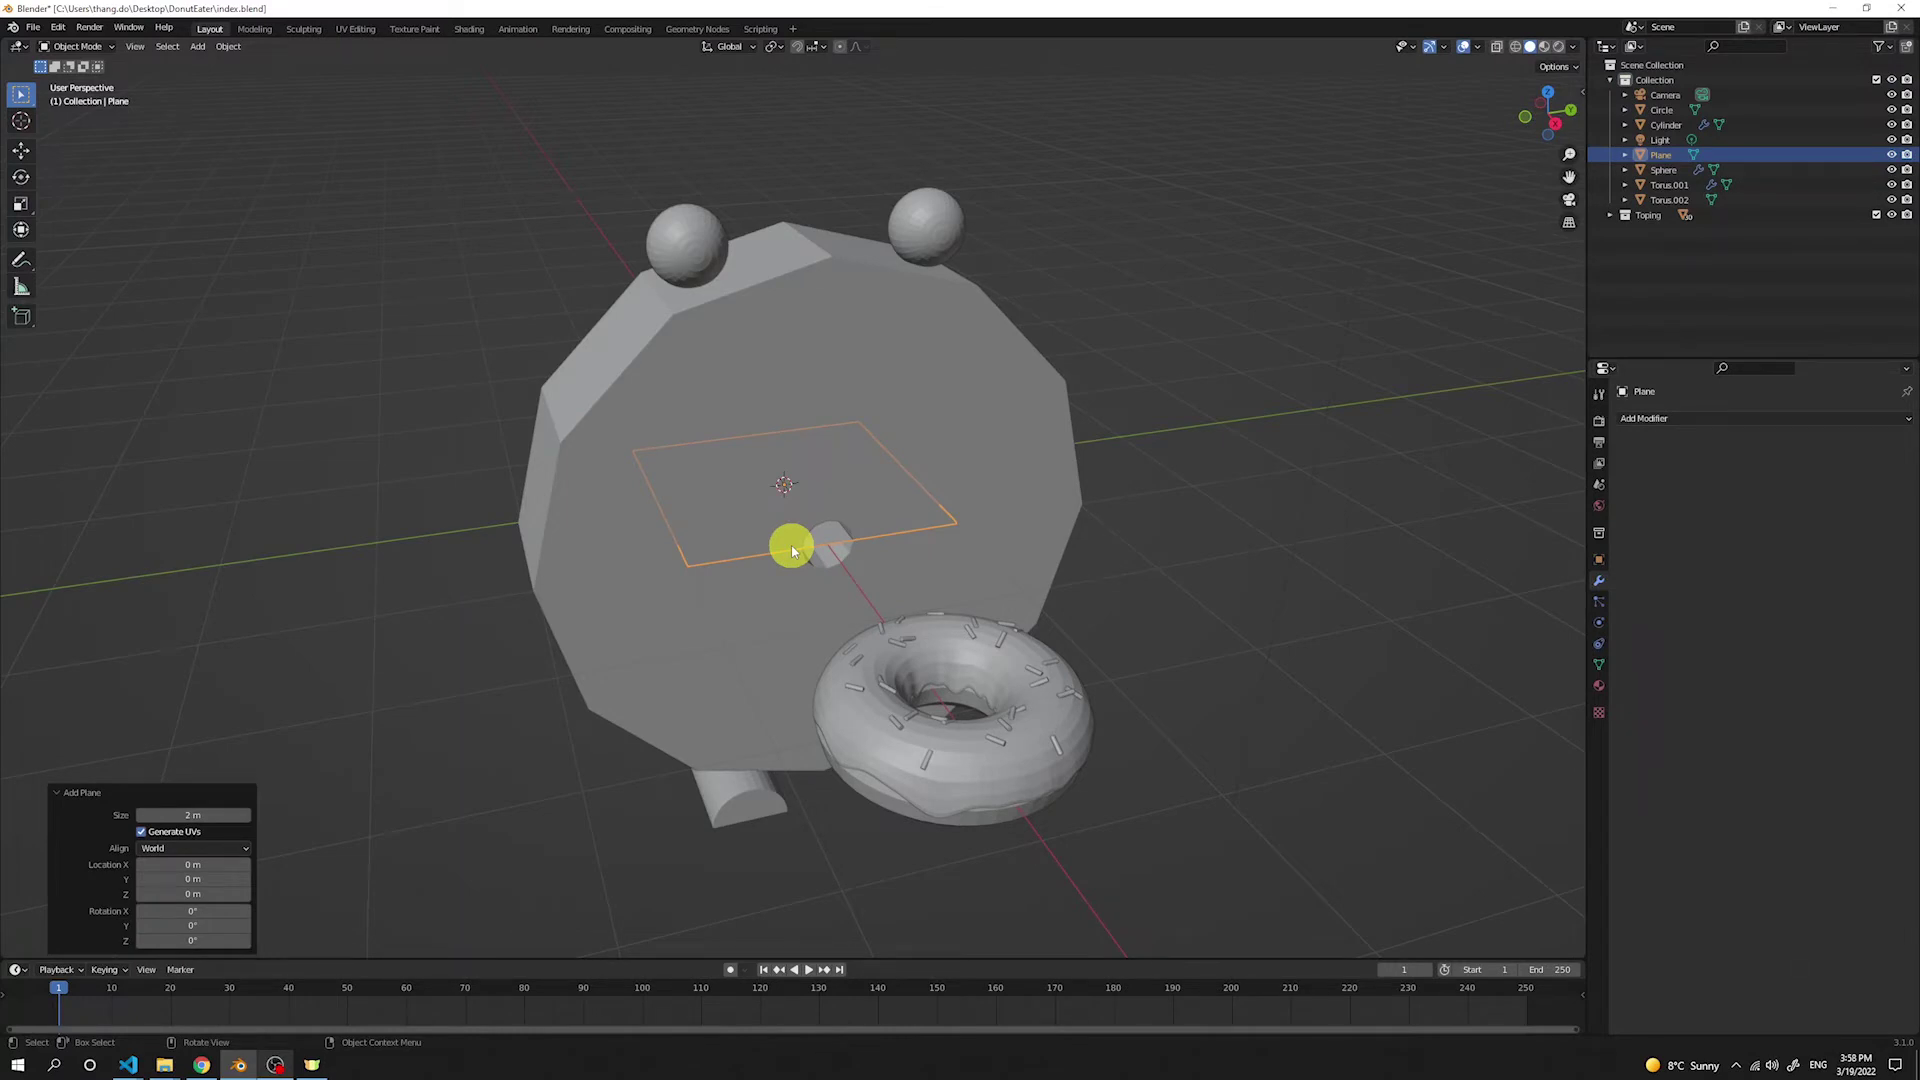
{"action": "key", "text": "1"}
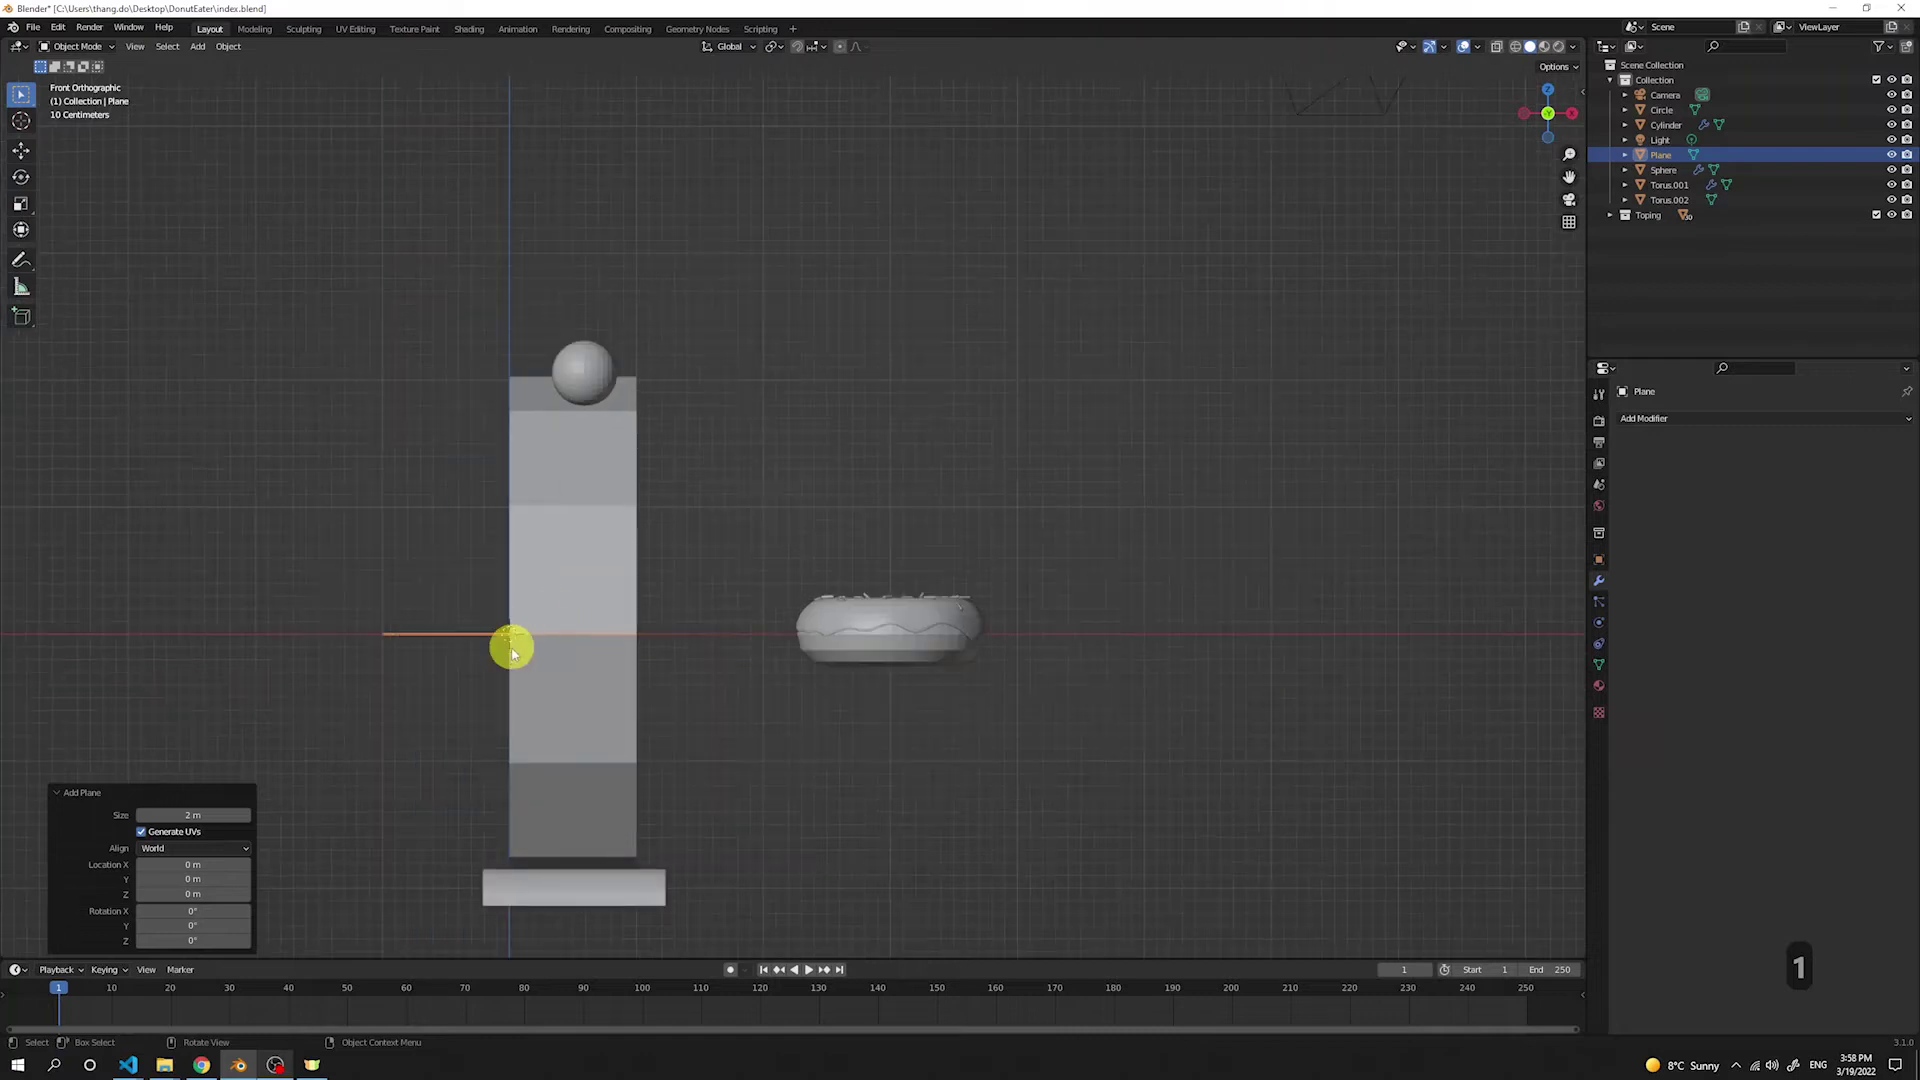
{"action": "scroll", "coordinate": [629, 614], "scroll_direction": "down", "scroll_amount": 2}
{"action": "key", "text": "g"}
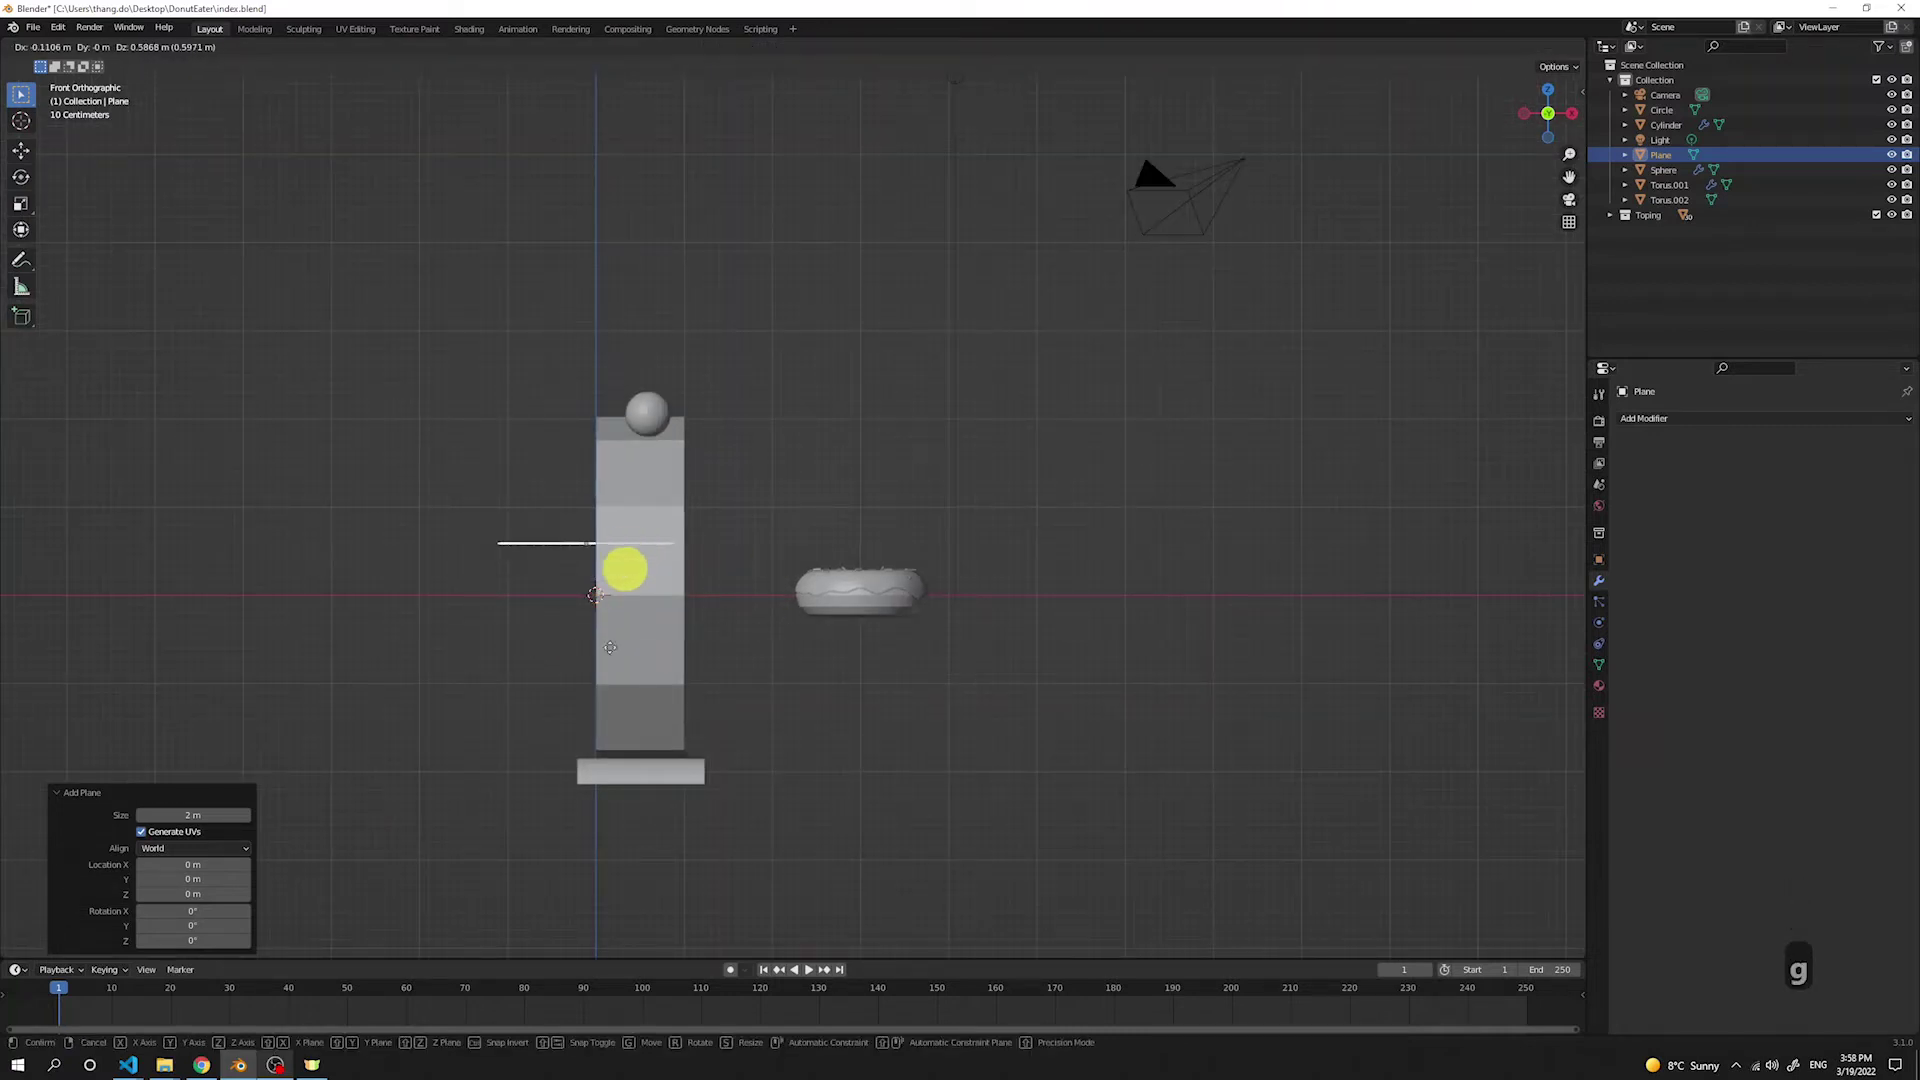
{"action": "key", "text": "z"}
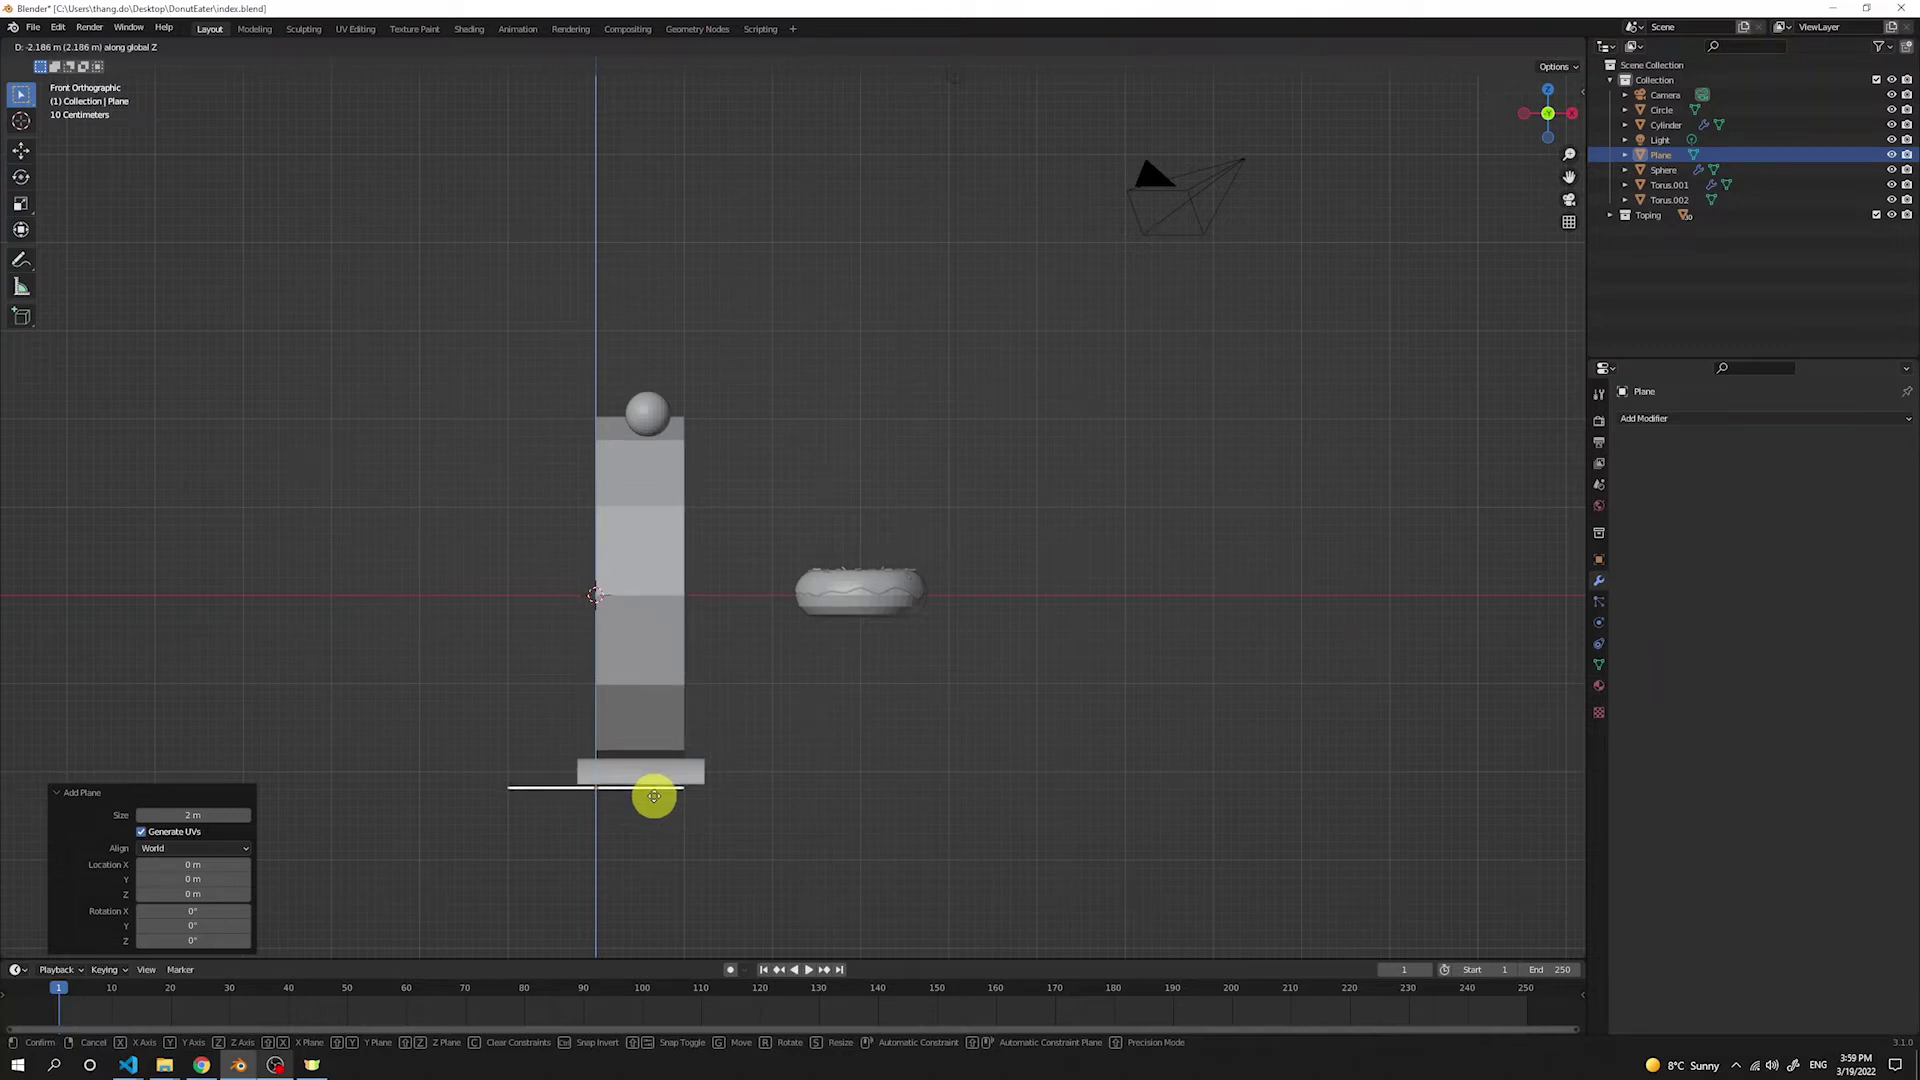
{"action": "left_click", "coordinate": [654, 795]}
Step: From the top view, scale the plane up uniformly into a large ground surface under the figure and donut
{"action": "key", "text": "KP_7"}
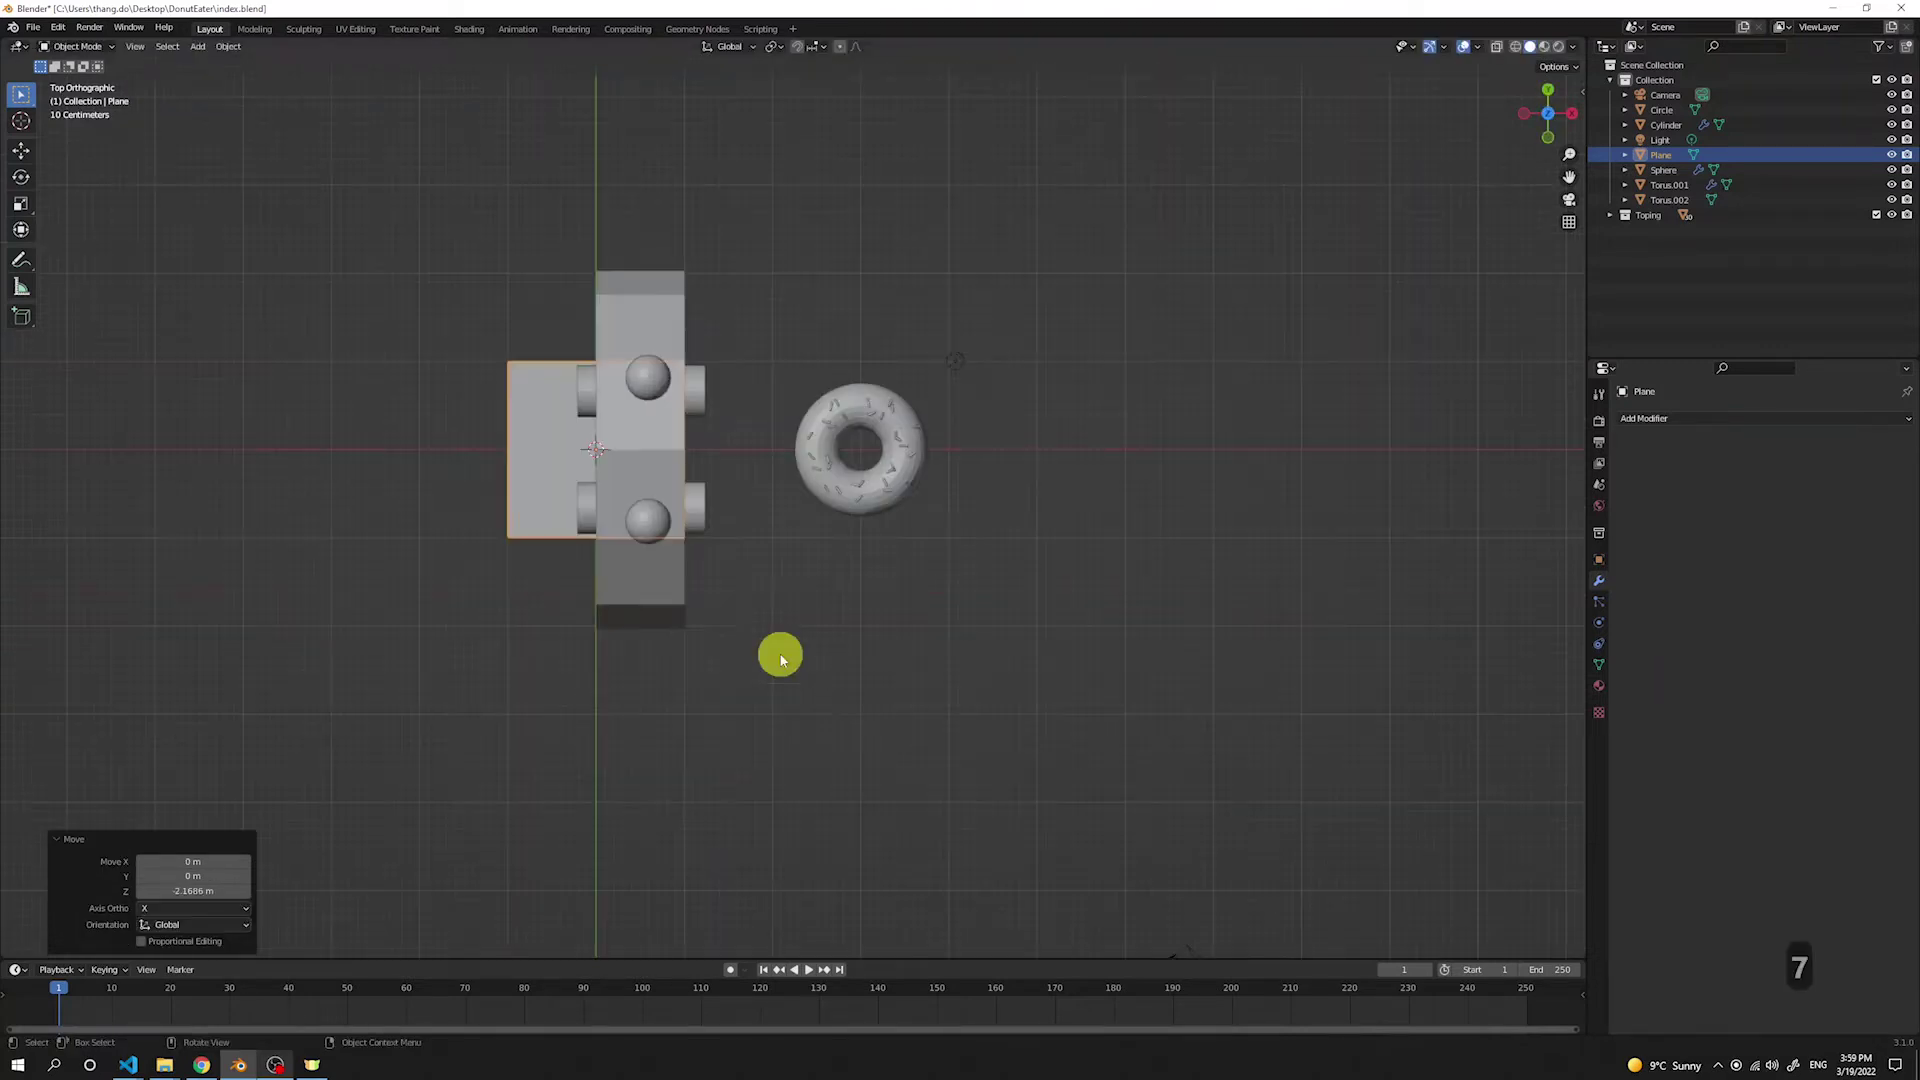
{"action": "scroll", "coordinate": [513, 360], "scroll_direction": "down", "scroll_amount": 2}
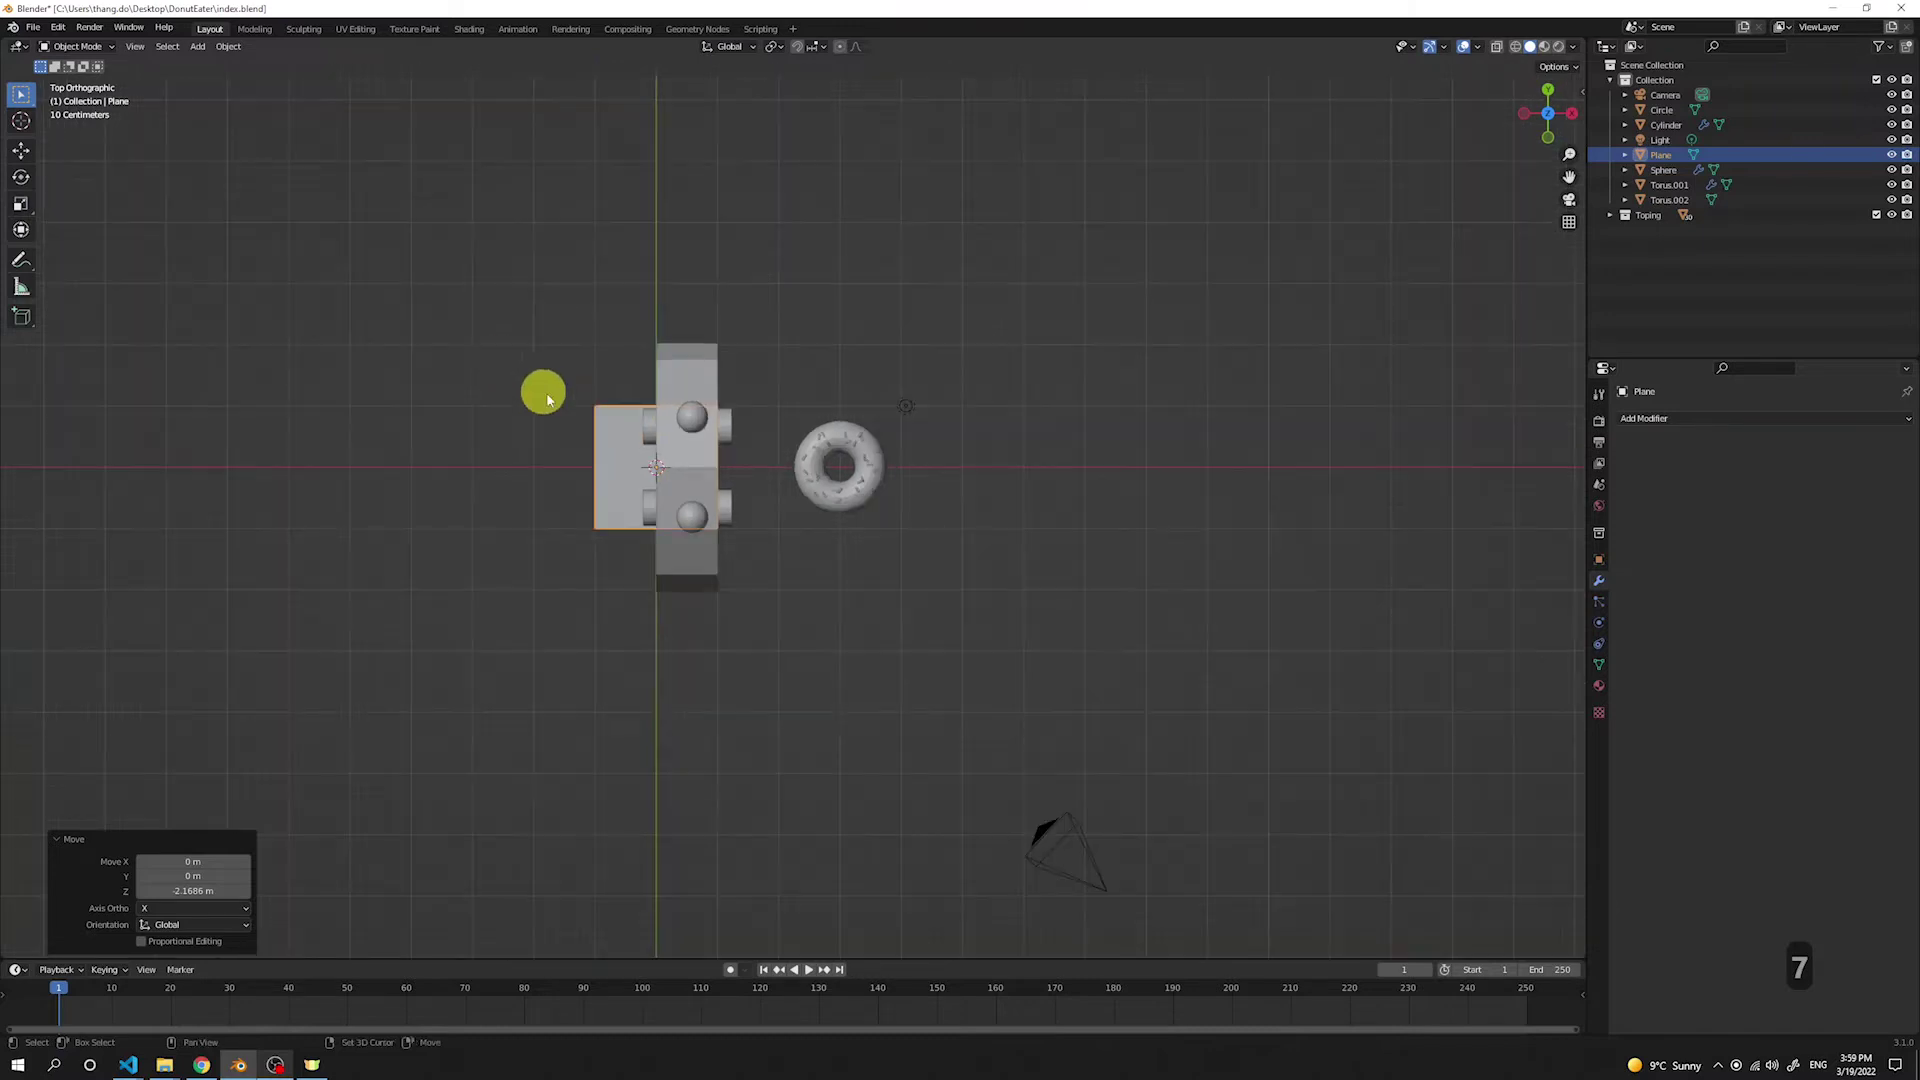
{"action": "middle_click_drag", "start_coordinate": [545, 390], "coordinate": [682, 480], "text": "shift"}
{"action": "key", "text": "s"}
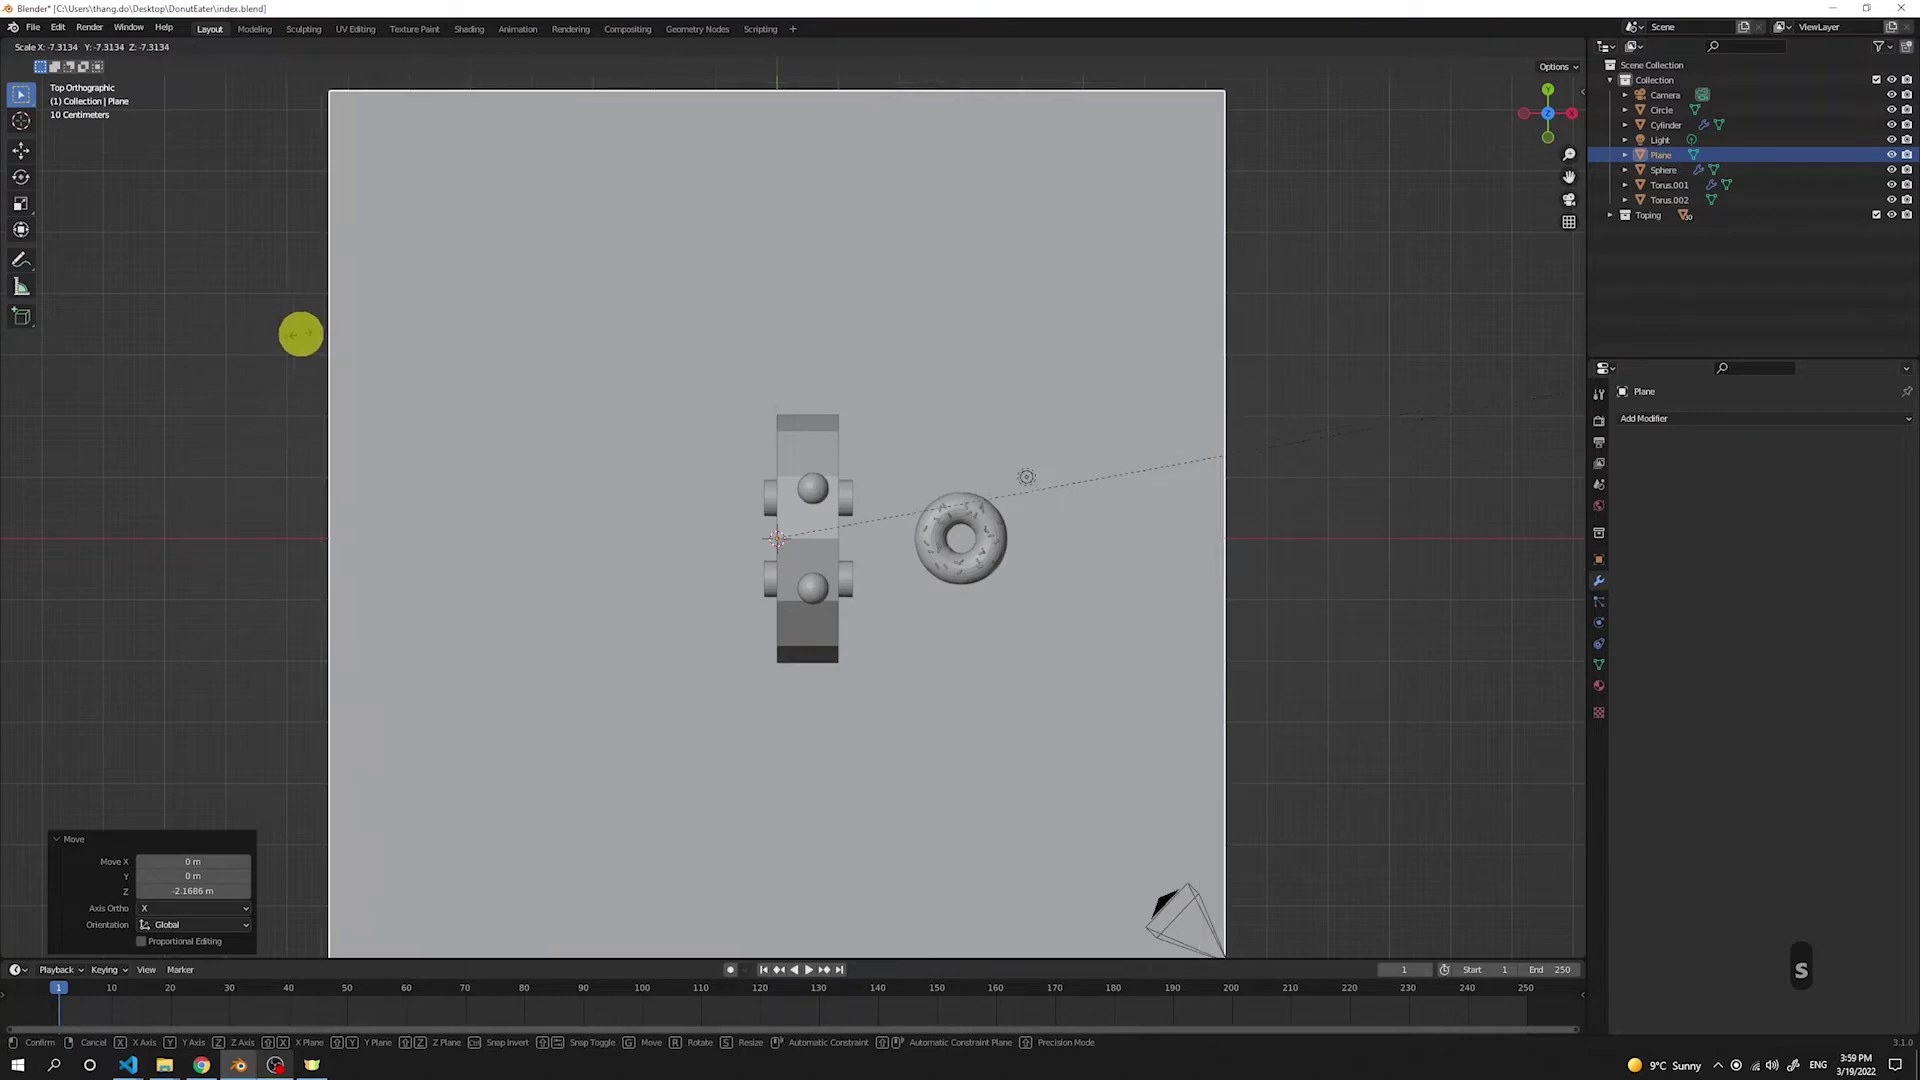
{"action": "left_click", "coordinate": [385, 340]}
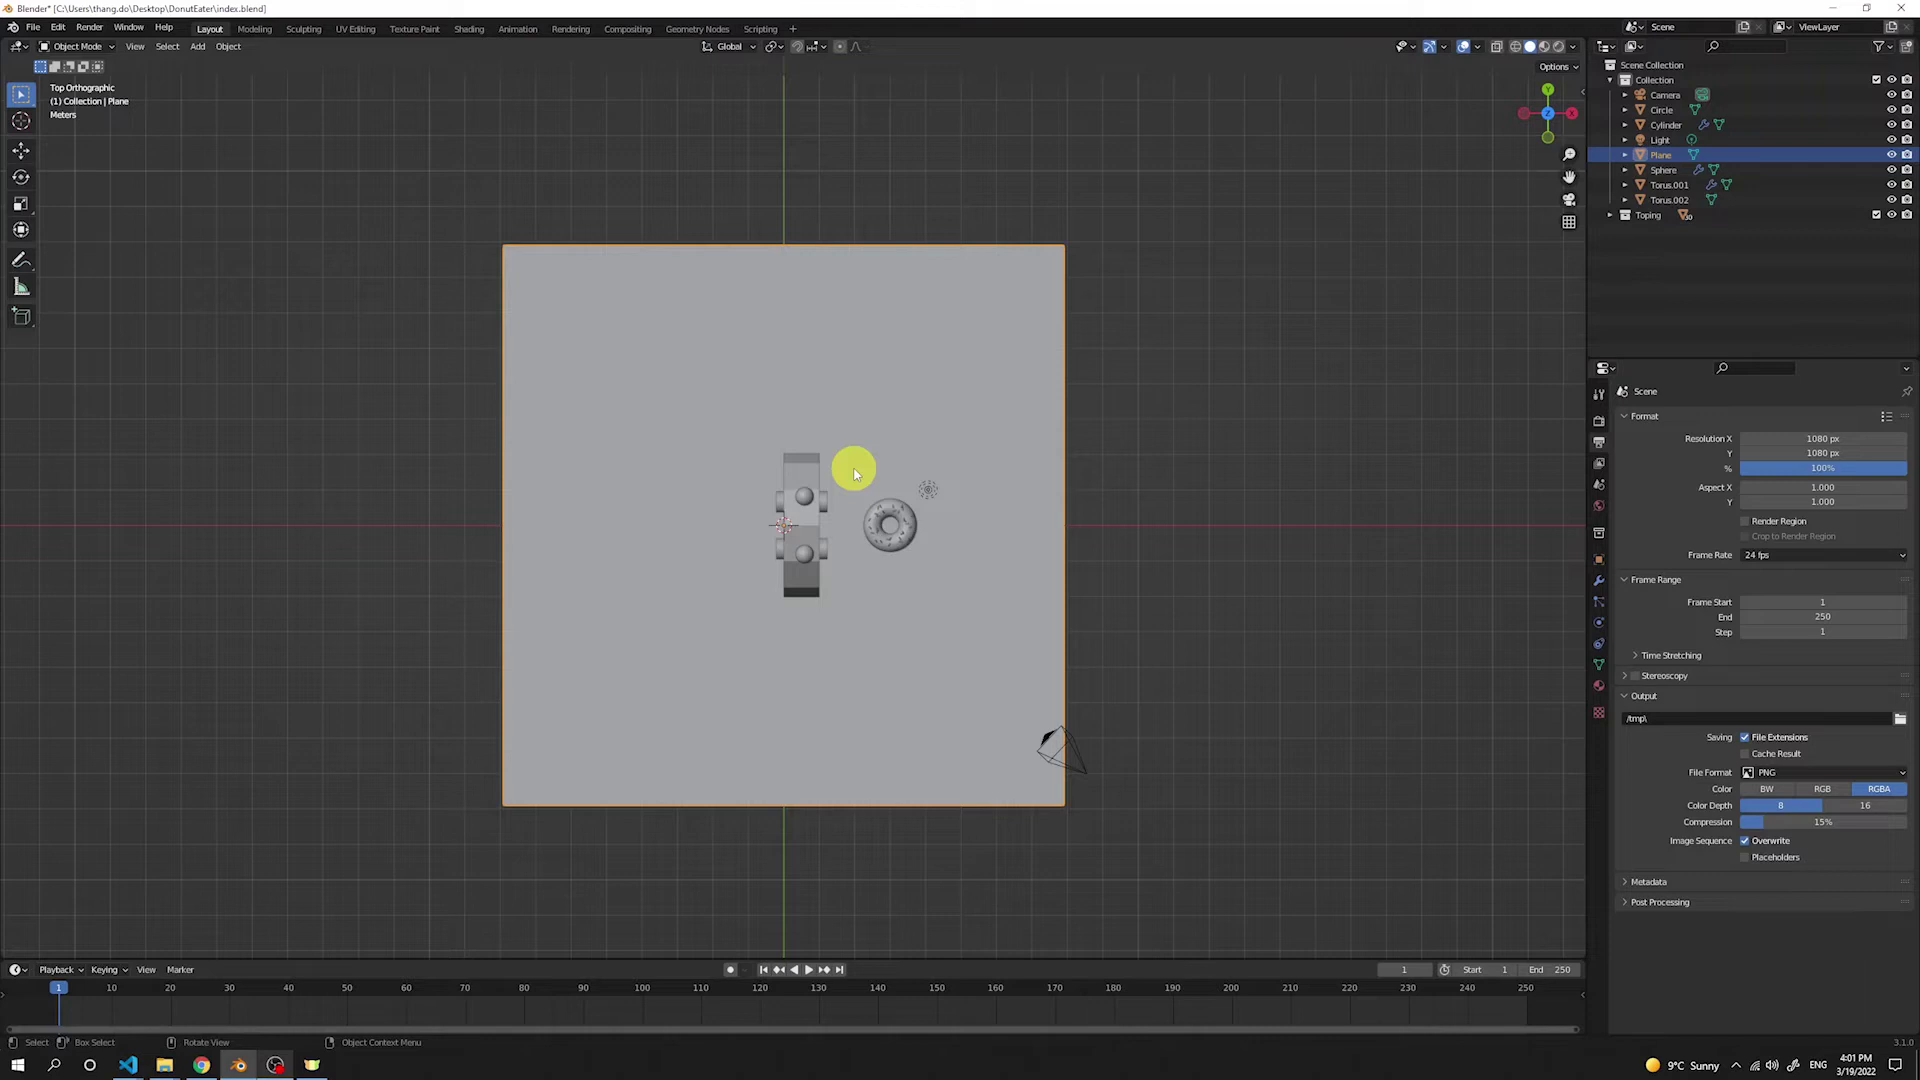
Step: From the camera view, enlarge the ground plane by a factor of about 2.81 and scale it up once more
{"action": "key", "text": "KP_0"}
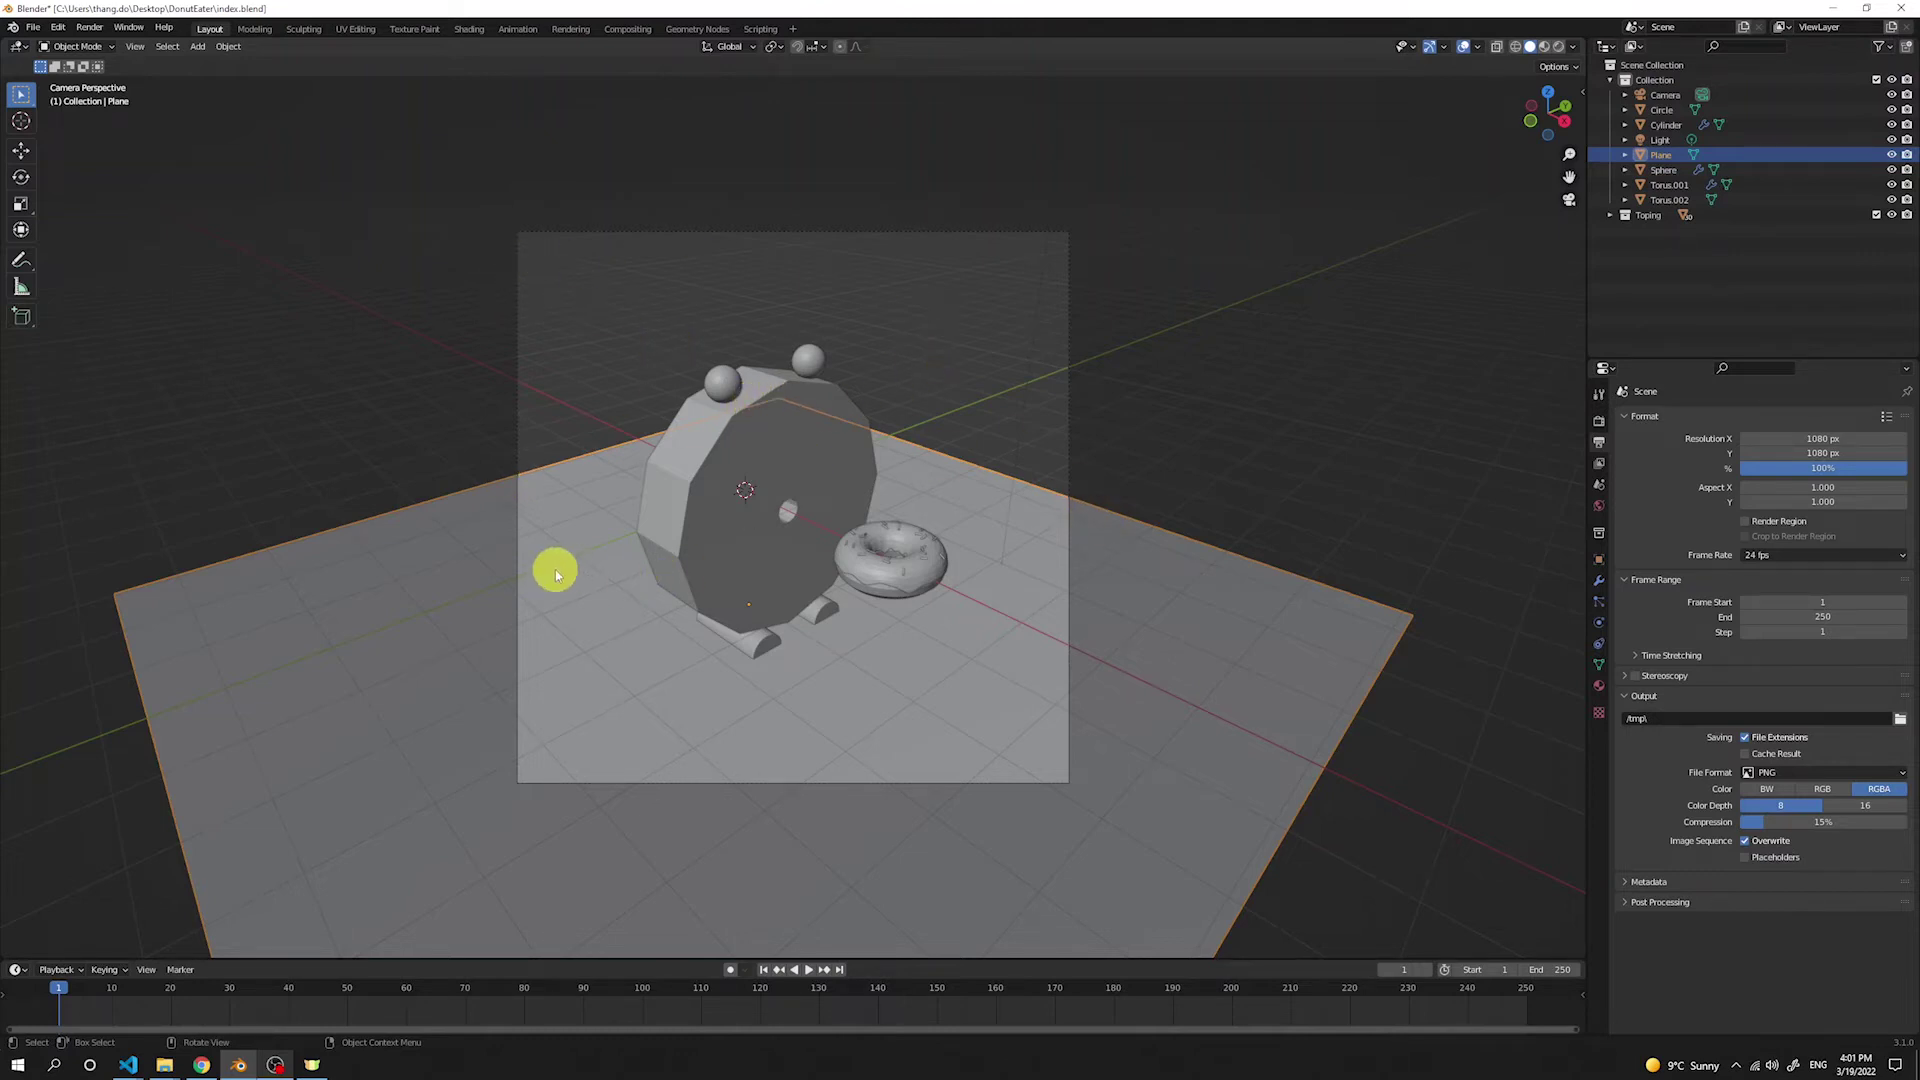
{"action": "key", "text": "s"}
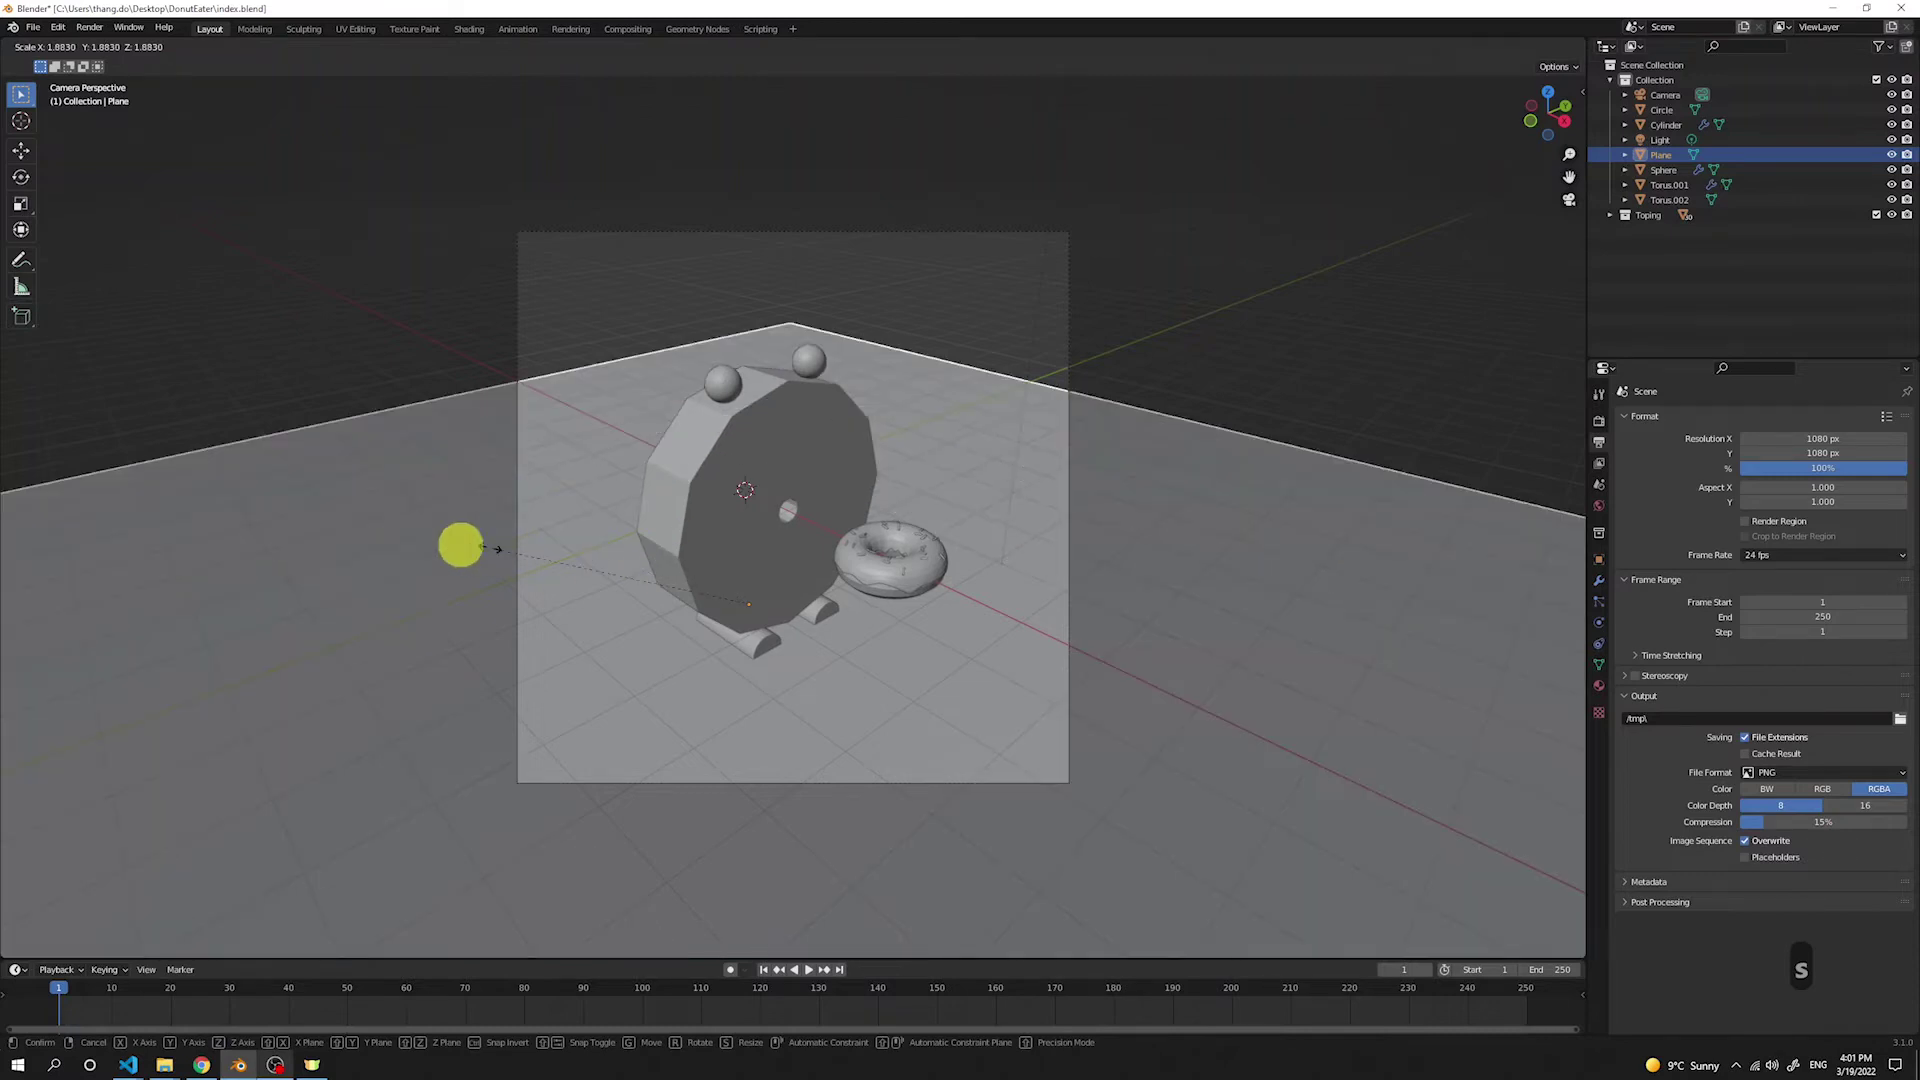
{"action": "left_click", "coordinate": [1221, 536]}
{"action": "key", "text": "s"}
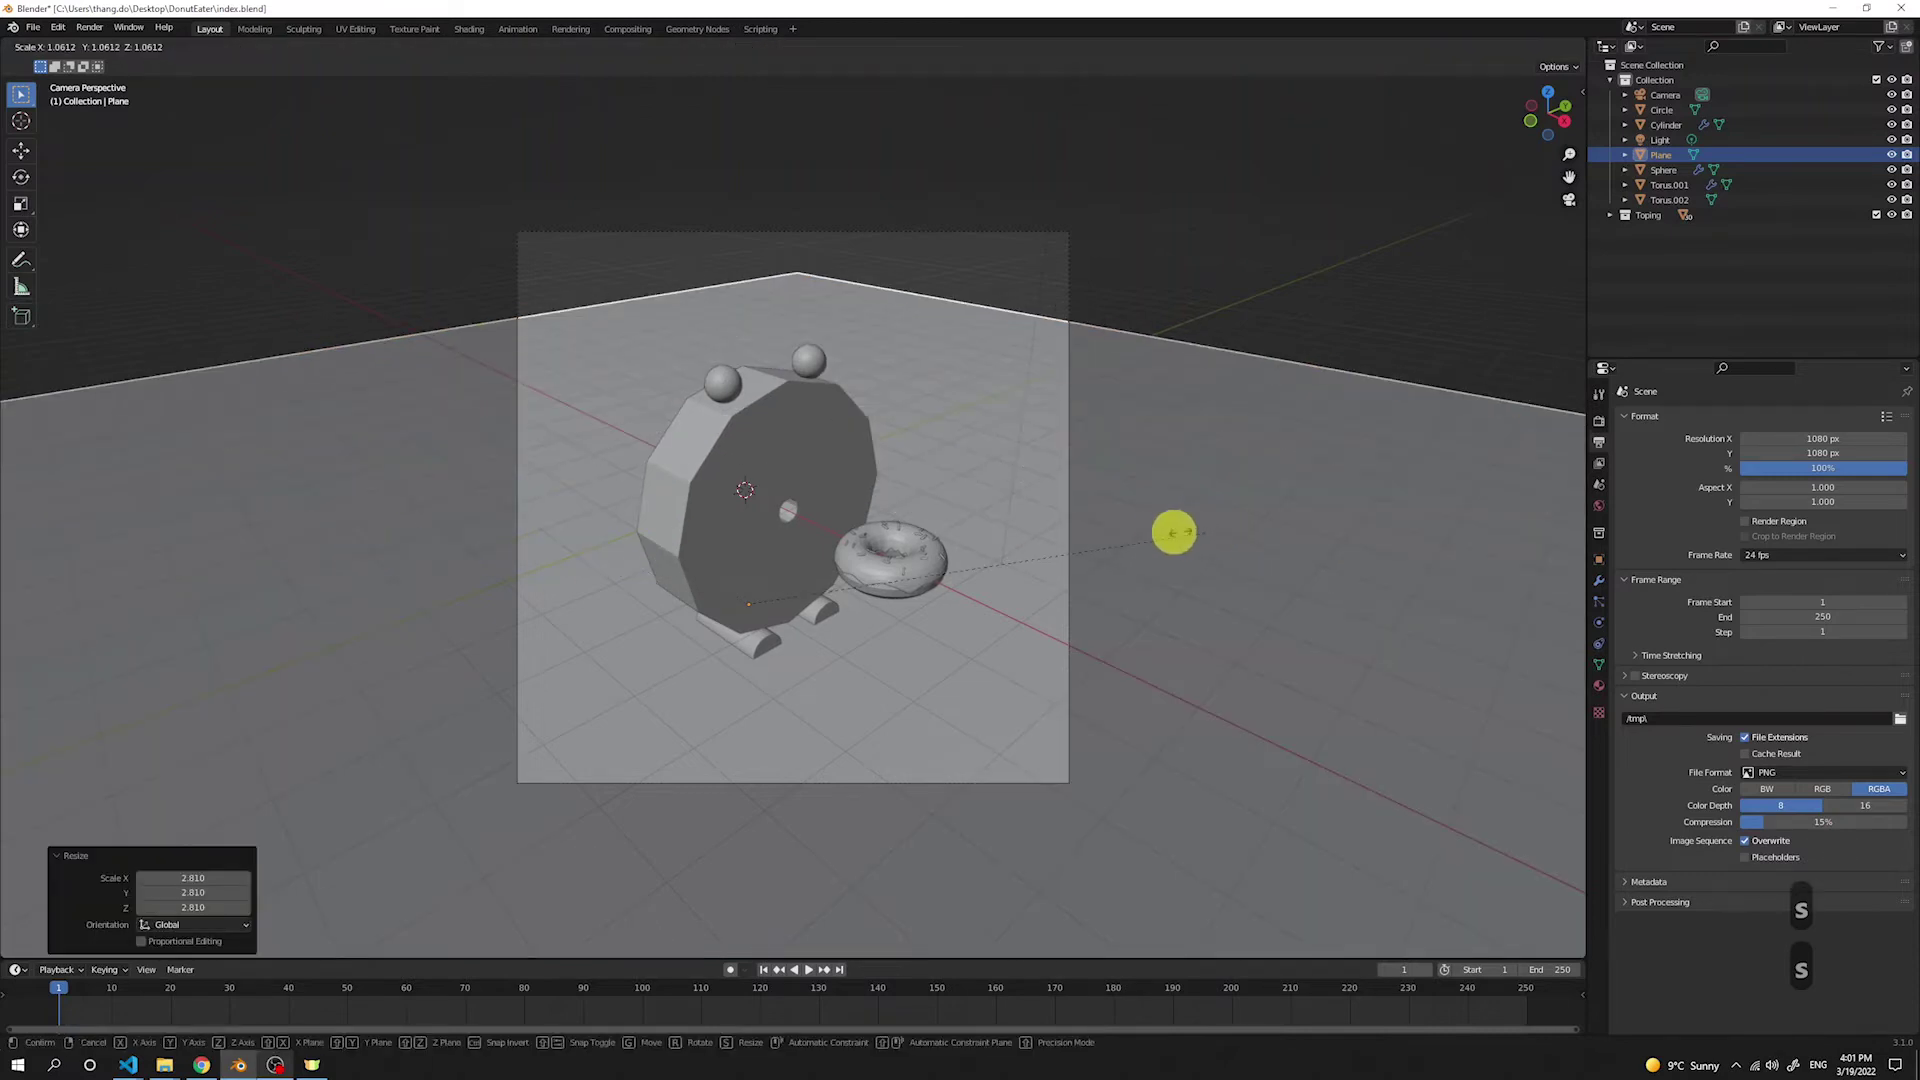
{"action": "left_click", "coordinate": [1400, 465]}
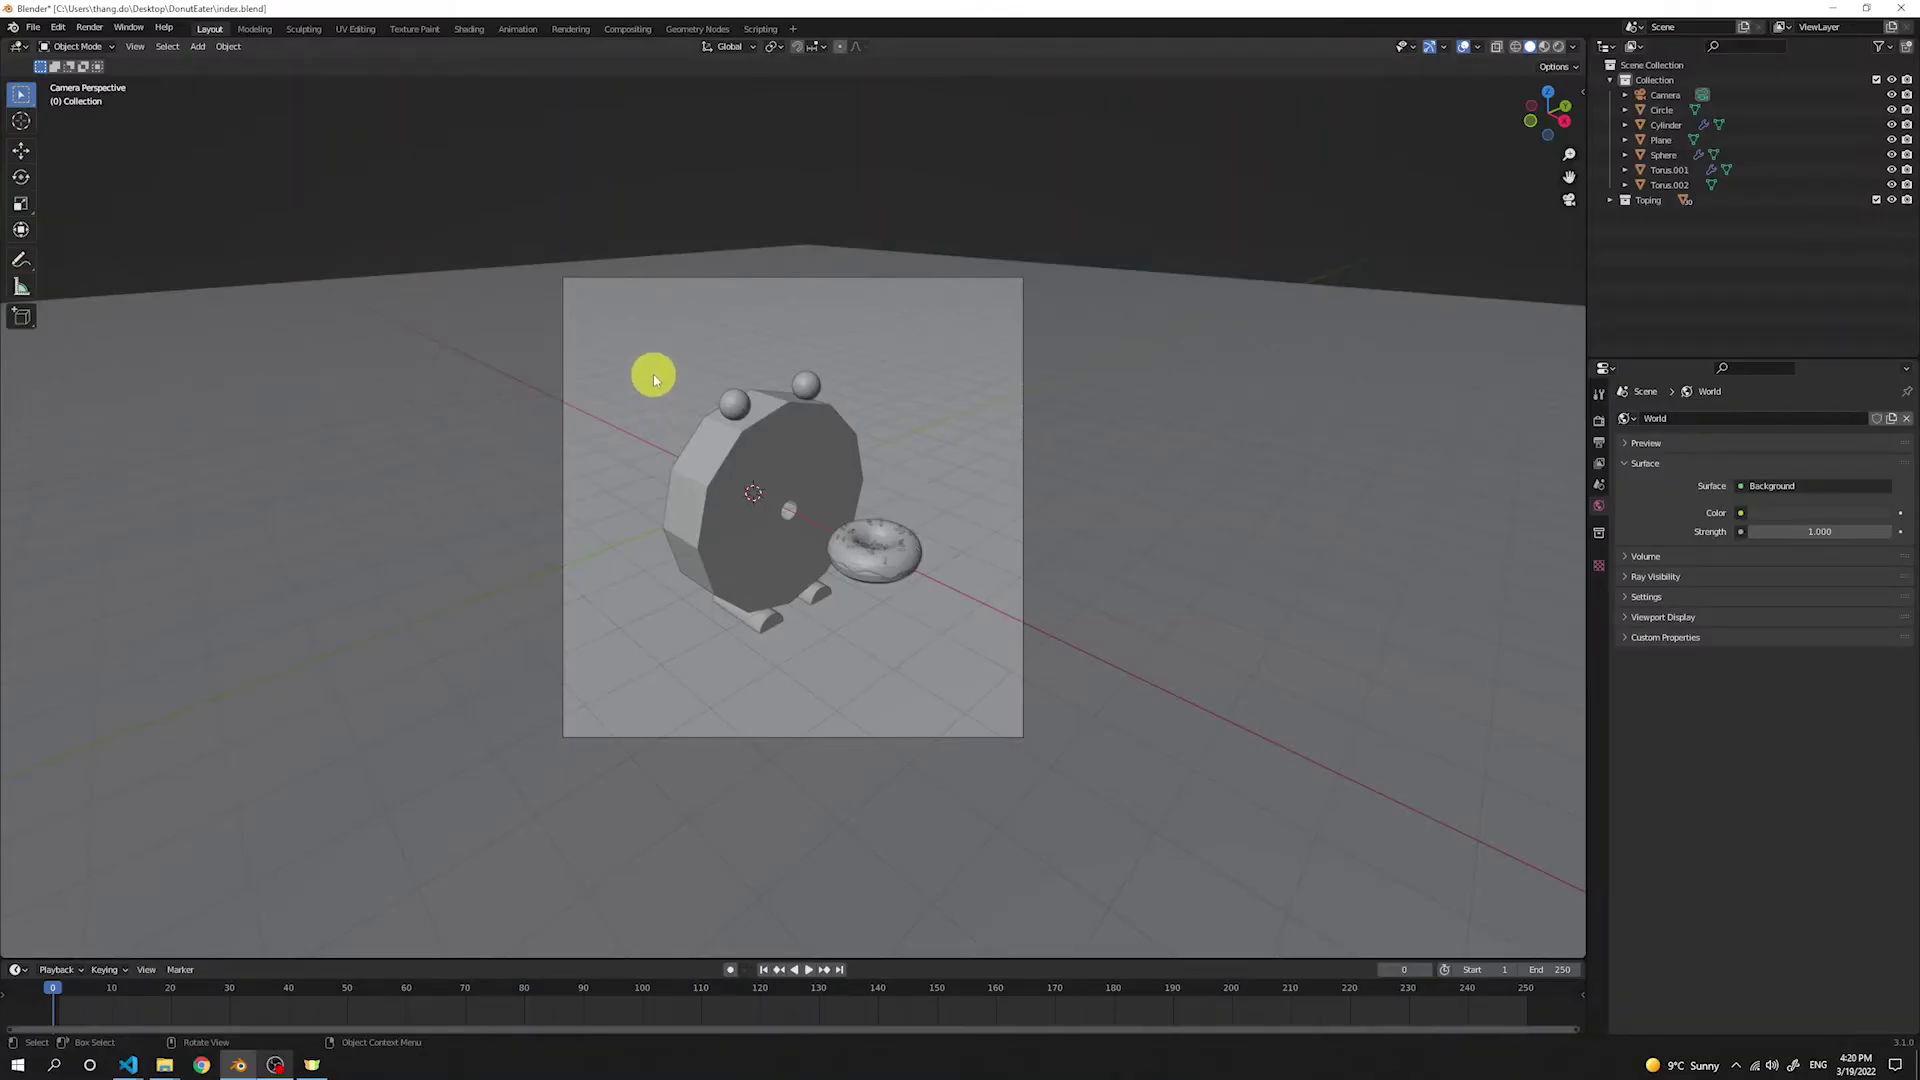
Step: Add a second plane mesh and, from the front view, raise it about 8.84 m along Z above the figure
{"action": "key", "text": "KP_0"}
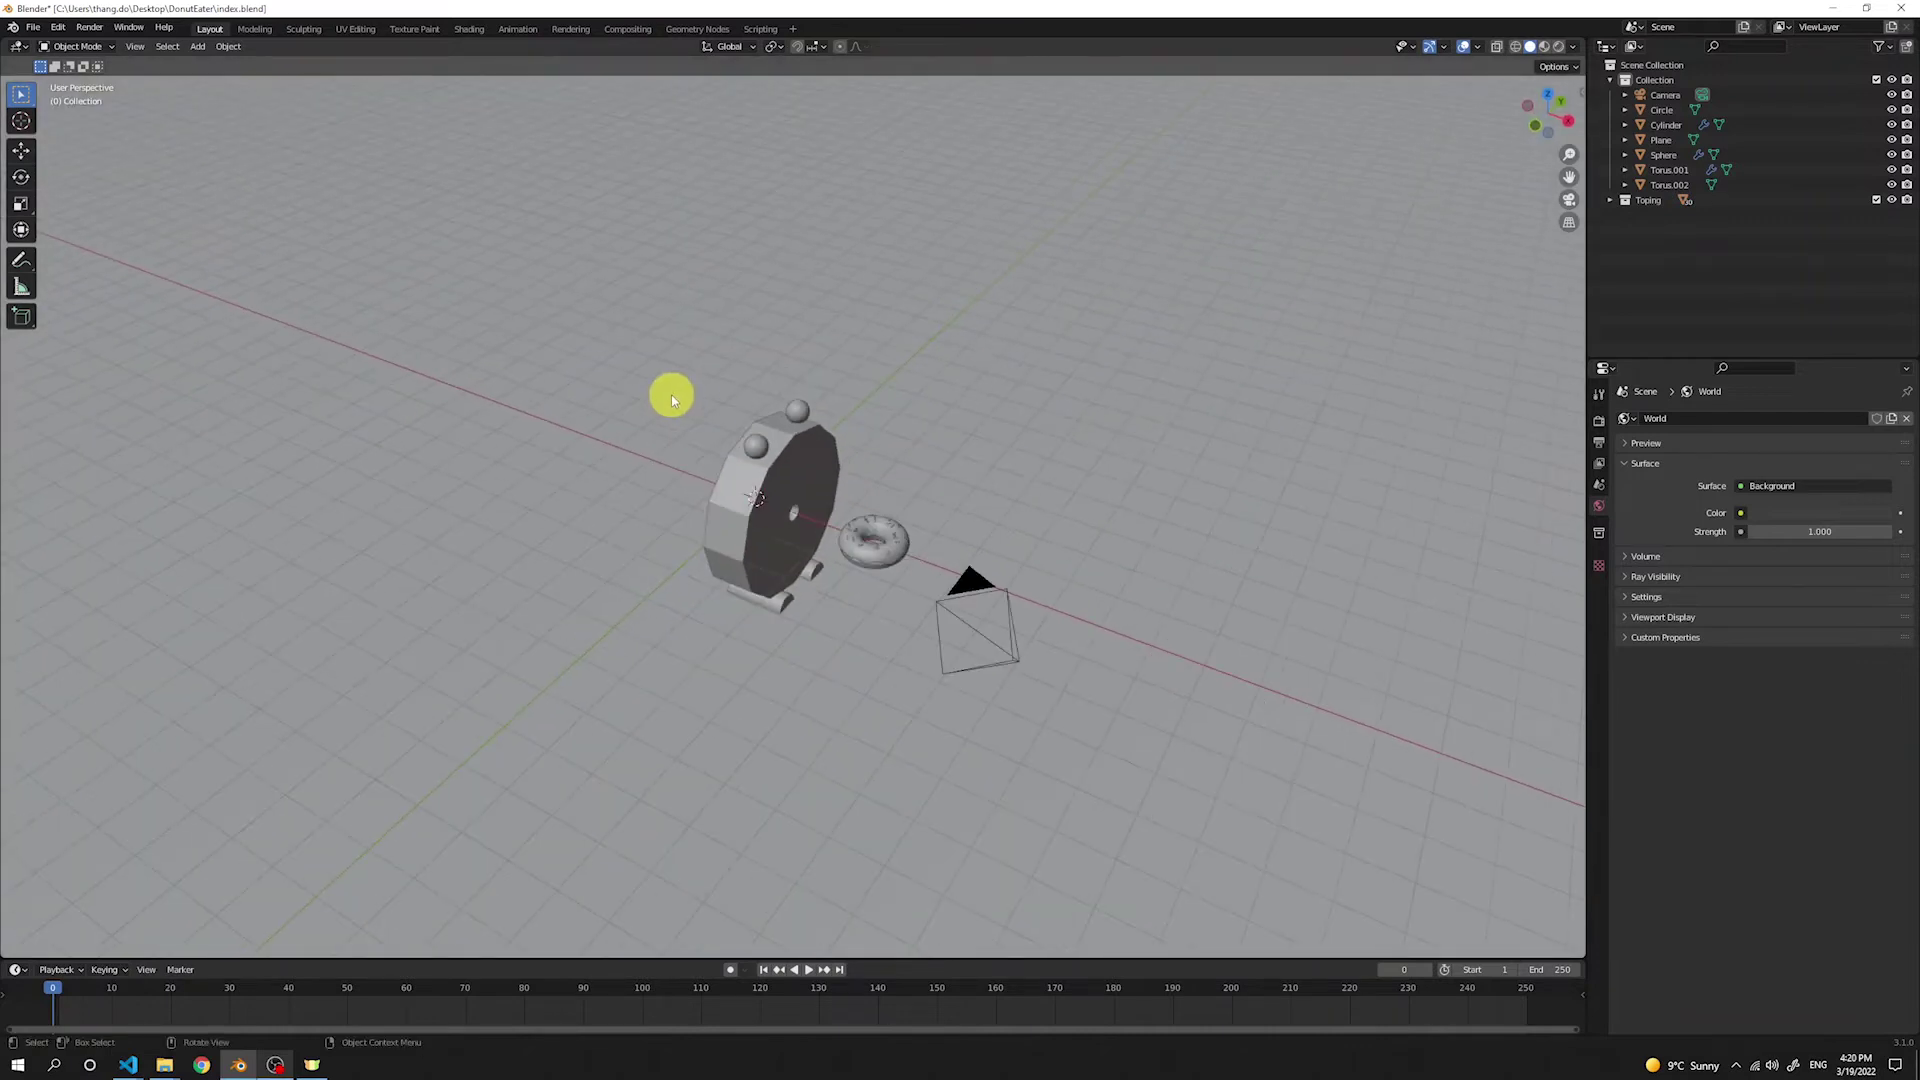
{"action": "key", "text": "shift+a"}
{"action": "mouse_move", "coordinate": [640, 195]}
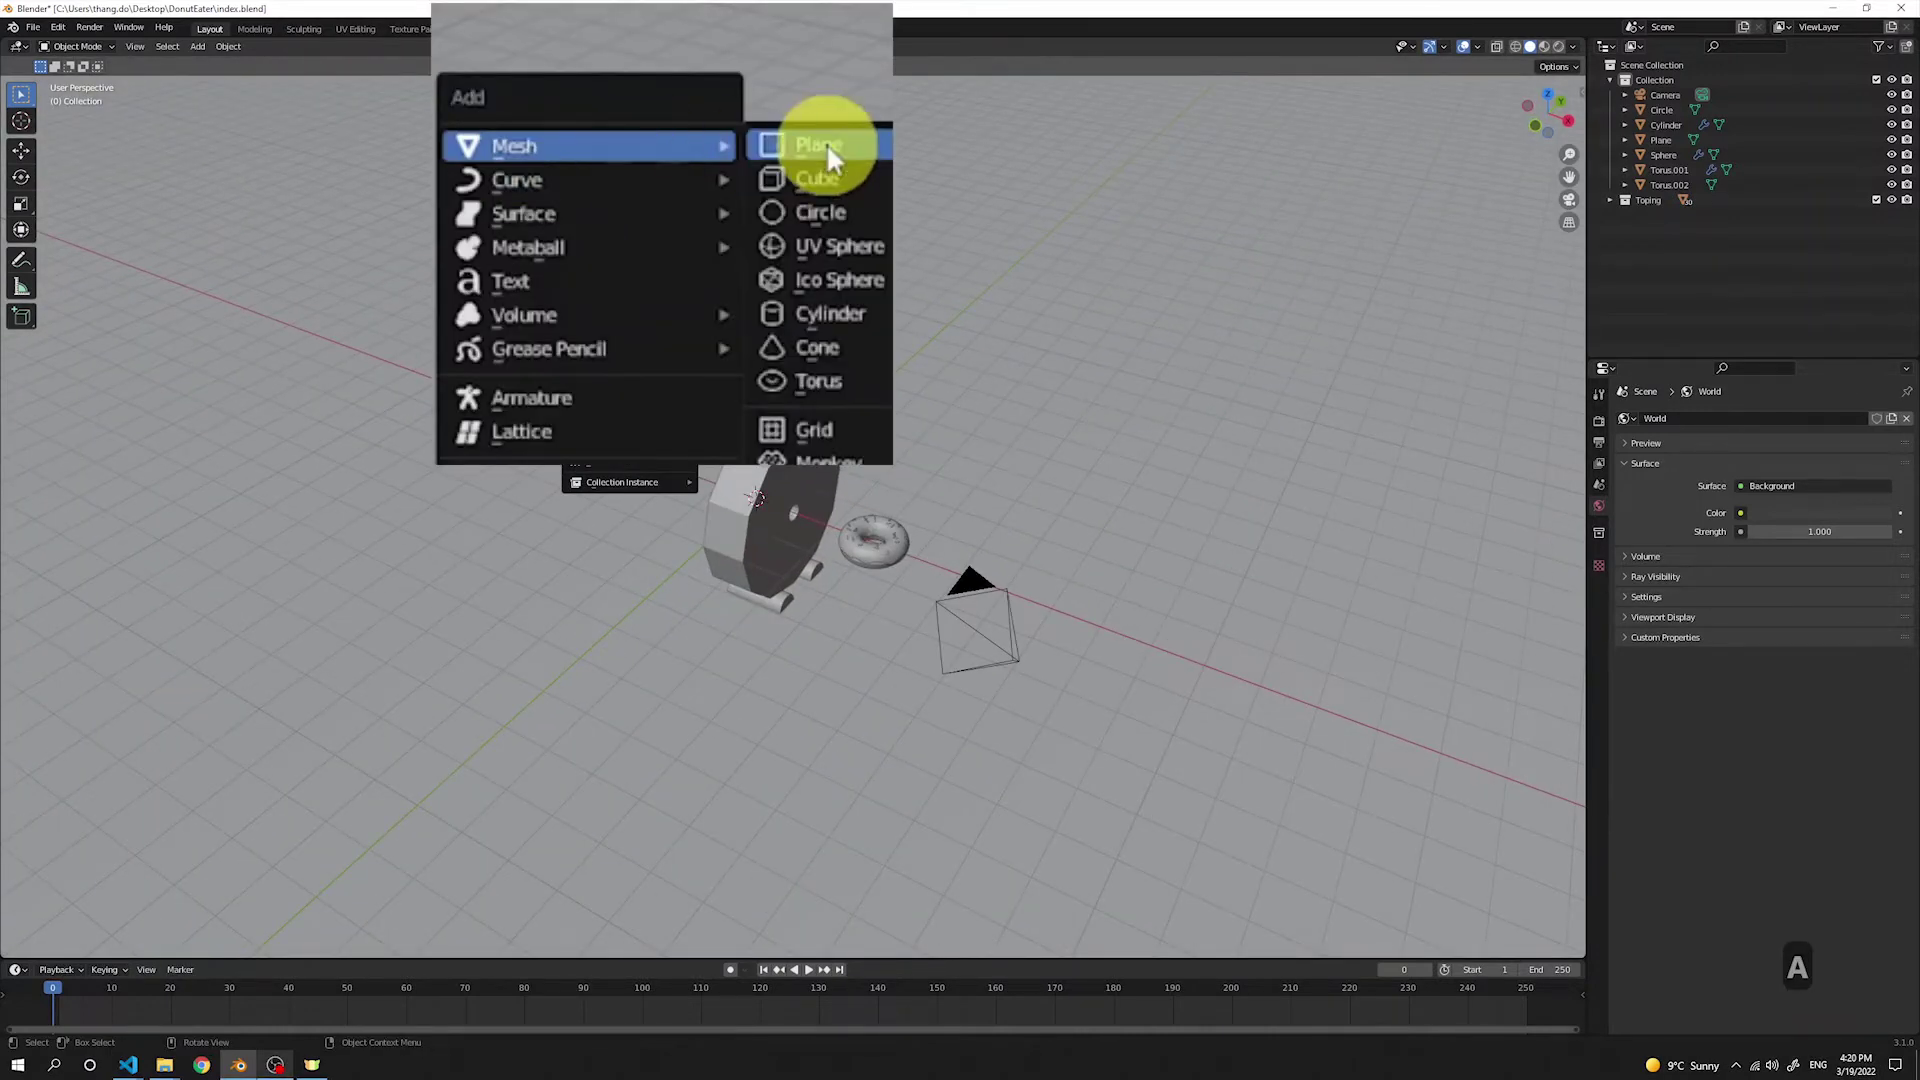
{"action": "left_click", "coordinate": [736, 197]}
{"action": "key", "text": "KP_1"}
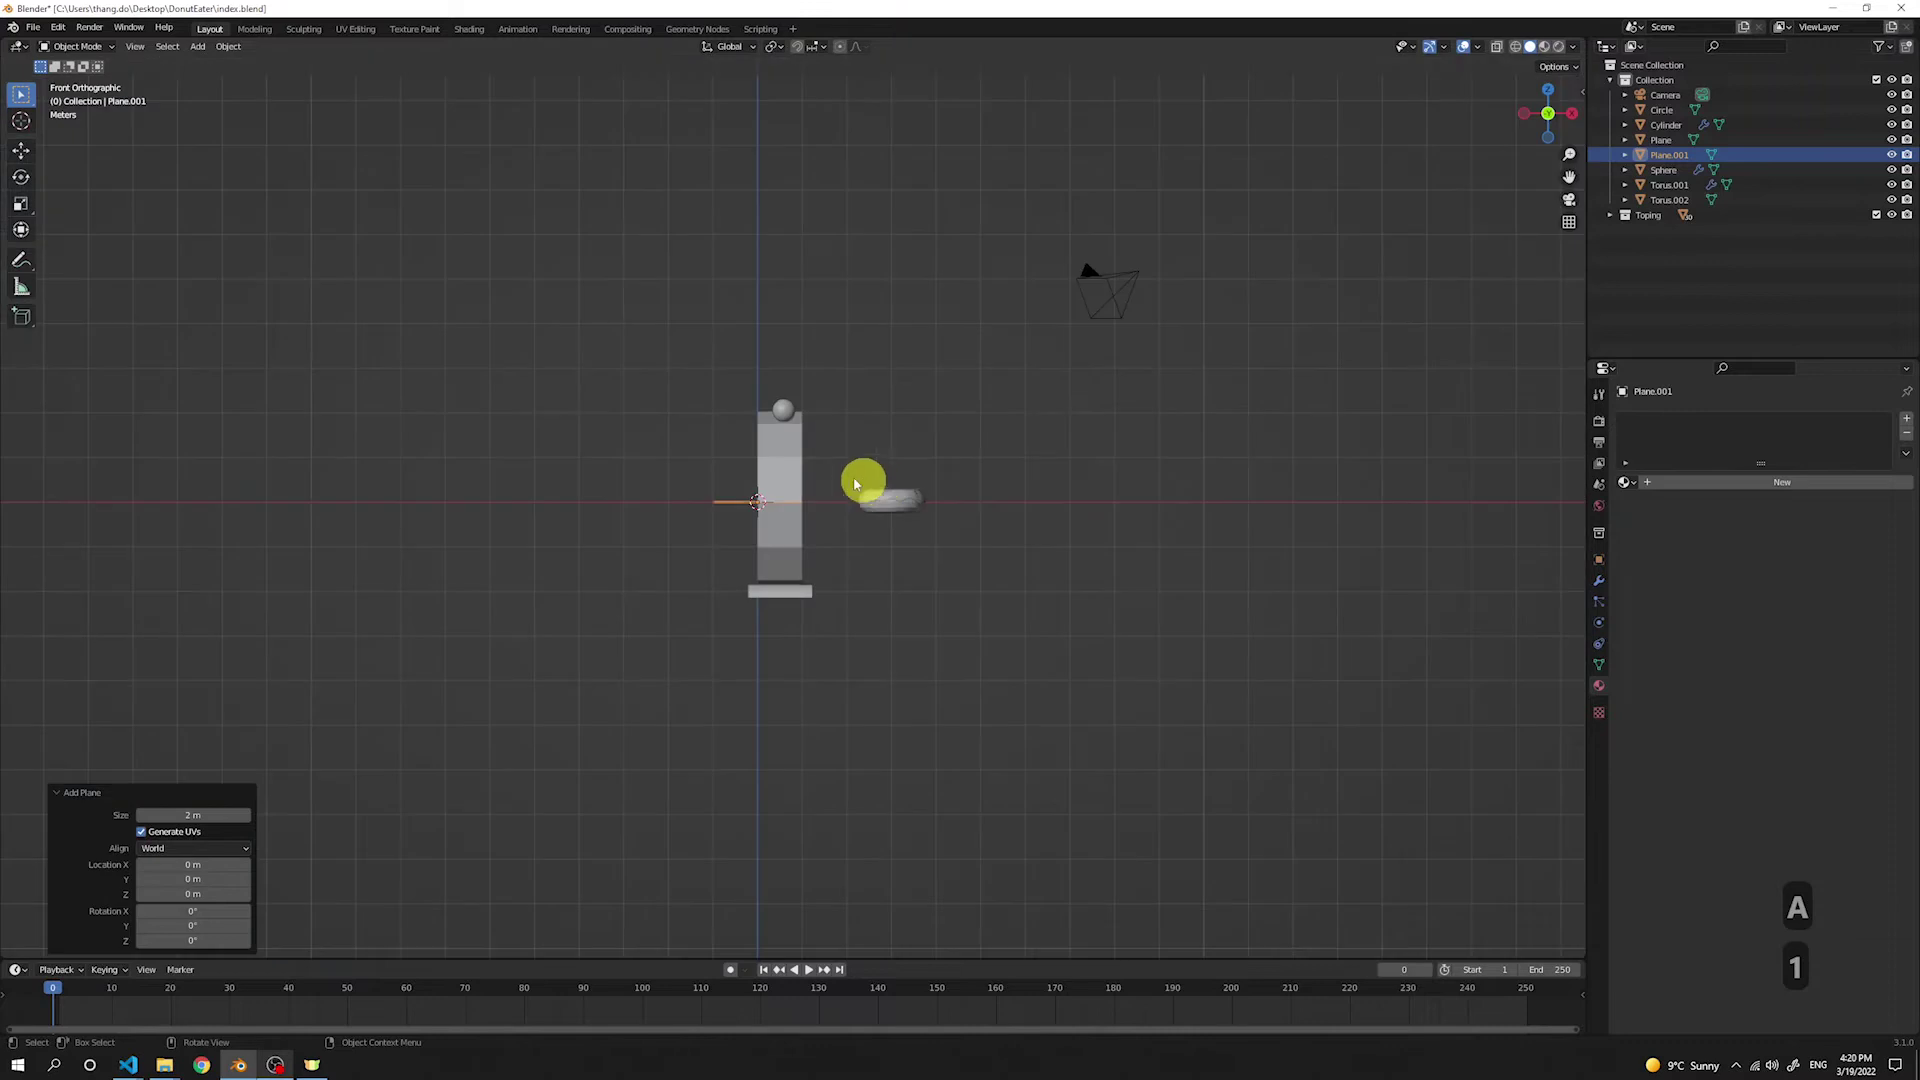
{"action": "key", "text": "g"}
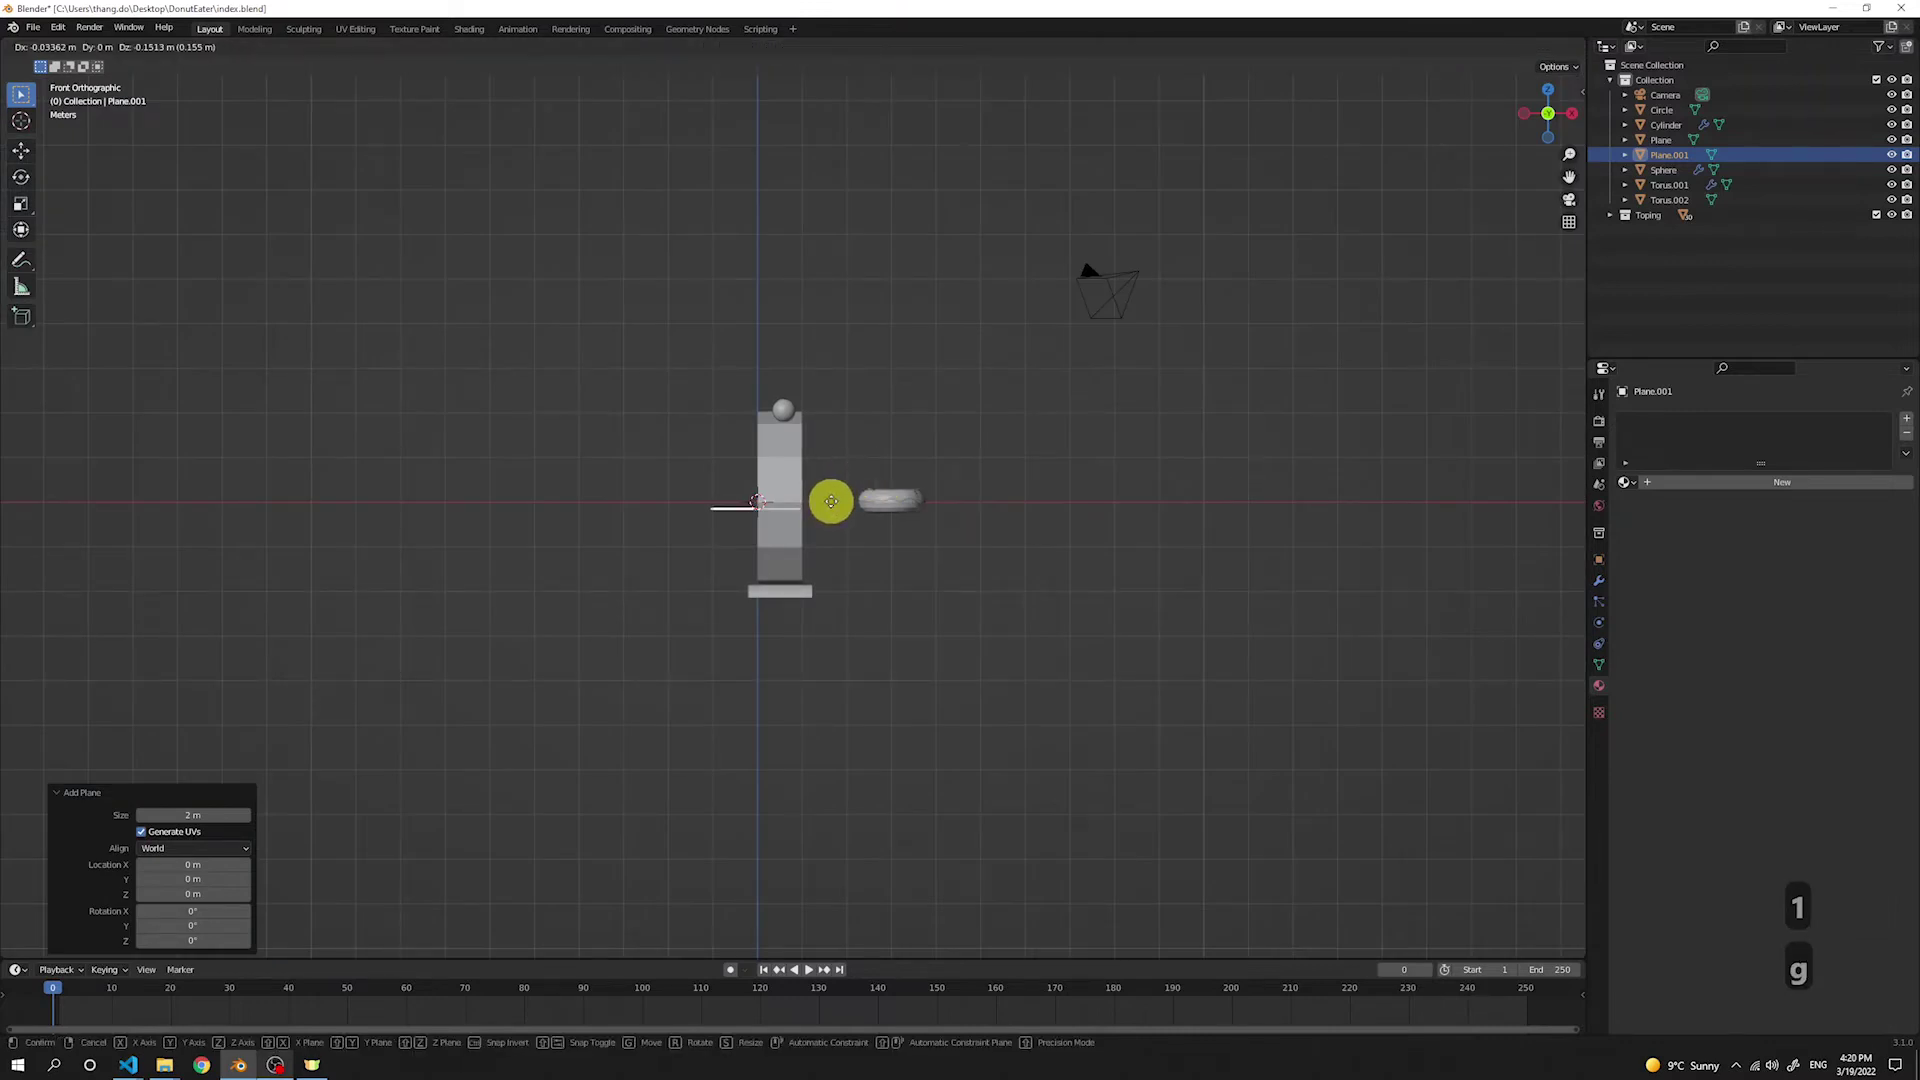
{"action": "key", "text": "z"}
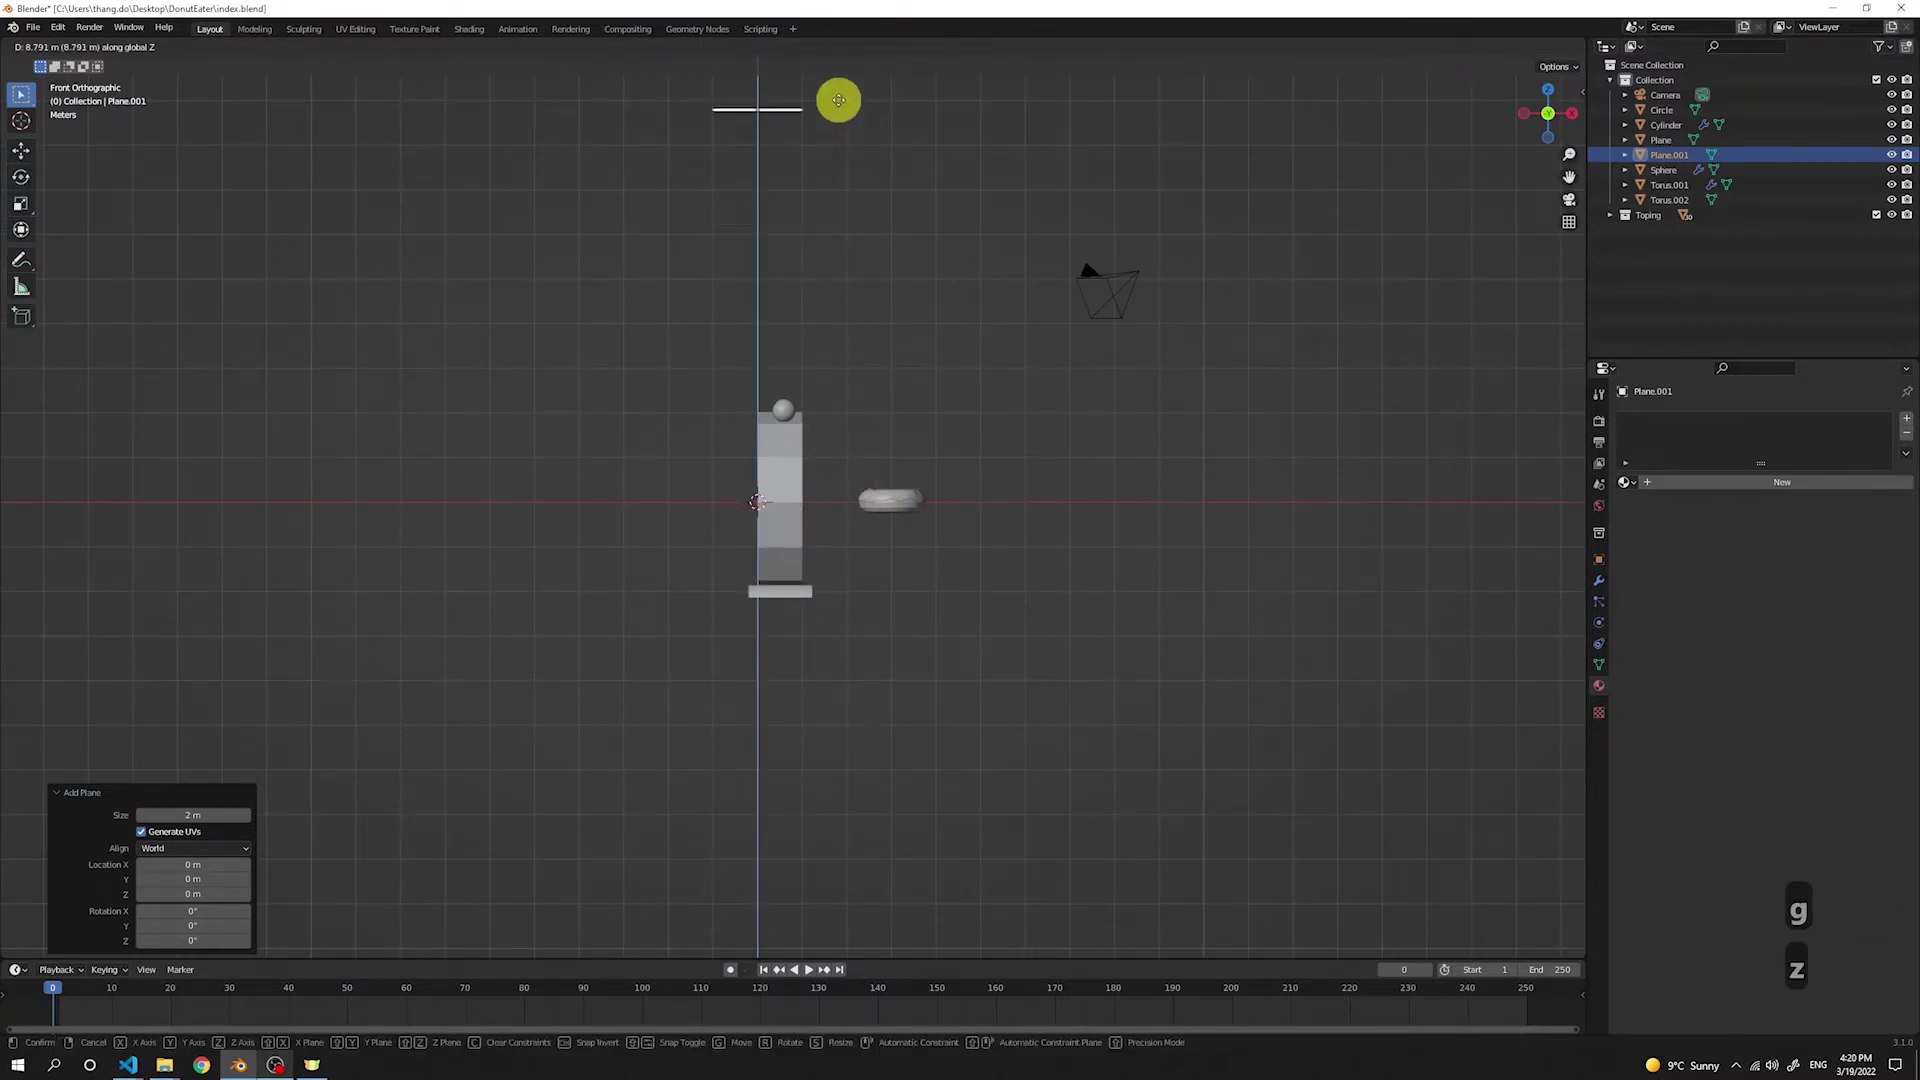
{"action": "left_click", "coordinate": [838, 100]}
Step: Raise the overhead plane about 1.28 m further along the global Z axis
{"action": "middle_click_drag", "start_coordinate": [849, 317], "coordinate": [960, 383], "text": "shift"}
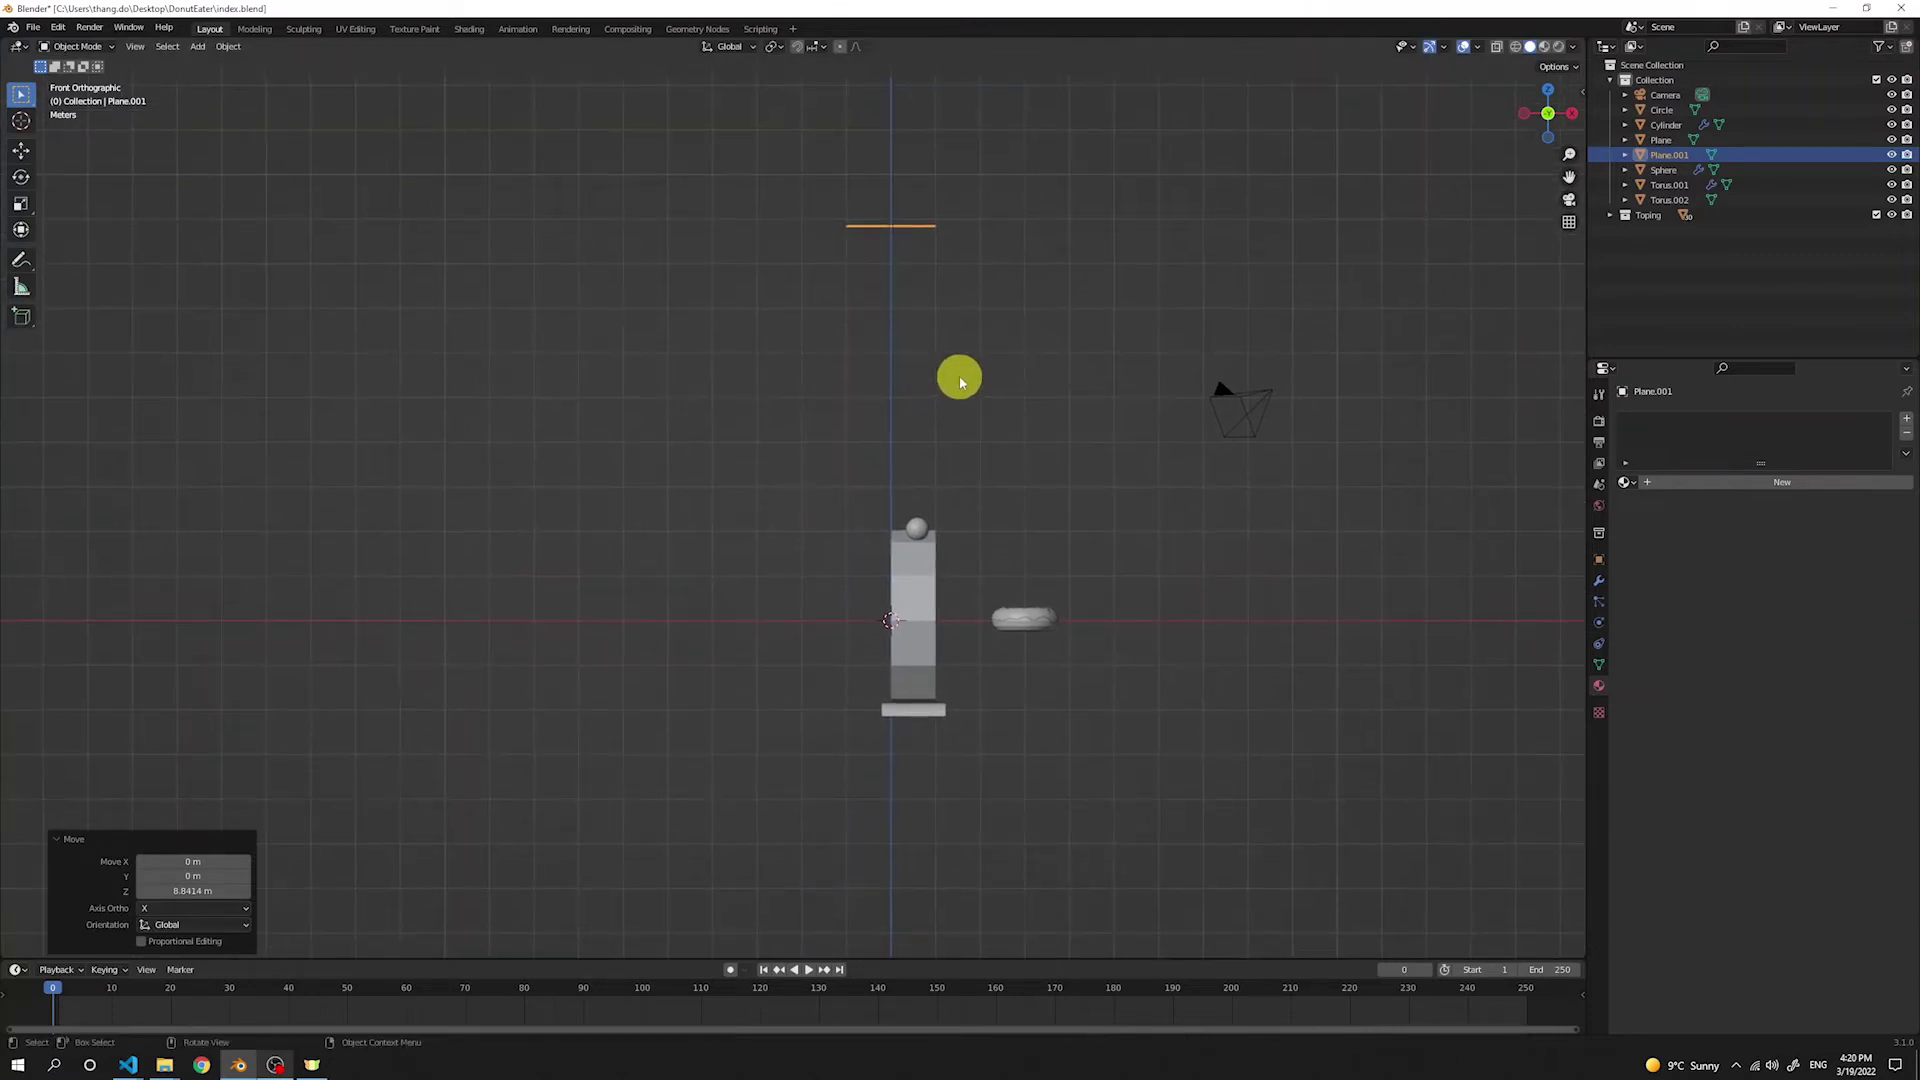
{"action": "key", "text": "g"}
{"action": "key", "text": "z"}
{"action": "left_click", "coordinate": [1072, 257]}
Step: From the top view, scale the overhead plane uniformly by a factor of about 13.43
{"action": "key", "text": "KP_7"}
{"action": "scroll", "coordinate": [920, 405], "scroll_direction": "down", "scroll_amount": 5}
{"action": "scroll", "coordinate": [920, 407], "scroll_direction": "down", "scroll_amount": 2}
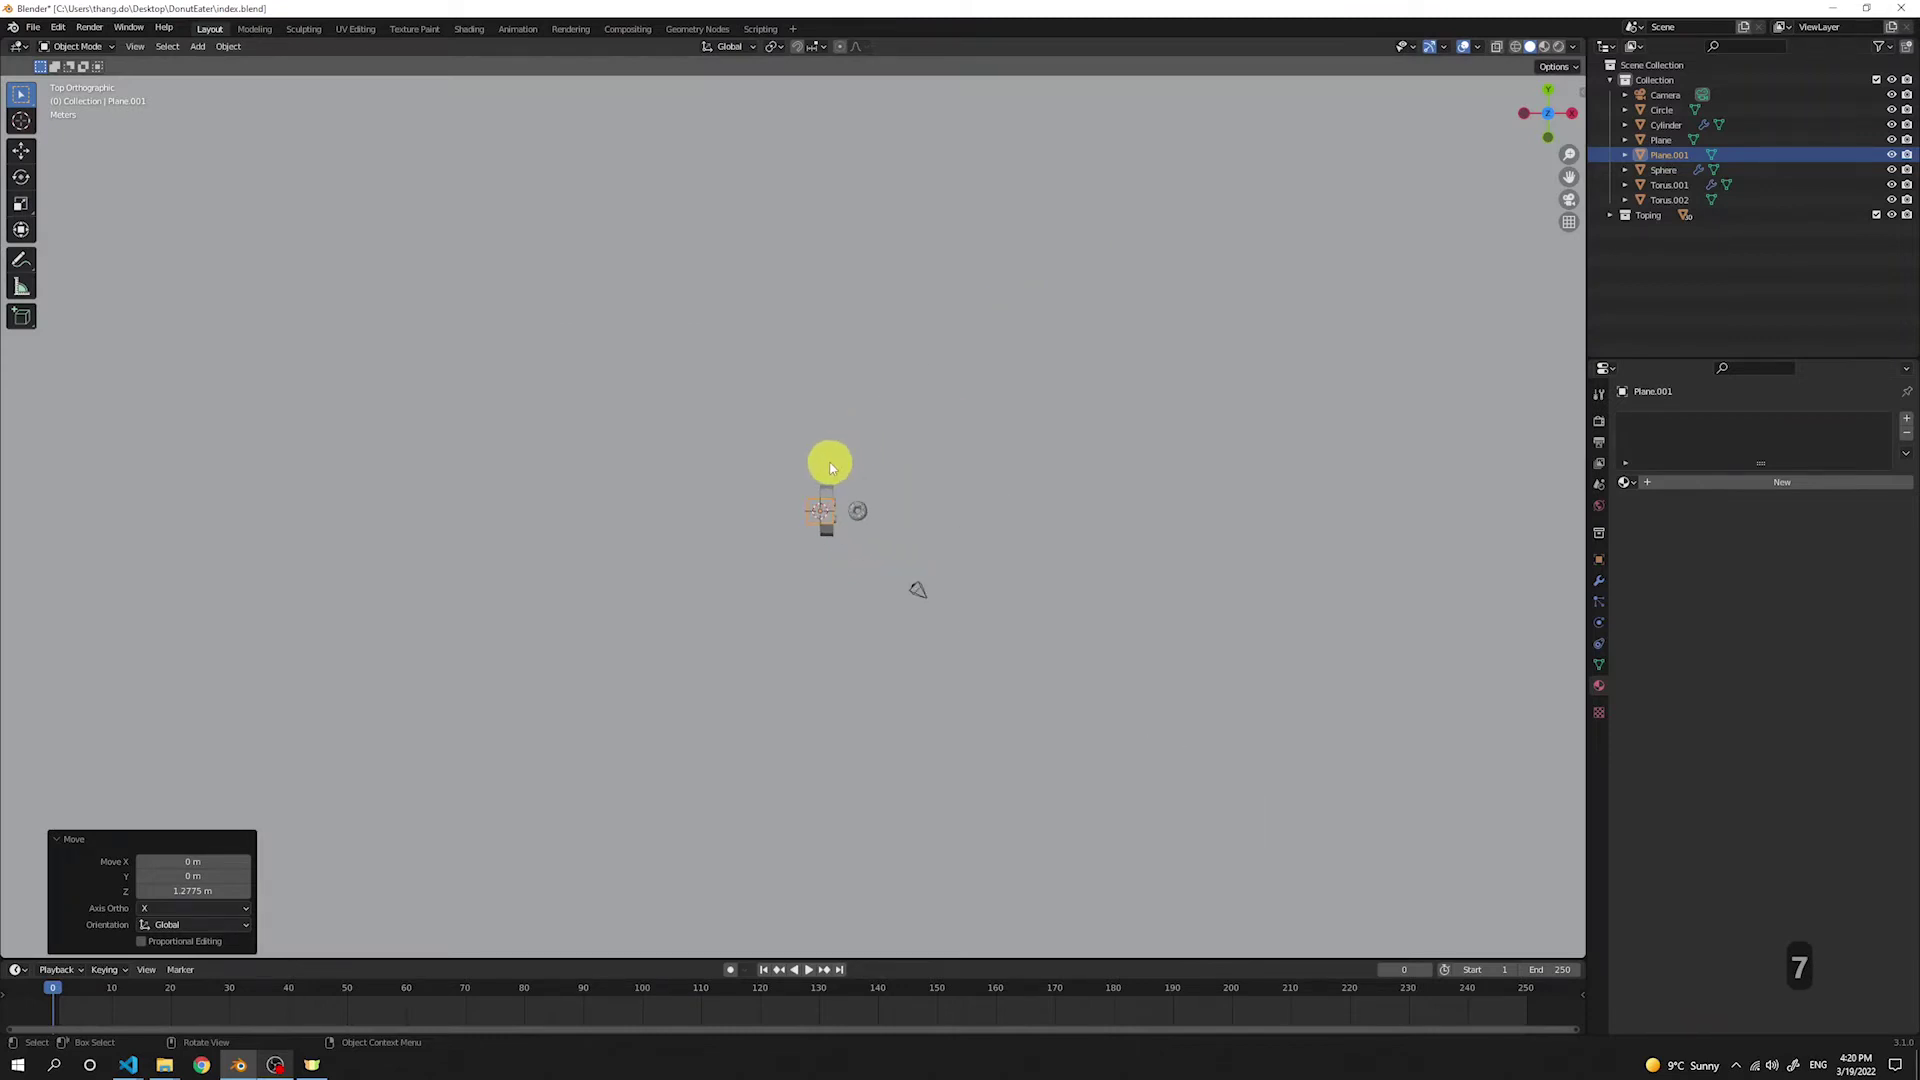
{"action": "key", "text": "s"}
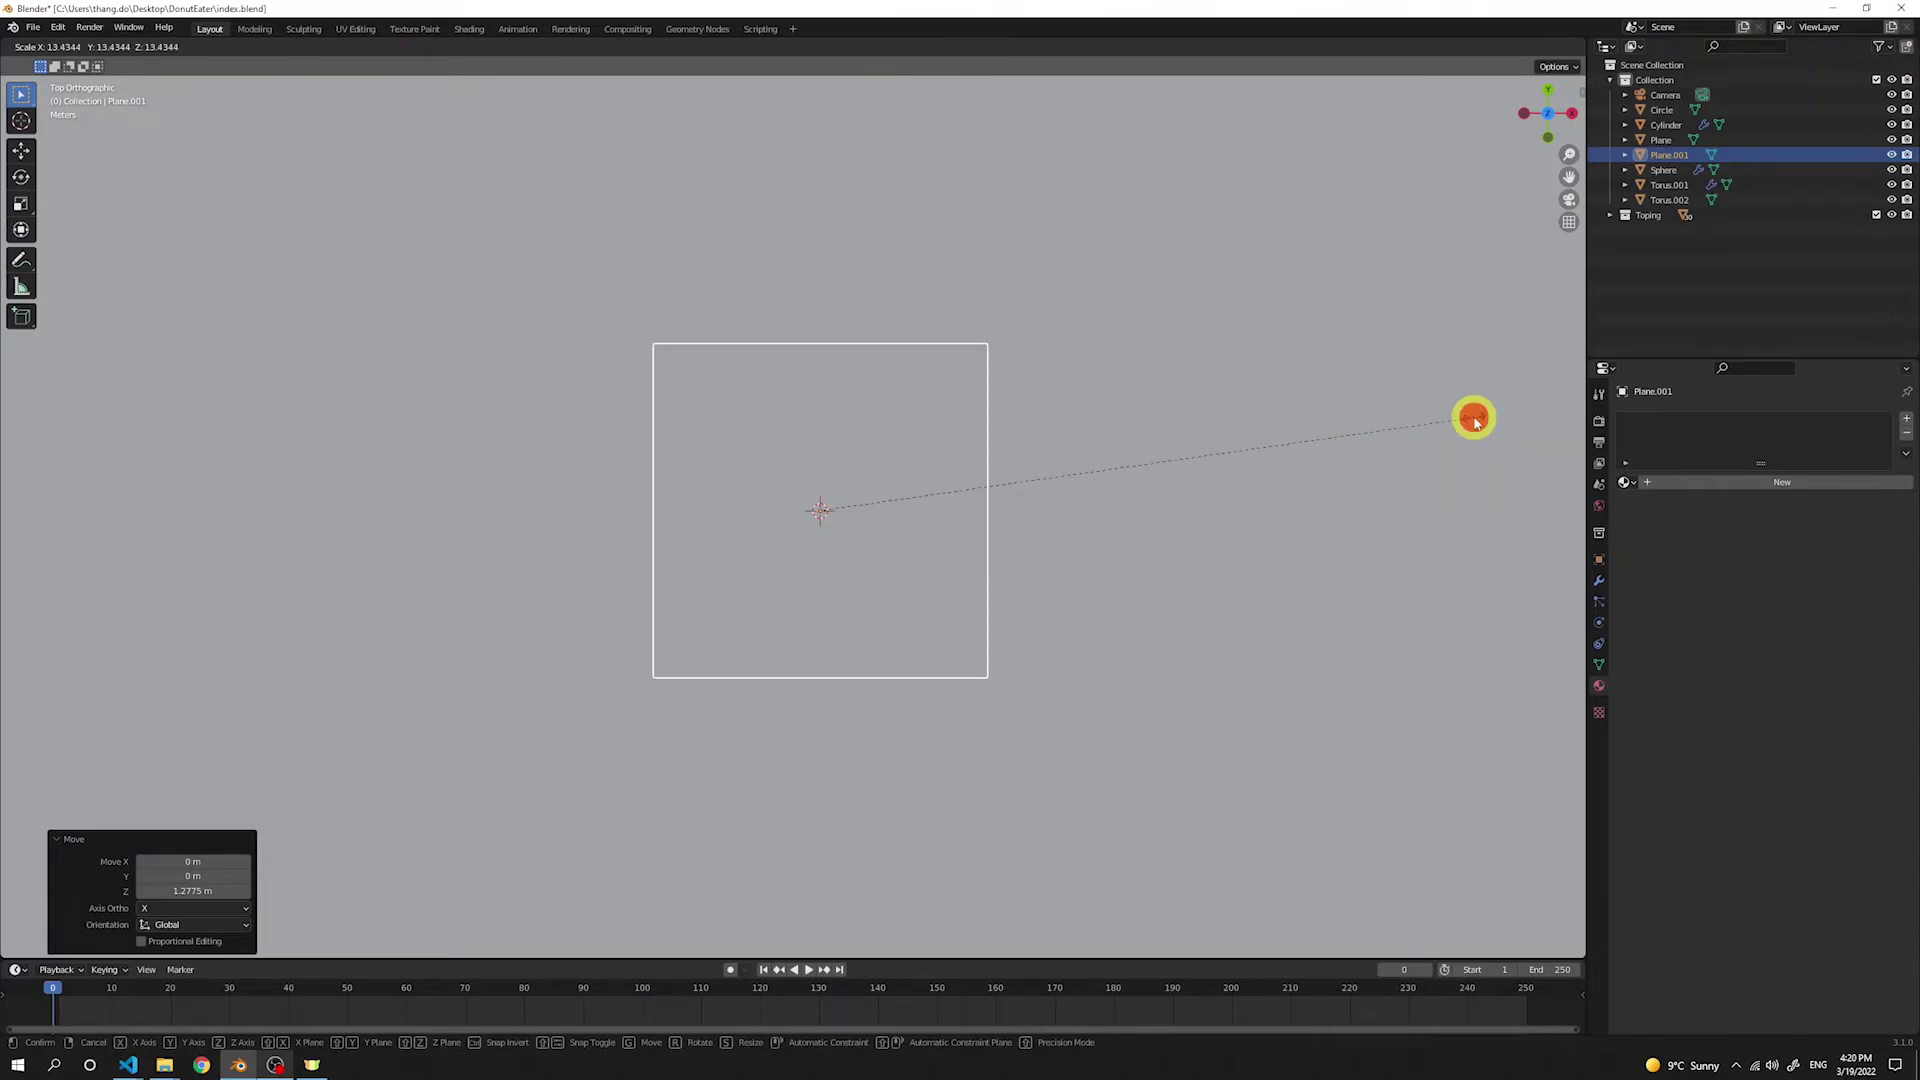
{"action": "left_click", "coordinate": [1473, 420]}
{"action": "middle_click_drag", "start_coordinate": [1068, 520], "coordinate": [921, 497]}
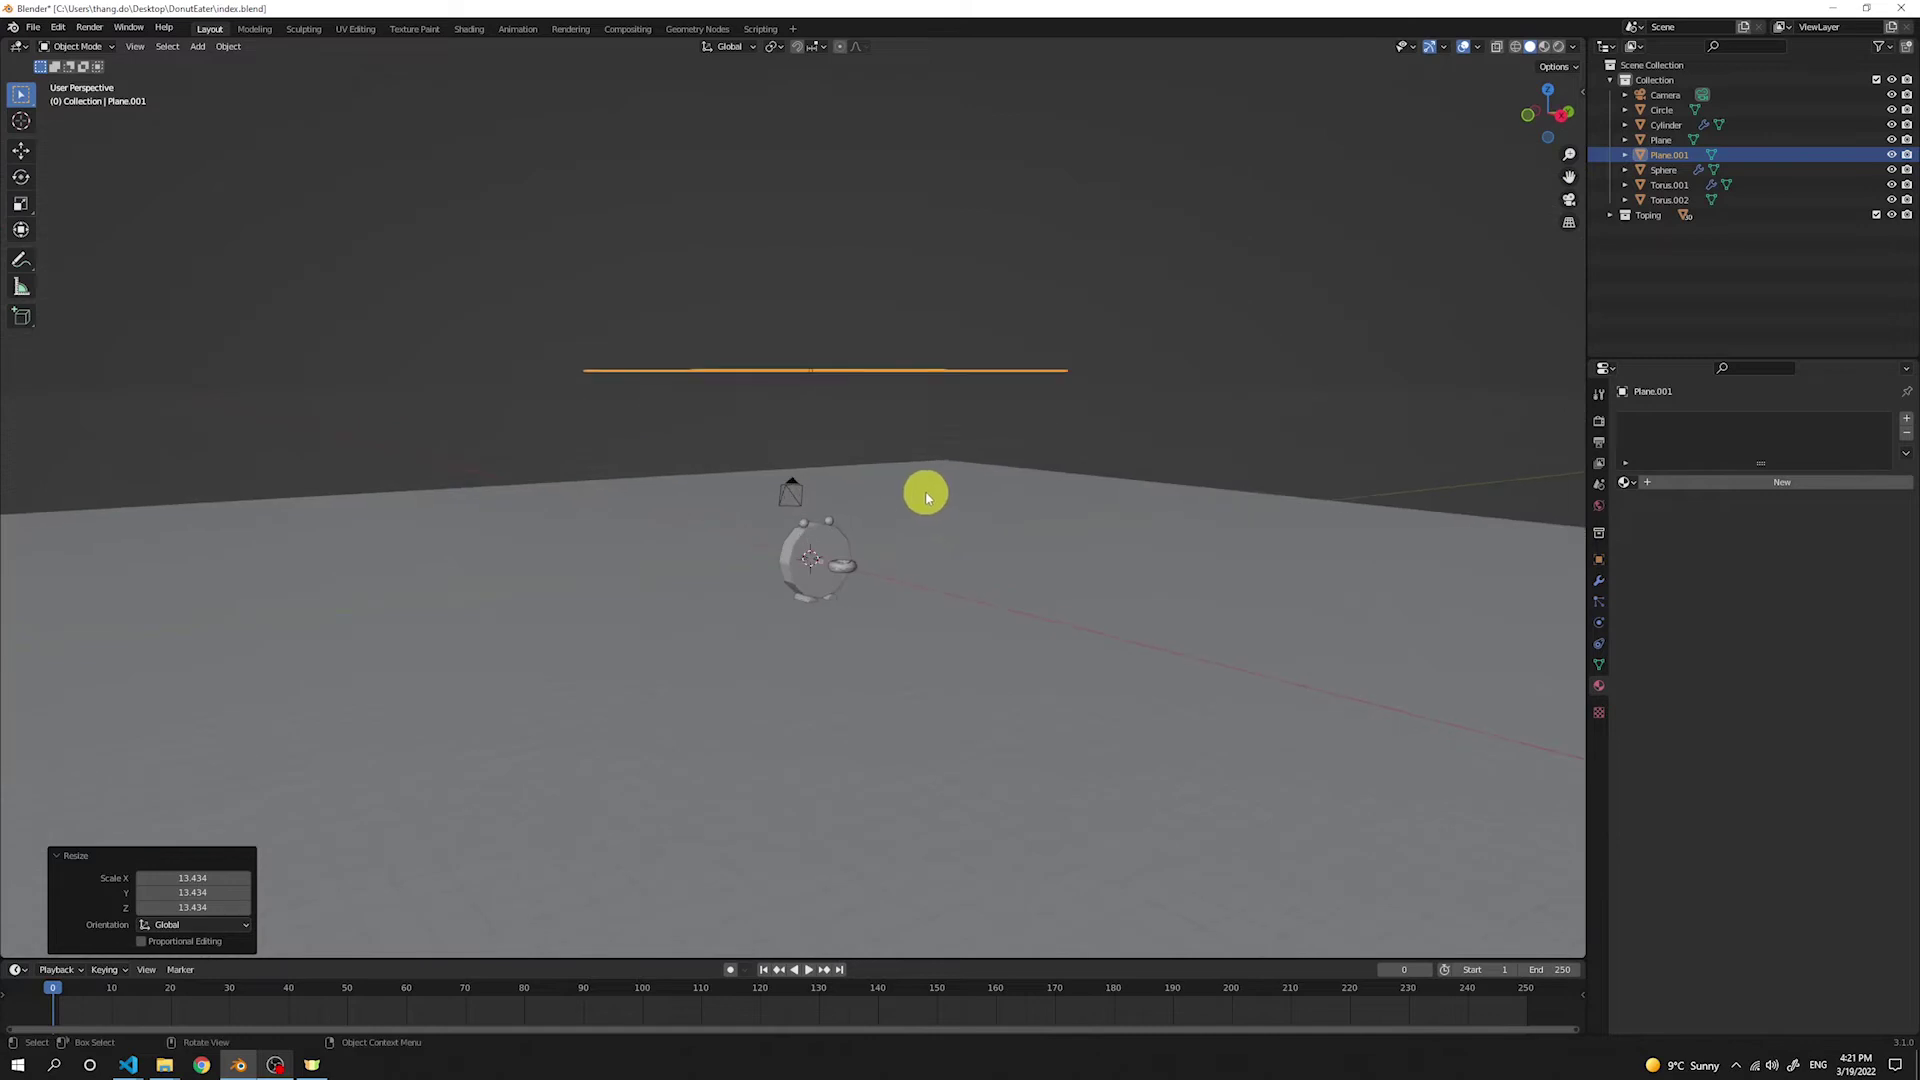
Step: Create a material named Keylight on the overhead plane and set its surface shader to Emission
{"action": "left_click", "coordinate": [1673, 488]}
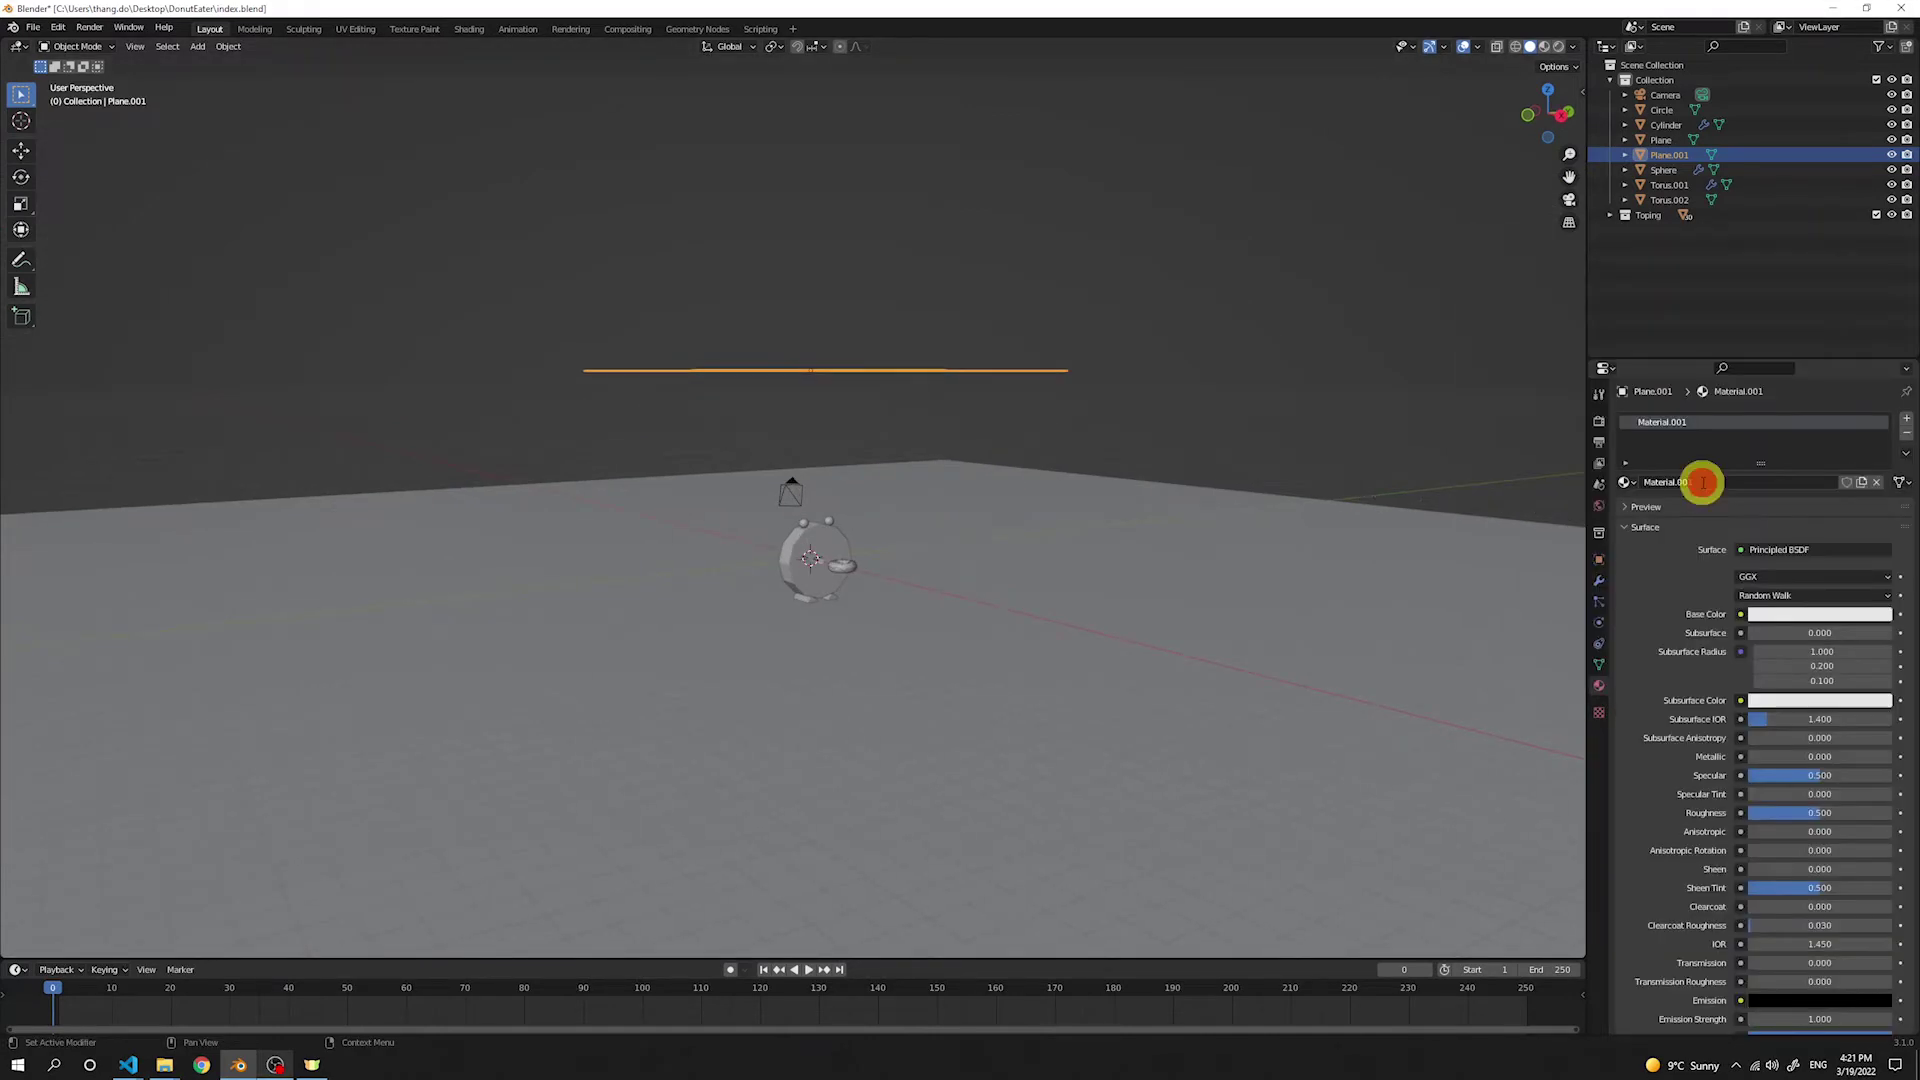
{"action": "type", "text": "Keylight"}
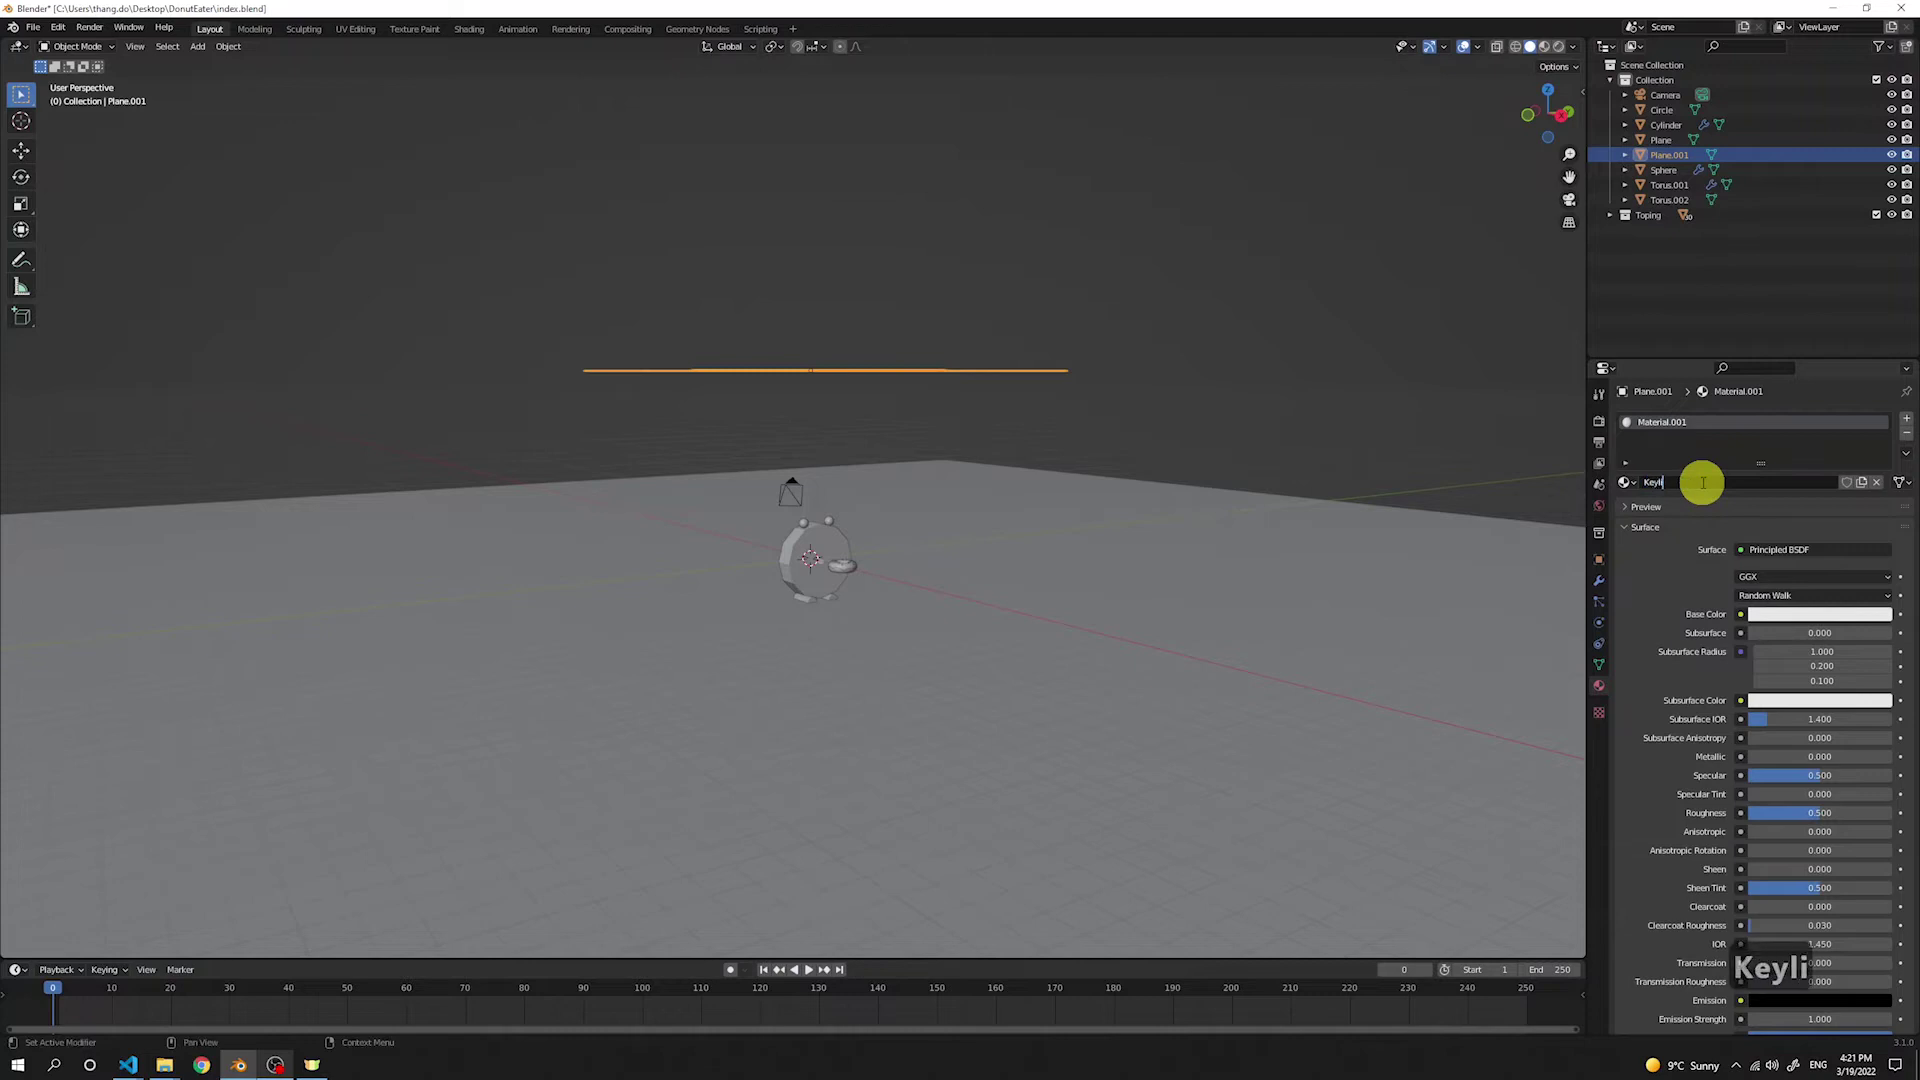
{"action": "key", "text": "Return"}
{"action": "left_click", "coordinate": [1758, 553]}
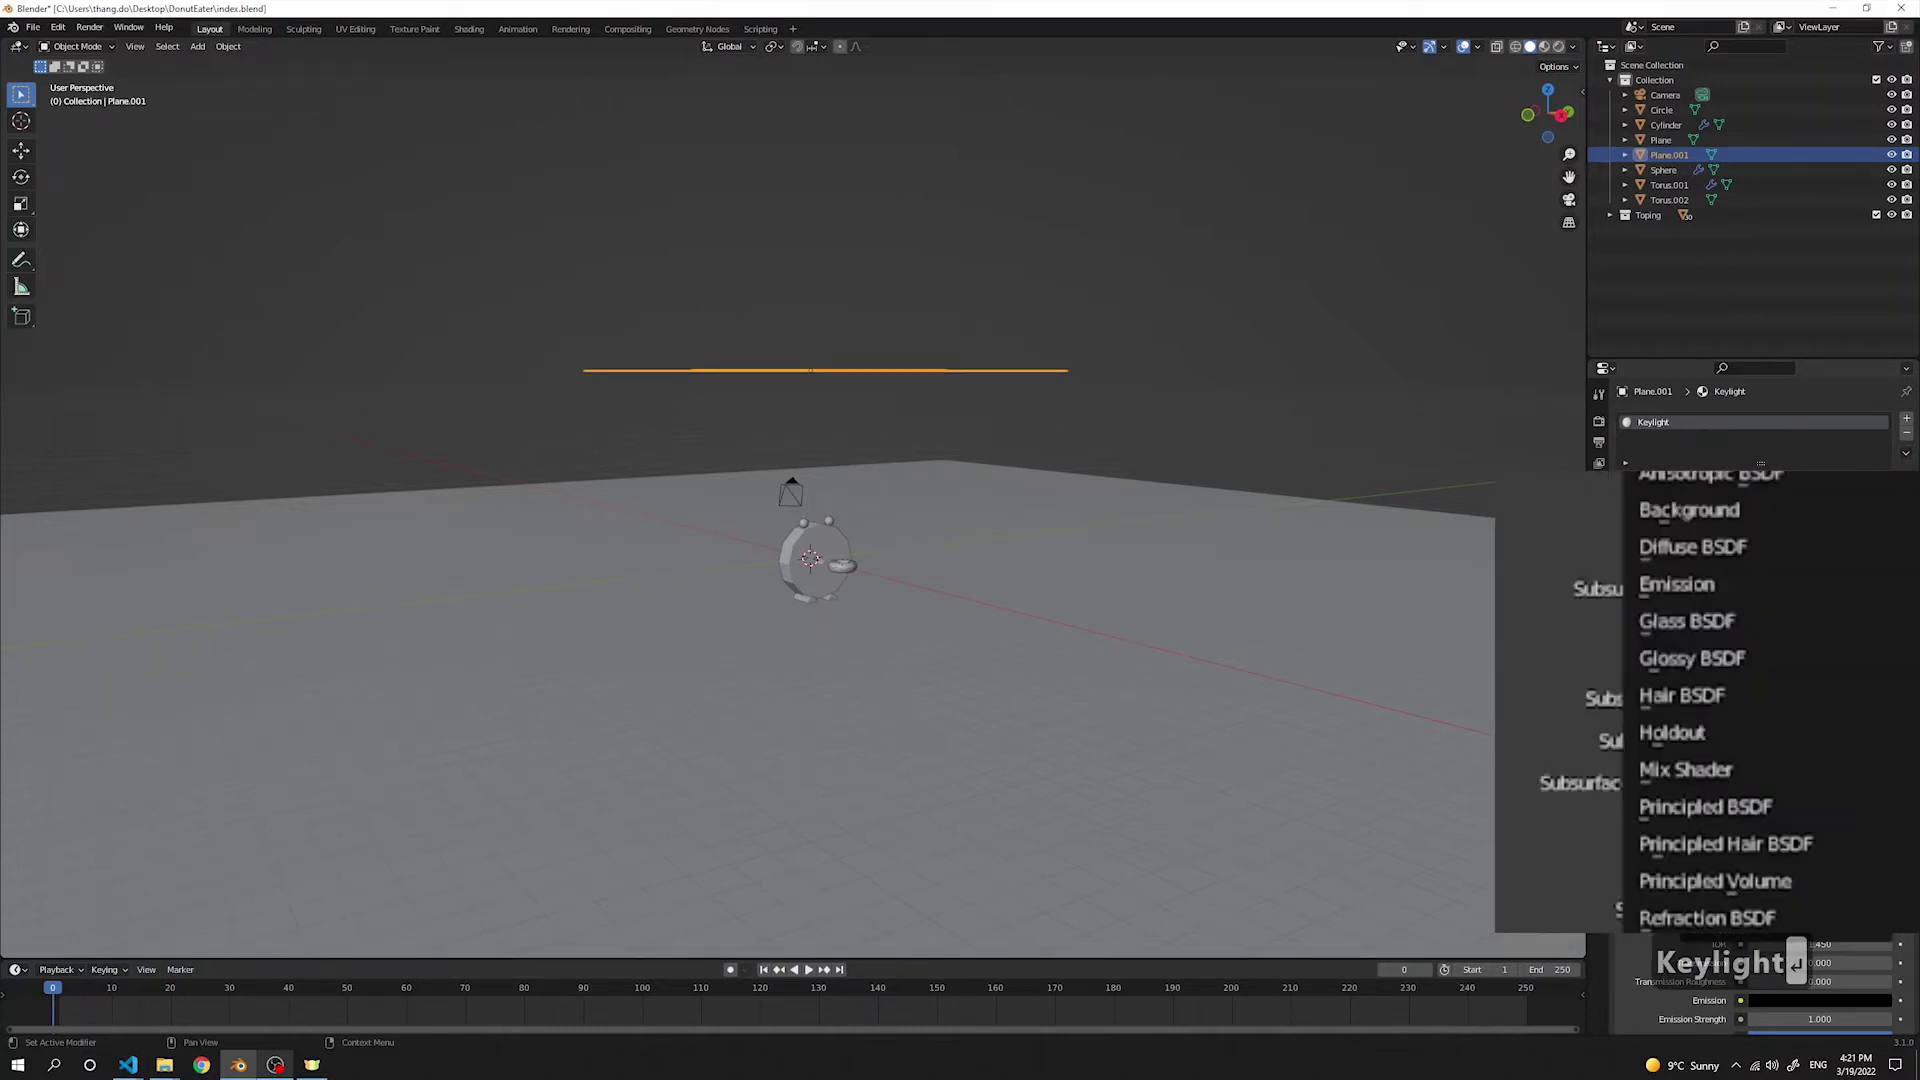
{"action": "key", "text": "e"}
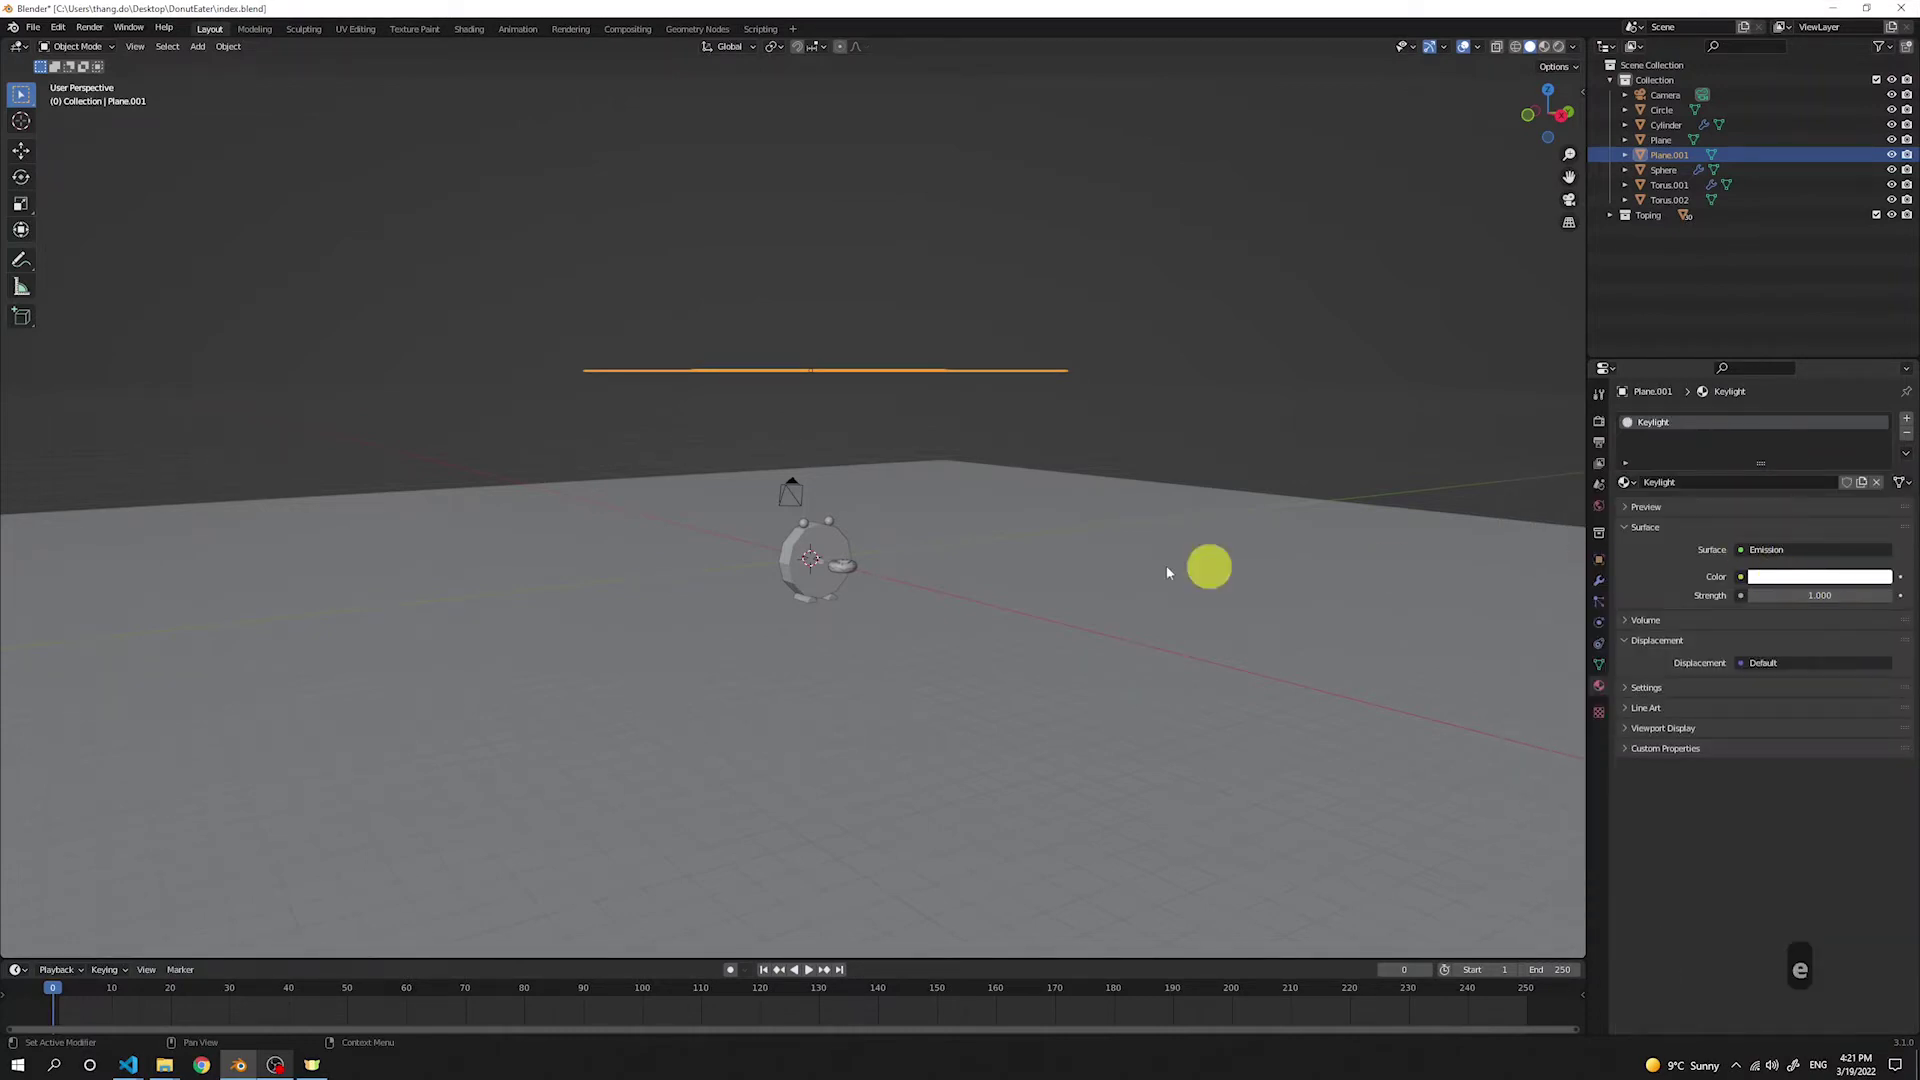
Step: Switch the viewport to rendered shading with the figure and the glowing overhead plane in view
{"action": "middle_click_drag", "start_coordinate": [845, 563], "coordinate": [846, 573]}
{"action": "middle_click_drag", "start_coordinate": [848, 573], "coordinate": [839, 315]}
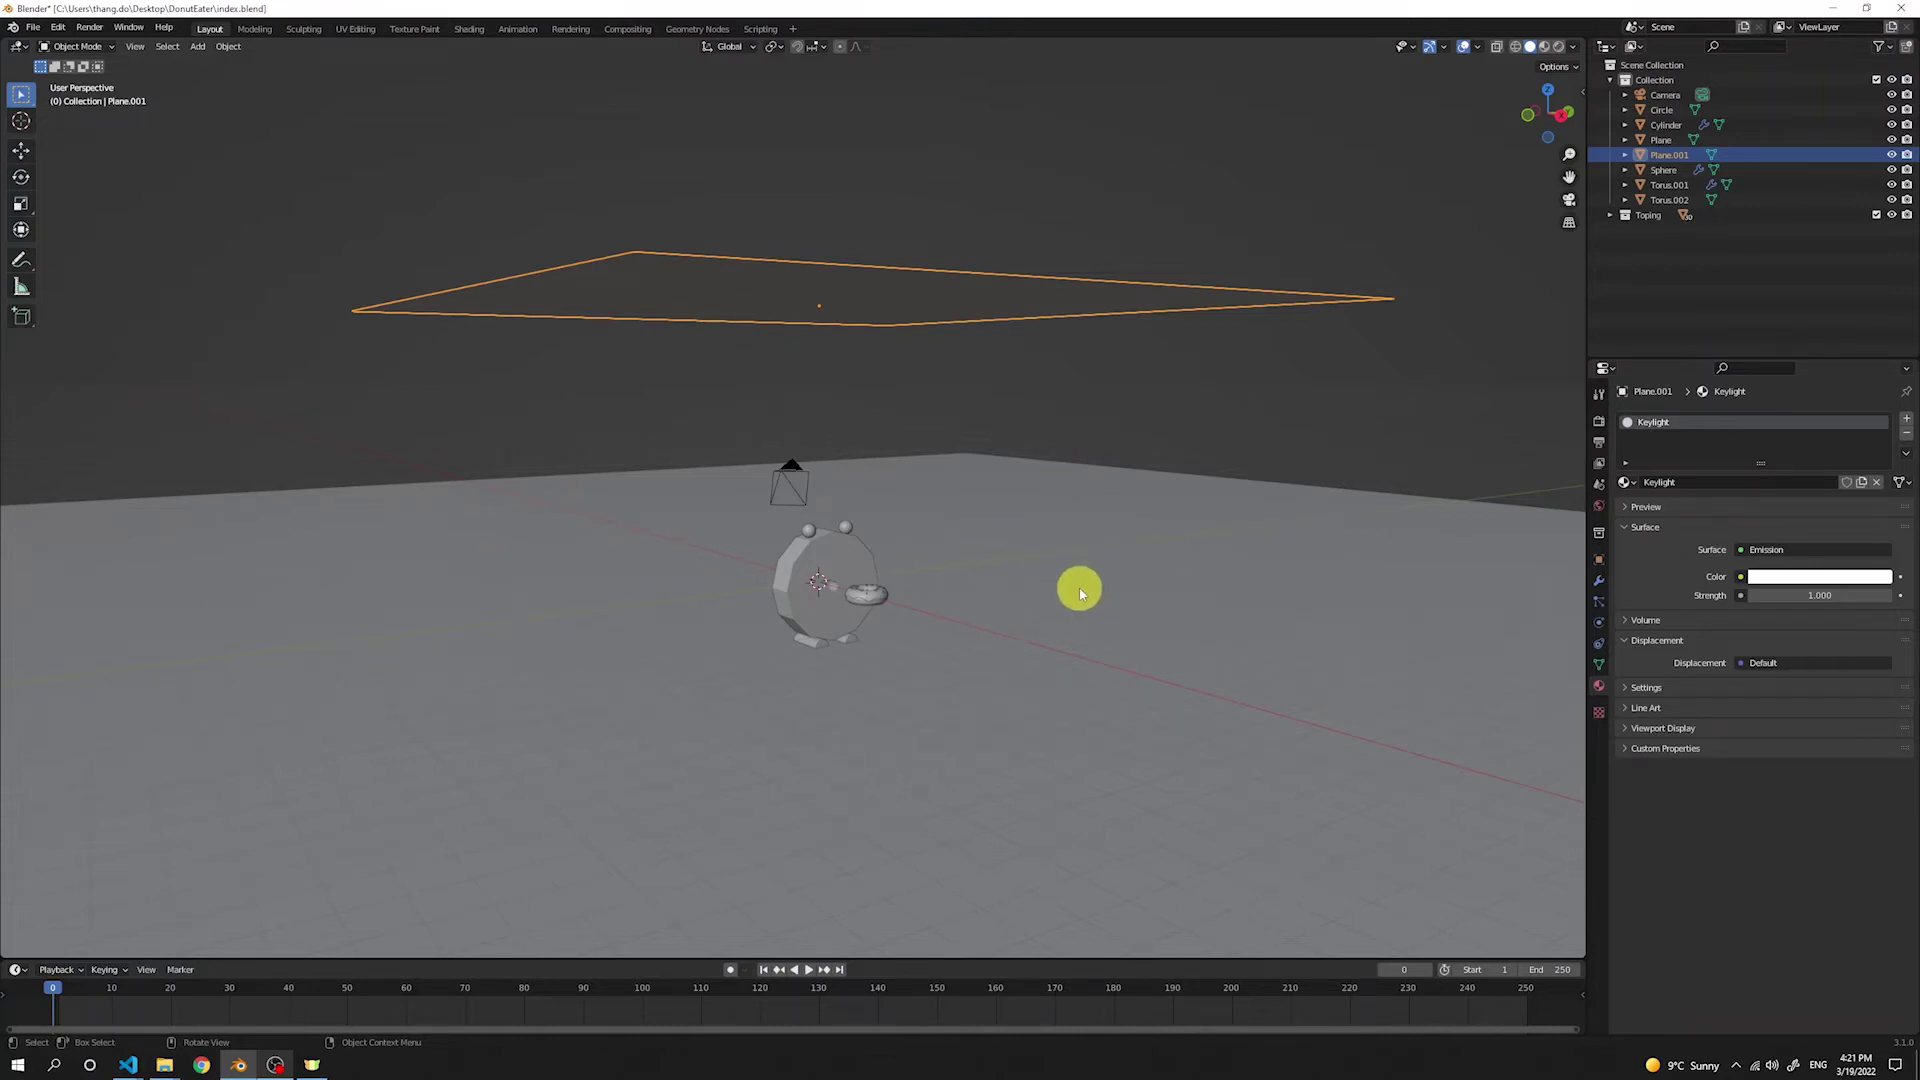
{"action": "scroll", "coordinate": [1051, 588], "scroll_direction": "up", "scroll_amount": 2}
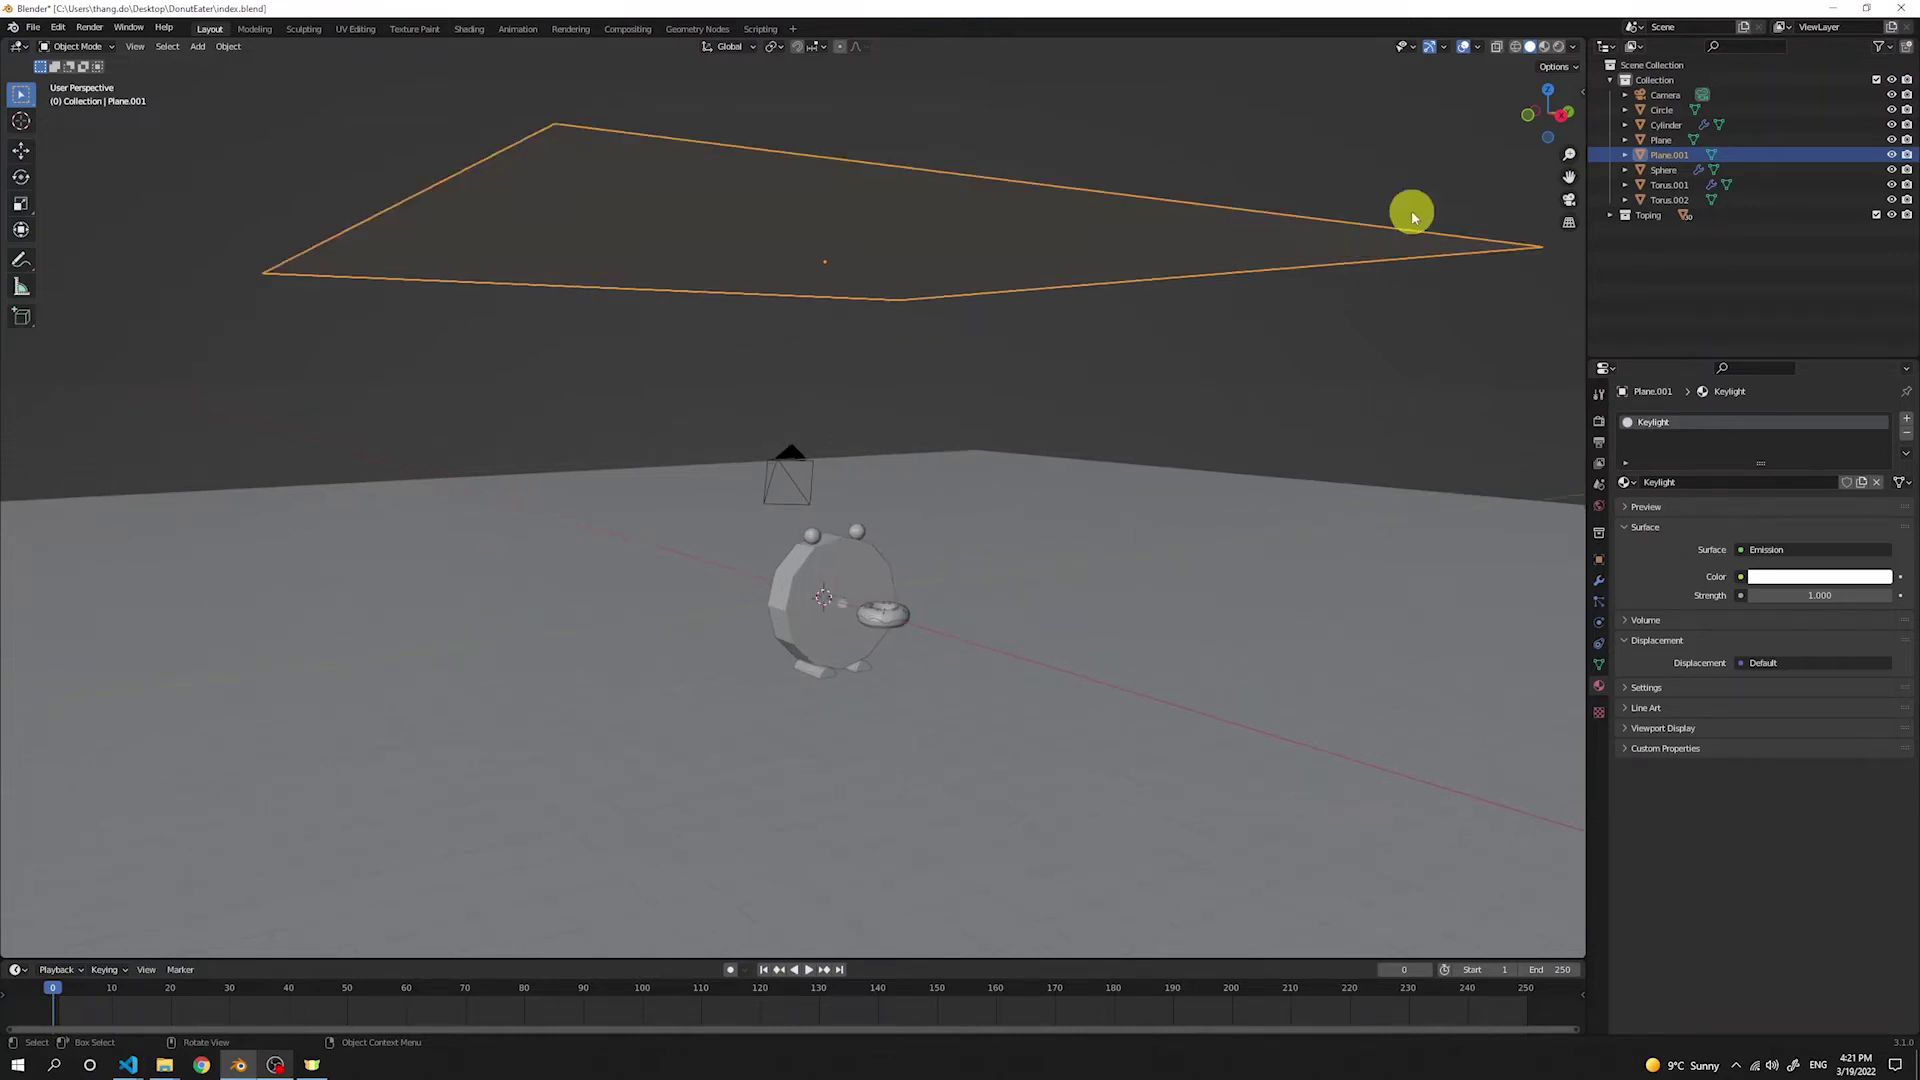
{"action": "left_click", "coordinate": [1562, 47]}
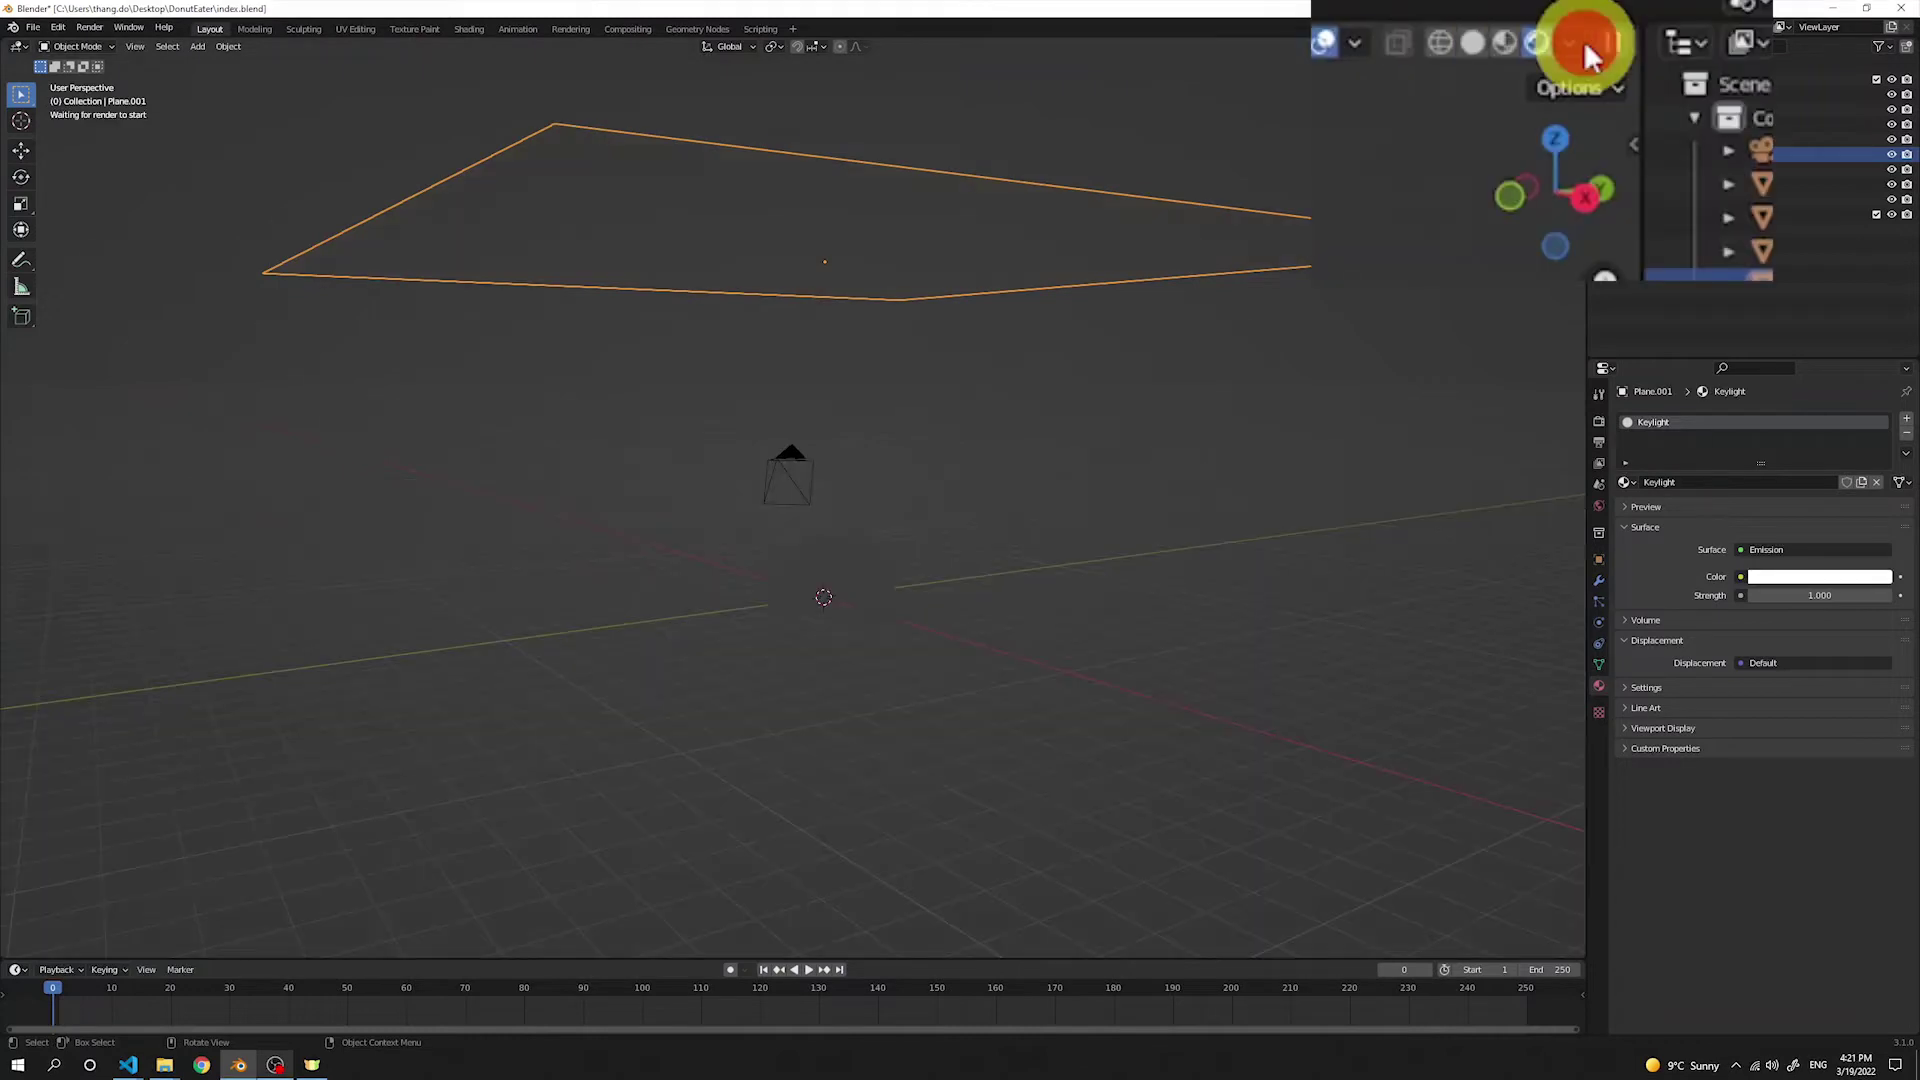
{"action": "scroll", "coordinate": [1032, 555], "scroll_direction": "up", "scroll_amount": 3}
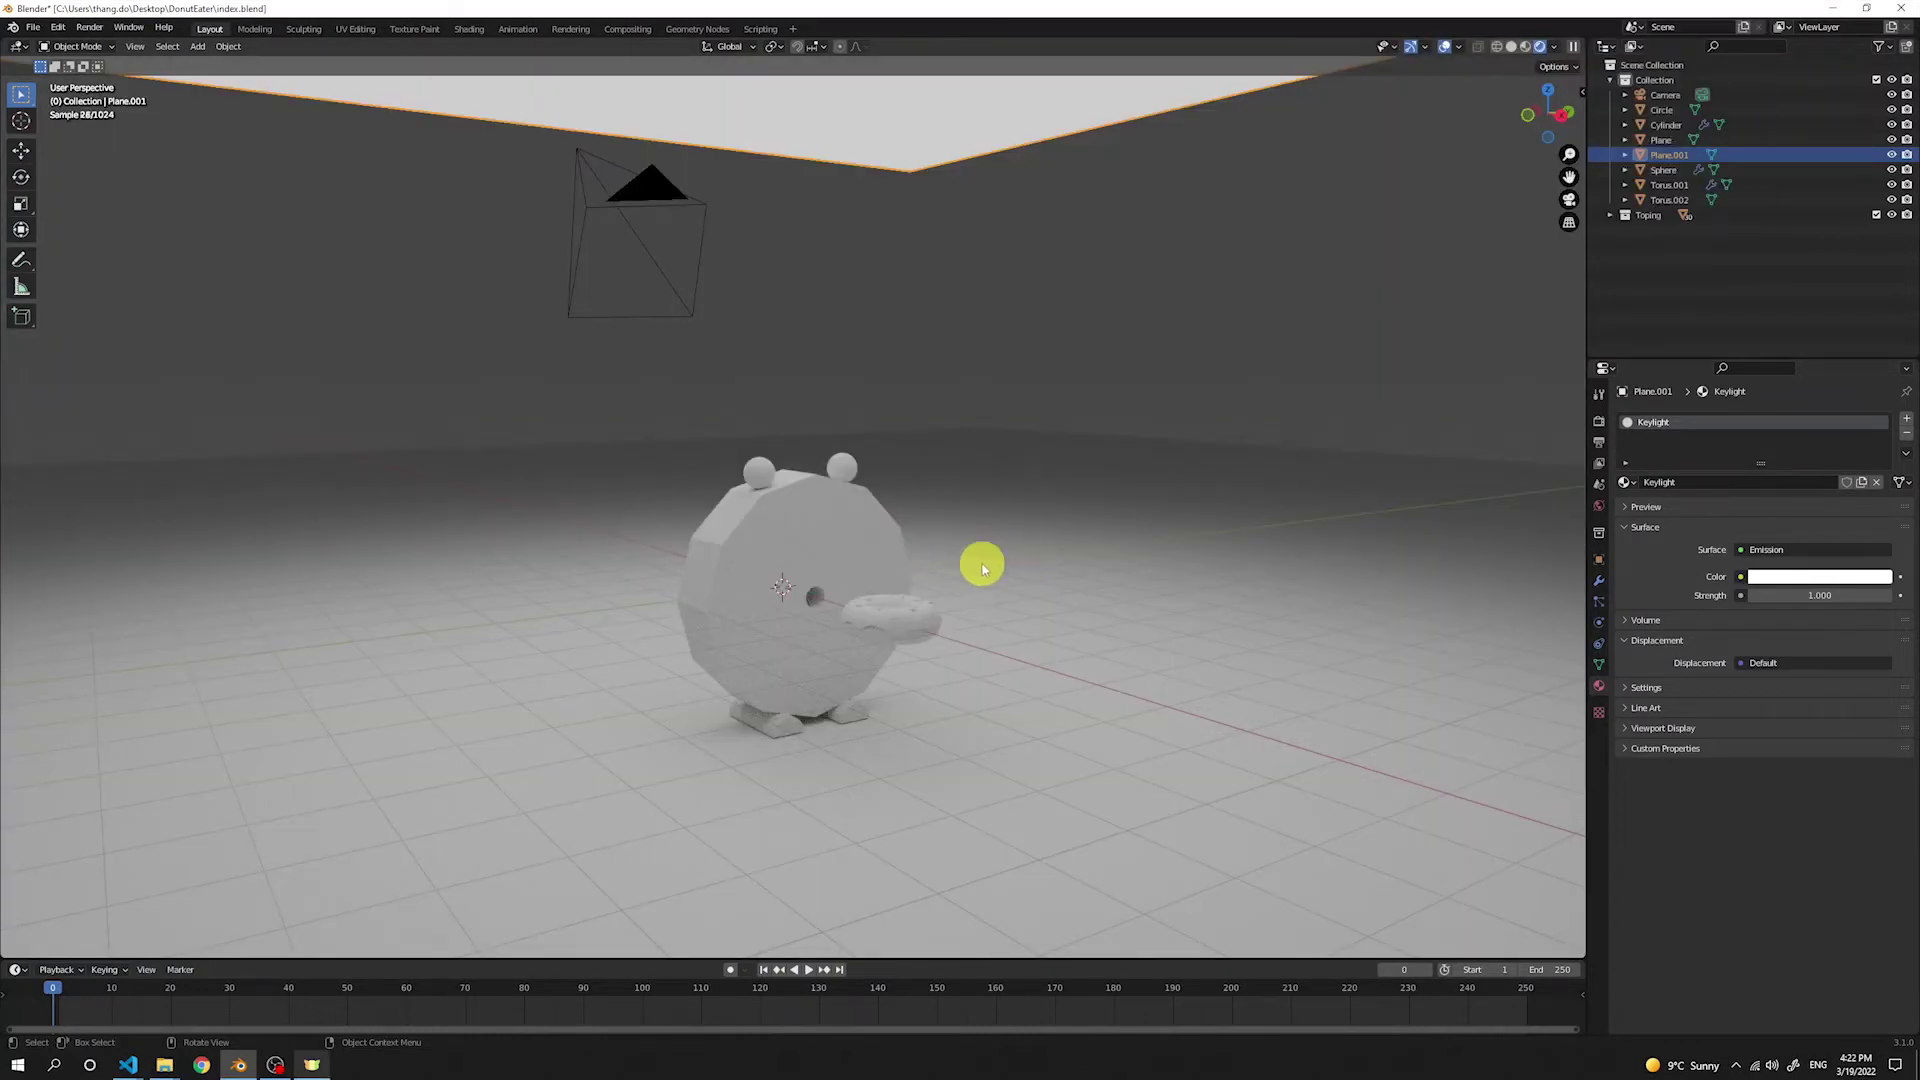
Step: Set the Keylight material's emission strength to 1.1 and finally to 1.2
{"action": "left_click", "coordinate": [1805, 597]}
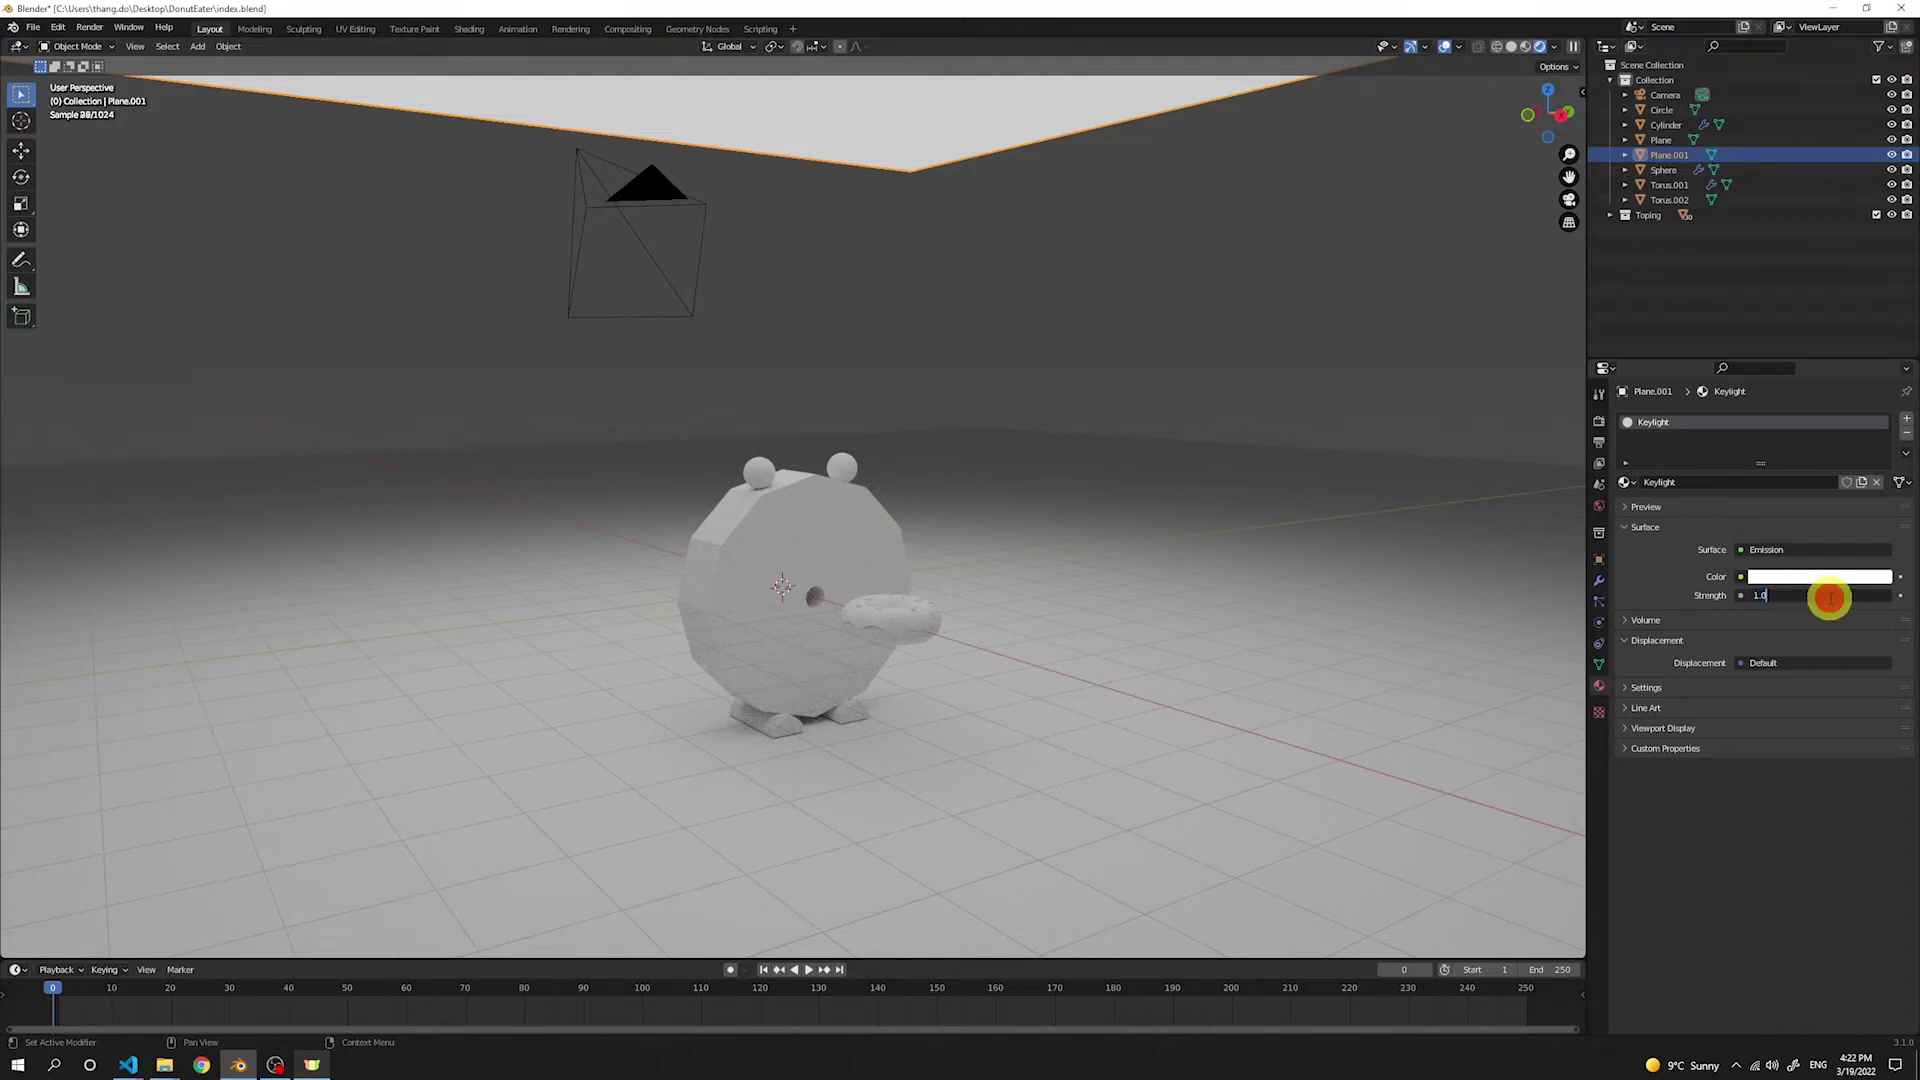
{"action": "key", "text": "BackSpace"}
{"action": "key", "text": "BackSpace"}
{"action": "type", "text": ".1"}
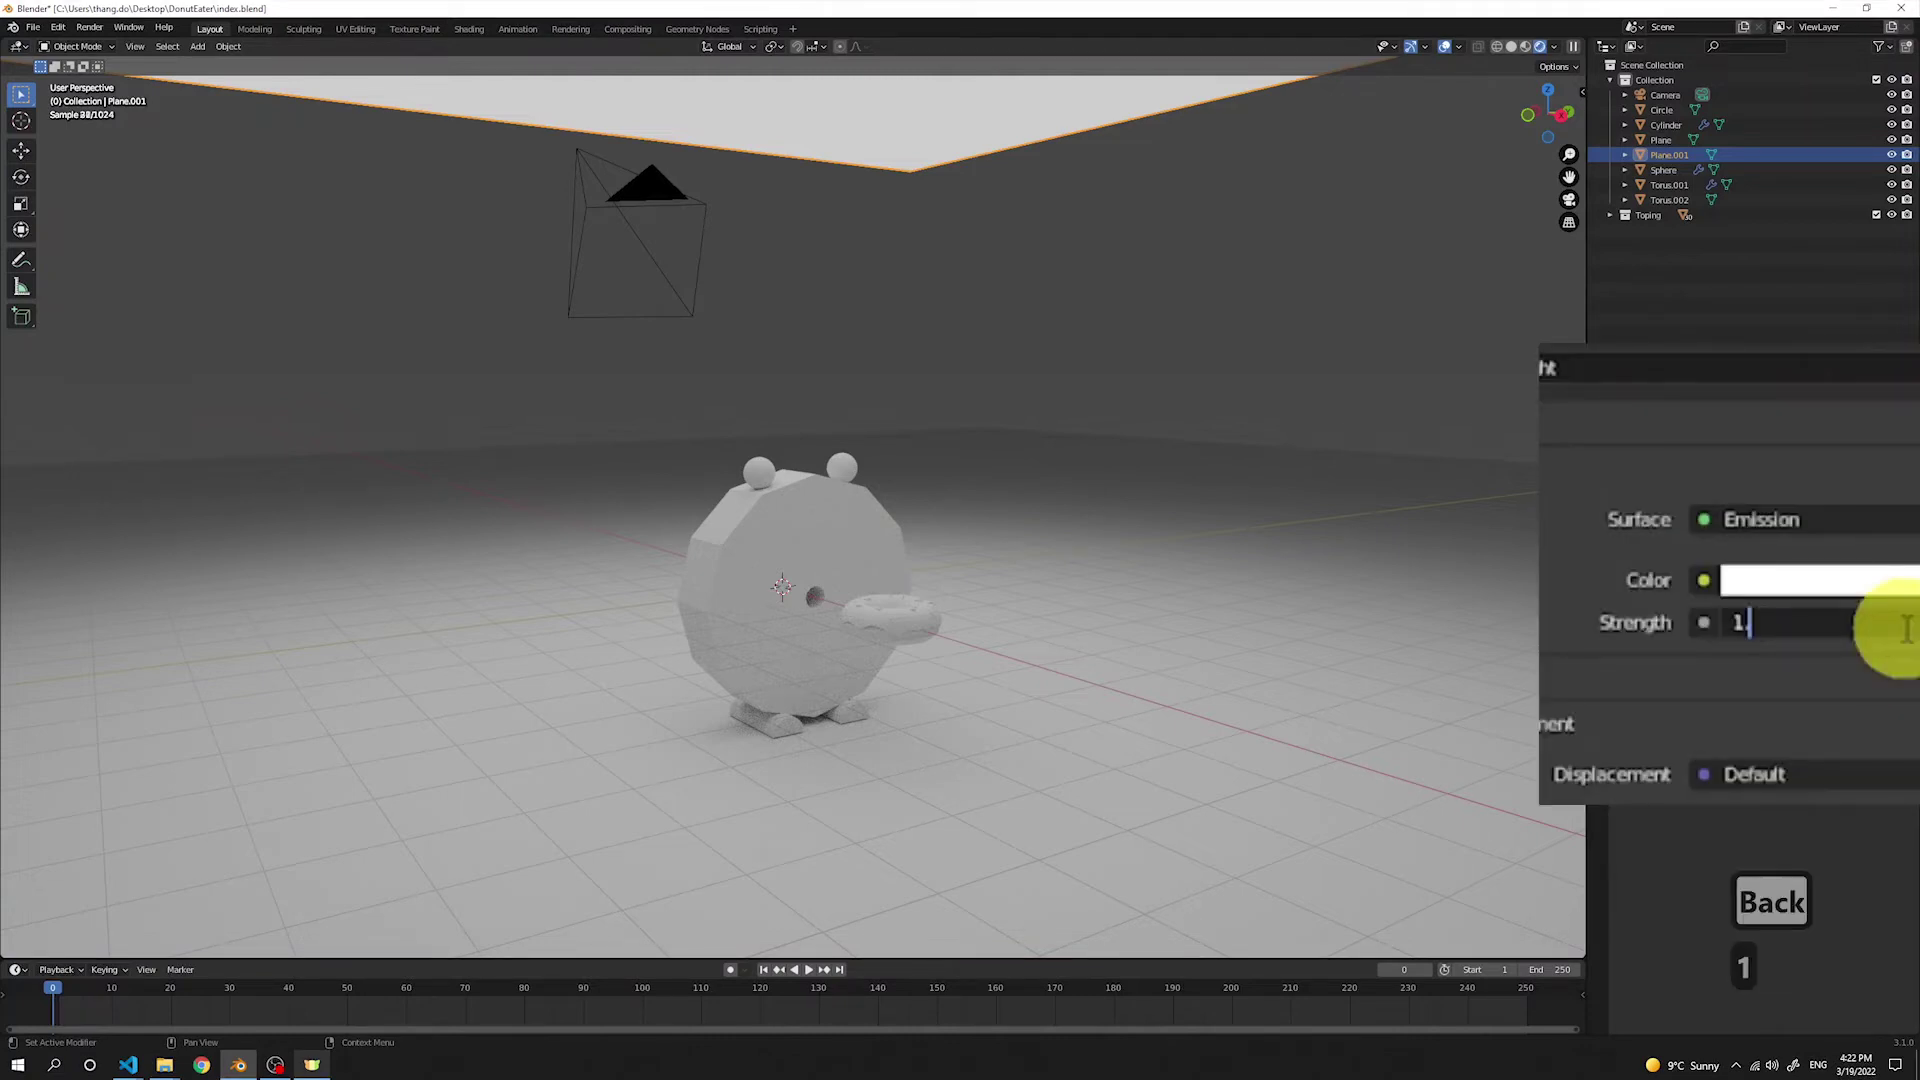
{"action": "key", "text": "Return"}
{"action": "left_click", "coordinate": [1907, 630]}
{"action": "key", "text": "BackSpace"}
{"action": "type", "text": "2"}
{"action": "key", "text": "Return"}
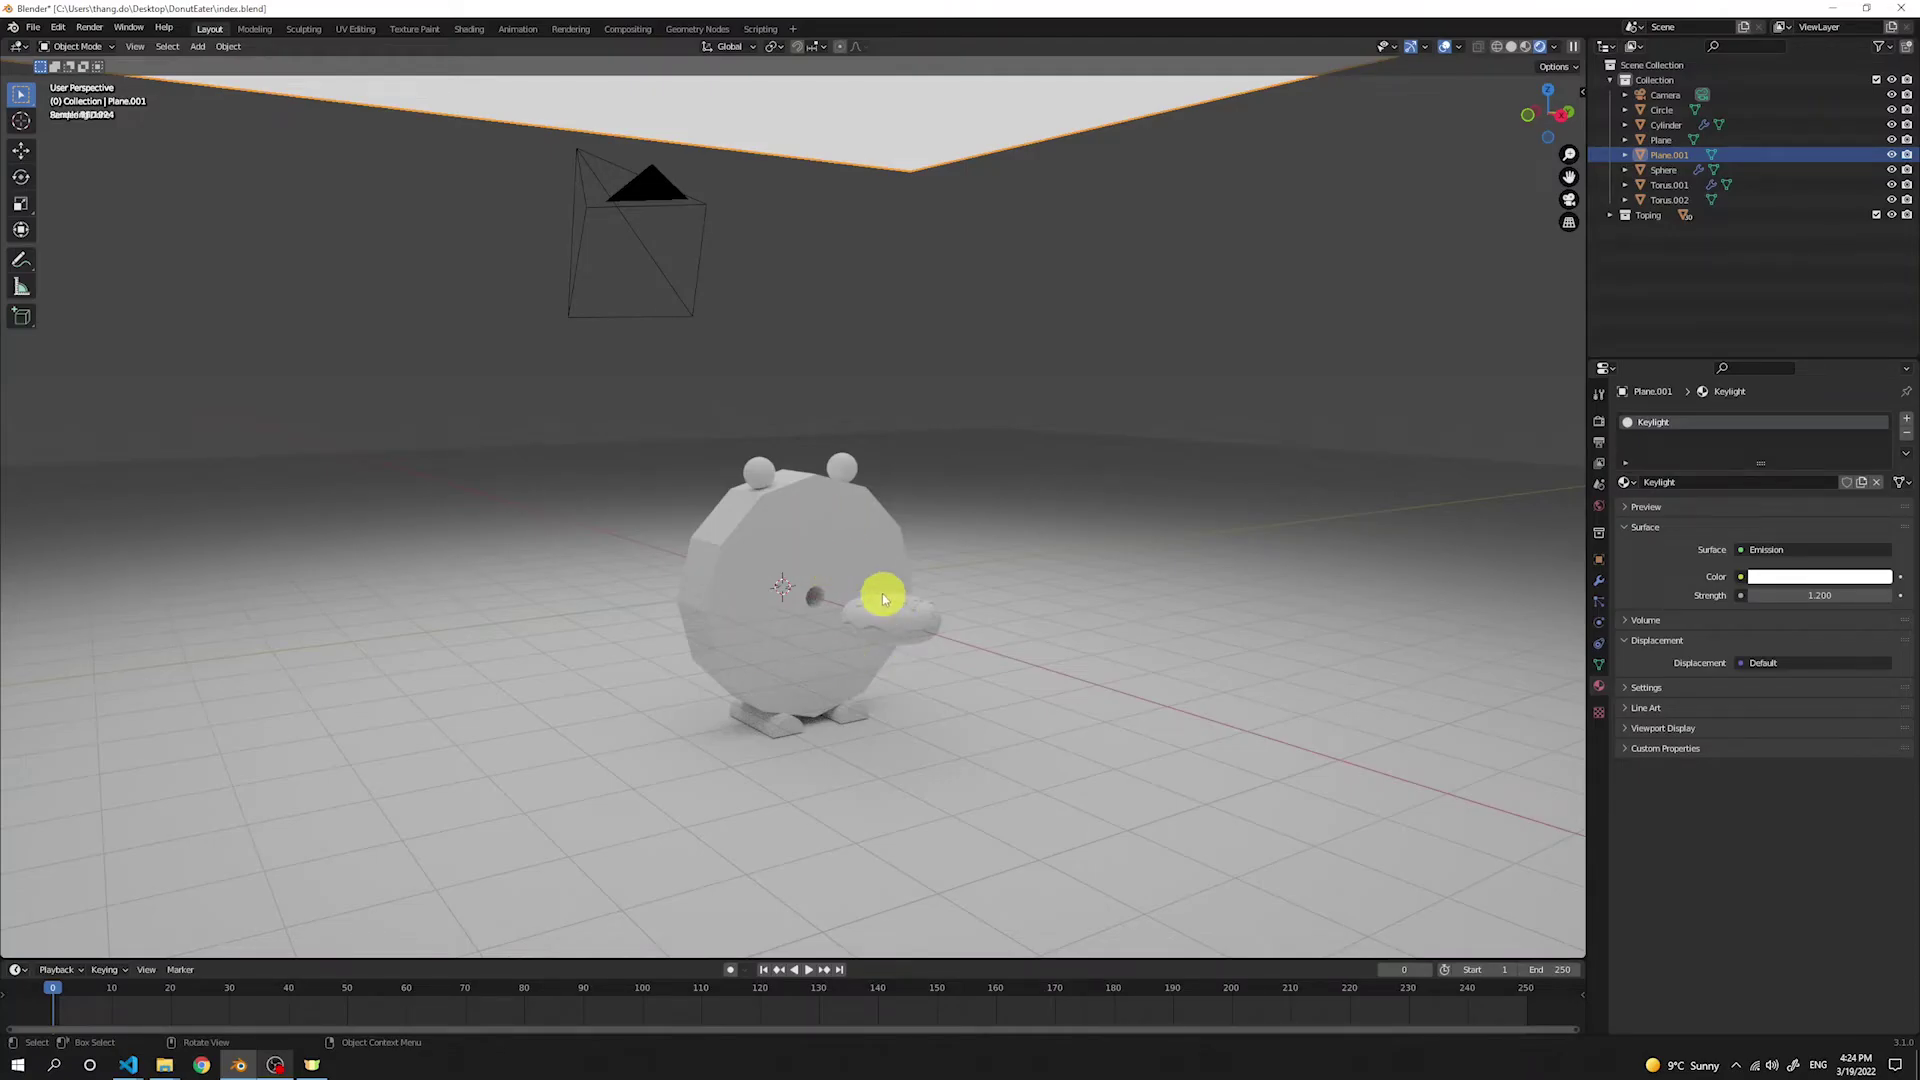
Step: Return the viewport to solid shading, select the eye spheres and give them a new material named Eyes
{"action": "left_click", "coordinate": [1510, 50]}
{"action": "scroll", "coordinate": [746, 502], "scroll_direction": "up", "scroll_amount": 5}
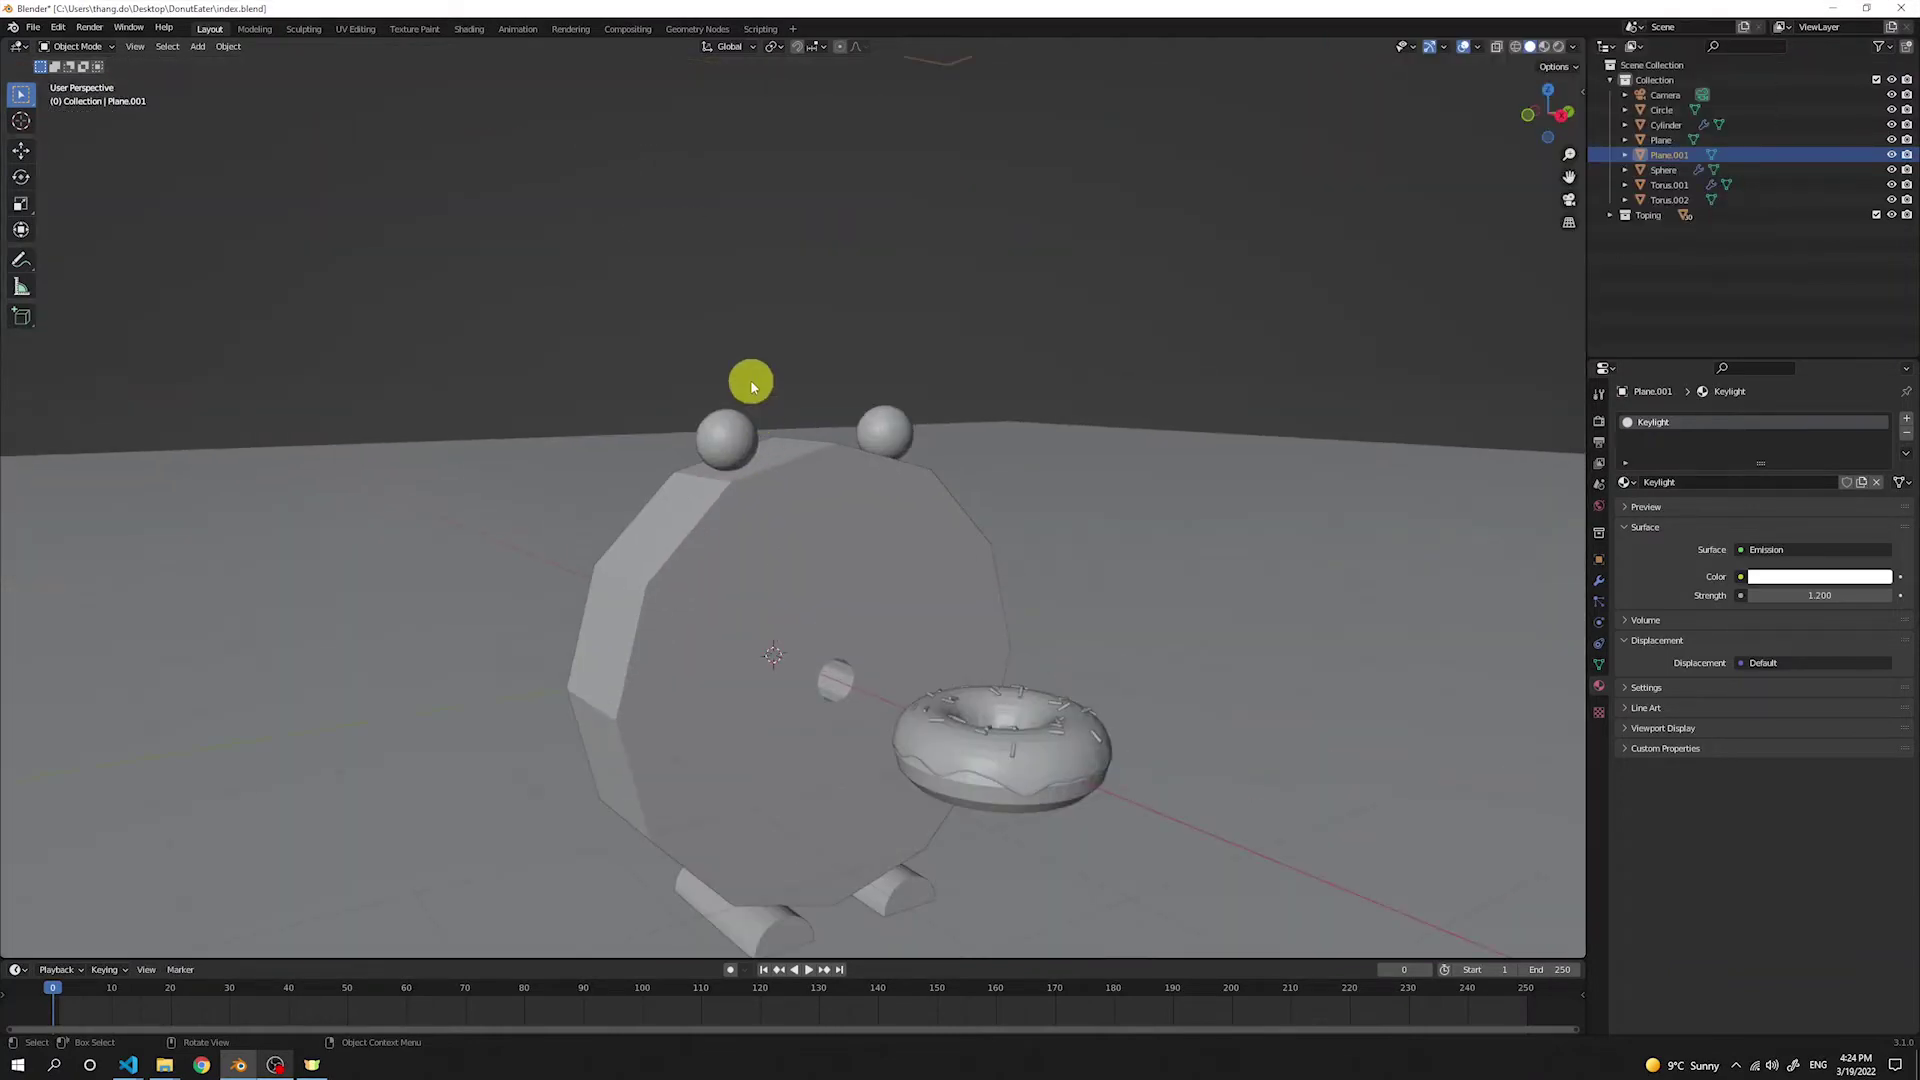
{"action": "scroll", "coordinate": [752, 385], "scroll_direction": "up", "scroll_amount": 4}
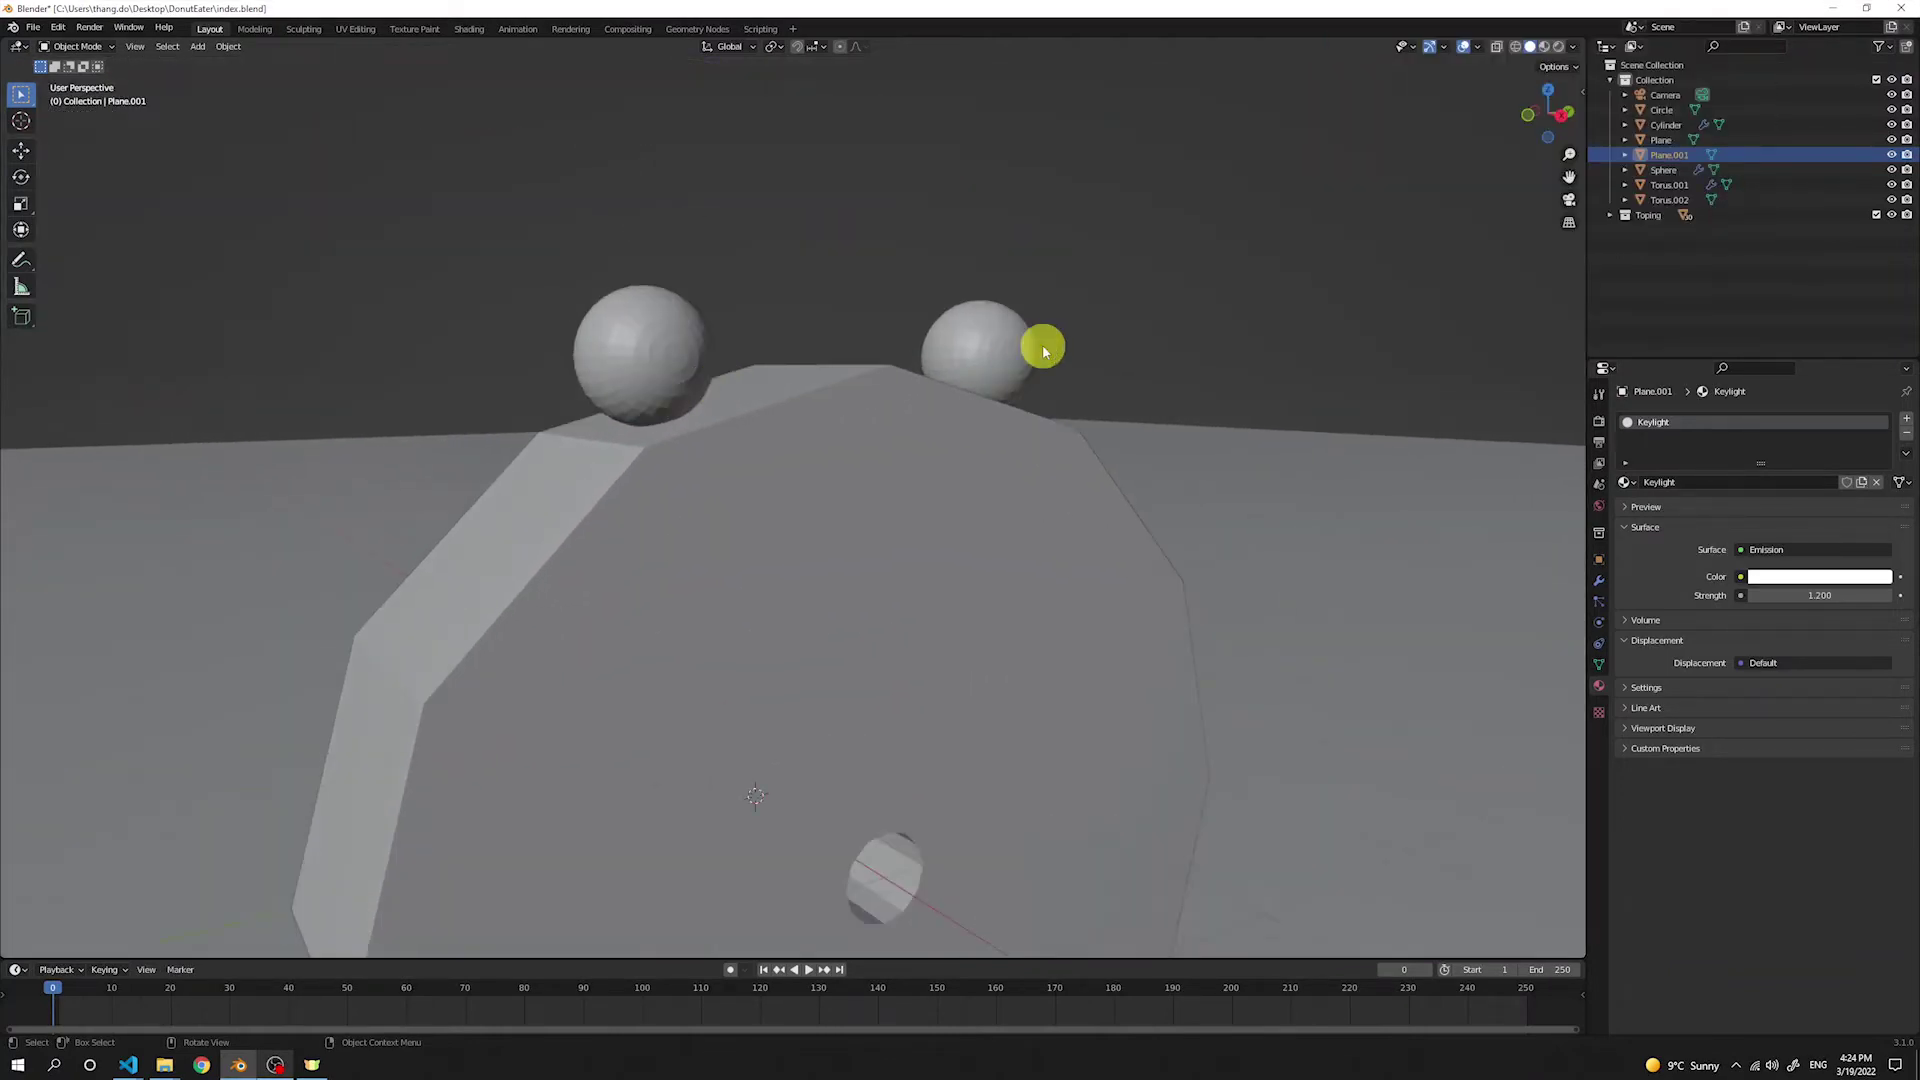
{"action": "left_click", "coordinate": [1017, 341]}
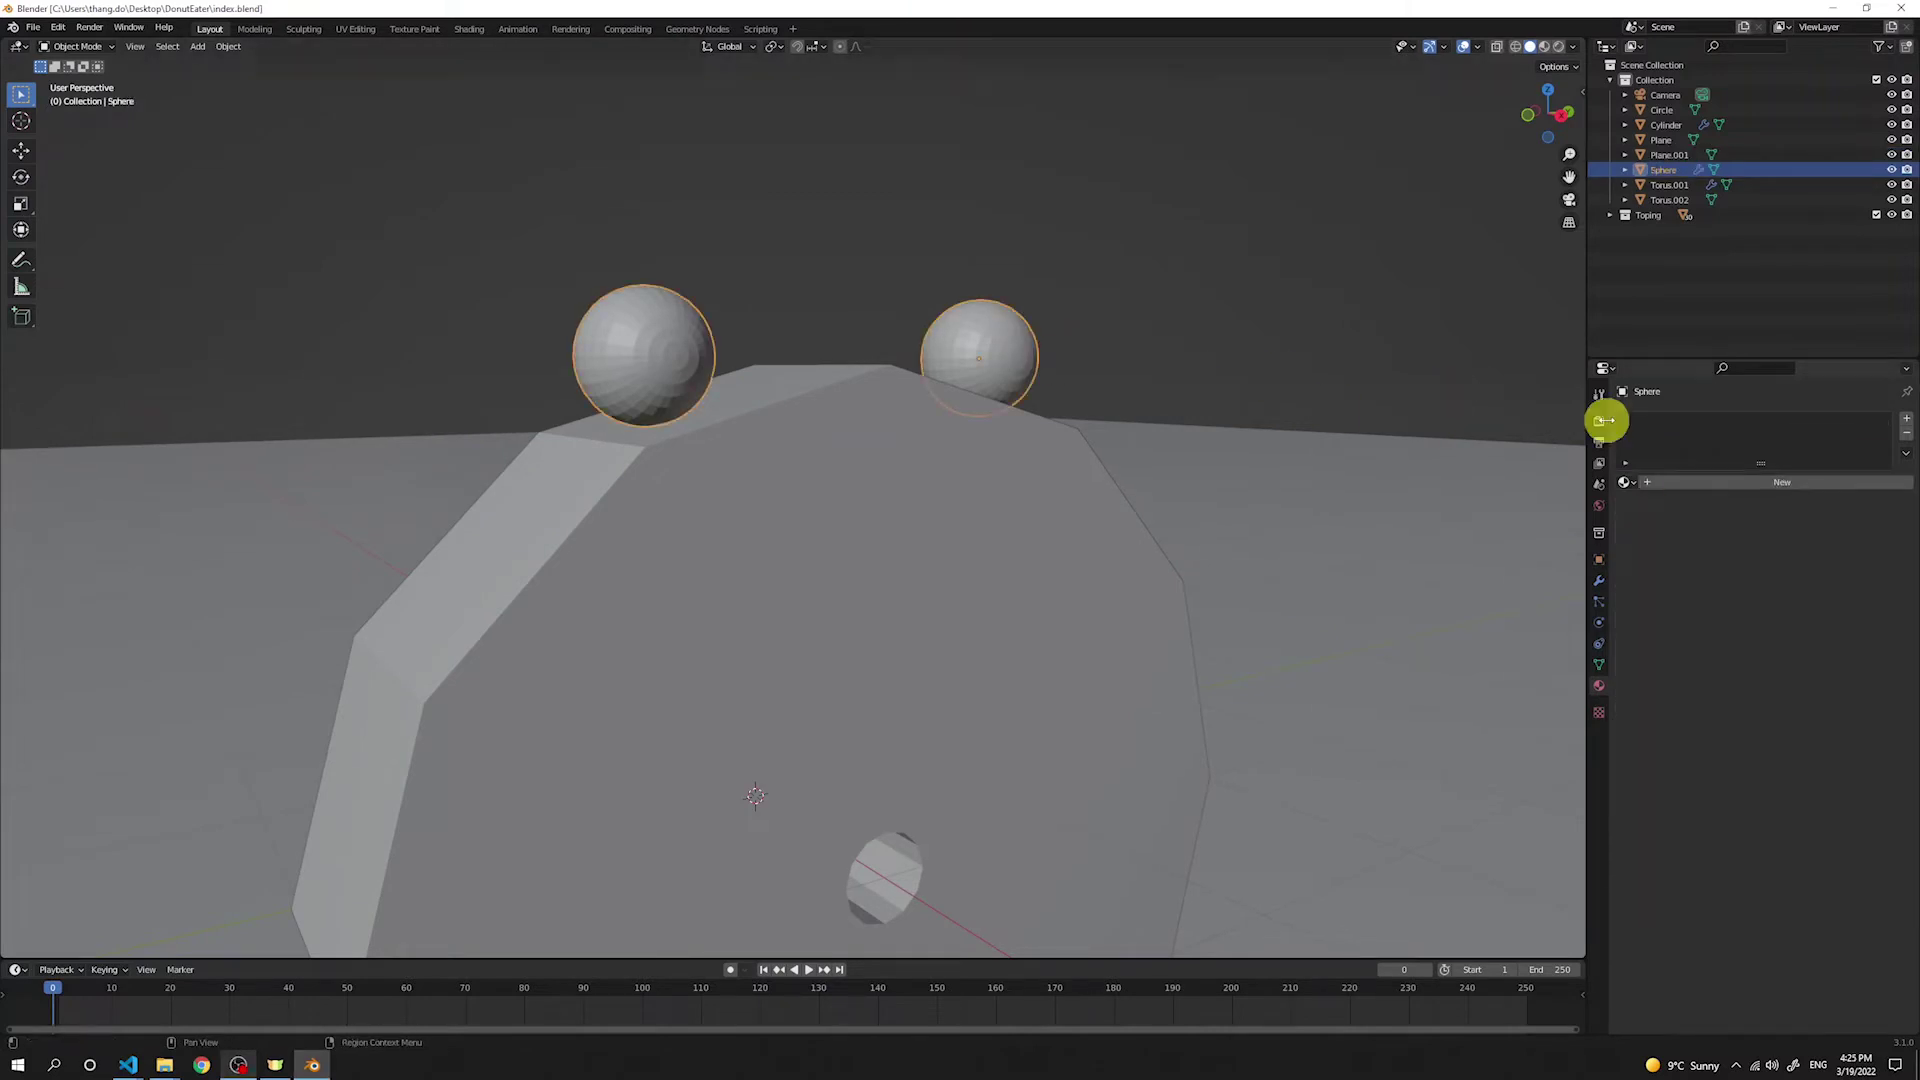
{"action": "left_click", "coordinate": [1668, 482]}
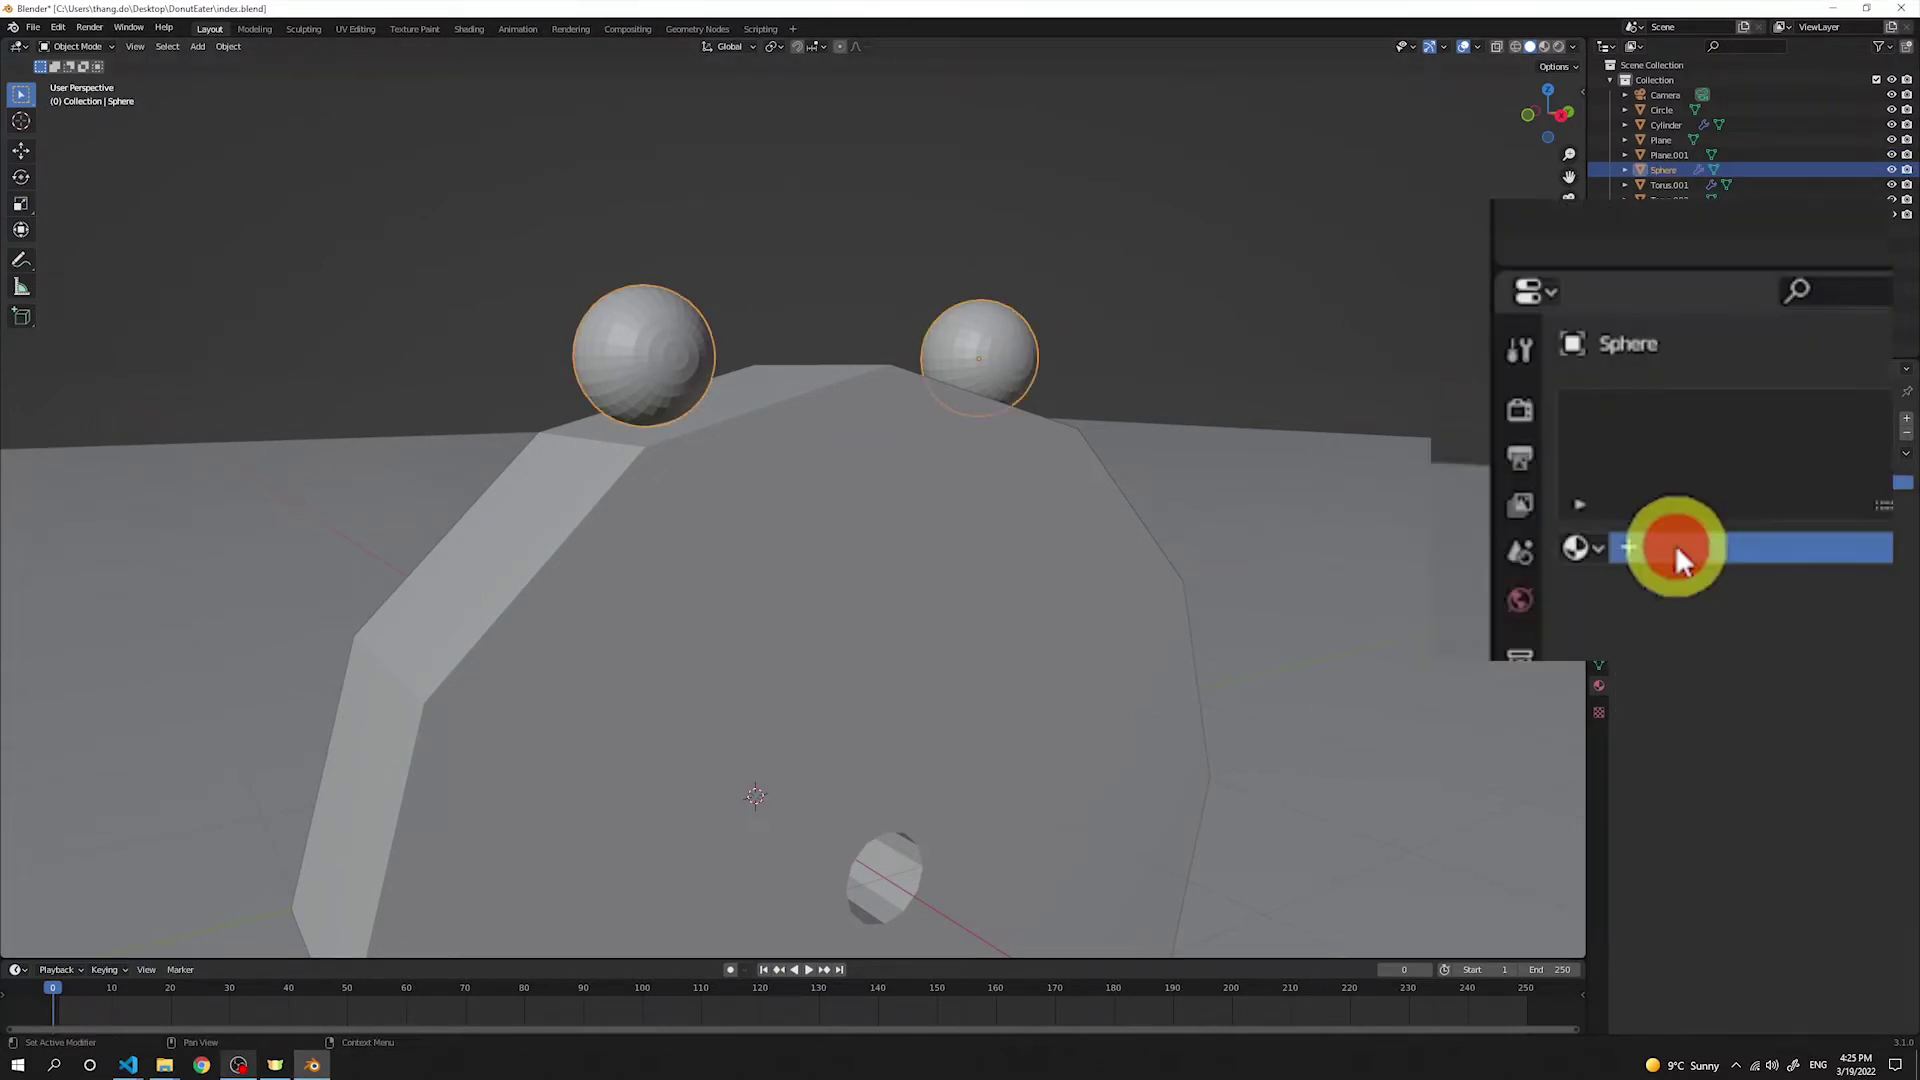
{"action": "double_click", "coordinate": [1696, 482]}
{"action": "type", "text": "Eyes"}
{"action": "key", "text": "Return"}
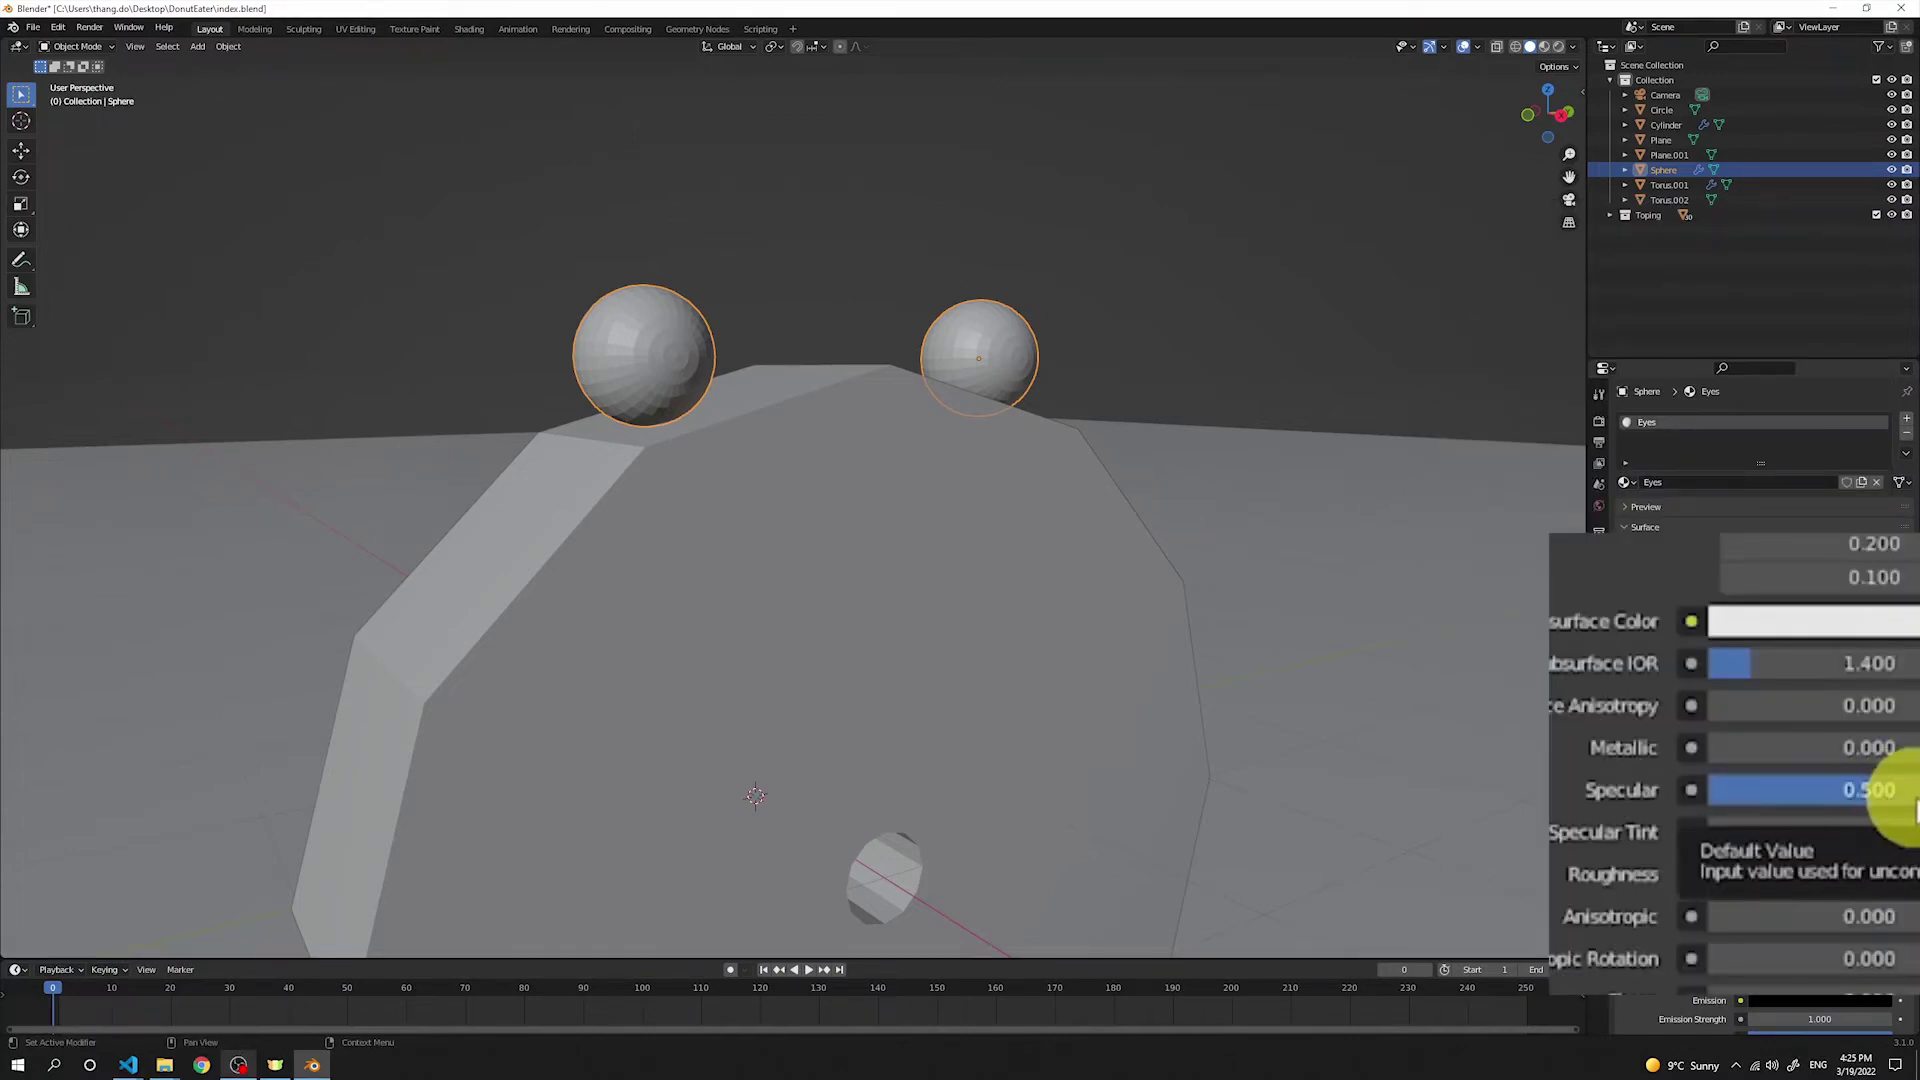
Step: Set the Eyes material's Specular value to 0.8
{"action": "left_click_drag", "start_coordinate": [1847, 789], "coordinate": [1890, 791]}
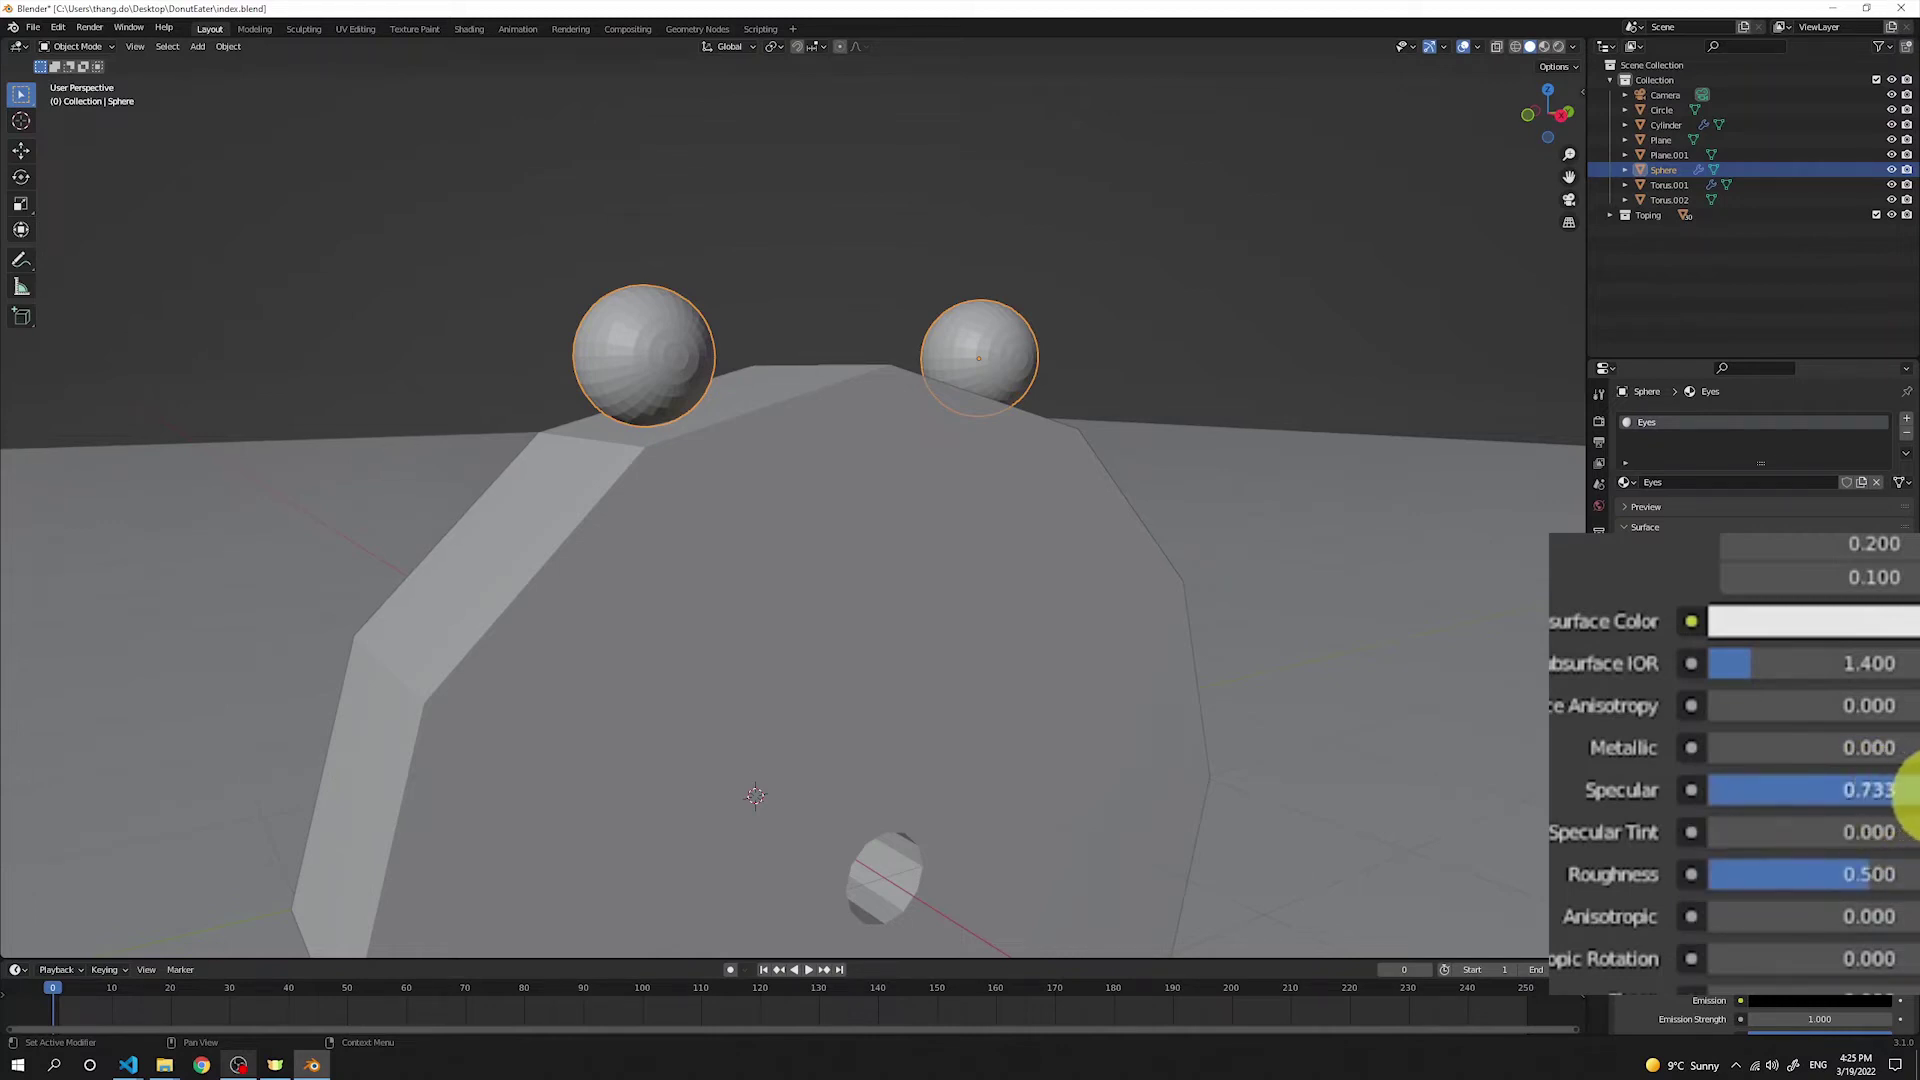
{"action": "left_click", "coordinate": [1915, 790]}
{"action": "type", "text": "0.8"}
{"action": "key", "text": "Return"}
Step: In Edit Mode with face selection, select the pole faces and the two surrounding face rings at the eye's front as the pupil
{"action": "key", "text": "Tab"}
{"action": "key", "text": "KP_Decimal"}
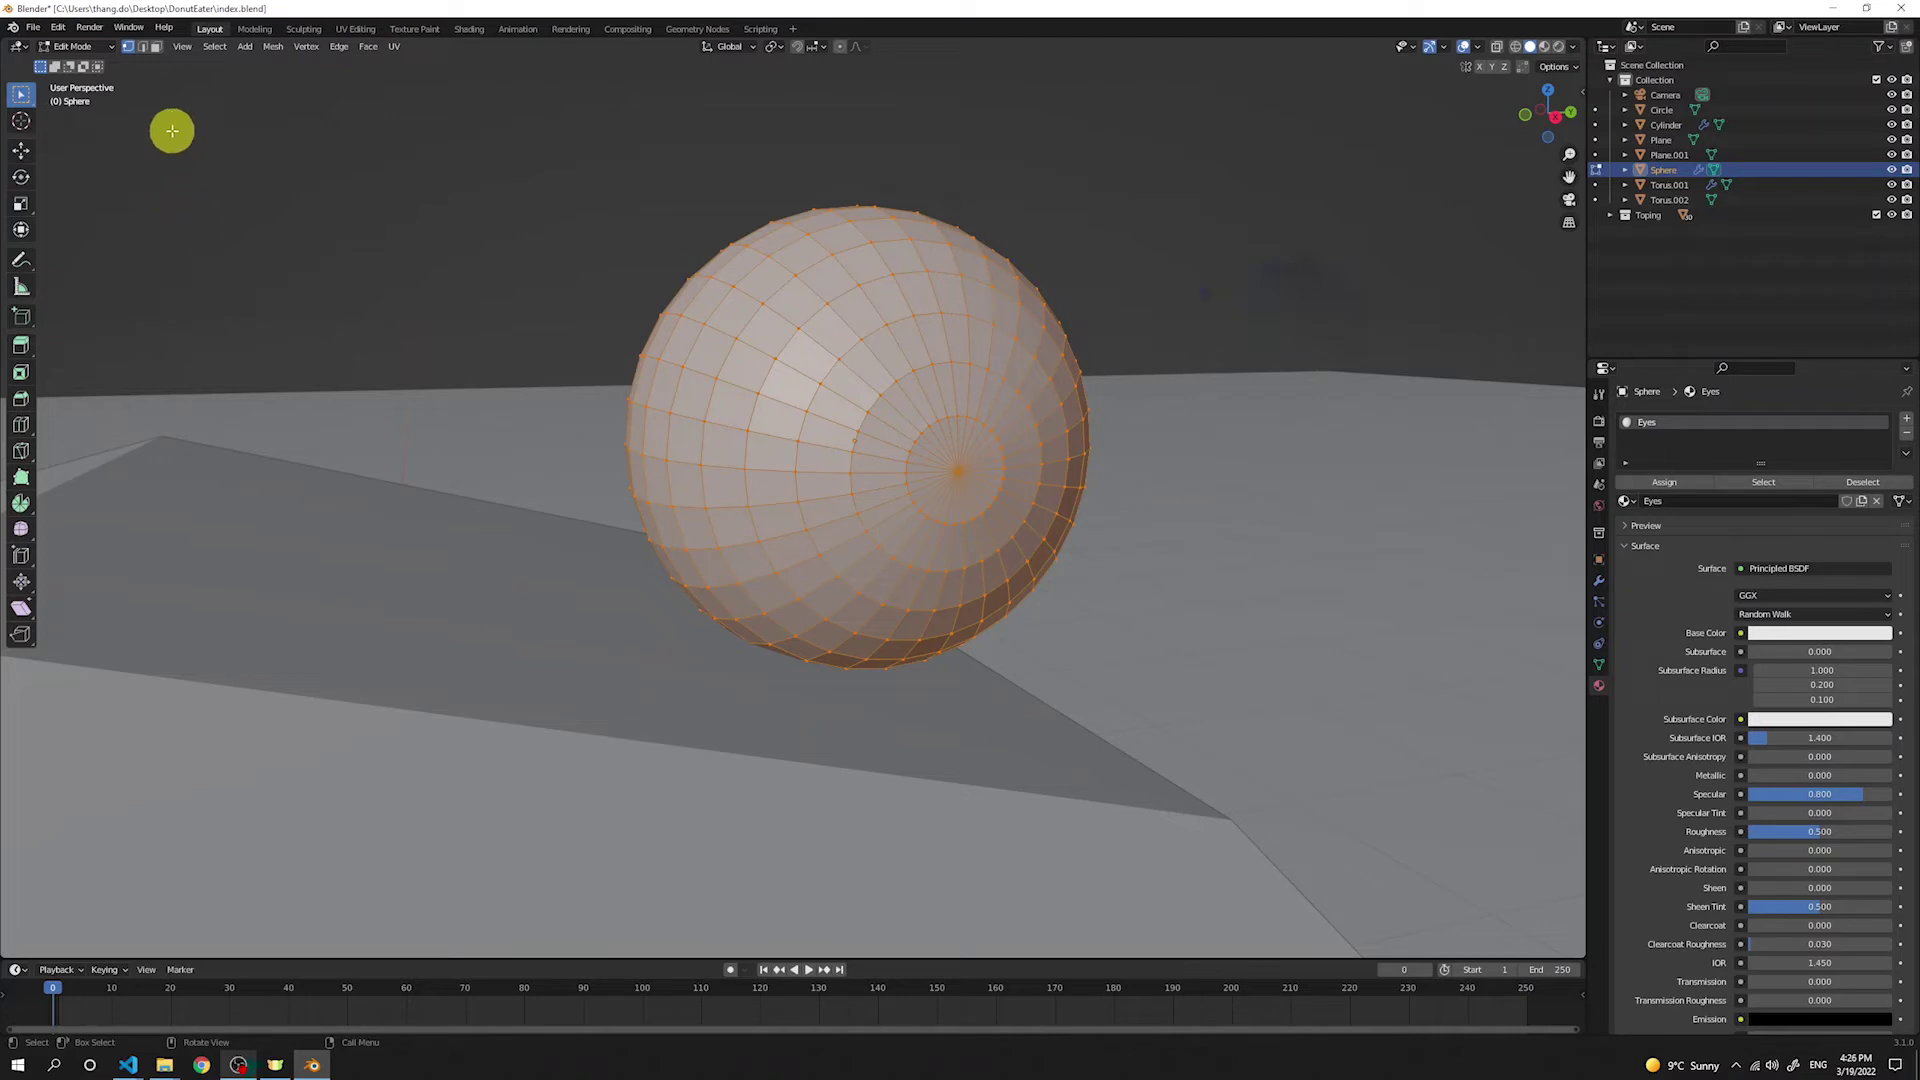
{"action": "left_click", "coordinate": [199, 49]}
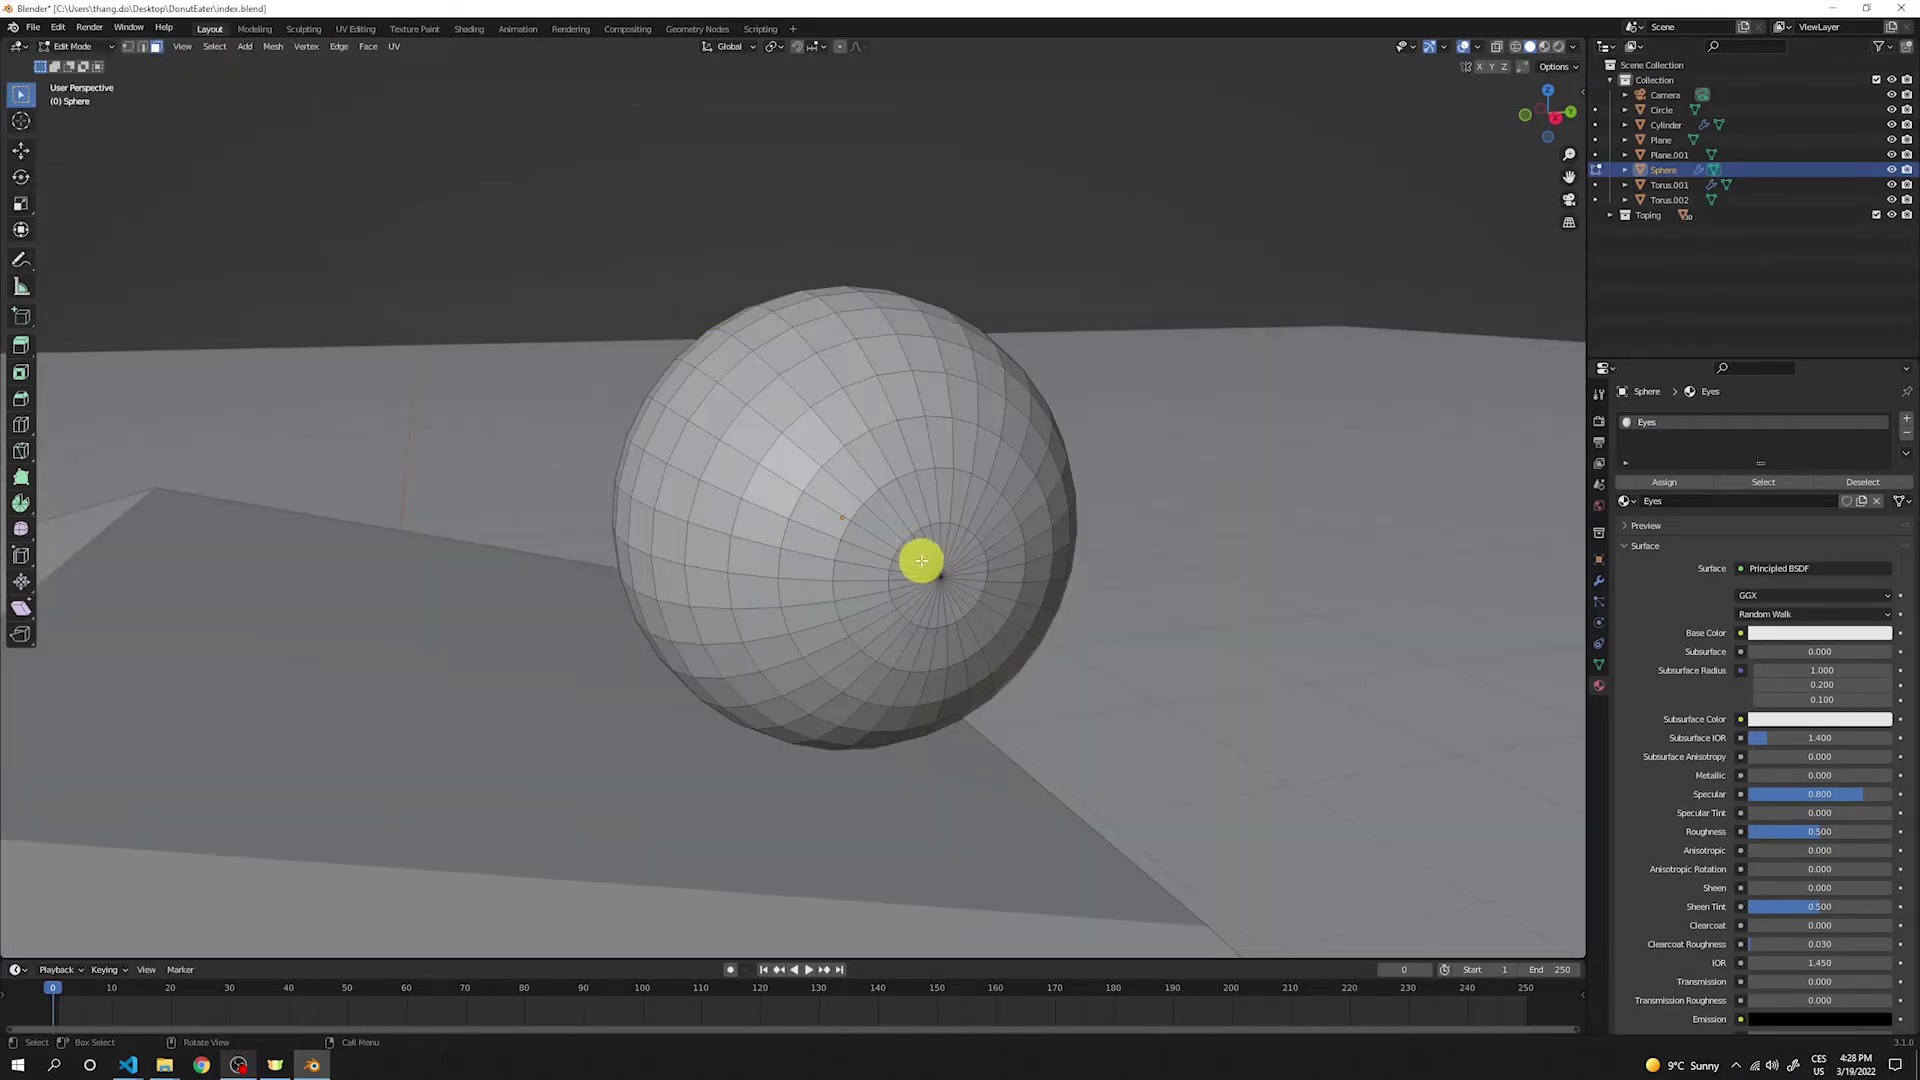
{"action": "left_click", "coordinate": [920, 559]}
{"action": "left_click", "coordinate": [961, 596], "text": "alt"}
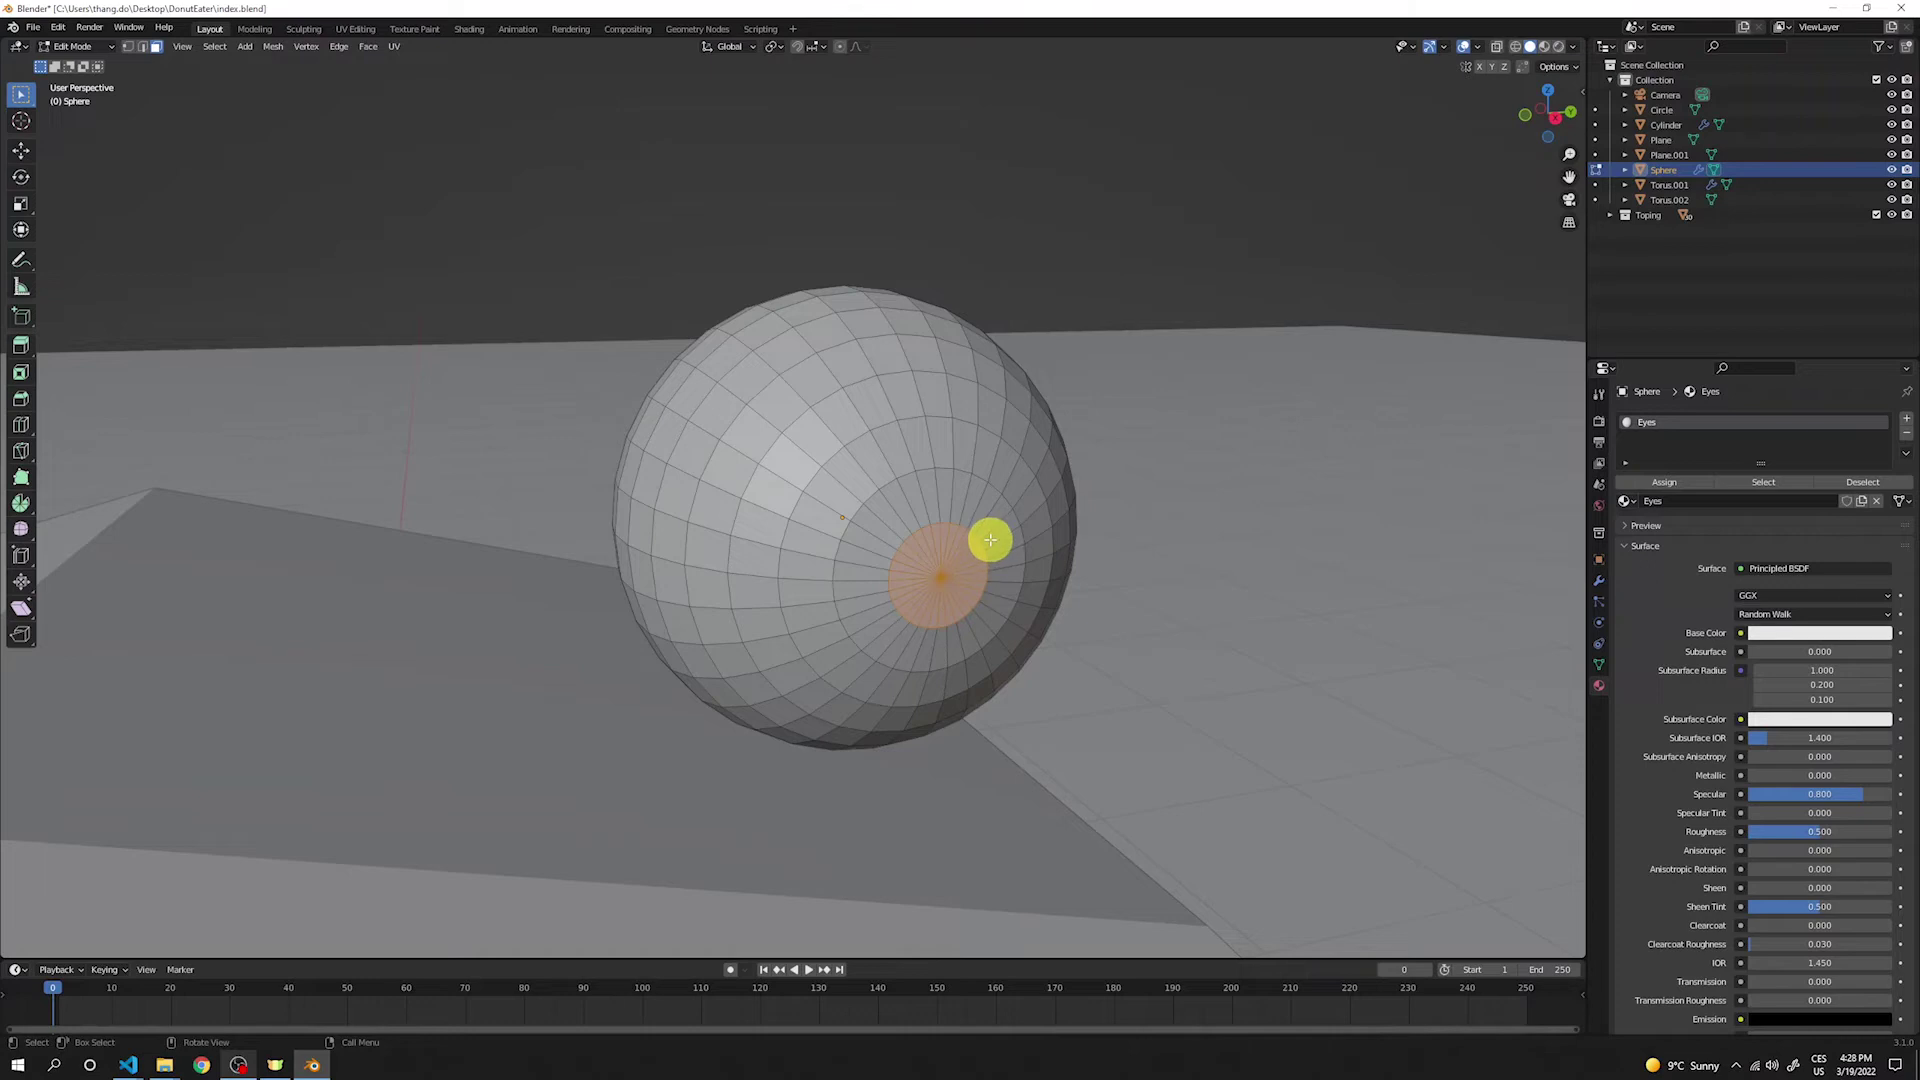
{"action": "left_click", "coordinate": [929, 485], "text": "alt+shift"}
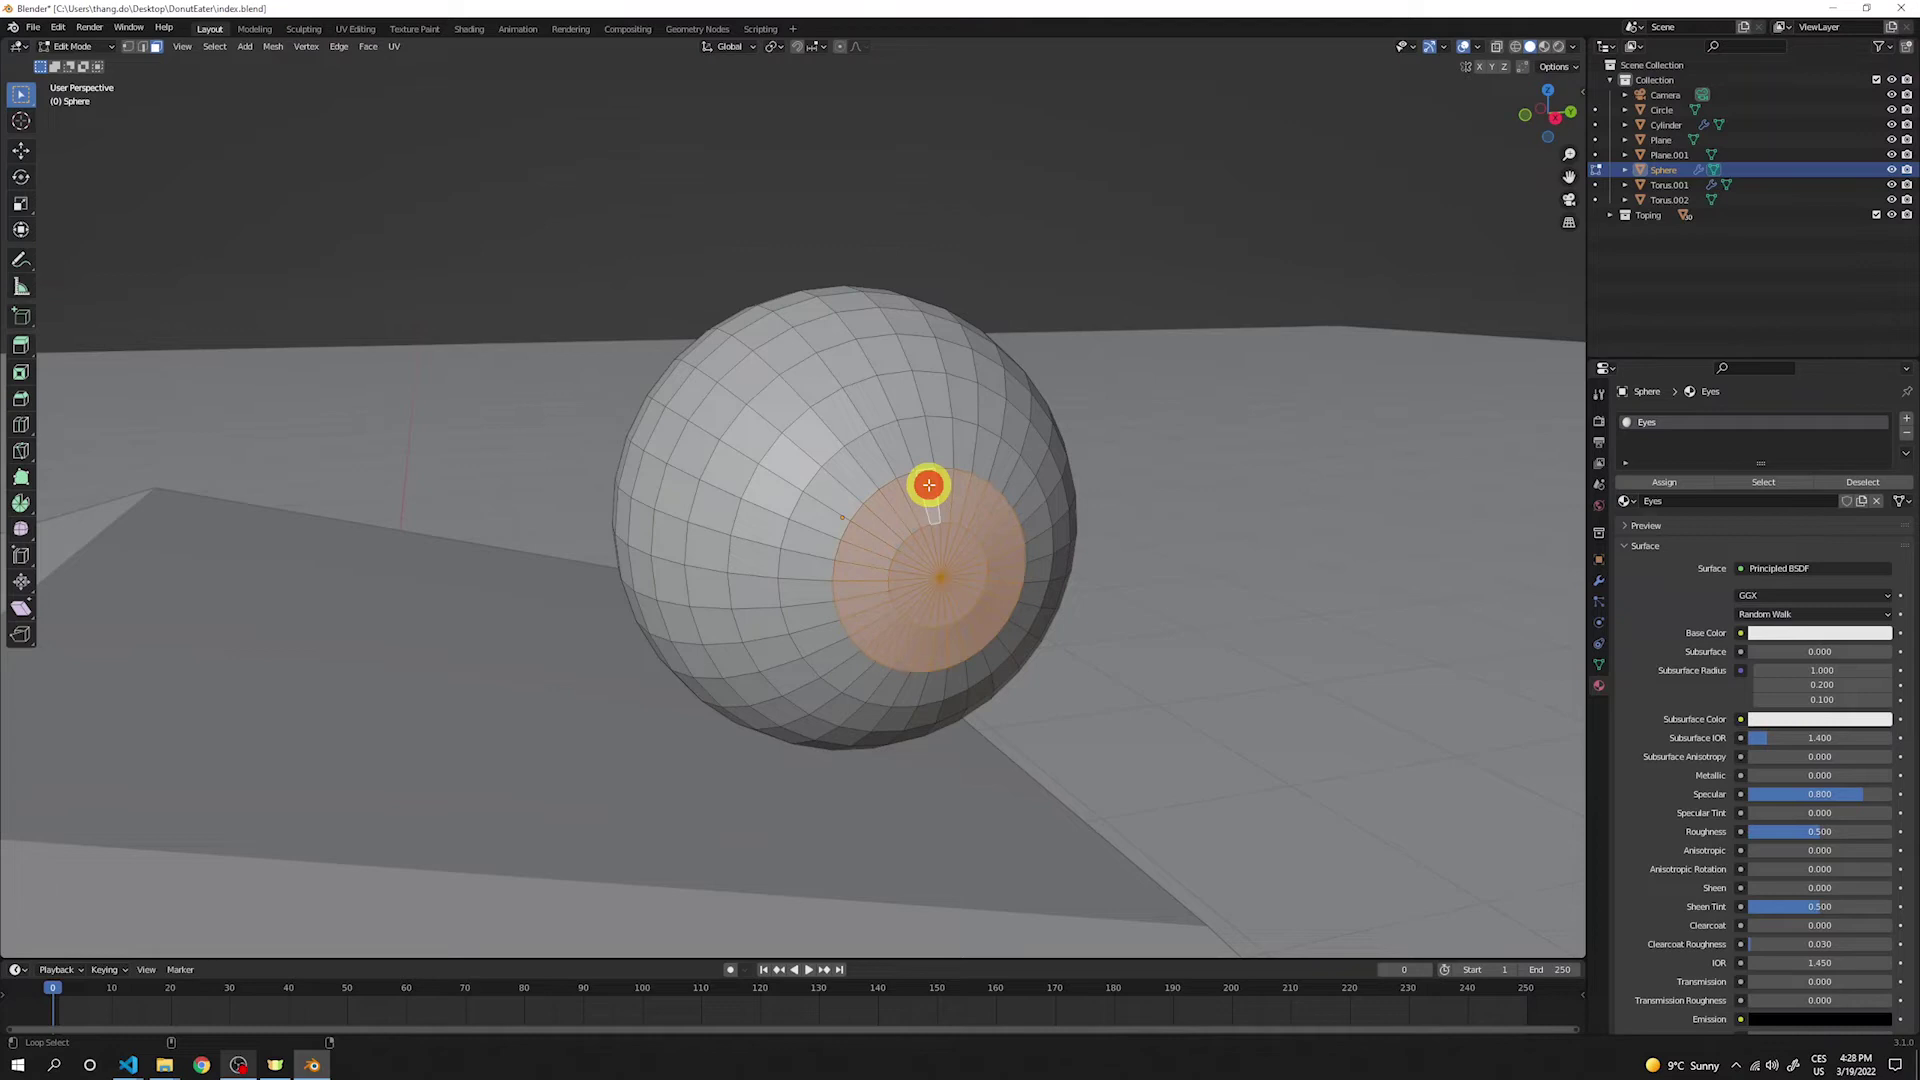
{"action": "left_click", "coordinate": [918, 451], "text": "alt+shift"}
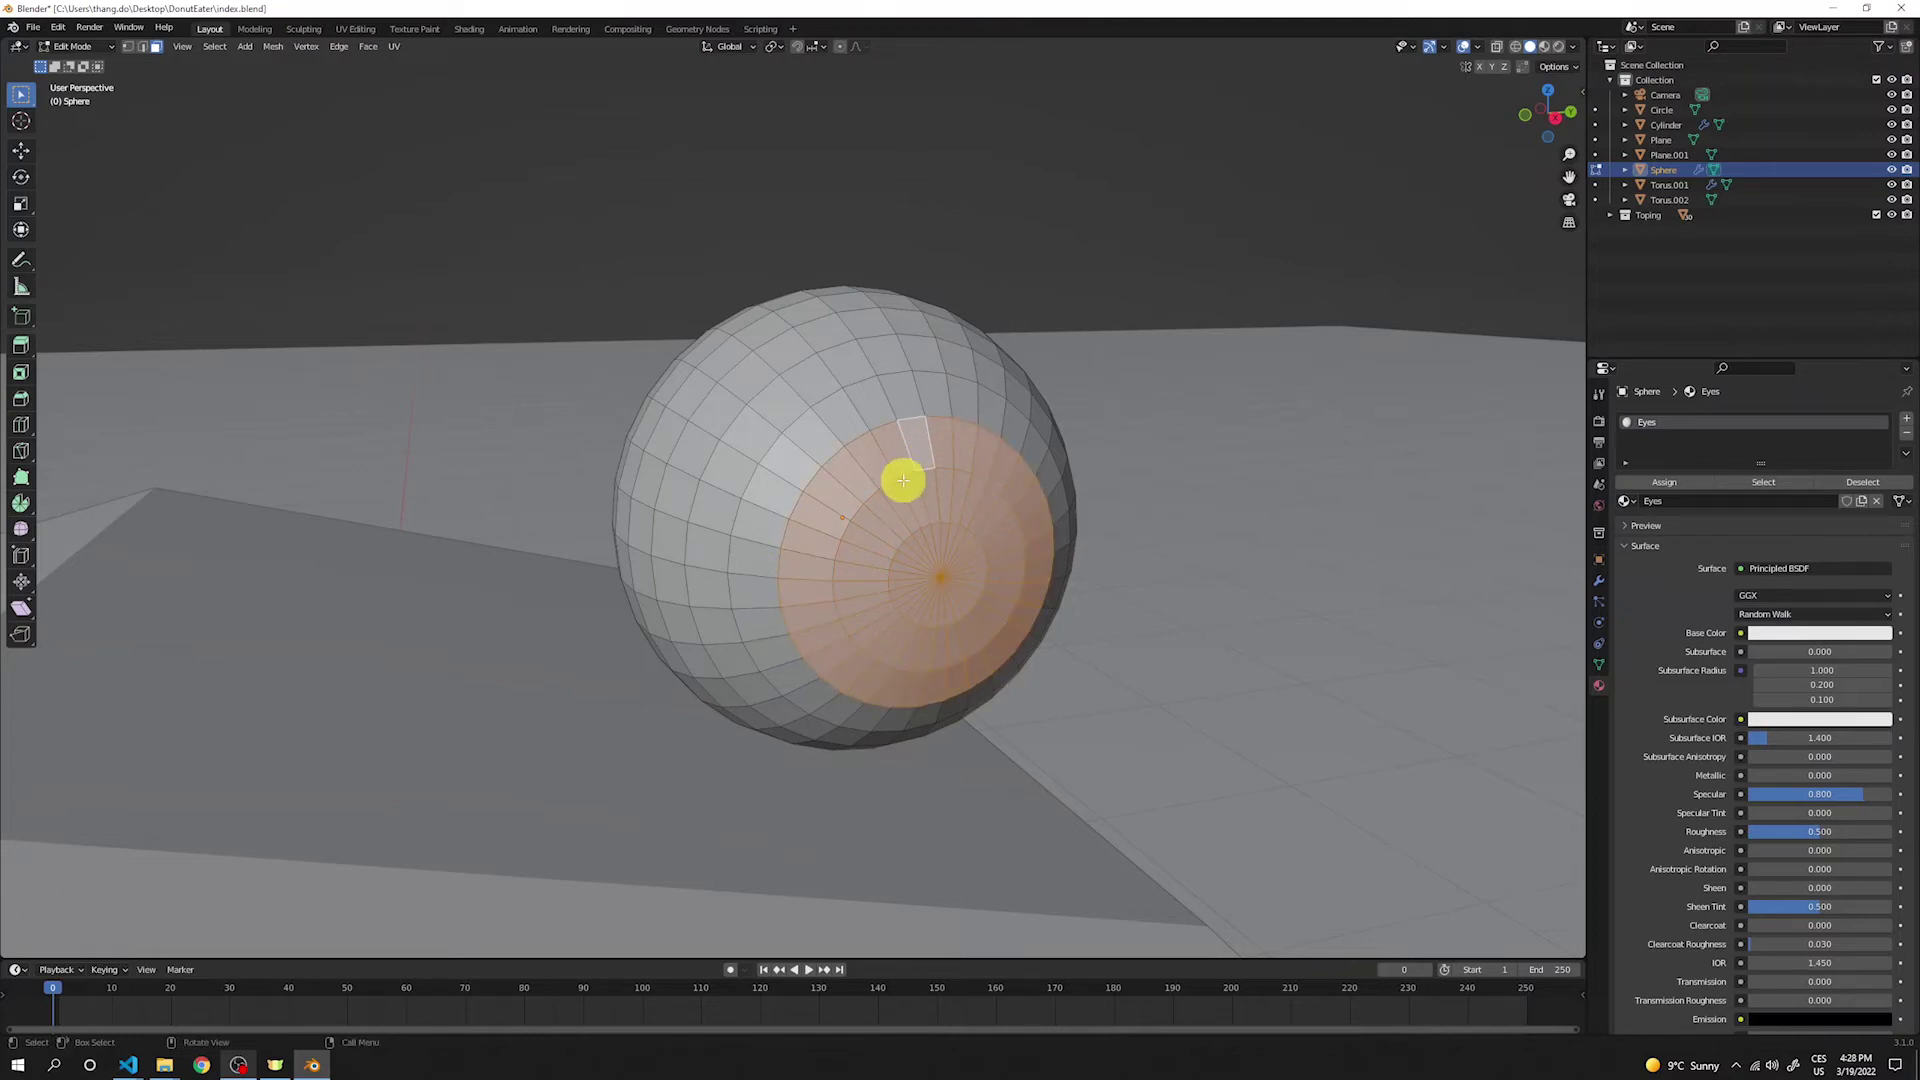
Step: Add a second eye material named BlackEye with a black base color and assign it to the selected pupil faces
{"action": "left_click", "coordinate": [1883, 412]}
{"action": "left_click", "coordinate": [1701, 524]}
{"action": "double_click", "coordinate": [1709, 524]}
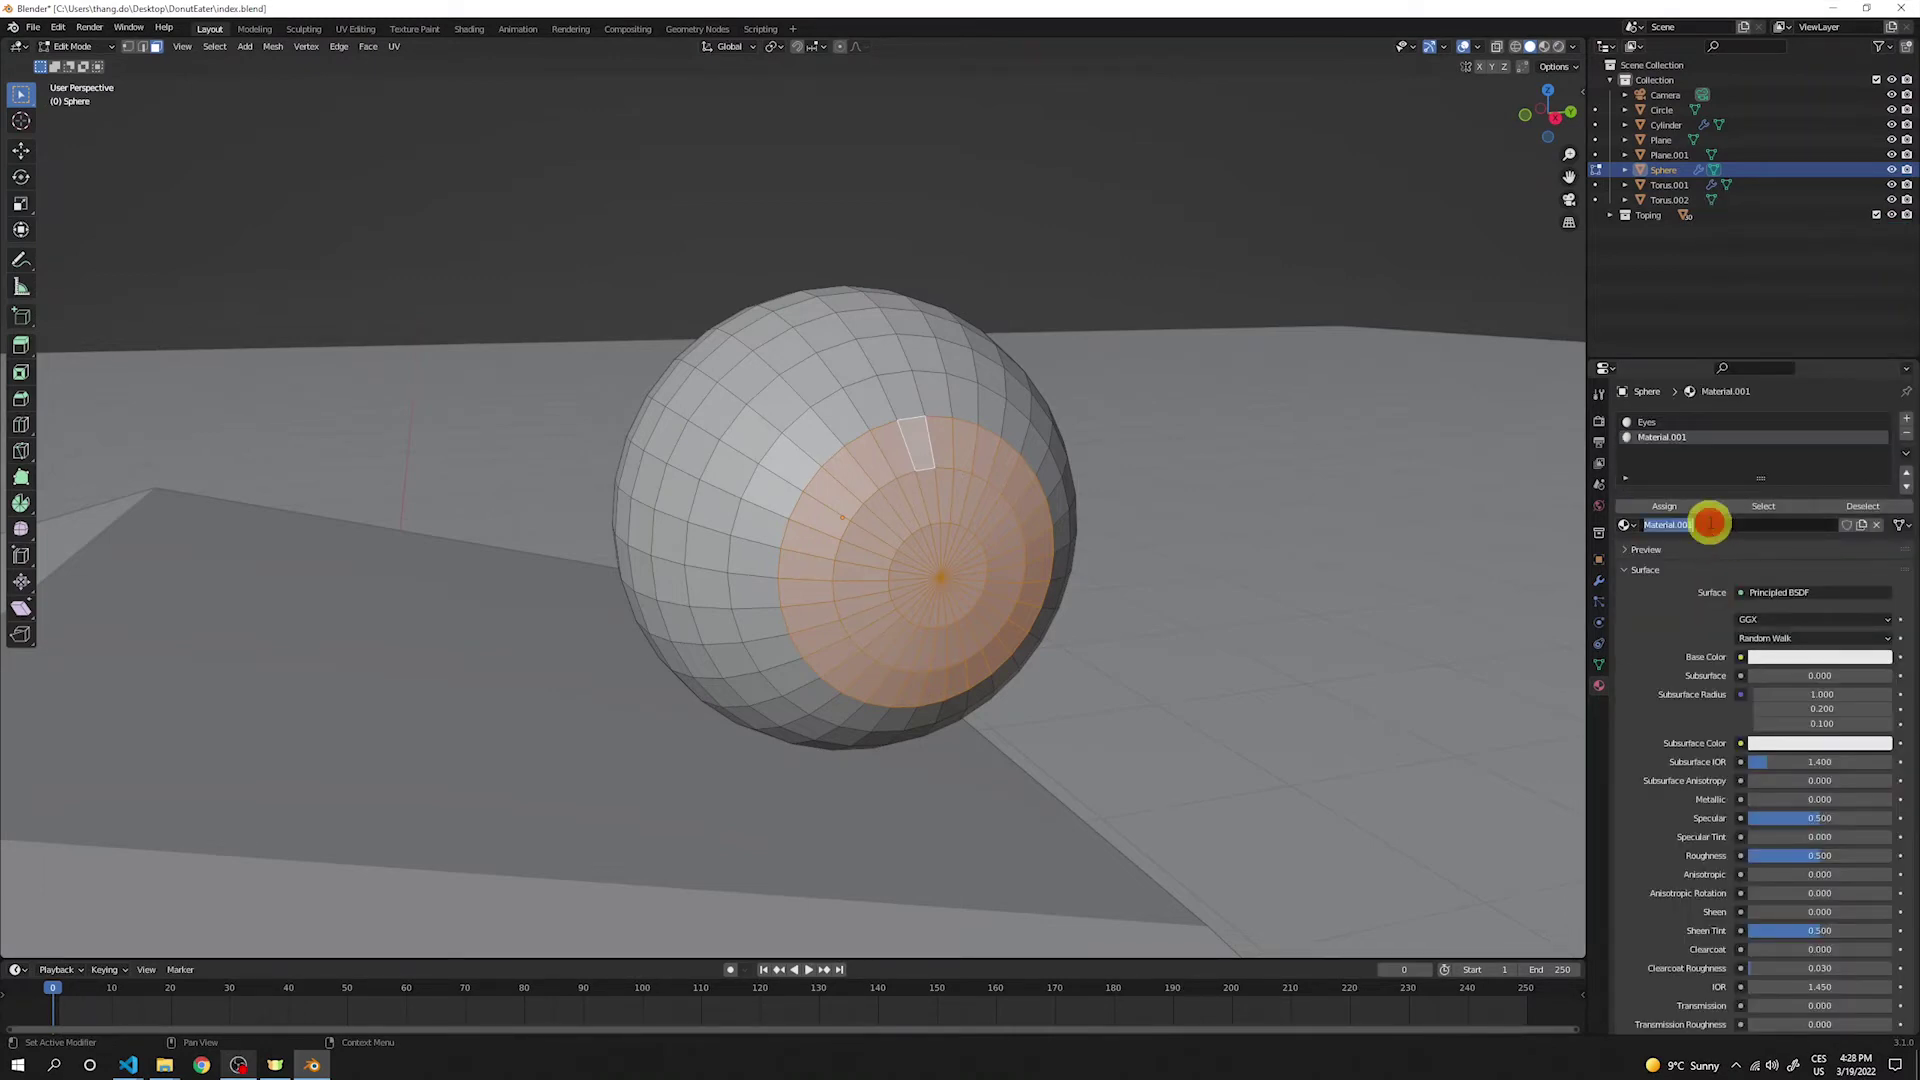
{"action": "type", "text": "BlackEye"}
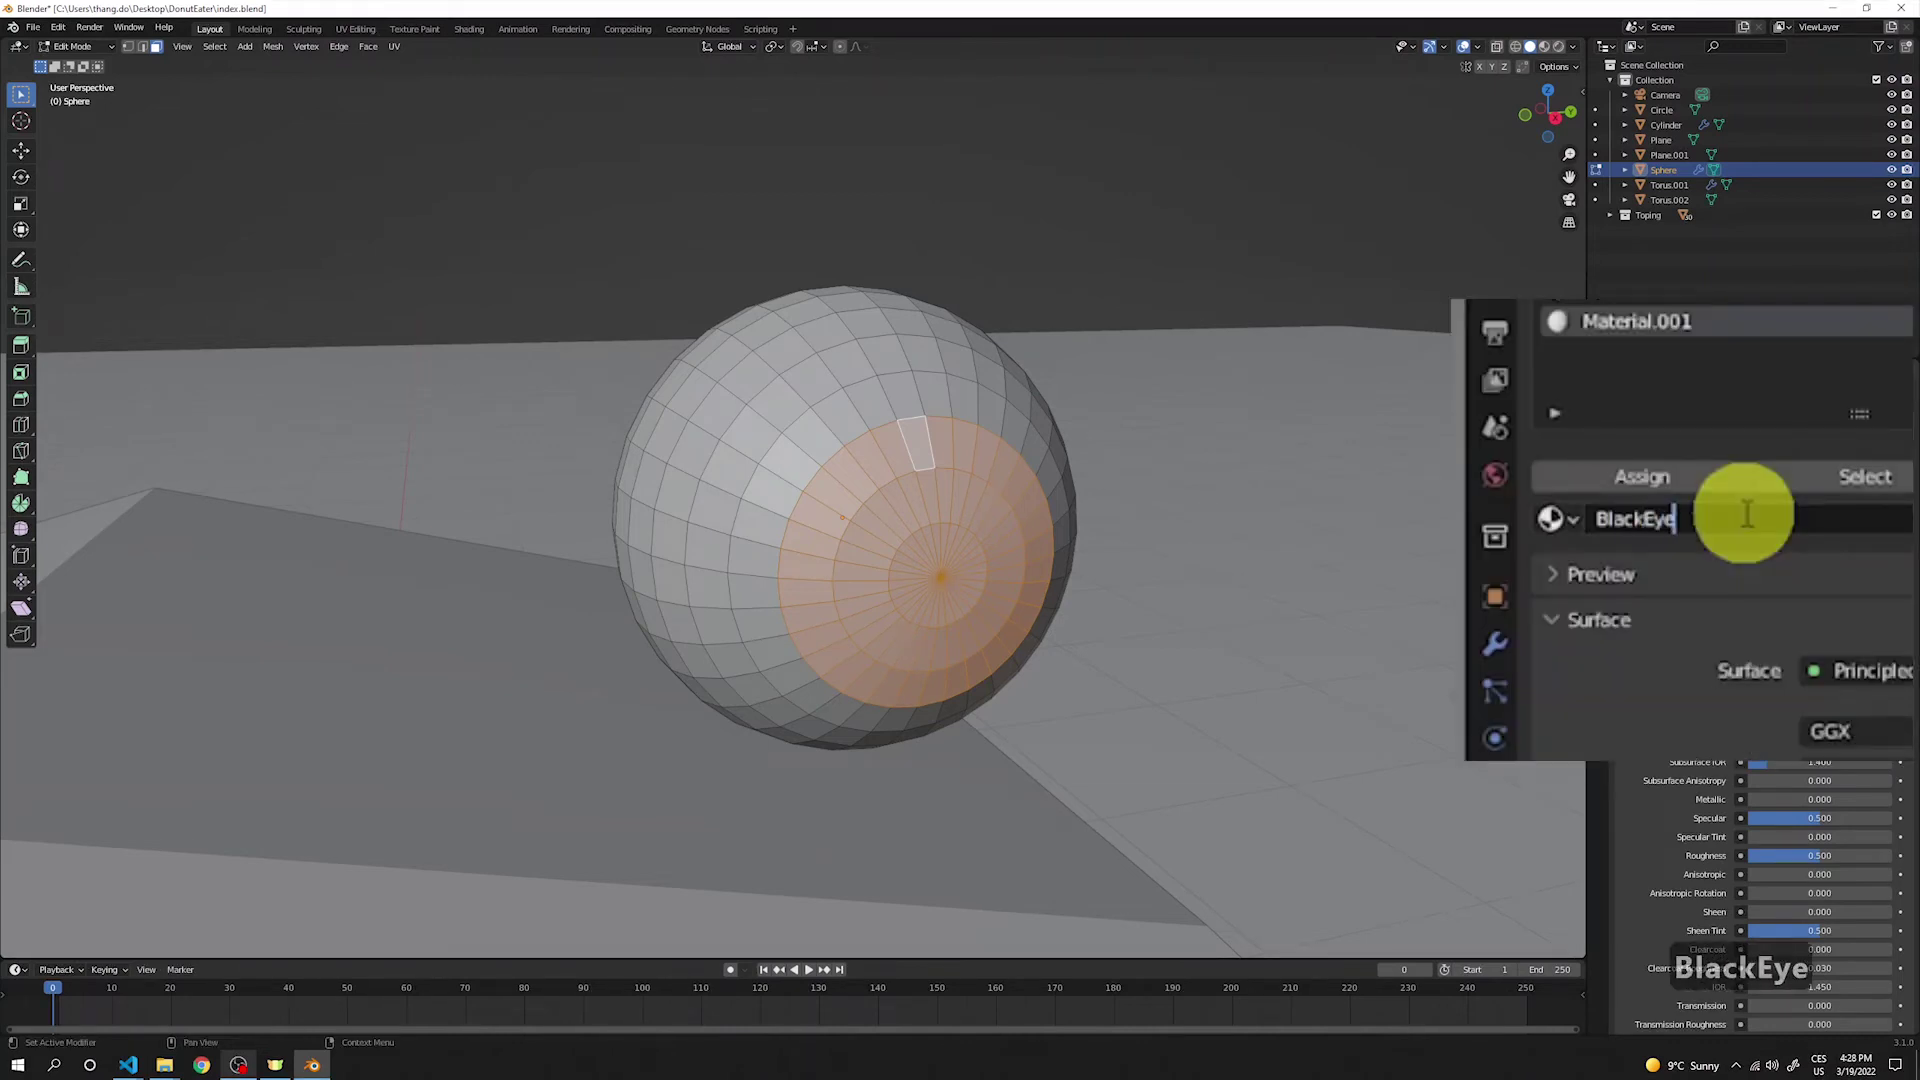
{"action": "key", "text": "Return"}
{"action": "left_click", "coordinate": [1816, 657]}
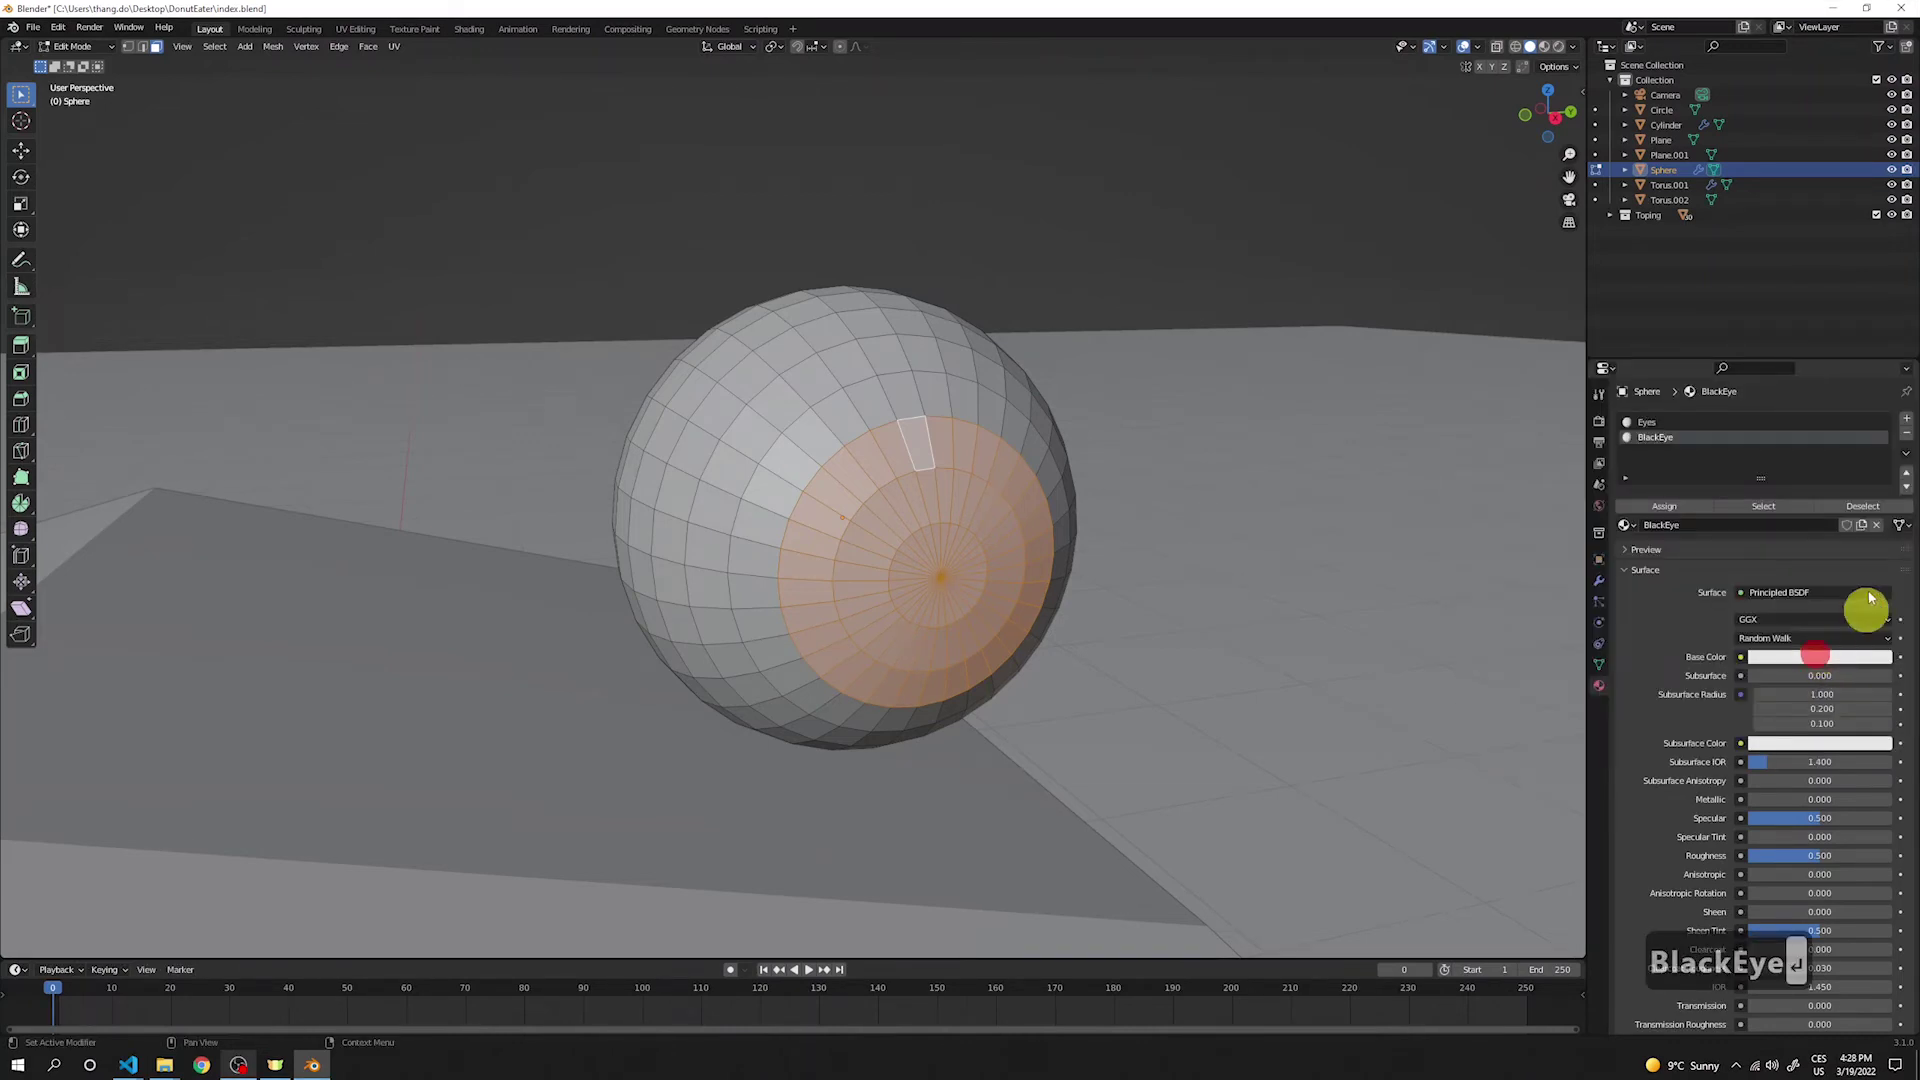
{"action": "left_click_drag", "start_coordinate": [1881, 471], "coordinate": [1880, 570]}
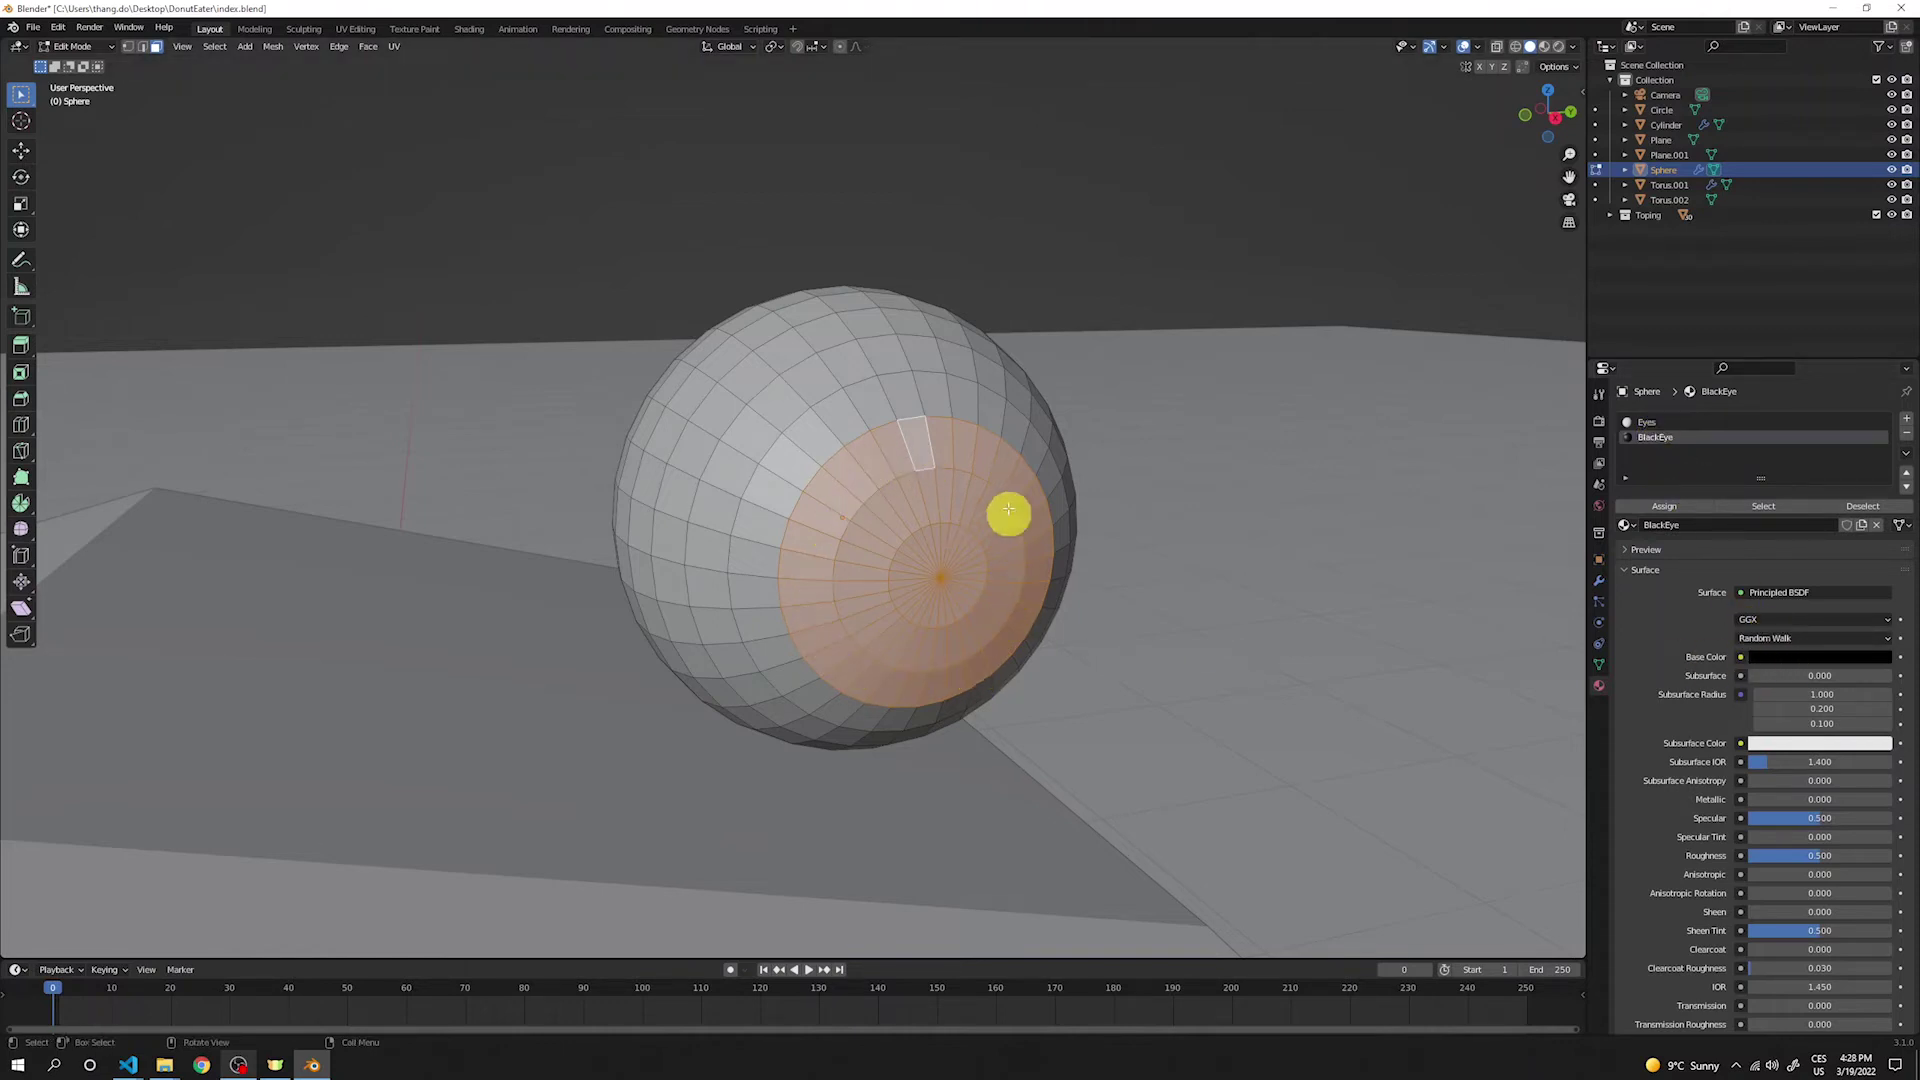
Step: Switch to rendered shading, deselect the pupil faces, check both eyes and return to Object Mode
{"action": "left_click", "coordinate": [1557, 46]}
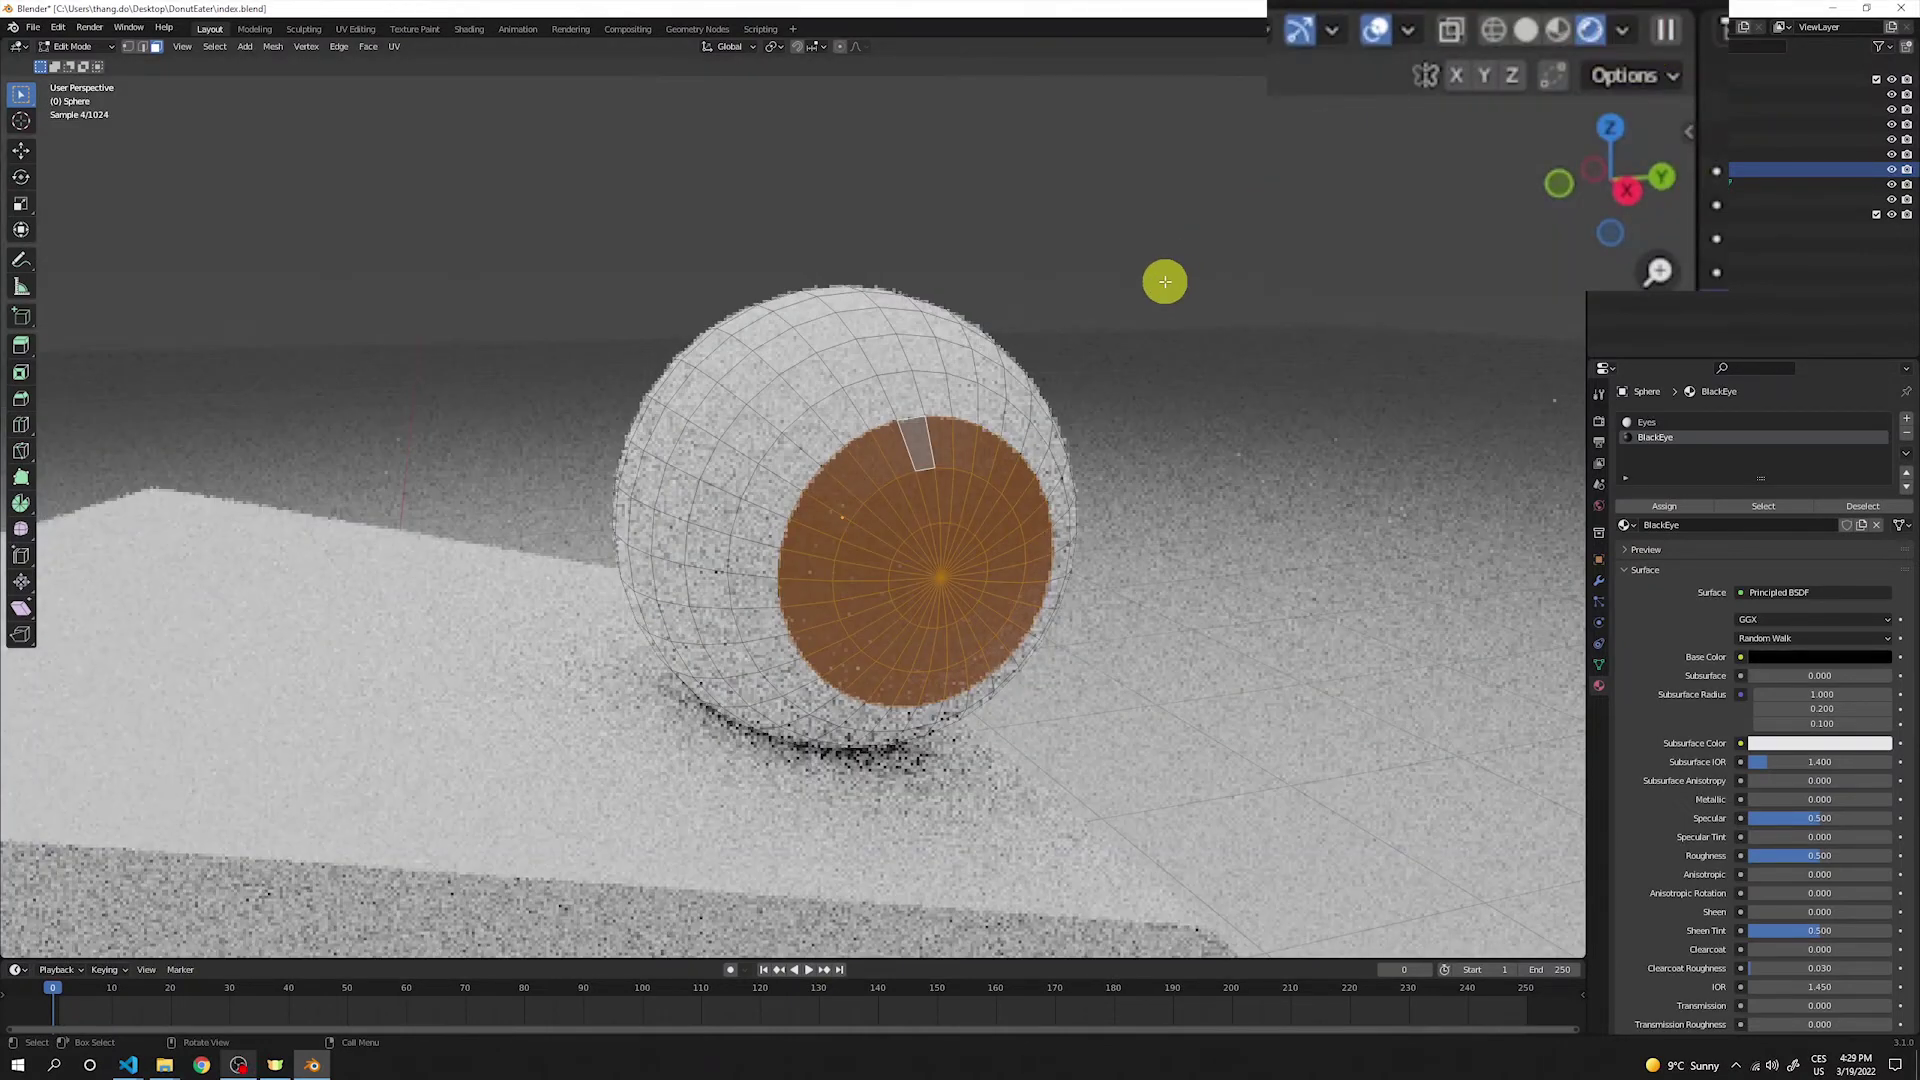
{"action": "key", "text": "alt+a"}
{"action": "middle_click_drag", "start_coordinate": [965, 442], "coordinate": [755, 532]}
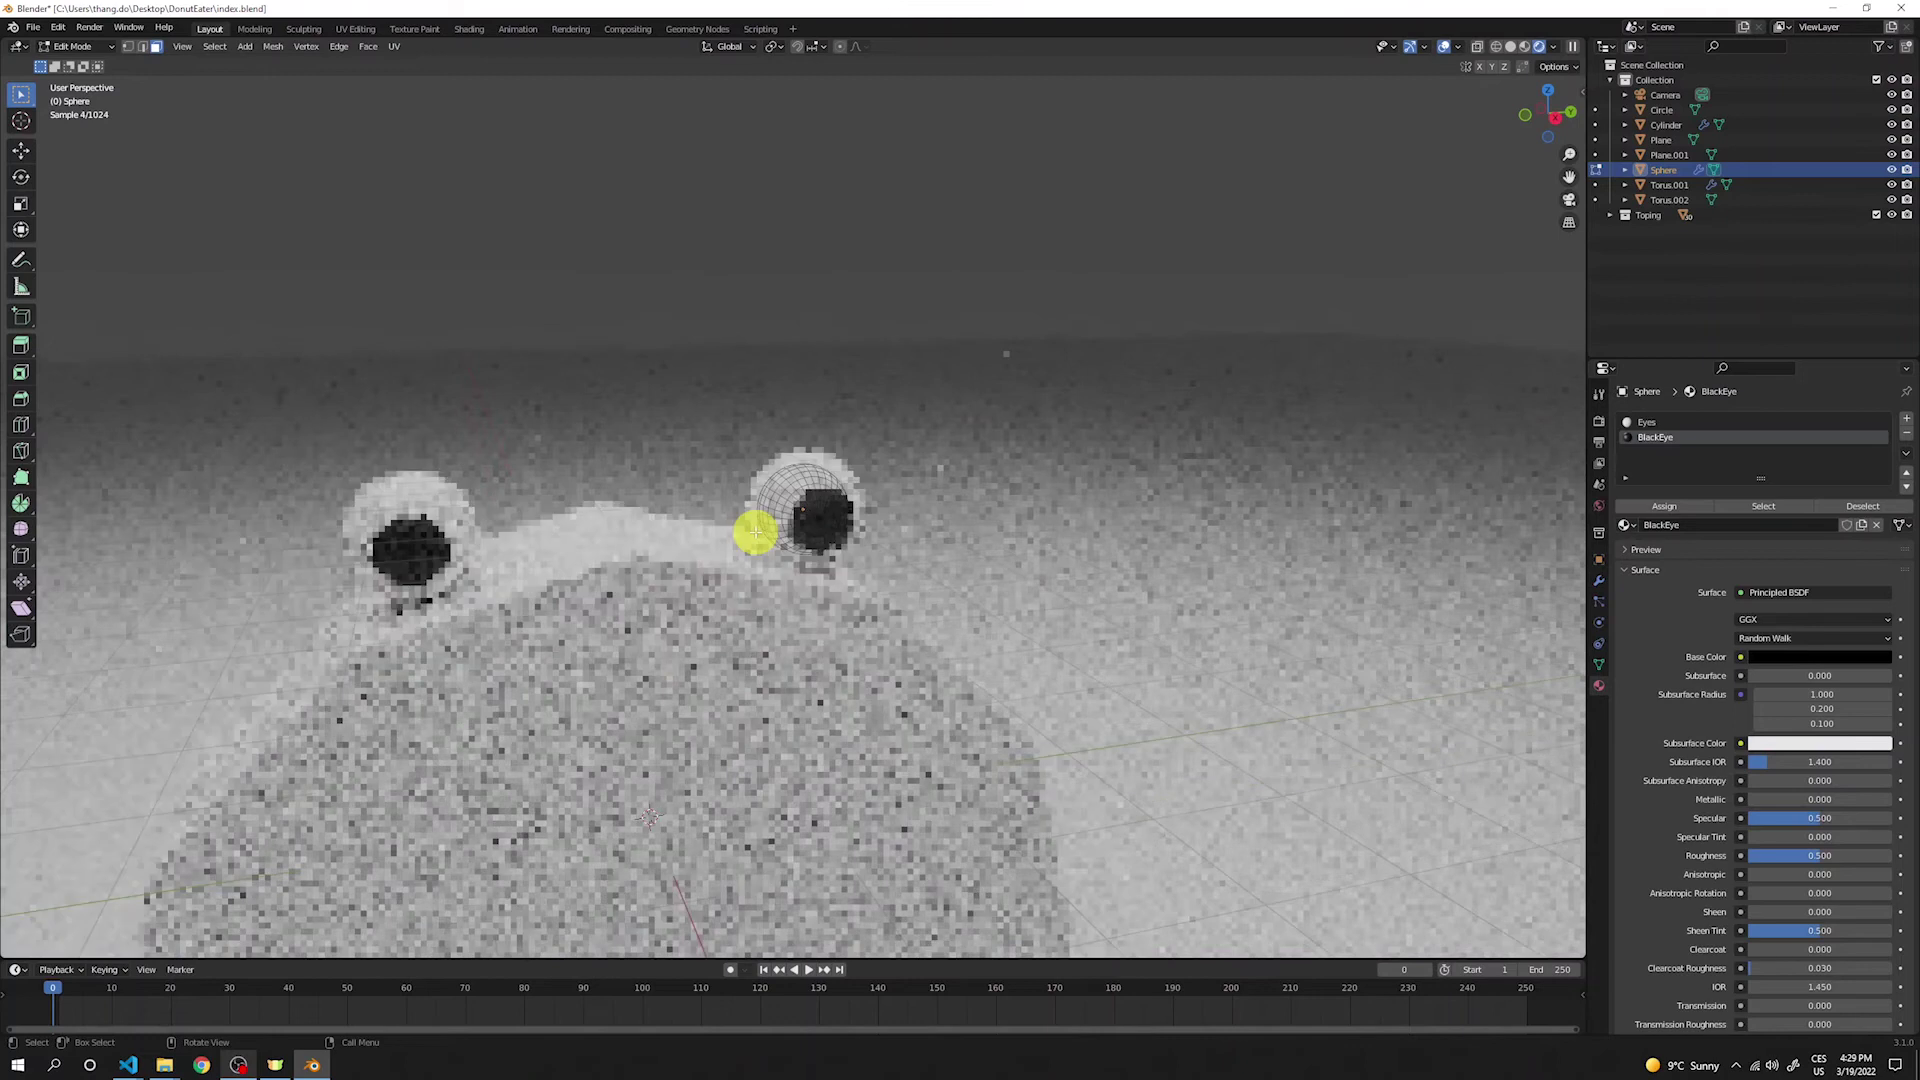
{"action": "scroll", "coordinate": [755, 532], "scroll_direction": "down", "scroll_amount": 4}
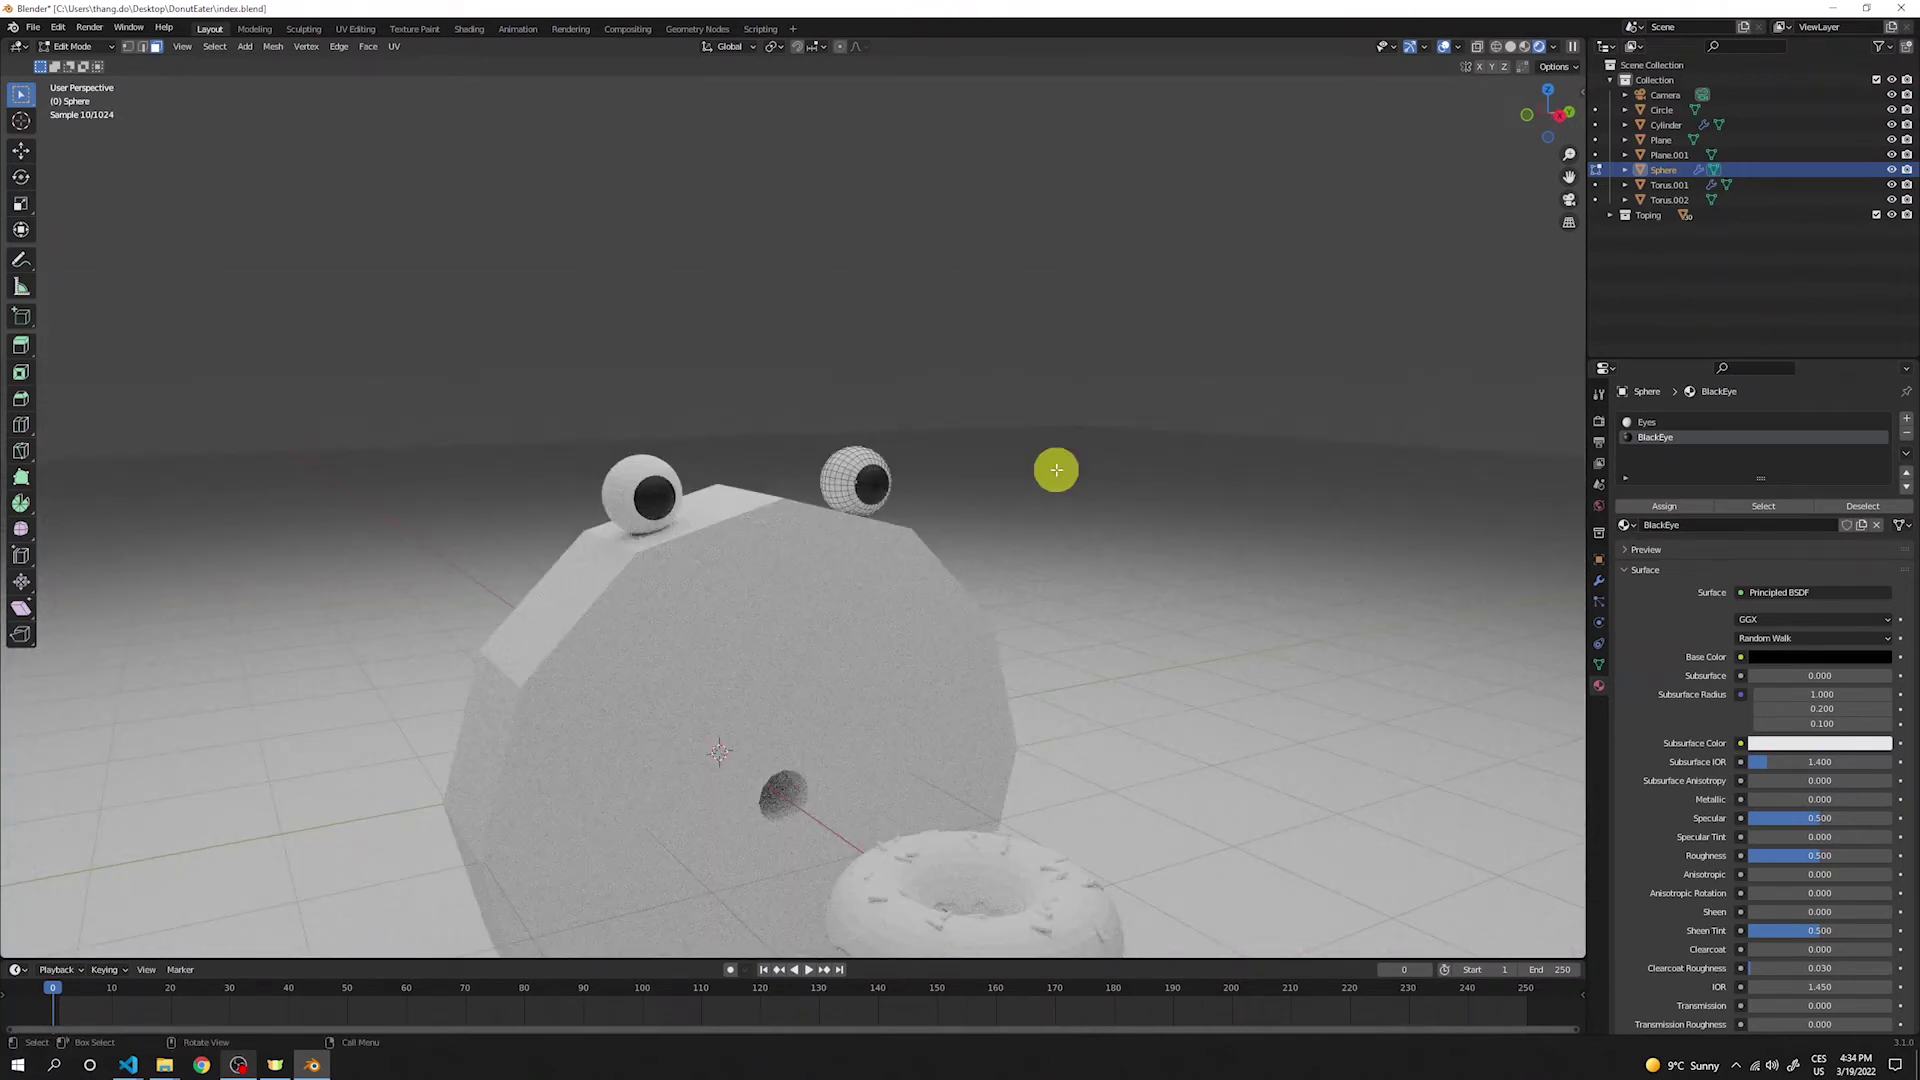
{"action": "key", "text": "Tab"}
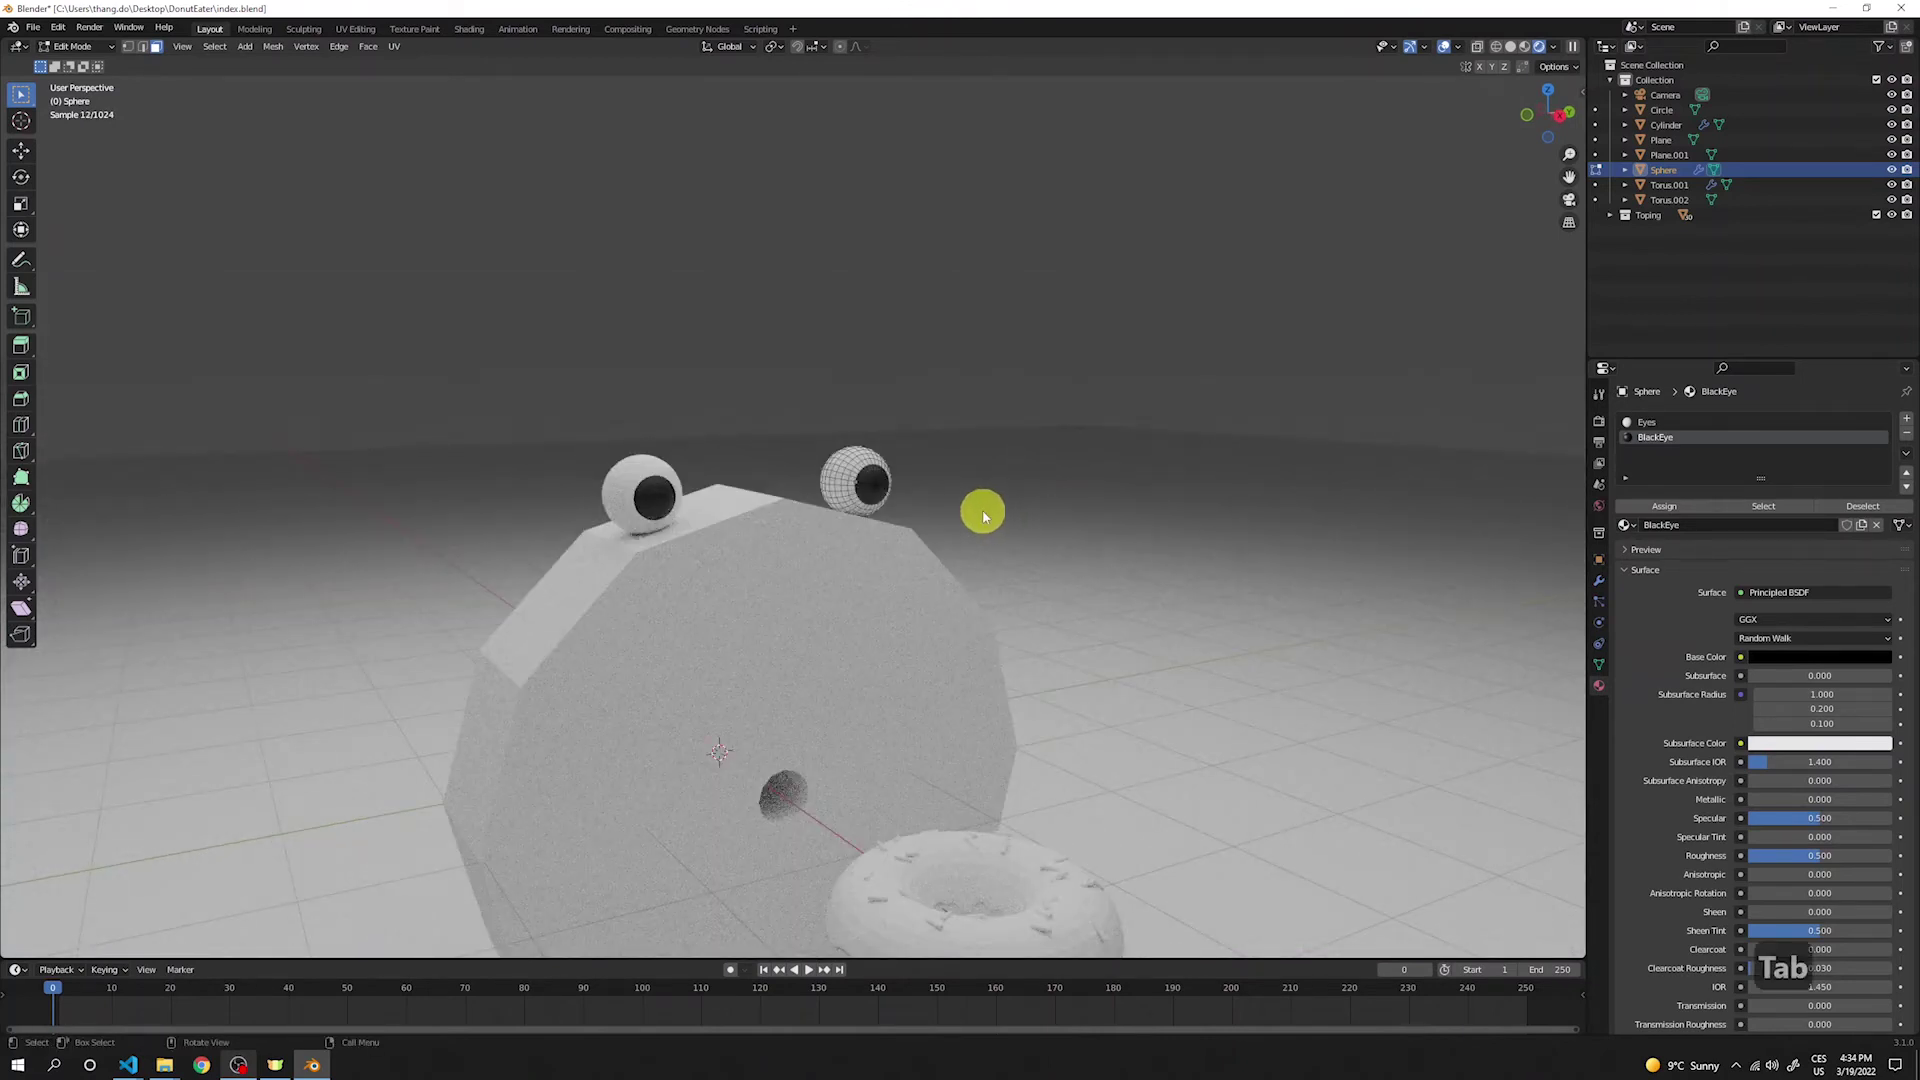
Step: Select the figure's round body and create a material named BodyDonutEater for it
{"action": "left_click", "coordinate": [771, 528]}
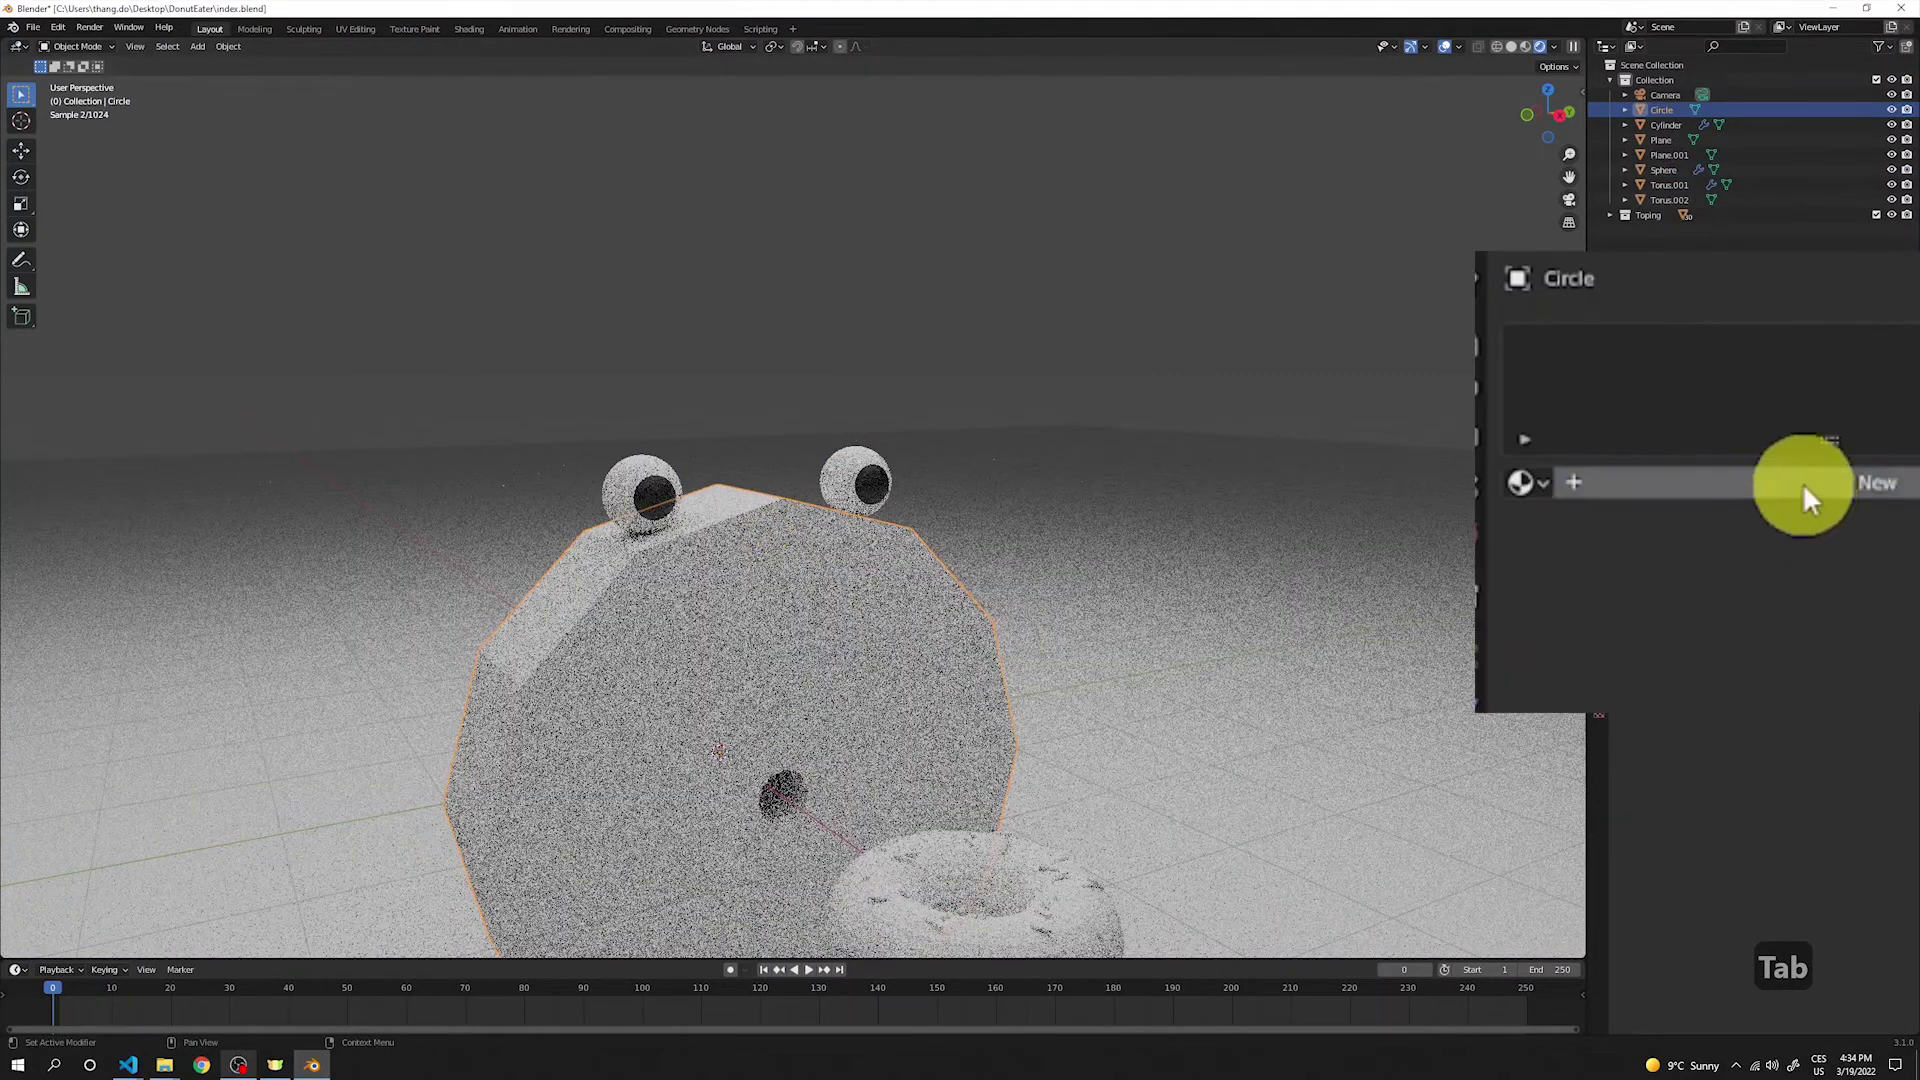
{"action": "left_click", "coordinate": [1750, 484]}
{"action": "double_click", "coordinate": [1711, 485]}
{"action": "type", "text": "Body"}
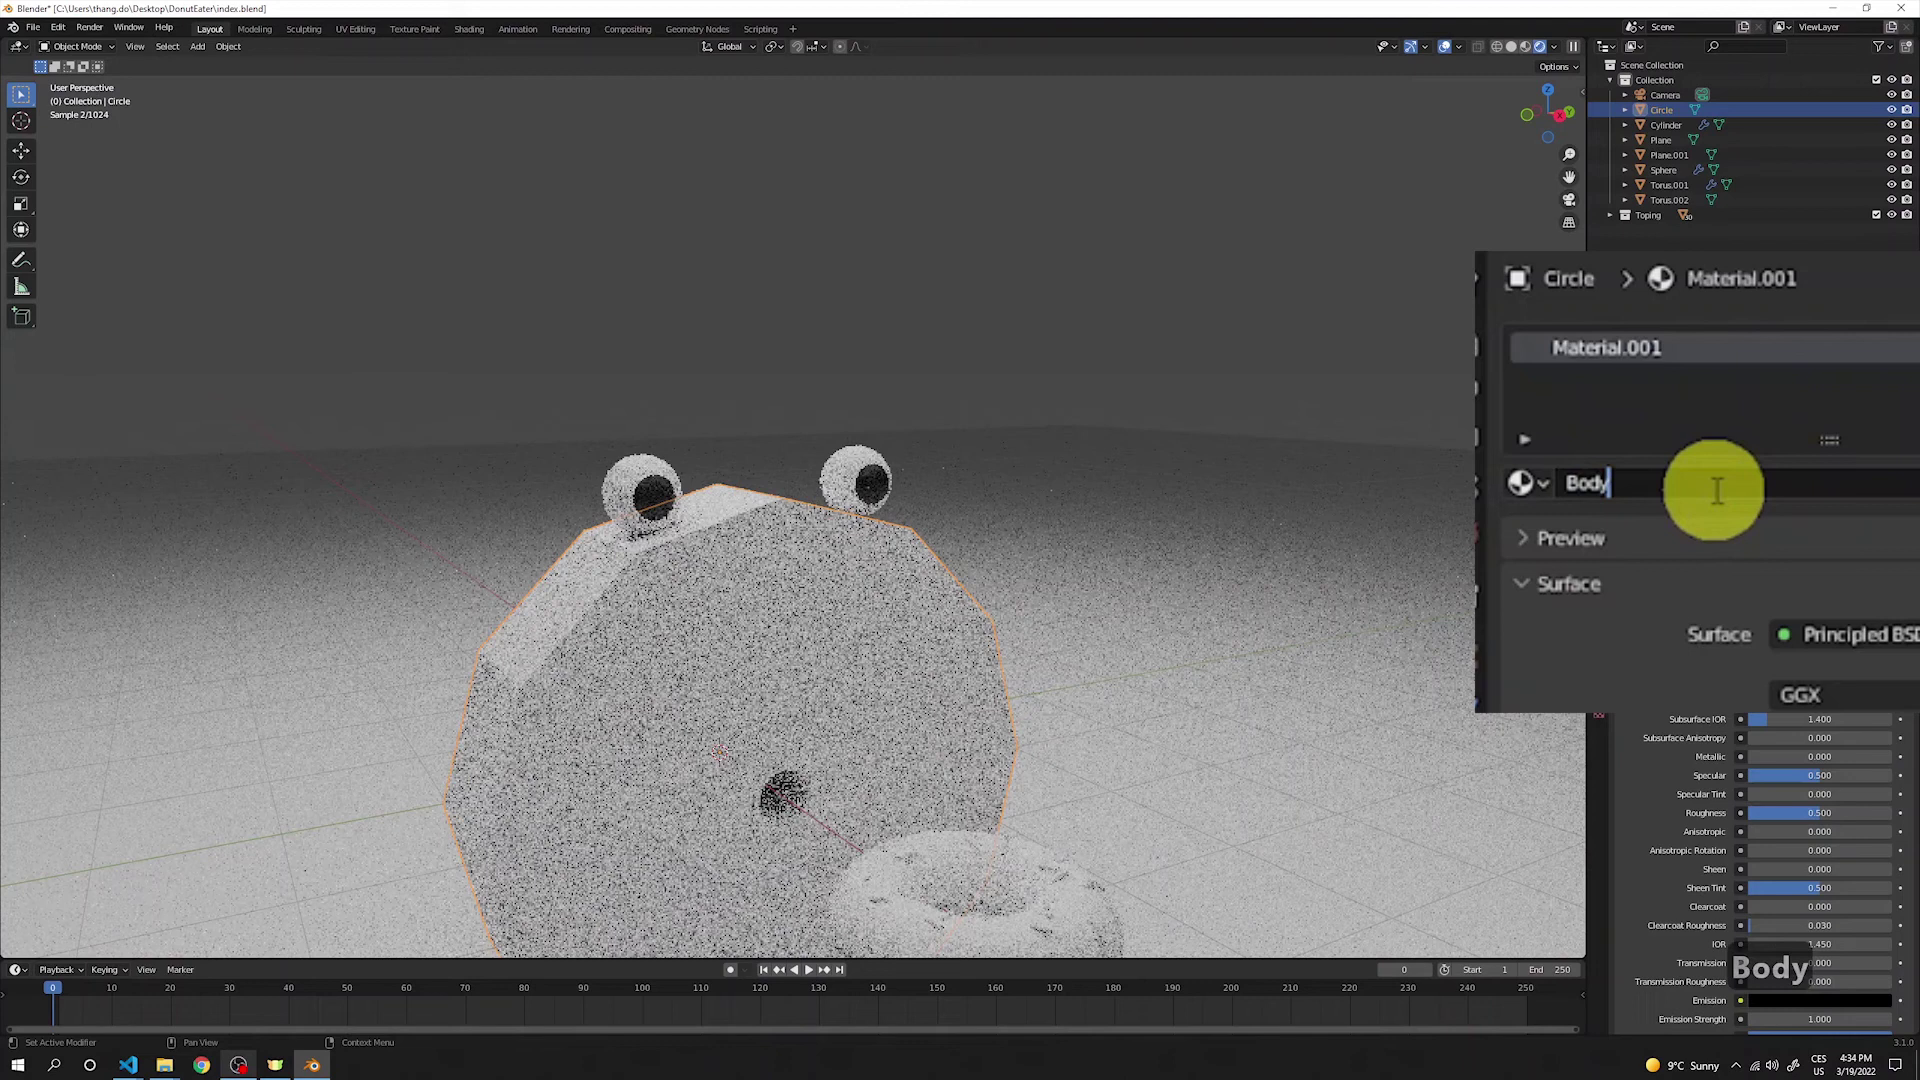
{"action": "type", "text": "DonutEater"}
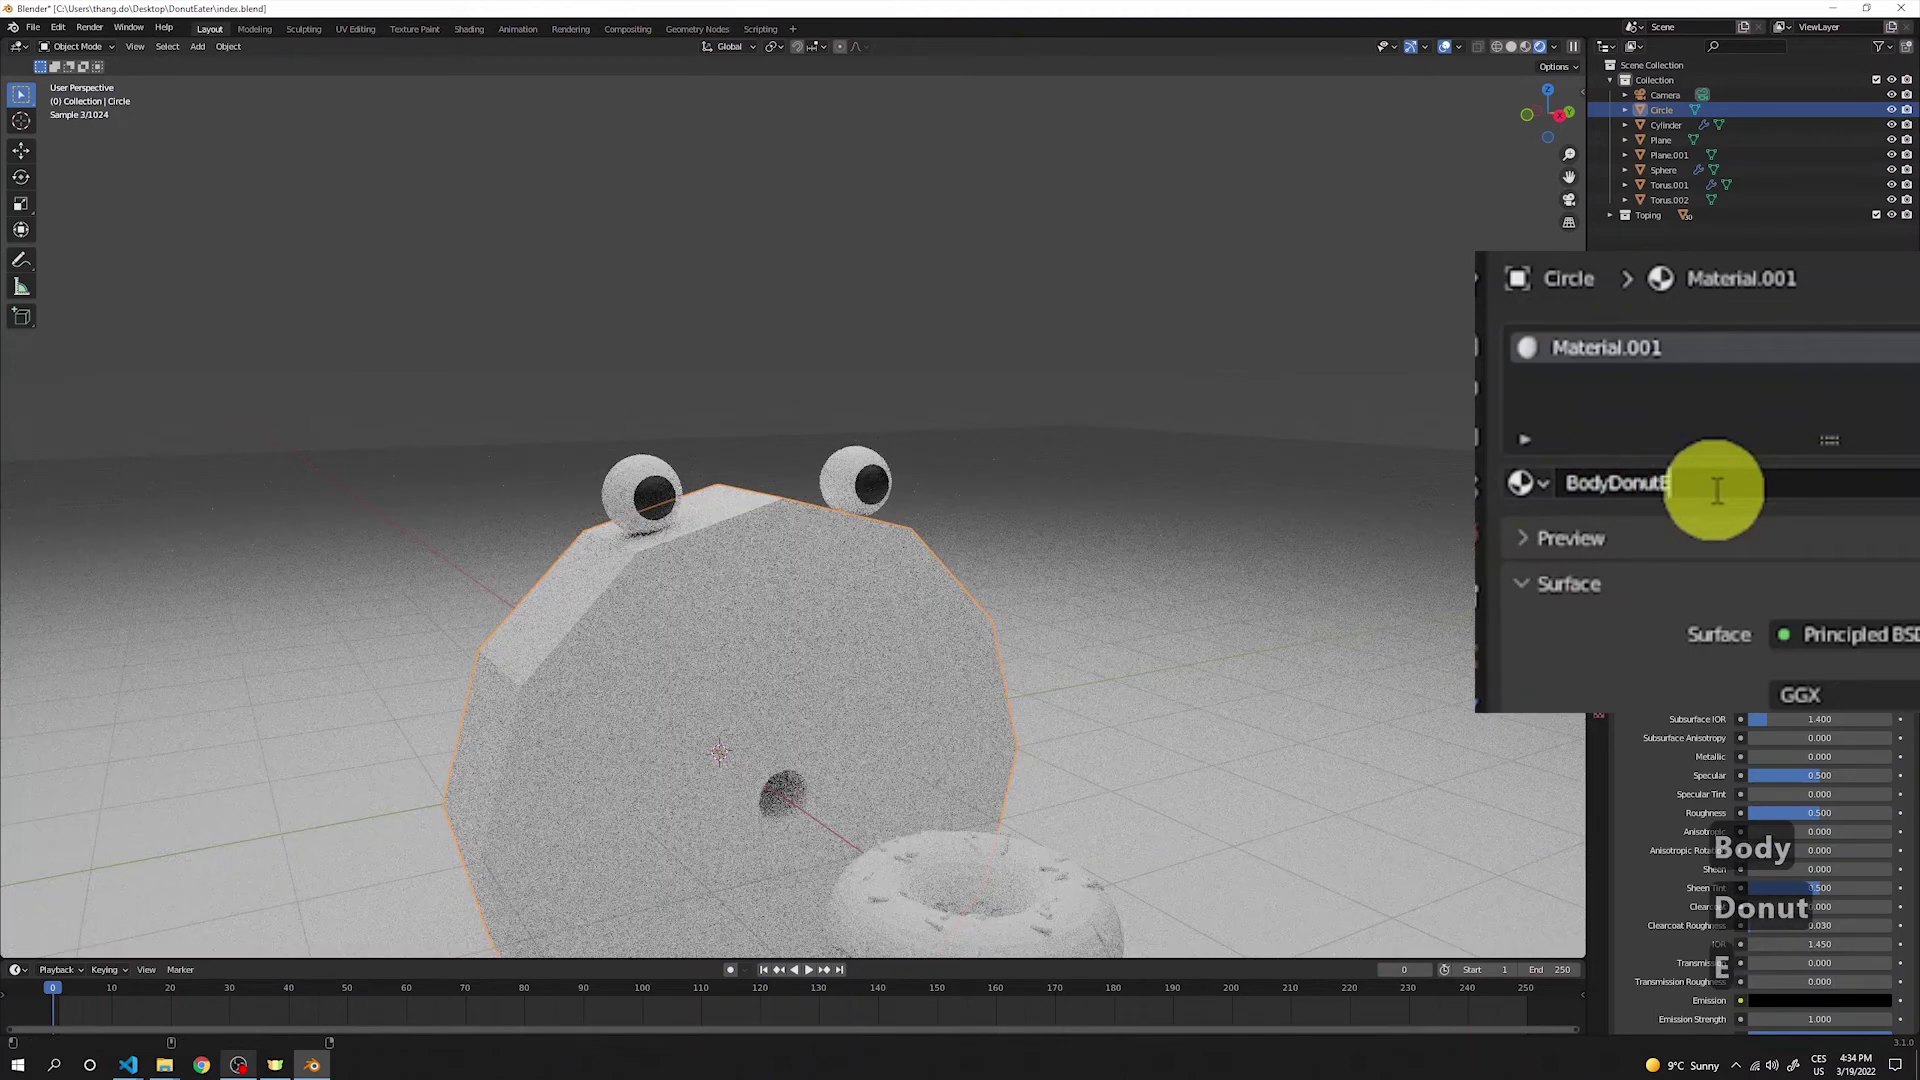
{"action": "key", "text": "Return"}
Step: Set the BodyDonutEater material's specular to 0.8 and its roughness to 0.2
{"action": "left_click", "coordinate": [1815, 778]}
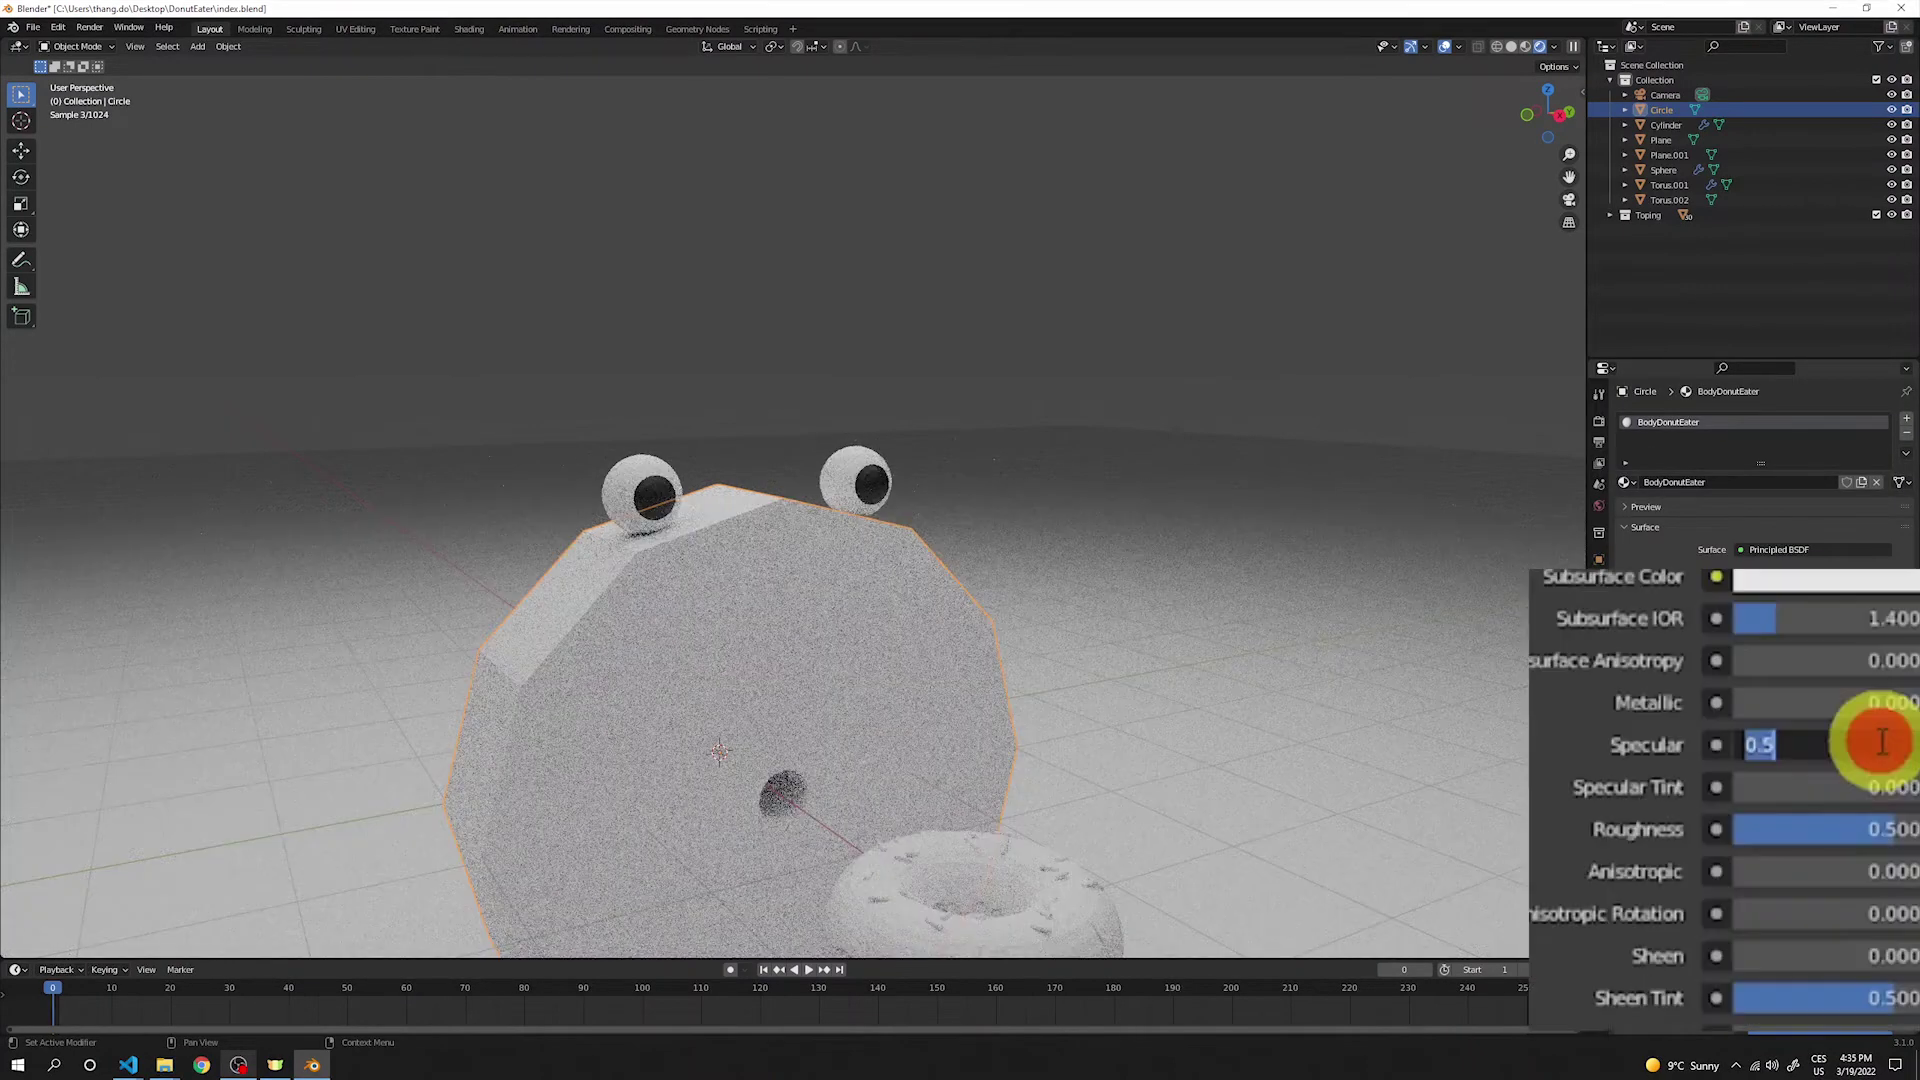
{"action": "type", "text": "0."}
{"action": "key", "text": "Return"}
{"action": "left_click", "coordinate": [1846, 836]}
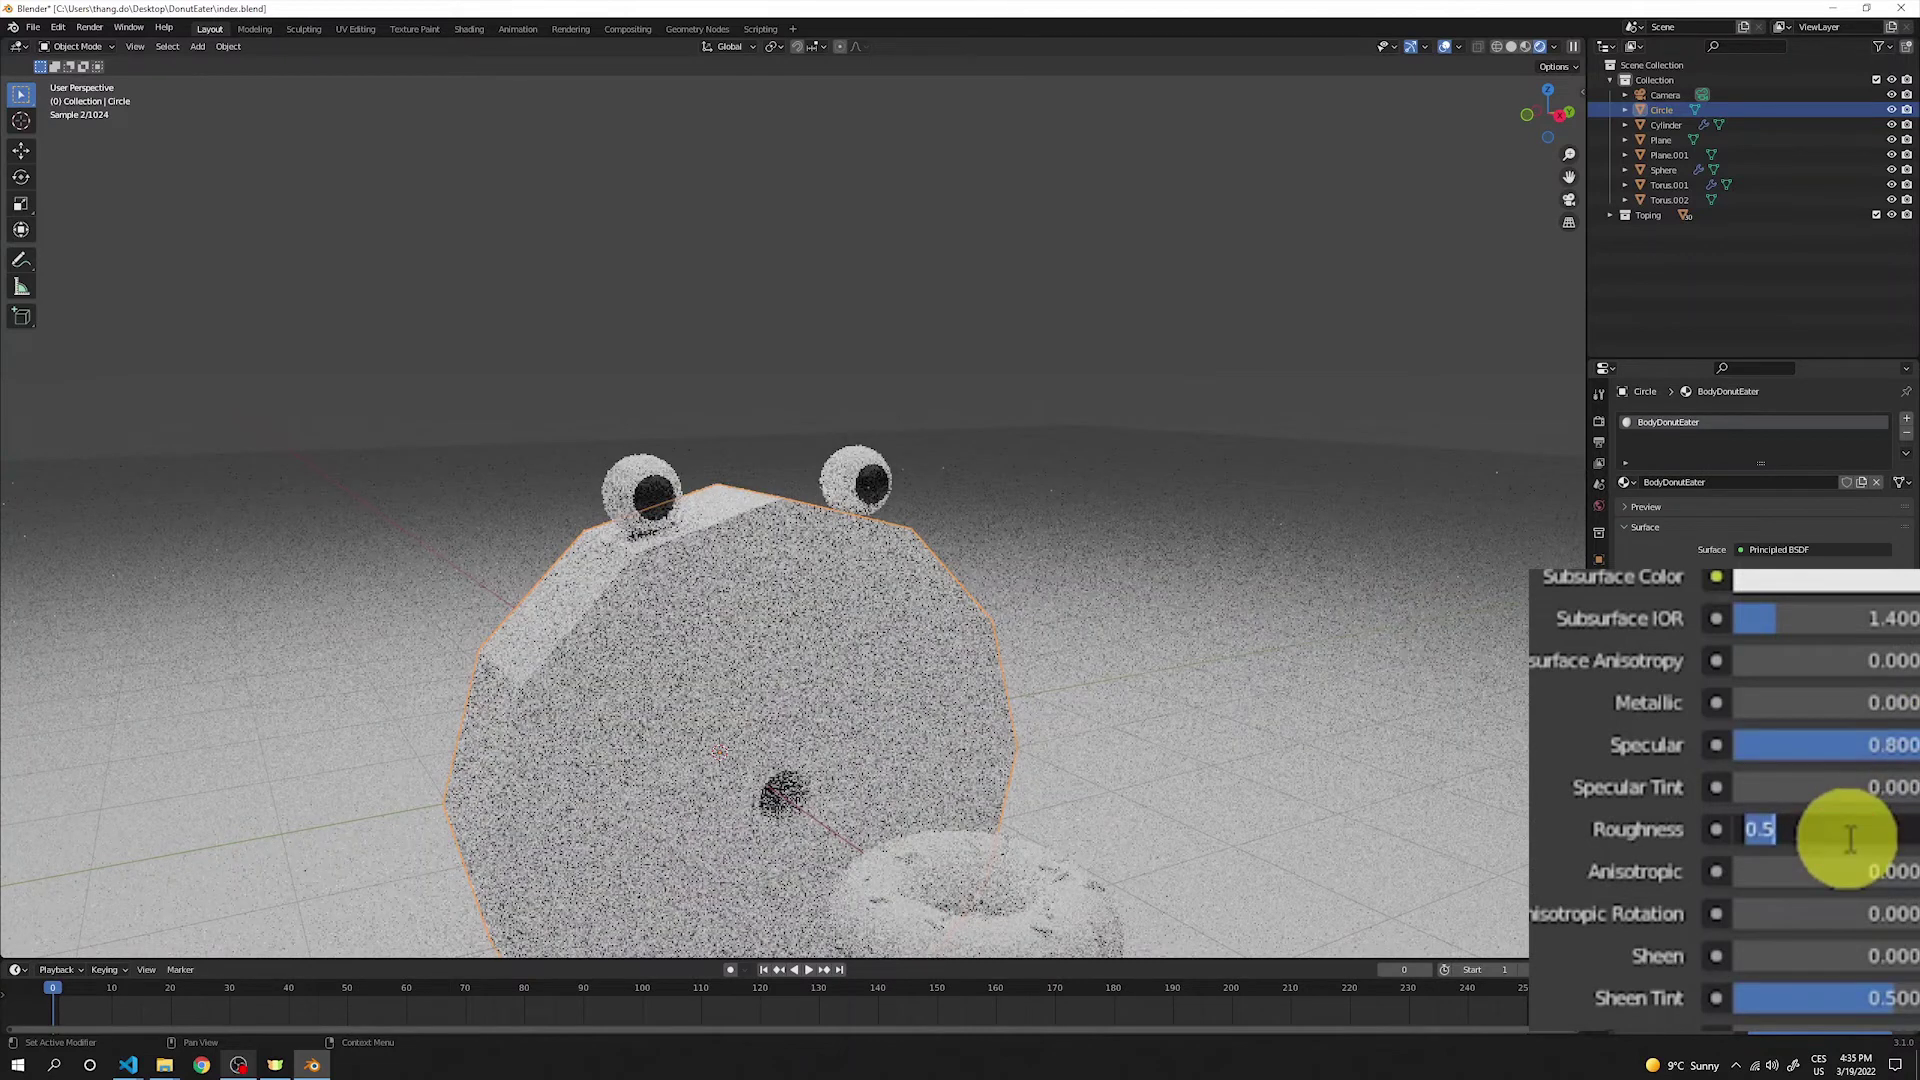
{"action": "type", "text": "0.2"}
{"action": "key", "text": "Return"}
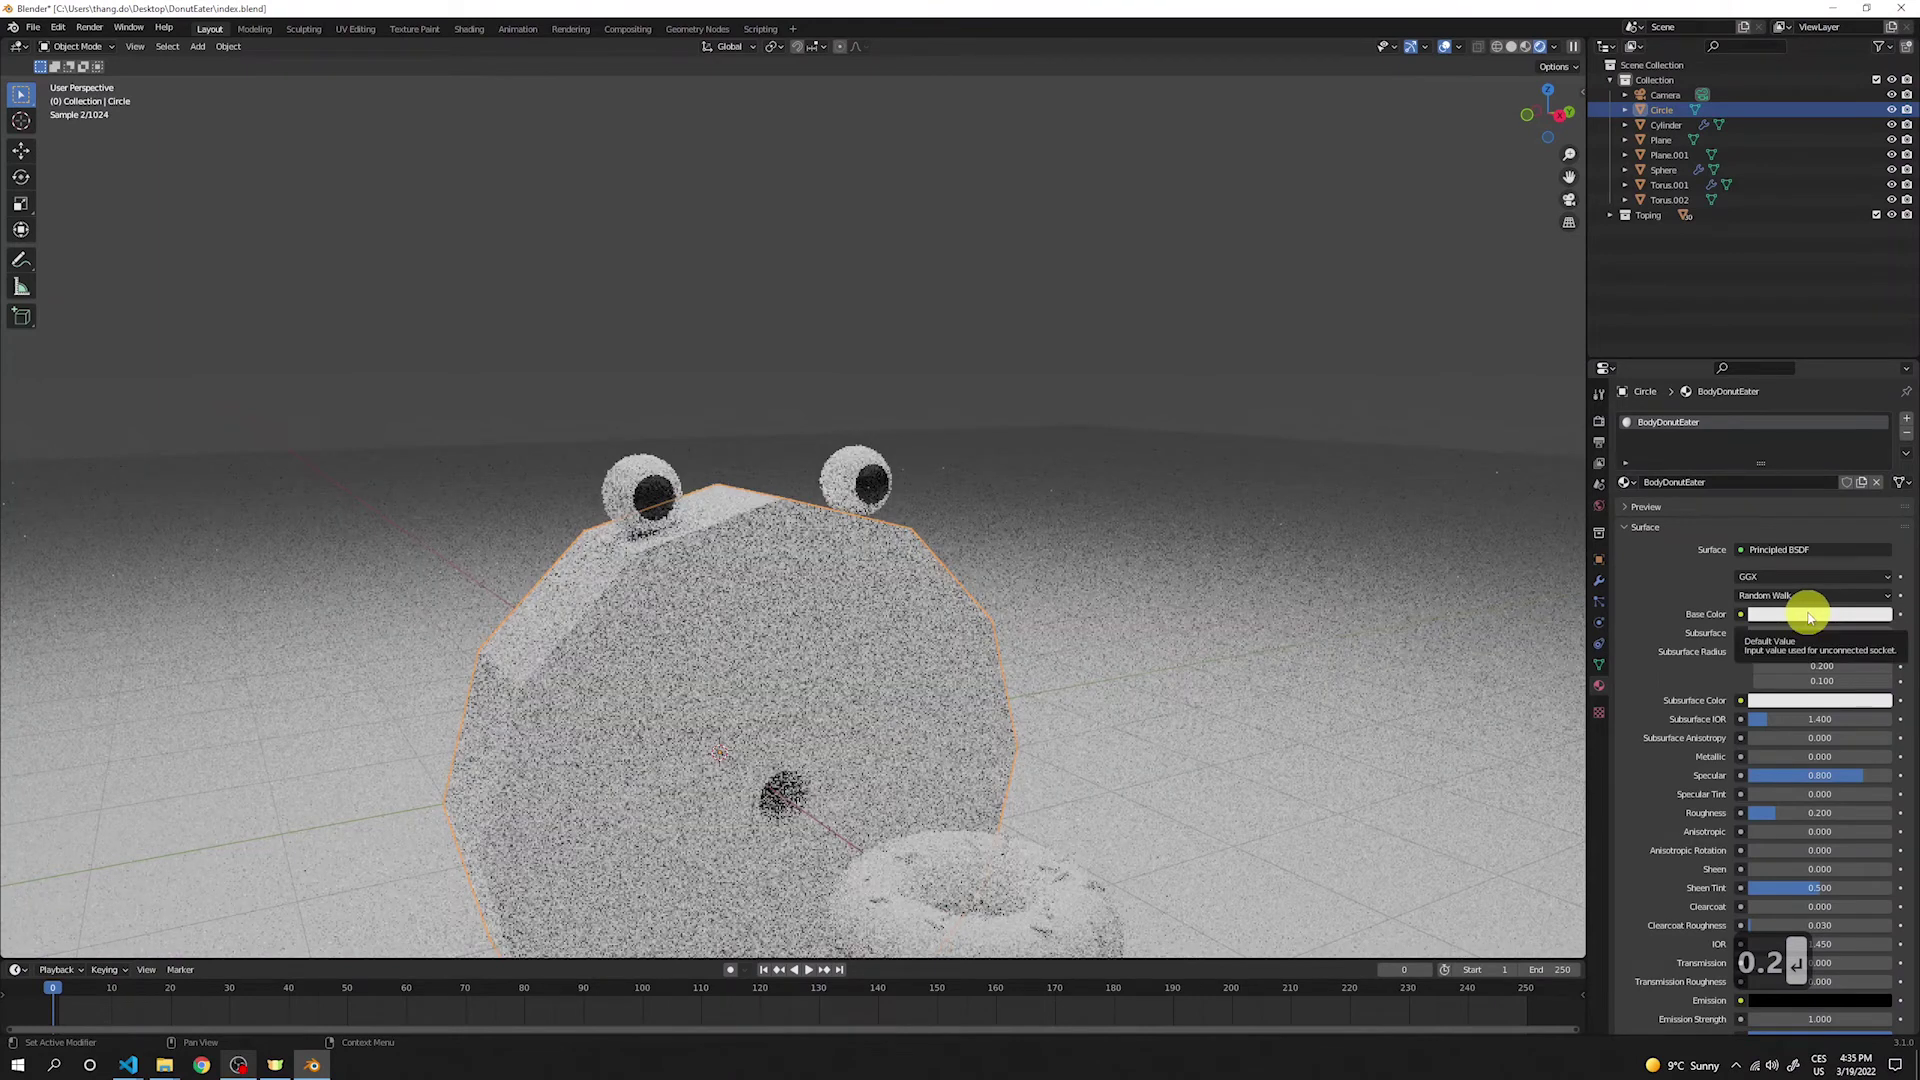
Step: Give the BodyDonutEater material a light mint-green base color
{"action": "left_click", "coordinate": [1810, 615]}
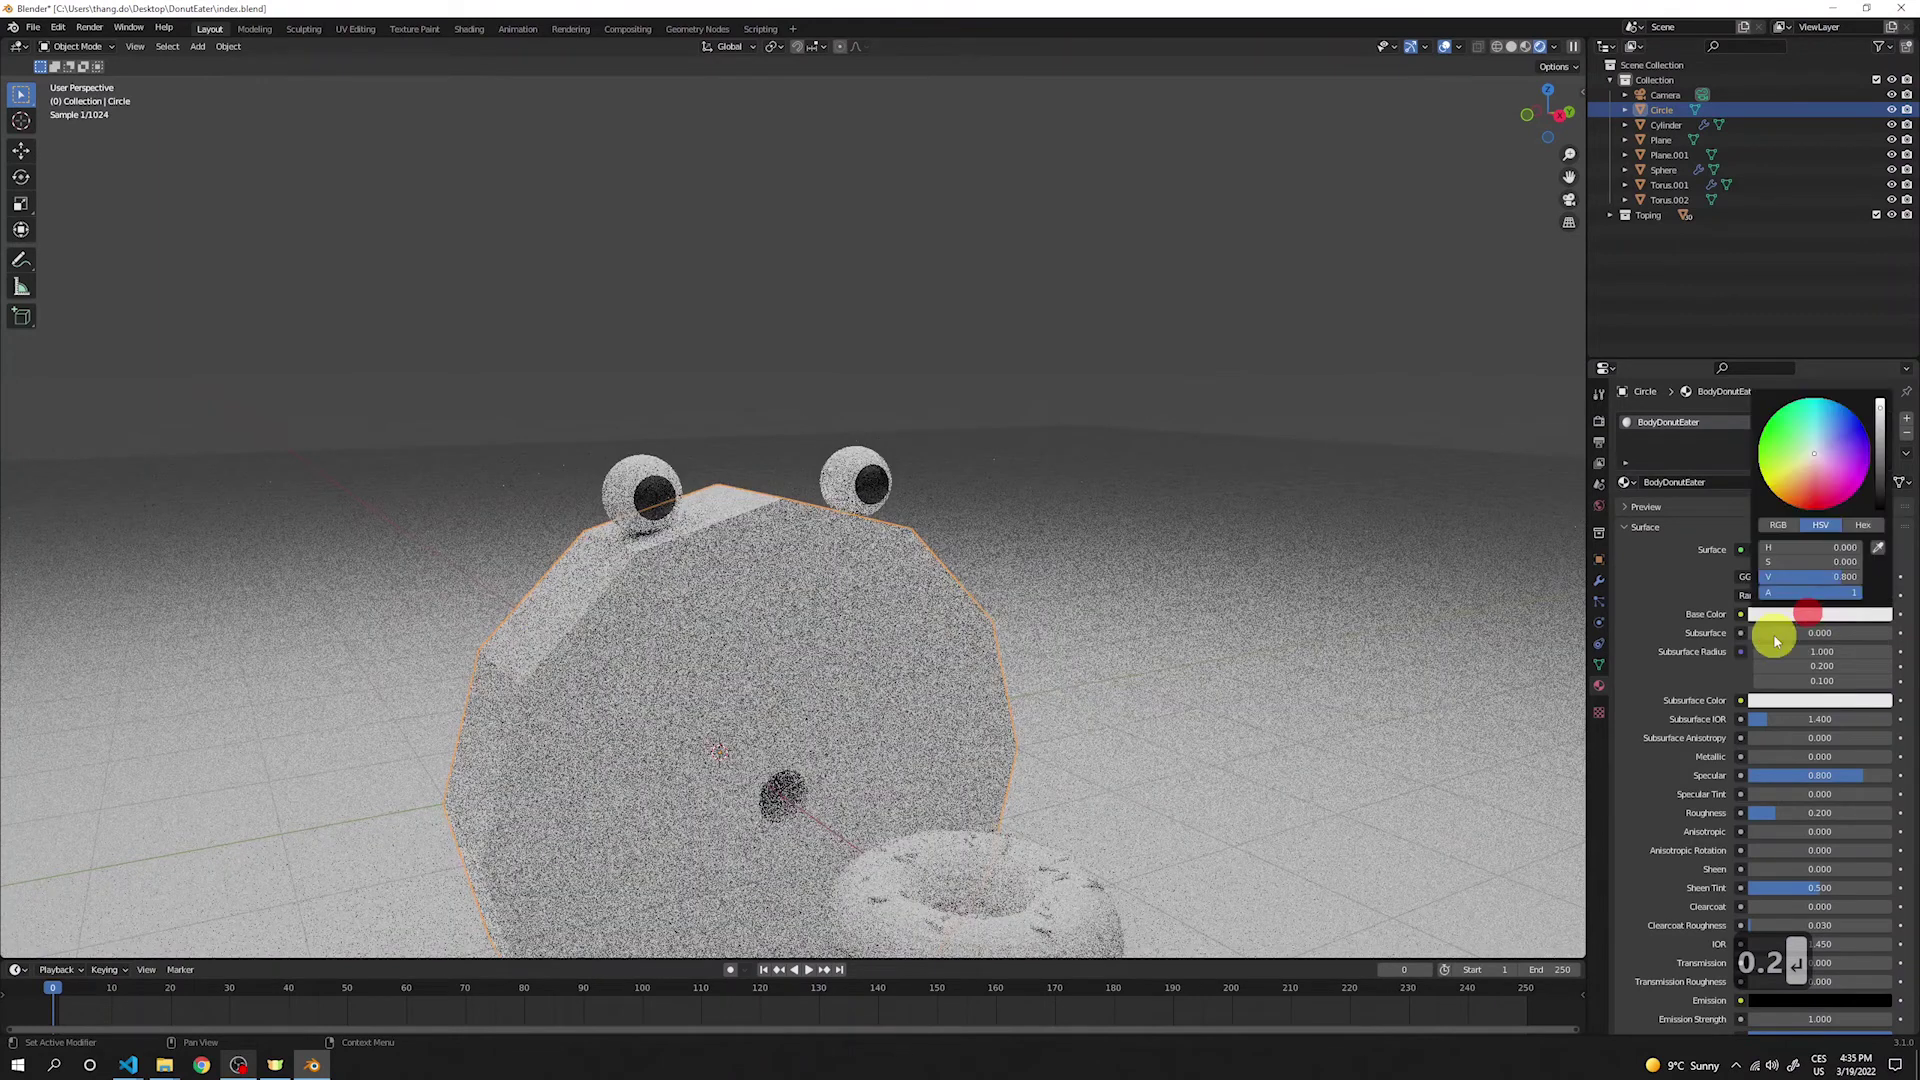
{"action": "left_click", "coordinate": [1812, 443]}
{"action": "left_click", "coordinate": [1812, 444]}
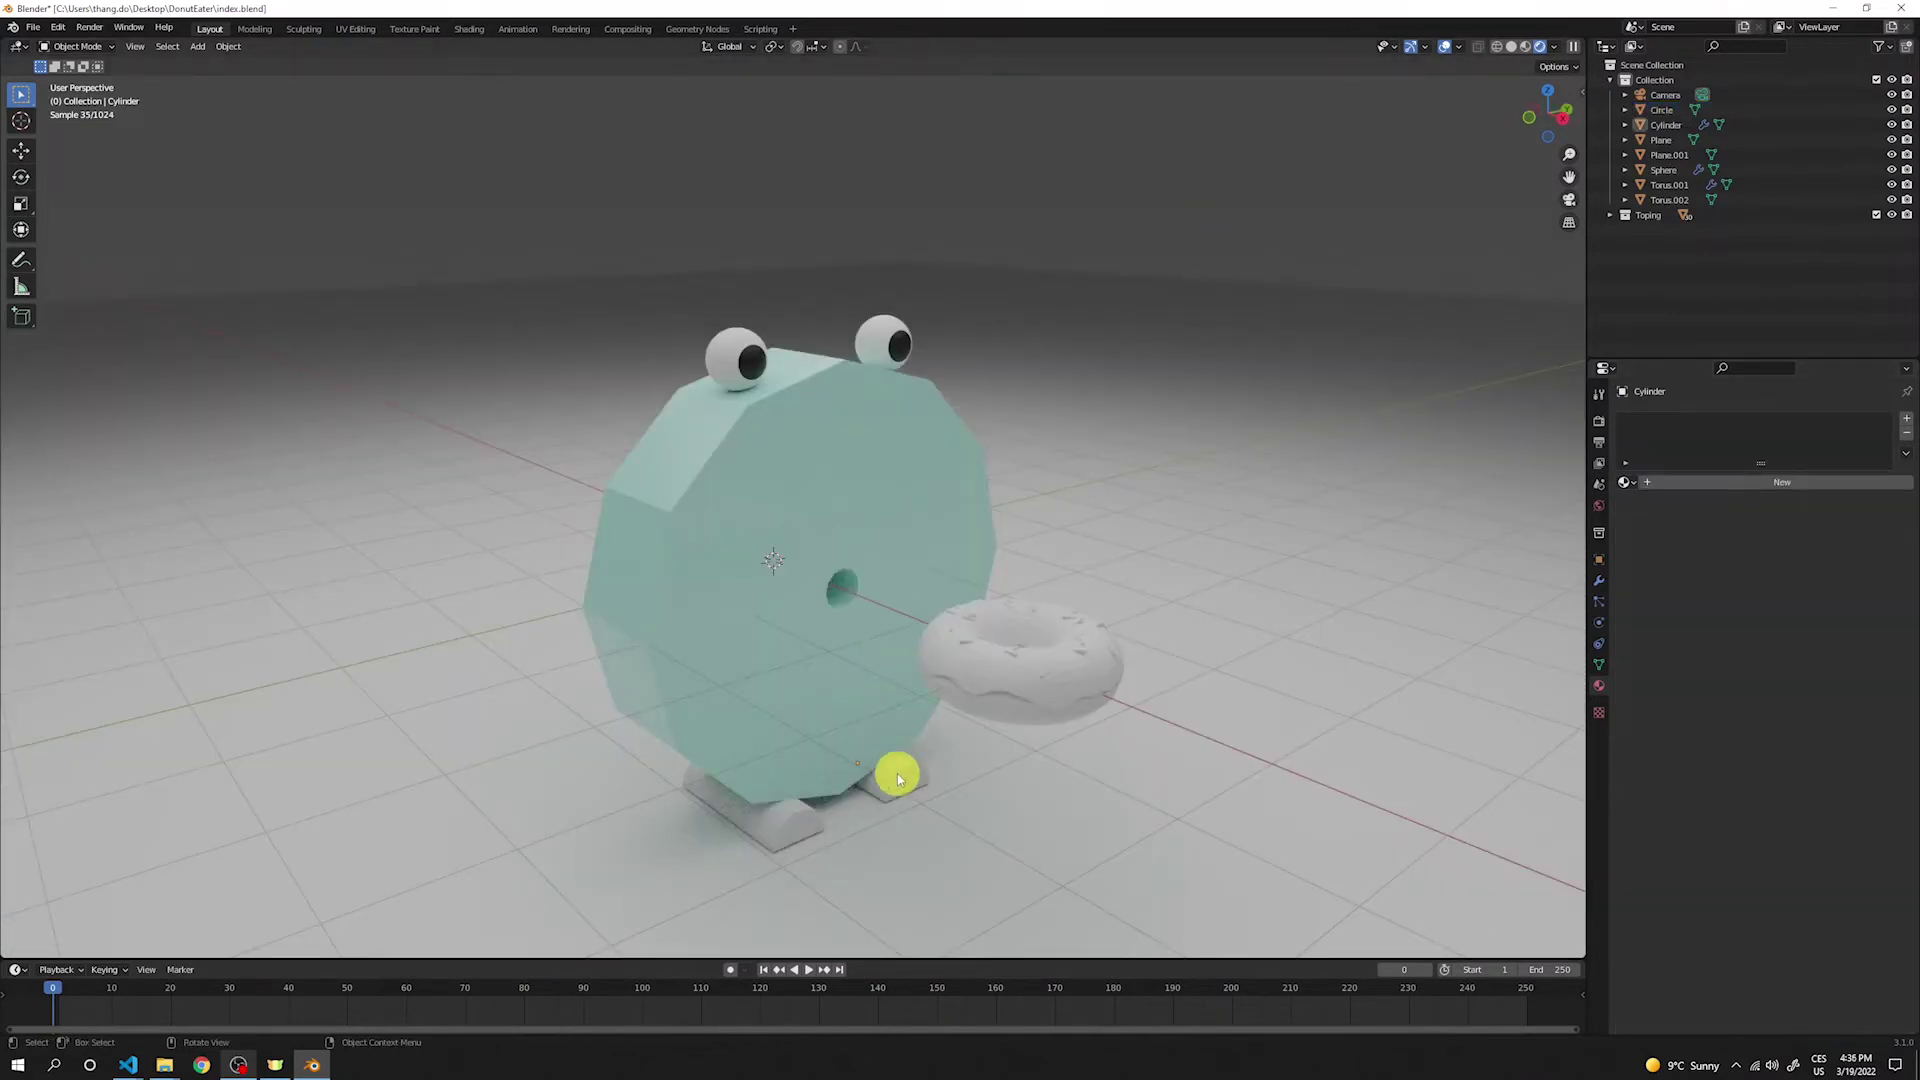
Step: Select the figure's feet beneath the body and create a material named Legs for them
{"action": "left_click", "coordinate": [896, 772]}
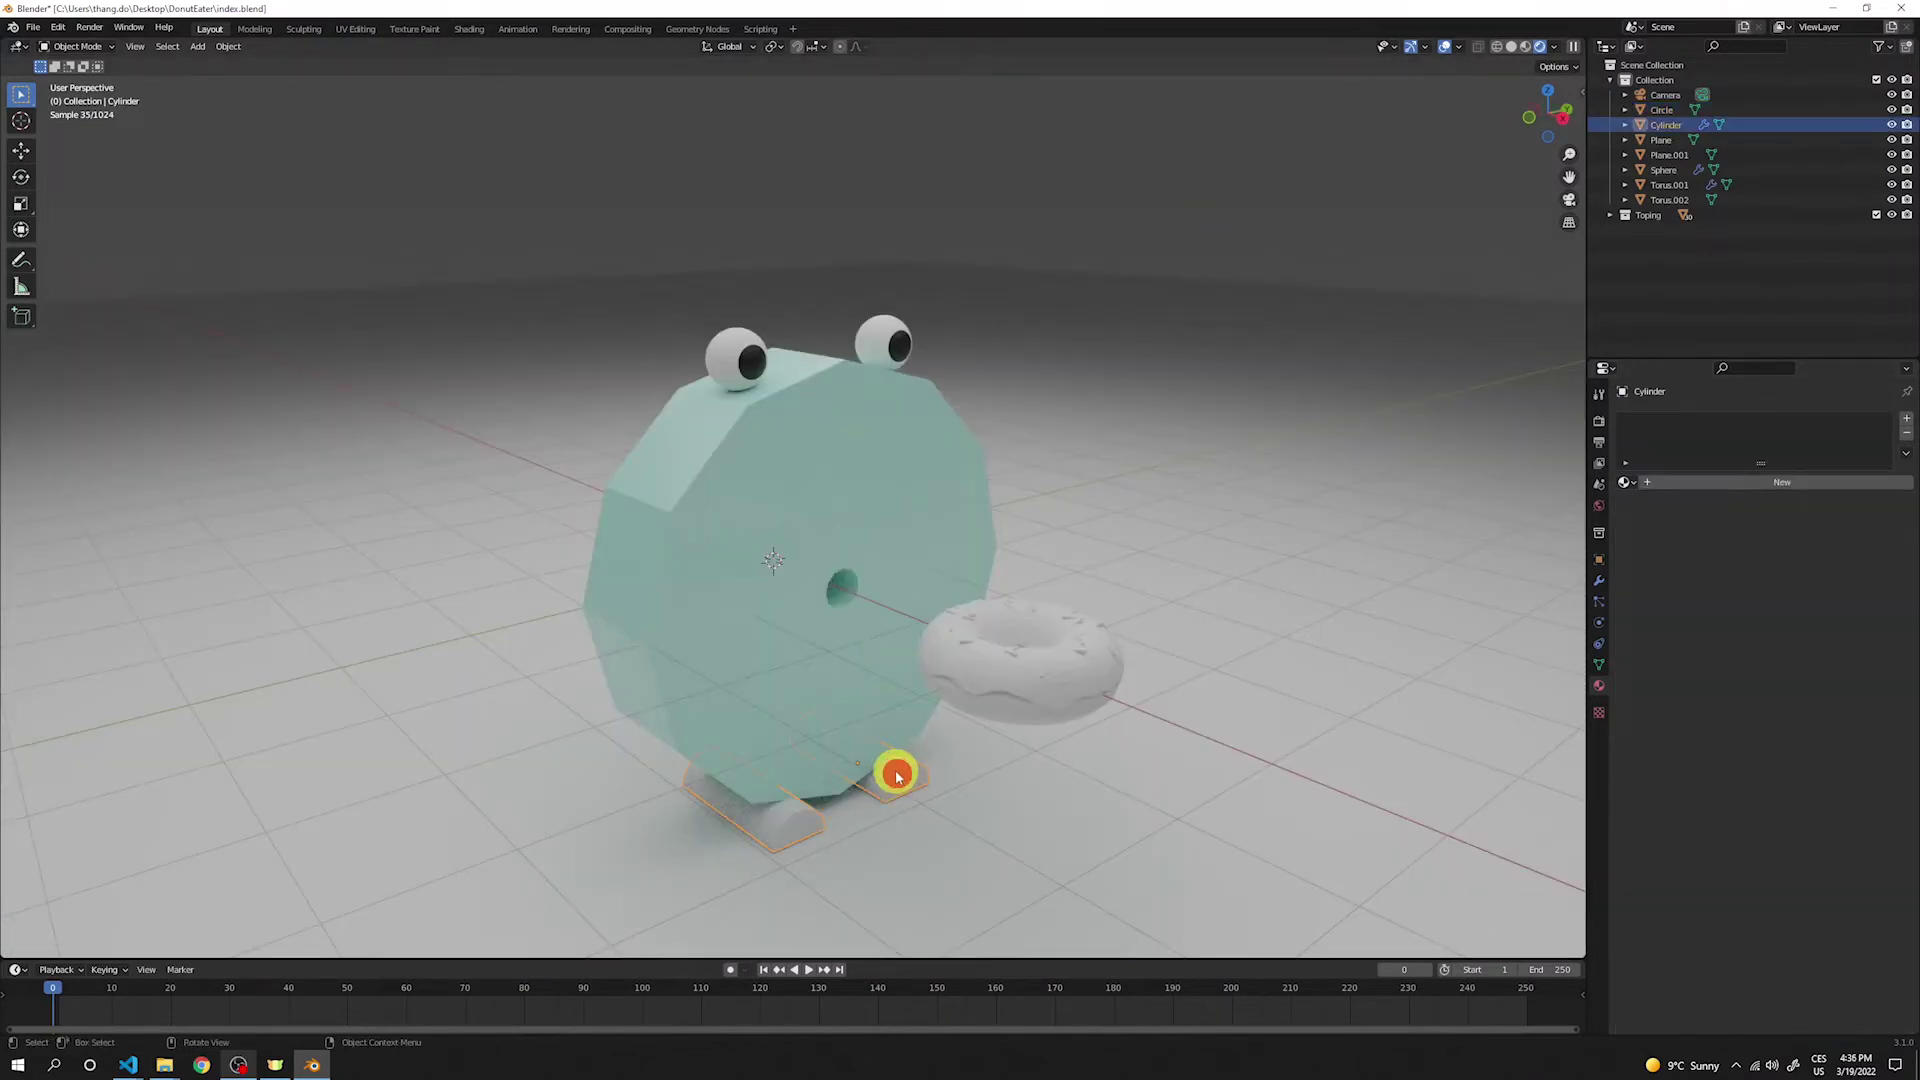
{"action": "left_click", "coordinate": [1725, 481]}
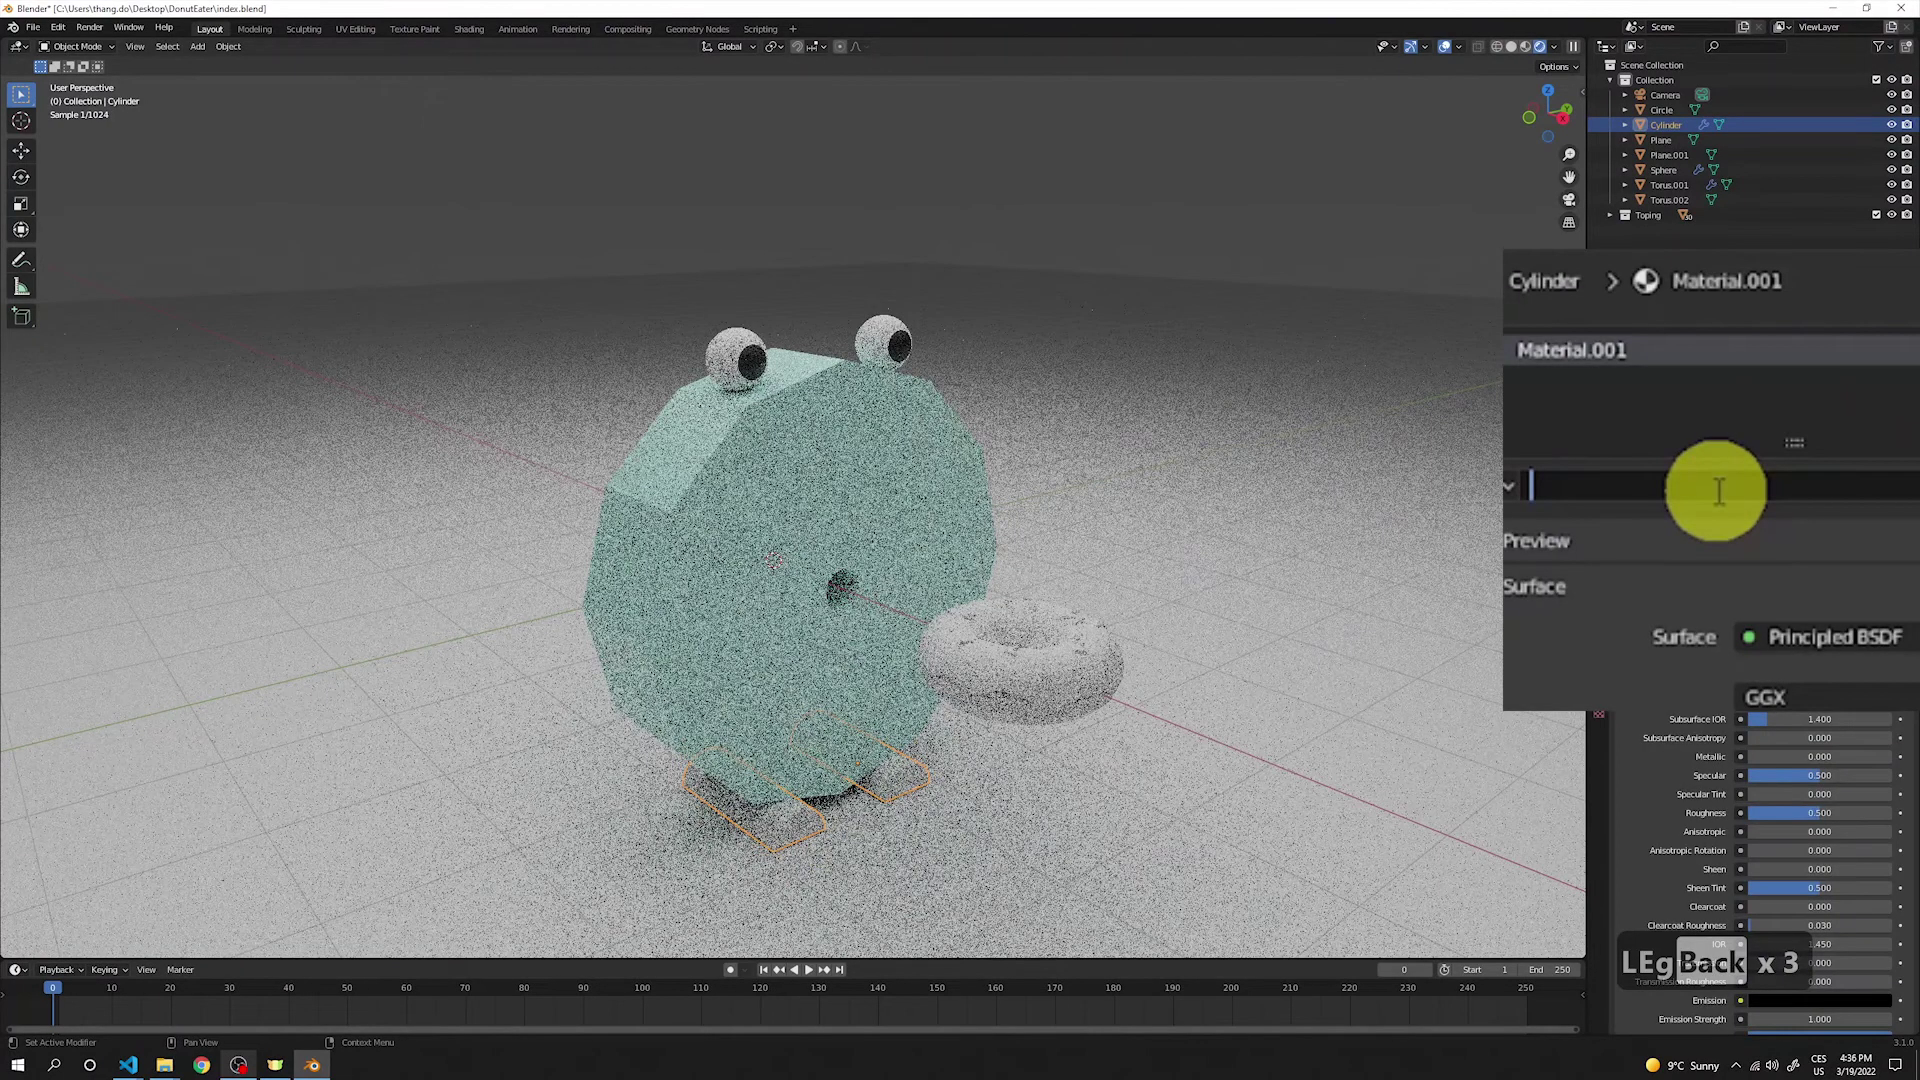
{"action": "type", "text": "Legs"}
{"action": "key", "text": "Return"}
Step: Give the Legs material a specular of 0.8, a roughness of 0.2 and a dark plum base color
{"action": "left_click", "coordinate": [1905, 745]}
{"action": "type", "text": "0.8"}
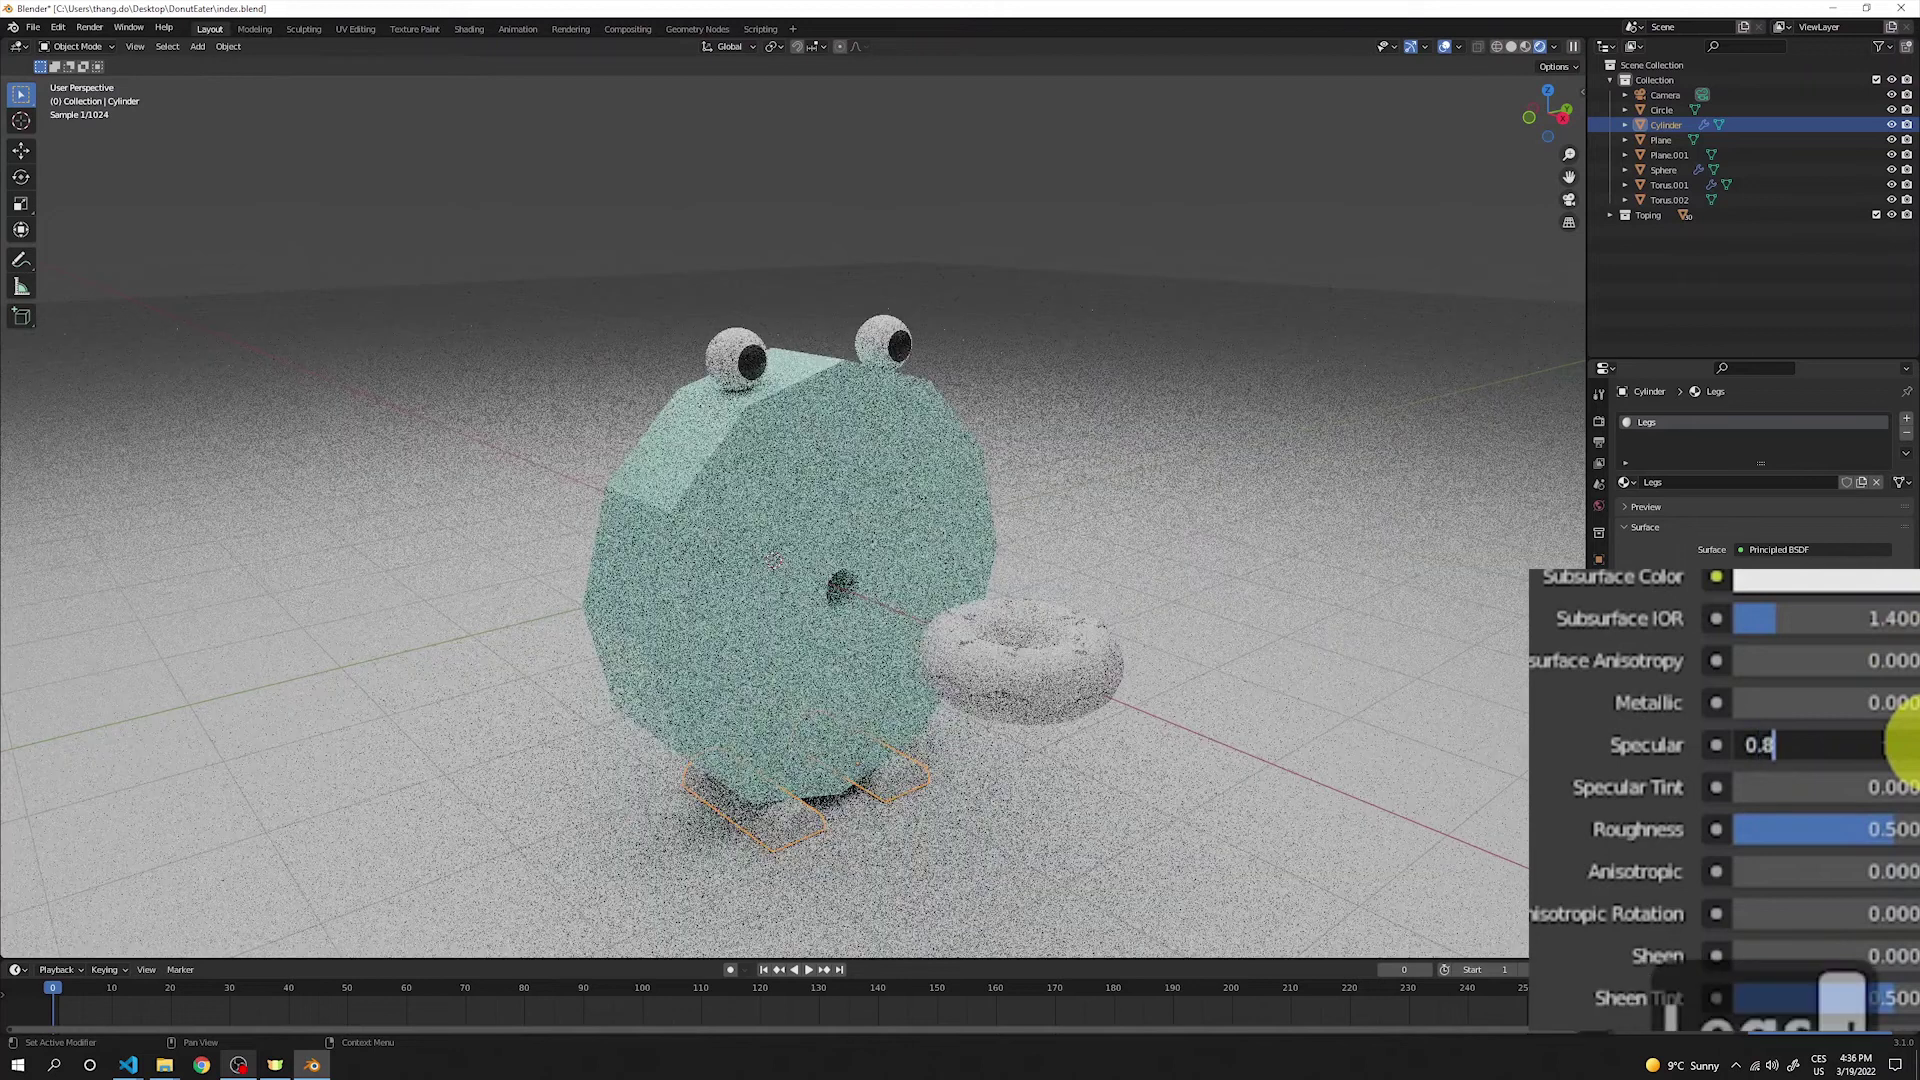
{"action": "key", "text": "Return"}
{"action": "left_click", "coordinate": [1905, 829]}
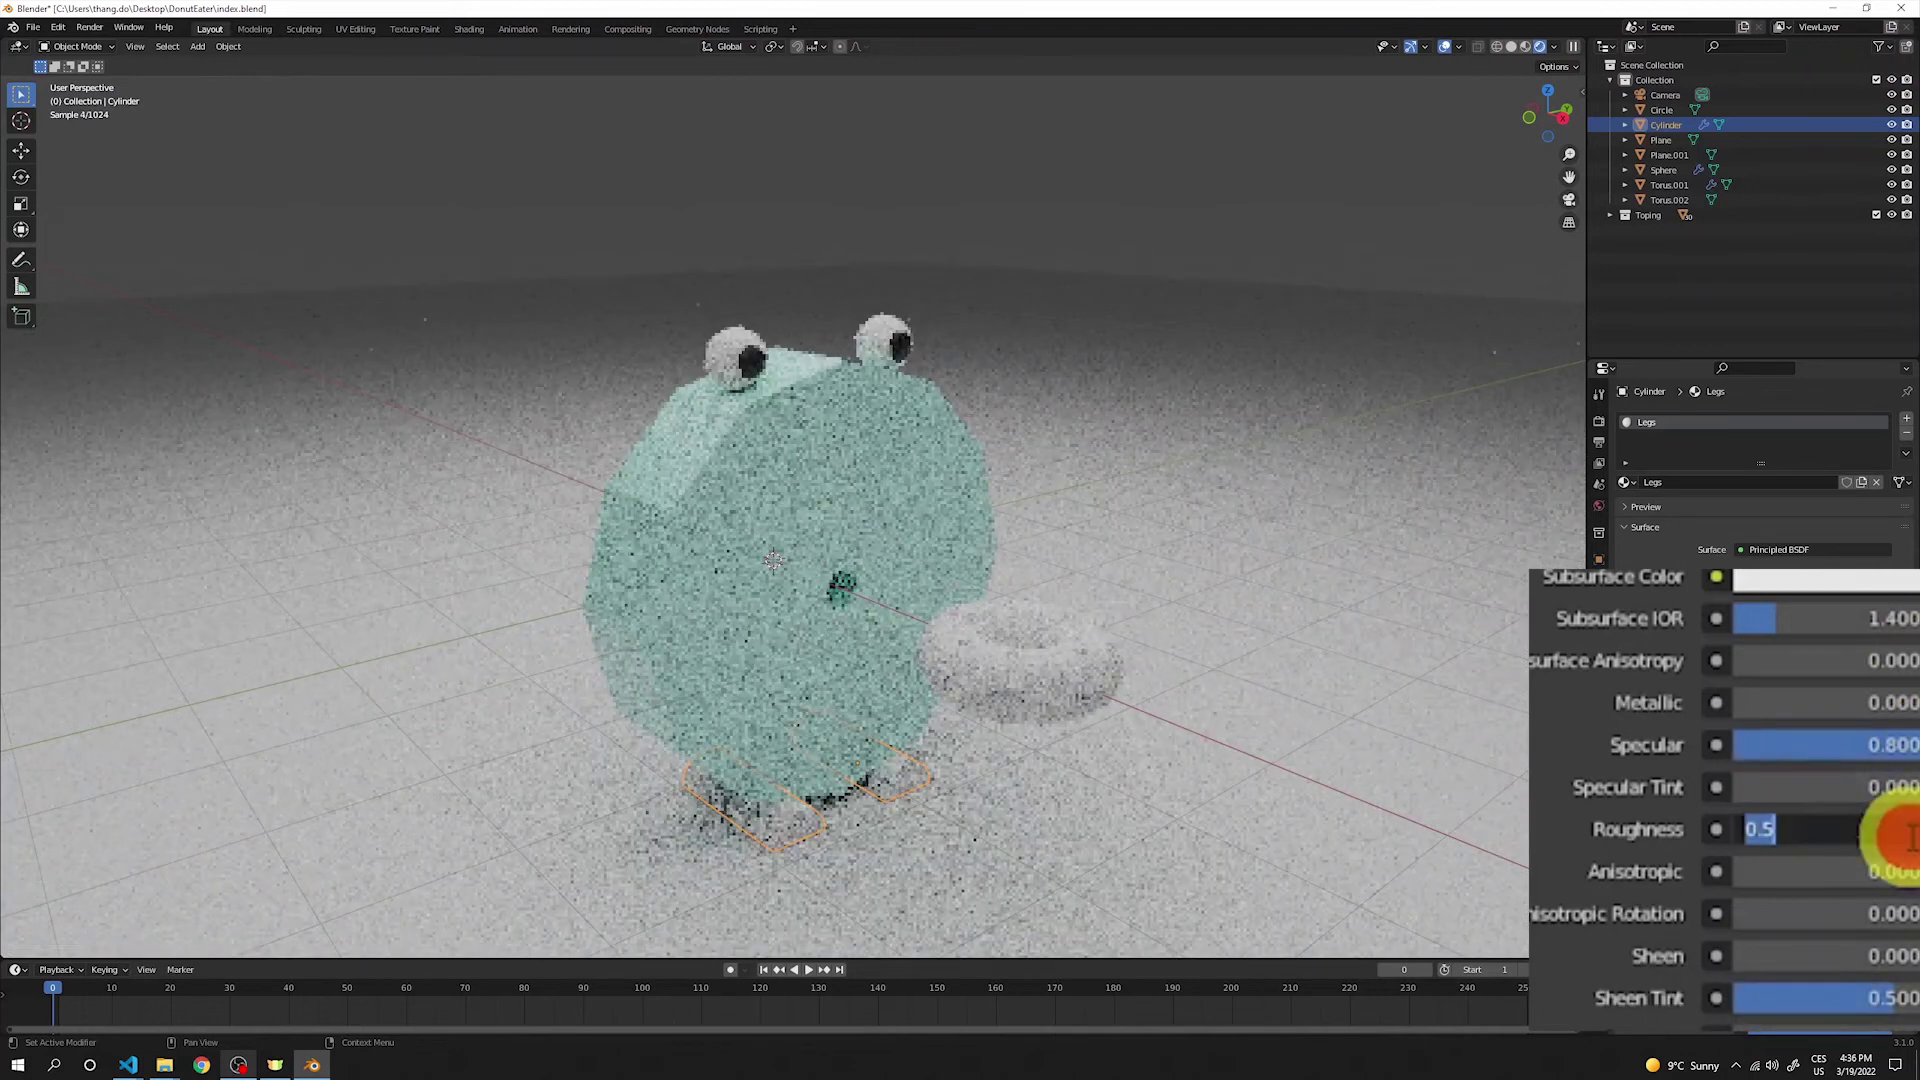
{"action": "type", "text": "0."}
{"action": "type", "text": "2"}
{"action": "key", "text": "Return"}
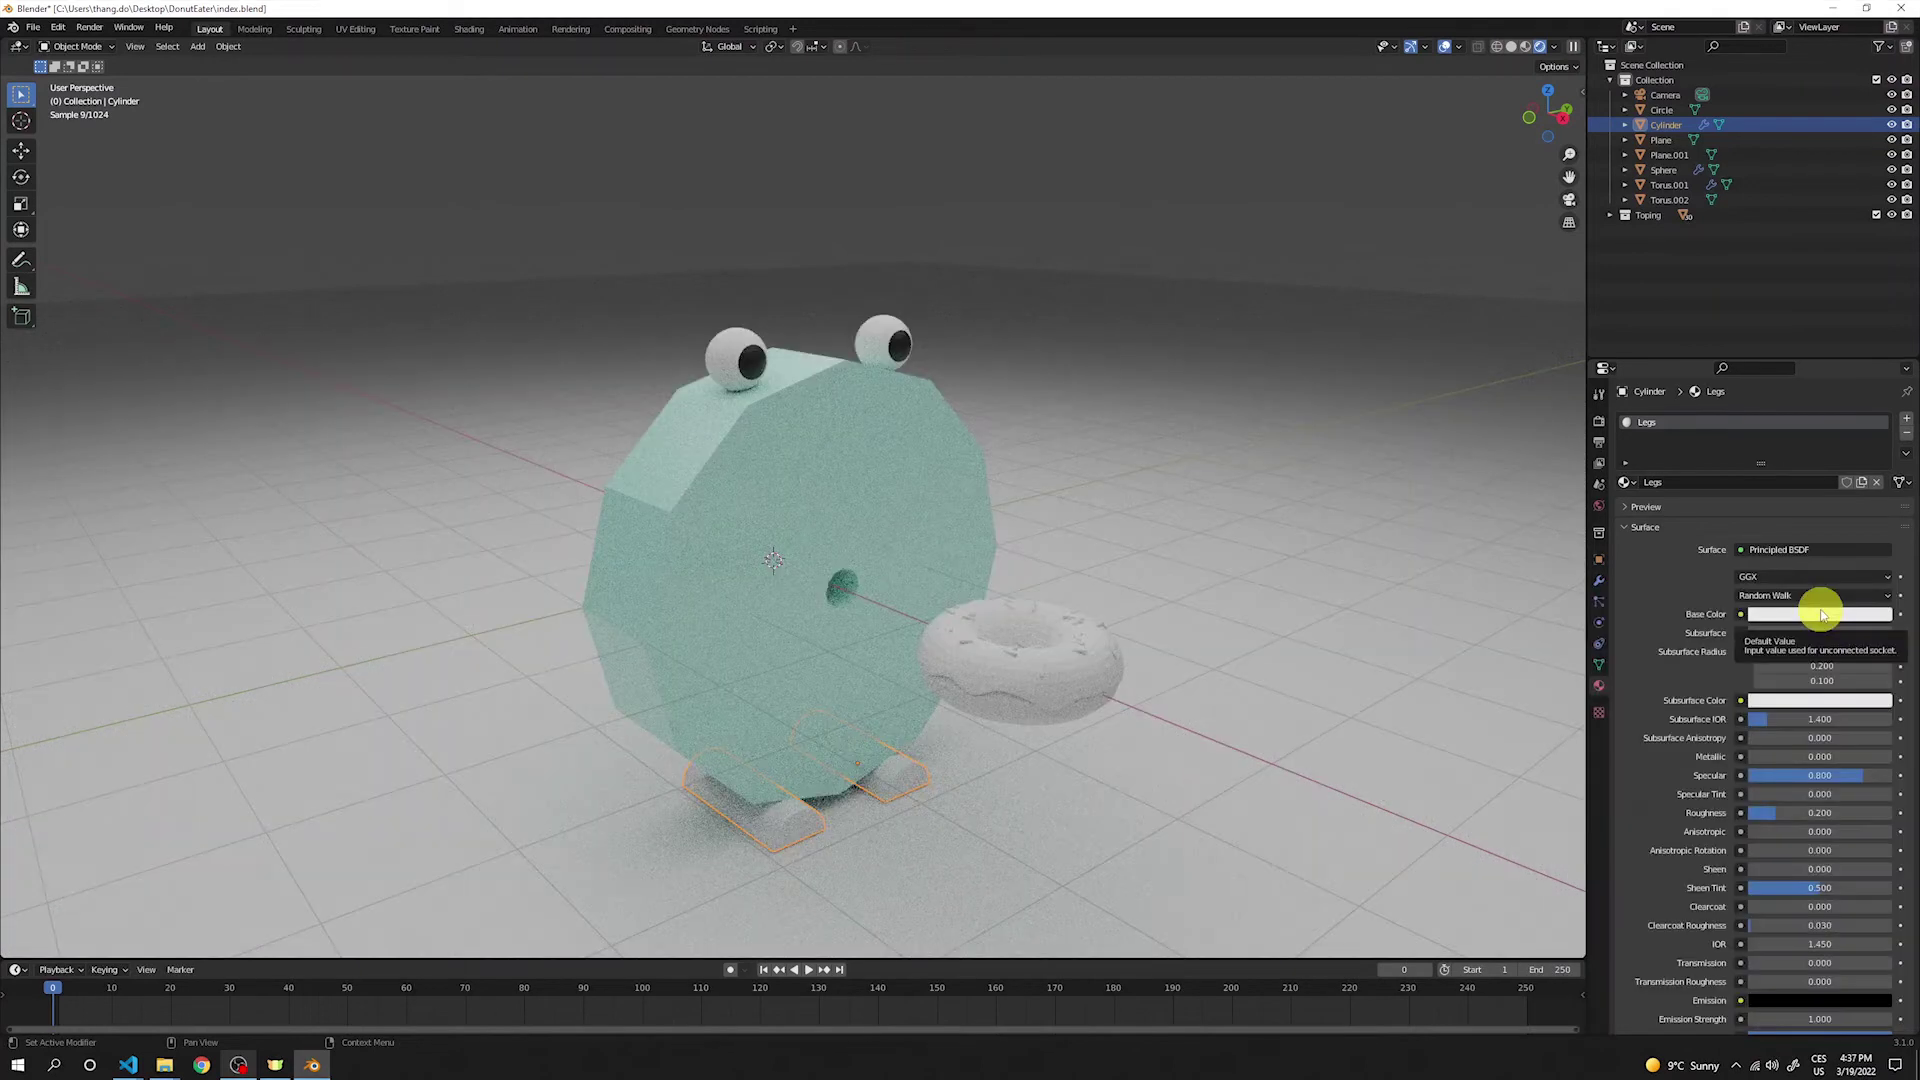
{"action": "left_click", "coordinate": [1821, 614]}
{"action": "left_click", "coordinate": [1822, 480]}
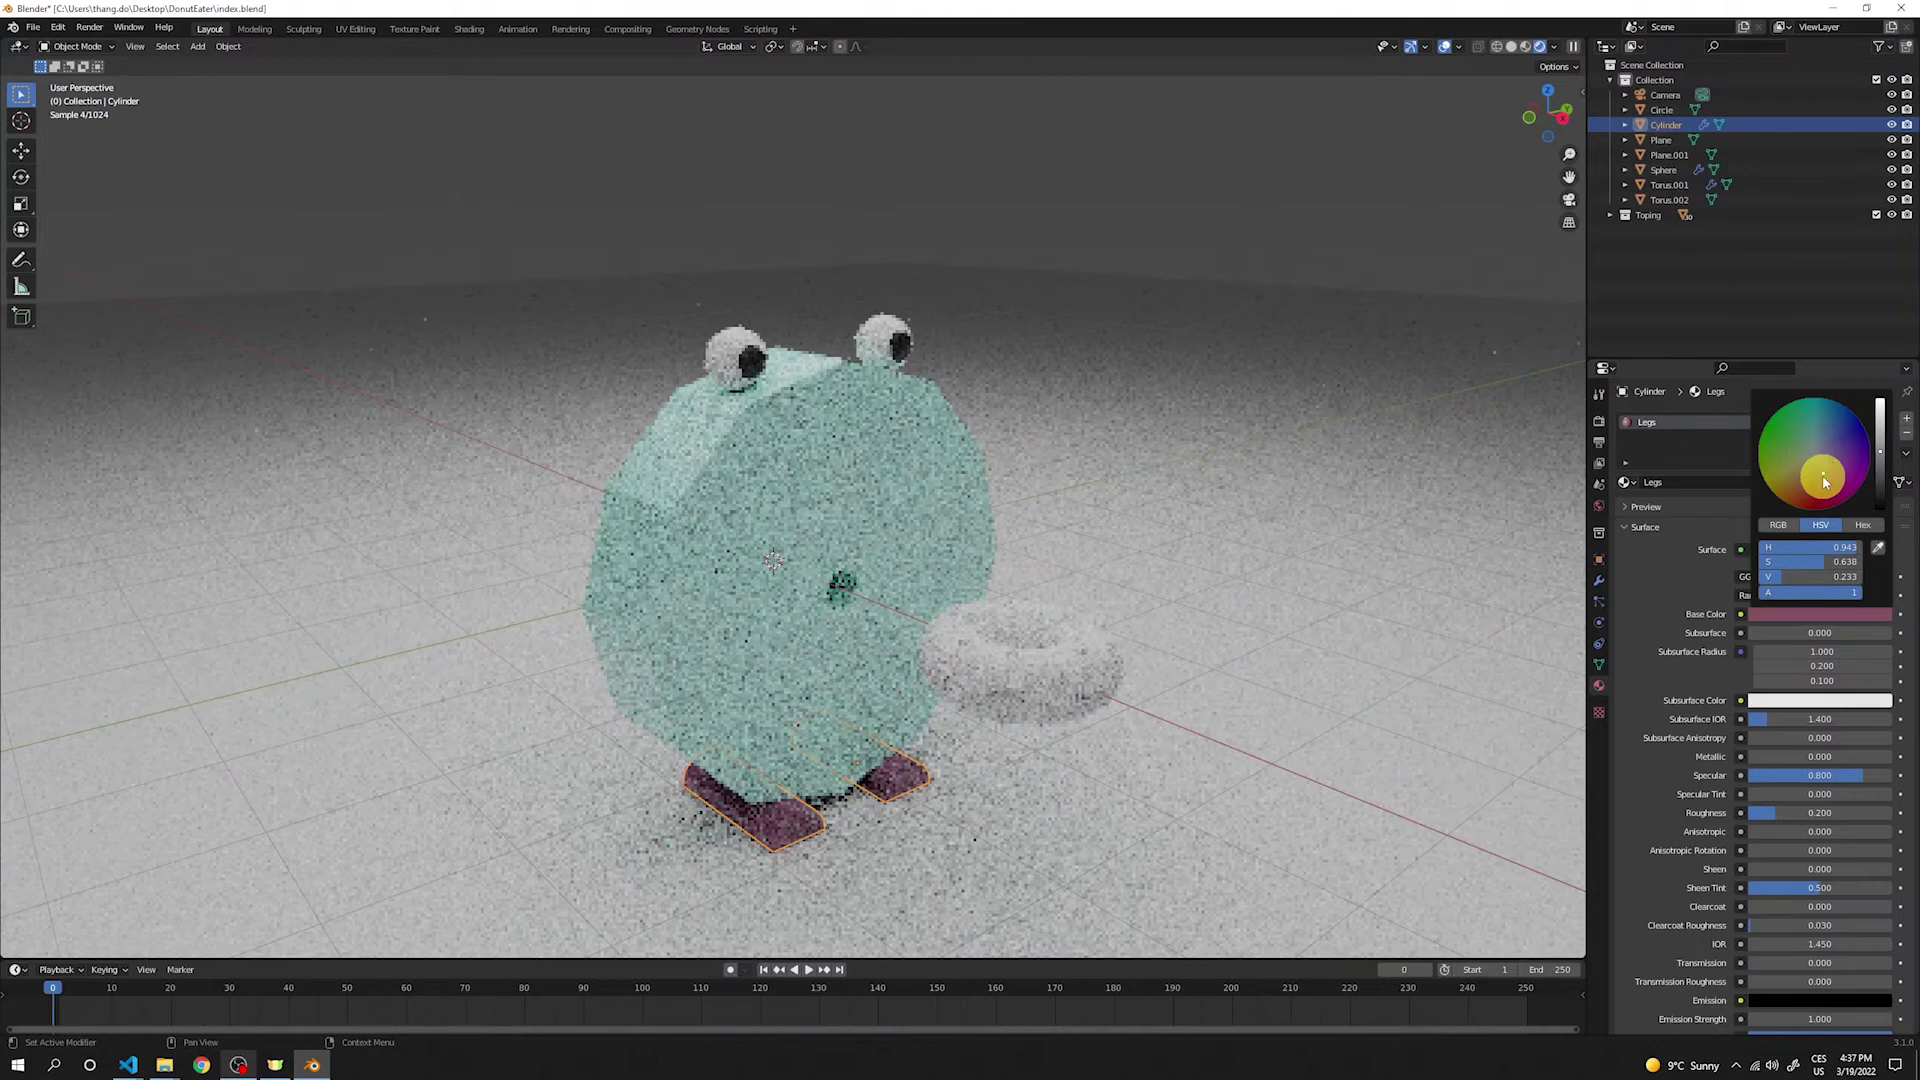
Step: Select the donut's dough ring and create a material named Donut for it
{"action": "left_click", "coordinate": [1001, 710]}
{"action": "double_click", "coordinate": [1693, 484]}
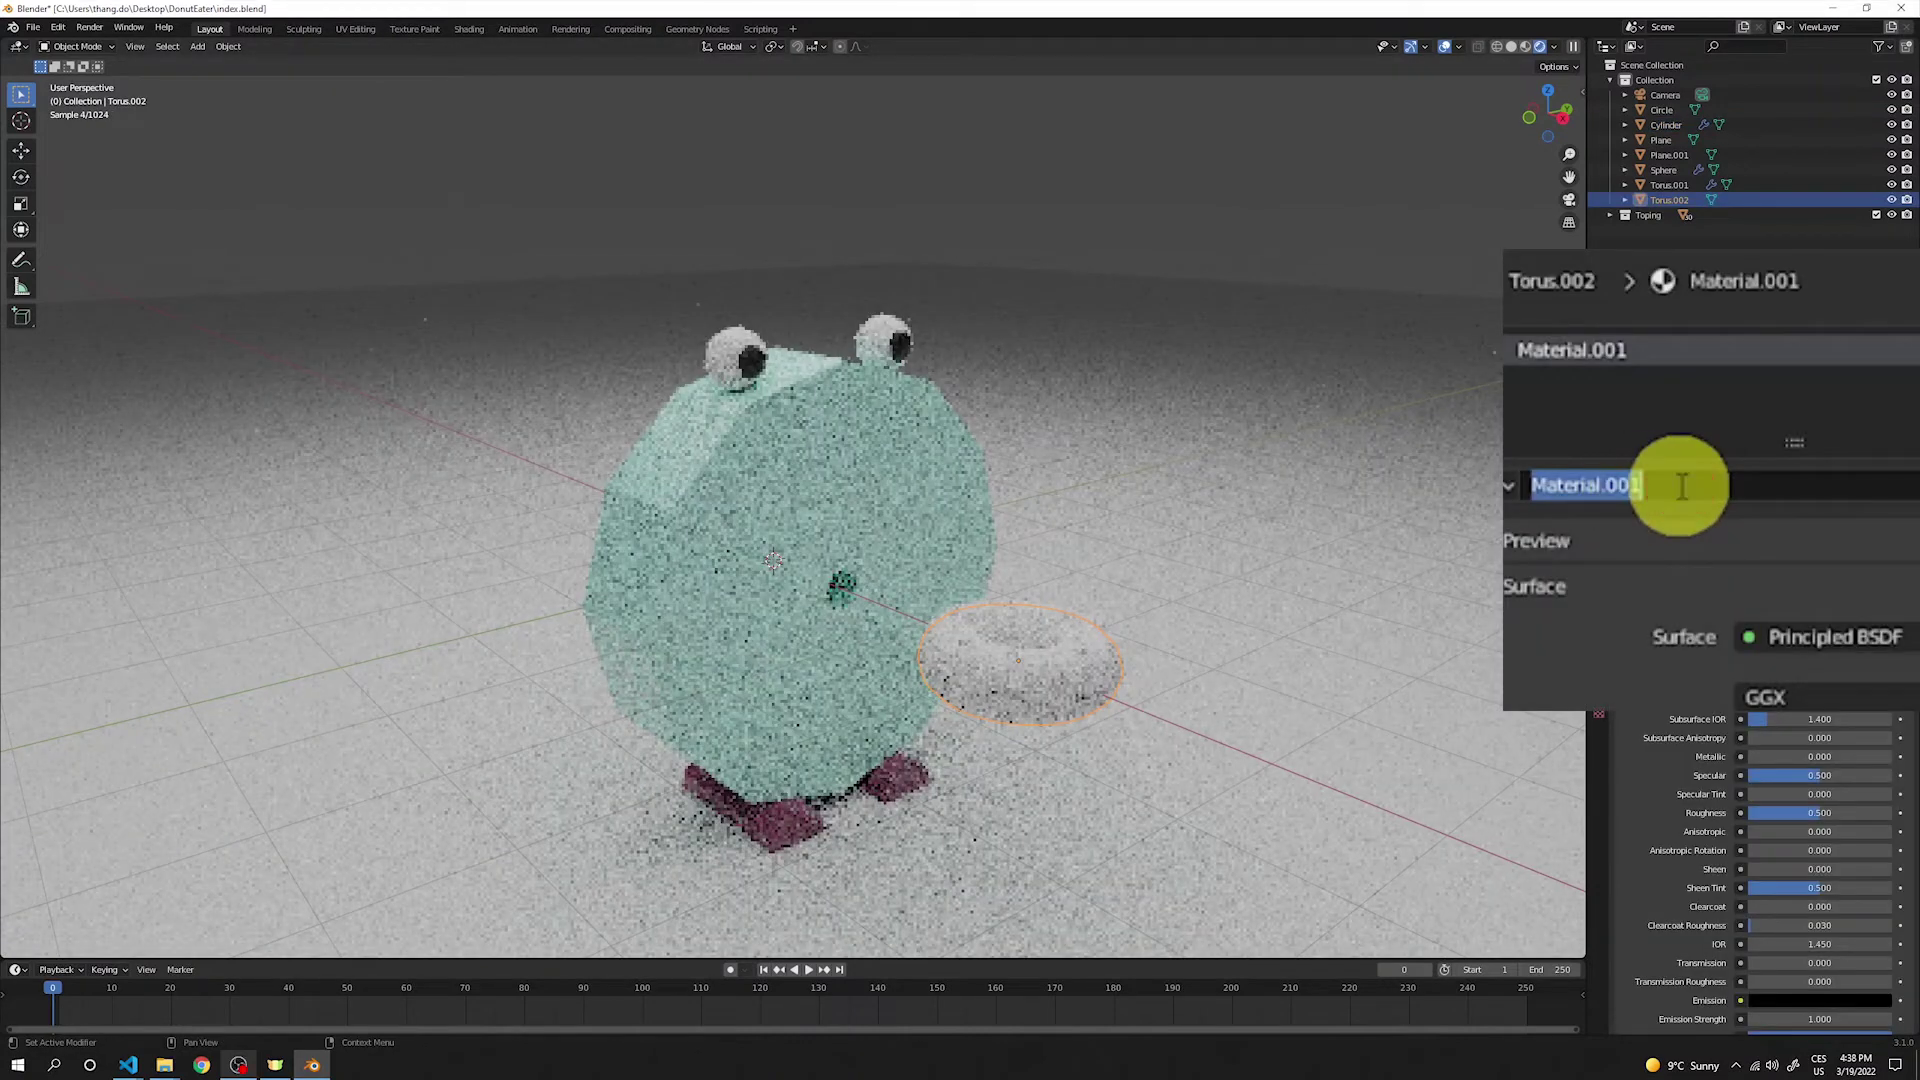
{"action": "type", "text": "Donut"}
{"action": "key", "text": "Return"}
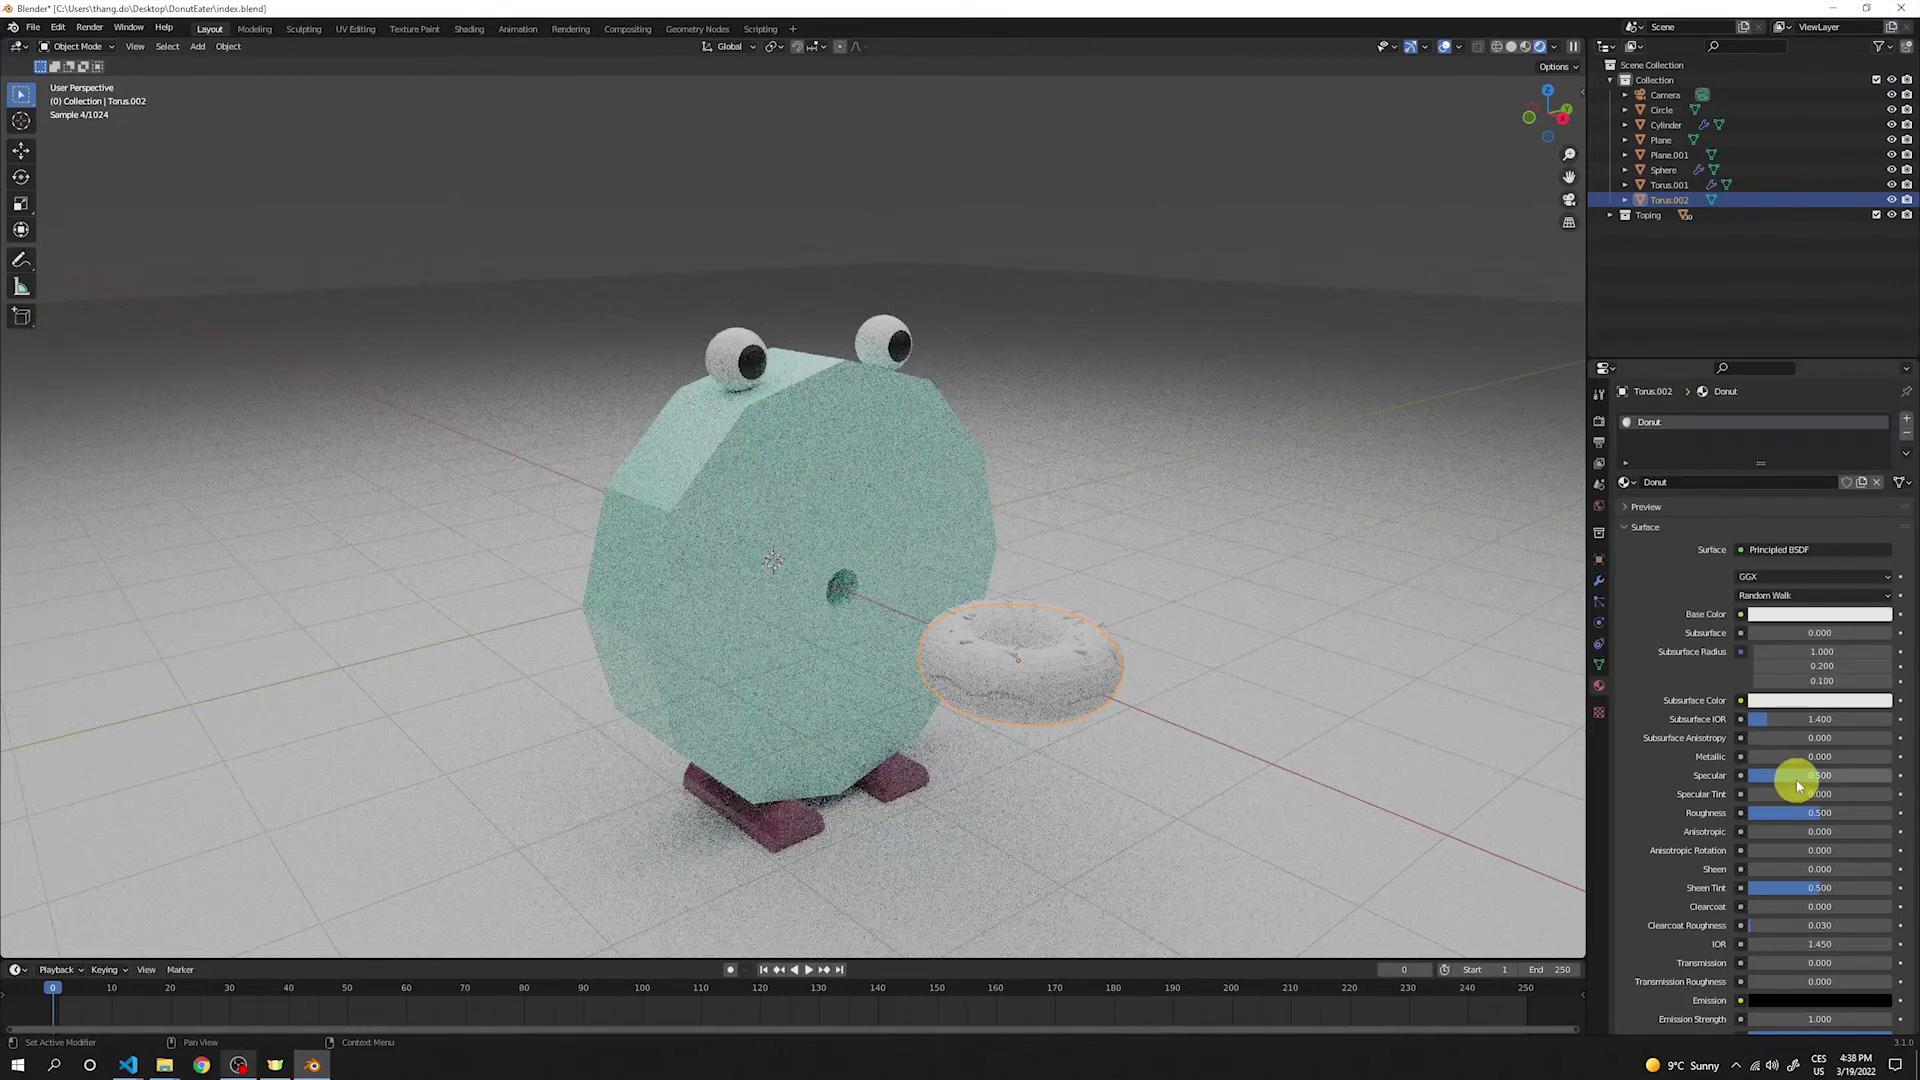
Step: Set the Donut material's specular to 0.8 and its base color to a light orange-brown
{"action": "left_click", "coordinate": [1799, 776]}
{"action": "type", "text": "0."}
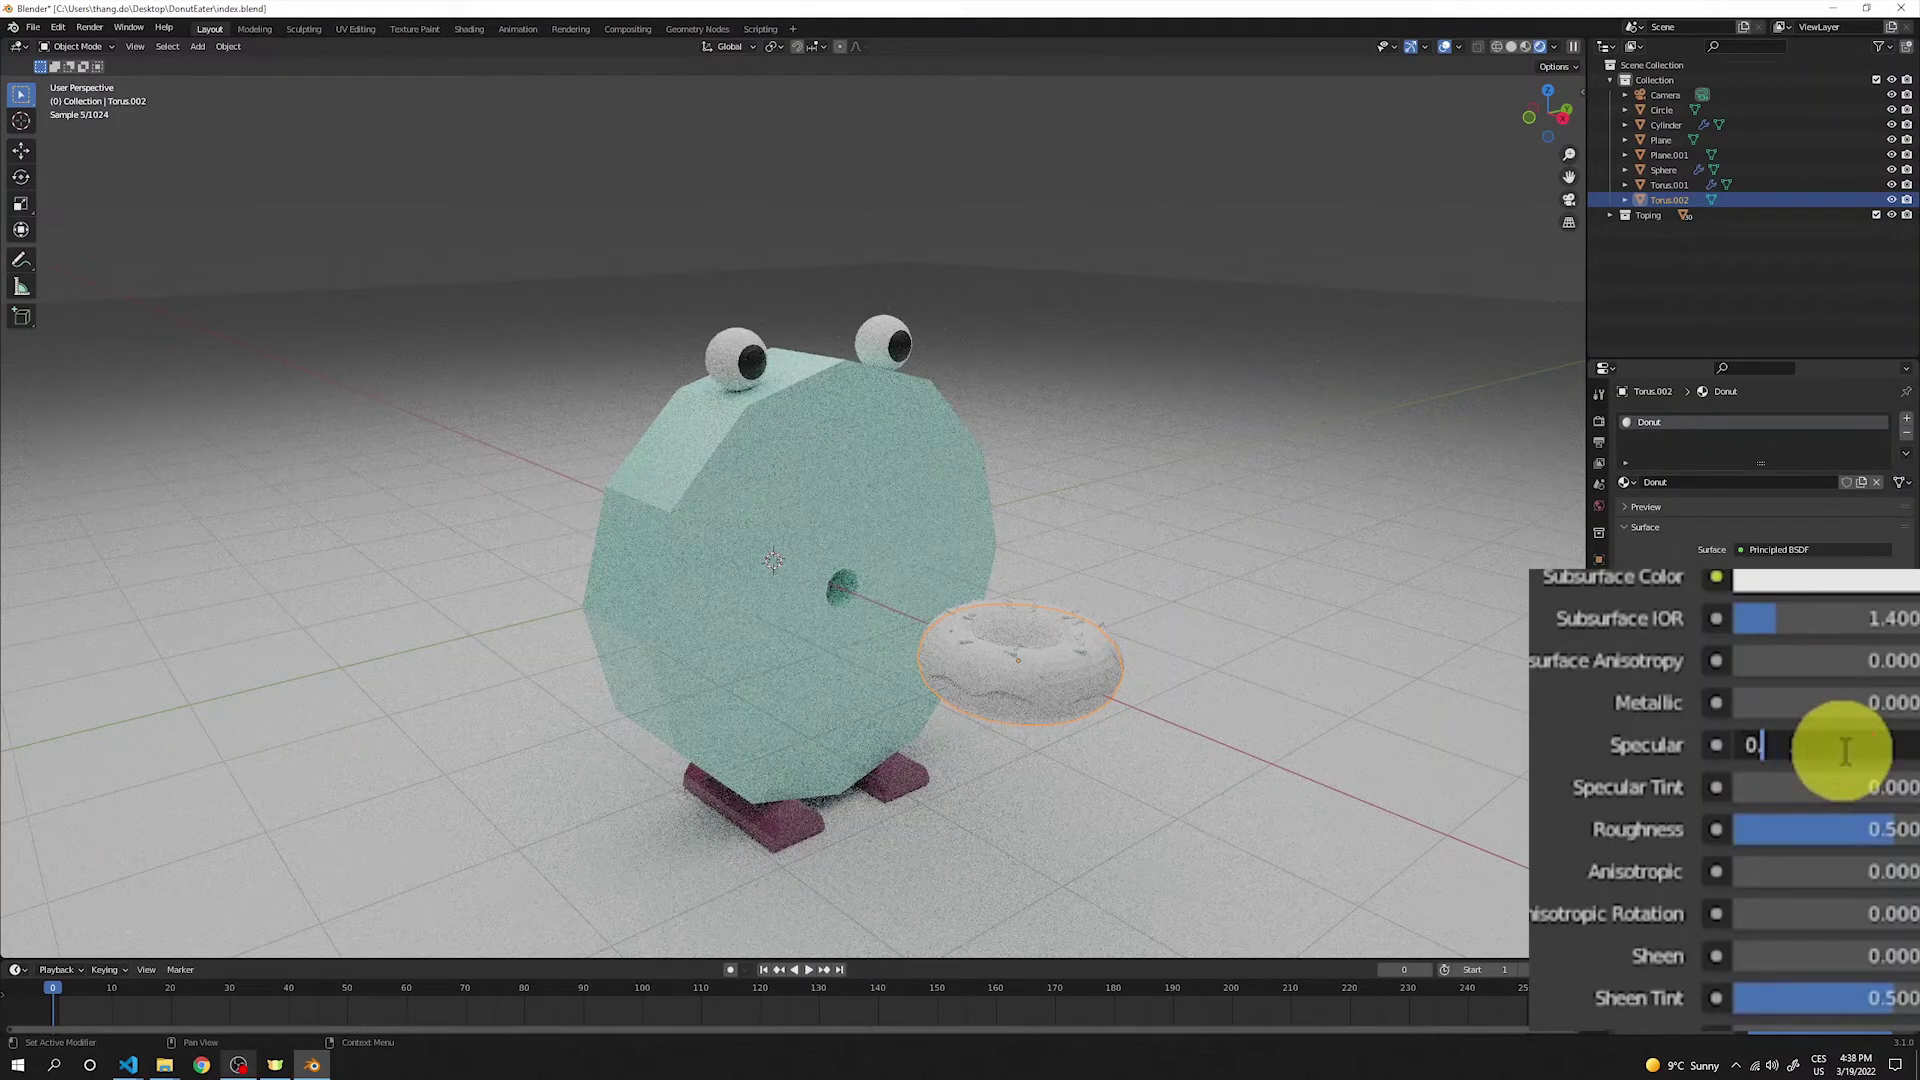
{"action": "type", "text": "8"}
{"action": "key", "text": "Return"}
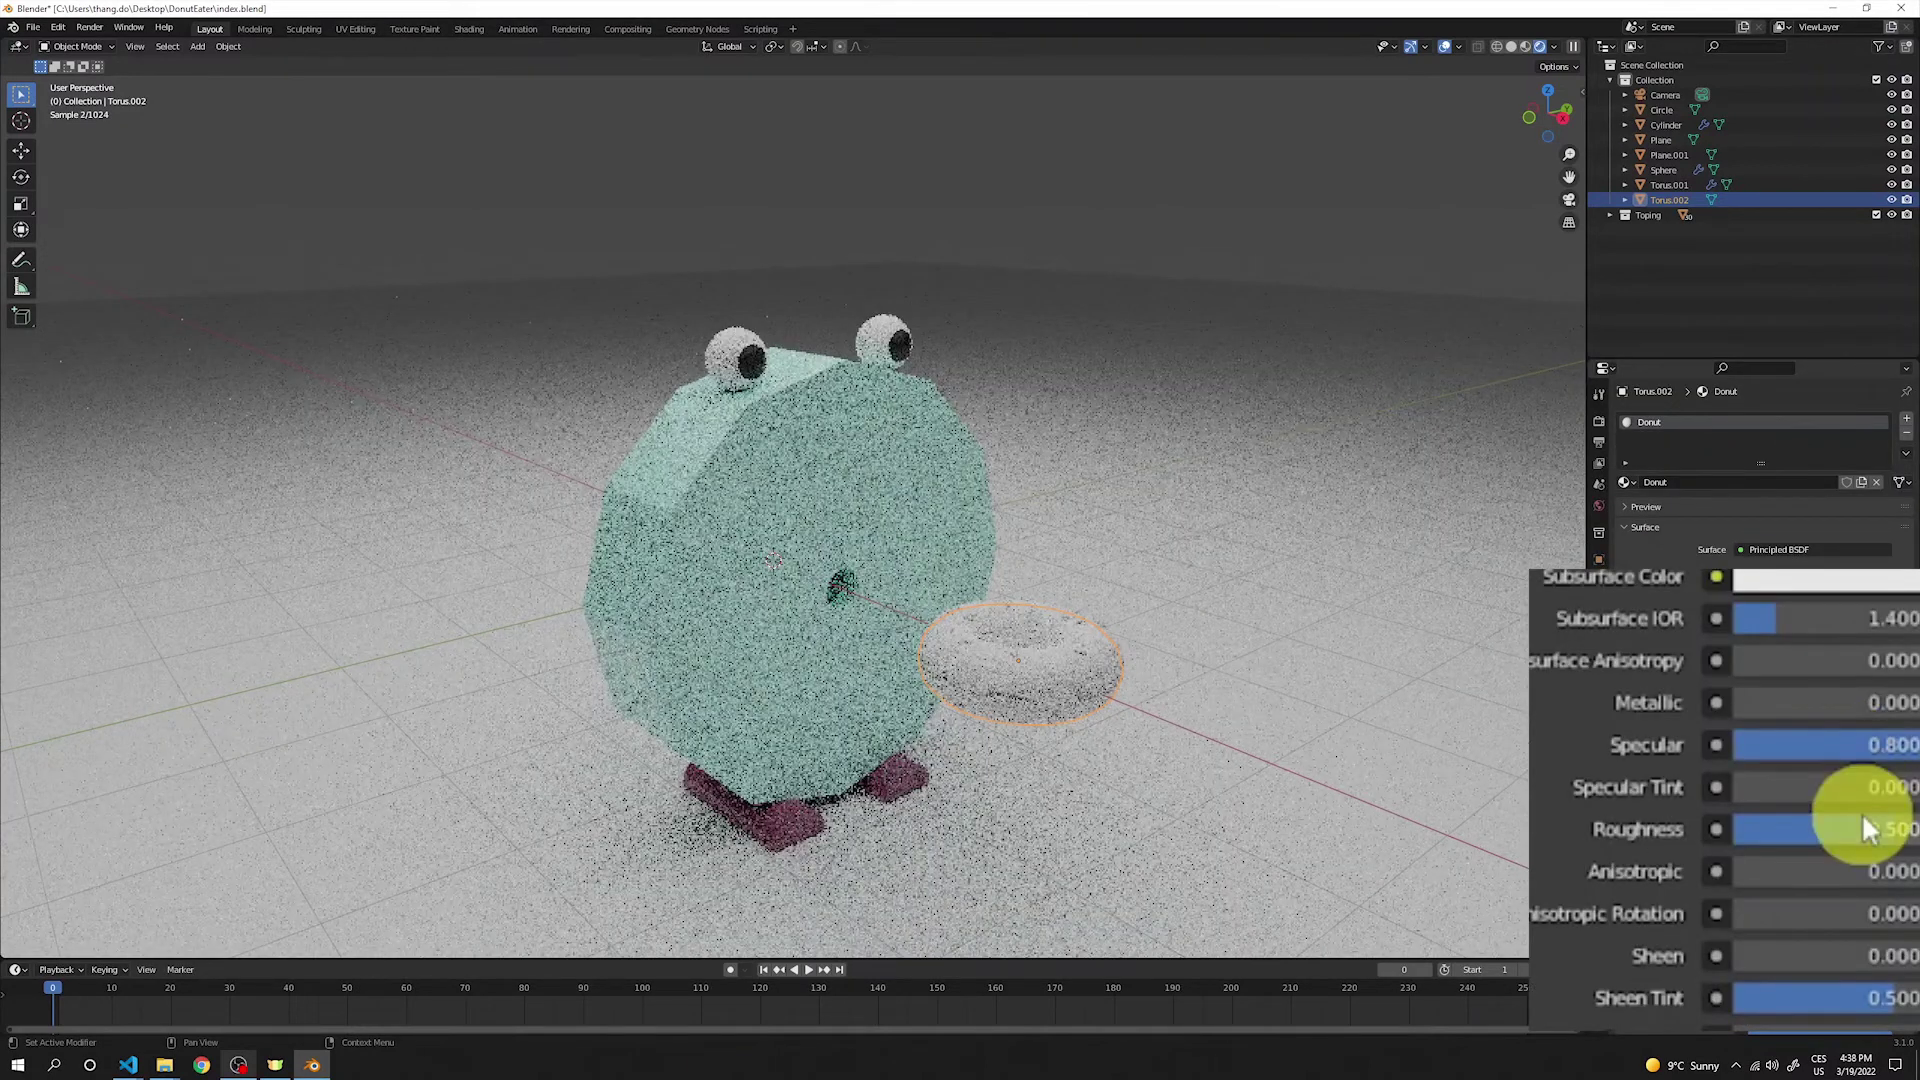
{"action": "left_click", "coordinate": [1783, 613]}
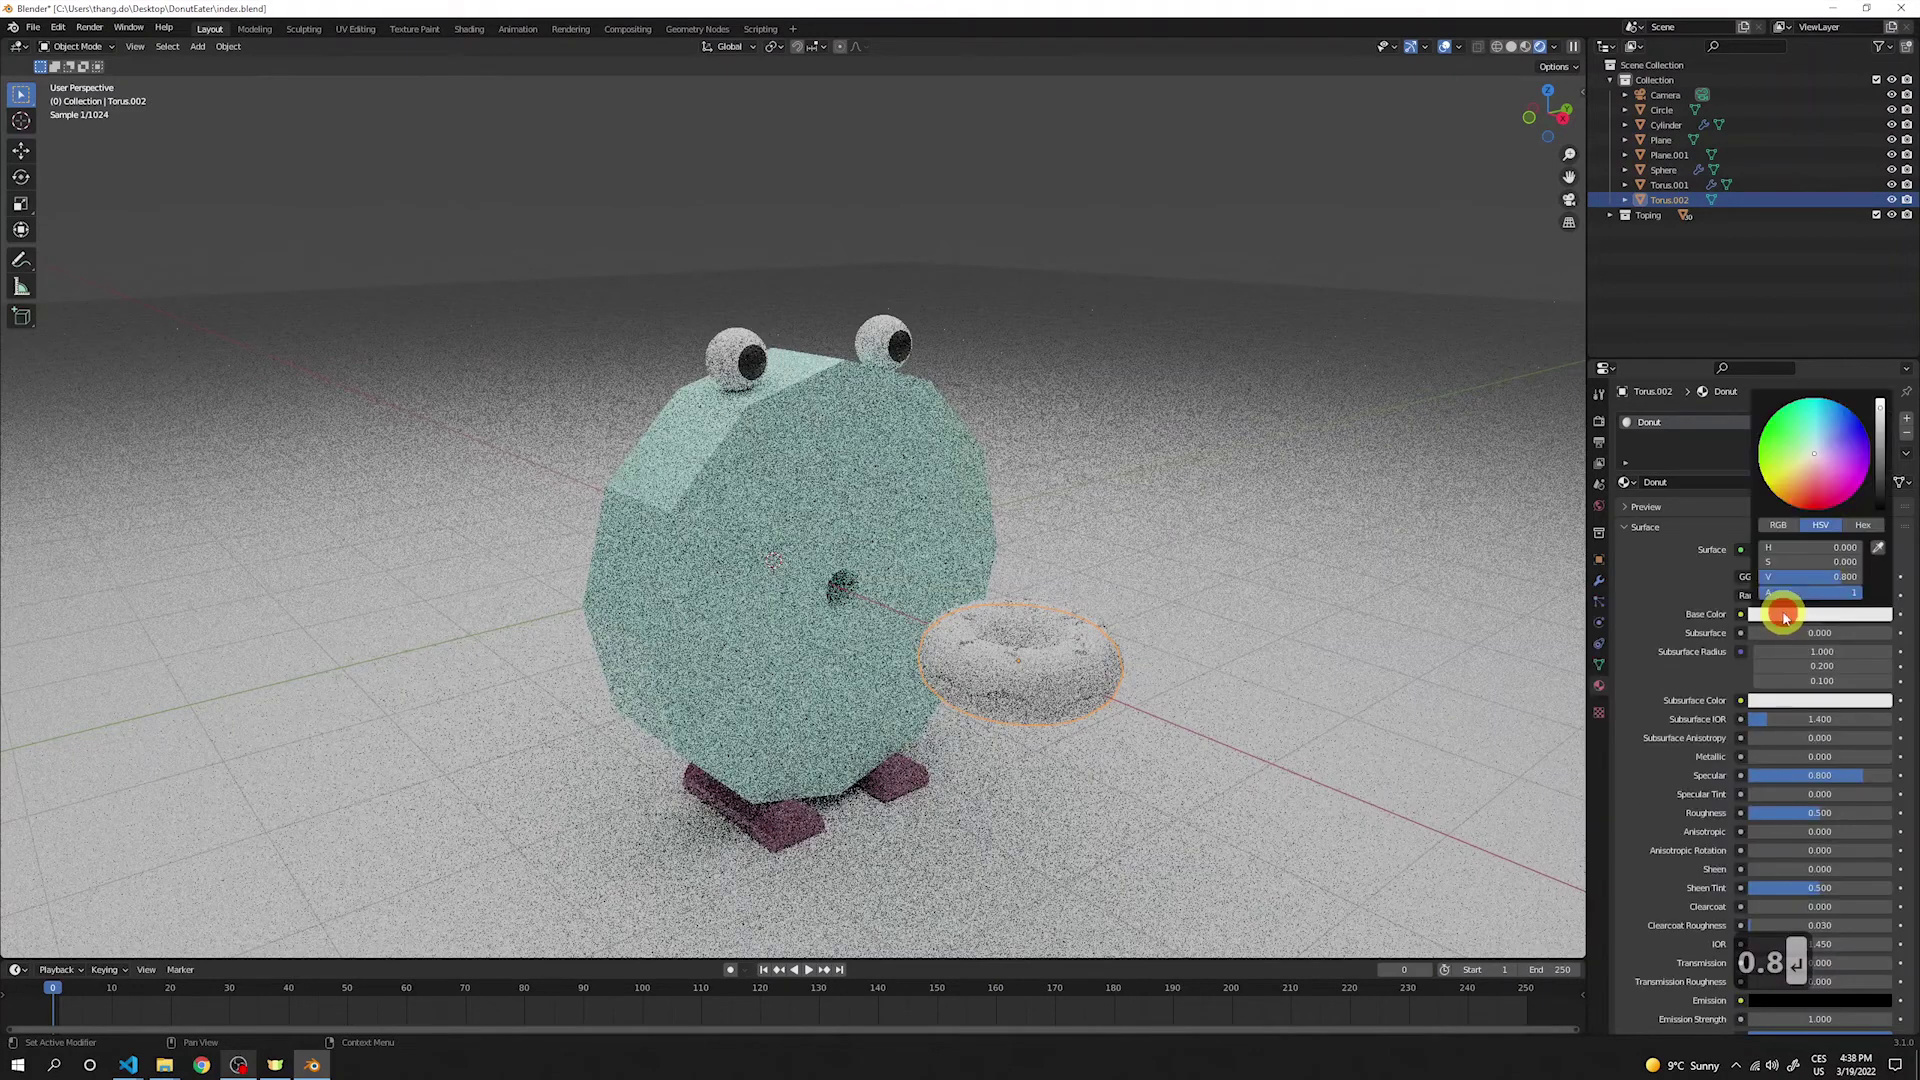
{"action": "left_click", "coordinate": [1801, 480]}
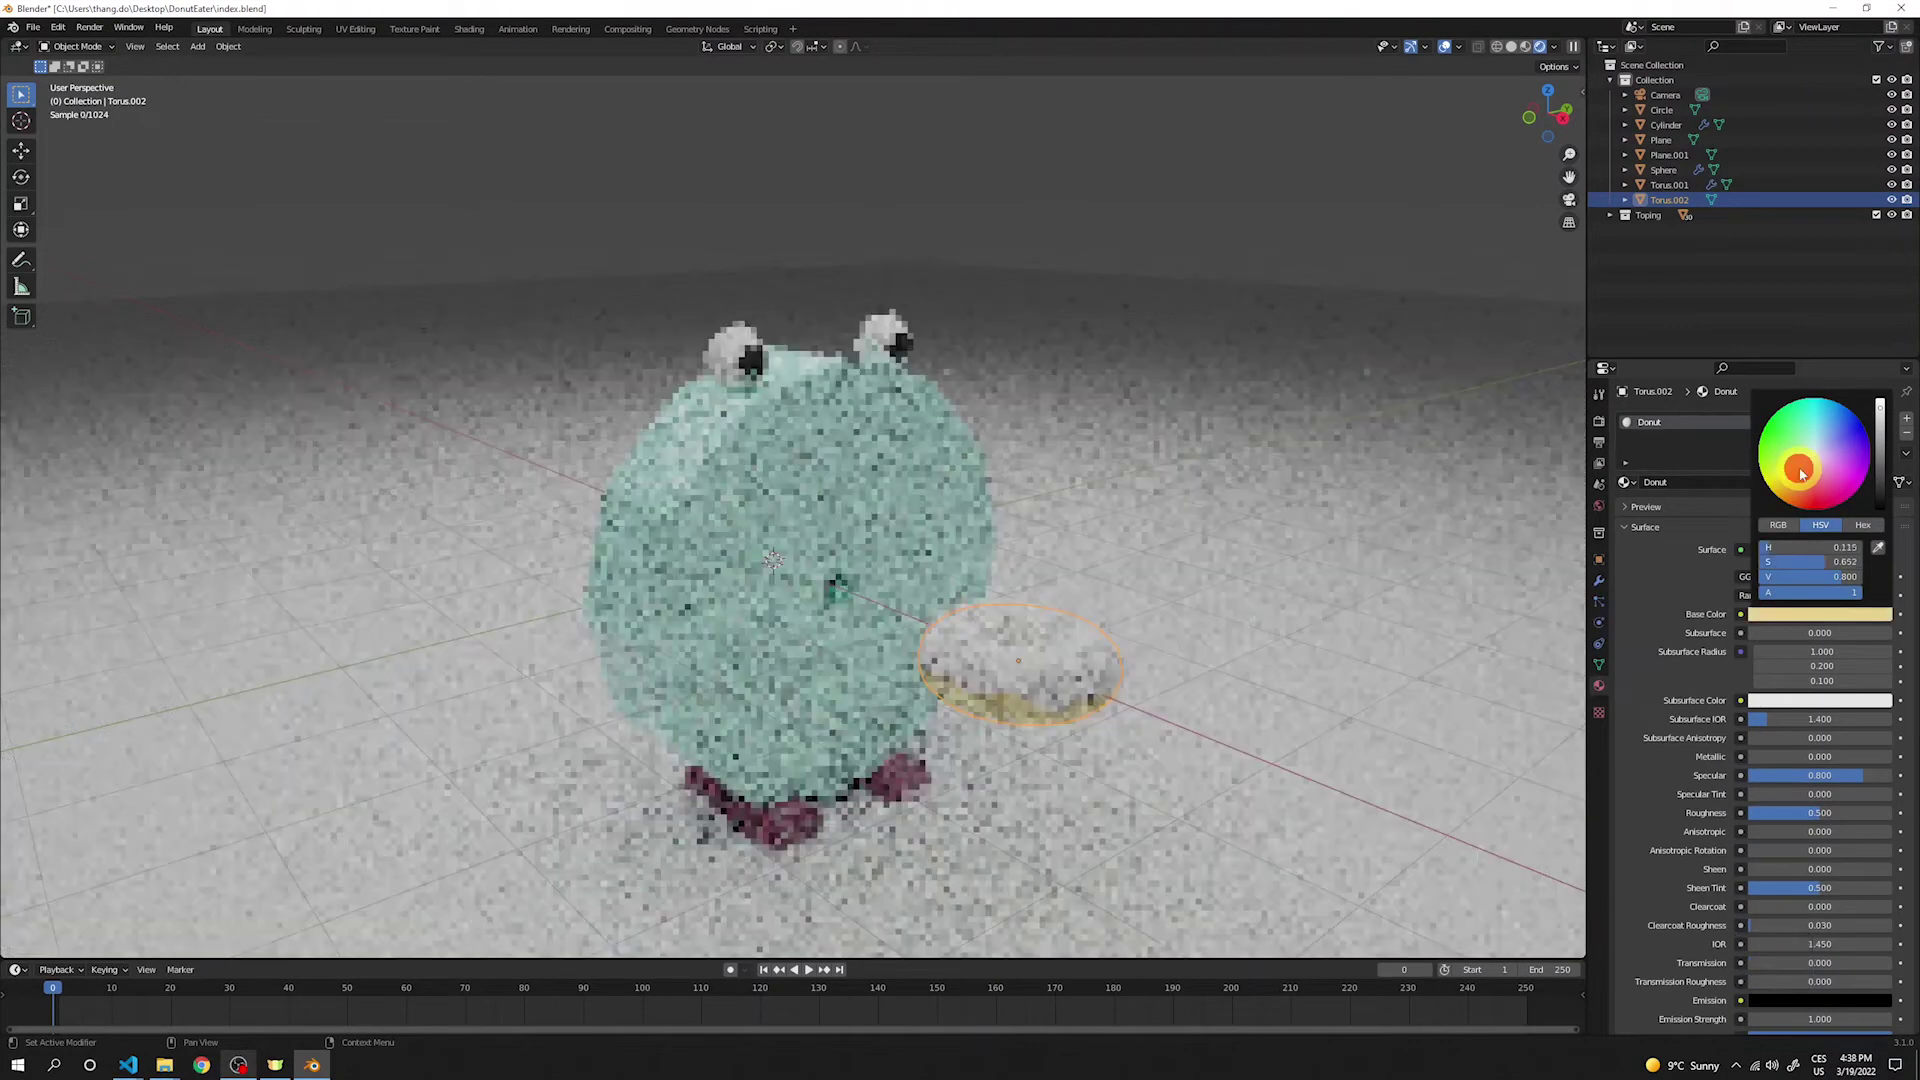
{"action": "left_click", "coordinate": [1802, 474]}
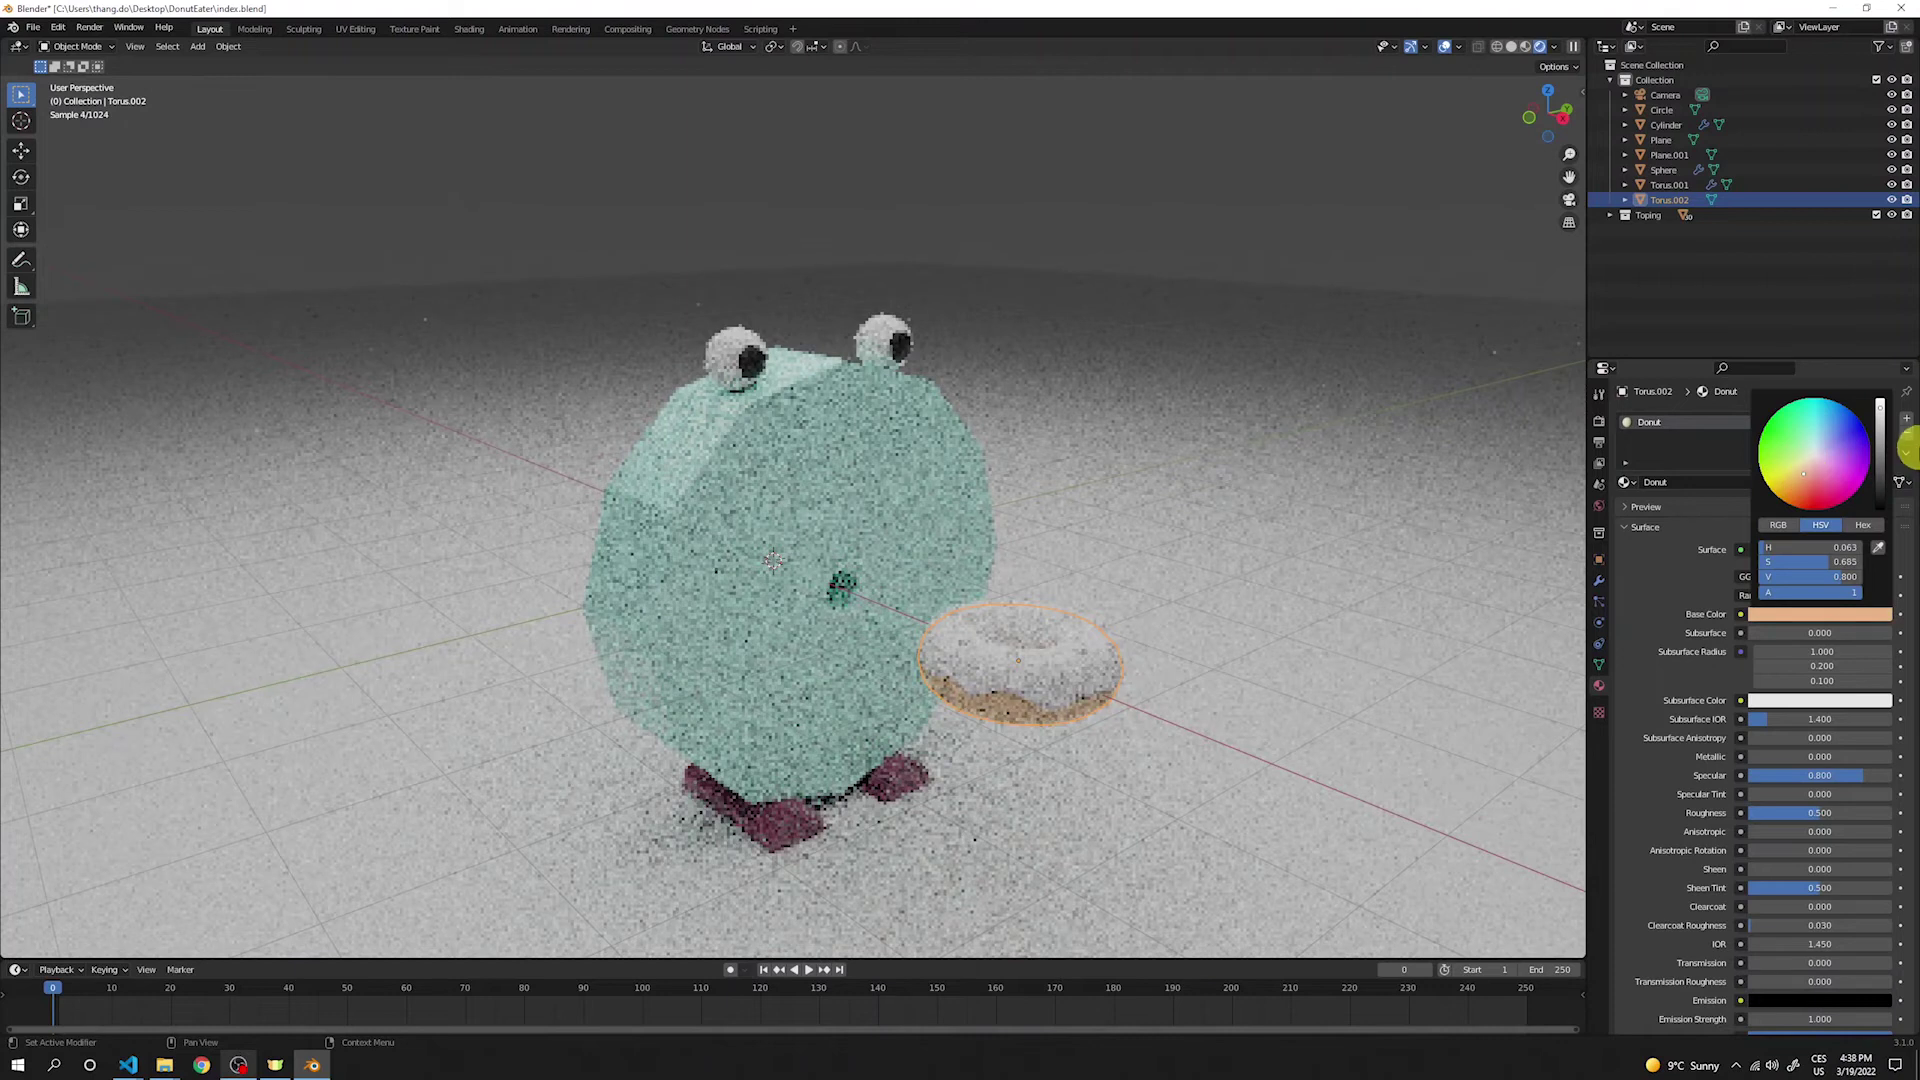
Step: Select the icing on top of the donut and create a material named Icing for it
{"action": "left_click", "coordinate": [1023, 655]}
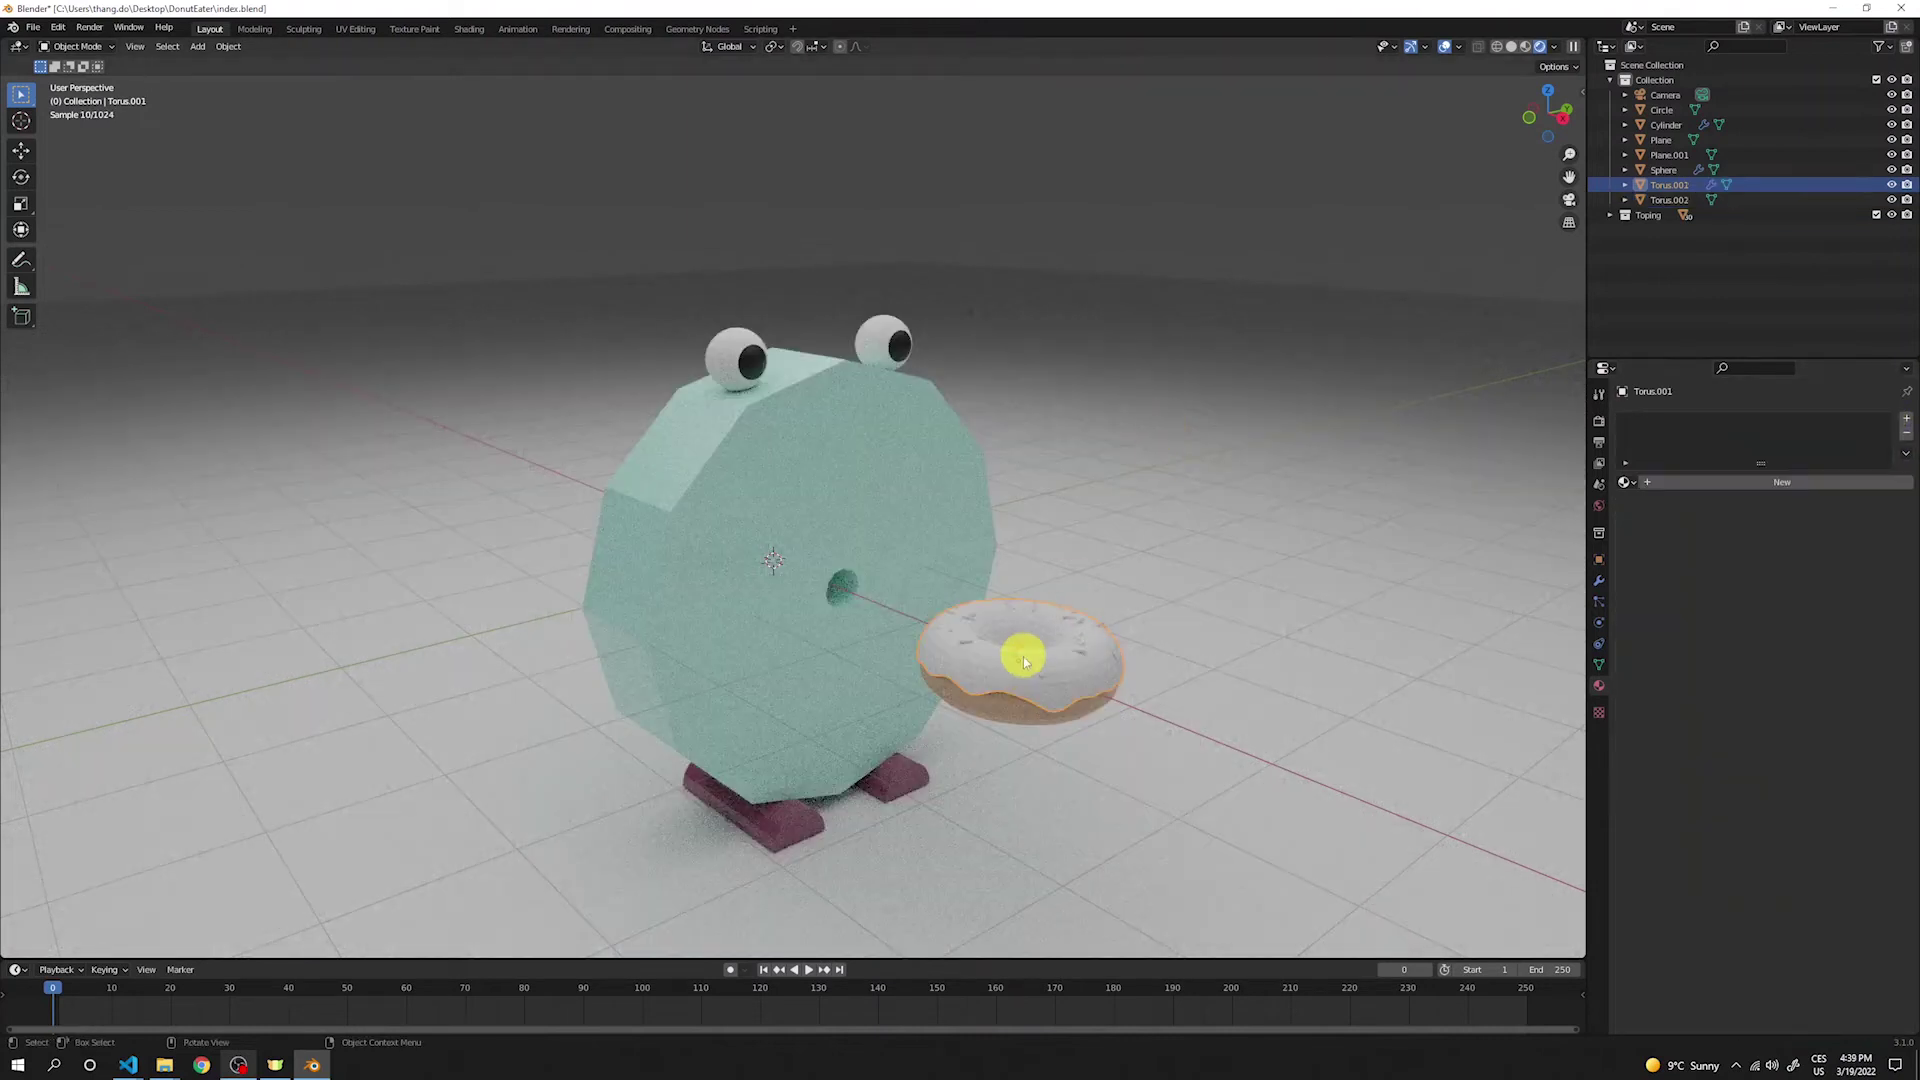
{"action": "left_click", "coordinate": [1692, 482]}
{"action": "left_click", "coordinate": [1663, 488]}
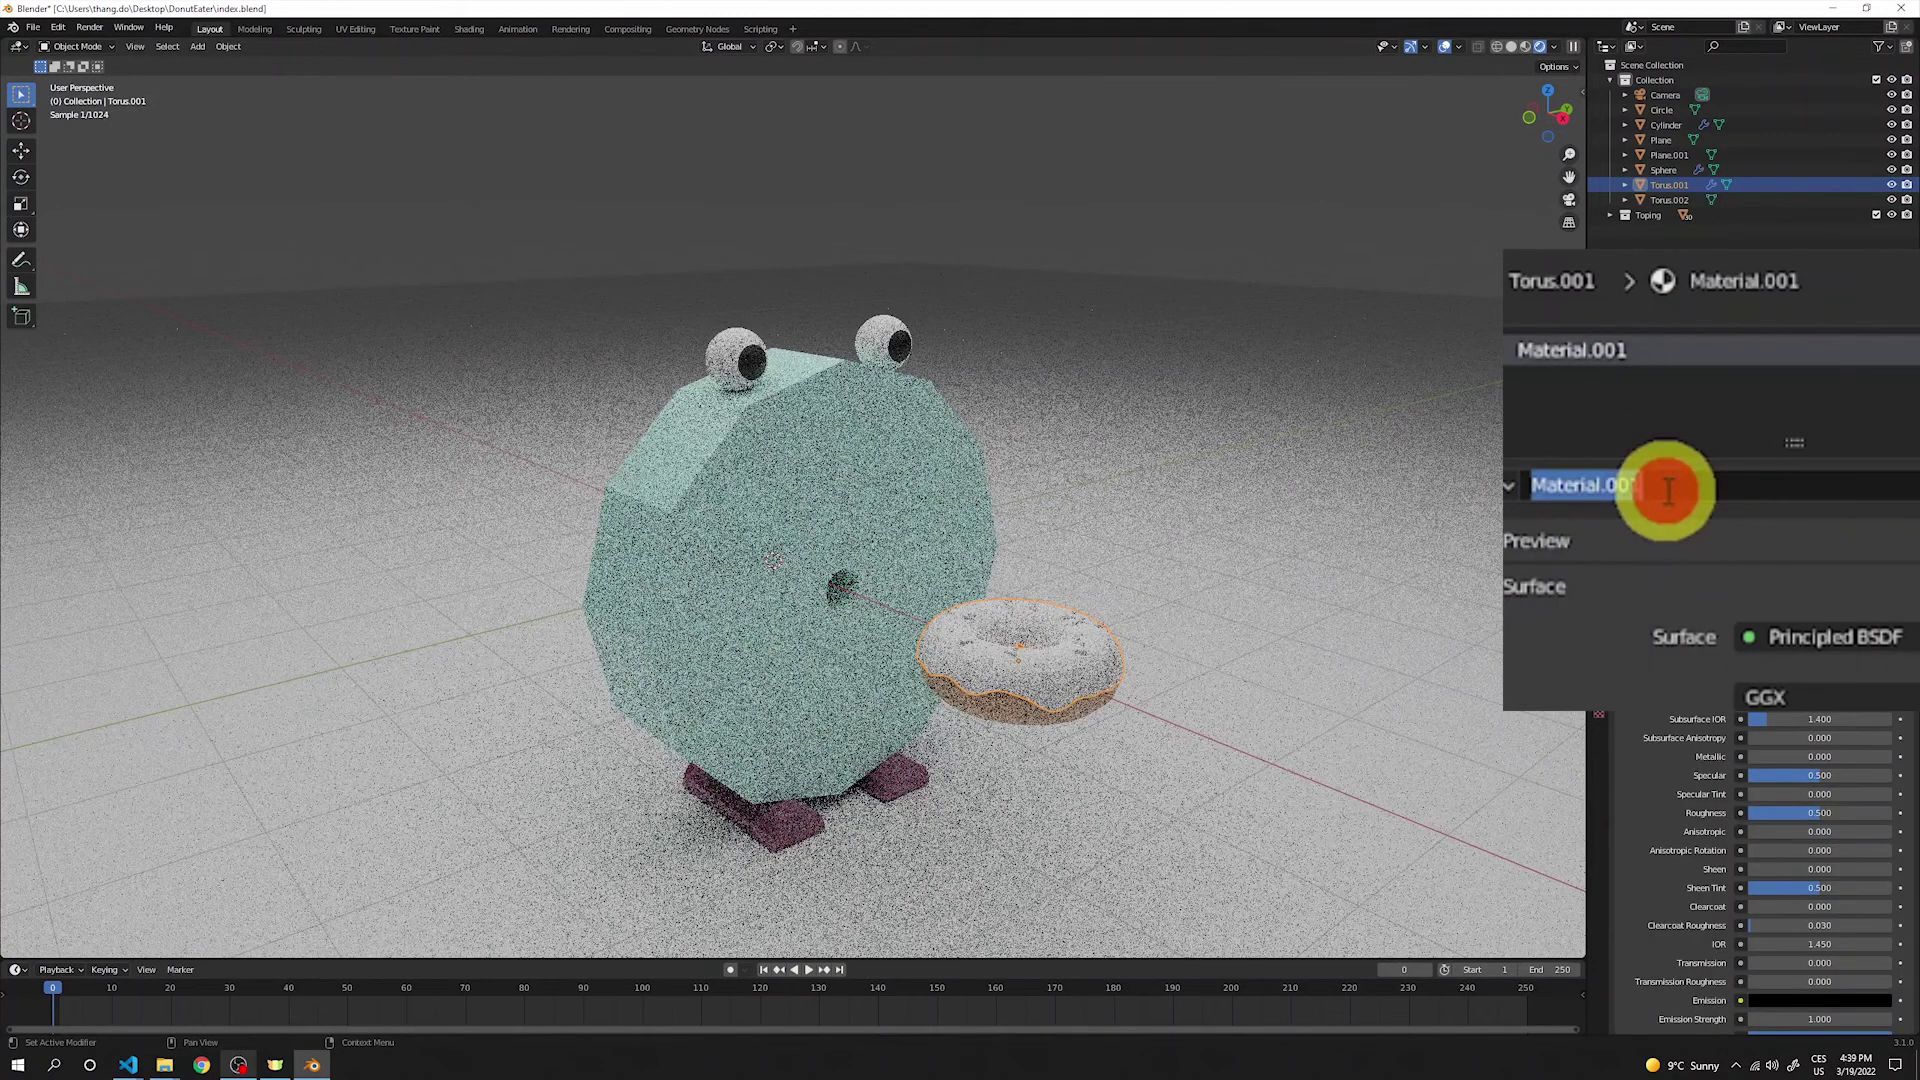
{"action": "type", "text": "Icing"}
{"action": "key", "text": "Return"}
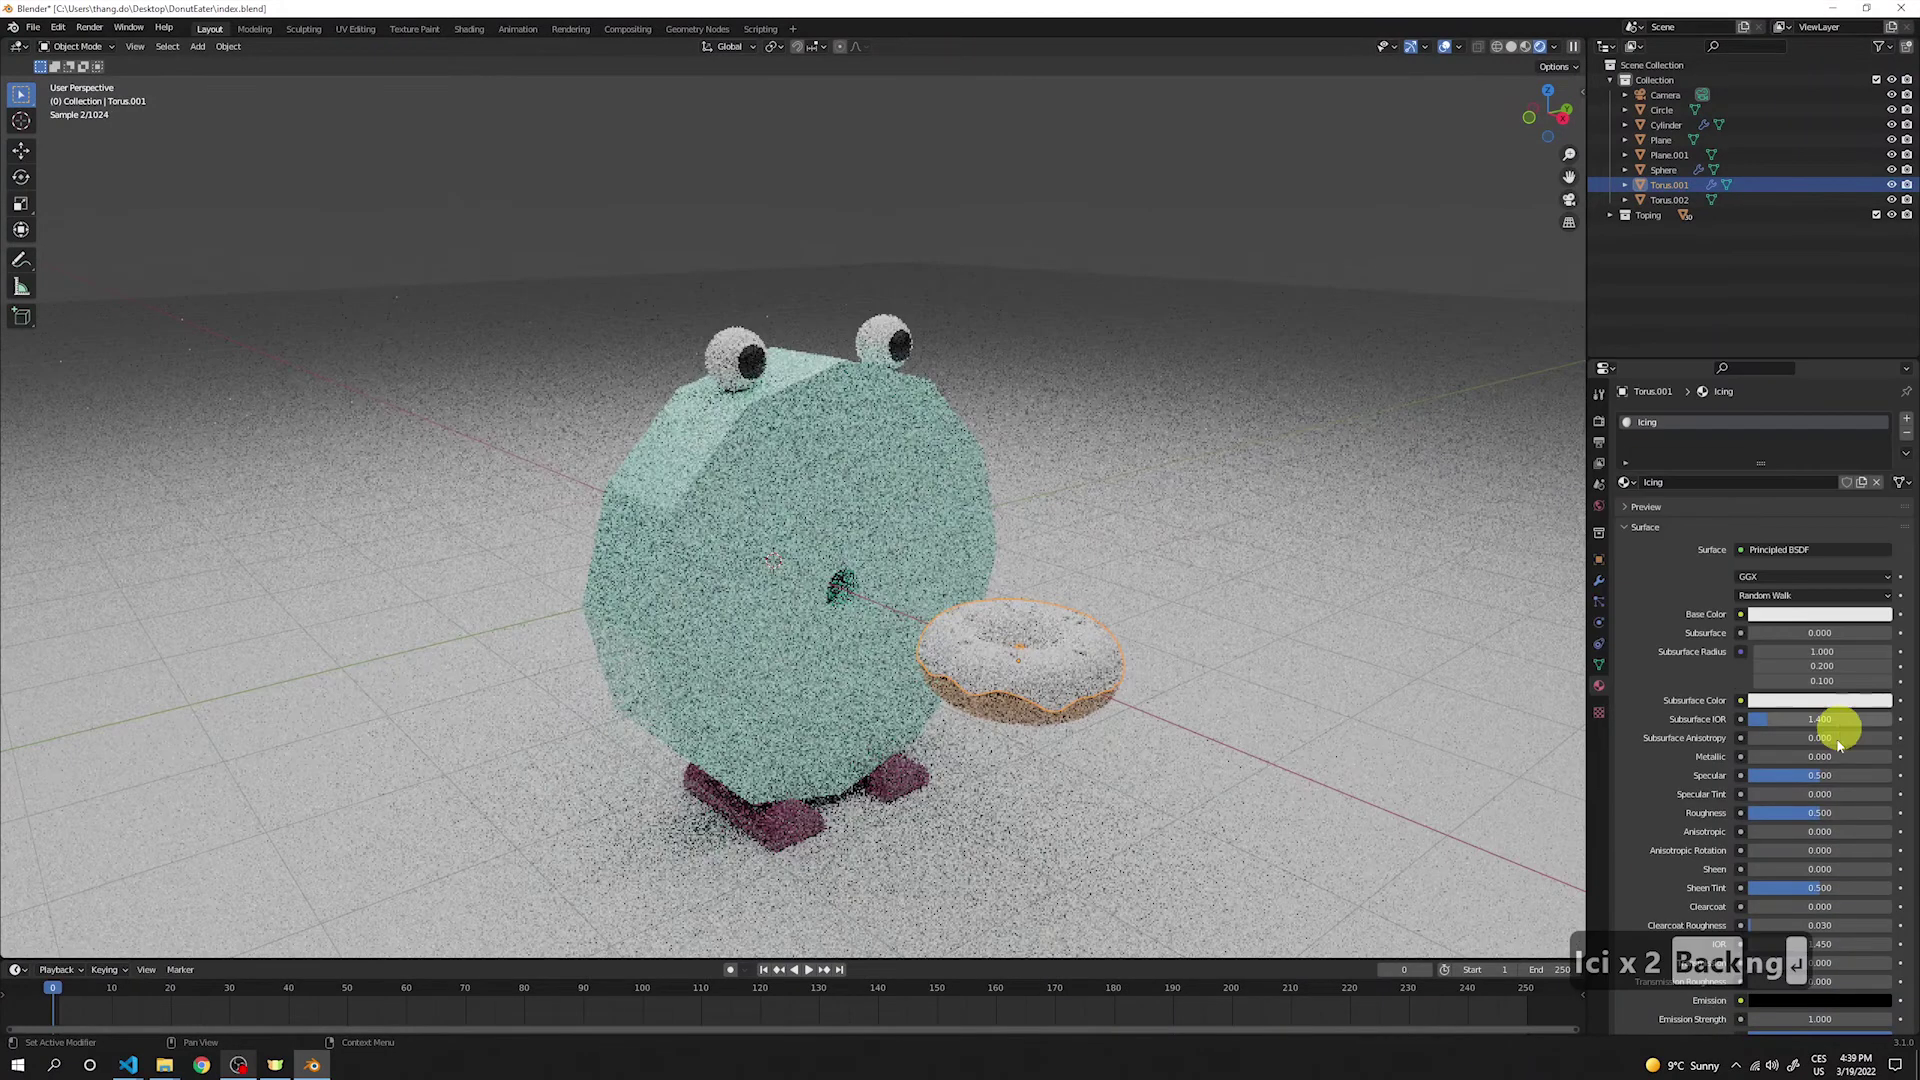
Step: Give the Icing material a specular of 0.9, a roughness of 0.3 and a light pink base color
{"action": "double_click", "coordinate": [1818, 778]}
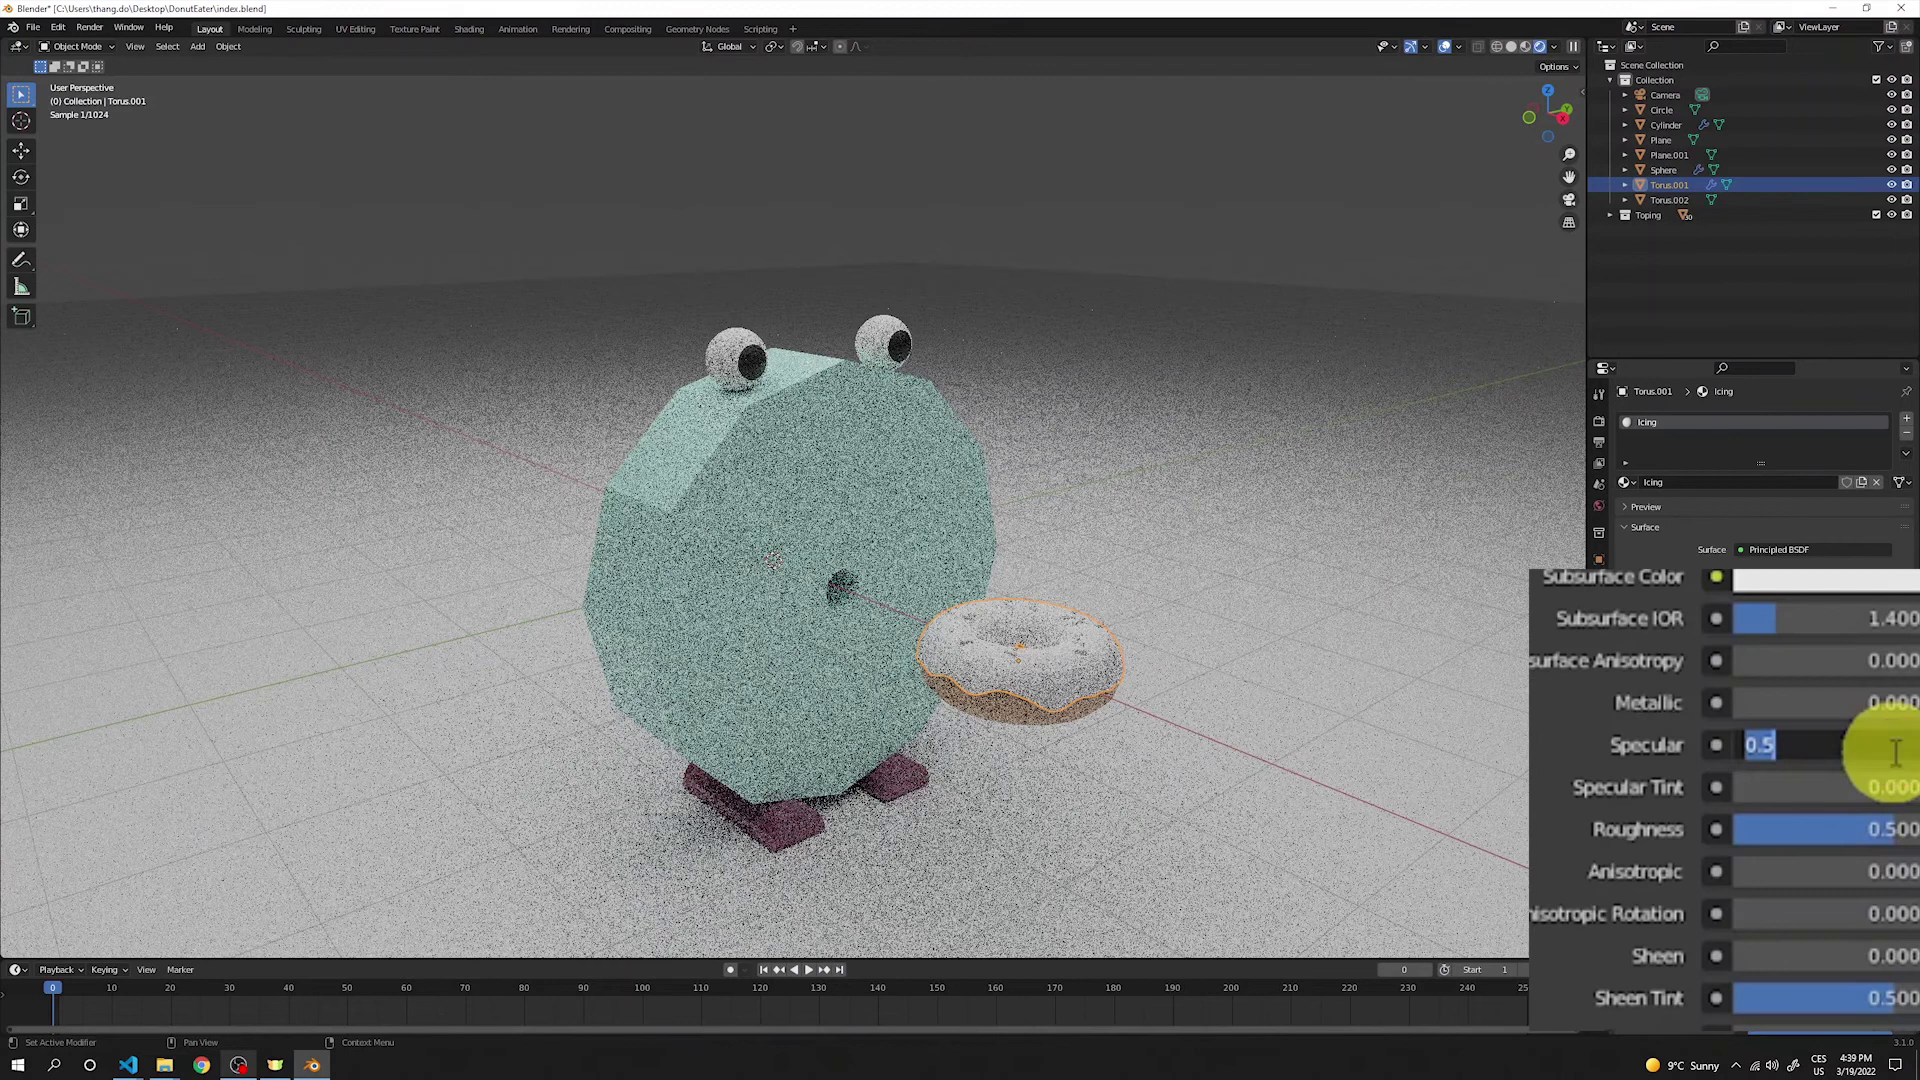
{"action": "type", "text": "0.9"}
{"action": "key", "text": "Return"}
{"action": "double_click", "coordinate": [1834, 826]}
{"action": "type", "text": "0.3"}
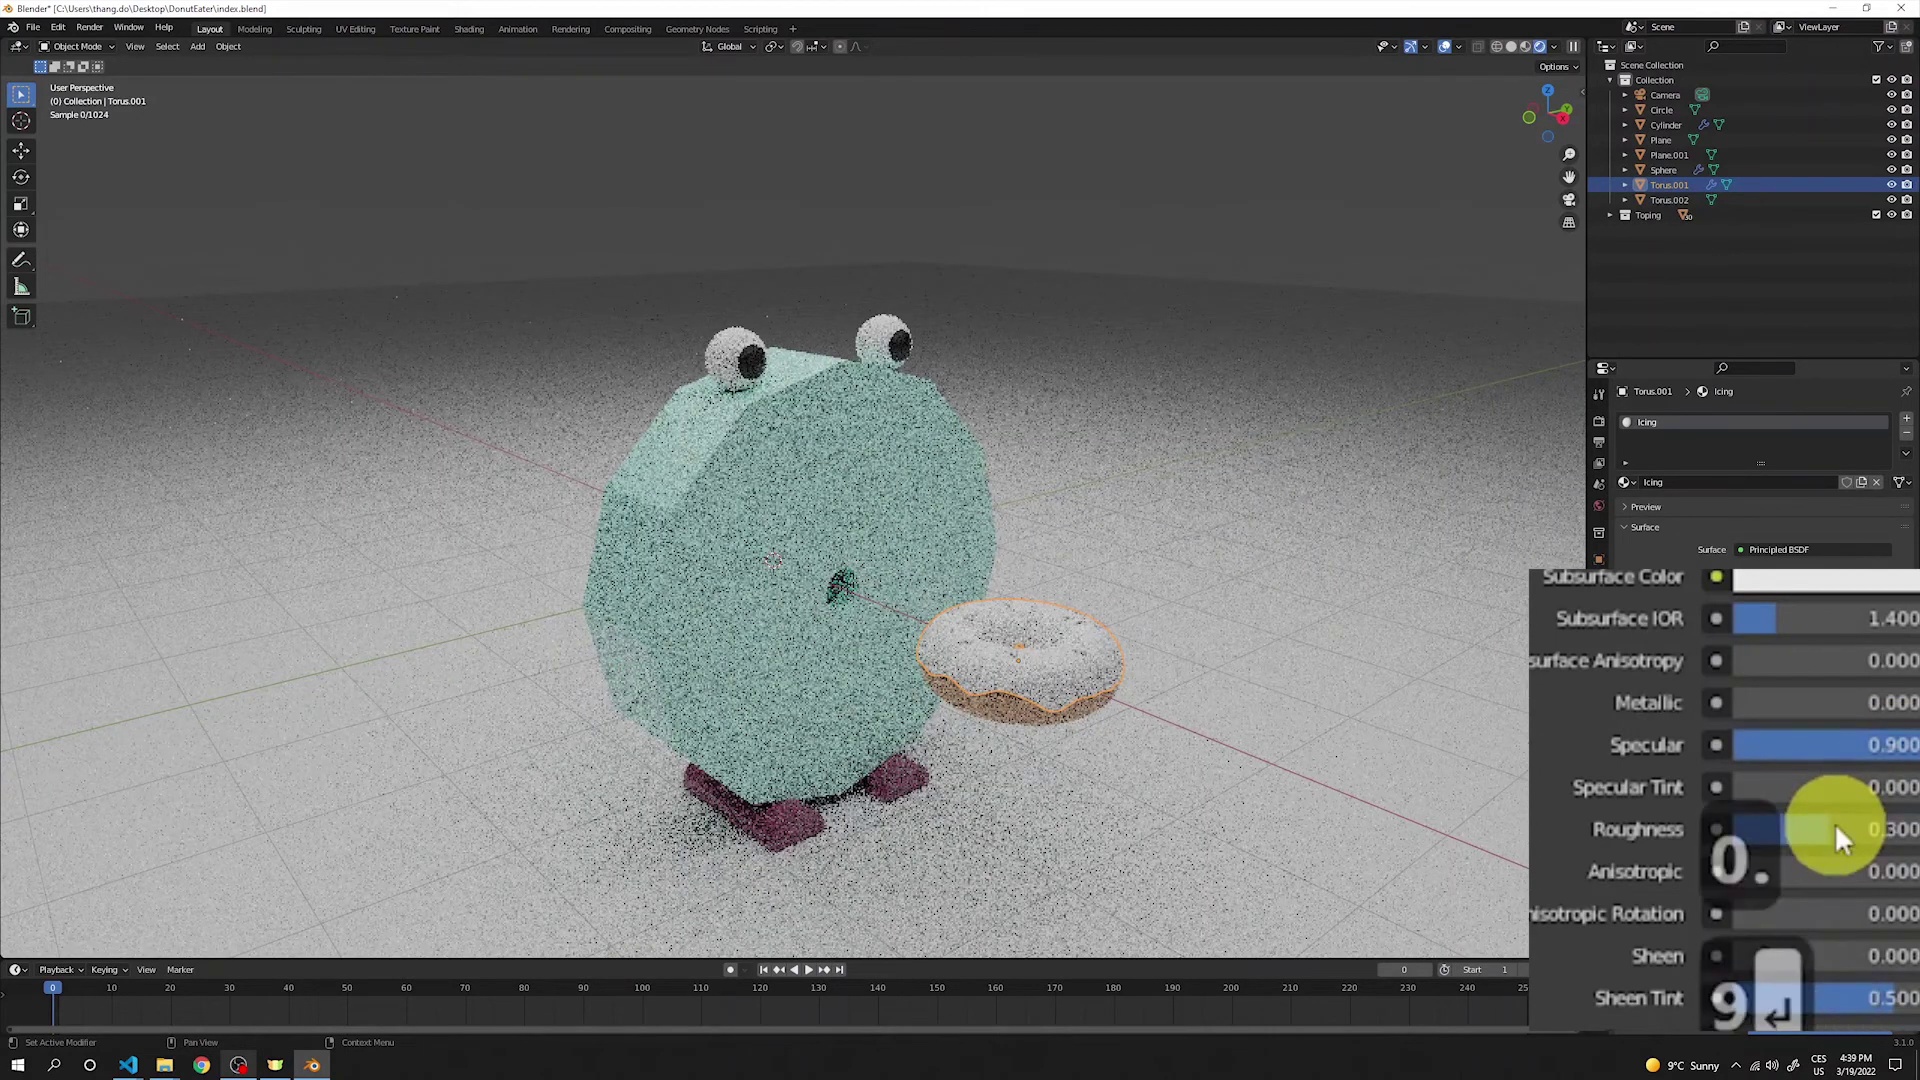
{"action": "key", "text": "Return"}
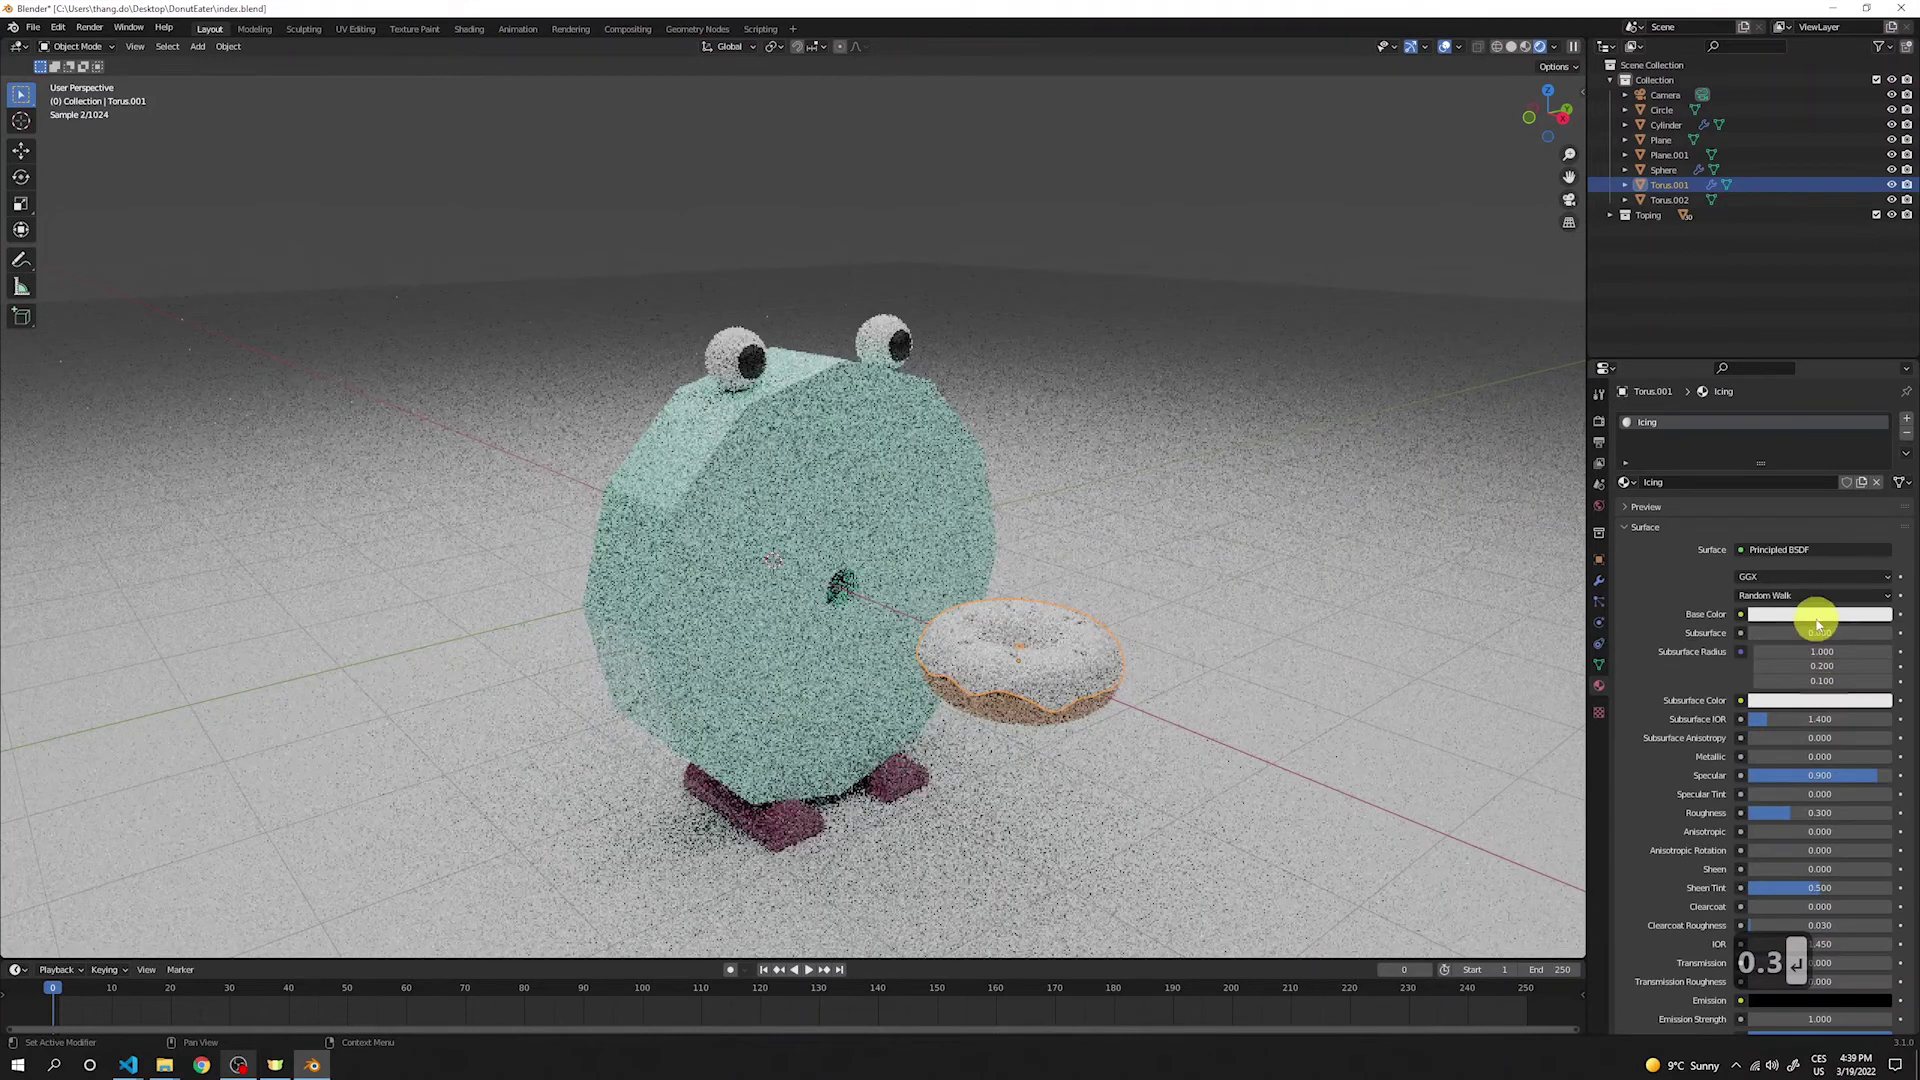
{"action": "left_click", "coordinate": [1818, 616]}
{"action": "left_click", "coordinate": [1824, 466]}
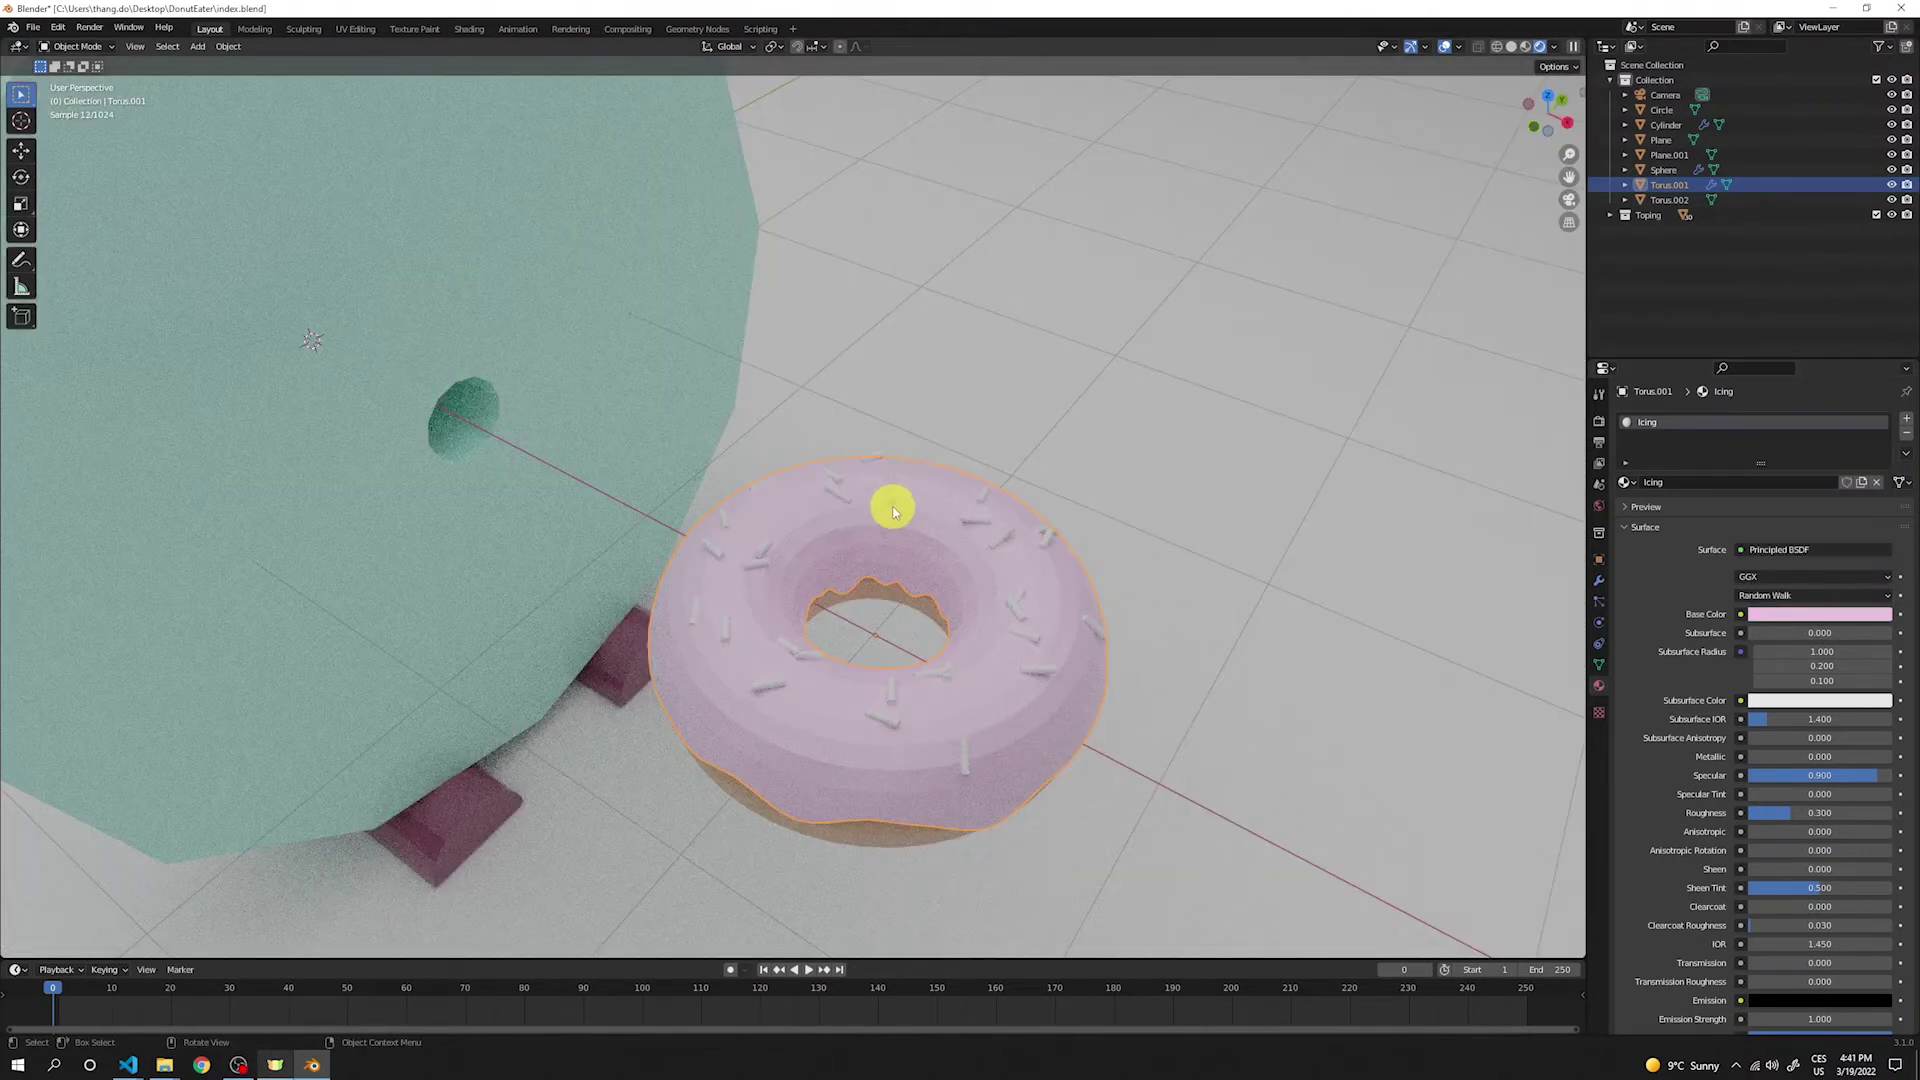
Step: Select one sprinkle on the far side of the icing and create a blue material named Toping1 for it
{"action": "left_click", "coordinate": [885, 504]}
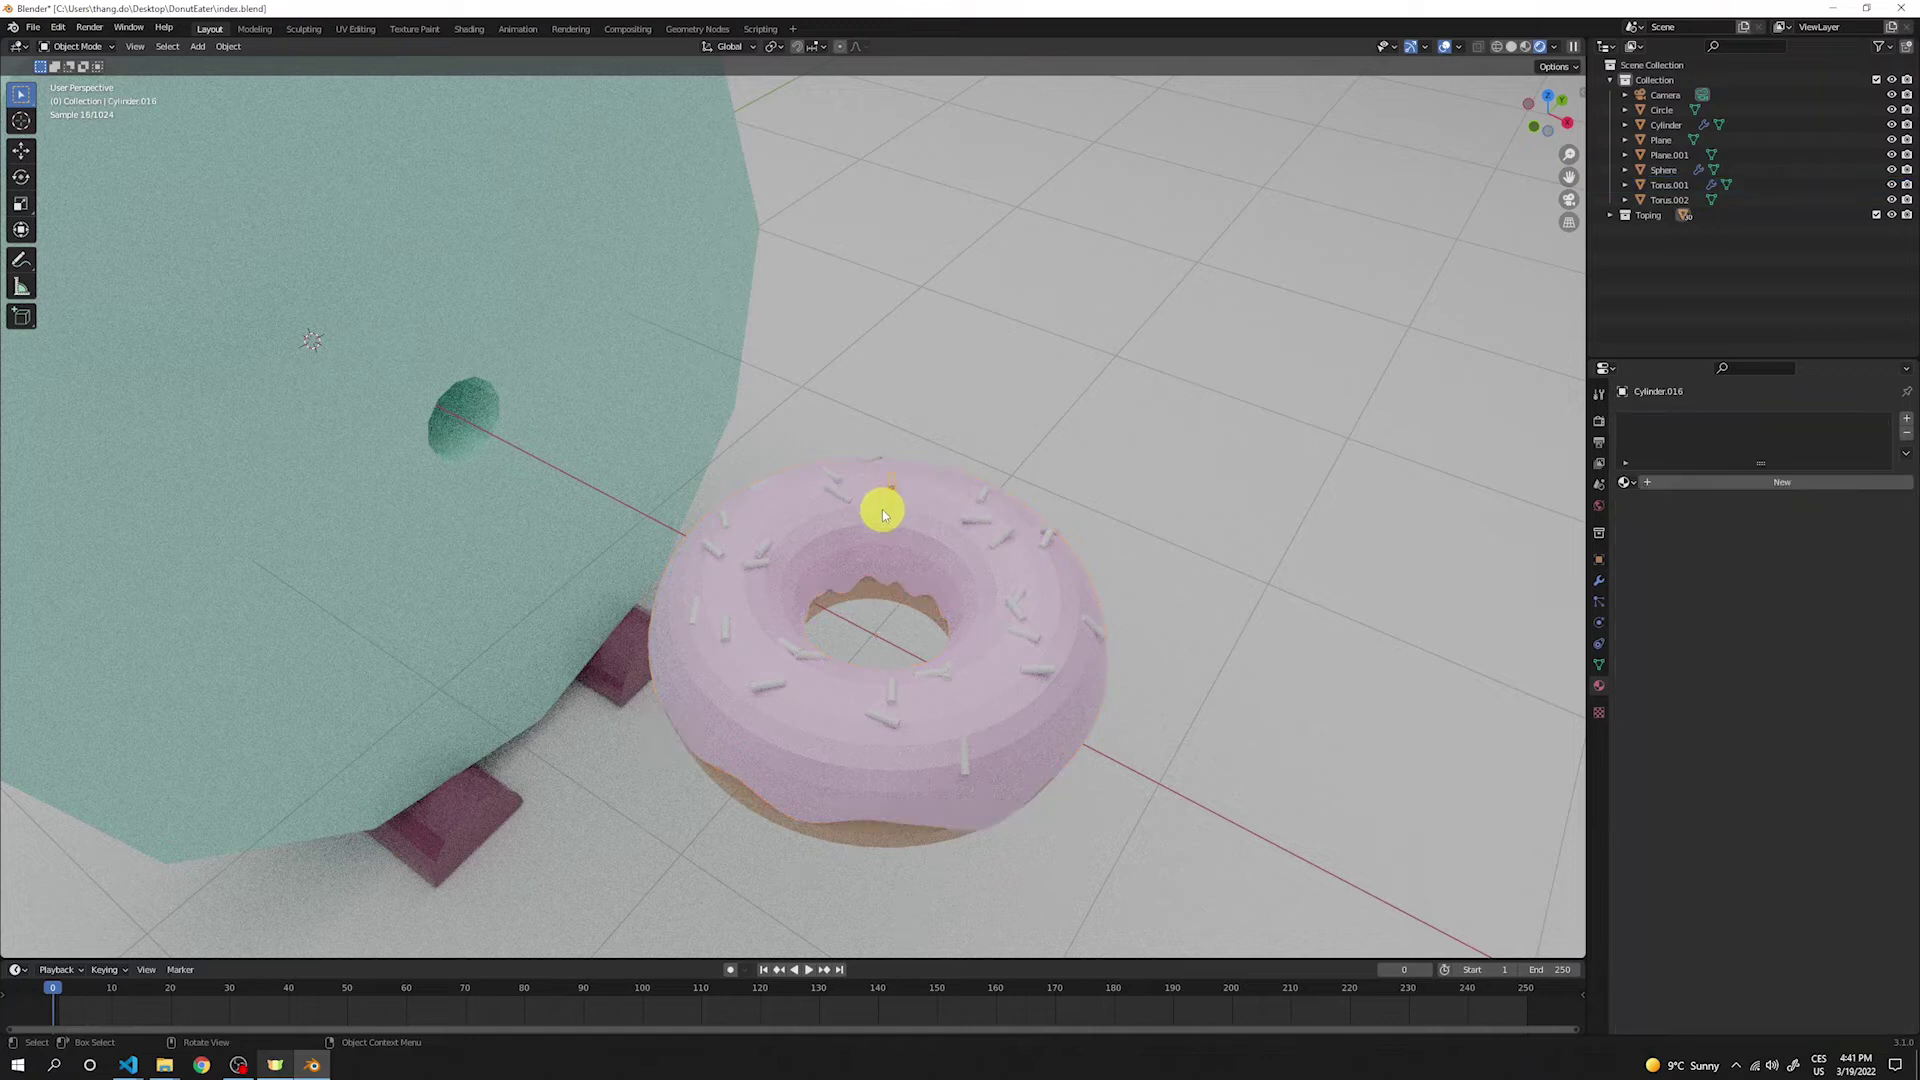
{"action": "left_click", "coordinate": [1641, 484]}
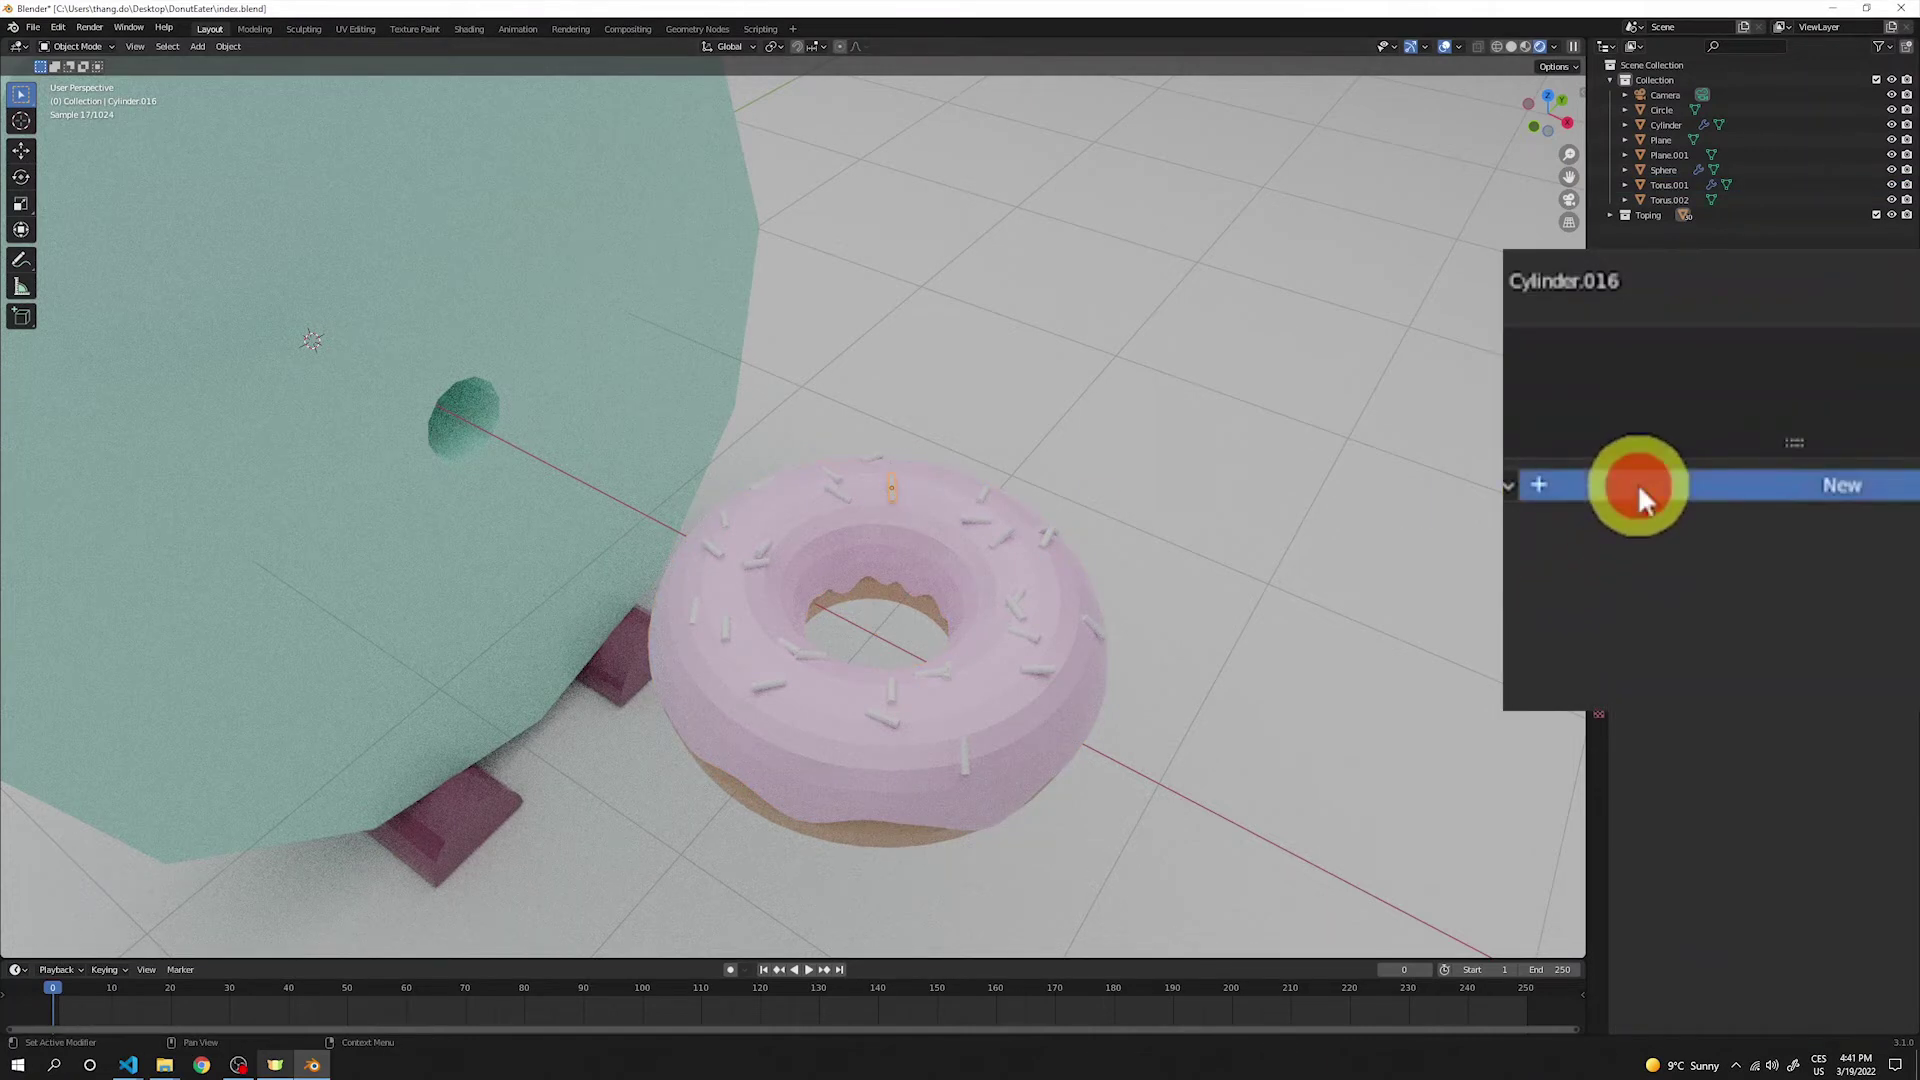
{"action": "double_click", "coordinate": [1689, 488]}
{"action": "type", "text": "Toping1"}
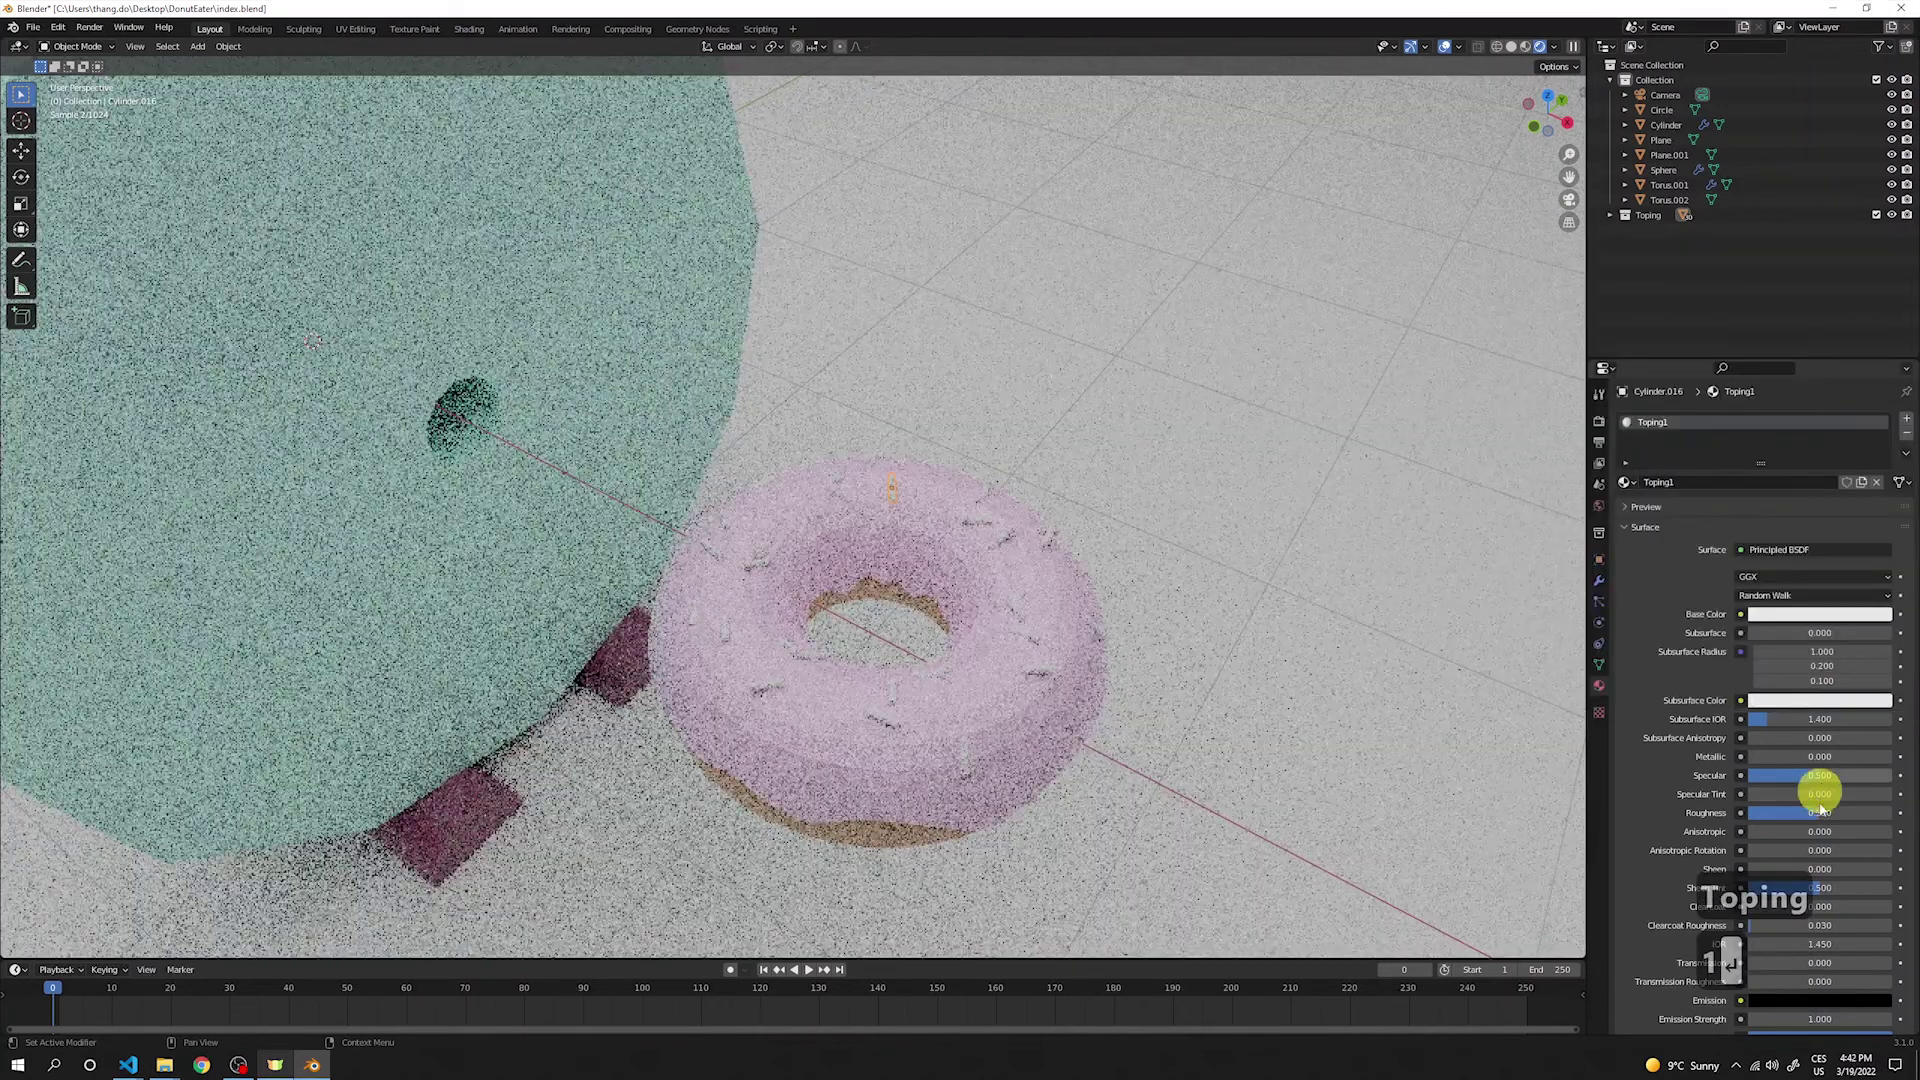
{"action": "left_click", "coordinate": [1785, 614]}
{"action": "left_click", "coordinate": [1848, 428]}
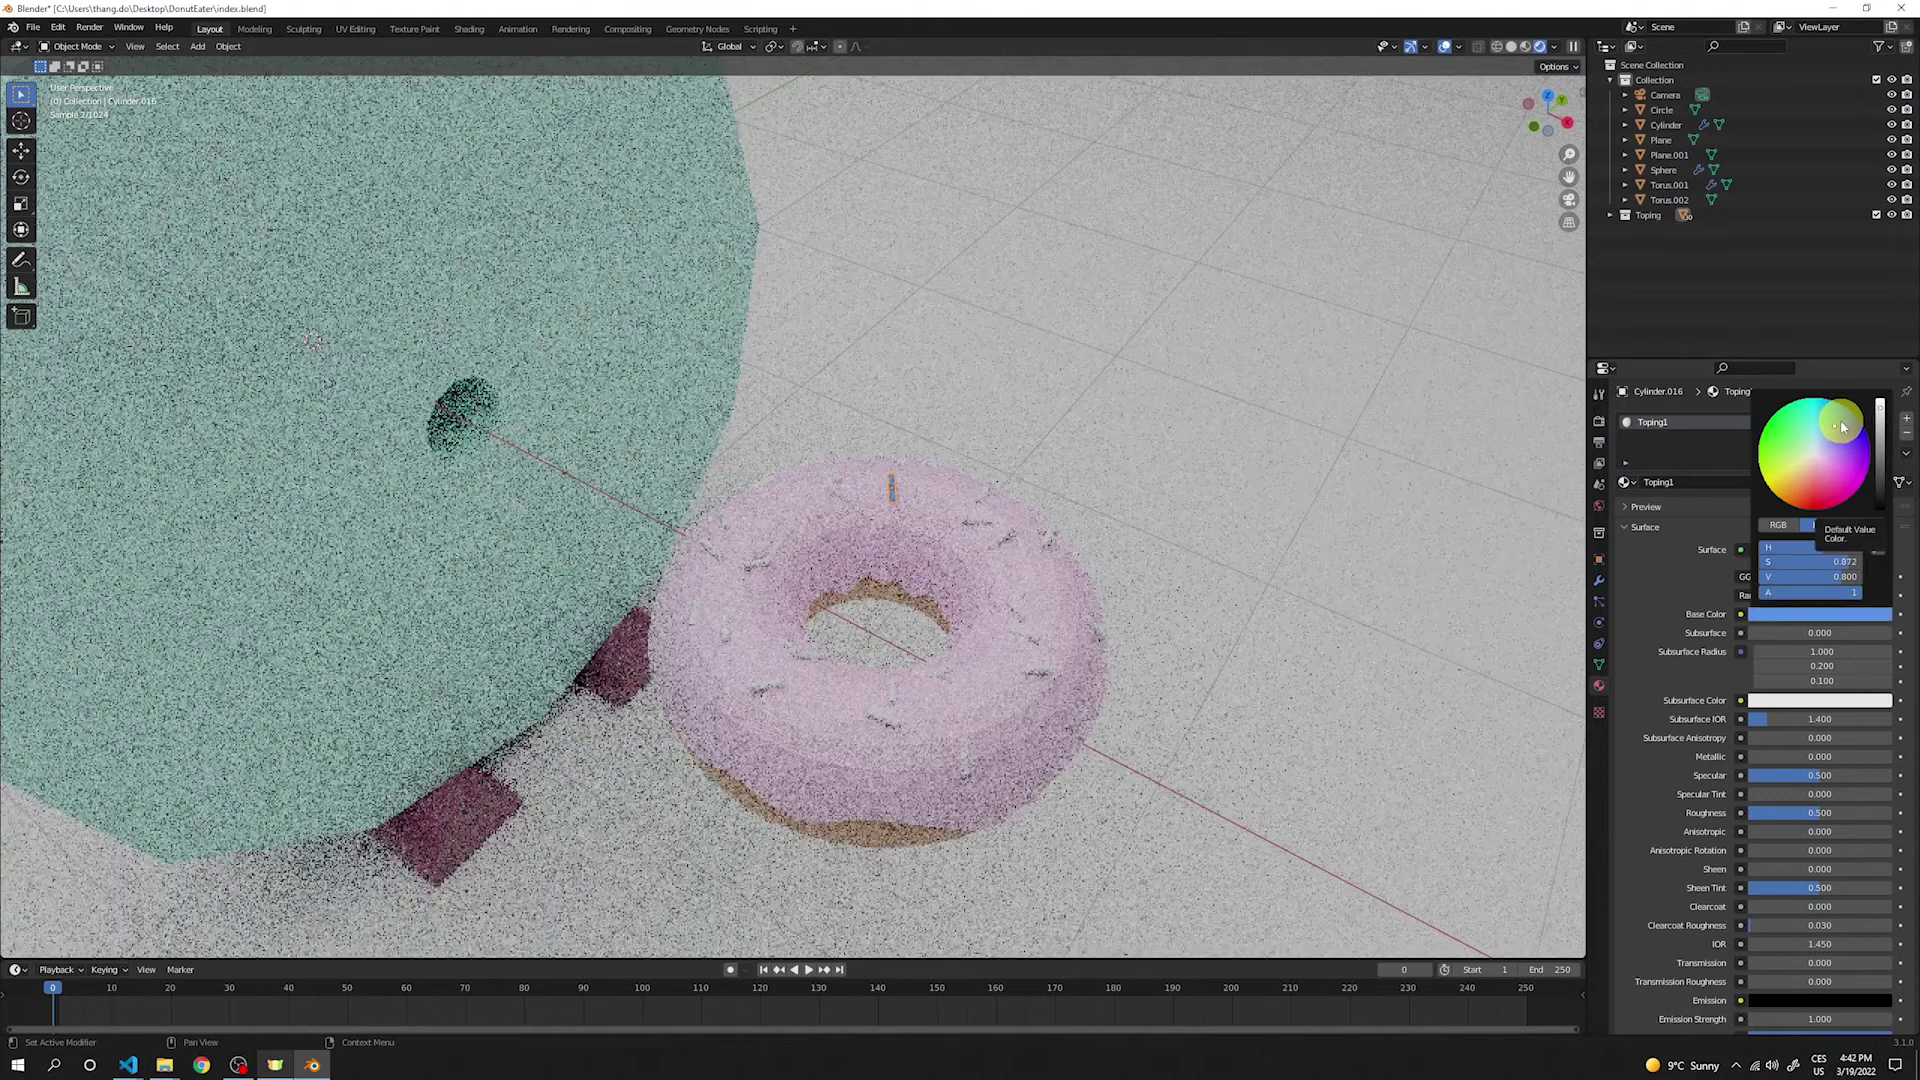
Step: Switch to Material Preview shading and assign the existing Toping1 material to four more sprinkles around the donut
{"action": "left_click", "coordinate": [949, 485]}
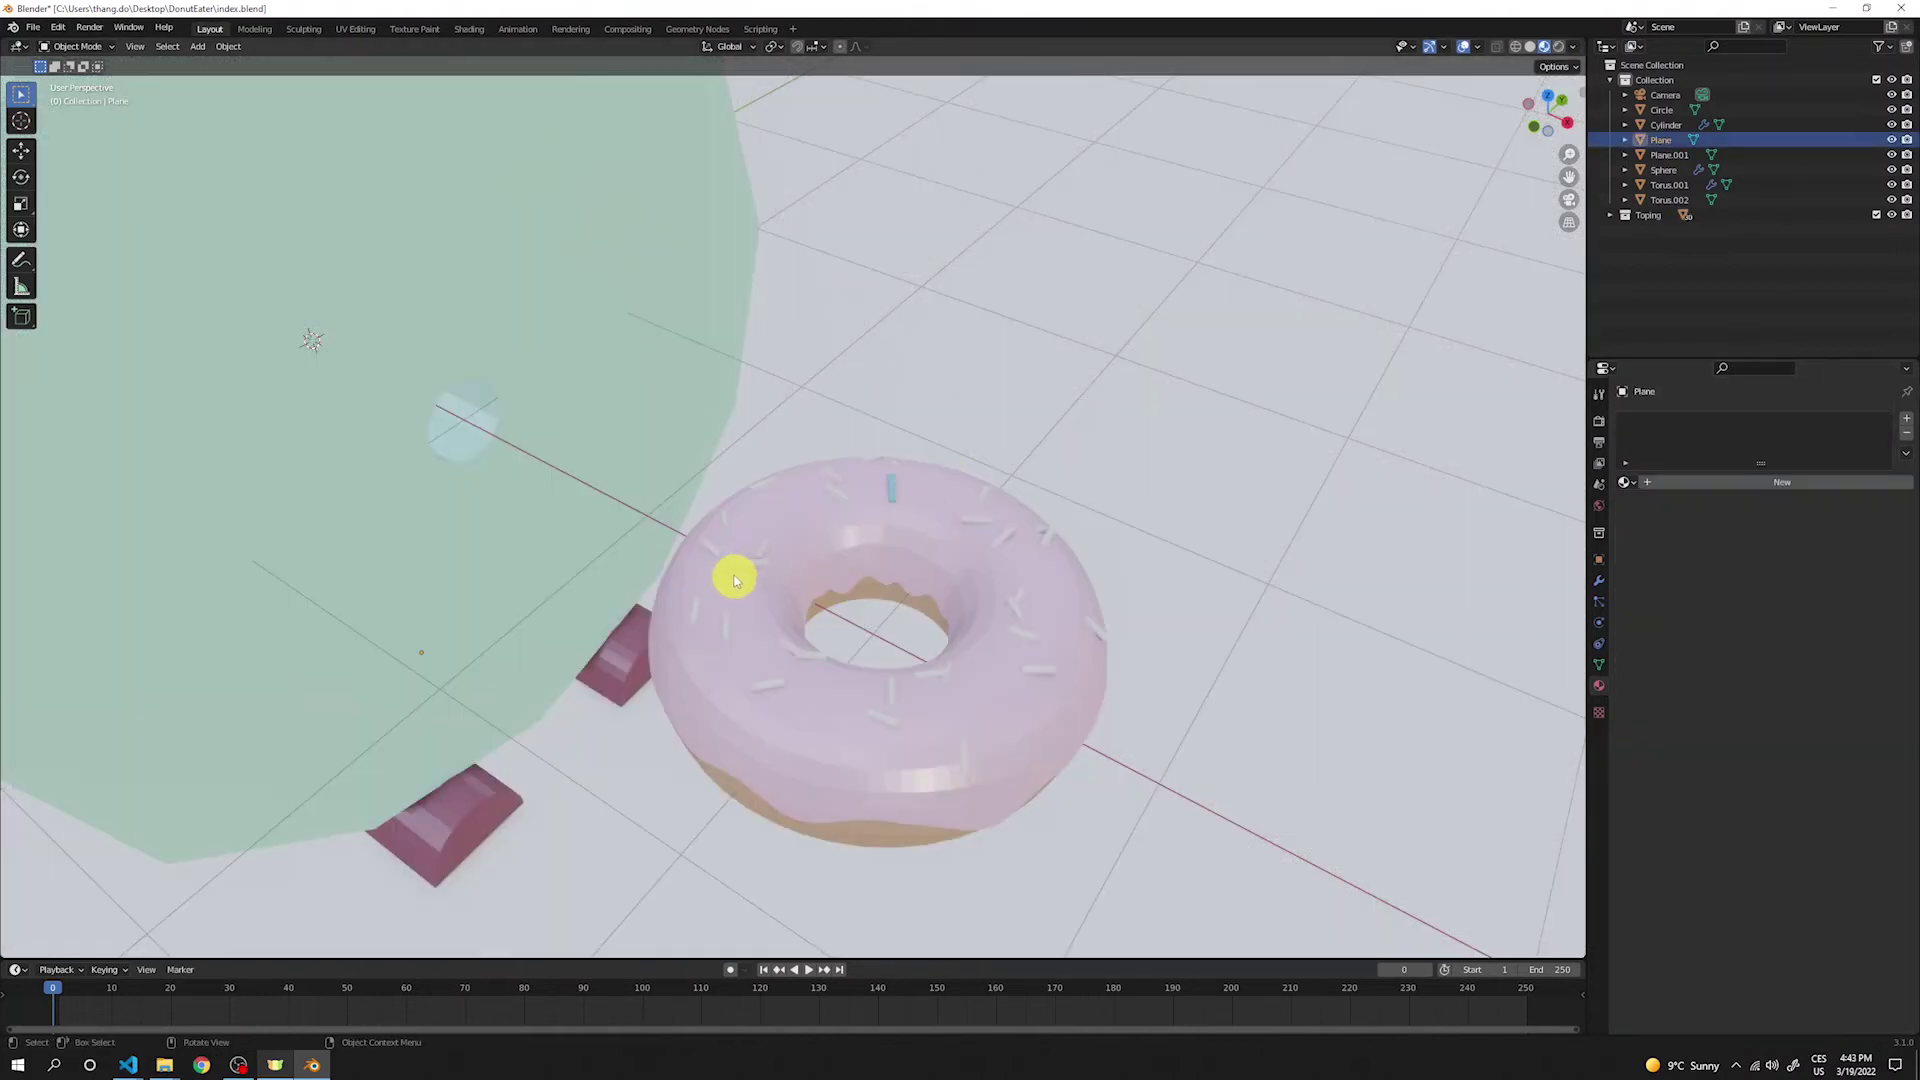
{"action": "left_click", "coordinate": [713, 551]}
{"action": "left_click", "coordinate": [1625, 482]}
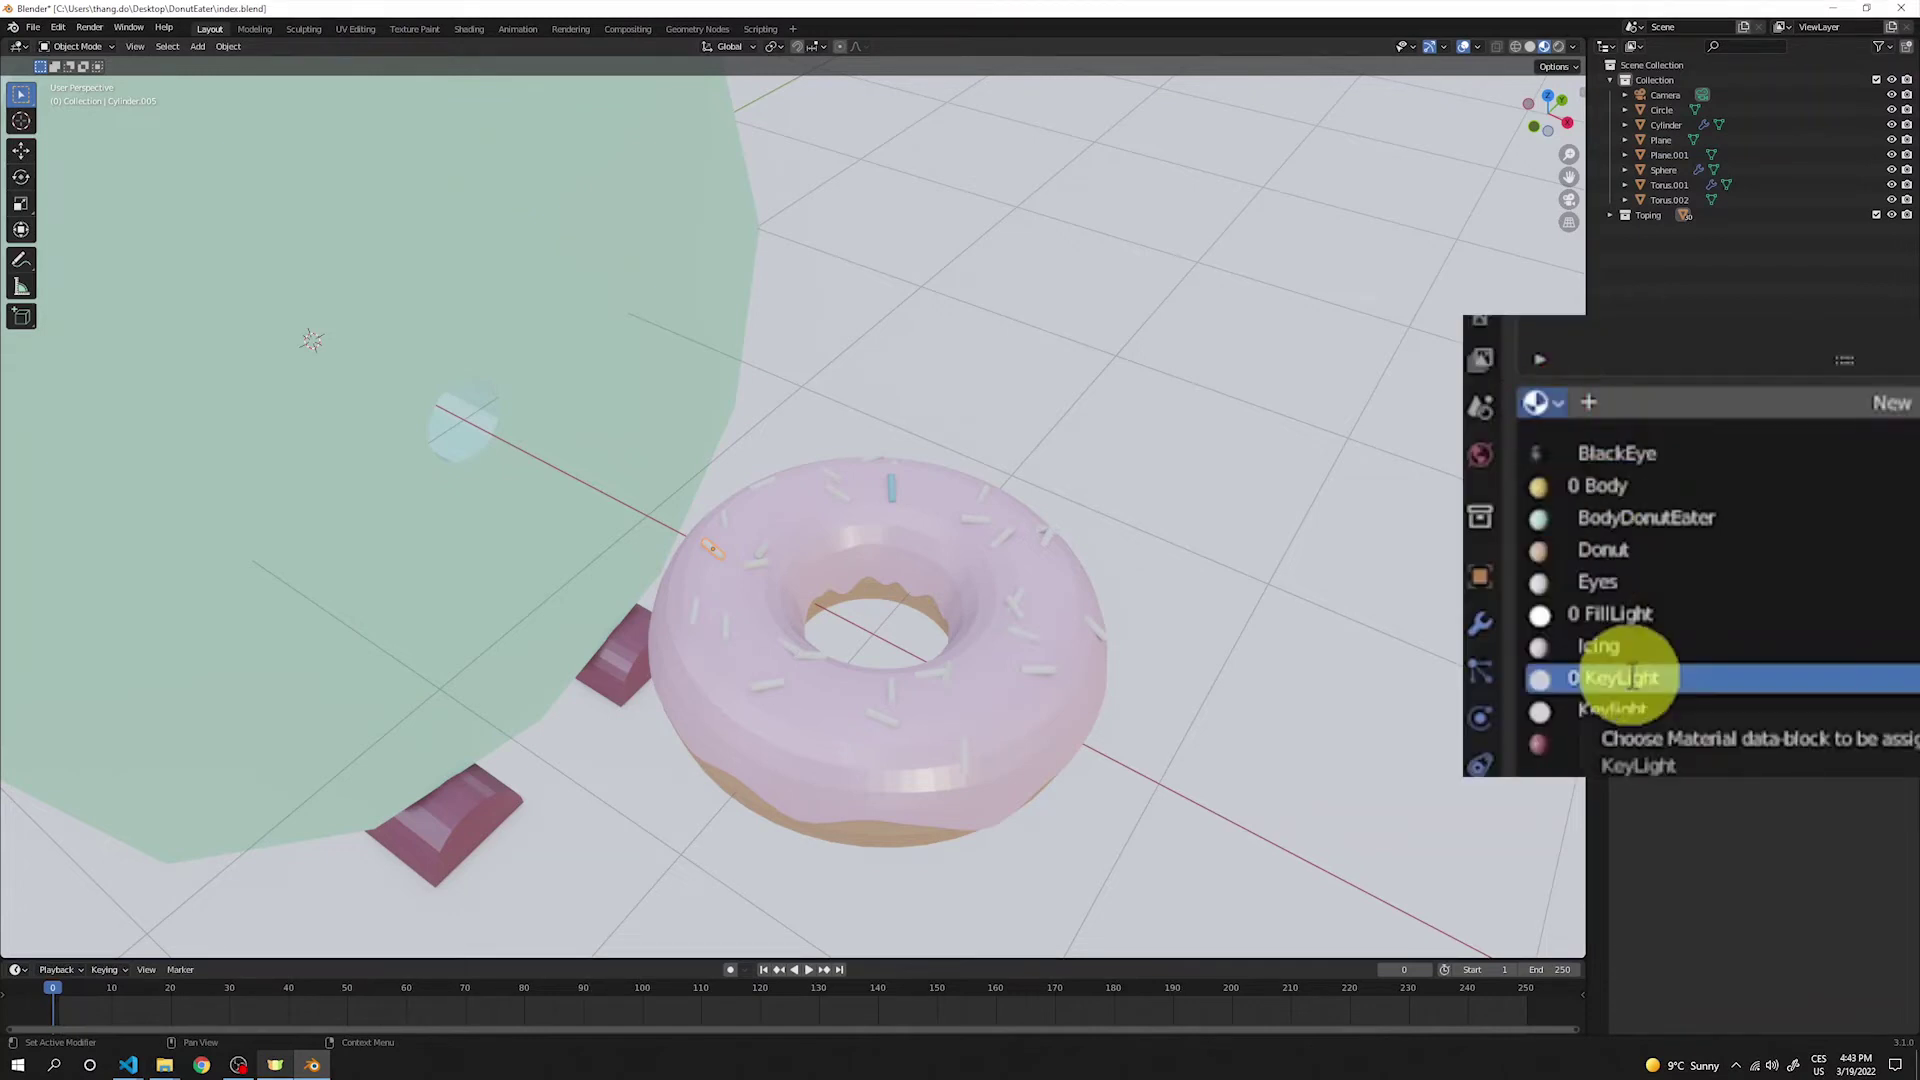
{"action": "left_click", "coordinate": [1630, 677]}
Step: Select a white sprinkle beside the first blue one and create a yellow material named Topping2 for it
{"action": "left_click", "coordinate": [897, 579]}
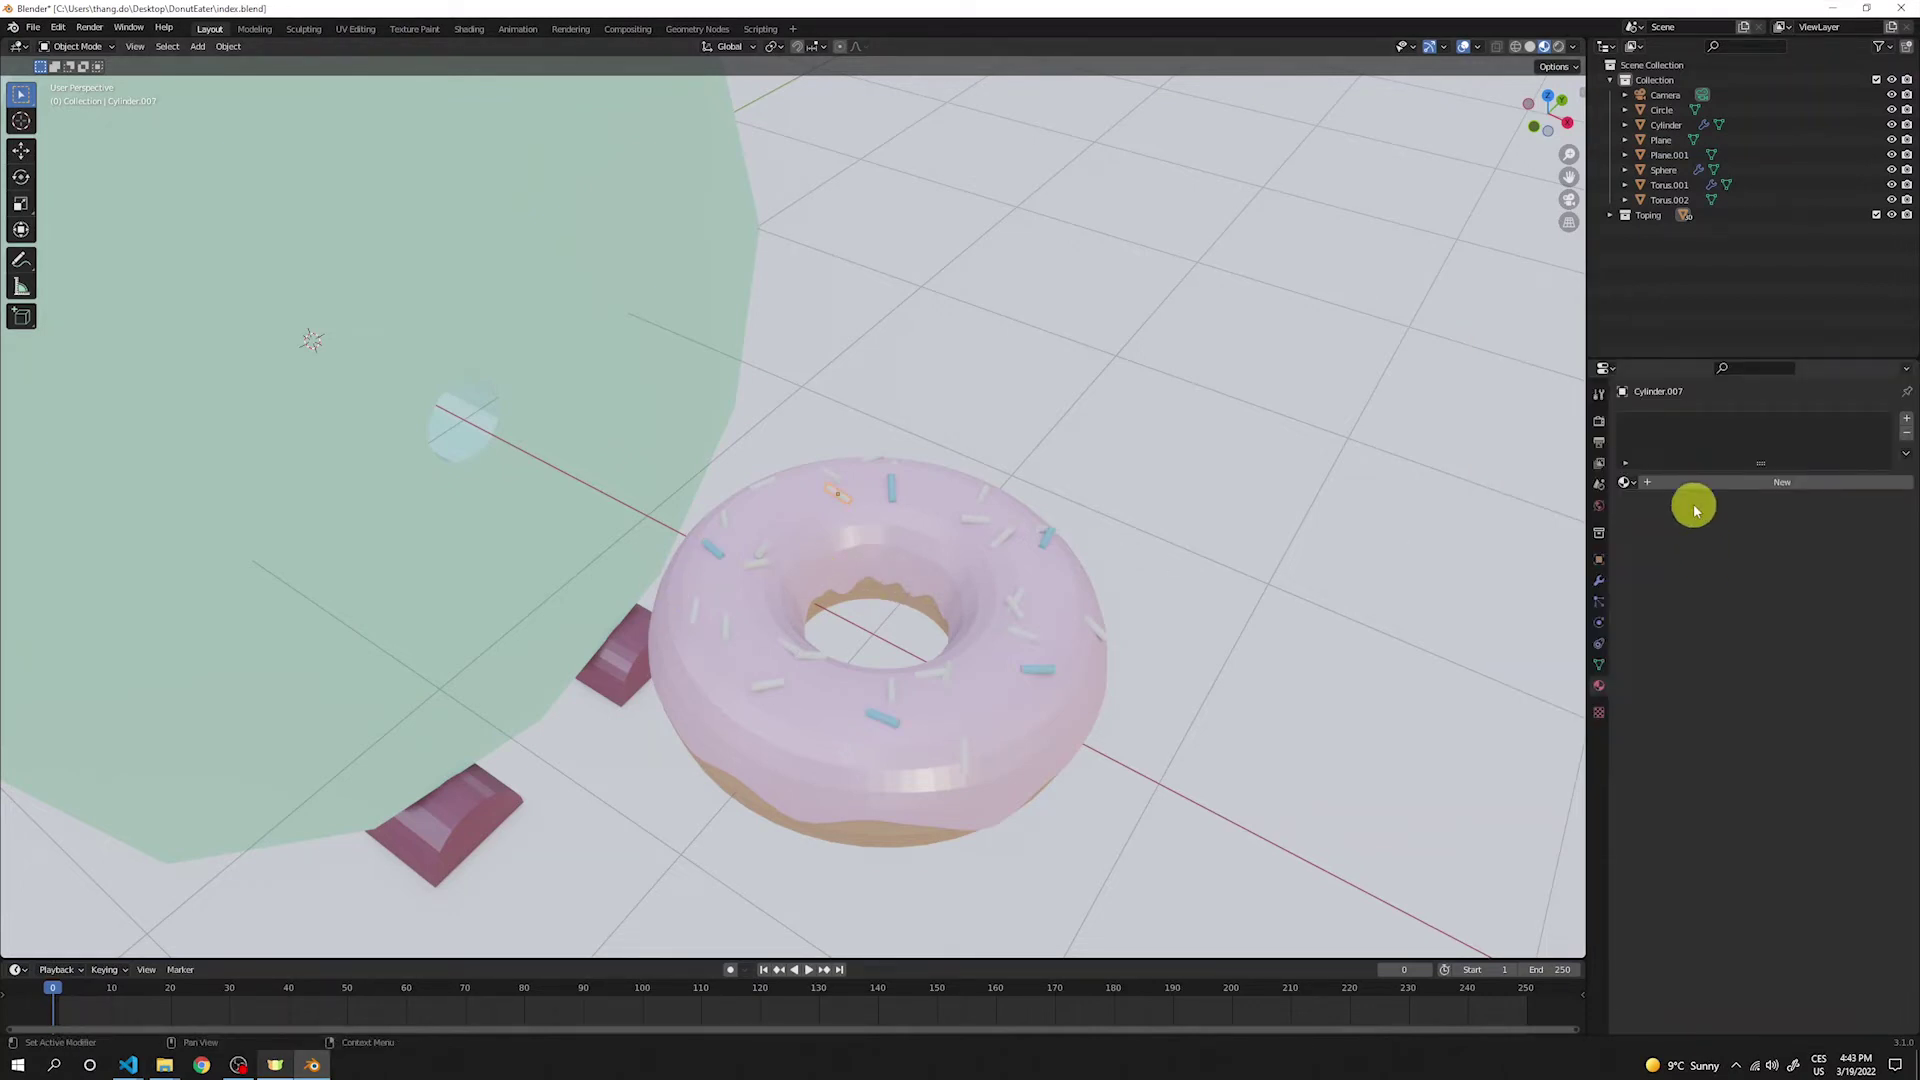
{"action": "left_click", "coordinate": [1676, 483]}
{"action": "double_click", "coordinate": [1675, 484]}
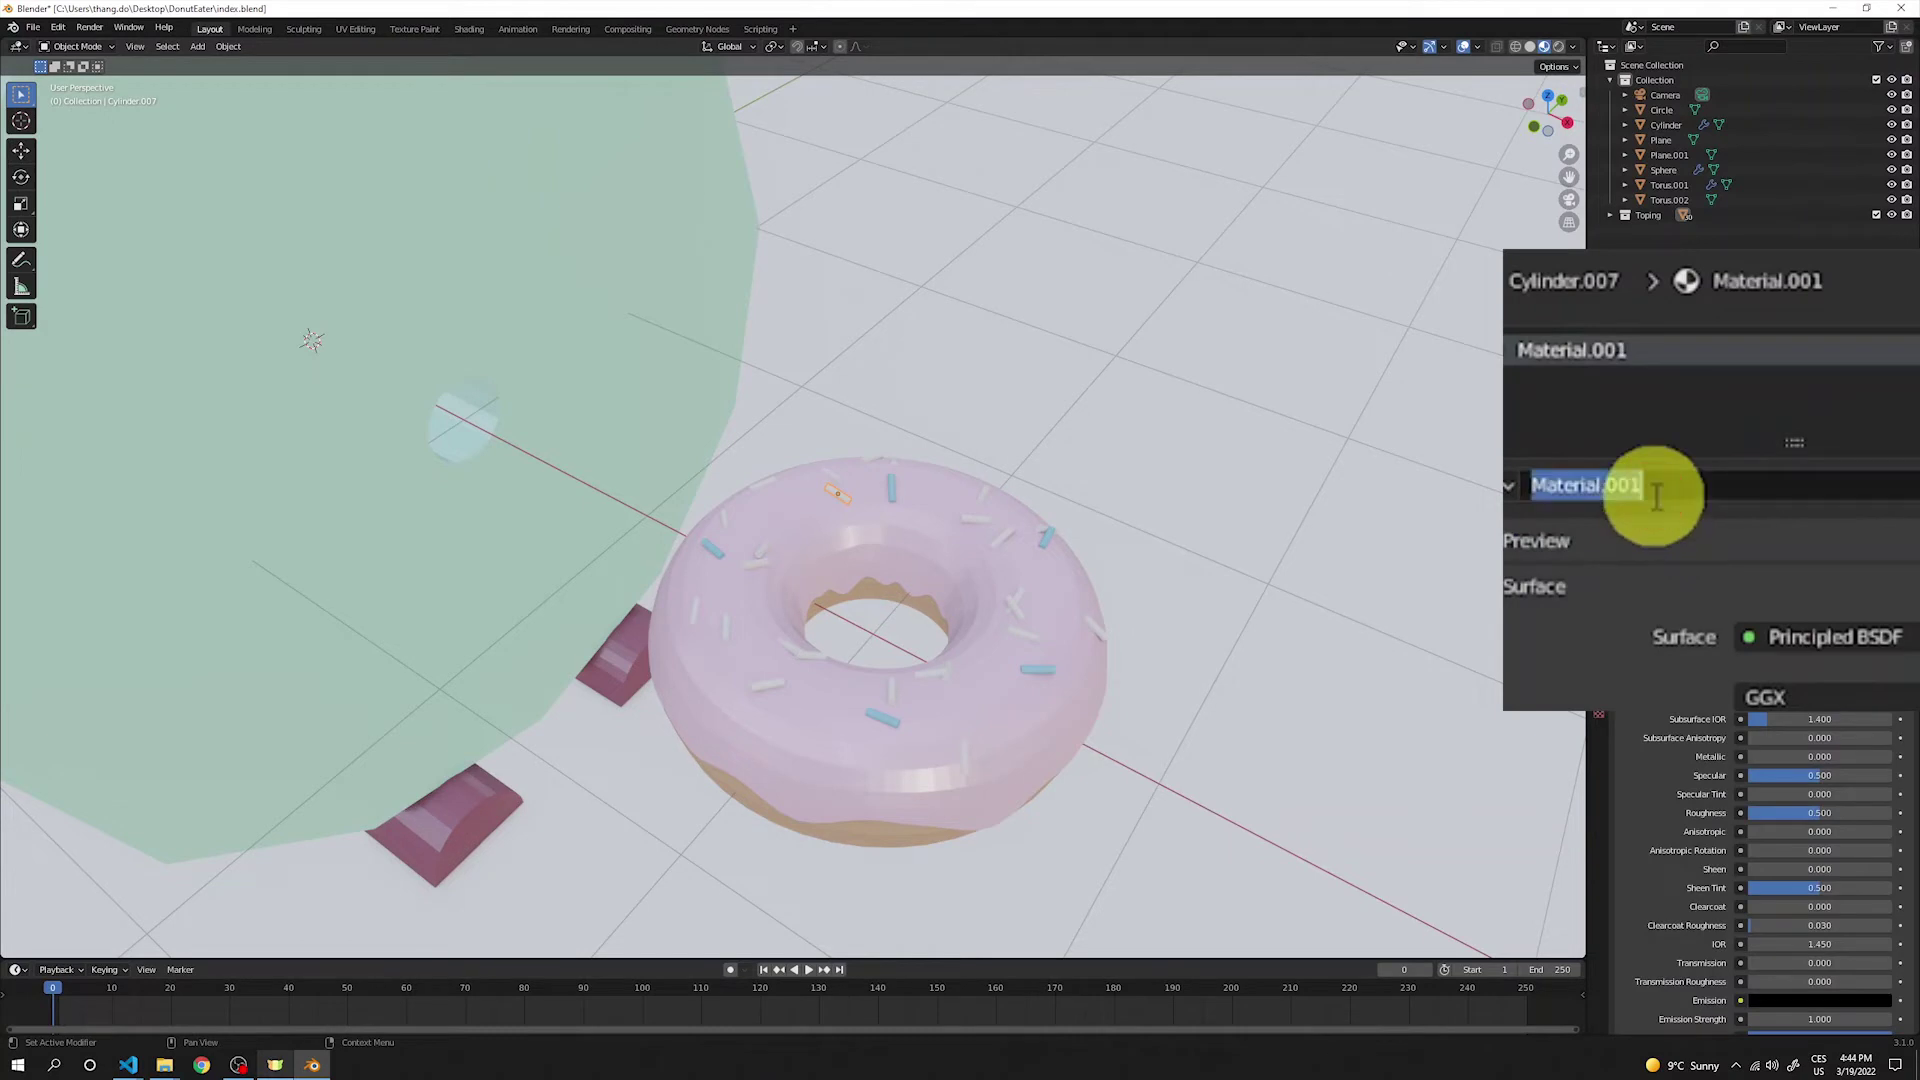
{"action": "type", "text": "Topping2"}
{"action": "key", "text": "Return"}
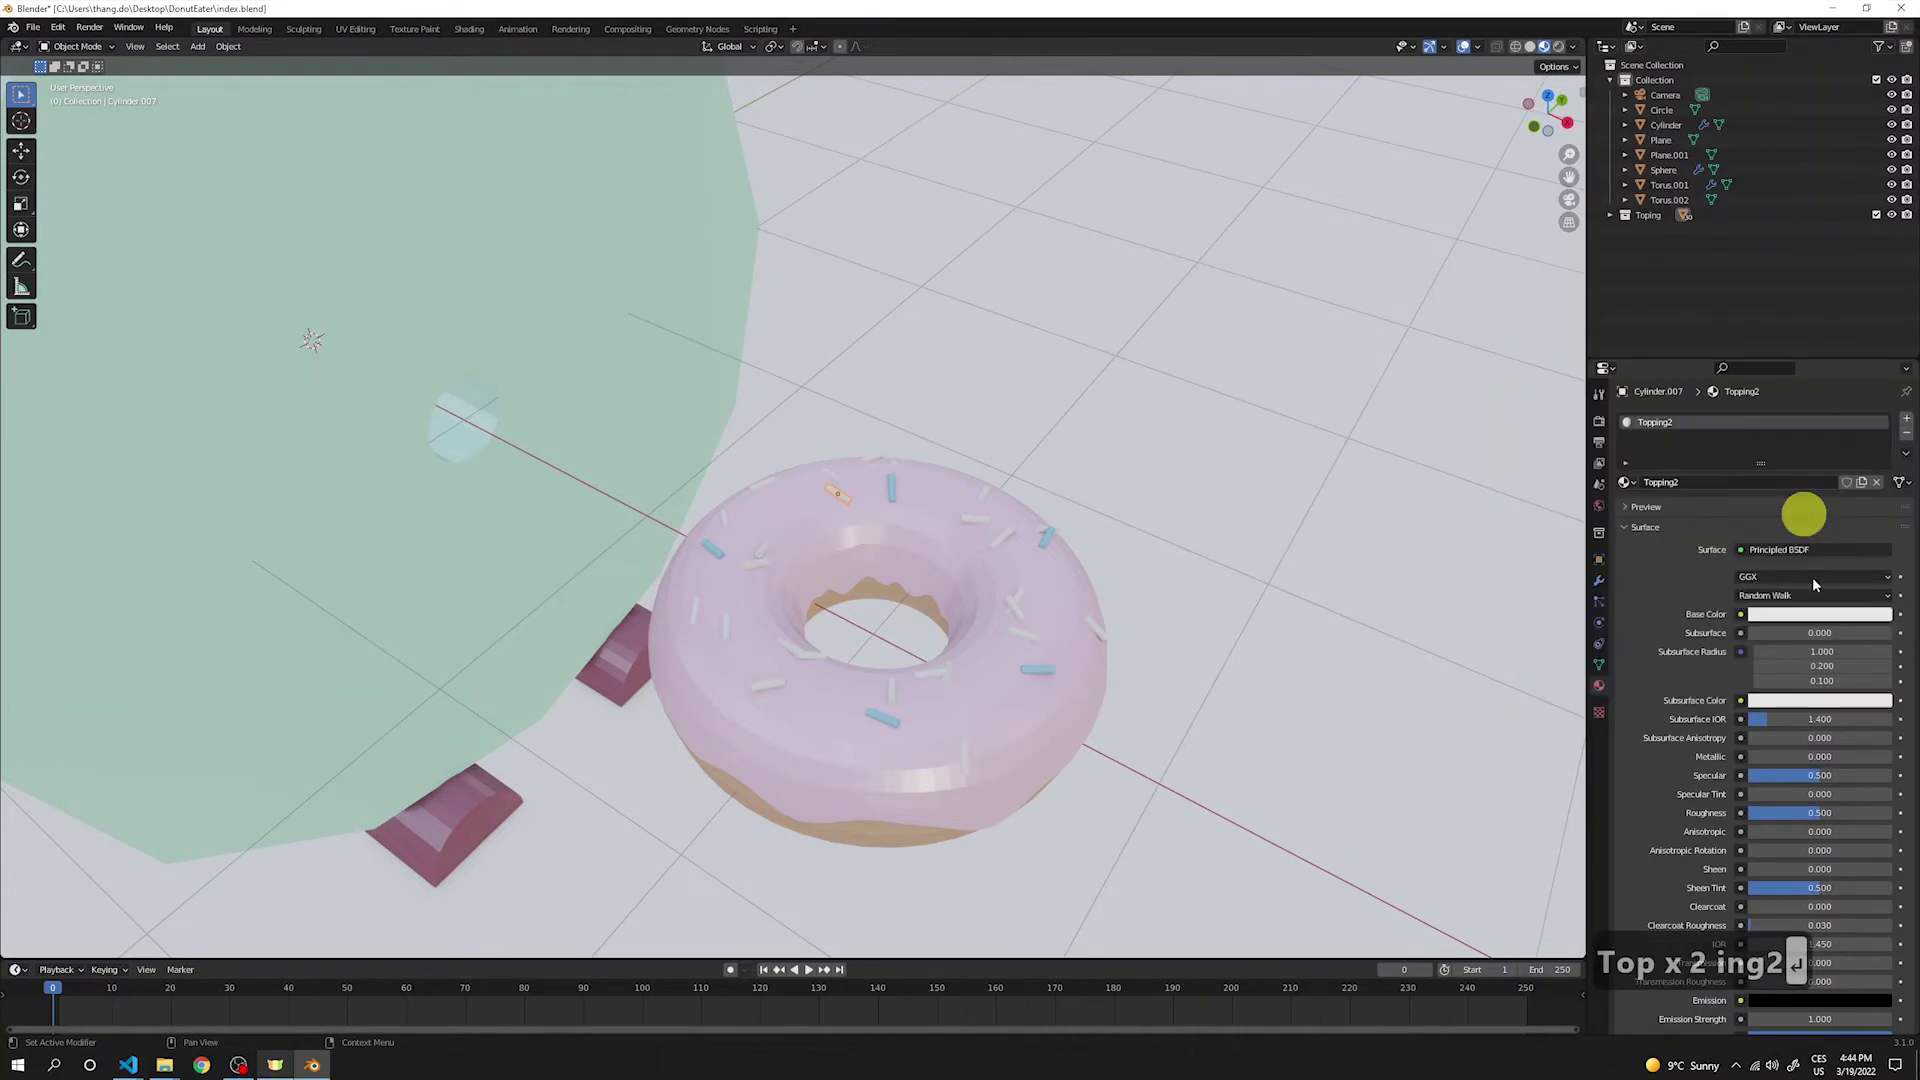
{"action": "left_click", "coordinate": [1799, 613]}
{"action": "left_click", "coordinate": [1789, 481]}
Step: Assign the existing Topping2 material to four more white sprinkles around the donut
{"action": "left_click", "coordinate": [1011, 604]}
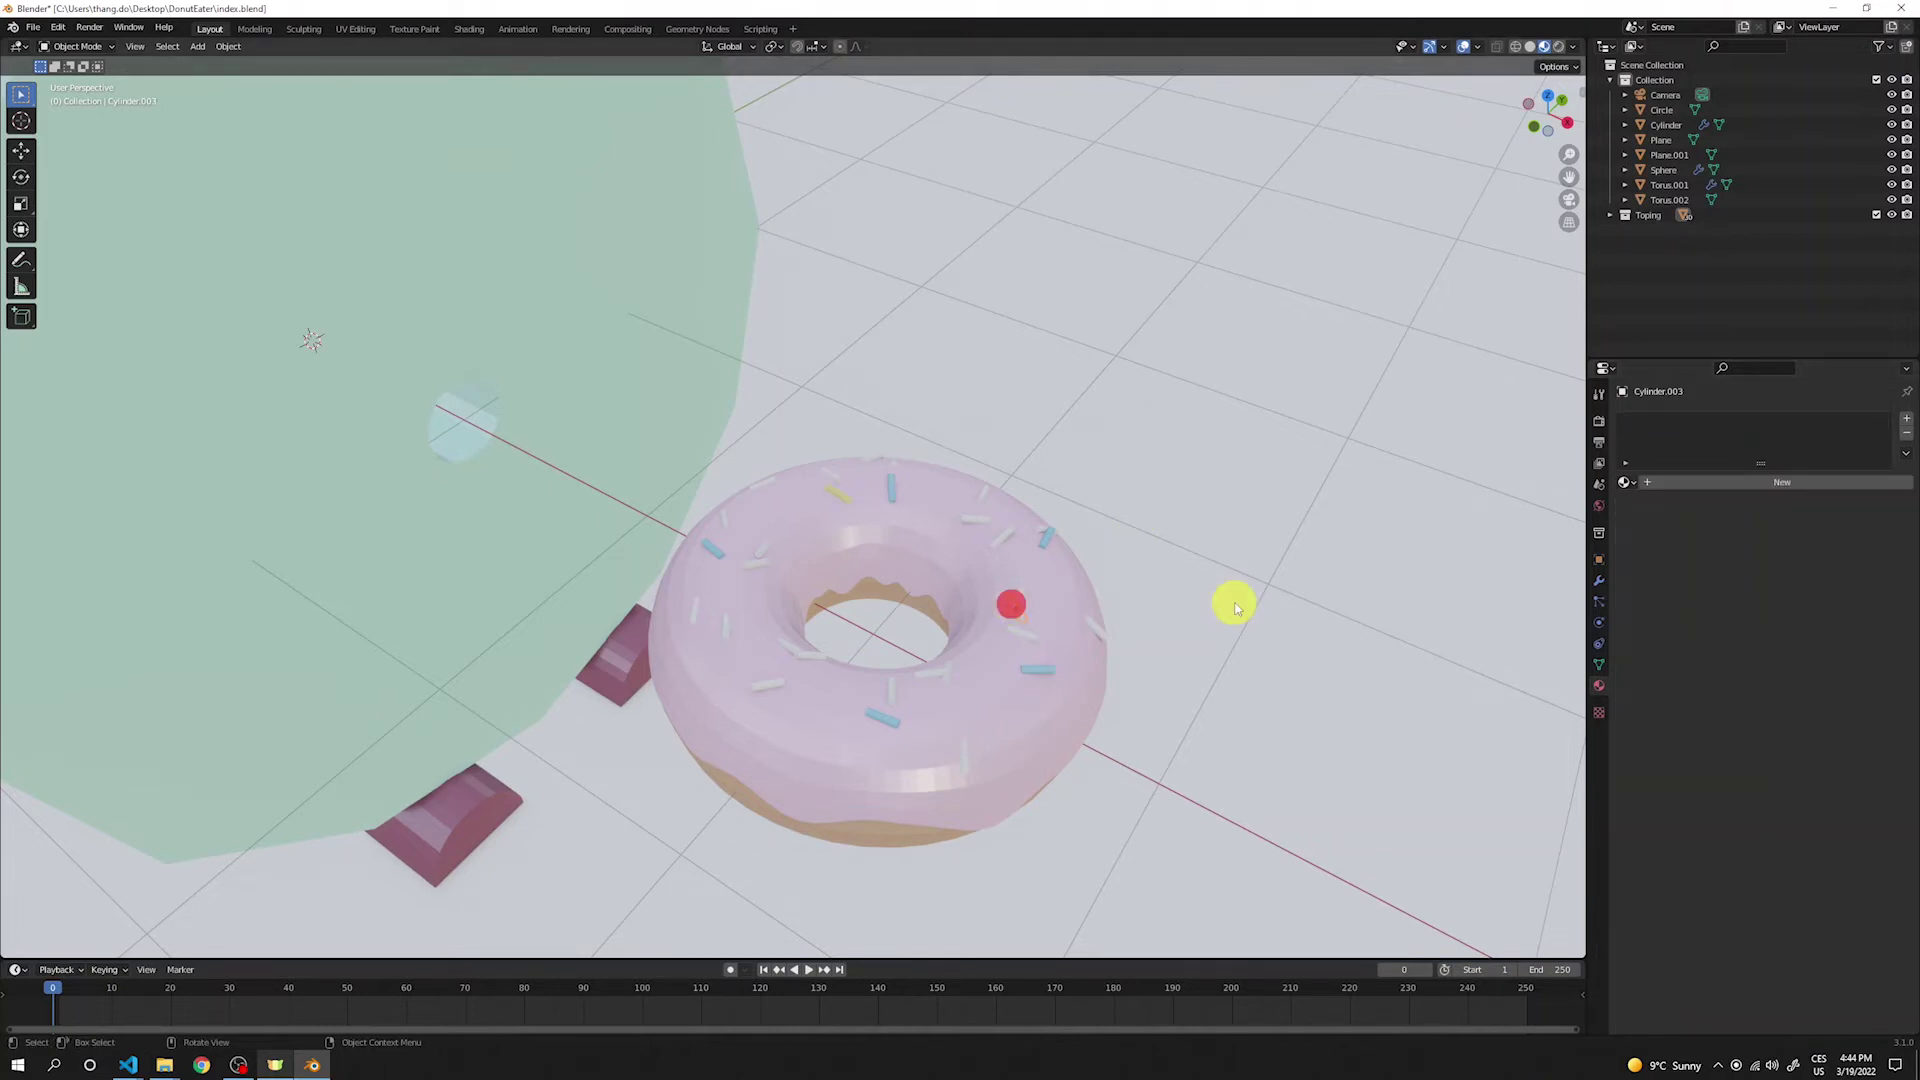
{"action": "left_click", "coordinate": [1625, 482]}
{"action": "type", "text": "t"}
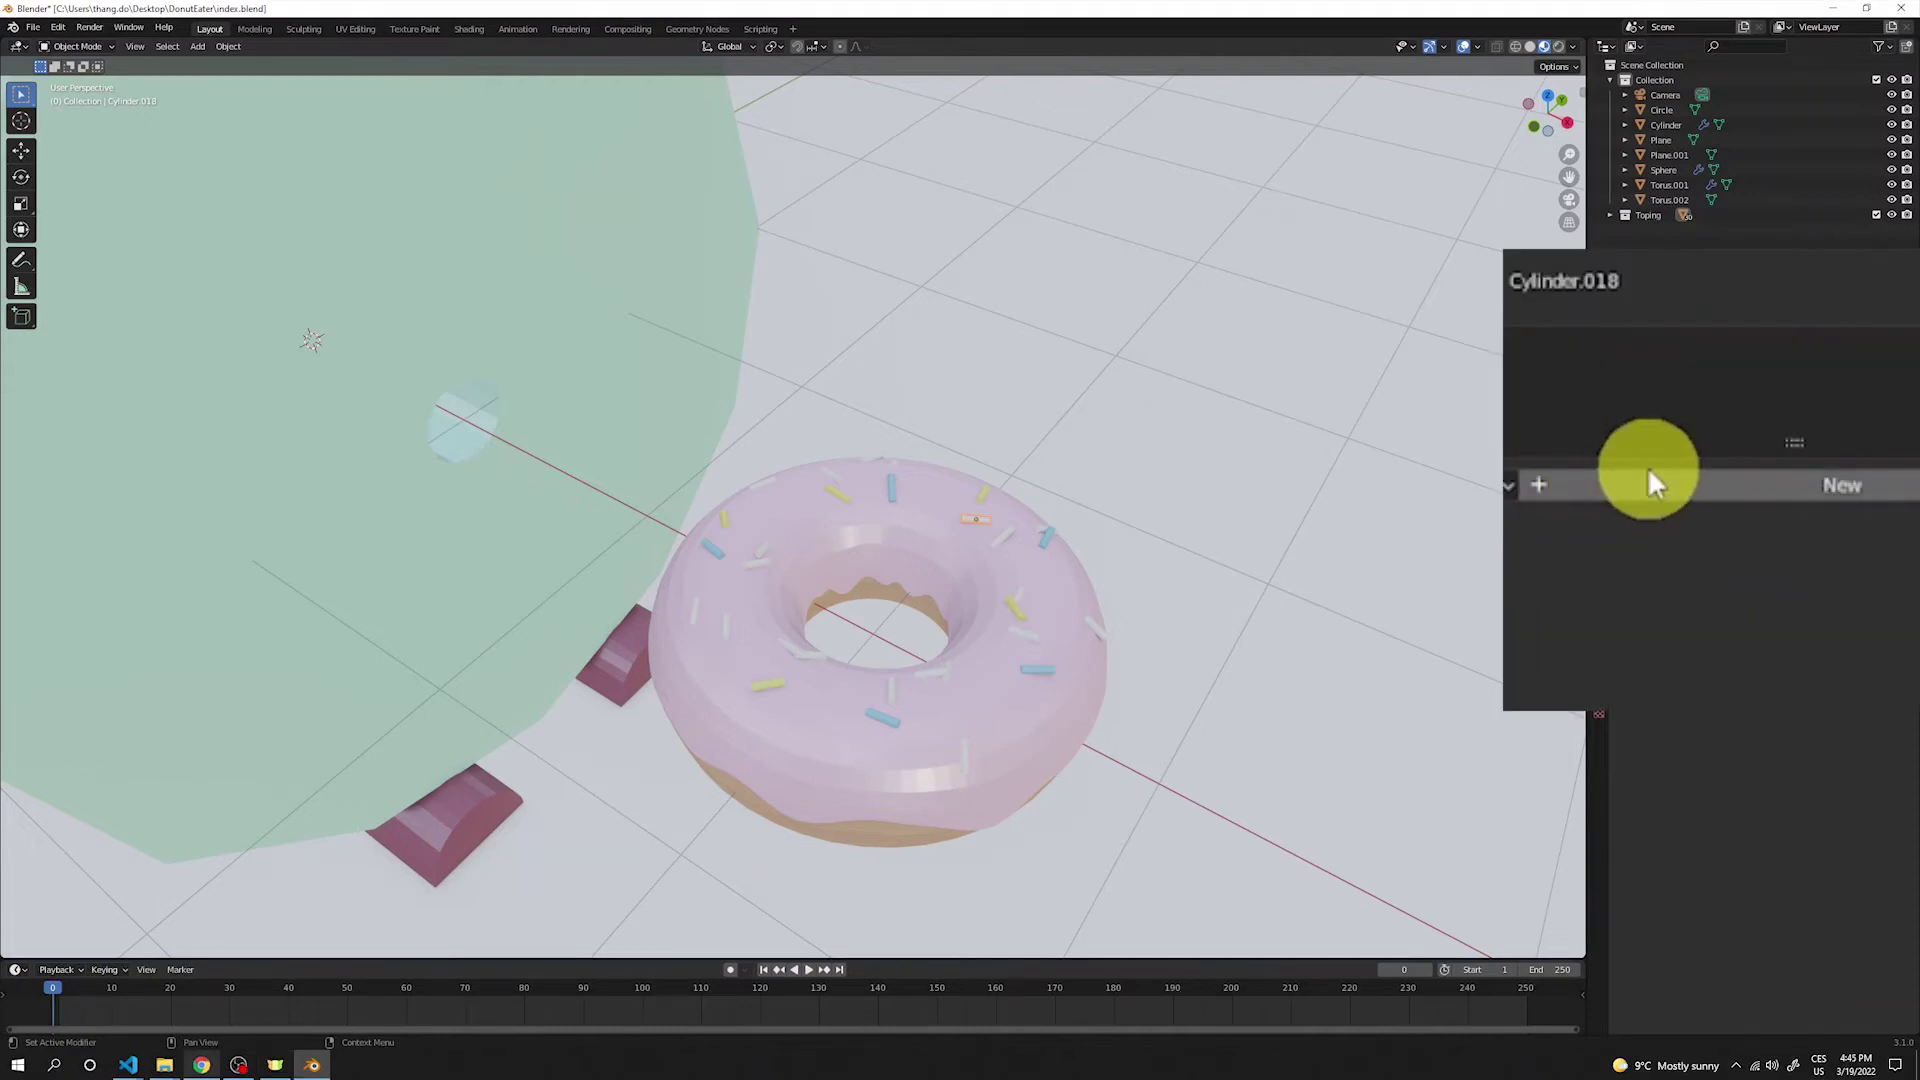
Step: Create a pink material named Topping3 for the white sprinkle on the icing's far side and assign it to four more white sprinkles
{"action": "left_click", "coordinate": [1650, 483]}
{"action": "left_click", "coordinate": [1634, 484]}
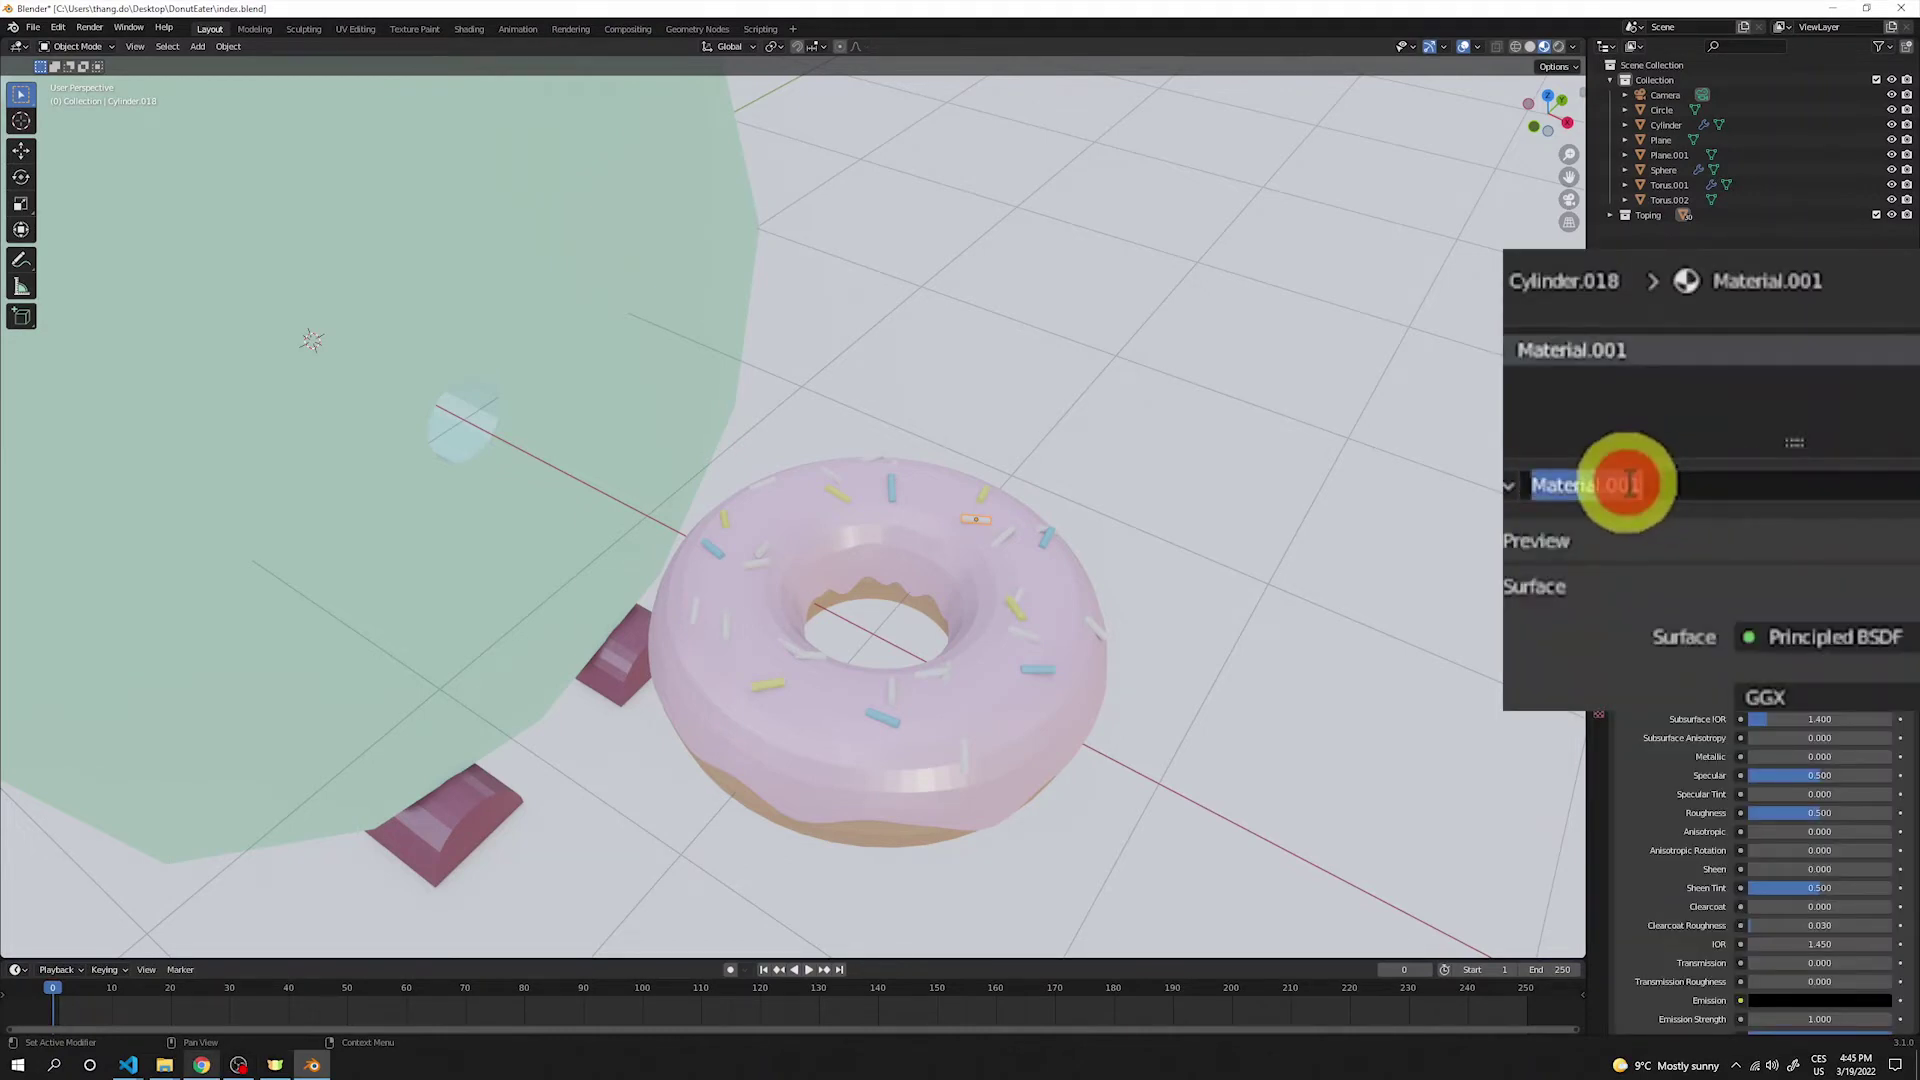
{"action": "type", "text": "Topping"}
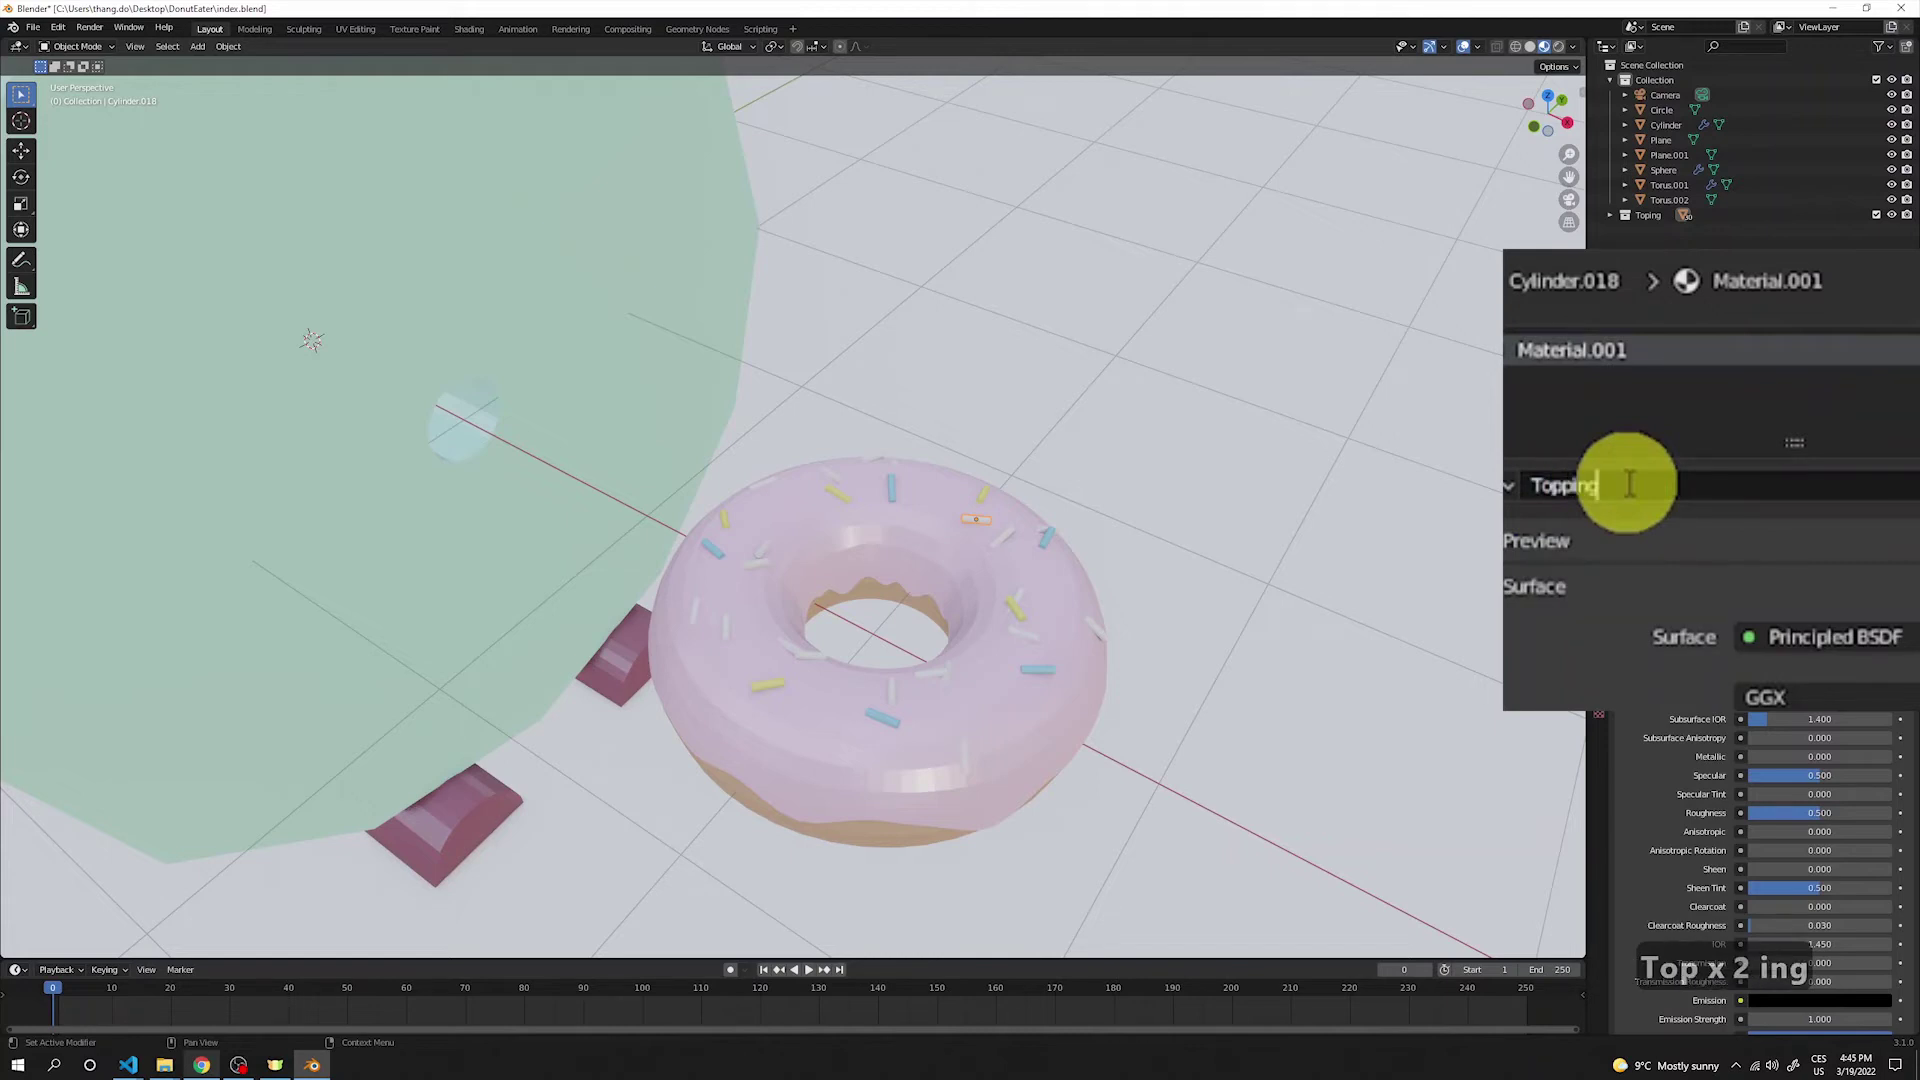
{"action": "type", "text": "3"}
{"action": "key", "text": "Return"}
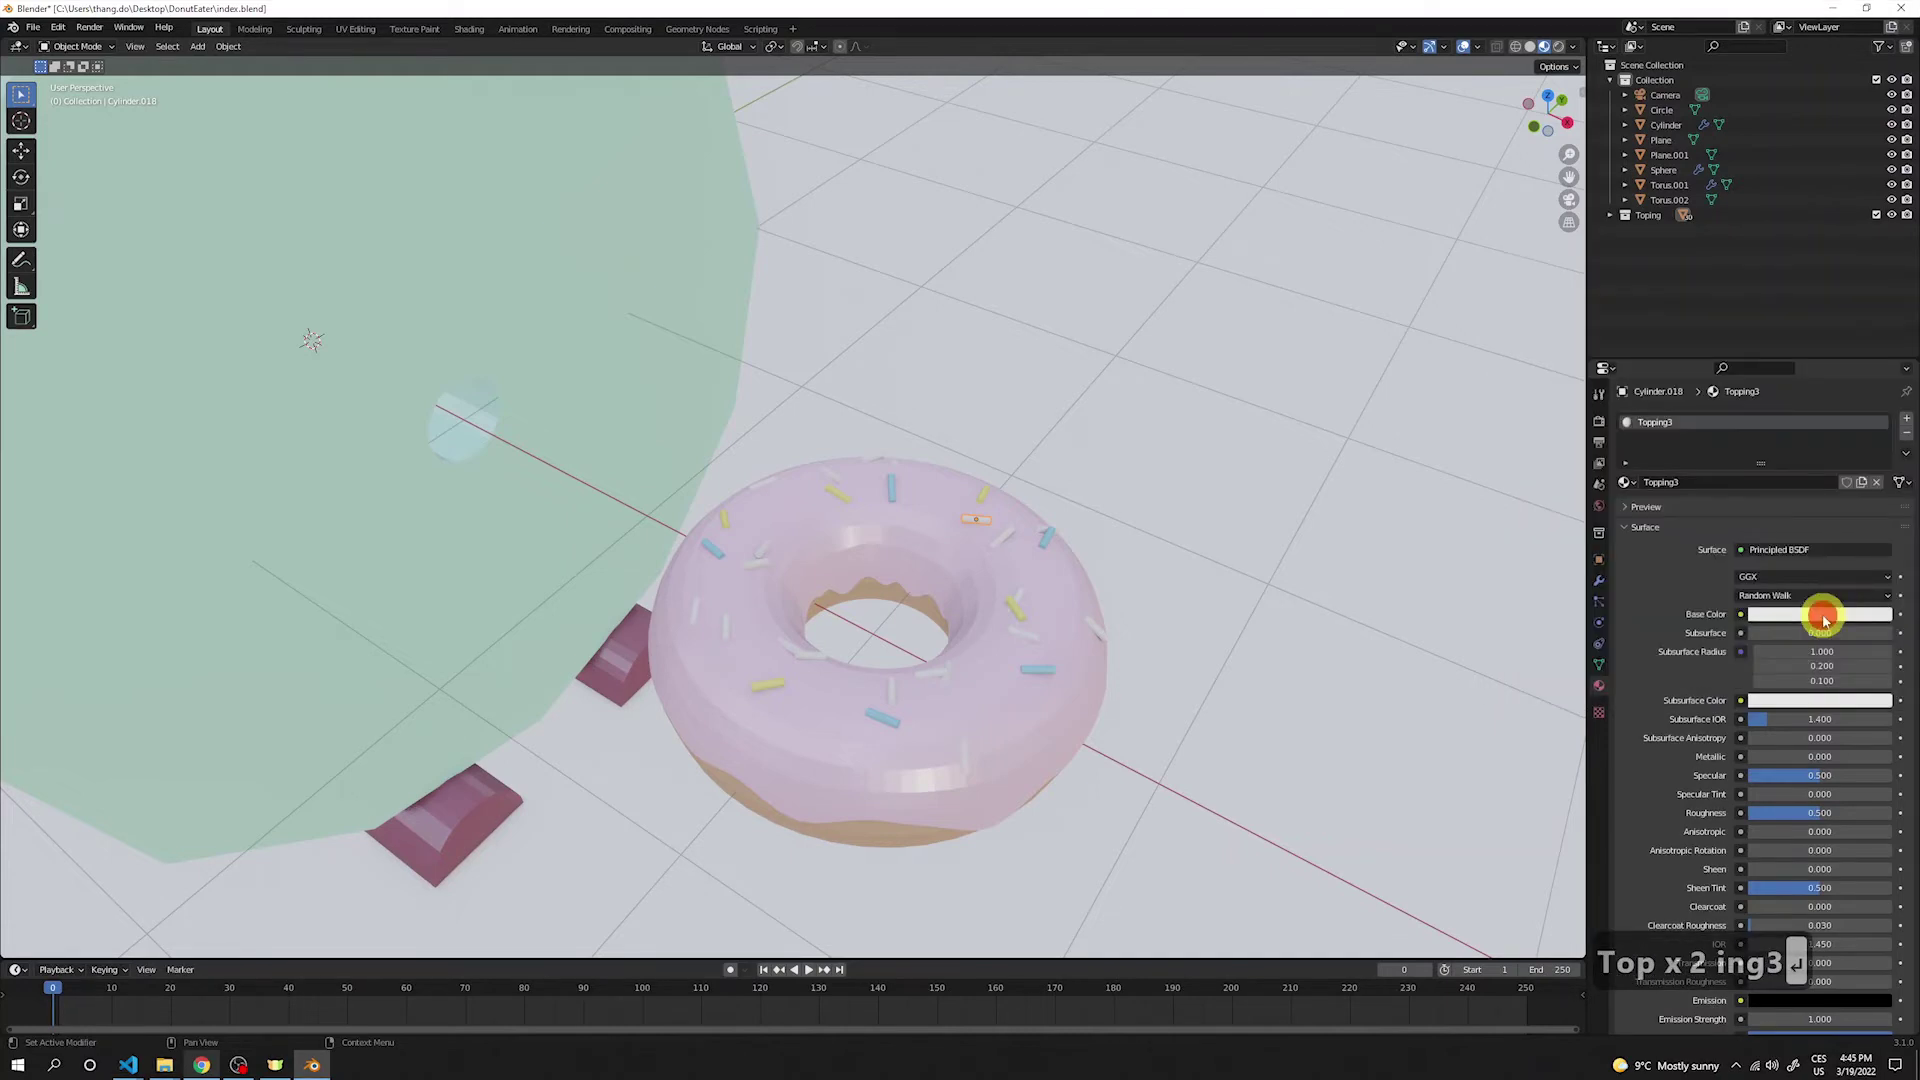
{"action": "left_click", "coordinate": [1823, 620]}
{"action": "left_click", "coordinate": [1822, 487]}
{"action": "left_click", "coordinate": [1491, 586]}
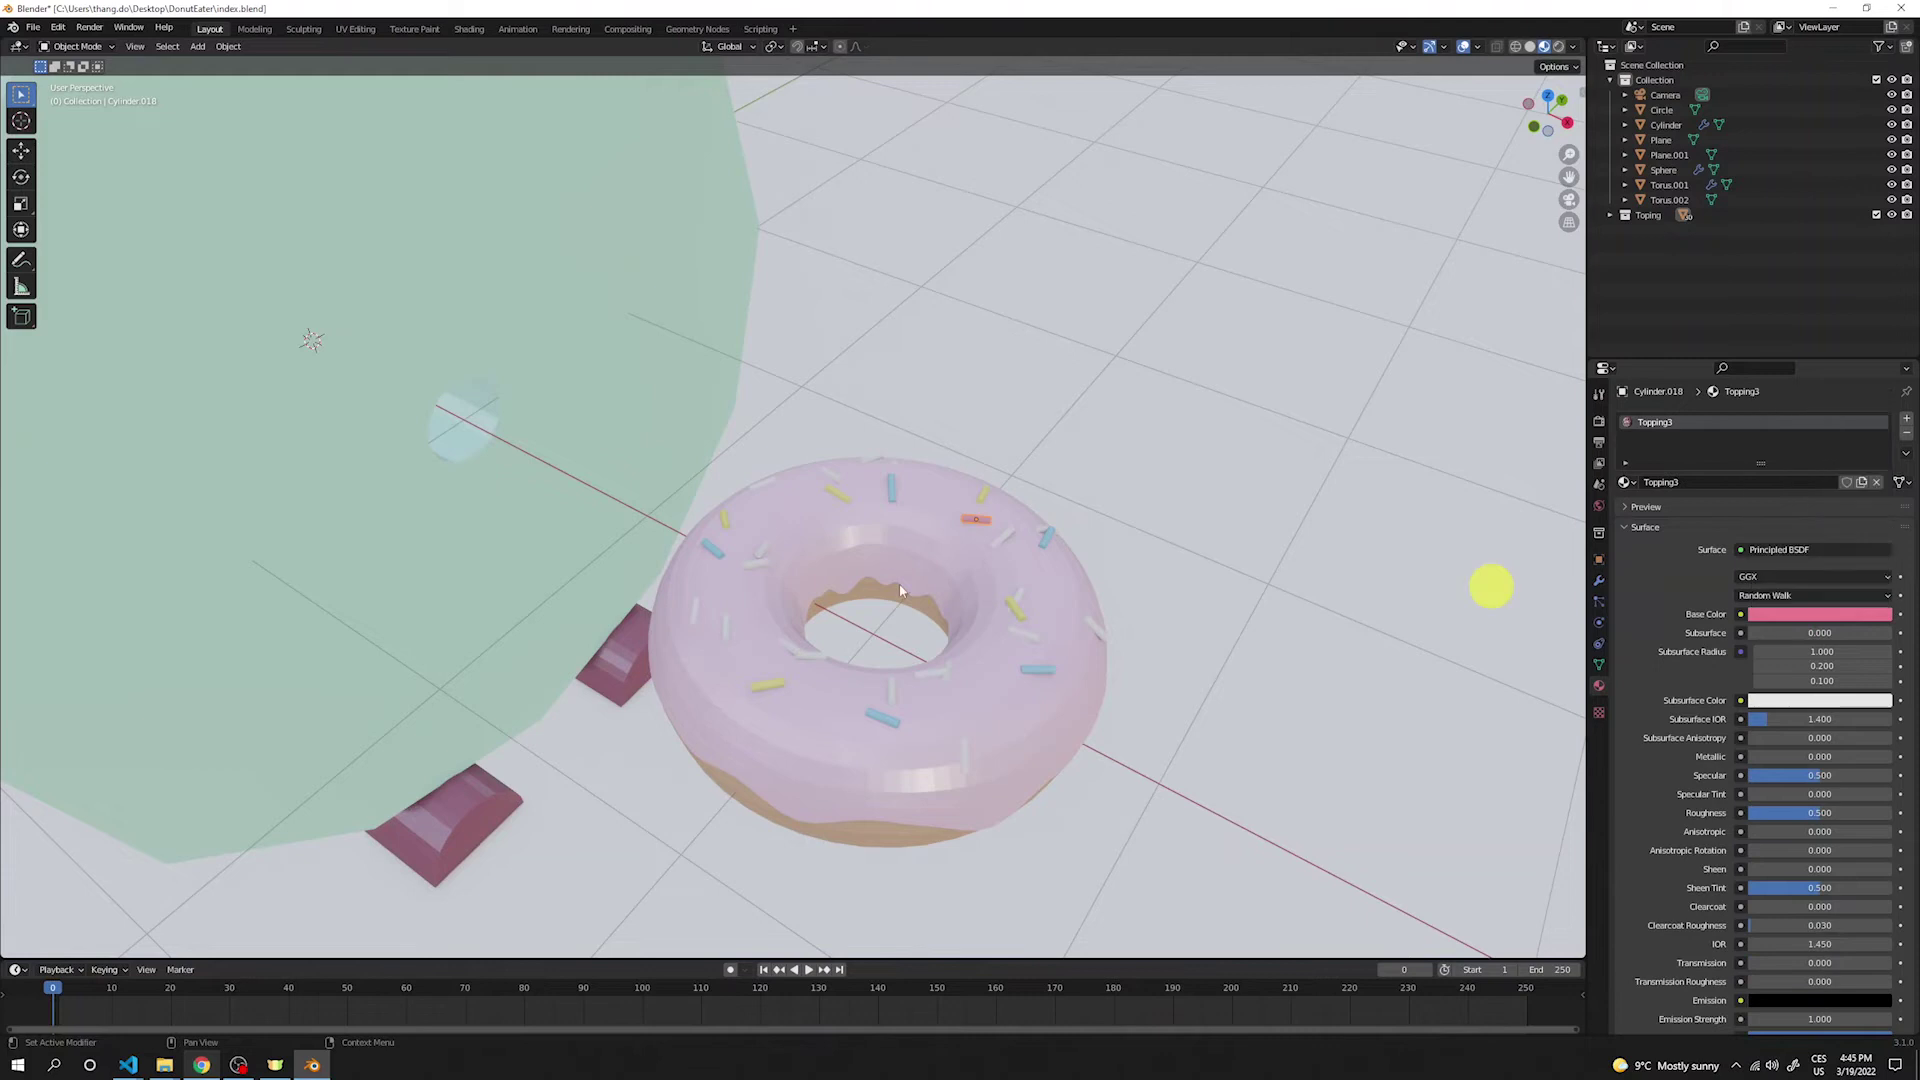
{"action": "left_click", "coordinate": [695, 612]}
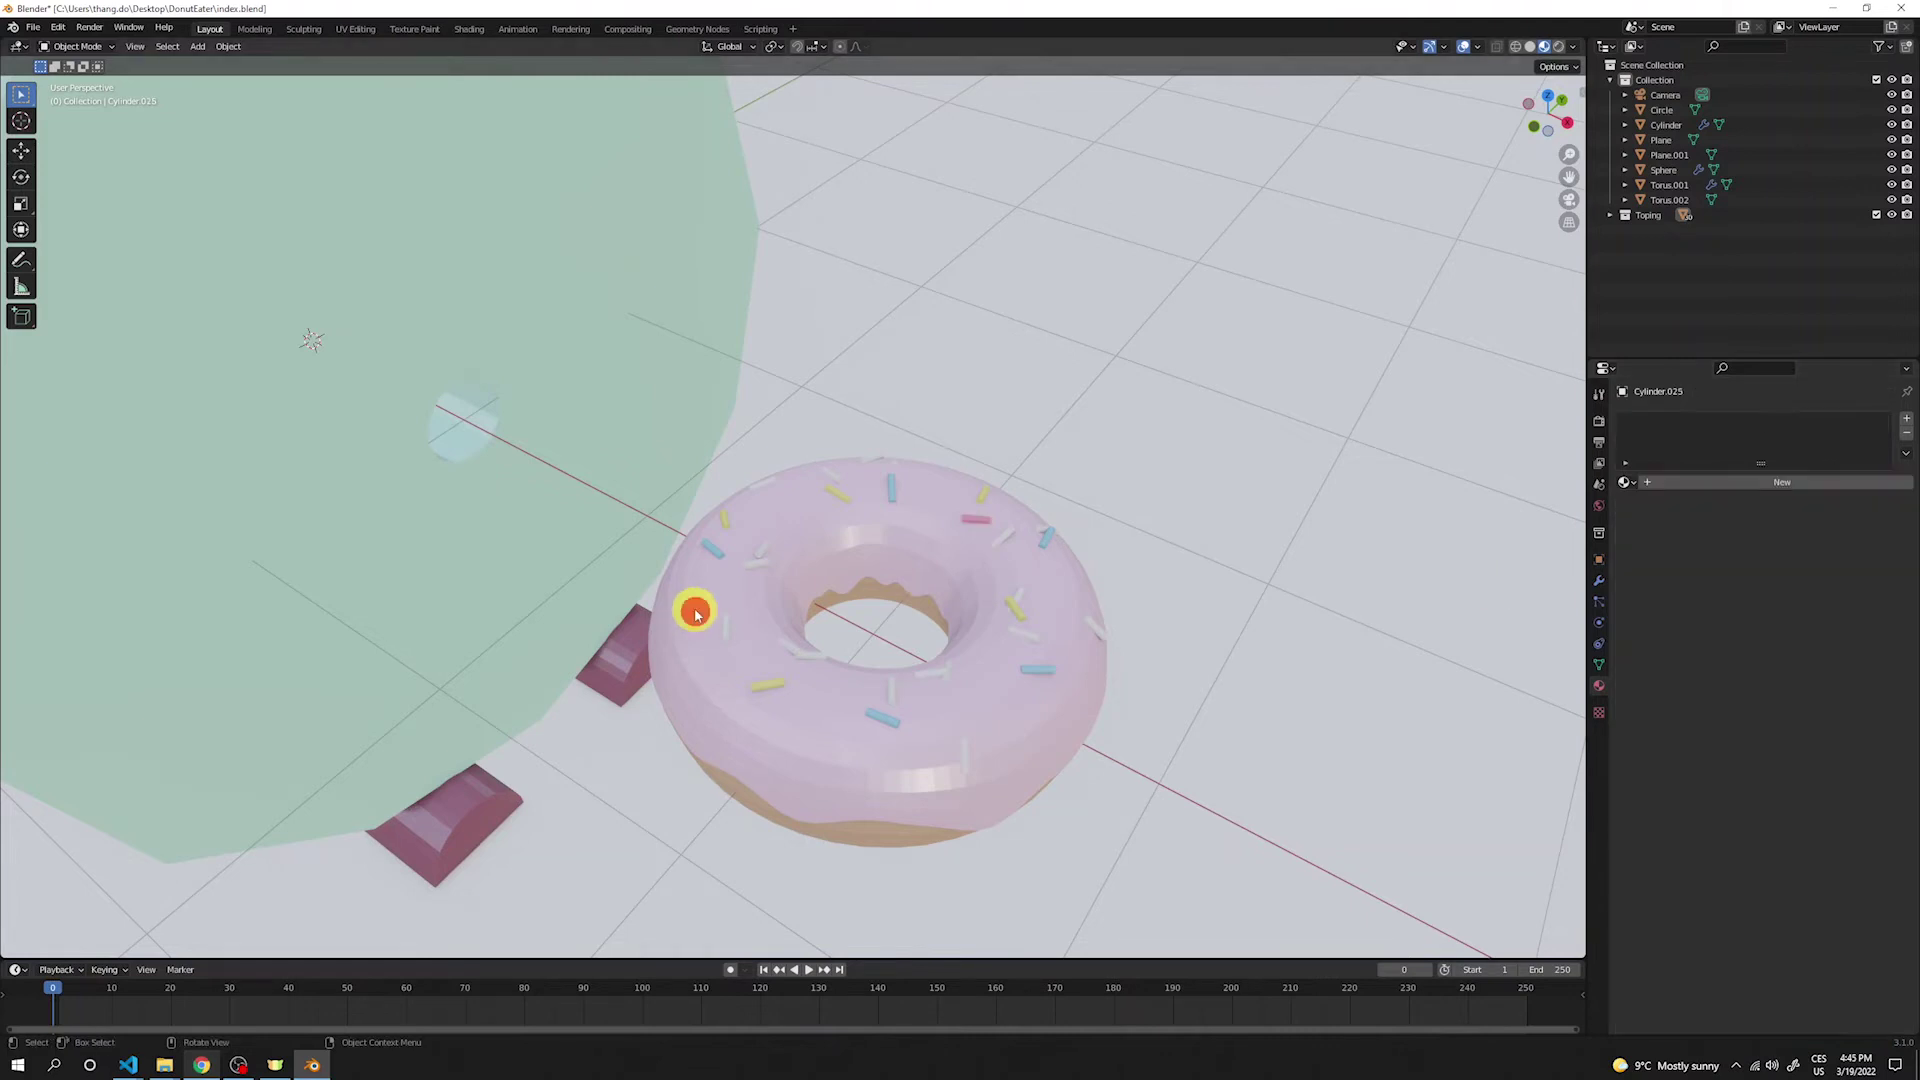
Step: Create a green material named Topping4 for the white sprinkle at the hole's near edge and assign it to the white sprinkle at the far rim
{"action": "left_click", "coordinate": [835, 651]}
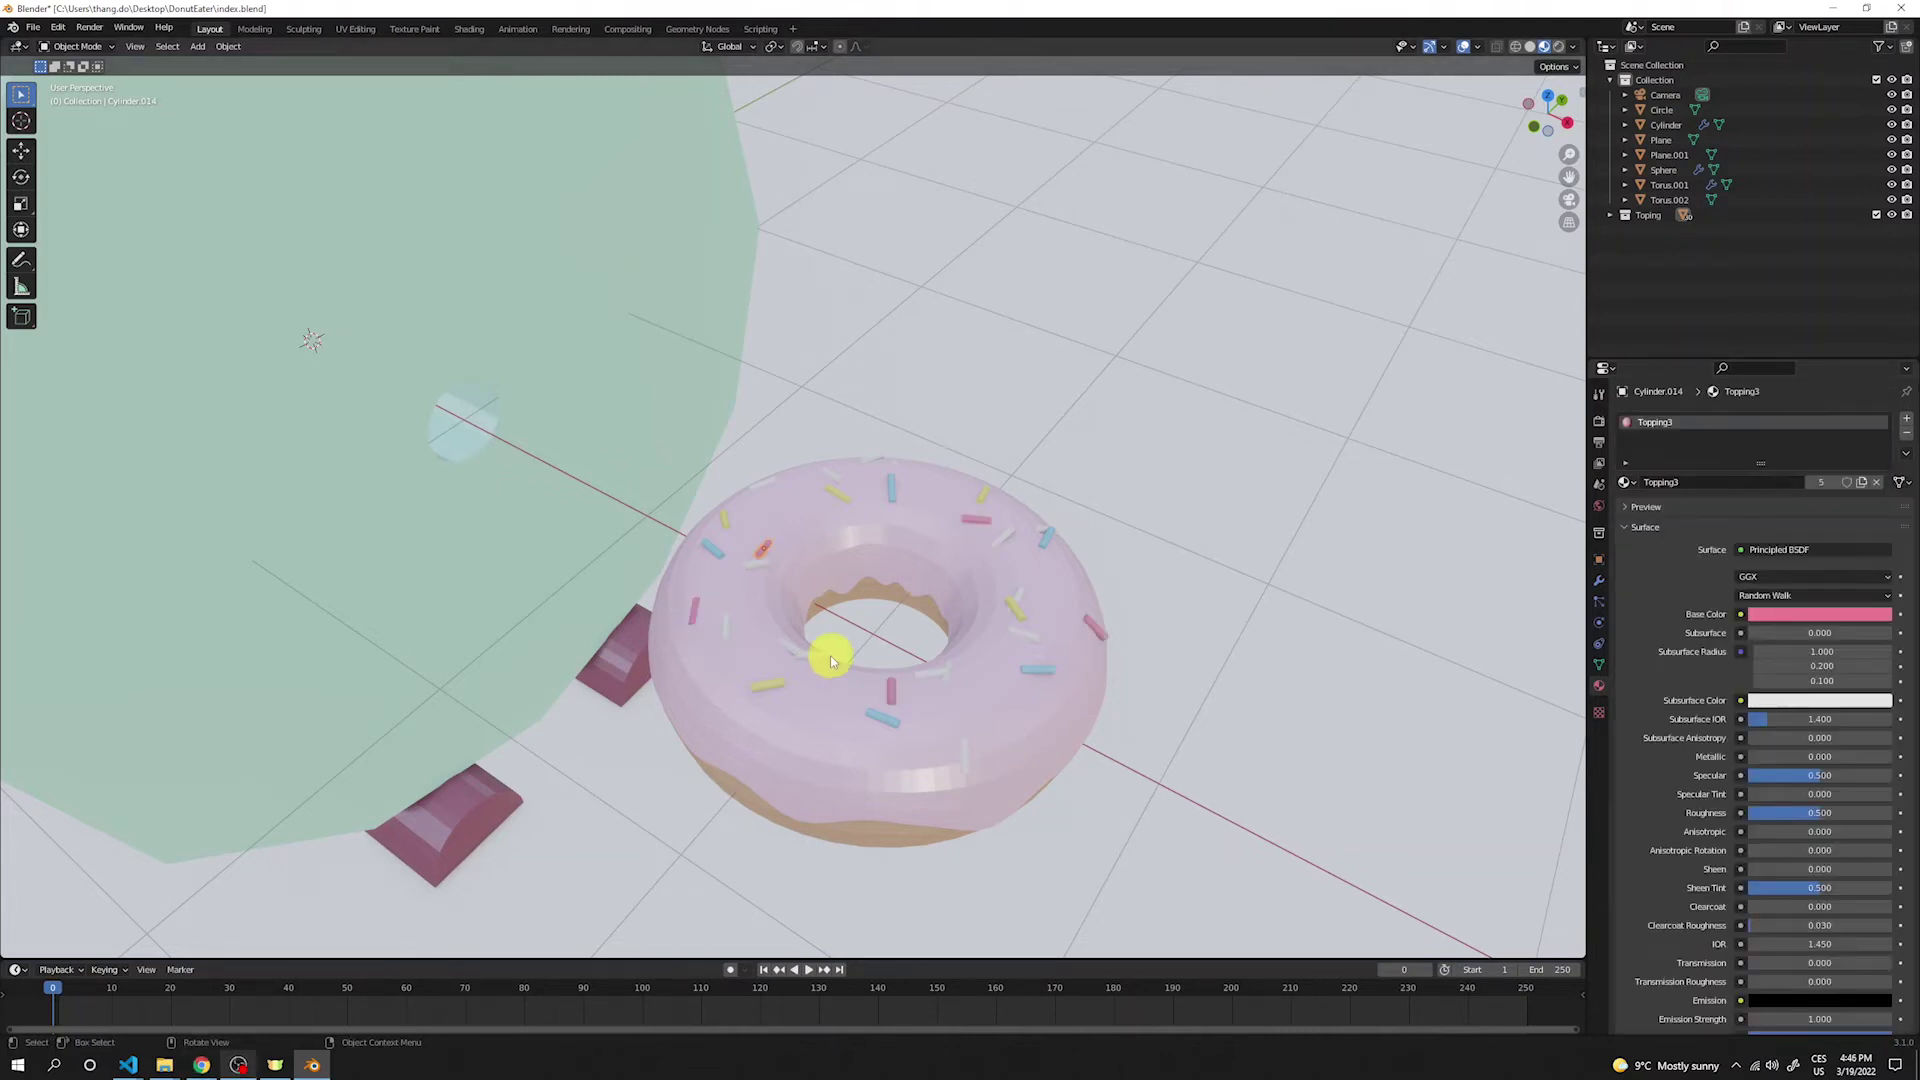
{"action": "left_click", "coordinate": [811, 652]}
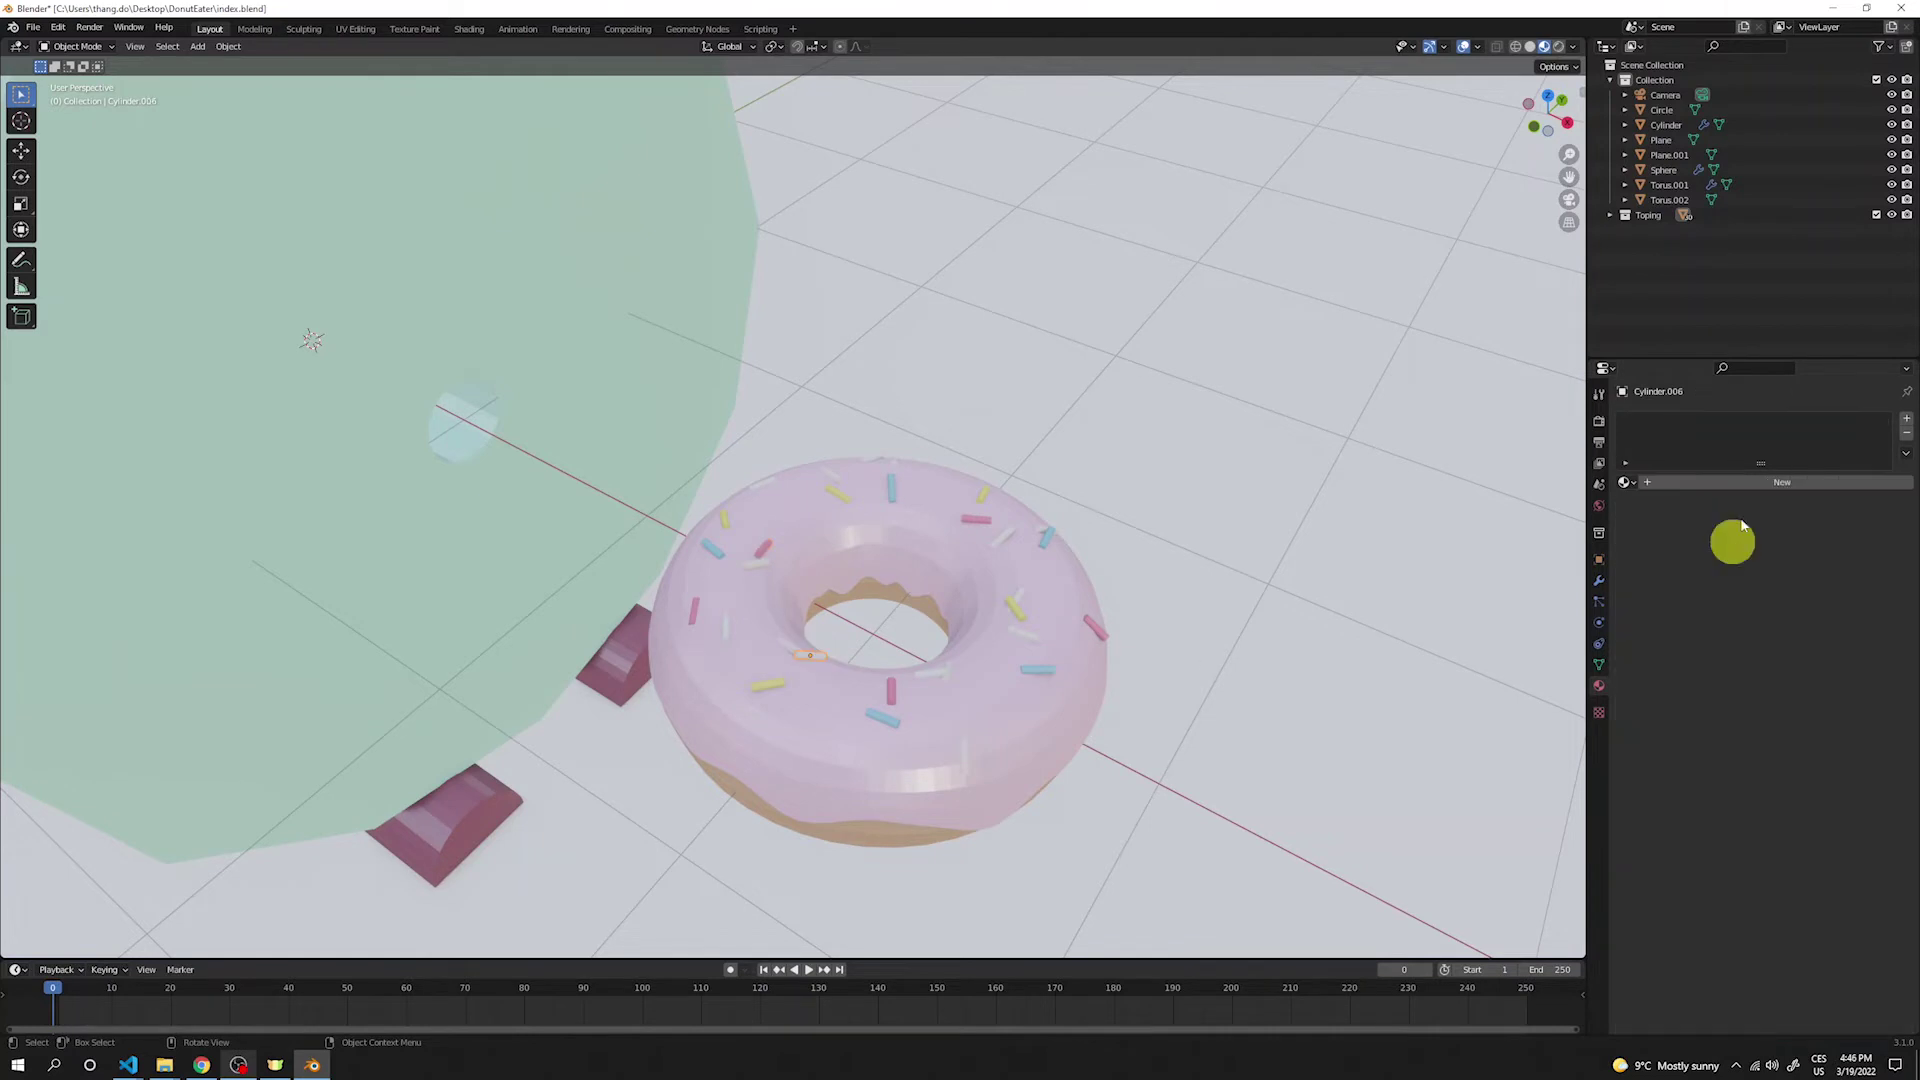
{"action": "left_click", "coordinate": [1725, 483]}
{"action": "left_click", "coordinate": [1663, 487]}
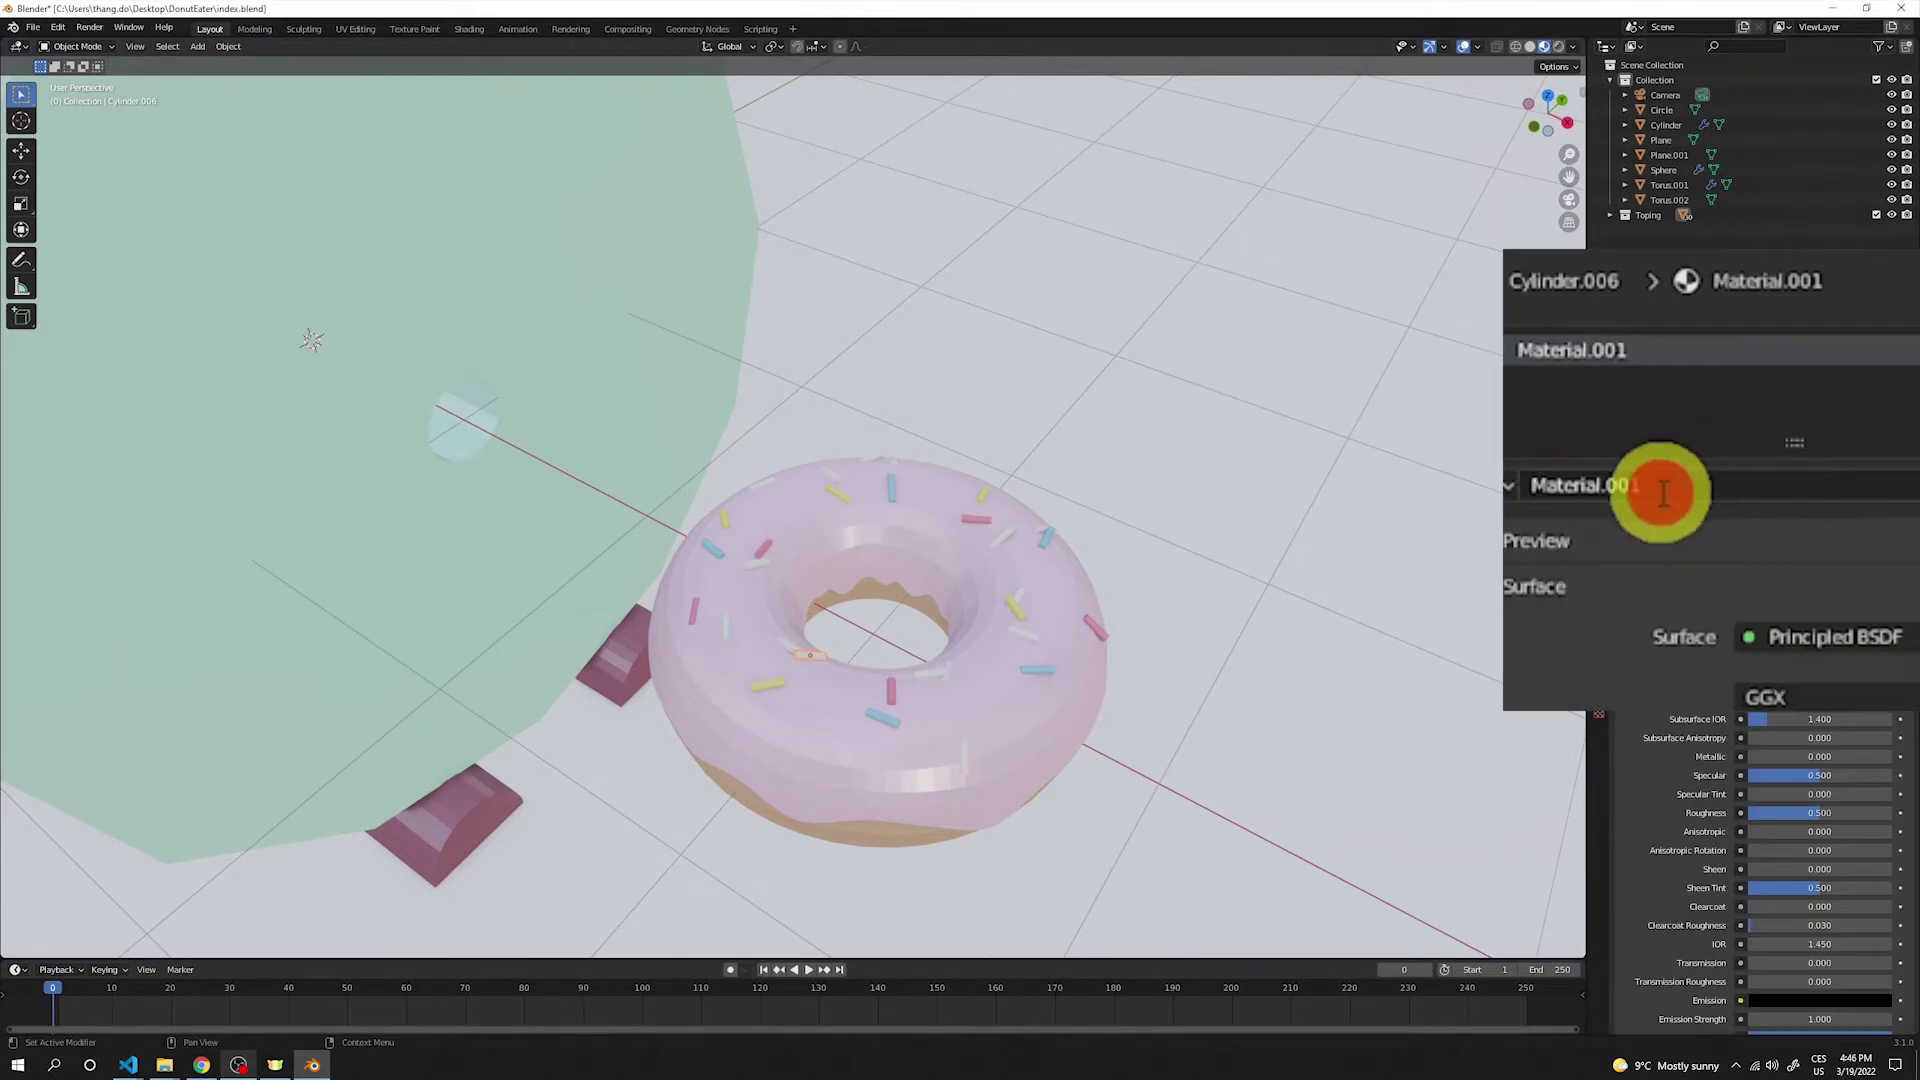
{"action": "type", "text": "Topping"}
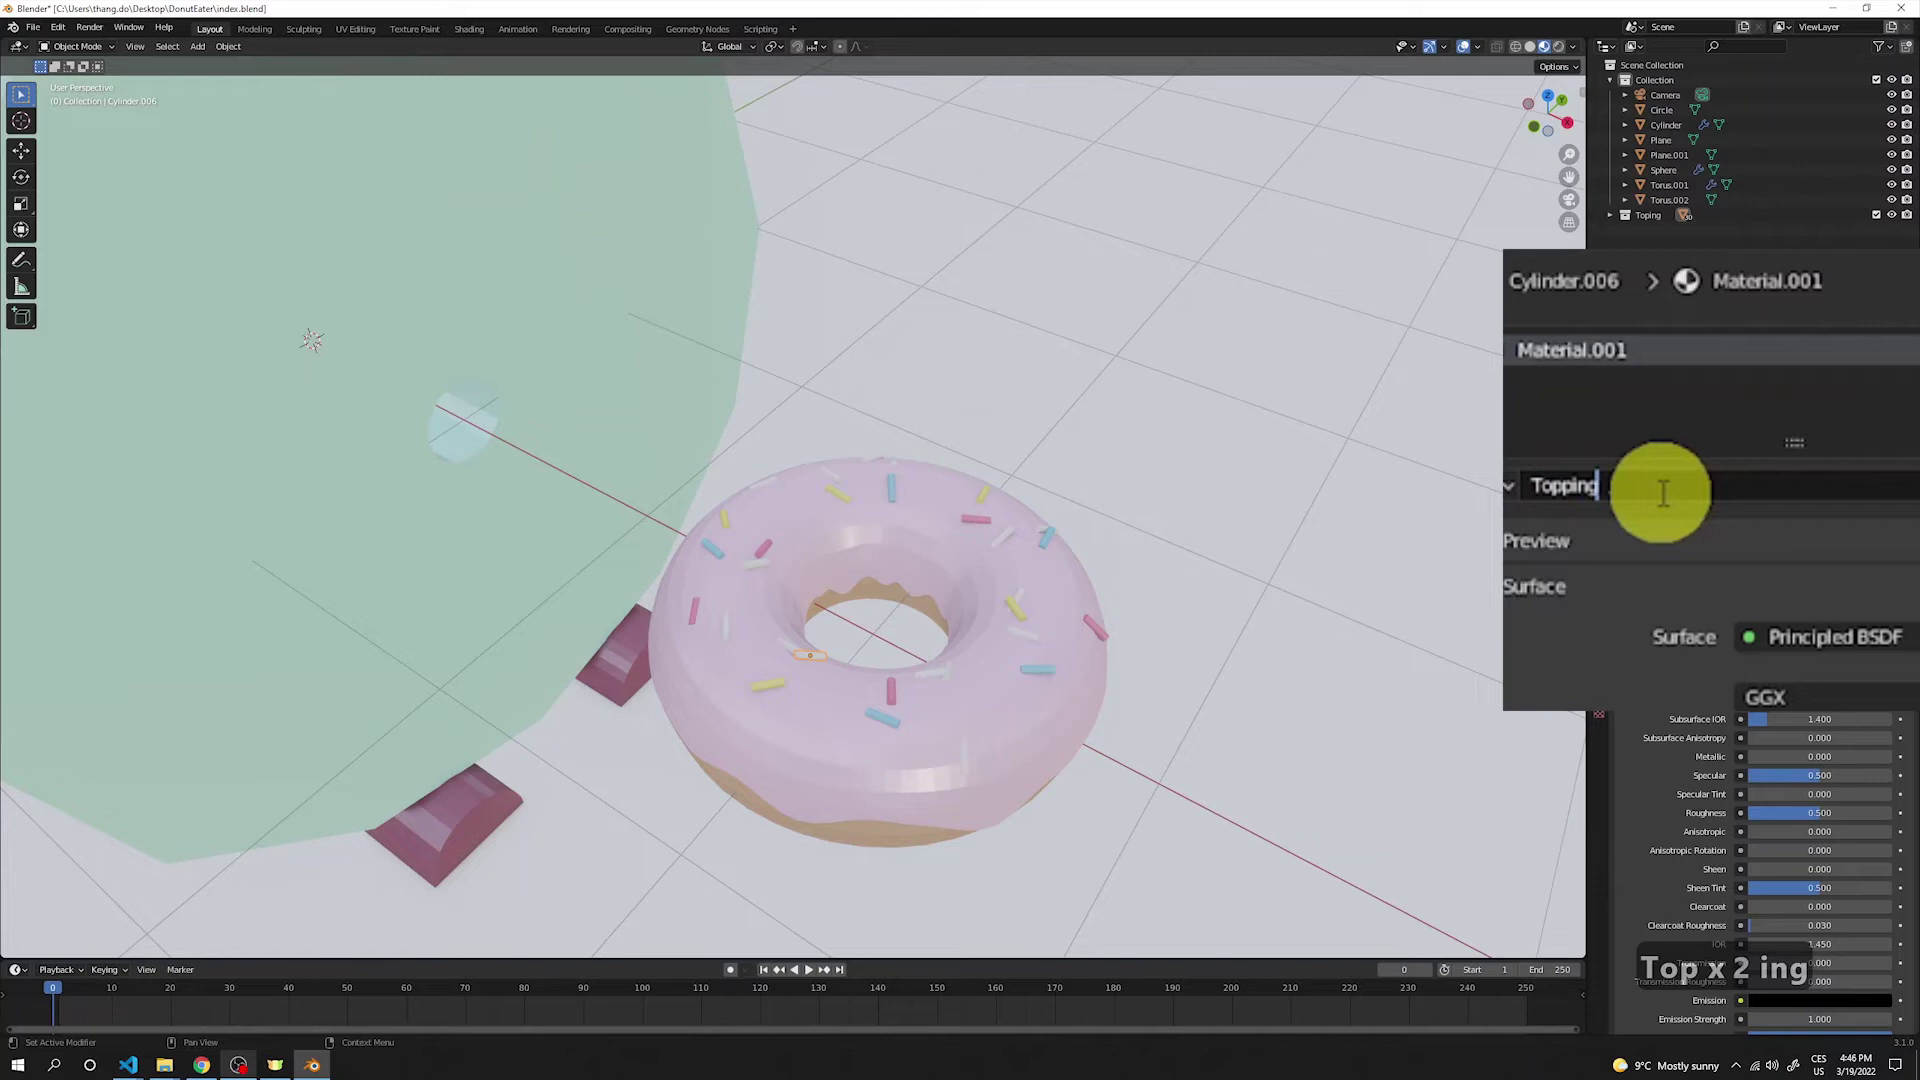
{"action": "type", "text": "4"}
{"action": "key", "text": "Return"}
{"action": "left_click", "coordinate": [1793, 616]}
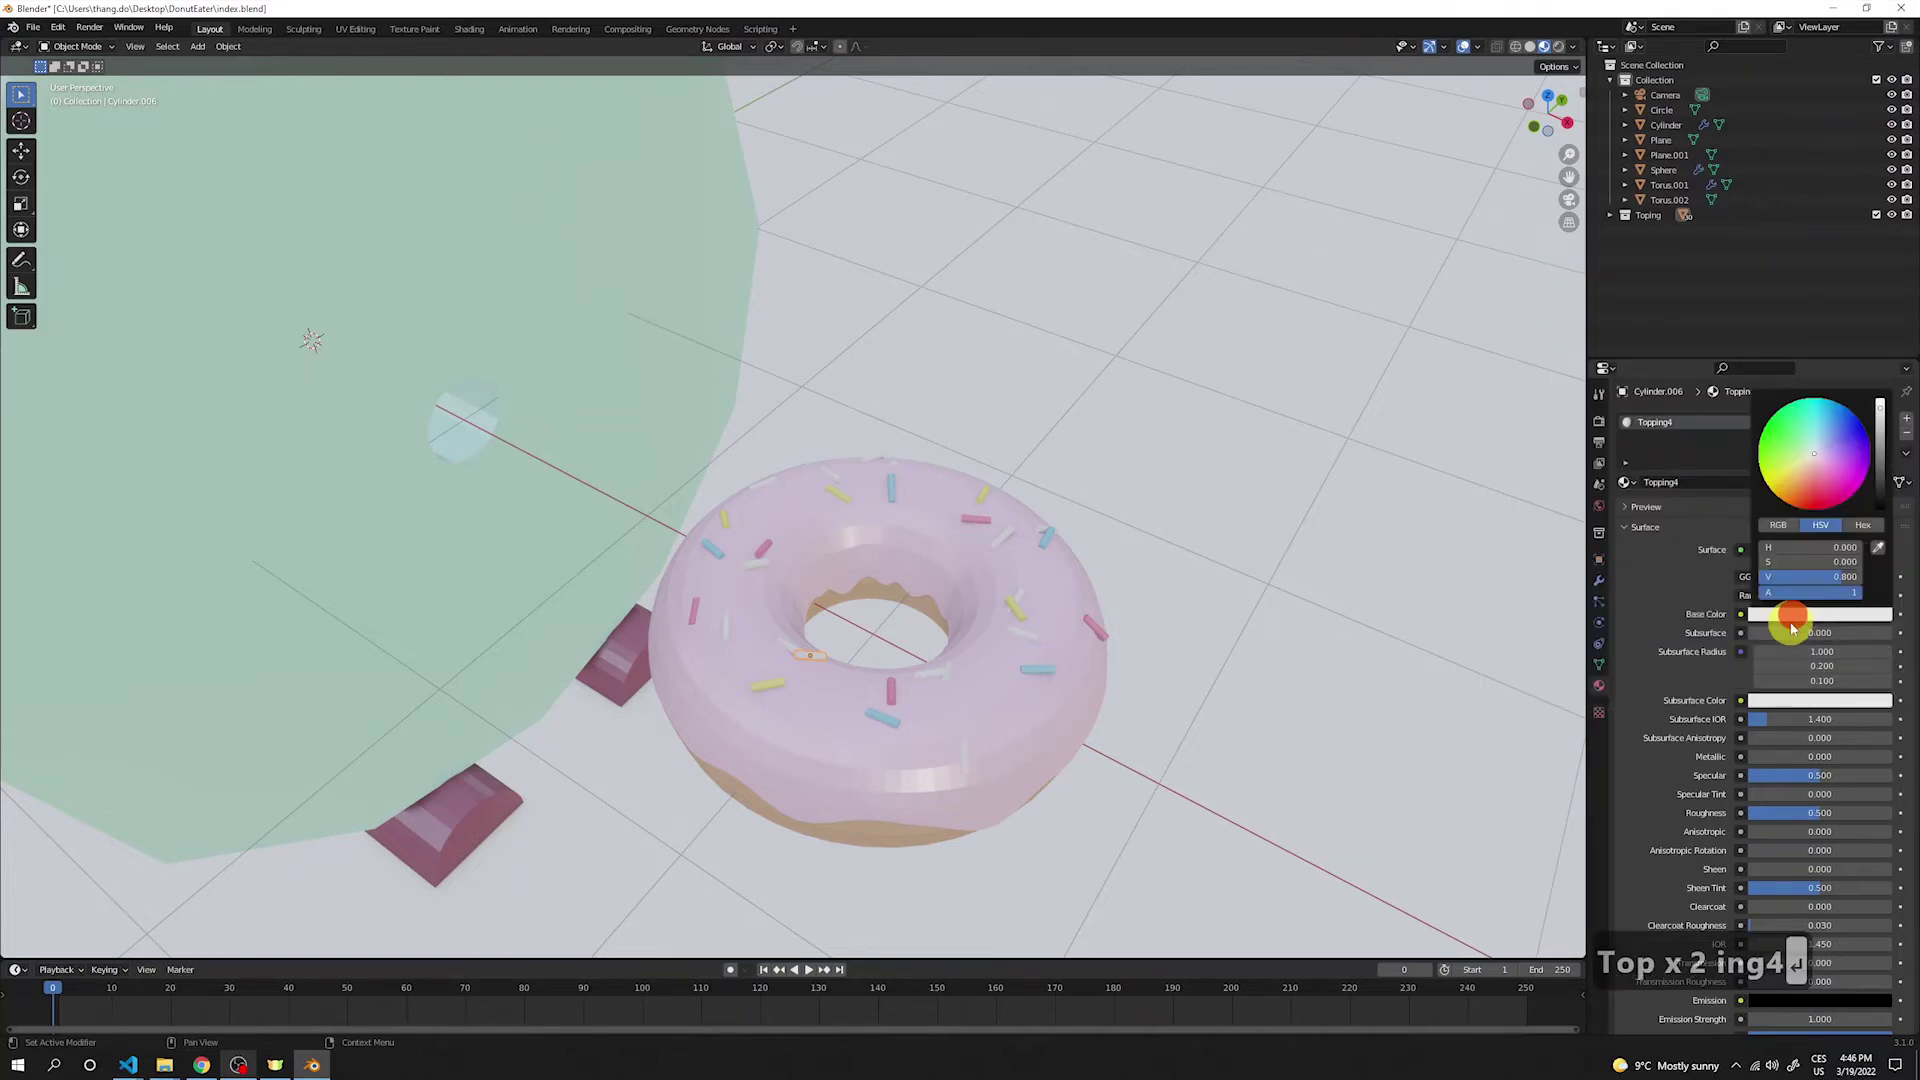
{"action": "left_click", "coordinate": [1797, 440]}
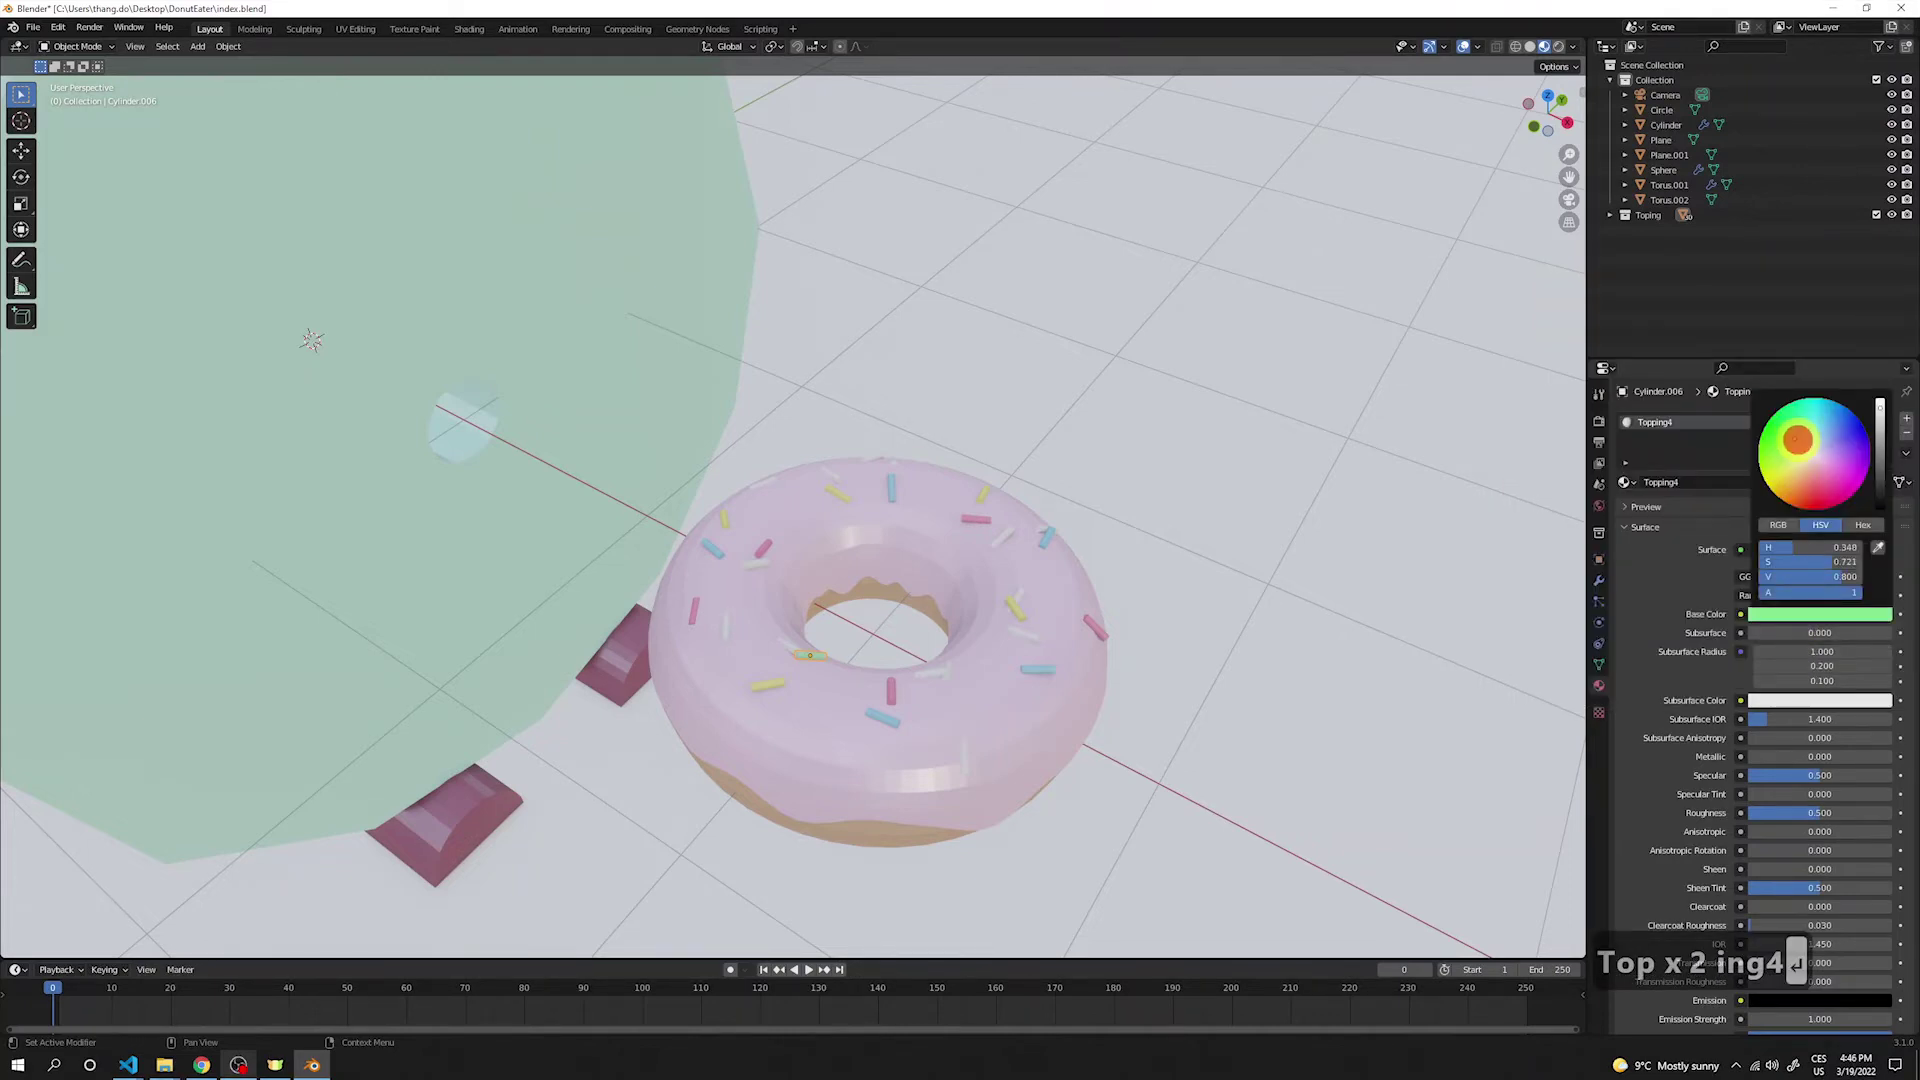
{"action": "left_click", "coordinate": [864, 463]}
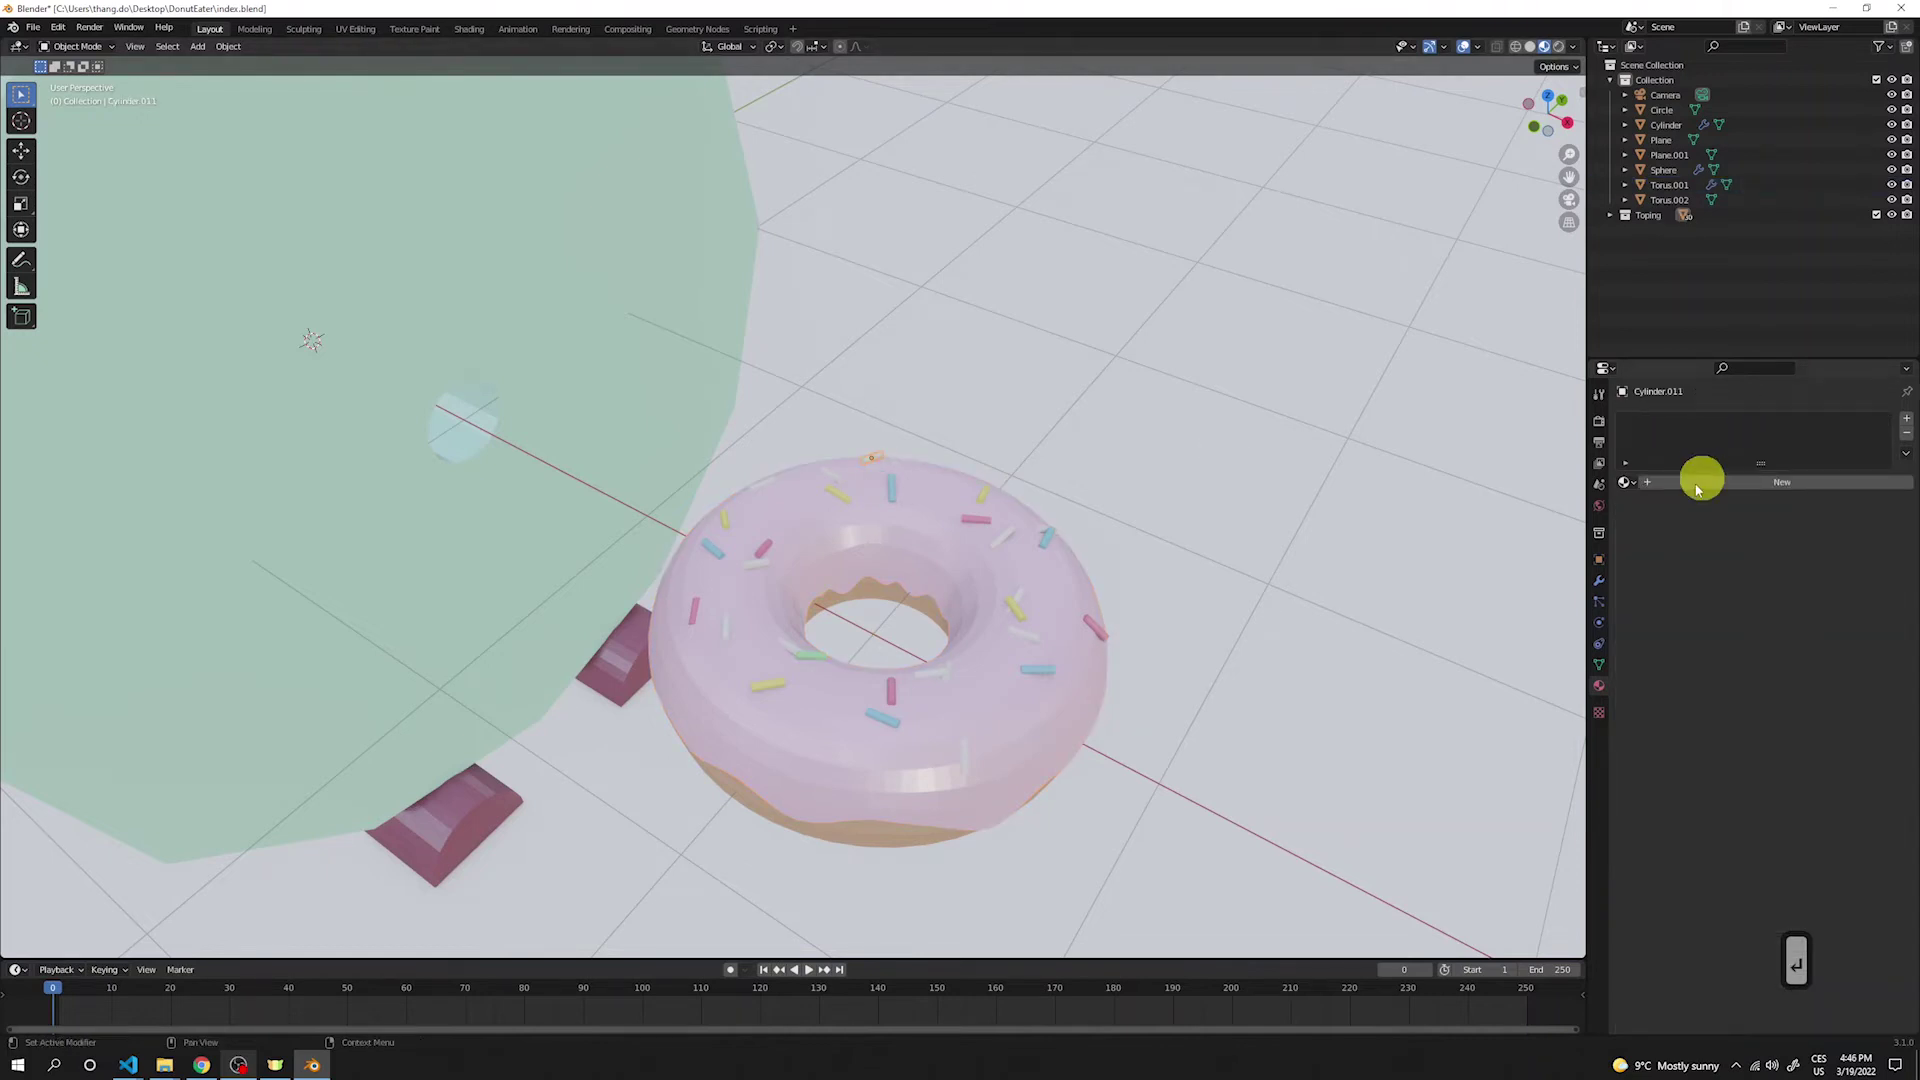
{"action": "left_click", "coordinate": [1772, 500]}
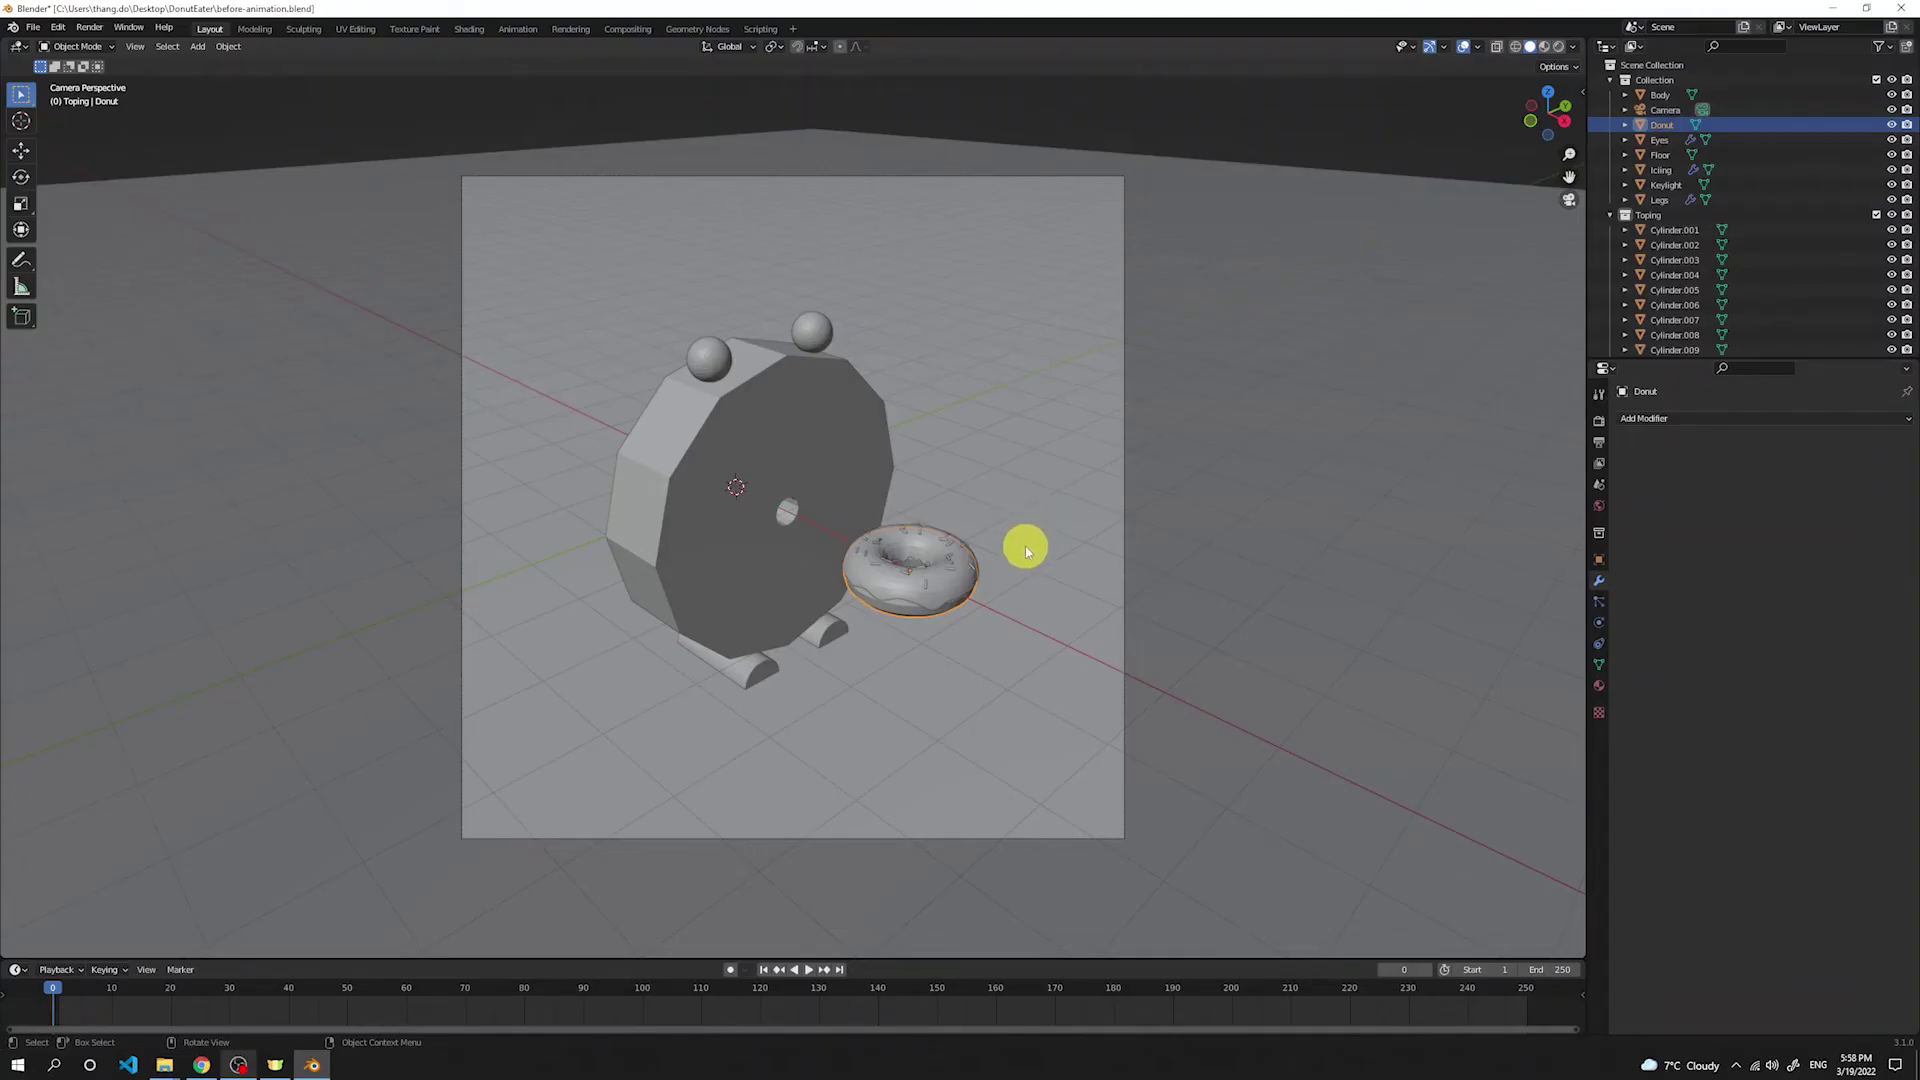
Step: Try rotating the Donut object on its own about the X axis
{"action": "key", "text": "r"}
{"action": "key", "text": "x"}
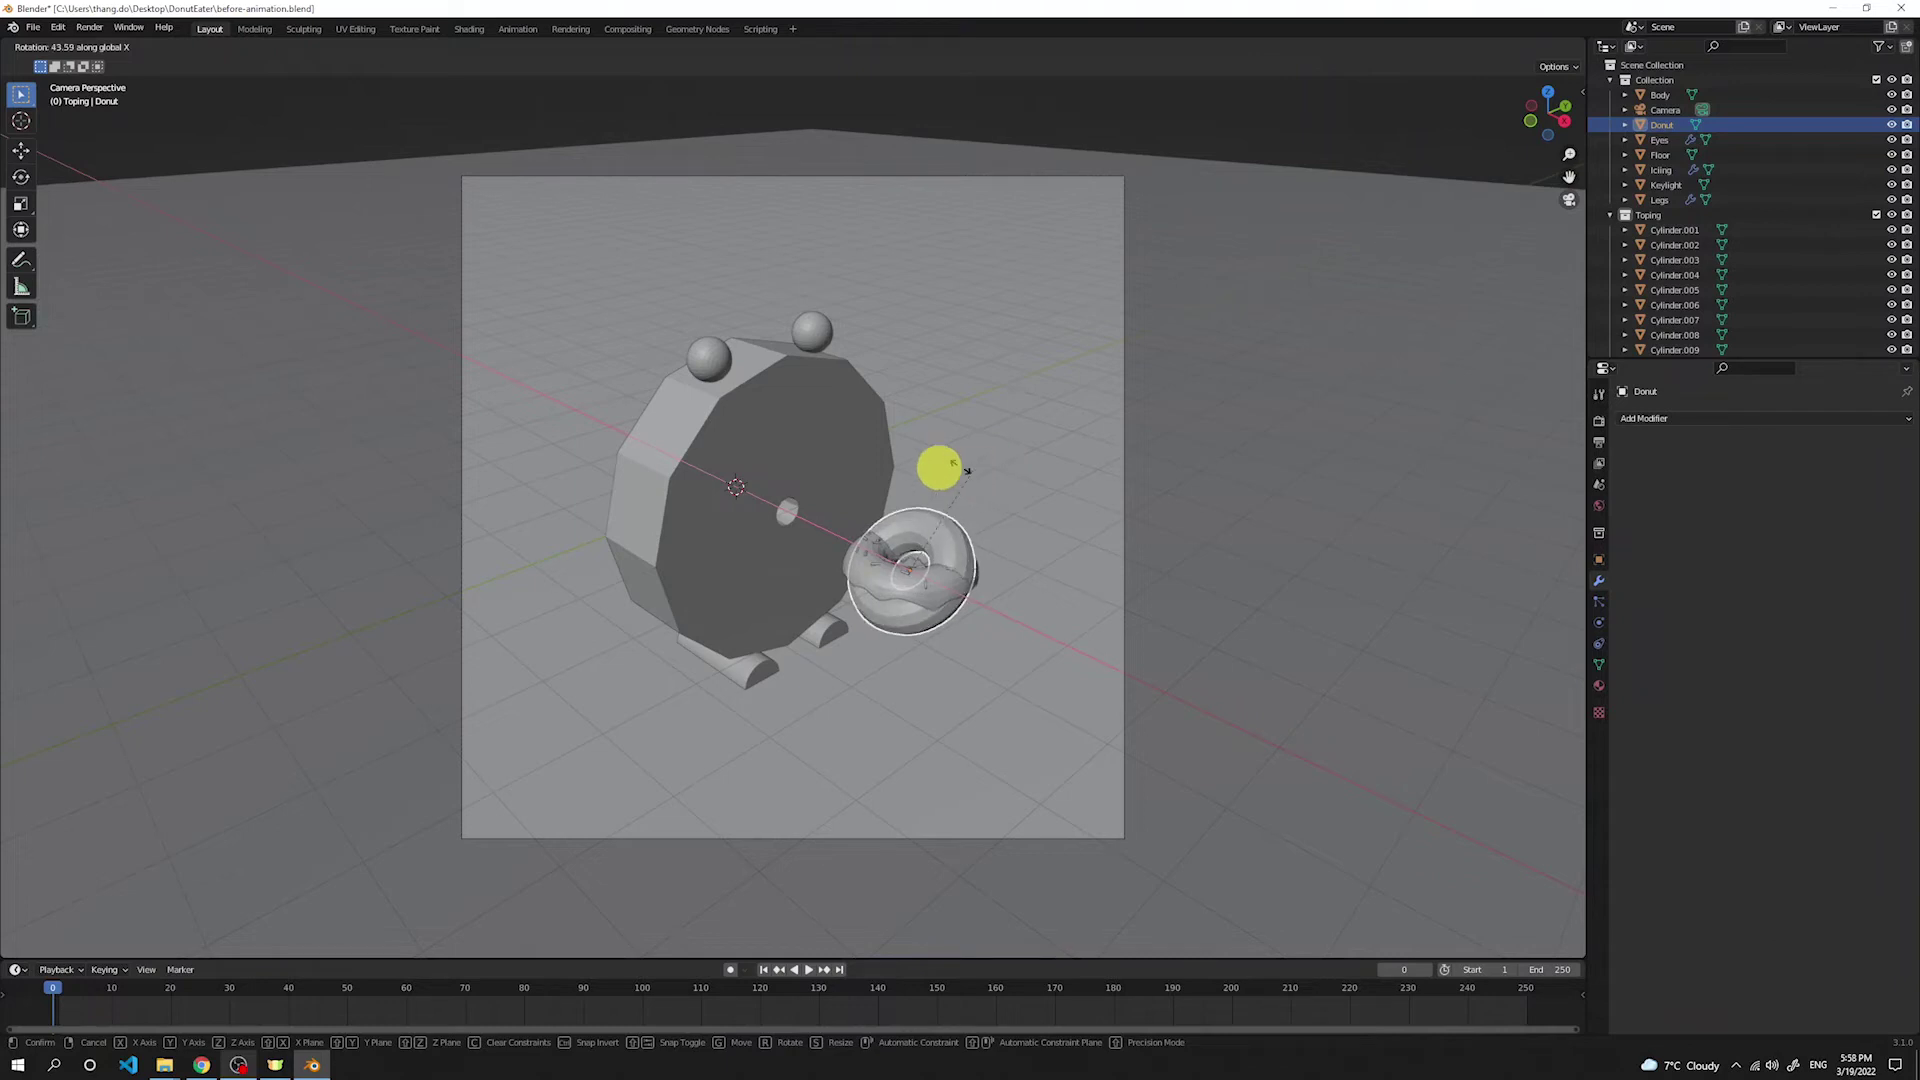
{"action": "key", "text": "Escape"}
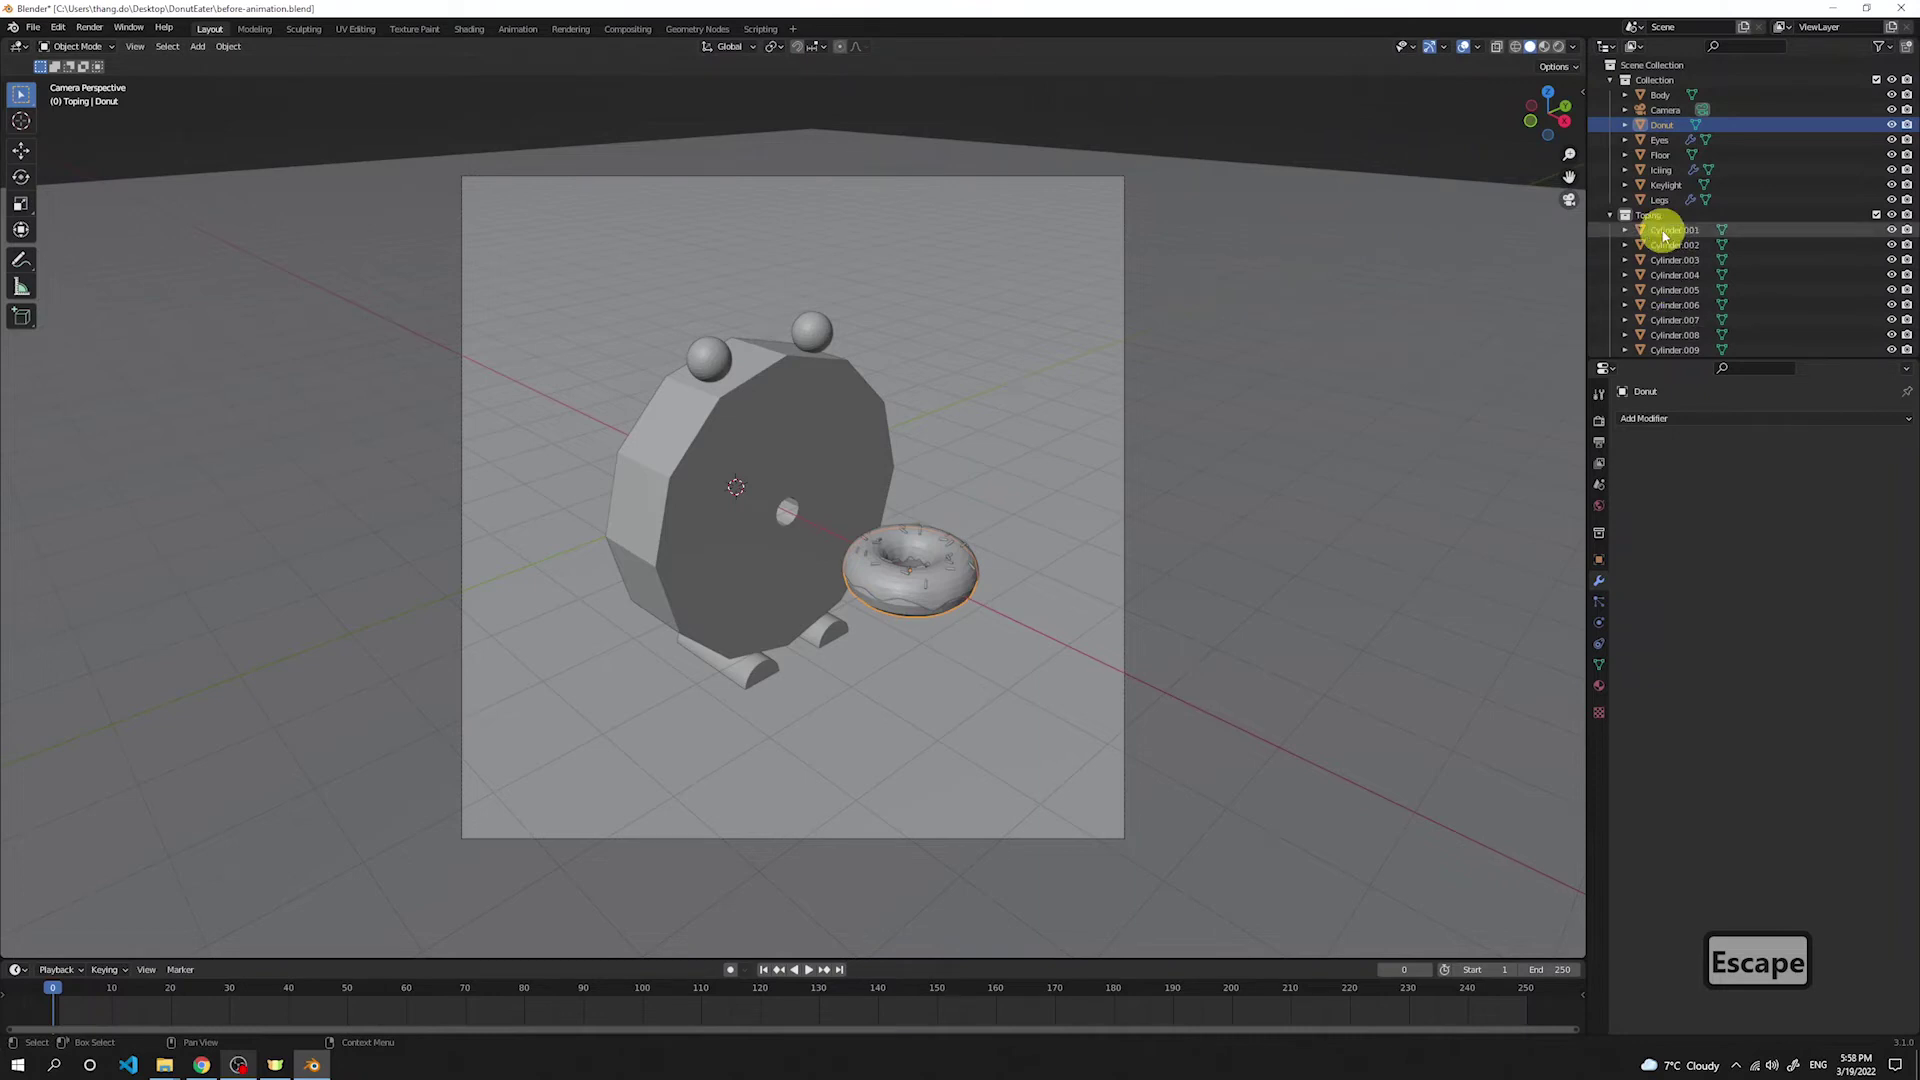
Step: Select all the sprinkles from Cylinder.001 to Cylinder.030 and parent them to the Donut object
{"action": "left_click", "coordinate": [1663, 233]}
{"action": "scroll", "coordinate": [1662, 233], "scroll_direction": "down", "scroll_amount": 10}
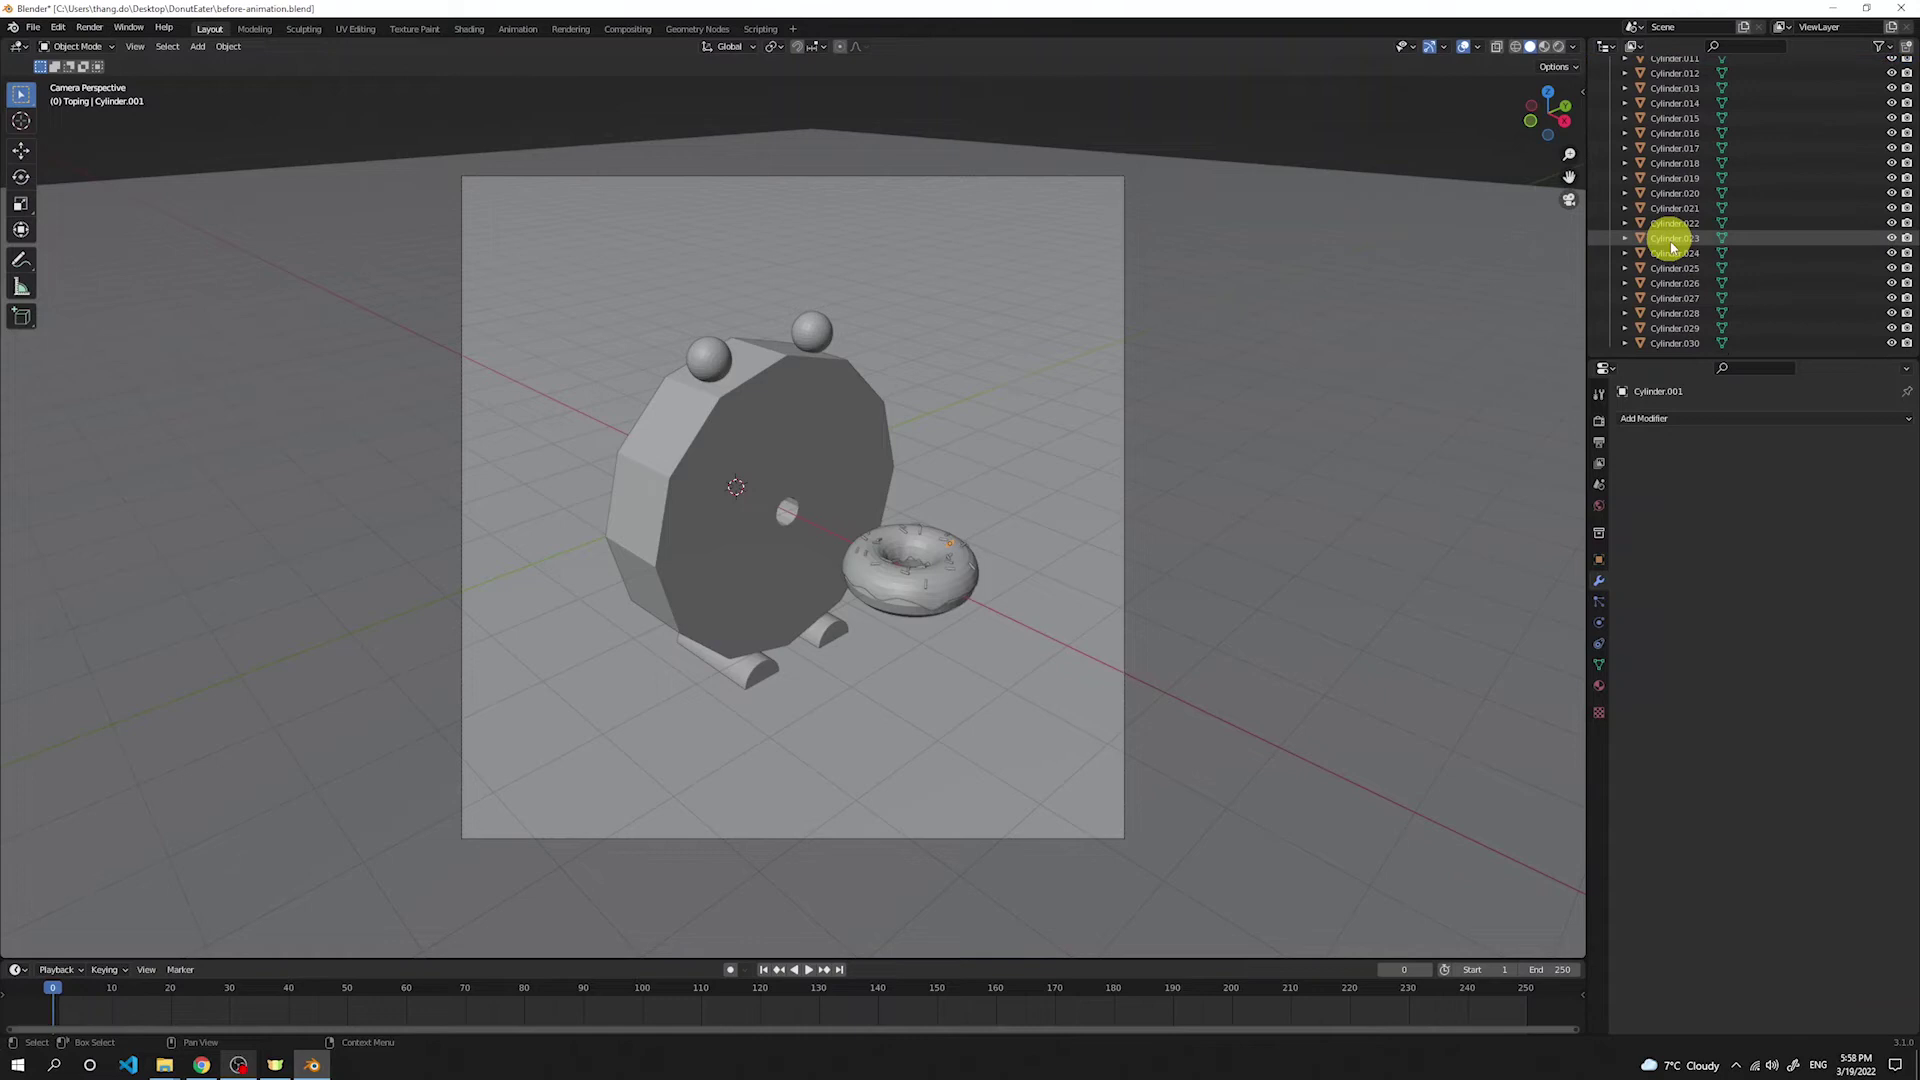
{"action": "left_click", "coordinate": [1679, 343], "text": "shift"}
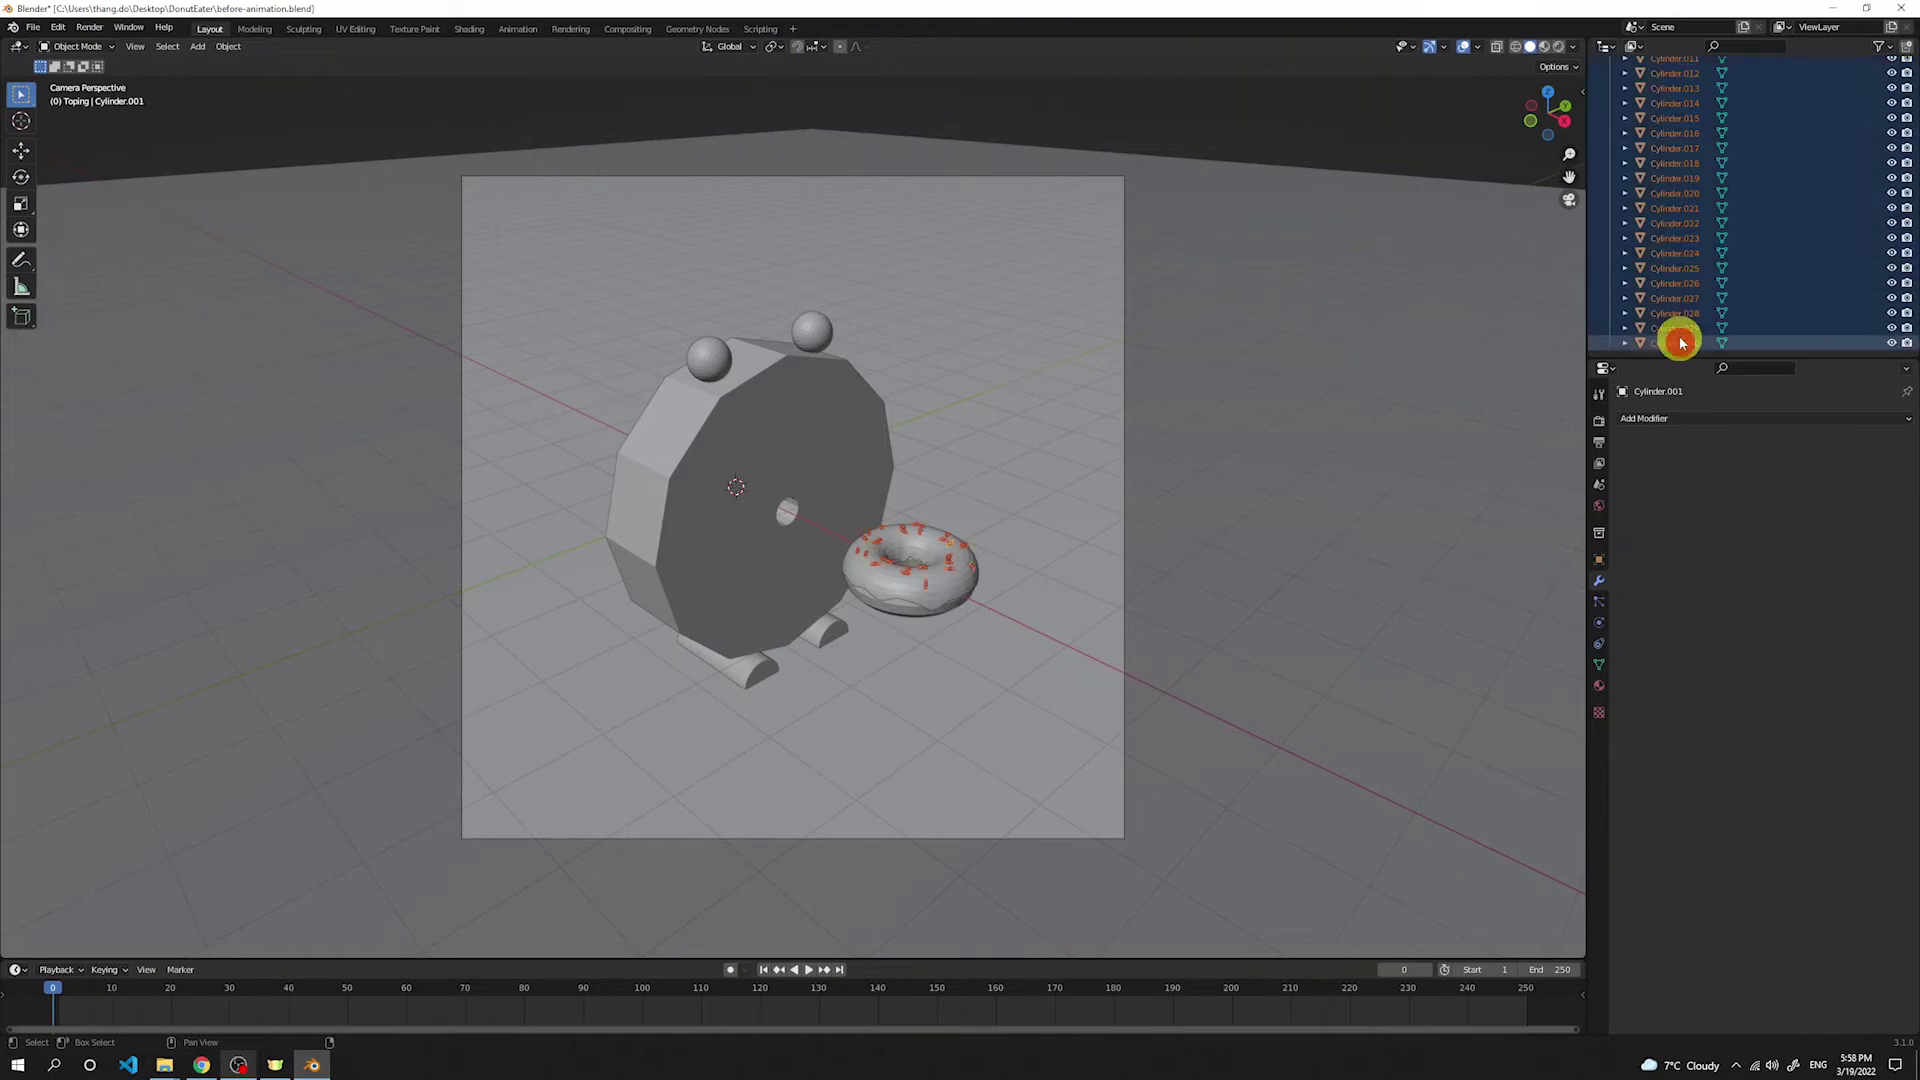
{"action": "left_click_drag", "start_coordinate": [1666, 321], "coordinate": [1628, 85]}
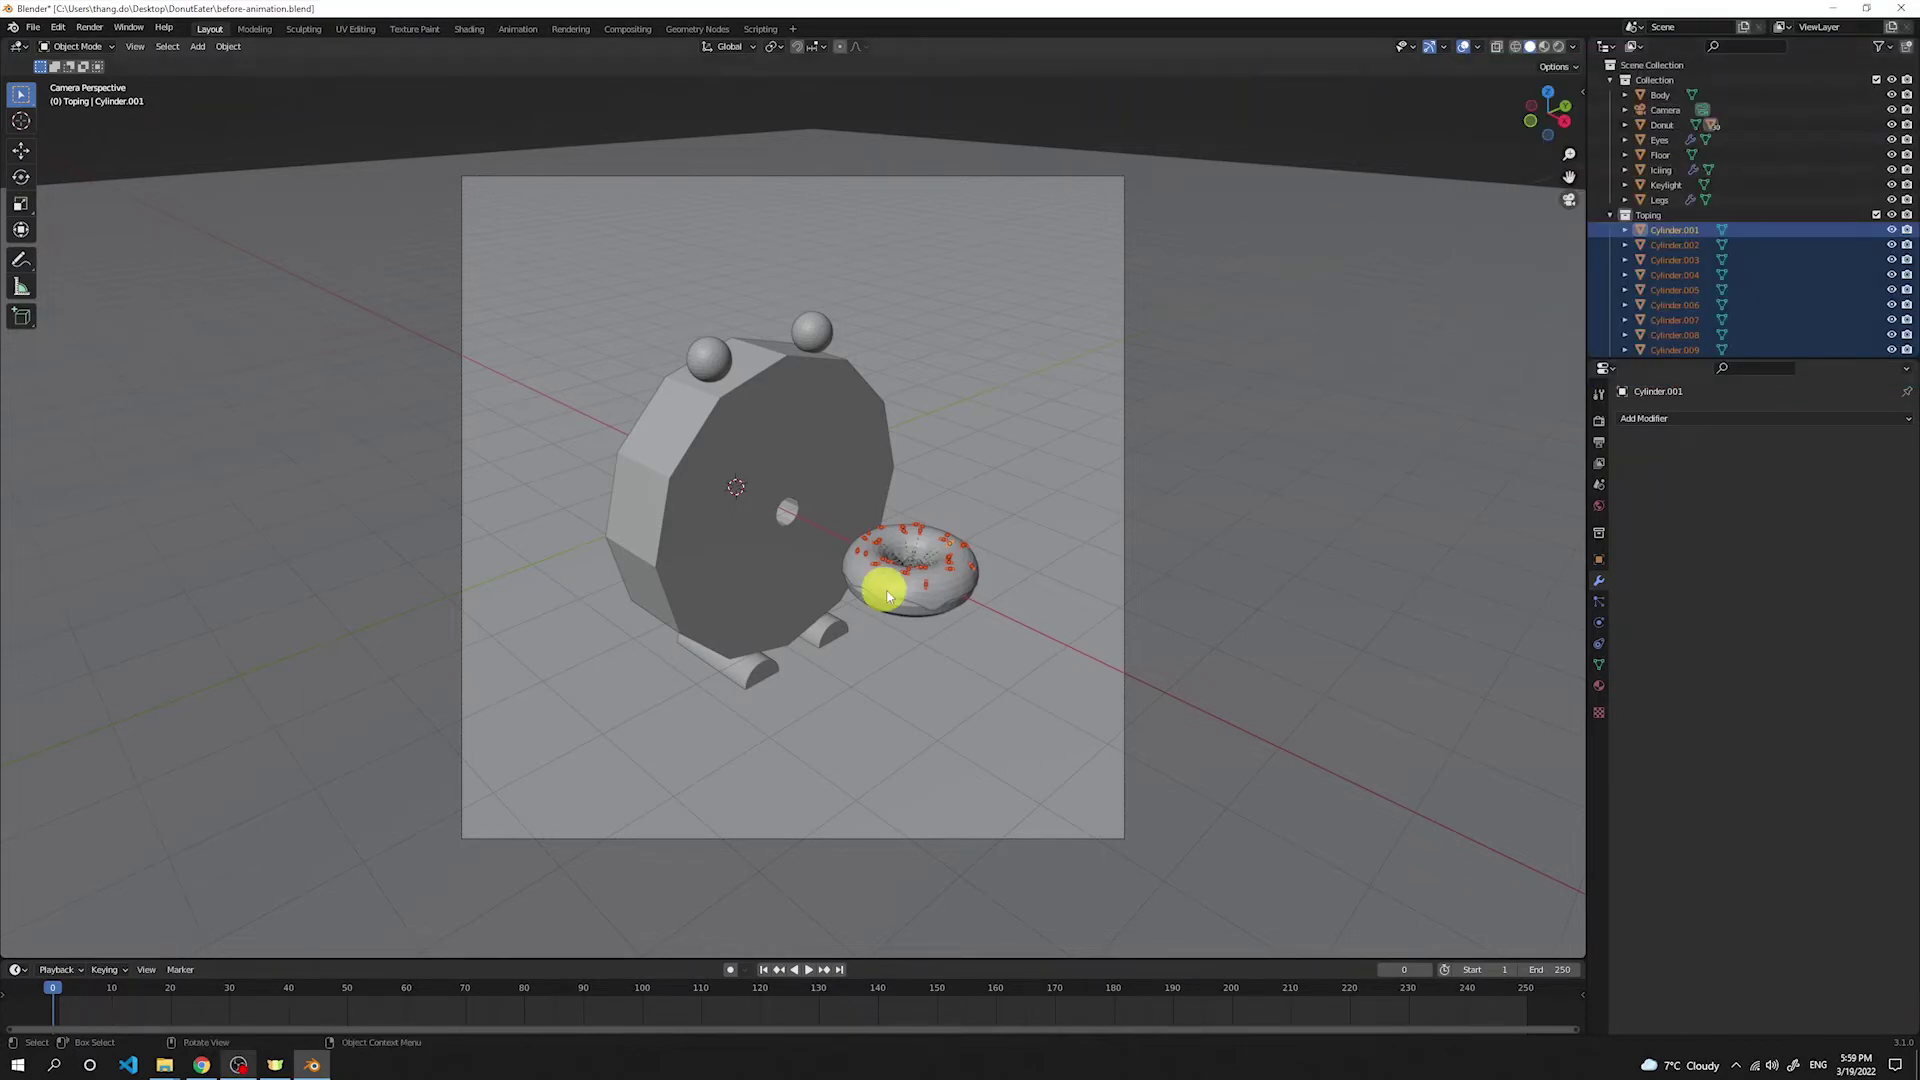
Step: Test the sprinkle parenting by trial-rotating the donut about the Z and X axes, and cancel the rotation
{"action": "scroll", "coordinate": [886, 596], "scroll_direction": "up", "scroll_amount": 2}
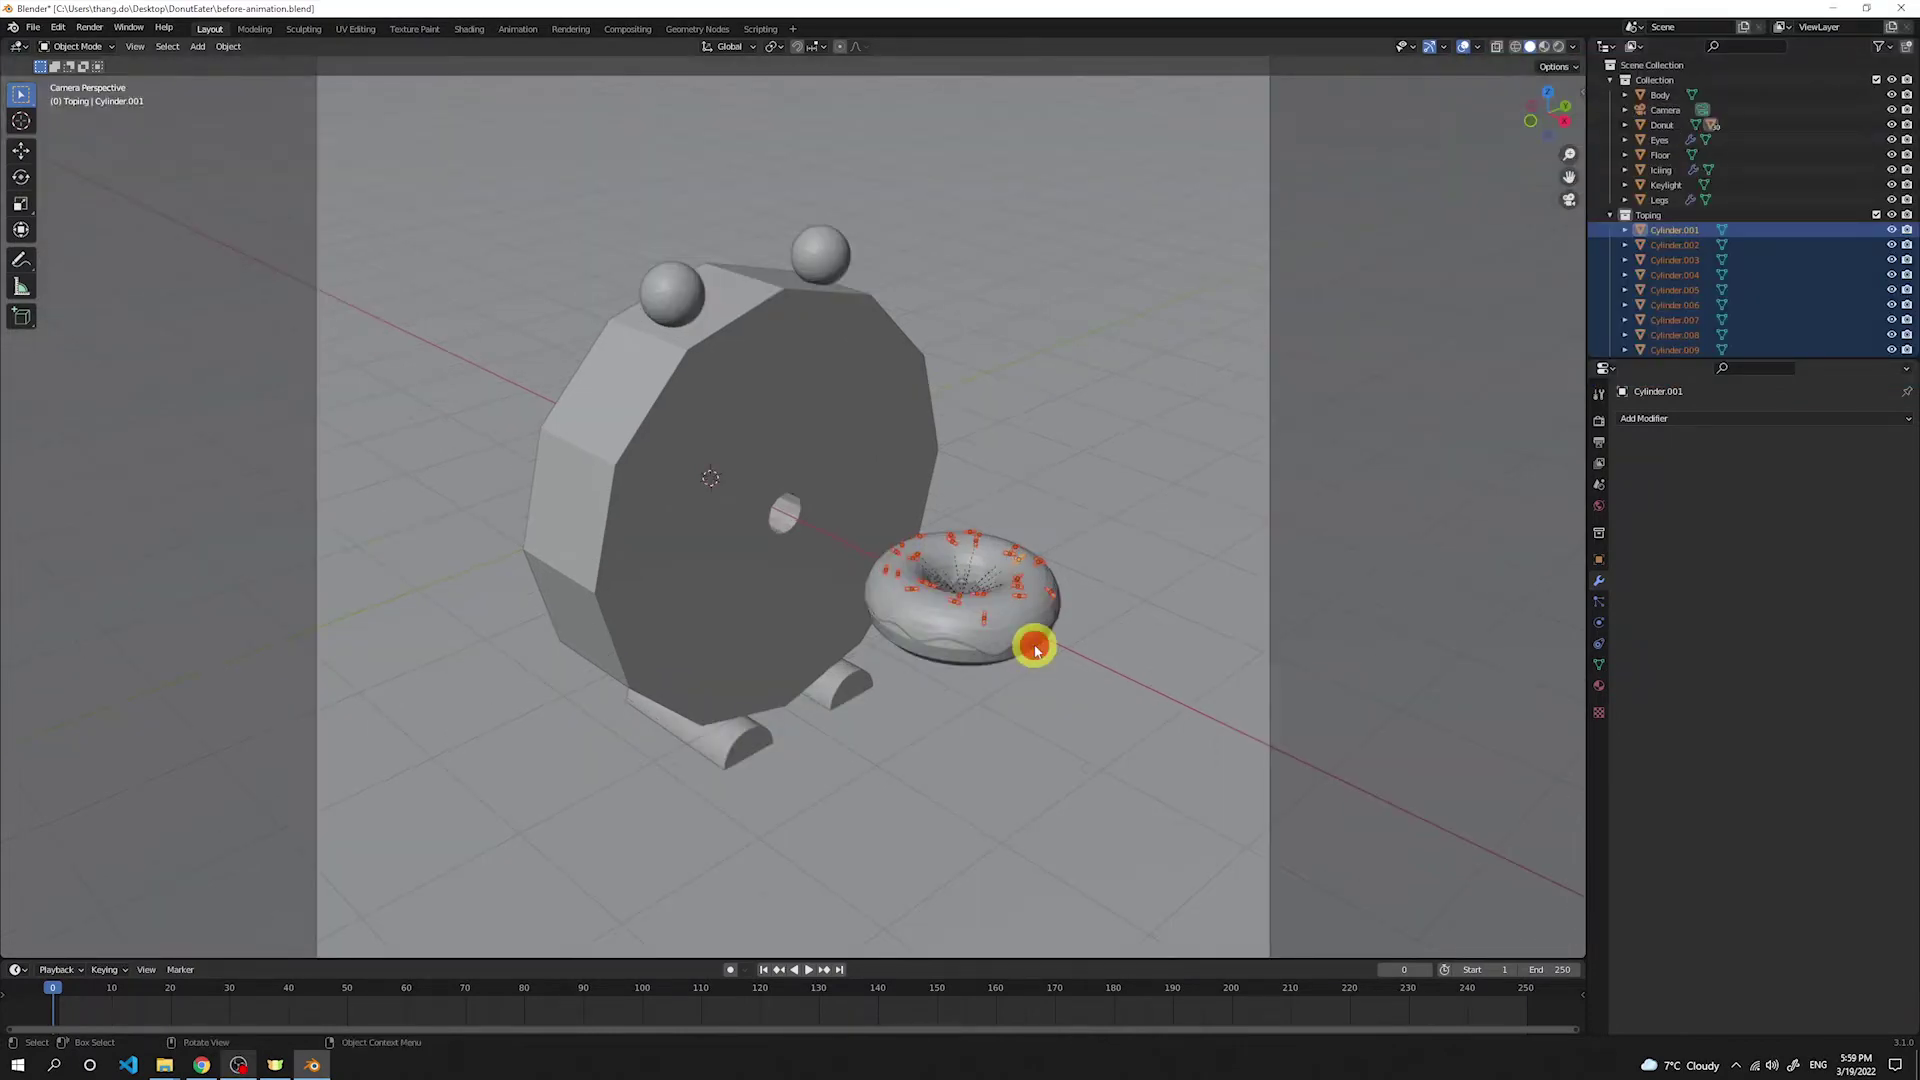
{"action": "left_click", "coordinate": [1035, 649]}
{"action": "key", "text": "r"}
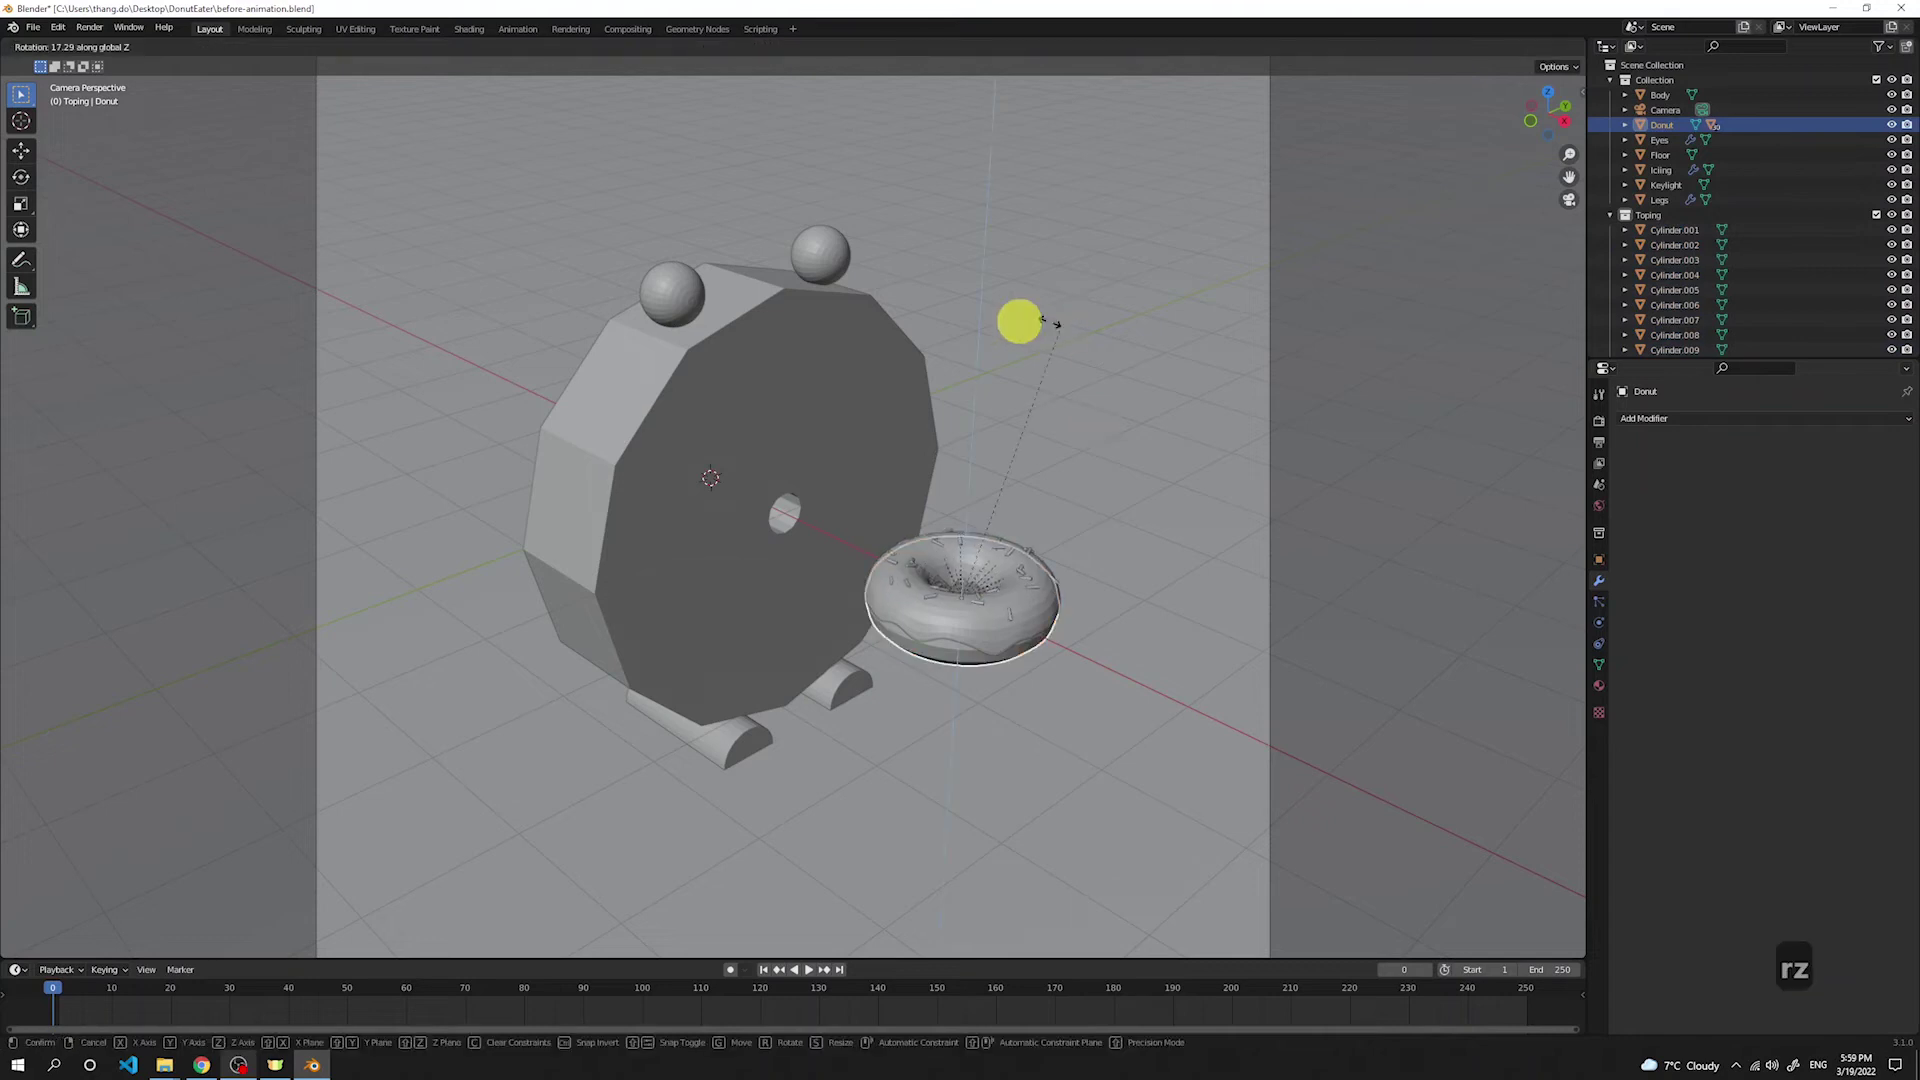
{"action": "key", "text": "z"}
{"action": "key", "text": "x"}
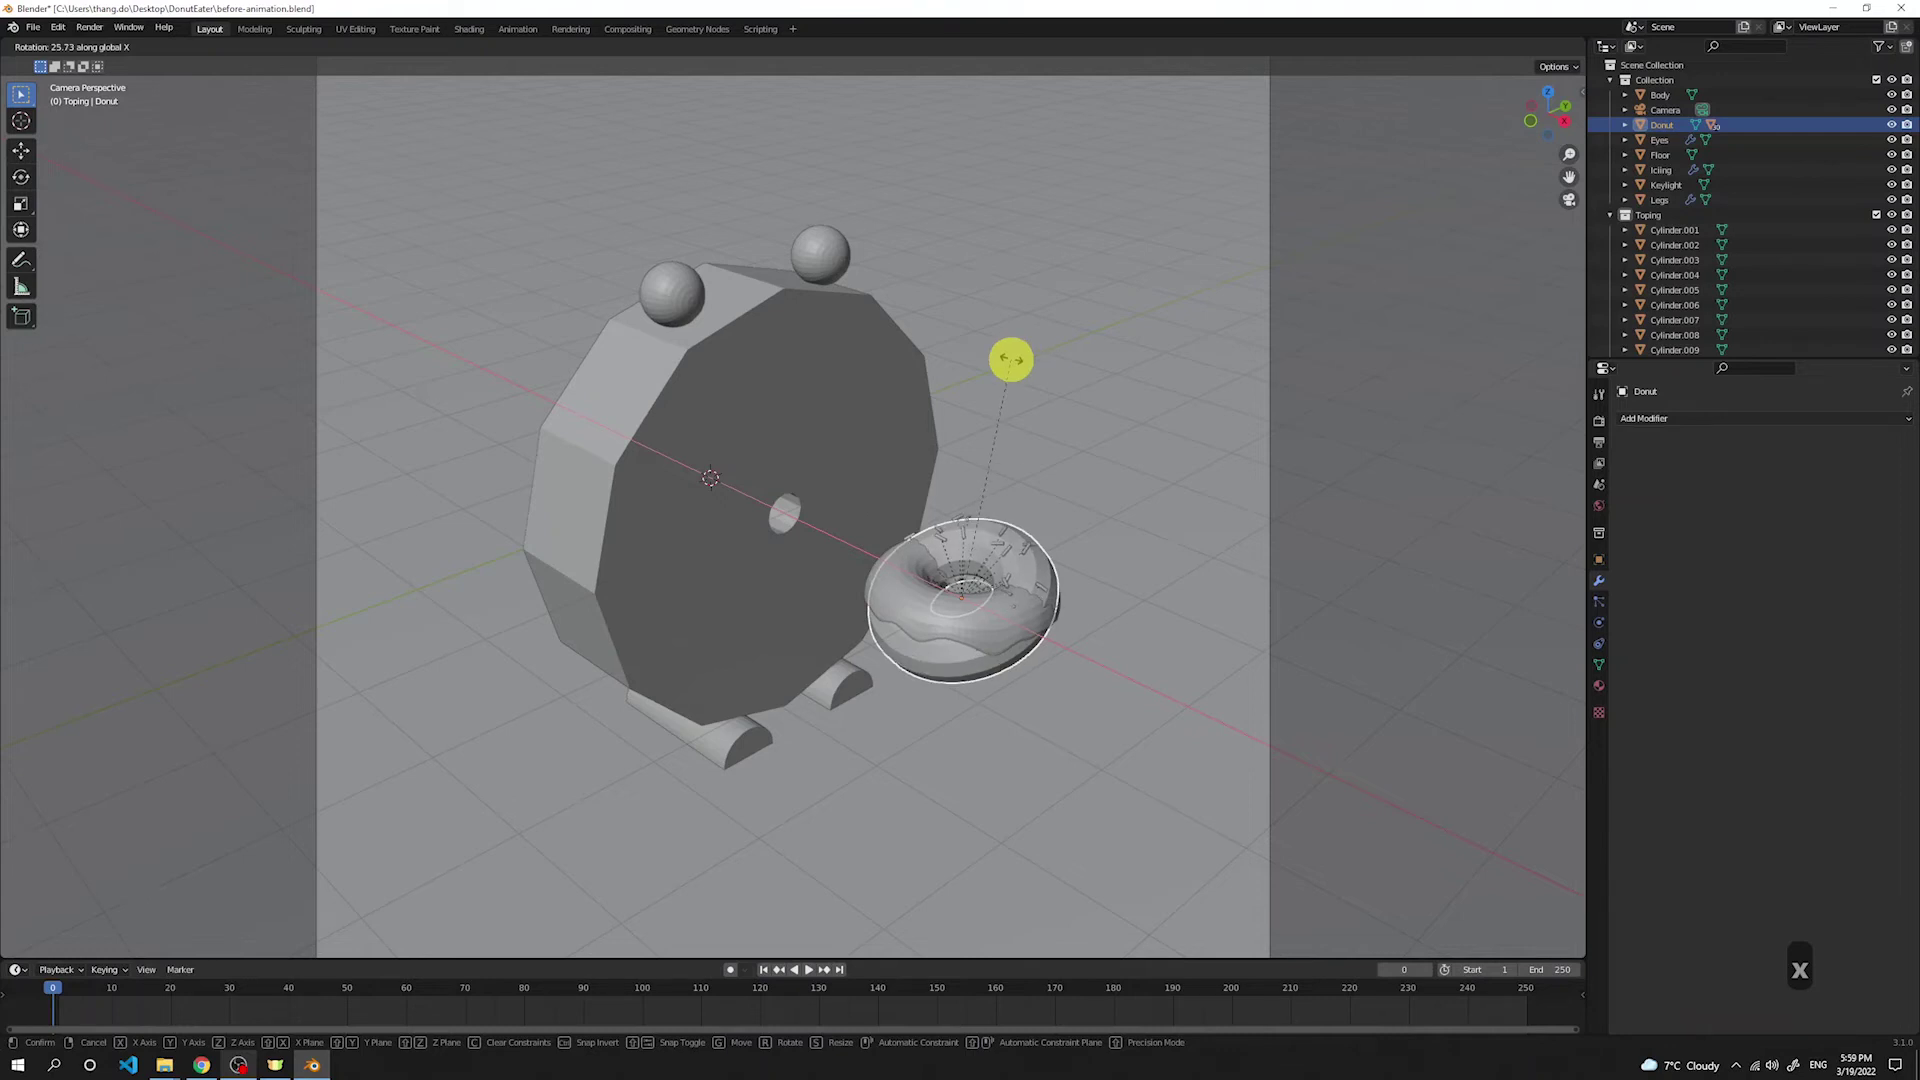
{"action": "key", "text": "Escape"}
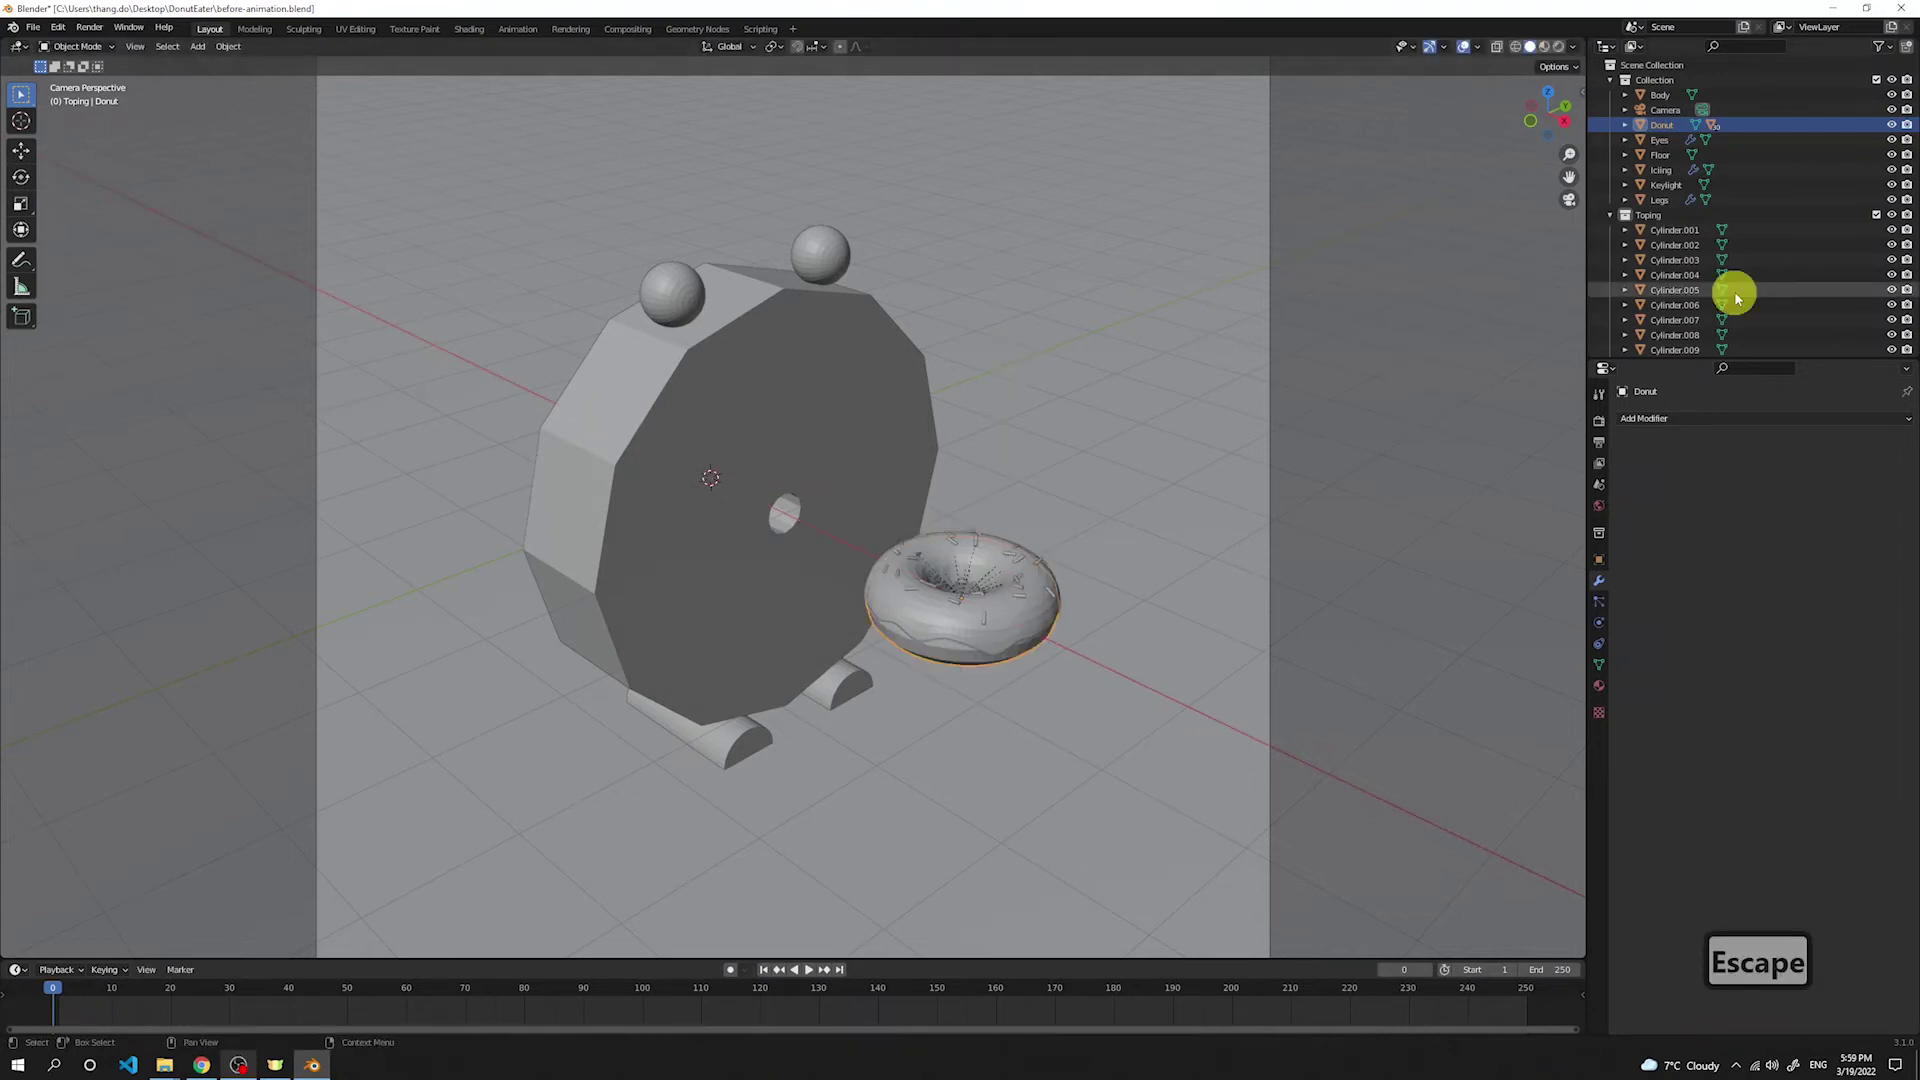
Step: Parent the icing object to the Donut and trial-rotate the donut about the X axis
{"action": "left_click", "coordinate": [1661, 170]}
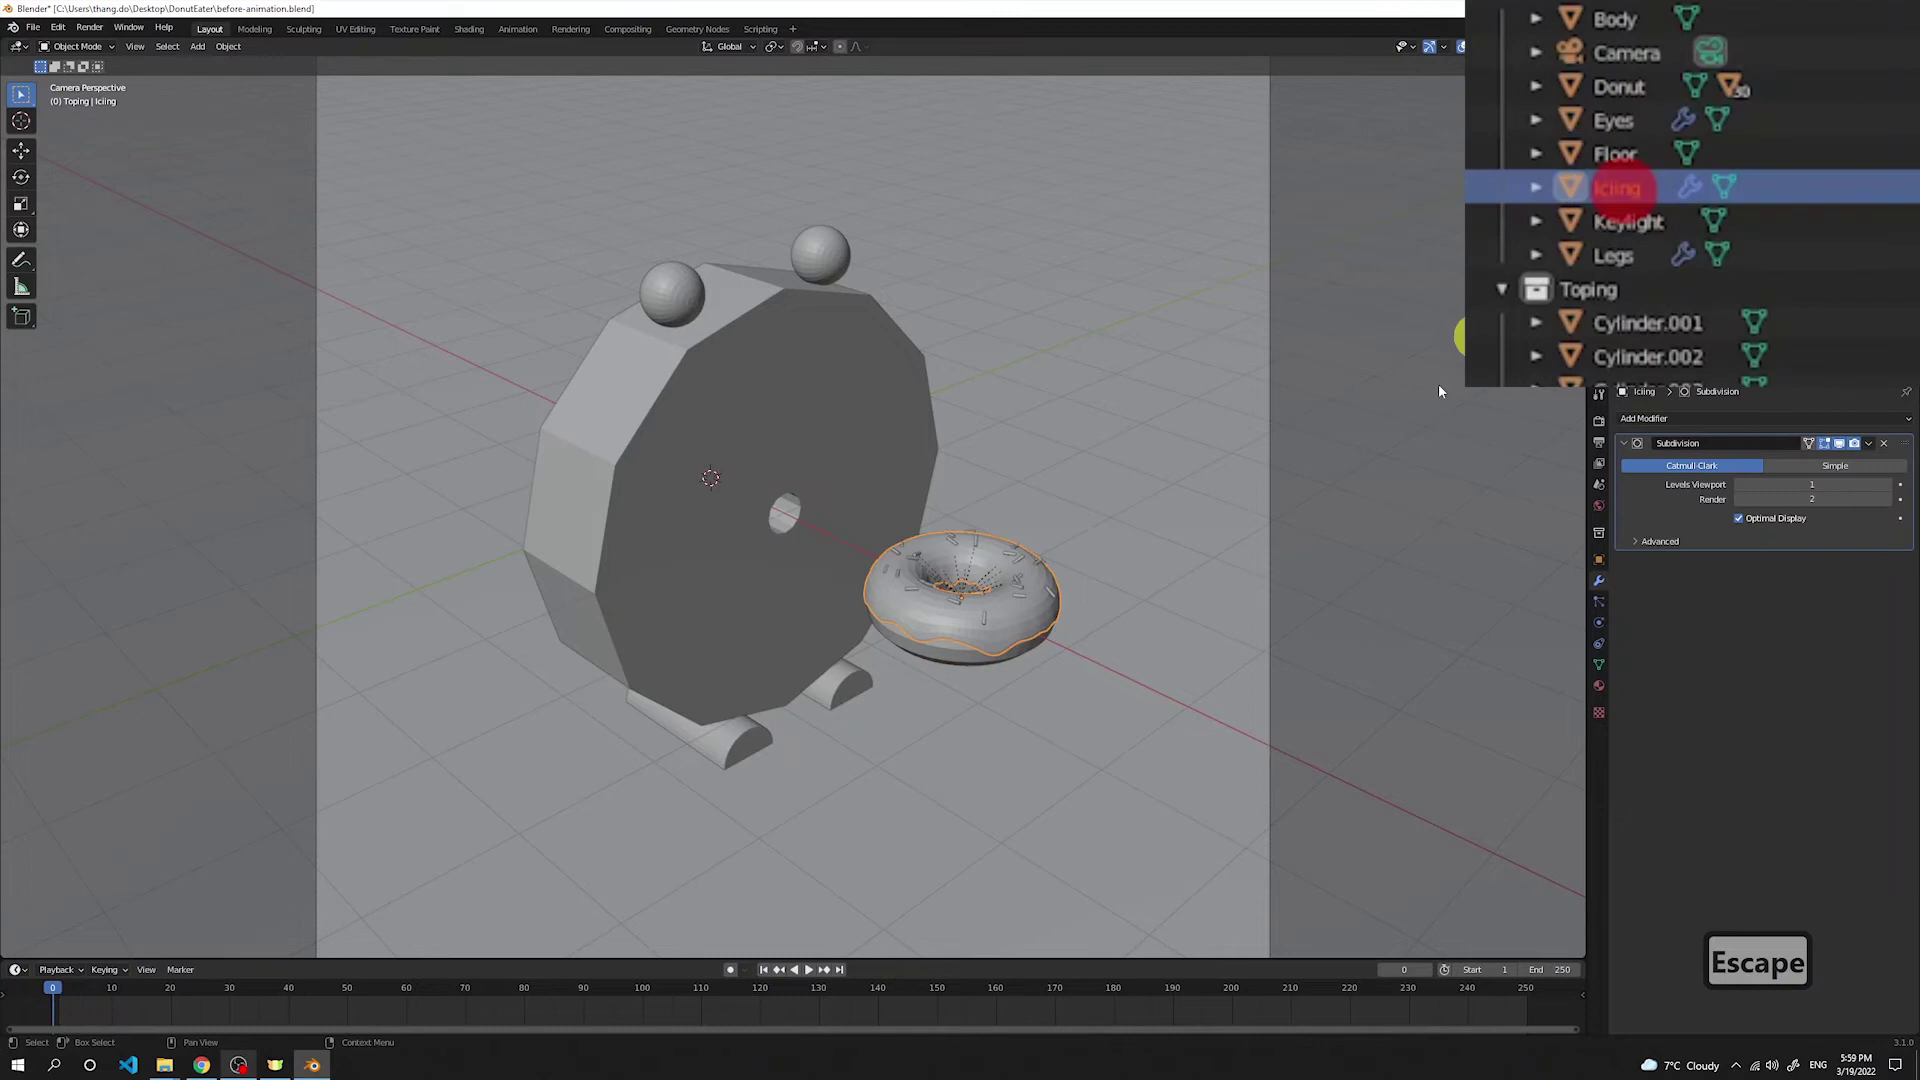
{"action": "left_click_drag", "start_coordinate": [1617, 186], "coordinate": [1624, 88]}
{"action": "left_click", "coordinate": [1028, 650]}
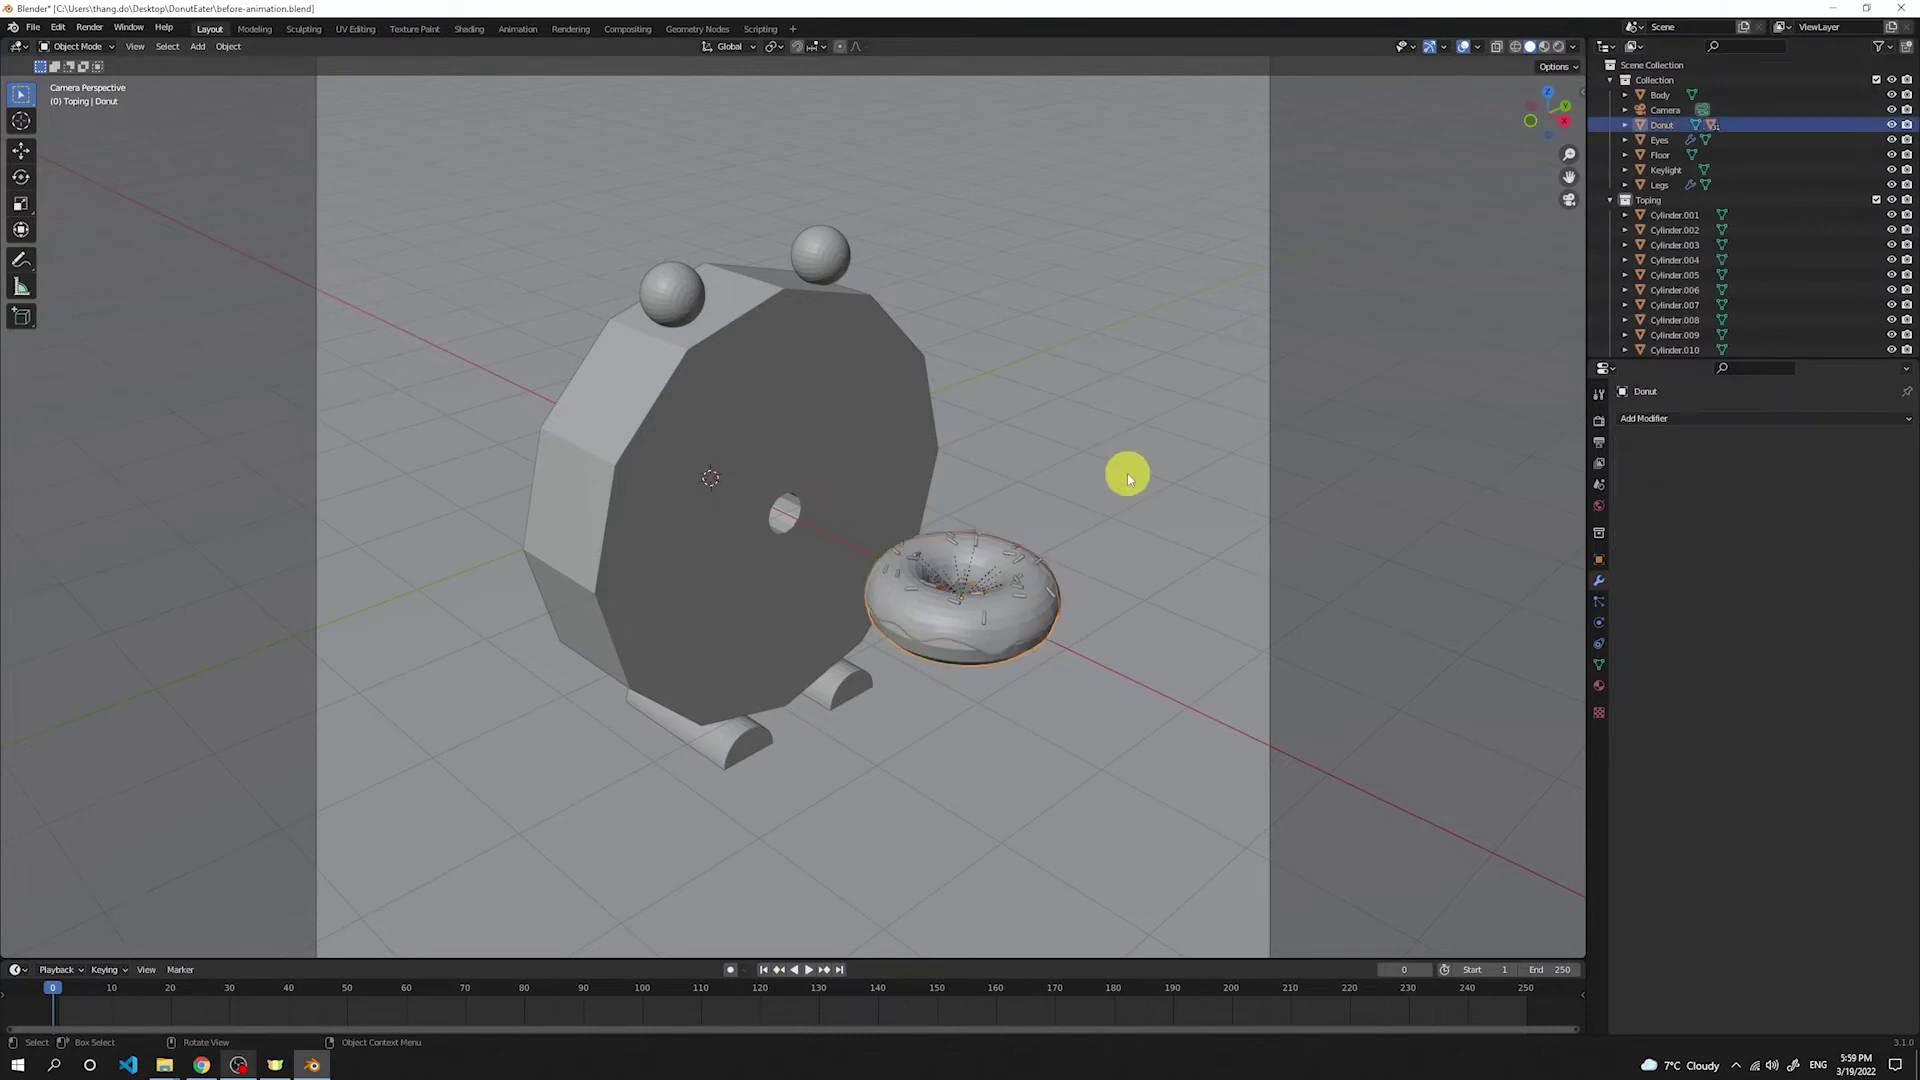
{"action": "key", "text": "r"}
{"action": "key", "text": "x"}
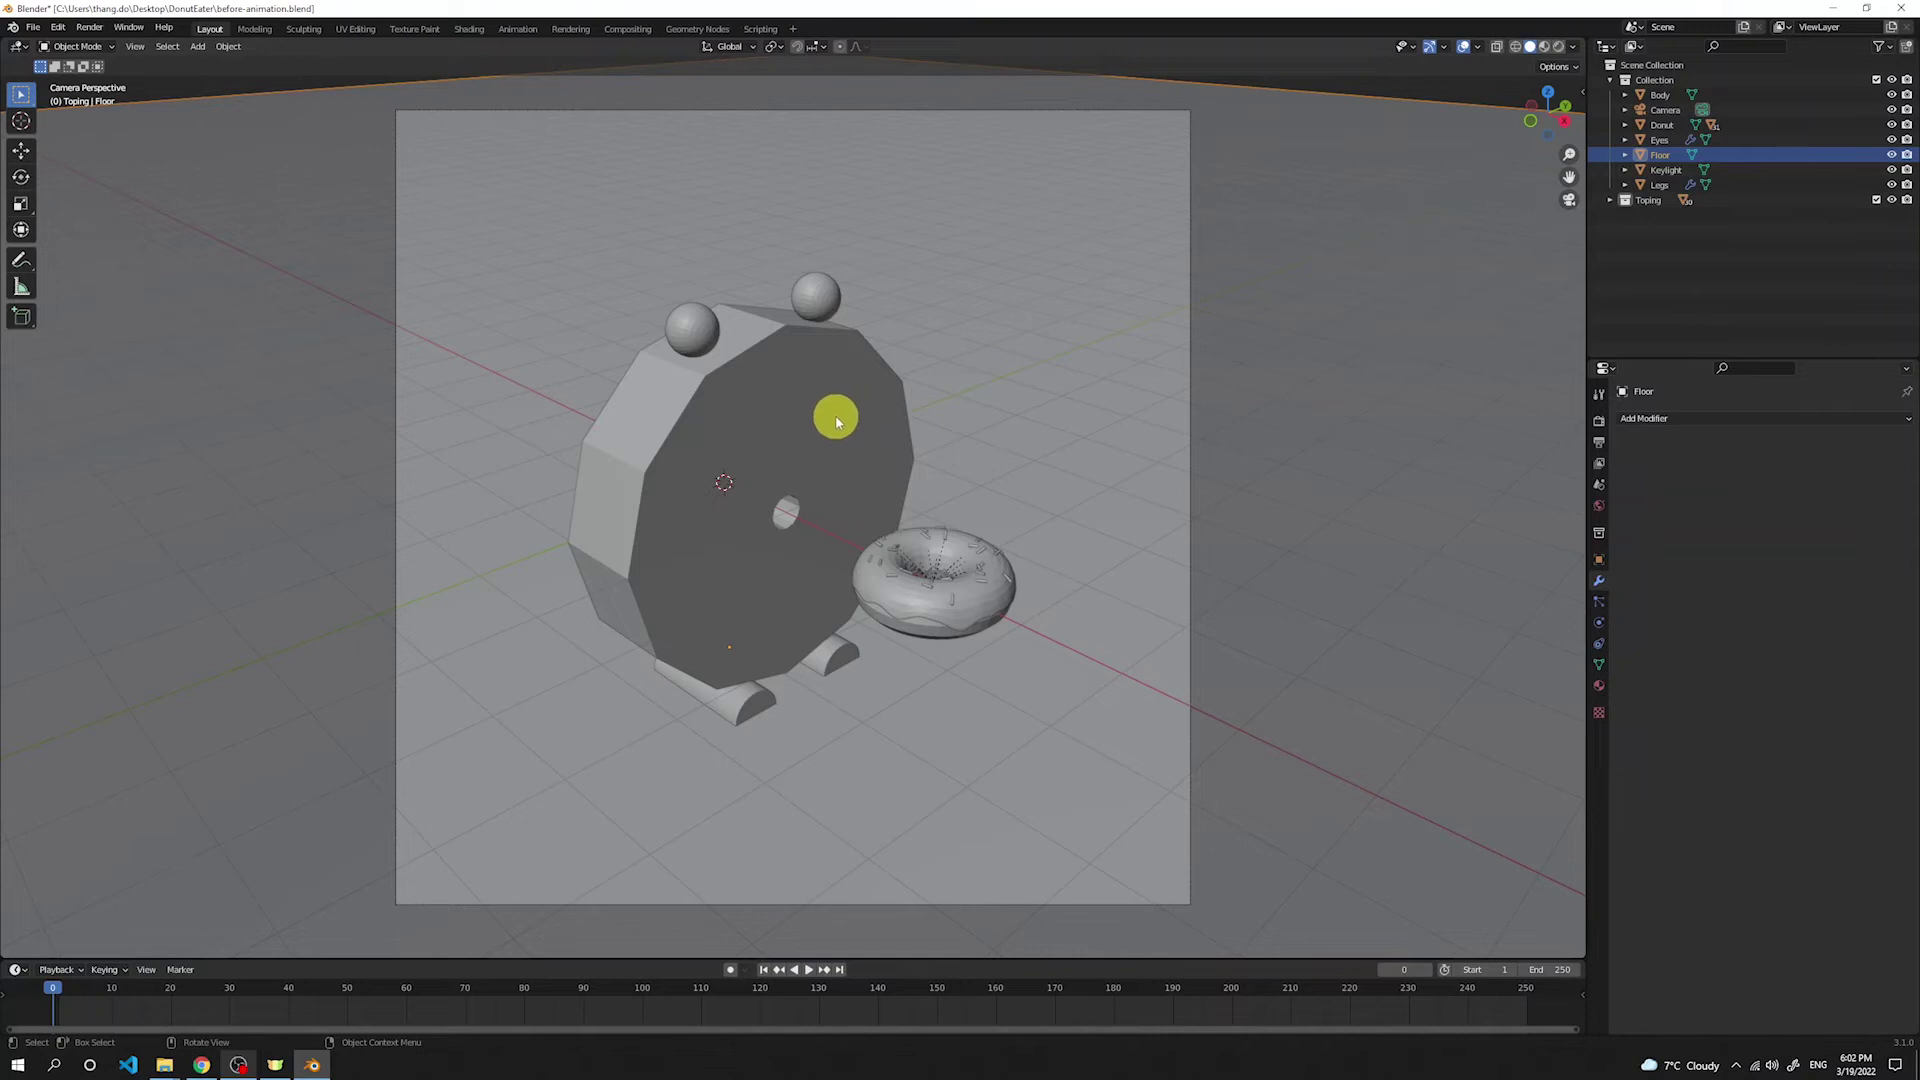
Step: Add a Basis shape key and a second shape key, Key 1, to the Body object
{"action": "left_click", "coordinate": [777, 354]}
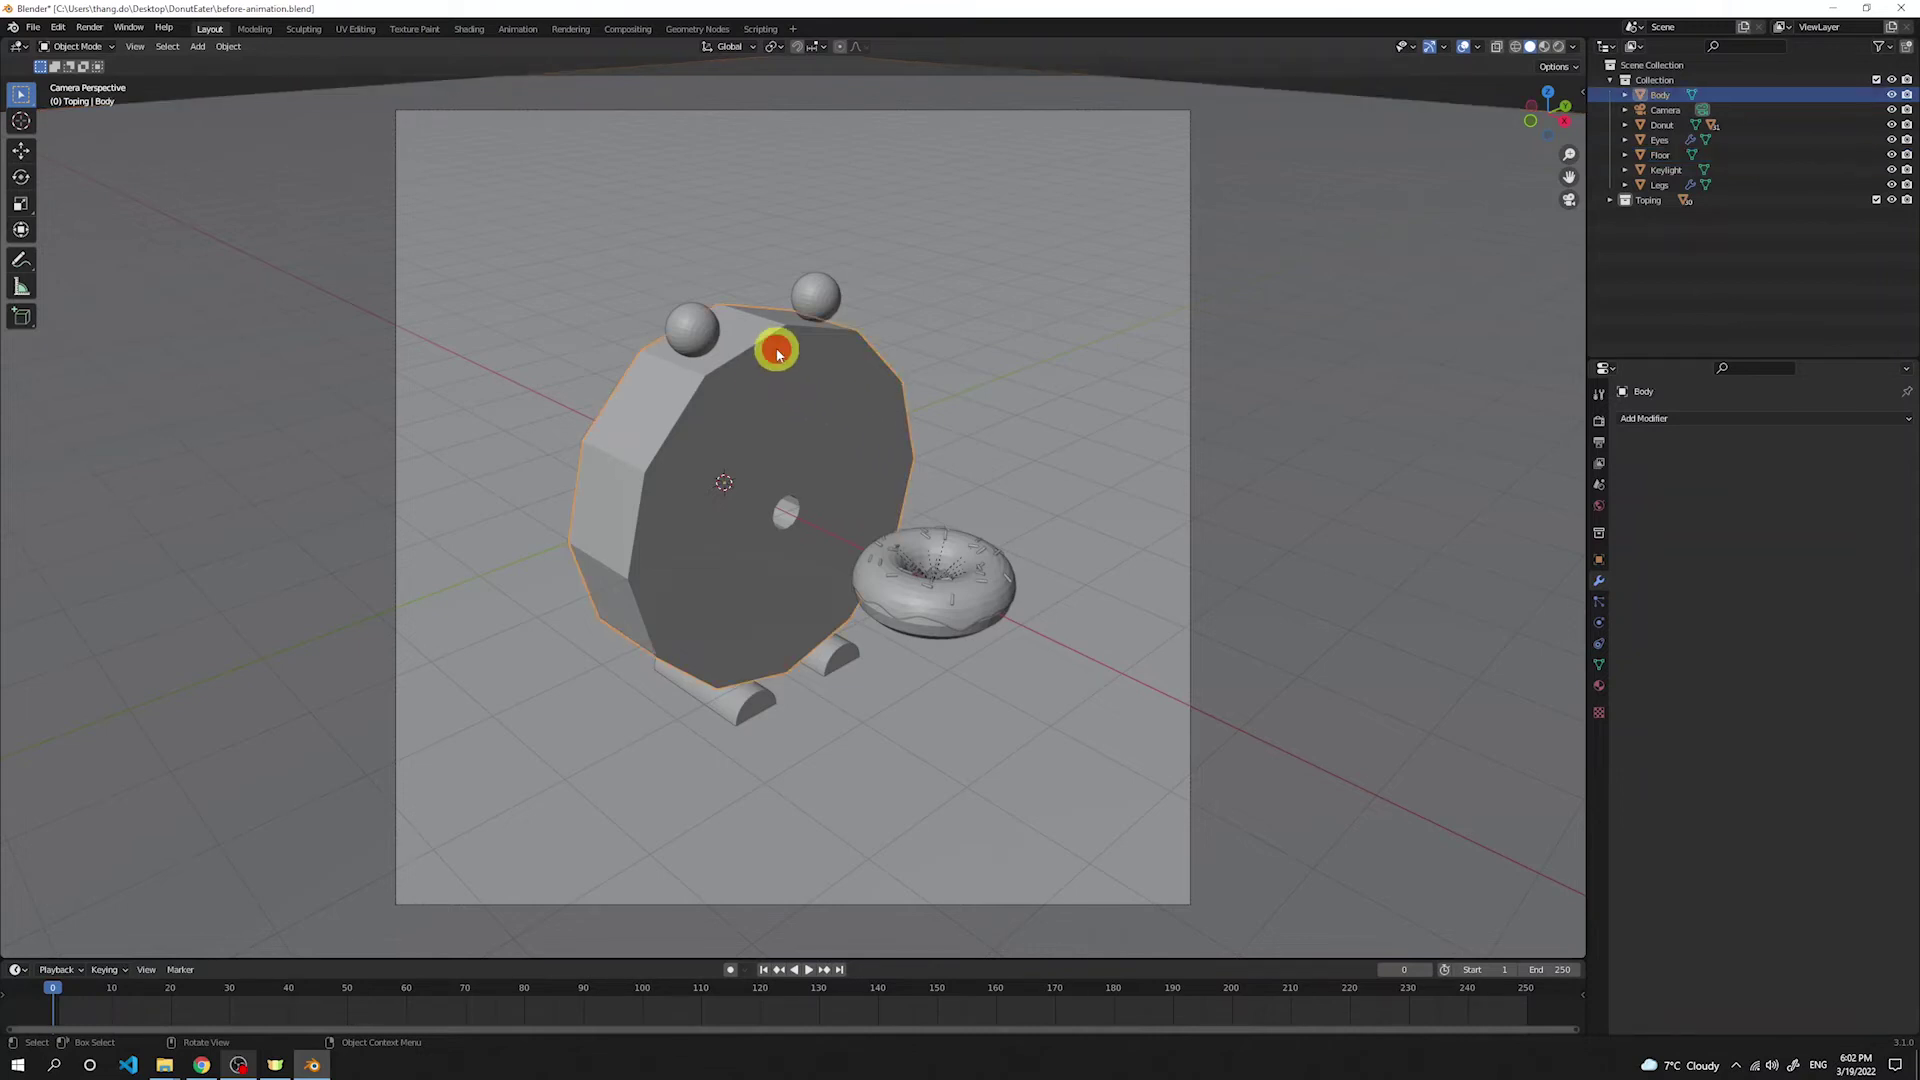
{"action": "left_click", "coordinate": [1598, 664]}
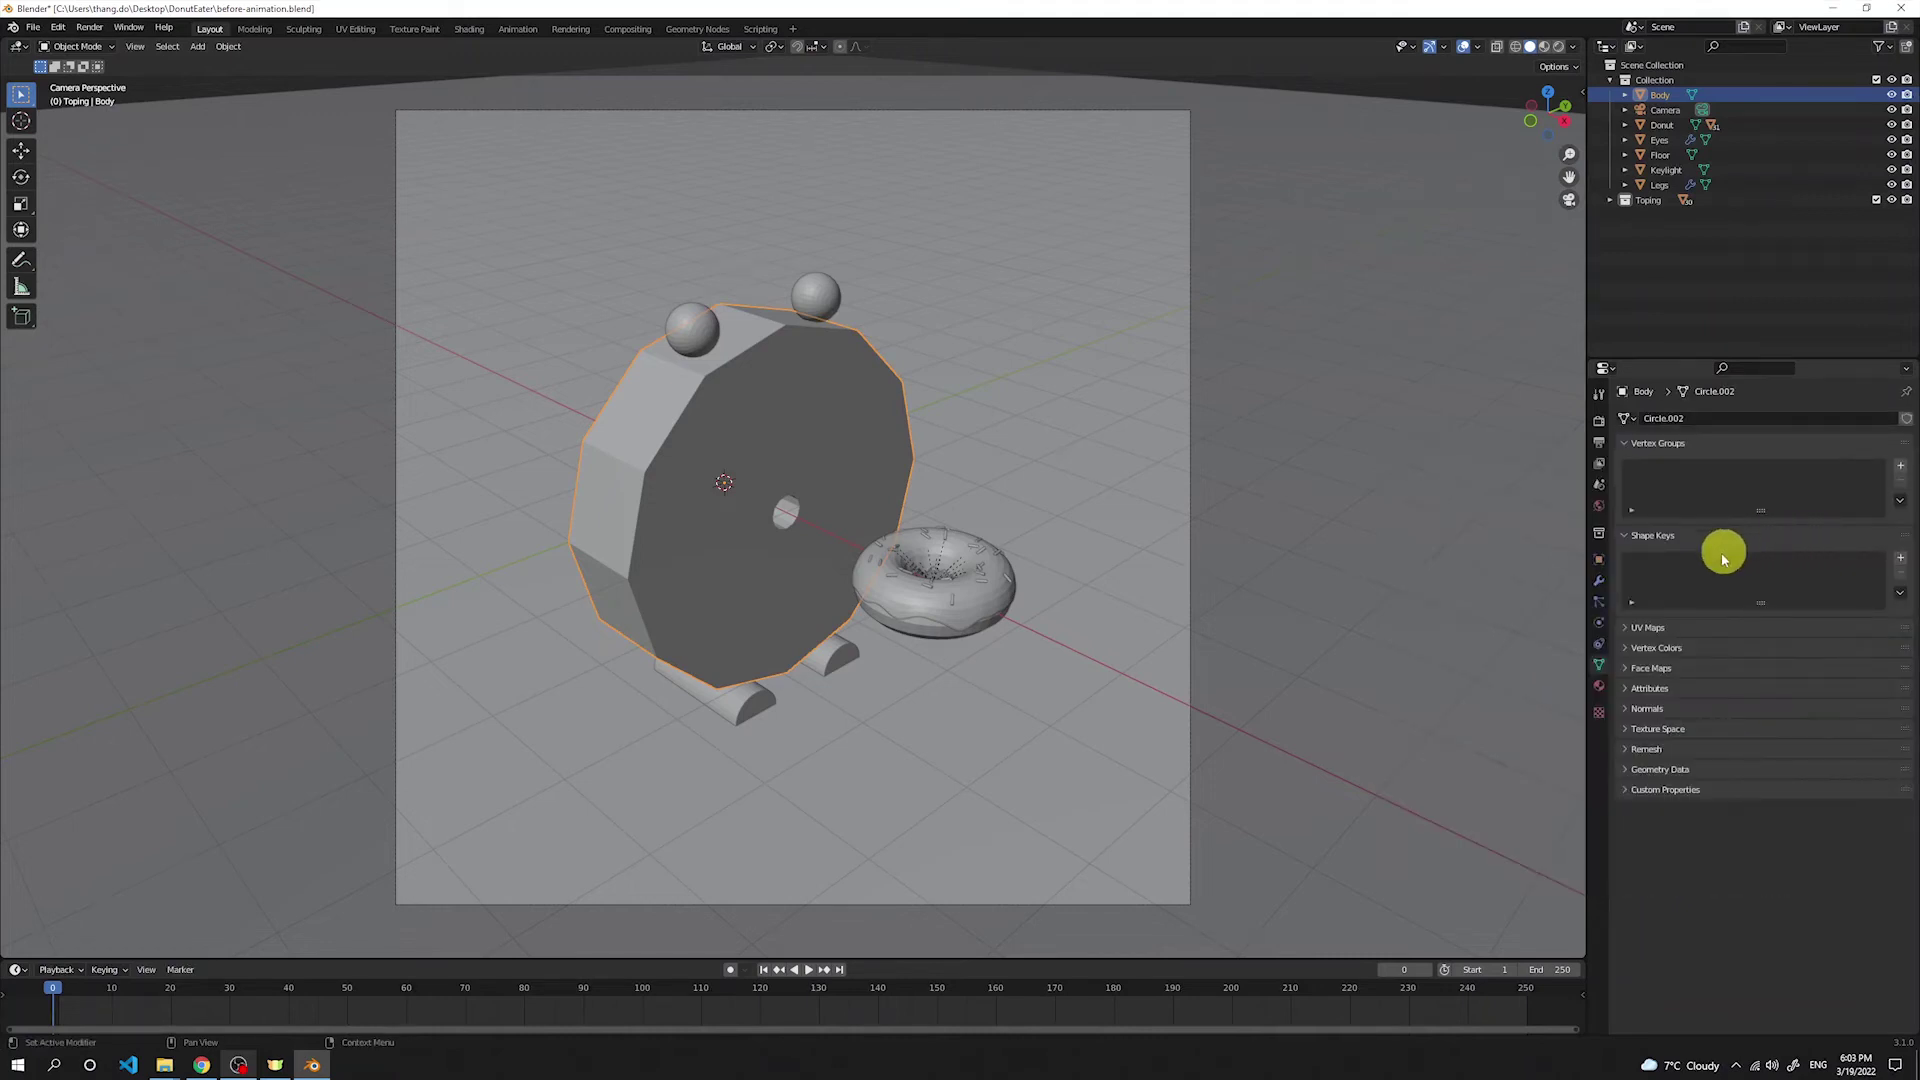
{"action": "left_click", "coordinate": [1900, 563]}
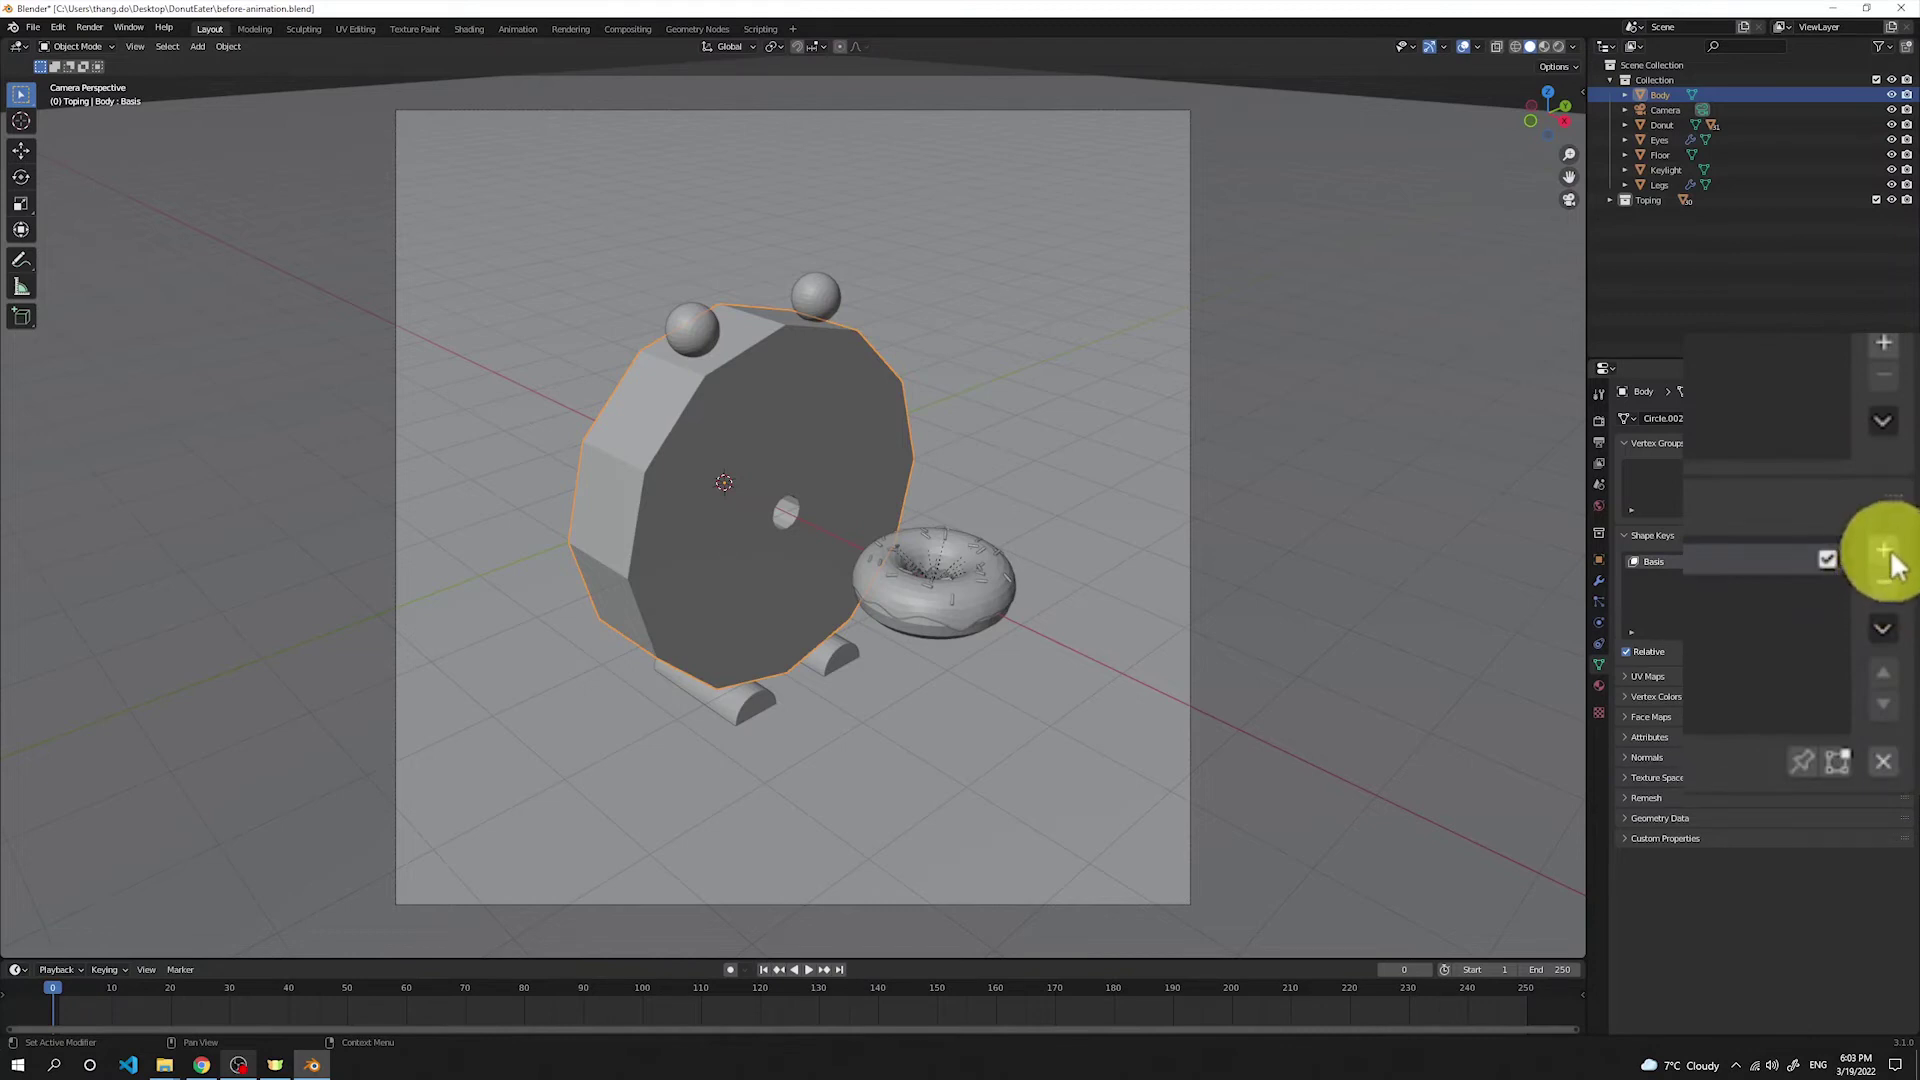
{"action": "left_click", "coordinate": [1899, 563]}
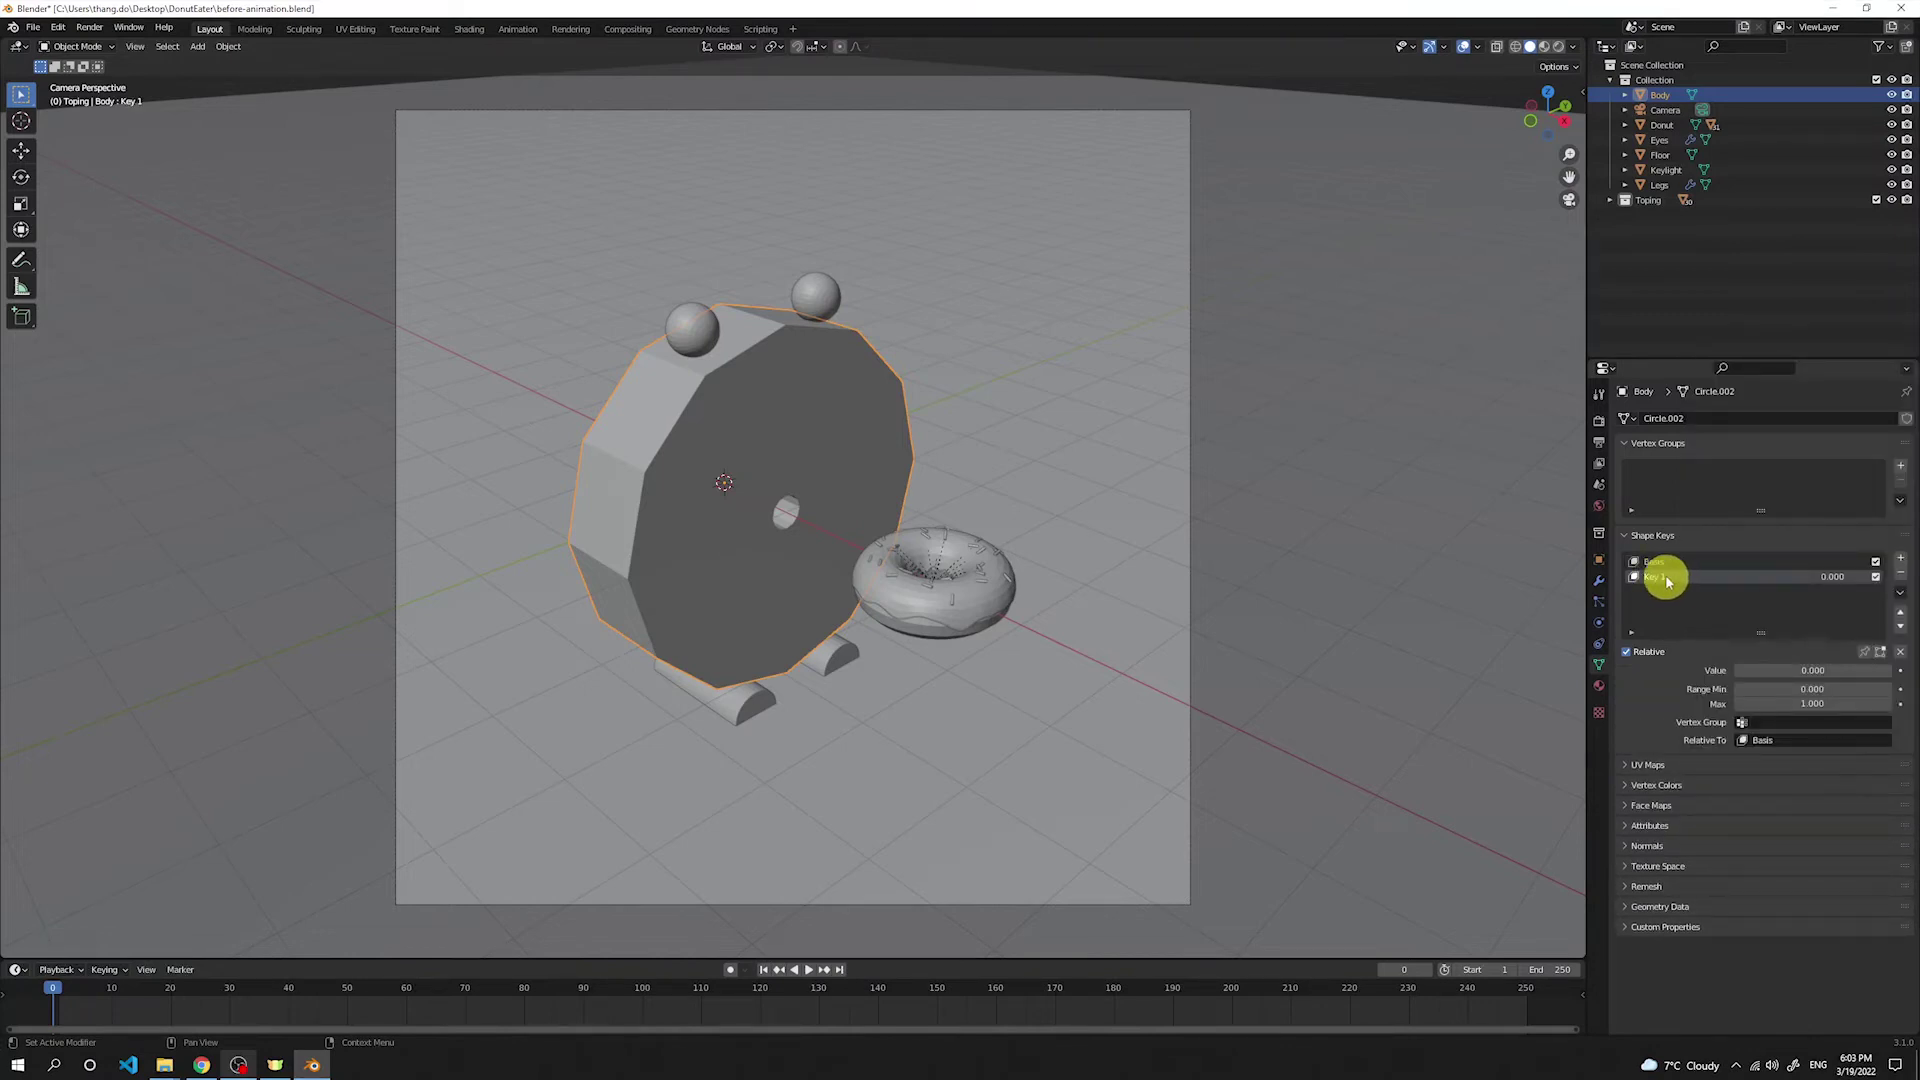
Step: In Edit Mode with X-ray on, select the edges of the body's central mouth hole and scale them by 6 along Y
{"action": "key", "text": "Tab"}
{"action": "left_click", "coordinate": [1495, 46]}
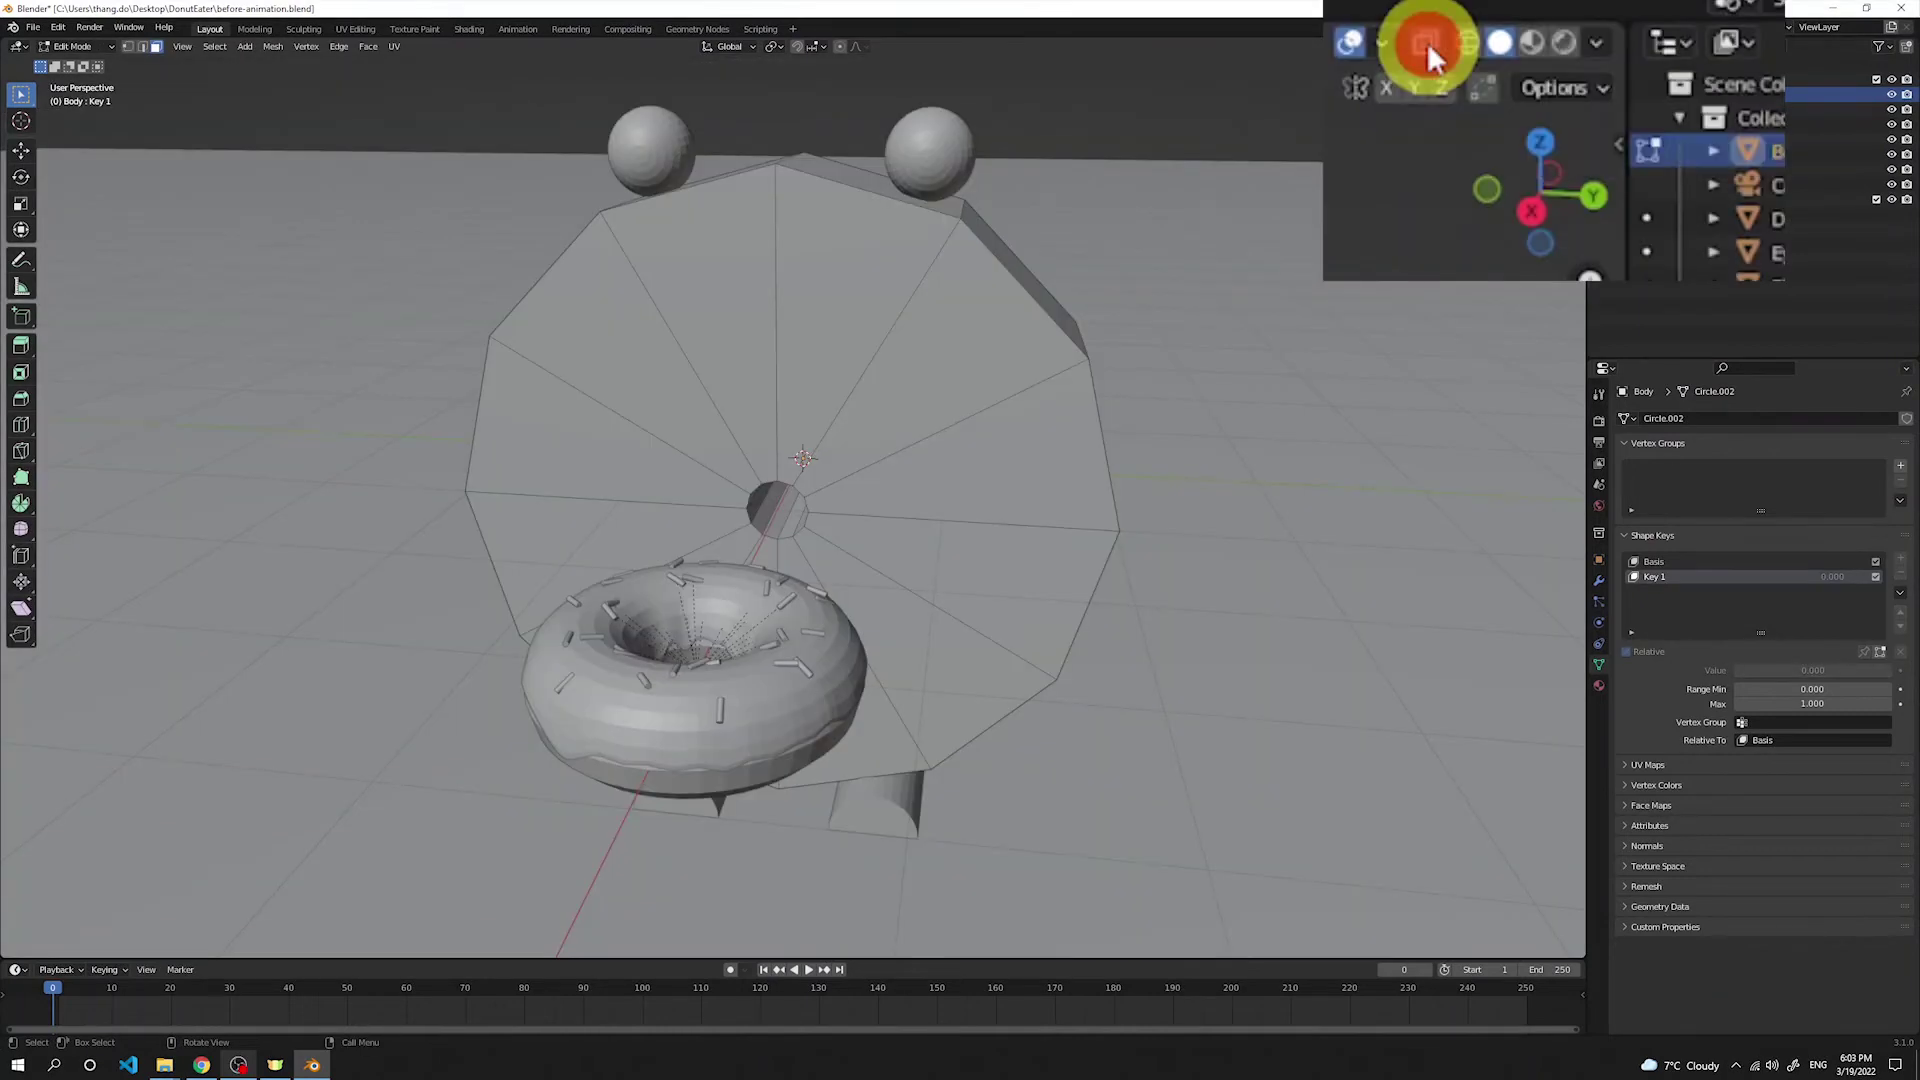
{"action": "left_click", "coordinate": [141, 46]}
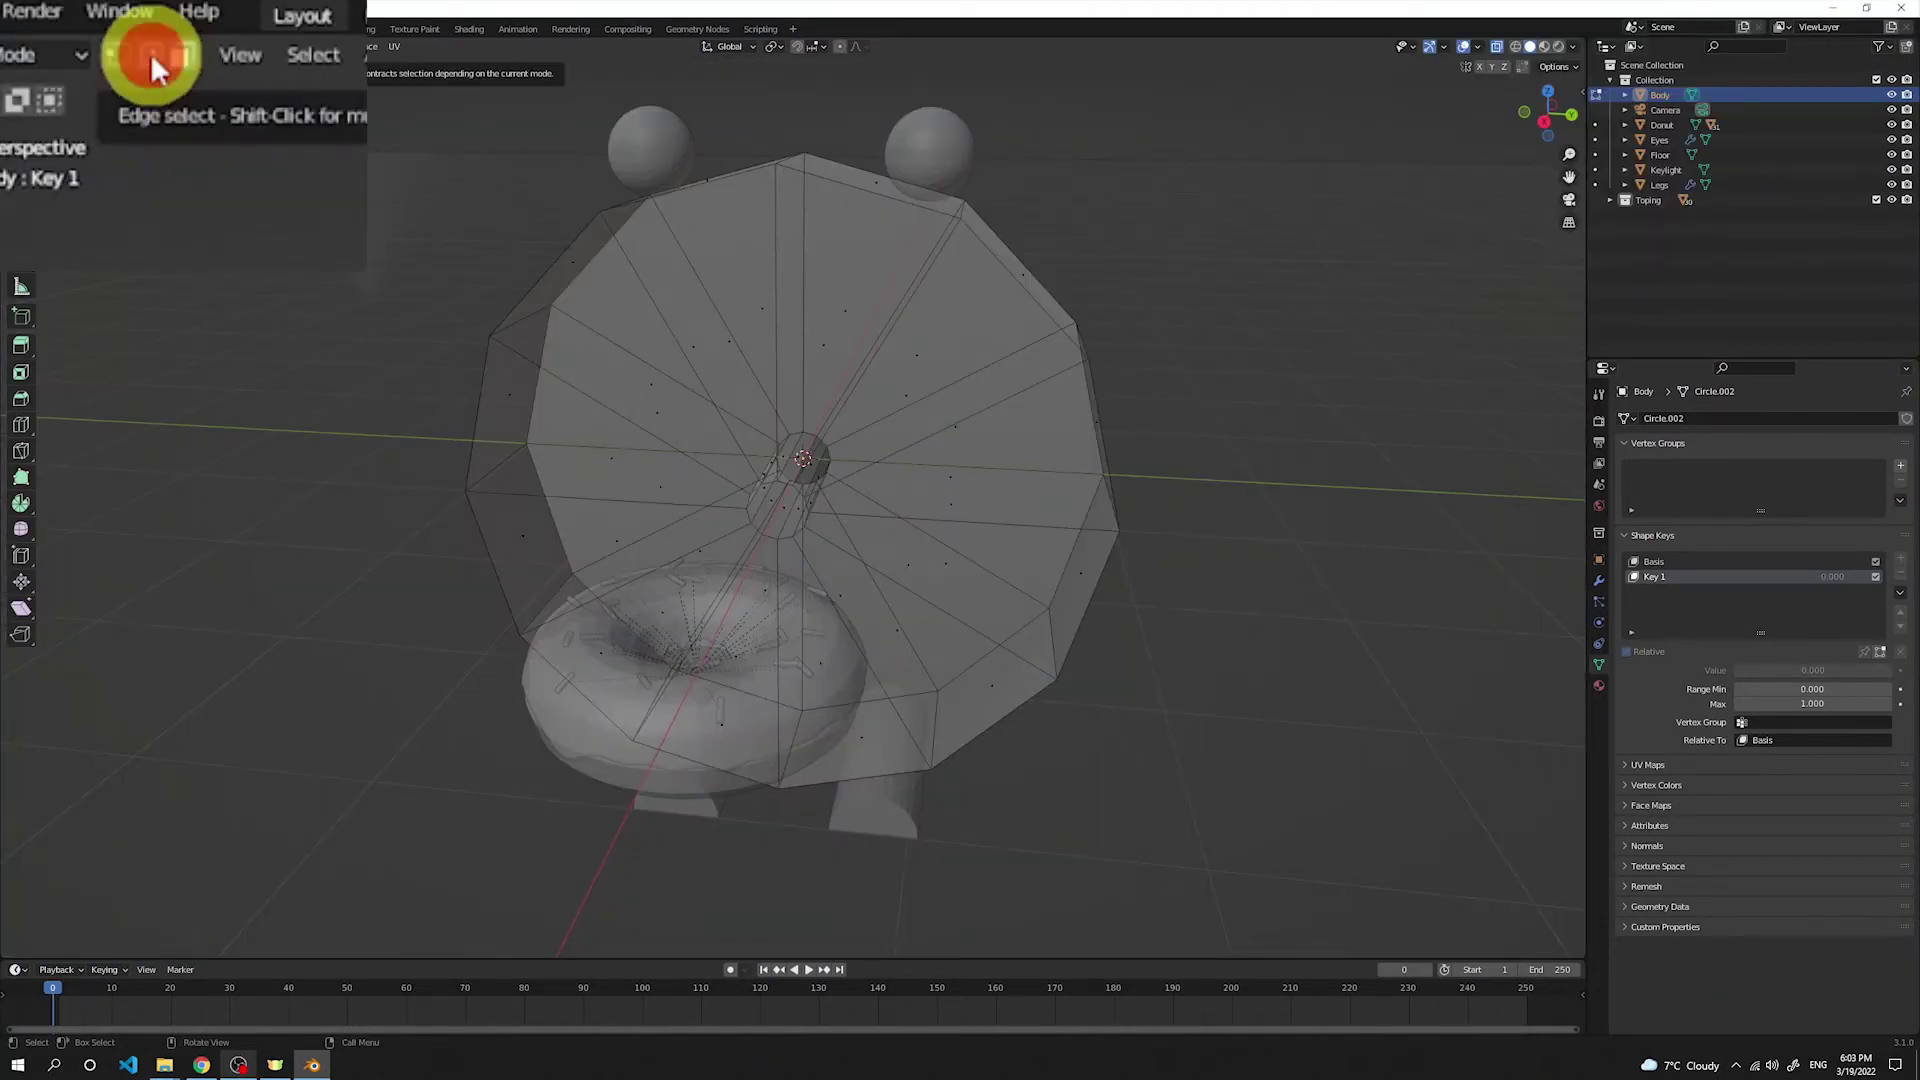
{"action": "left_click_drag", "start_coordinate": [684, 372], "coordinate": [878, 589]}
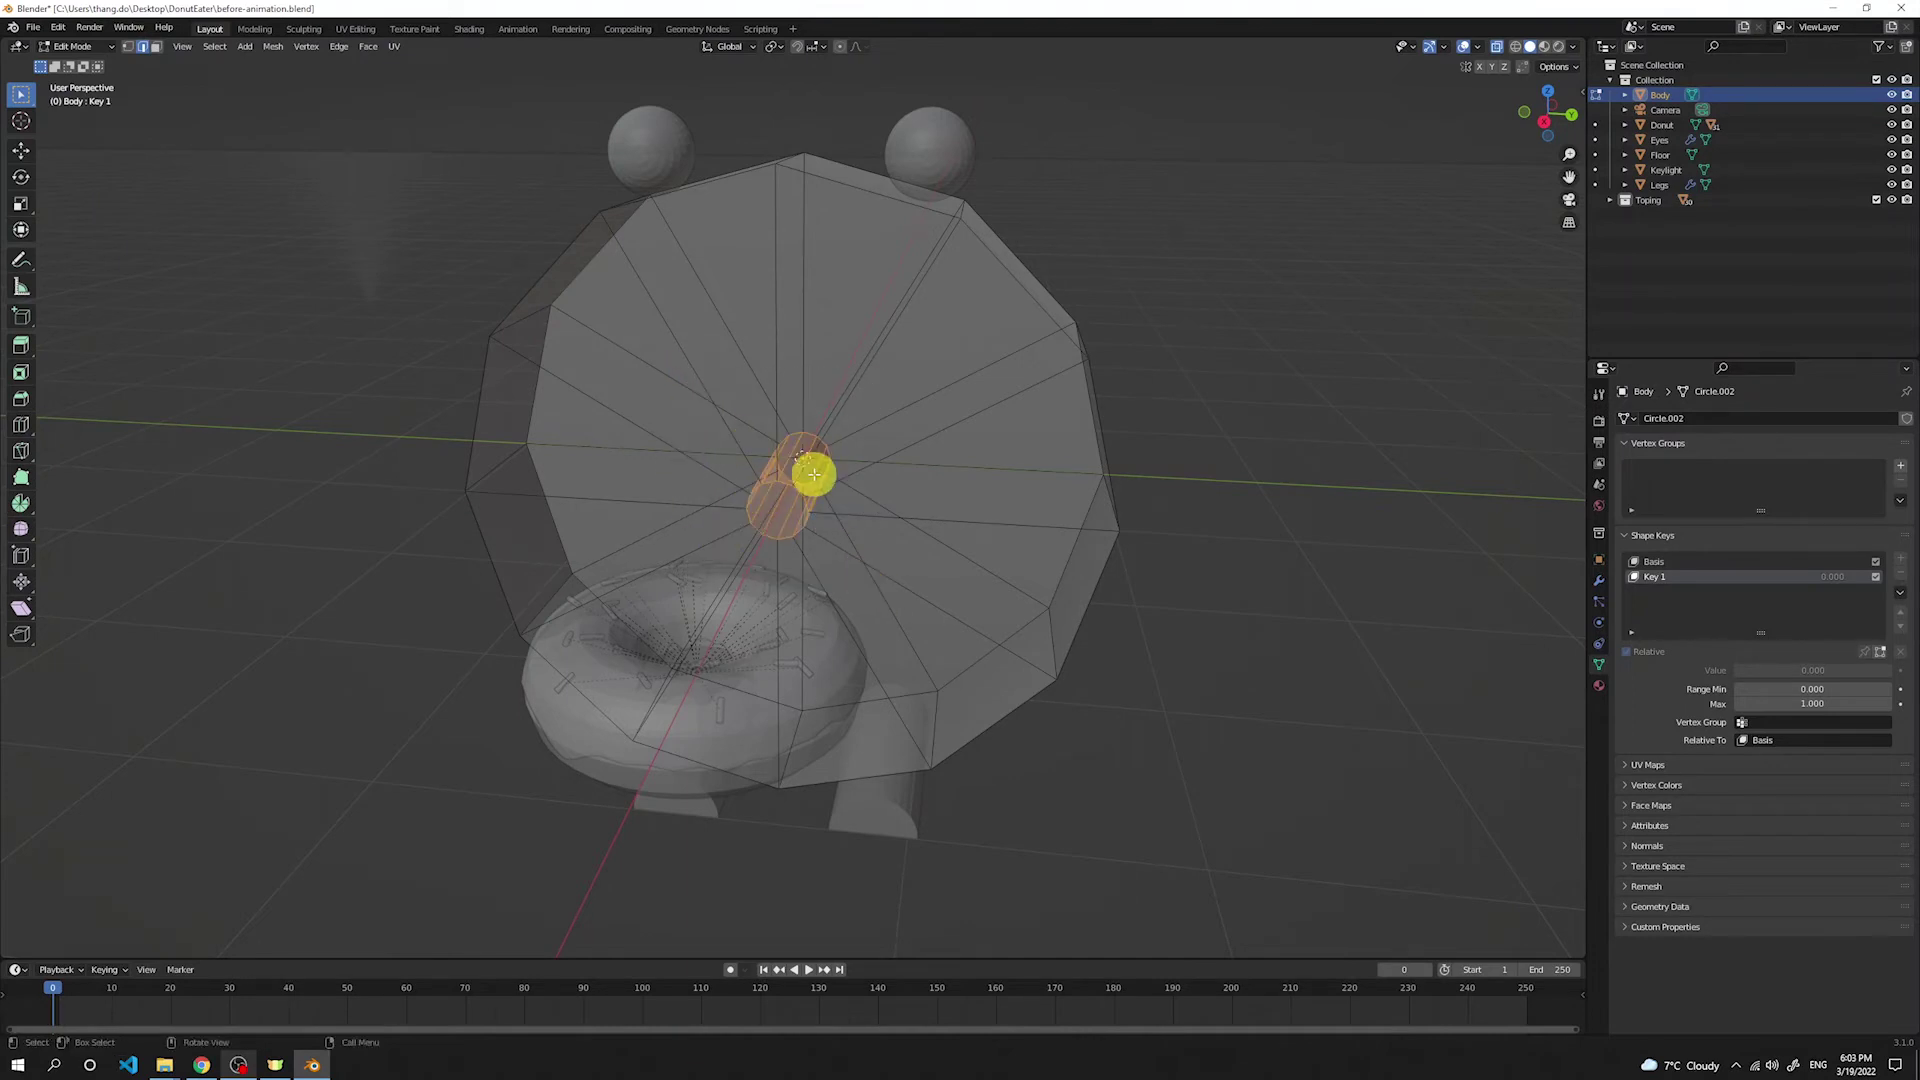
{"action": "key", "text": "s"}
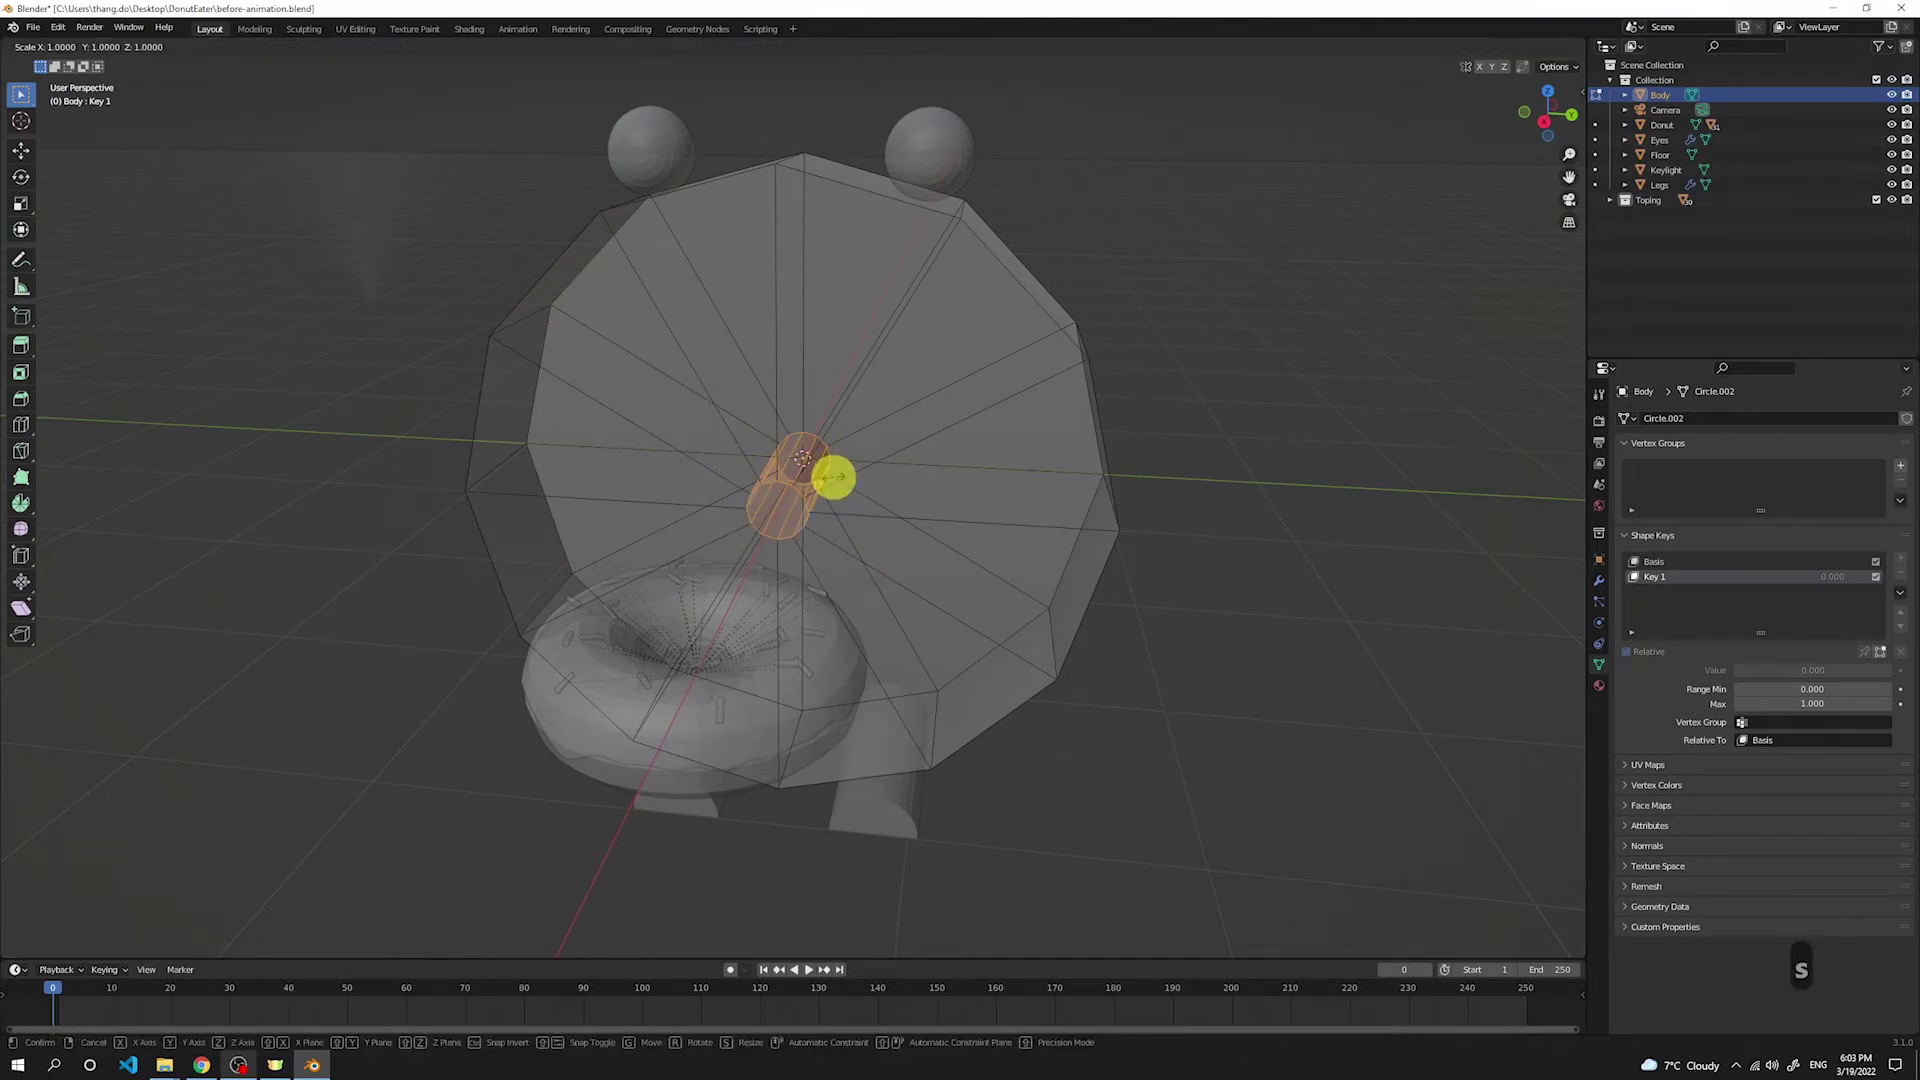
{"action": "key", "text": "y"}
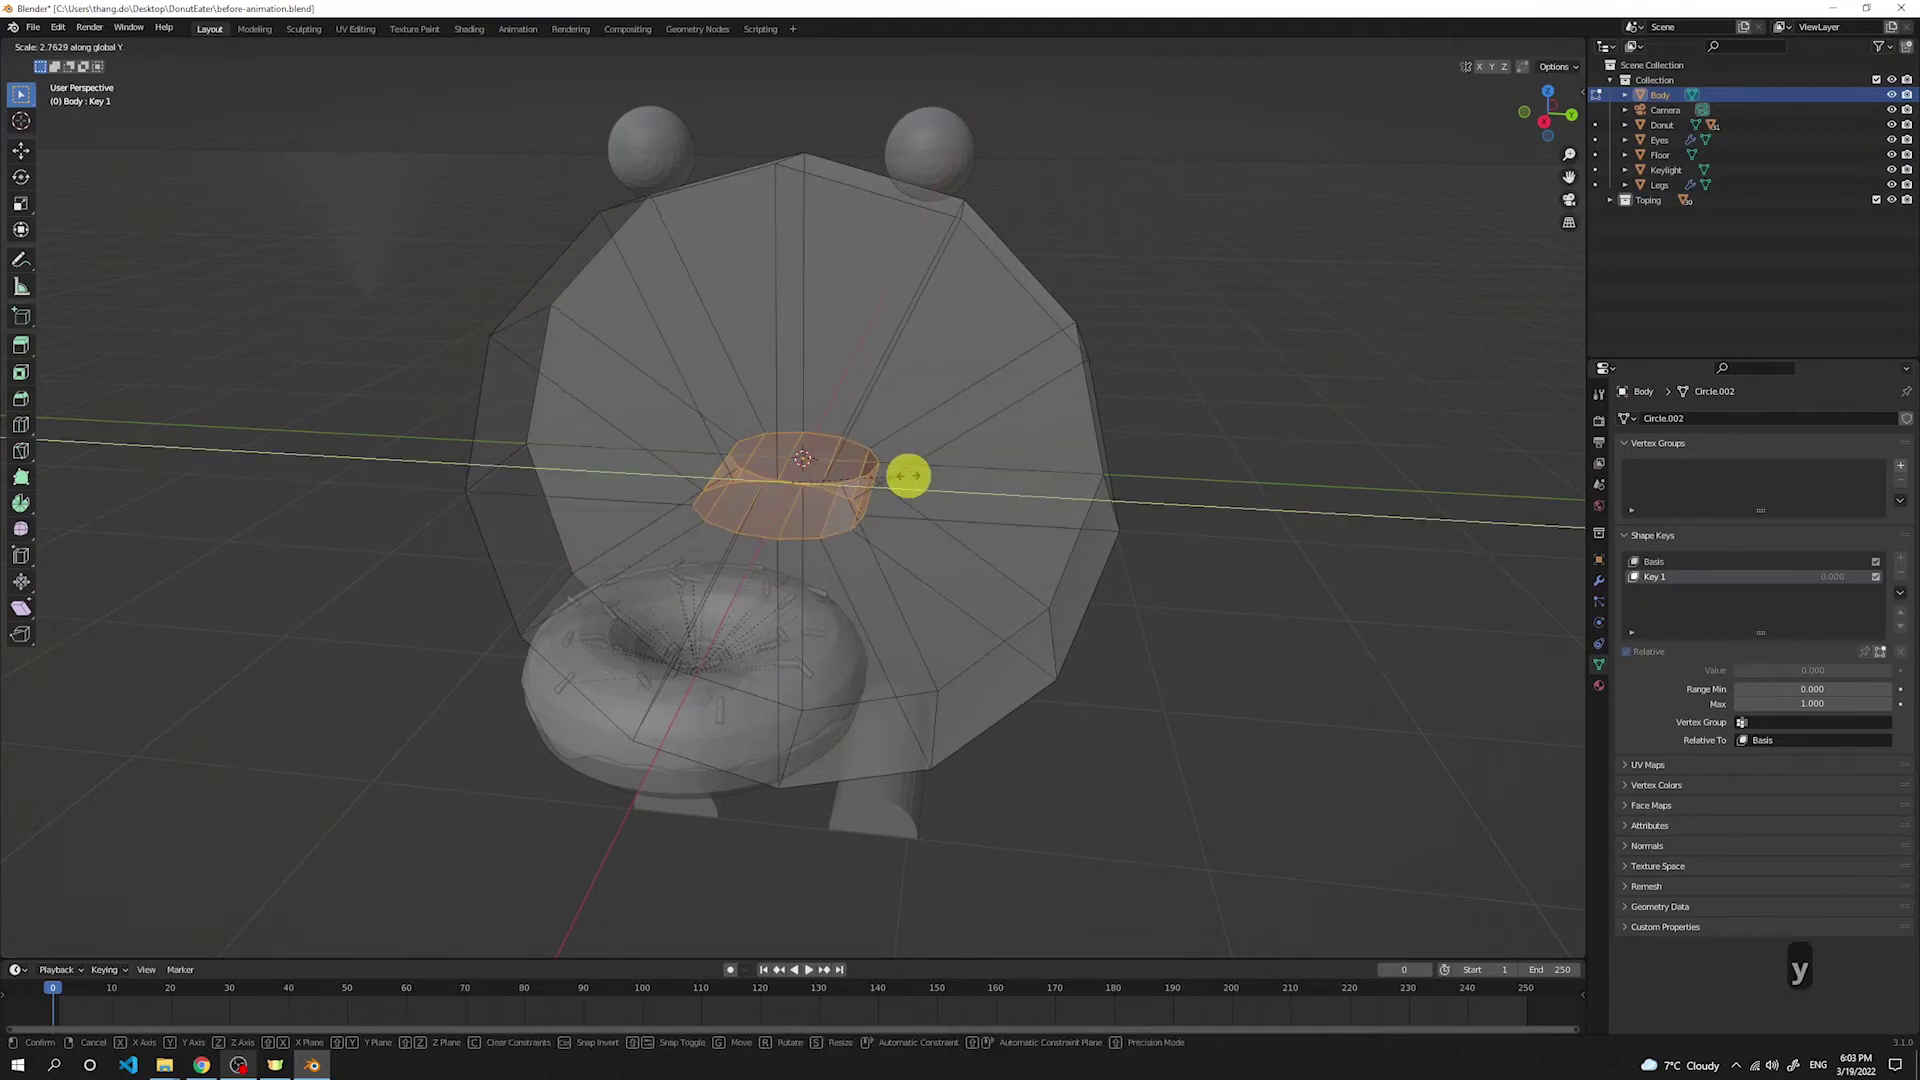
{"action": "type", "text": "6"}
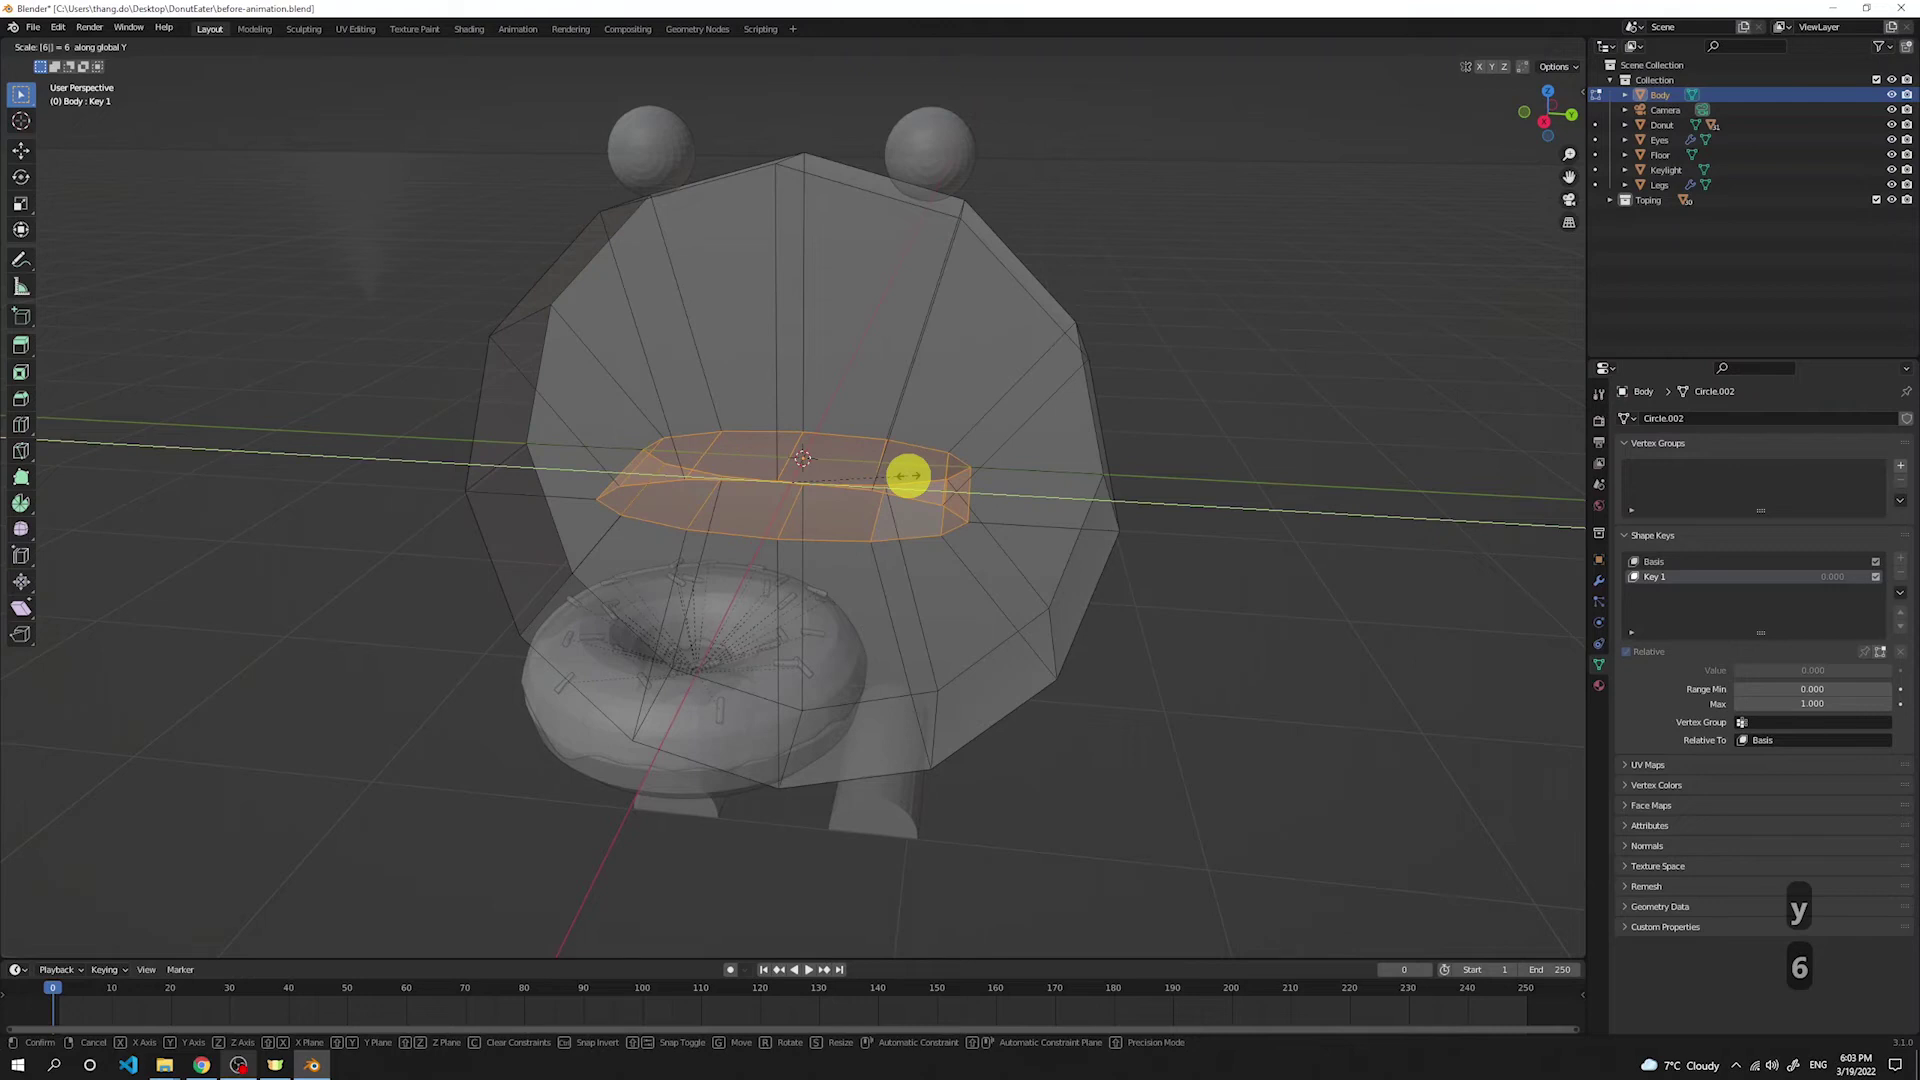
{"action": "left_click", "coordinate": [872, 449]}
Step: Scale the selected mouth hole edges by 6 along the Z axis
{"action": "key", "text": "r"}
{"action": "key", "text": "s"}
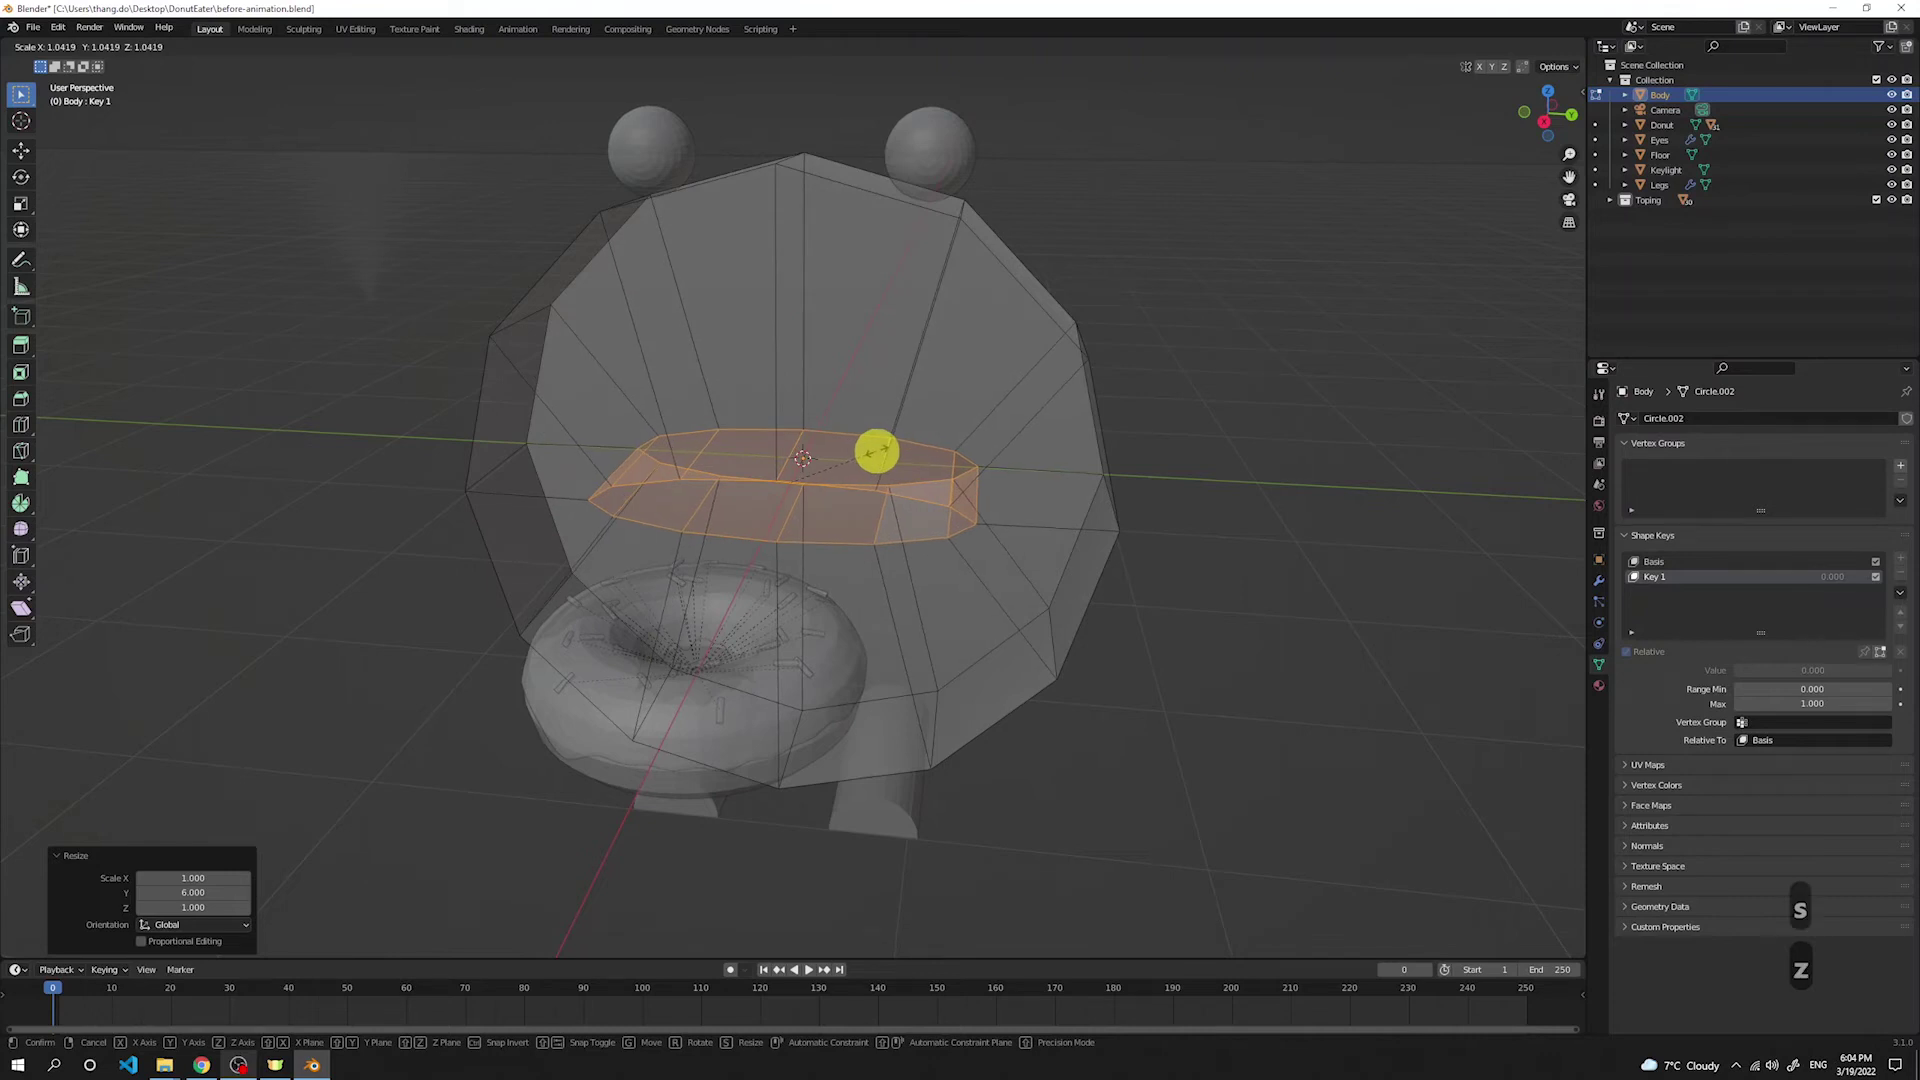
{"action": "key", "text": "z"}
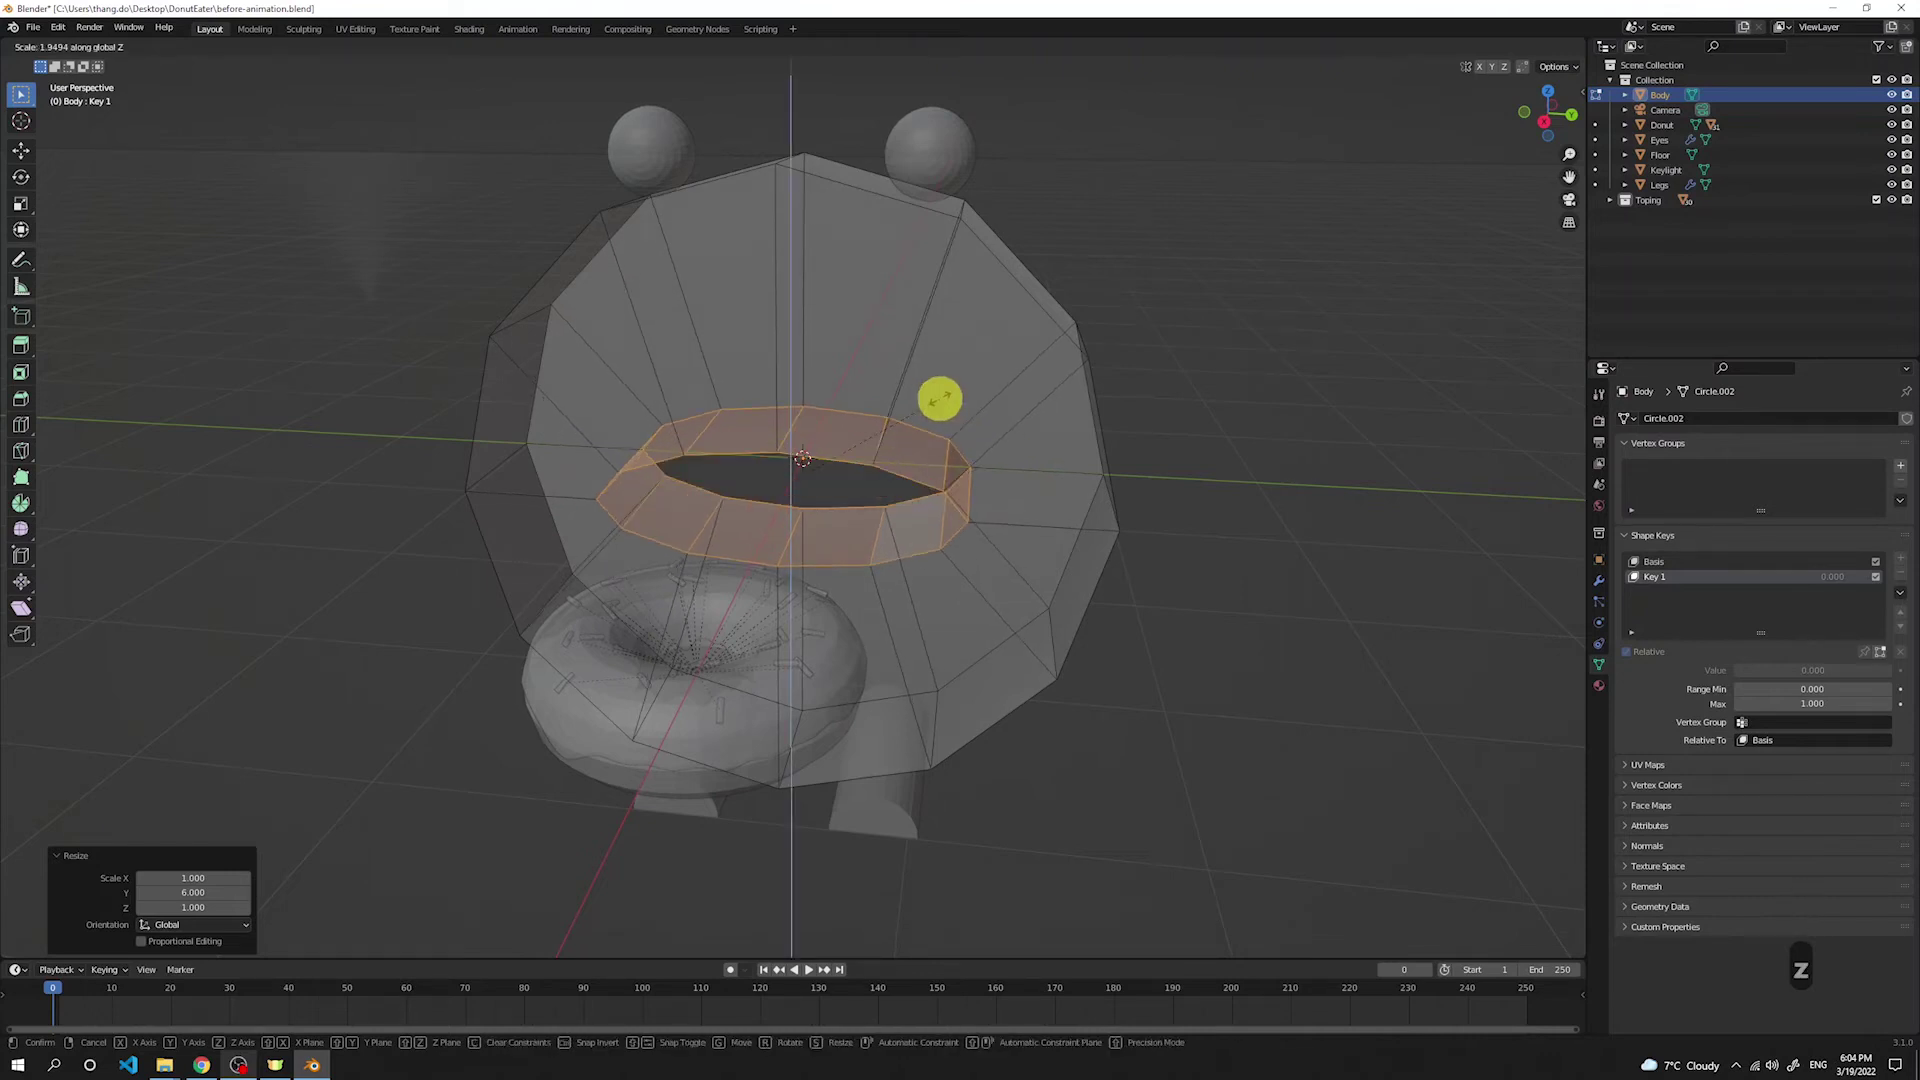
{"action": "type", "text": "6"}
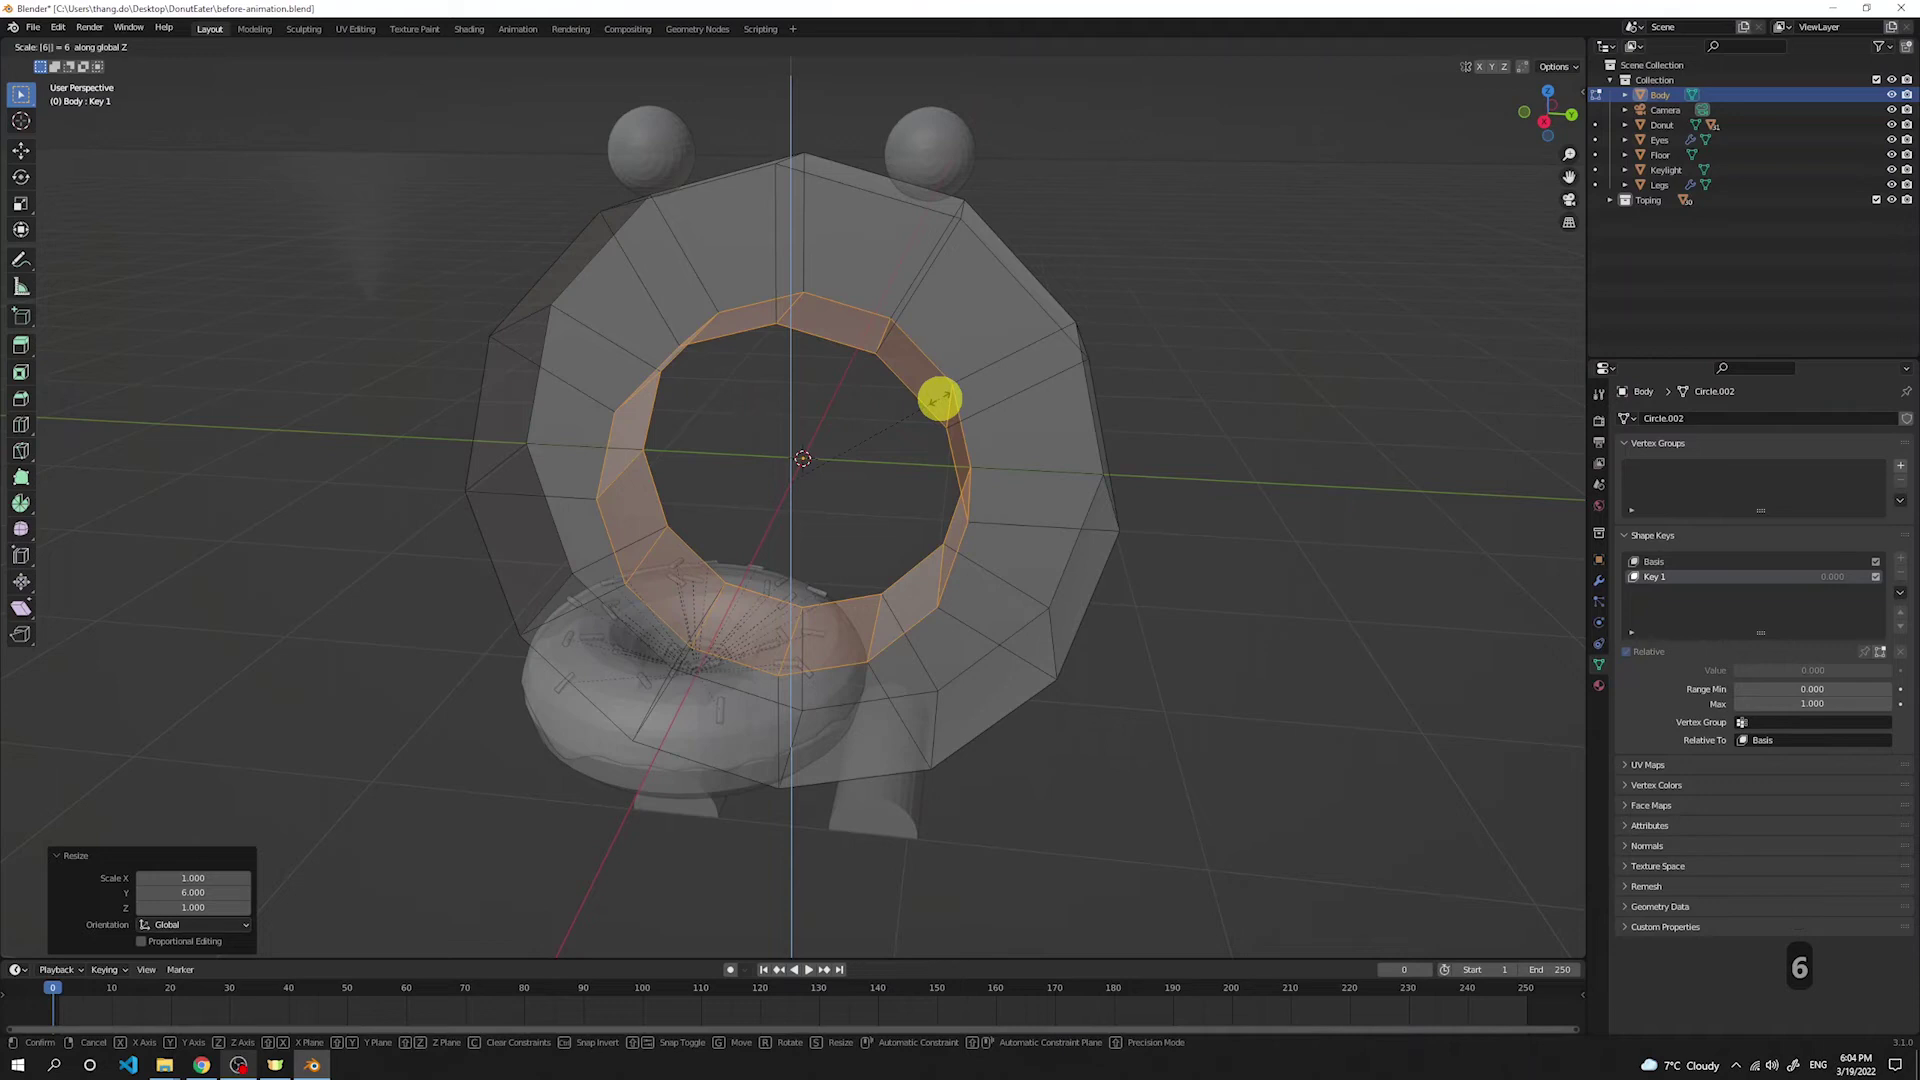
{"action": "key", "text": "Return"}
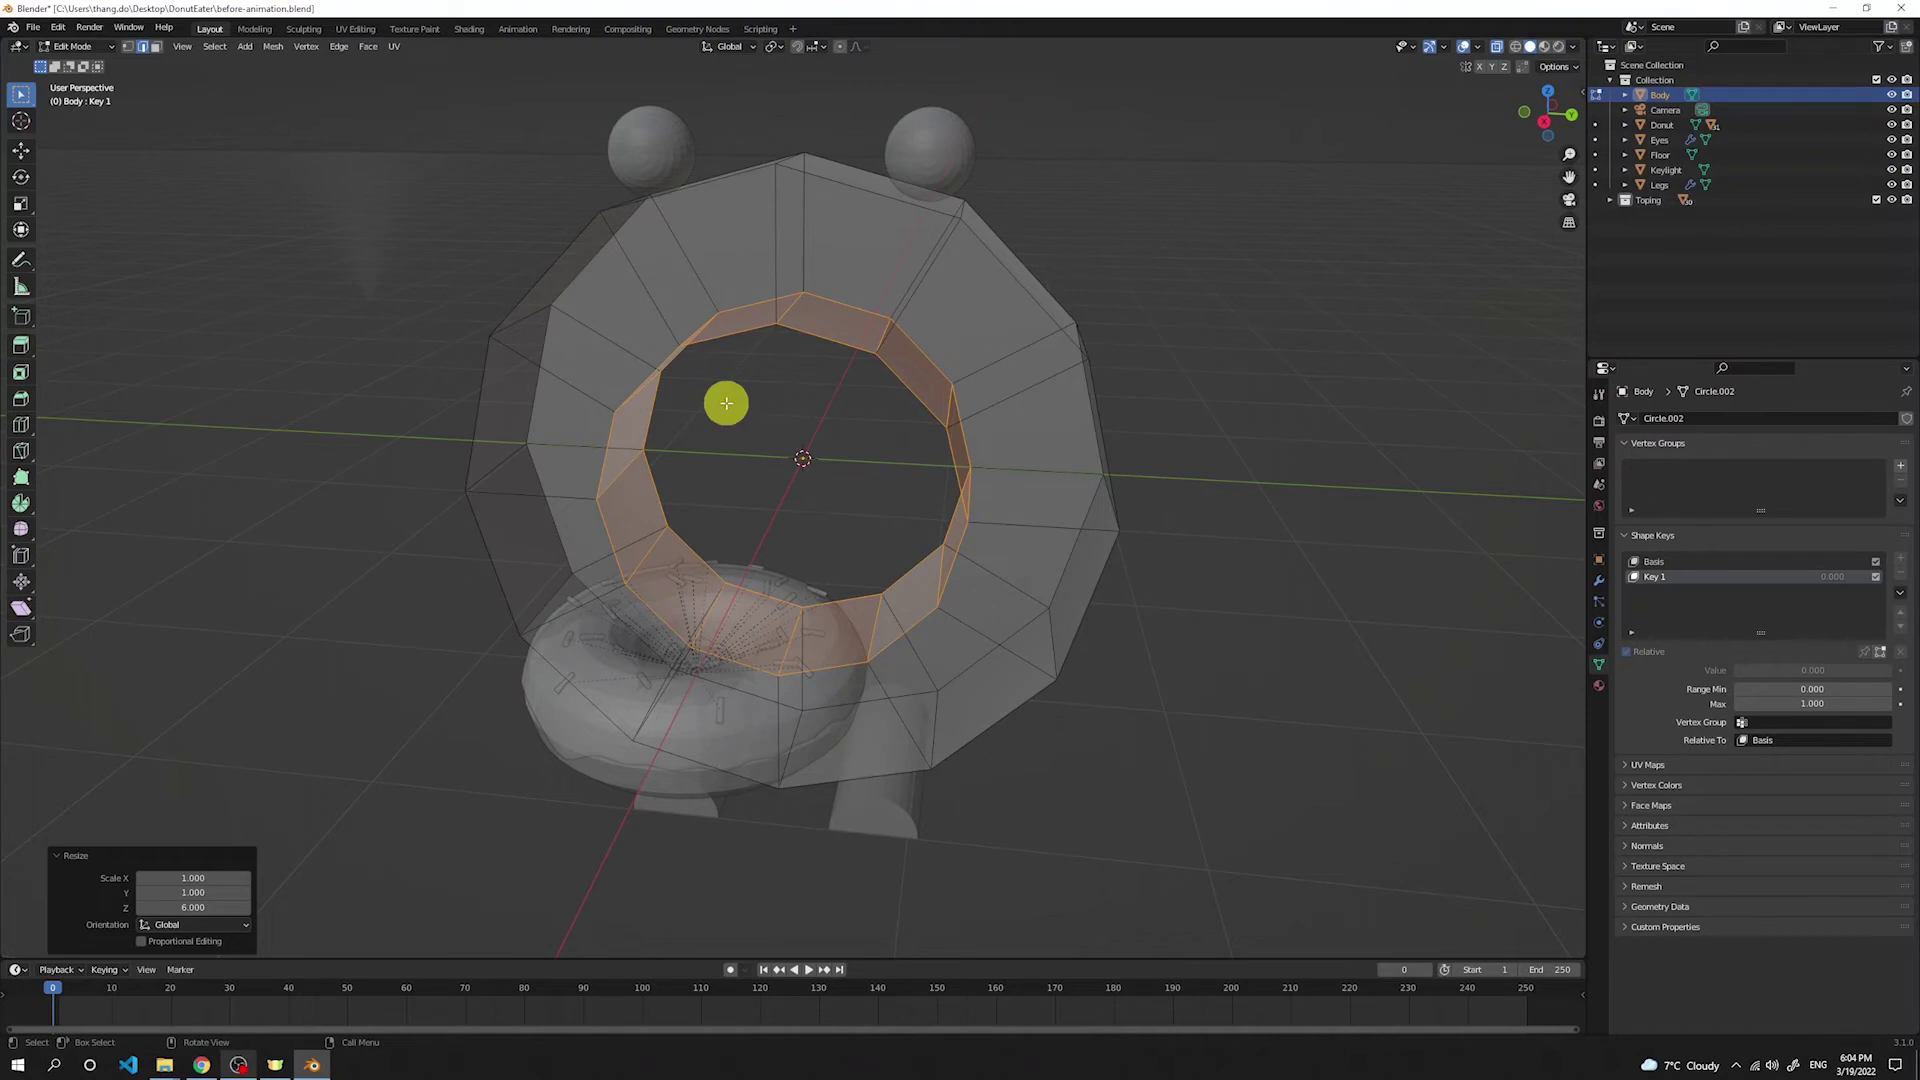
Step: Return to Object Mode with X-ray off and test the Key 1 value, leaving it at 0
{"action": "key", "text": "Tab"}
{"action": "scroll", "coordinate": [727, 403], "scroll_direction": "down", "scroll_amount": 4}
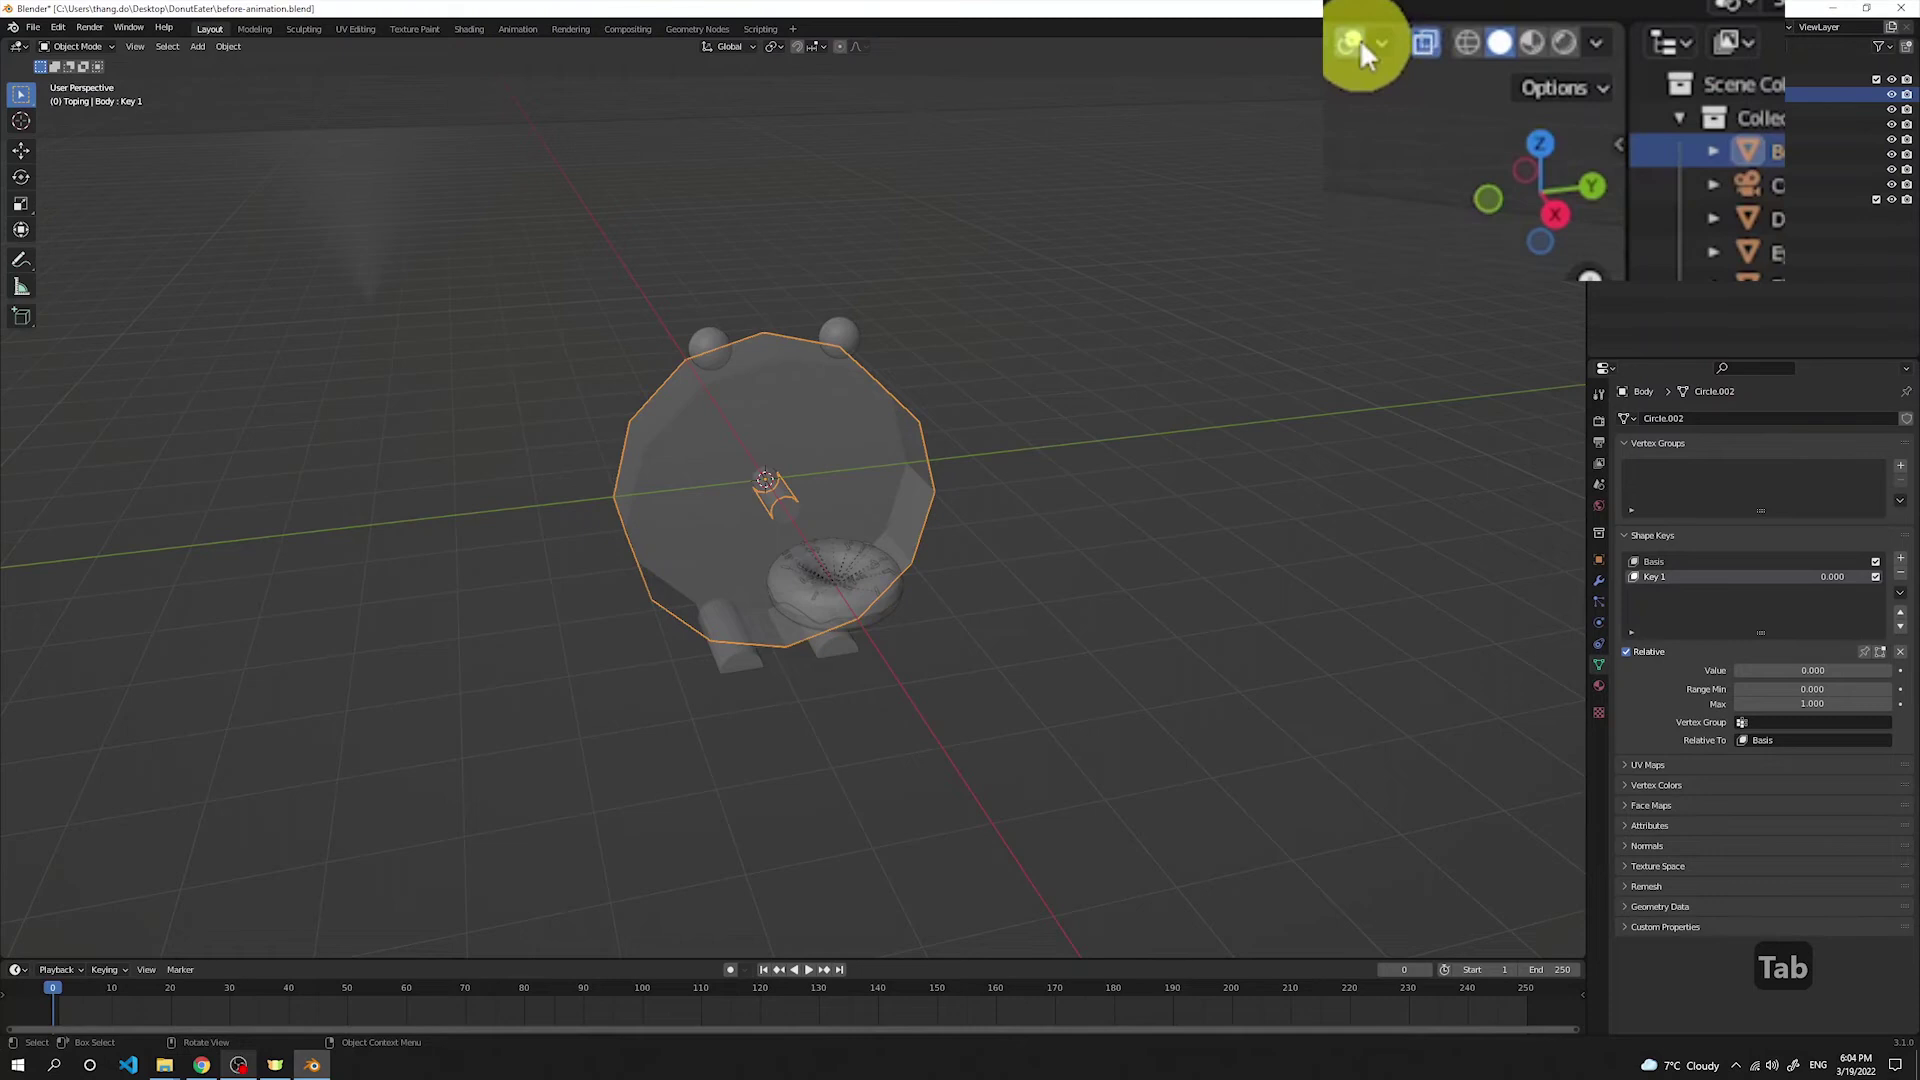
{"action": "left_click", "coordinate": [1496, 46]}
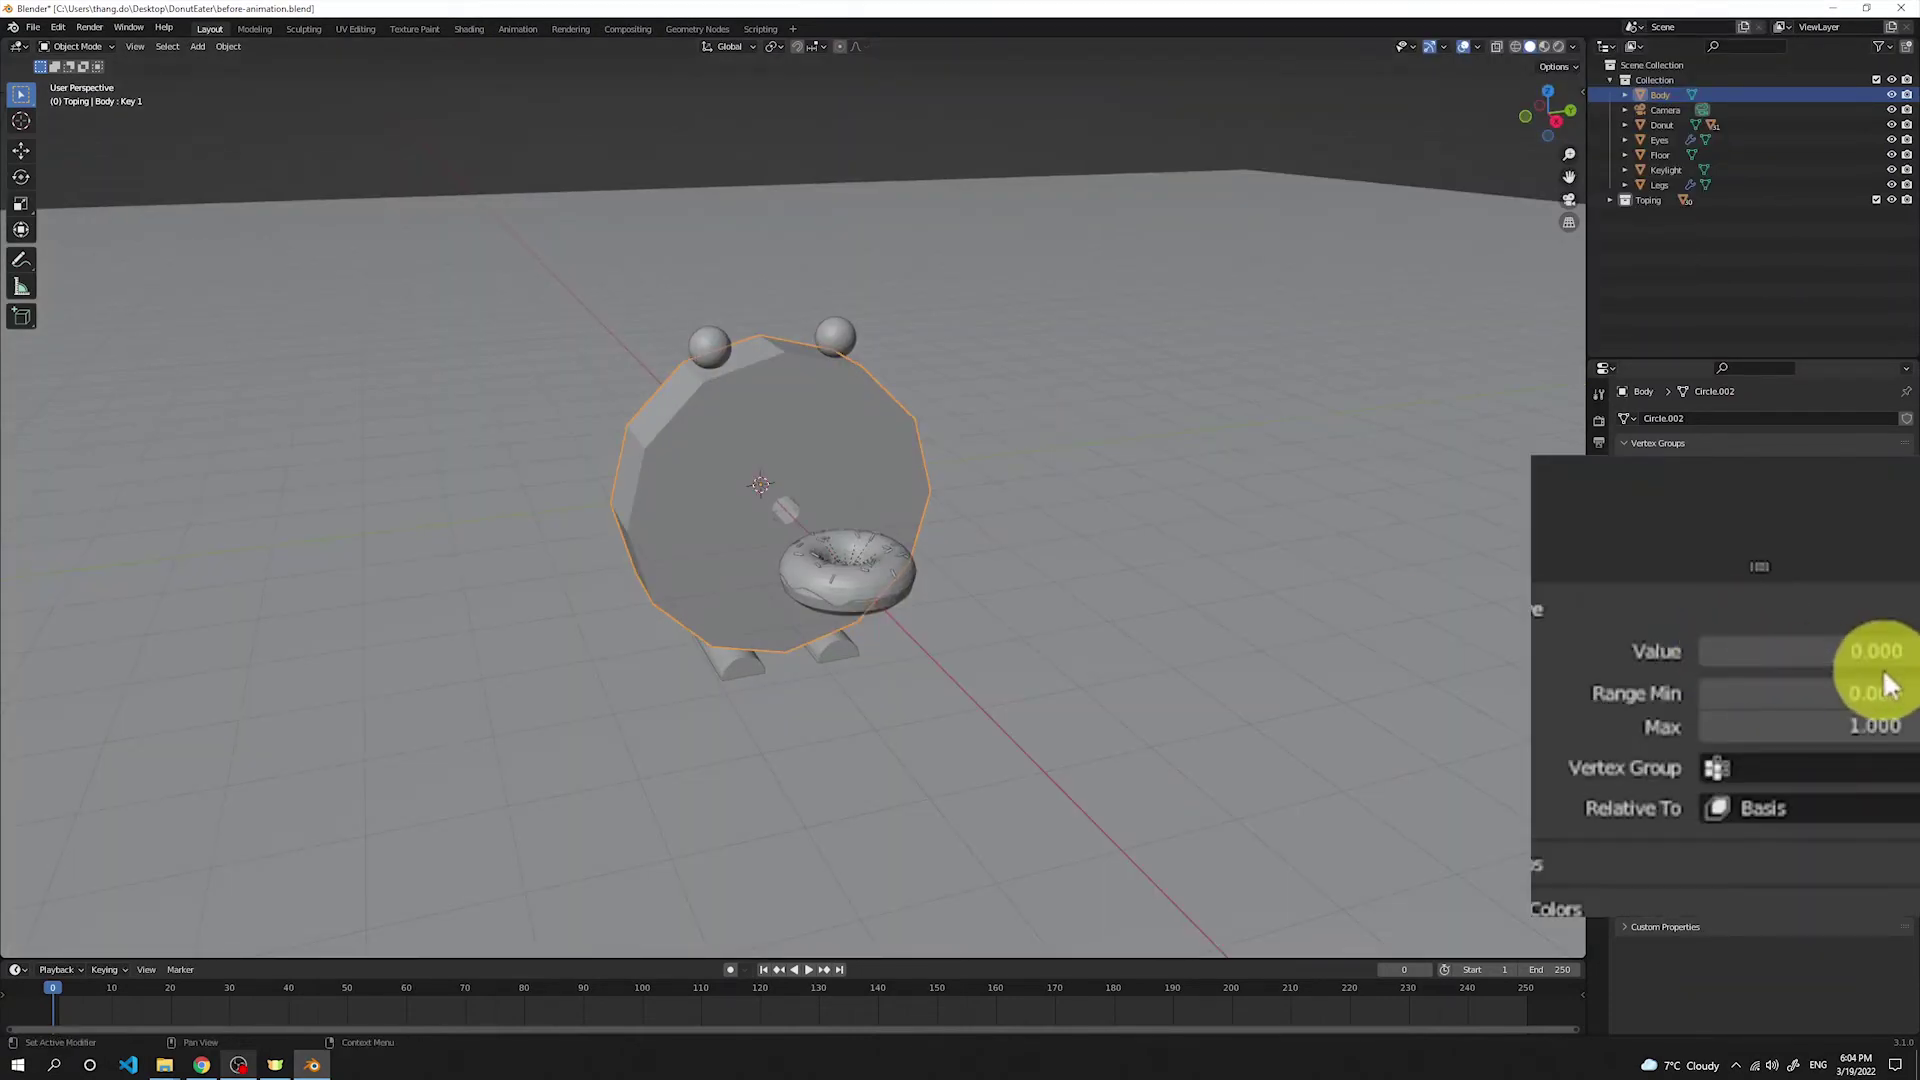
{"action": "mouse_move", "coordinate": [1797, 670]}
{"action": "left_mouse_down"}
{"action": "mouse_move", "coordinate": [1873, 669]}
{"action": "mouse_move", "coordinate": [10, 672]}
{"action": "mouse_move", "coordinate": [1886, 673]}
{"action": "mouse_move", "coordinate": [1766, 673]}
{"action": "left_mouse_up"}
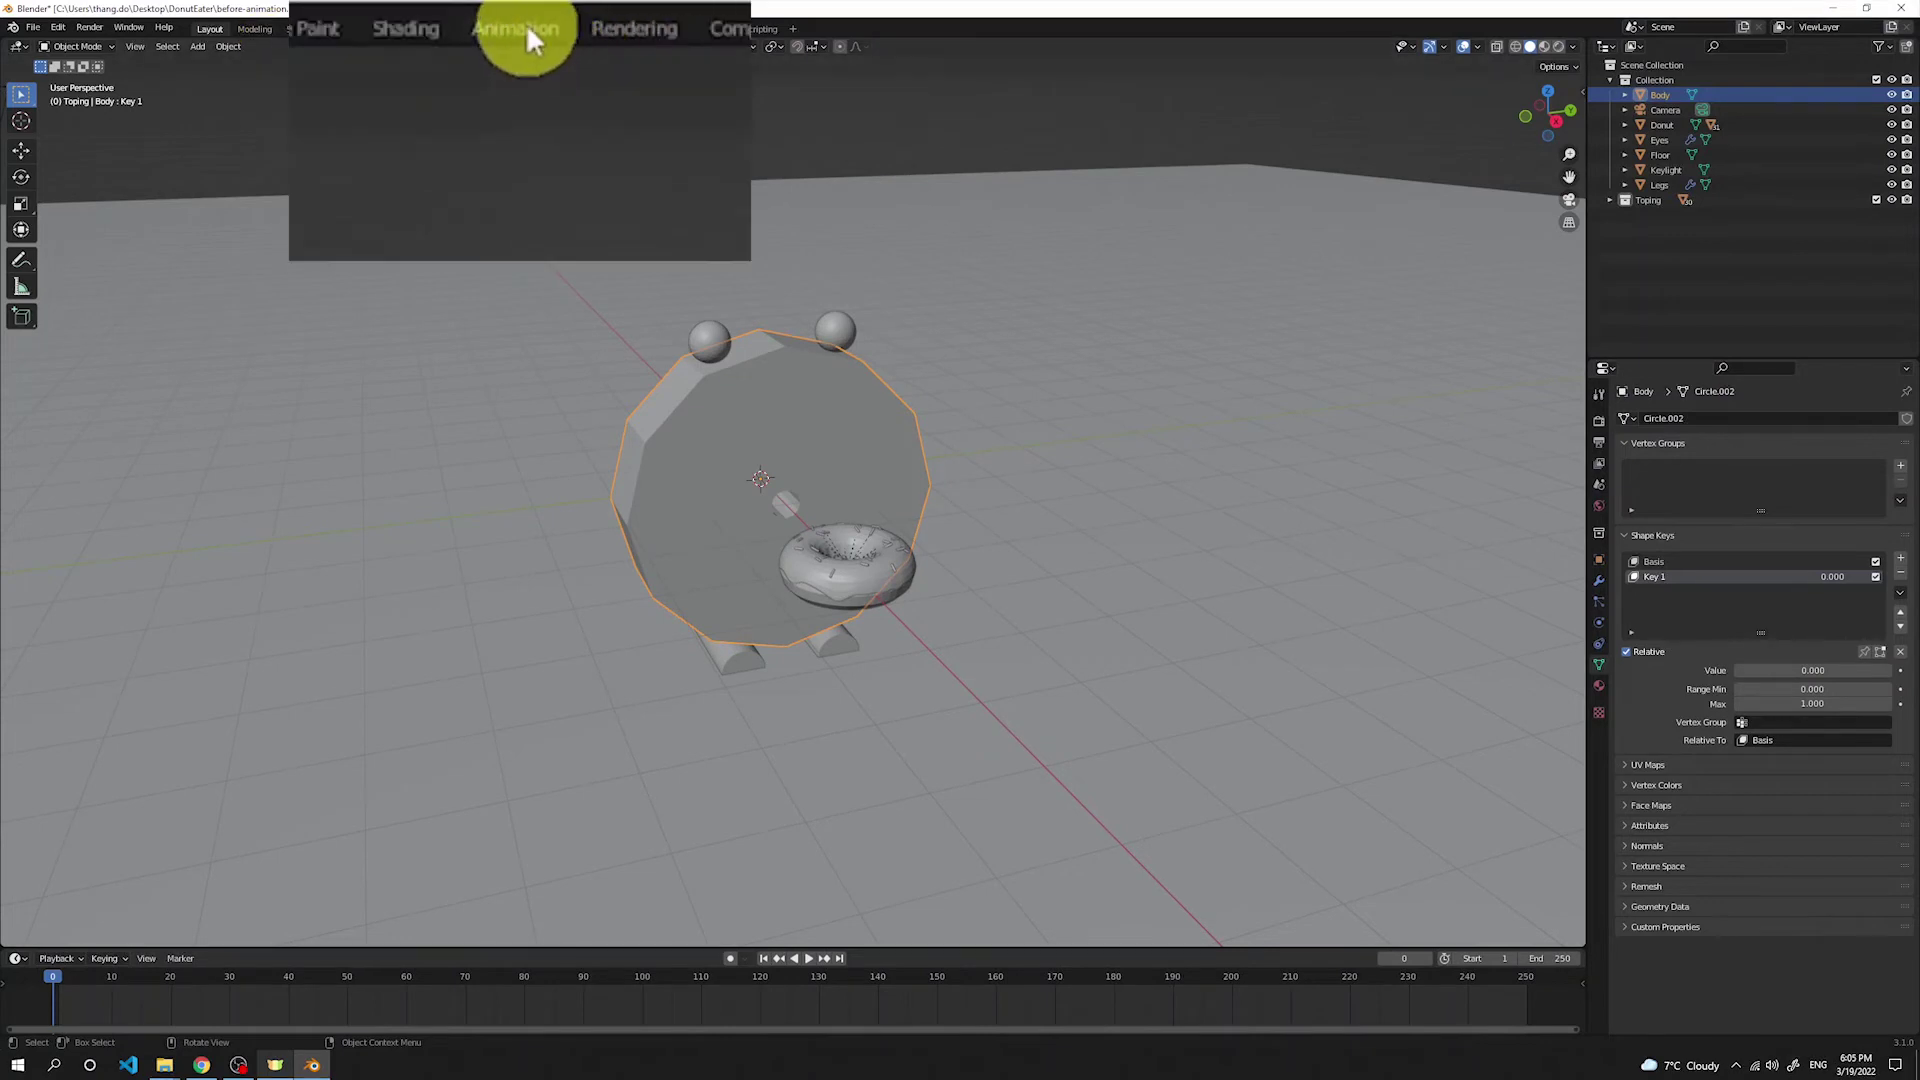
Step: In the Animation workspace, show the Shape Key Editor and keyframe Key 1's value of 0 at frame 1
{"action": "left_click", "coordinate": [527, 30]}
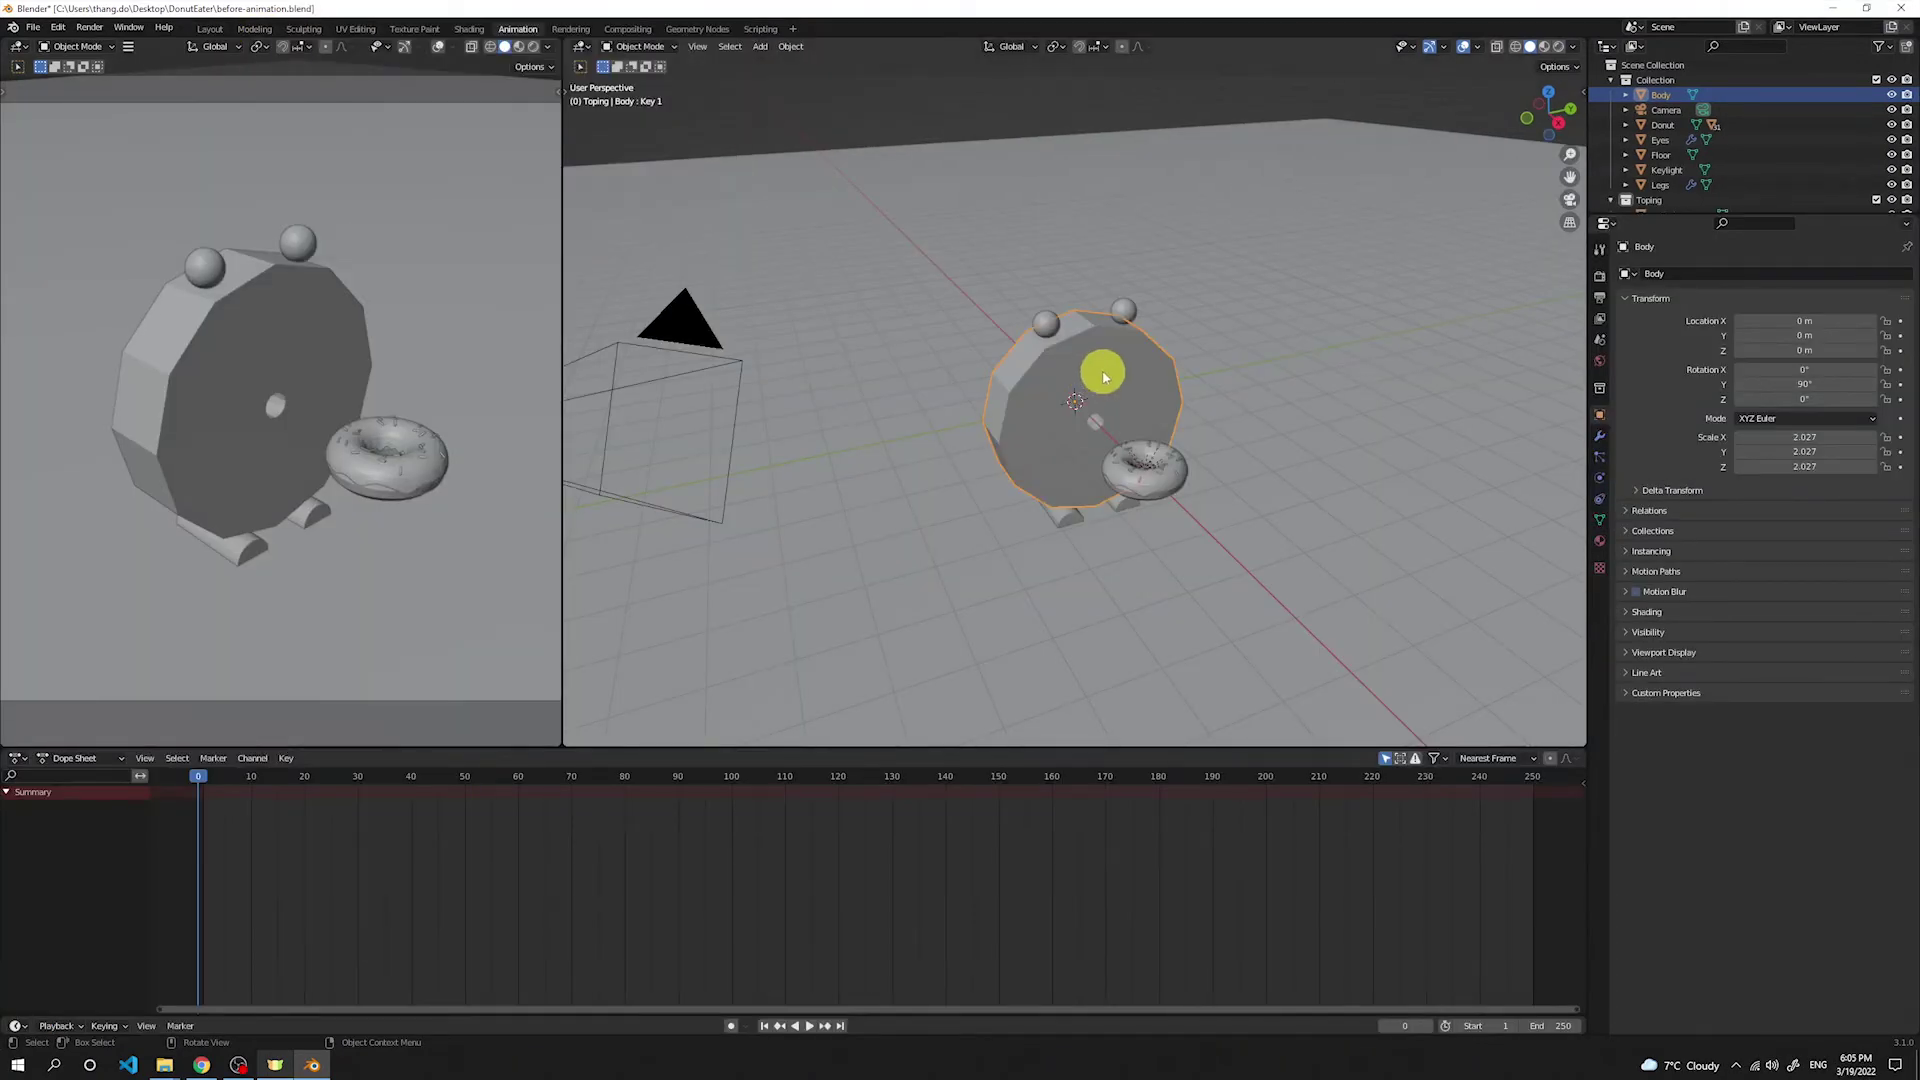
{"action": "left_click", "coordinate": [100, 750]}
{"action": "left_click", "coordinate": [203, 778]}
{"action": "left_click", "coordinate": [1899, 525]}
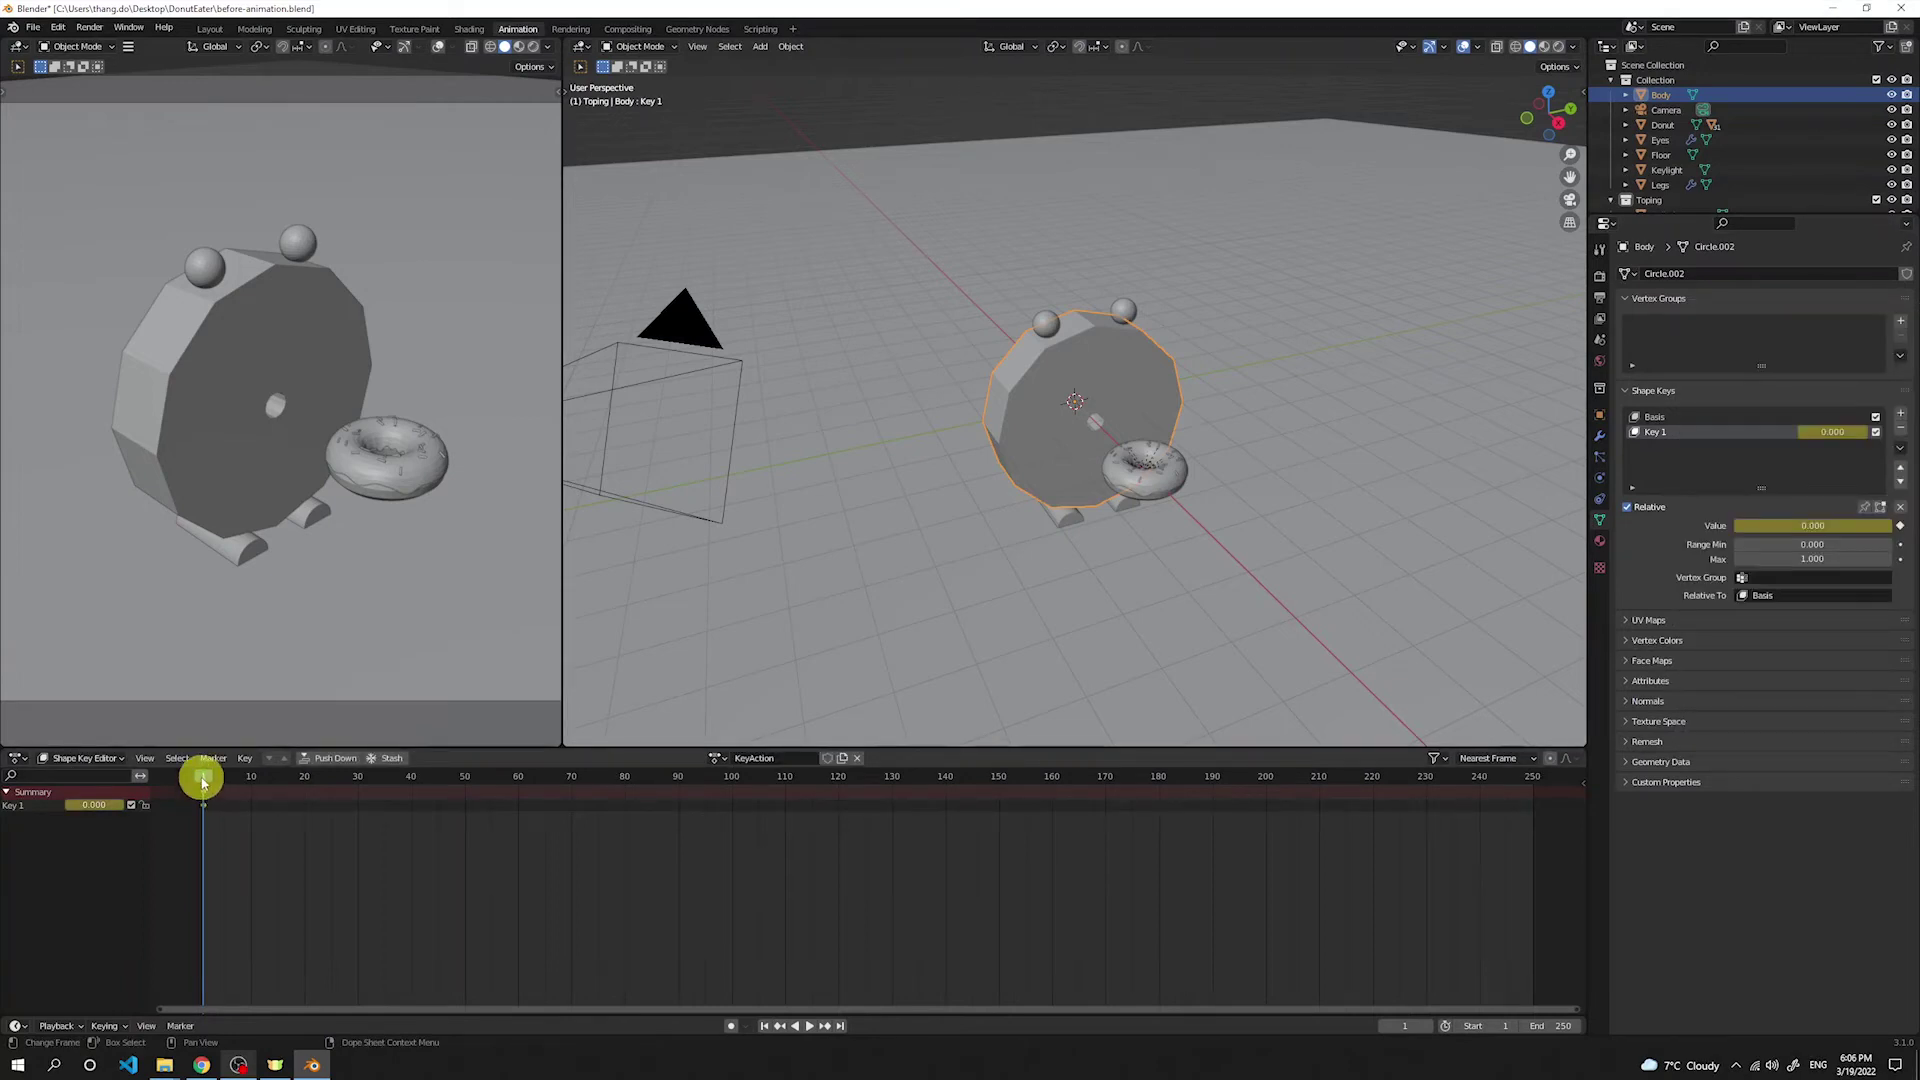
Step: At frame 25, set Key 1's value to 1.000 and keyframe it
{"action": "key", "text": "space"}
{"action": "left_click_drag", "start_coordinate": [300, 785], "coordinate": [333, 788]}
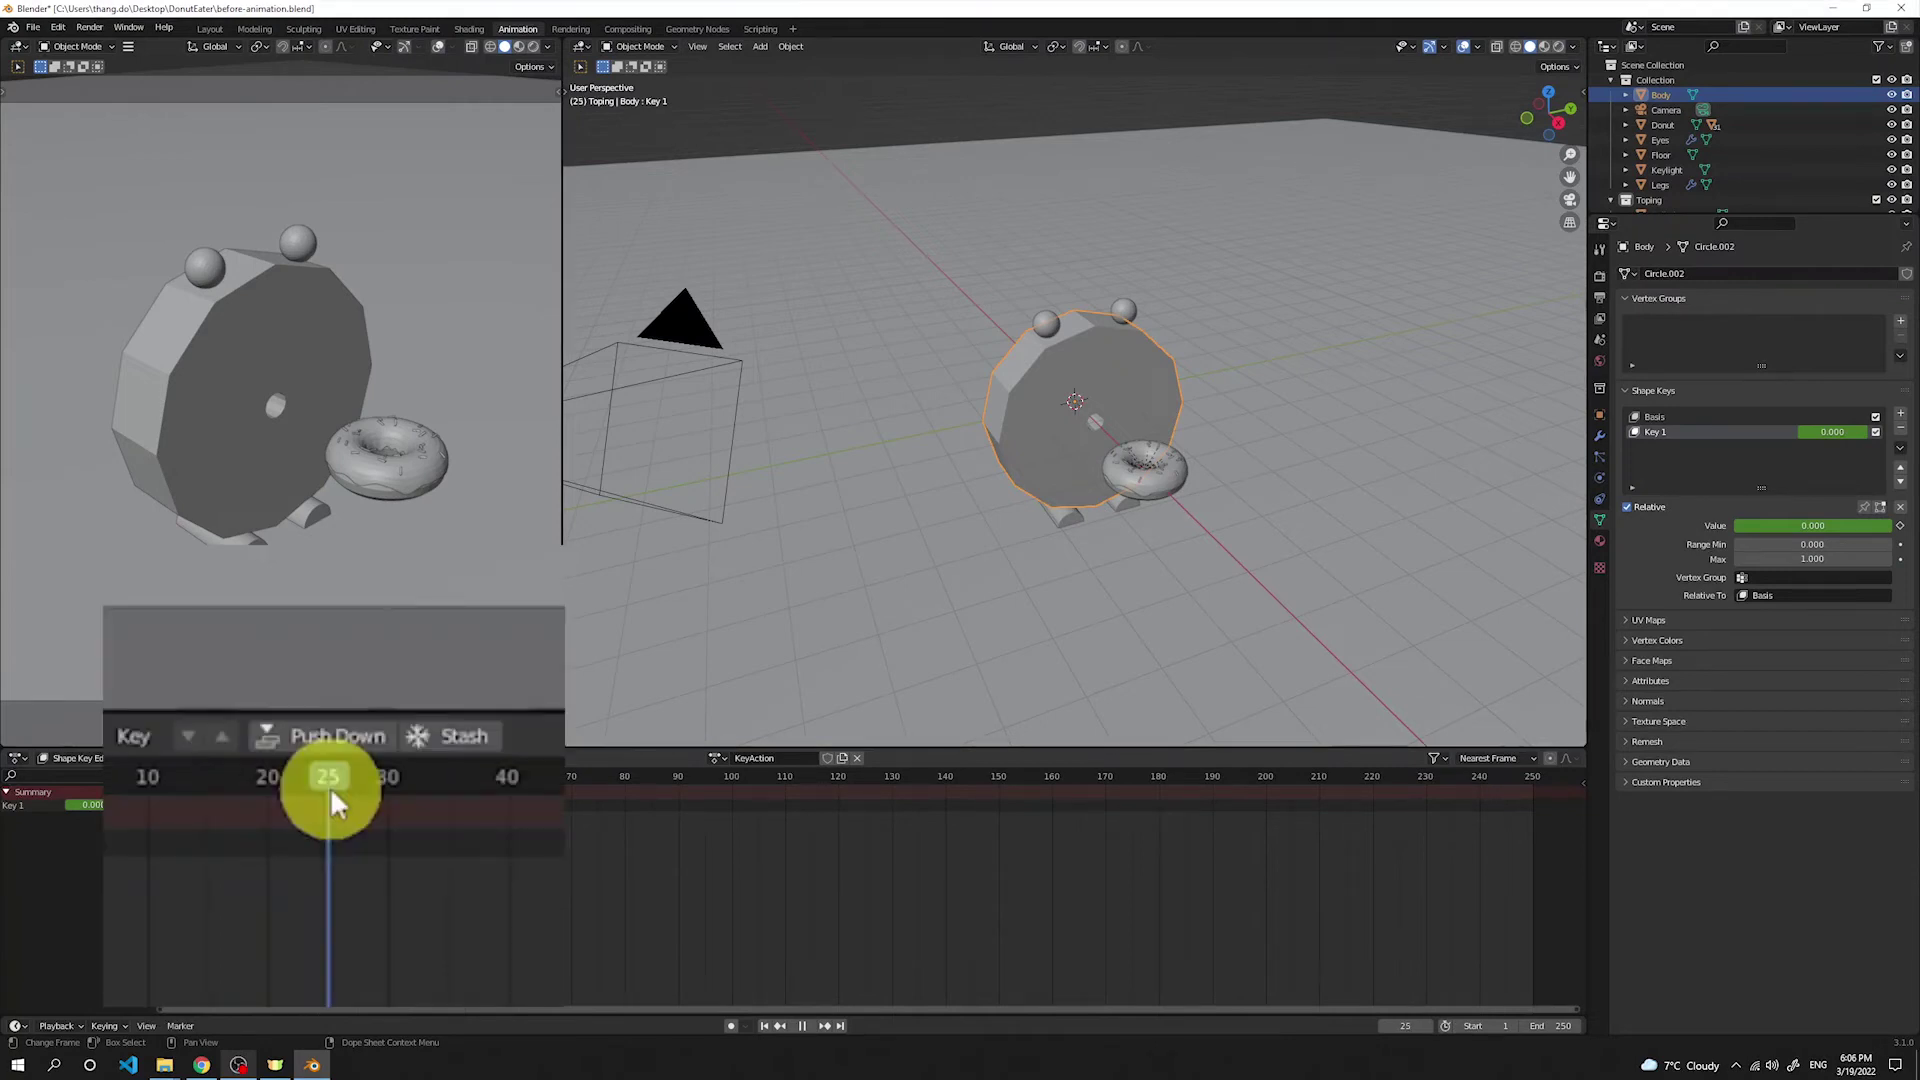
{"action": "left_click", "coordinate": [1773, 526]}
{"action": "left_click_drag", "start_coordinate": [1775, 526], "coordinate": [1901, 530]}
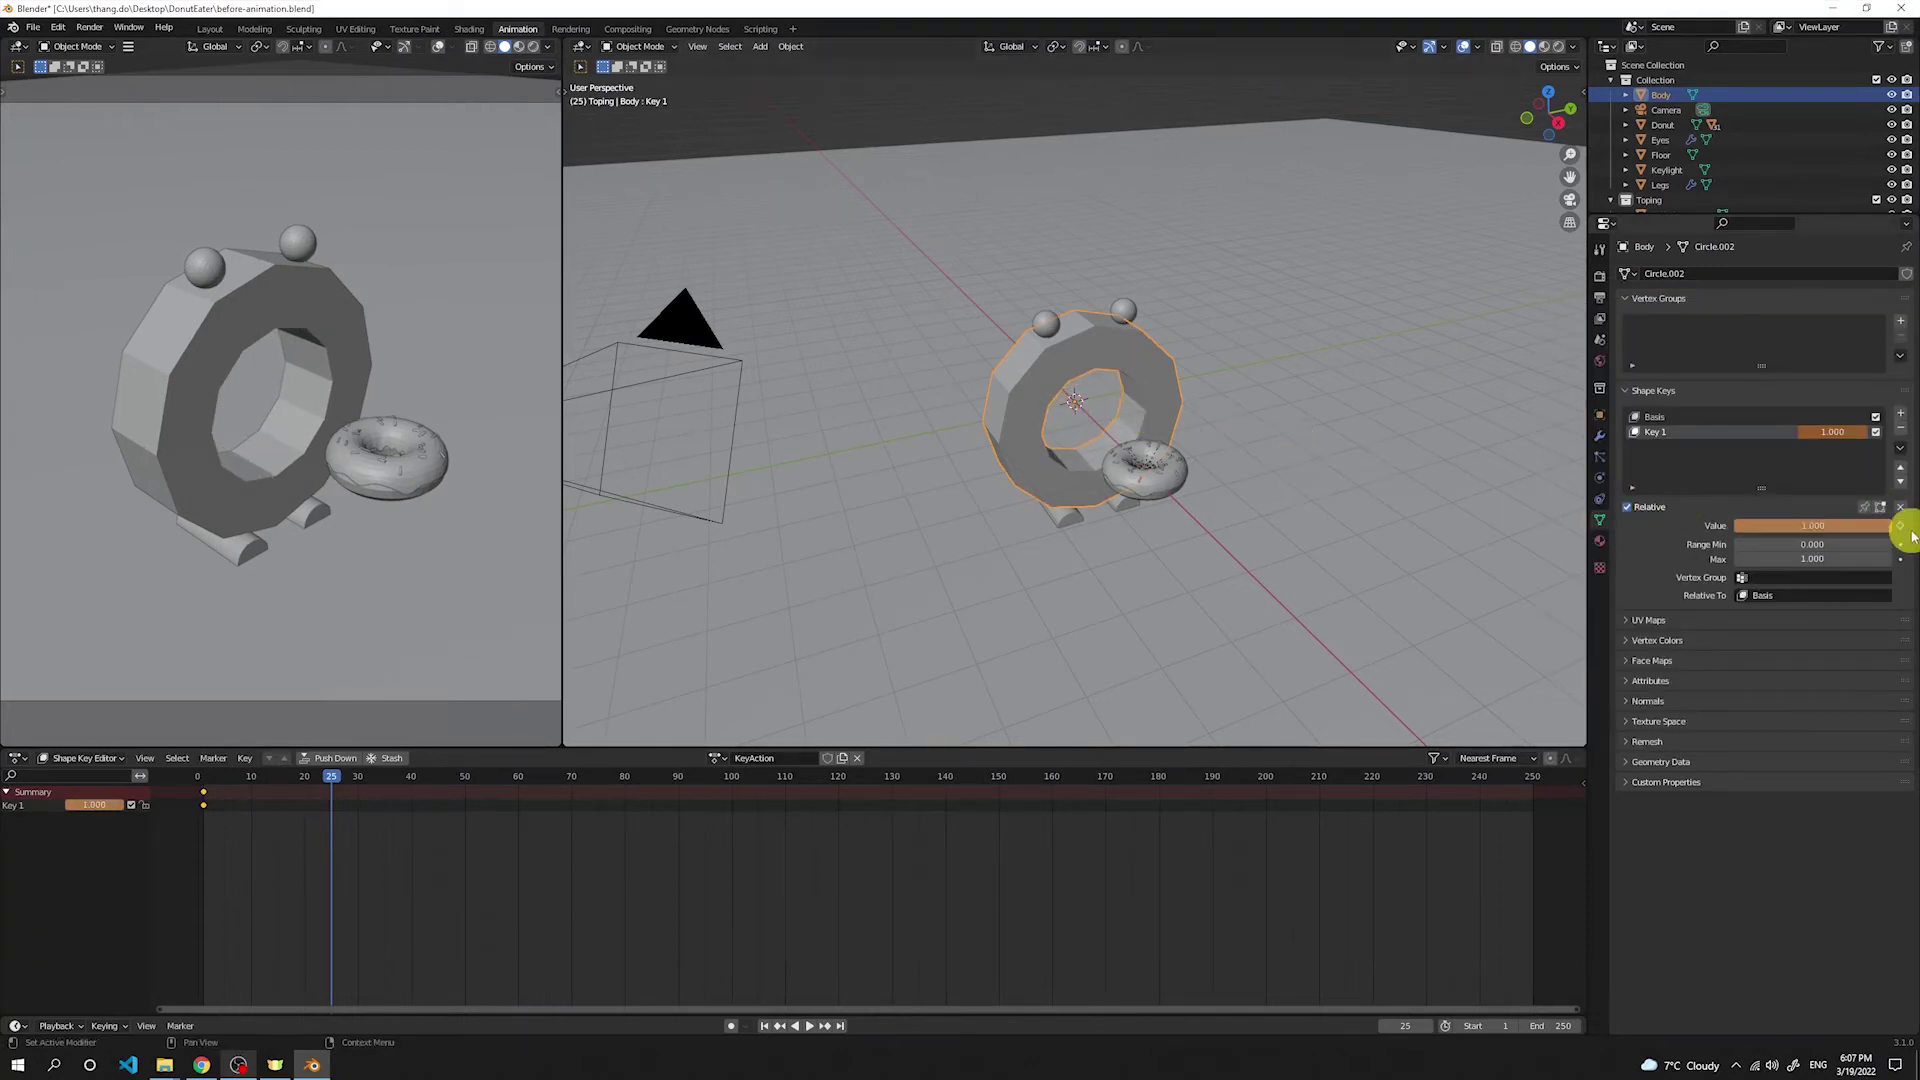
{"action": "left_click", "coordinate": [1903, 516]}
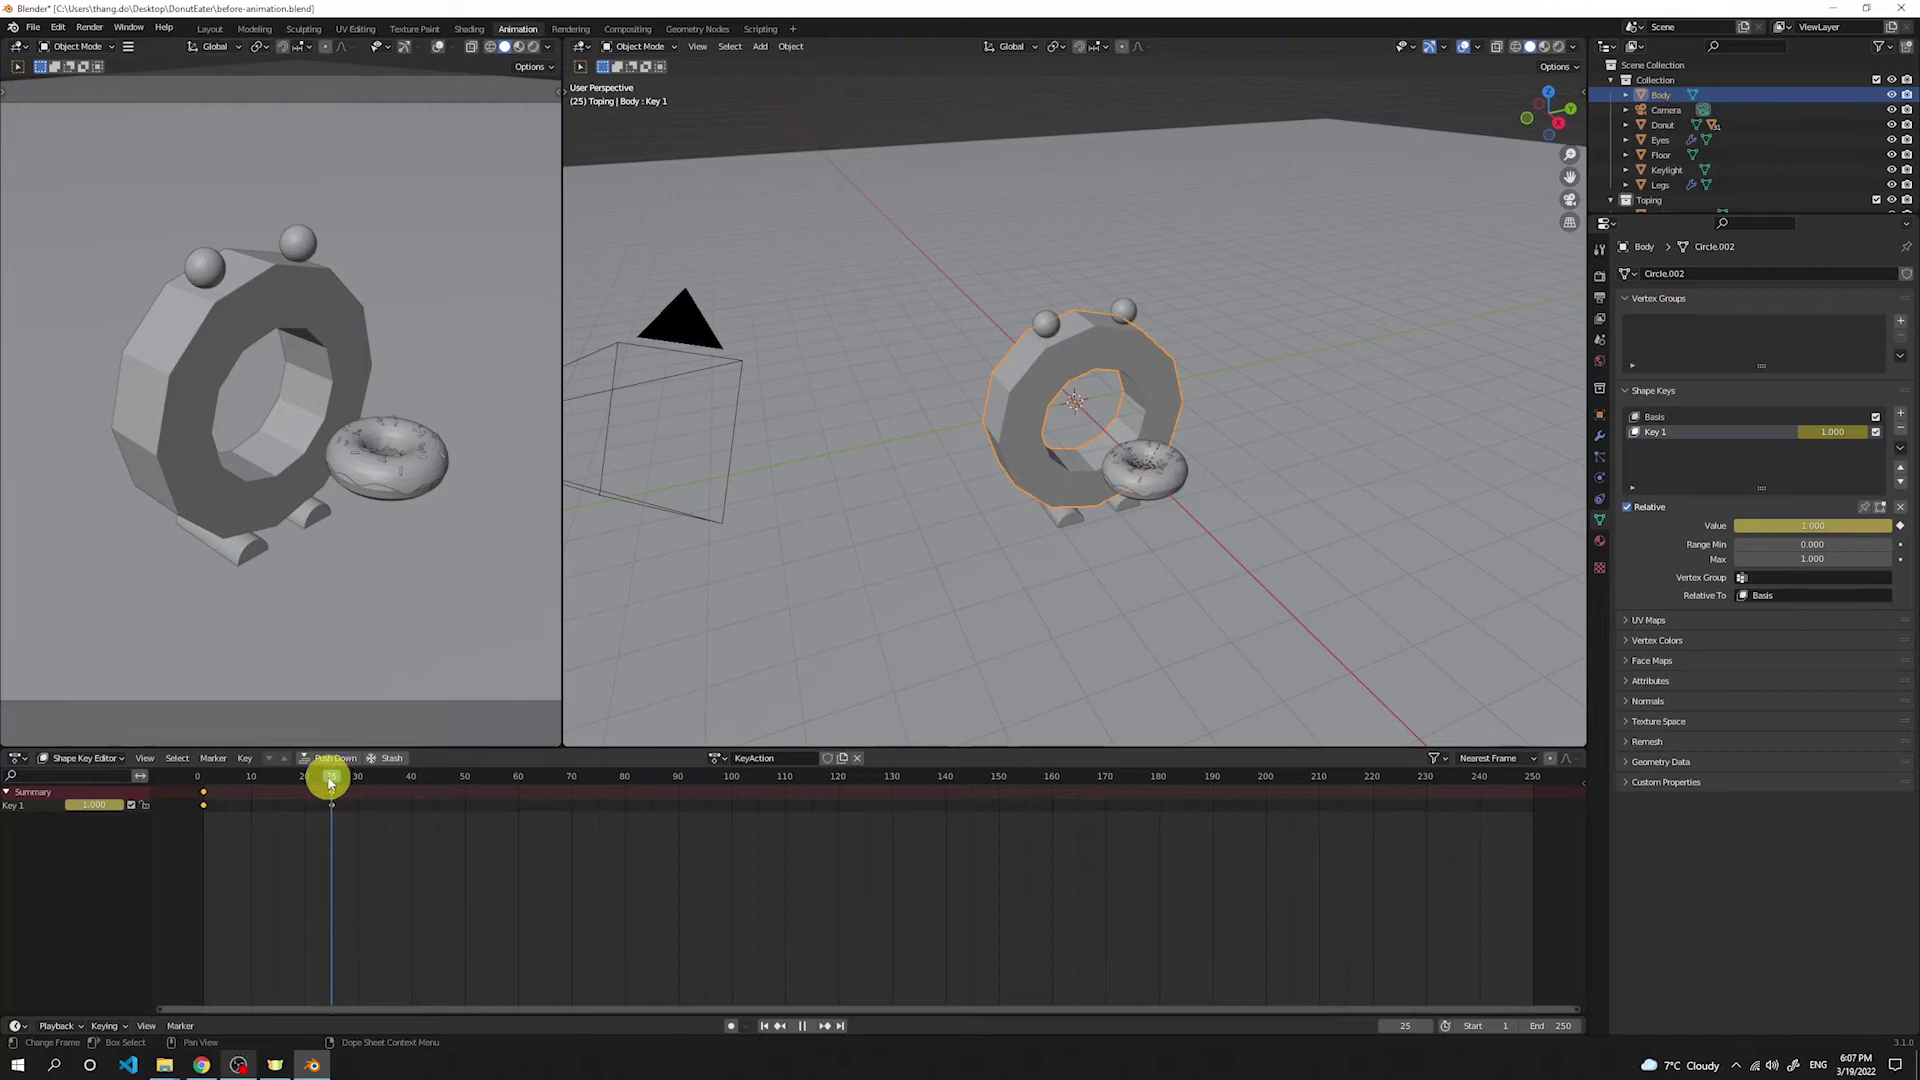
Step: At frame 50, set Key 1's value back to 0.000 and keyframe it
{"action": "mouse_move", "coordinate": [326, 783]}
{"action": "left_mouse_down"}
{"action": "mouse_move", "coordinate": [210, 787]}
{"action": "mouse_move", "coordinate": [433, 792]}
{"action": "mouse_move", "coordinate": [501, 814]}
{"action": "mouse_move", "coordinate": [465, 797]}
{"action": "left_mouse_up"}
{"action": "right_click", "coordinate": [1832, 526]}
{"action": "left_click_drag", "start_coordinate": [1832, 526], "coordinate": [1739, 528]}
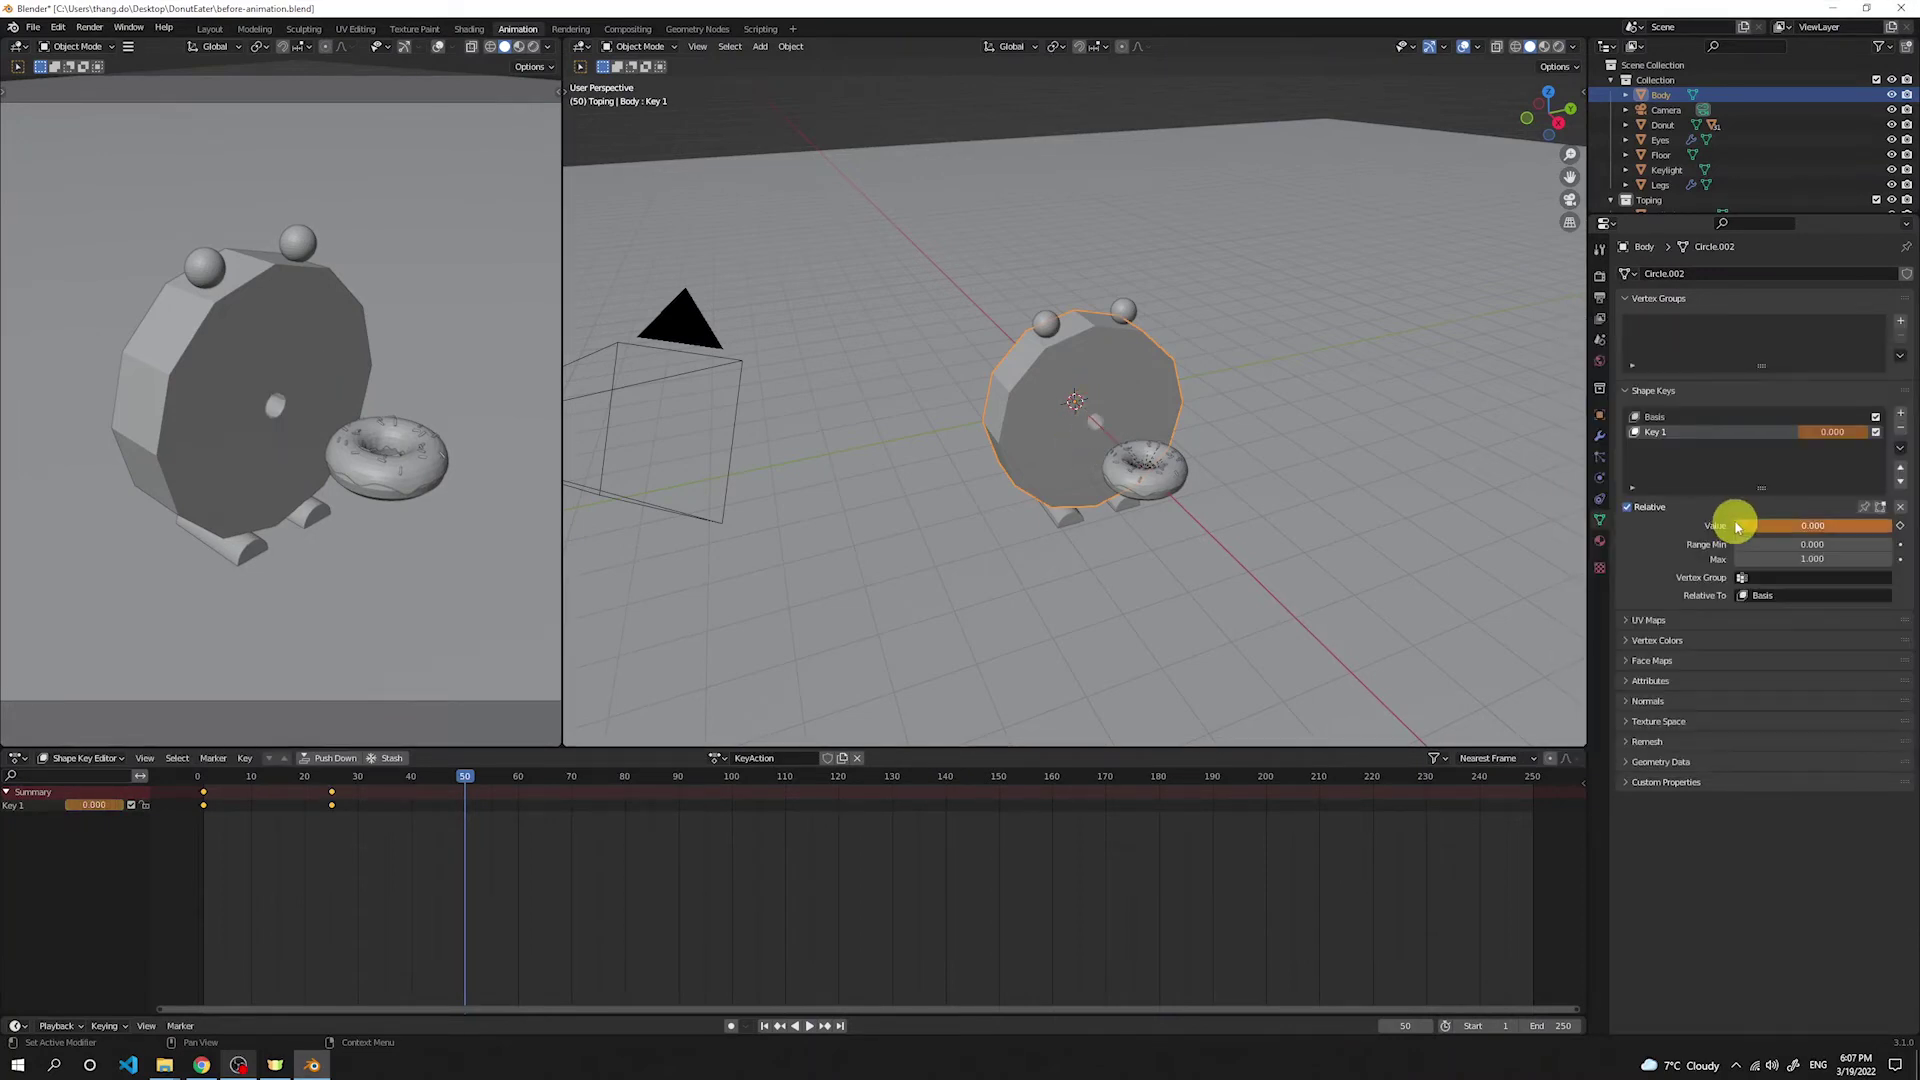
{"action": "left_click", "coordinate": [1900, 526]}
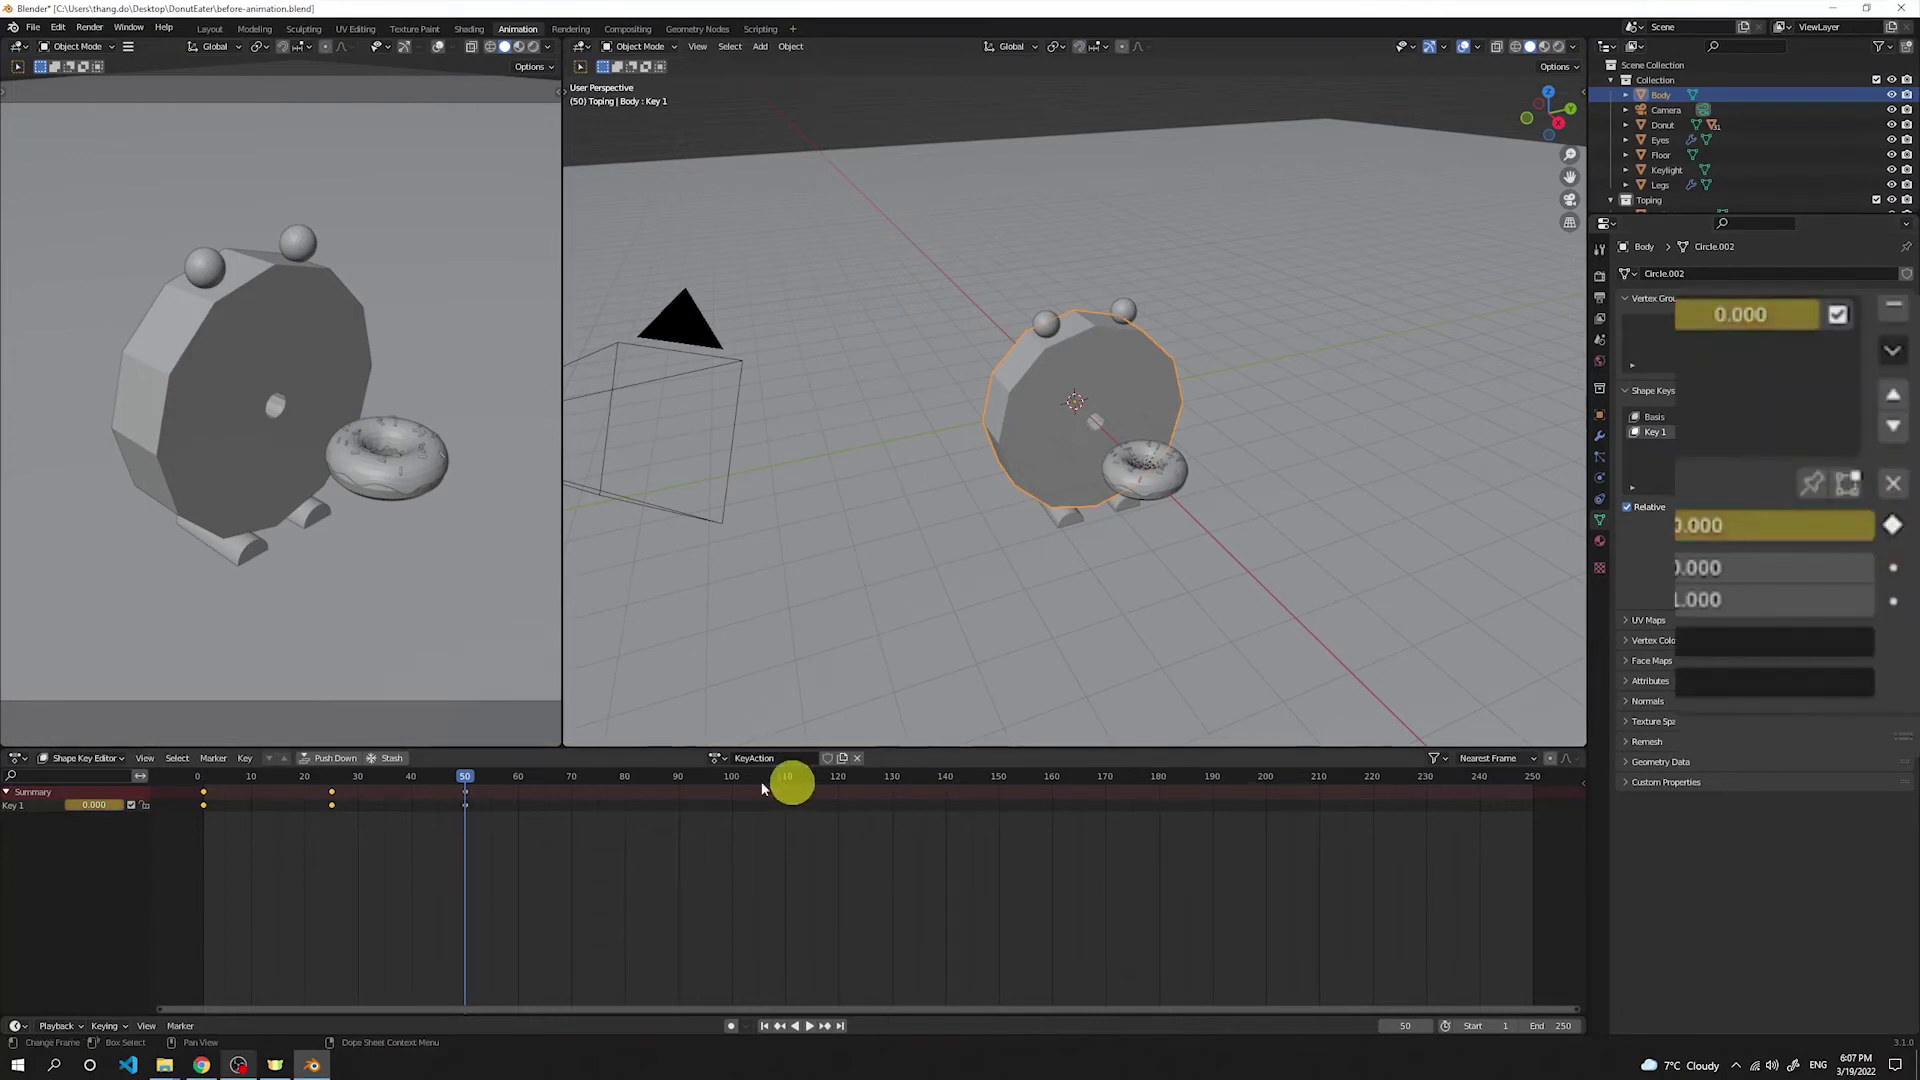
Step: Preview the mouth's shape key animation and show the full camera frame in the preview viewport
{"action": "mouse_move", "coordinate": [465, 778]}
{"action": "left_mouse_down"}
{"action": "mouse_move", "coordinate": [201, 779]}
{"action": "mouse_move", "coordinate": [468, 808]}
{"action": "left_mouse_up"}
{"action": "key", "text": "space"}
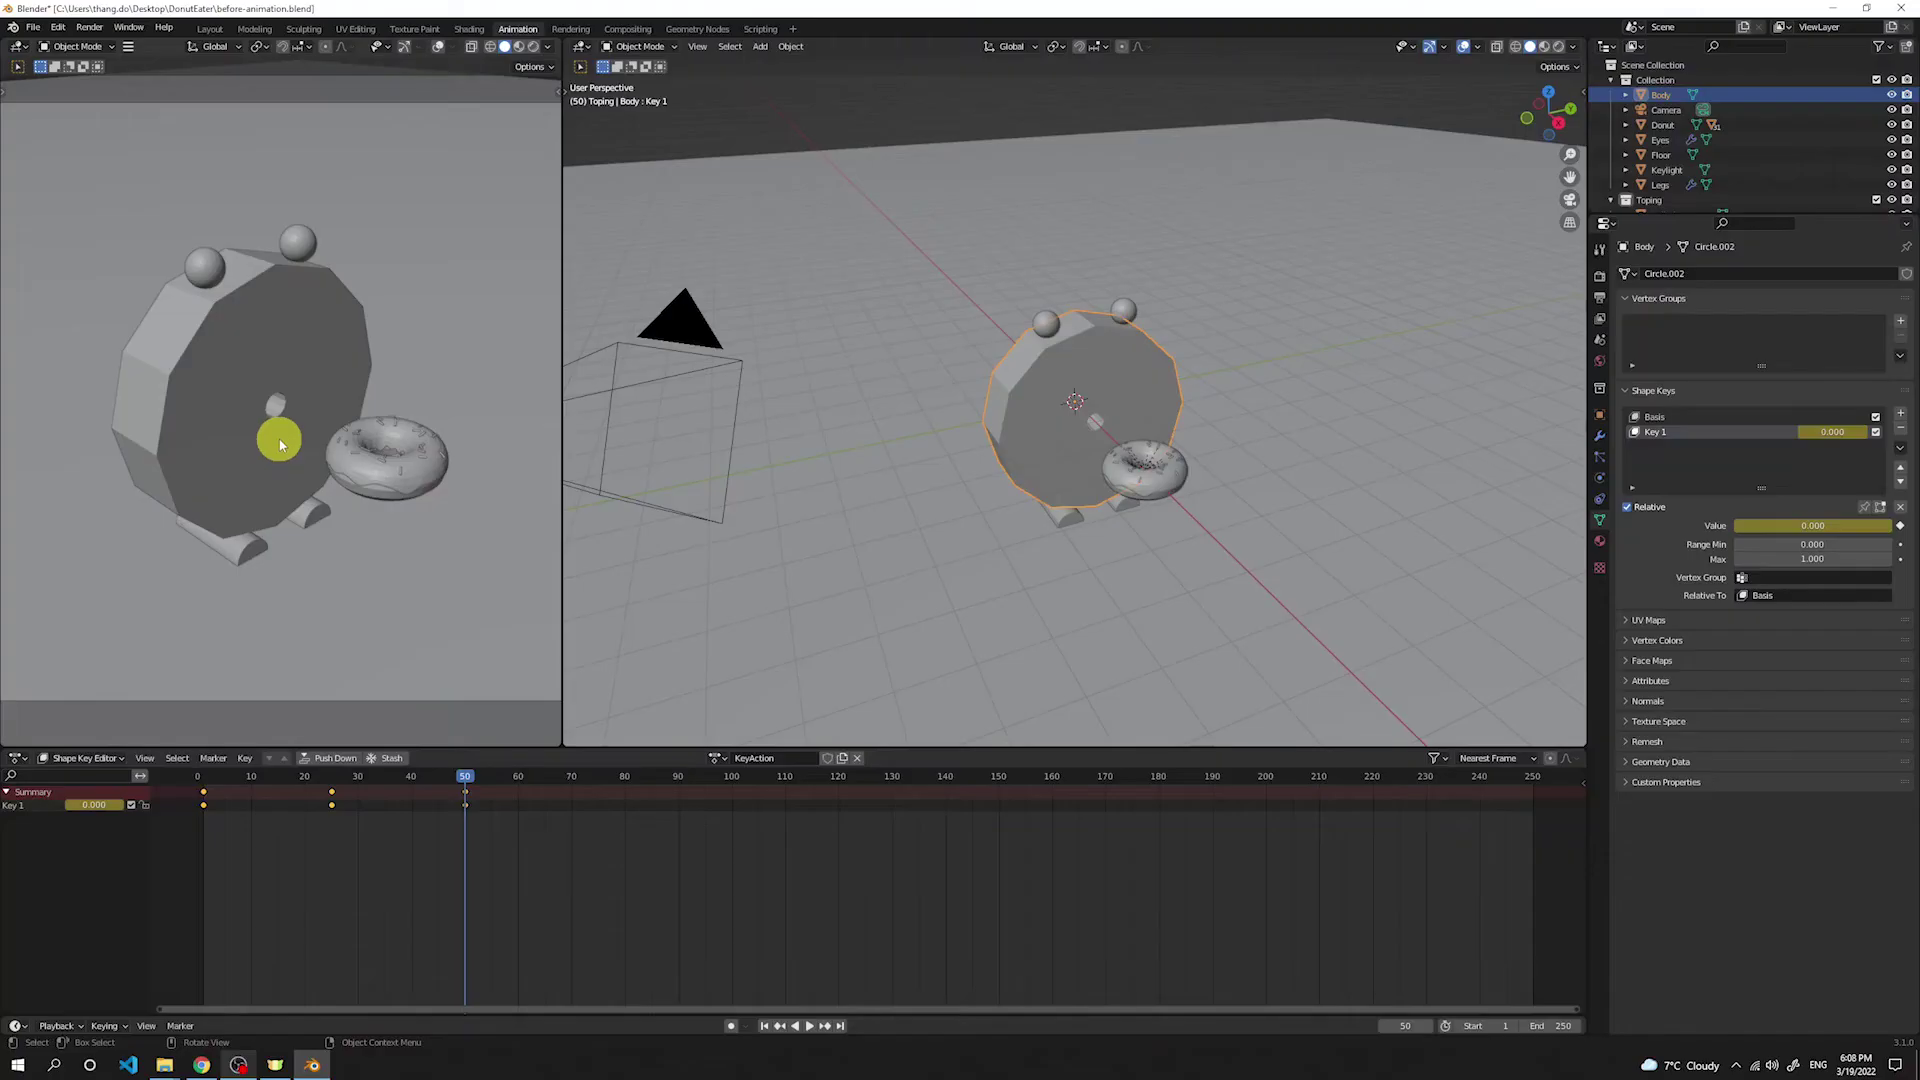
{"action": "key", "text": "KP_0"}
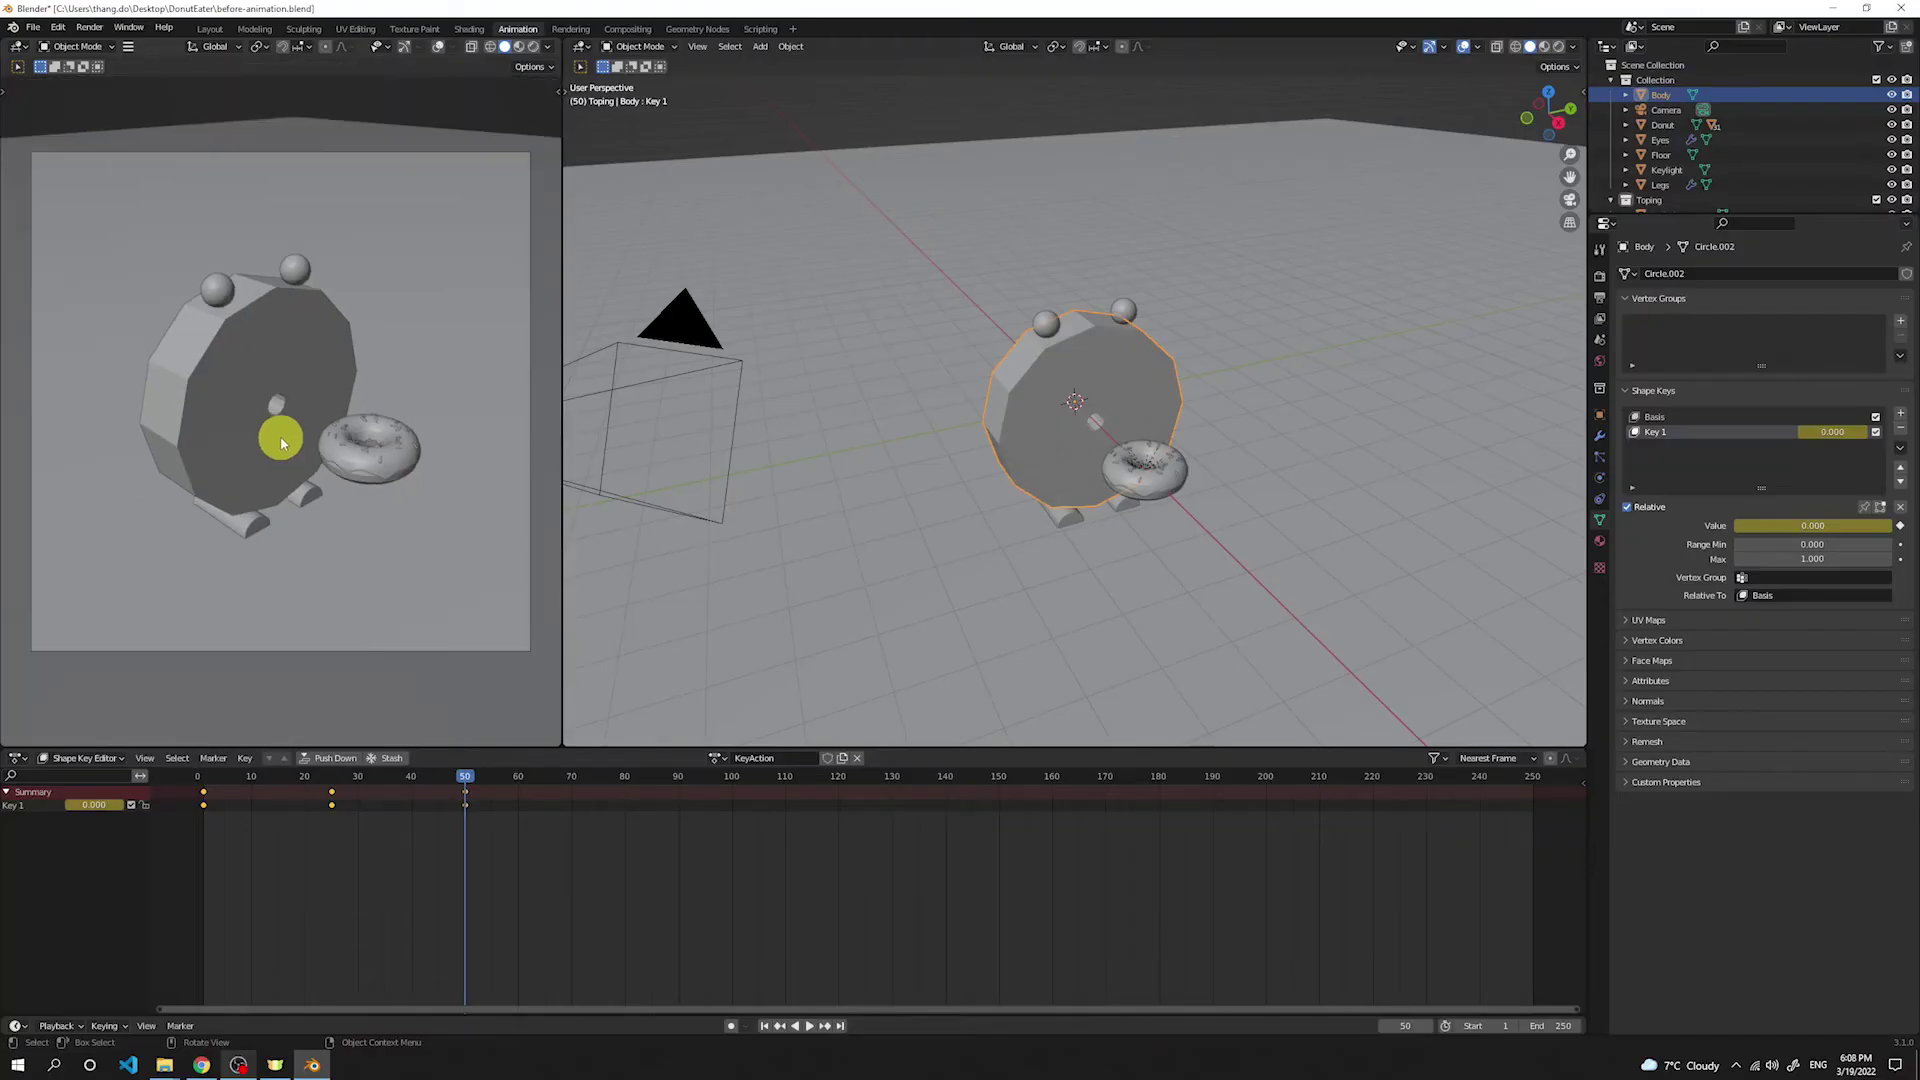
{"action": "scroll", "coordinate": [281, 443], "scroll_direction": "down", "scroll_amount": 1}
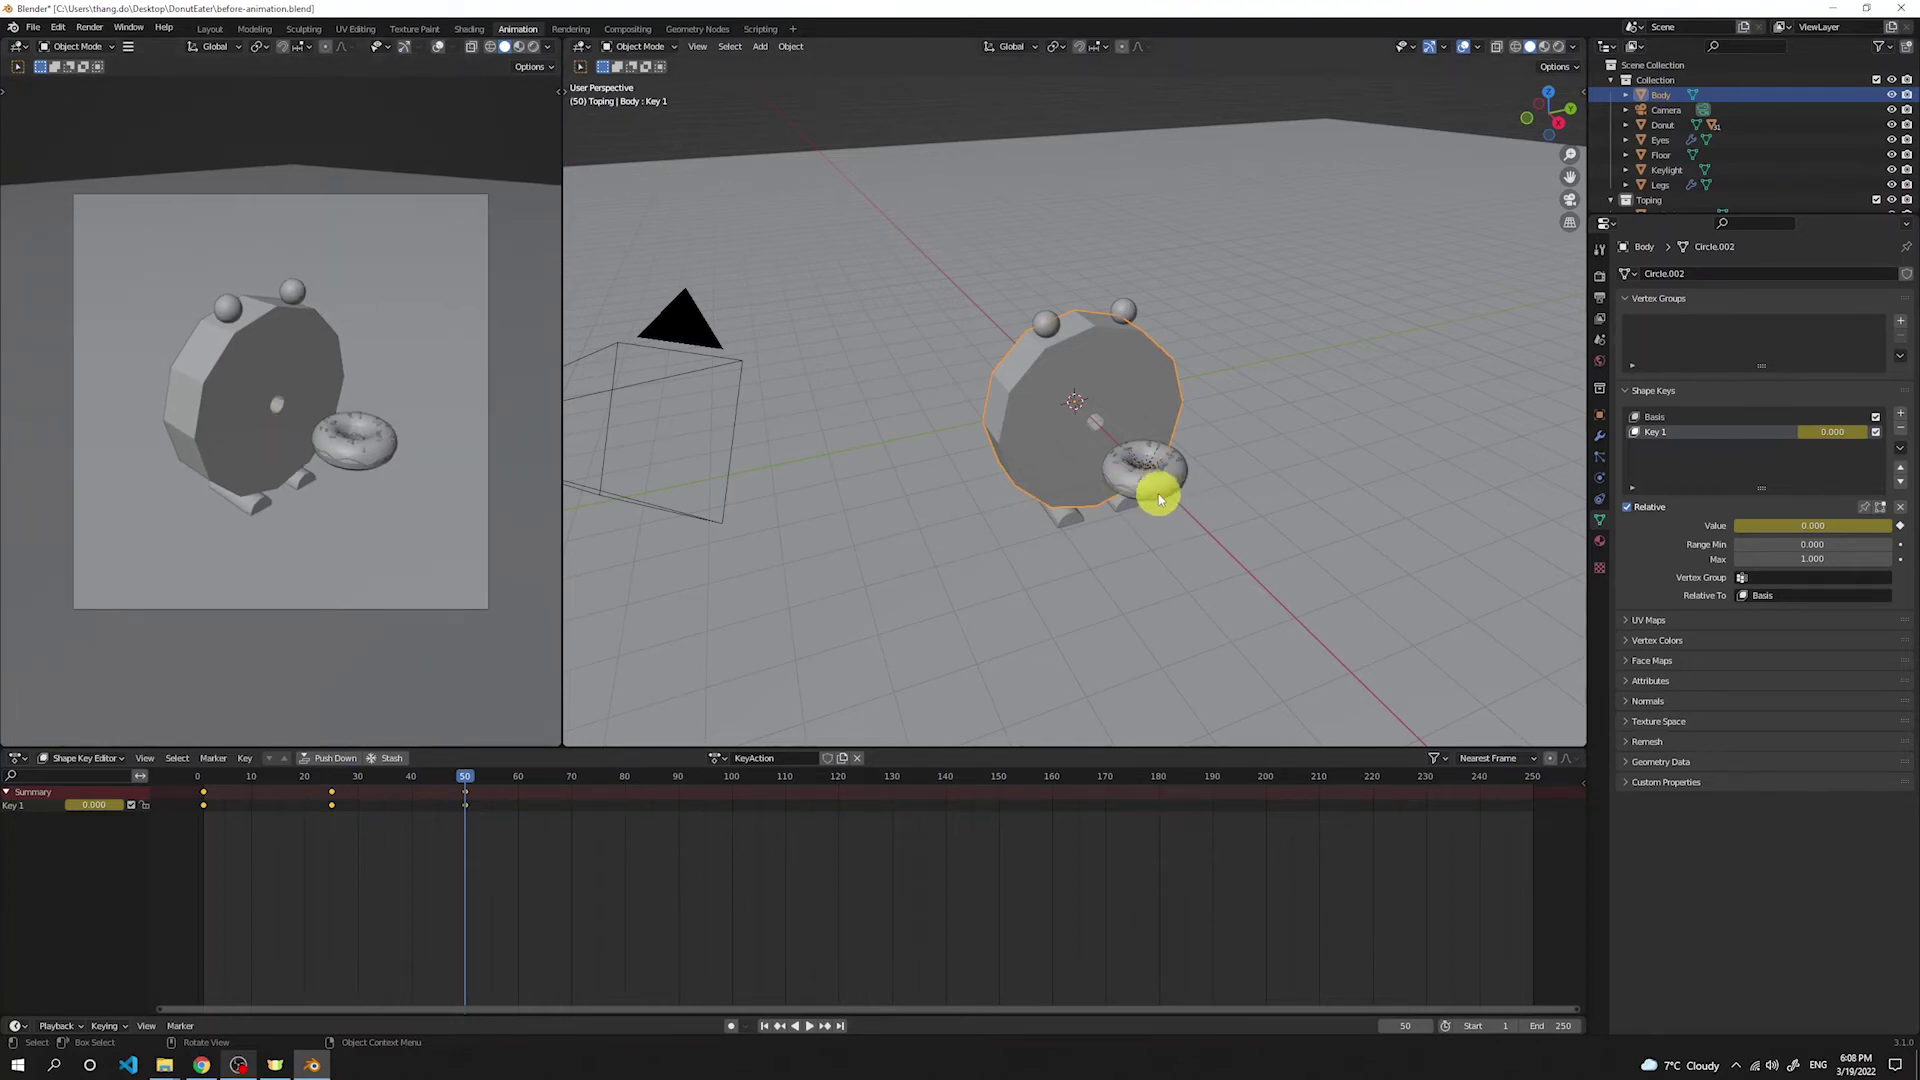
Step: Select the Donut object and switch the animation editor to Dope Sheet mode
{"action": "left_click", "coordinate": [1157, 497]}
{"action": "left_click", "coordinate": [79, 757]}
{"action": "left_click", "coordinate": [82, 776]}
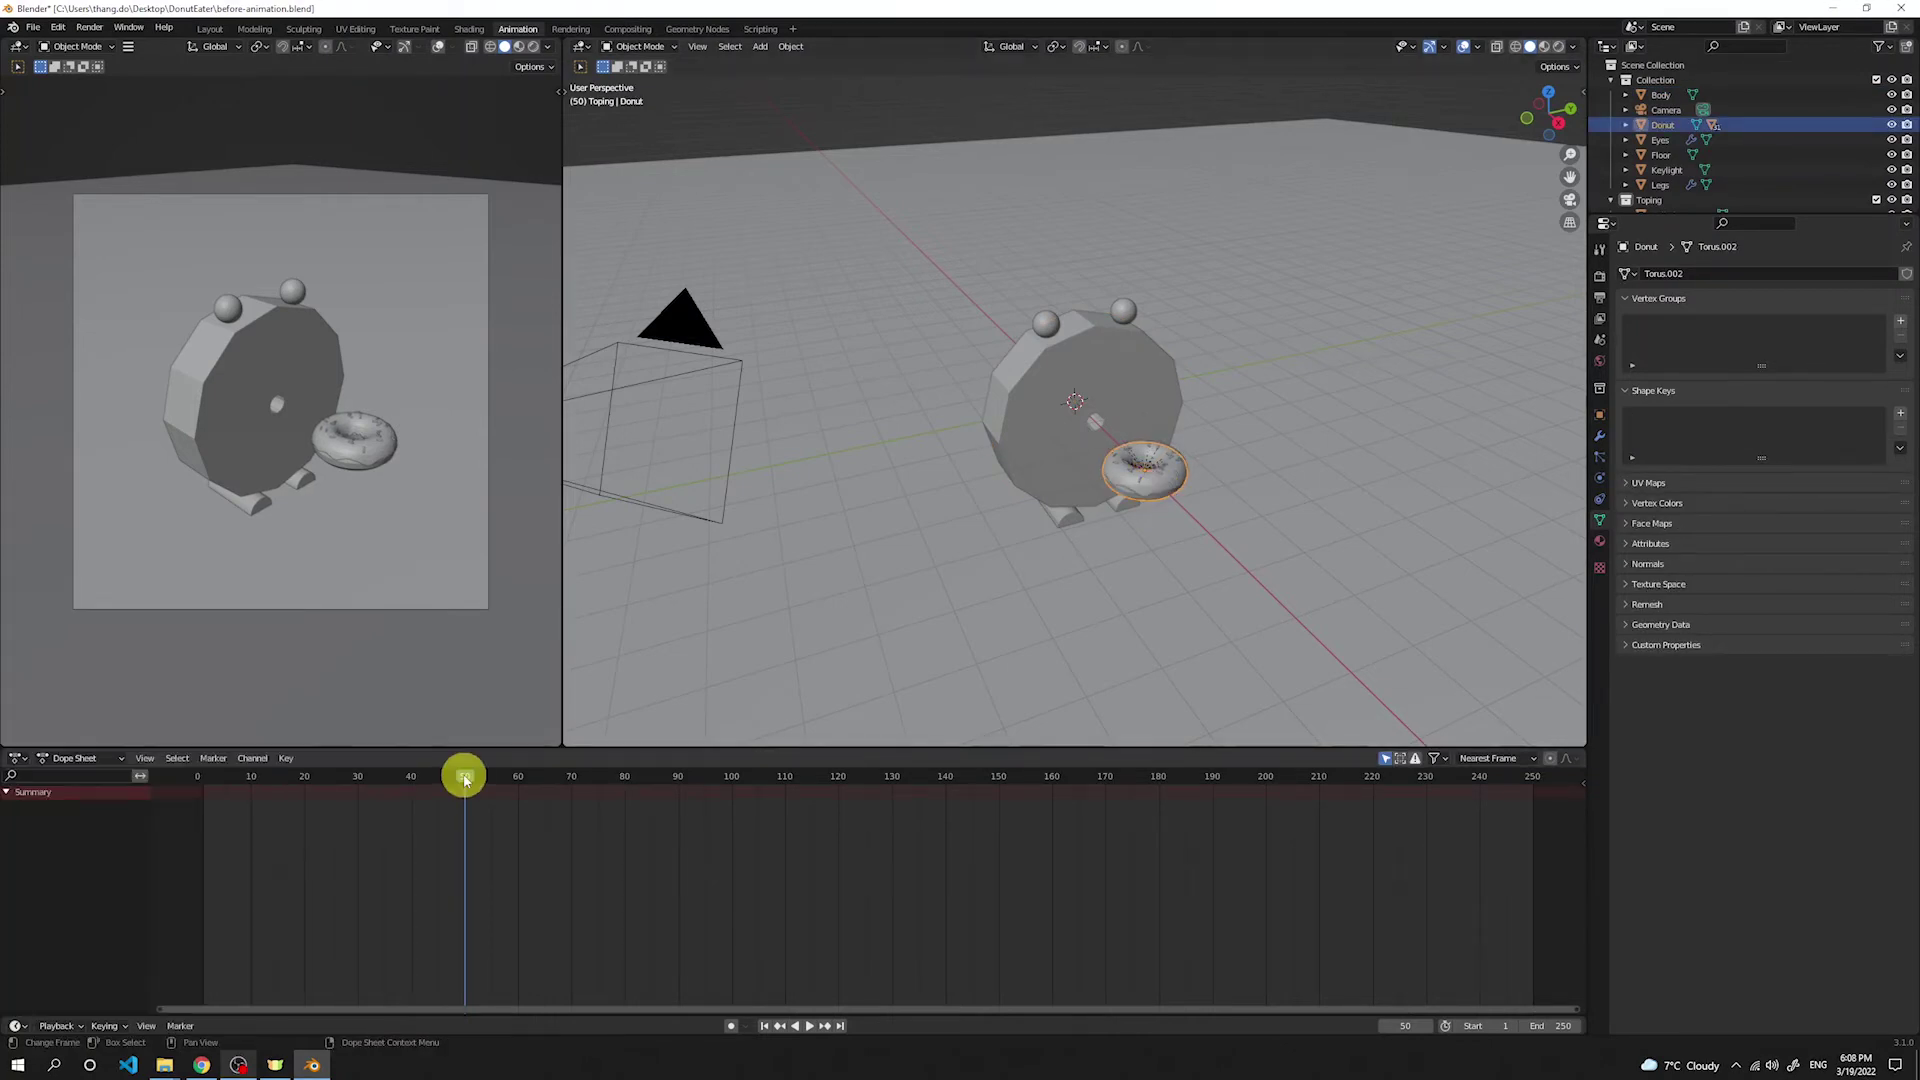
Step: At frame 1, move the donut along X out of the camera frame to about 6.58 m and keyframe its X location
{"action": "left_click_drag", "start_coordinate": [466, 778], "coordinate": [205, 778]}
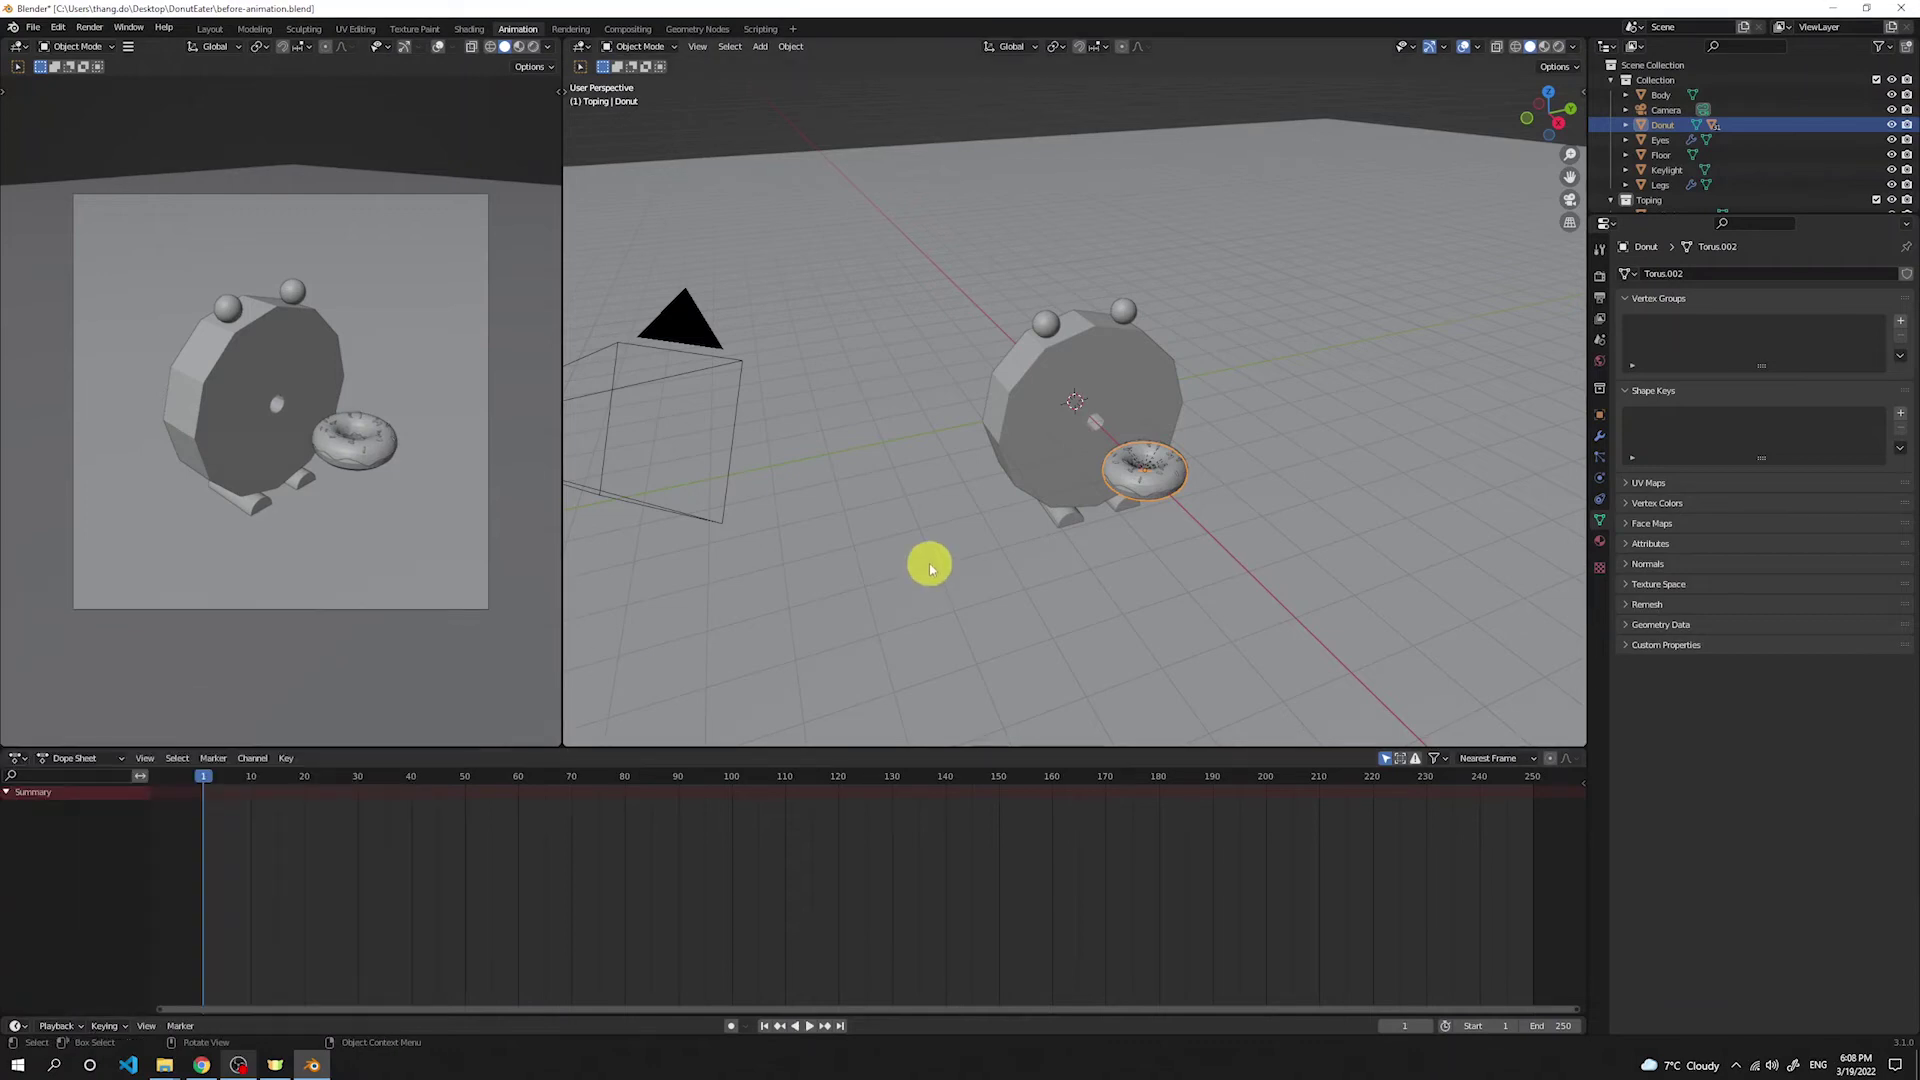
{"action": "key", "text": "g"}
{"action": "key", "text": "x"}
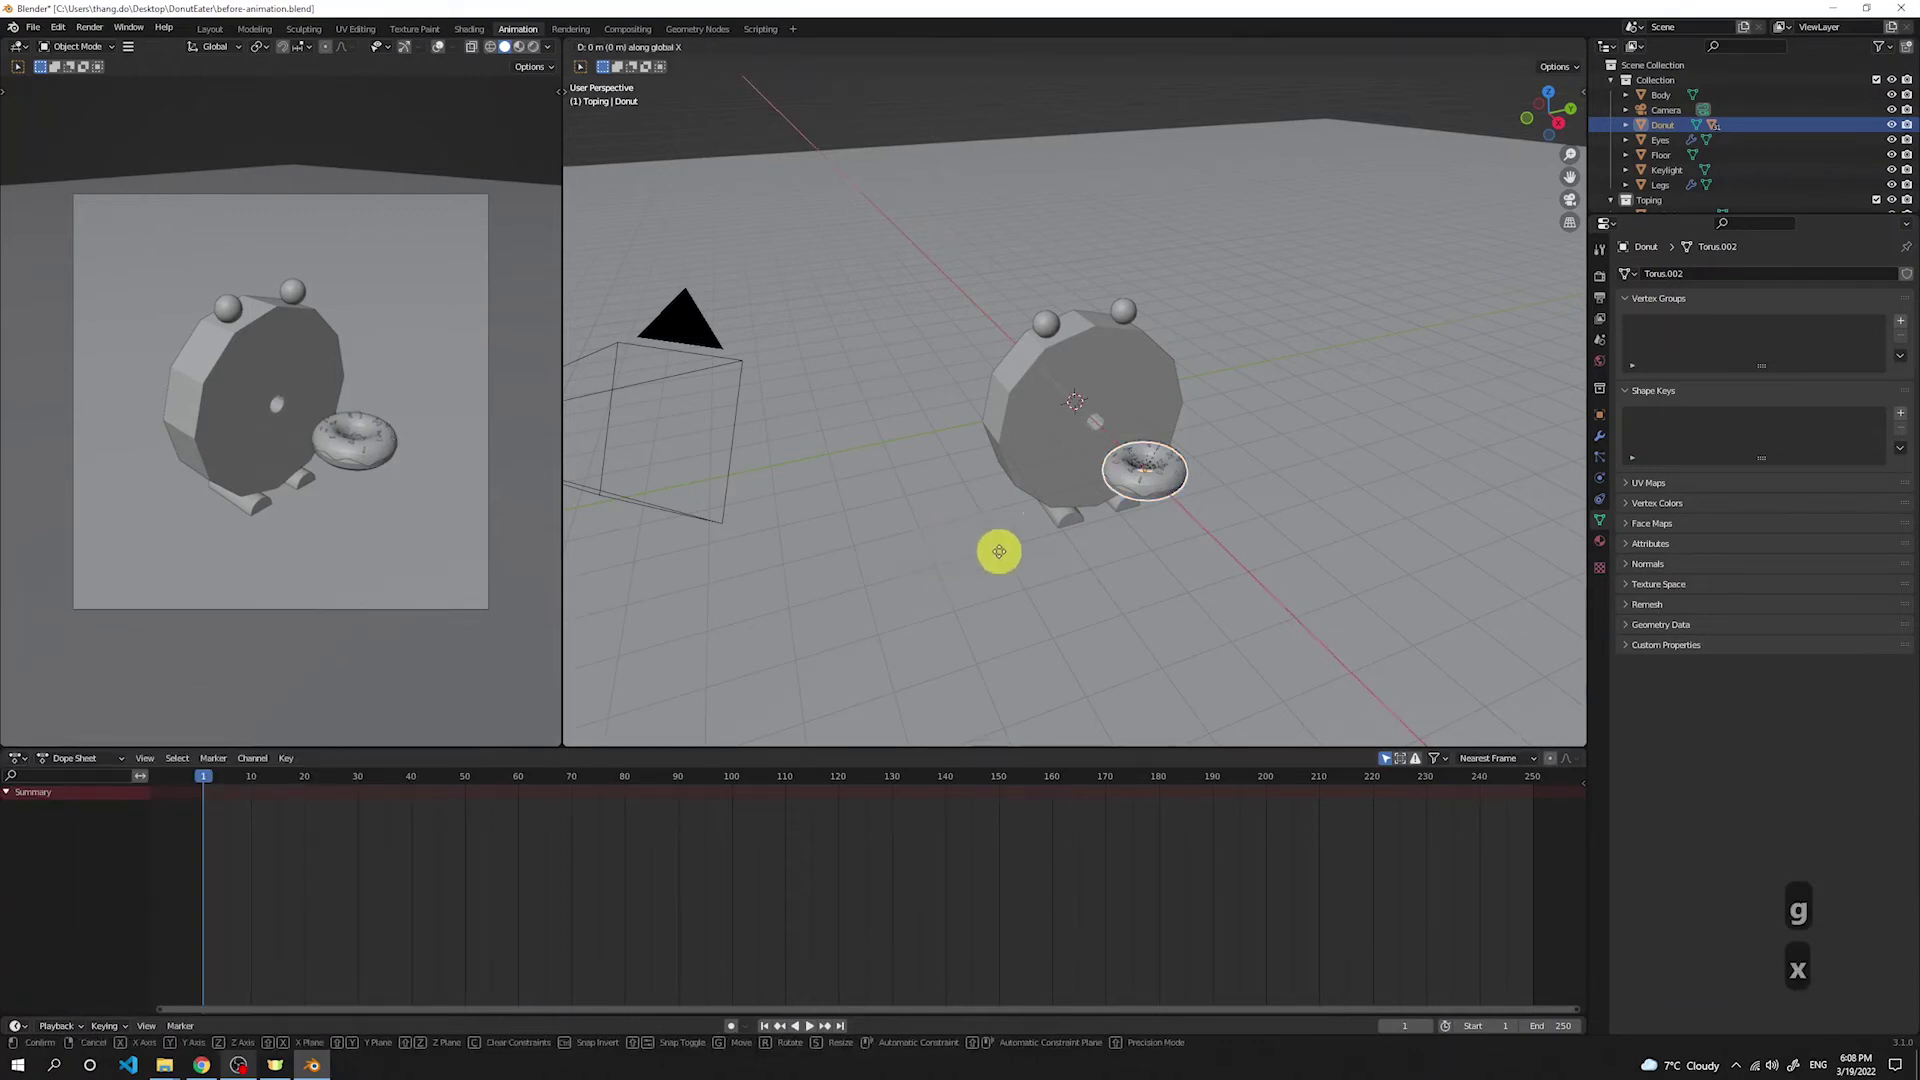
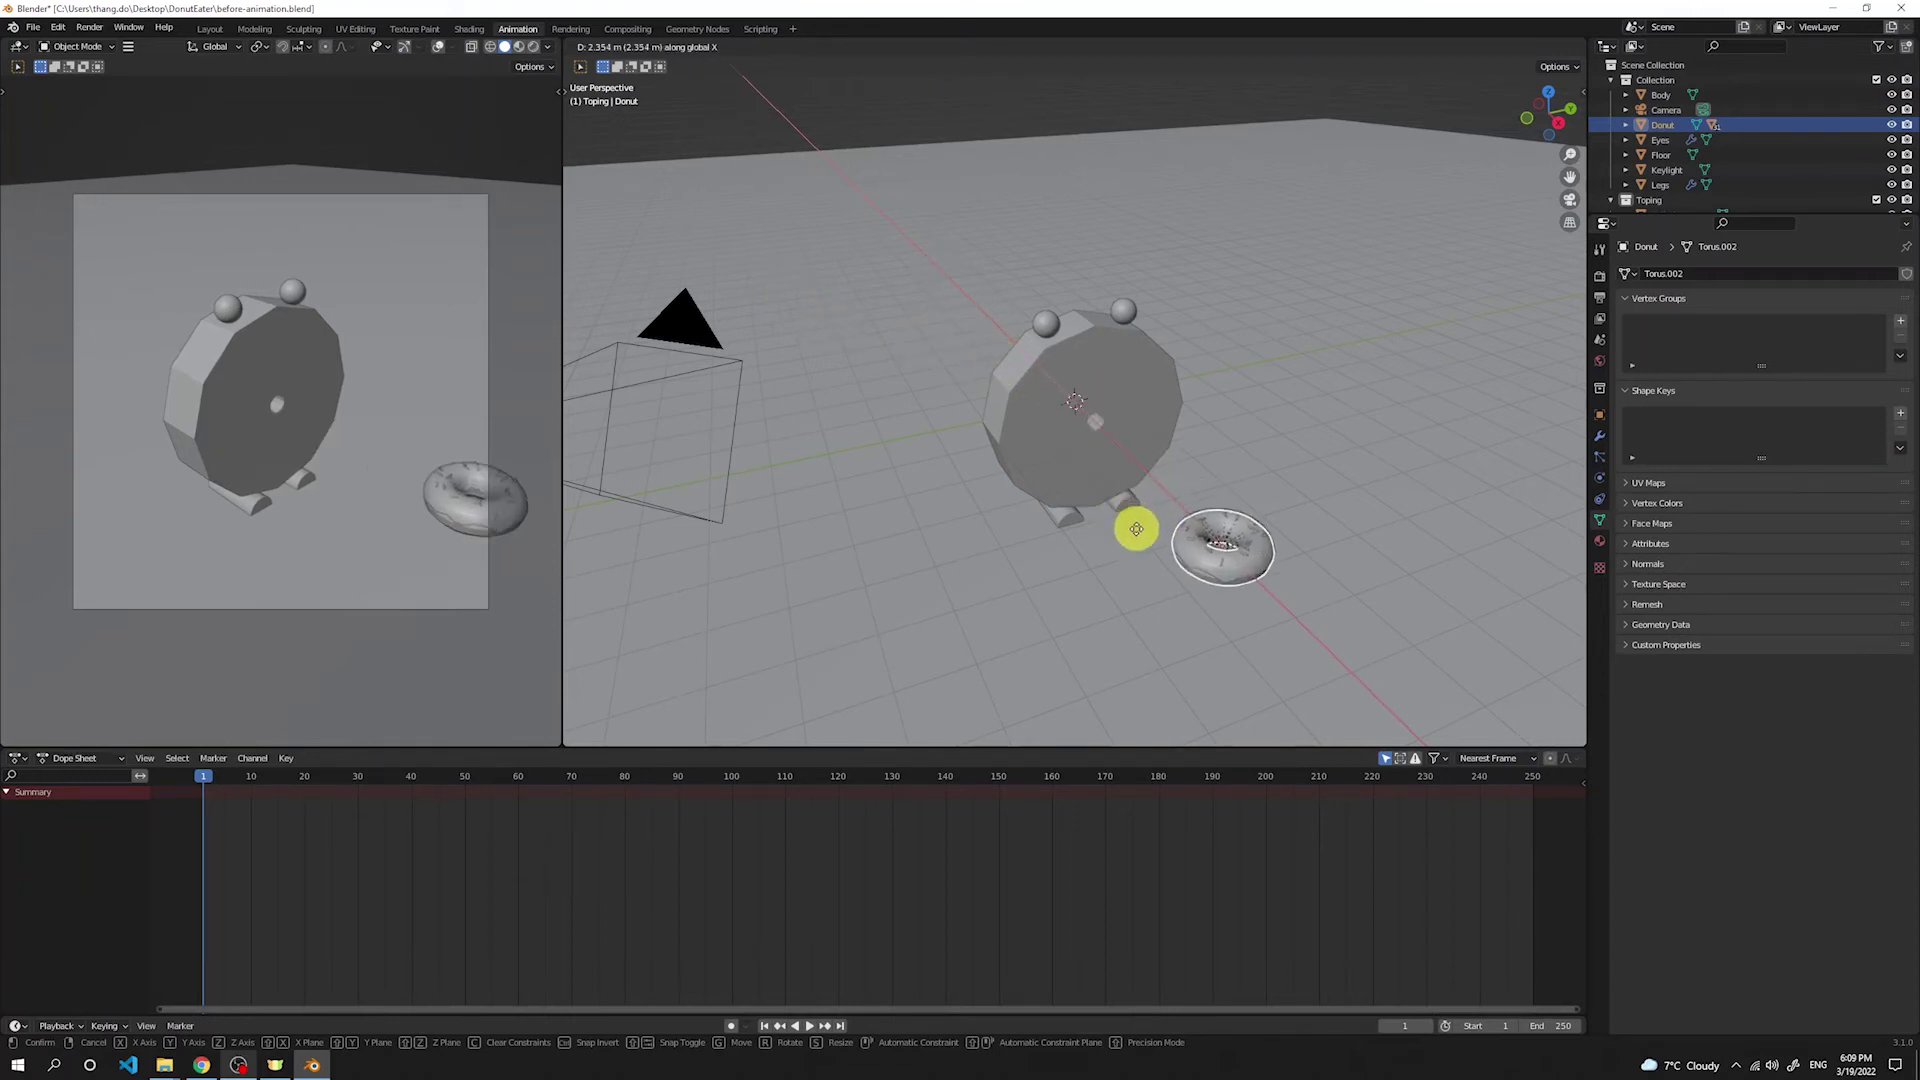
{"action": "left_click", "coordinate": [1181, 577]}
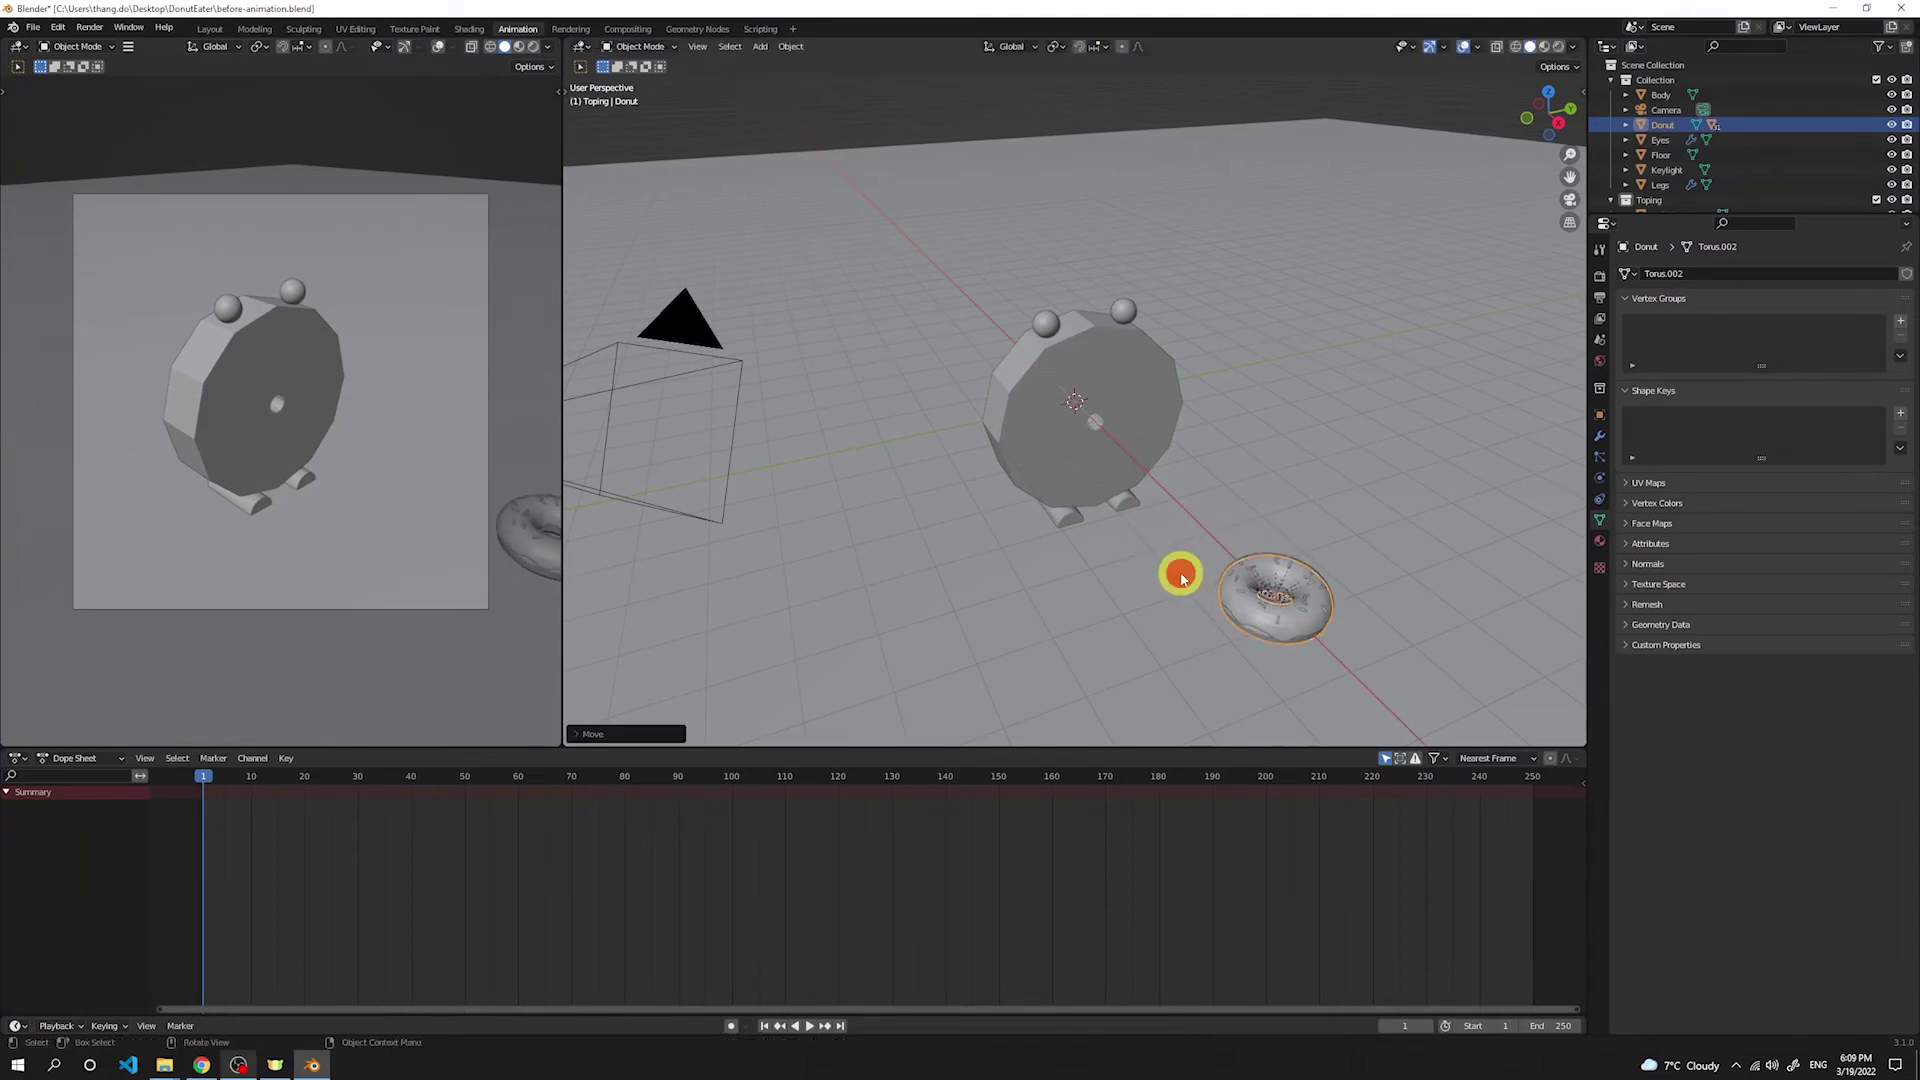
{"action": "left_click", "coordinate": [1600, 419]}
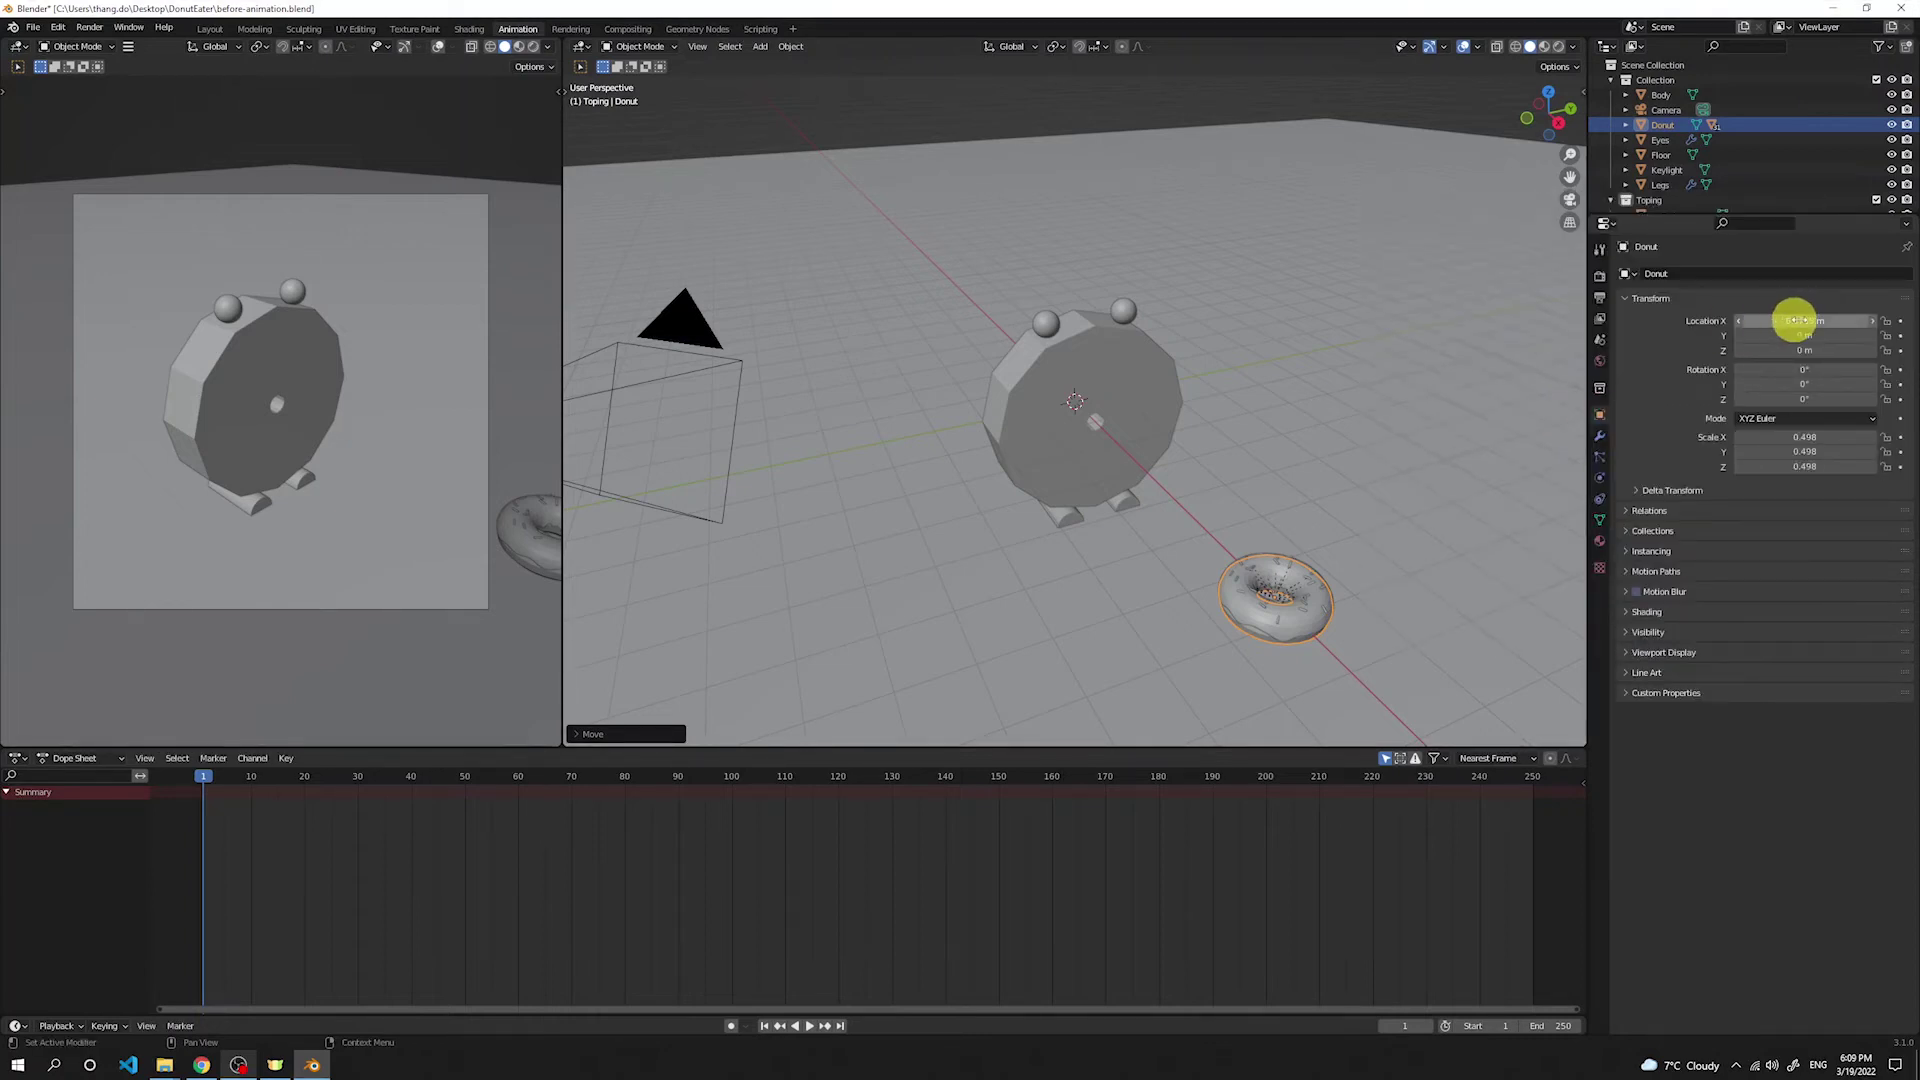
{"action": "left_click", "coordinate": [1899, 321]}
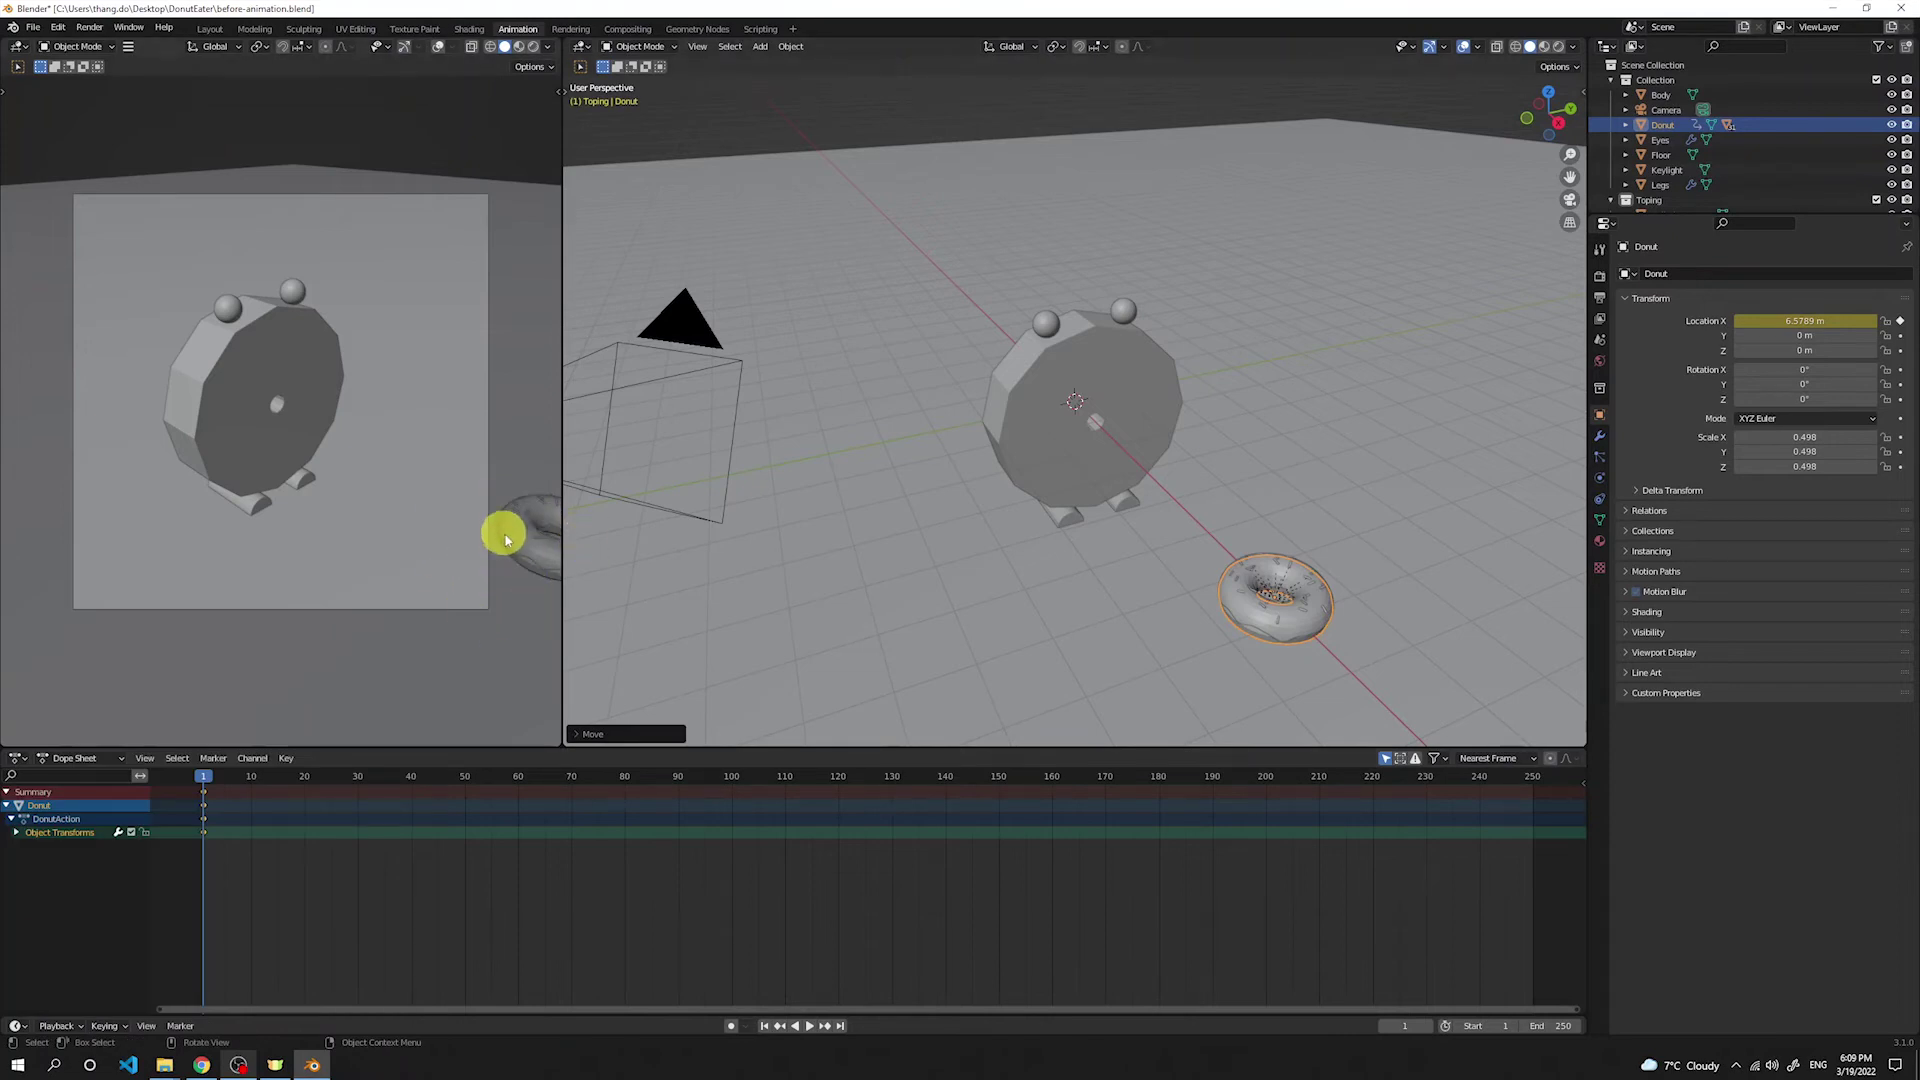
Step: At frame 25, move the donut along X into the open mouth at about 0.515 m and keyframe its X location
{"action": "left_click_drag", "start_coordinate": [228, 779], "coordinate": [328, 784]}
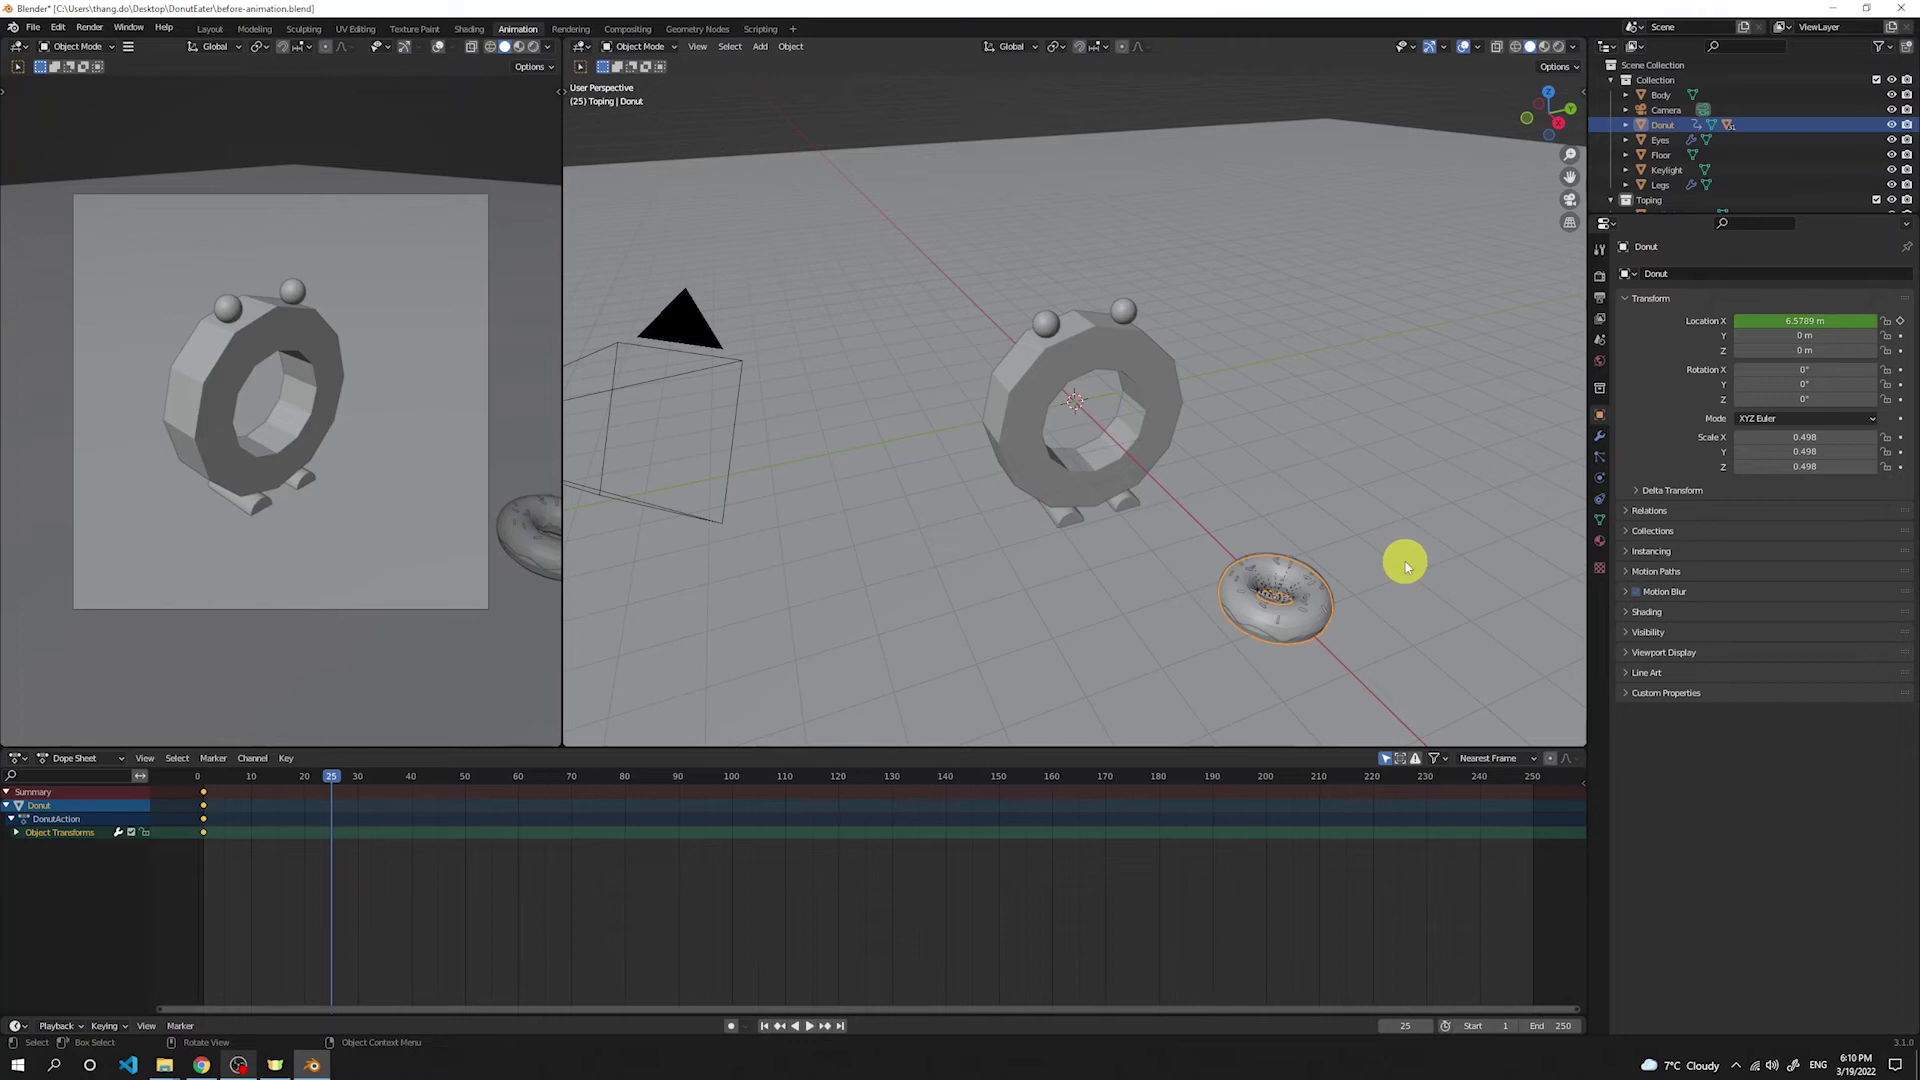
{"action": "key", "text": "g"}
{"action": "key", "text": "x"}
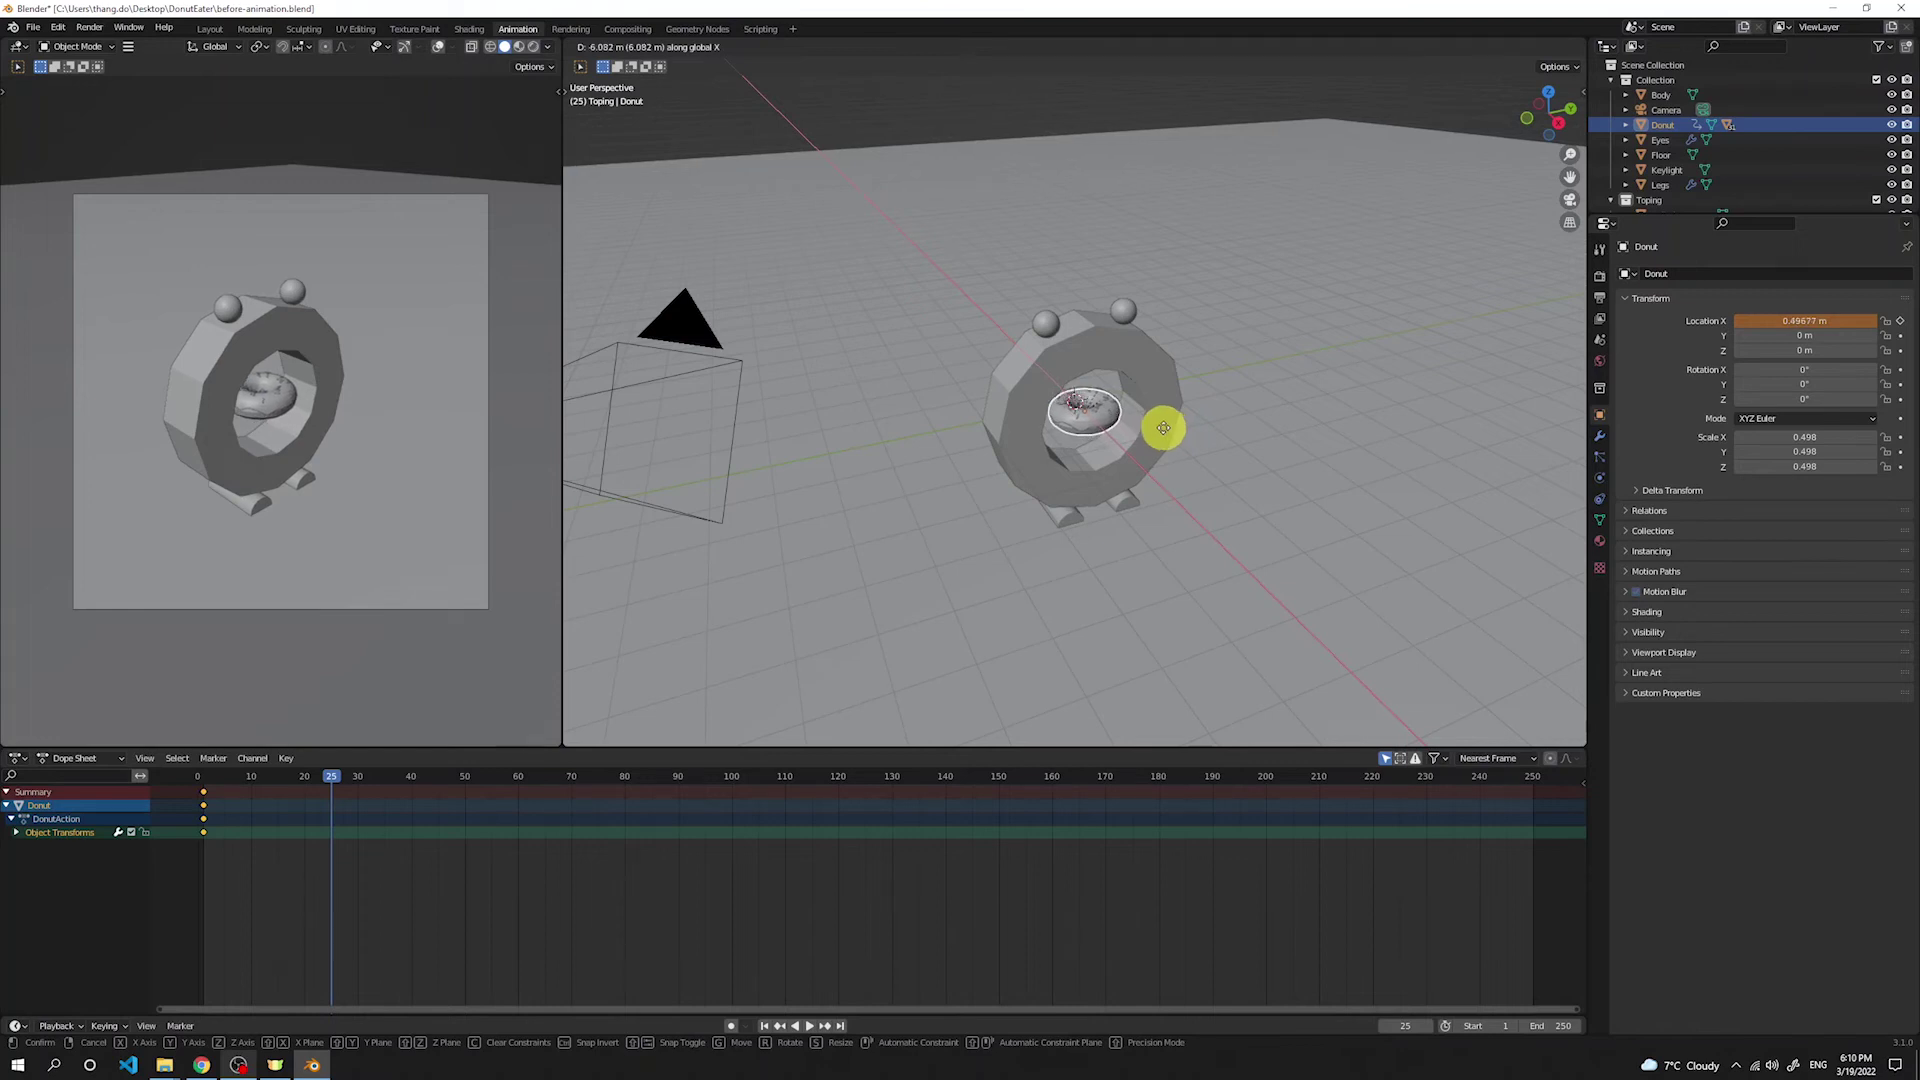
{"action": "left_click", "coordinate": [1156, 421]}
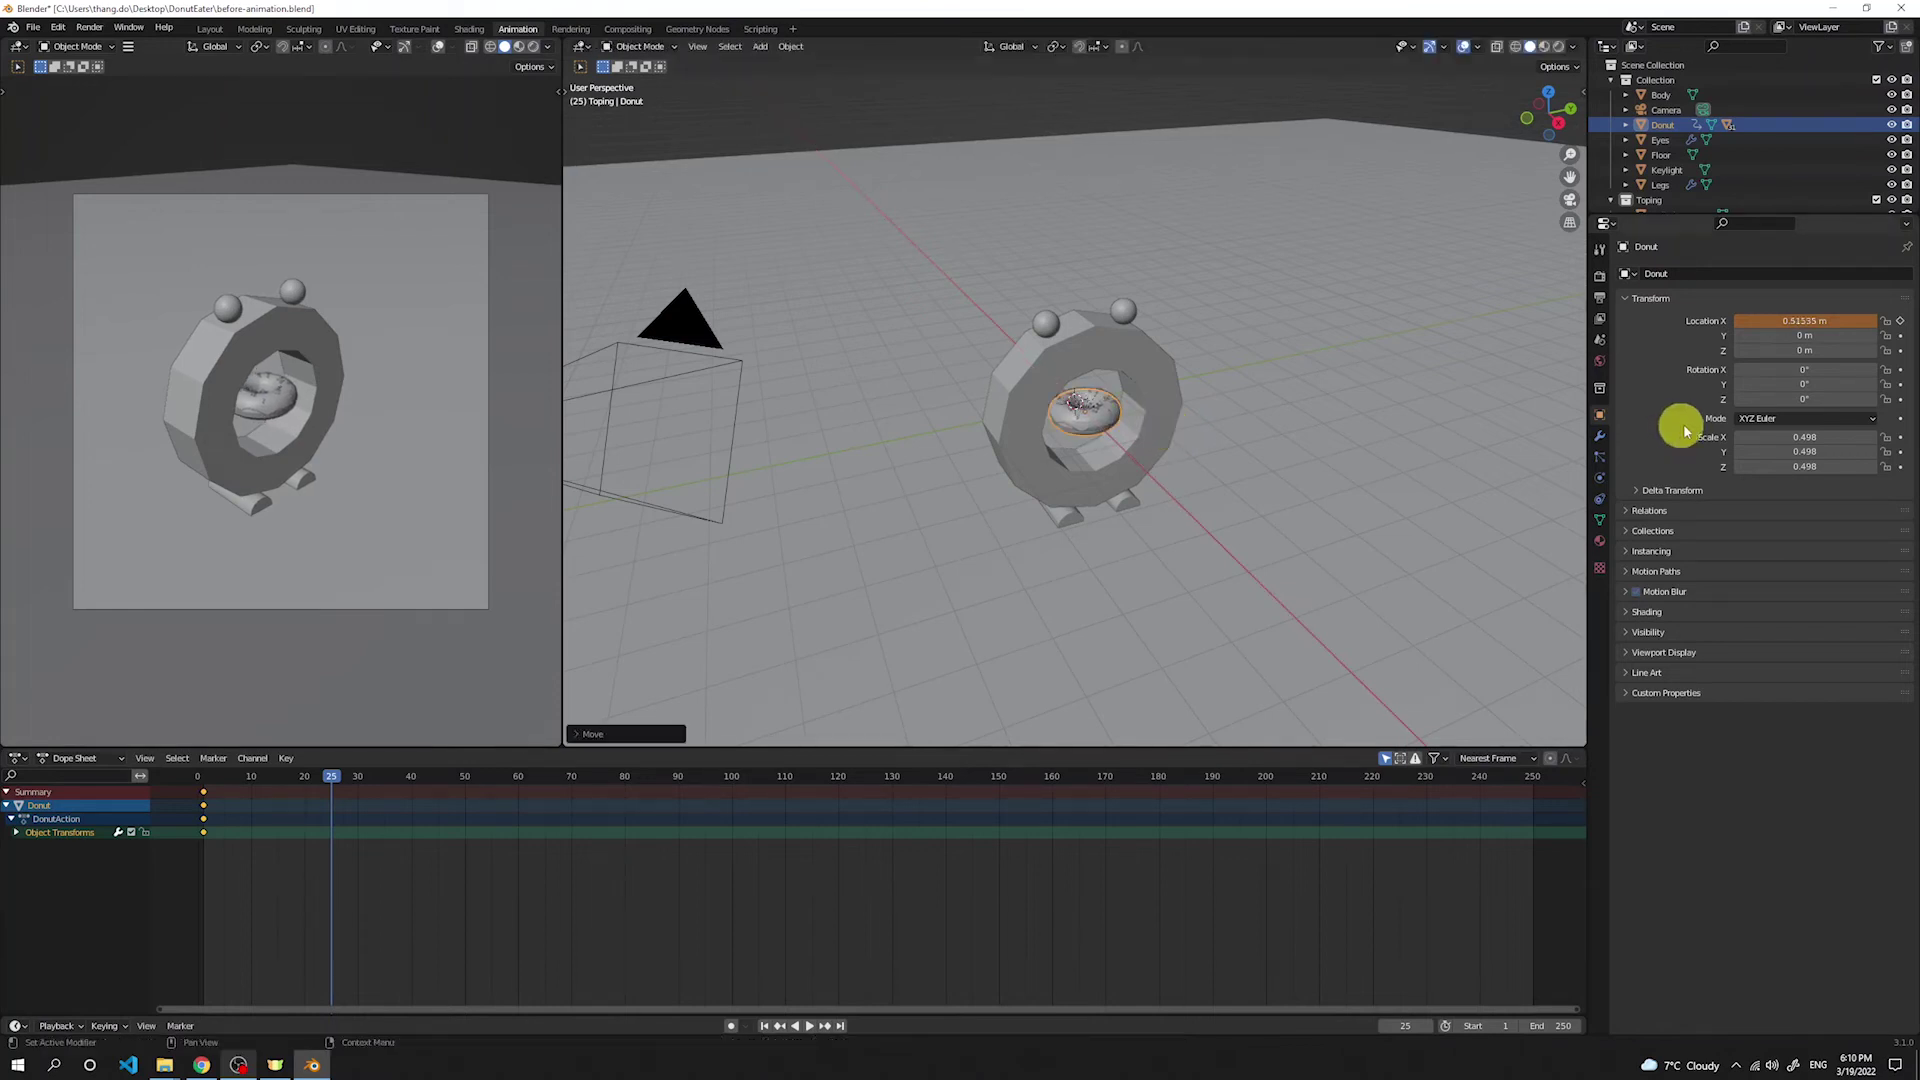
{"action": "left_click", "coordinate": [1895, 332]}
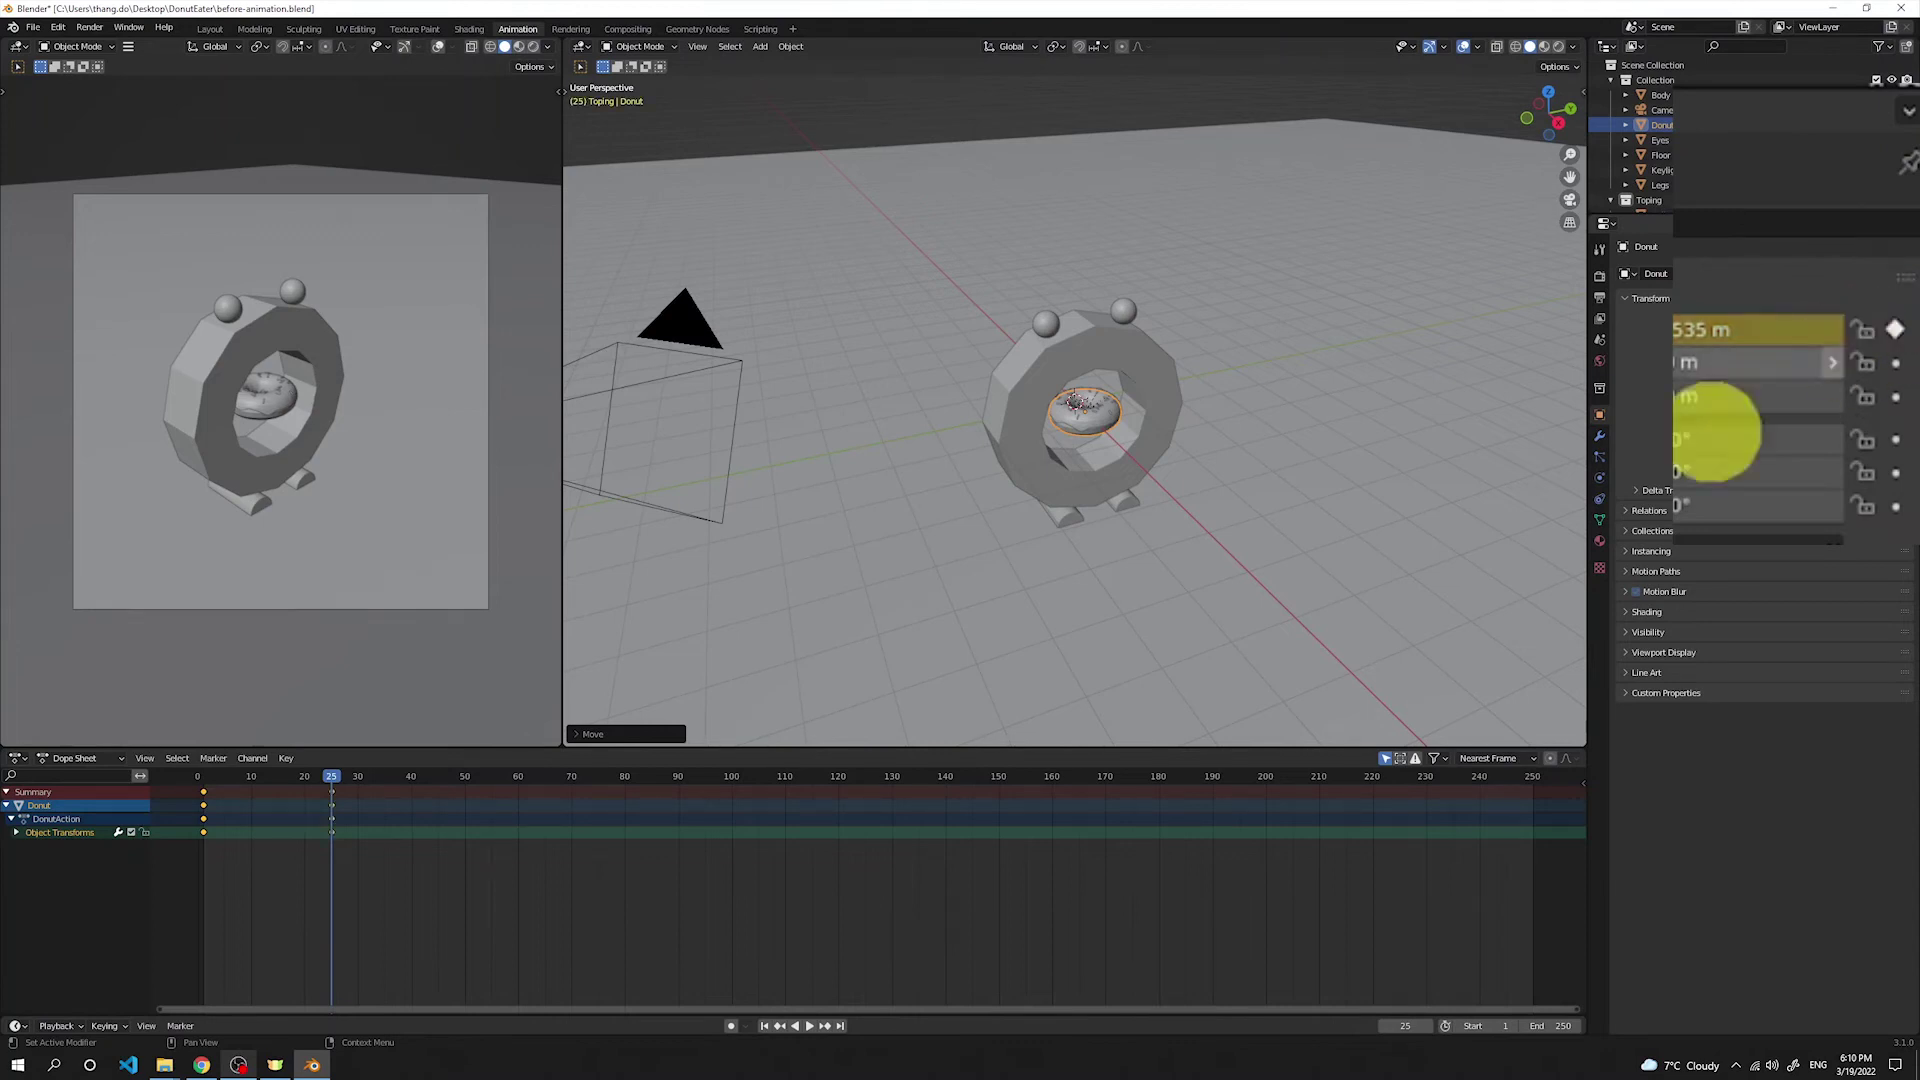
Step: At frame 50, move the donut along X behind the figure to about -10.44 m, keyframe its X location, and preview the motion
{"action": "left_click_drag", "start_coordinate": [331, 780], "coordinate": [465, 785]}
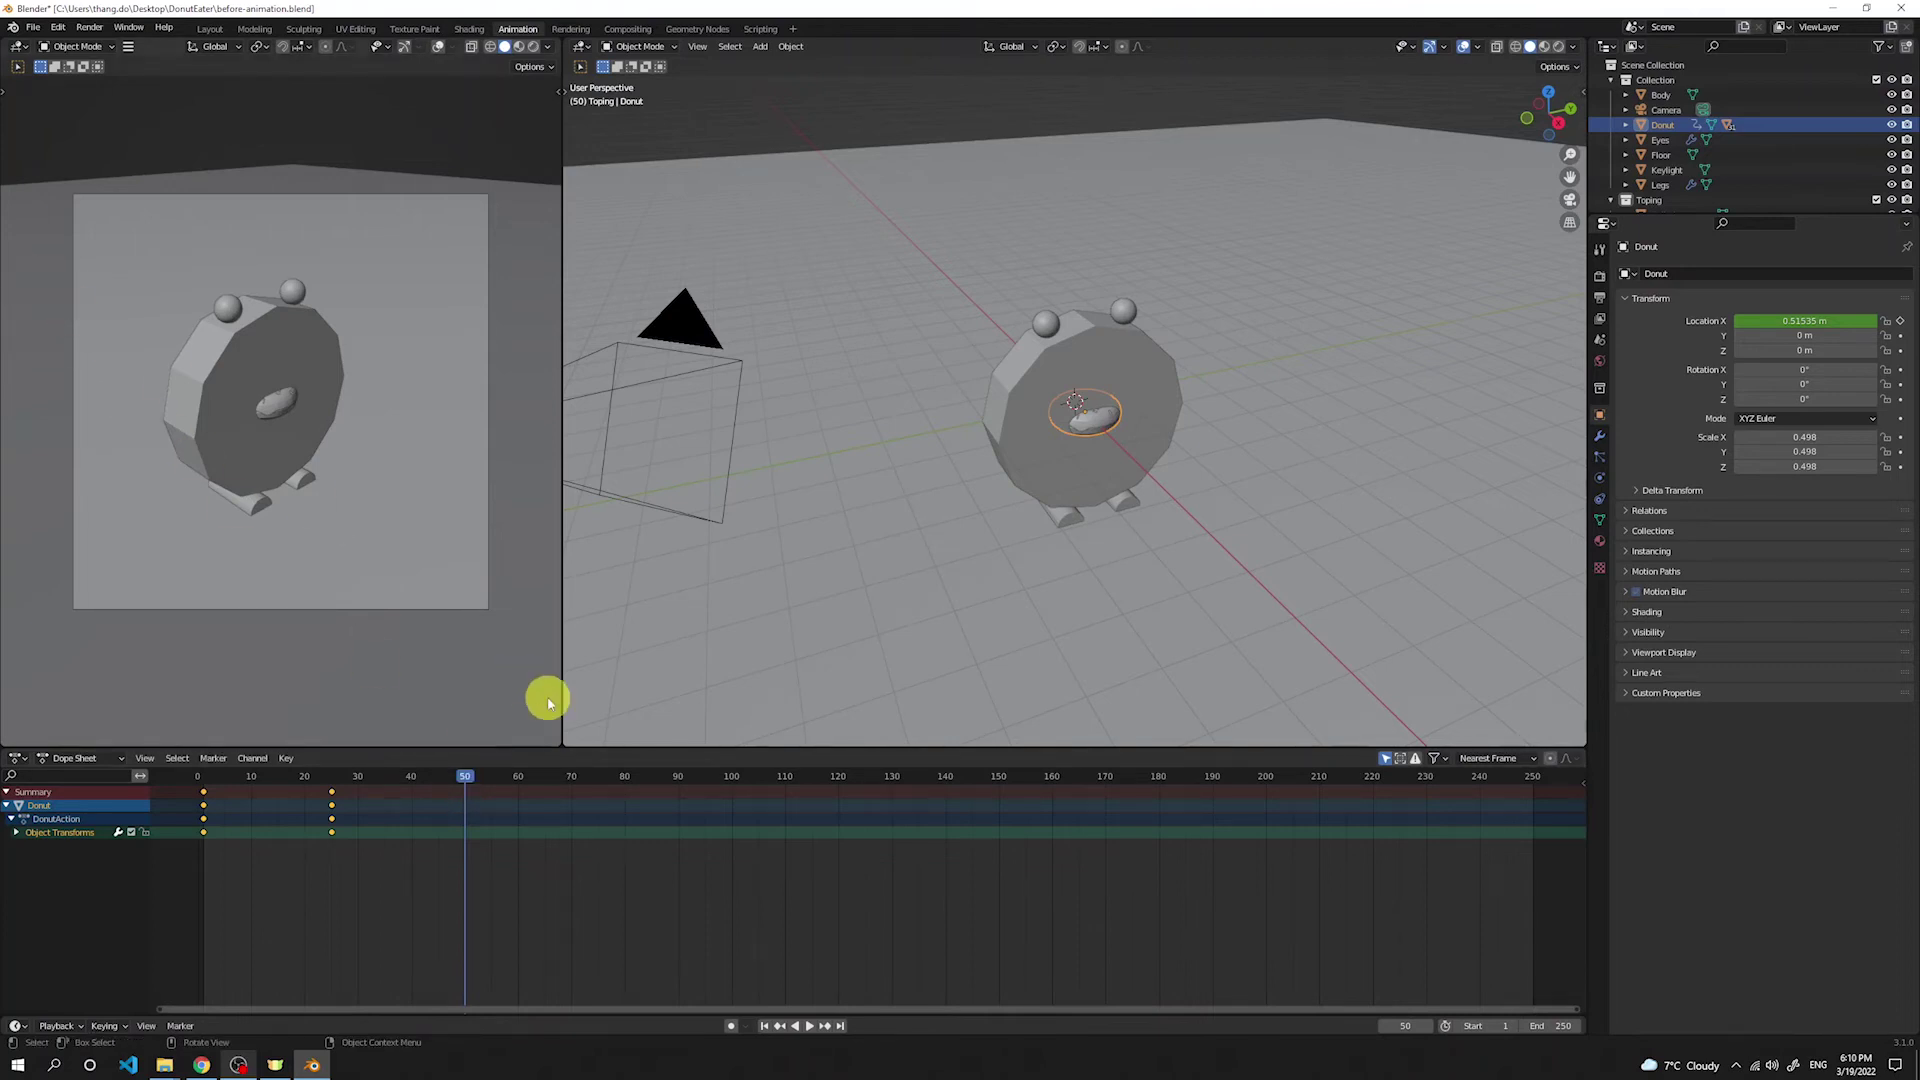
{"action": "key", "text": "g"}
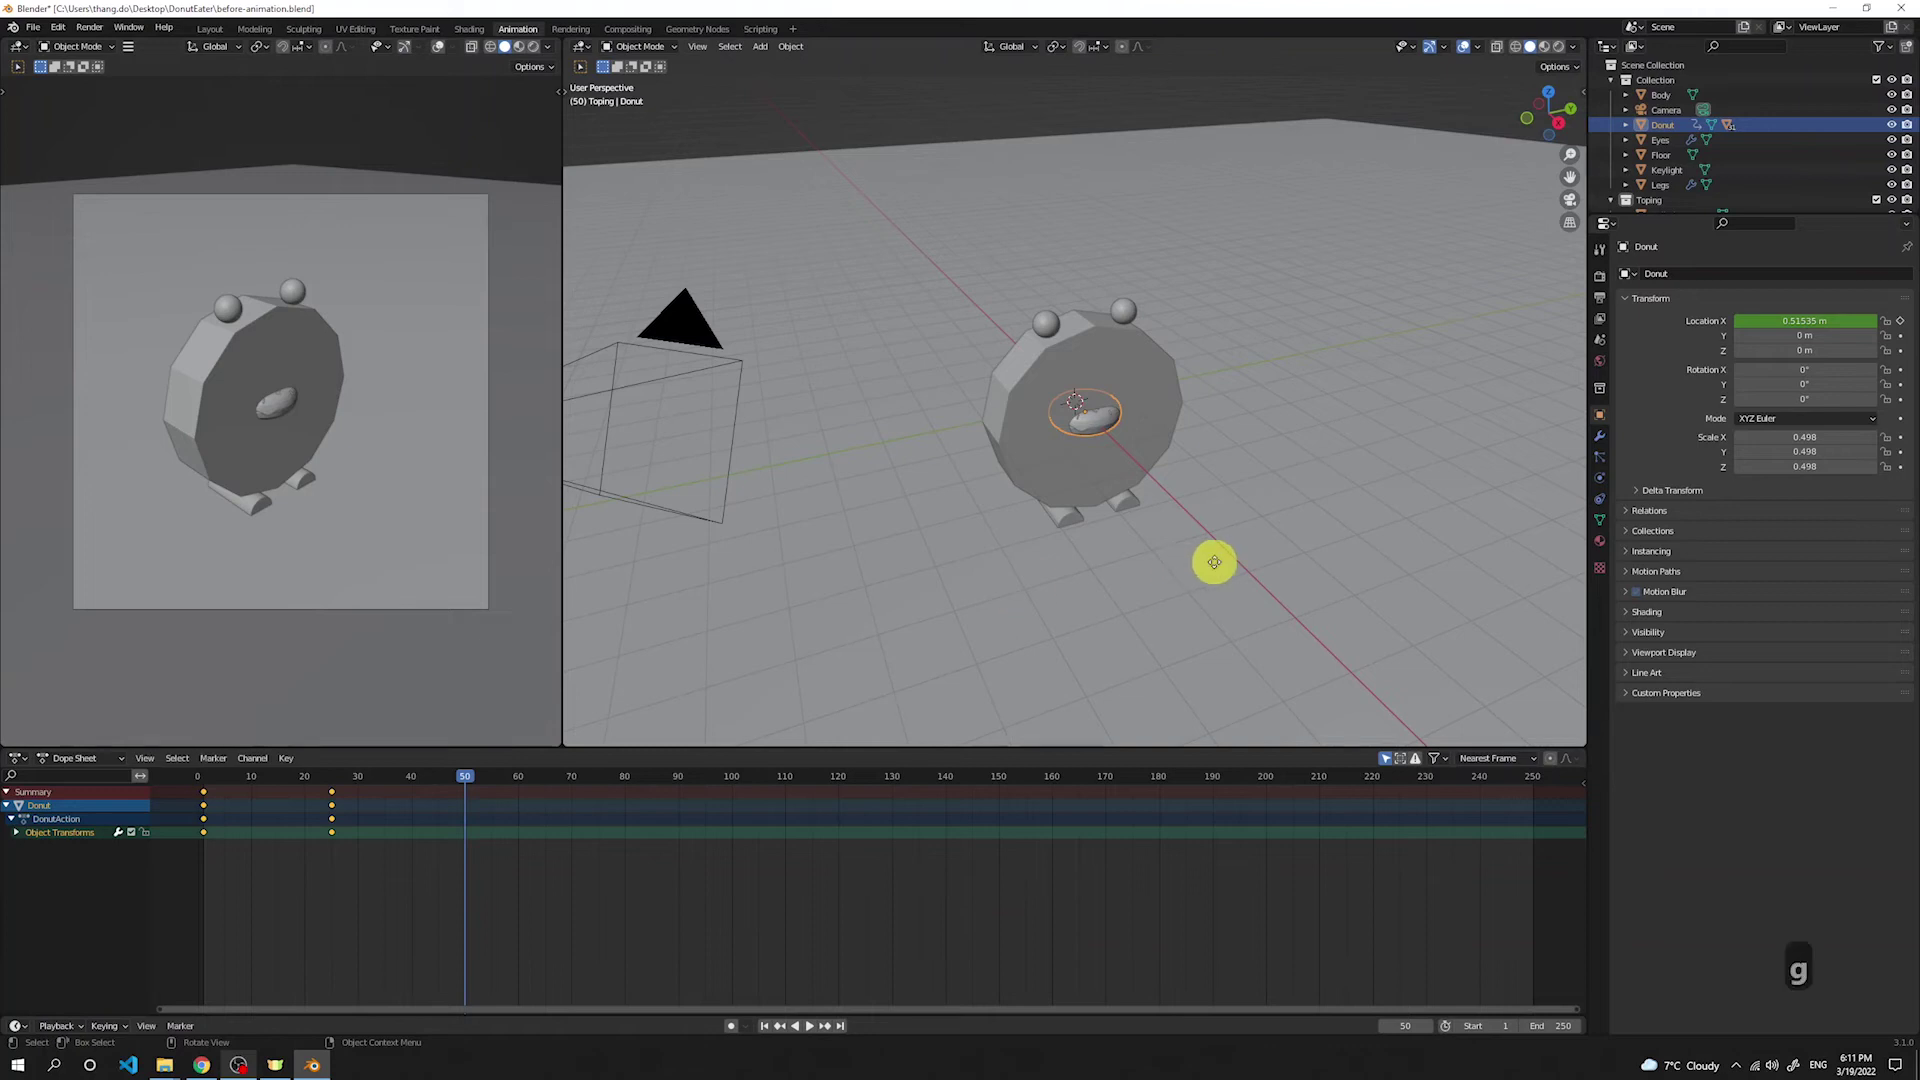
{"action": "key", "text": "x"}
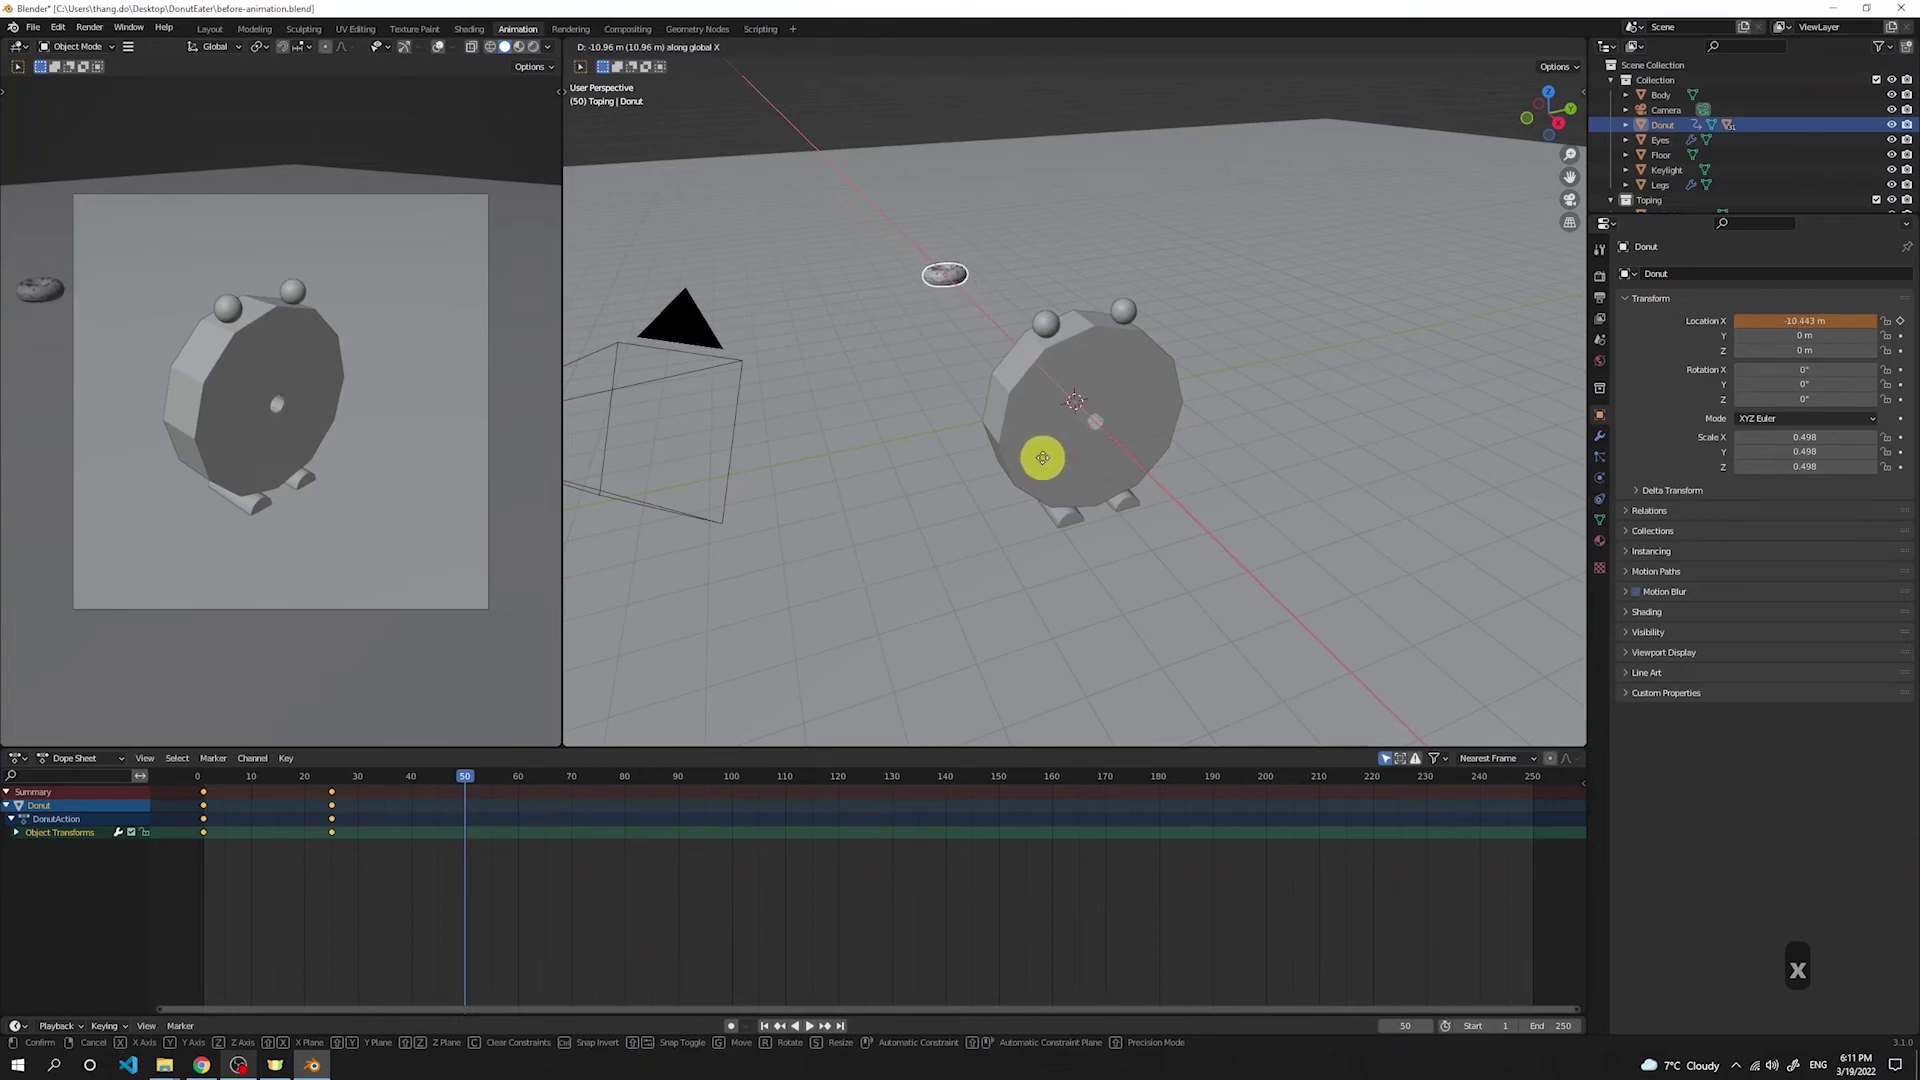
{"action": "left_click", "coordinate": [1043, 459]}
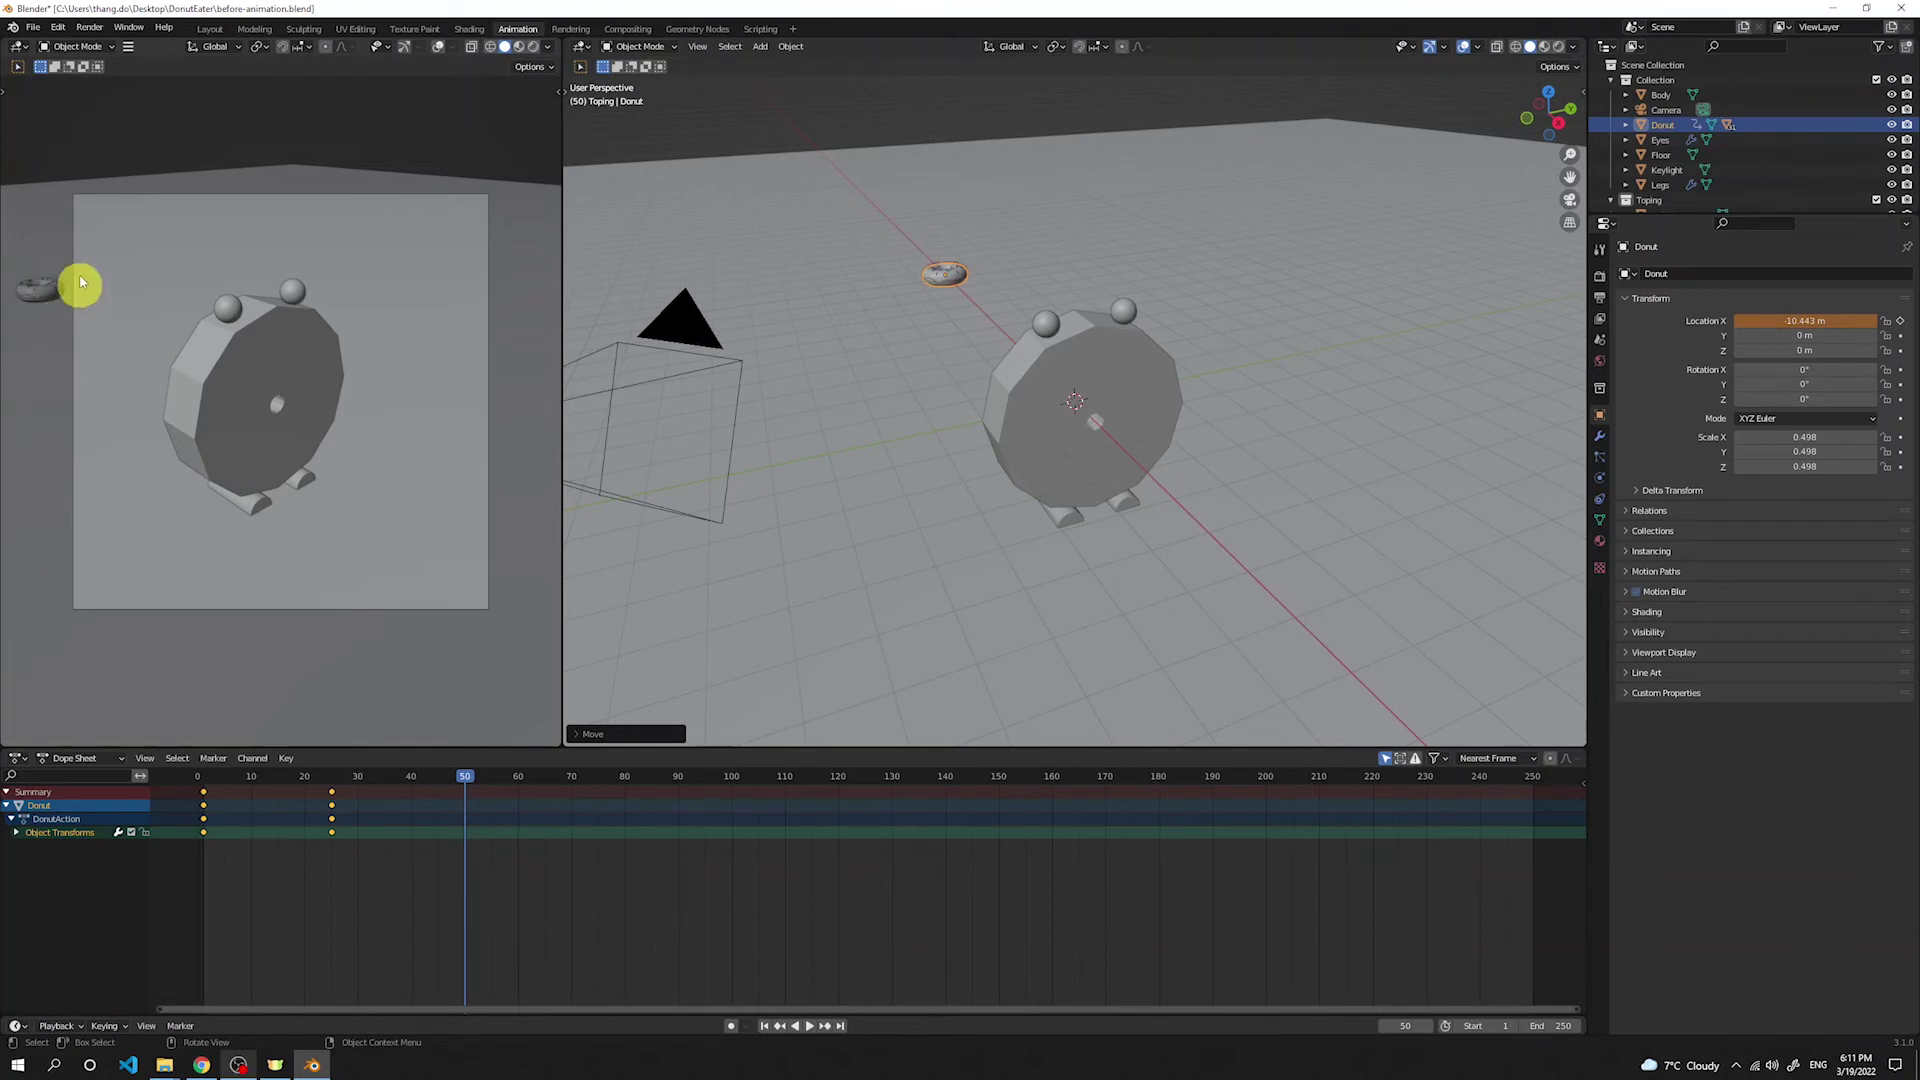
{"action": "left_click", "coordinate": [1897, 323]}
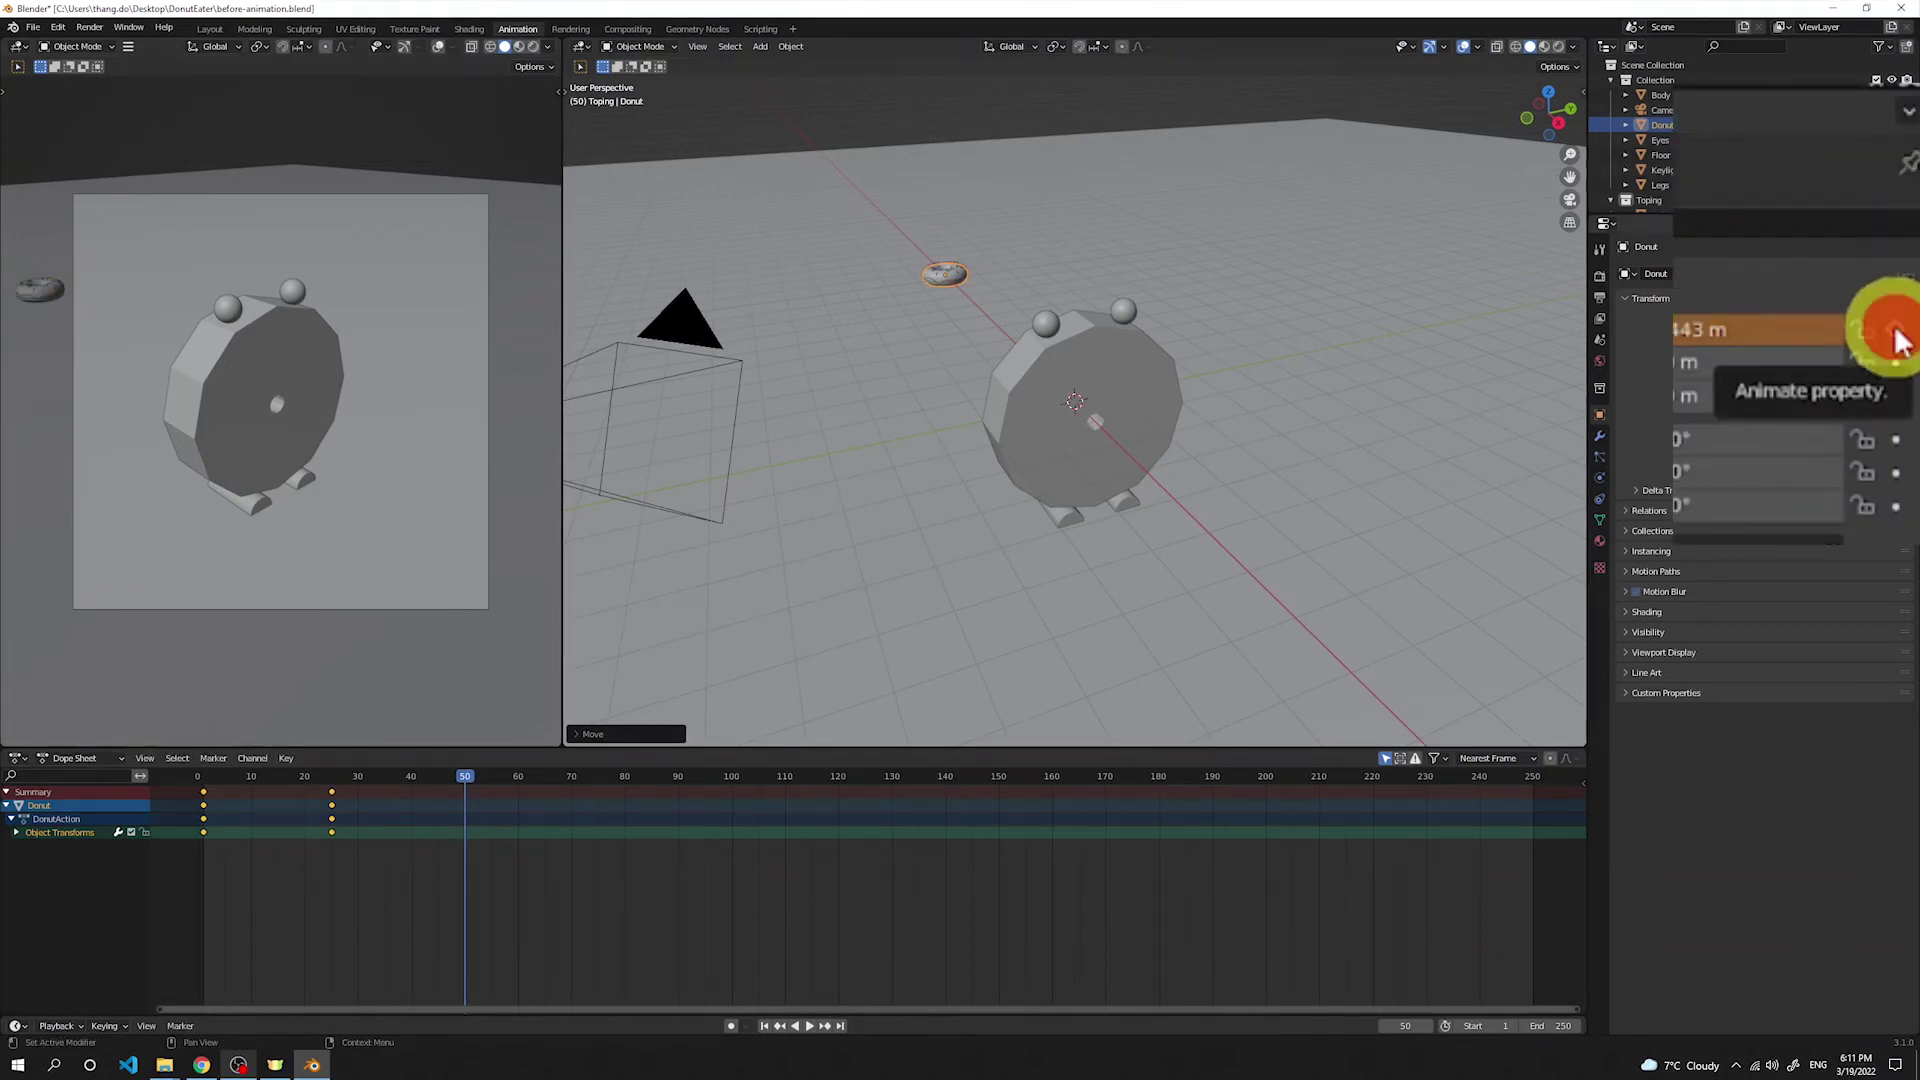
{"action": "left_click_drag", "start_coordinate": [459, 781], "coordinate": [203, 781]}
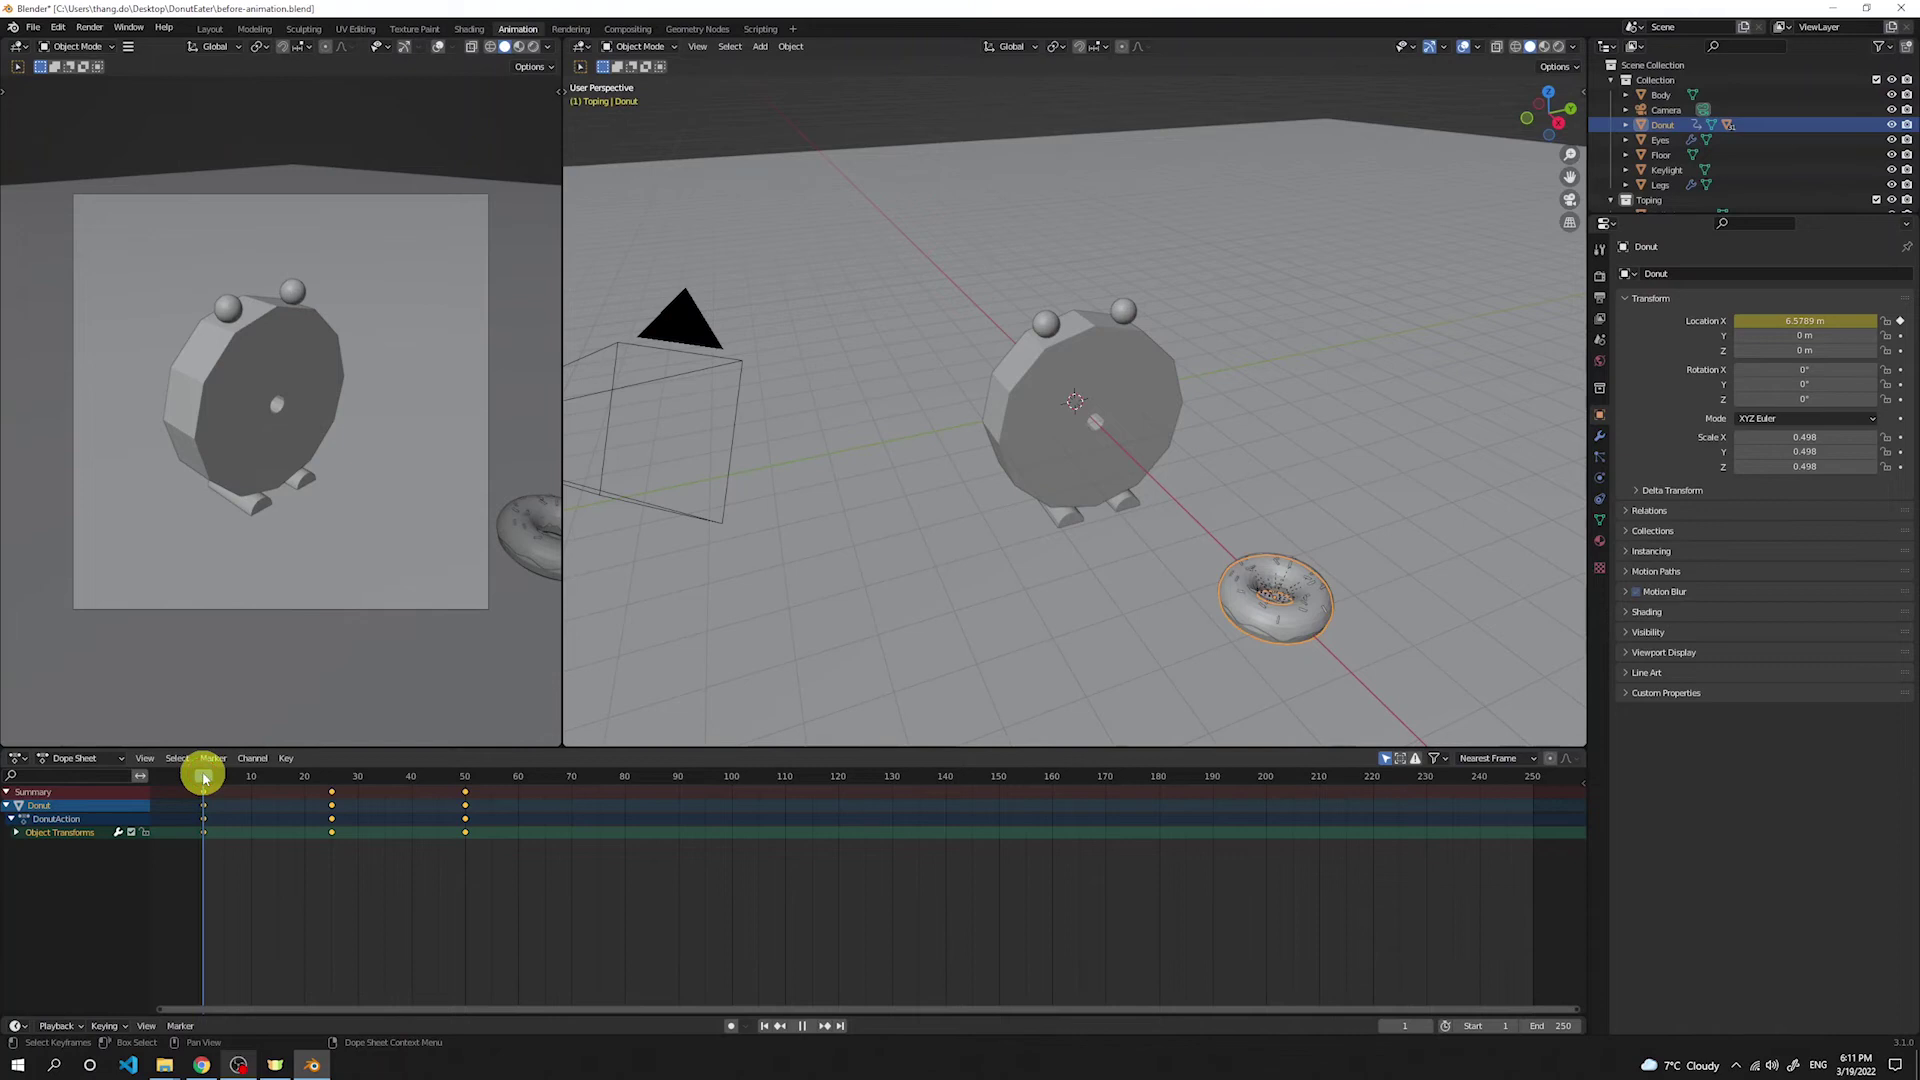
{"action": "mouse_move", "coordinate": [210, 783]}
{"action": "left_mouse_down"}
{"action": "mouse_move", "coordinate": [467, 792]}
{"action": "mouse_move", "coordinate": [205, 810]}
{"action": "left_mouse_up"}
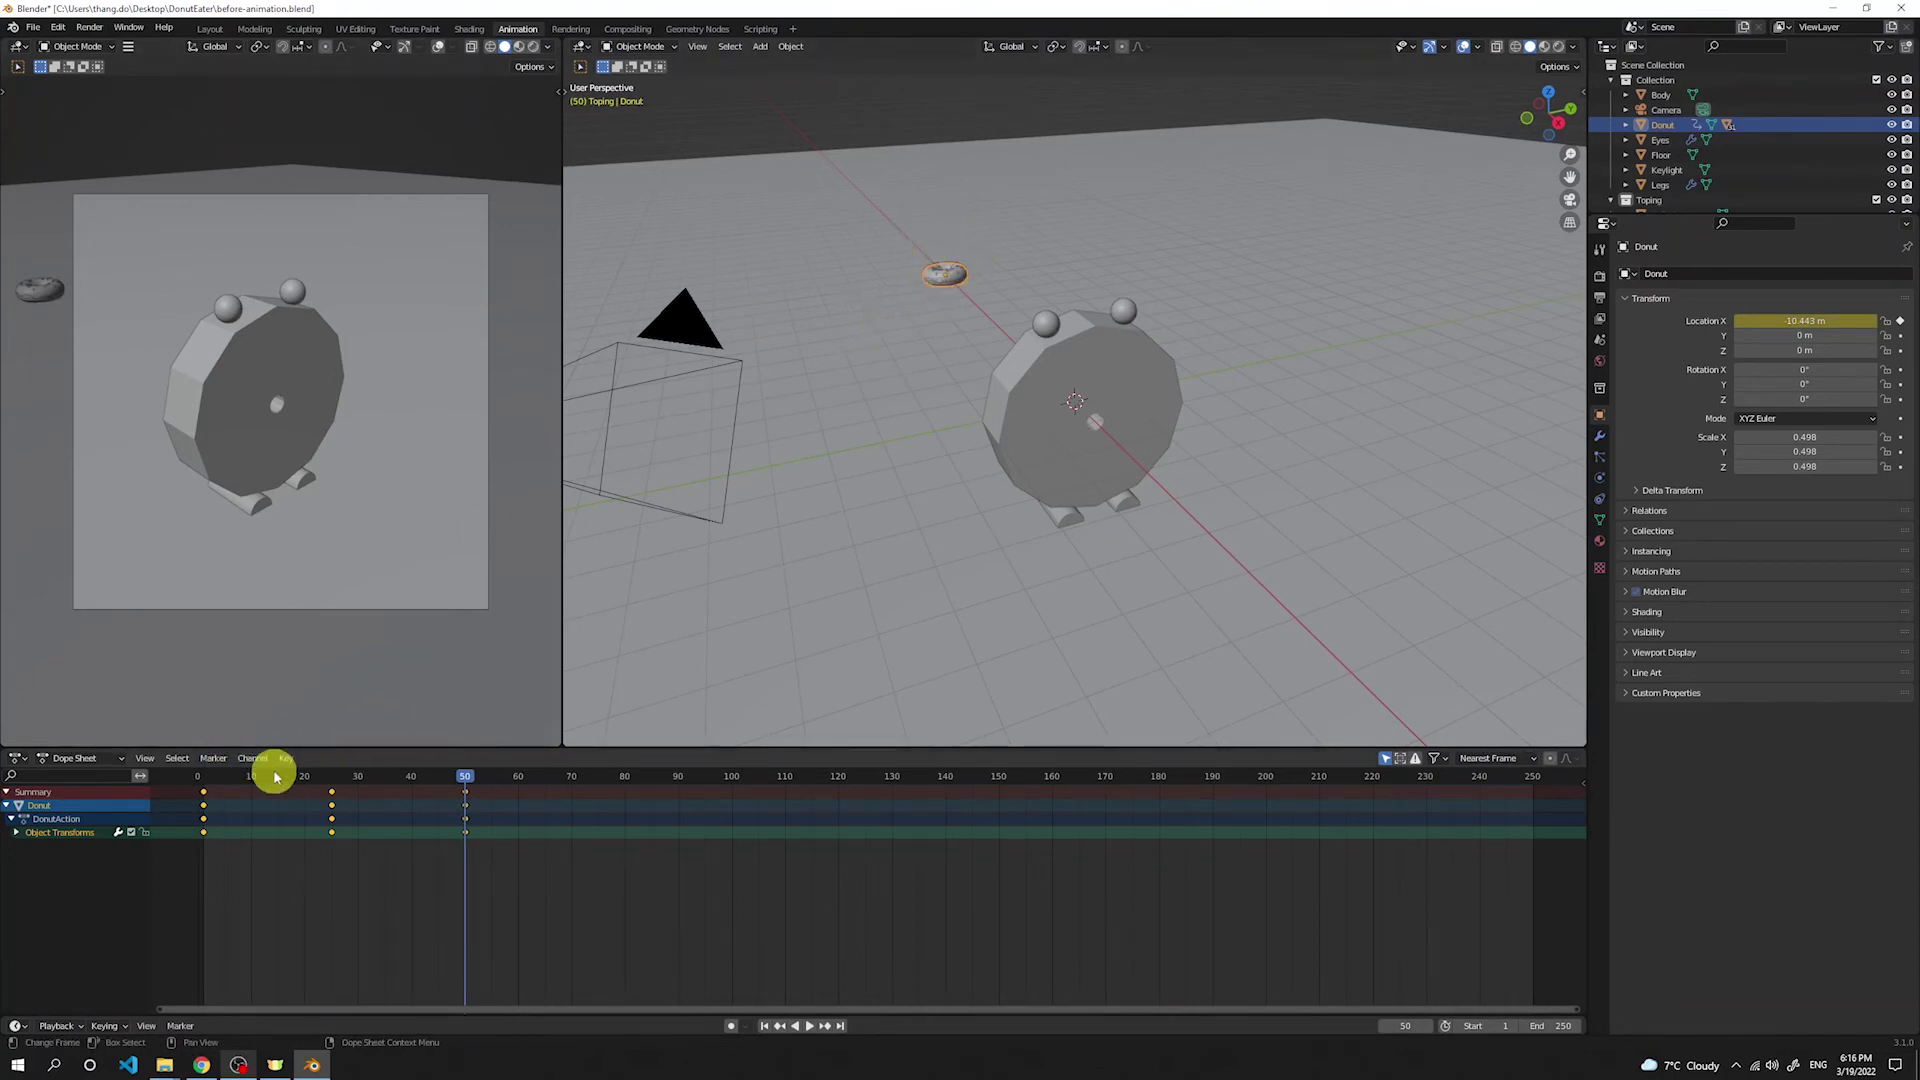
Step: Keyframe the donut's X rotation at 0° on frame 1 and at 360° on frame 25
{"action": "left_click", "coordinate": [205, 781]}
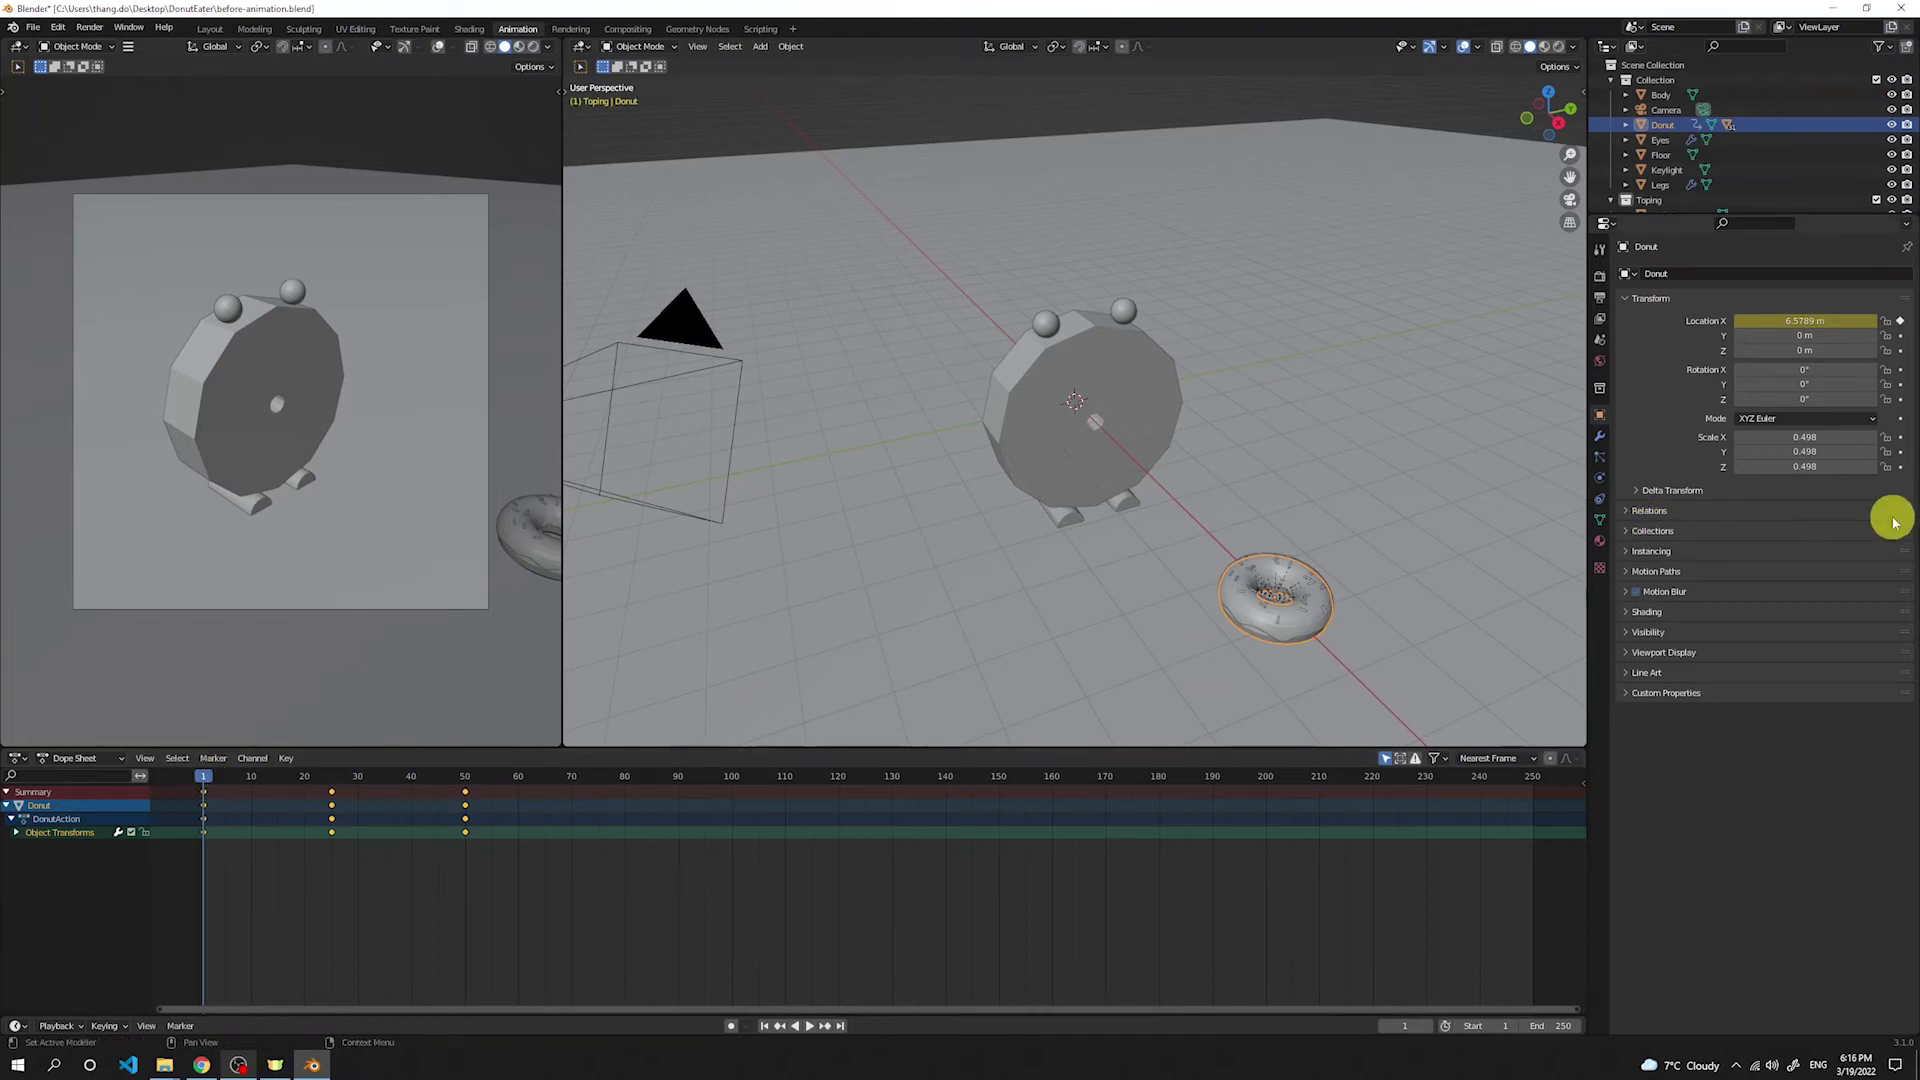
{"action": "left_click", "coordinate": [1893, 438]}
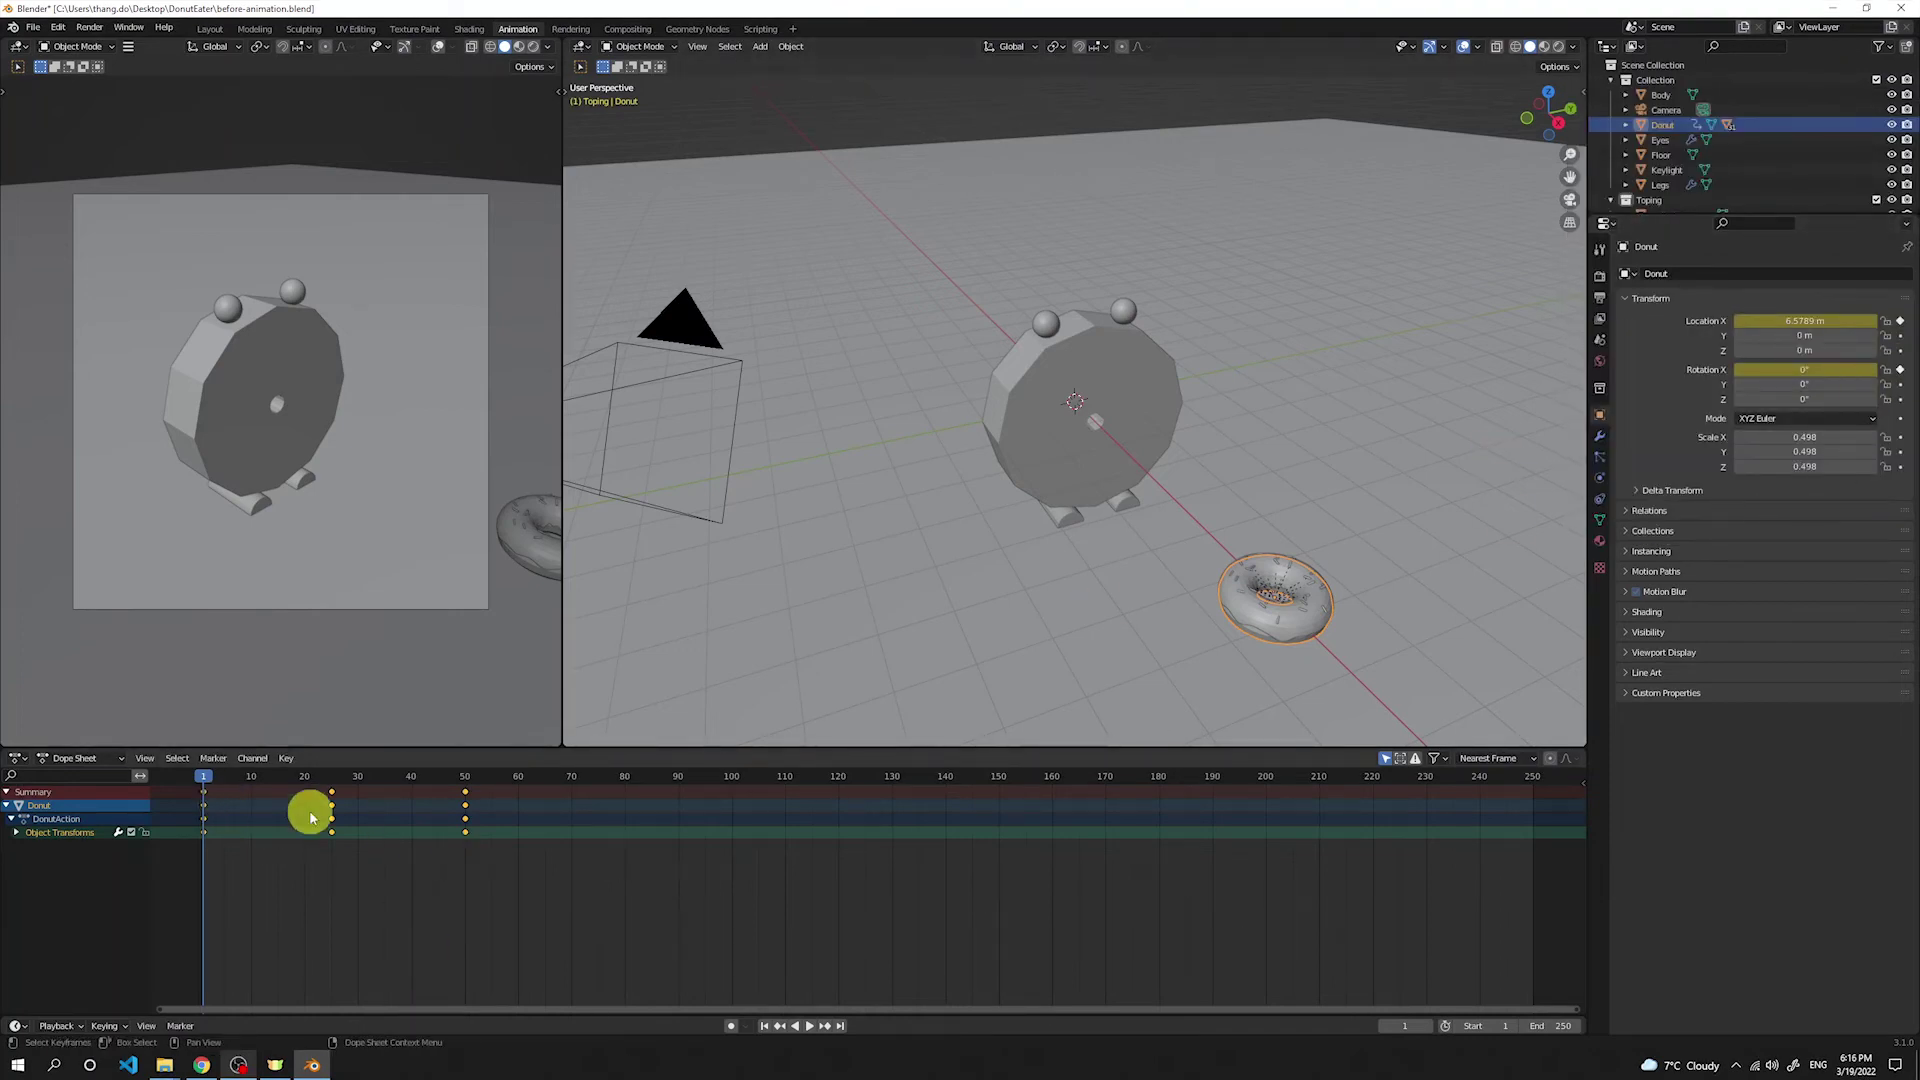
{"action": "left_click", "coordinate": [331, 778]}
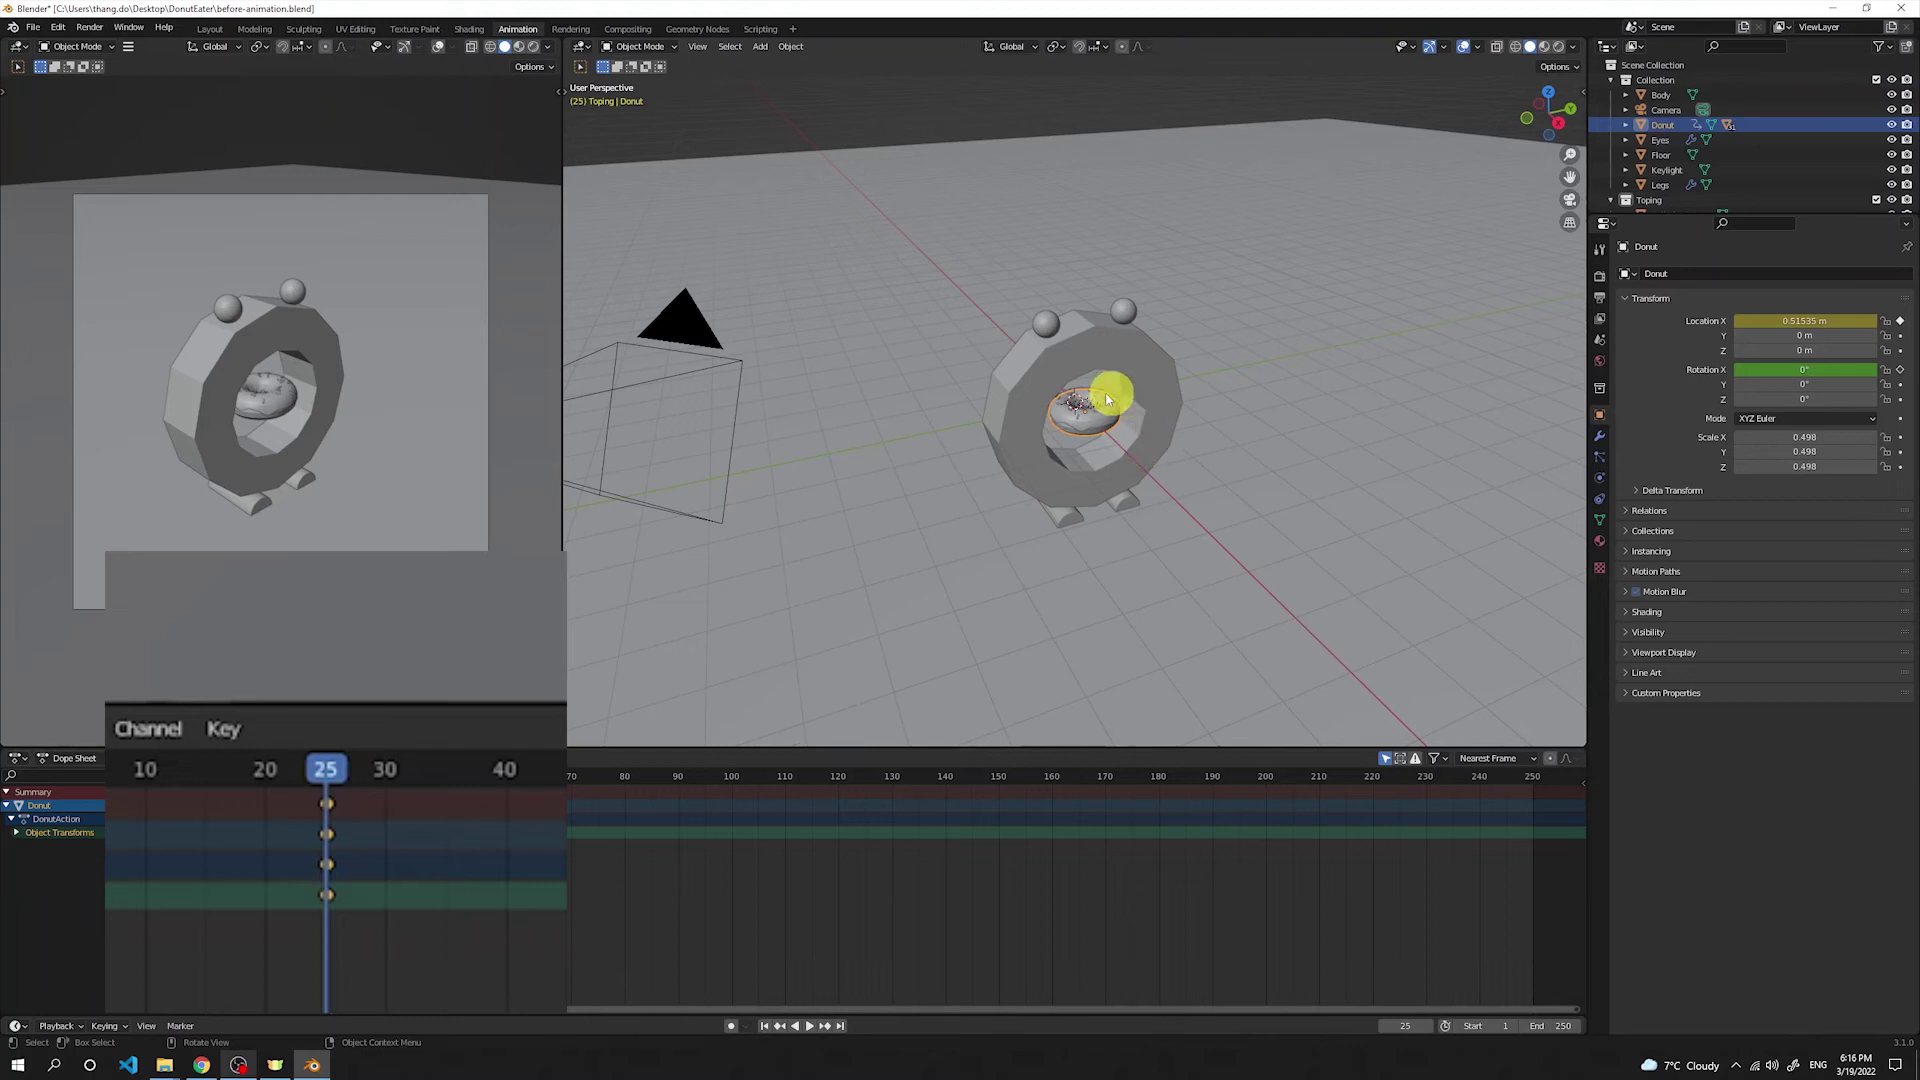
{"action": "left_click", "coordinate": [1819, 371]}
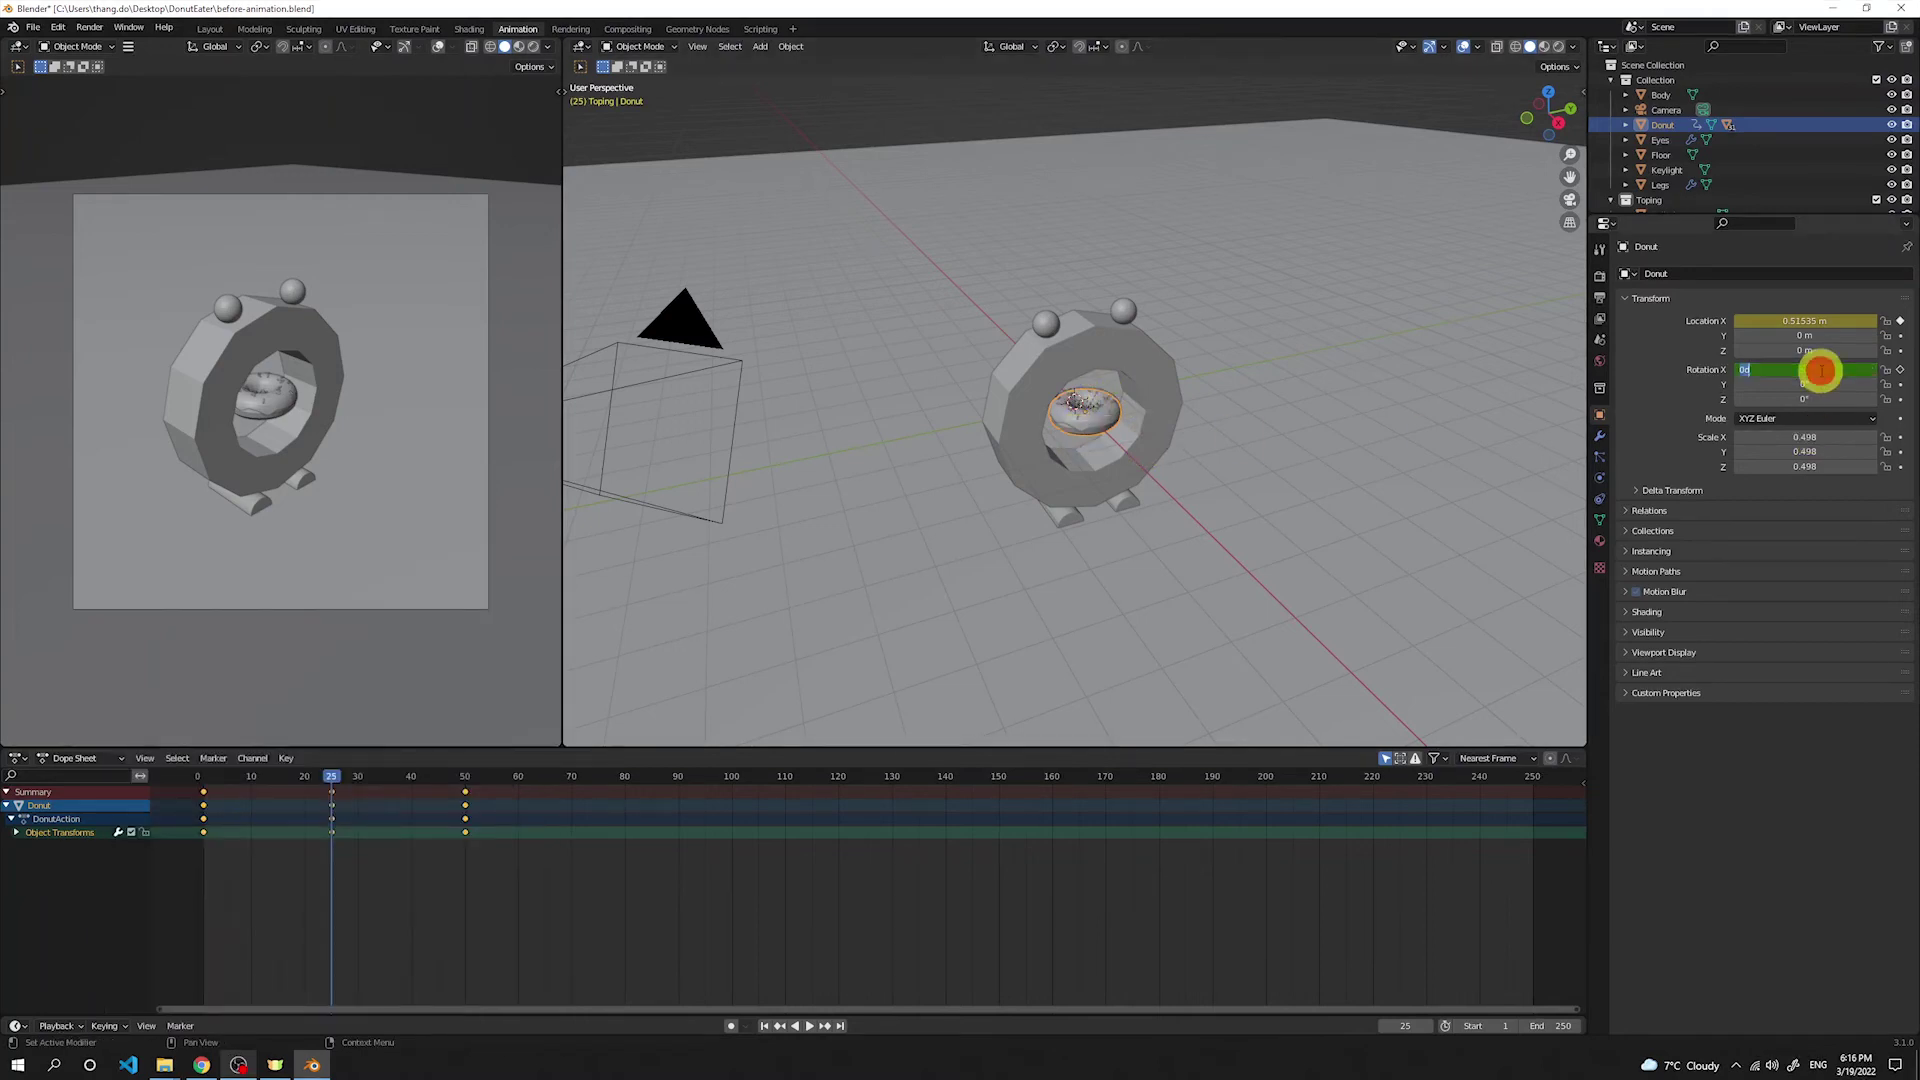
{"action": "type", "text": "36"}
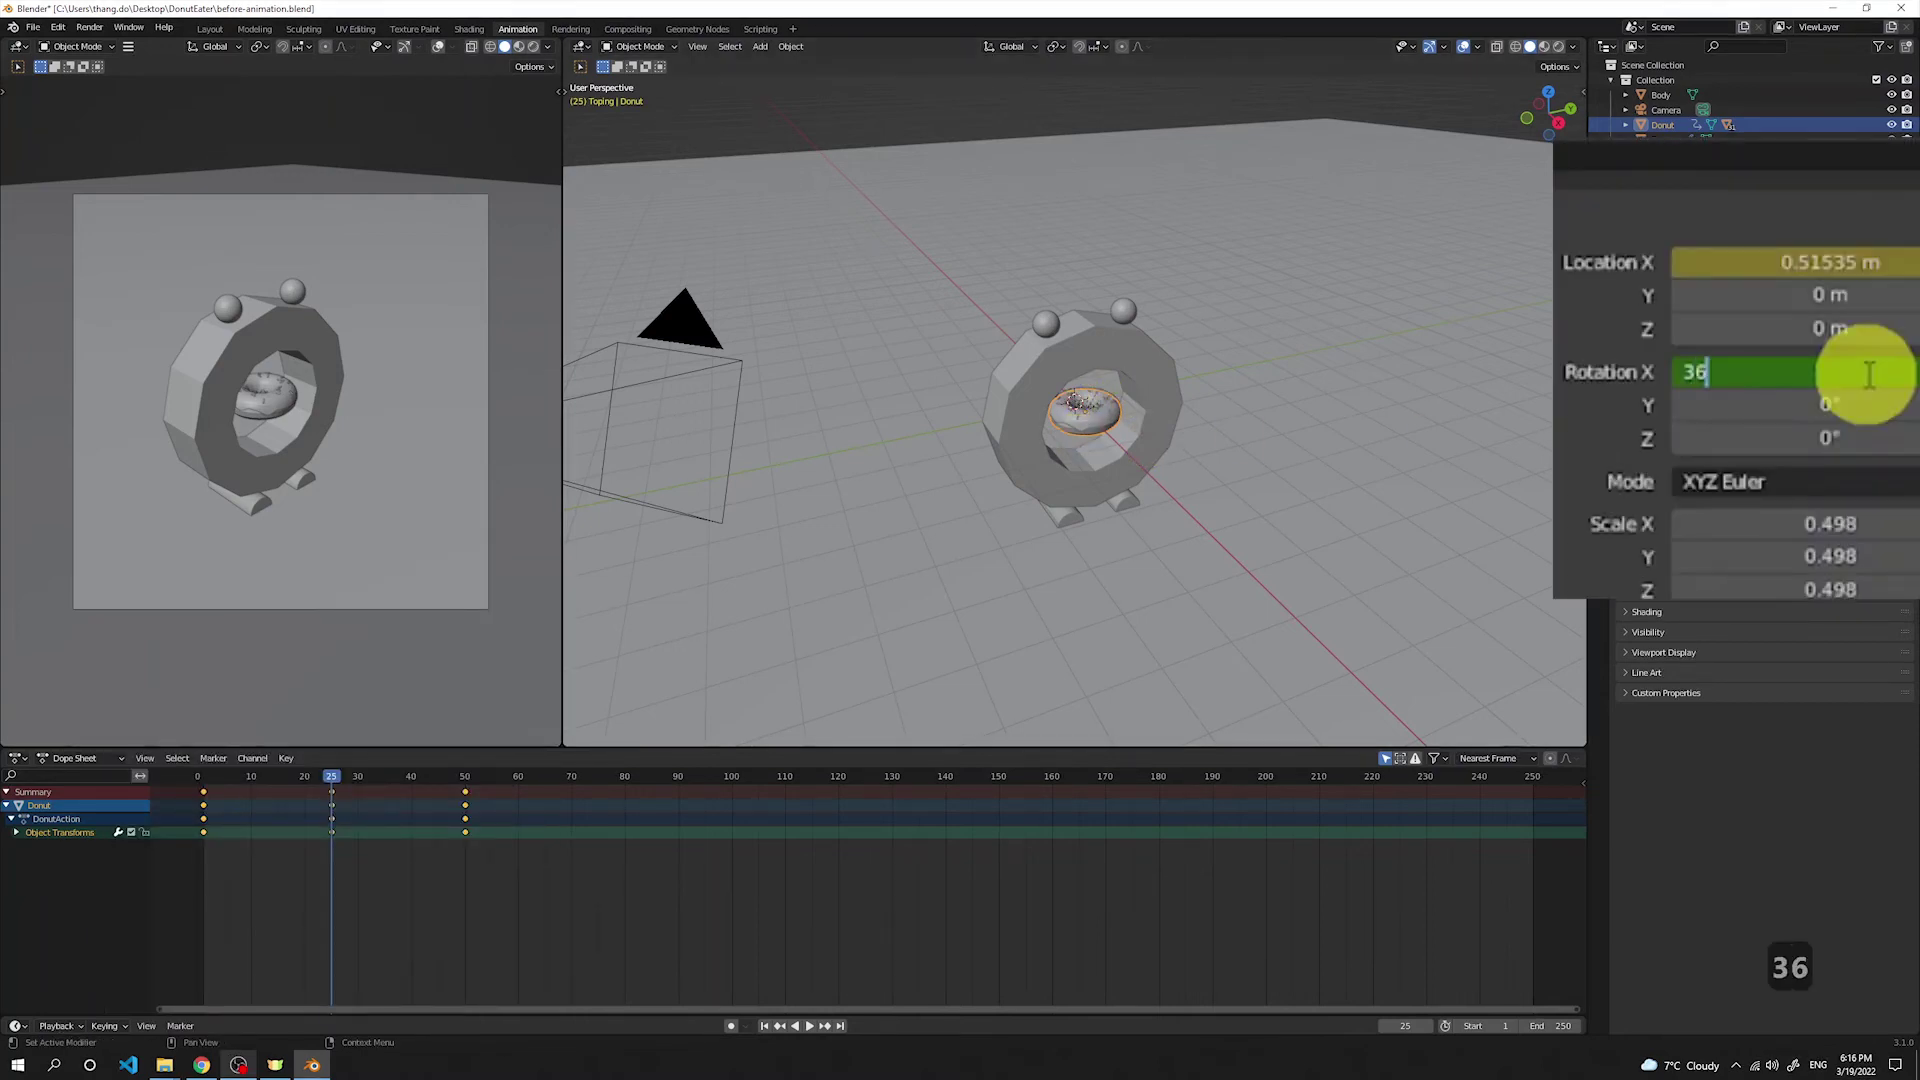
{"action": "type", "text": "0"}
{"action": "key", "text": "Return"}
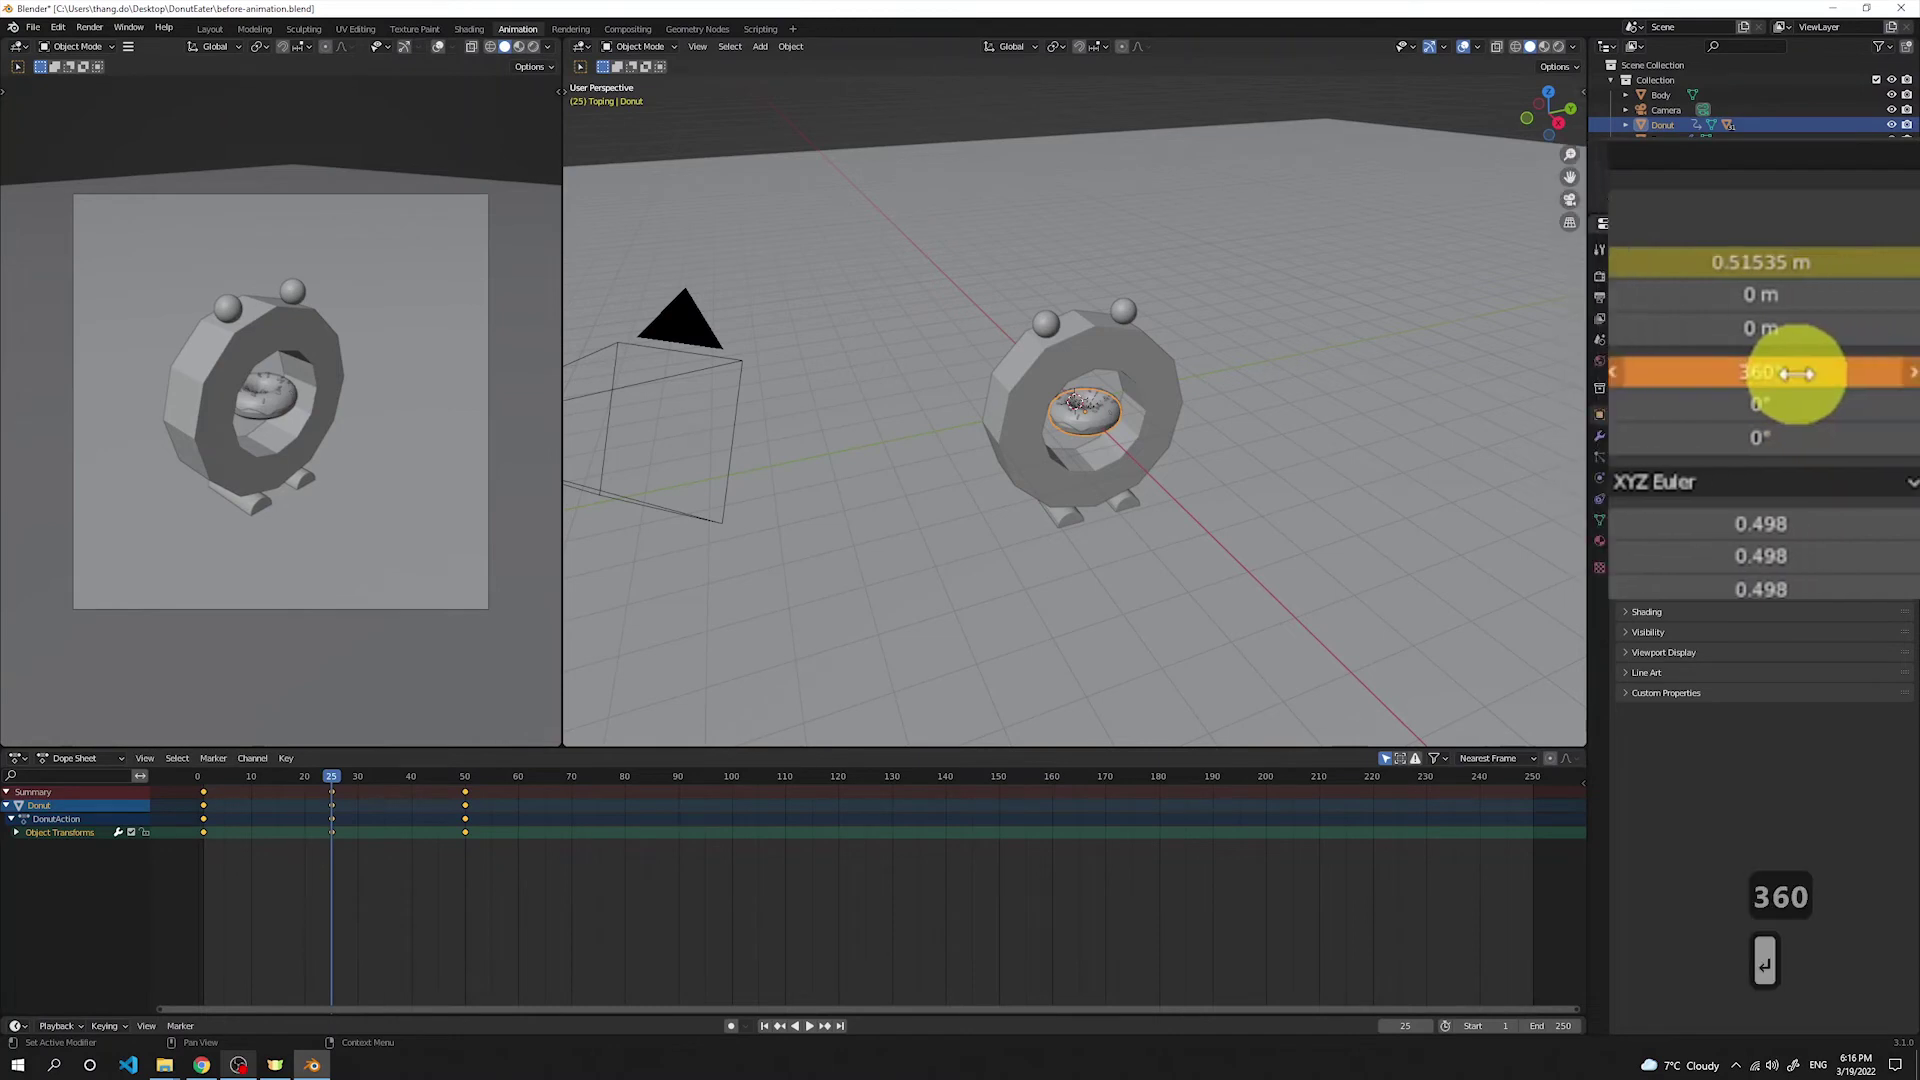
{"action": "left_click", "coordinate": [1906, 372]}
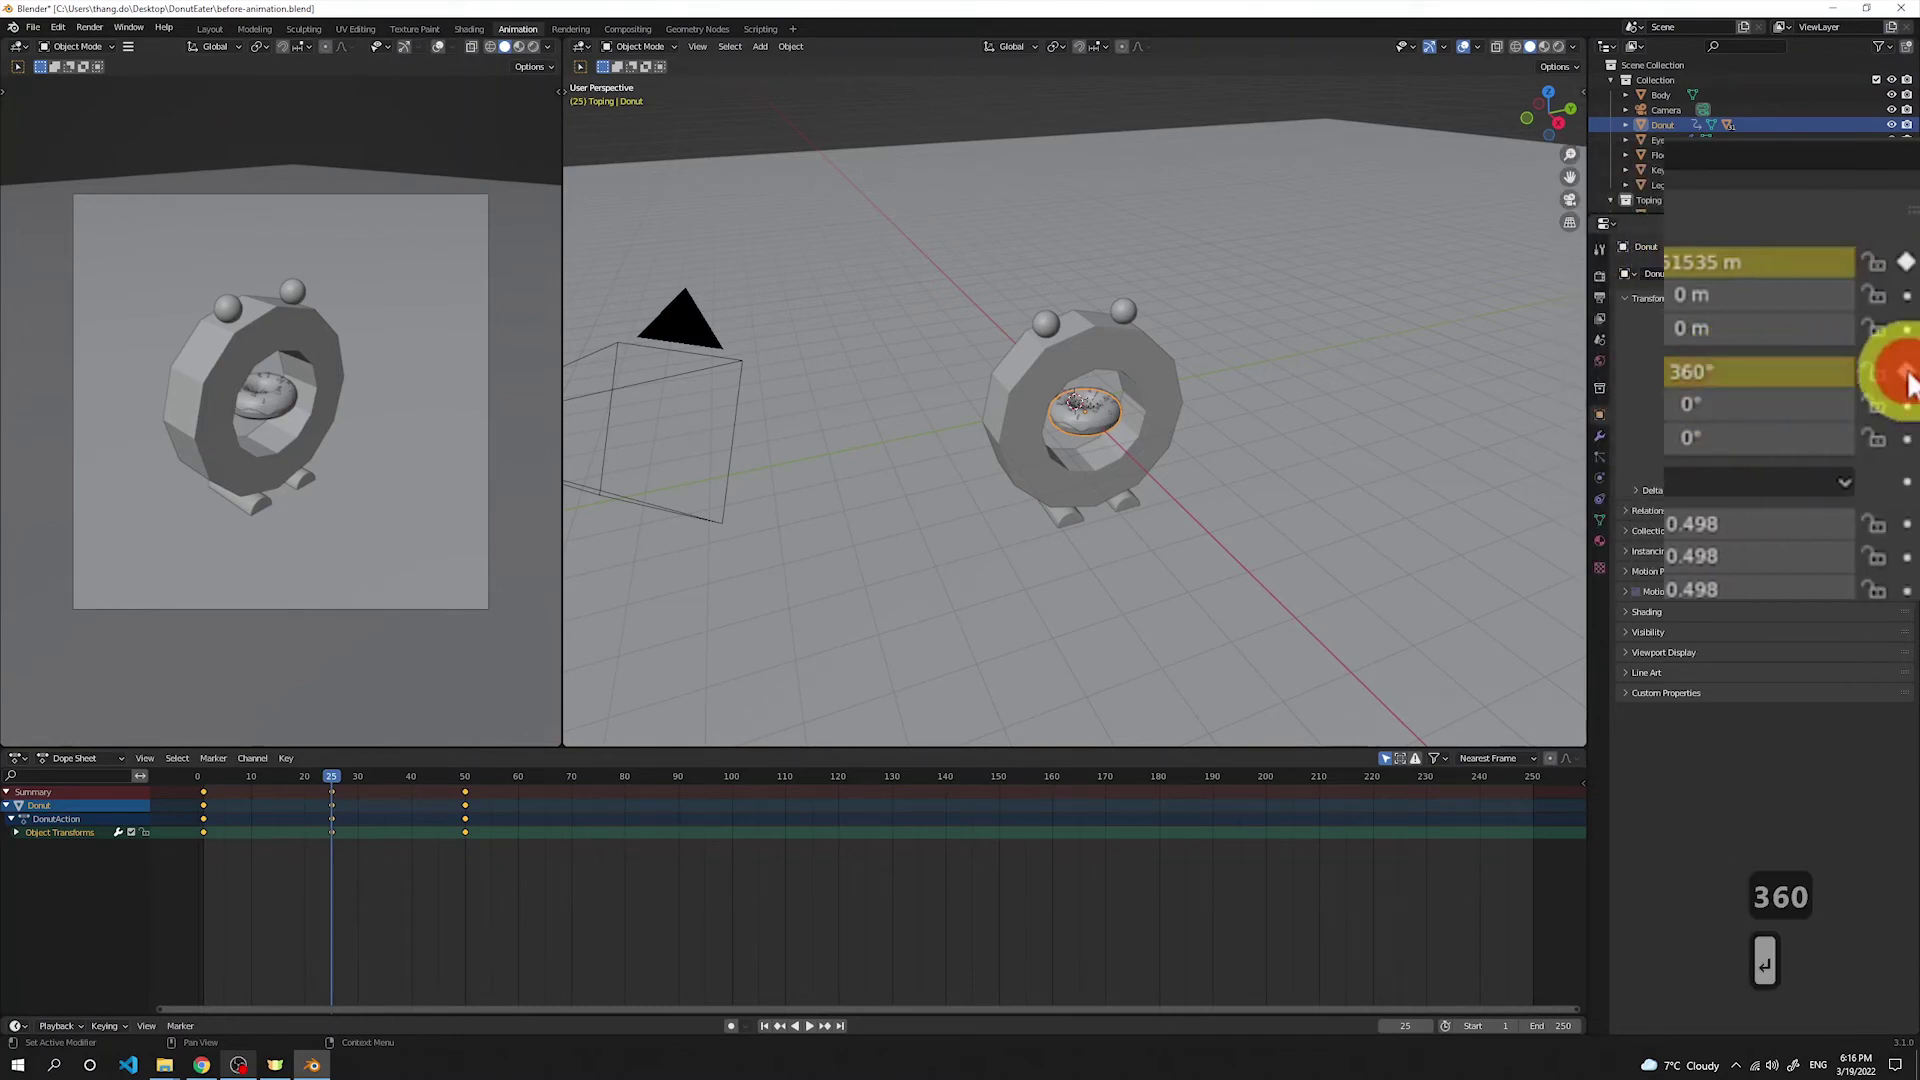
Step: Preview the donut's spin into the mouth between frames 1 and 25
{"action": "left_click", "coordinate": [204, 779]}
{"action": "key", "text": "space"}
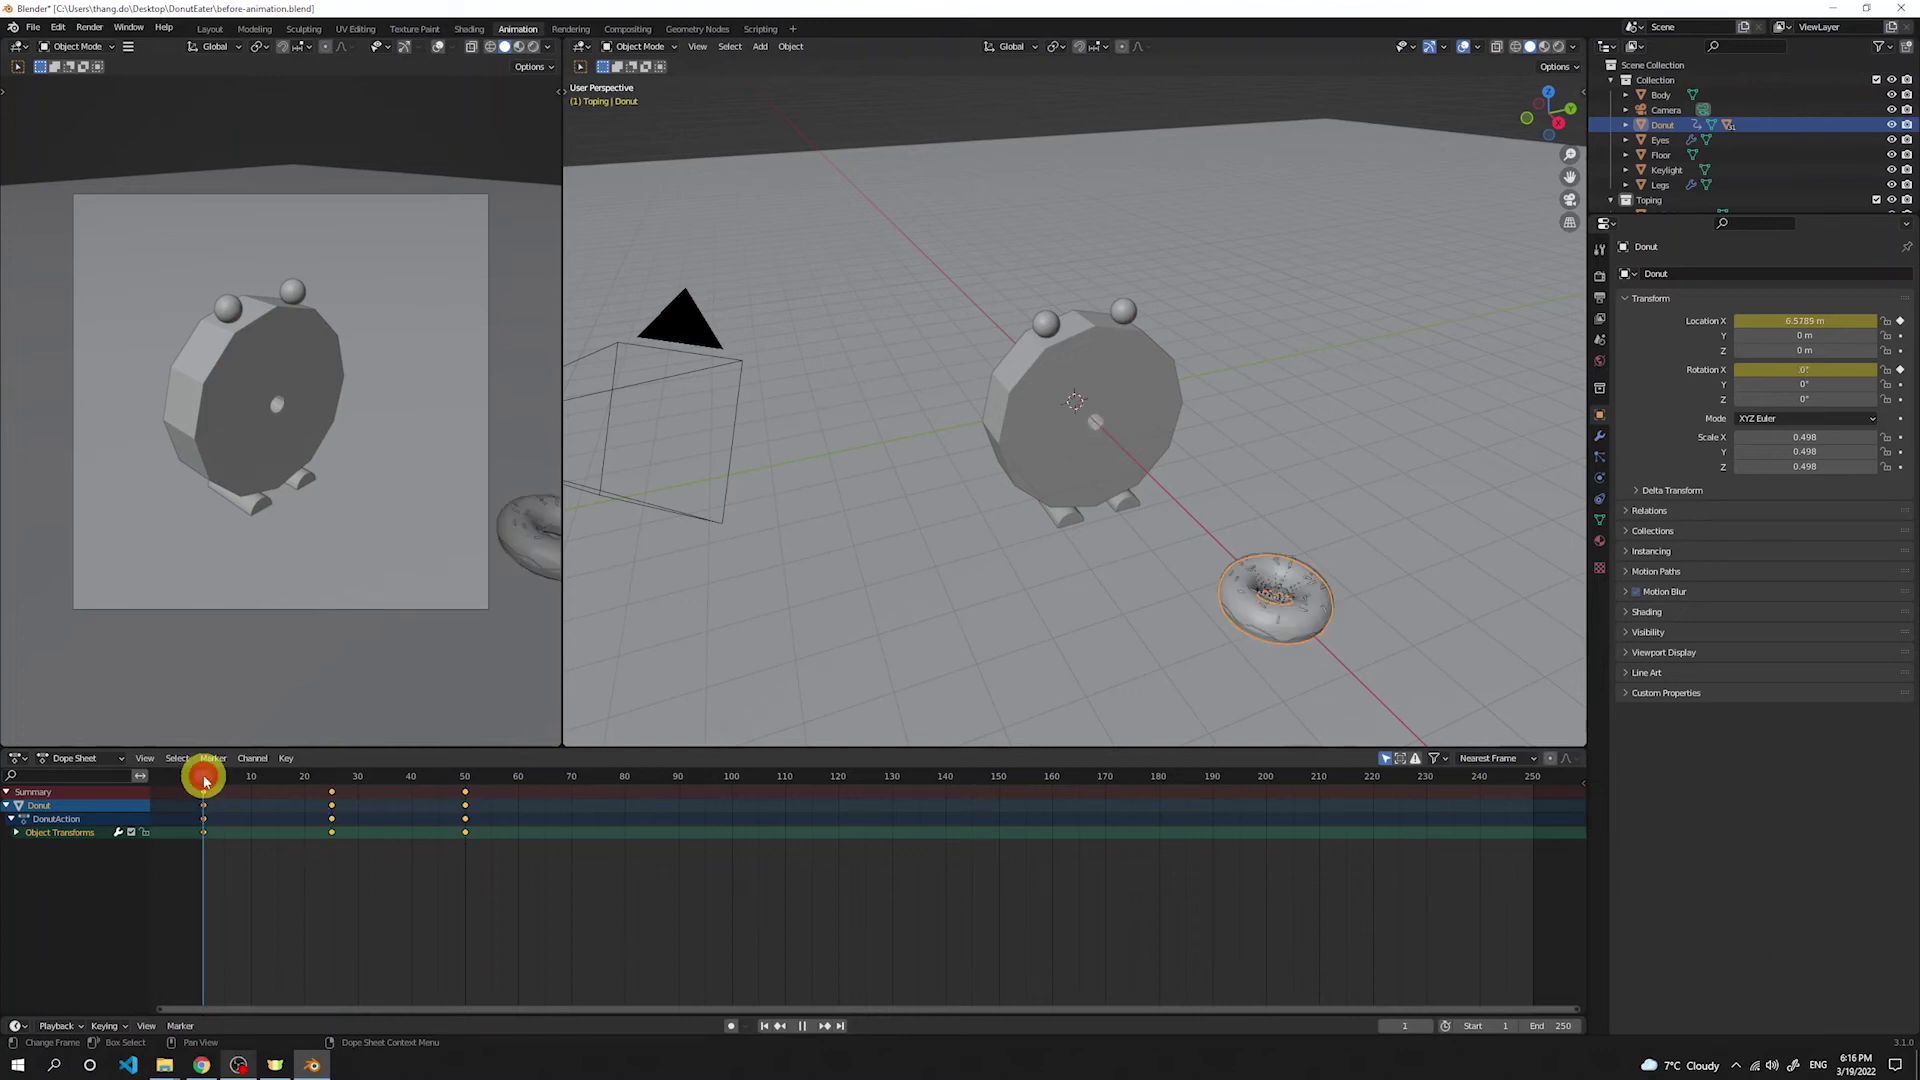
{"action": "left_click_drag", "start_coordinate": [204, 781], "coordinate": [330, 793]}
{"action": "left_click", "coordinate": [207, 782]}
{"action": "left_click_drag", "start_coordinate": [207, 781], "coordinate": [331, 805]}
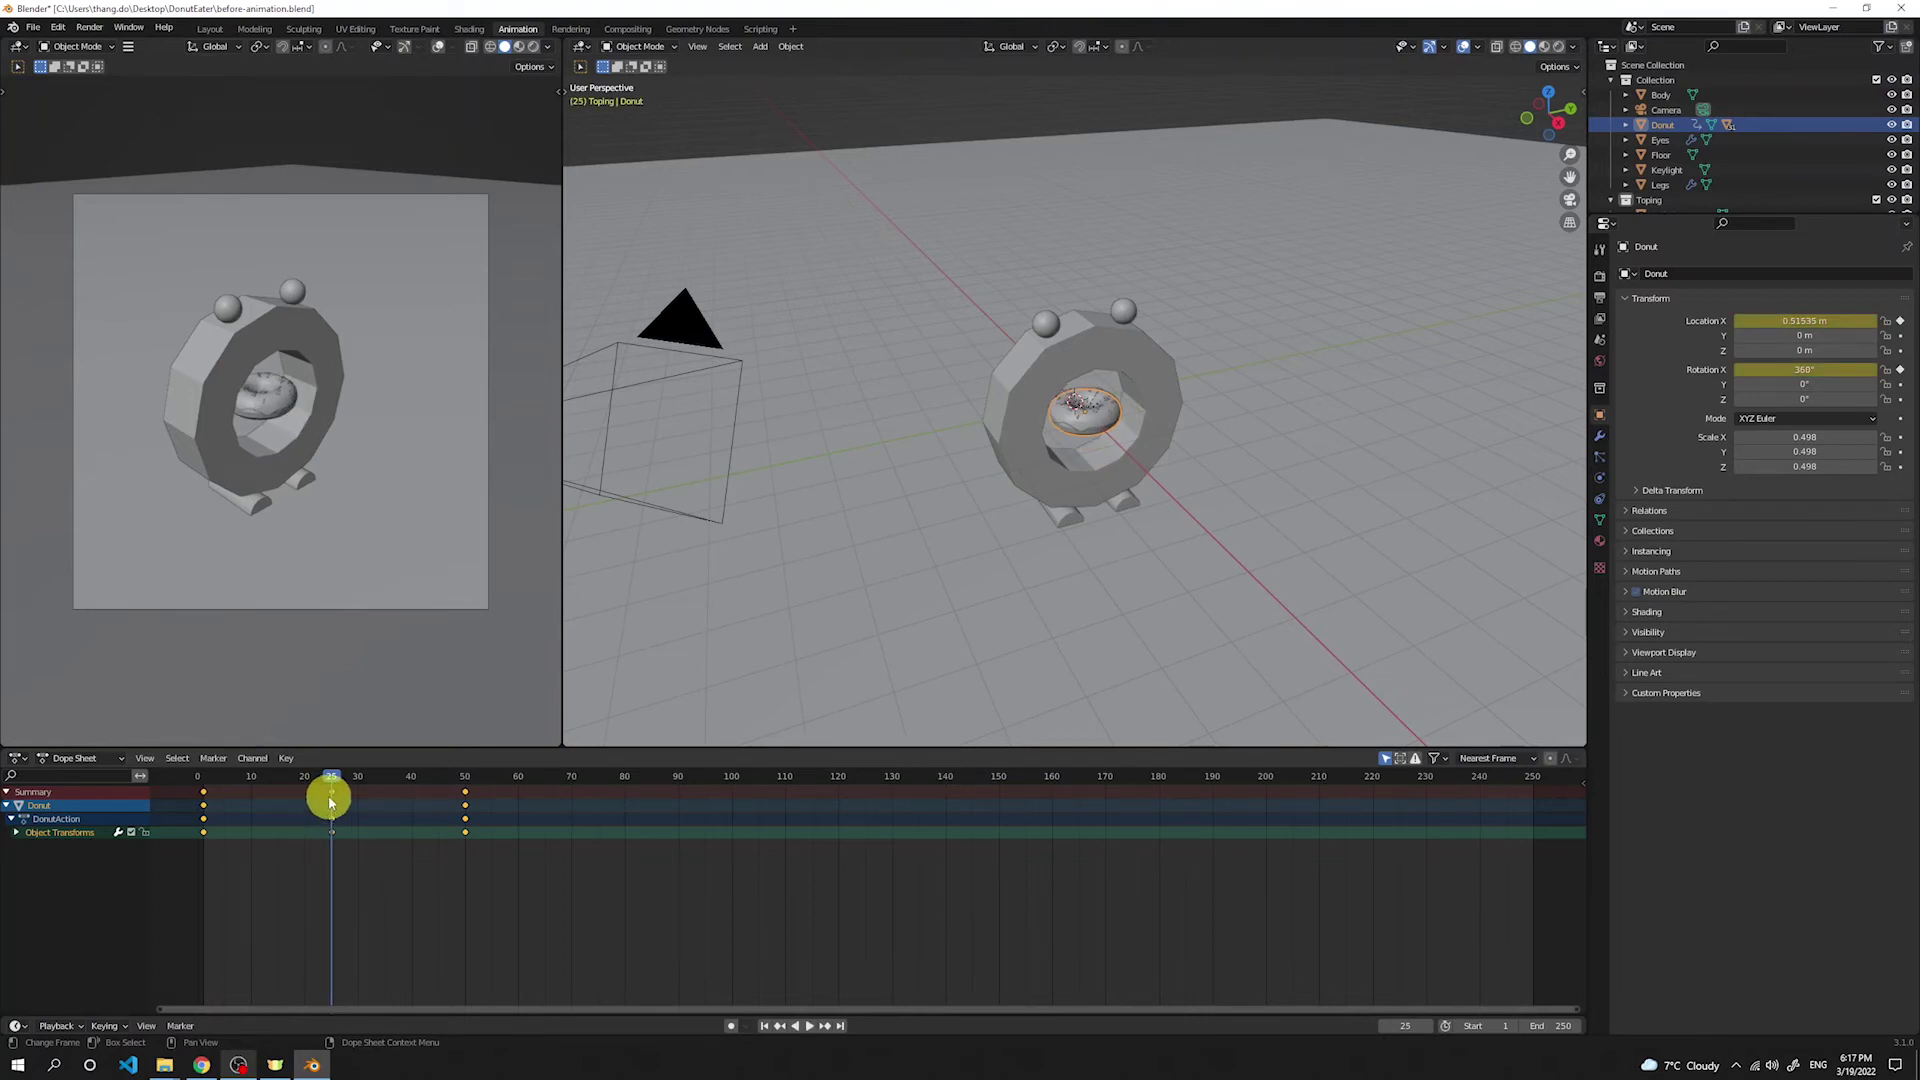
{"action": "key", "text": "space"}
Step: At frame 50, set the donut's X rotation to 720° and keyframe it
{"action": "left_click_drag", "start_coordinate": [333, 778], "coordinate": [463, 784]}
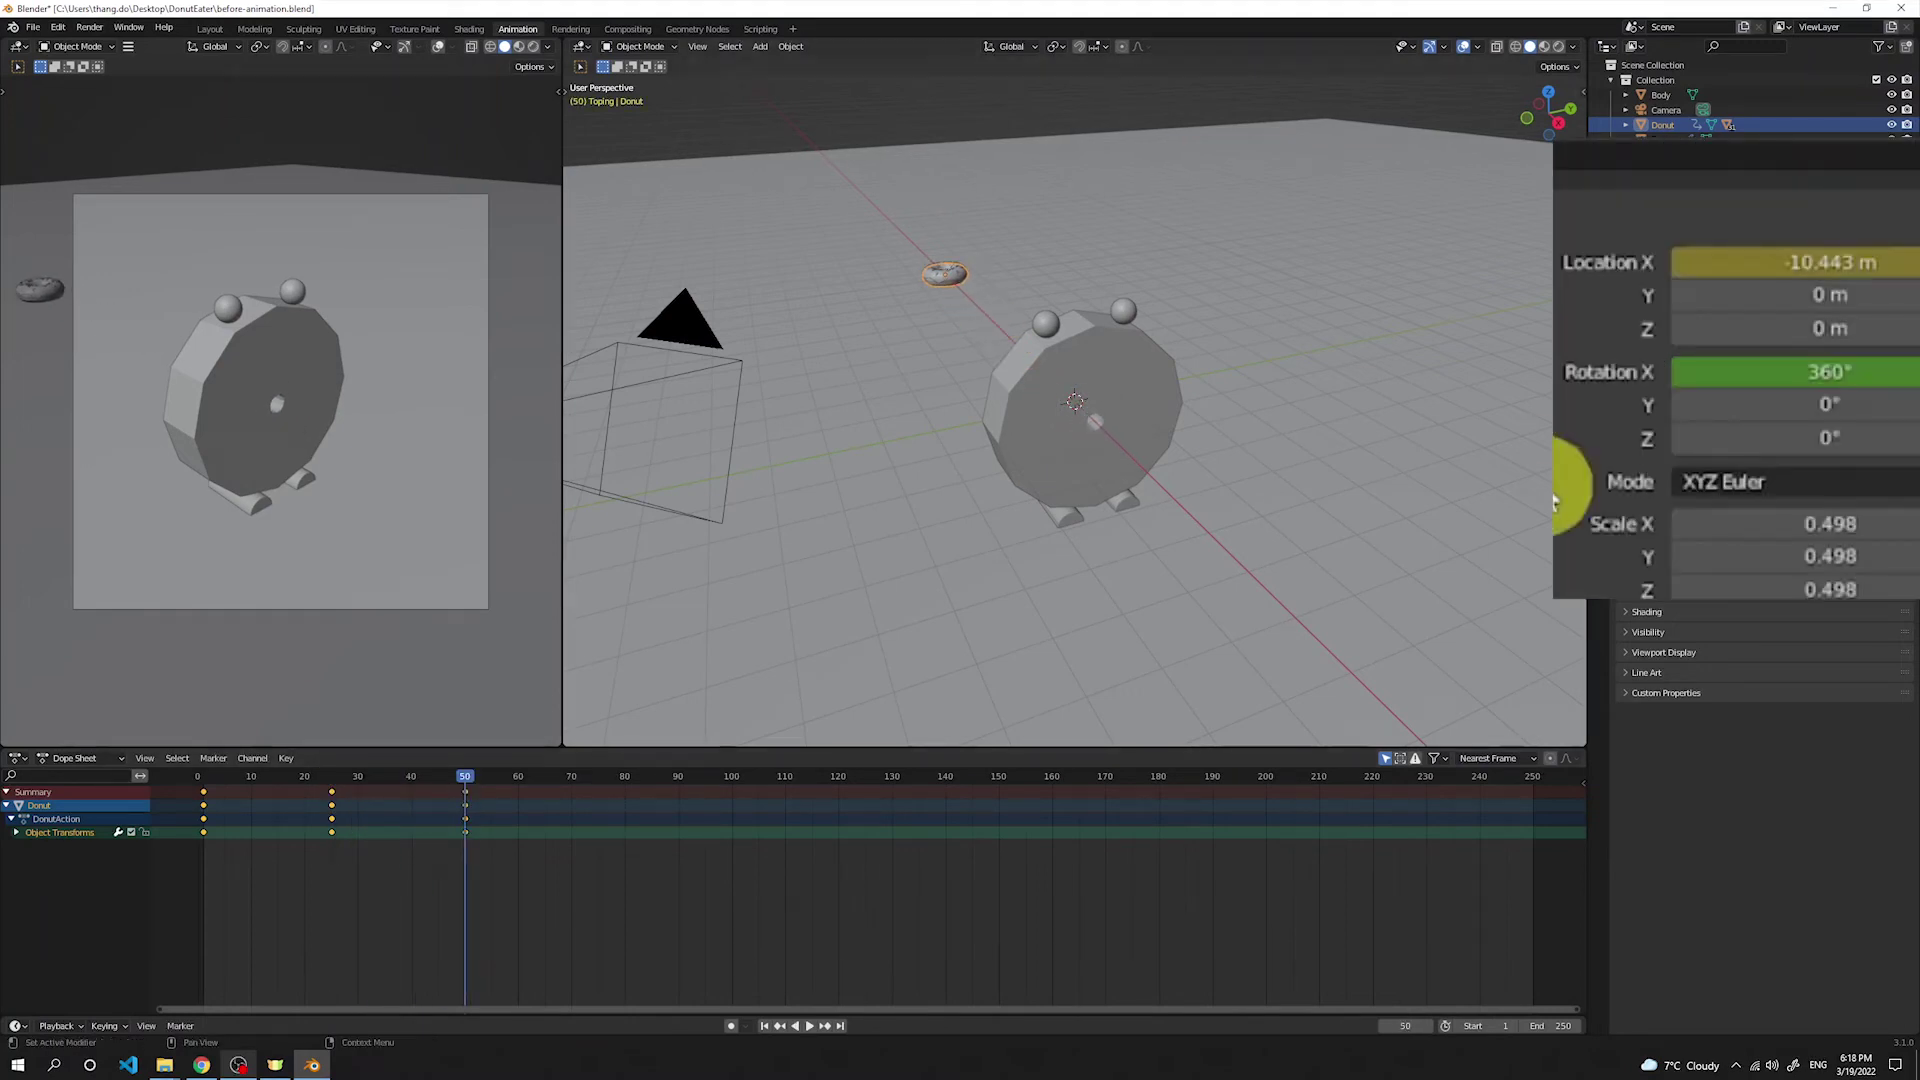
{"action": "left_click", "coordinate": [1852, 369]}
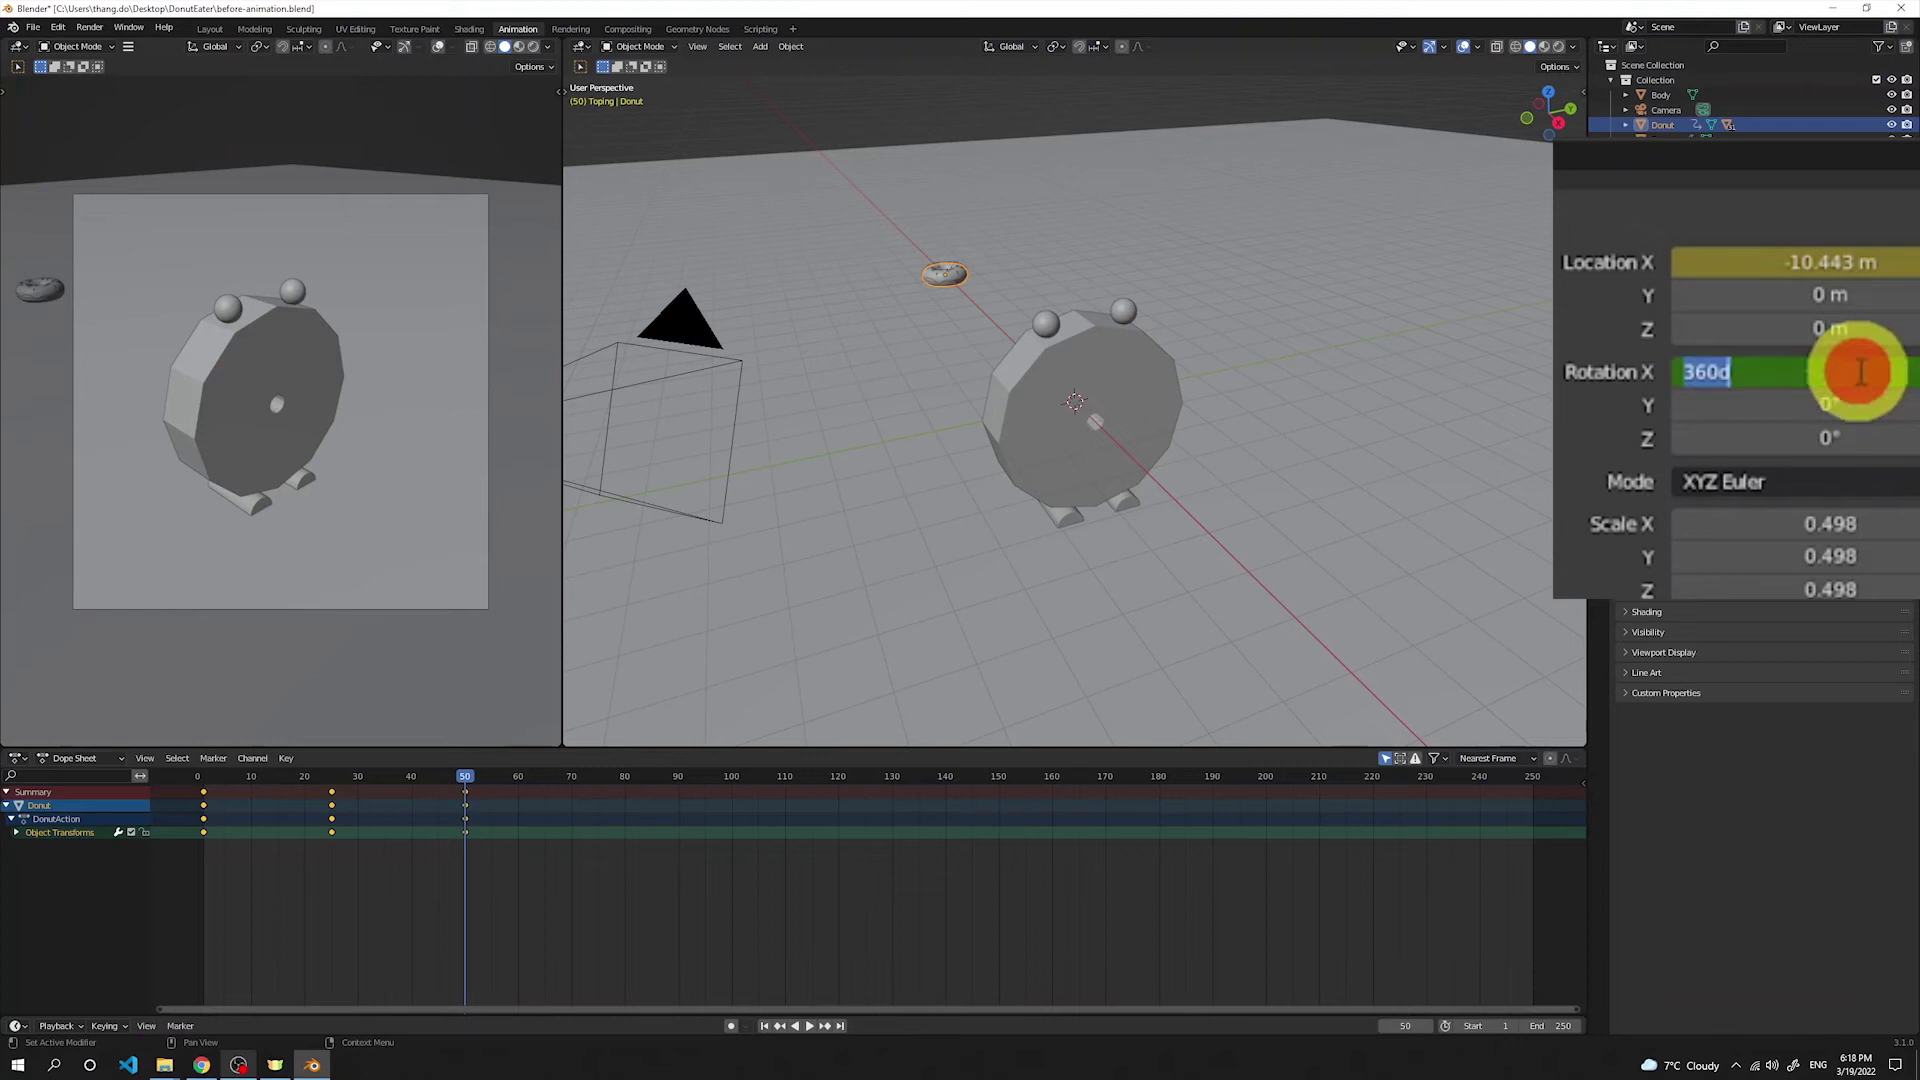
{"action": "type", "text": "720"}
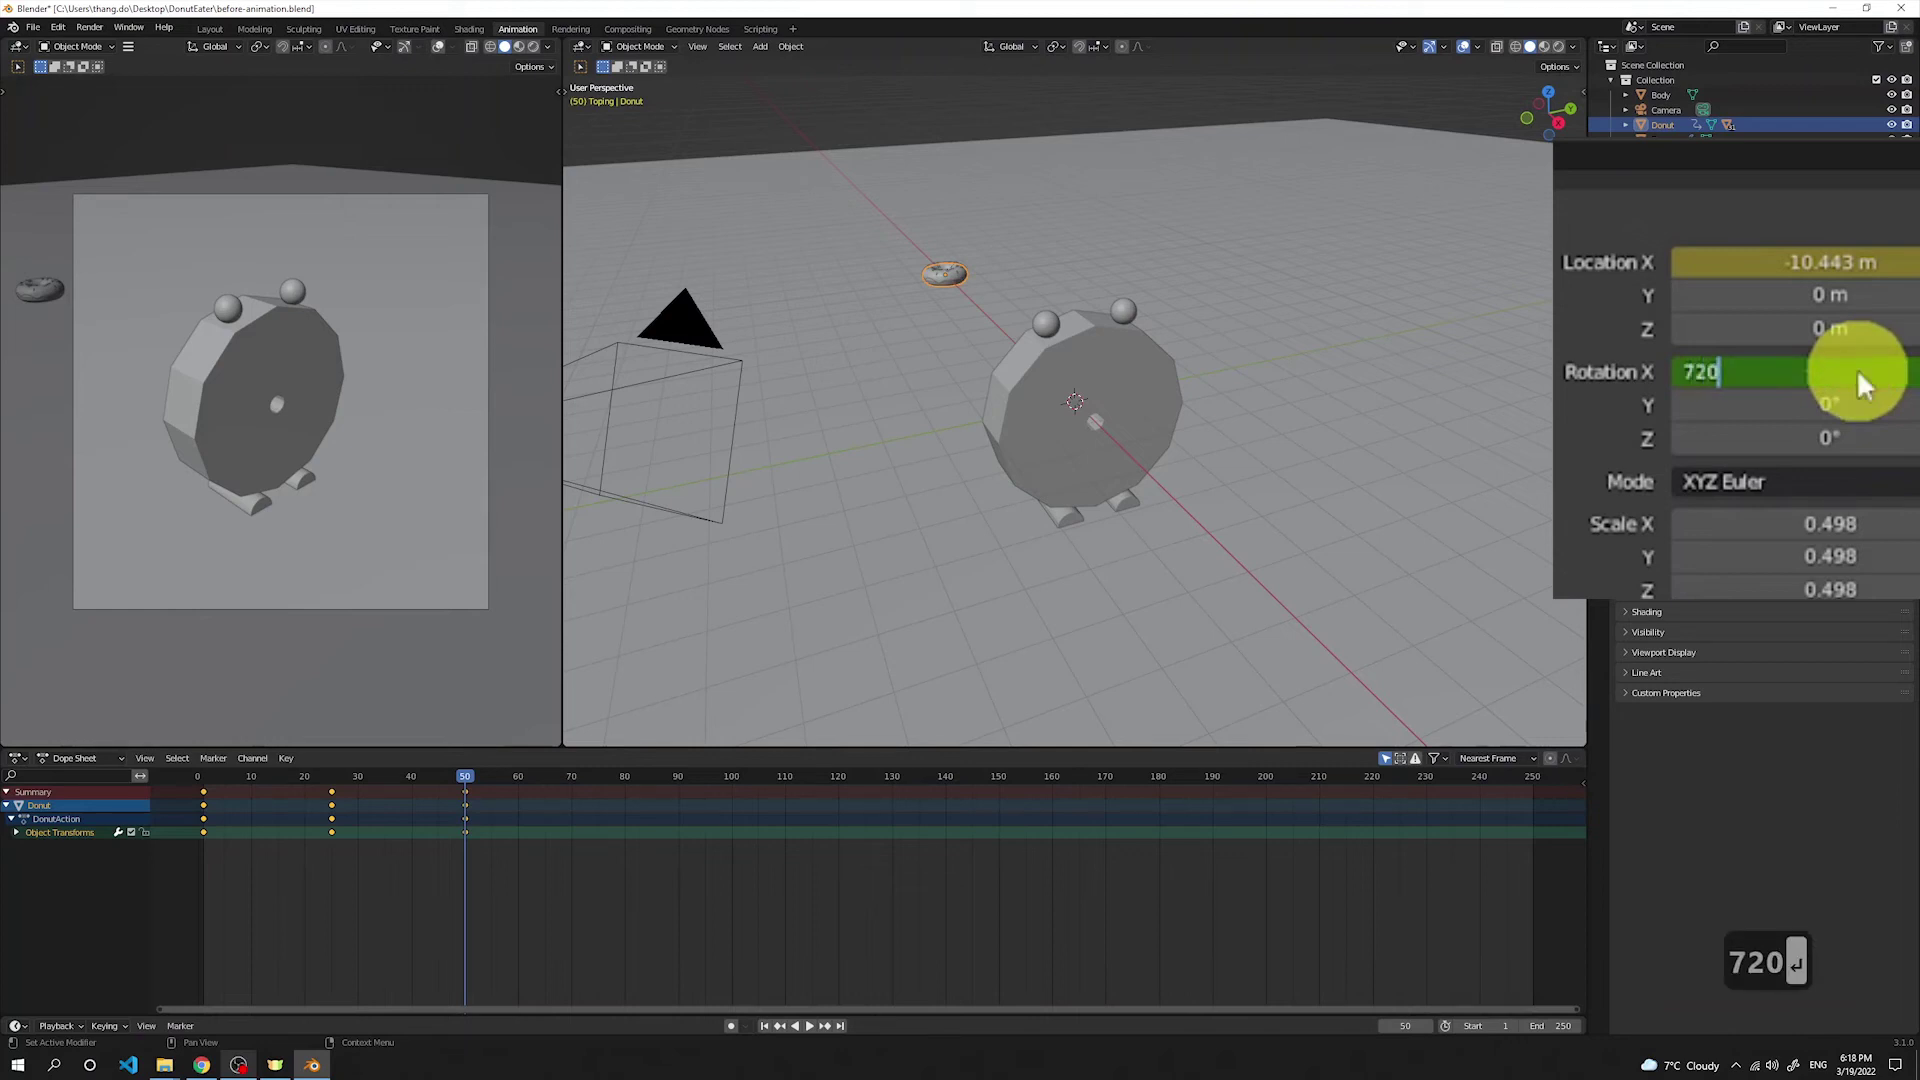
{"action": "key", "text": "Return"}
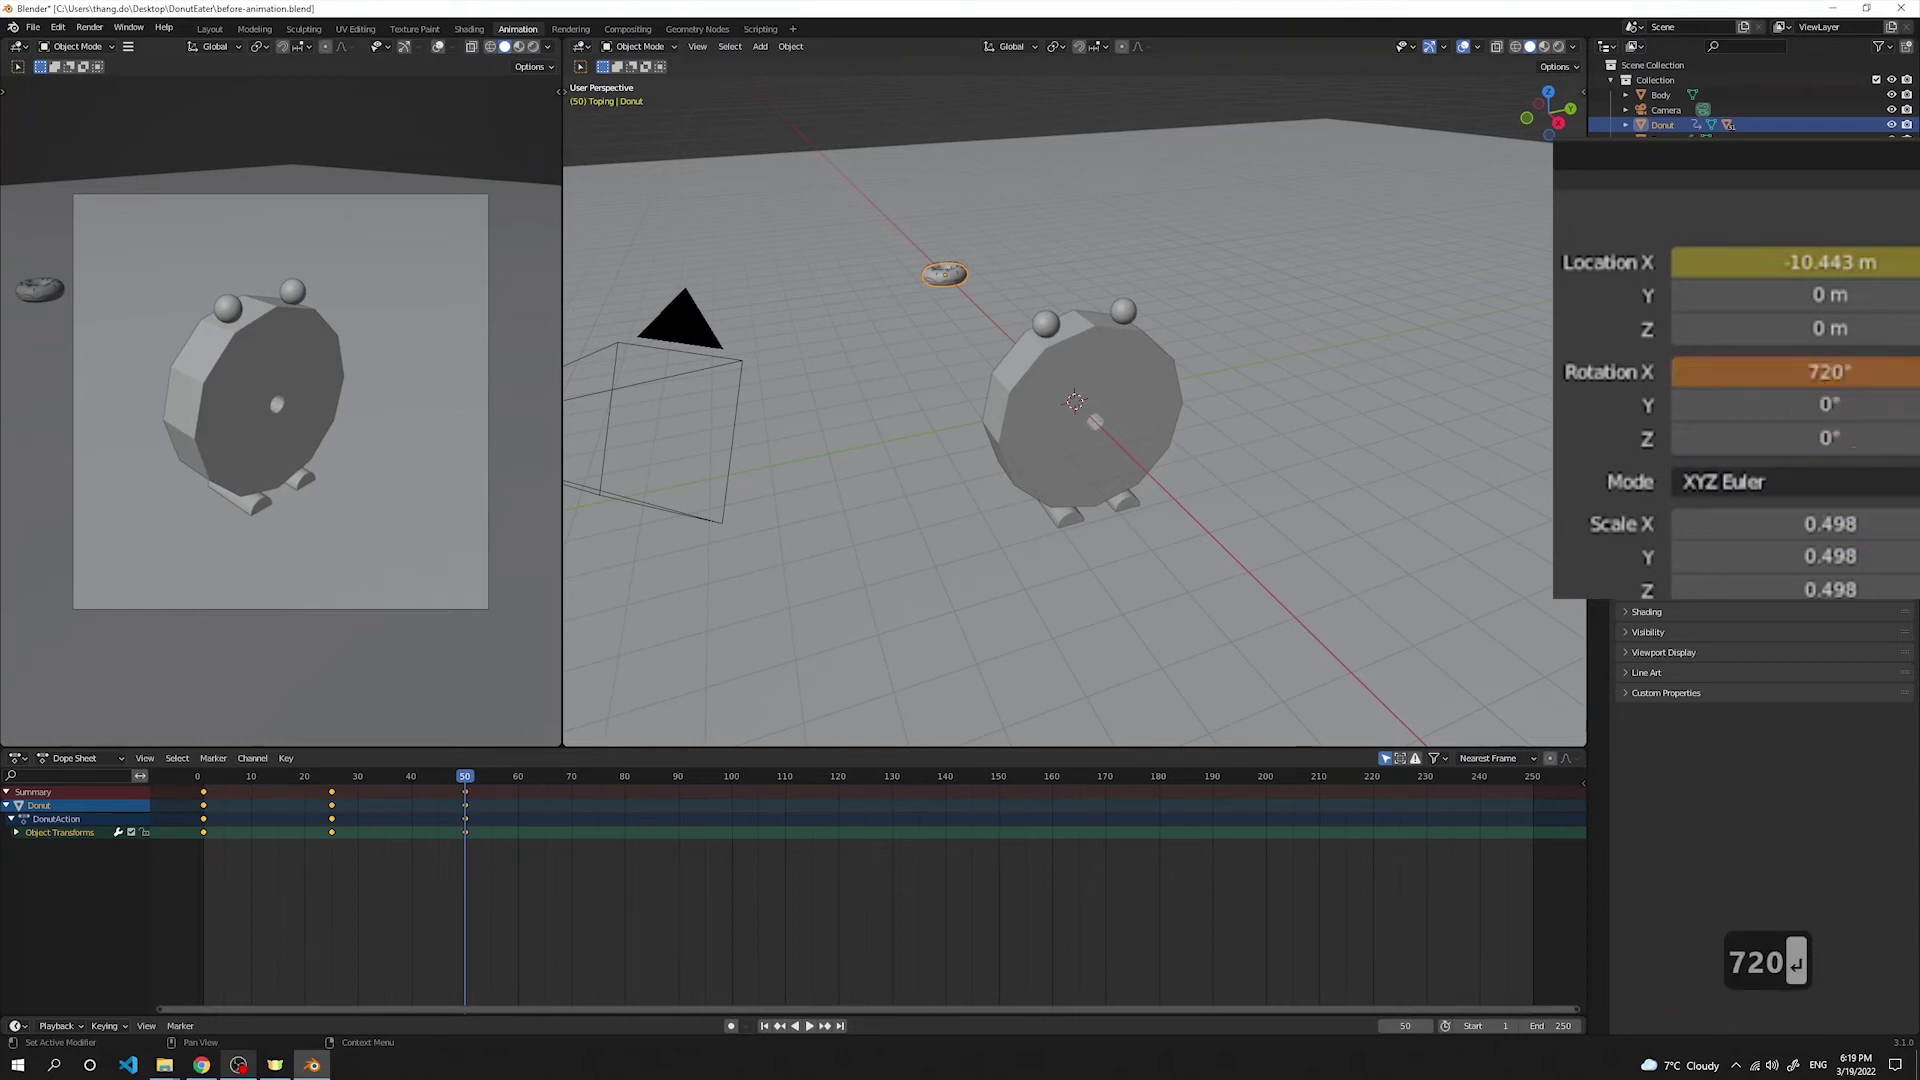
{"action": "left_click", "coordinate": [1906, 373]}
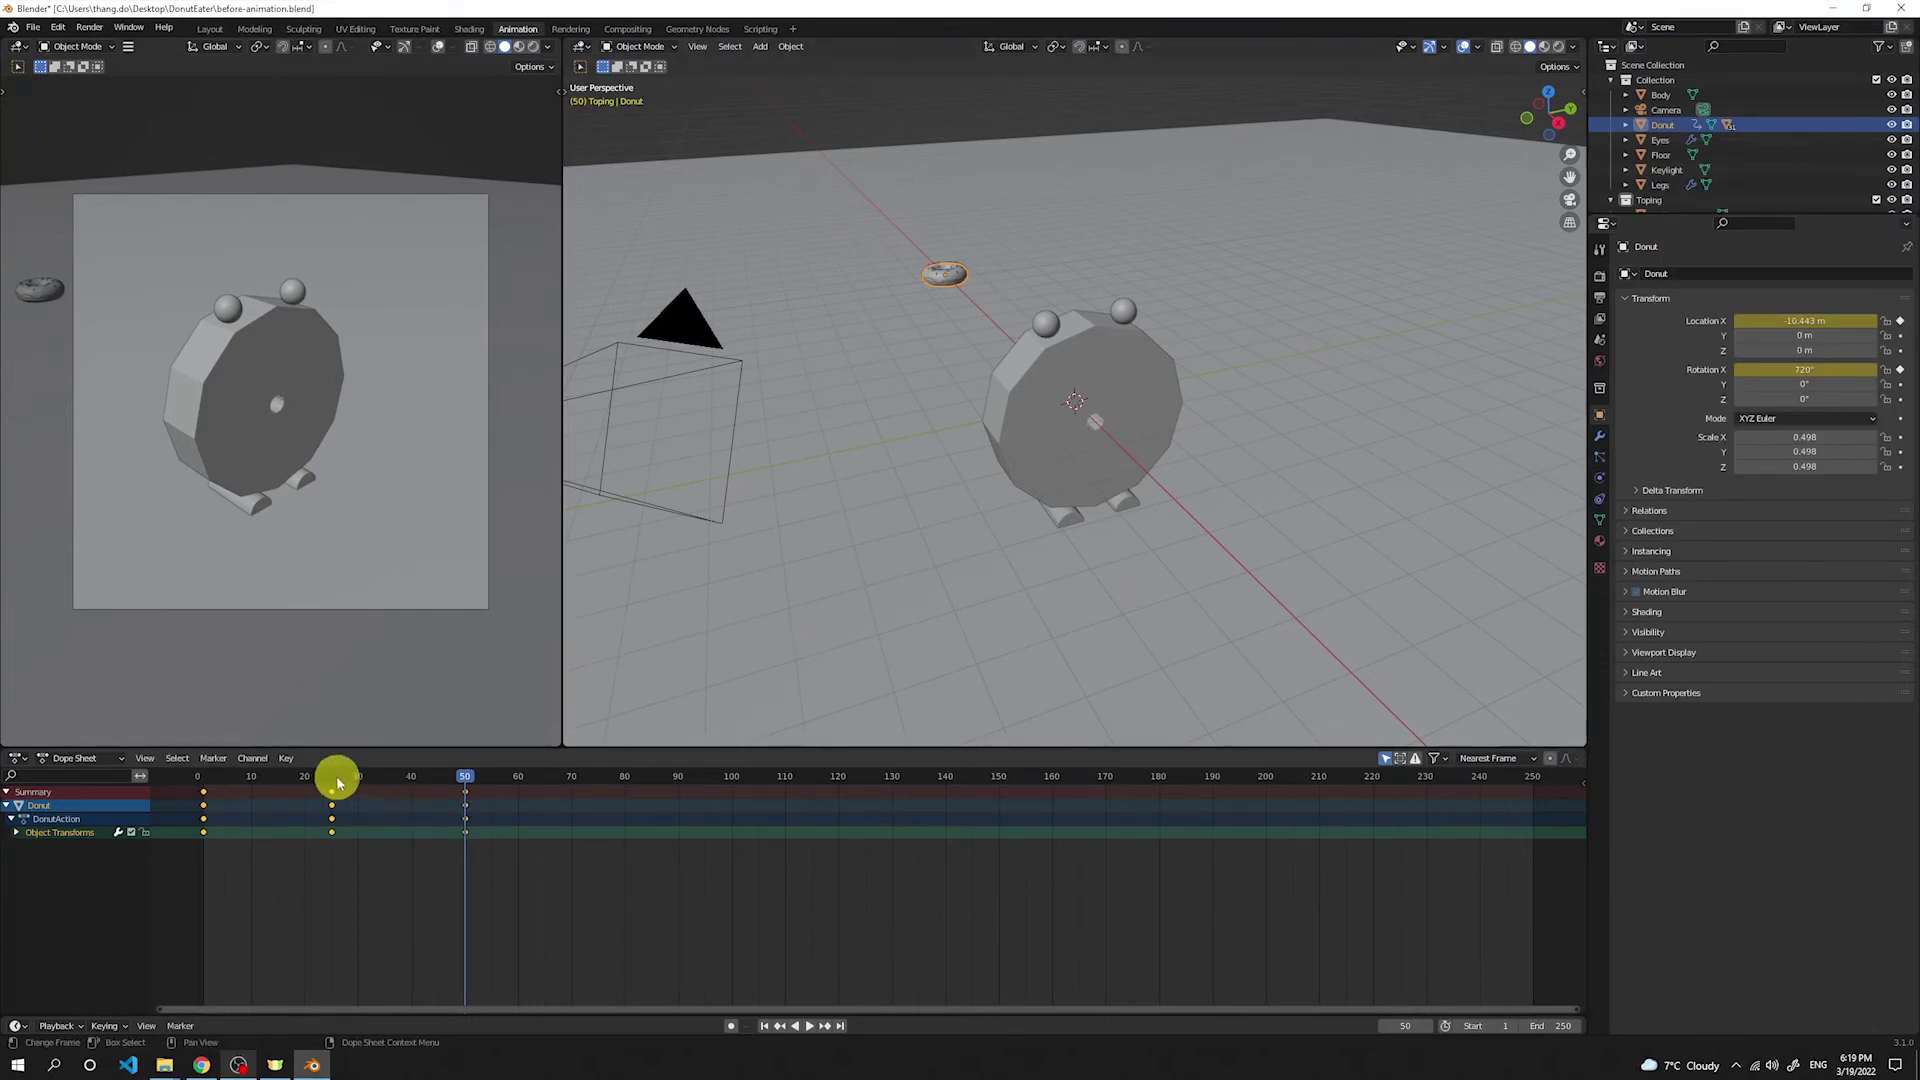
Step: Preview the donut's full movement and rotation from frame 1 to frame 50
{"action": "left_click_drag", "start_coordinate": [337, 782], "coordinate": [334, 782]}
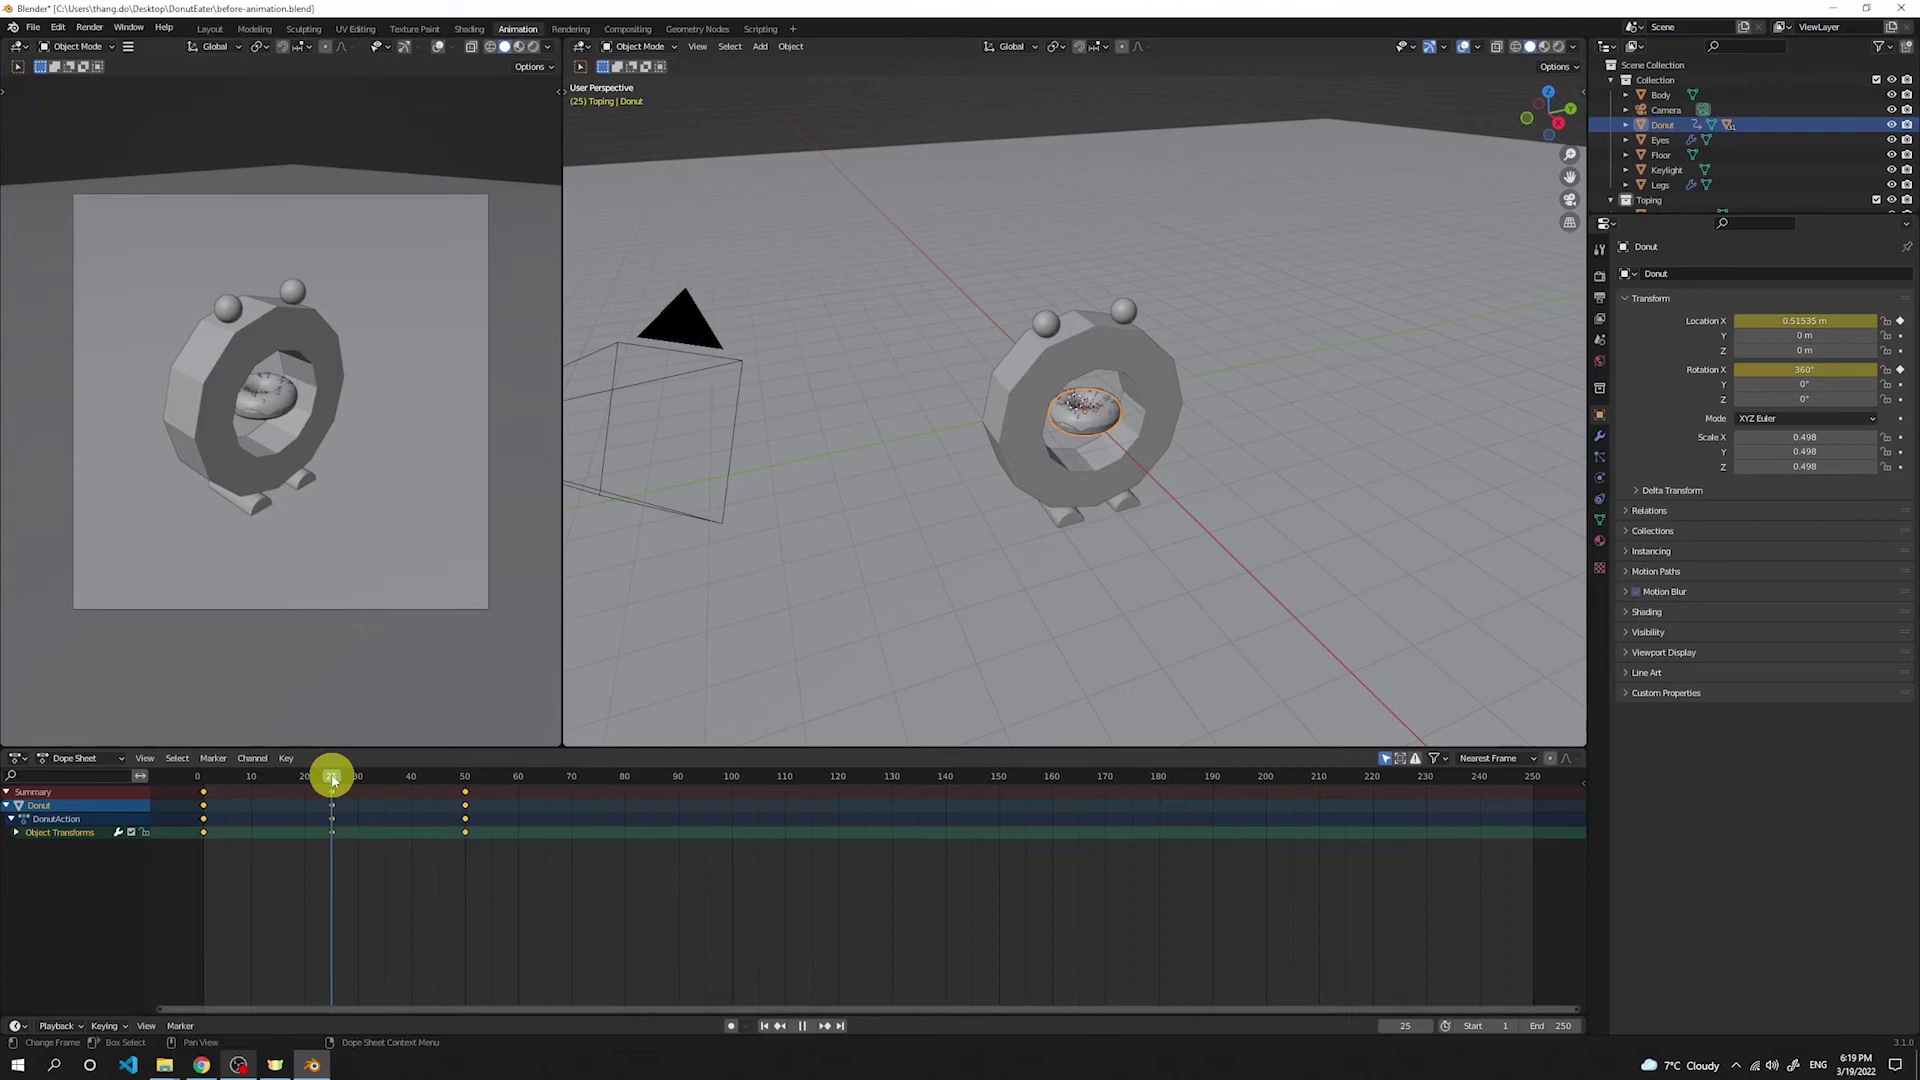
{"action": "left_click_drag", "start_coordinate": [334, 780], "coordinate": [205, 795]}
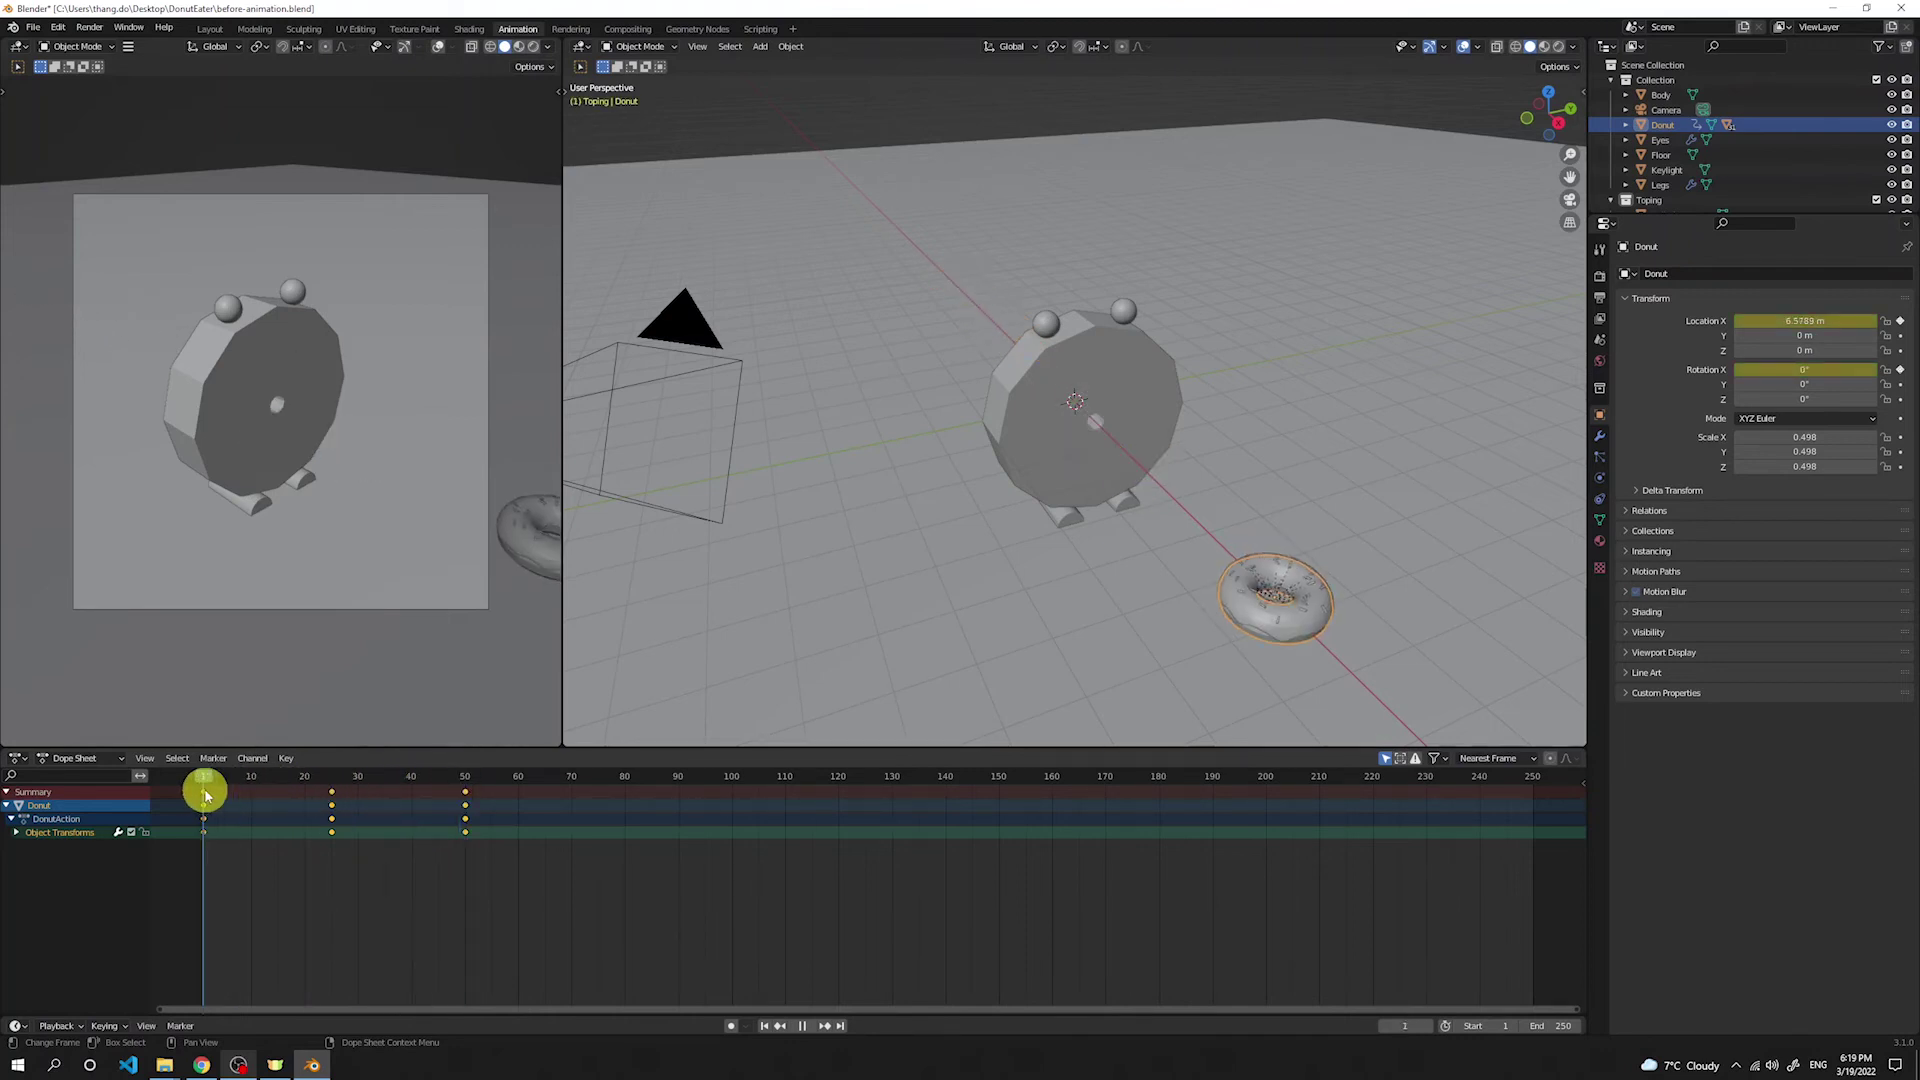
{"action": "left_click_drag", "start_coordinate": [210, 795], "coordinate": [465, 822]}
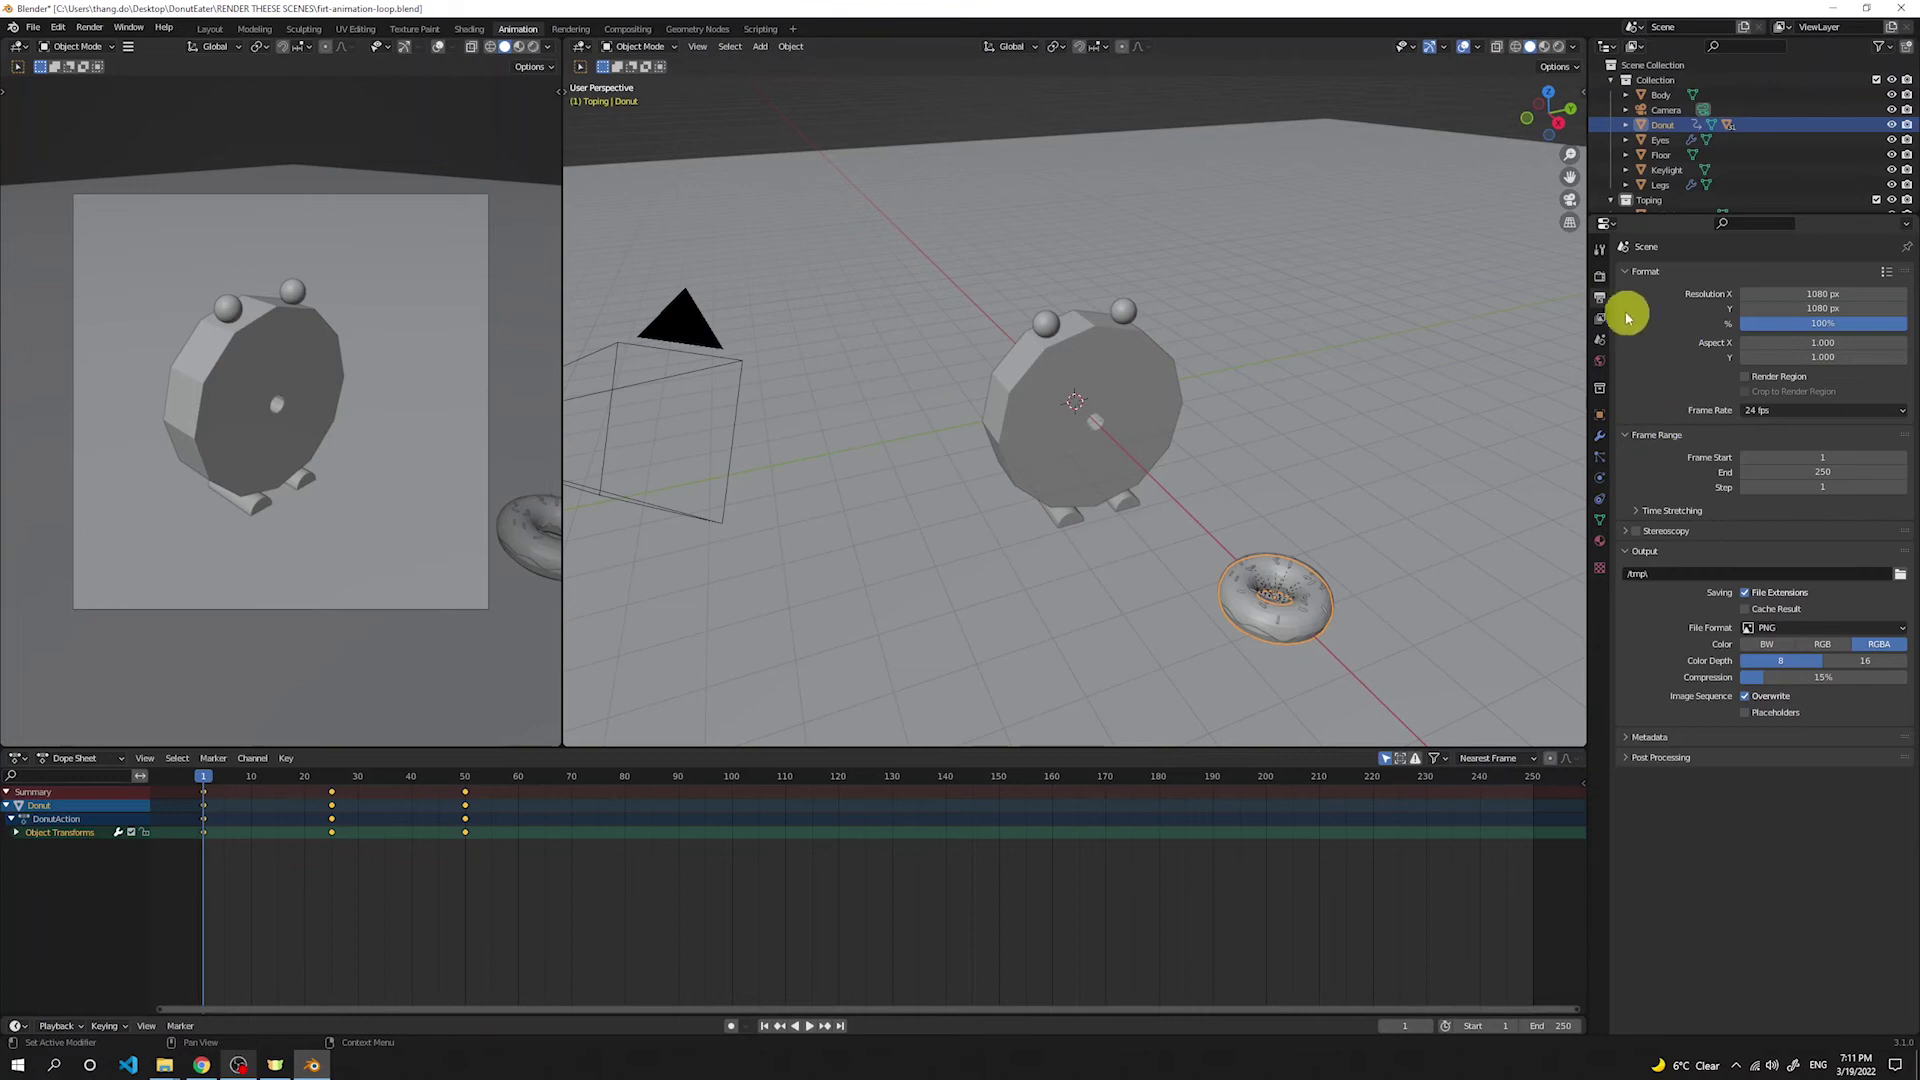
Step: Set the scene's end frame to 50 in the output settings and play the animation loop
{"action": "left_click", "coordinate": [1599, 297]}
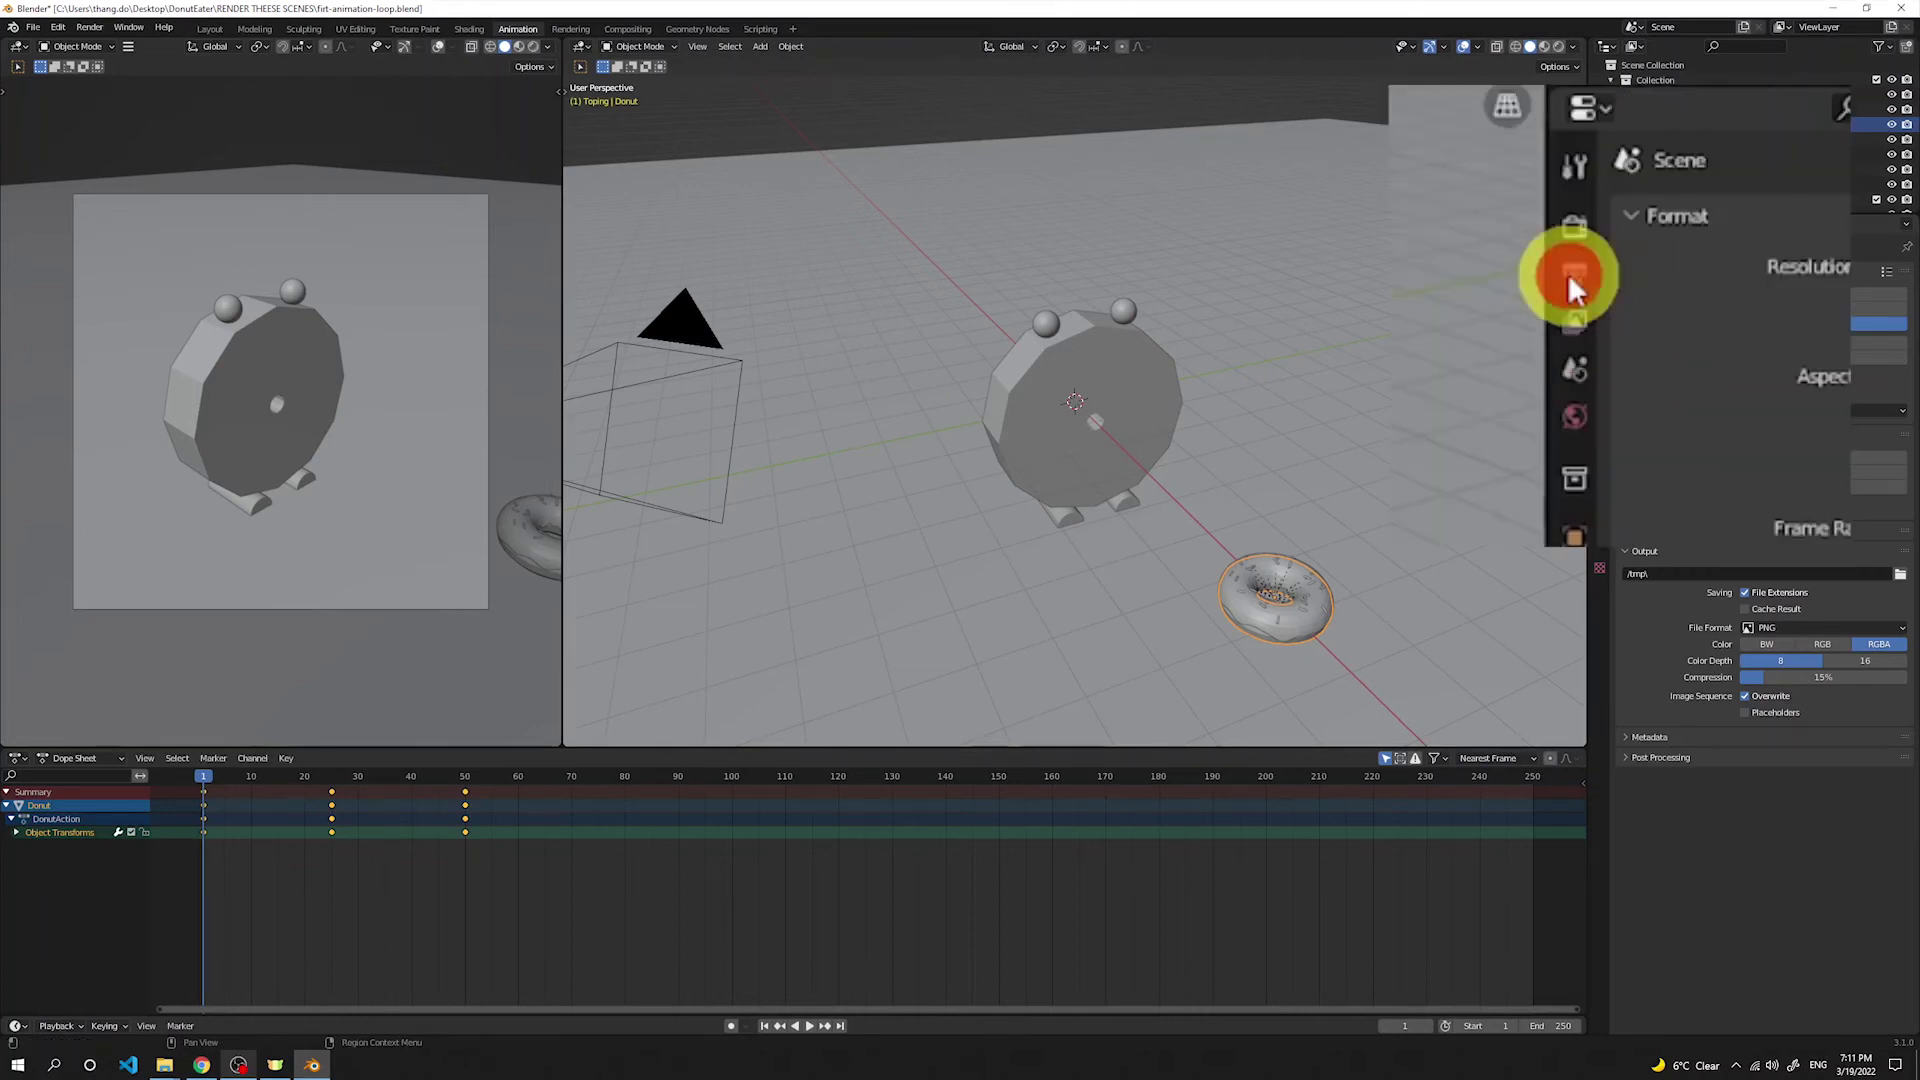
{"action": "left_click", "coordinate": [1813, 487]}
{"action": "type", "text": "50"}
{"action": "key", "text": "Return"}
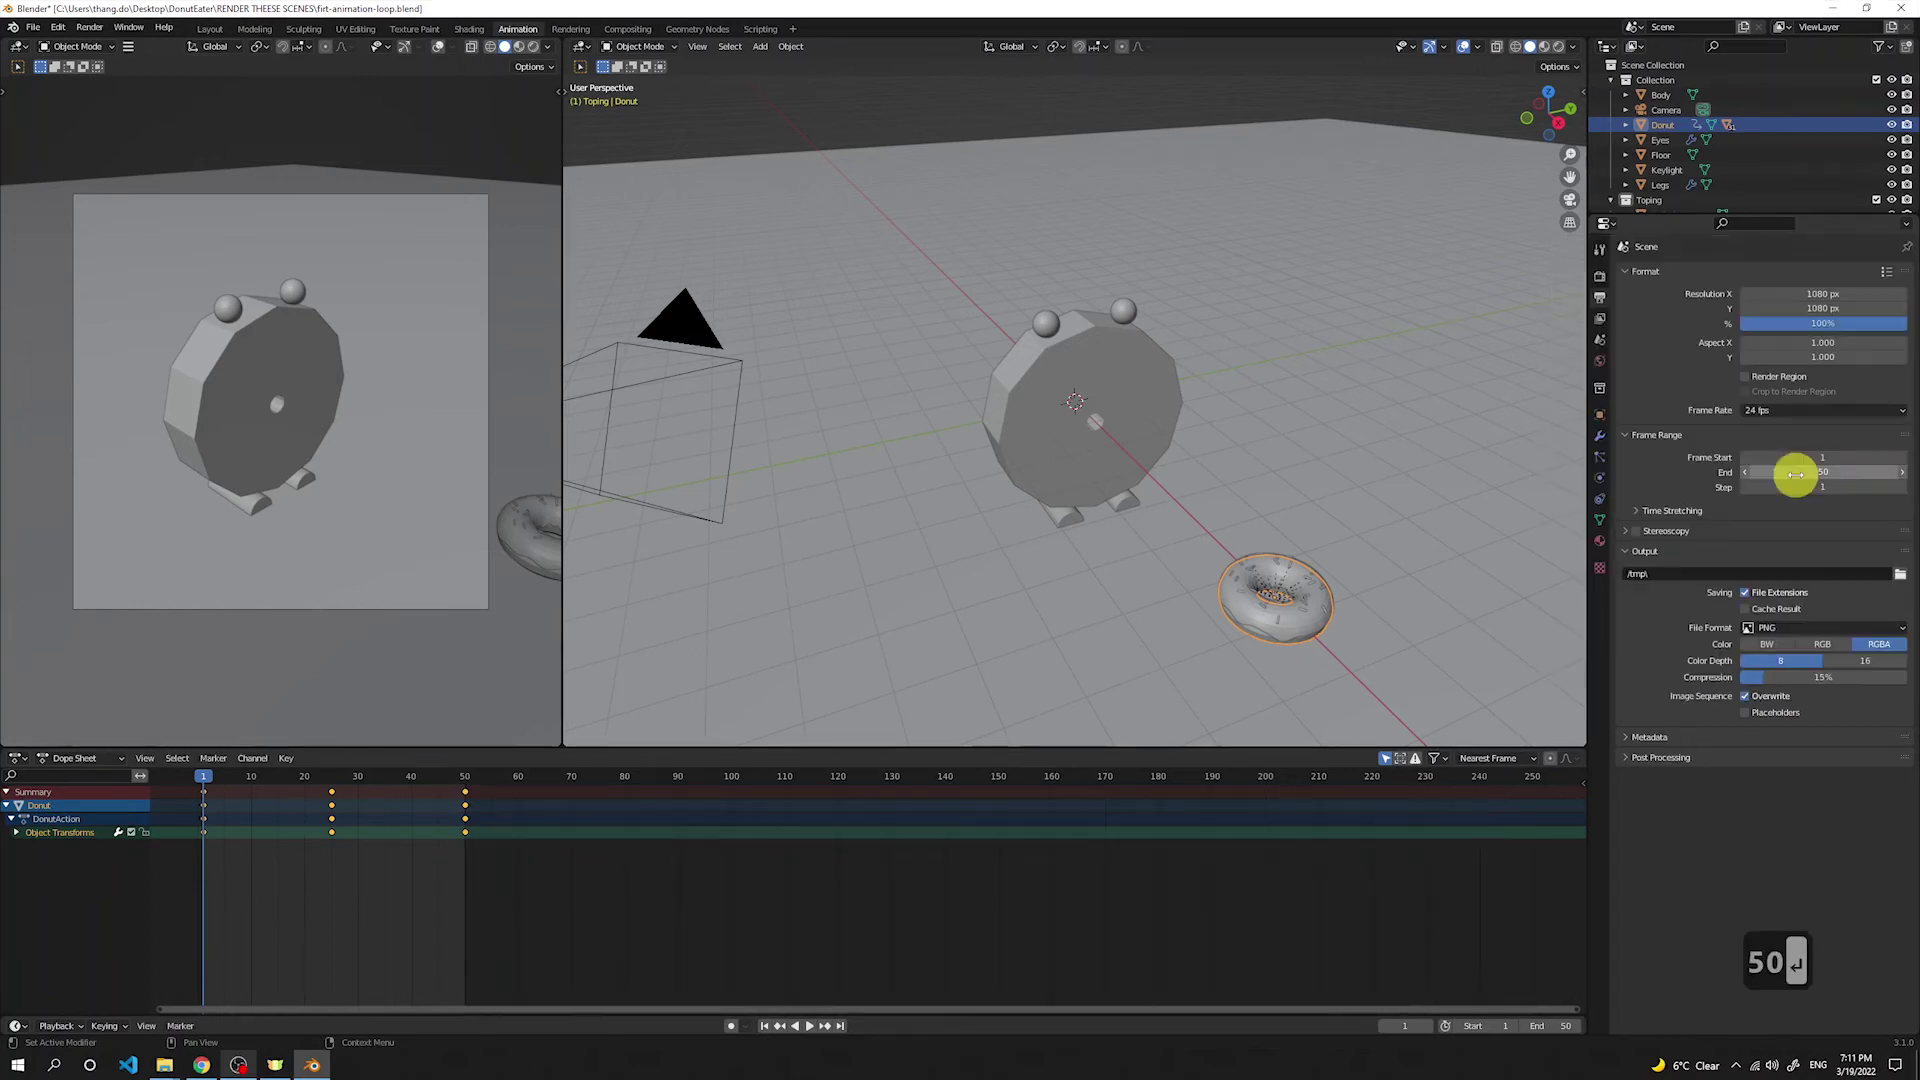
{"action": "left_click", "coordinate": [198, 778]}
{"action": "key", "text": "space"}
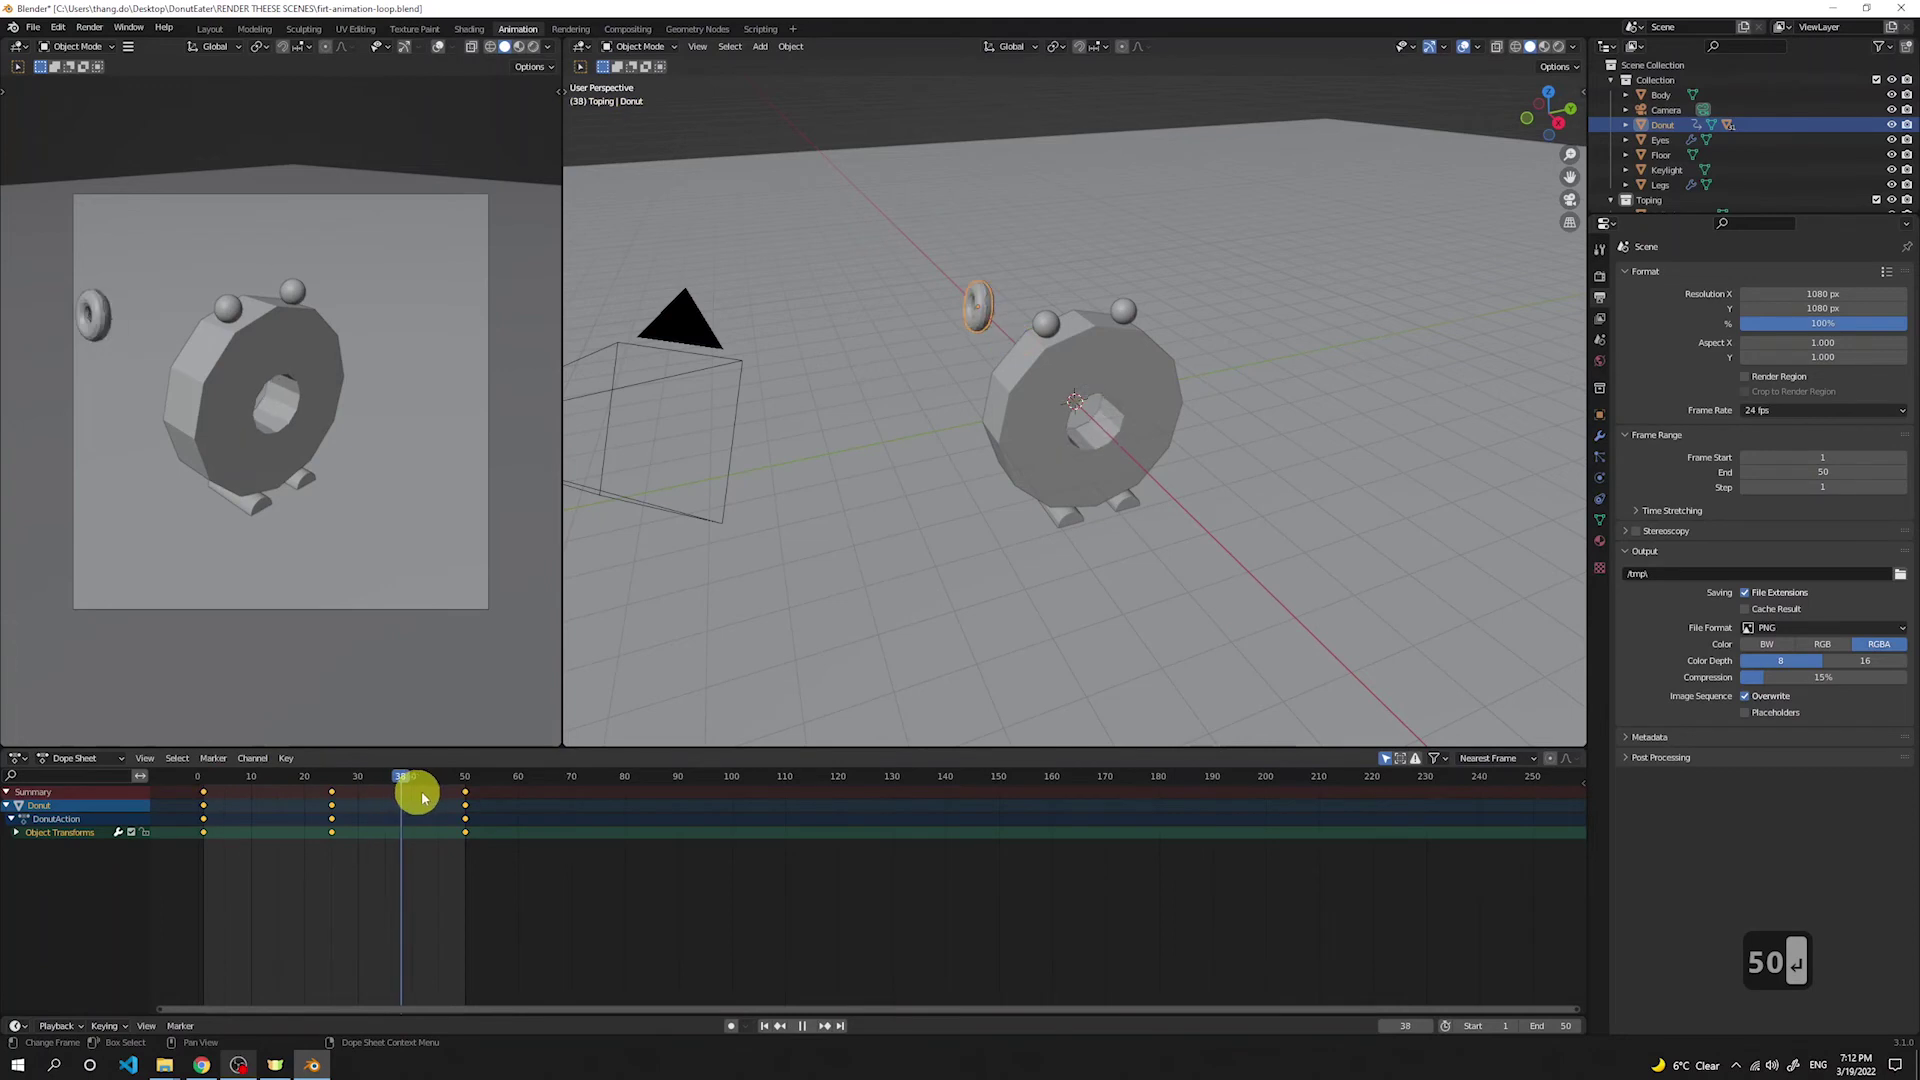
{"action": "key", "text": "space"}
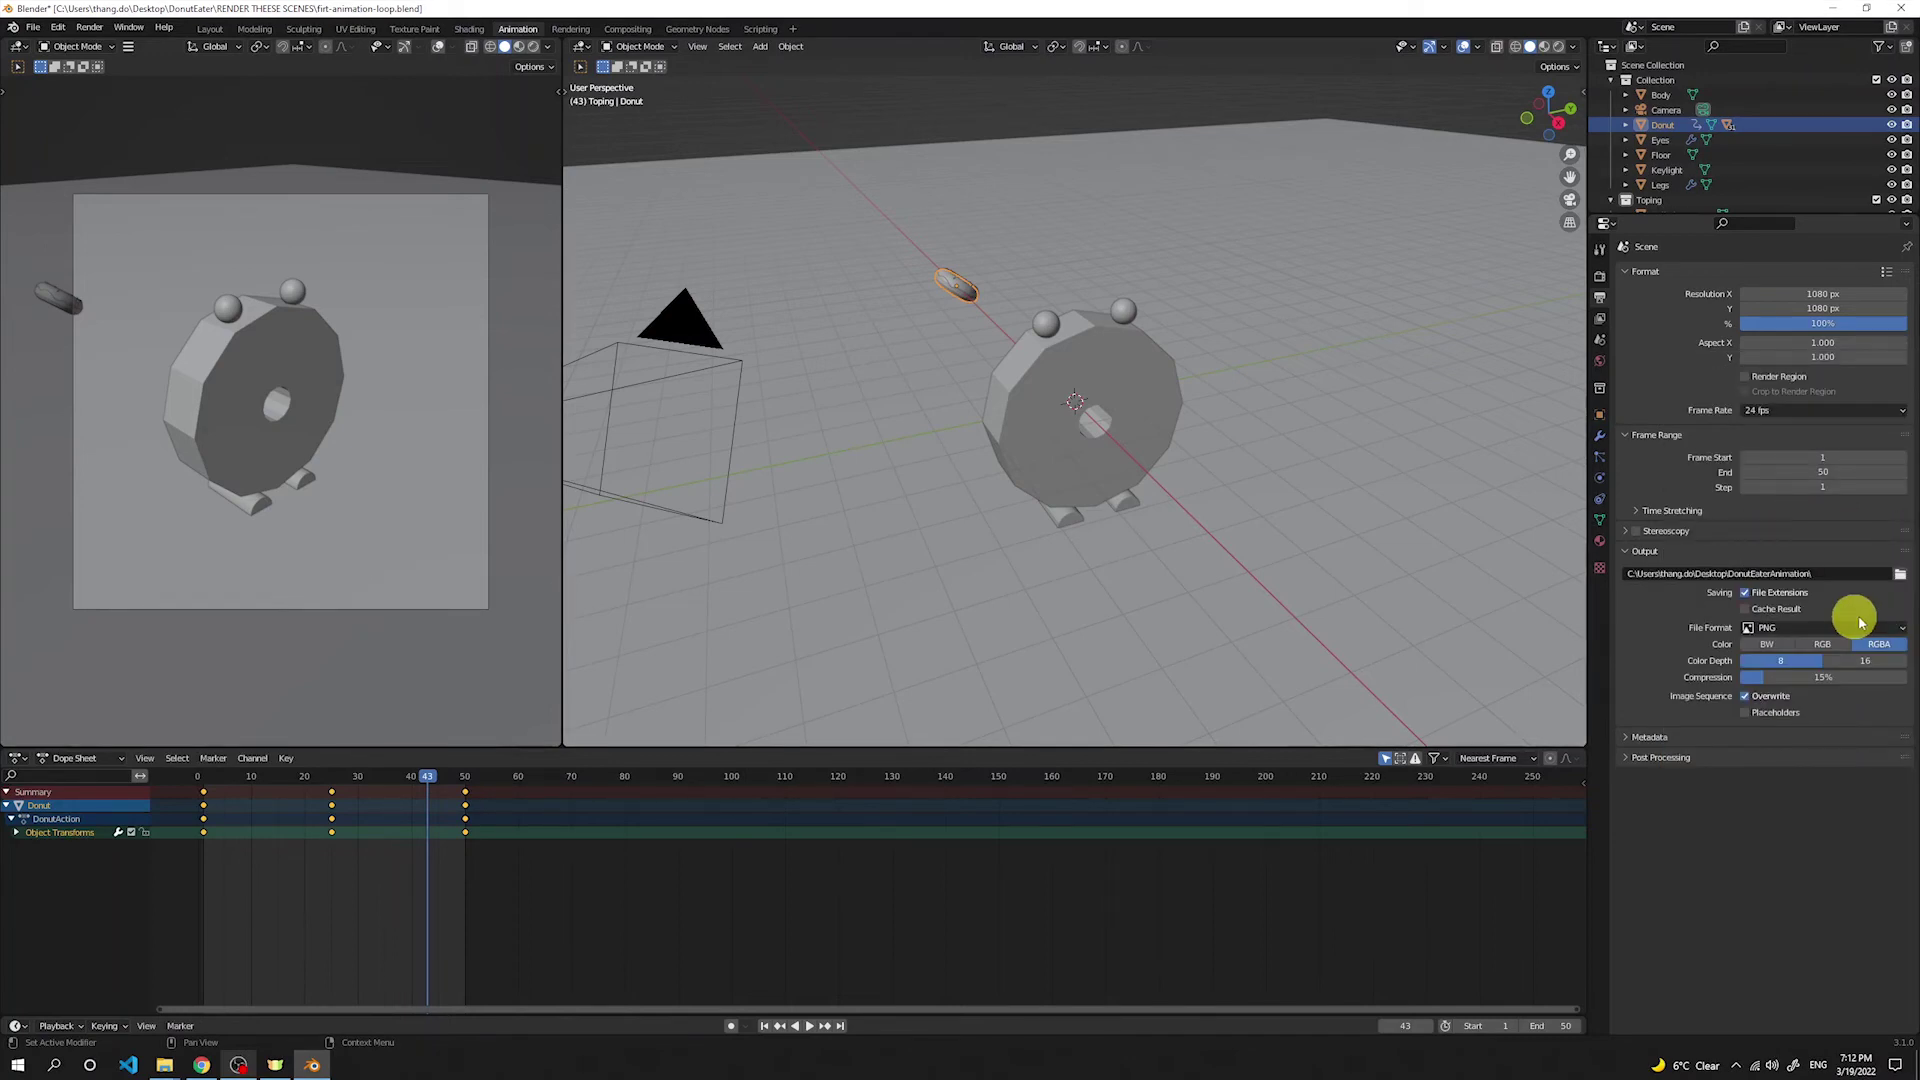
Step: Choose PNG as the render output's file format and return the playhead to the start of the animation
{"action": "left_click", "coordinate": [1877, 629]}
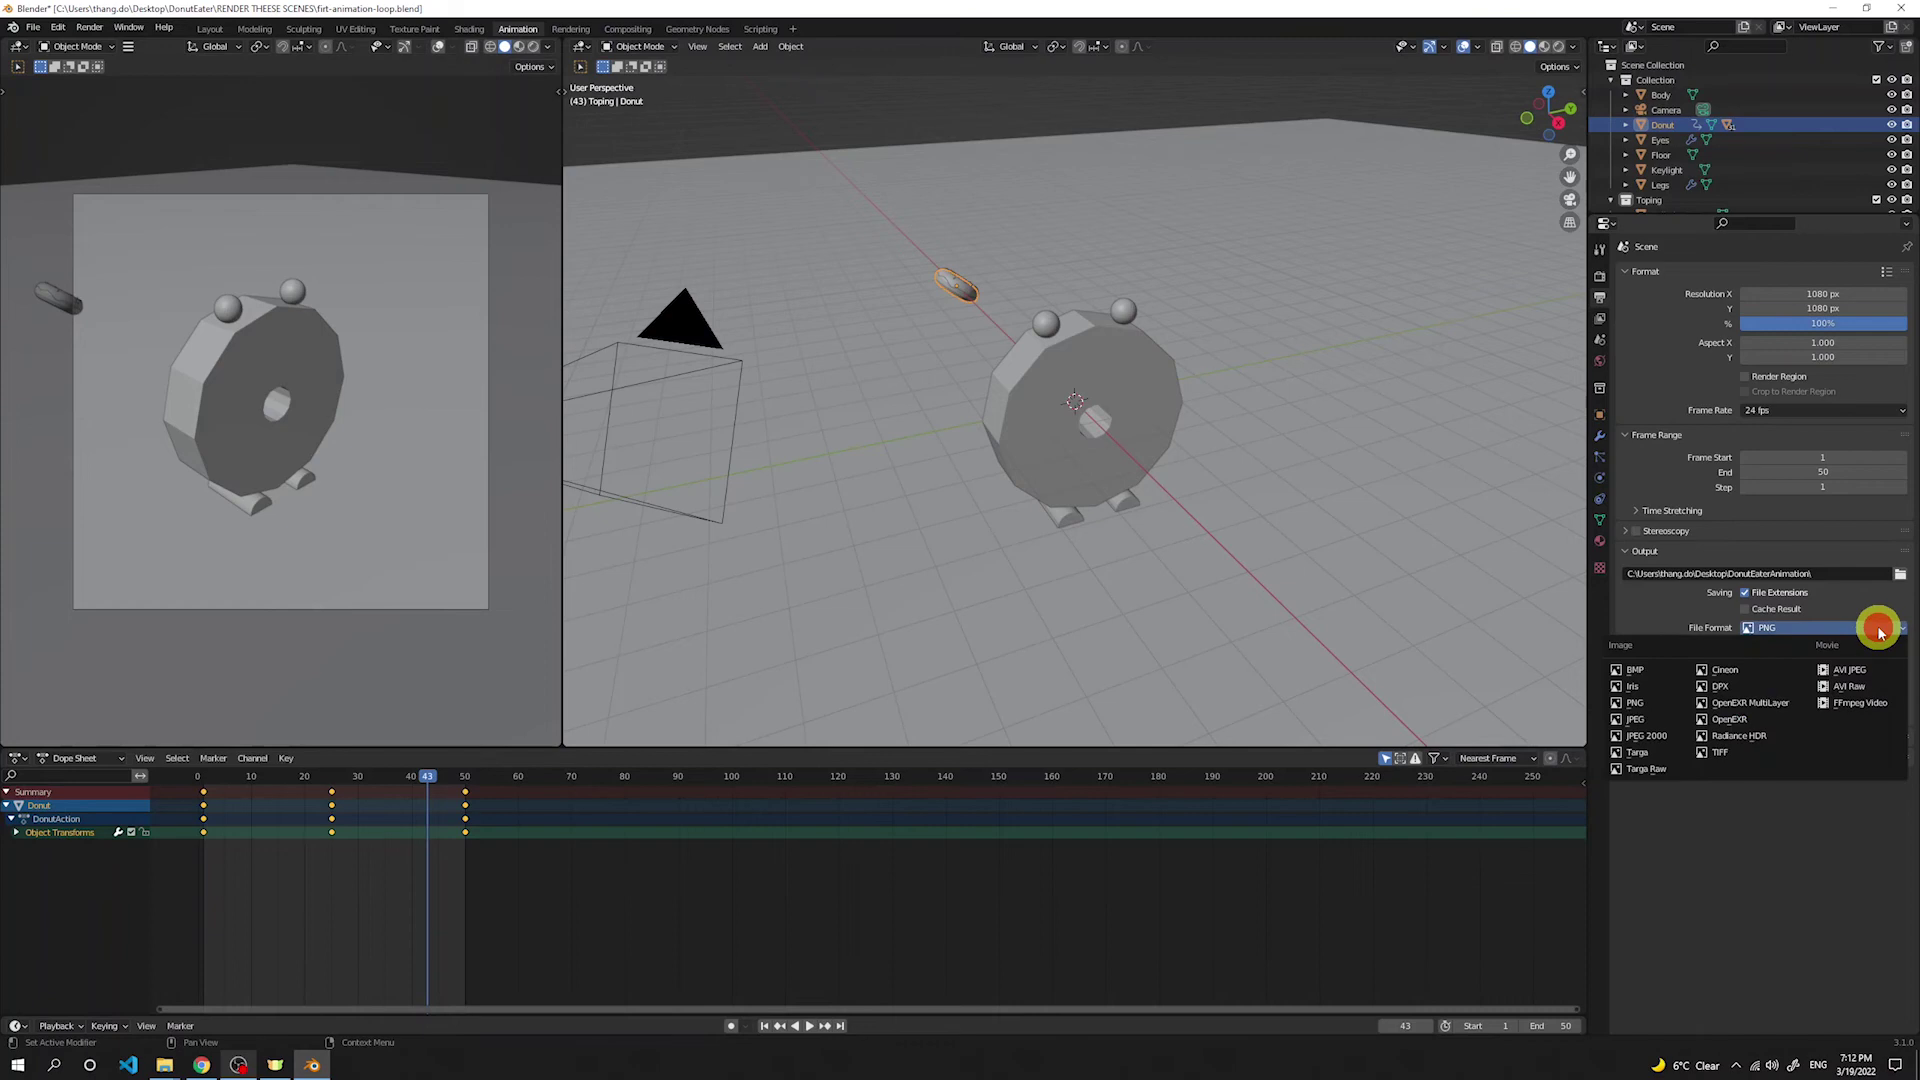
{"action": "left_click", "coordinate": [1635, 700]}
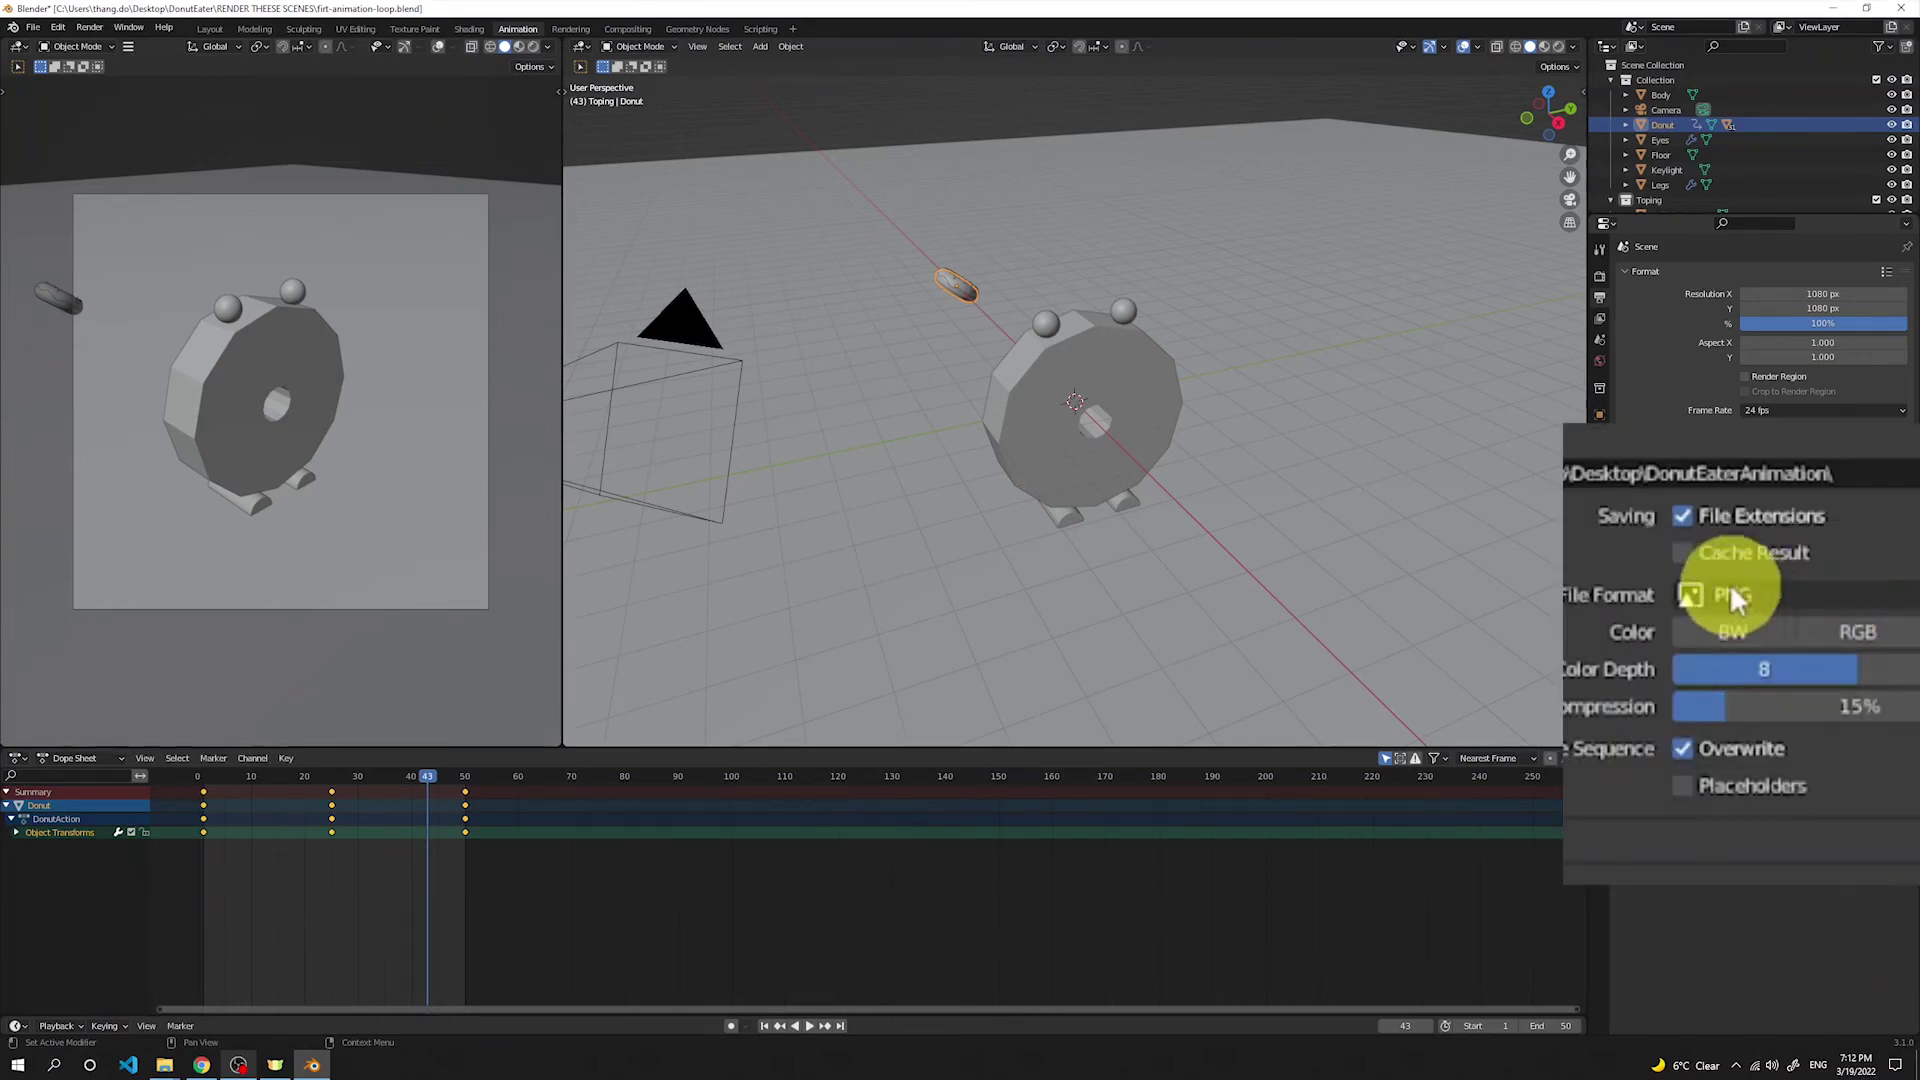
{"action": "left_click", "coordinate": [199, 786]}
{"action": "key", "text": "space"}
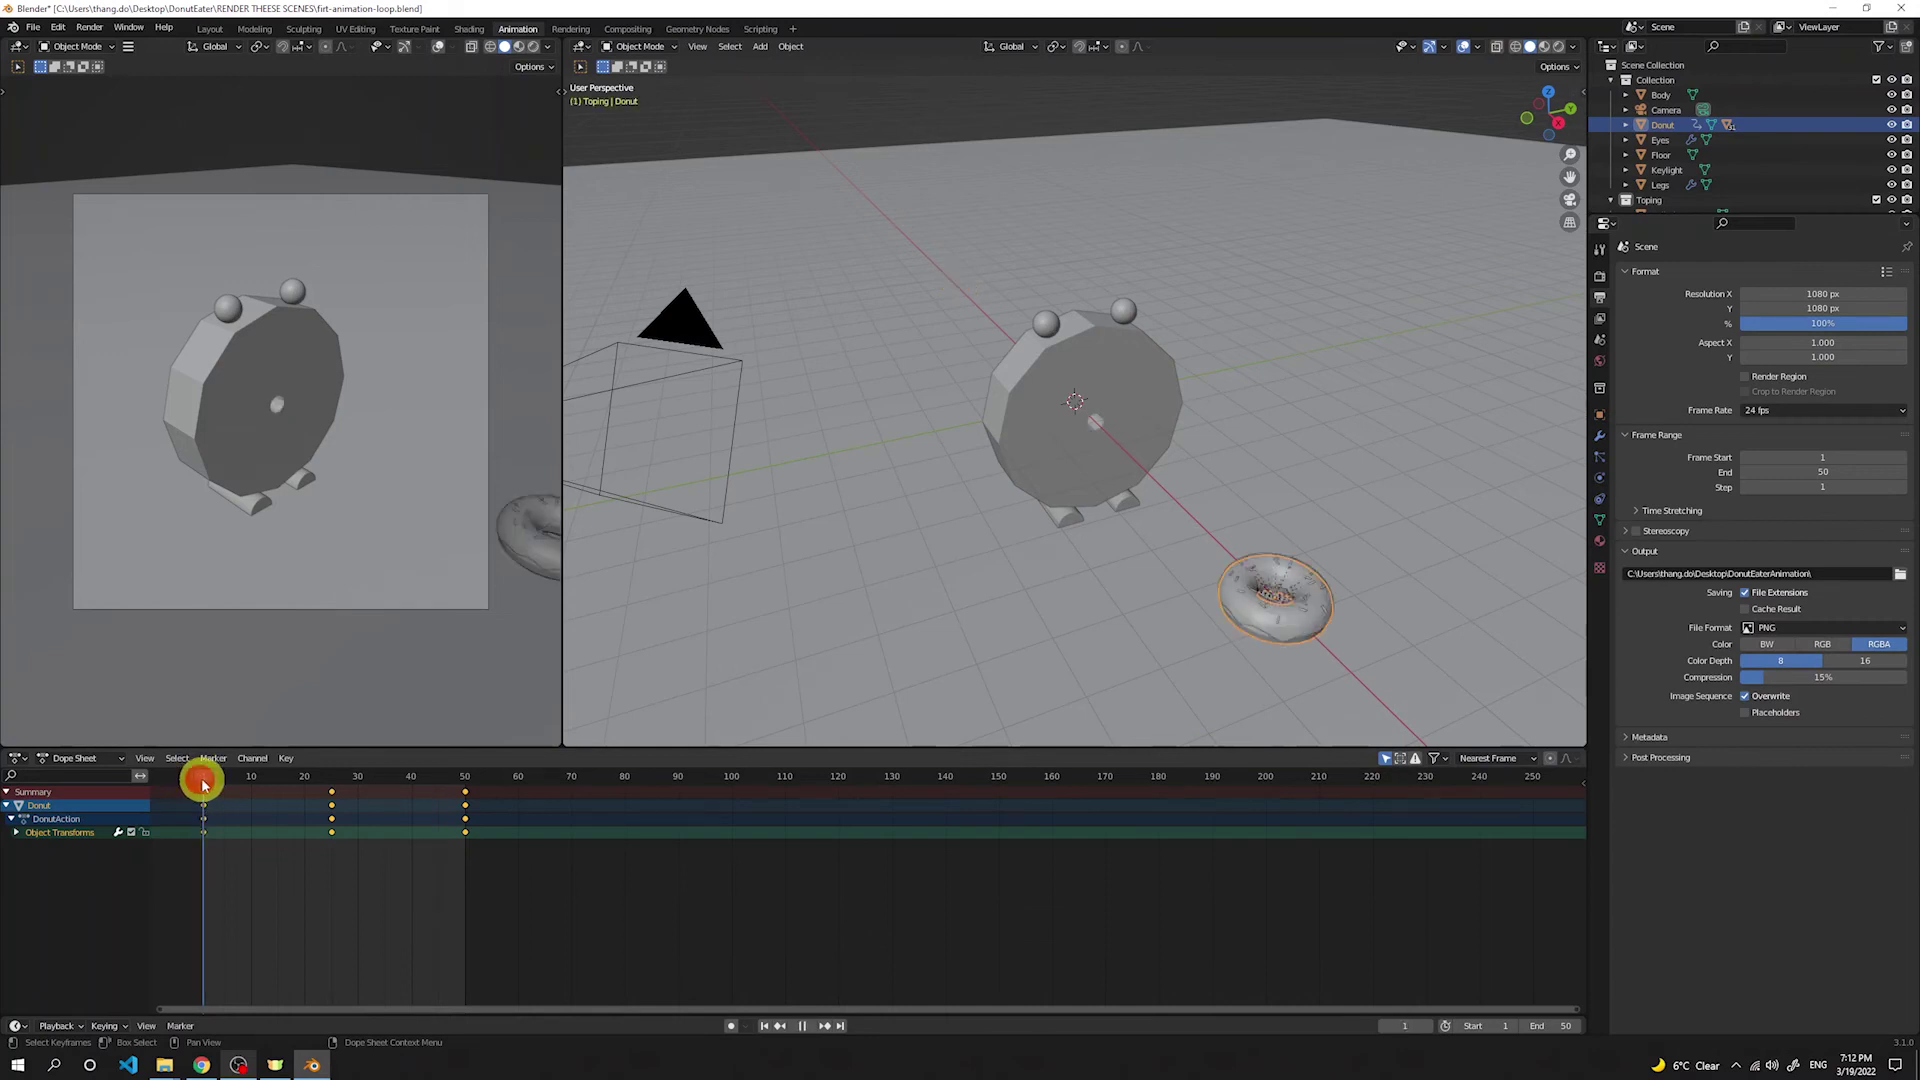
{"action": "left_click_drag", "start_coordinate": [203, 785], "coordinate": [207, 784]}
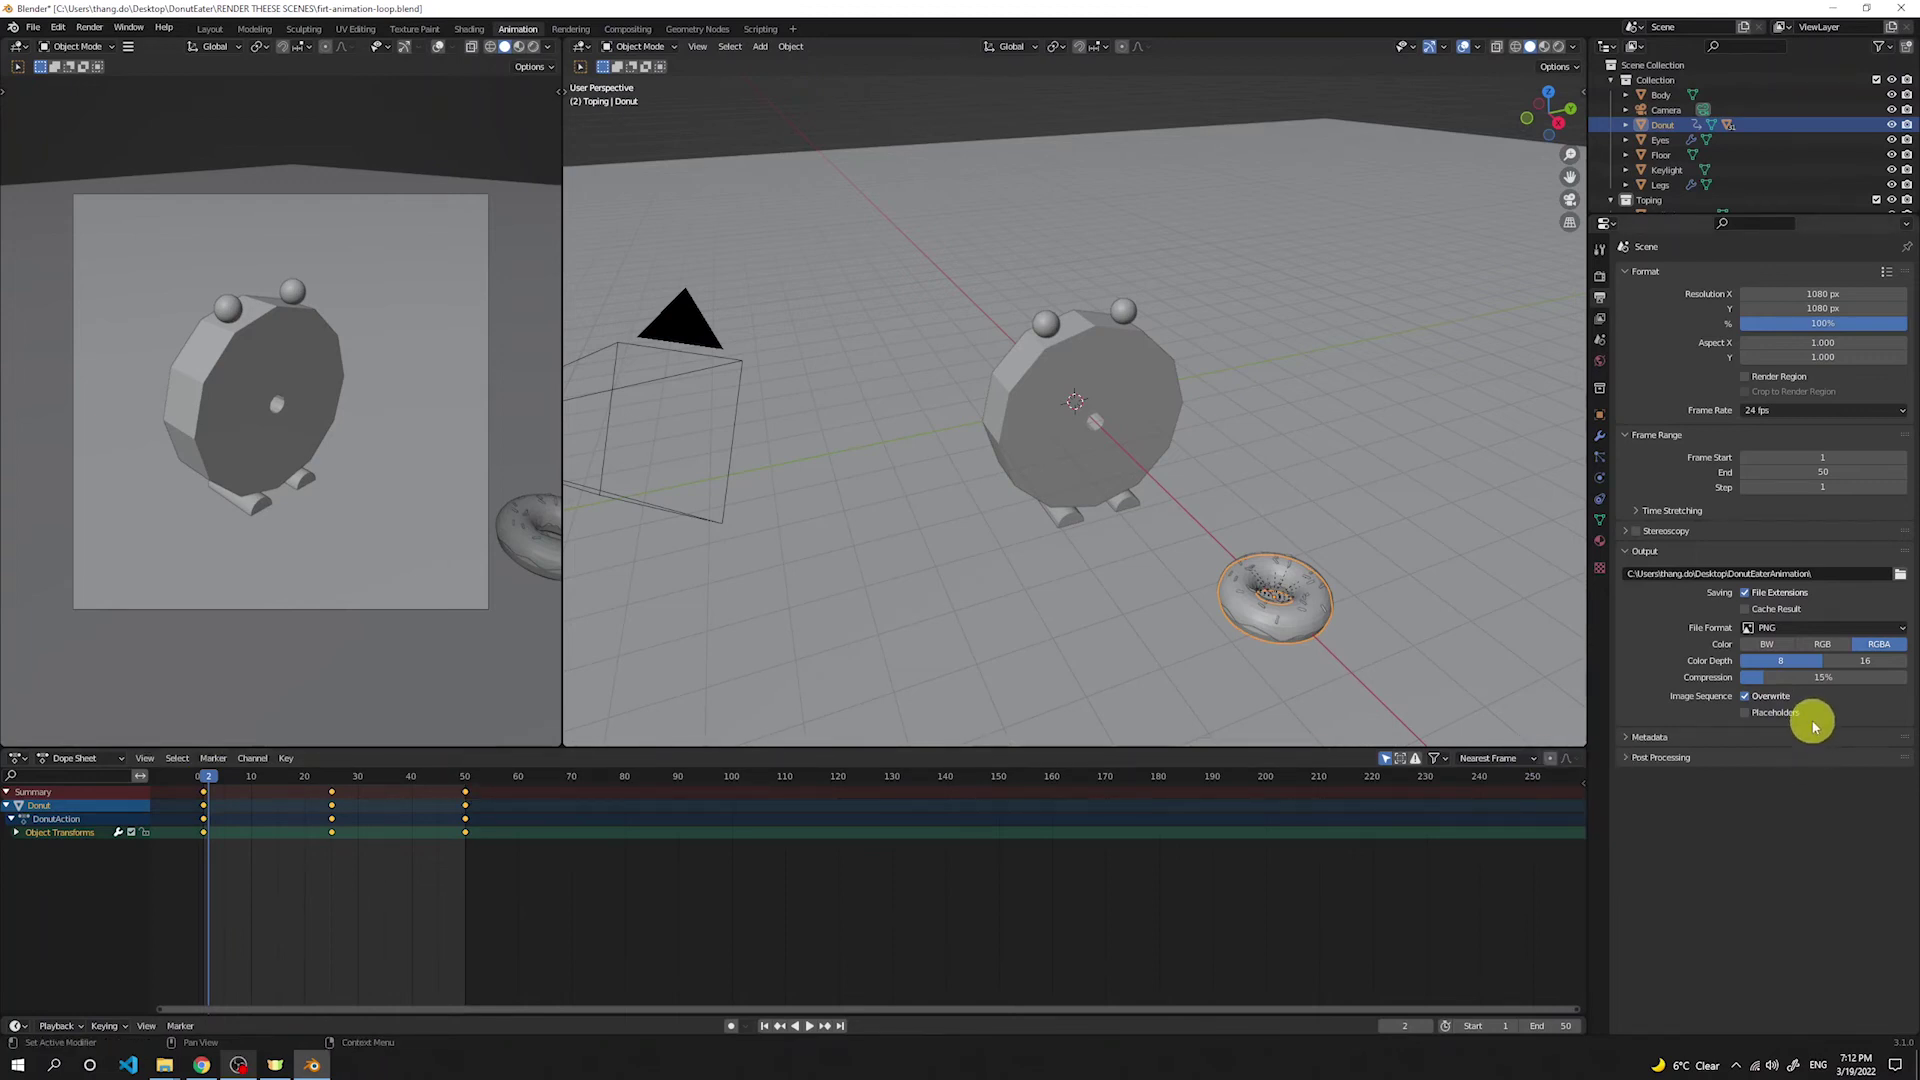
Step: Check the available movie formats, keep PNG as the output format, and render the animation as an image sequence
{"action": "left_click", "coordinate": [1819, 628]}
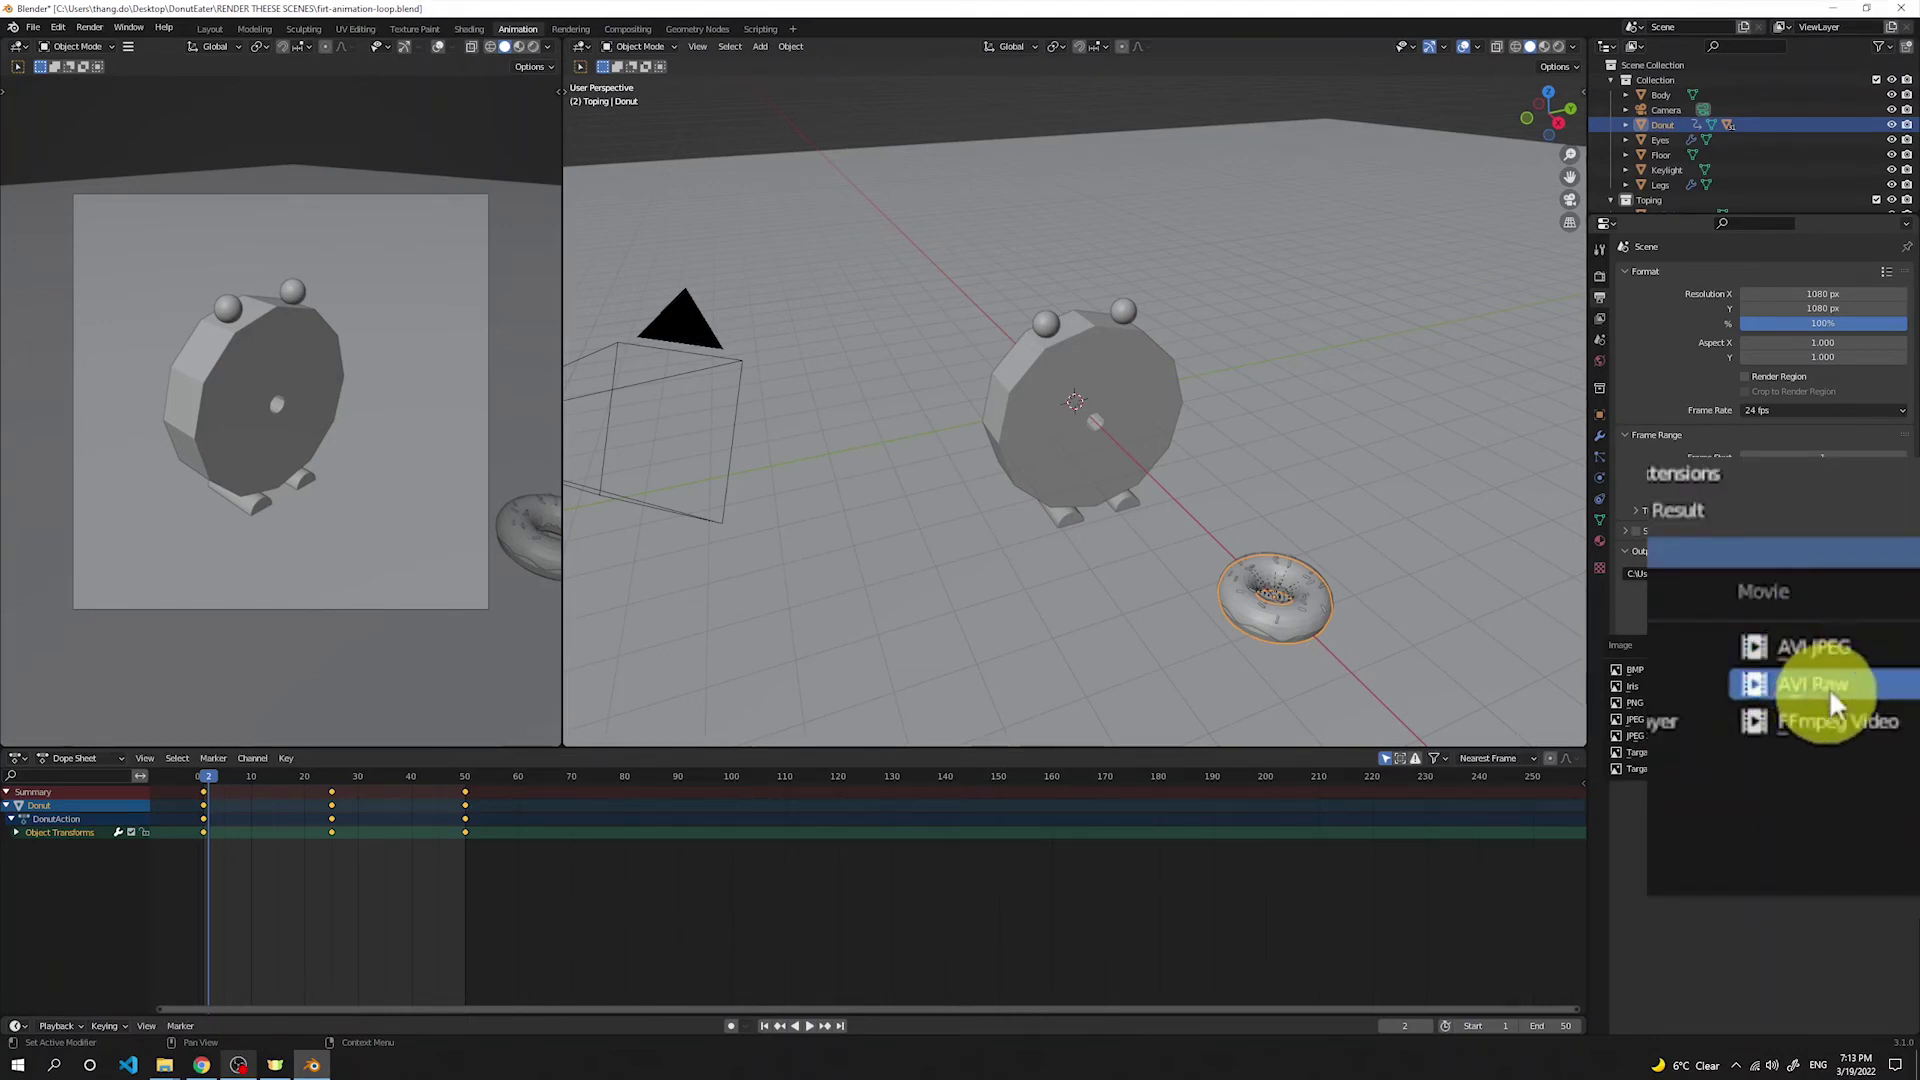
{"action": "left_click", "coordinate": [1847, 632]}
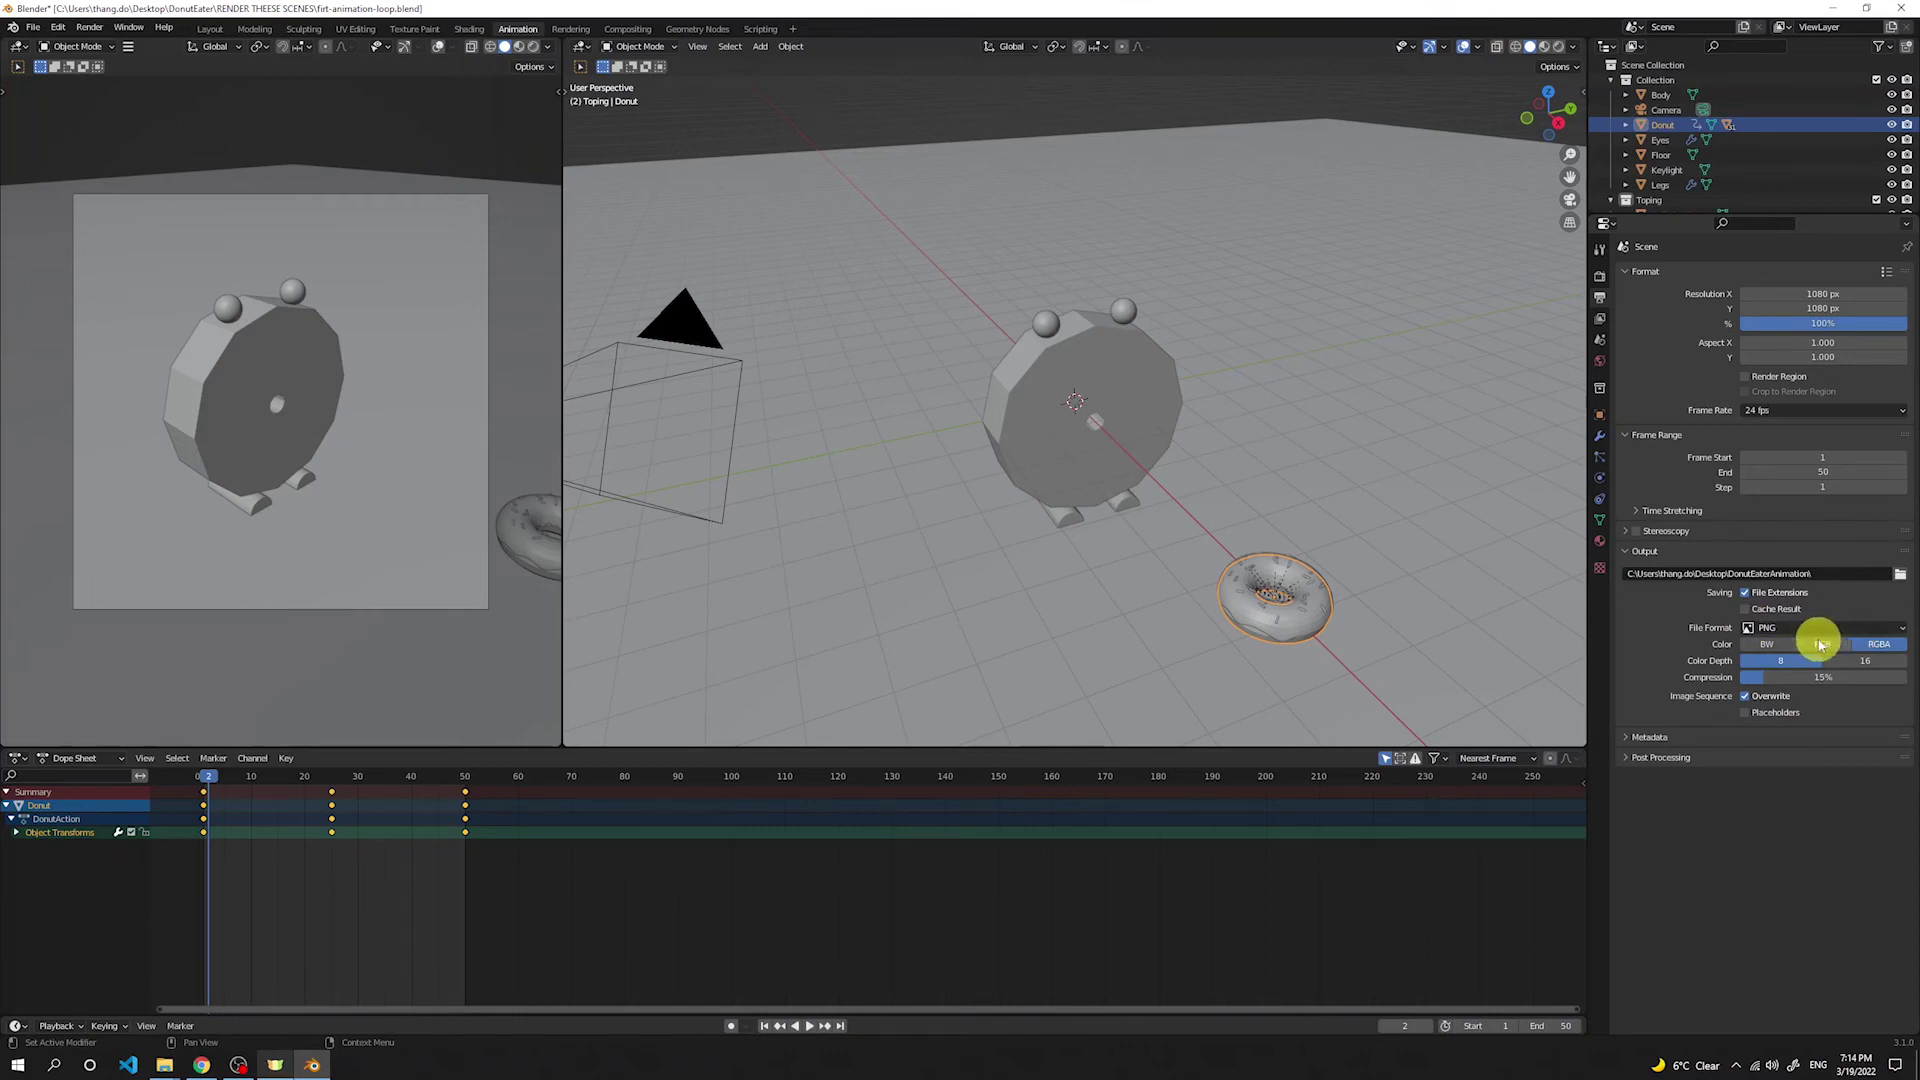
{"action": "left_click", "coordinate": [88, 27]}
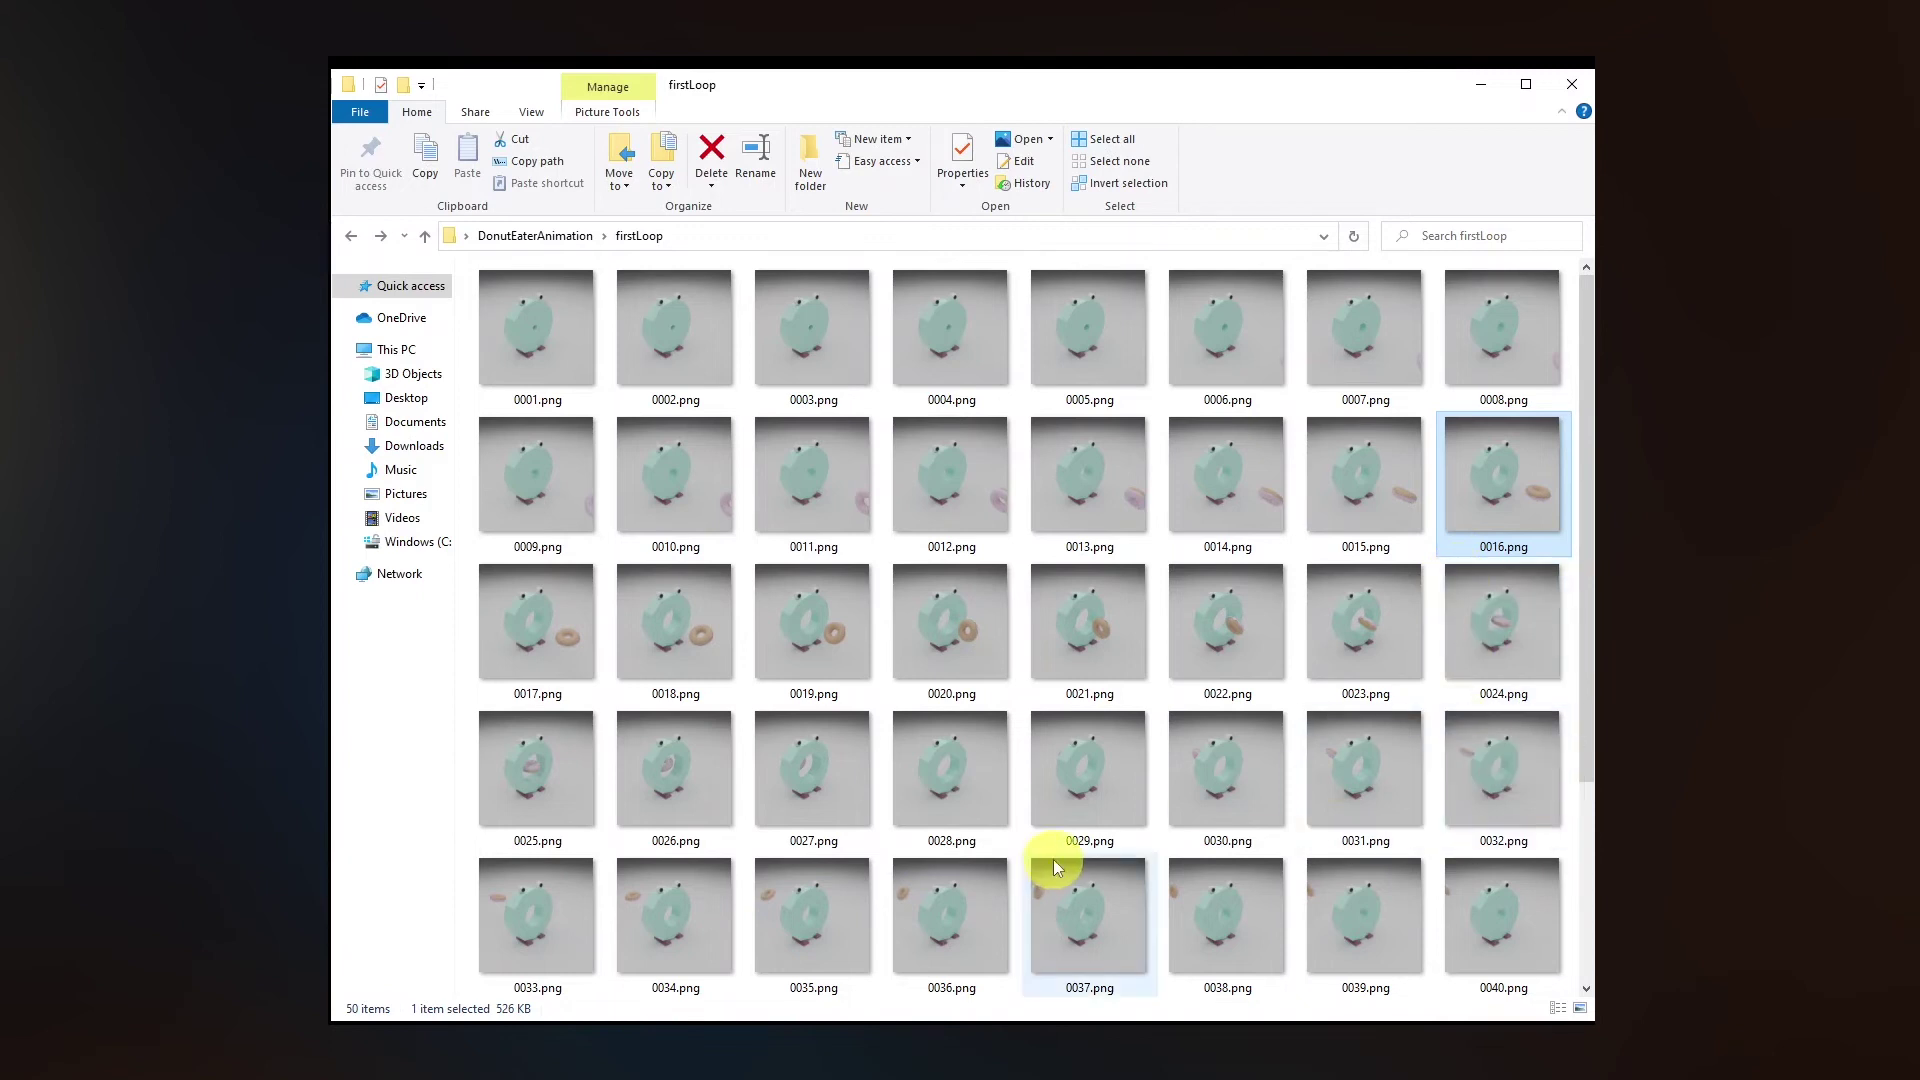
Step: Inspect the rendered PNG frames in the firstLoop folder
{"action": "left_click", "coordinate": [556, 777]}
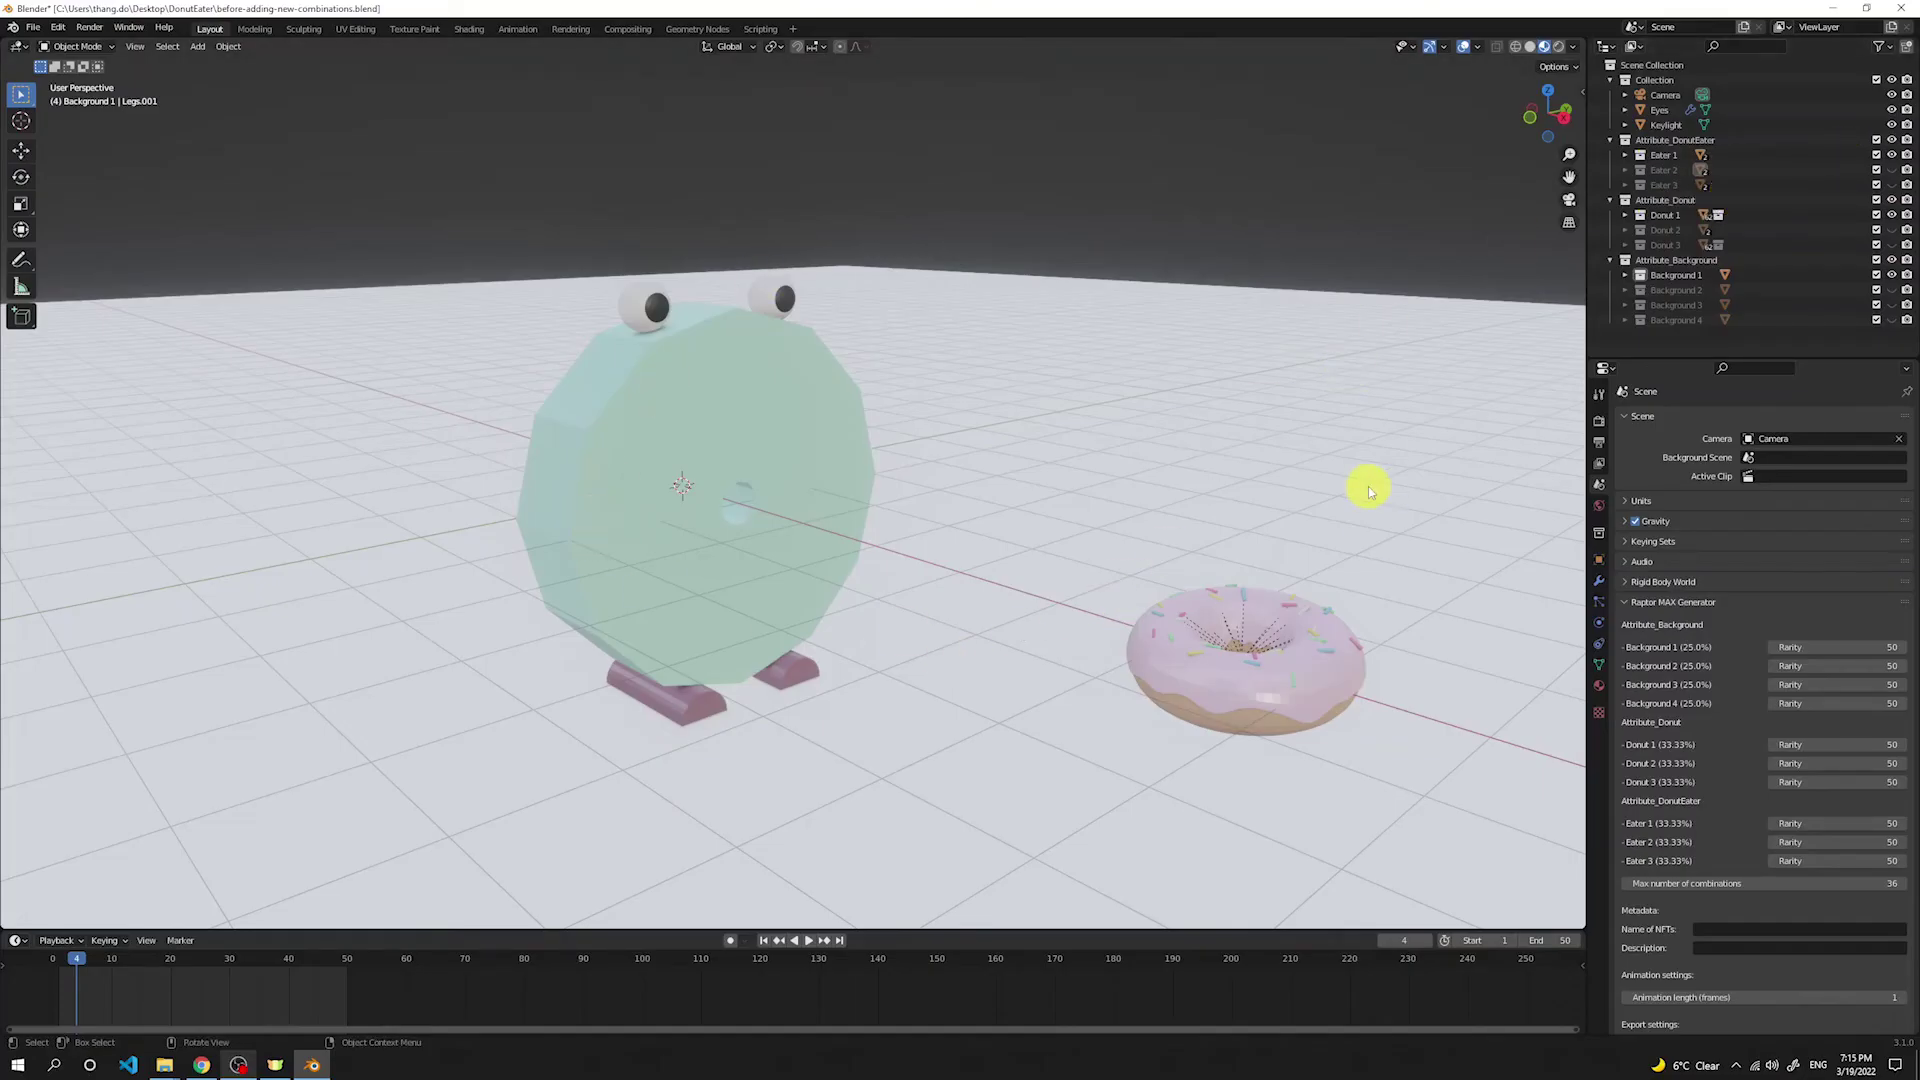
Step: Preview the alternative figures by showing only Eater 2 and then only Eater 3 in the viewport
{"action": "left_click", "coordinate": [1892, 155]}
{"action": "left_click", "coordinate": [1891, 170]}
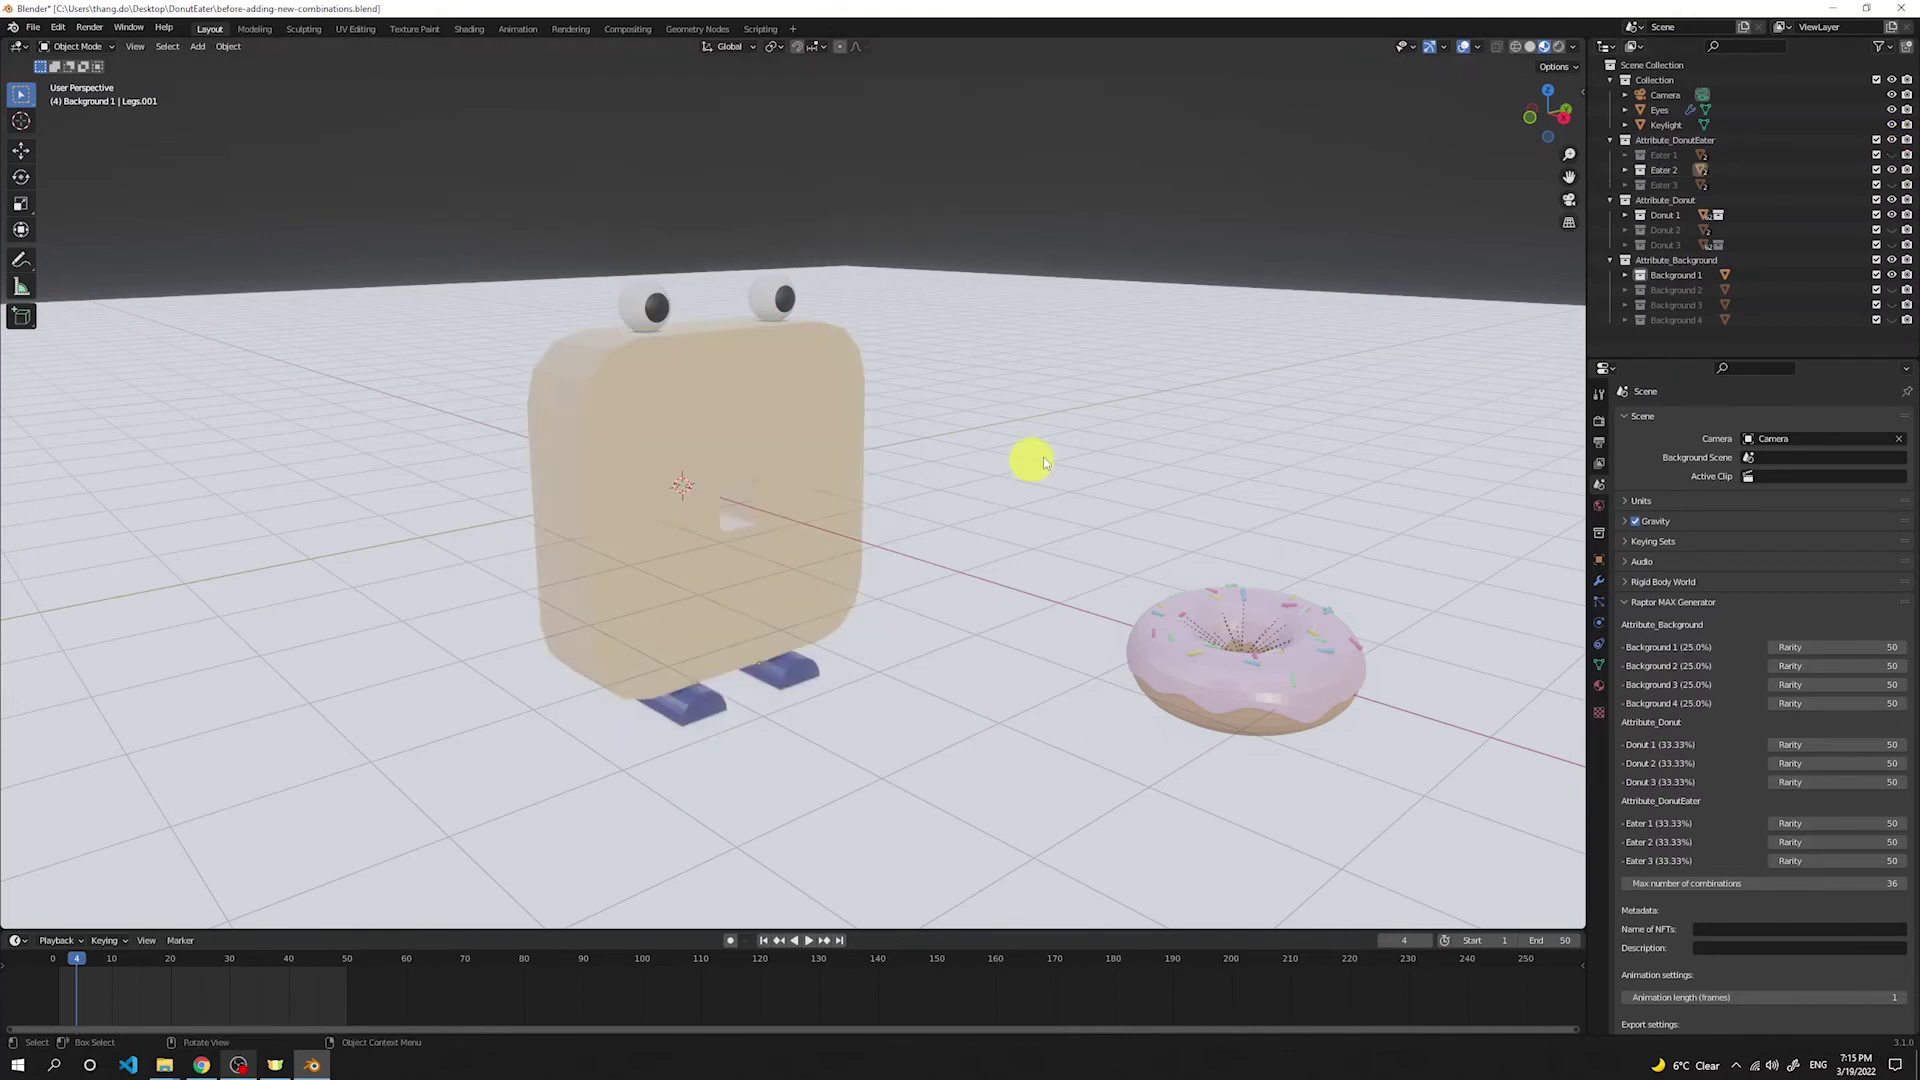
{"action": "left_click", "coordinate": [1891, 170]}
{"action": "left_click", "coordinate": [1891, 185]}
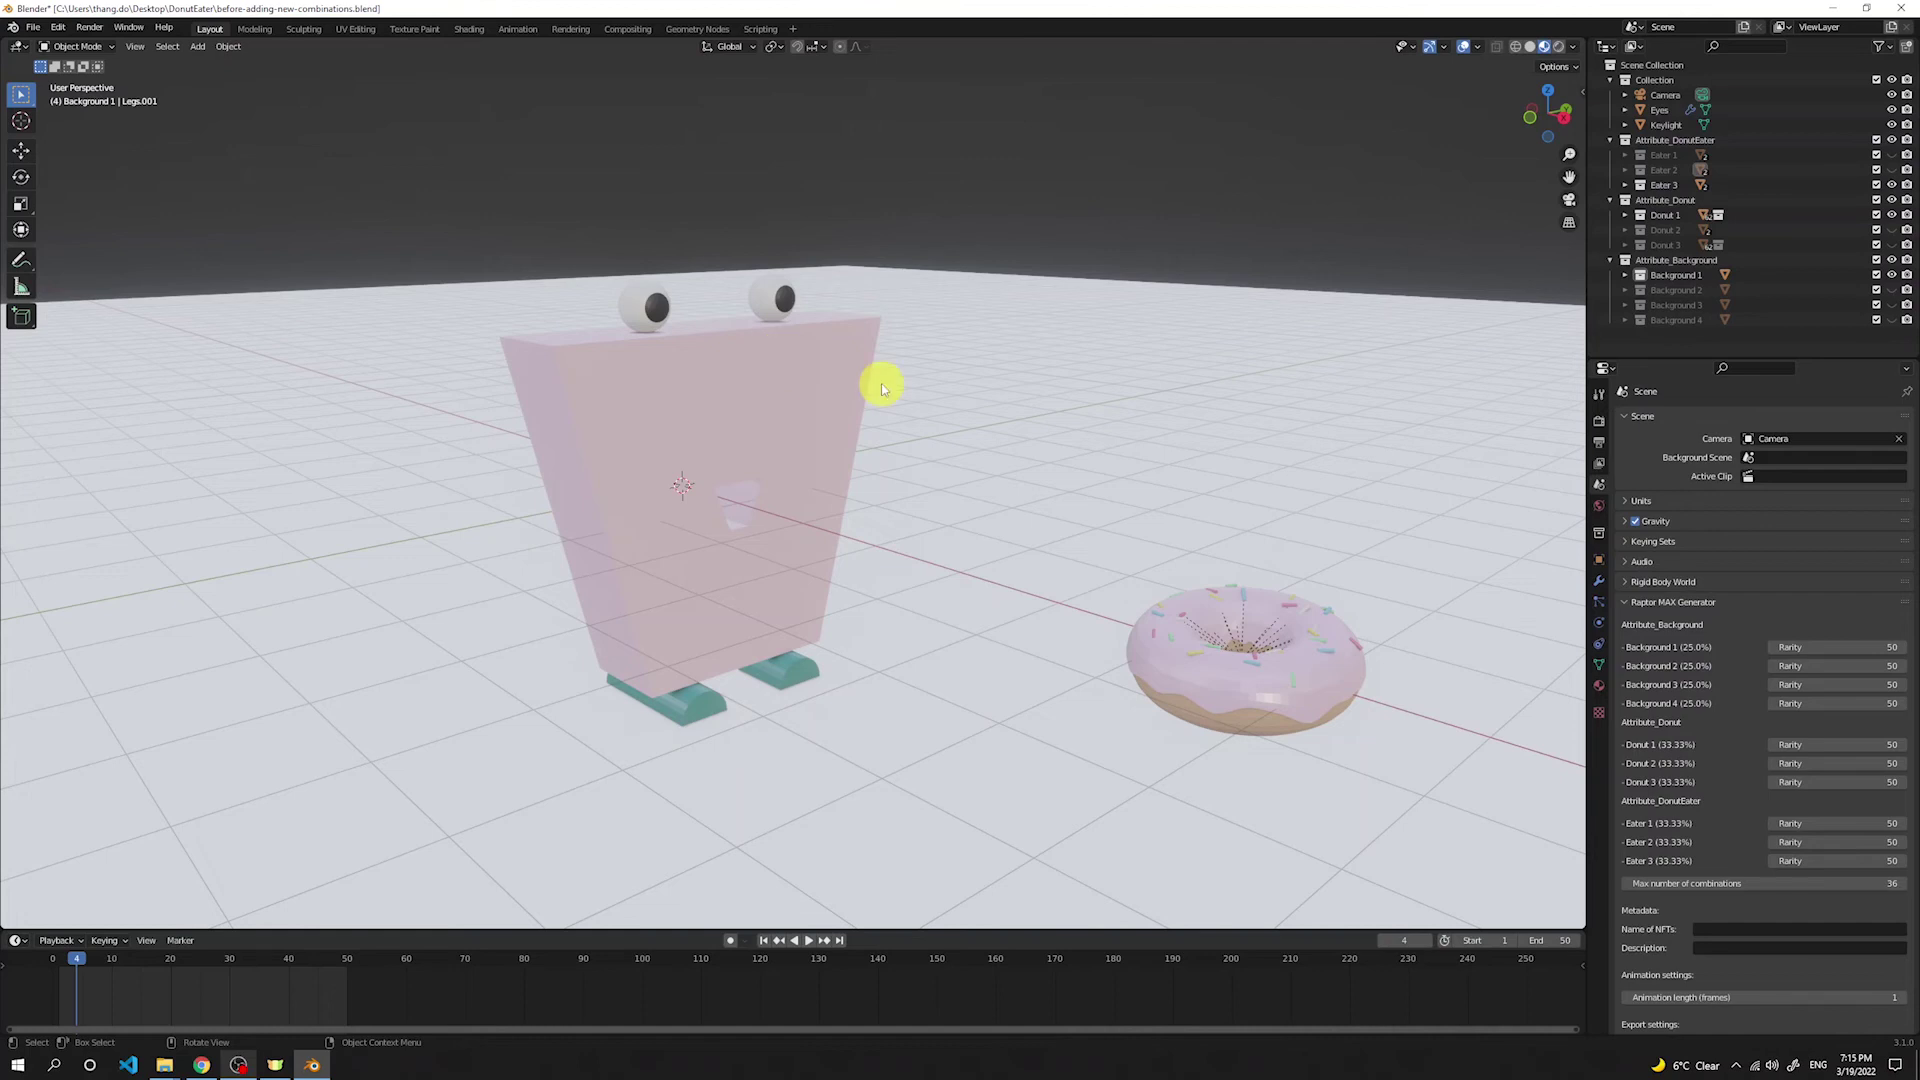
Step: Preview the alternative donuts by replacing Donut 1 with Donut 2 and then Donut 3 in the viewport
{"action": "left_click", "coordinate": [1890, 215]}
{"action": "left_click", "coordinate": [1891, 230]}
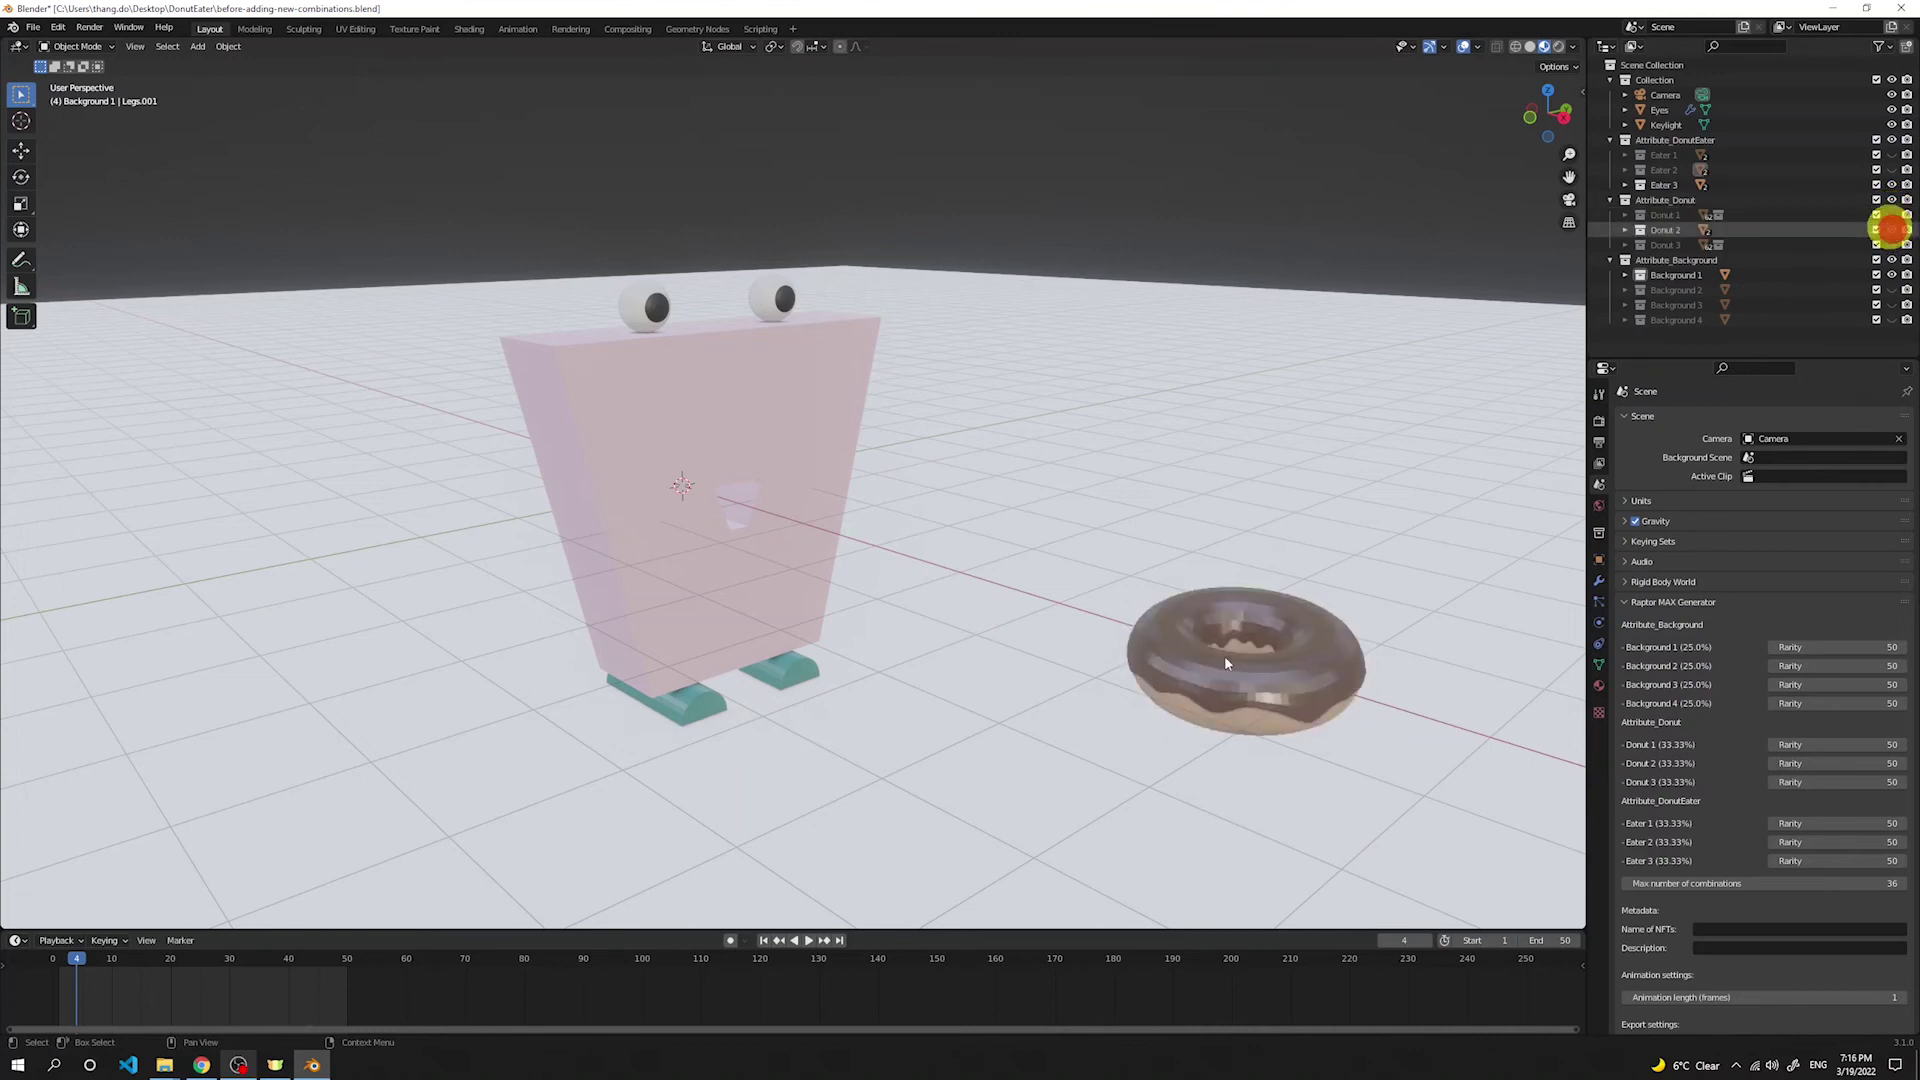
{"action": "left_click", "coordinate": [1891, 232]}
{"action": "left_click", "coordinate": [1891, 232]}
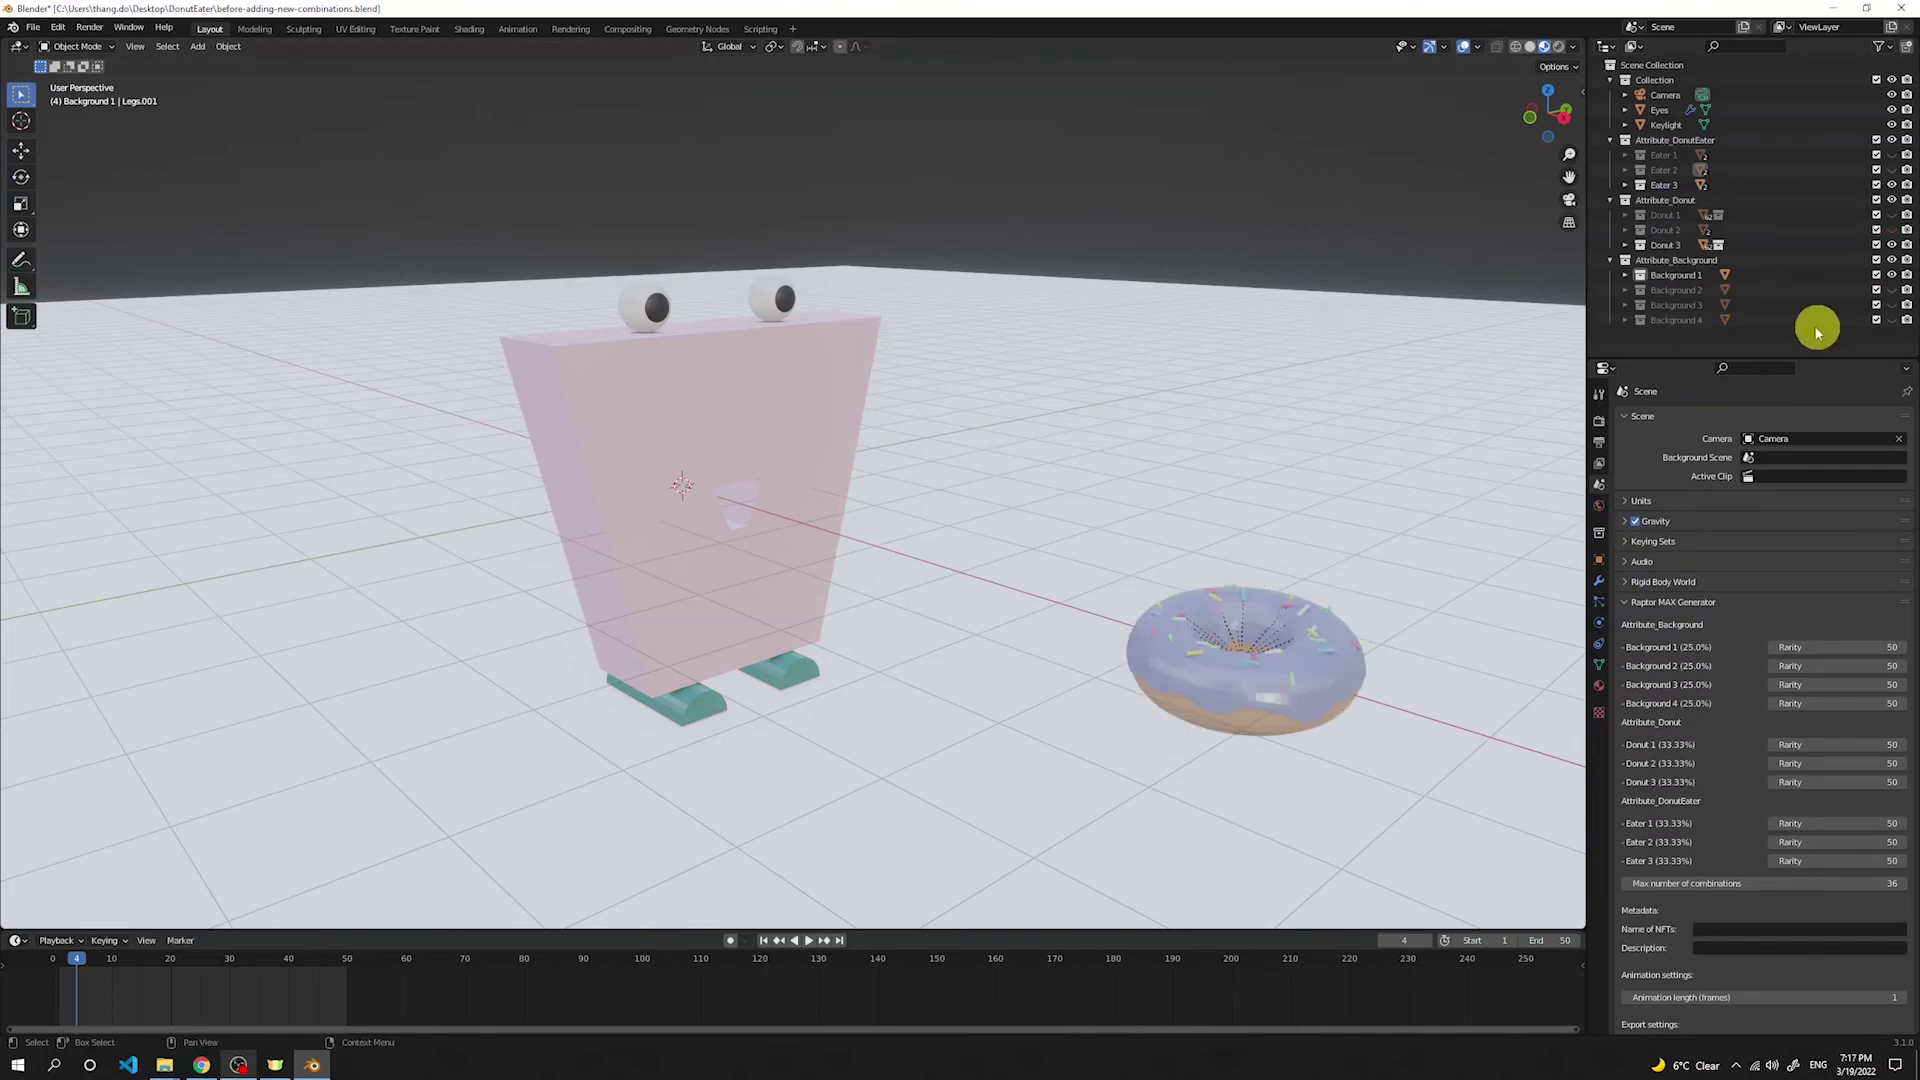
Step: Expand Background 1 and Background 2, then preview Background 2, Background 3 and Background 4 one at a time
{"action": "left_click", "coordinate": [1625, 275]}
{"action": "left_click", "coordinate": [1624, 305]}
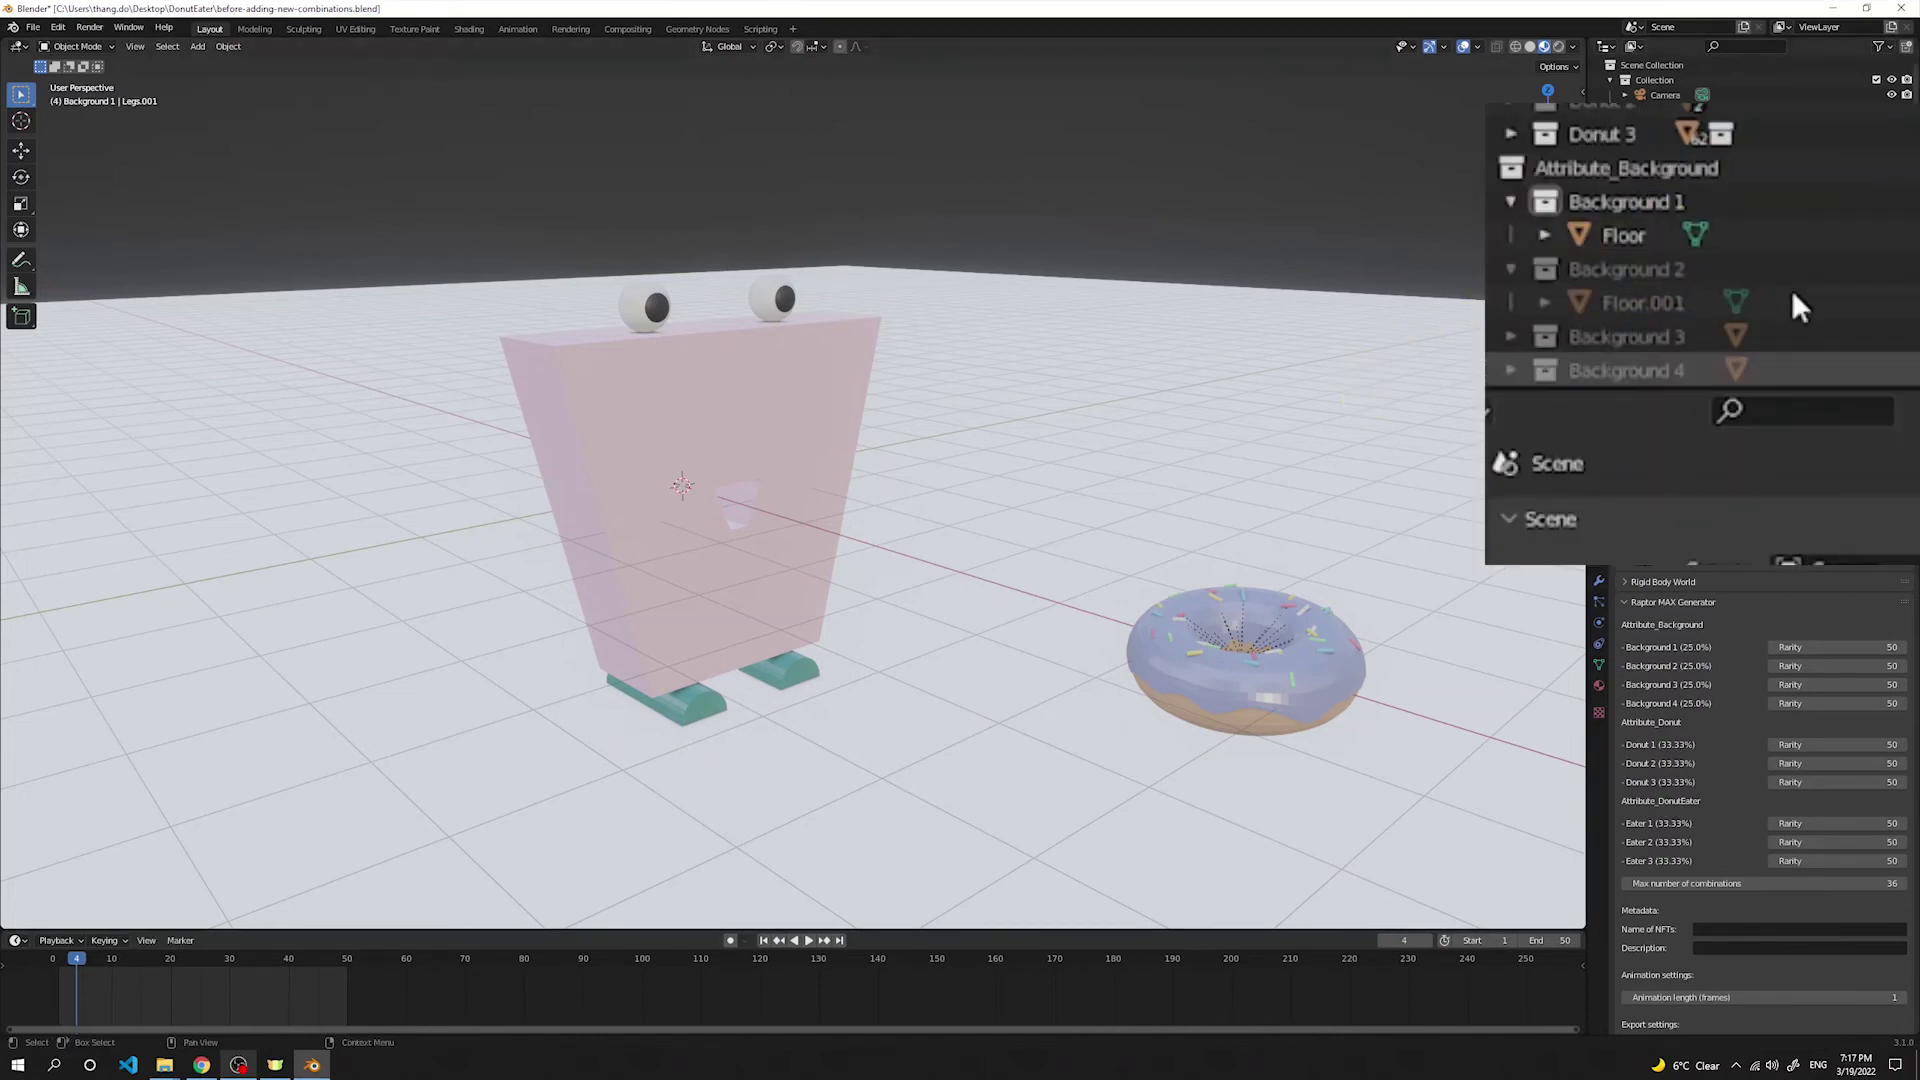
{"action": "left_click", "coordinate": [1891, 305]}
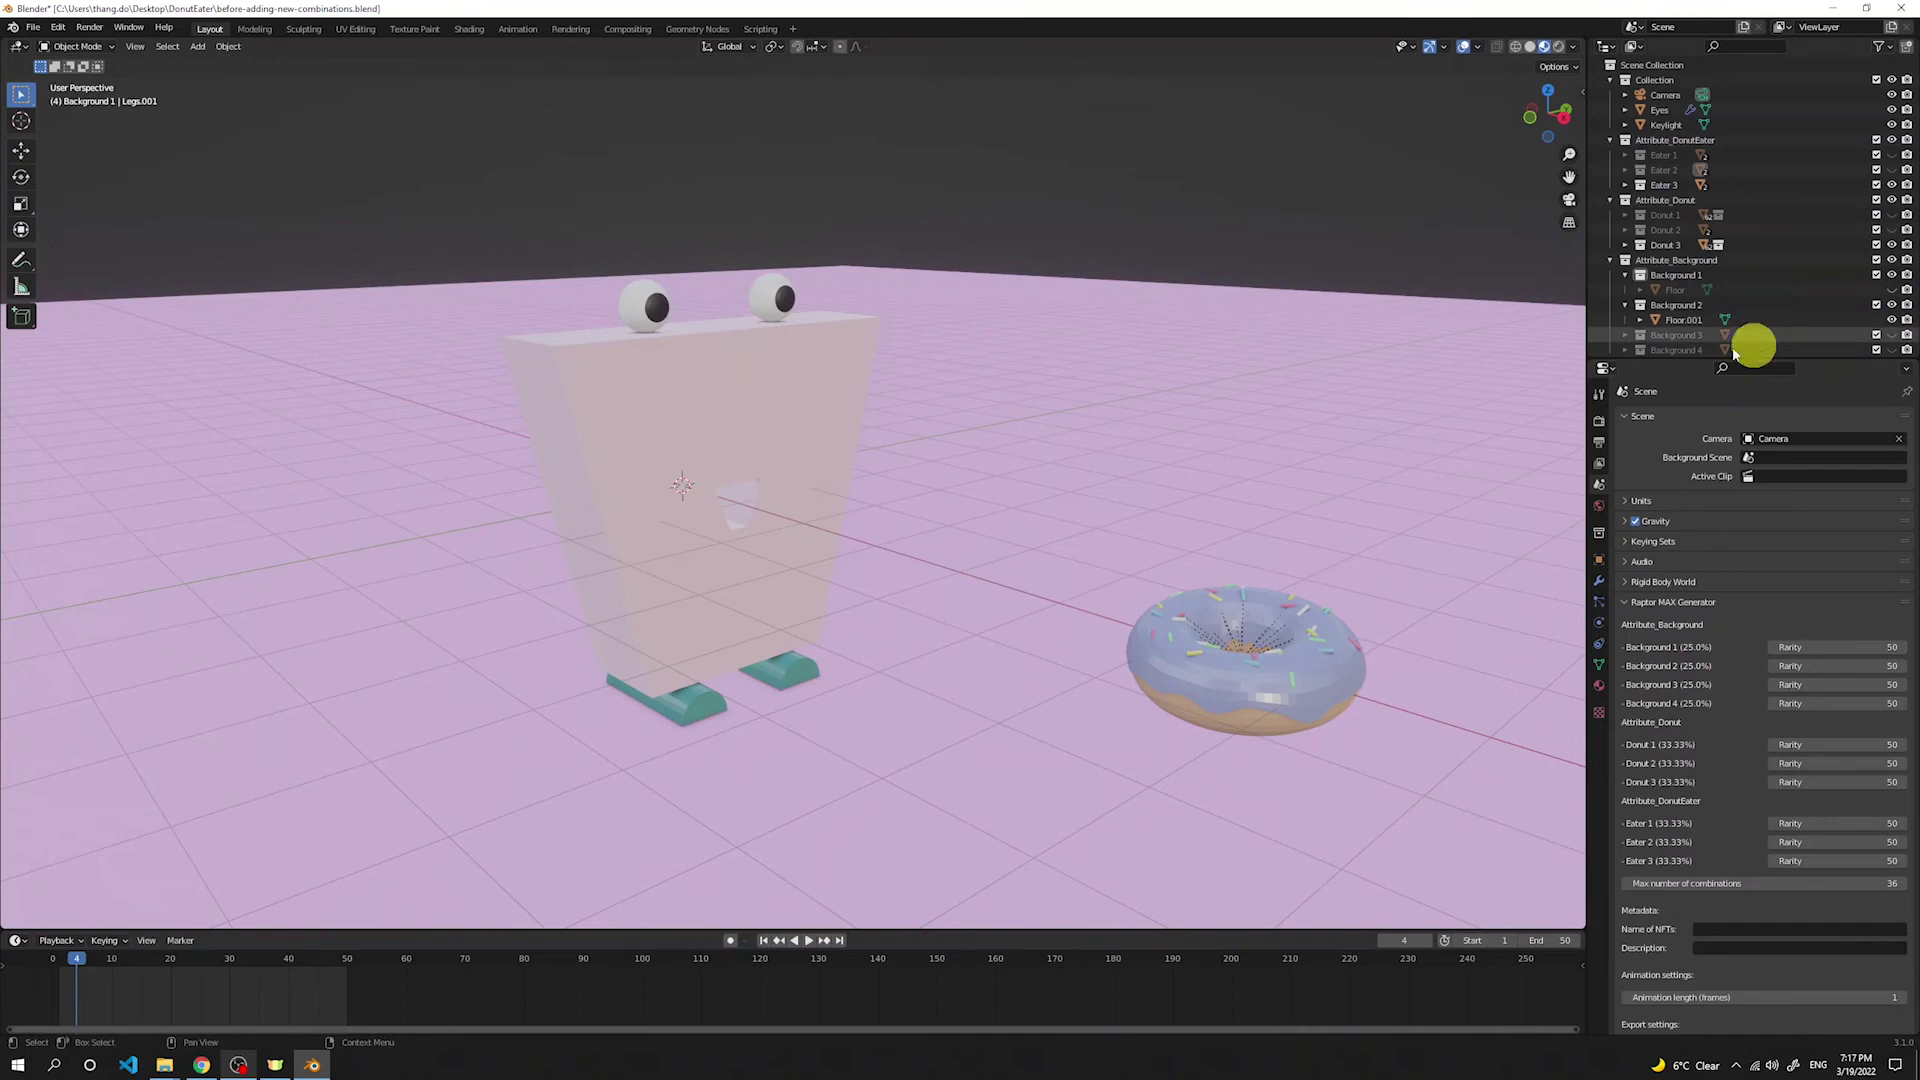
{"action": "scroll", "coordinate": [1840, 300], "scroll_direction": "down", "scroll_amount": 1}
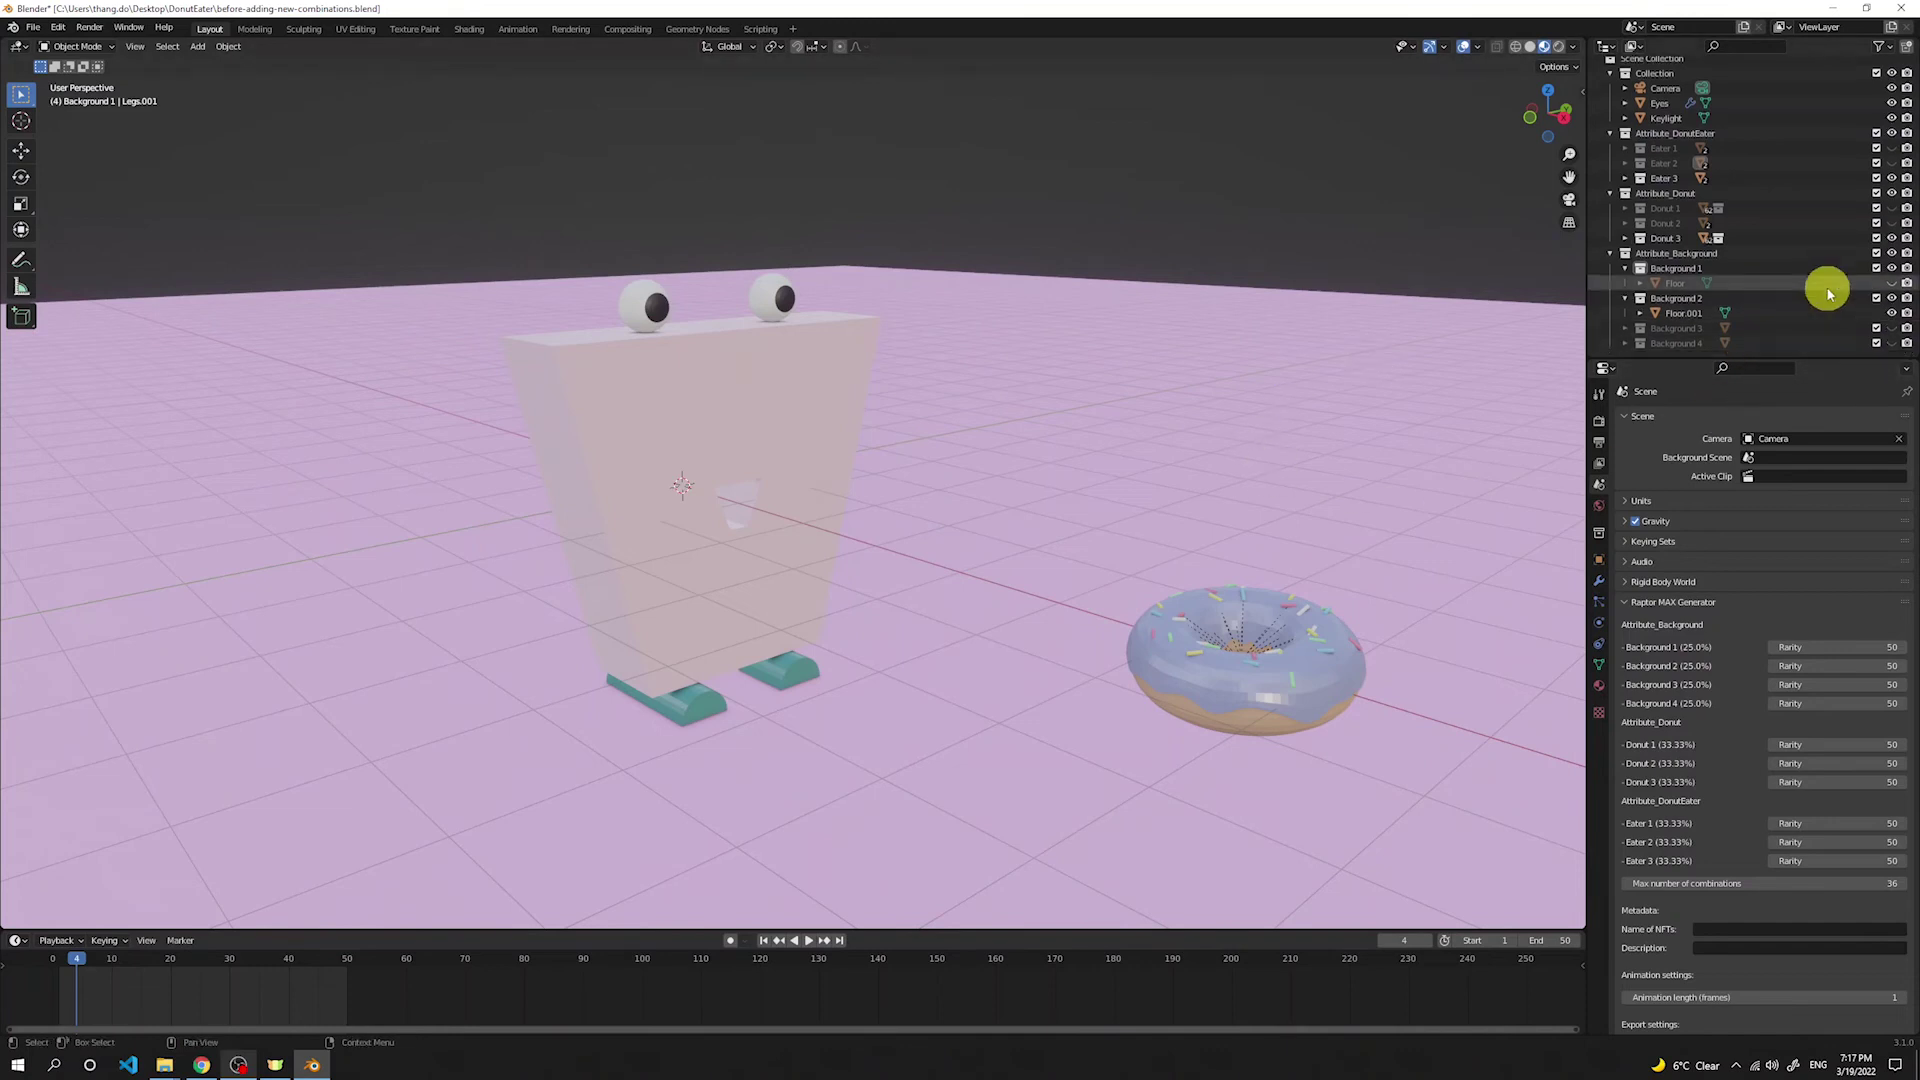
{"action": "left_click", "coordinate": [1891, 298]}
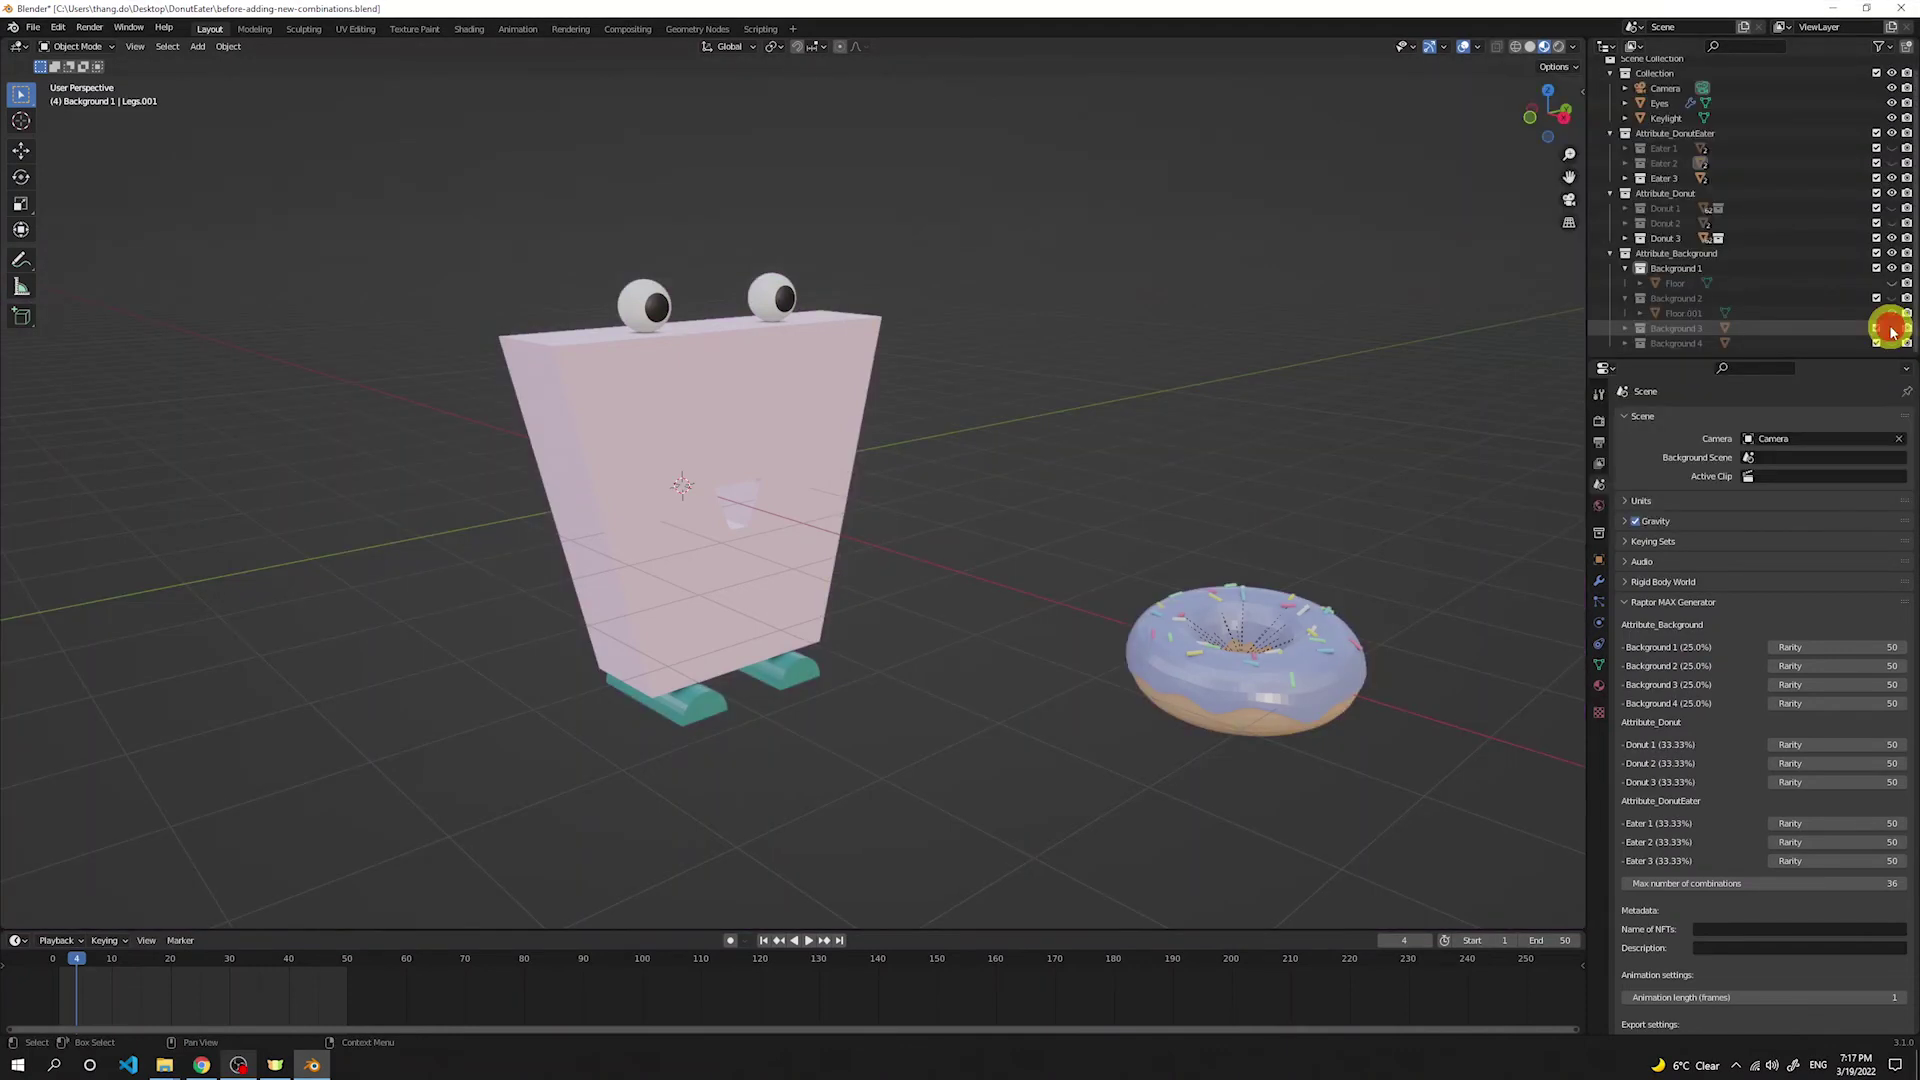
{"action": "left_click", "coordinate": [1891, 328]}
{"action": "left_click", "coordinate": [1891, 328]}
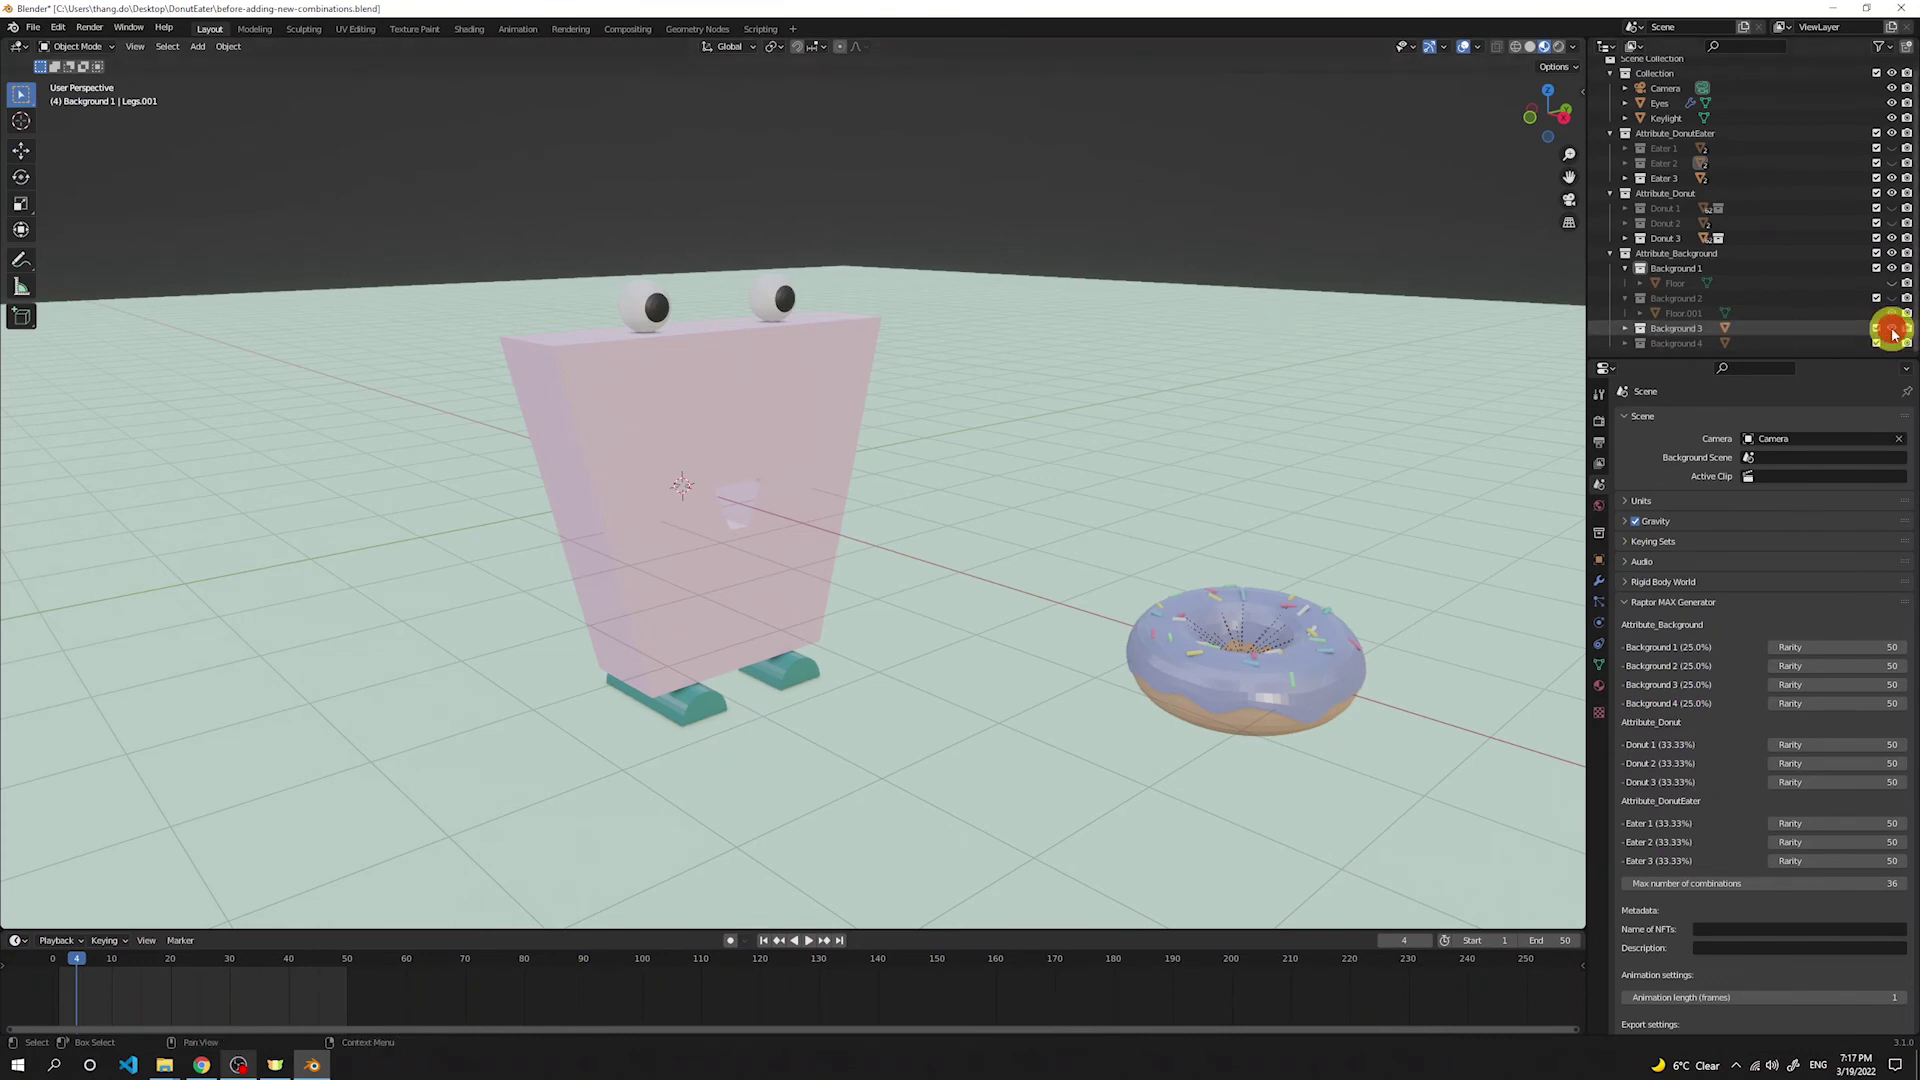
{"action": "left_click", "coordinate": [1891, 343]}
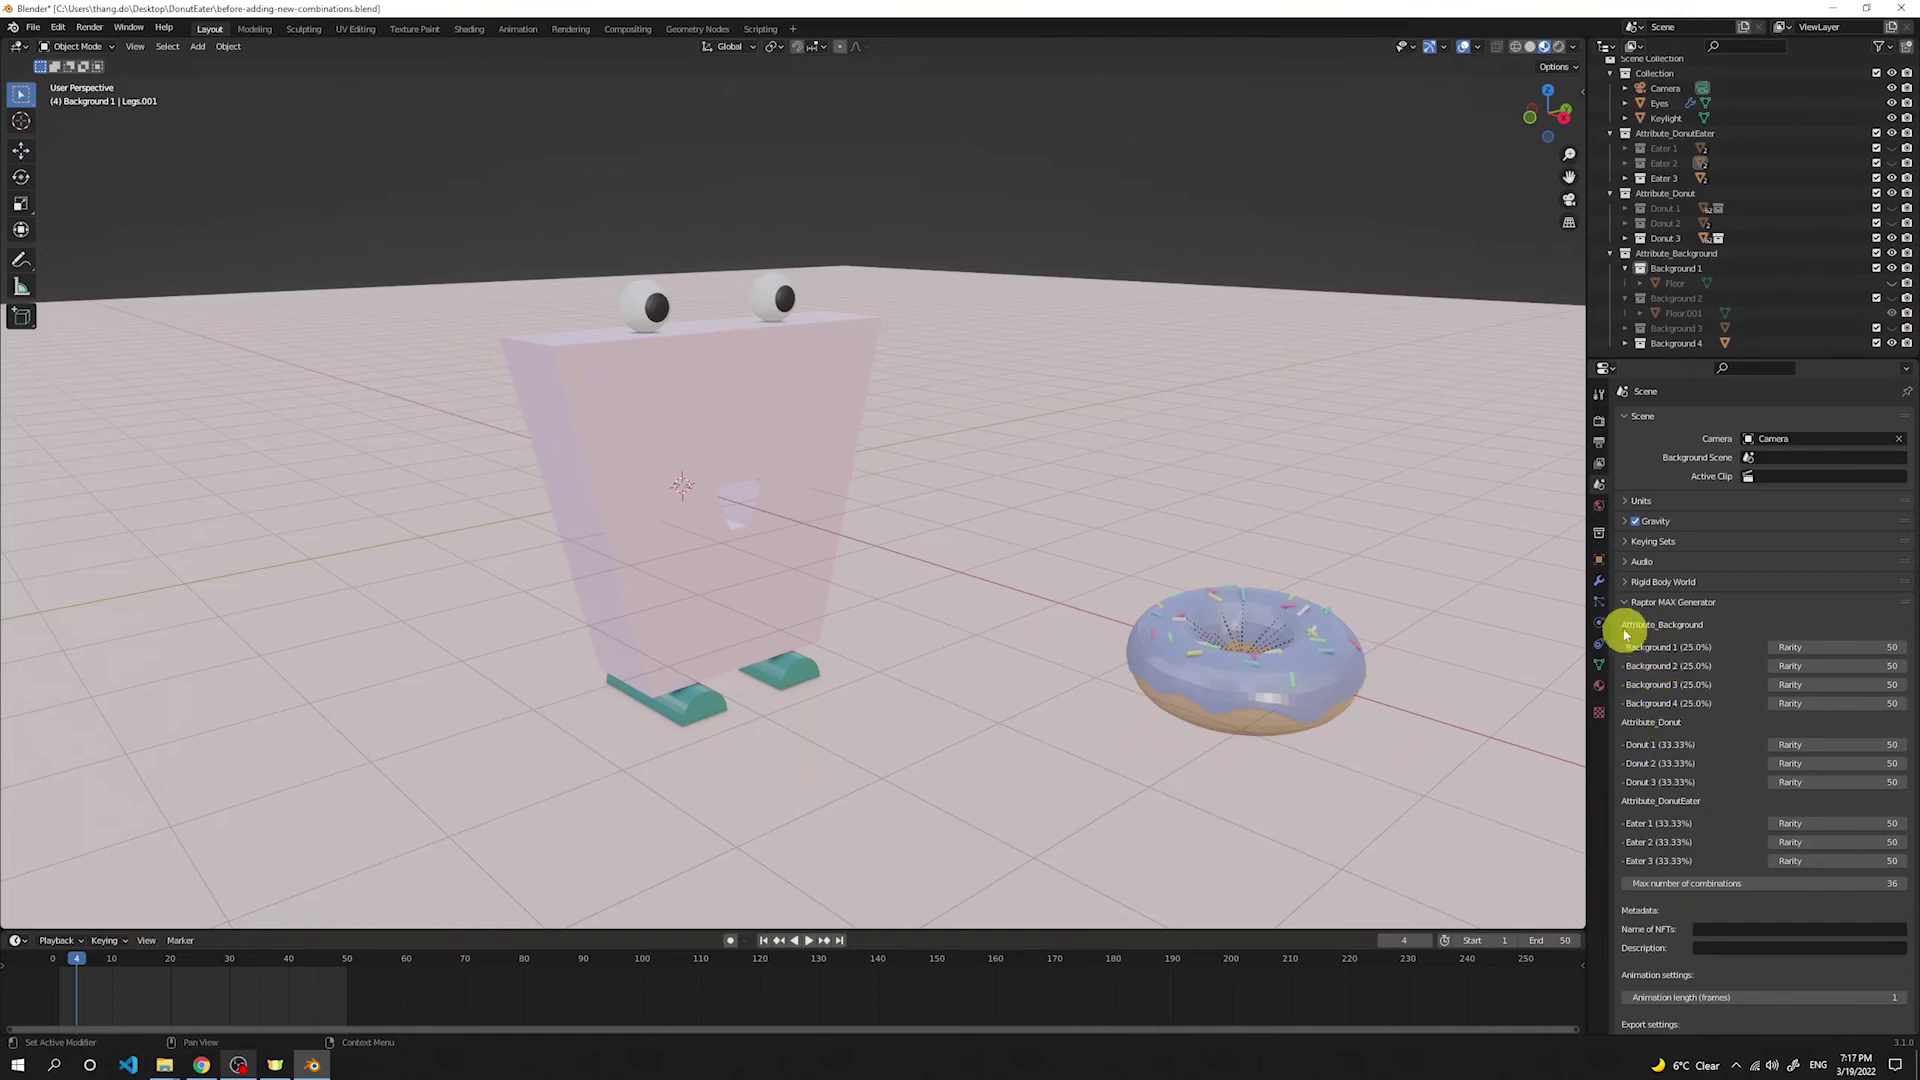
Step: Scrub the timeline back to frame 1 and select the body of Eater 3 to check its keyframes
{"action": "left_click", "coordinate": [80, 962]}
{"action": "mouse_move", "coordinate": [85, 963]}
{"action": "left_mouse_down"}
{"action": "mouse_move", "coordinate": [226, 978]}
{"action": "mouse_move", "coordinate": [100, 982]}
{"action": "left_mouse_up"}
{"action": "left_click", "coordinate": [697, 360]}
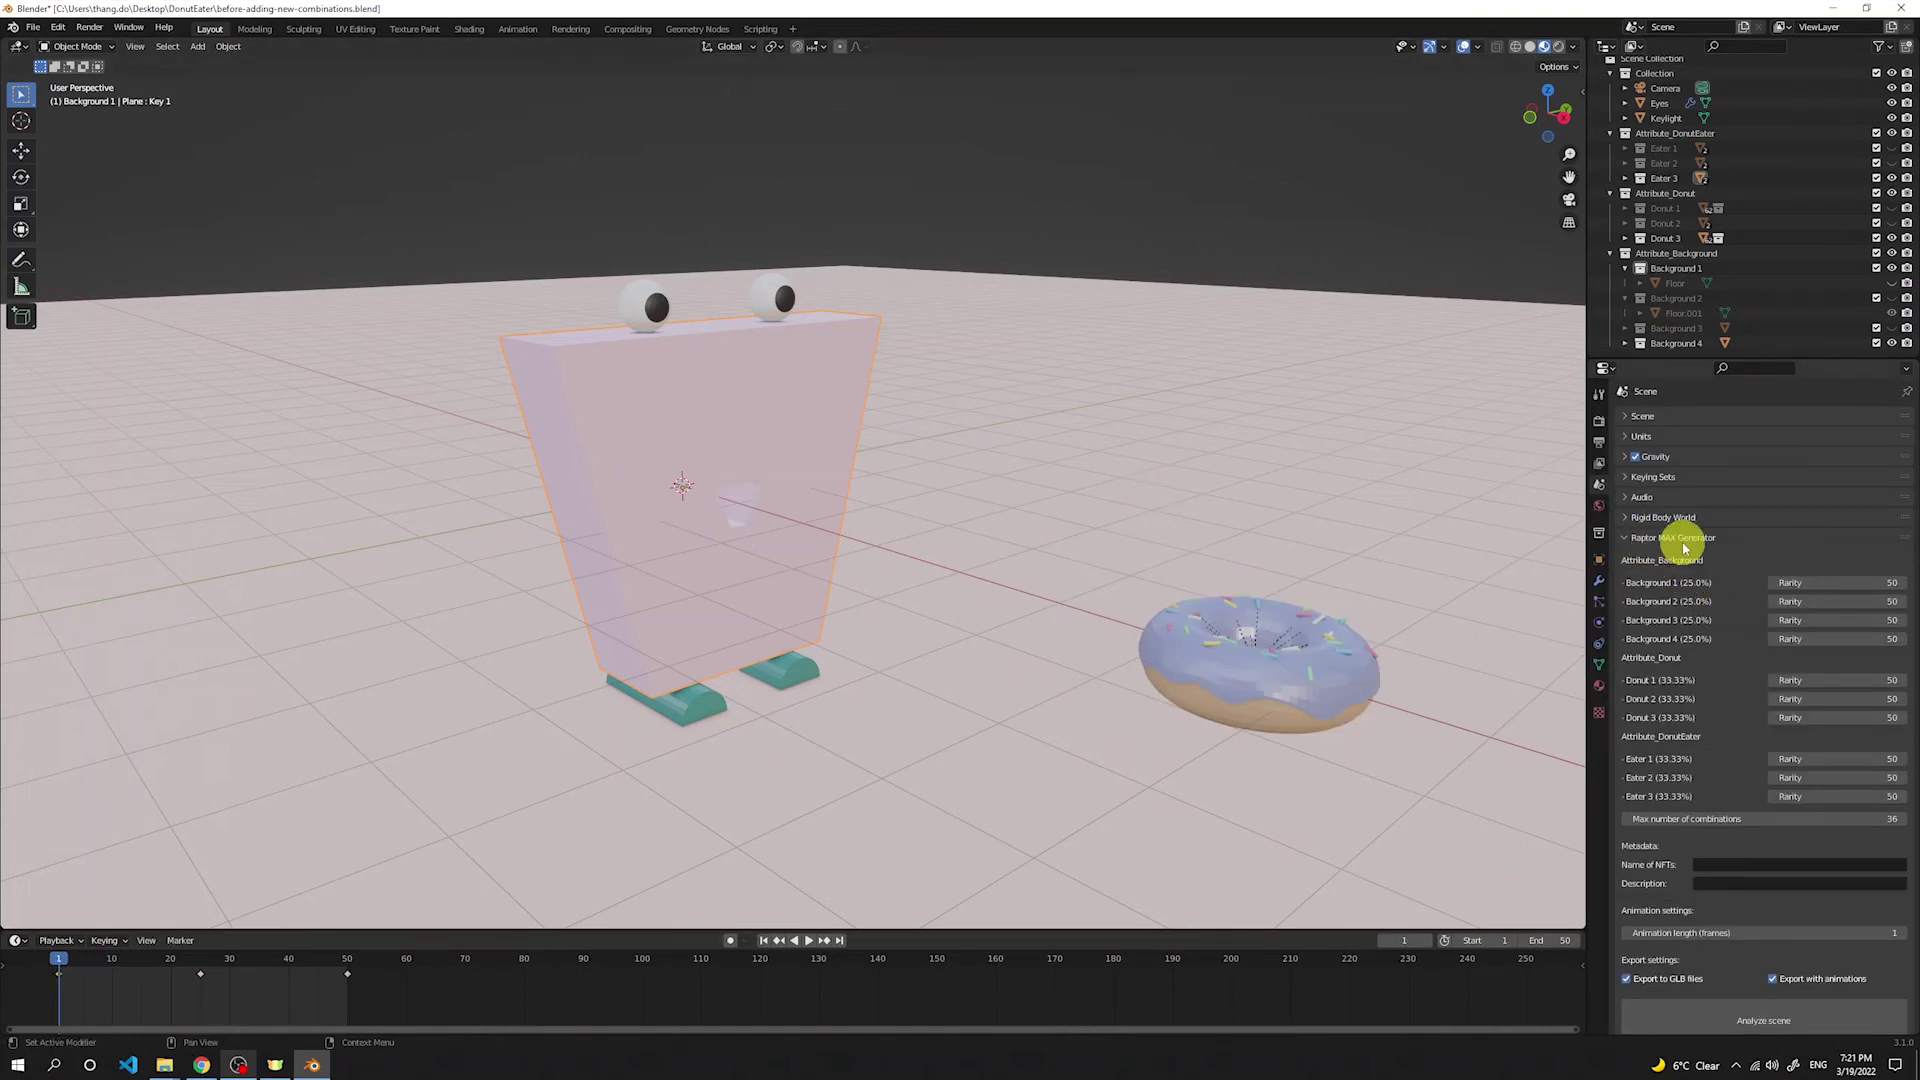
Step: Analyze the scene's attribute collections with the Raptor MAX Generator
{"action": "scroll", "coordinate": [1684, 548], "scroll_direction": "down", "scroll_amount": 1}
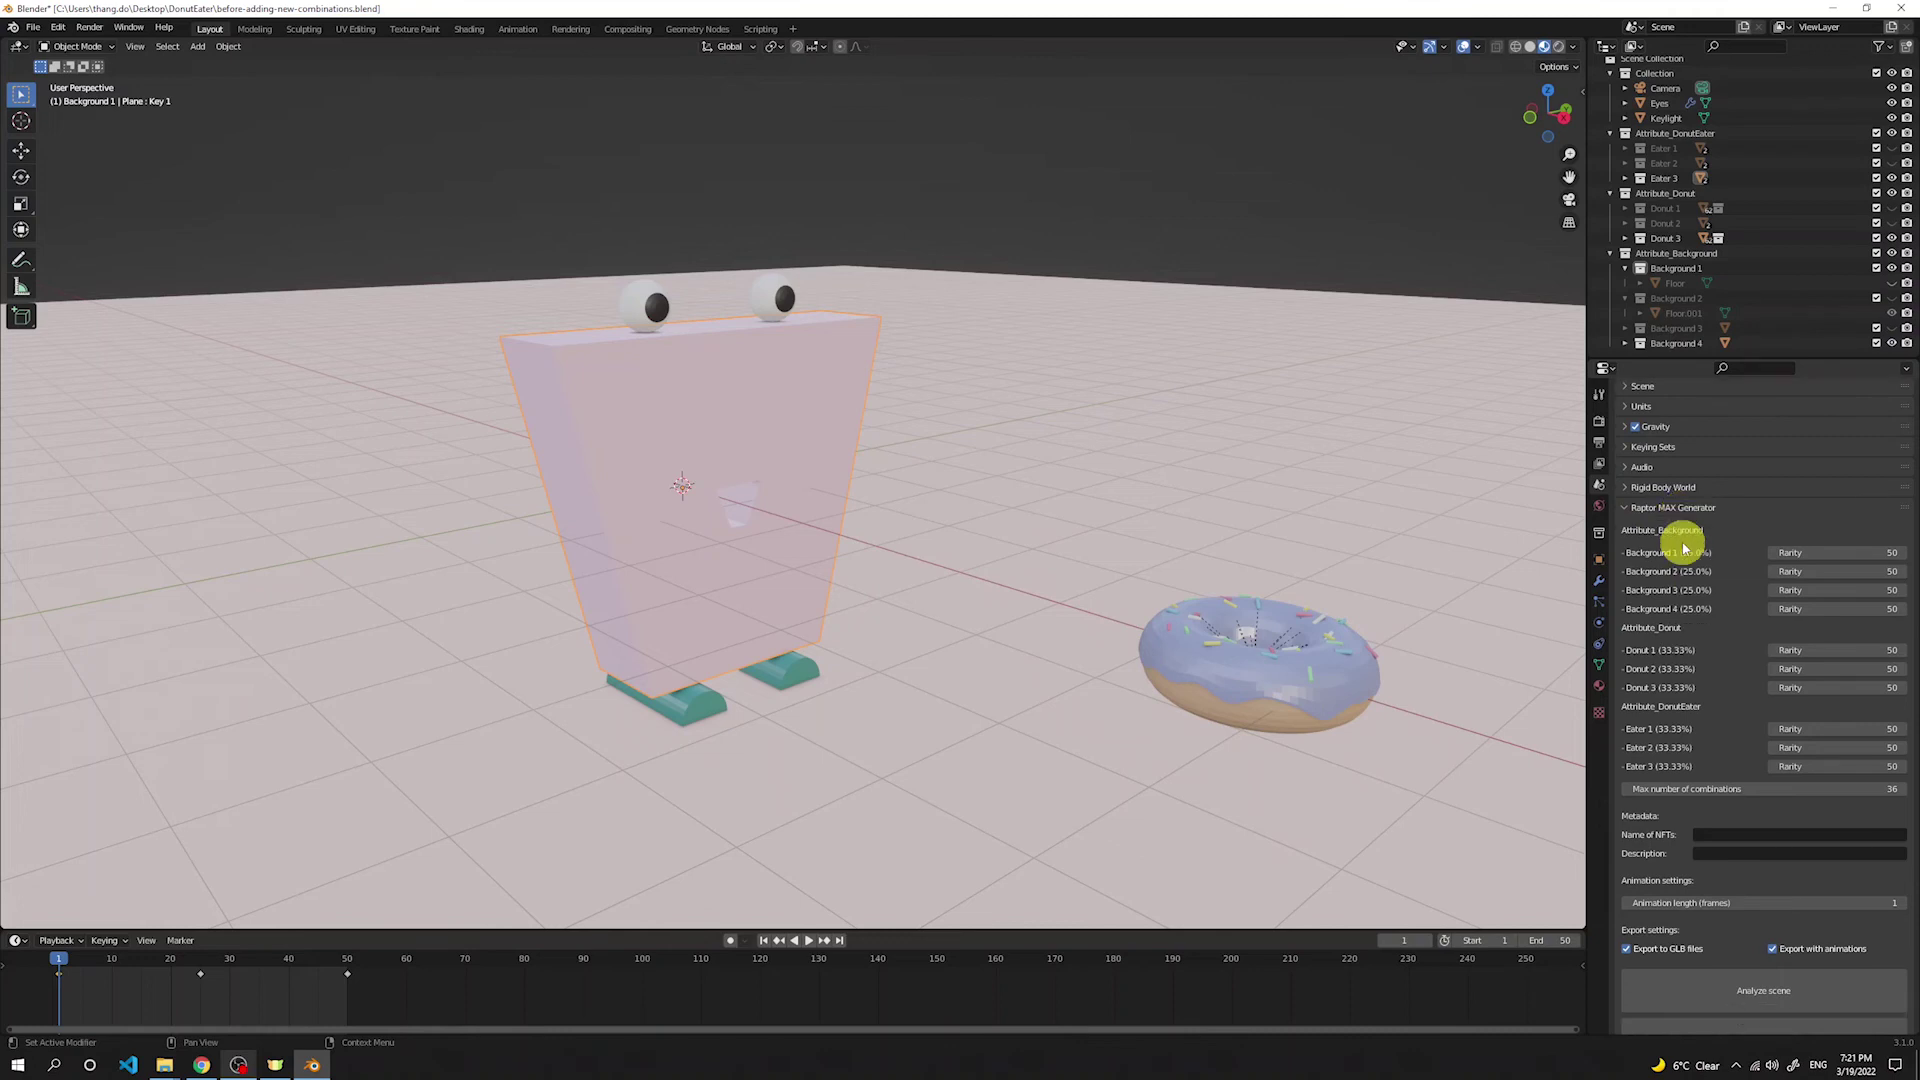
{"action": "scroll", "coordinate": [1685, 549], "scroll_direction": "down", "scroll_amount": 1}
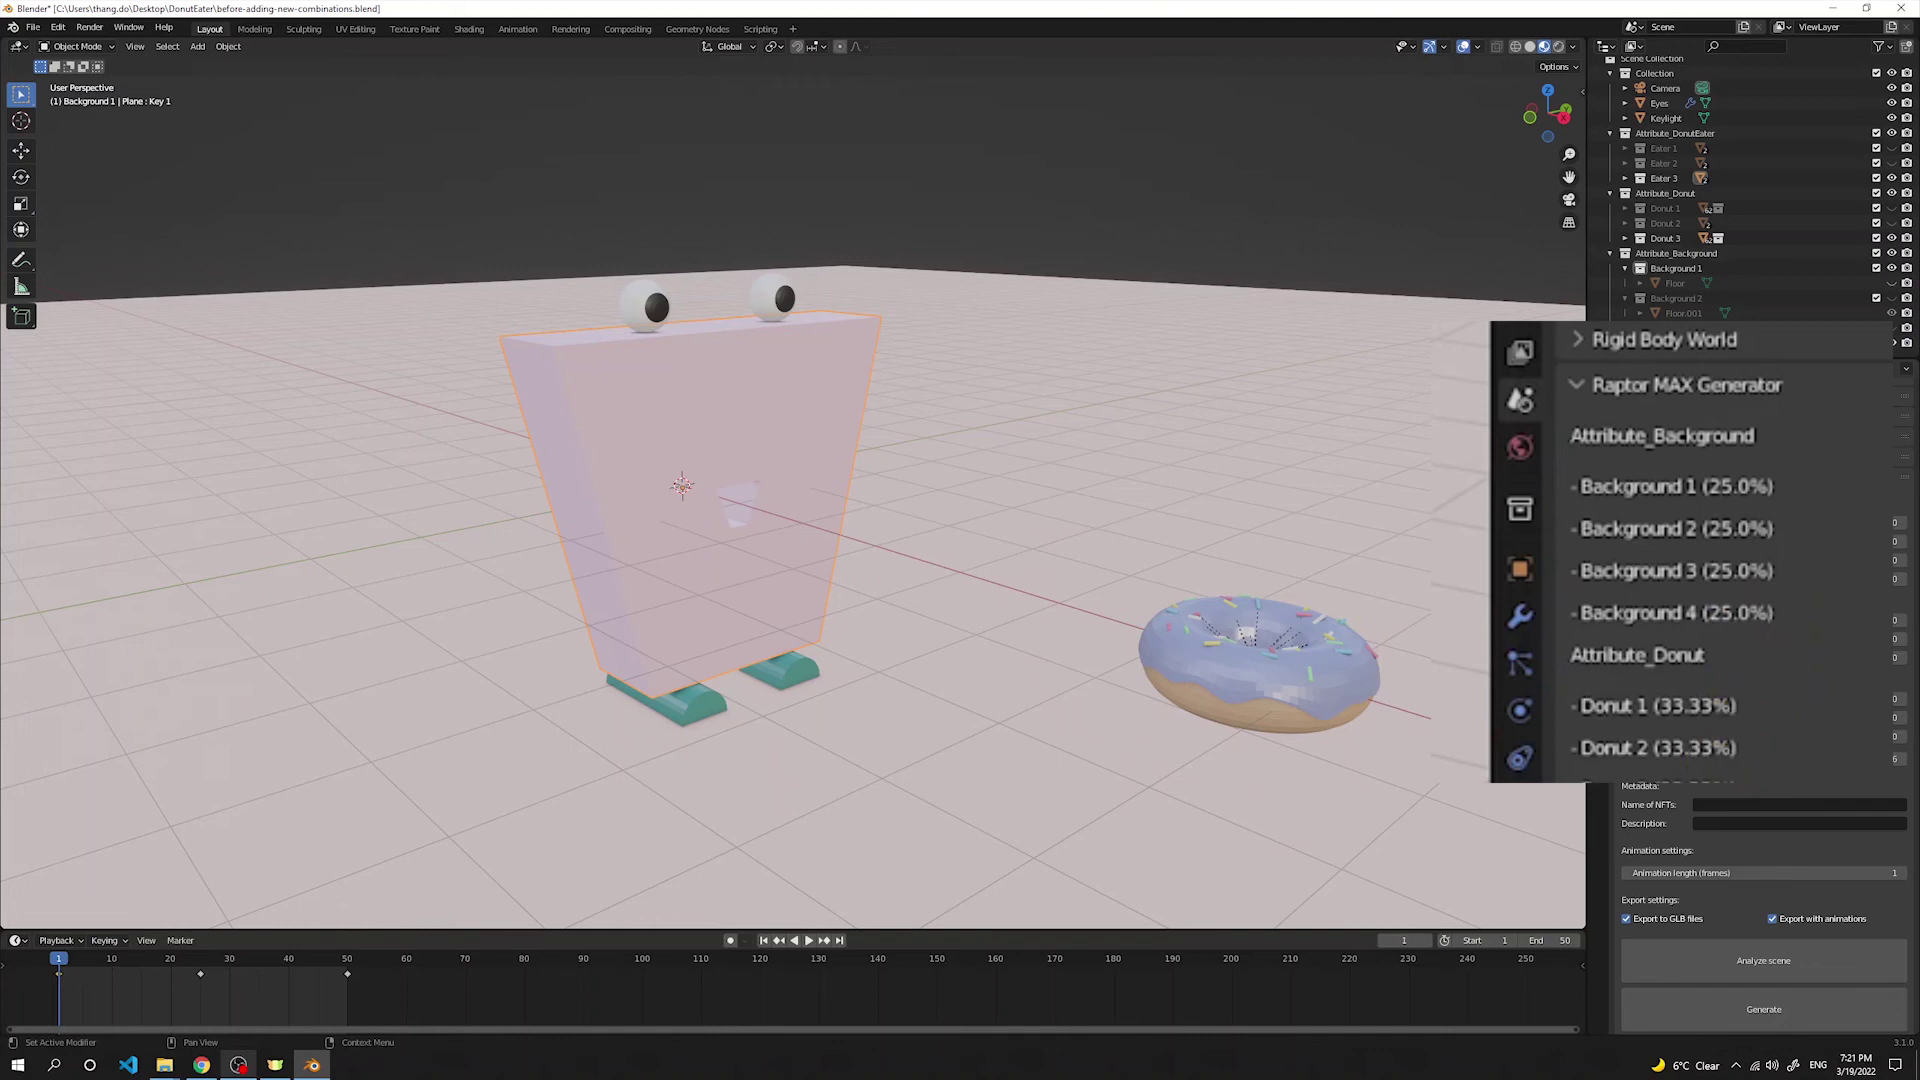
{"action": "scroll", "coordinate": [1756, 913], "scroll_direction": "down", "scroll_amount": 1}
{"action": "left_click", "coordinate": [1717, 930]}
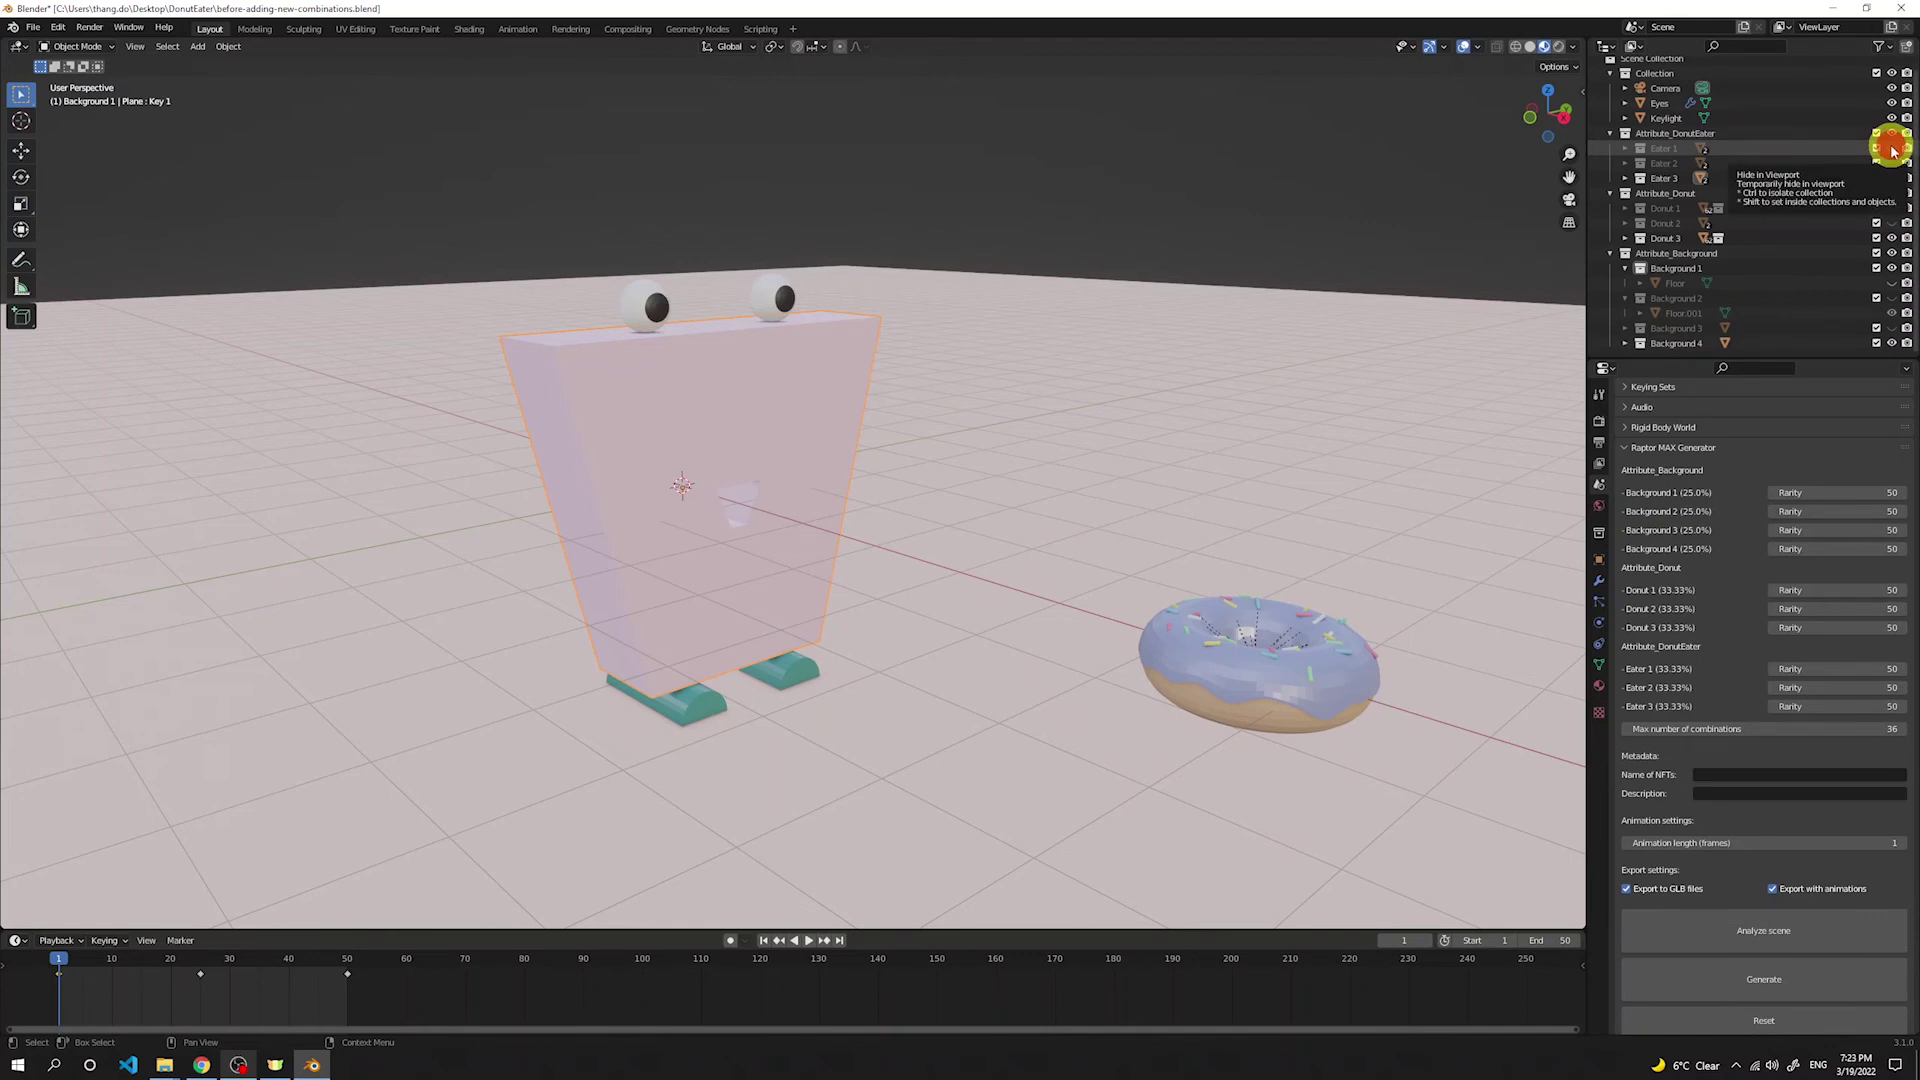
Step: Make all hidden Eater, Donut and Background collections visible in the viewport
{"action": "left_click", "coordinate": [1891, 148]}
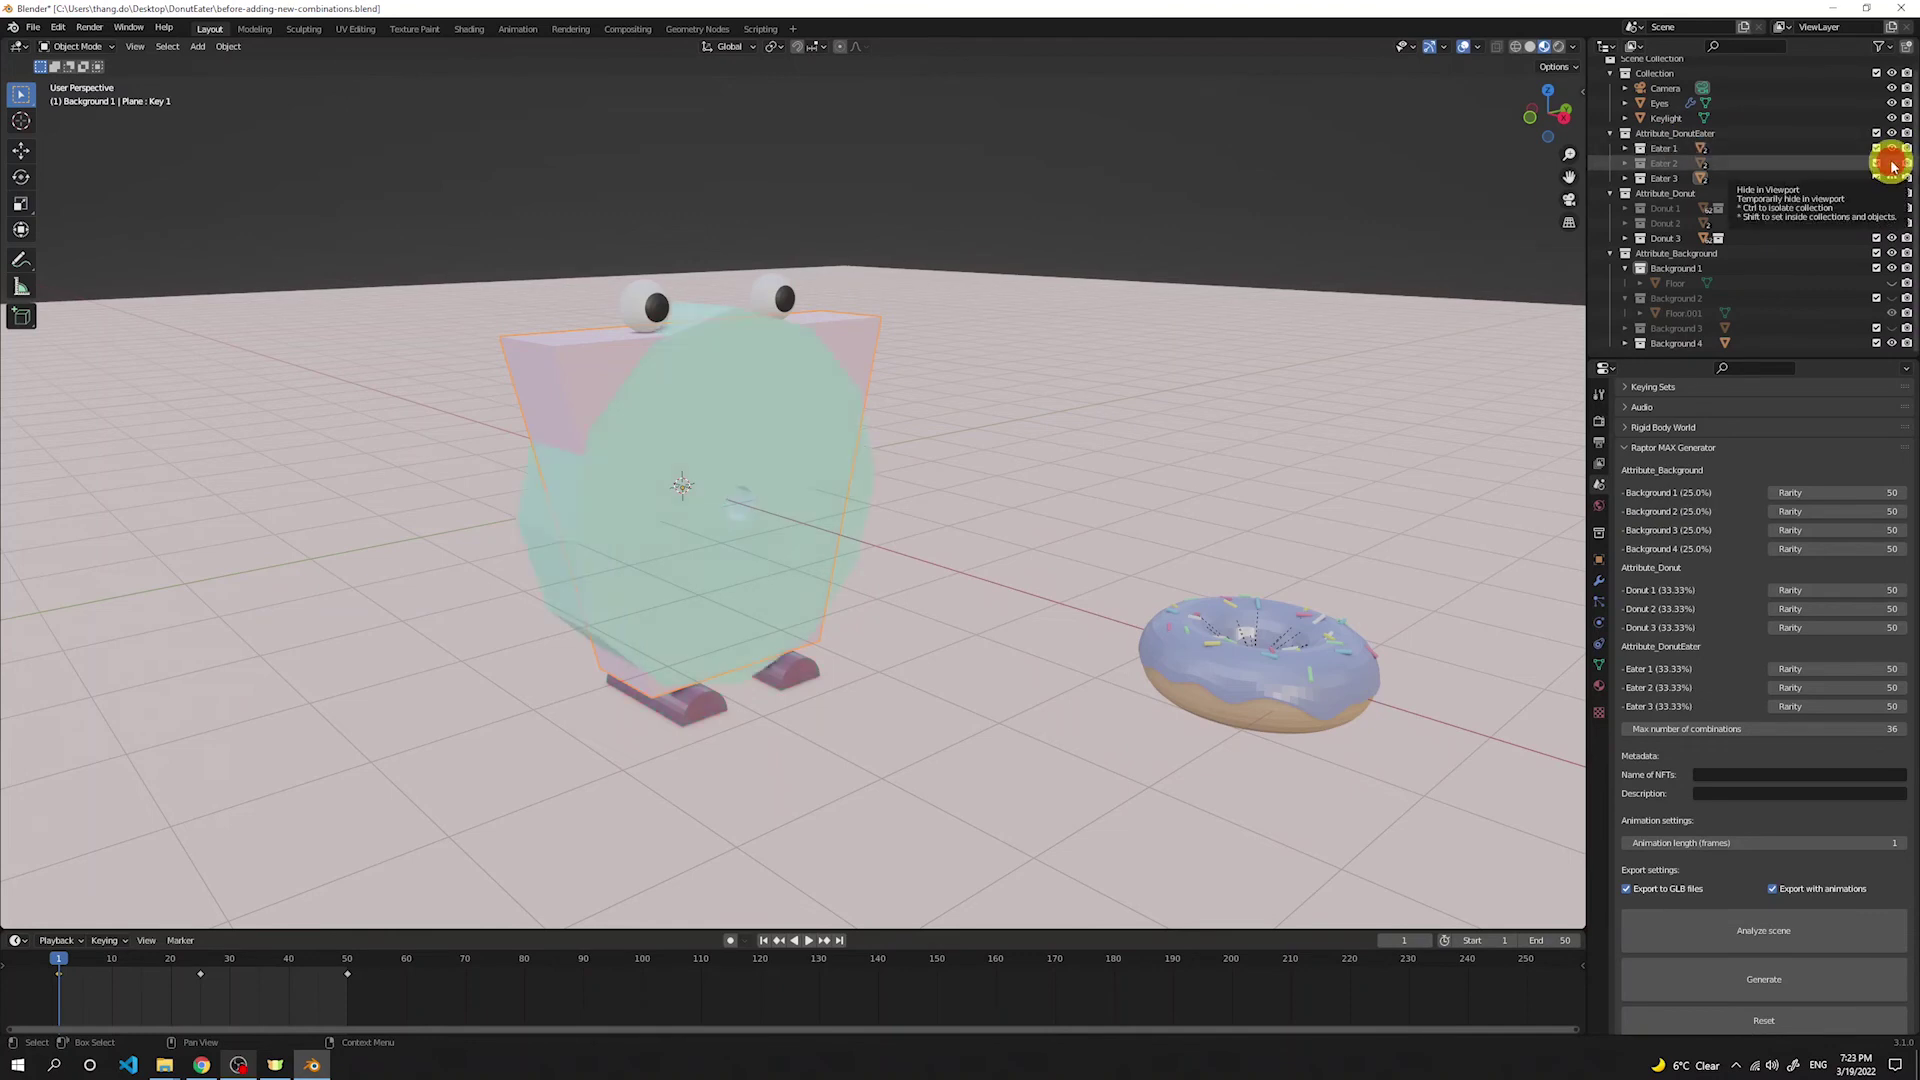
{"action": "left_click", "coordinate": [1891, 163]}
{"action": "left_click", "coordinate": [1891, 208]}
{"action": "left_click", "coordinate": [1891, 223]}
{"action": "left_click", "coordinate": [1891, 298]}
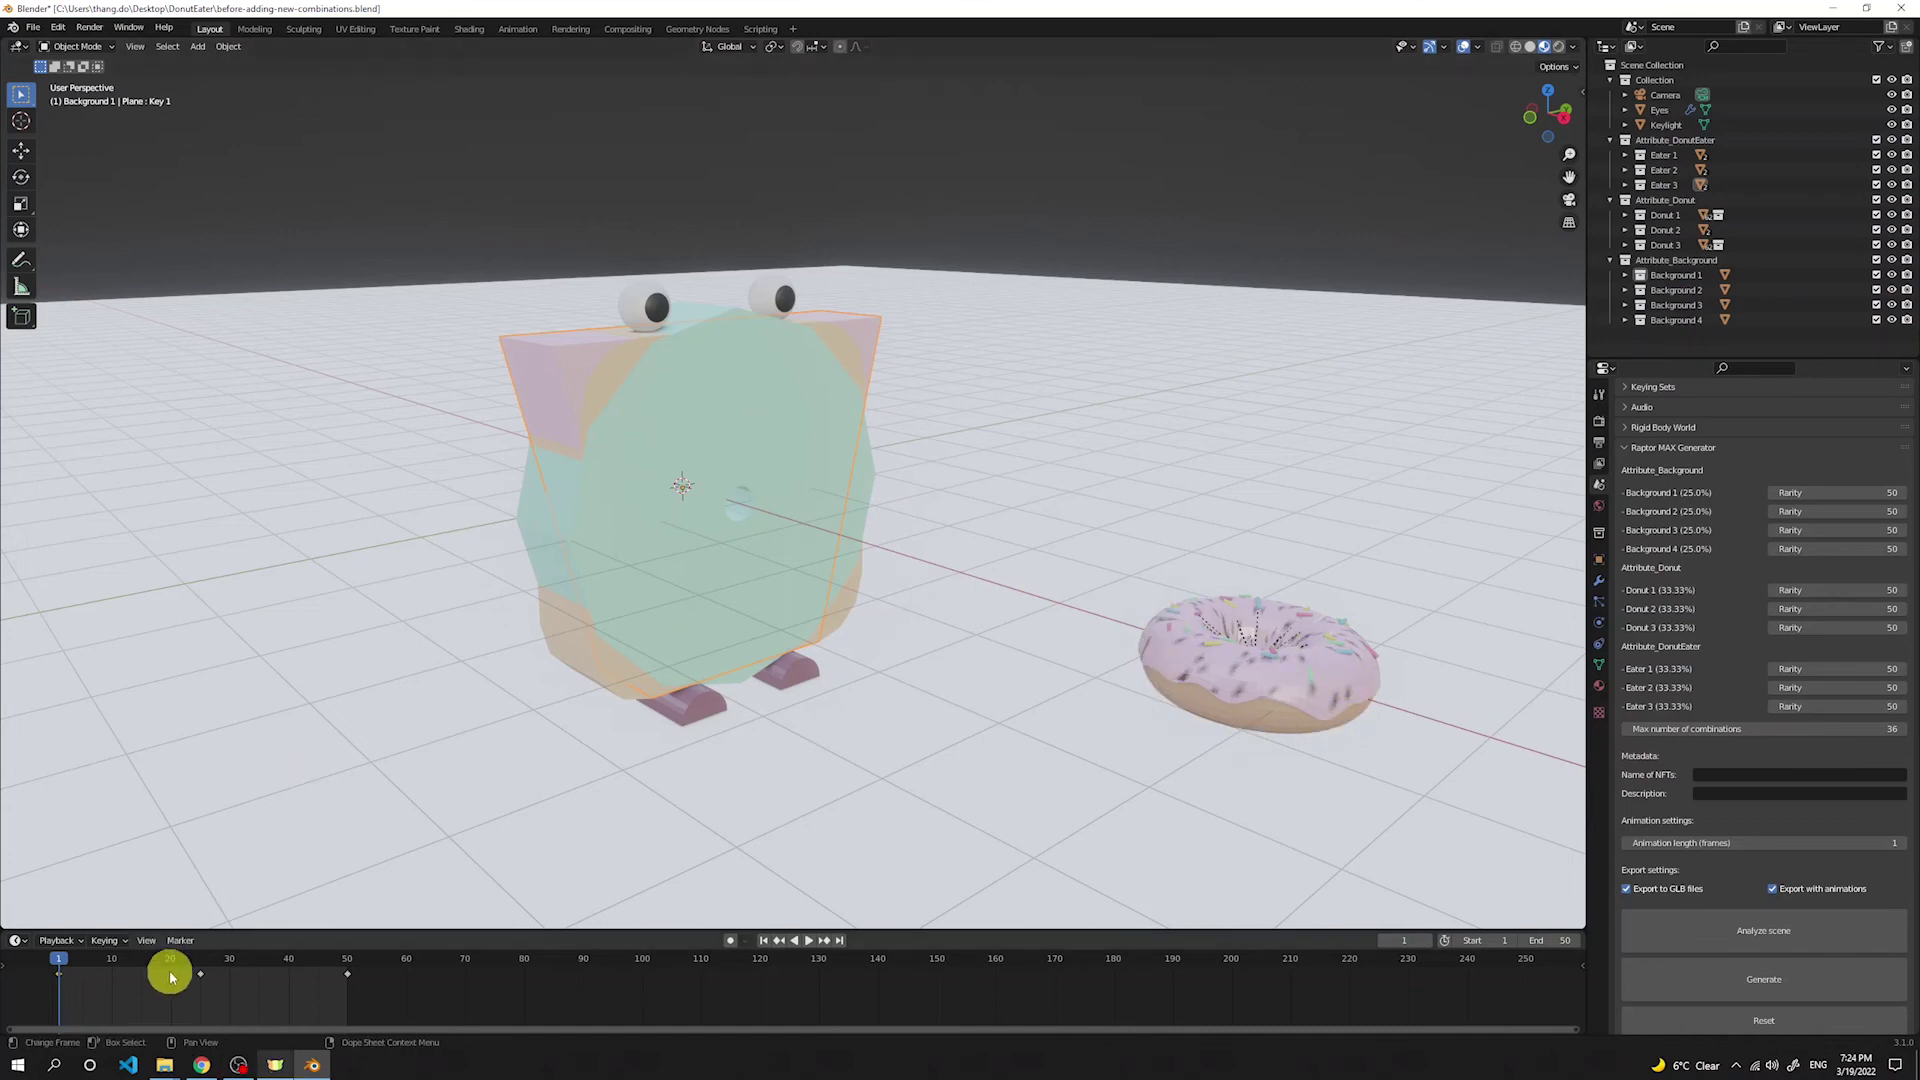
Step: Play the animation with every variant visible and stop it at frame 27
{"action": "key", "text": "space"}
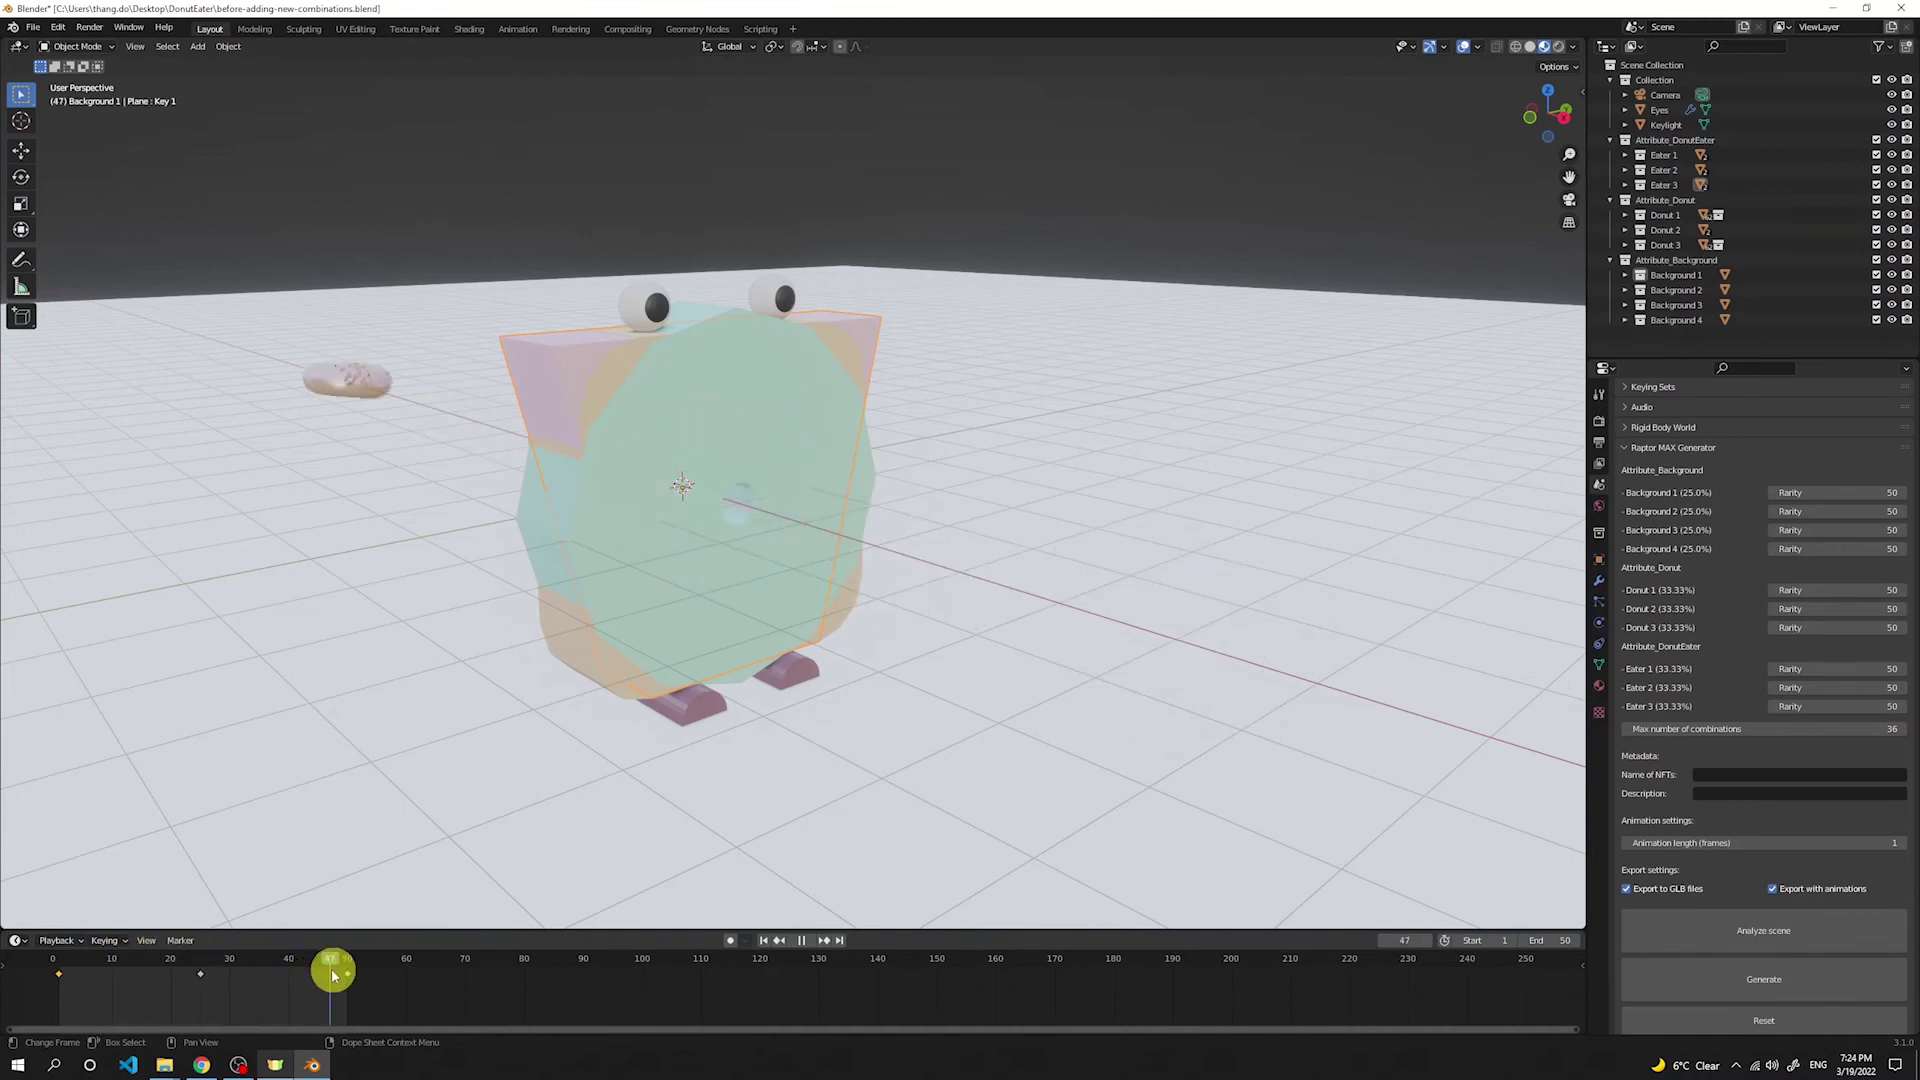
{"action": "left_click", "coordinate": [213, 975]}
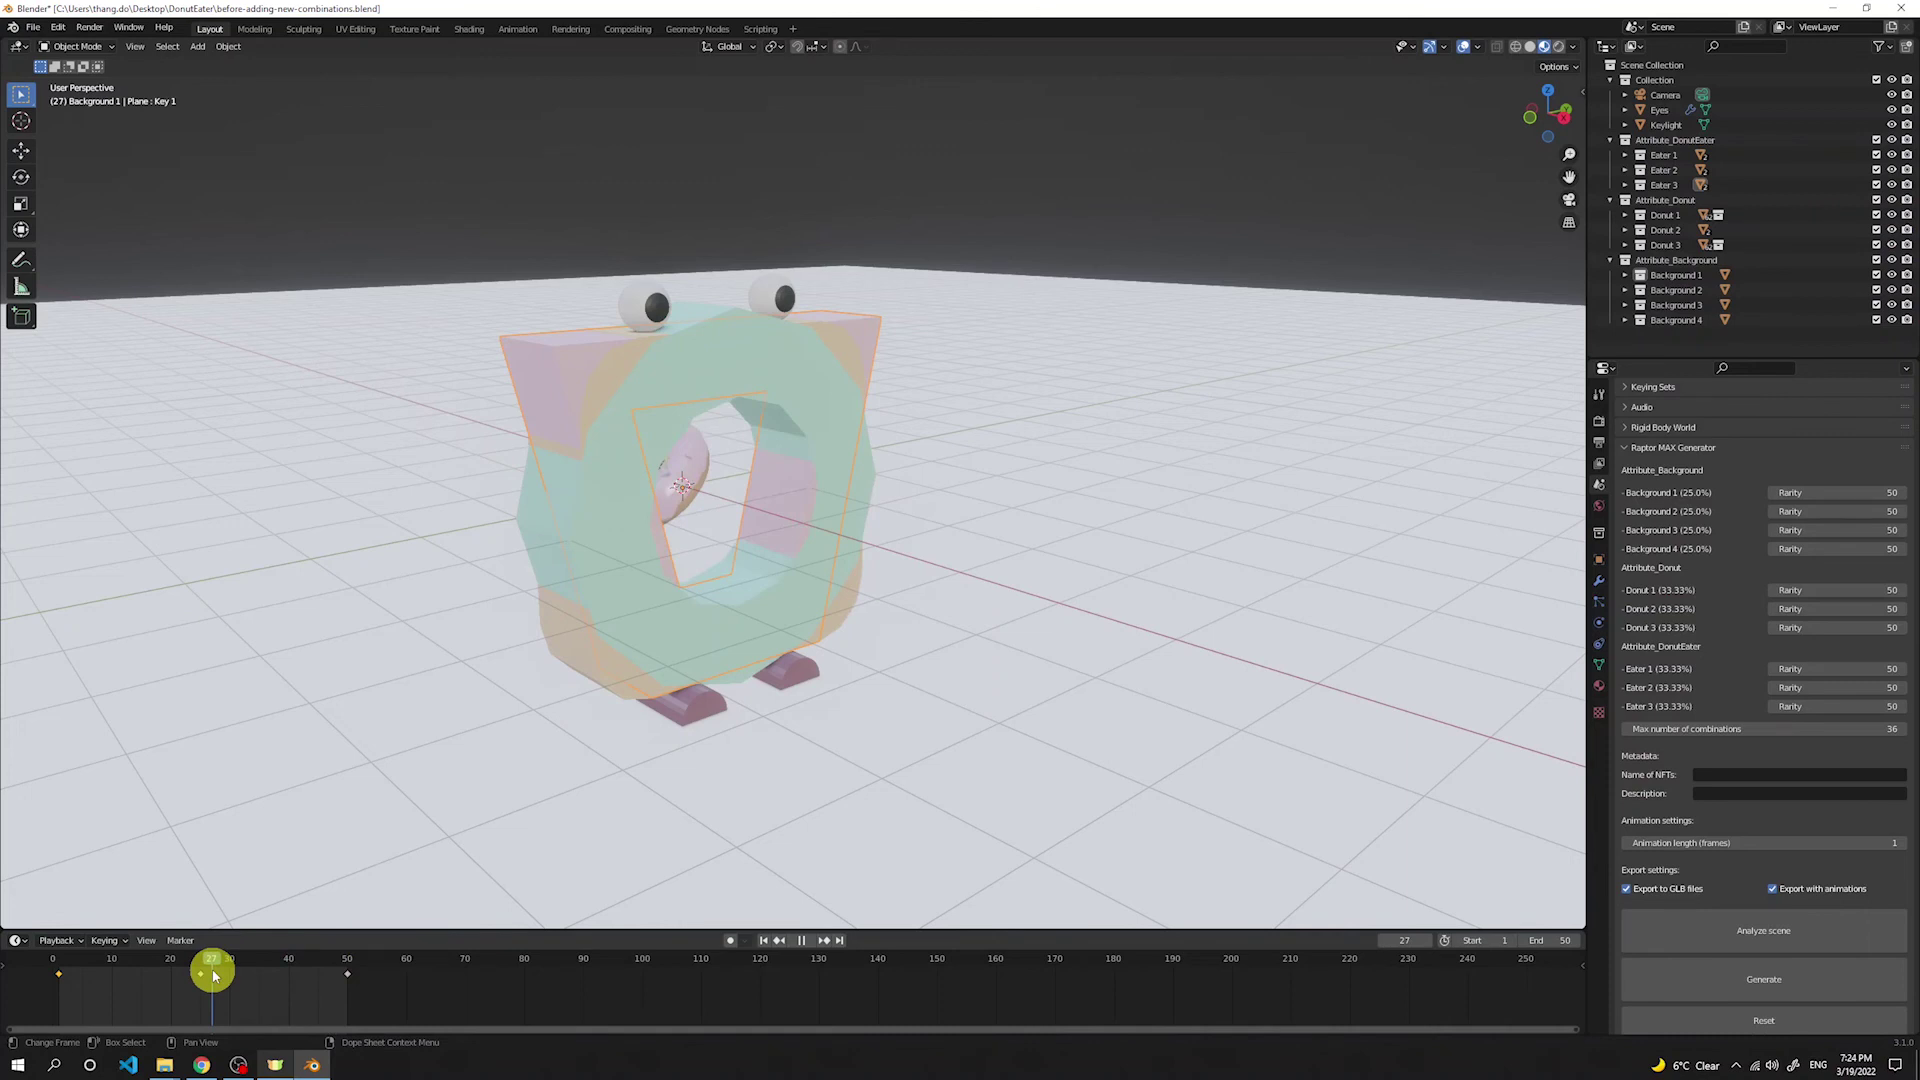
{"action": "key", "text": "space"}
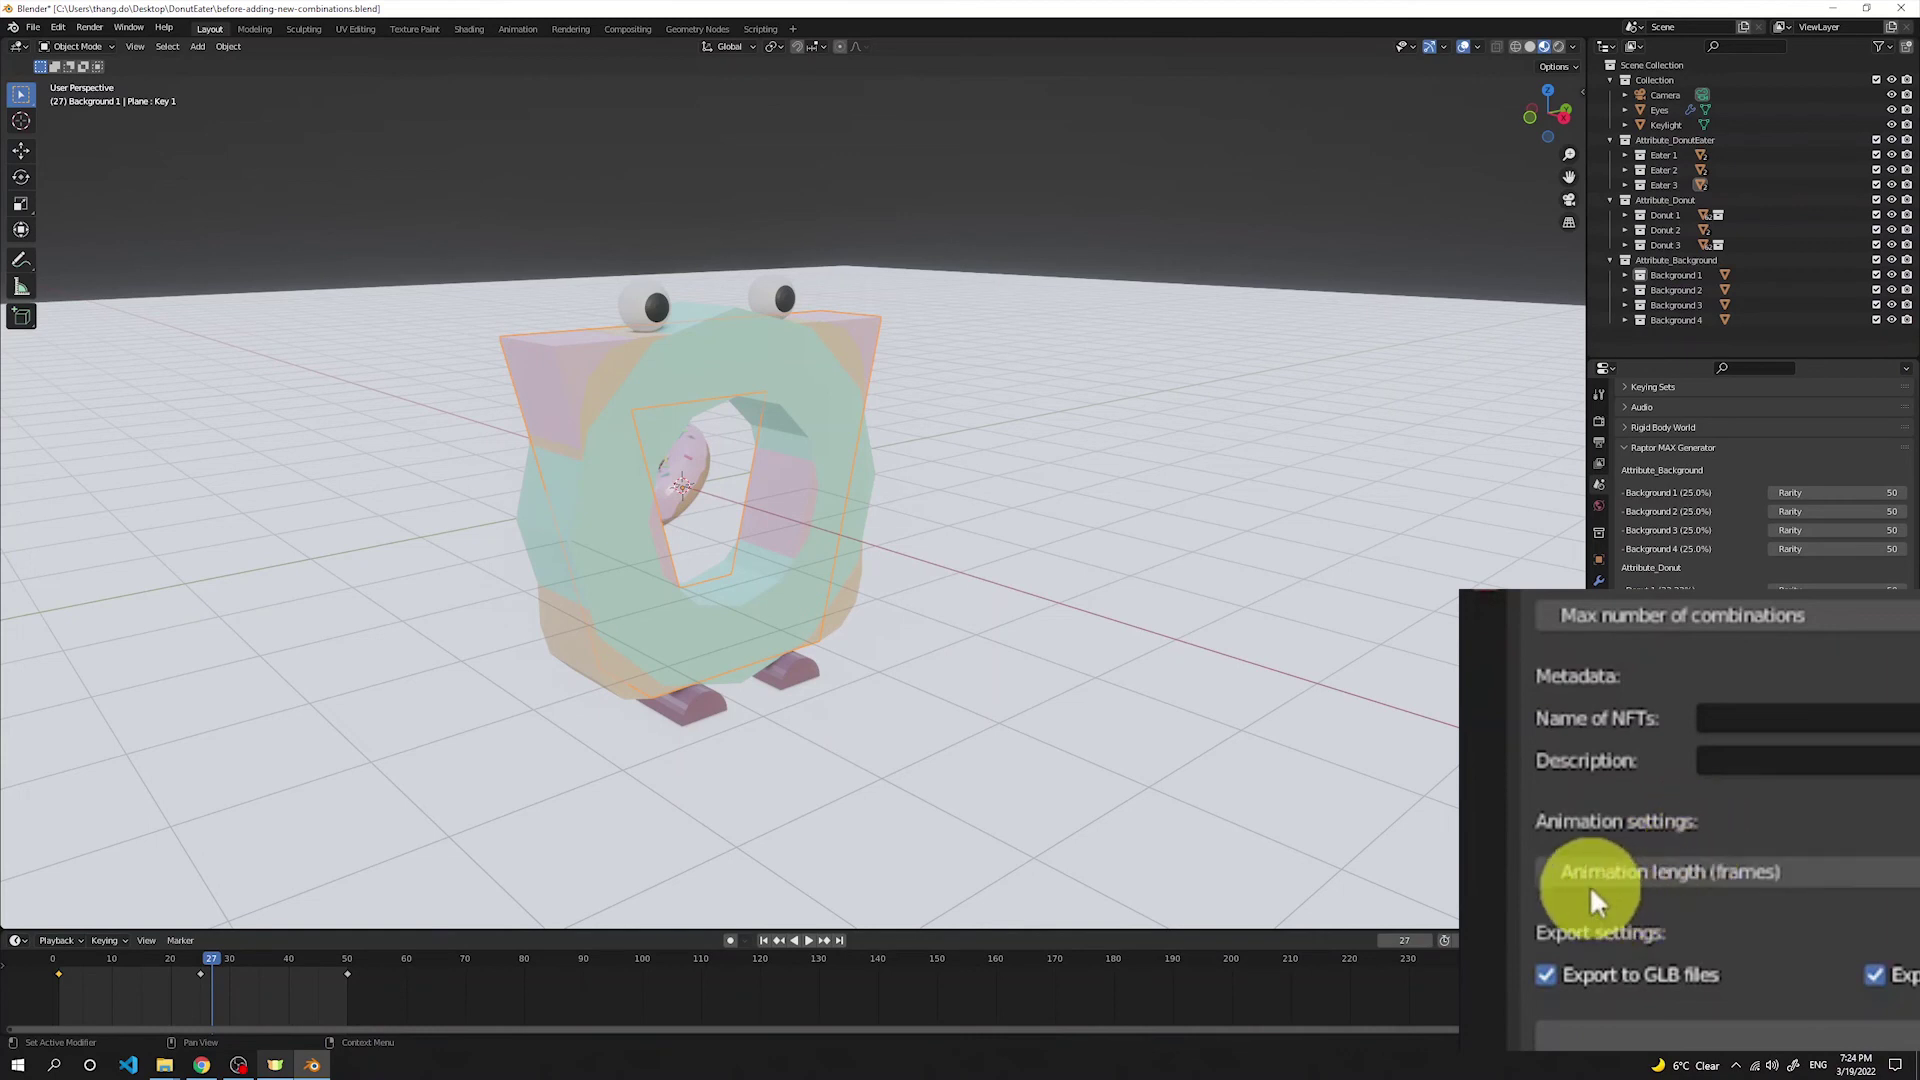
Step: Set the Raptor MAX Generator's animation length to 50 frames and move the playhead to frame 50
{"action": "left_click", "coordinate": [1764, 846]}
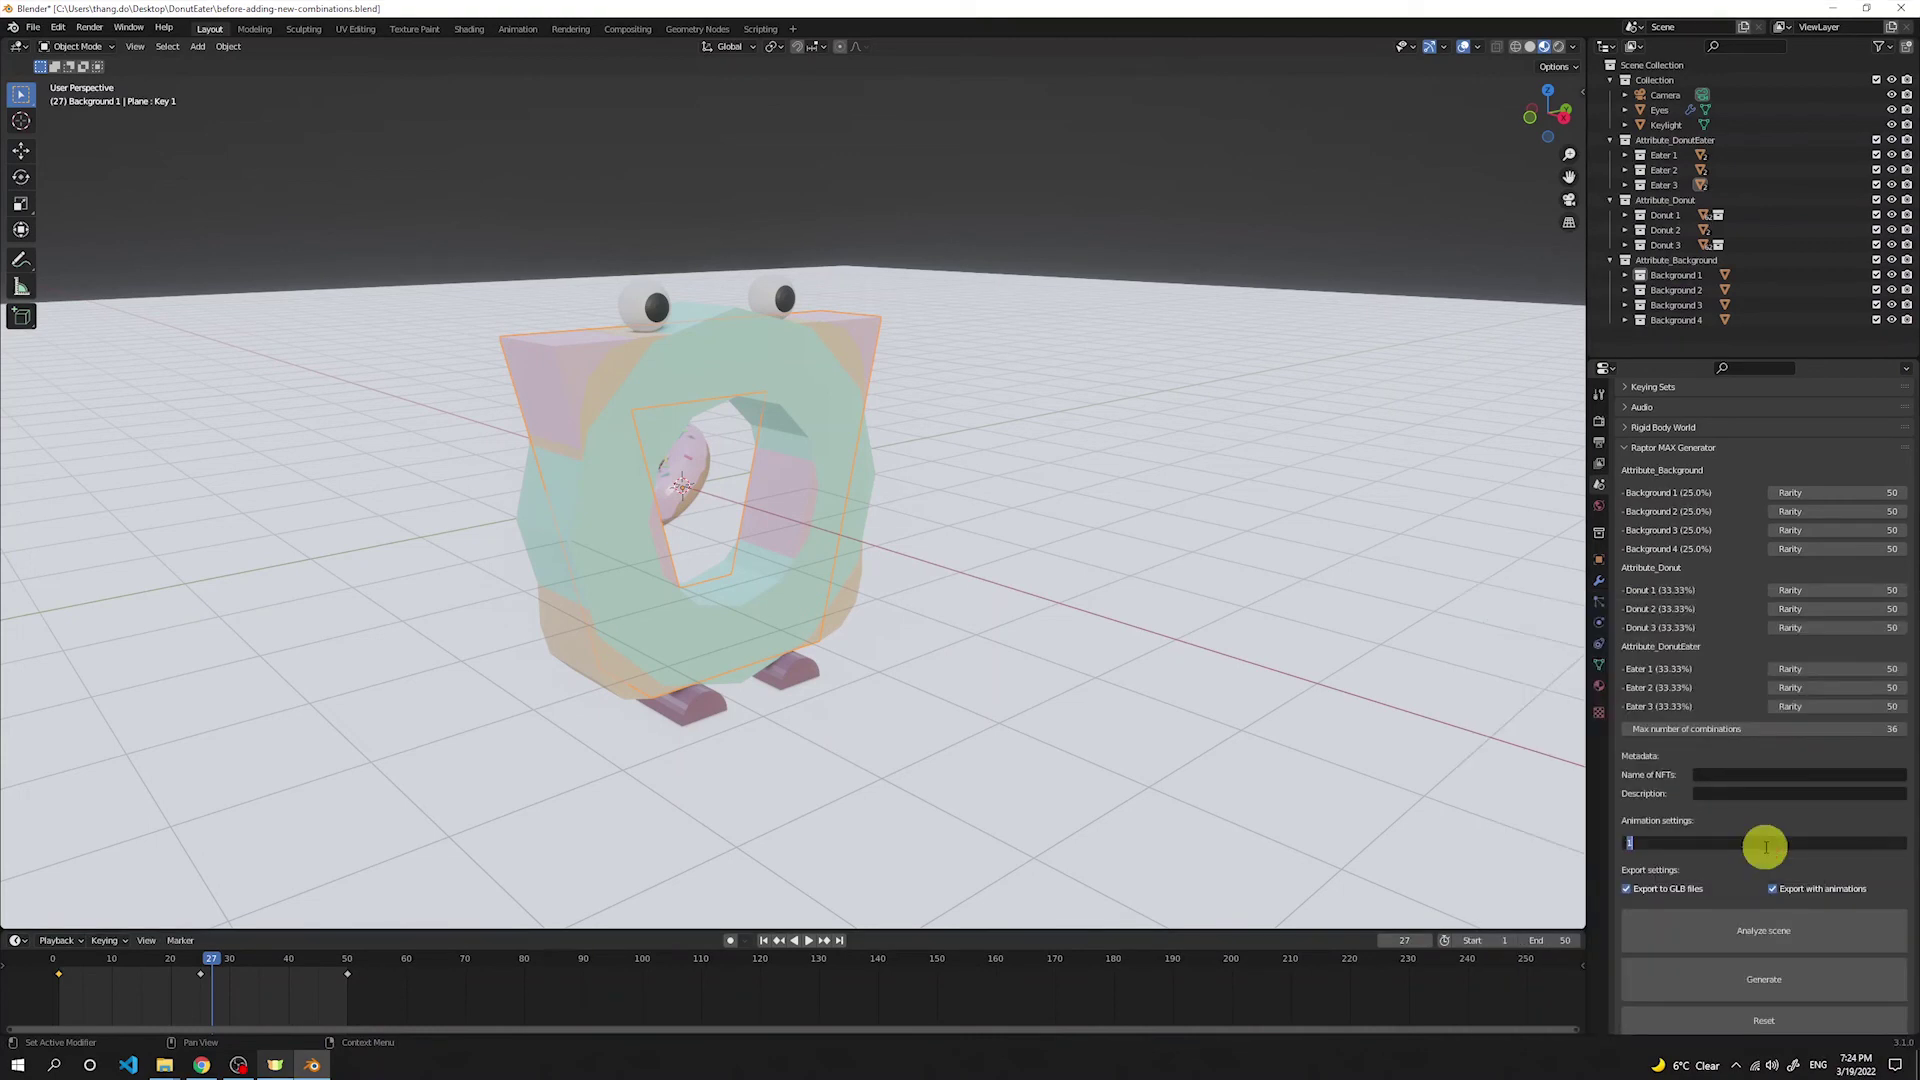
{"action": "type", "text": "50"}
{"action": "key", "text": "Return"}
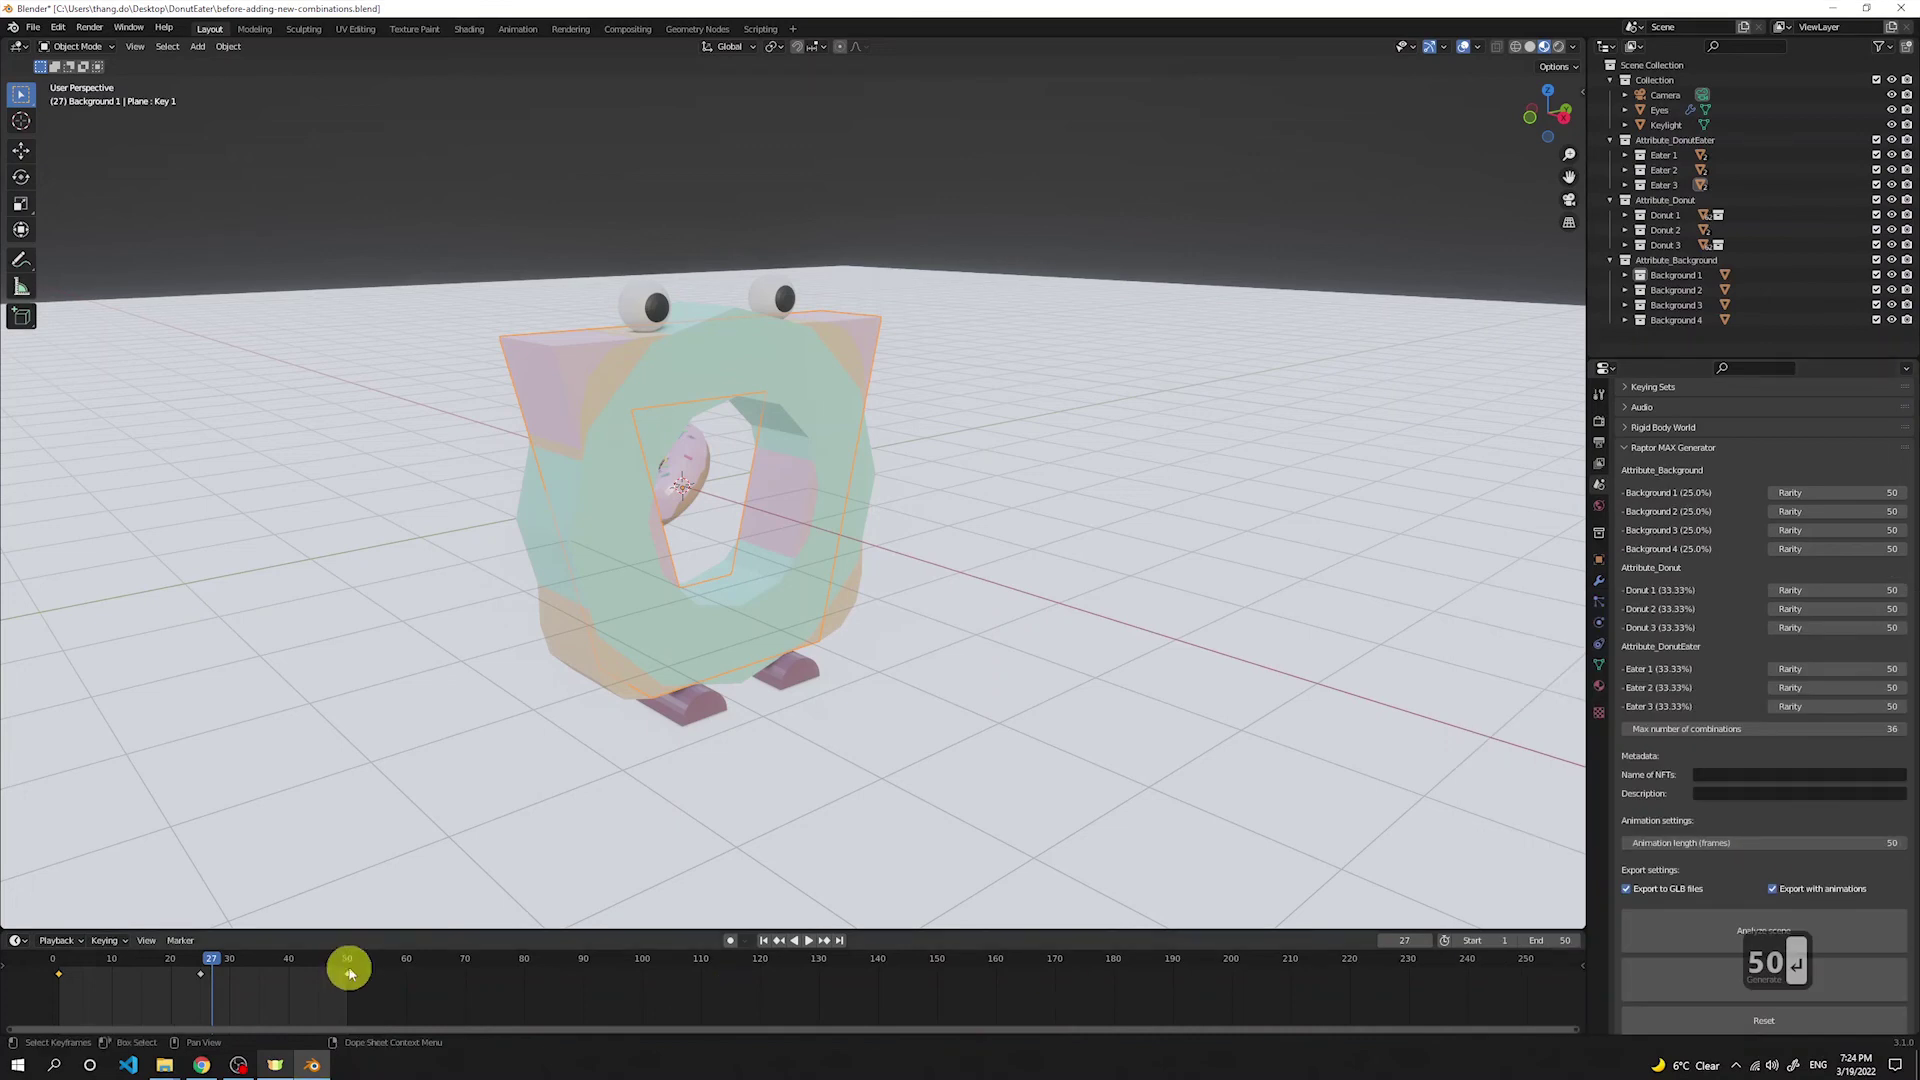
{"action": "left_click", "coordinate": [217, 958]}
{"action": "left_click_drag", "start_coordinate": [318, 962], "coordinate": [348, 968]}
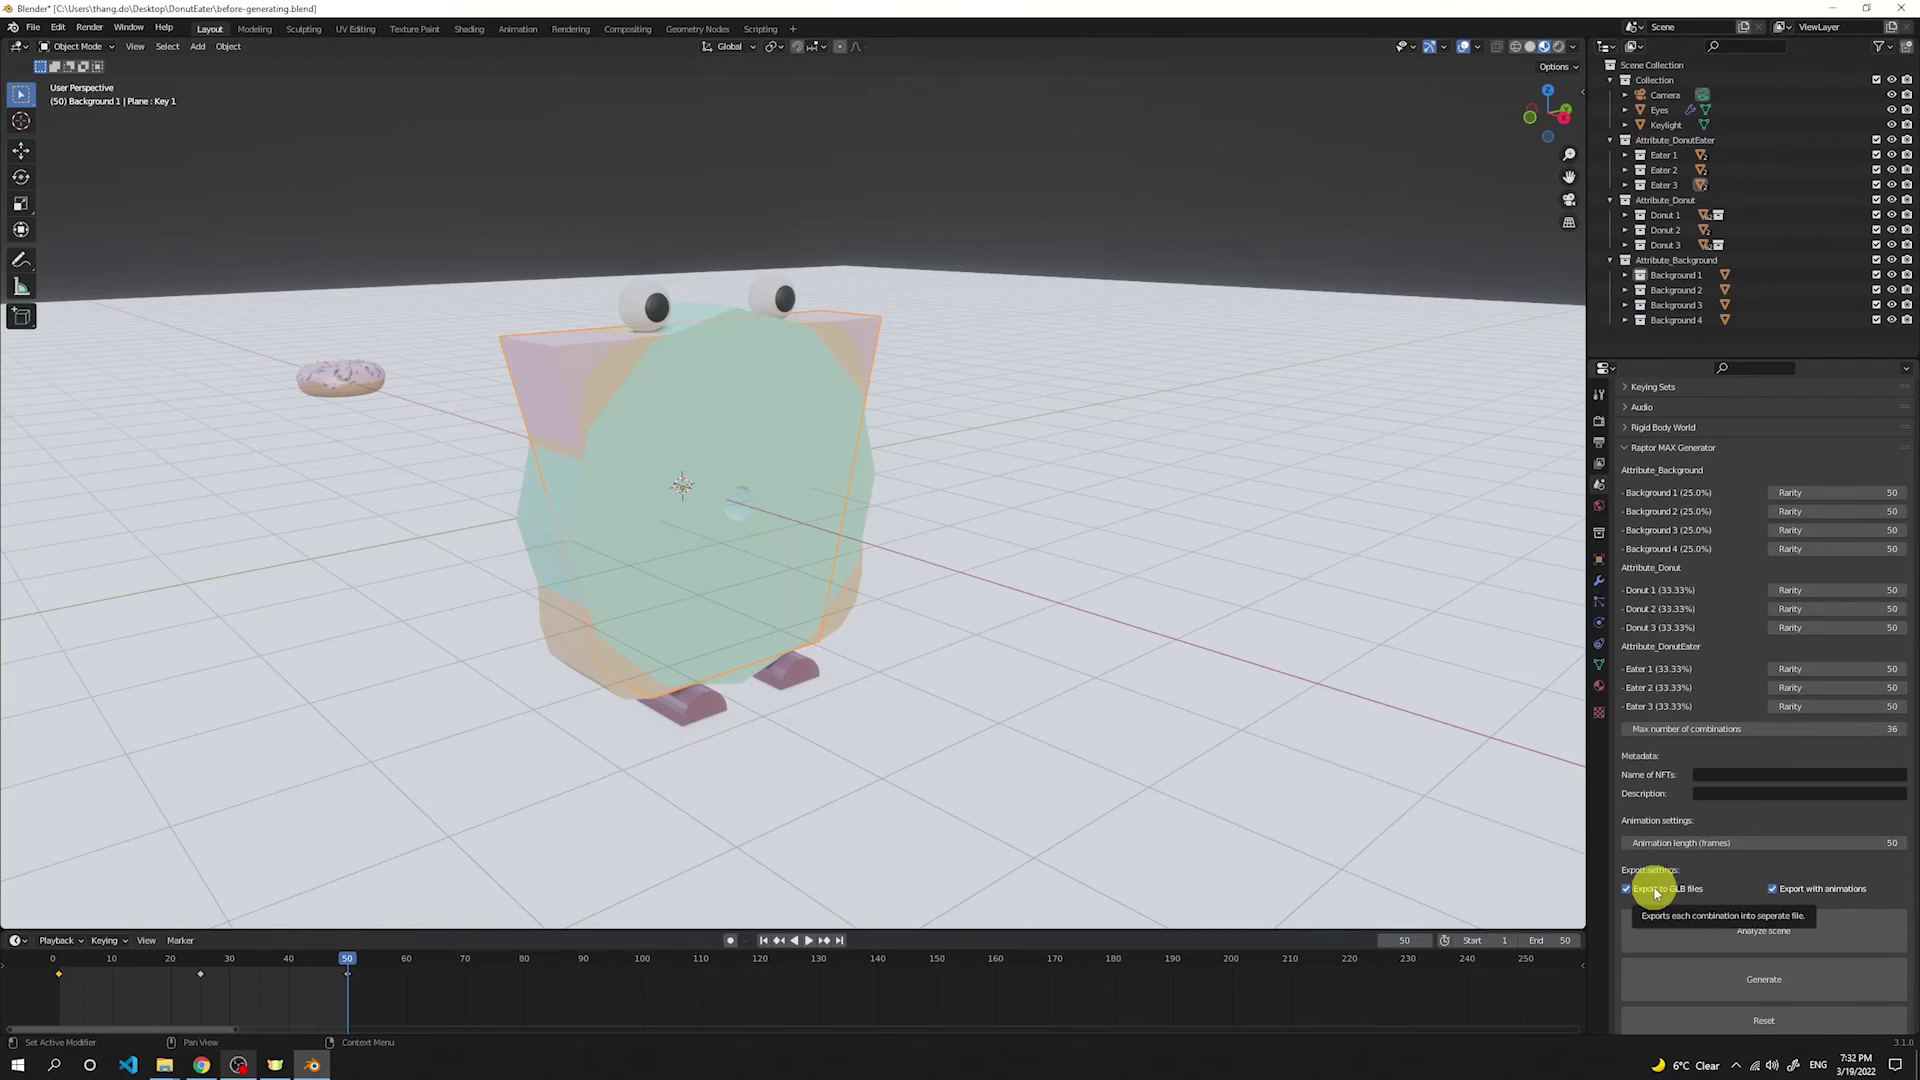
Step: Turn off both exporting to GLB files and exporting with animations in the generator's export settings
{"action": "left_click", "coordinate": [1660, 889]}
{"action": "left_click", "coordinate": [1787, 889]}
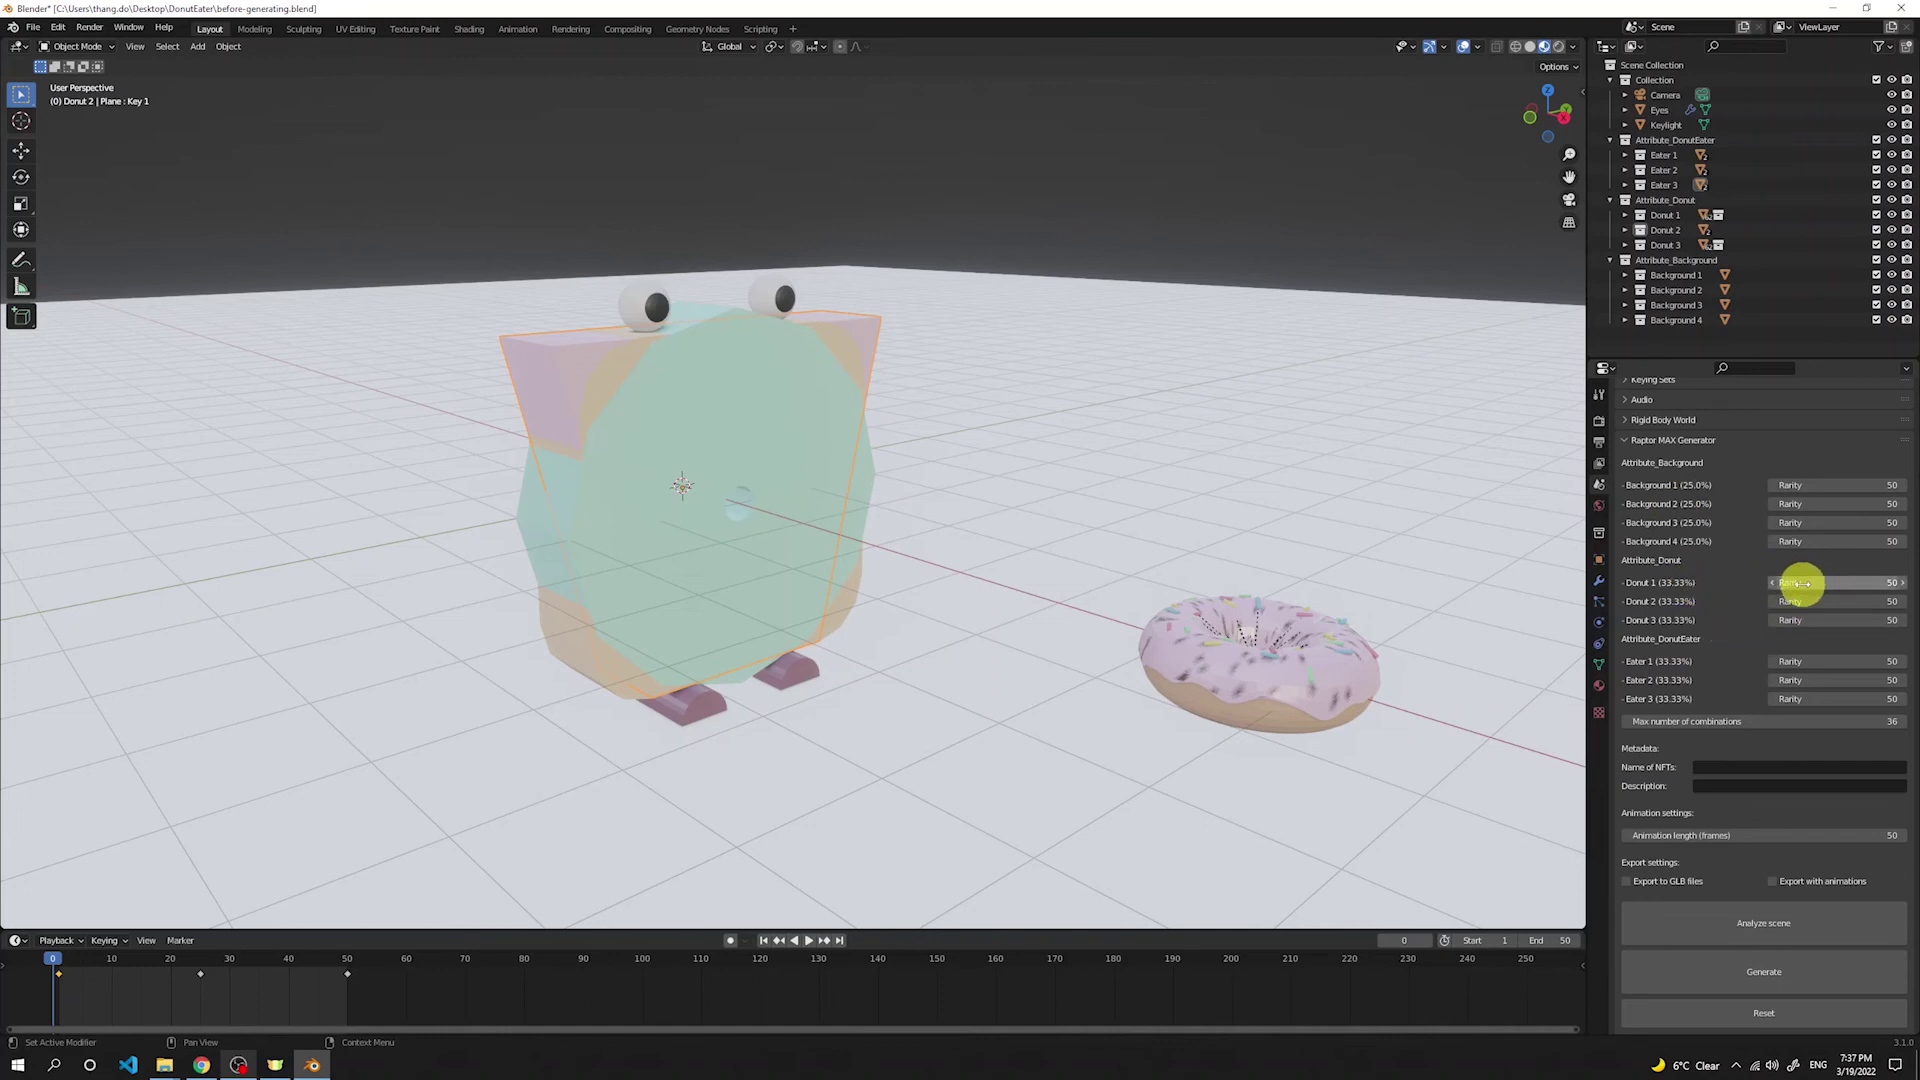
Step: Set the rarity of Donut 1 to 95 and the rarity of Eater 1 to 80
{"action": "left_click", "coordinate": [1888, 573]}
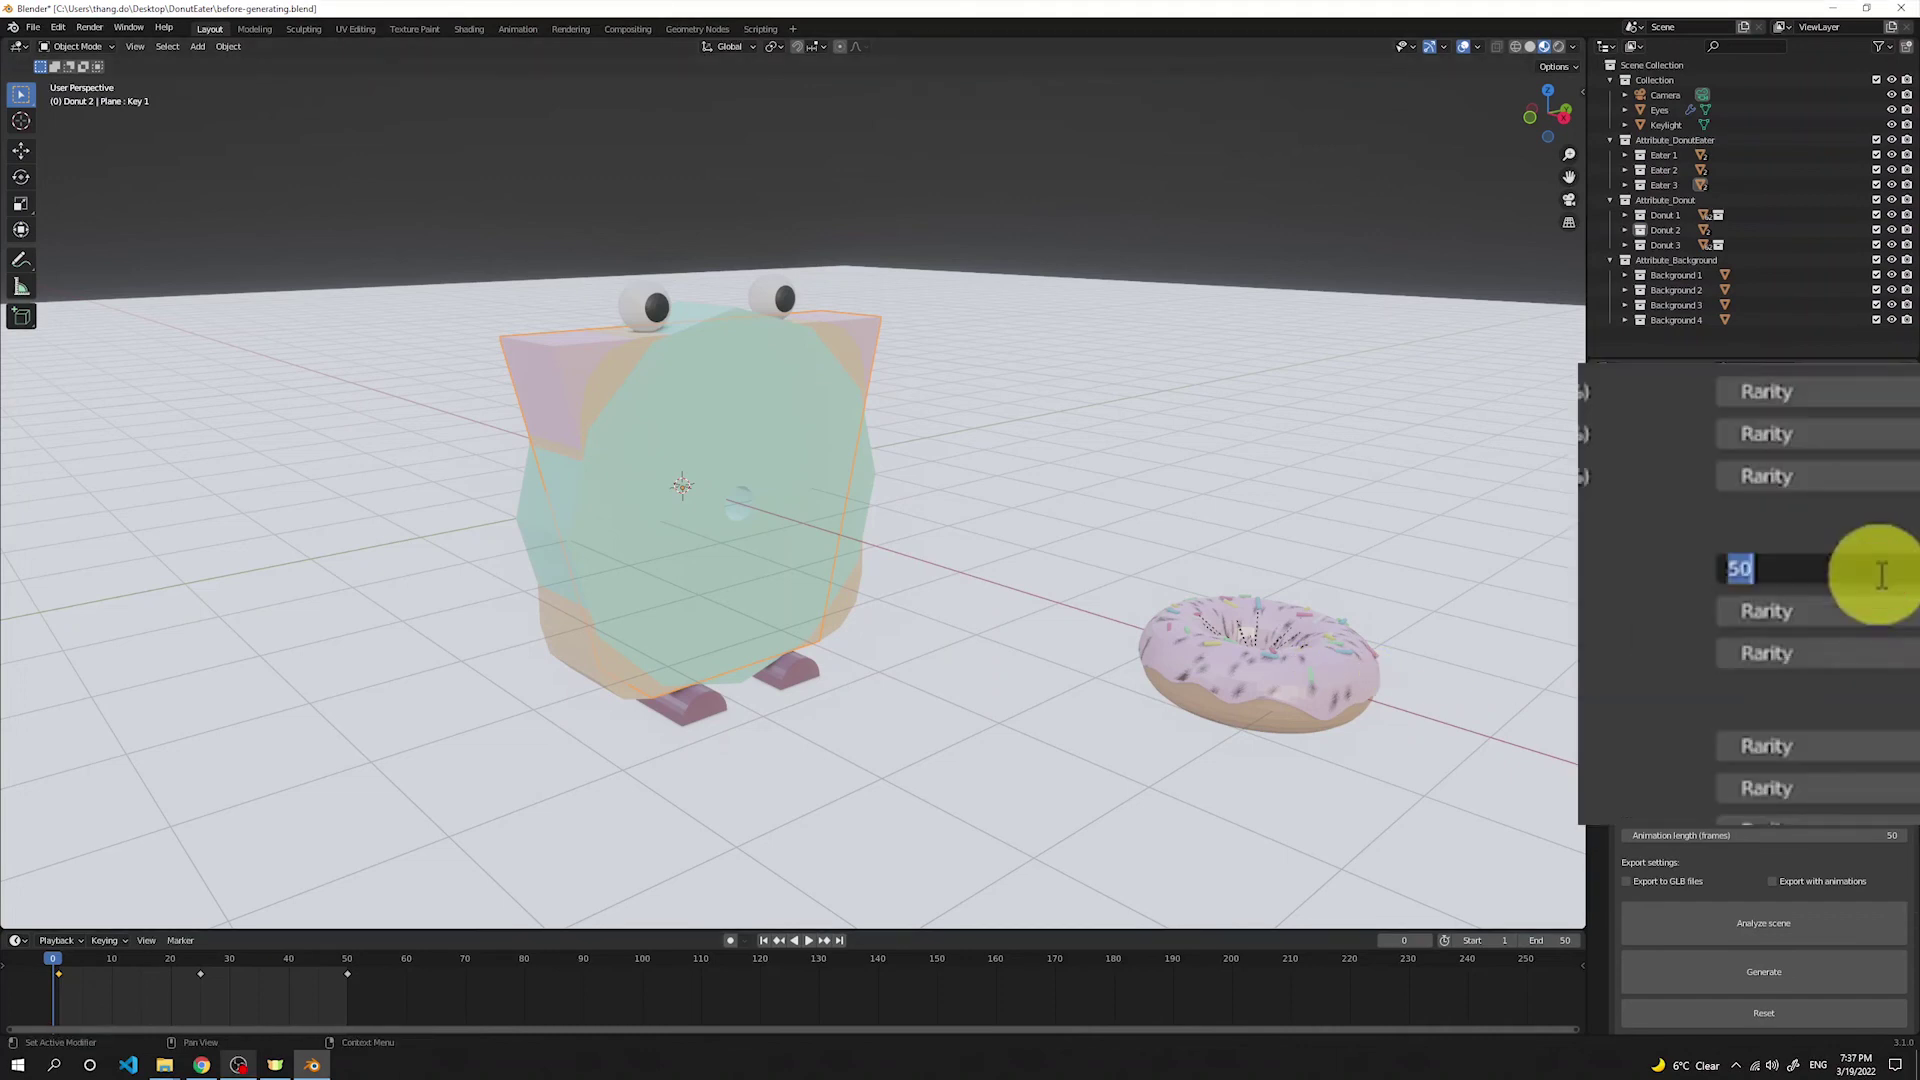
{"action": "type", "text": "95"}
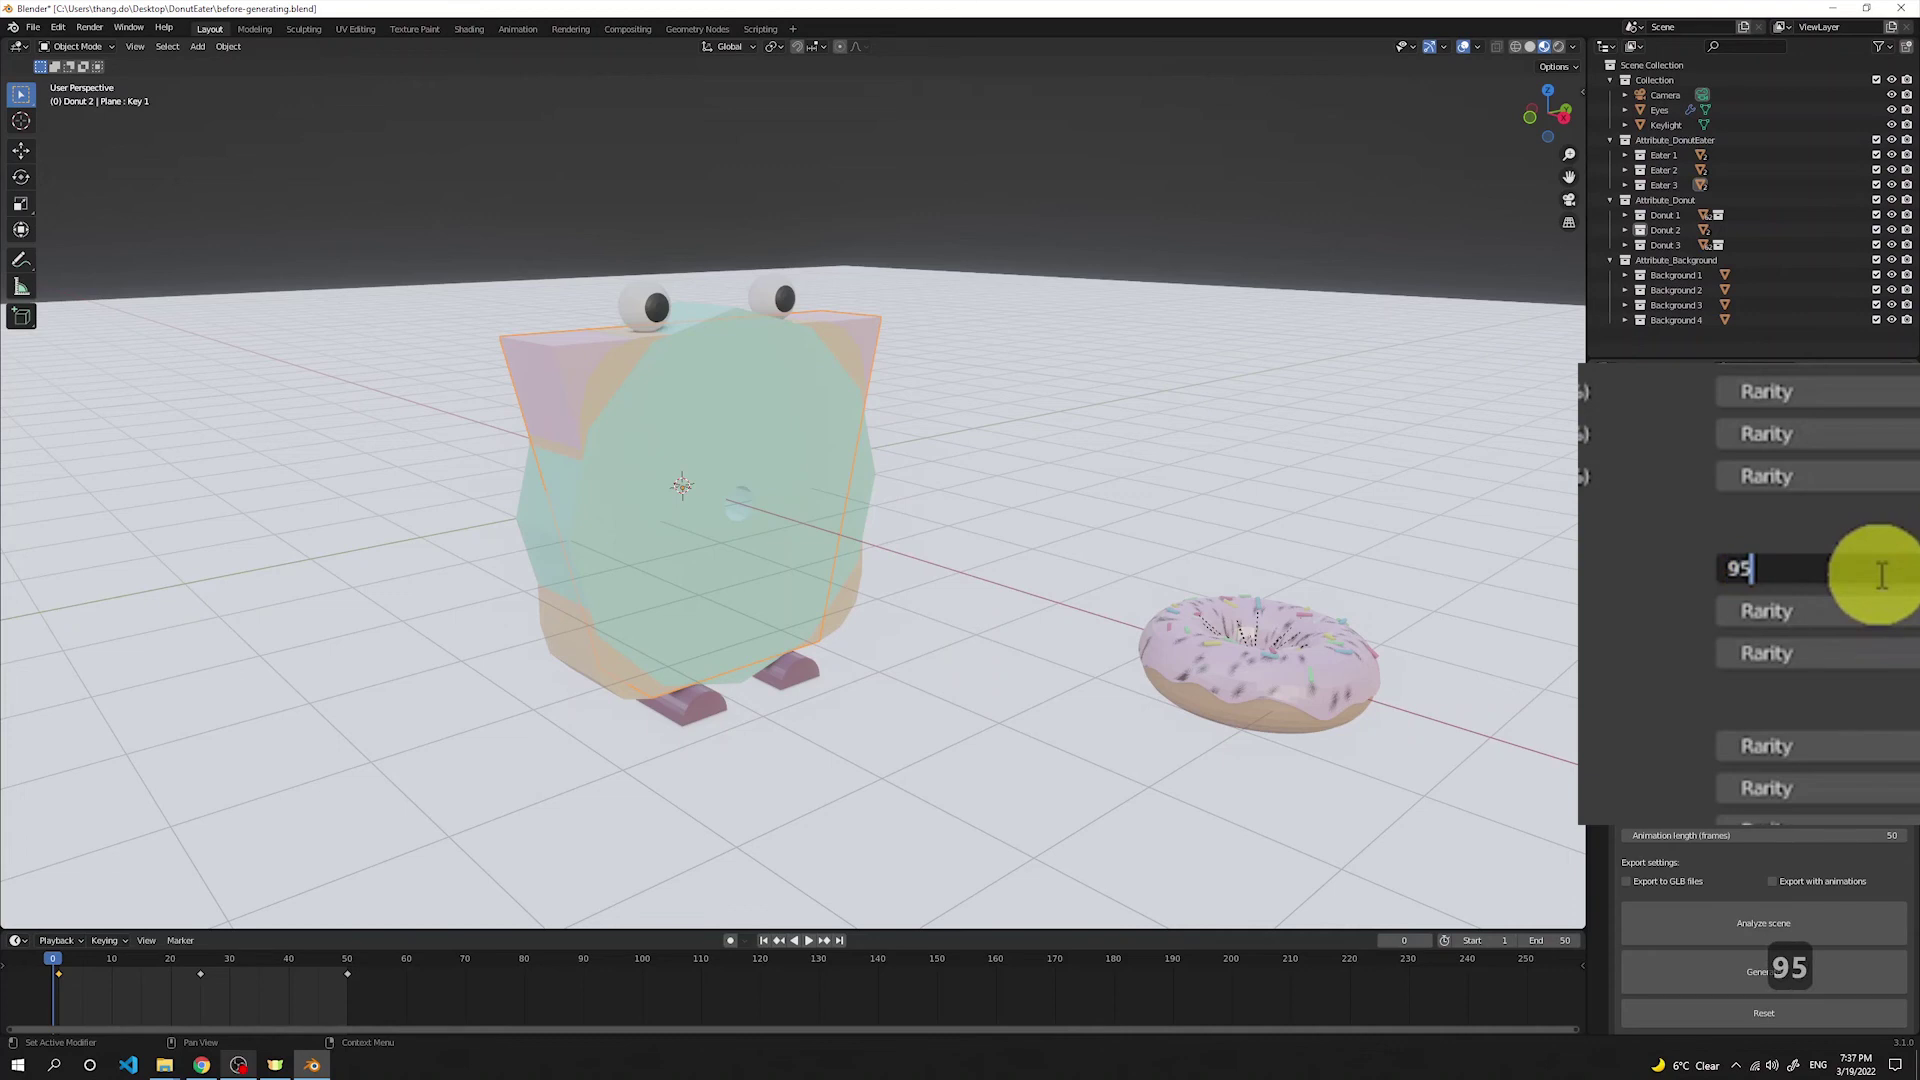
{"action": "key", "text": "Return"}
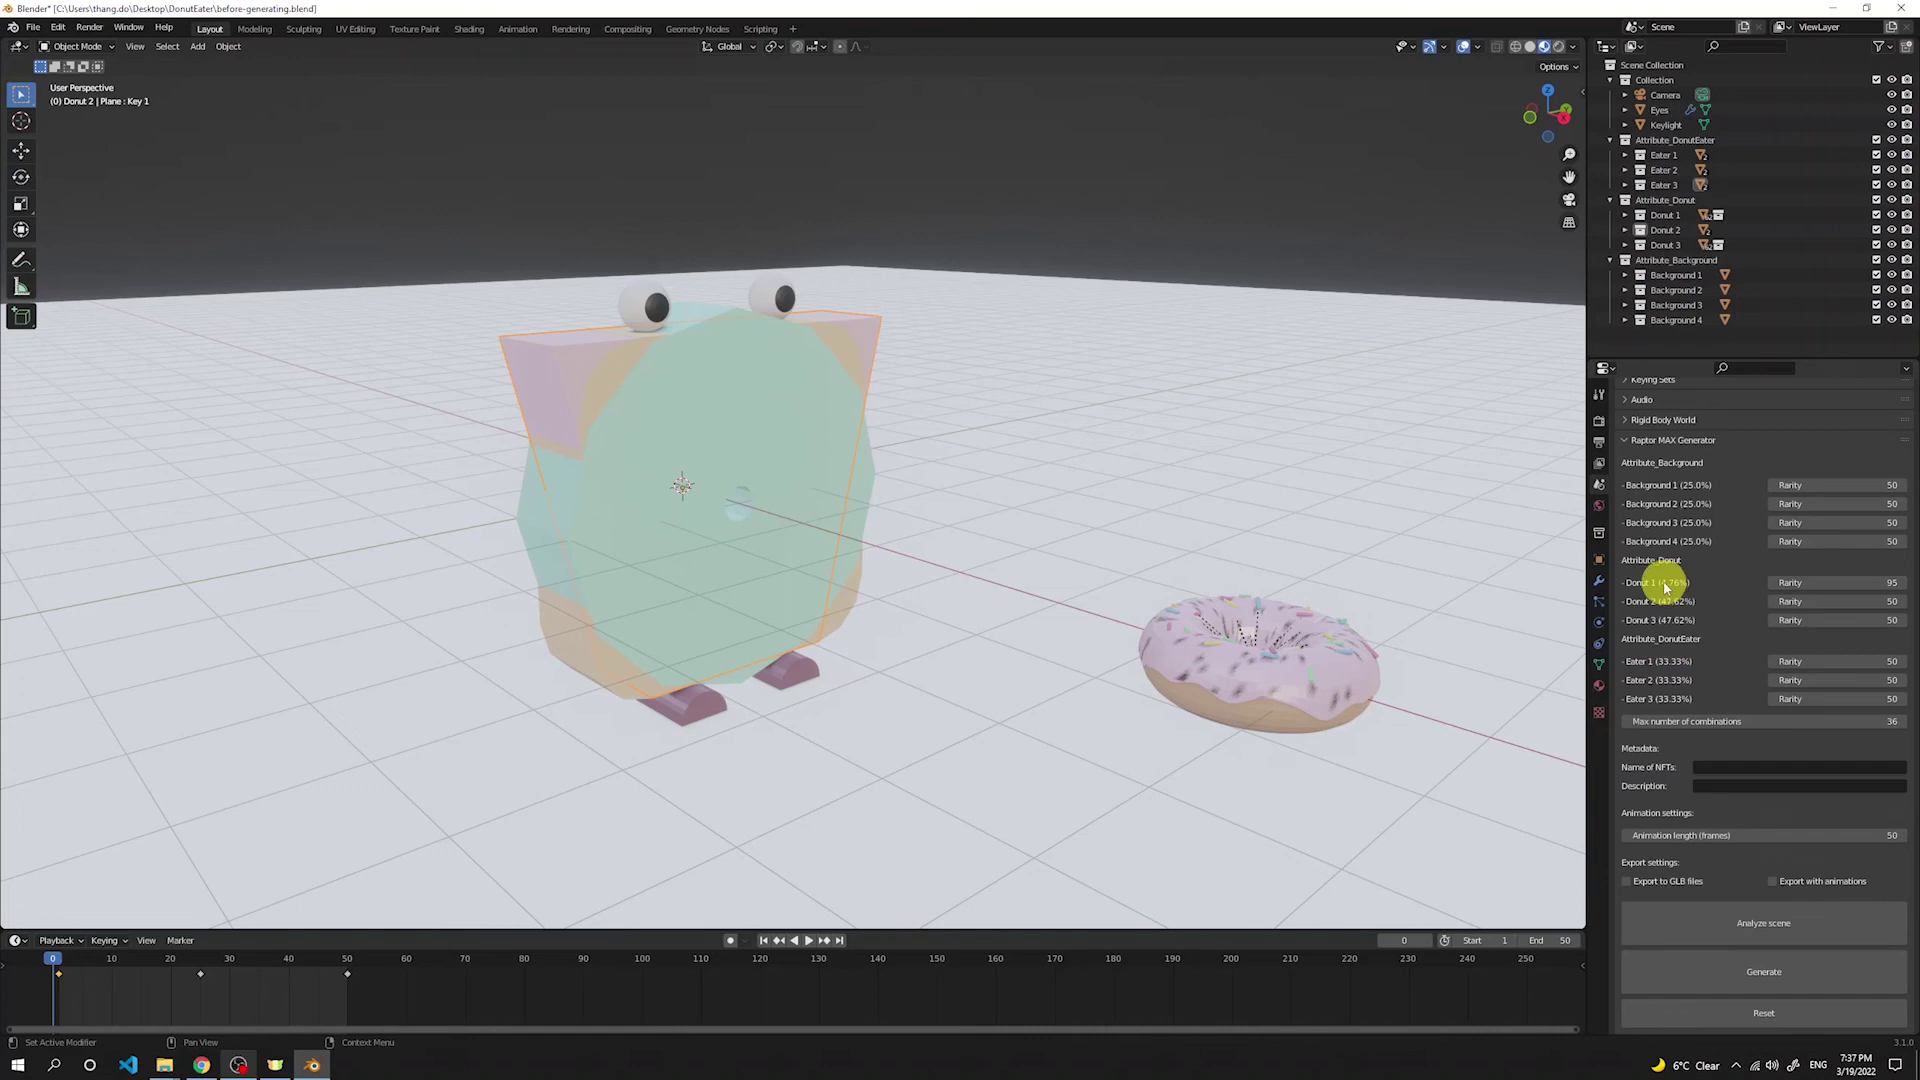
{"action": "double_click", "coordinate": [1863, 664]}
{"action": "type", "text": "80"}
{"action": "key", "text": "Return"}
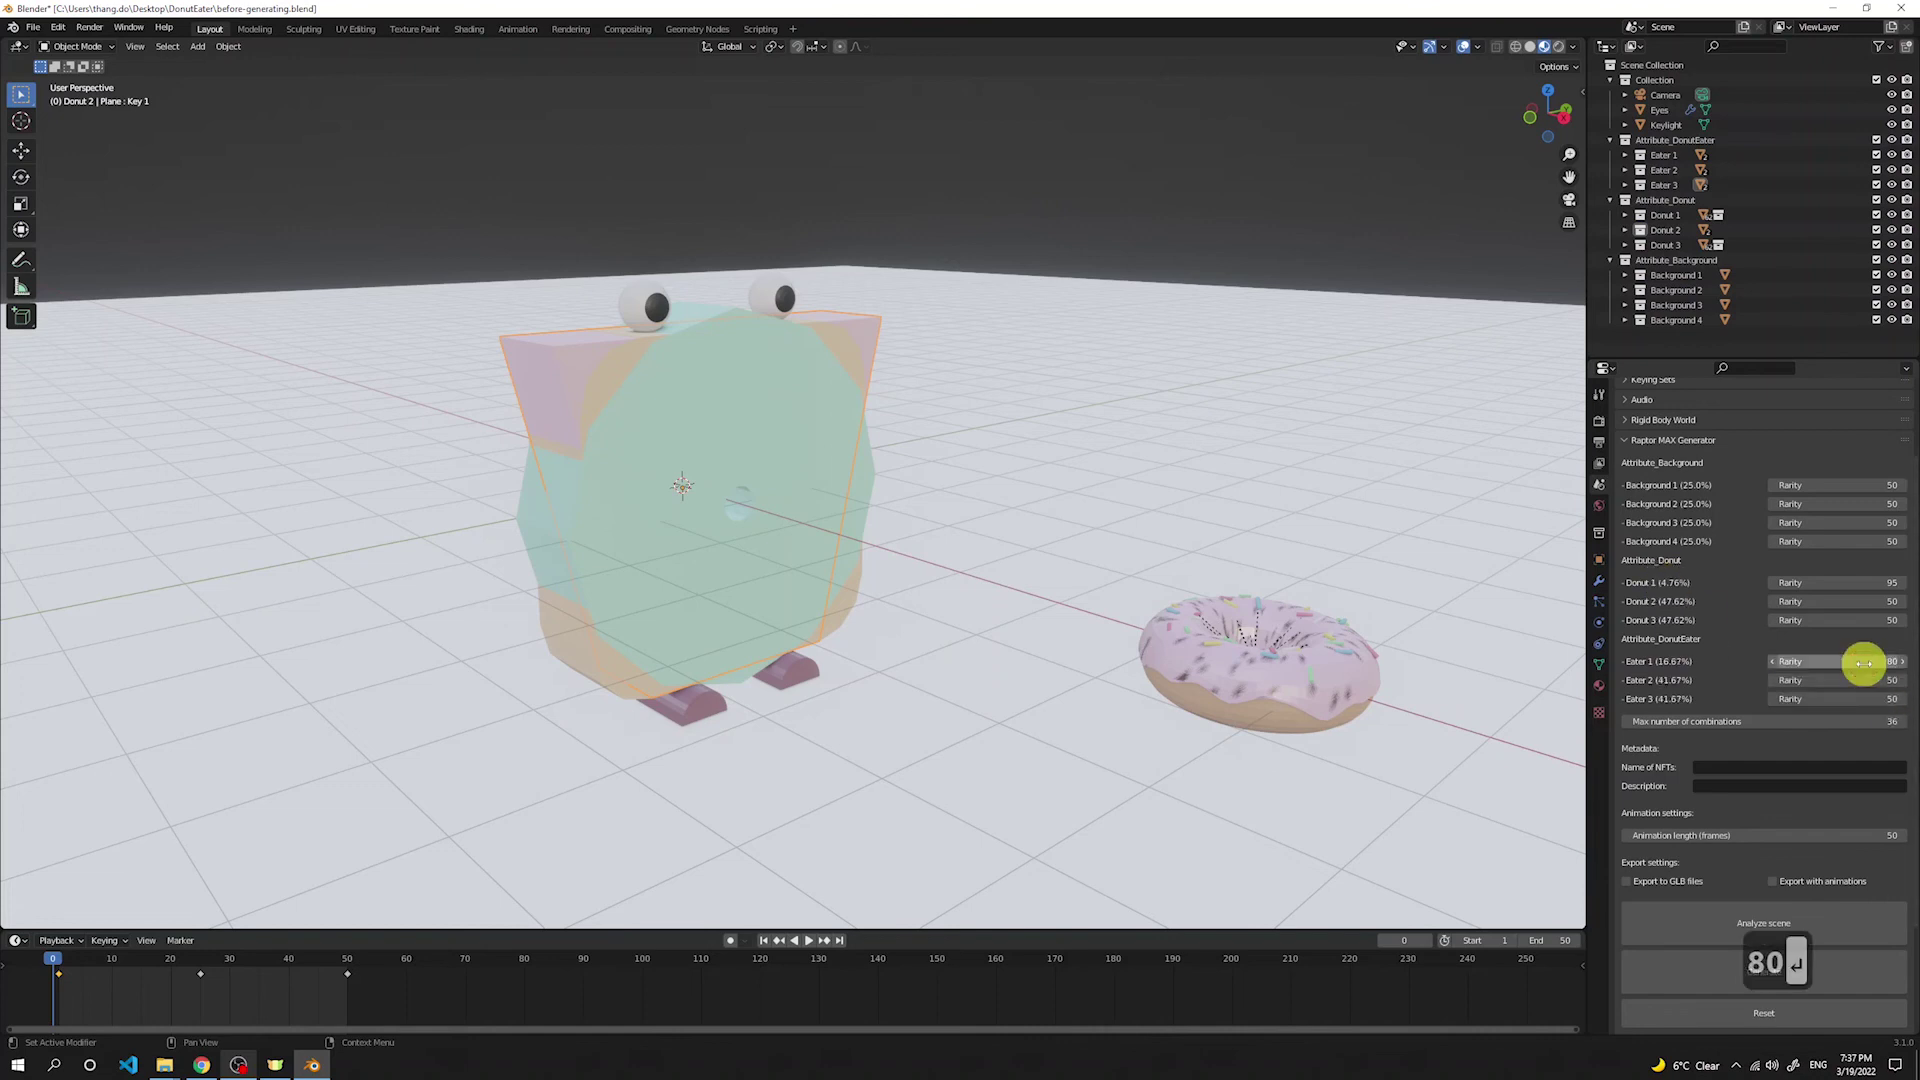
Step: Set the rarity of Background 3 to 85
{"action": "left_click", "coordinate": [1854, 521]}
{"action": "left_click", "coordinate": [1854, 521]}
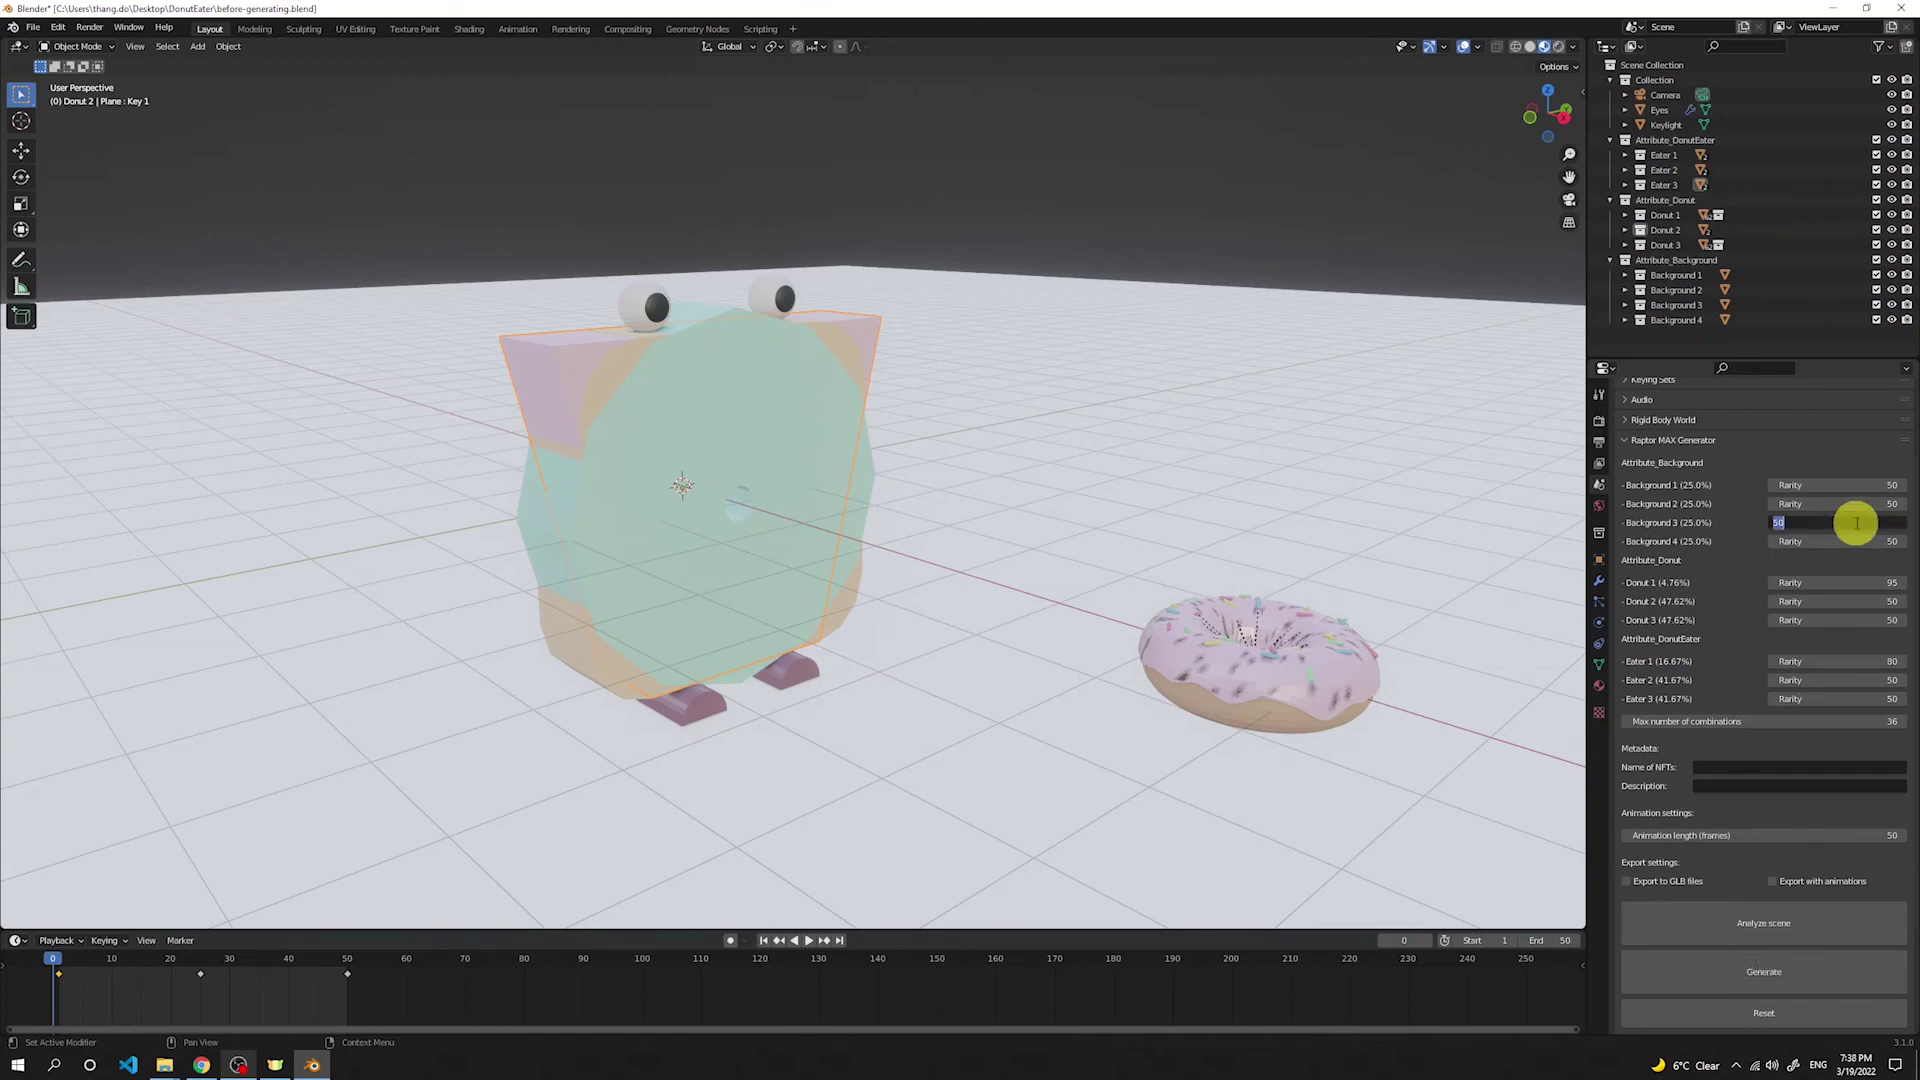
{"action": "type", "text": "85"}
{"action": "key", "text": "Return"}
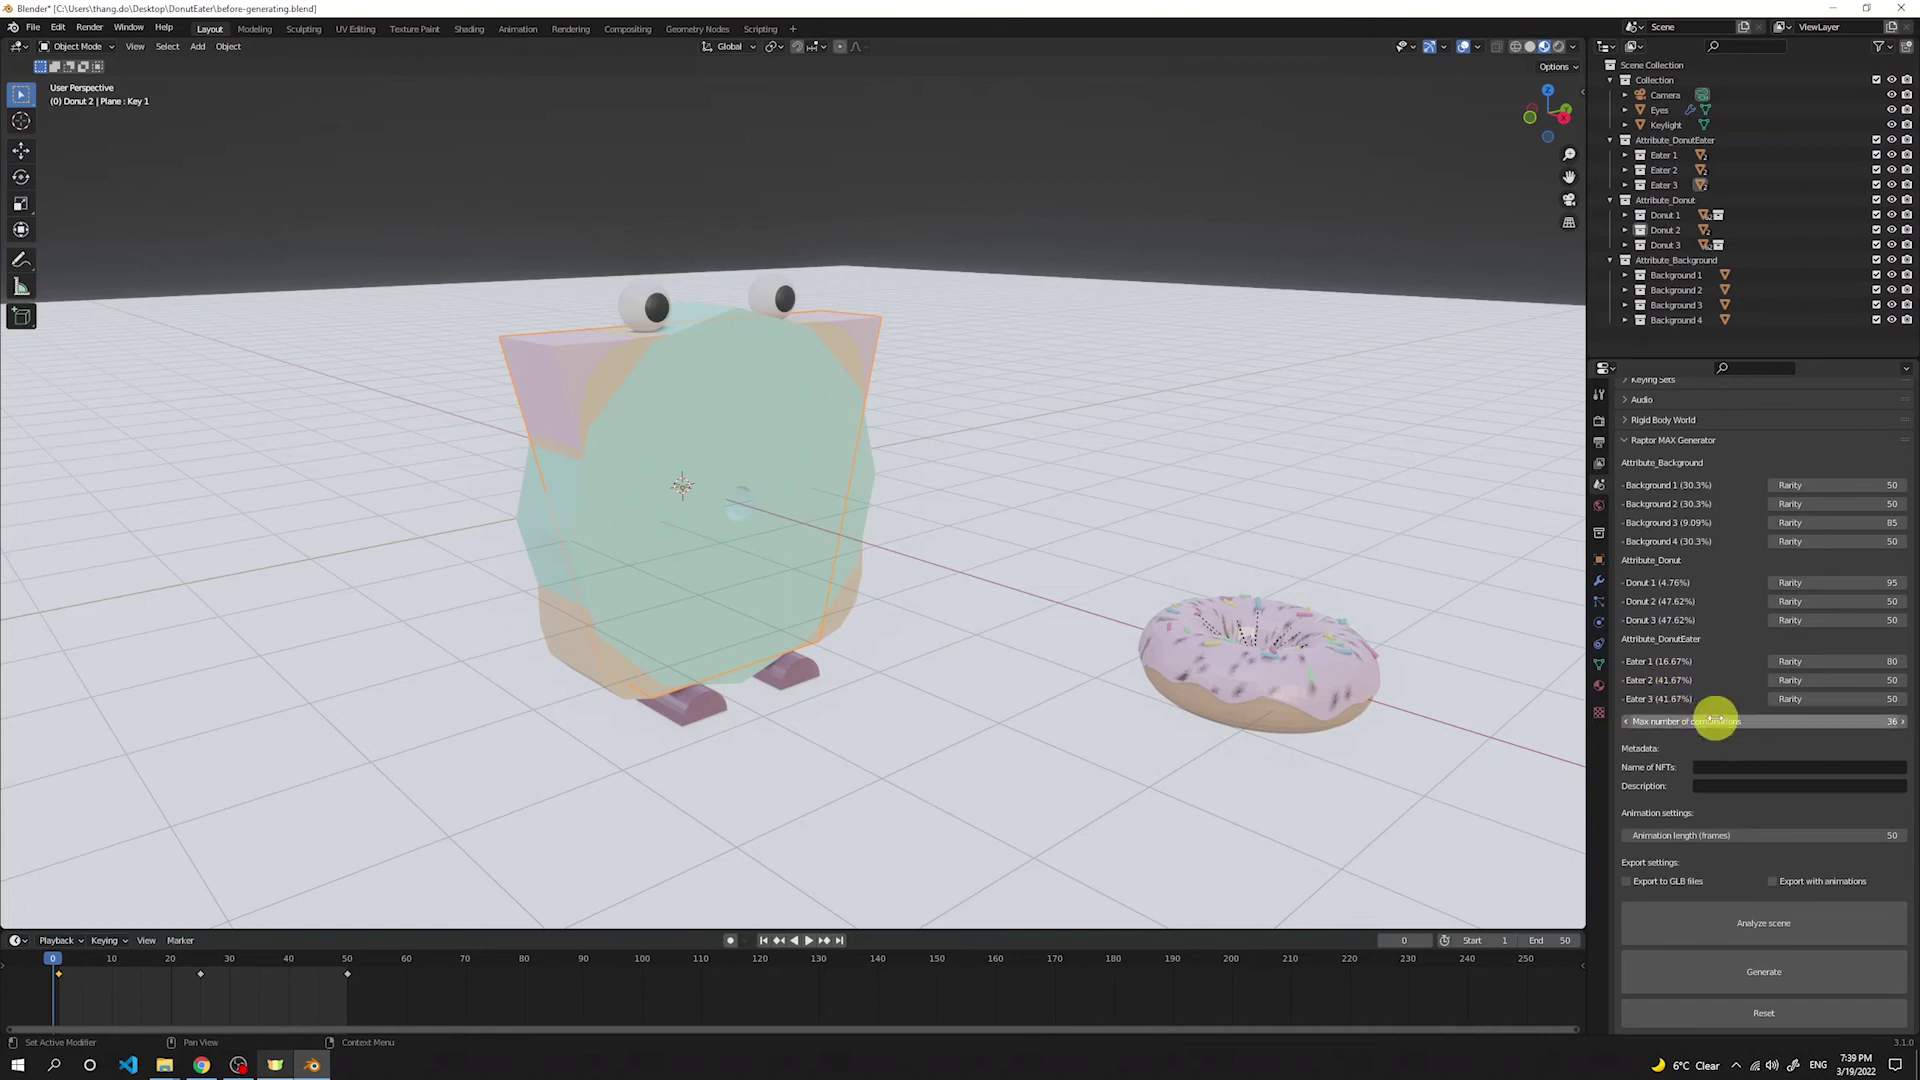
Step: Limit the generator's maximum number of combinations to 6
{"action": "left_click_drag", "start_coordinate": [1717, 721], "coordinate": [1797, 722]}
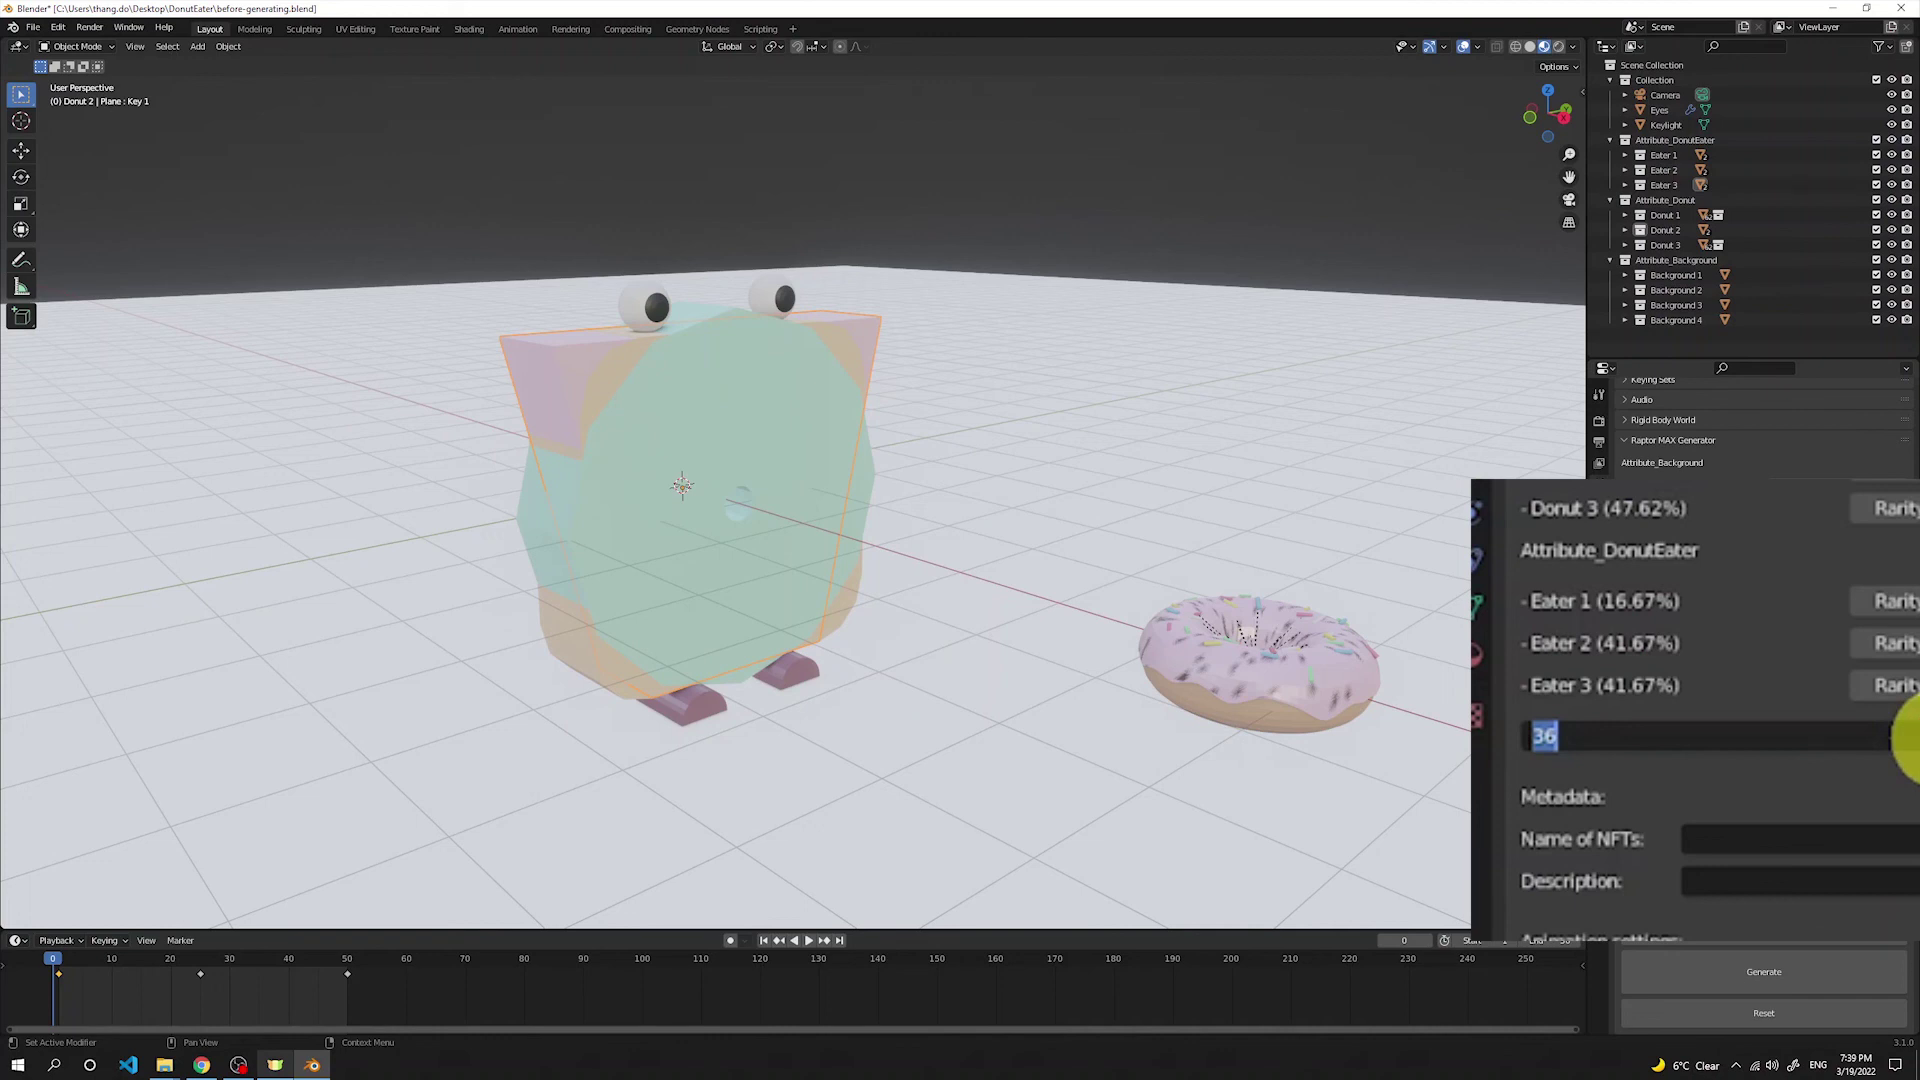
{"action": "type", "text": "6"}
{"action": "key", "text": "Return"}
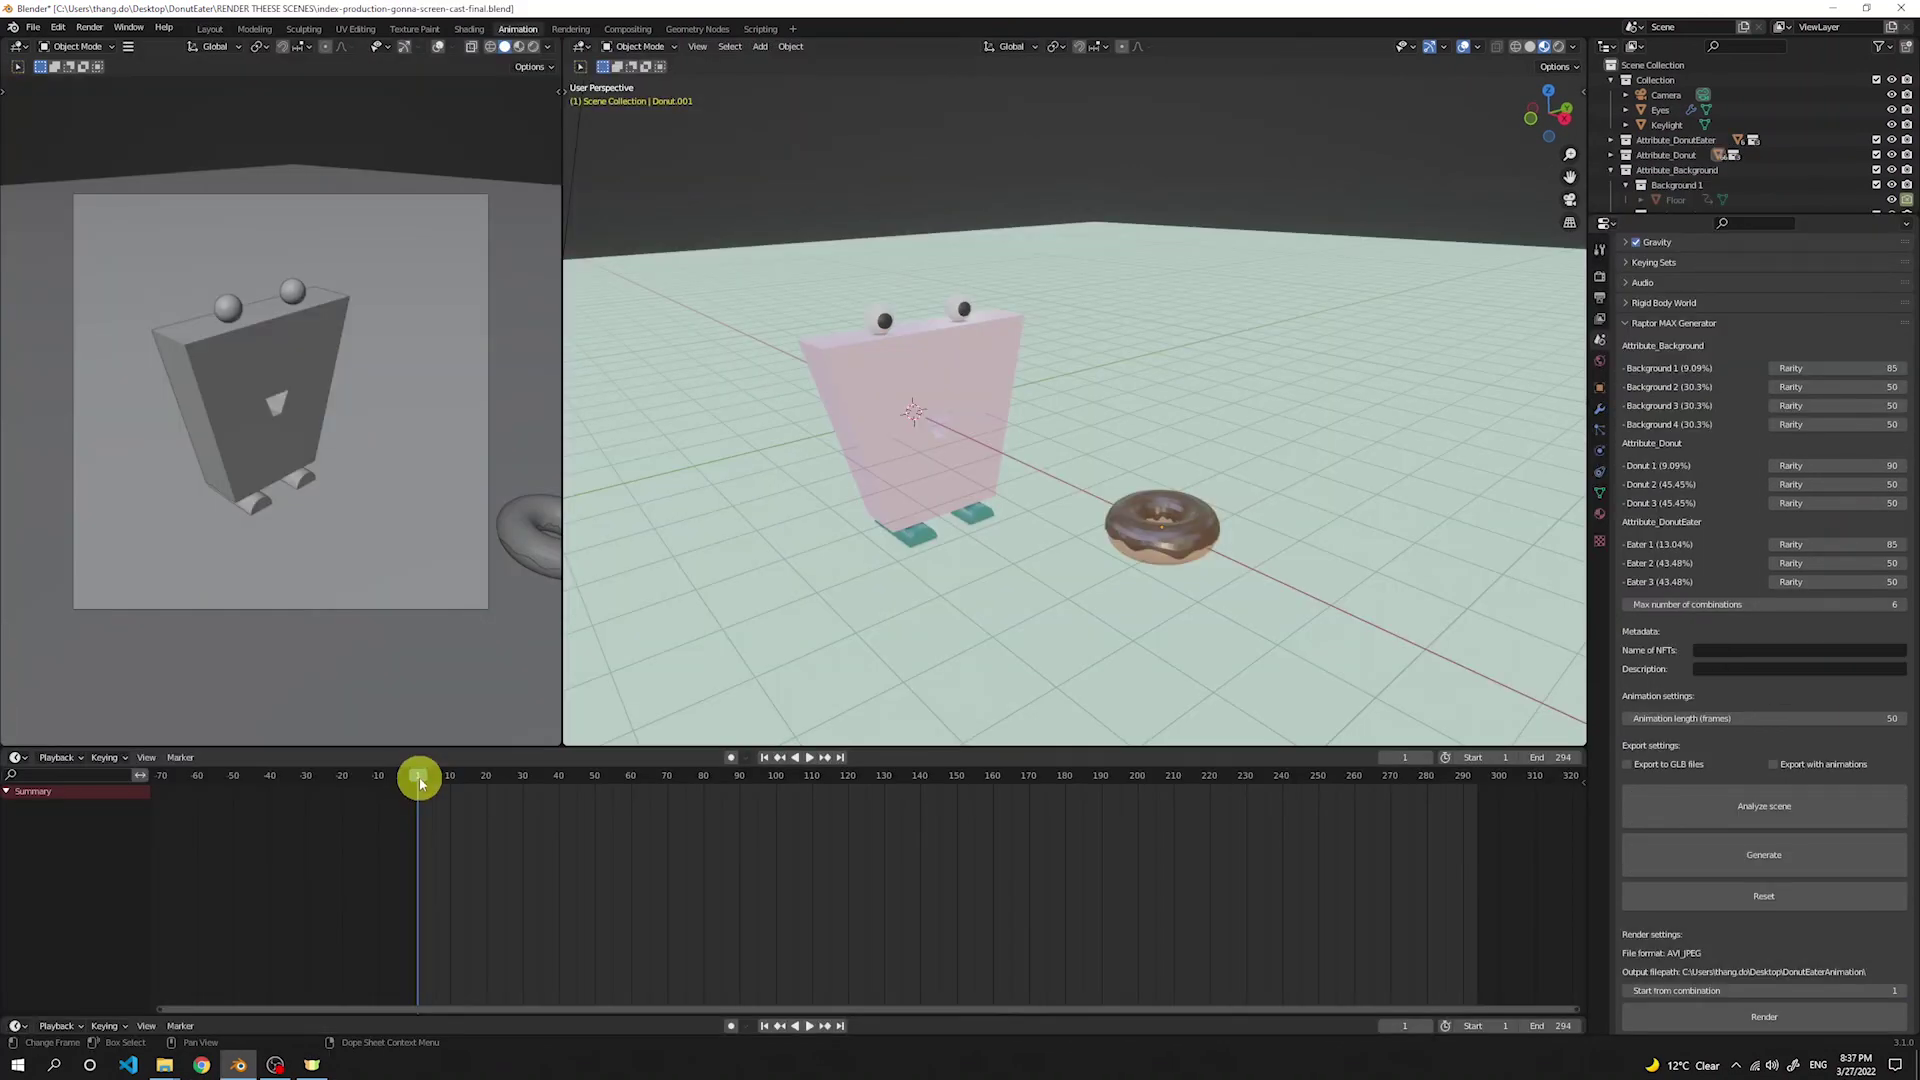
Step: Scrub from frame 1 to frame 58 and play the timeline to review the generated animated combinations
{"action": "left_click", "coordinate": [417, 779]}
{"action": "left_click_drag", "start_coordinate": [421, 783], "coordinate": [624, 778]}
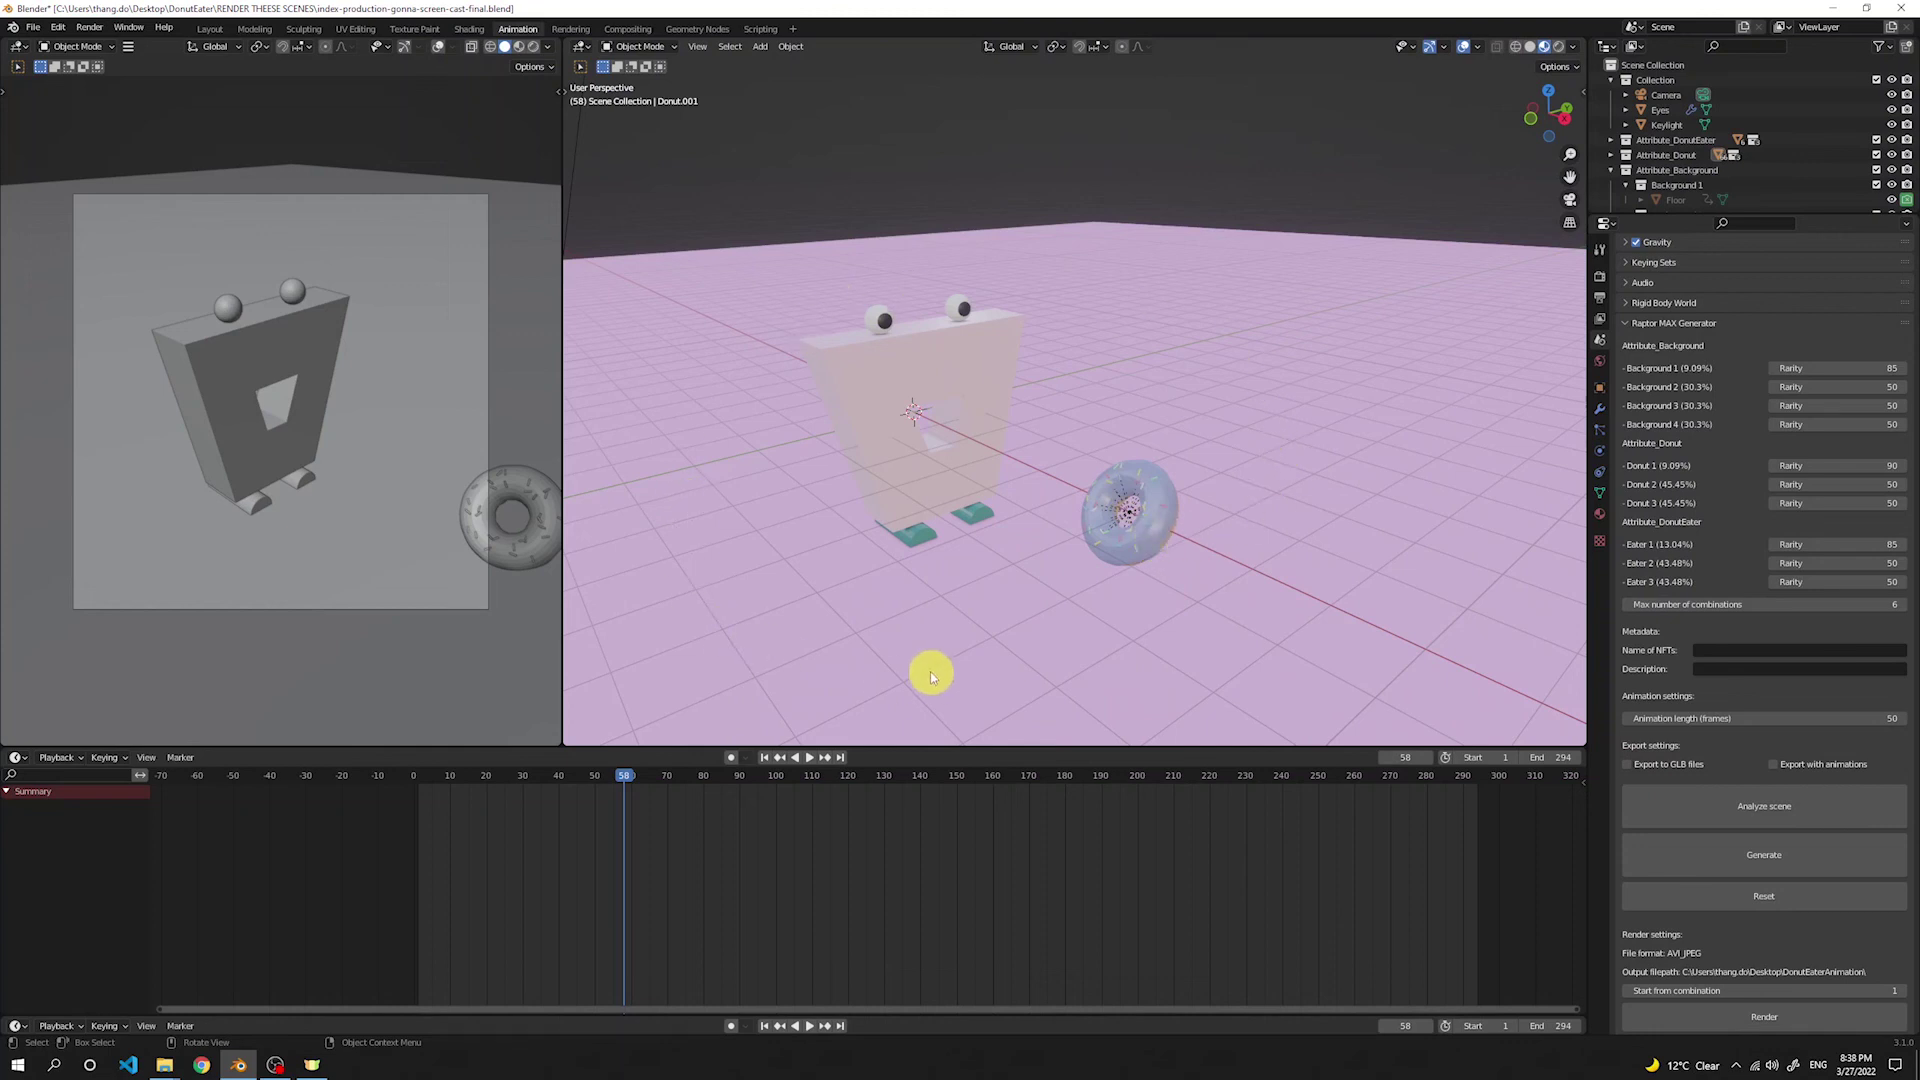
{"action": "key", "text": "space"}
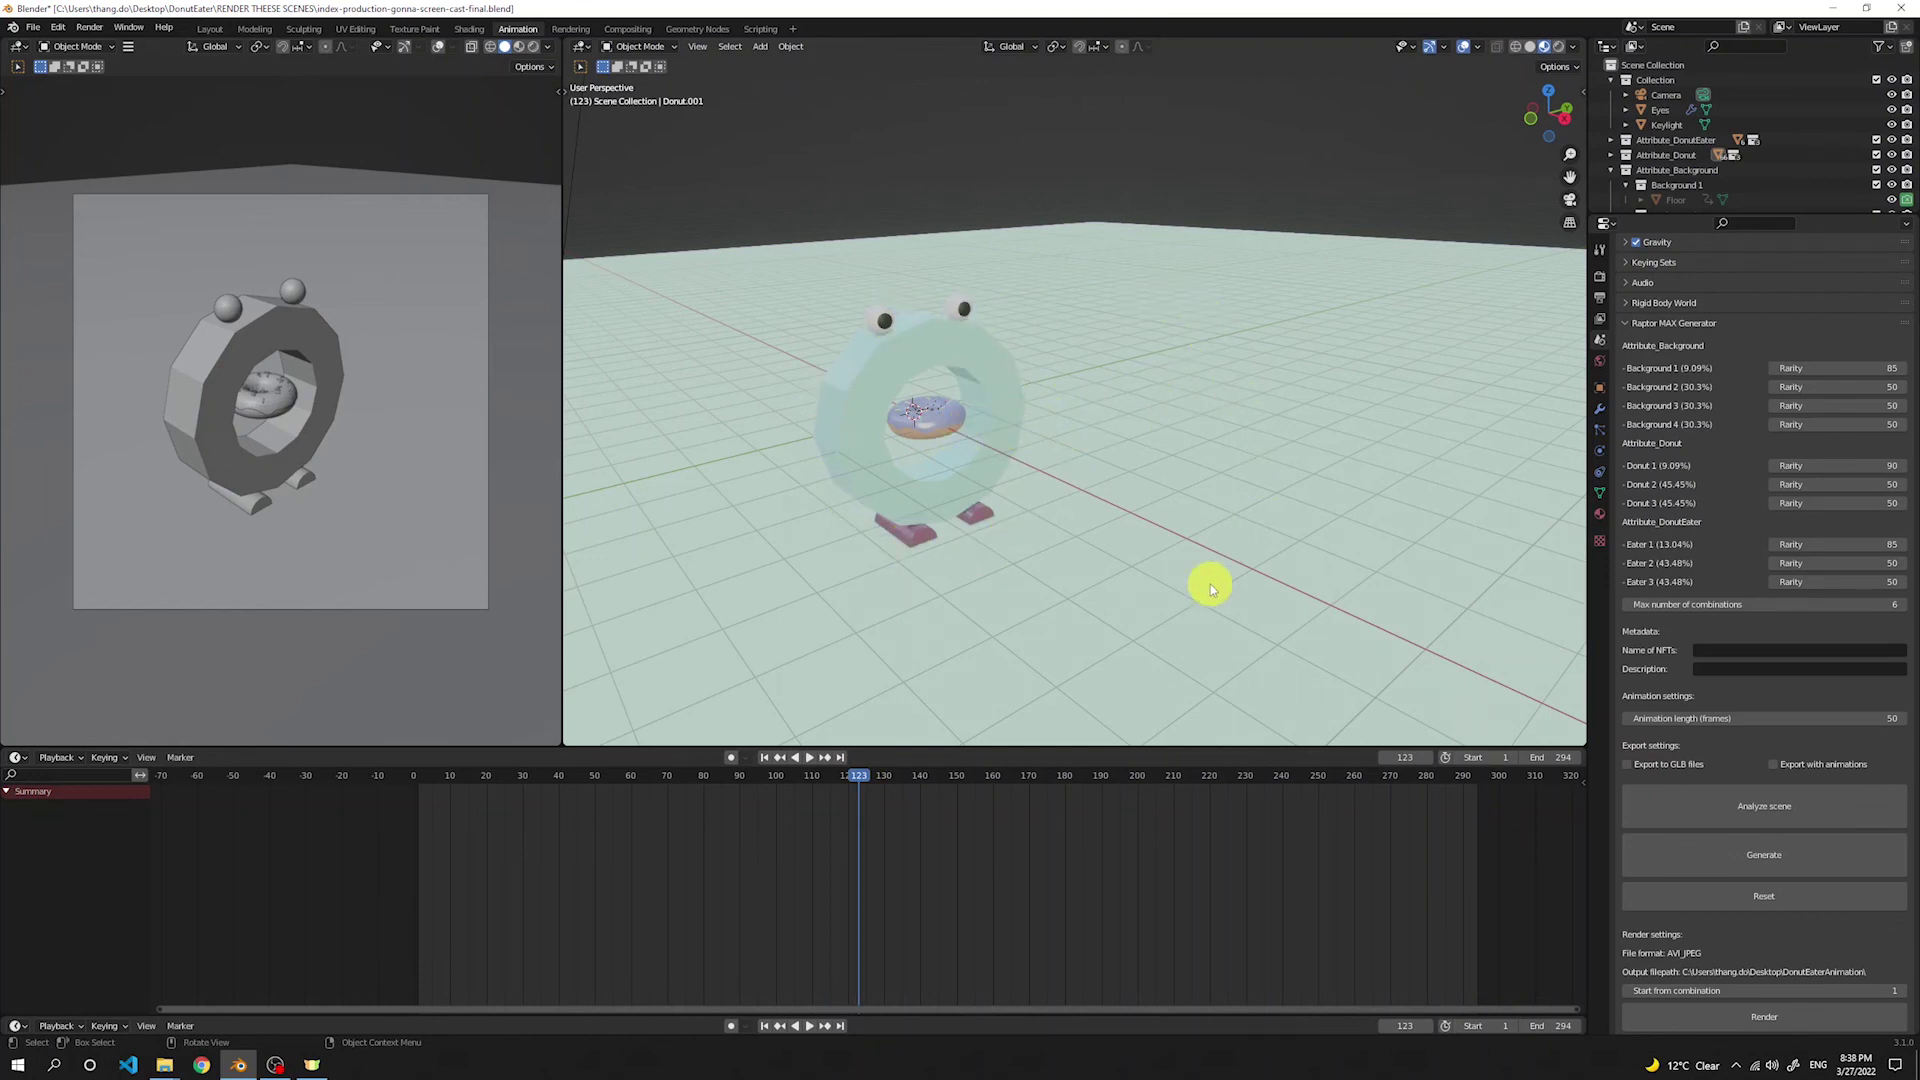
{"action": "left_click", "coordinate": [862, 777]}
{"action": "key", "text": "space"}
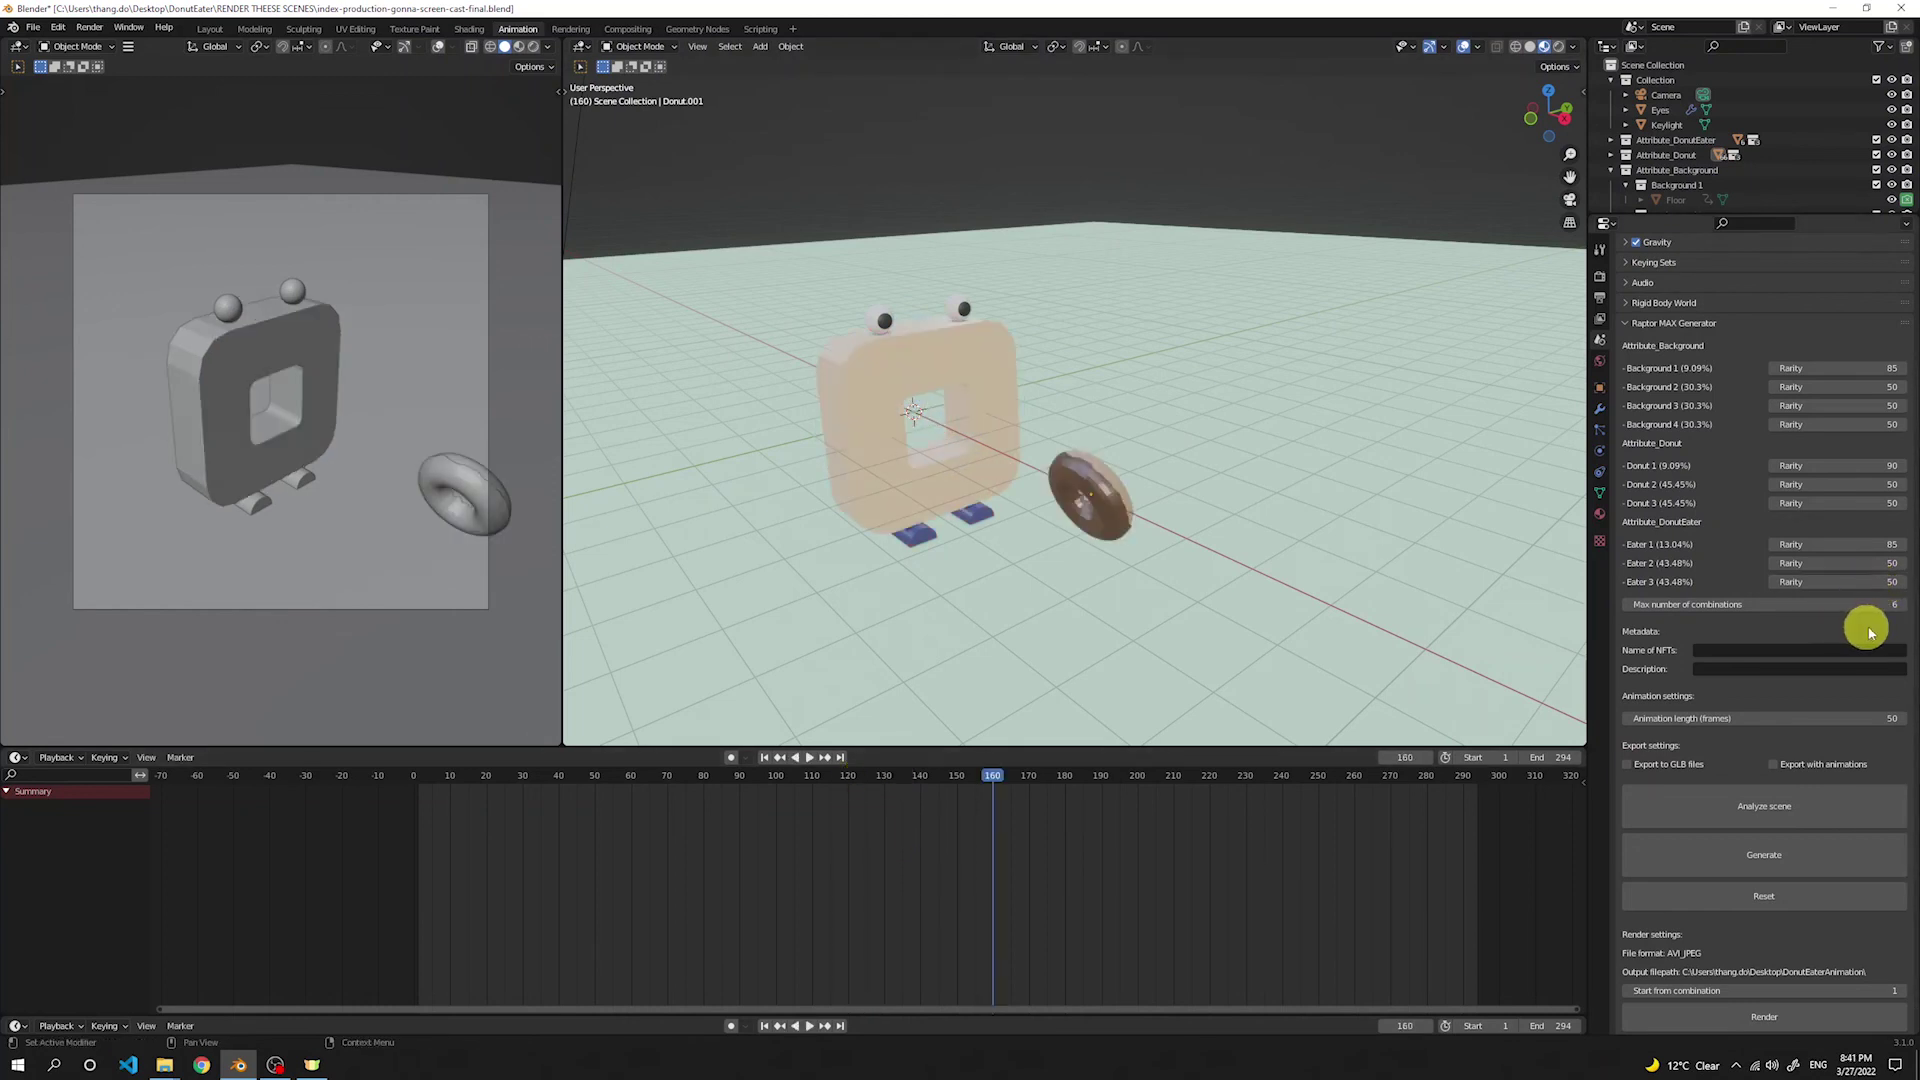
Step: Play the timeline from frame 160 to review the remaining generated combinations
{"action": "left_click", "coordinate": [996, 777]}
{"action": "key", "text": "space"}
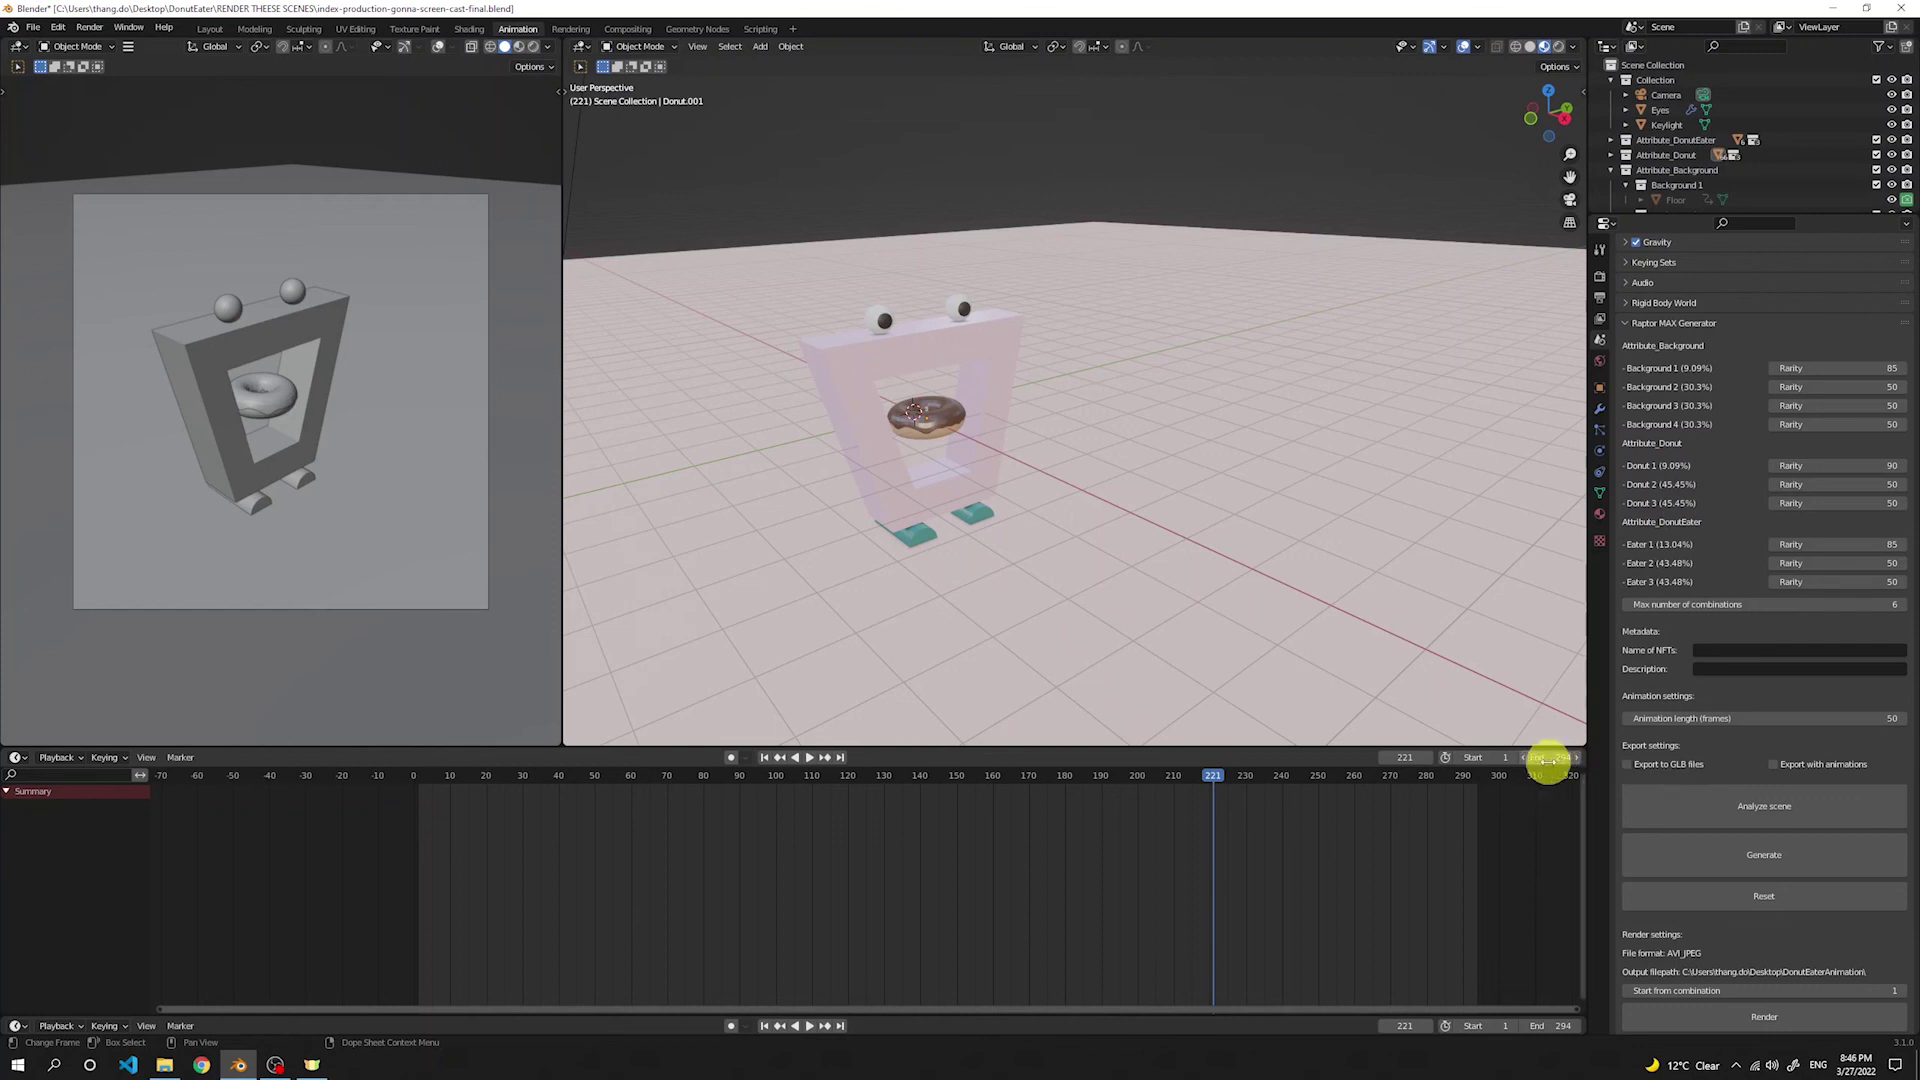
Step: Set the scene's render output file format to PNG and look up the render commands
{"action": "scroll", "coordinate": [1764, 620], "scroll_direction": "up", "scroll_amount": 3}
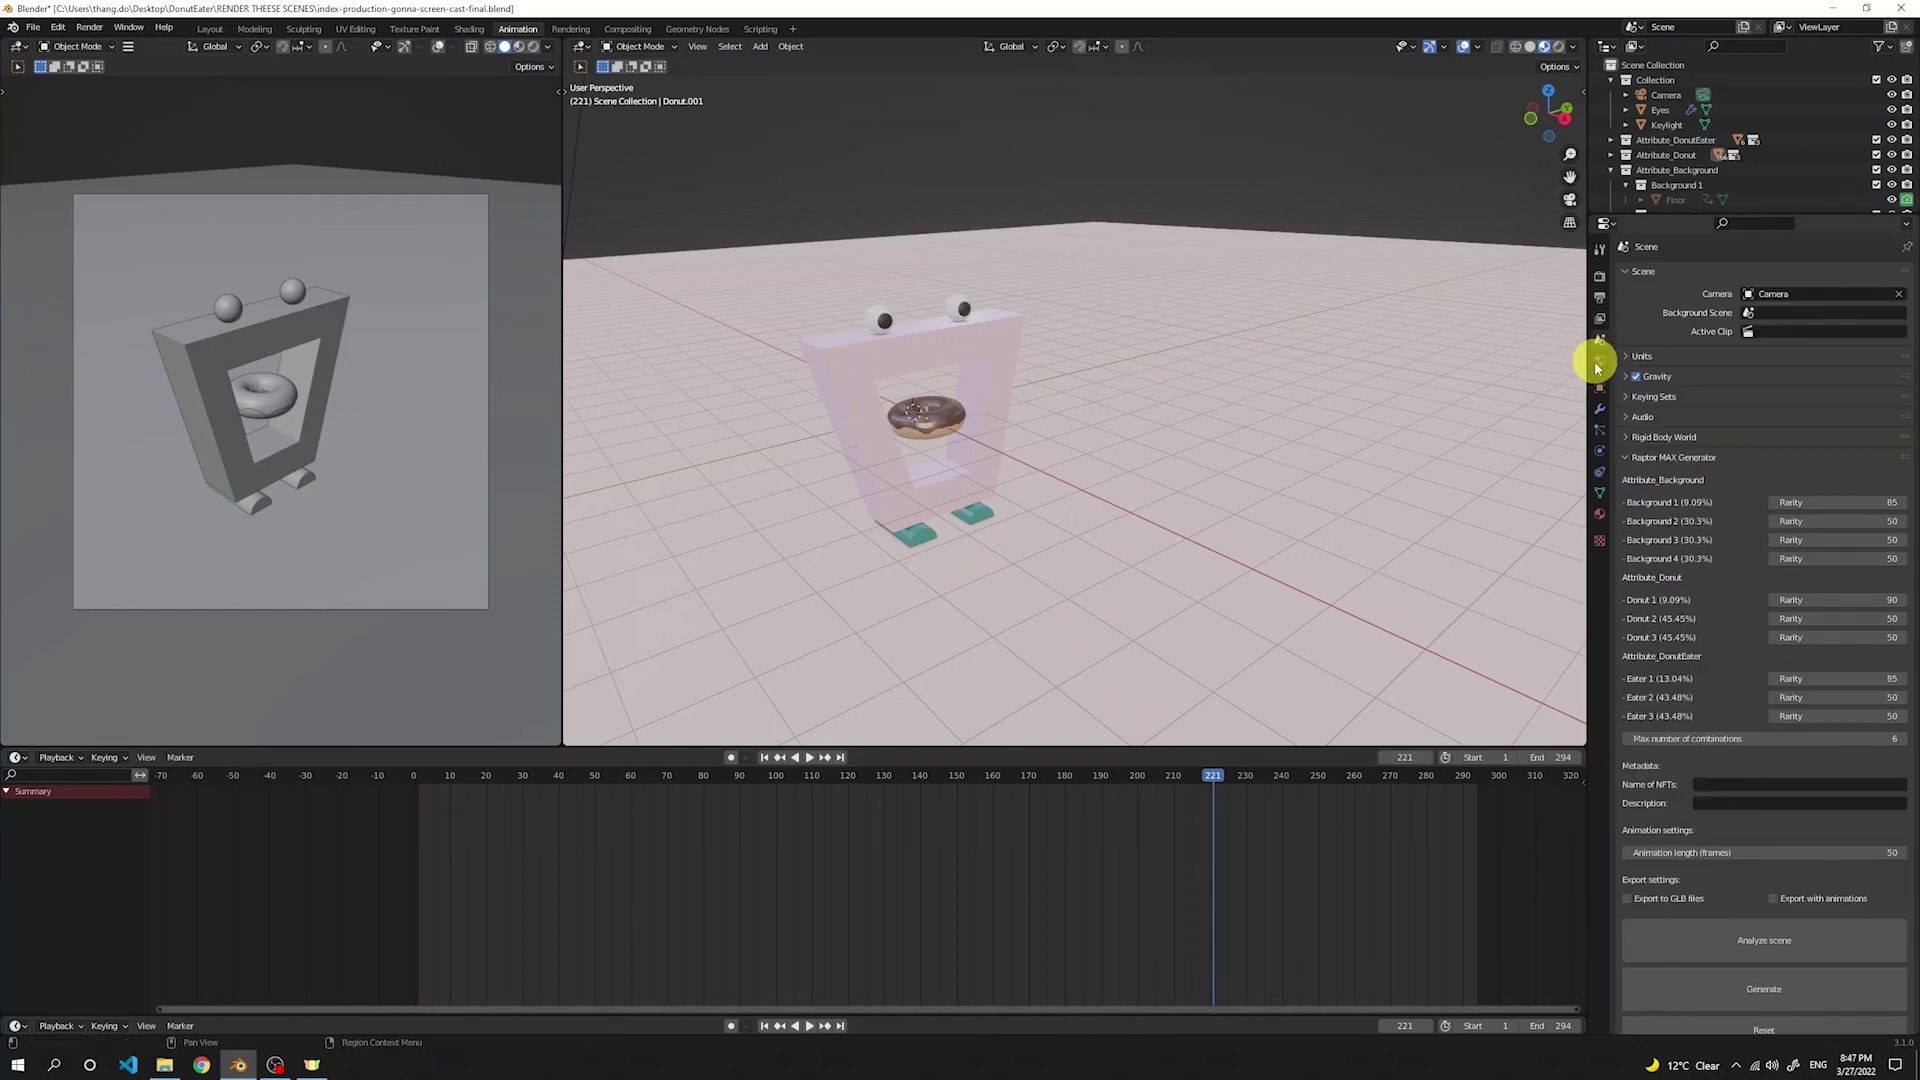
{"action": "left_click", "coordinate": [1599, 297]}
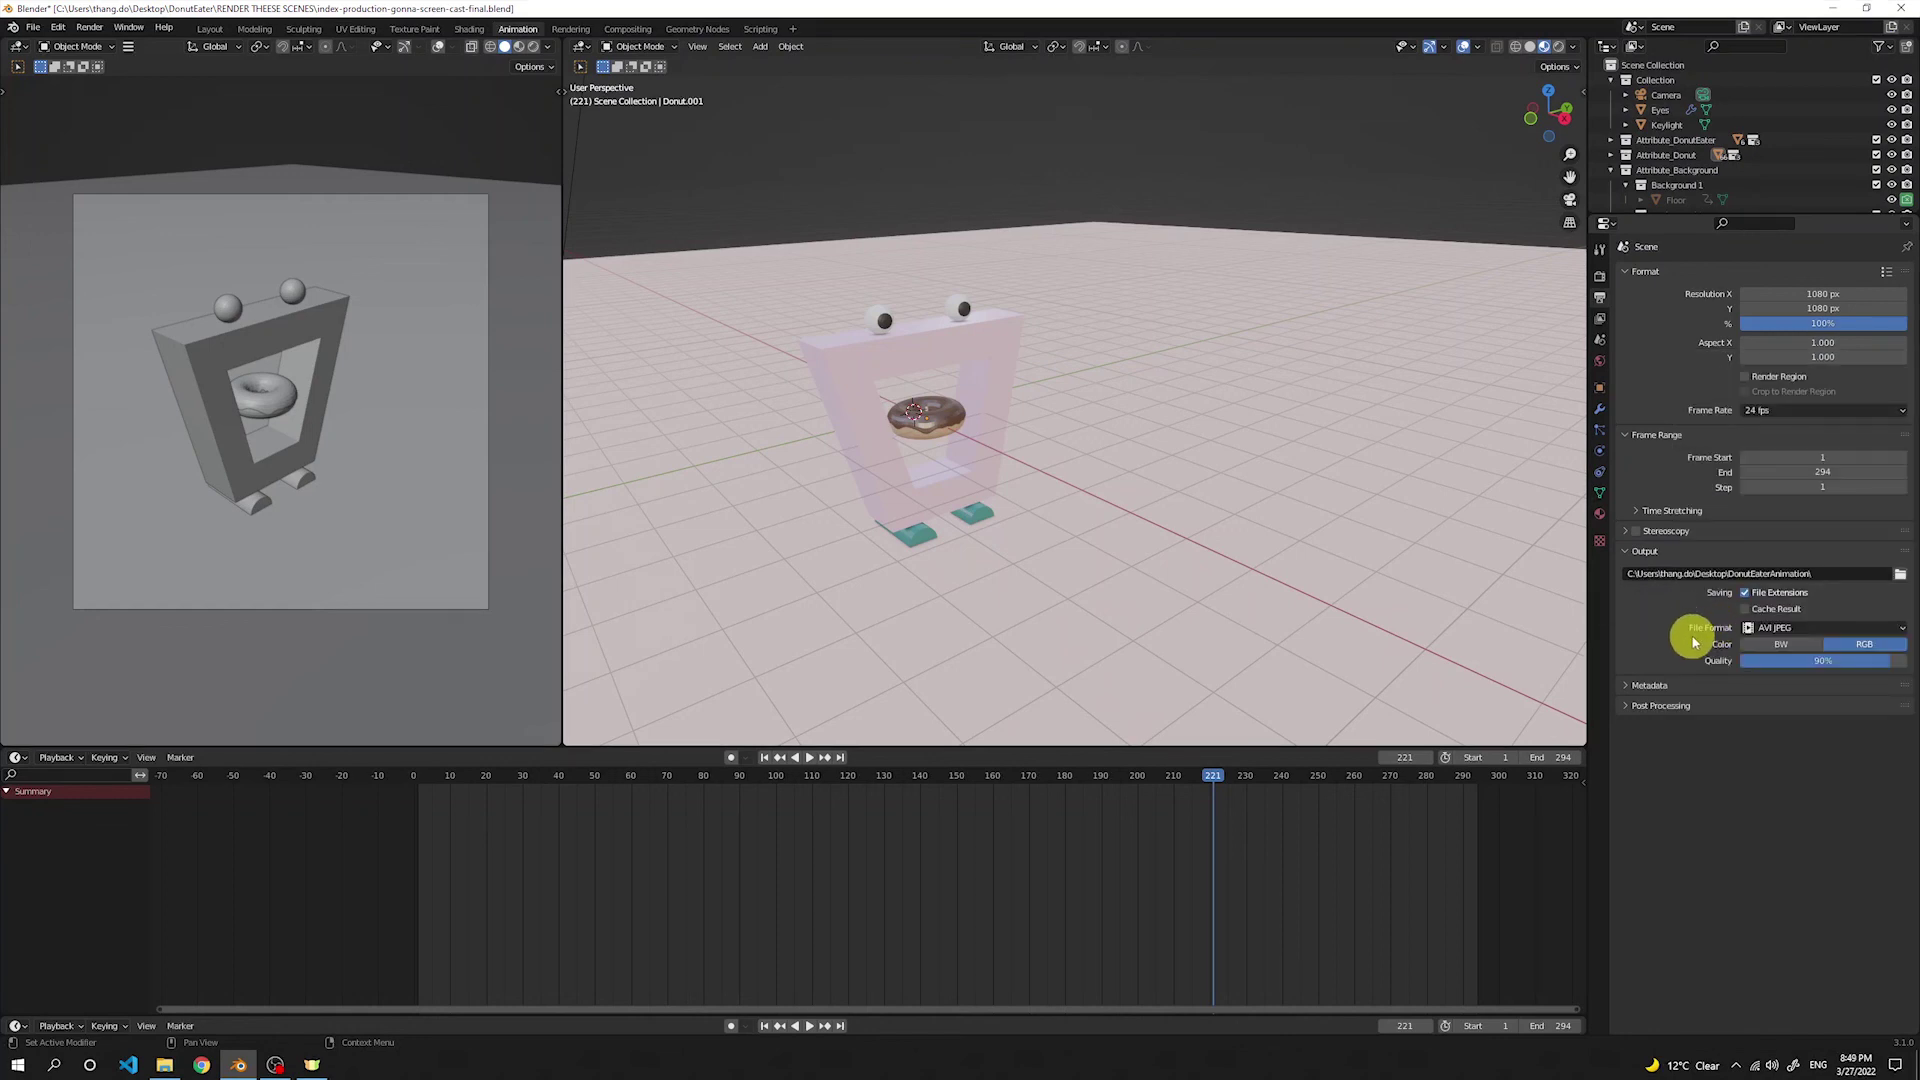
{"action": "left_click", "coordinate": [1781, 630]}
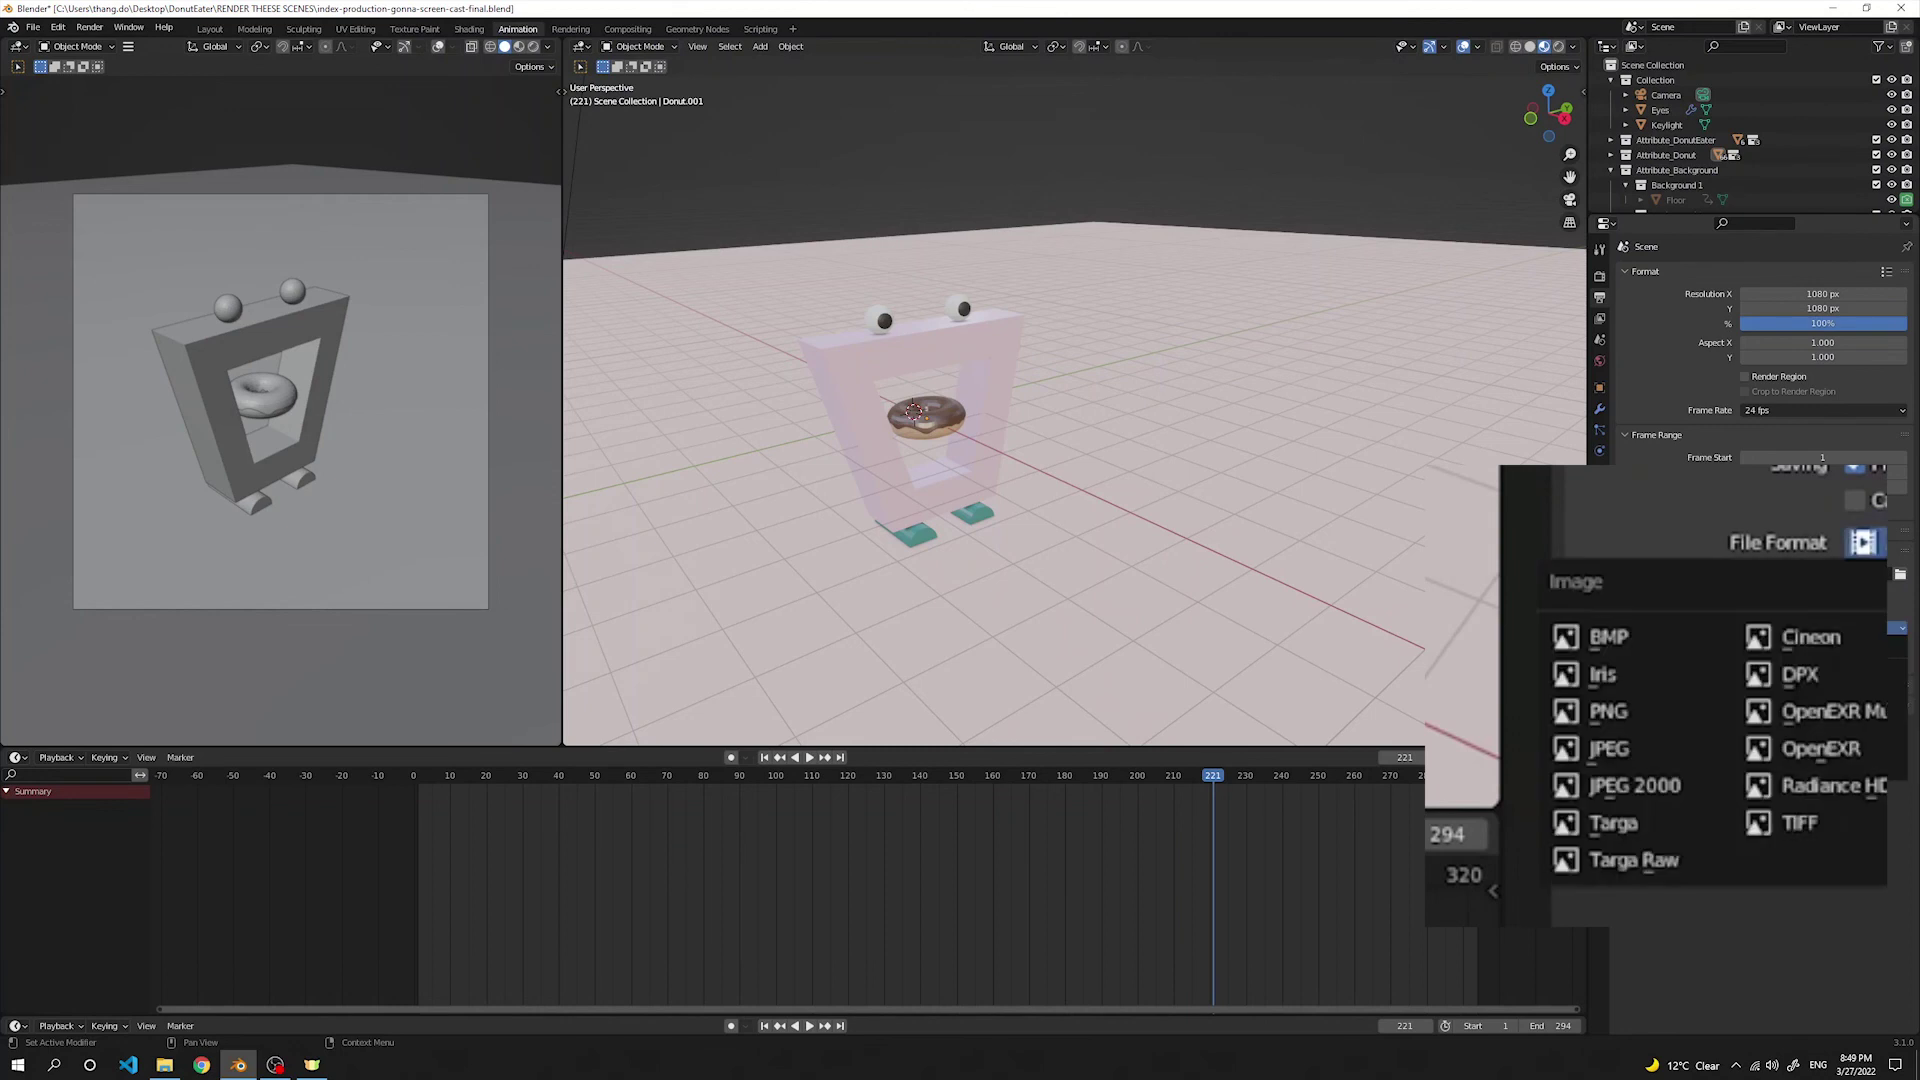
{"action": "left_click", "coordinate": [1635, 704]}
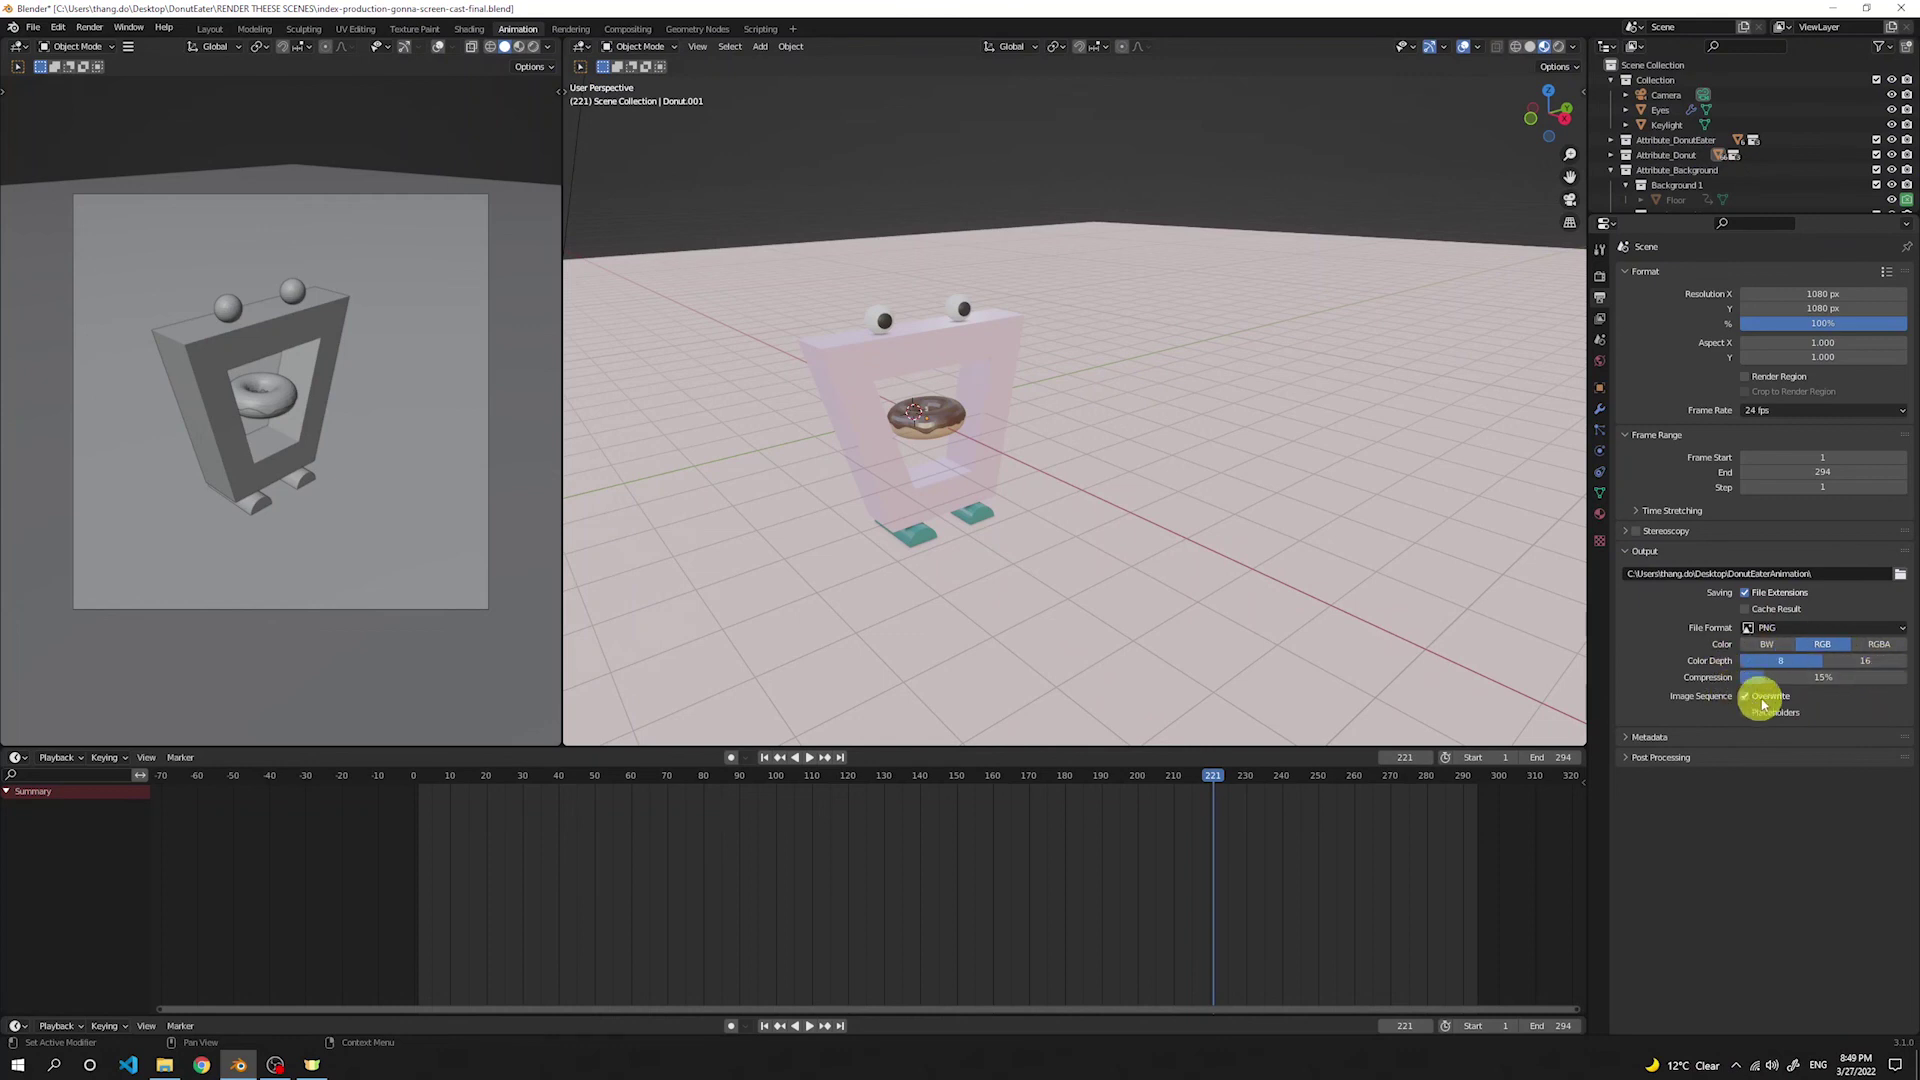
{"action": "left_click", "coordinate": [86, 27]}
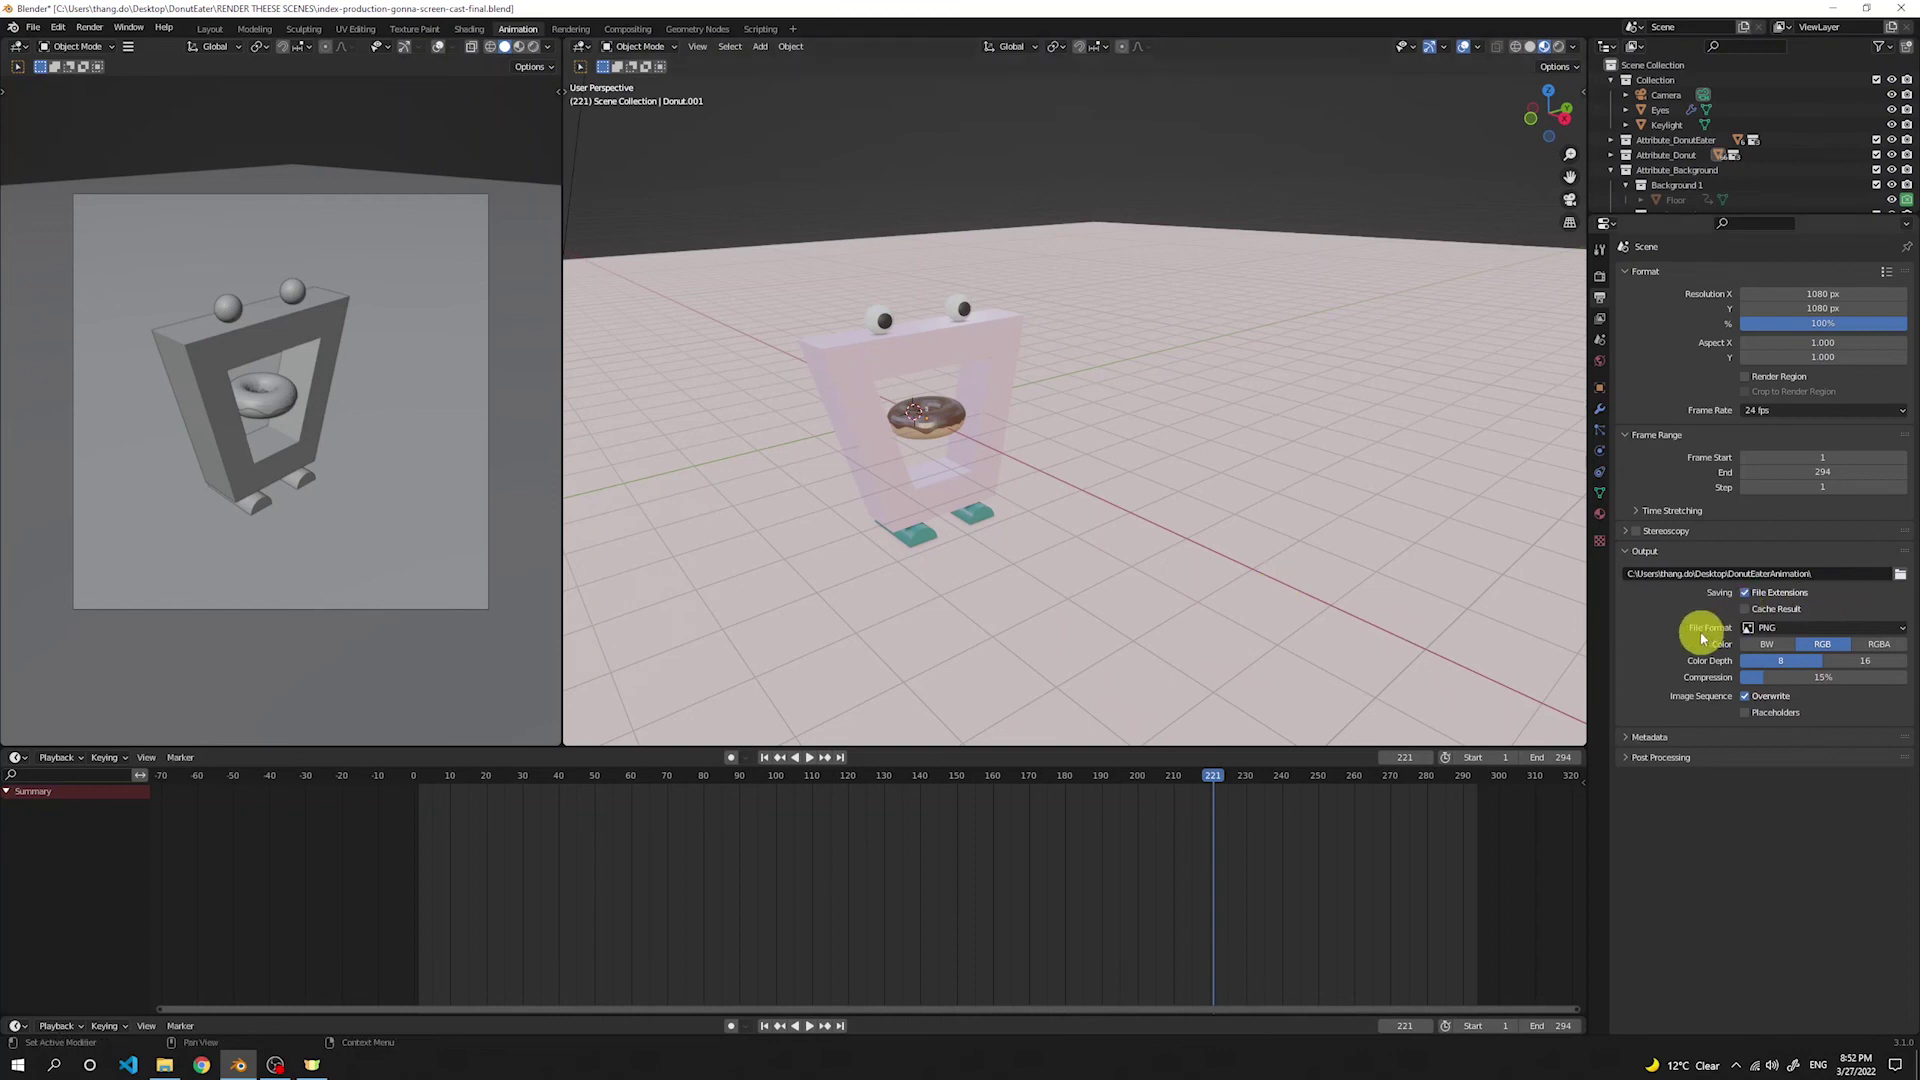
Step: Set the render output file format to AVI JPEG and show the available render commands
{"action": "left_click", "coordinate": [1787, 633]}
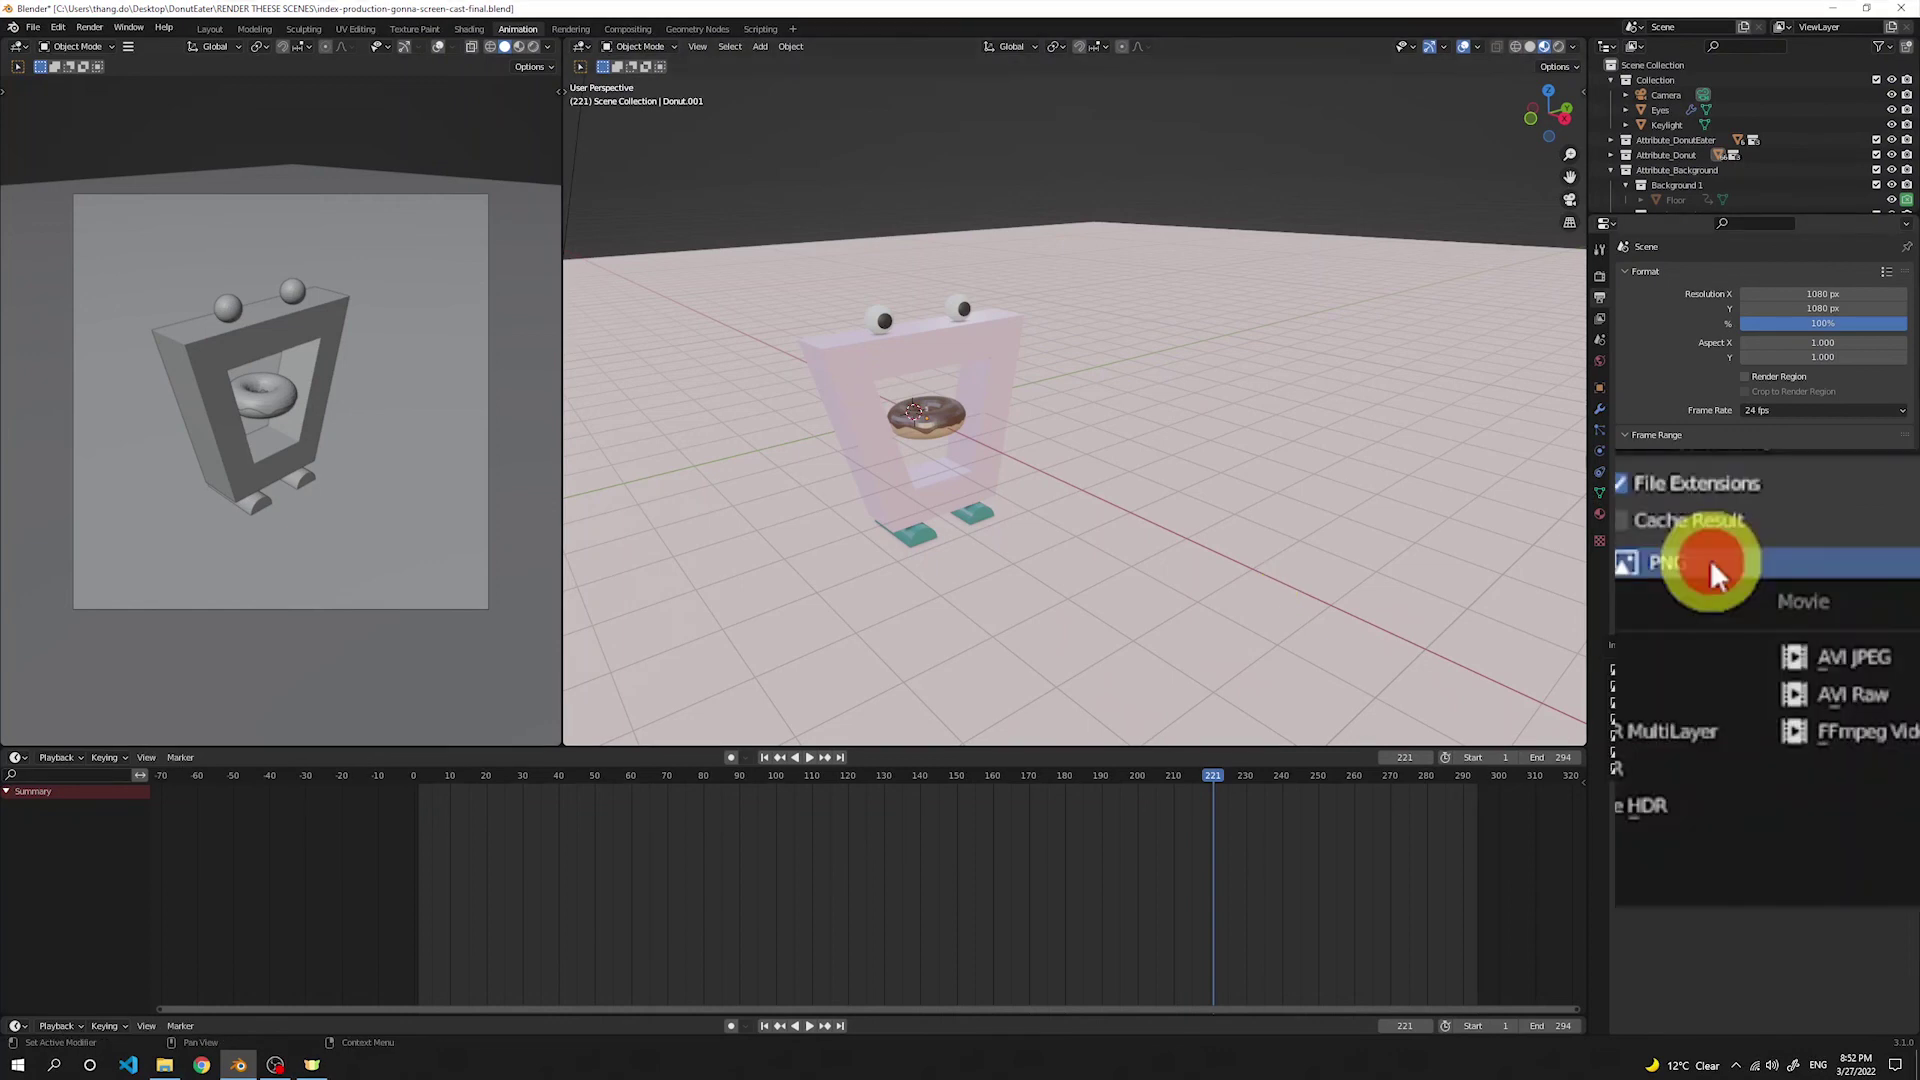
{"action": "left_click", "coordinate": [1880, 658]}
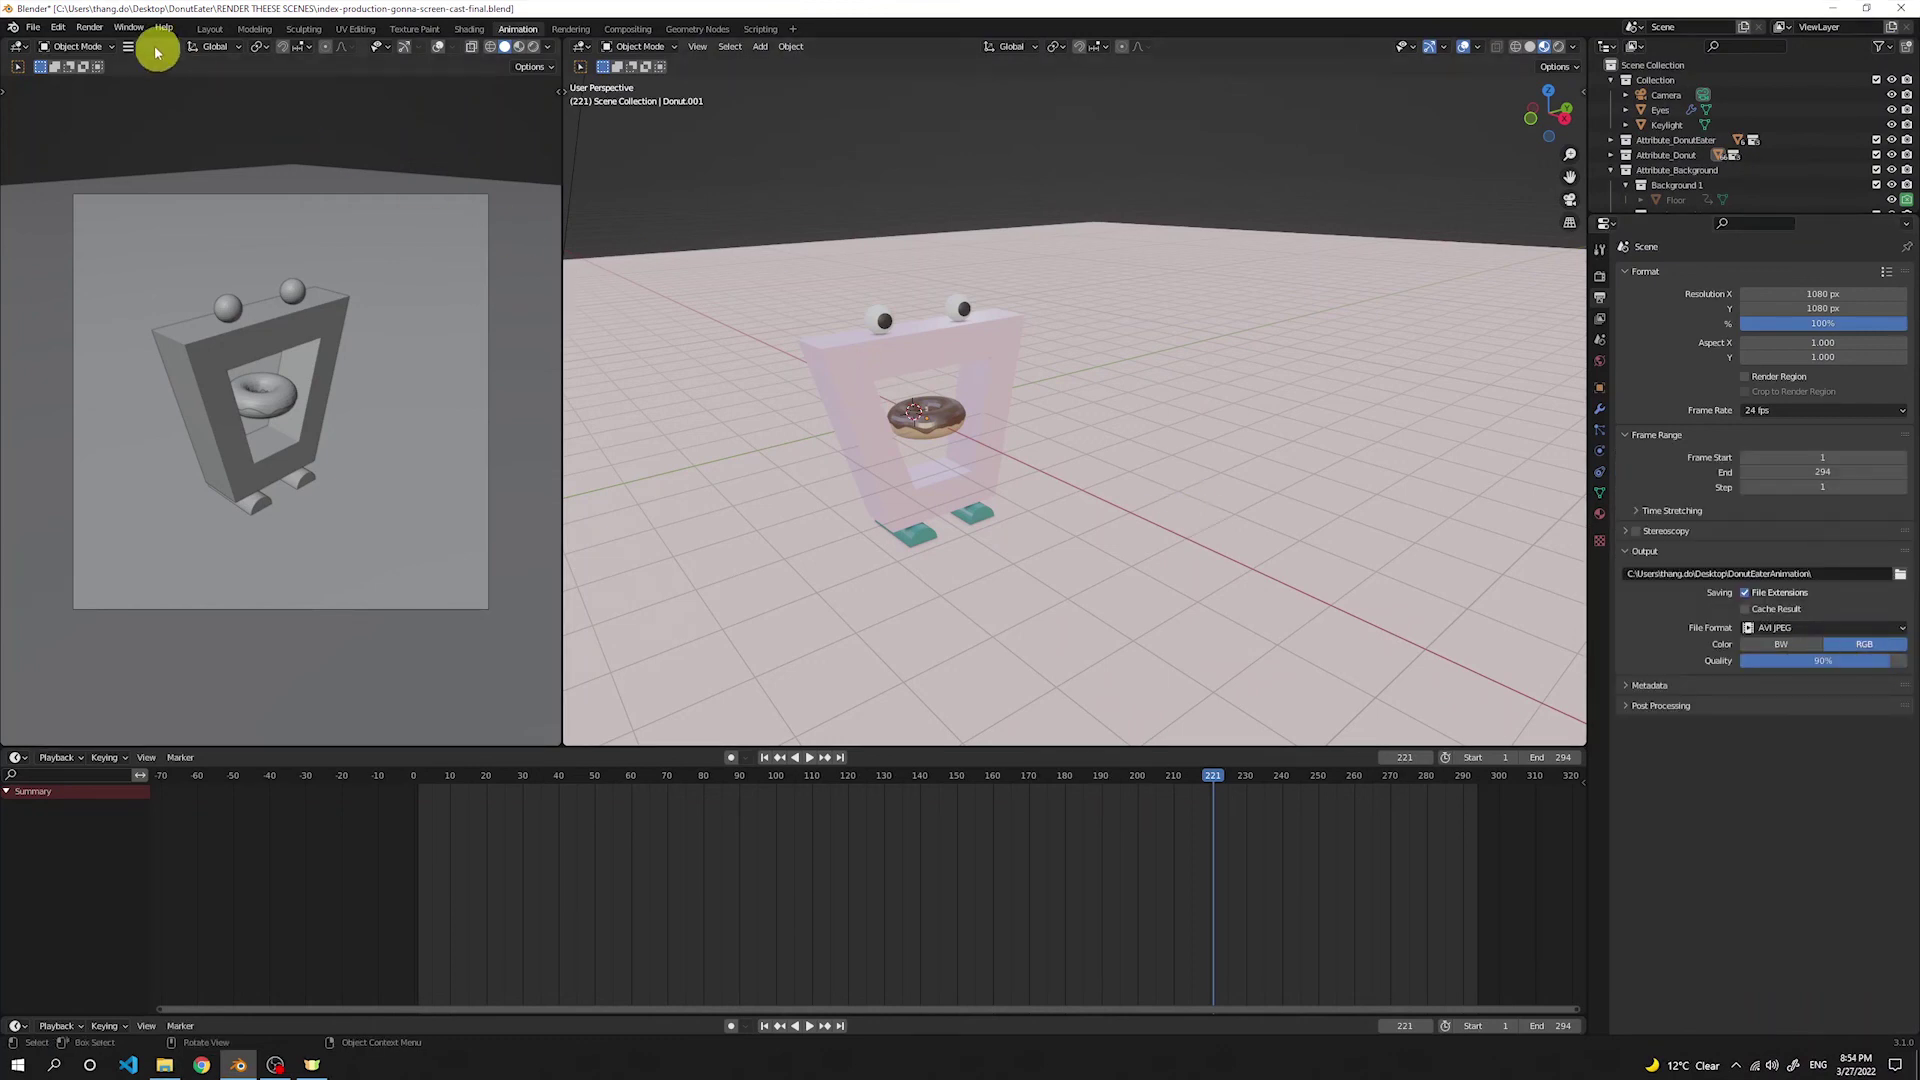
{"action": "left_click", "coordinate": [89, 27]}
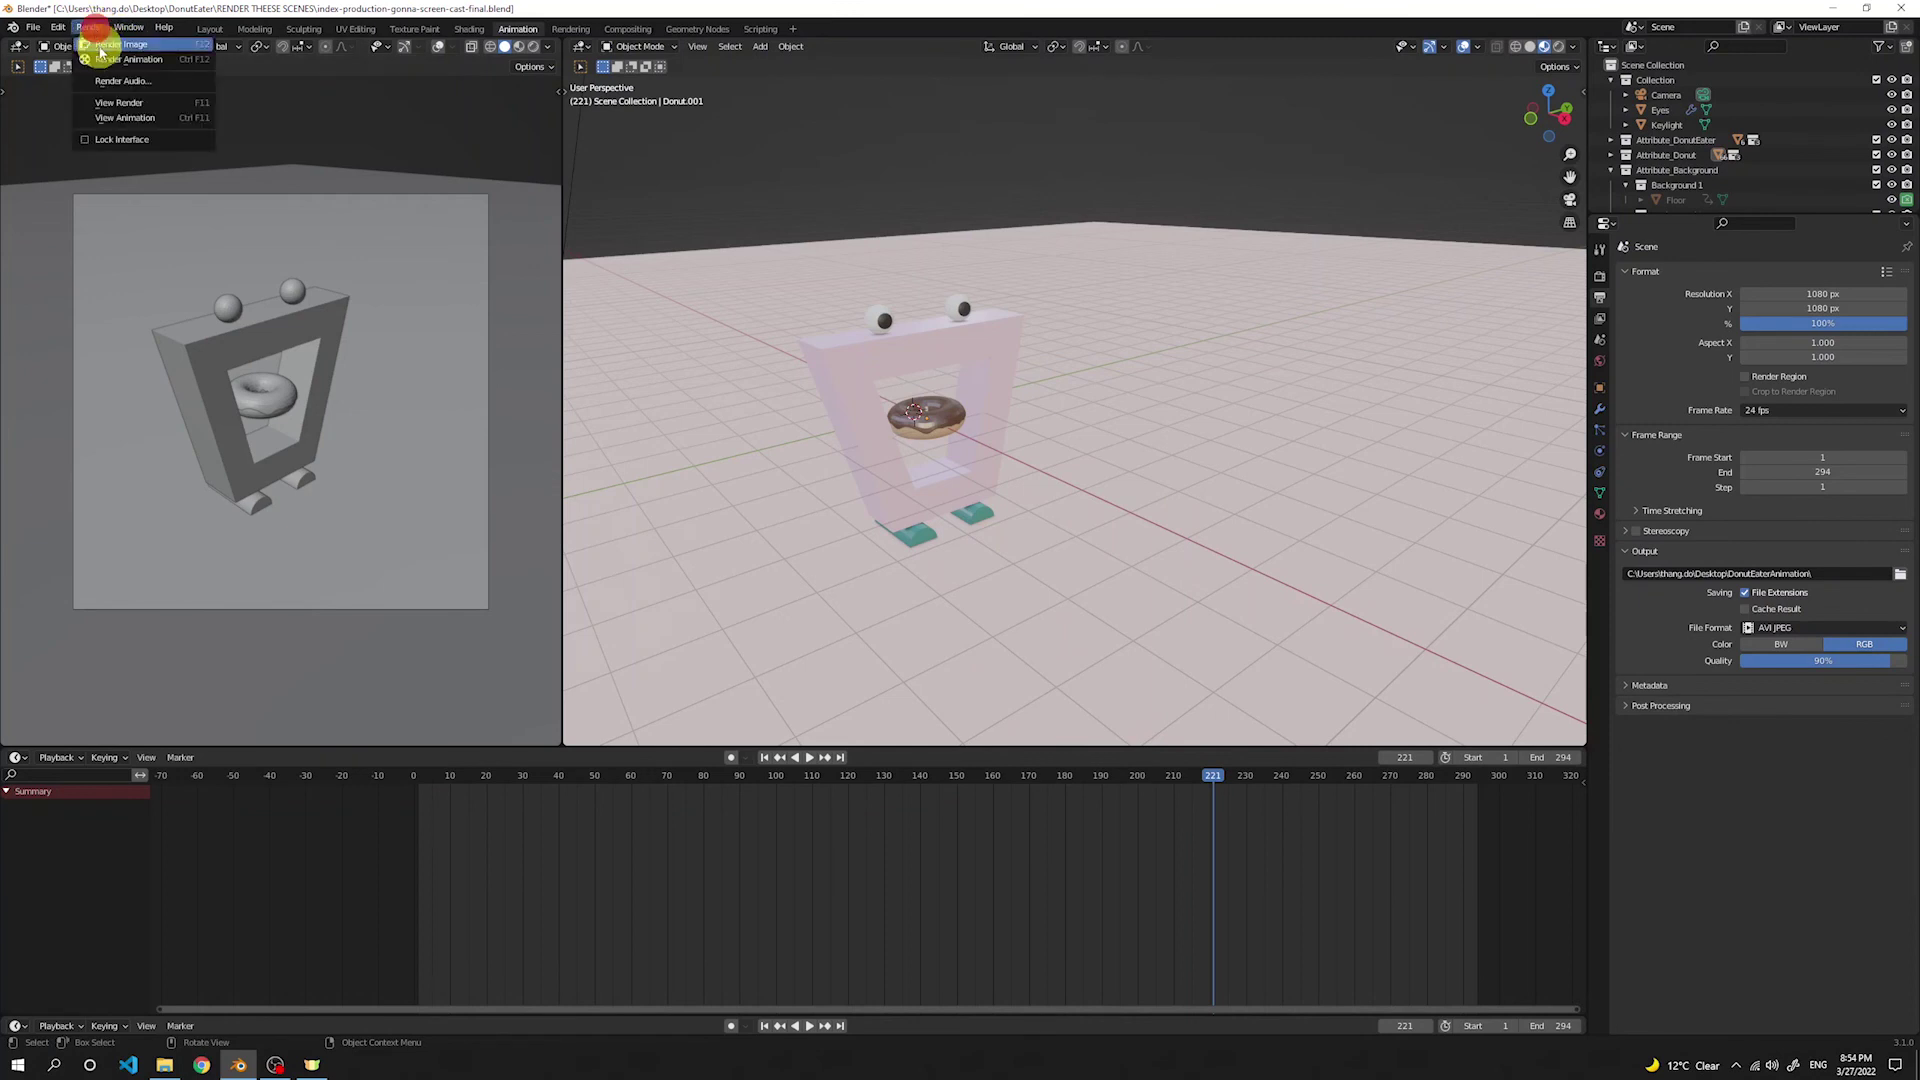
Step: Move the playhead to frames 1, 293, 60 and 110 to inspect the generated combinations across the frame range
{"action": "left_click", "coordinate": [418, 779]}
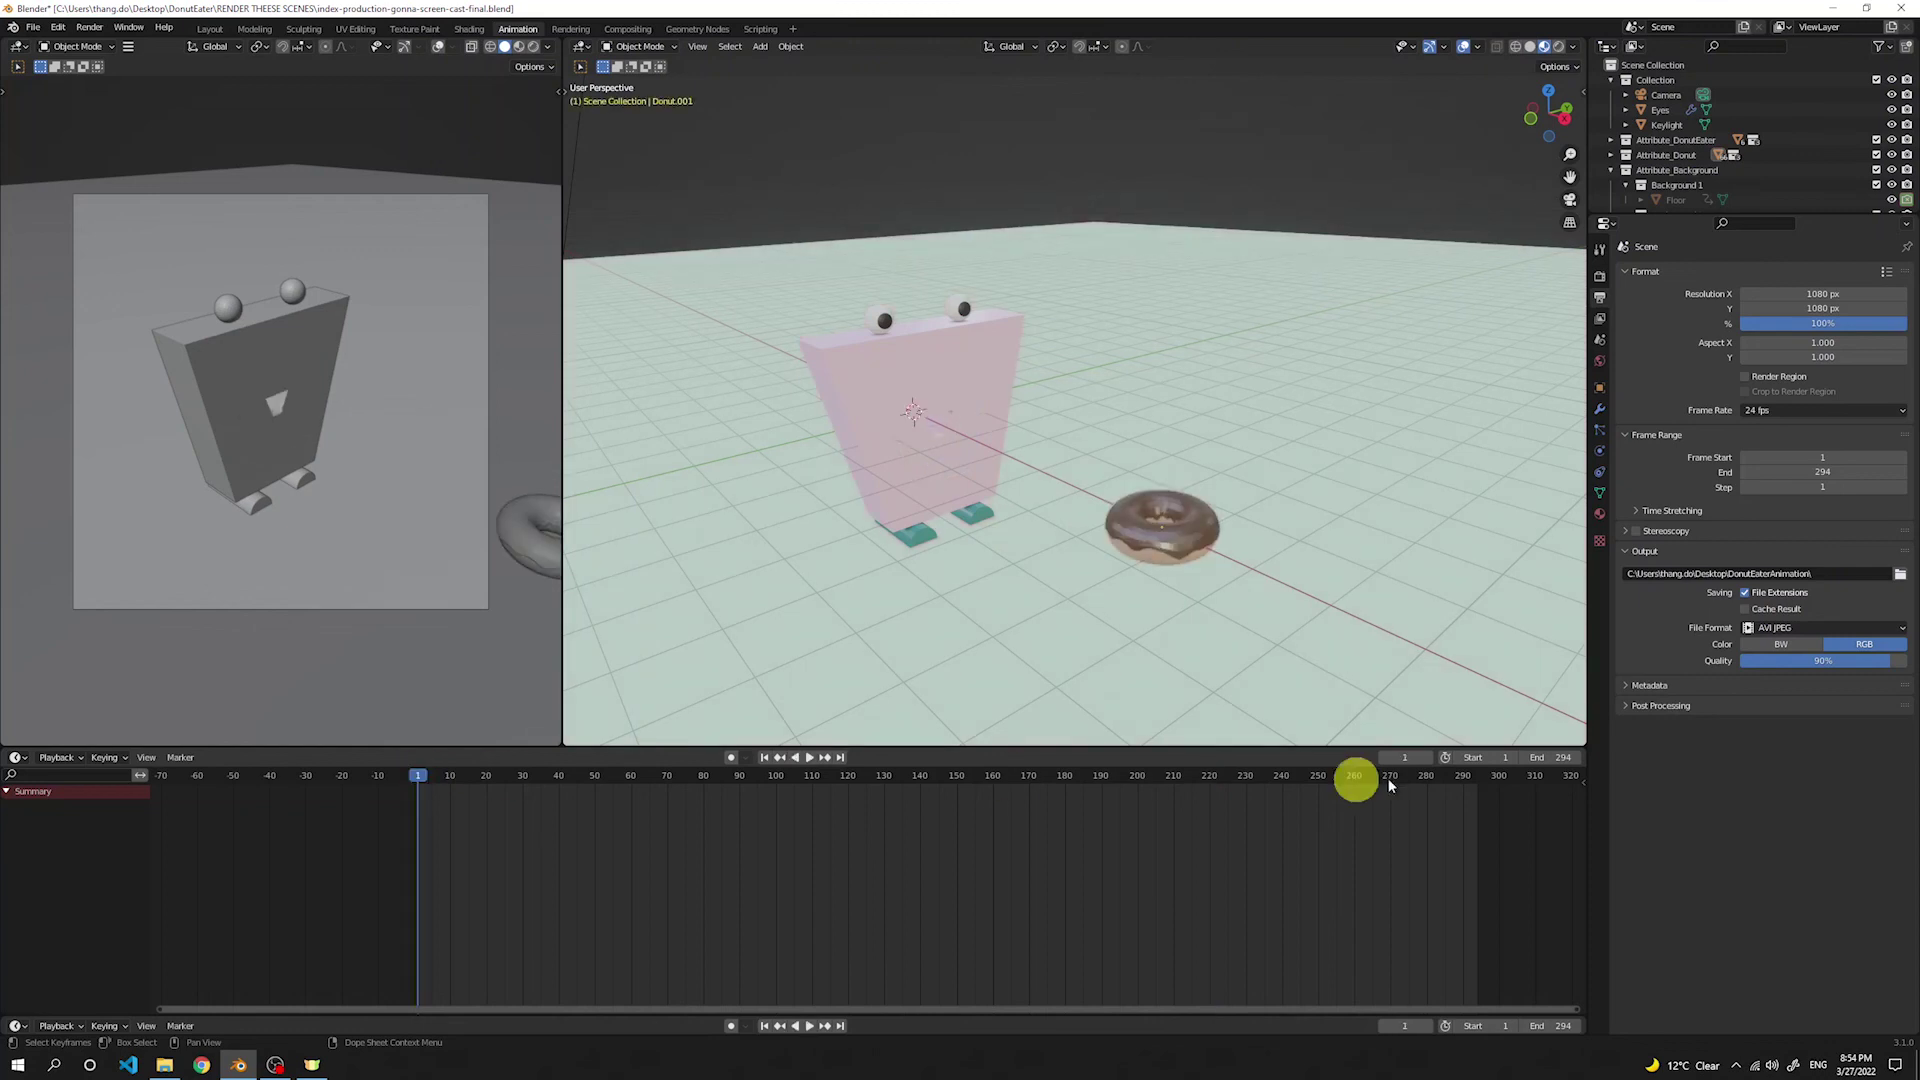
{"action": "left_click", "coordinate": [1475, 777]}
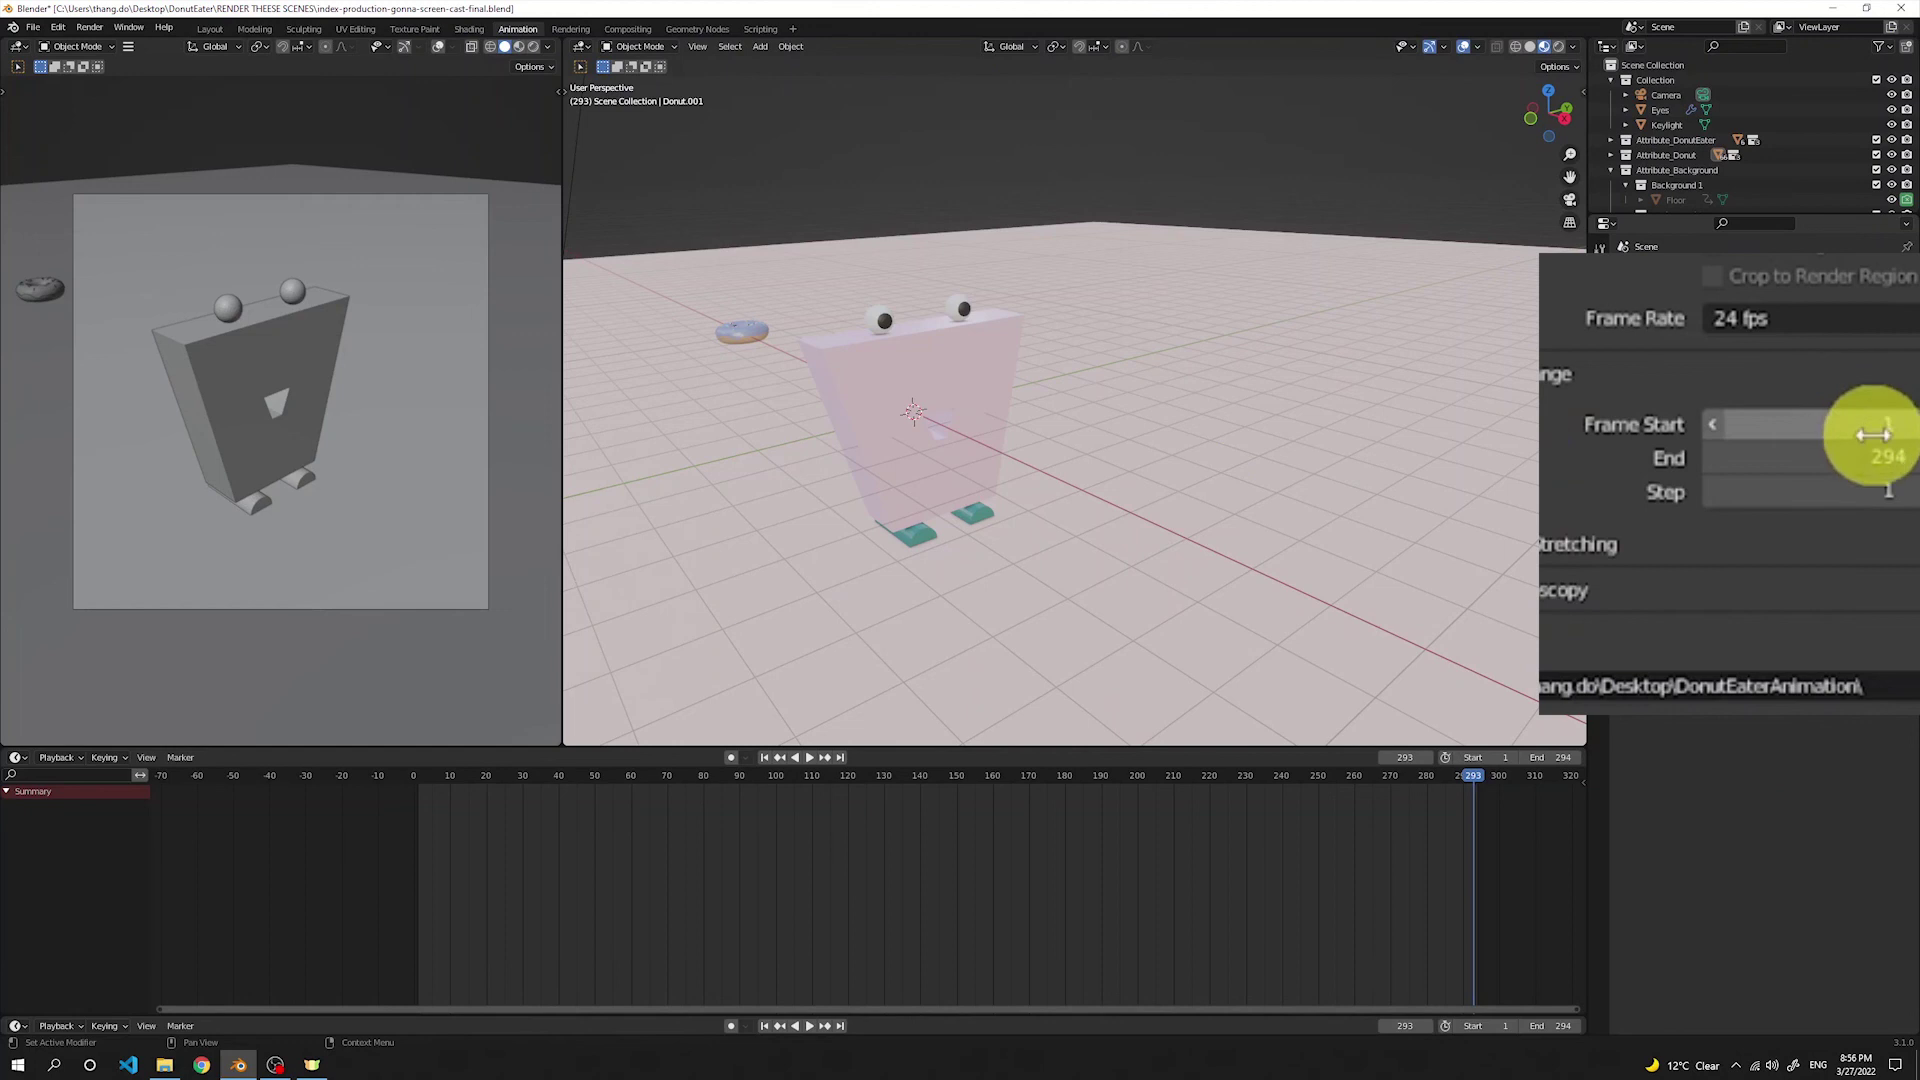
{"action": "left_click", "coordinate": [628, 780]}
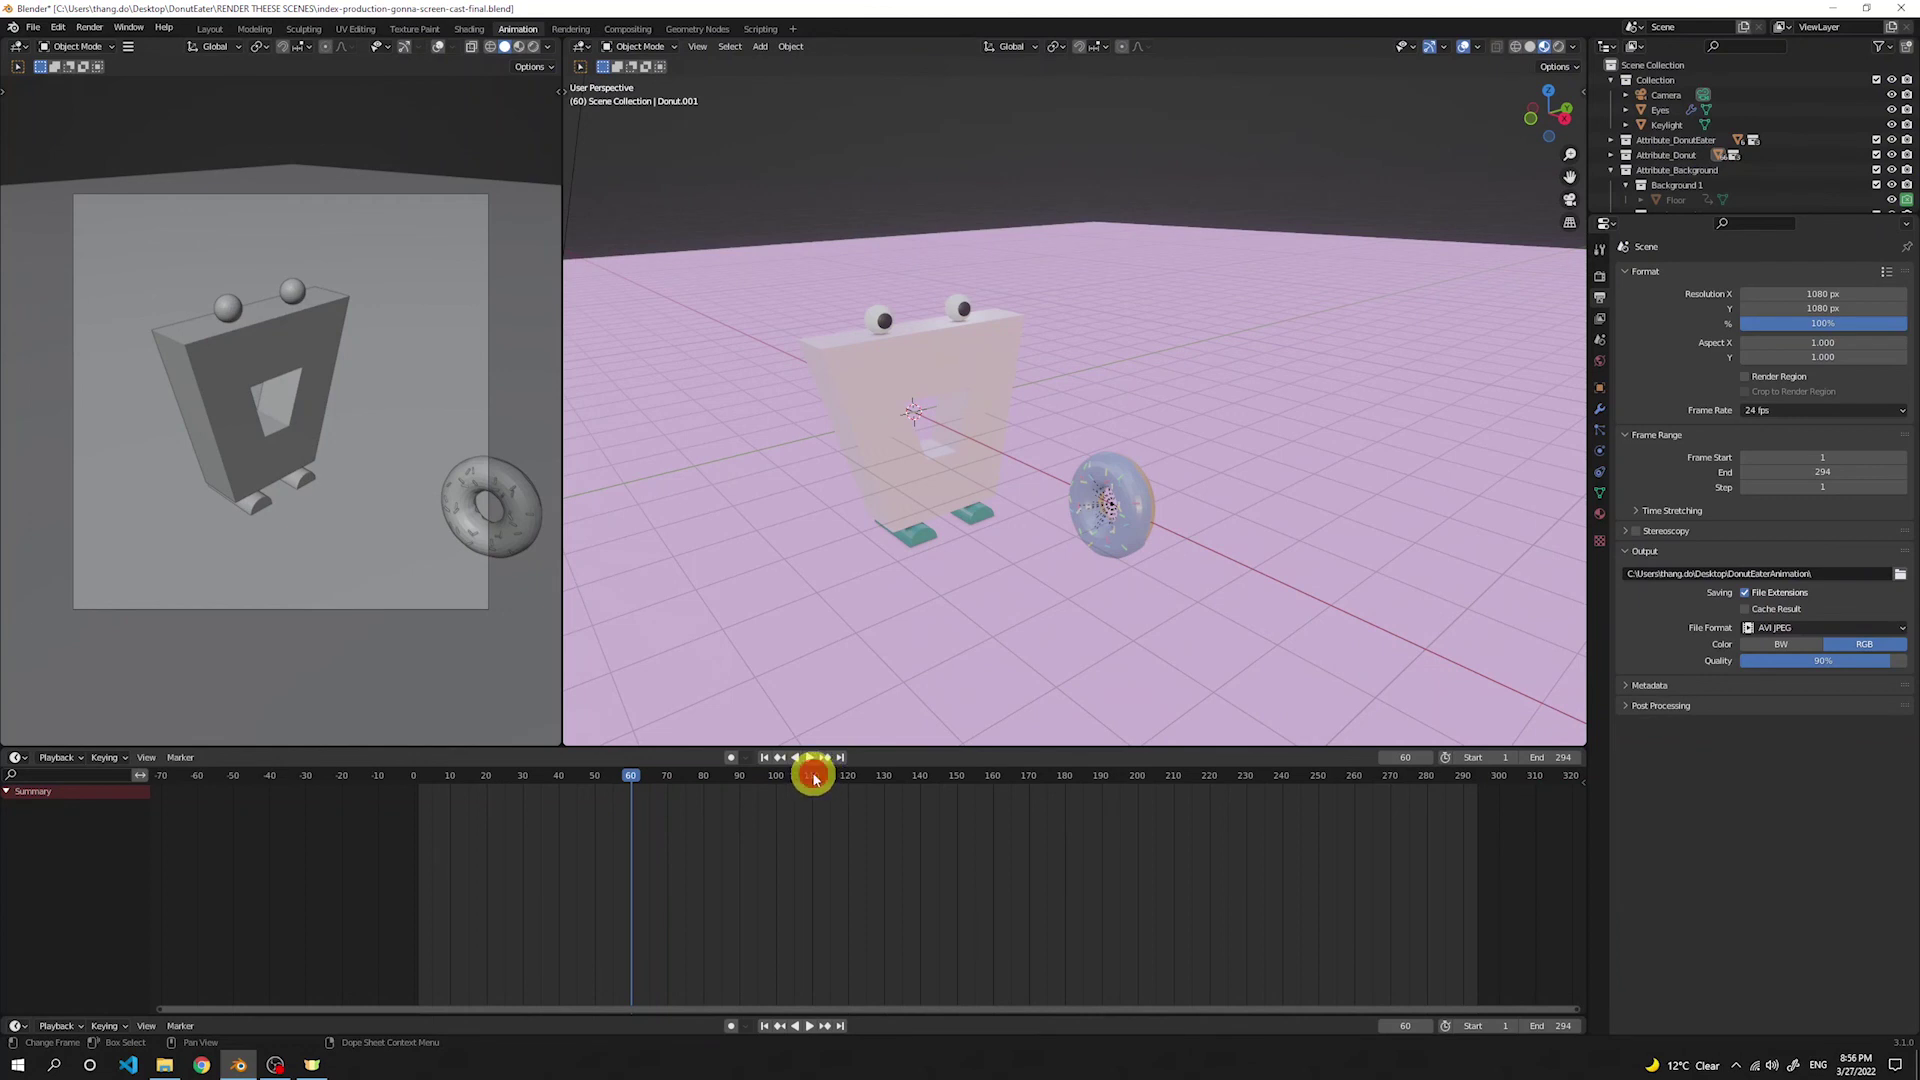
{"action": "left_click", "coordinate": [813, 777]}
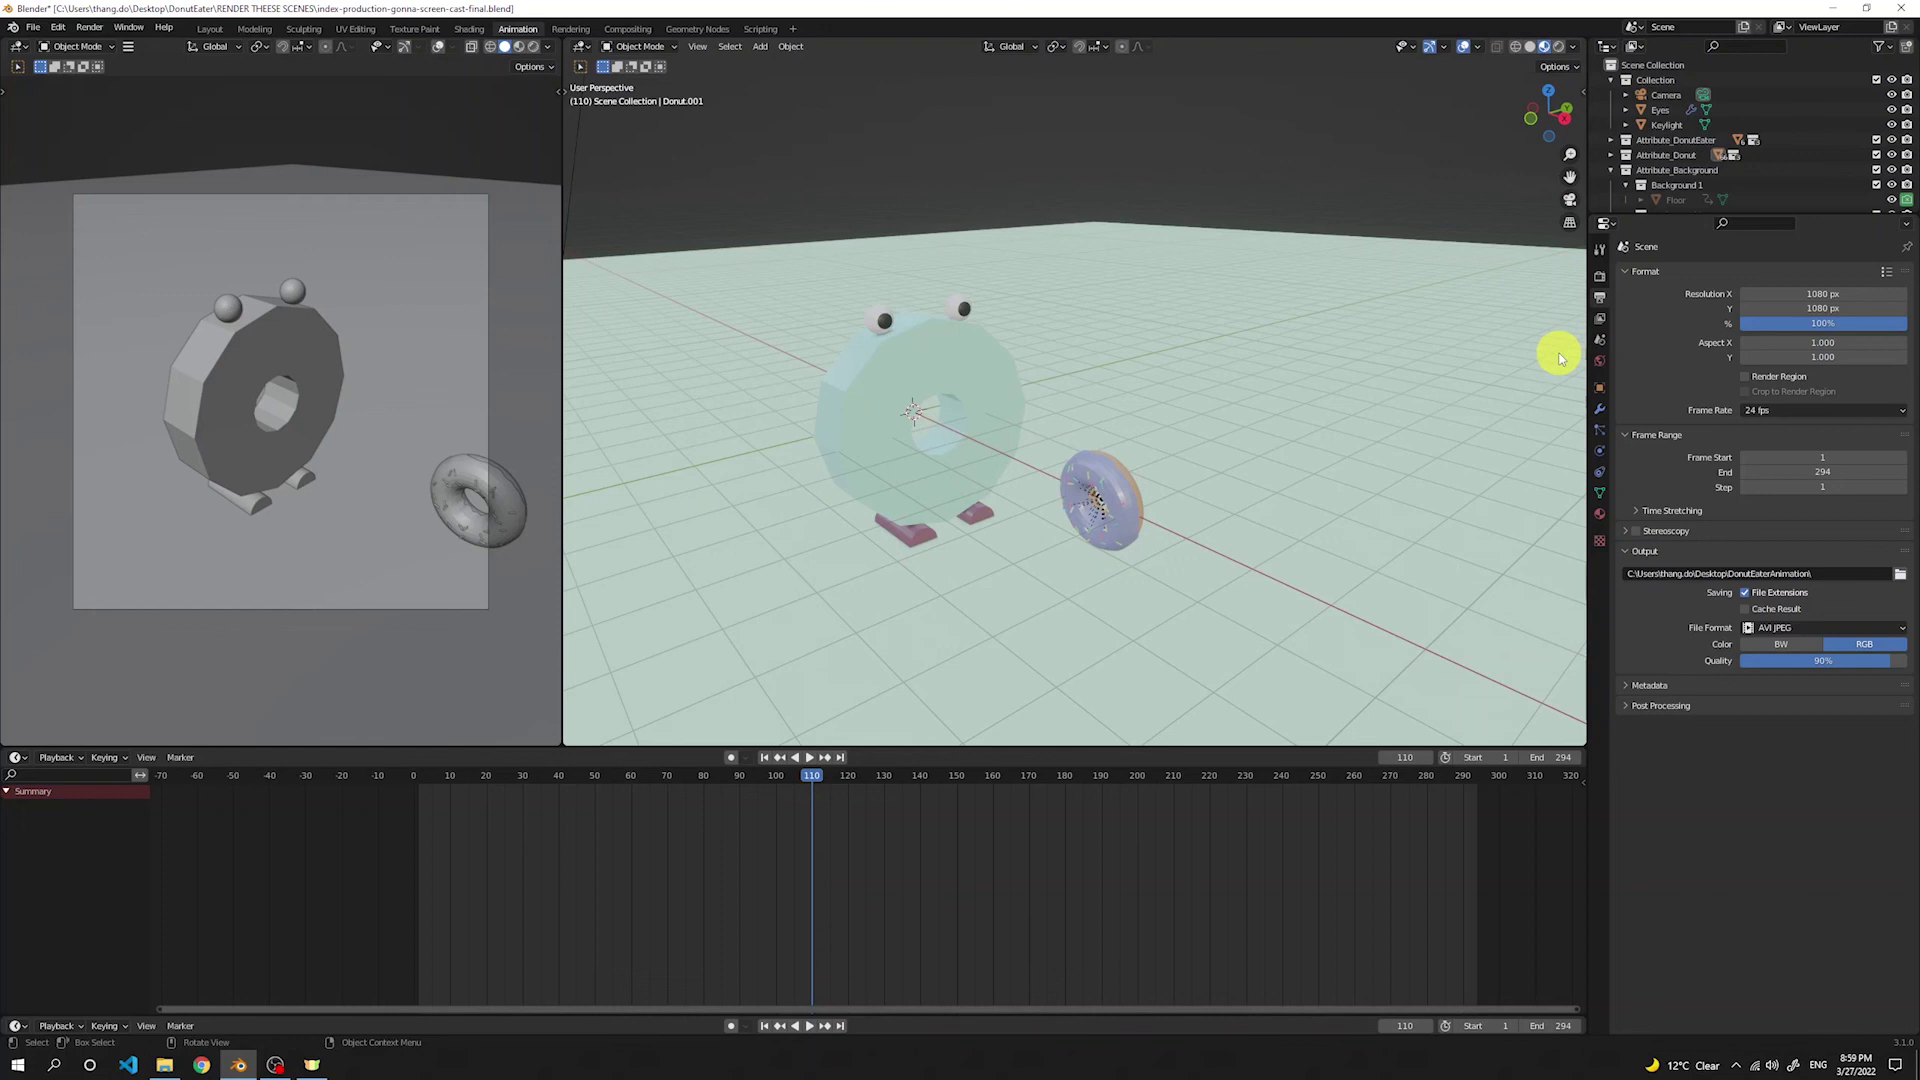
Step: Render the generated animated combinations from the scene's Raptor MAX Generator settings
{"action": "left_click", "coordinate": [1599, 339]}
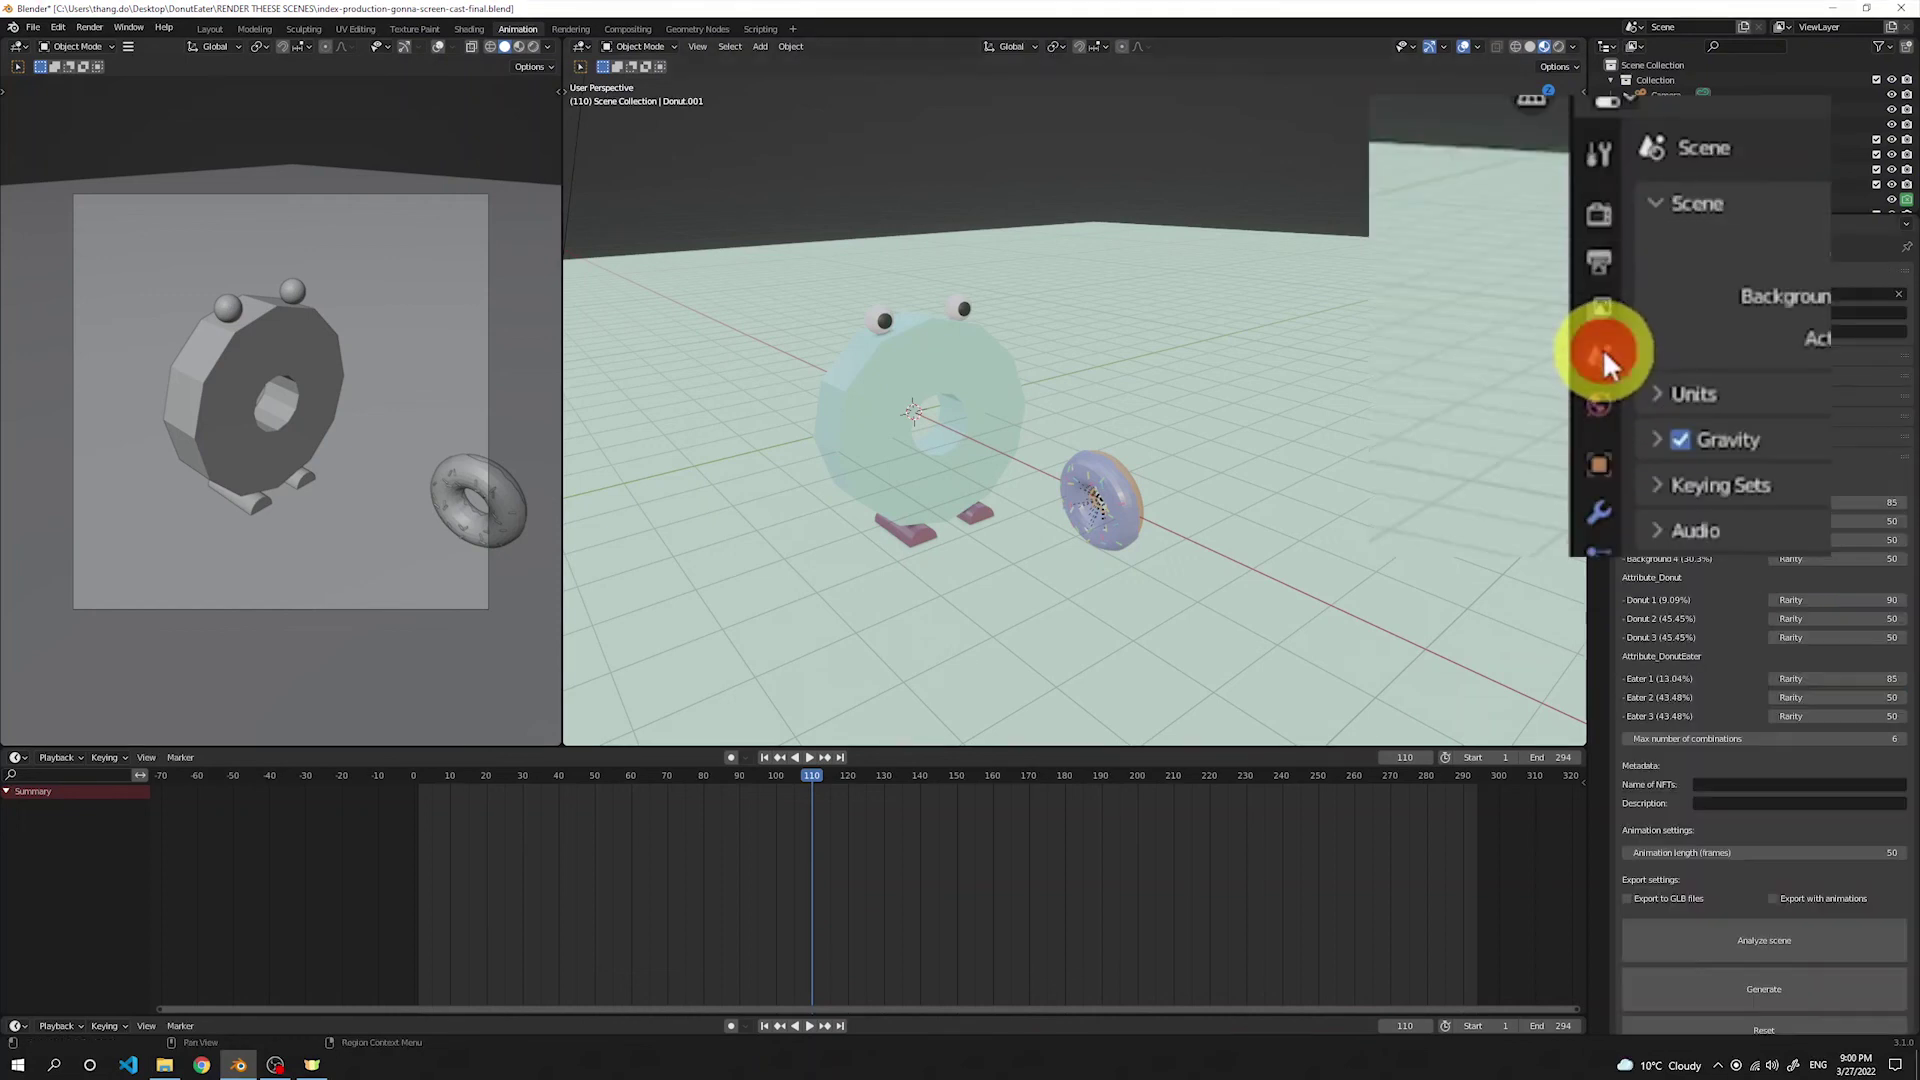
{"action": "scroll", "coordinate": [1746, 700], "scroll_direction": "down", "scroll_amount": 4}
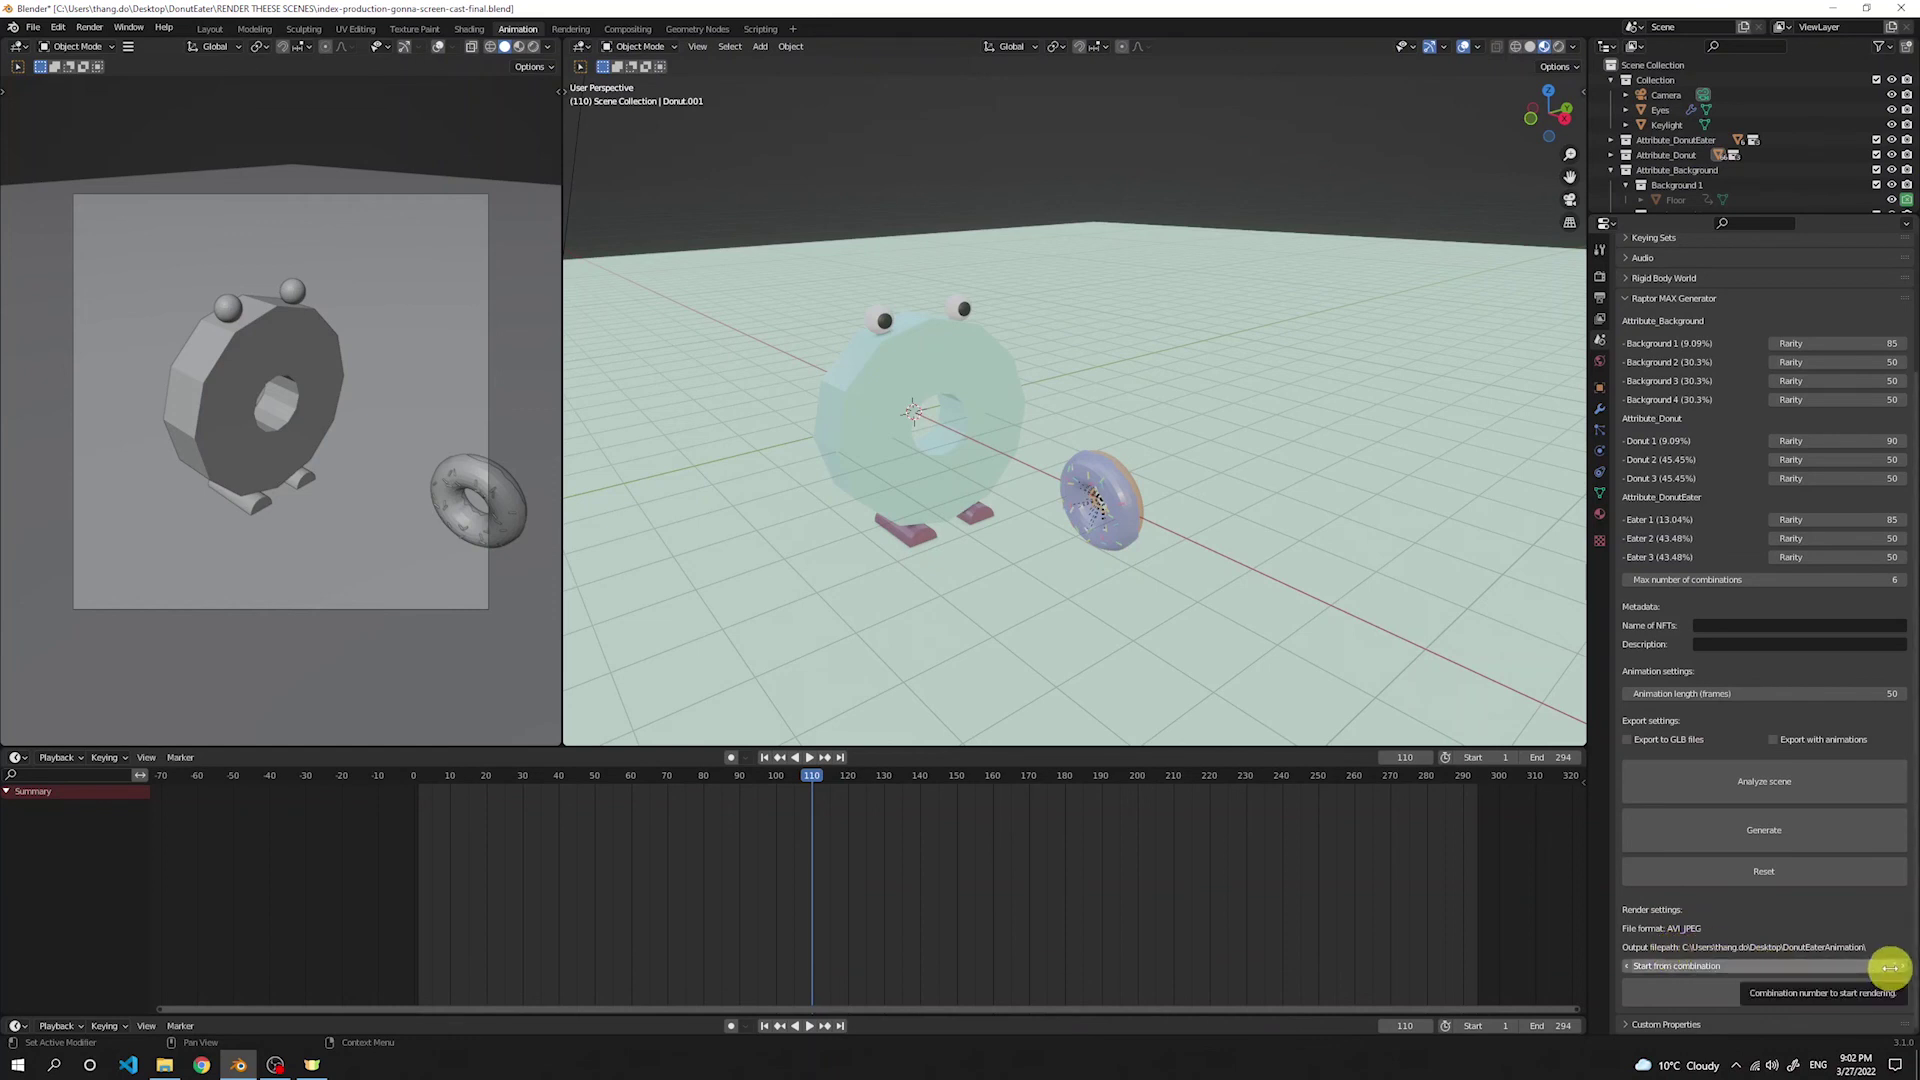
{"action": "left_click", "coordinate": [1766, 998]}
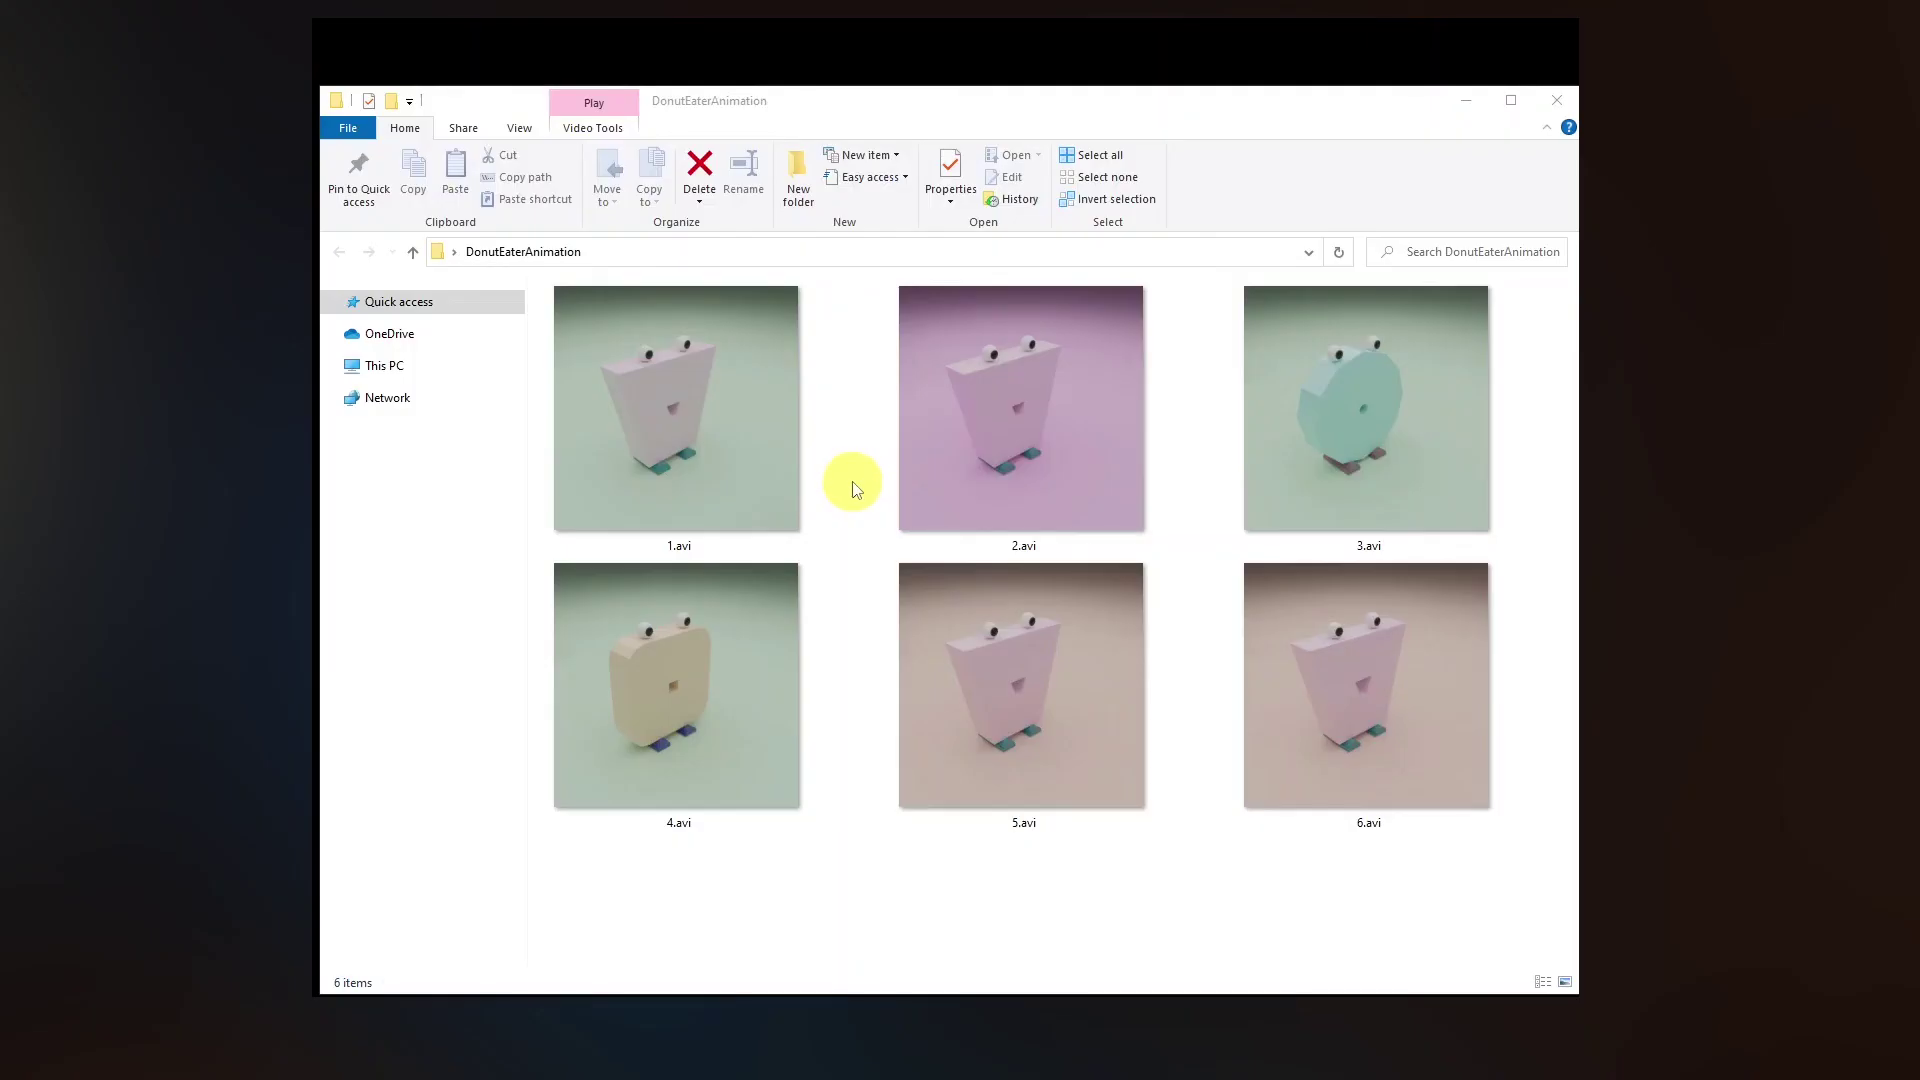